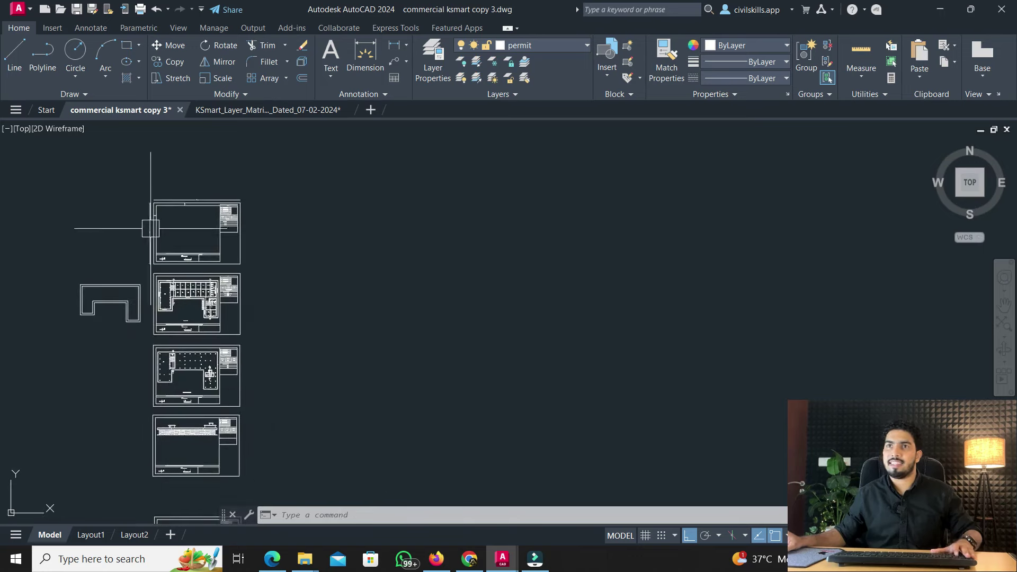
# Draw a freehand sample spline beside the drawing preparation notes in the KSmart layer matrix drawing
pyautogui.click(236, 111)
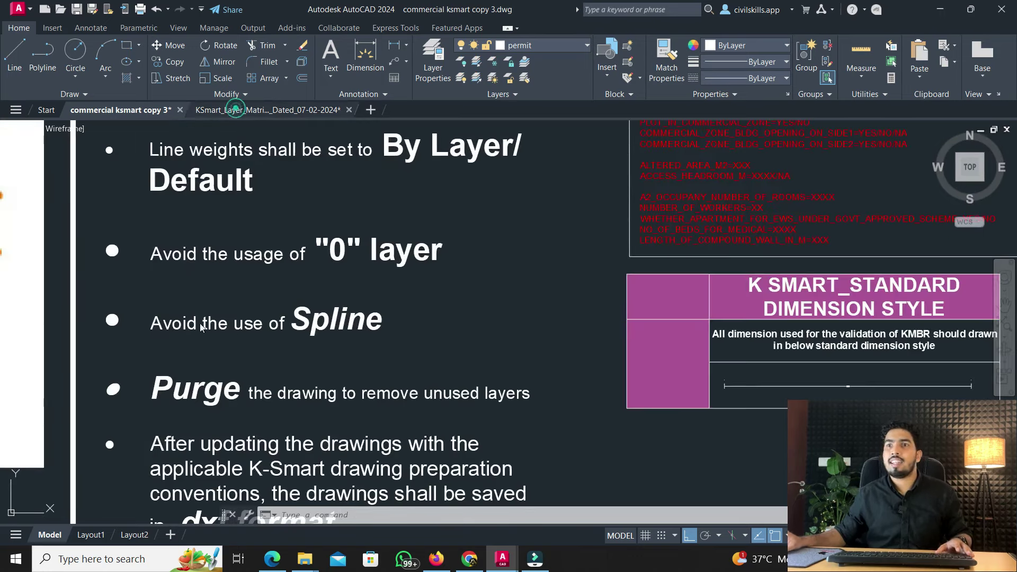
pyautogui.click(305, 317)
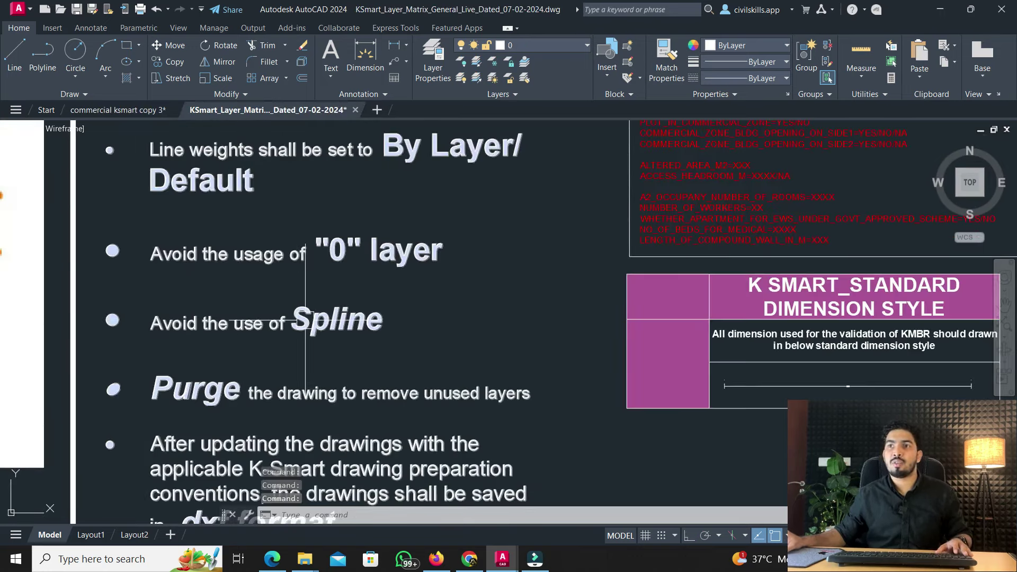
pyautogui.press('Escape')
pyautogui.click(74, 94)
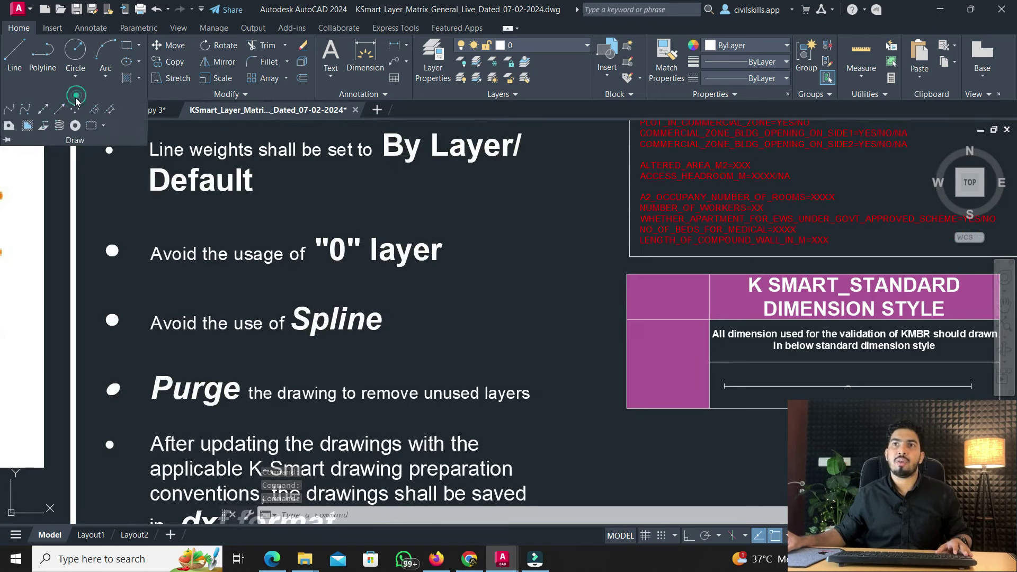
pyautogui.click(7, 109)
pyautogui.click(494, 204)
pyautogui.click(479, 250)
pyautogui.click(507, 290)
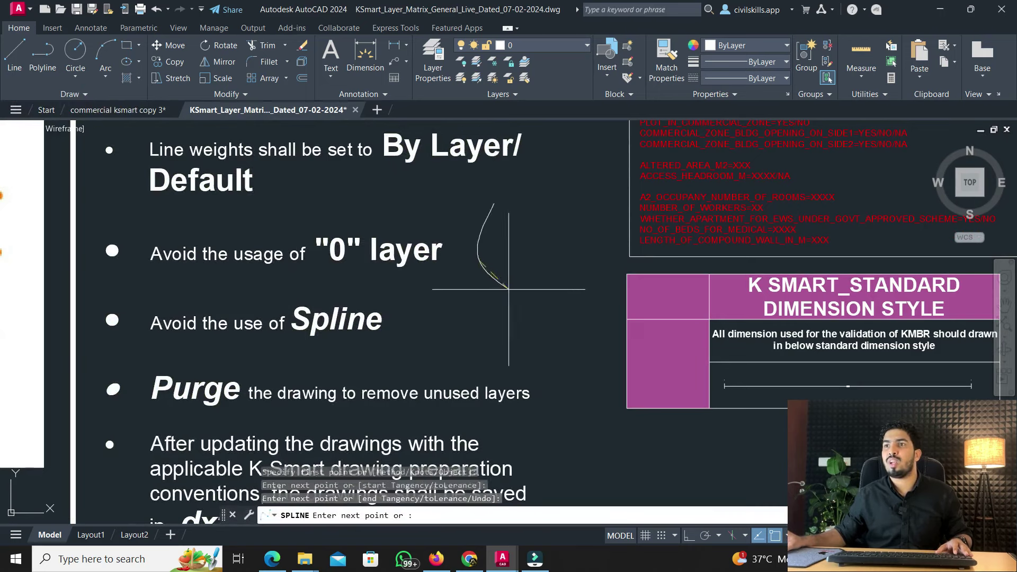
pyautogui.click(548, 255)
pyautogui.click(556, 333)
pyautogui.click(589, 317)
pyautogui.click(597, 239)
pyautogui.click(630, 218)
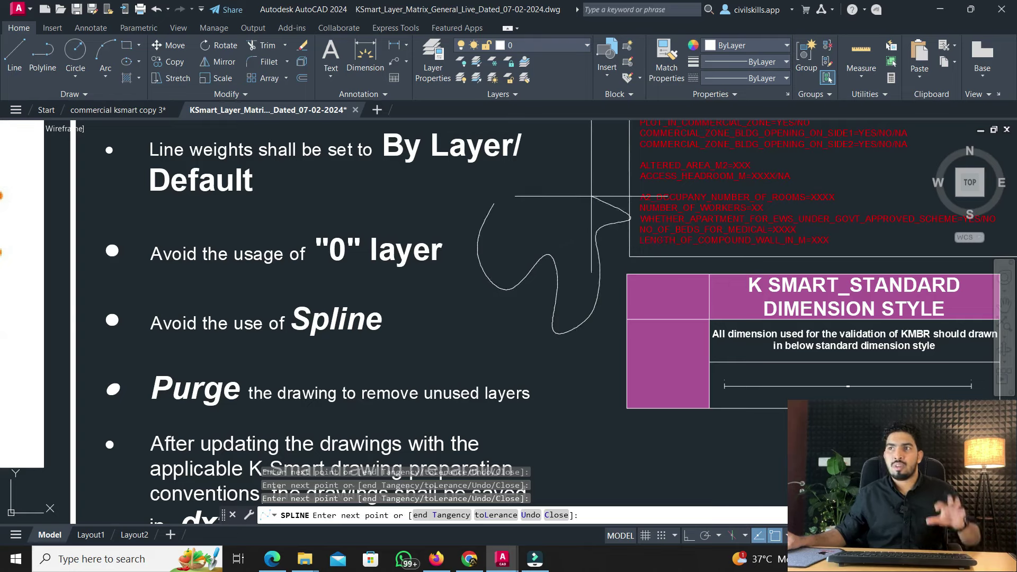
pyautogui.click(586, 196)
pyautogui.click(551, 182)
pyautogui.click(530, 209)
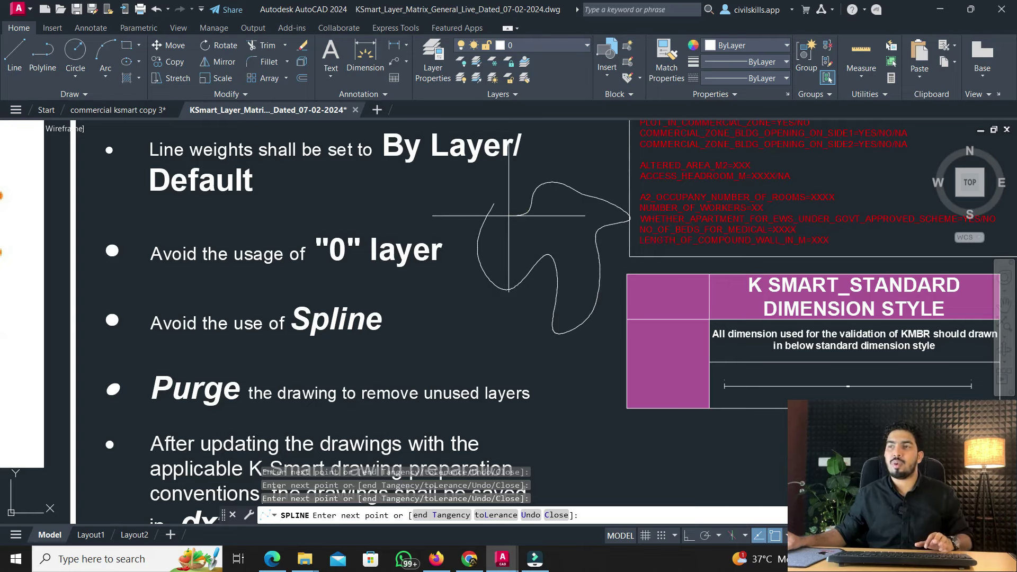
pyautogui.press('Return')
pyautogui.press('Return')
pyautogui.press('Return')
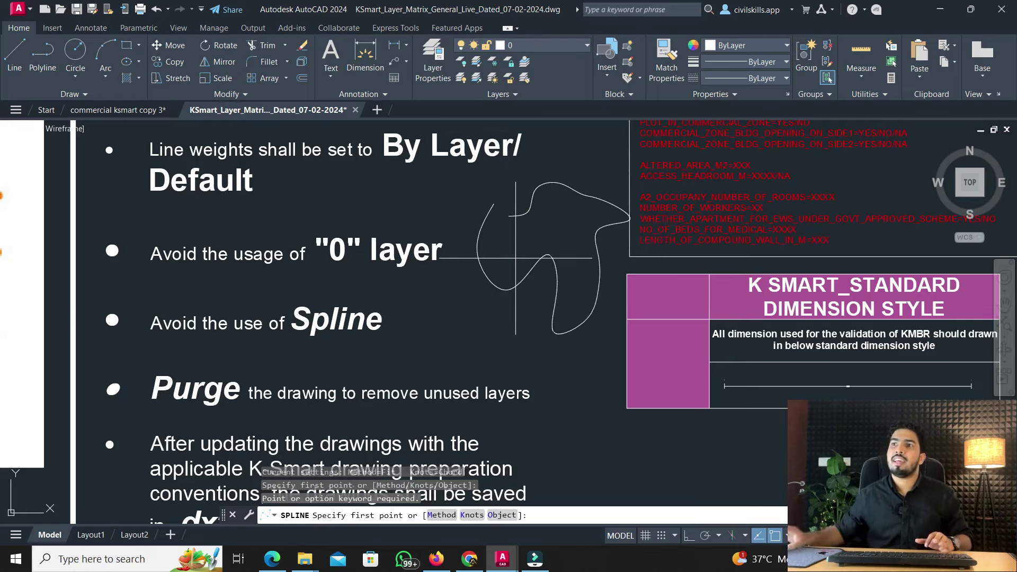
# Try to explode the sample spline in the layer matrix drawing, and erase it
pyautogui.click(118, 110)
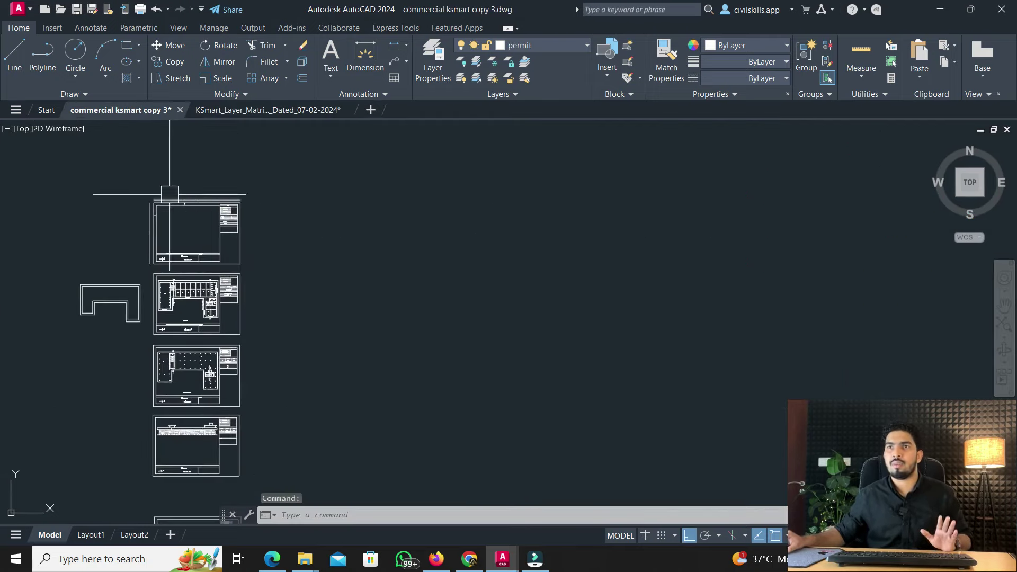
pyautogui.click(237, 110)
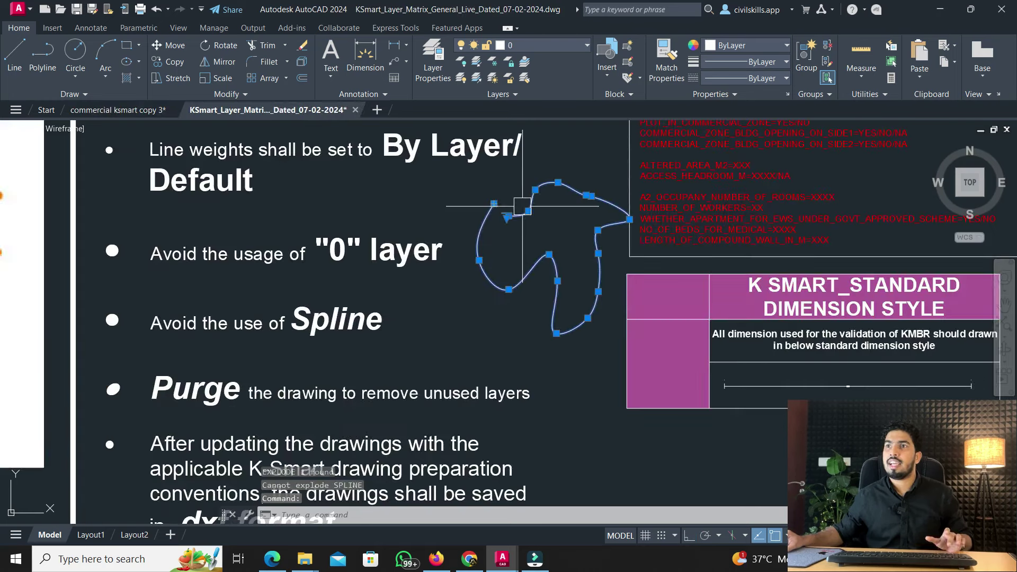
pyautogui.press('Delete')
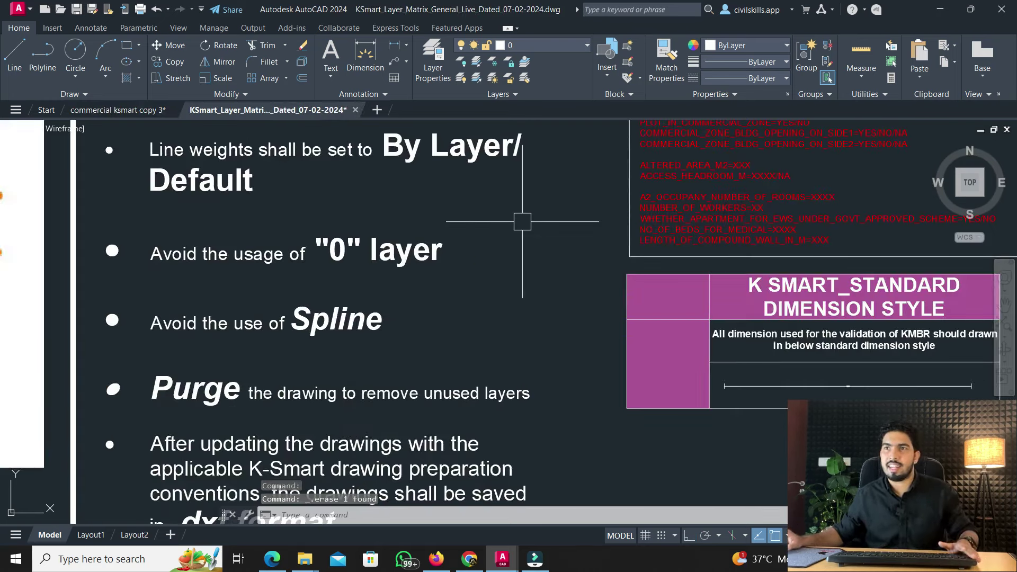
# Save the commercial ksmart copy 3 drawing to Downloads in AutoCAD 2018 DXF format under the name commercial ksmart 5
pyautogui.moveTo(230, 420); pyautogui.dragTo(215, 233, button='middle')
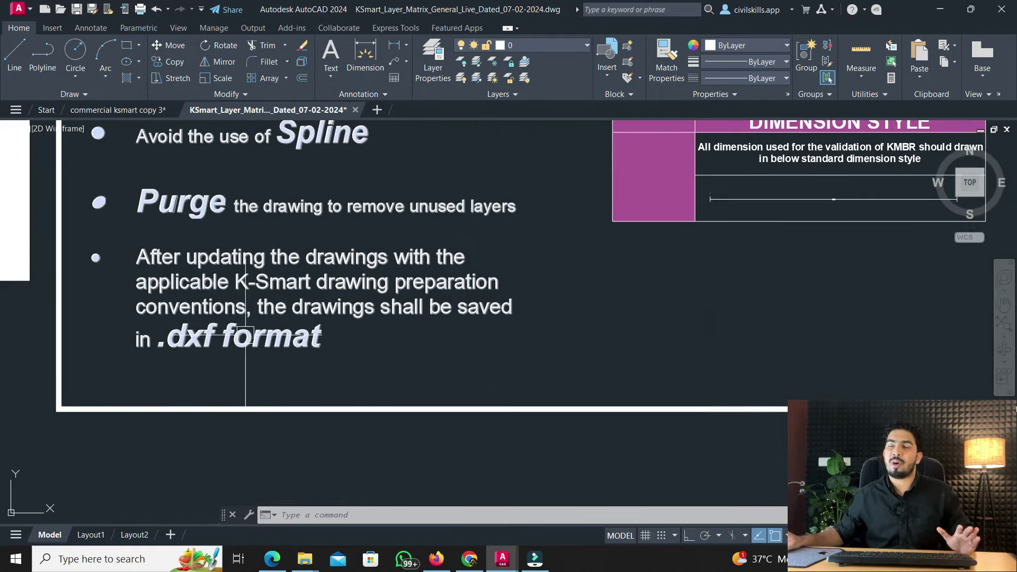
pyautogui.click(118, 110)
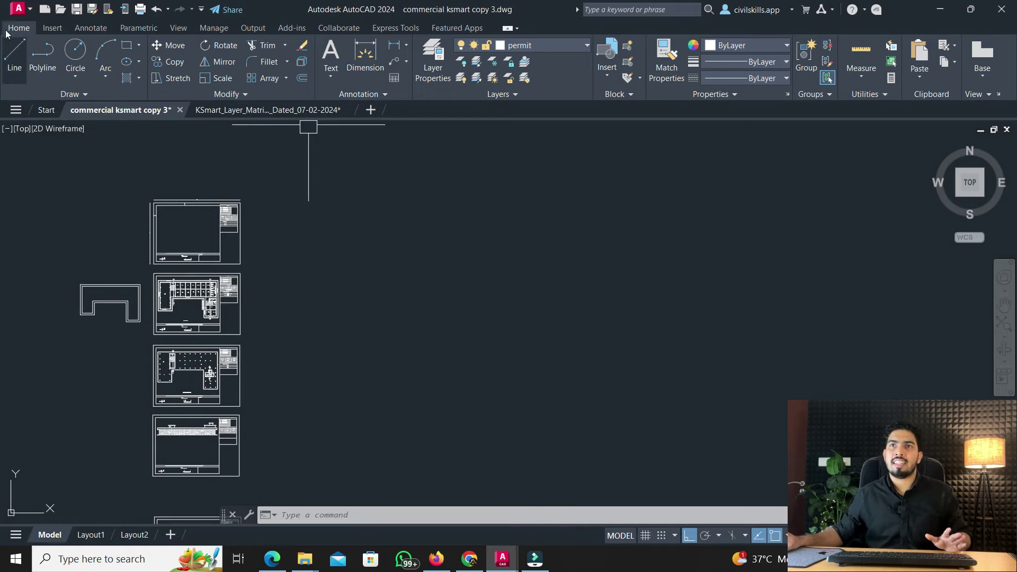
pyautogui.click(18, 9)
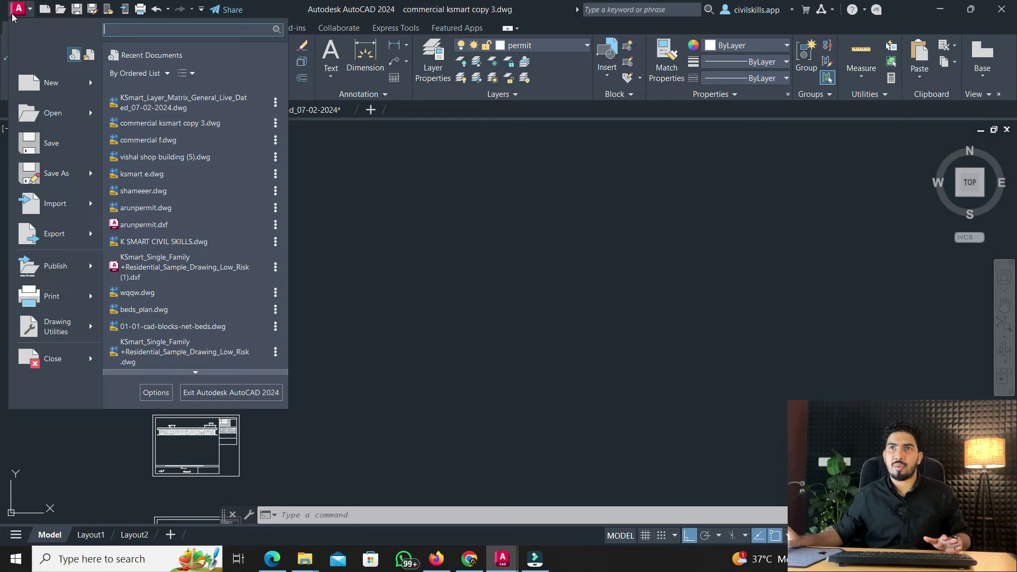
pyautogui.click(35, 180)
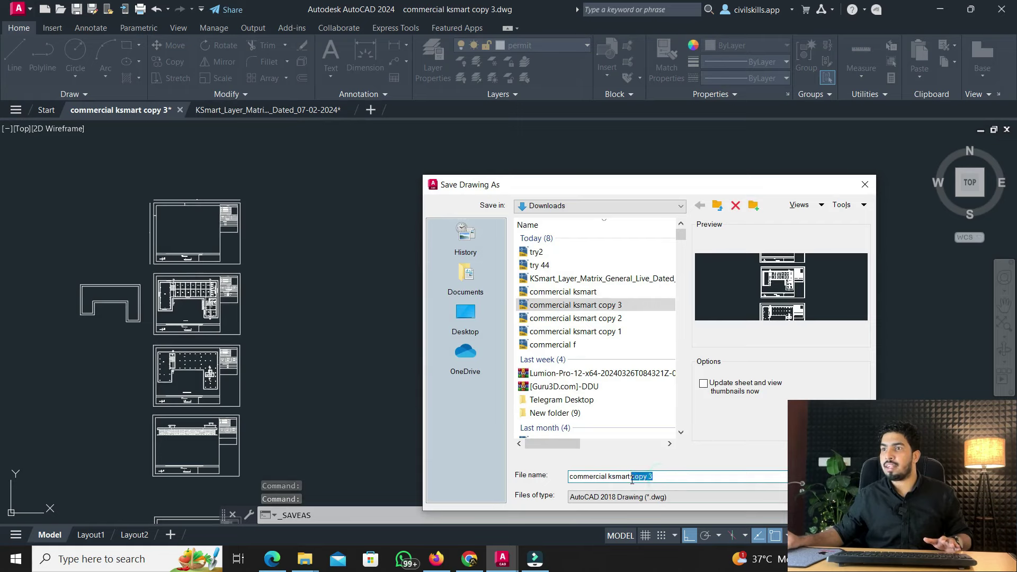
pyautogui.write('5')
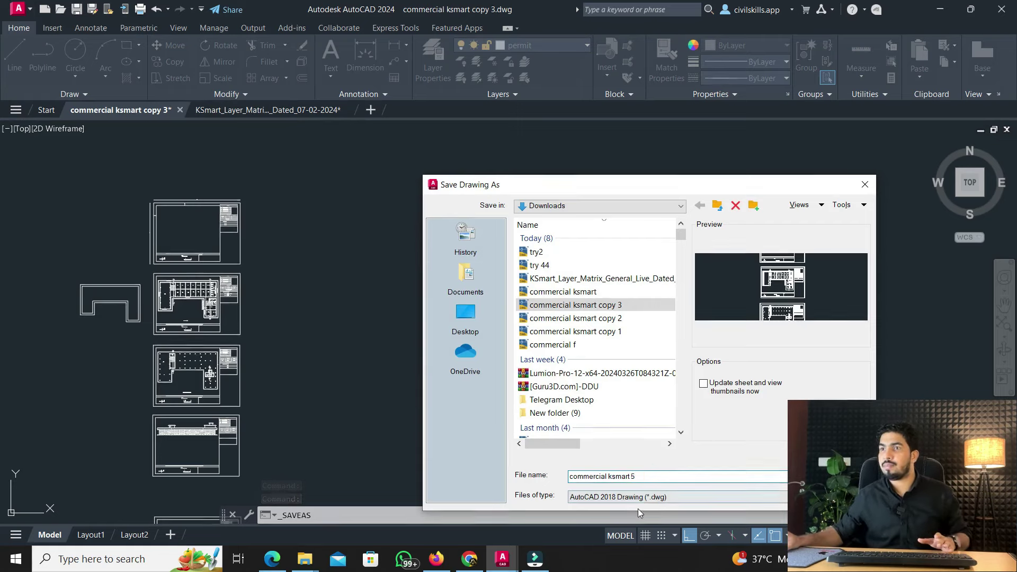
pyautogui.click(618, 497)
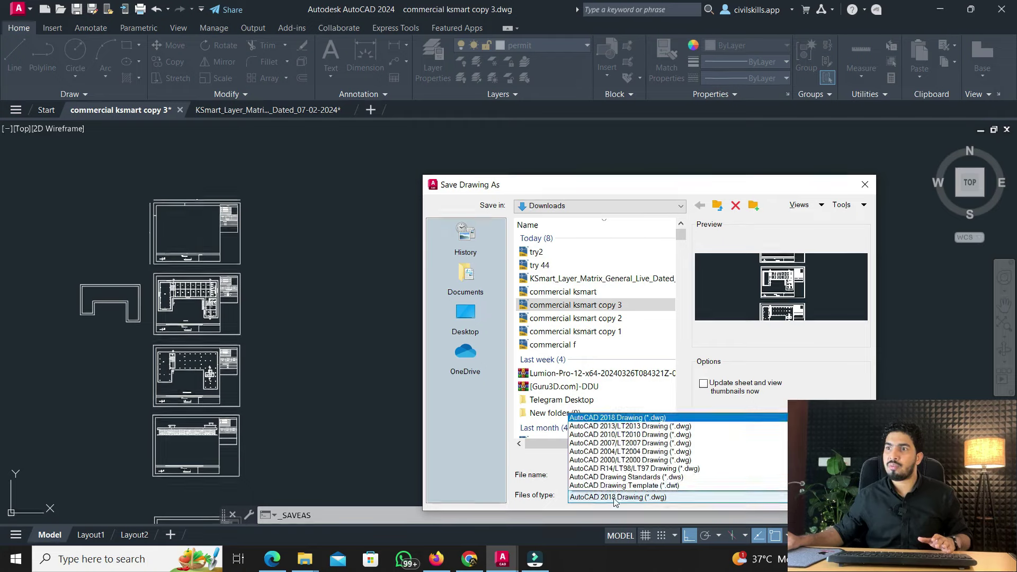
pyautogui.click(623, 436)
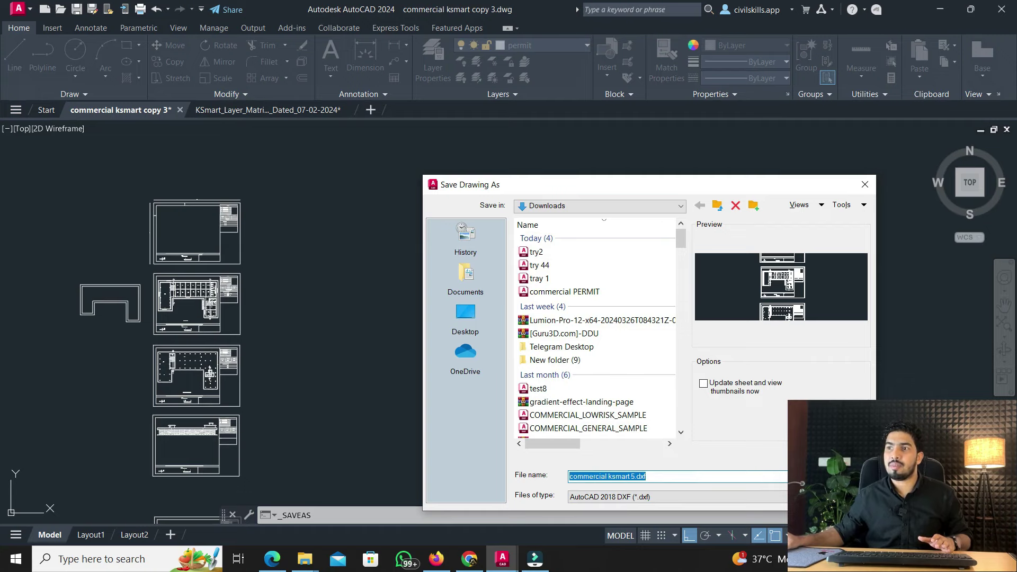
pyautogui.click(843, 476)
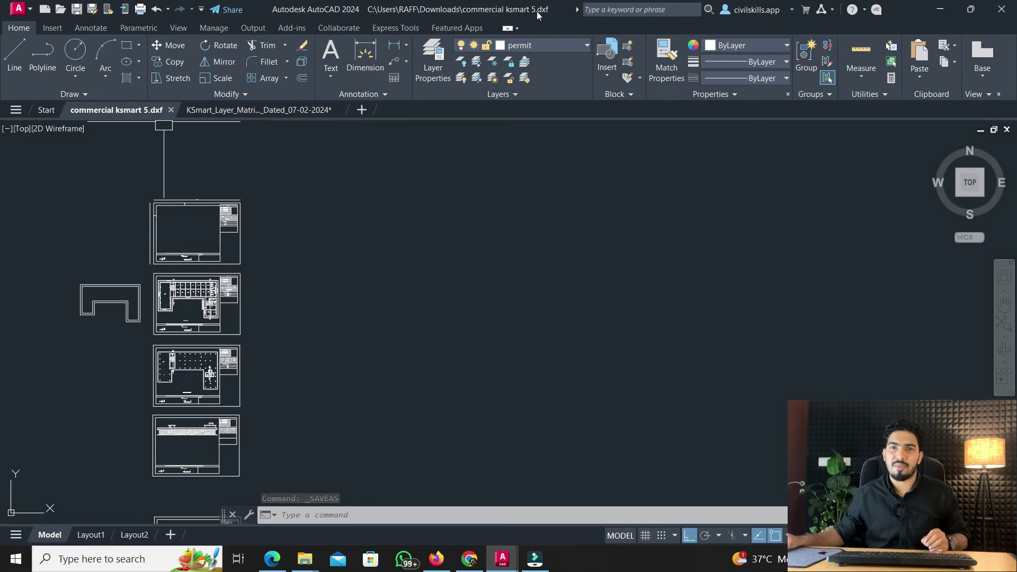
# Copy the PLAN_INFO text block from the KSmart layer matrix drawing into commercial ksmart 5.dxf, placing it in the empty area beside the sheets
pyautogui.click(240, 113)
pyautogui.scroll(-6, 265, 345)
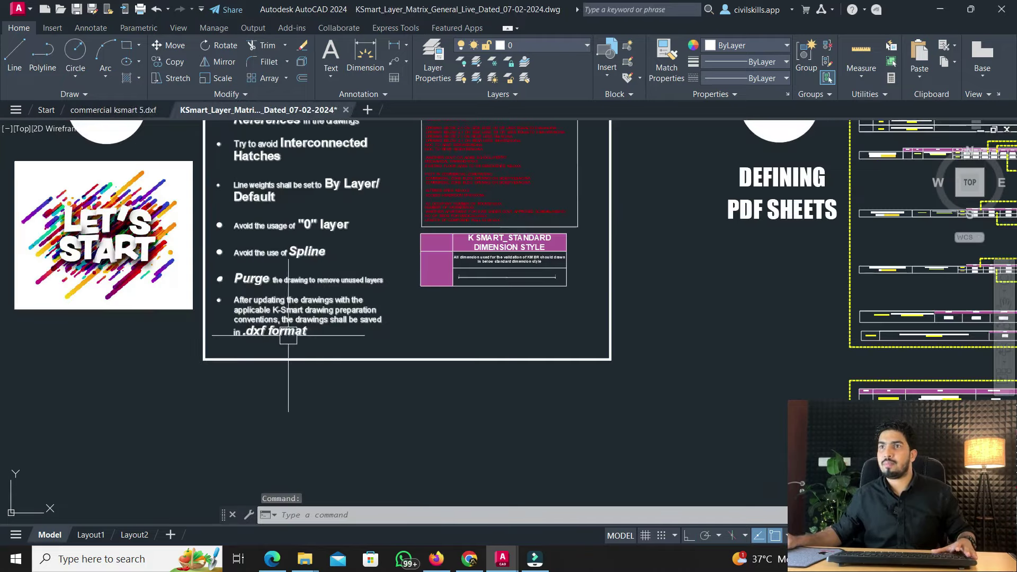
pyautogui.scroll(6, 413, 236)
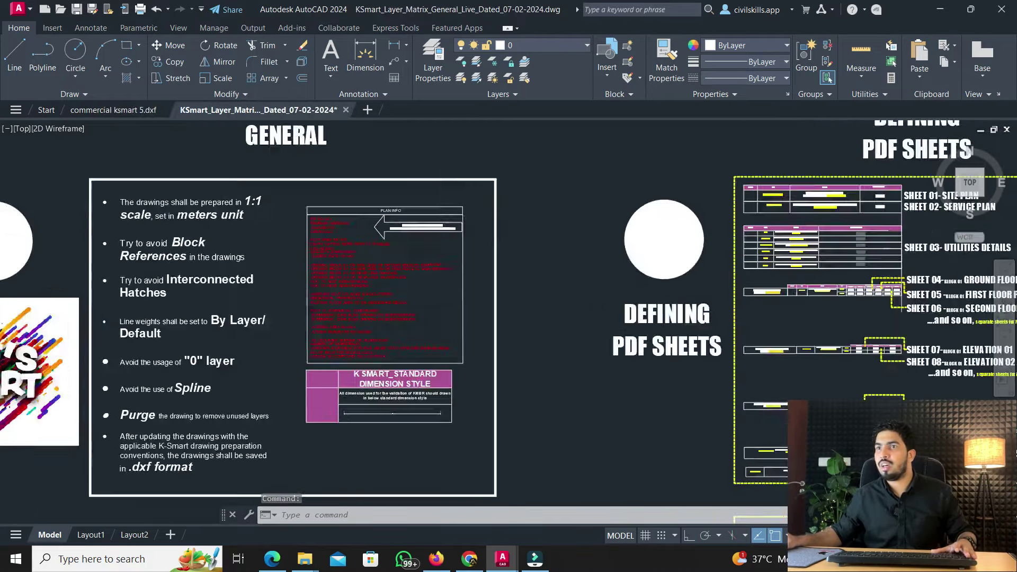
pyautogui.moveTo(359, 243); pyautogui.dragTo(347, 183, button='middle')
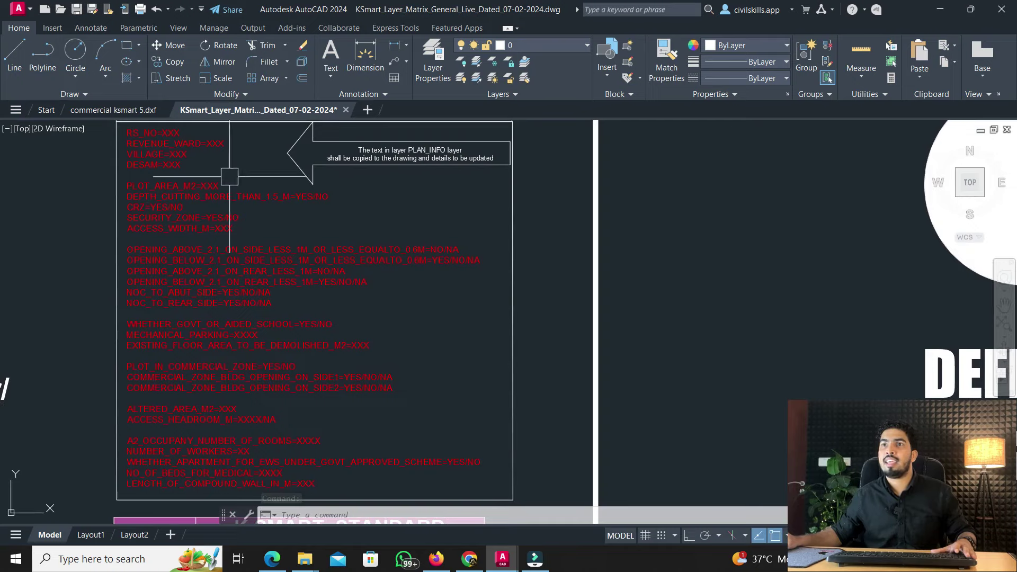
pyautogui.scroll(-2, 217, 318)
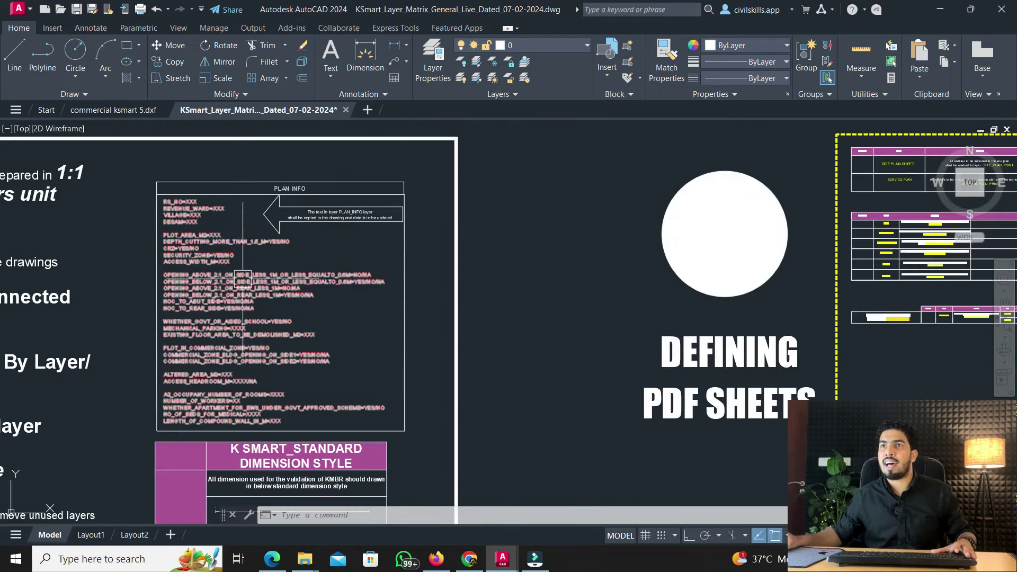
pyautogui.click(189, 248)
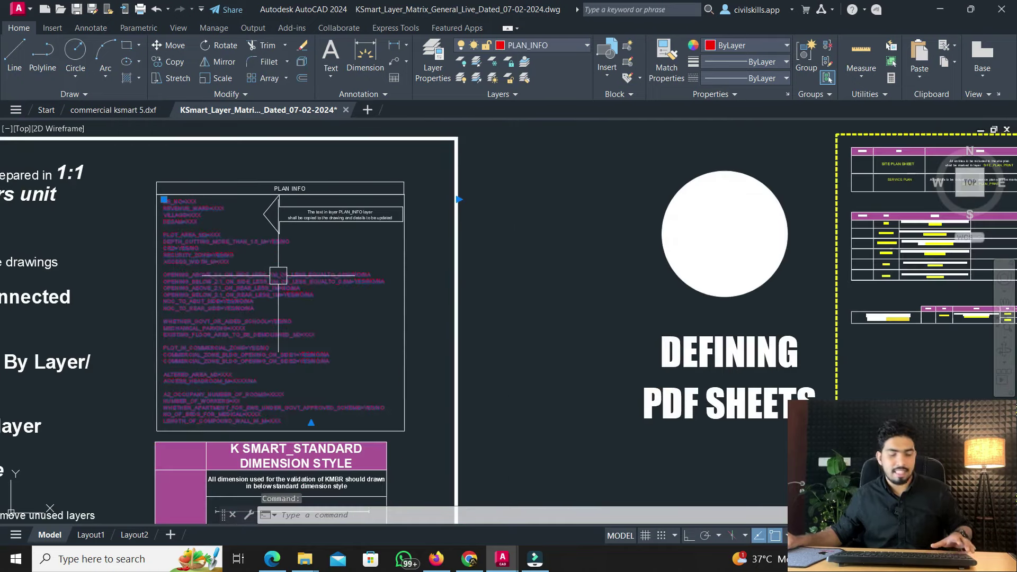
pyautogui.hotkey('ctrl', 'c')
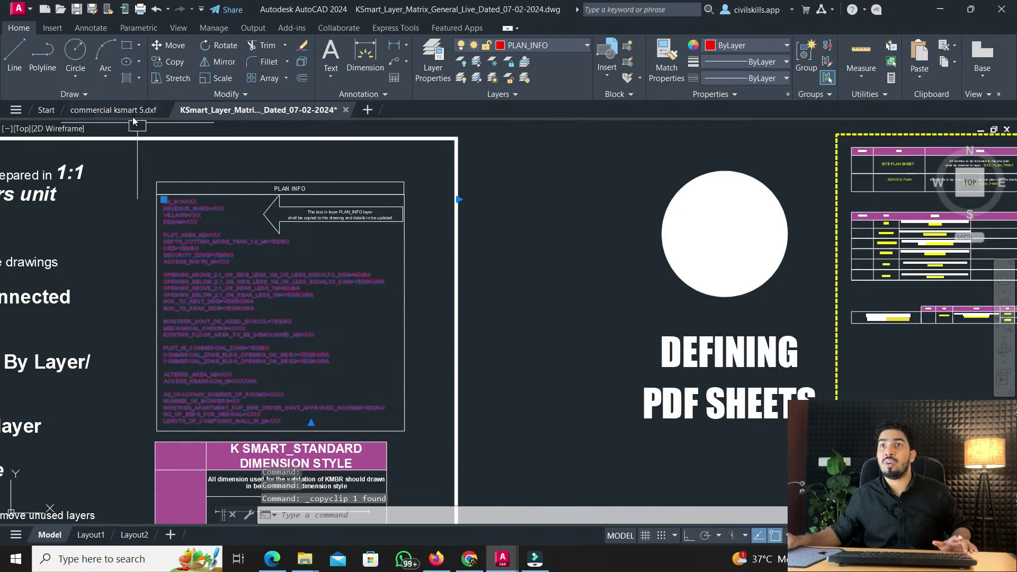
pyautogui.click(130, 112)
pyautogui.hotkey('ctrl', 'v')
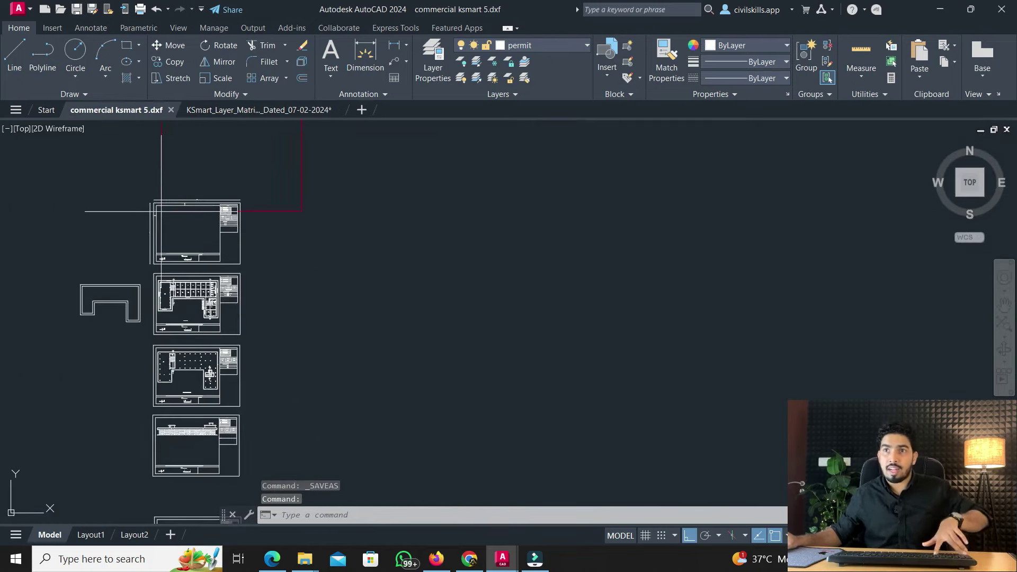
pyautogui.click(256, 311)
# Edit the pasted plan info text, setting RS_NO to 856/5 and REVENUE_WARD to 0
pyautogui.scroll(1, 234, 300)
pyautogui.scroll(-1, 288, 212)
pyautogui.moveTo(289, 214); pyautogui.dragTo(292, 246, button='middle')
pyautogui.scroll(3, 308, 185)
pyautogui.moveTo(216, 237); pyautogui.dragTo(200, 236, button='middle')
pyautogui.moveTo(217, 288)
pyautogui.mouseDown(button='middle')
pyautogui.moveTo(96, 197)
pyautogui.moveTo(121, 174)
pyautogui.moveTo(128, 236)
pyautogui.mouseUp(button='middle')
pyautogui.scroll(-1, 95, 198)
pyautogui.scroll(2, 247, 190)
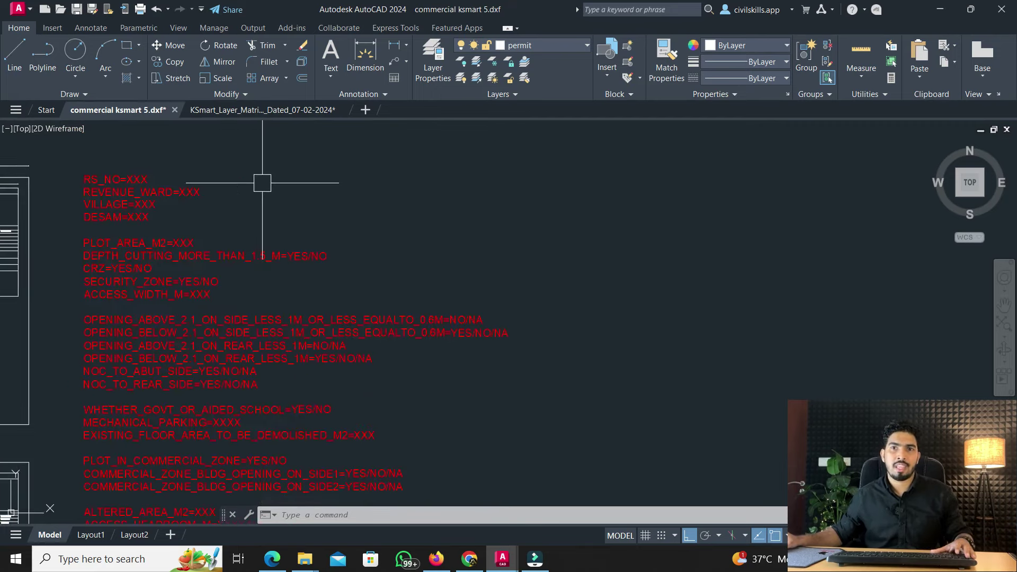
pyautogui.scroll(-2, 255, 264)
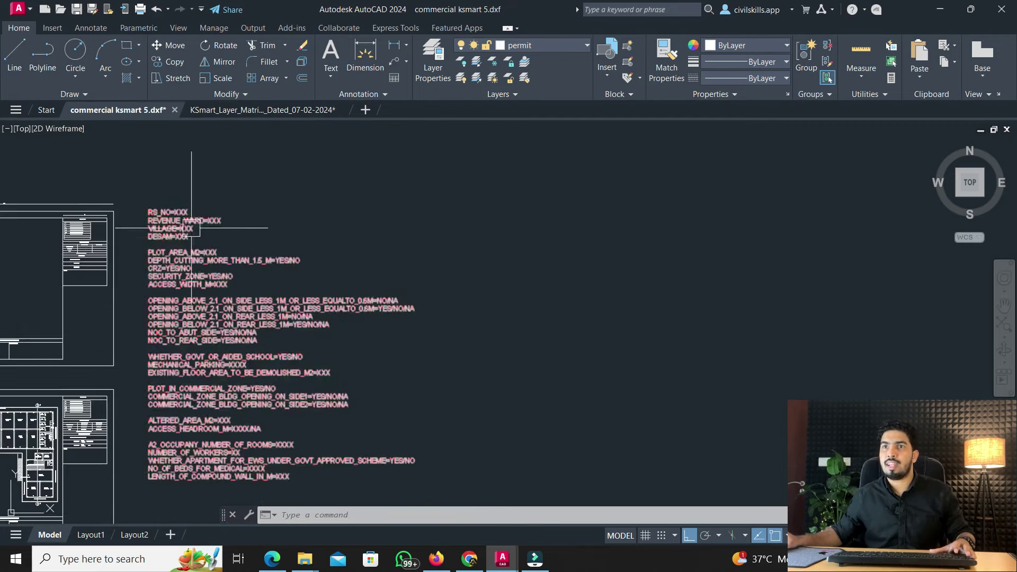
pyautogui.scroll(5, 191, 228)
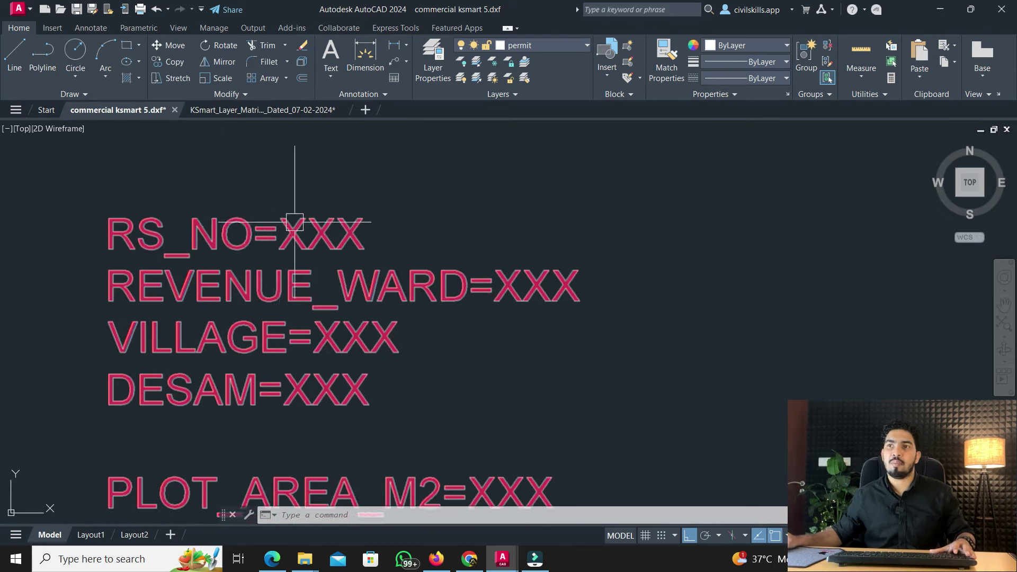
pyautogui.doubleClick(295, 222)
pyautogui.moveTo(286, 231); pyautogui.dragTo(349, 231)
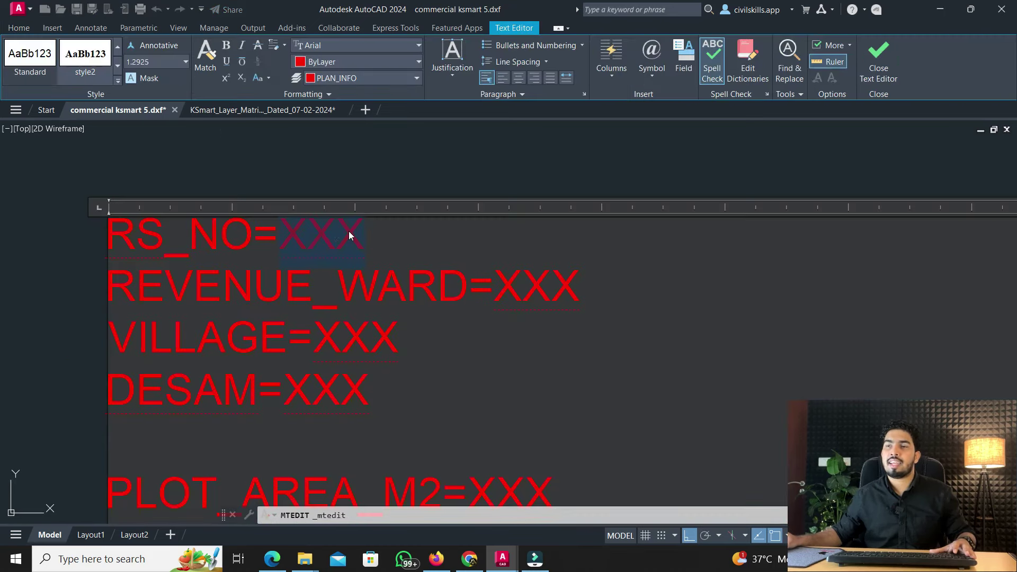
pyautogui.write('85')
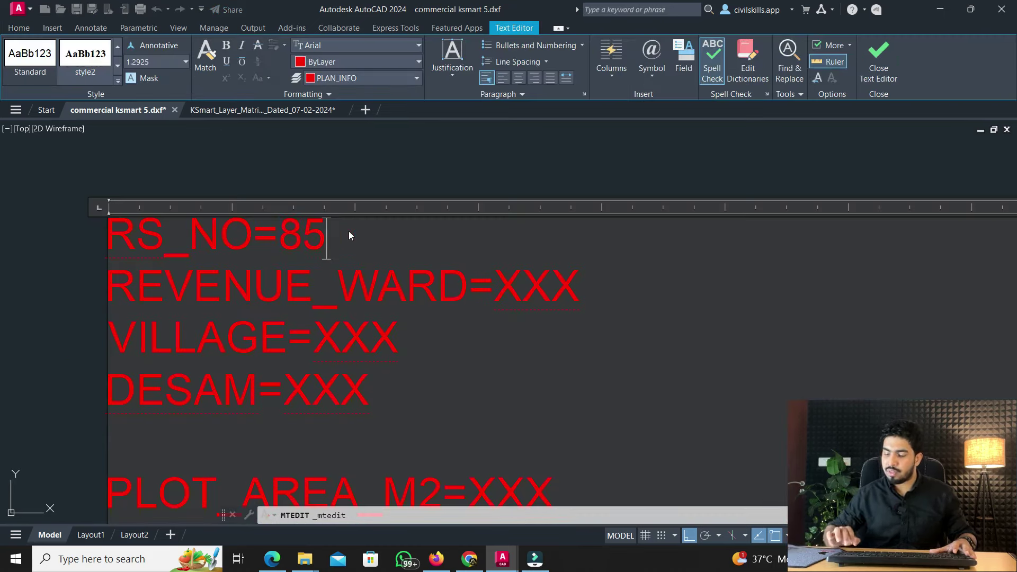
pyautogui.write('6/5')
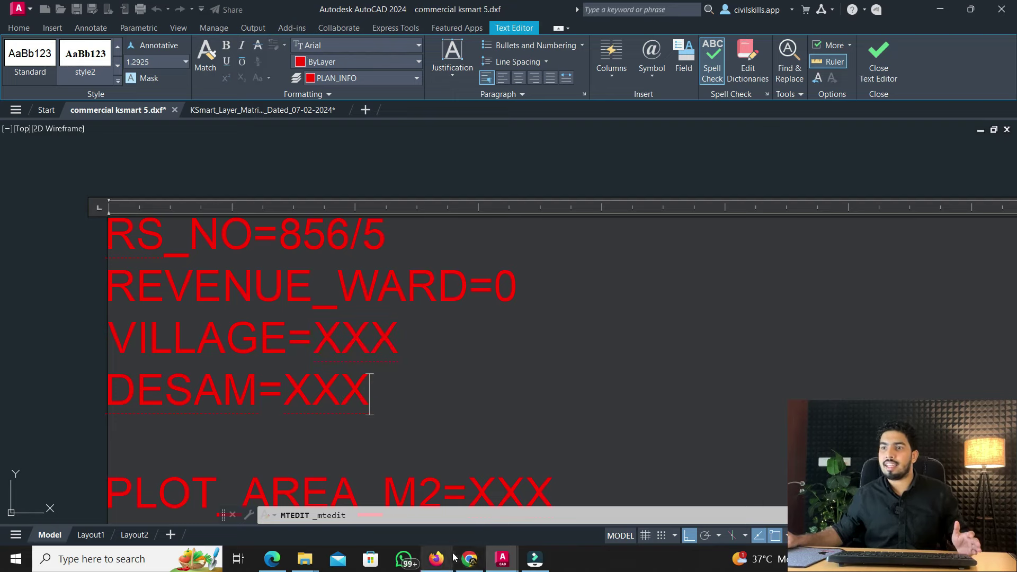
# Switch to Chrome, search Google for fair value of land, and open the land search form on igr.kerala.gov.in
pyautogui.click(469, 558)
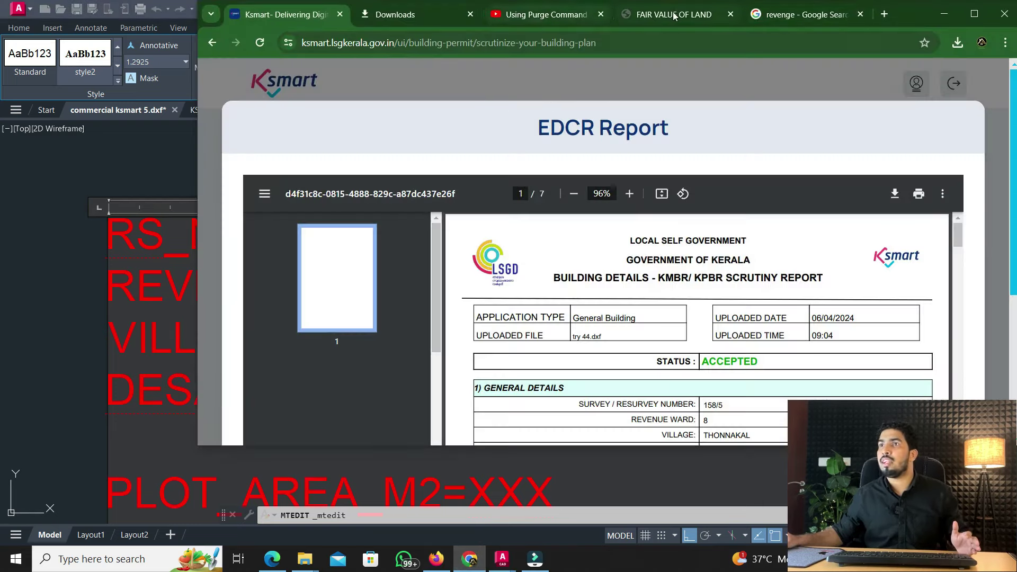
pyautogui.click(675, 16)
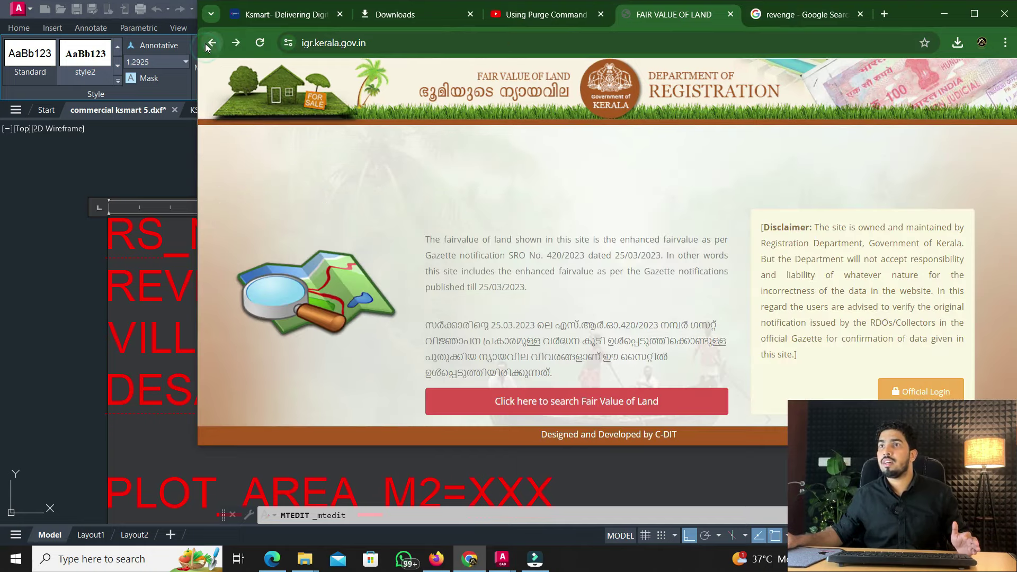
pyautogui.click(211, 45)
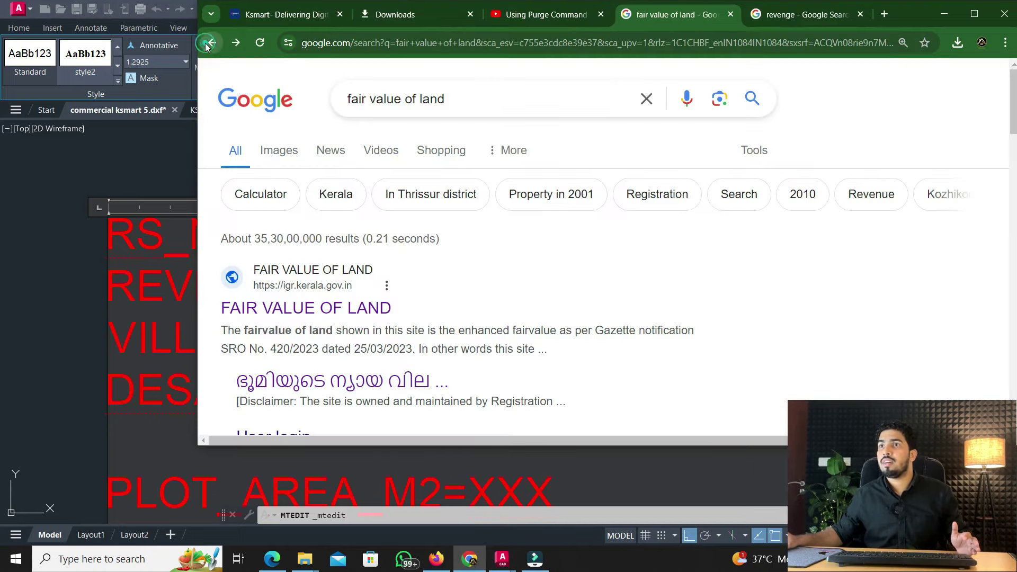
pyautogui.click(531, 103)
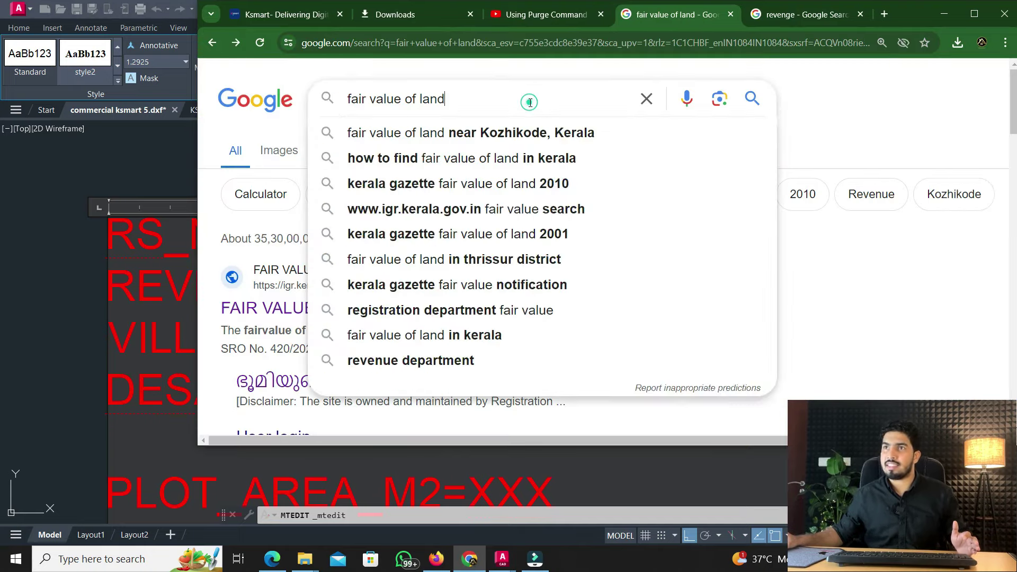
pyautogui.click(752, 98)
pyautogui.click(304, 308)
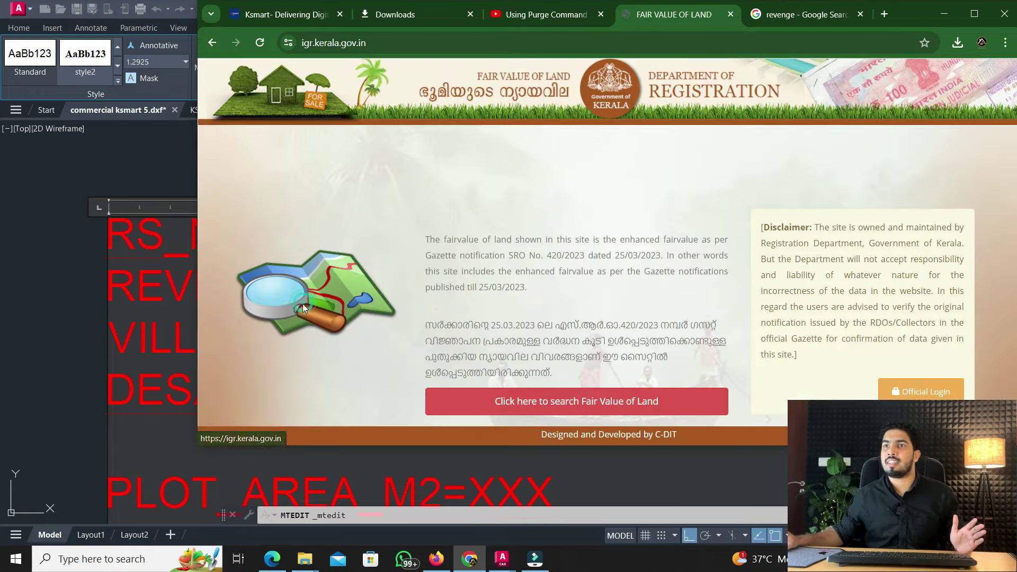
pyautogui.press('super+Up')
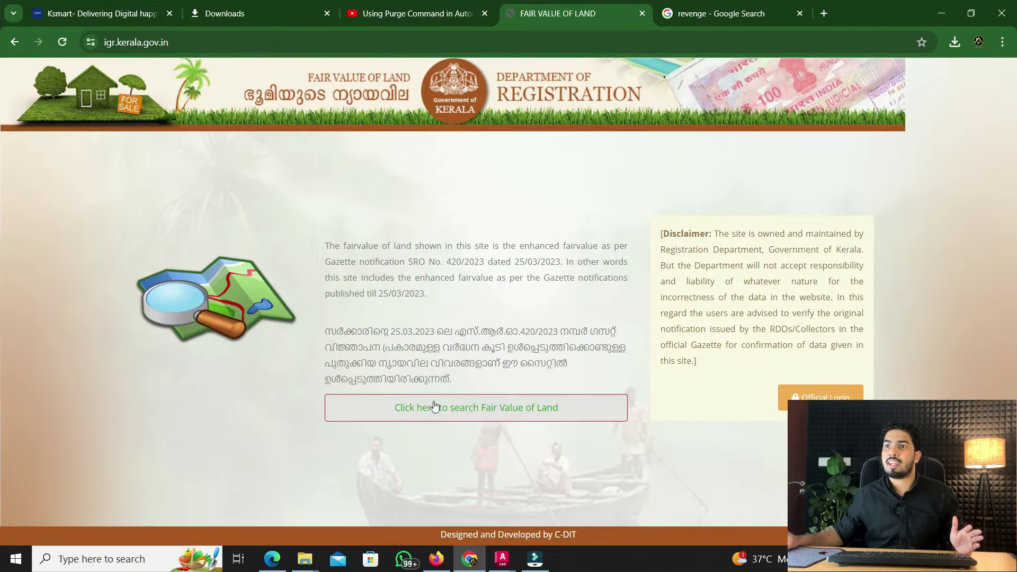
pyautogui.click(461, 410)
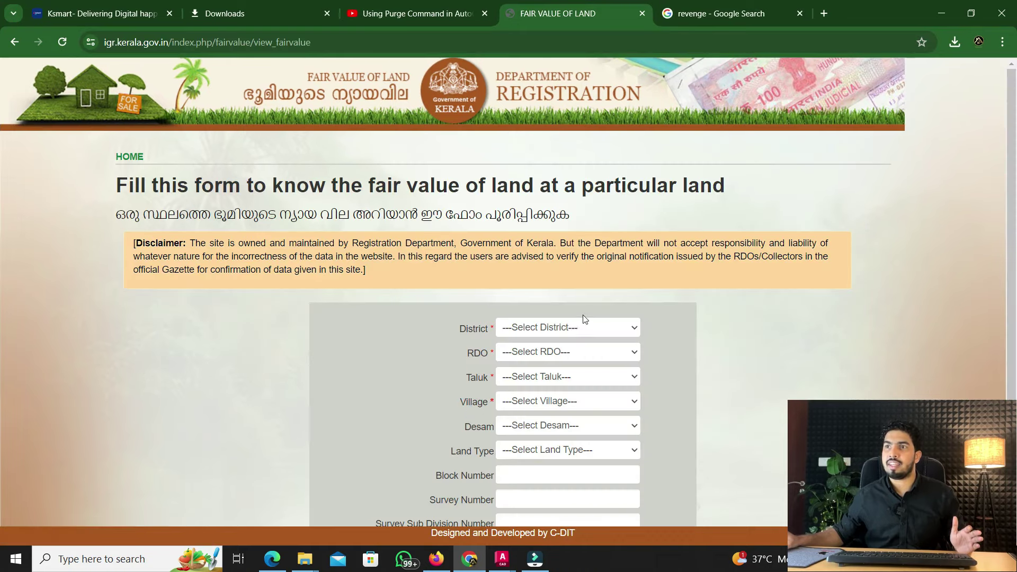
# Choose district Kozhikode, RDO RDOKOZHIKODE and taluk Koyilandi in the fair value form
pyautogui.click(581, 326)
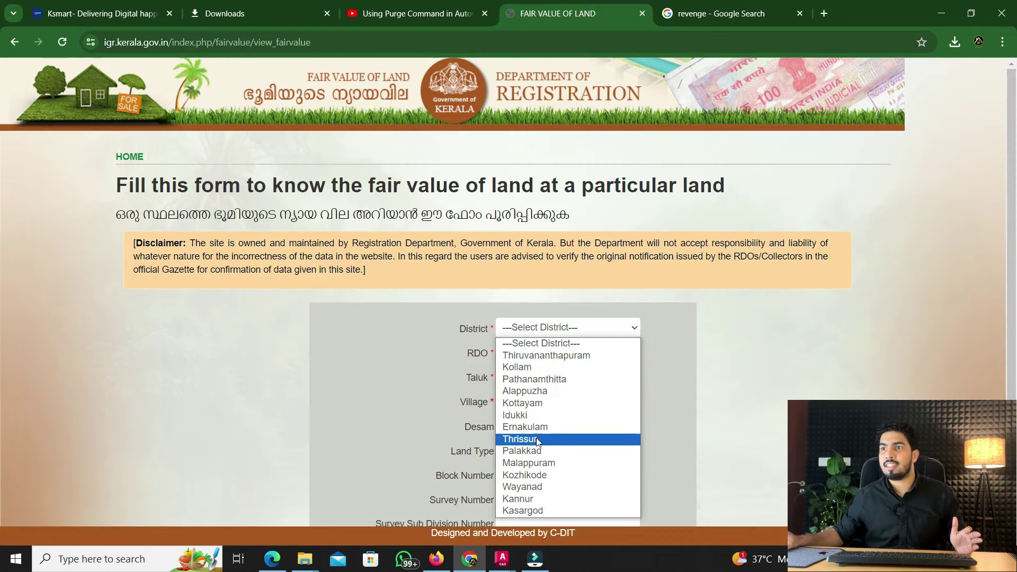
pyautogui.click(543, 475)
pyautogui.click(562, 352)
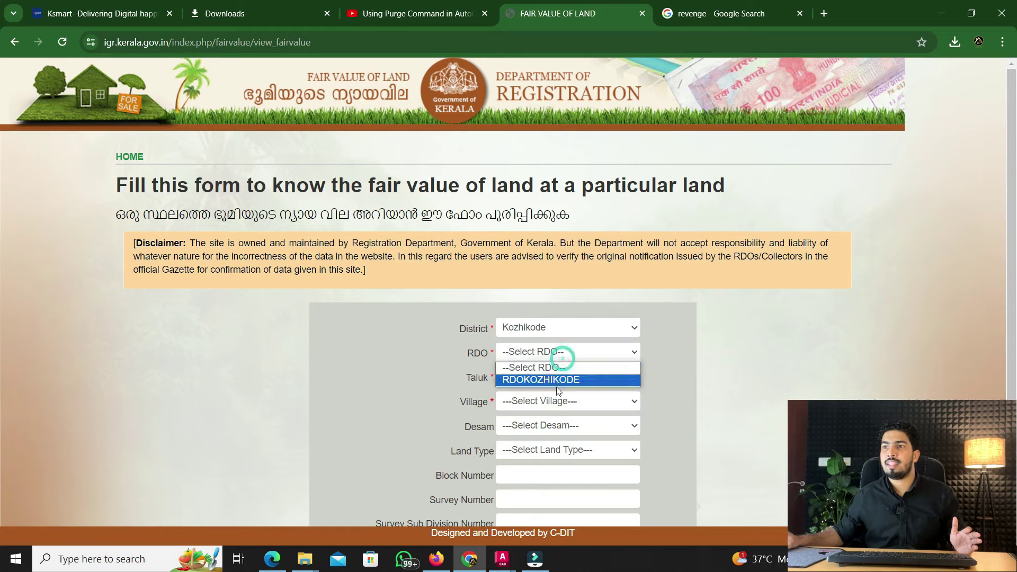
pyautogui.click(560, 377)
pyautogui.click(565, 377)
pyautogui.click(534, 403)
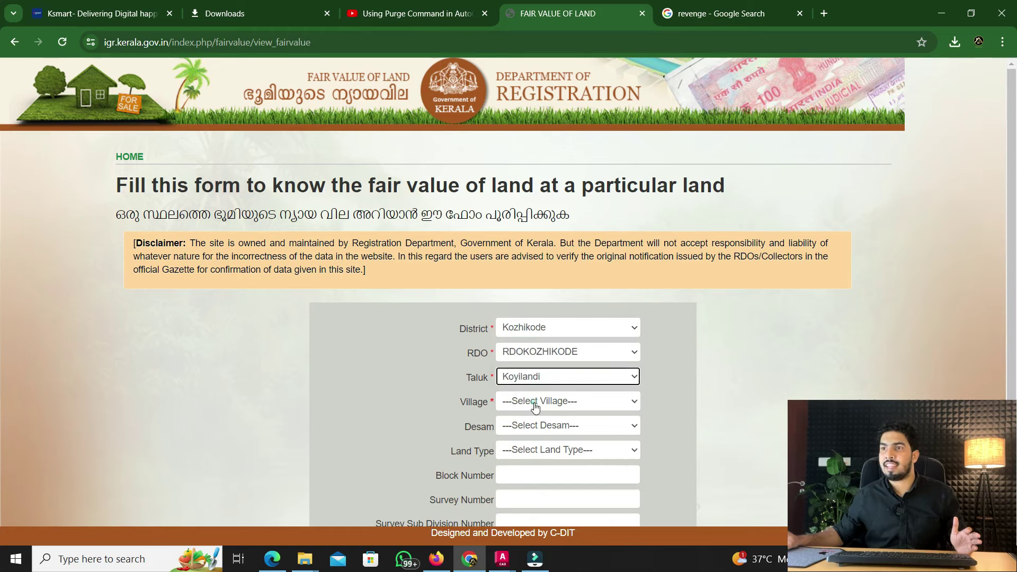
# Choose Chemancherri as the village and Kadalur as the desam in the fair value form
pyautogui.click(536, 403)
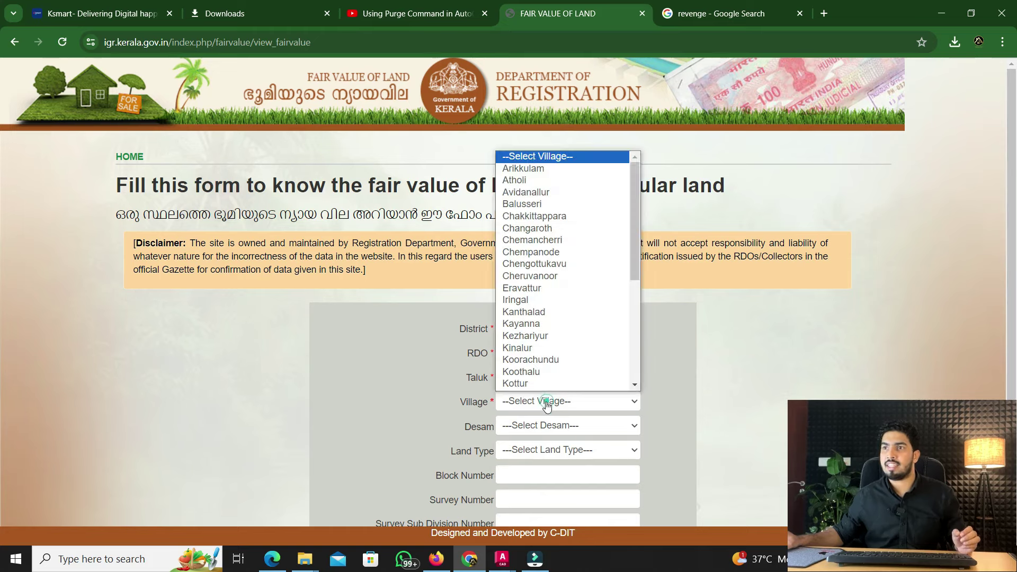
pyautogui.scroll(-3, 524, 243)
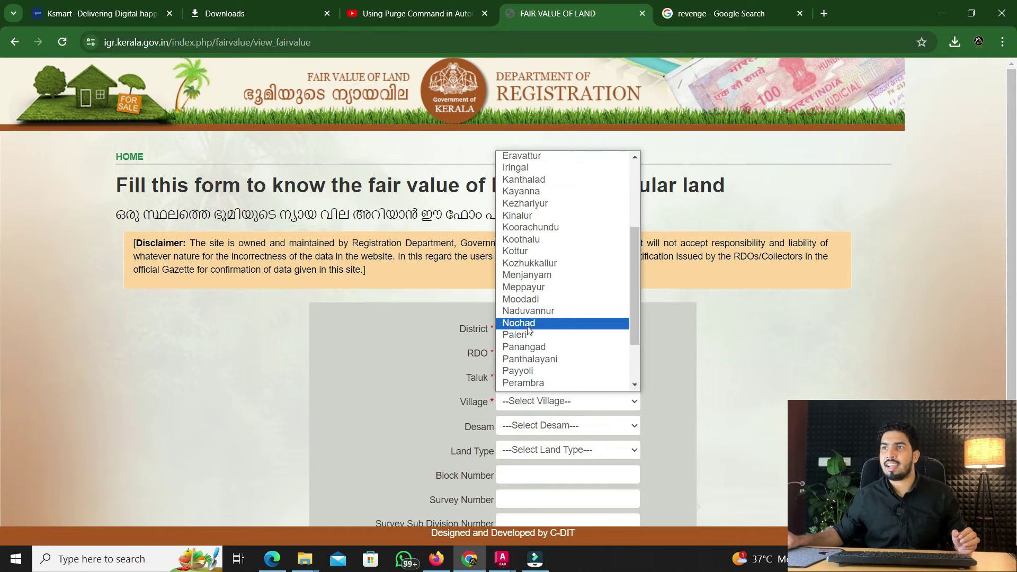
pyautogui.scroll(3, 525, 312)
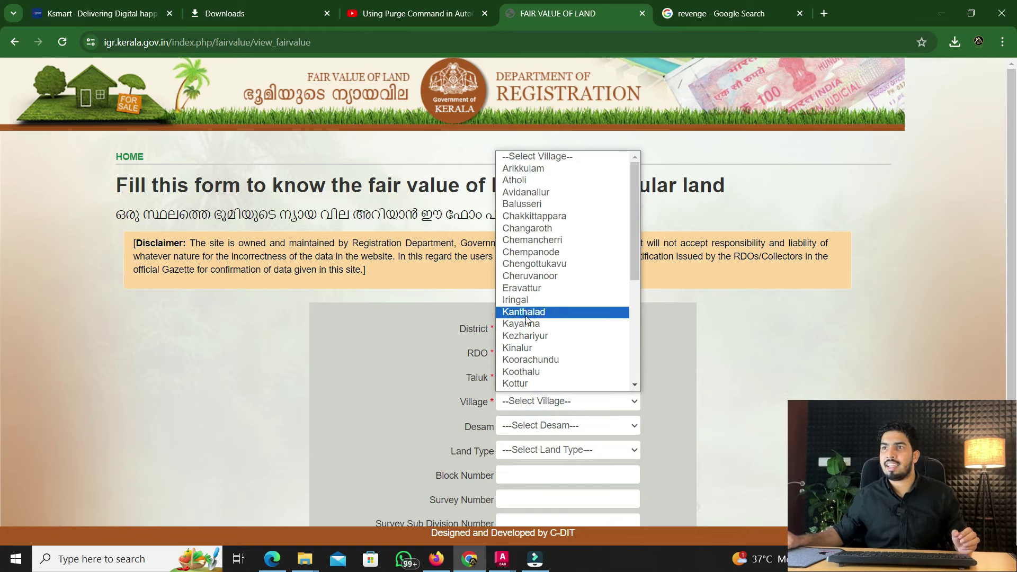
pyautogui.click(527, 240)
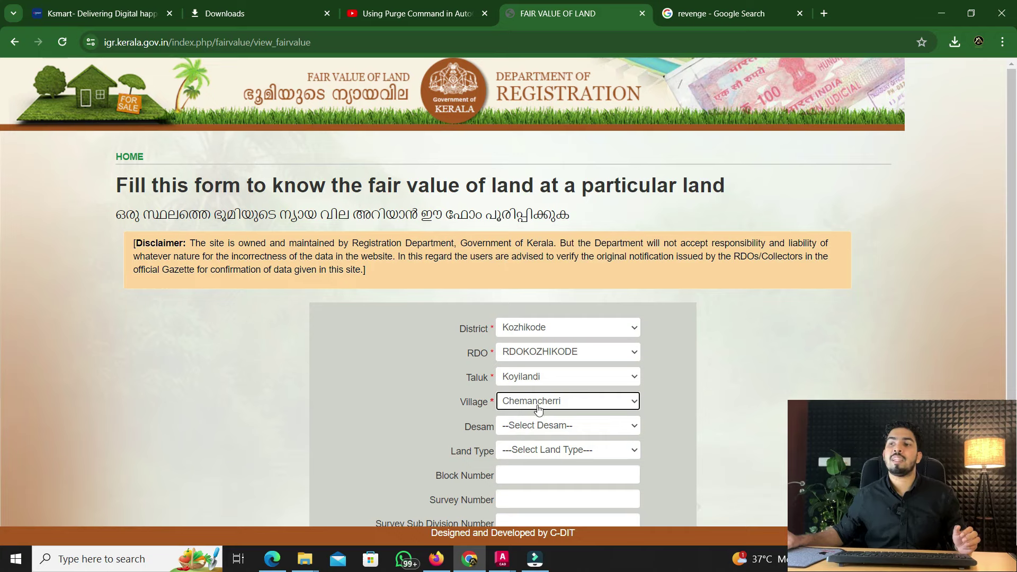
pyautogui.click(525, 427)
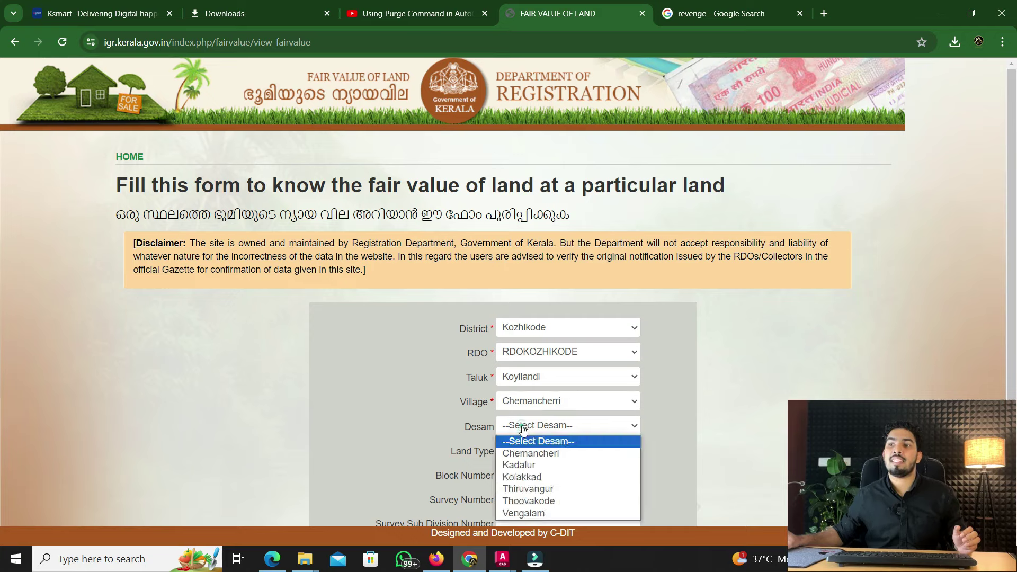
pyautogui.click(527, 455)
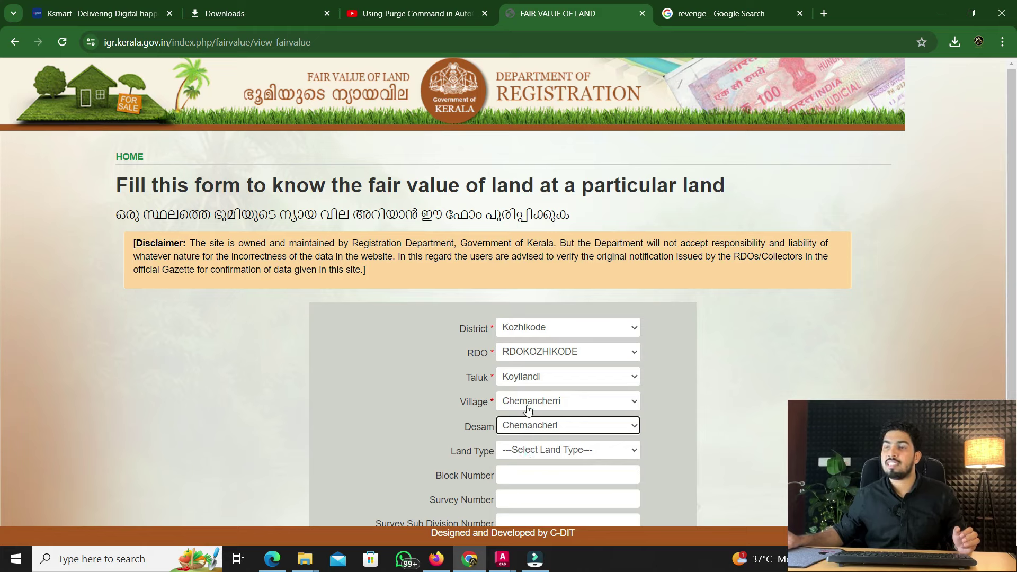
pyautogui.click(527, 427)
pyautogui.click(526, 458)
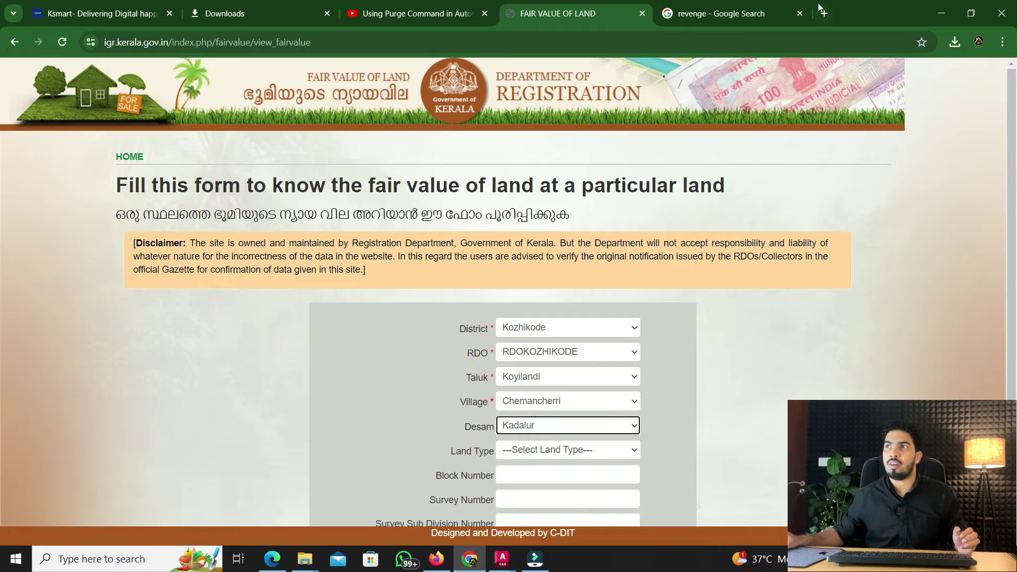
# Return to AutoCAD and set VILLAGE to chemangchery and DESAM to kadalur in the plan info text
pyautogui.click(943, 12)
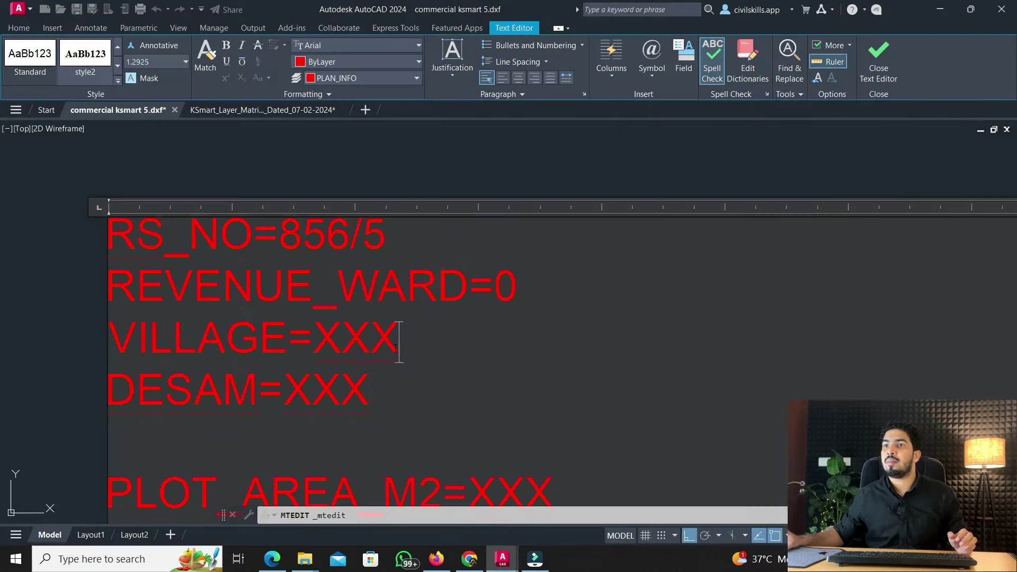
pyautogui.moveTo(399, 348); pyautogui.dragTo(310, 342)
pyautogui.write('ch')
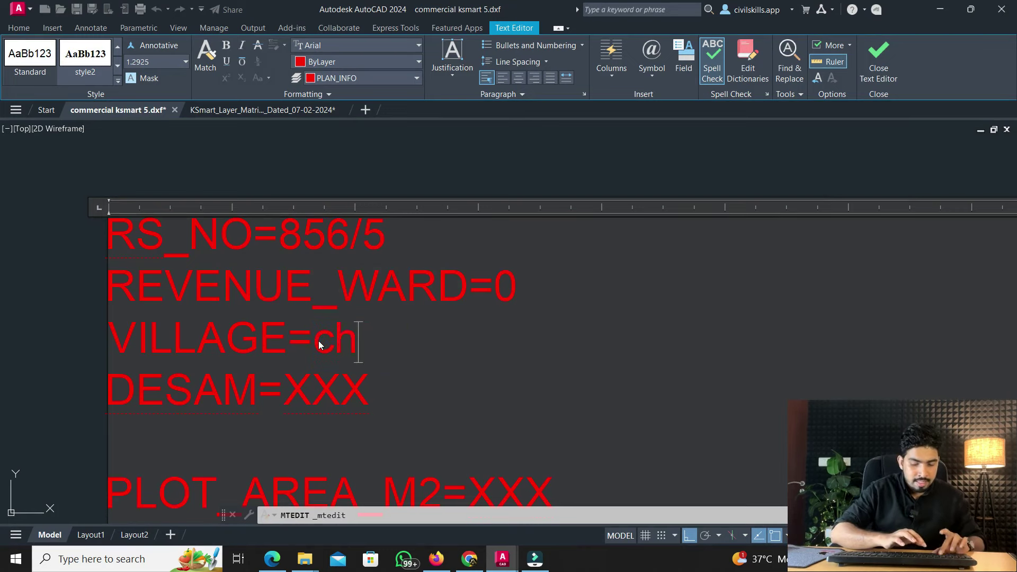
pyautogui.write('emangchery')
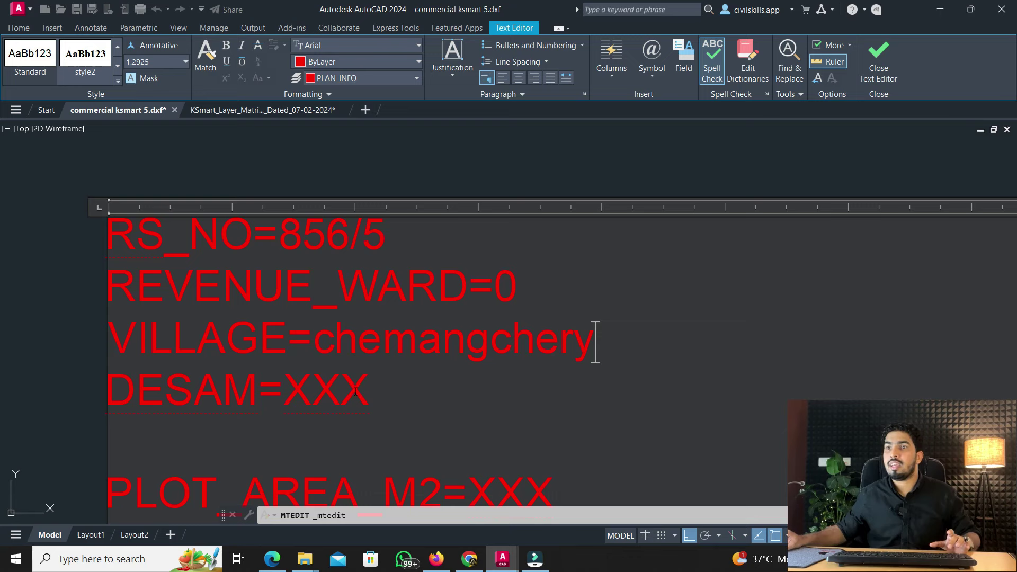
pyautogui.moveTo(374, 395); pyautogui.dragTo(291, 407)
pyautogui.write('kadalur')
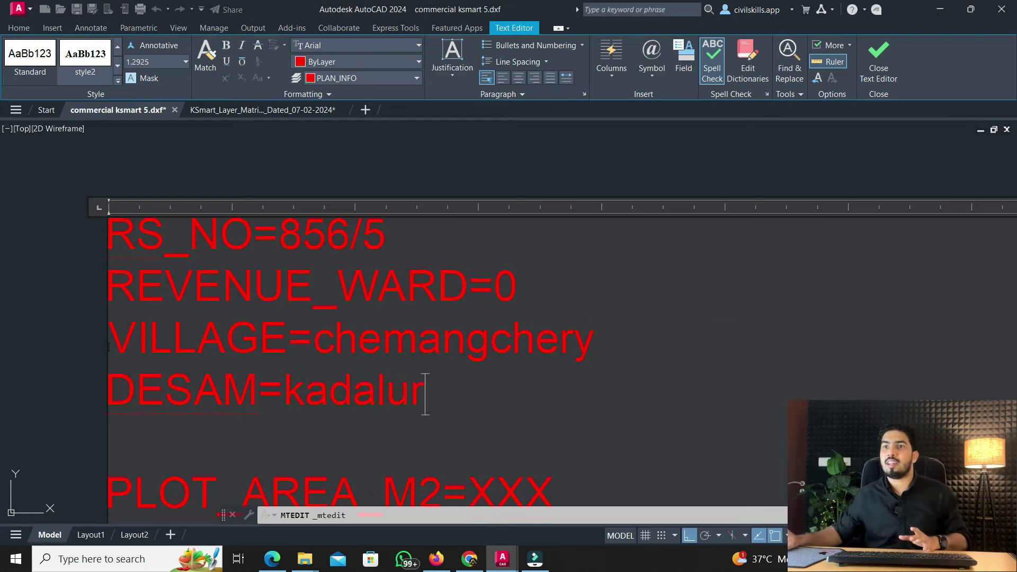
pyautogui.click(81, 286)
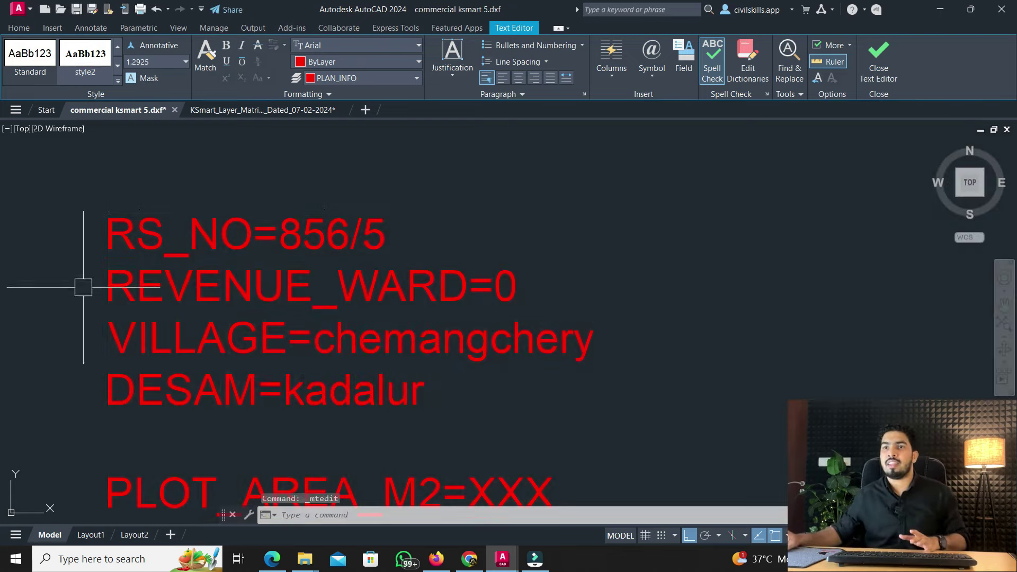
# Look up the extent of site in the sheet's area details table and set PLOT_AREA_M2 to 2827.34 in the plan info text
pyautogui.scroll(-3, 239, 329)
pyautogui.scroll(2, 396, 360)
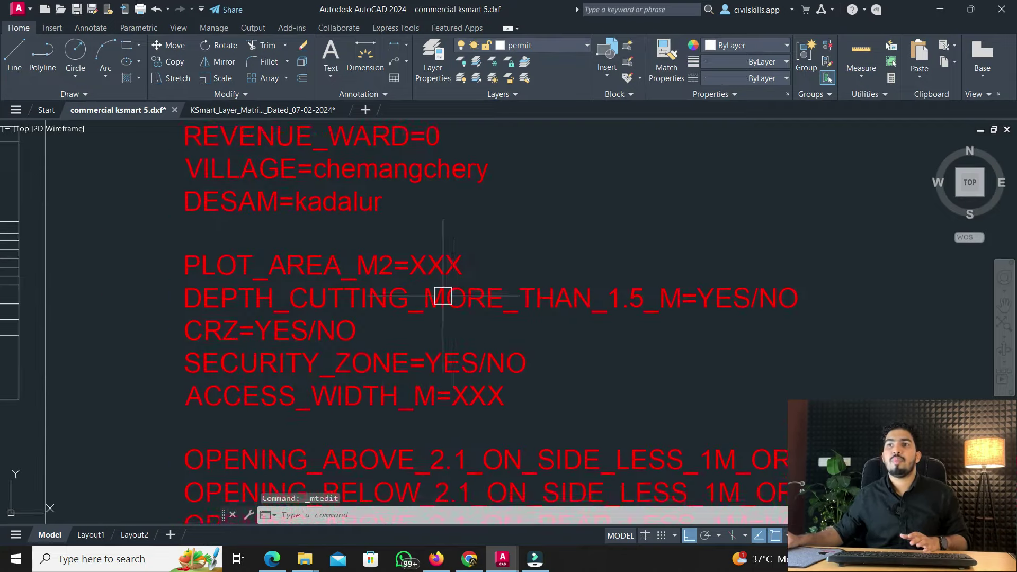
pyautogui.scroll(-4, 429, 270)
pyautogui.scroll(3, 250, 264)
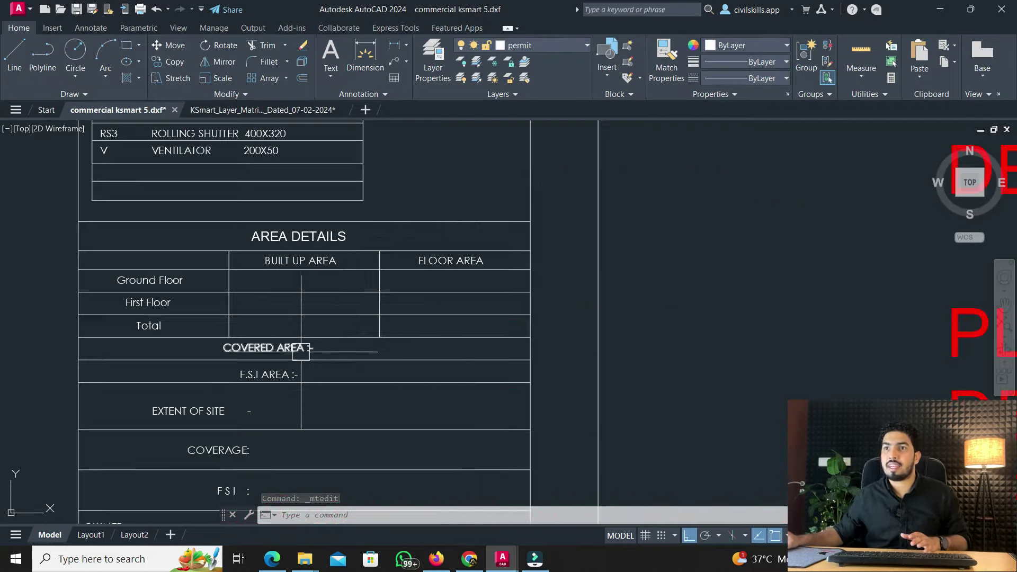
pyautogui.scroll(-5, 286, 318)
pyautogui.scroll(8, 288, 318)
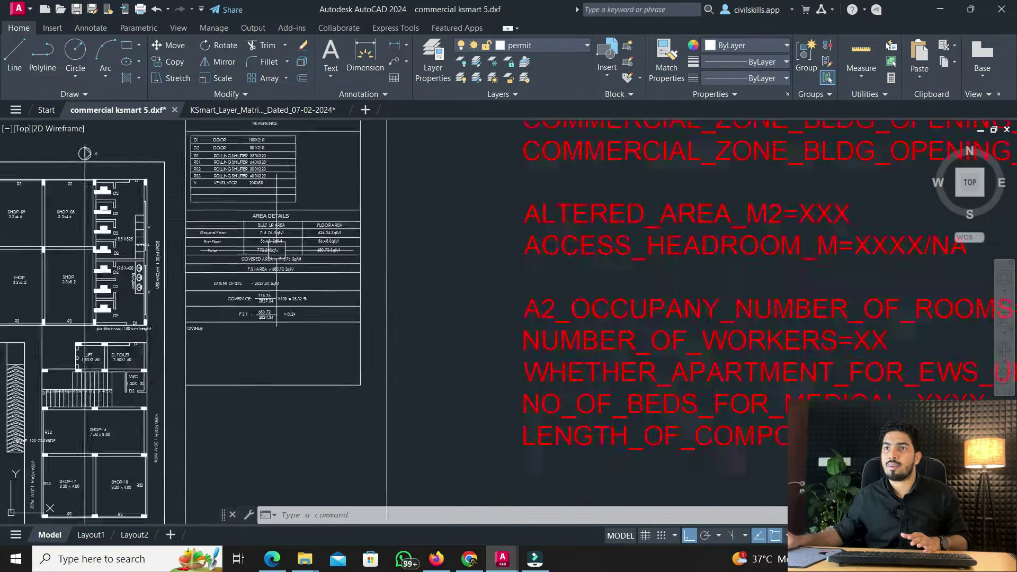
pyautogui.scroll(-4, 191, 363)
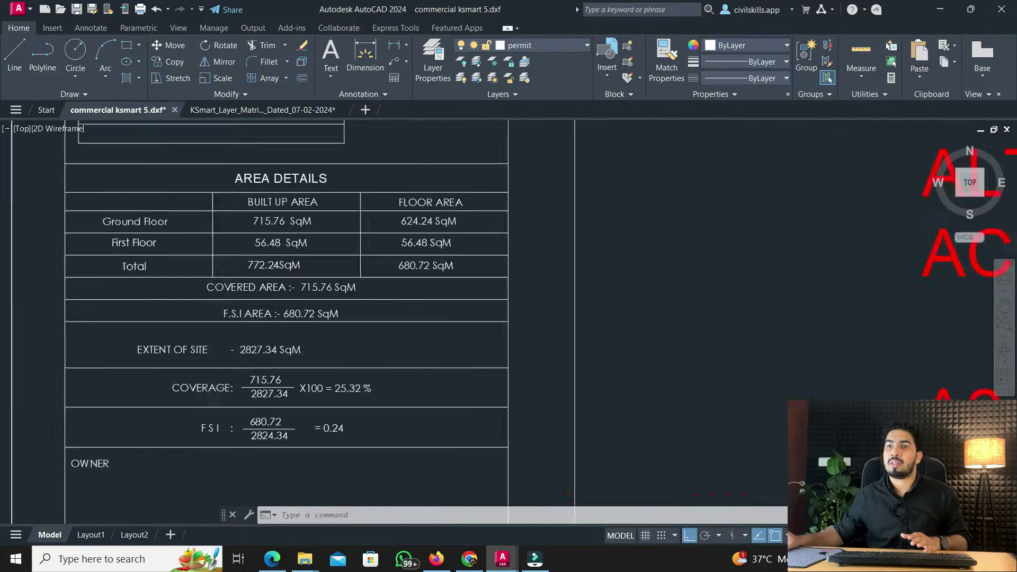
pyautogui.scroll(4, 341, 329)
pyautogui.moveTo(595, 222)
pyautogui.mouseDown(button='middle')
pyautogui.moveTo(519, 372)
pyautogui.moveTo(506, 480)
pyautogui.mouseUp(button='middle')
pyautogui.scroll(4, 366, 217)
pyautogui.doubleClick(398, 247)
pyautogui.hotkey('shift', 'Right')
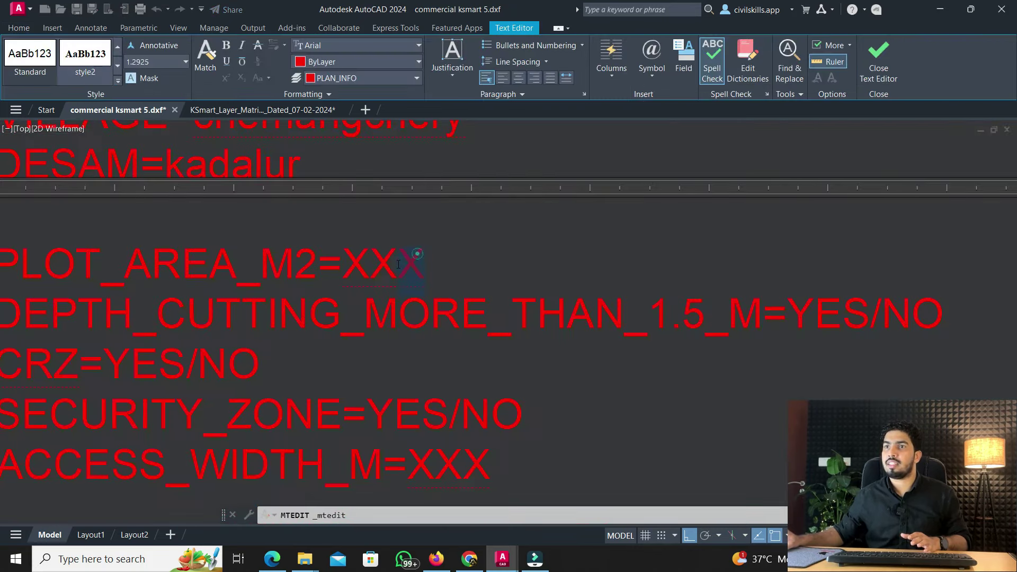
pyautogui.write('282')
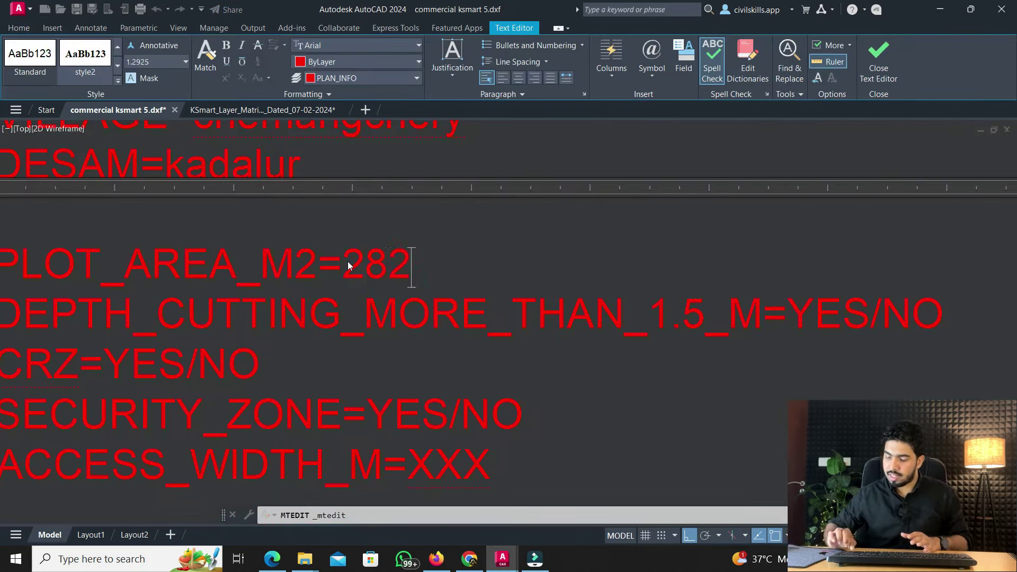
pyautogui.write('7.34')
# Set DEPTH_CUTTING_MORE_THAN_1.5_M to NO in the plan info text and close the text editing
pyautogui.scroll(-4, 392, 300)
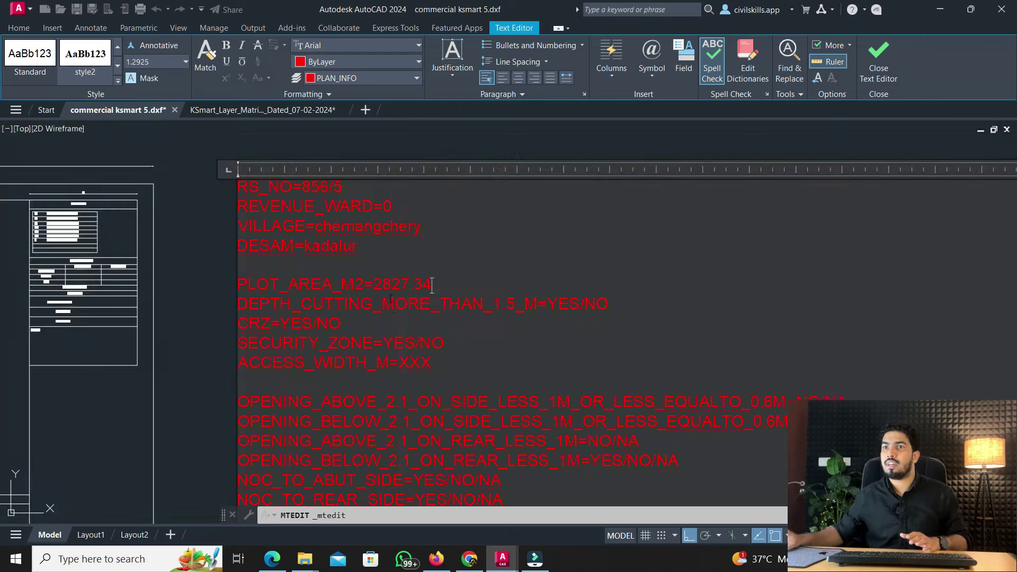
pyautogui.scroll(3, 404, 311)
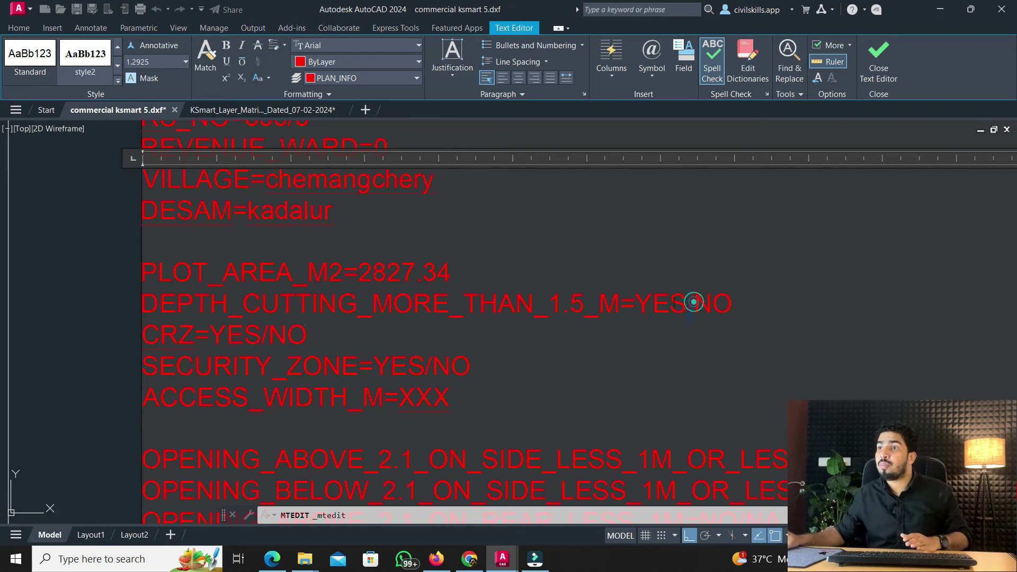
pyautogui.press('Delete')
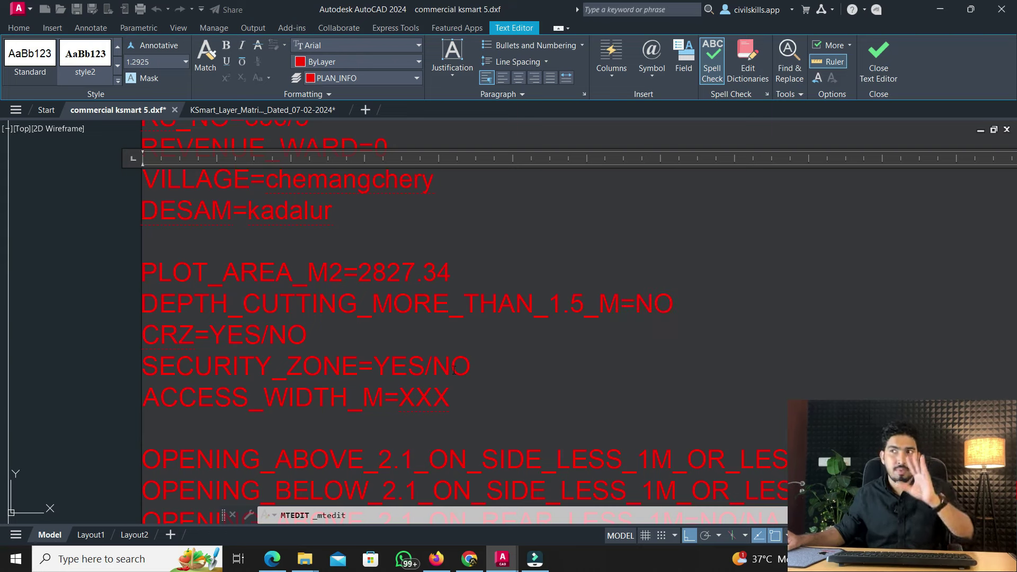
pyautogui.click(114, 311)
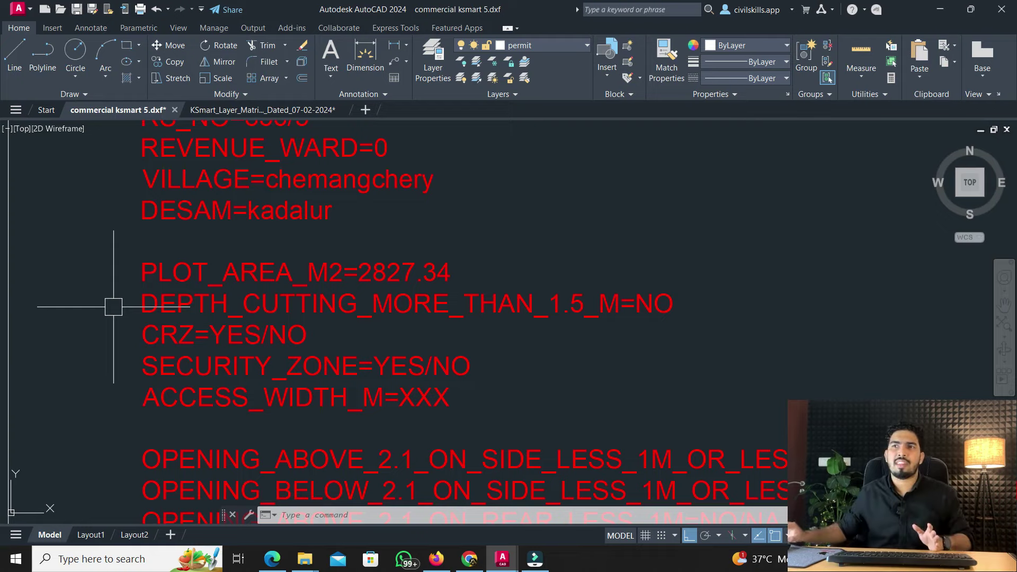
# Reopen the plan info text for editing and set CRZ to NO
pyautogui.doubleClick(276, 335)
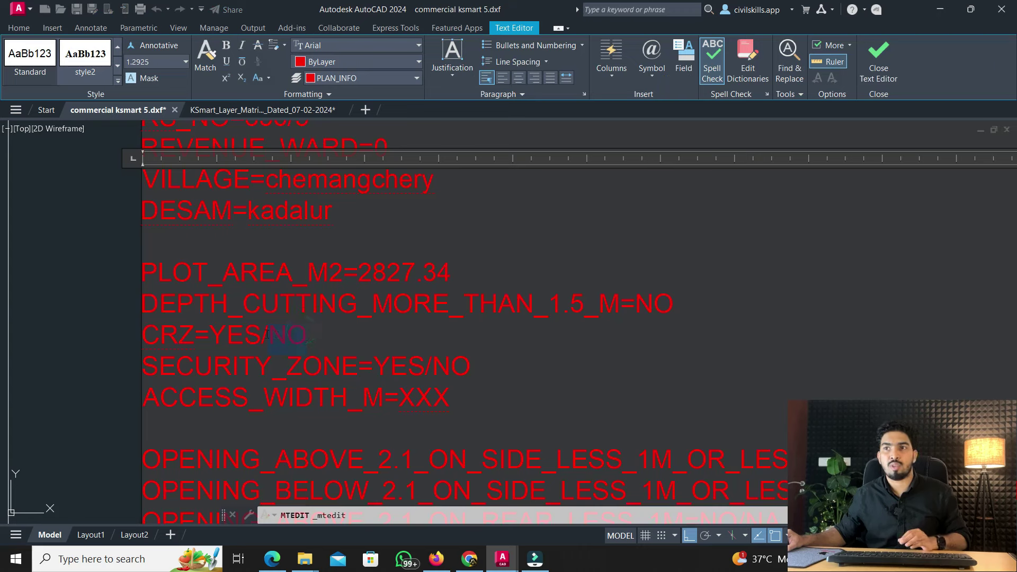
pyautogui.moveTo(250, 337); pyautogui.dragTo(211, 336)
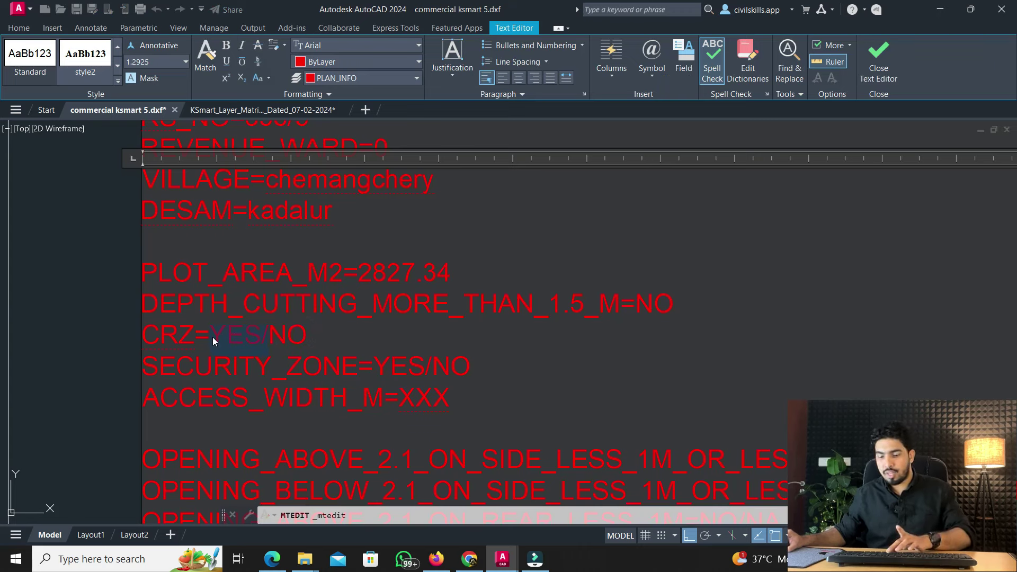
pyautogui.press('Delete')
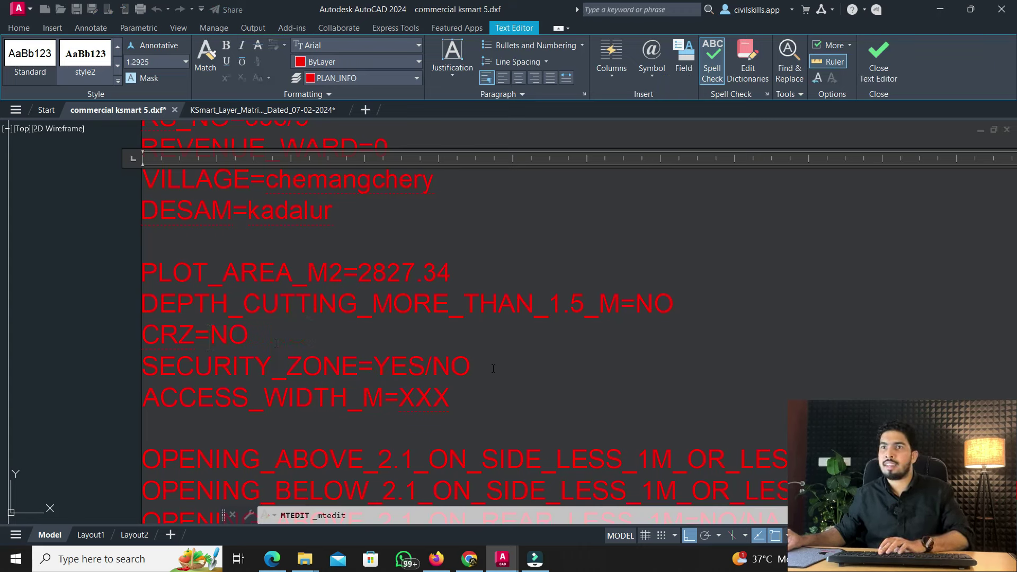
# Set SECURITY_ZONE to NO in the plan info text
pyautogui.moveTo(399, 362); pyautogui.dragTo(376, 362)
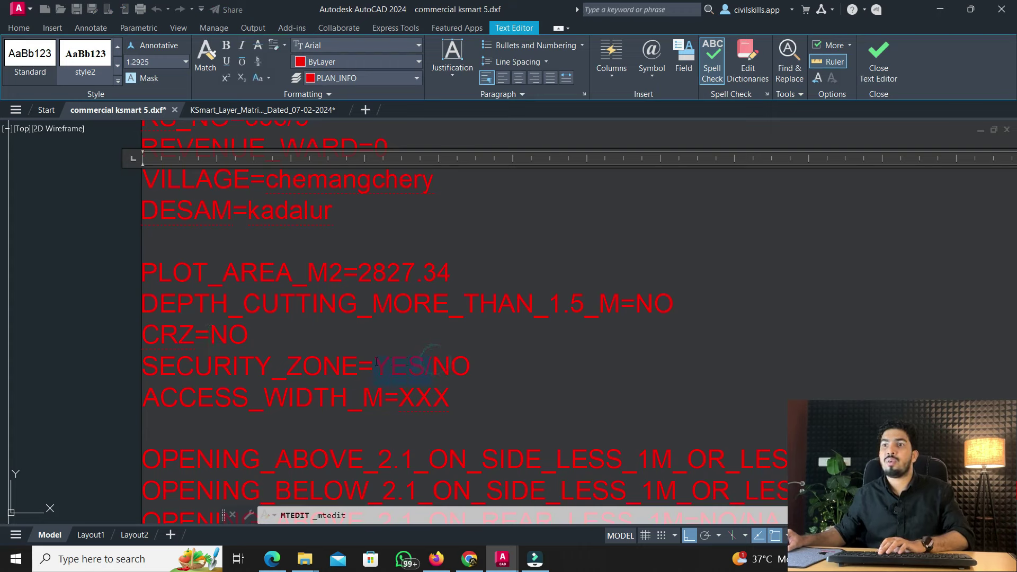
pyautogui.press('Delete')
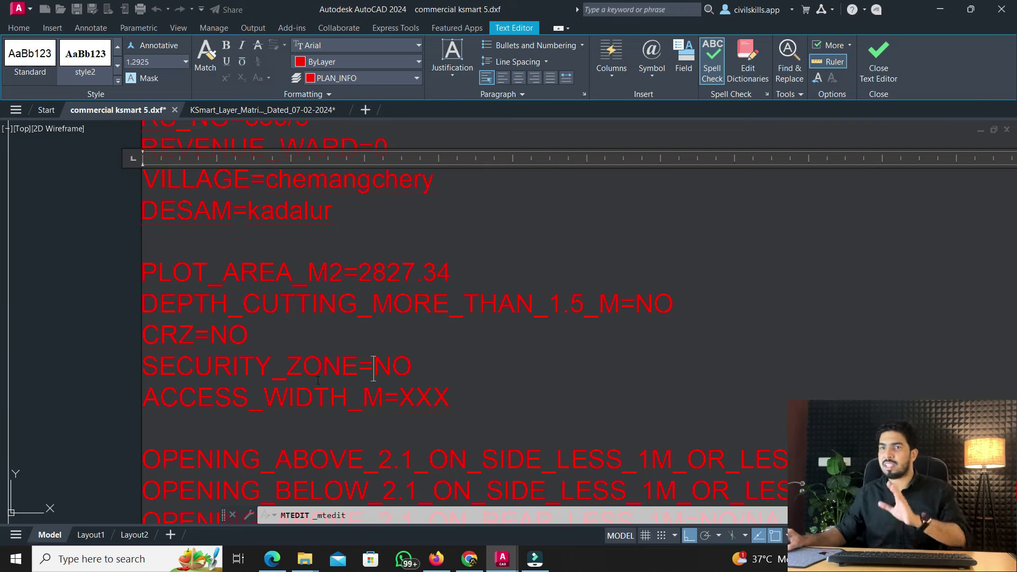
# Examine the roads adjoining the plot in the site plan for the ACCESS_WIDTH_M value
pyautogui.click(451, 397)
pyautogui.doubleClick(452, 397)
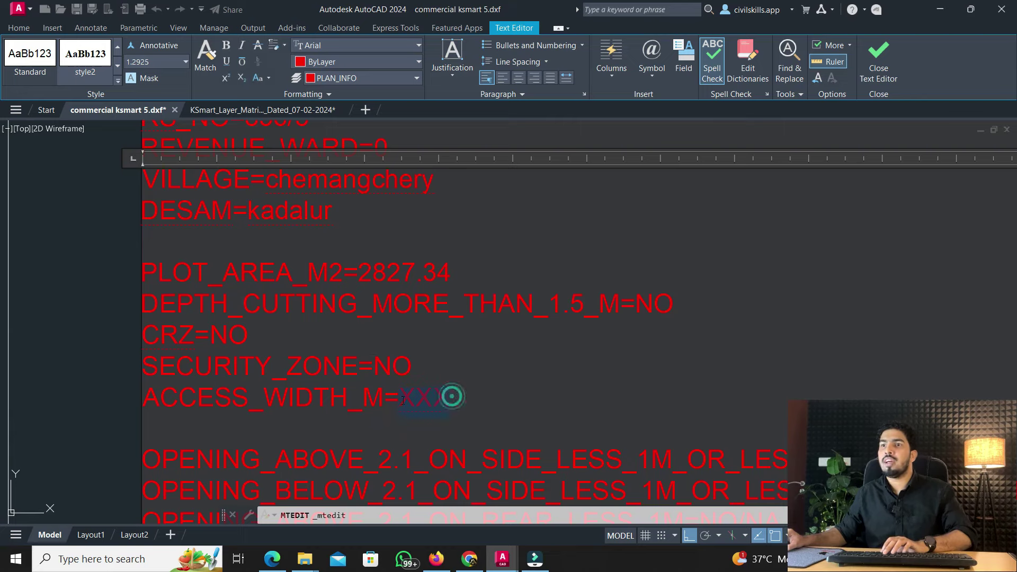
pyautogui.scroll(-5, 231, 426)
pyautogui.moveTo(231, 426)
pyautogui.mouseDown(button='middle')
pyautogui.moveTo(271, 244)
pyautogui.moveTo(273, 114)
pyautogui.mouseUp(button='middle')
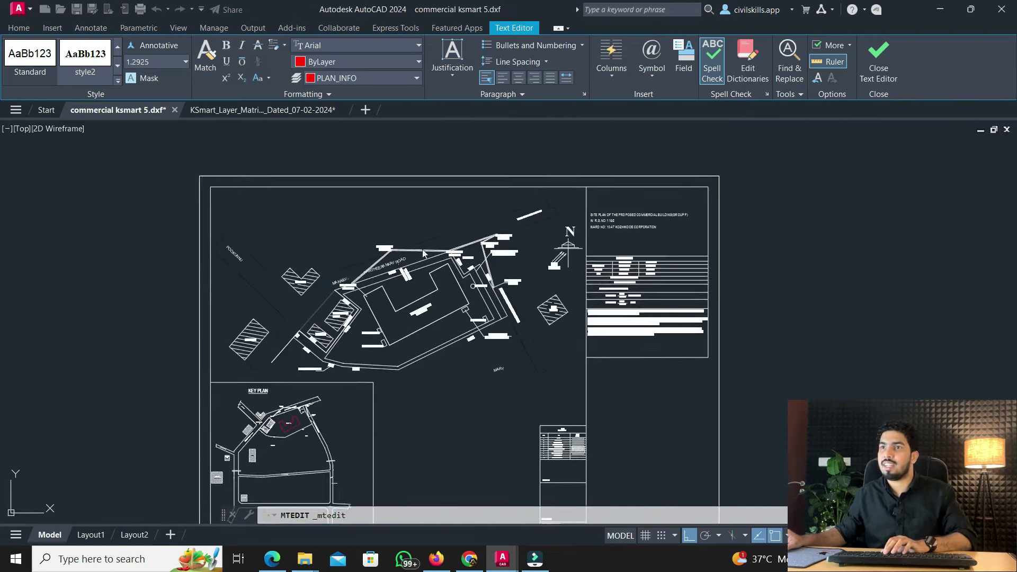
pyautogui.scroll(8, 386, 311)
pyautogui.scroll(-10, 411, 260)
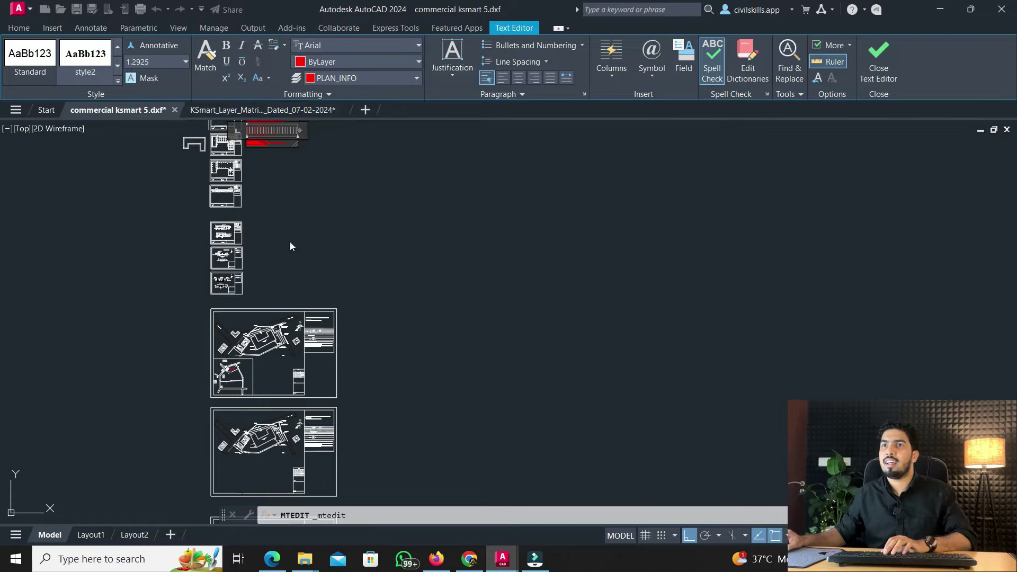
pyautogui.scroll(2, 295, 248)
pyautogui.scroll(-1, 300, 252)
# Return to the plan info text, reopen it for editing and set ACCESS_WIDTH_M to 7
pyautogui.moveTo(304, 299); pyautogui.dragTo(311, 458, button='middle')
pyautogui.scroll(3, 311, 311)
pyautogui.scroll(2, 119, 166)
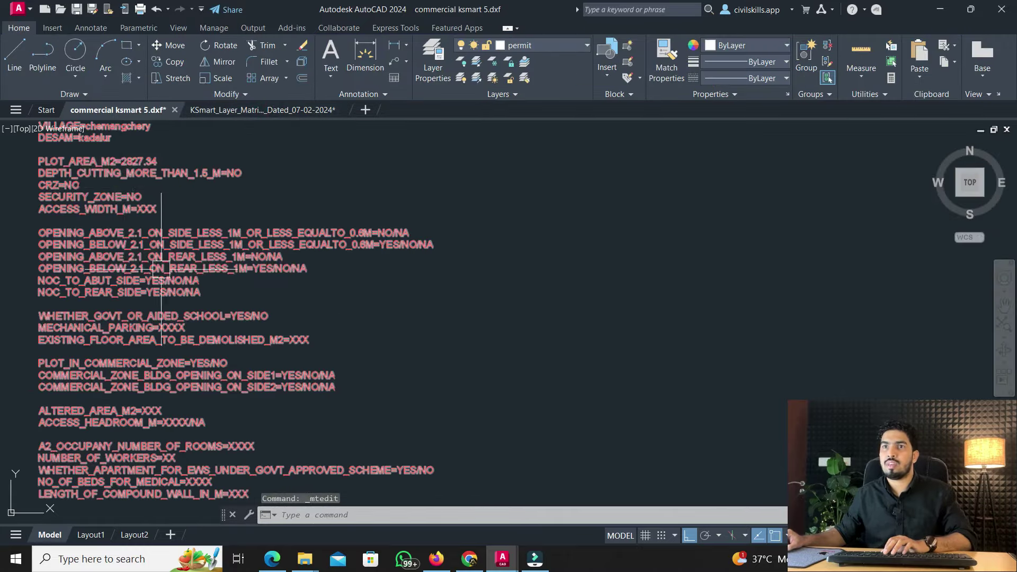
pyautogui.moveTo(162, 261); pyautogui.dragTo(273, 357, button='middle')
pyautogui.scroll(7, 272, 358)
pyautogui.doubleClick(290, 348)
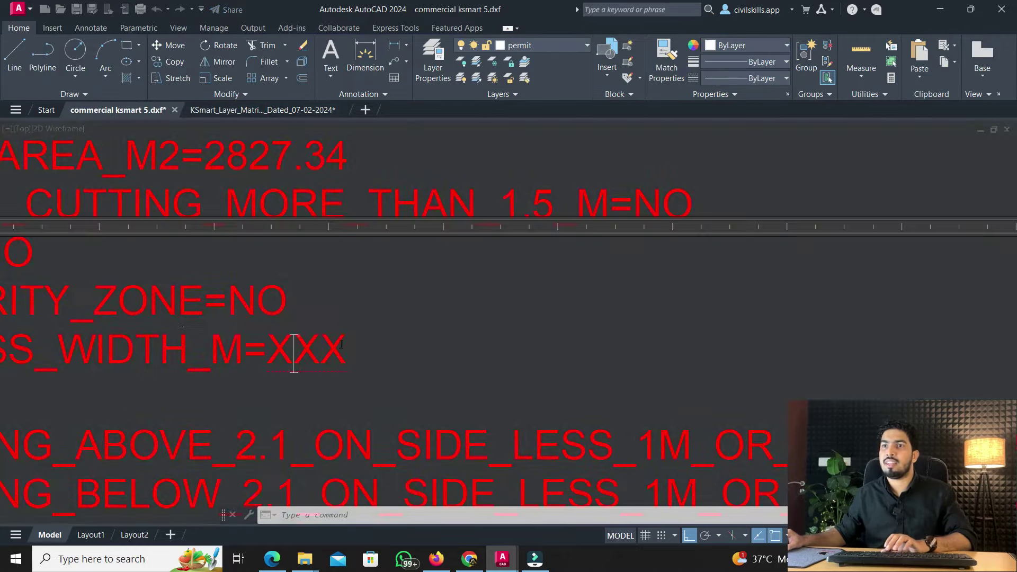
pyautogui.write('7')
pyautogui.scroll(-3, 318, 281)
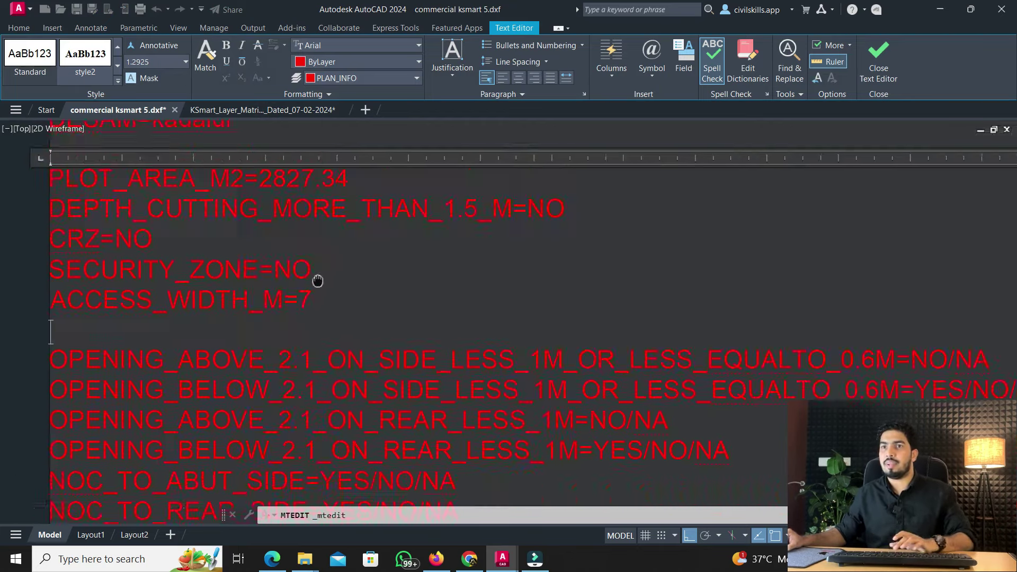
# Set OPENING_ABOVE_2.1_ON_SIDE_LESS_1M_OR_LESS_EQUALTO_0.6M to NO in the plan info text
pyautogui.scroll(-5, 319, 262)
pyautogui.scroll(4, 346, 280)
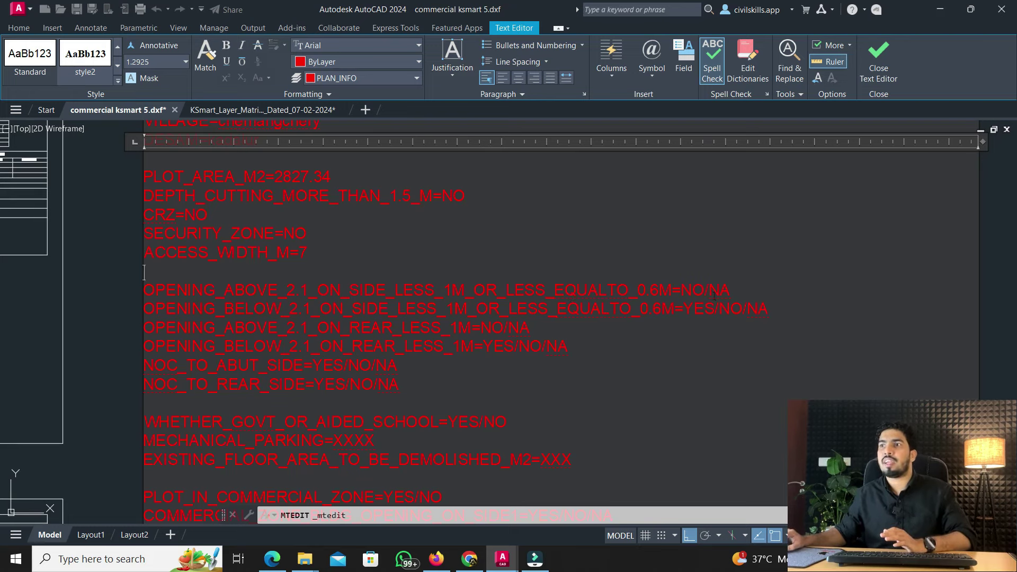
pyautogui.scroll(4, 714, 295)
pyautogui.doubleClick(723, 280)
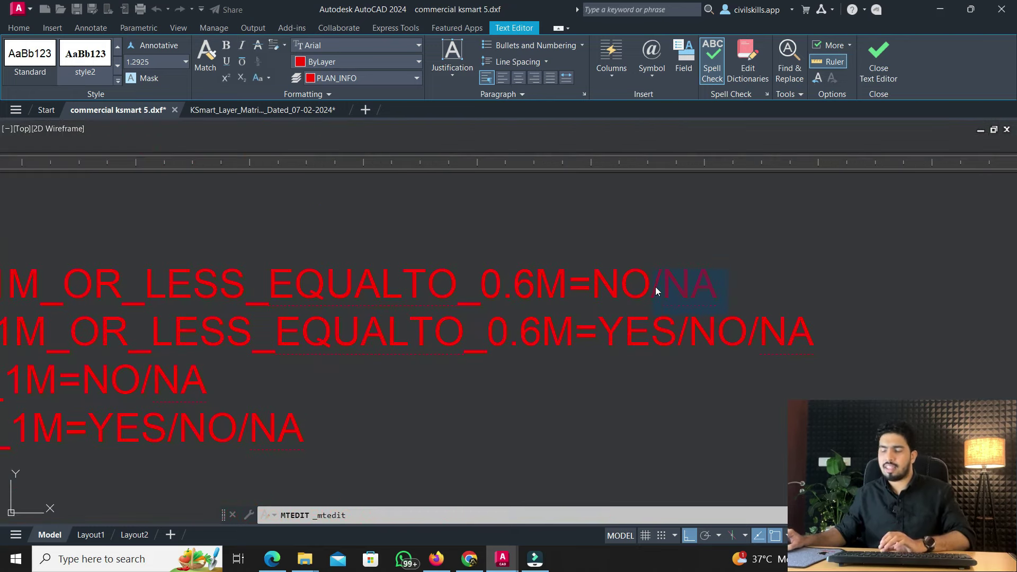
pyautogui.press('Delete')
pyautogui.press('Return')
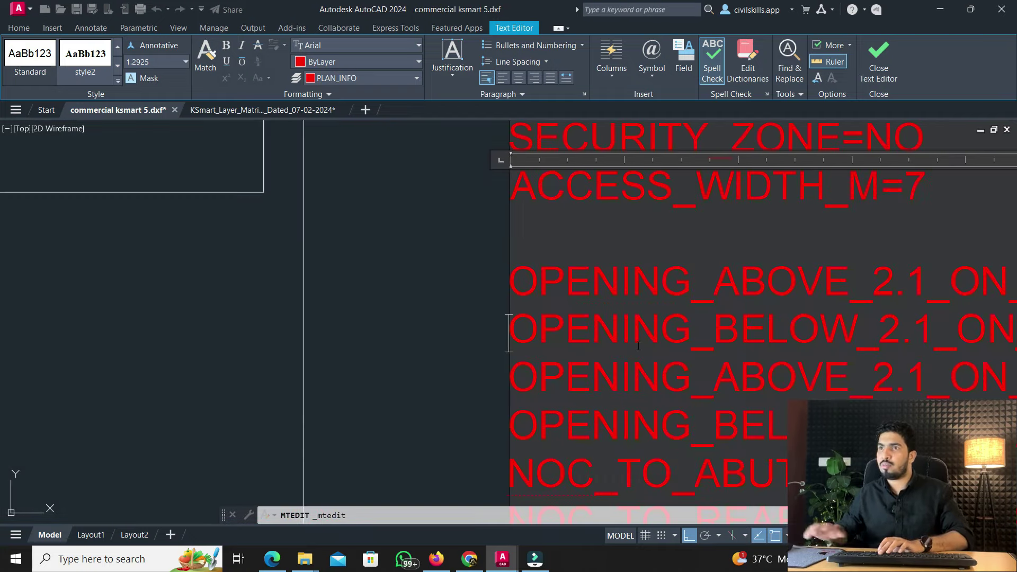
# Set OPENING_BELOW_2.1_ON_SIDE_LESS_1M_OR_LESS_EQUALTO_0.6M to NO in the plan info text
pyautogui.moveTo(601, 340); pyautogui.dragTo(66, 311, button='middle')
pyautogui.scroll(-2, 66, 311)
pyautogui.moveTo(414, 302); pyautogui.dragTo(86, 326, button='middle')
pyautogui.click(487, 354)
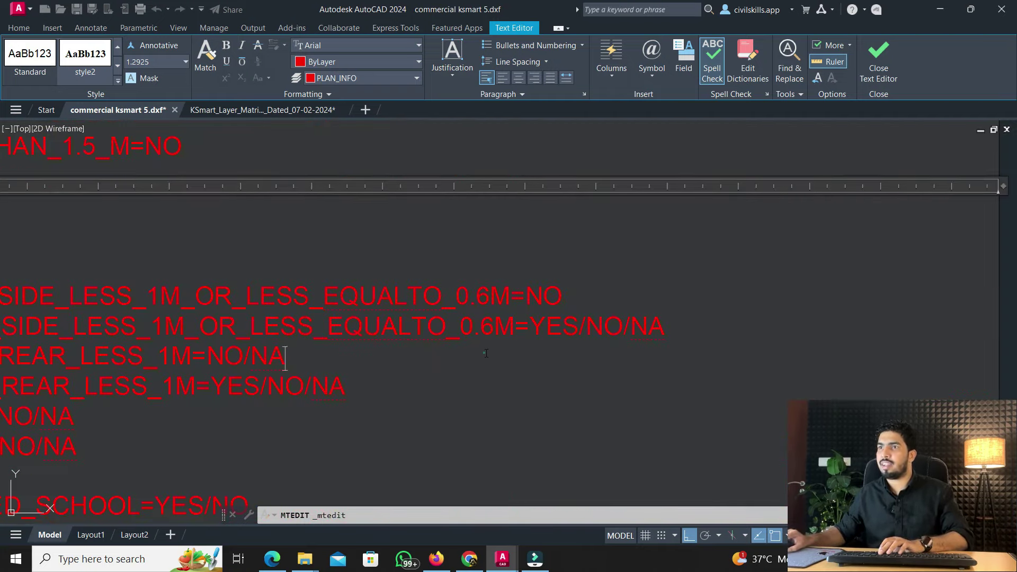
pyautogui.doubleClick(649, 326)
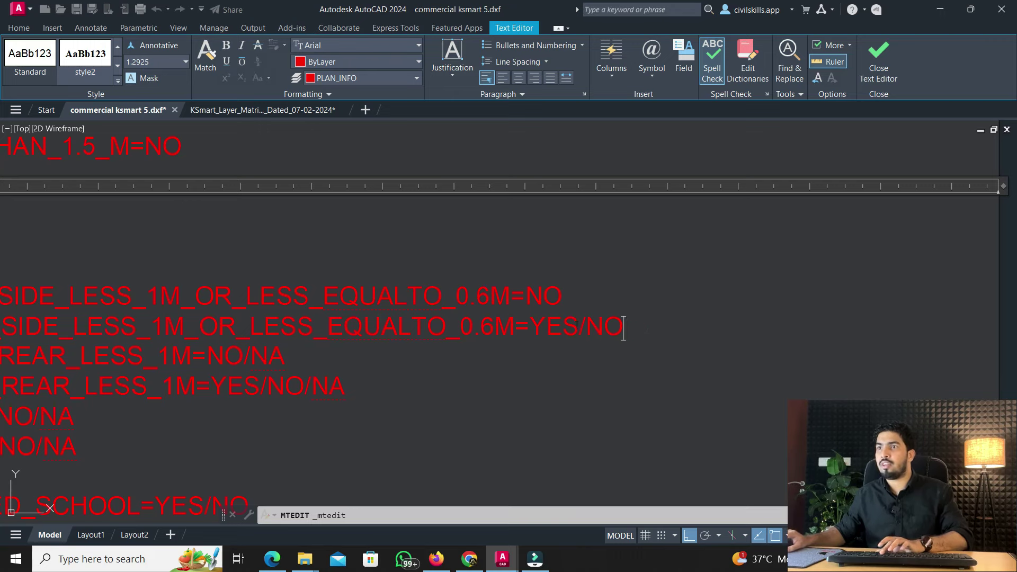
pyautogui.doubleClick(586, 328)
pyautogui.press('Delete')
# Set both OPENING_ABOVE_2.1_ON_REAR_LESS_1M and OPENING_BELOW_2.1_ON_REAR_LESS_1M to NO in the plan info text
pyautogui.scroll(-3, 588, 360)
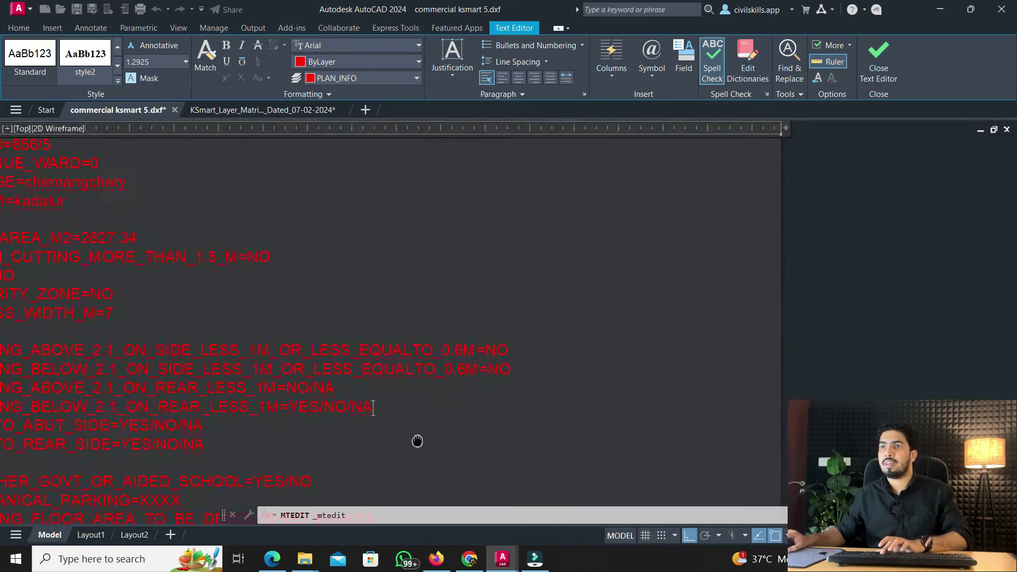
pyautogui.scroll(1, 591, 388)
pyautogui.moveTo(502, 336); pyautogui.dragTo(488, 335)
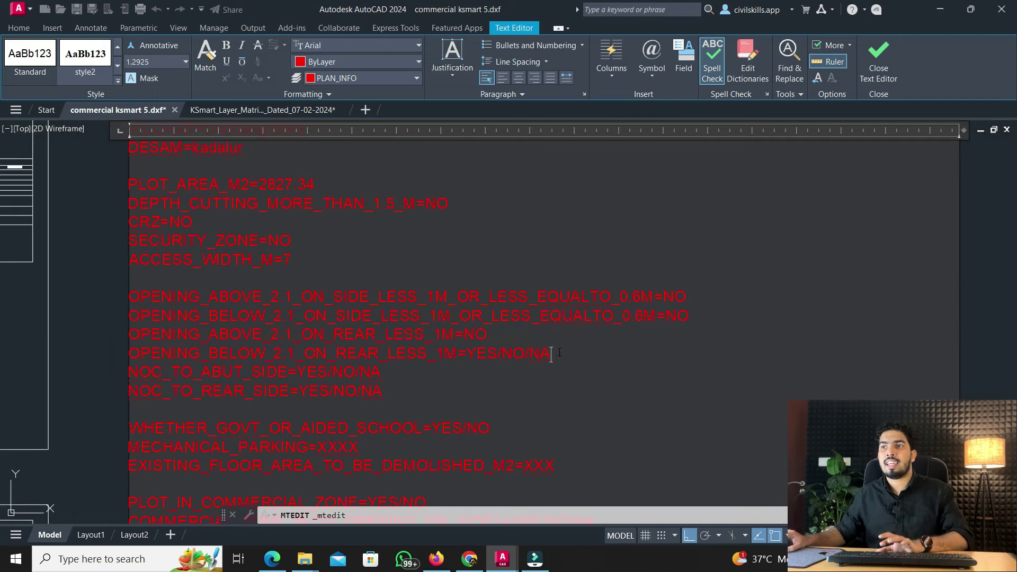
pyautogui.press('BackSpace')
pyautogui.press('BackSpace')
pyautogui.press('BackSpace')
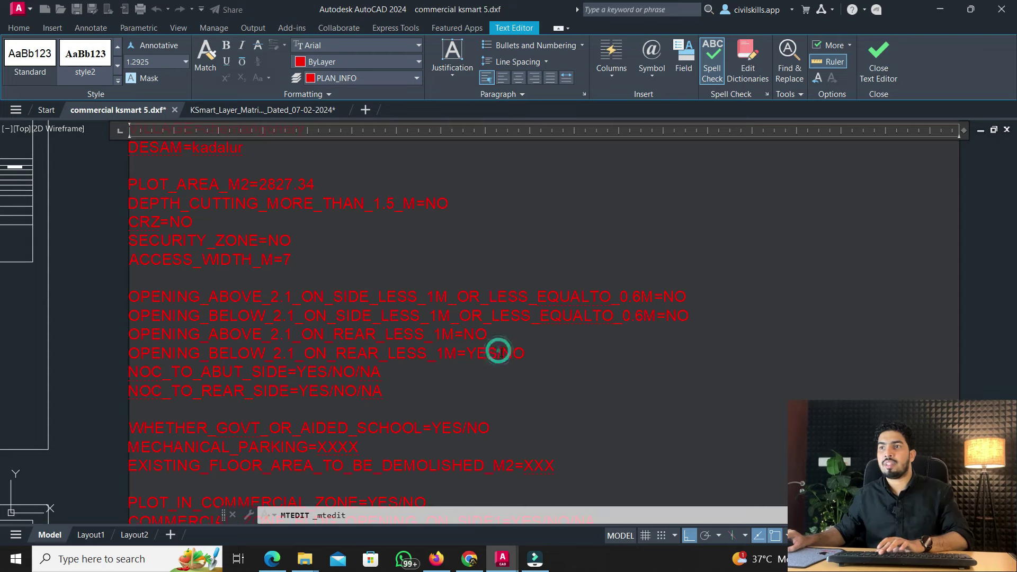
pyautogui.moveTo(500, 352); pyautogui.dragTo(472, 354)
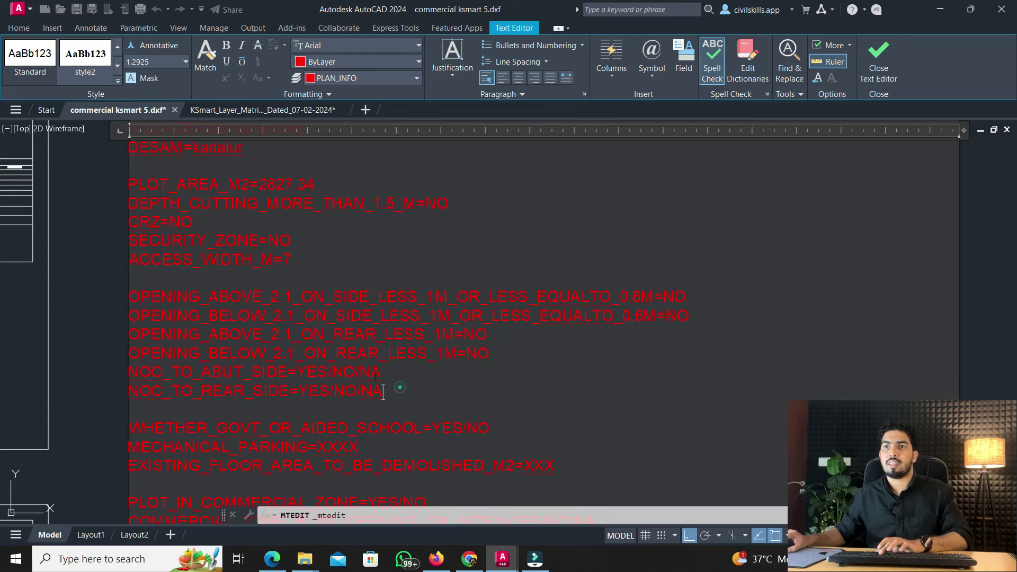
# Set NOC_TO_ABUT_SIDE to NO in the plan info text
pyautogui.scroll(3, 382, 392)
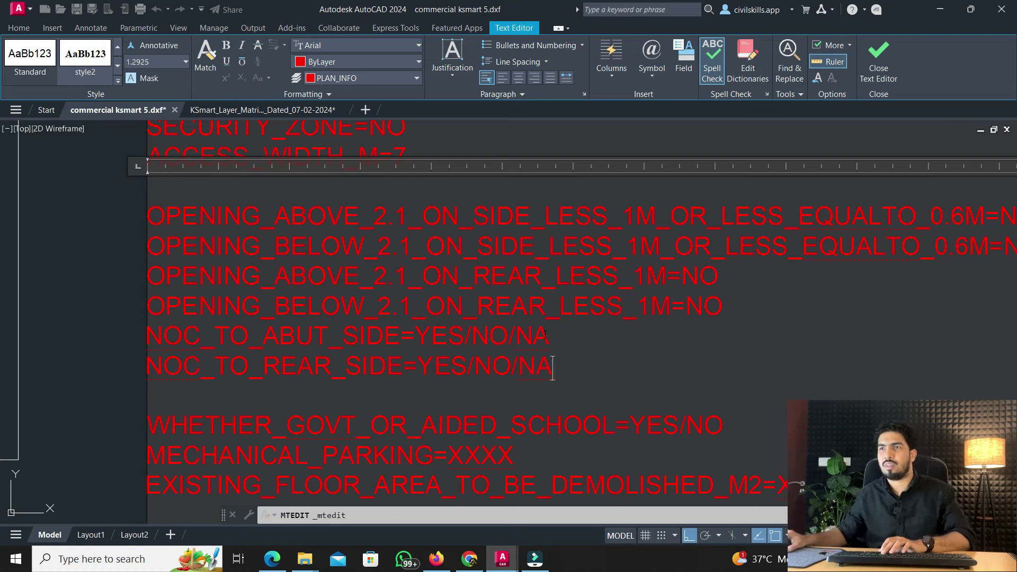
pyautogui.press('BackSpace')
pyautogui.press('BackSpace')
pyautogui.press('BackSpace')
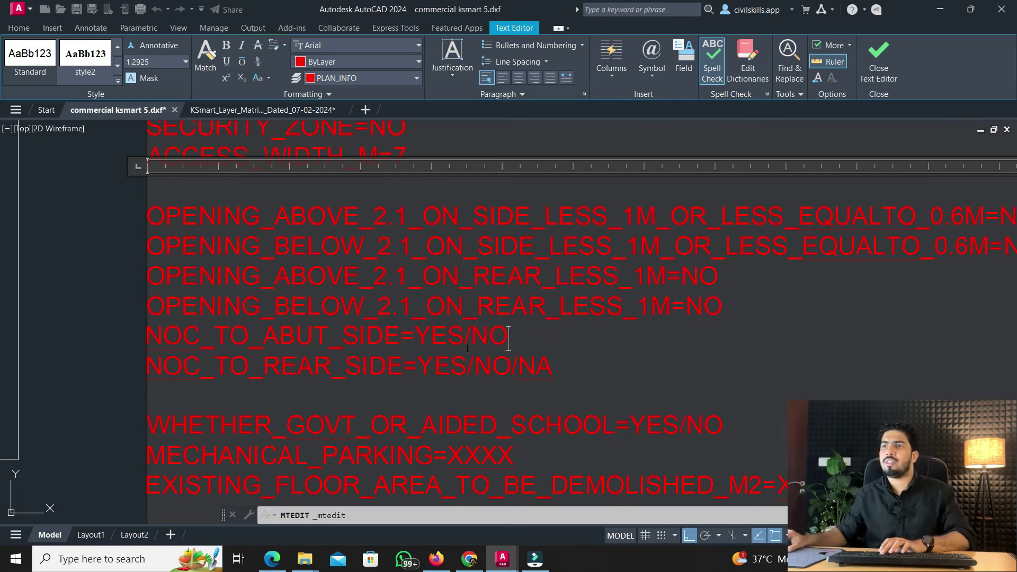
pyautogui.moveTo(471, 339); pyautogui.dragTo(417, 337)
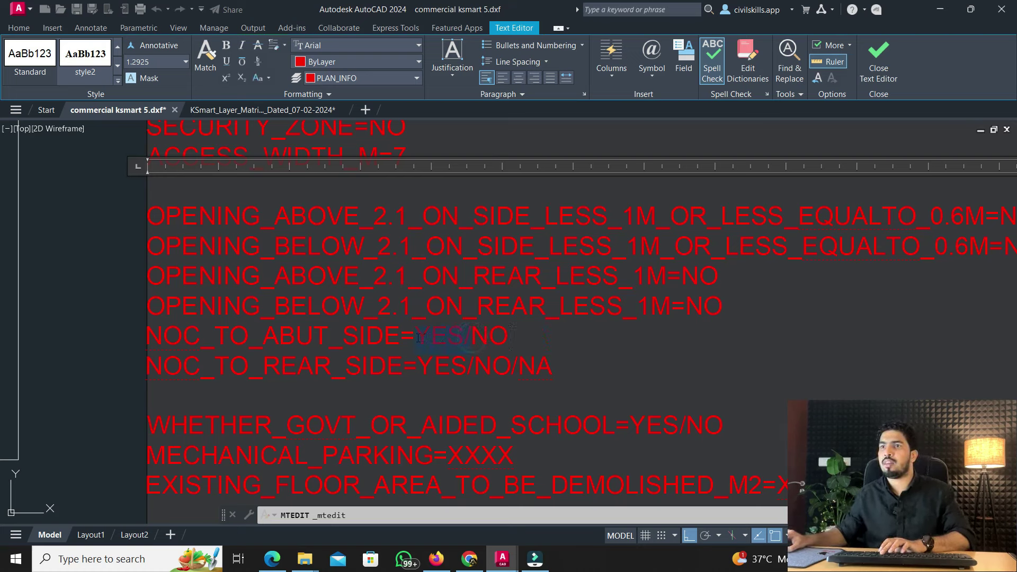
pyautogui.press('BackSpace')
# Set NOC_TO_REAR_SIDE to NO and remove the blank line below it in the plan info text
pyautogui.moveTo(563, 372); pyautogui.dragTo(417, 366)
pyautogui.press('BackSpace')
pyautogui.press('BackSpace')
pyautogui.press('Delete')
pyautogui.press('BackSpace')
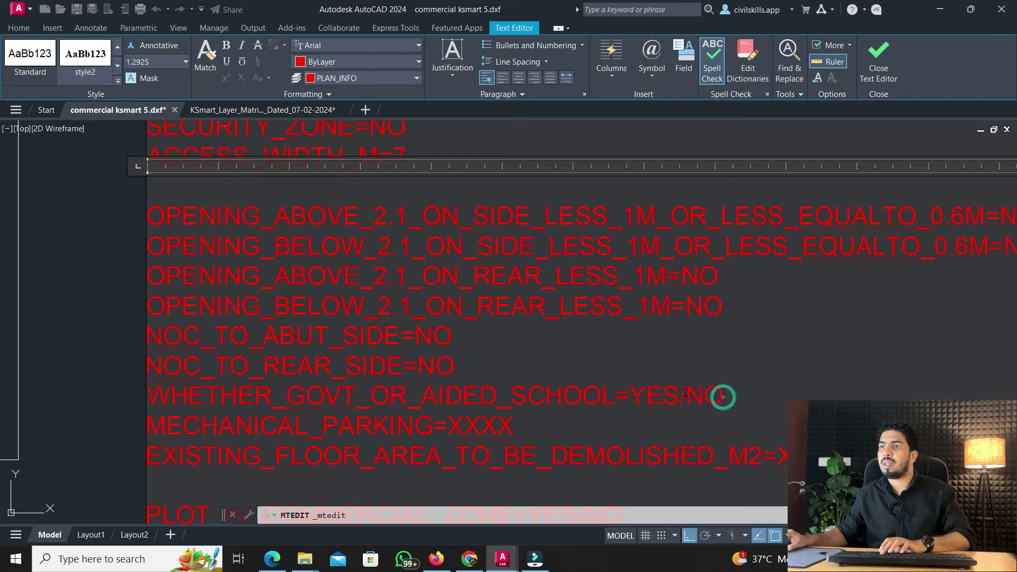
# Set WHETHER_GOVT_OR_AIDED_SCHOOL to NO and MECHANICAL_PARKING to 0 in the plan info text
pyautogui.moveTo(687, 397); pyautogui.dragTo(630, 396)
pyautogui.press('BackSpace')
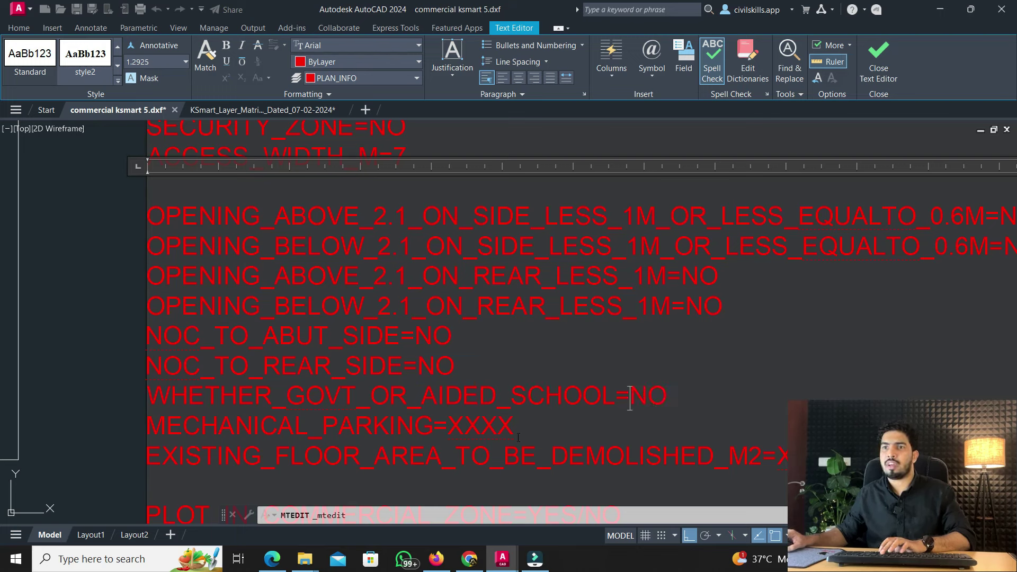
pyautogui.moveTo(519, 427); pyautogui.dragTo(453, 427)
pyautogui.press('BackSpace')
pyautogui.press('Delete')
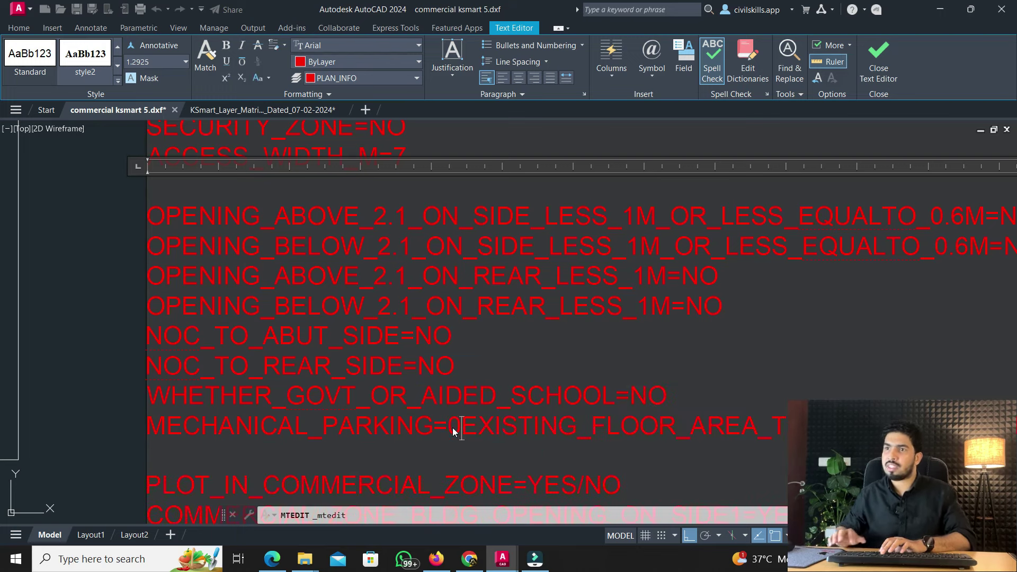
pyautogui.write('0')
pyautogui.press('Return')
# Set EXISTING_FLOOR_AREA_TO_BE_DEMOLISHED_M2 to 0 in the plan info text
pyautogui.moveTo(327, 430); pyautogui.dragTo(288, 211, button='middle')
pyautogui.moveTo(407, 279); pyautogui.dragTo(373, 346, button='middle')
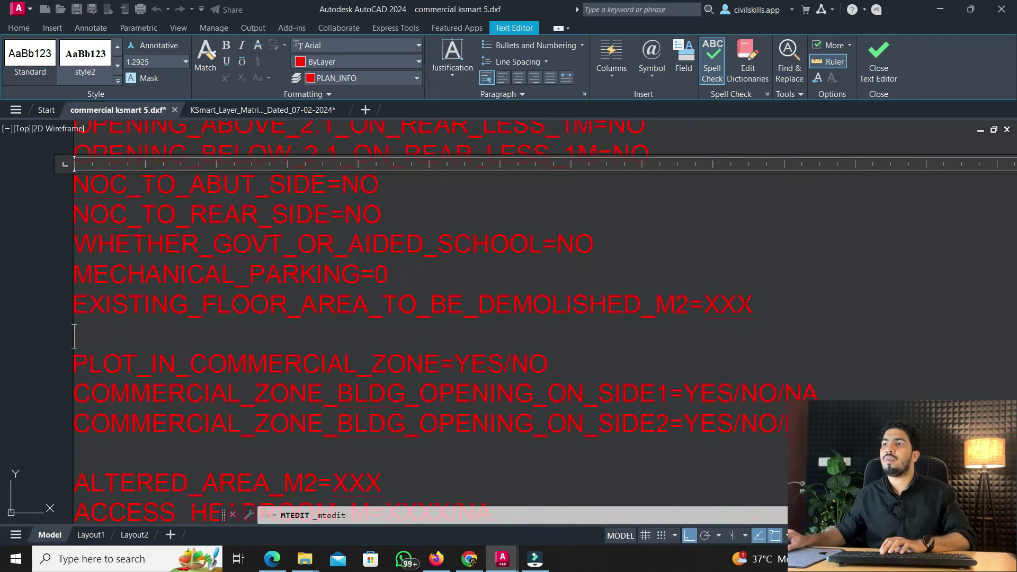
pyautogui.moveTo(719, 307); pyautogui.dragTo(705, 306)
pyautogui.press('BackSpace')
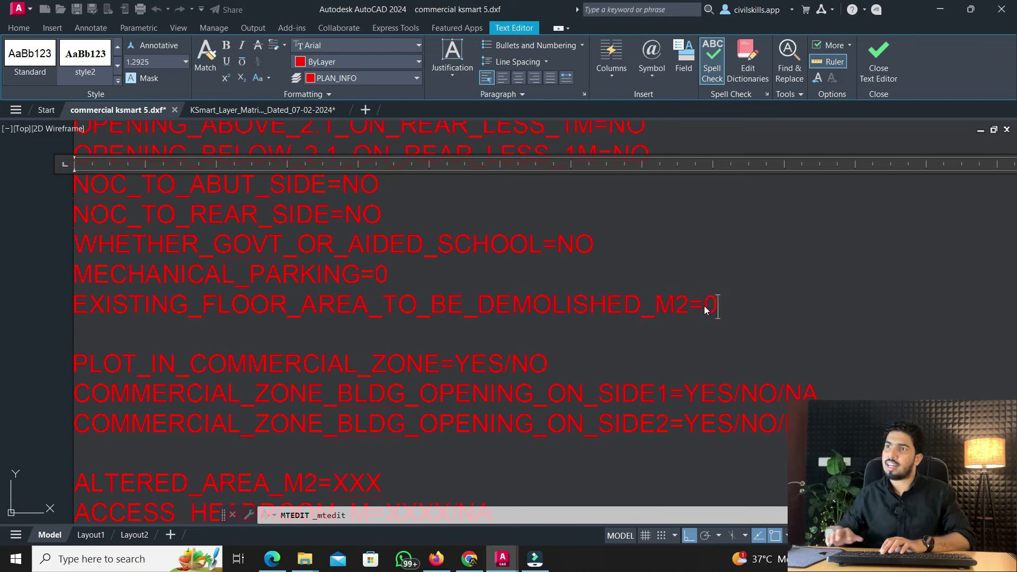
pyautogui.write('0')
pyautogui.click(597, 358)
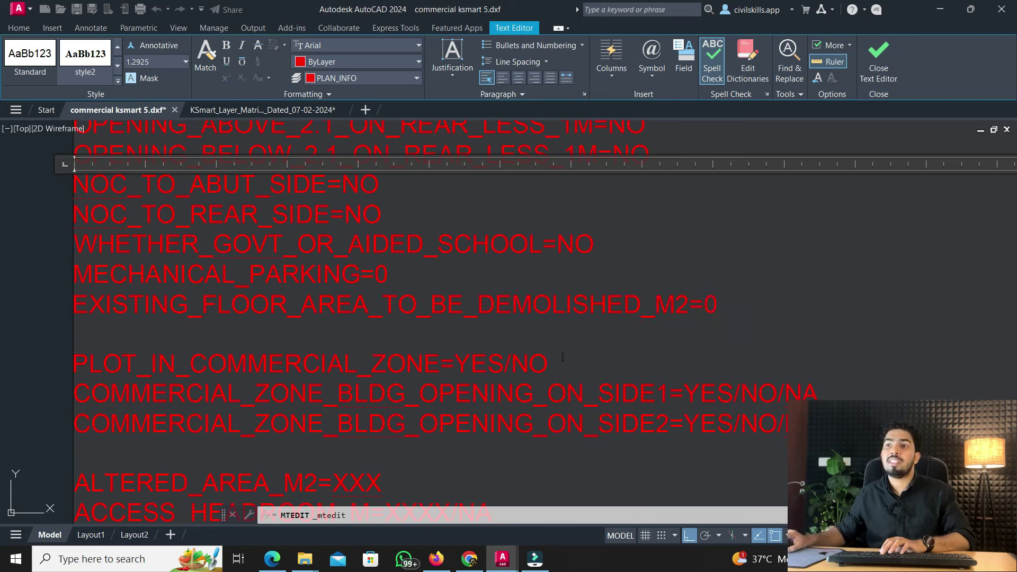
# Set PLOT_IN_COMMERCIAL_ZONE to YES, keeping the next entry on its own line
pyautogui.click(562, 357)
pyautogui.press('BackSpace')
pyautogui.press('BackSpace')
pyautogui.press('BackSpace')
pyautogui.press('Delete')
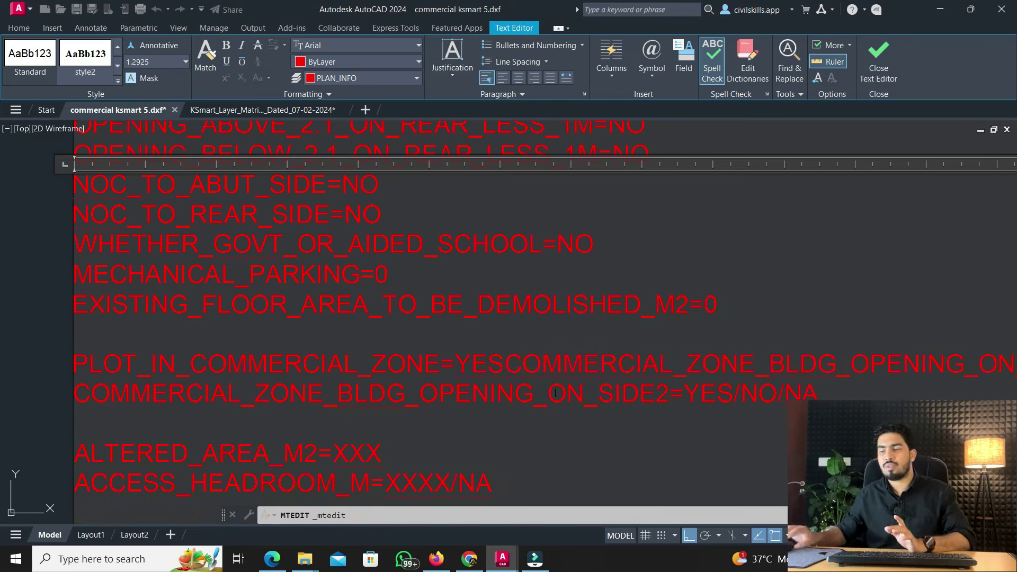
pyautogui.press('Return')
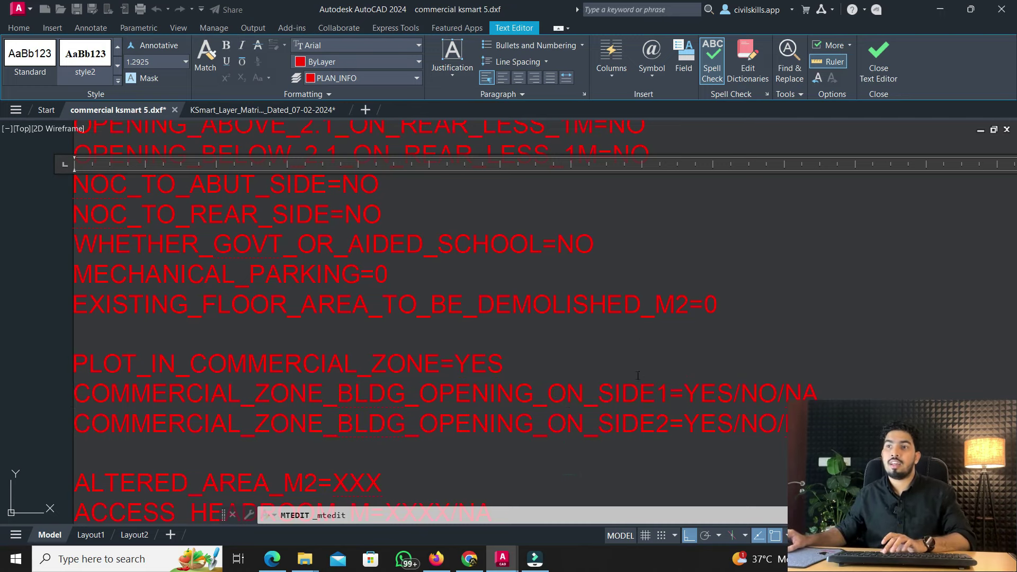
# Set COMMERCIAL_ZONE_BLDG_OPENING_ON_SIDE1 and COMMERCIAL_ZONE_BLDG_OPENING_ON_SIDE2 to NA in the plan info text
pyautogui.moveTo(623, 364); pyautogui.dragTo(613, 306, button='middle')
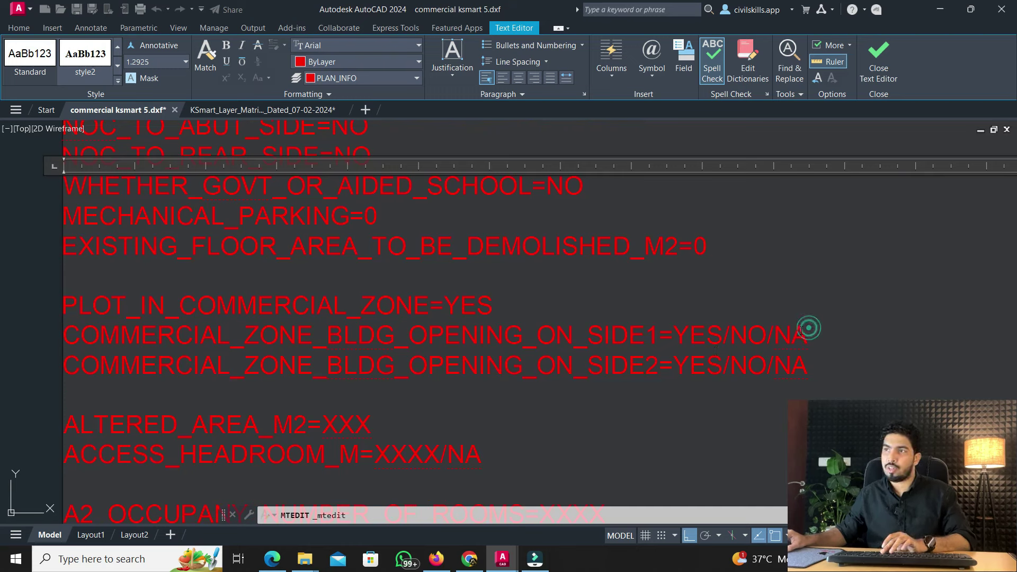
pyautogui.moveTo(776, 337); pyautogui.dragTo(680, 344)
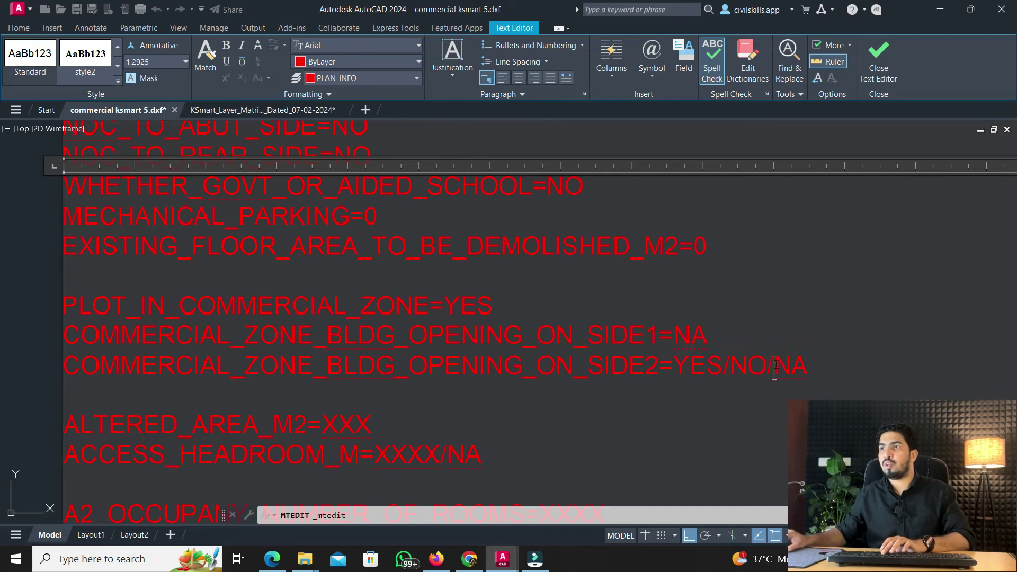
pyautogui.moveTo(774, 367); pyautogui.dragTo(674, 368)
pyautogui.press('Delete')
# Set ALTERED_AREA_M2 to 0 and ACCESS_HEADROOM_M to NA in the plan info text
pyautogui.moveTo(453, 463); pyautogui.dragTo(579, 318, button='middle')
pyautogui.moveTo(542, 296); pyautogui.dragTo(502, 303)
pyautogui.press('Delete')
pyautogui.press('Delete')
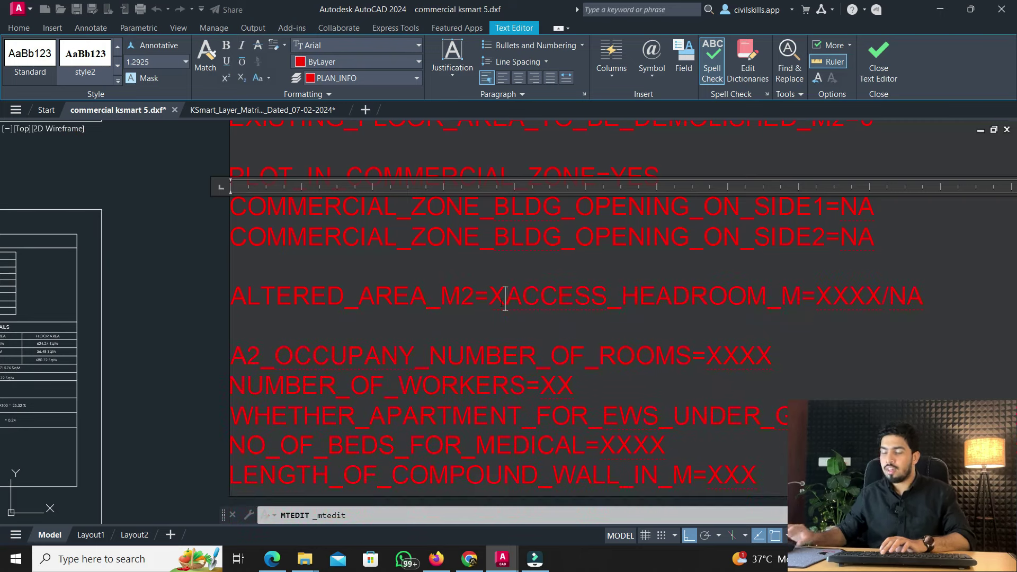
pyautogui.press('BackSpace')
pyautogui.write('0')
pyautogui.press('Return')
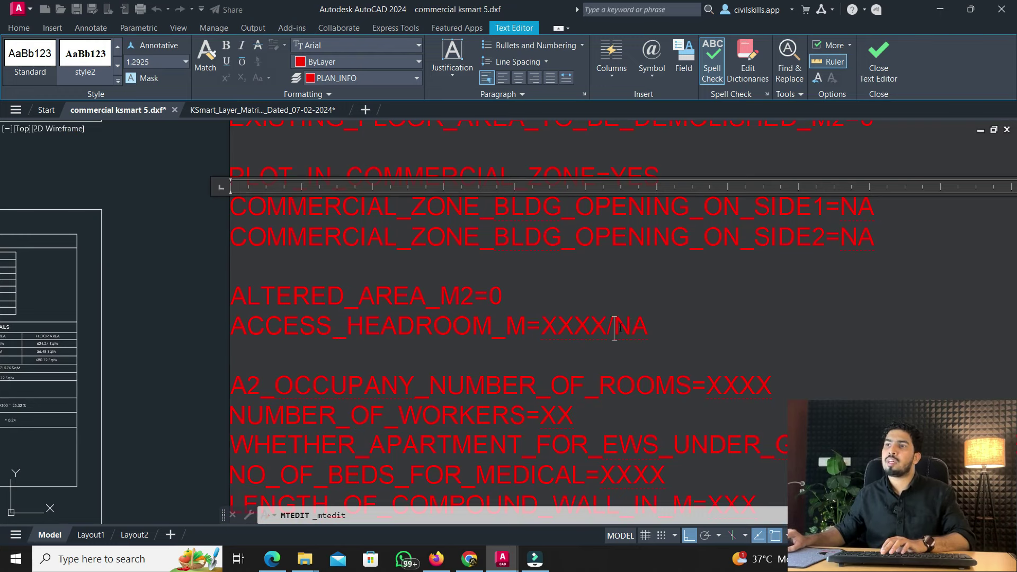
pyautogui.moveTo(618, 327); pyautogui.dragTo(542, 333)
pyautogui.press('Delete')
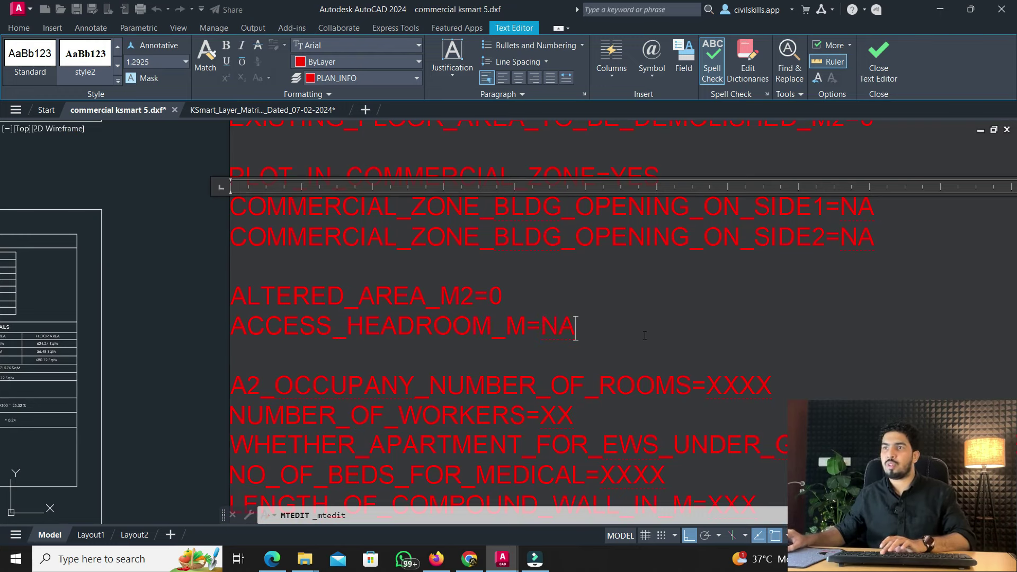
# Set A2_OCCUPANY_NUMBER_OF_ROOMS and NUMBER_OF_WORKERS to 0 in the plan info text, keeping the next entry on its own line
pyautogui.moveTo(644, 335); pyautogui.dragTo(558, 163, button='middle')
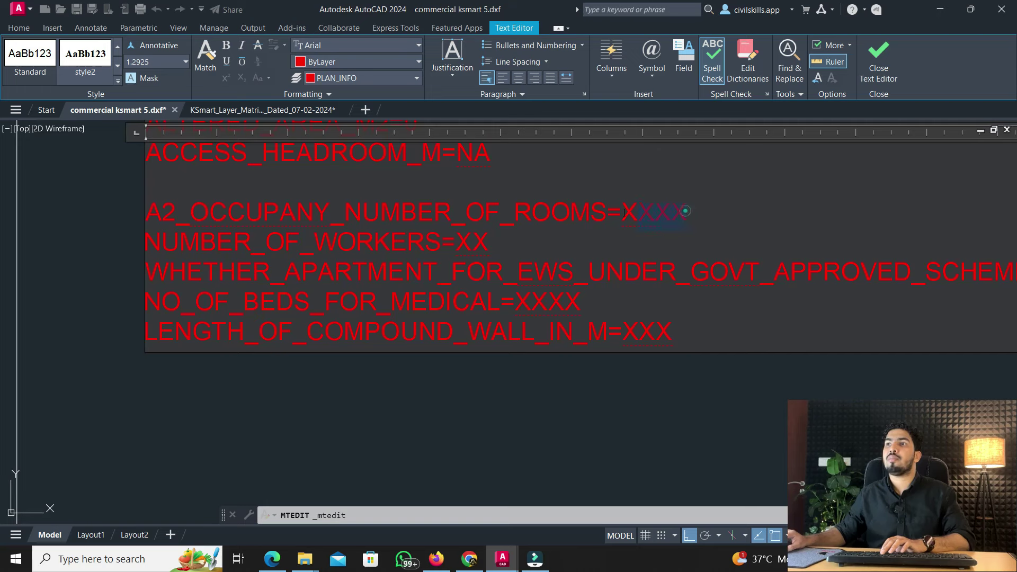
pyautogui.moveTo(624, 213); pyautogui.dragTo(619, 213)
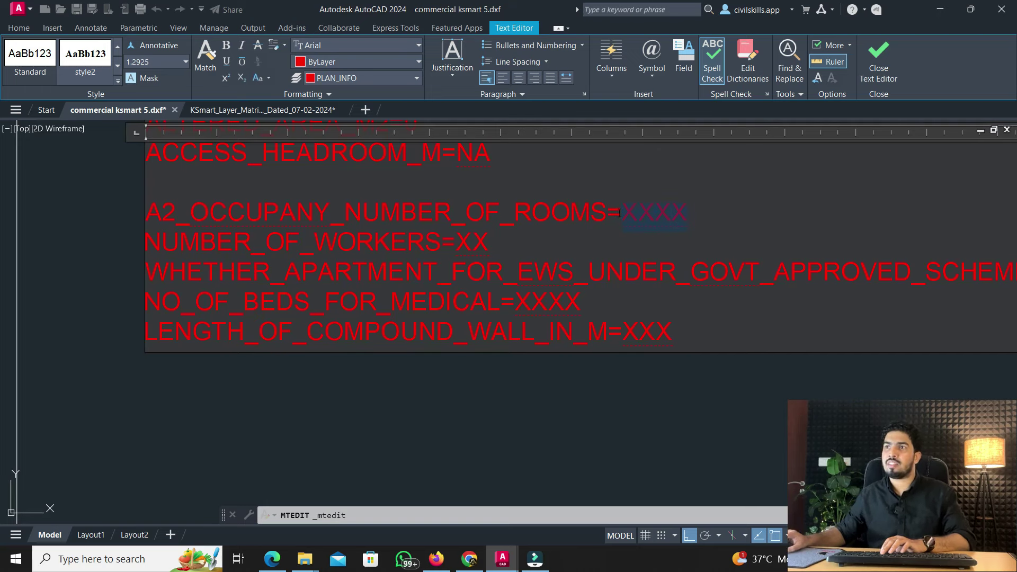
pyautogui.write('0')
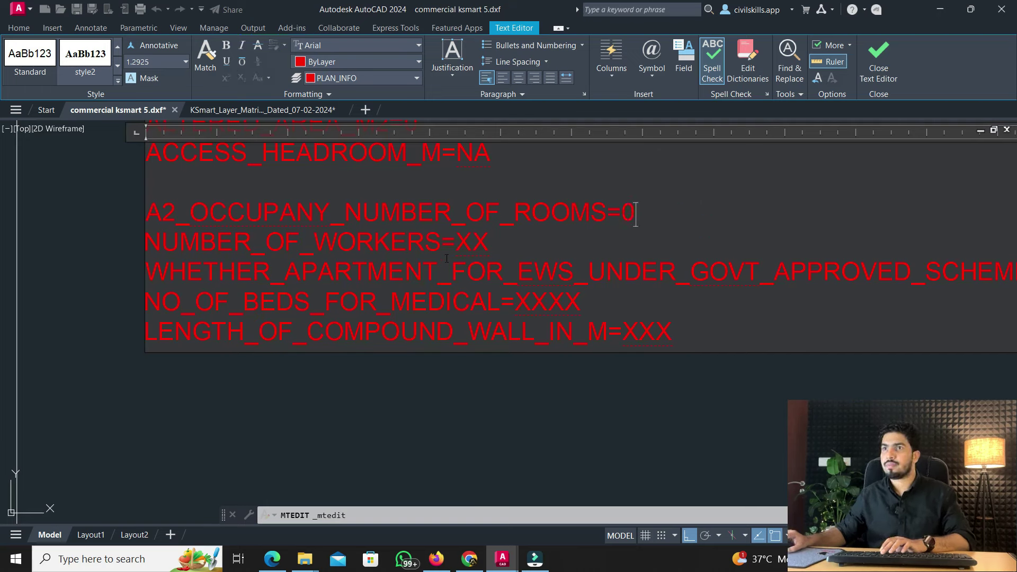
pyautogui.moveTo(489, 244); pyautogui.dragTo(456, 244)
pyautogui.write('0')
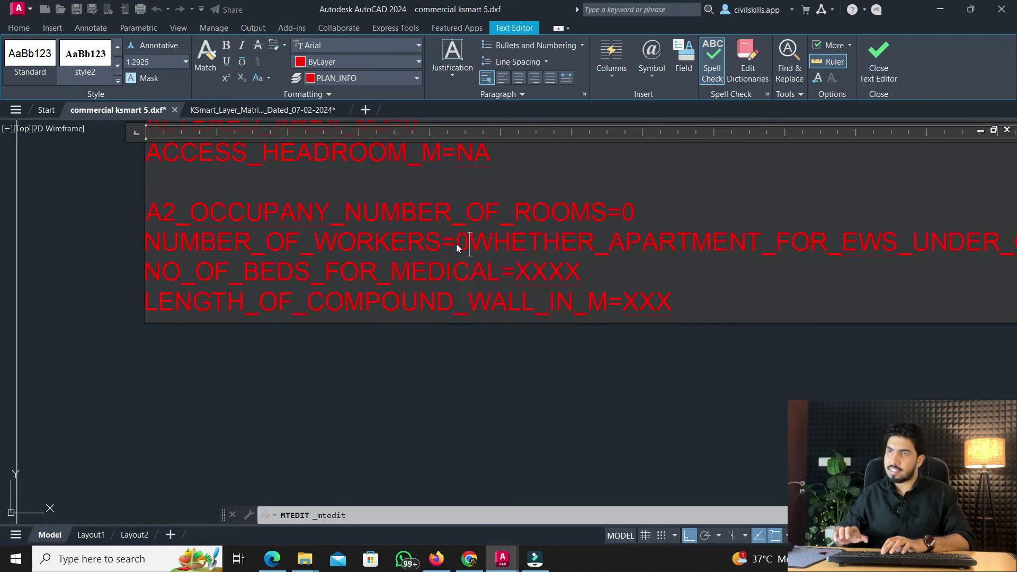
pyautogui.press('Return')
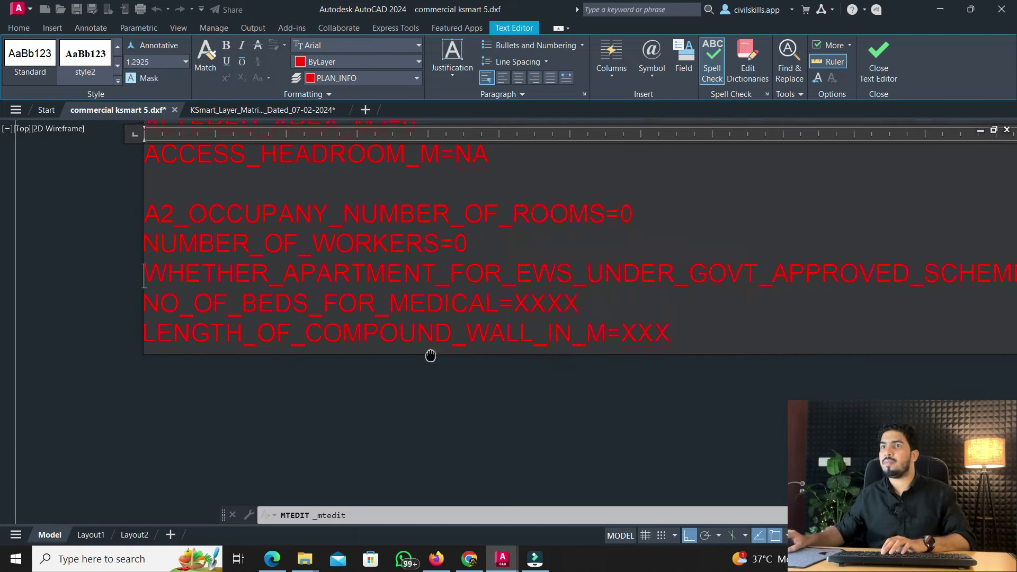
# Set WHETHER_APARTMENT_FOR_EWS_UNDER_GOVT_APPROVED_SCHEME to NO by removing the YES option, and finish the text edit
pyautogui.moveTo(429, 354); pyautogui.dragTo(287, 396, button='middle')
pyautogui.moveTo(522, 363); pyautogui.dragTo(374, 380, button='middle')
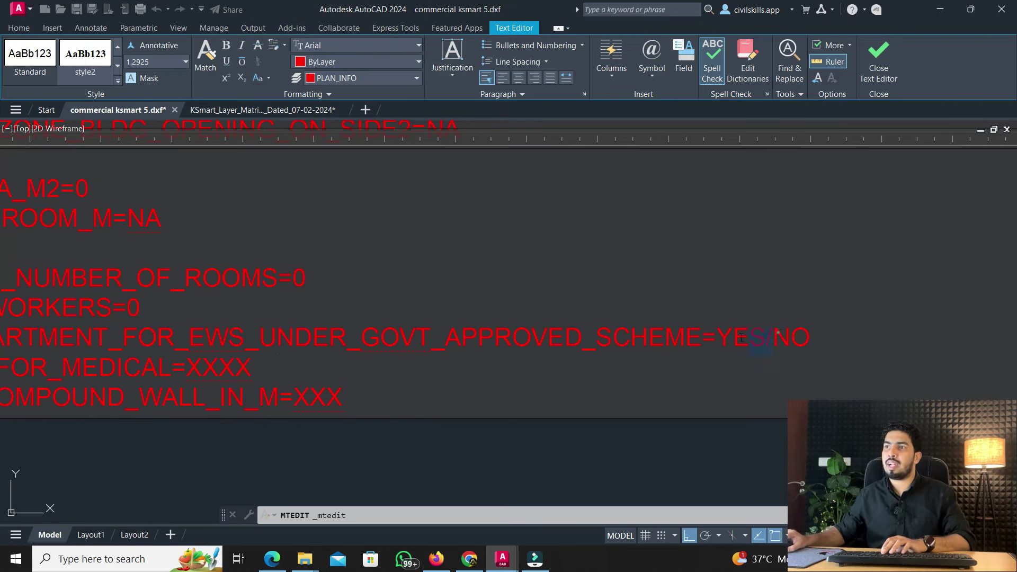
pyautogui.moveTo(740, 337); pyautogui.dragTo(720, 338)
pyautogui.press('Delete')
pyautogui.click(598, 466)
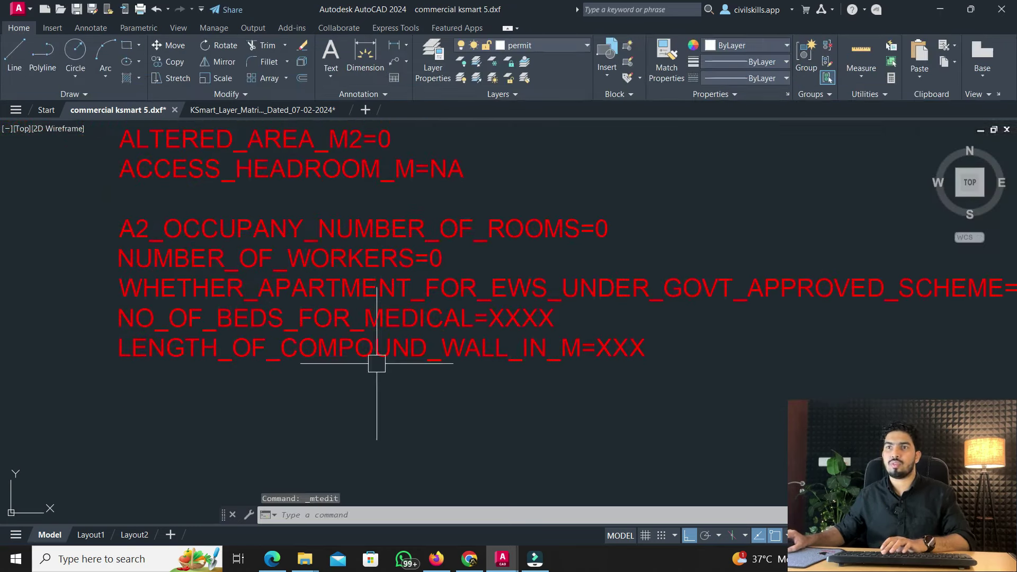
# Reopen the plan info text for editing and set NO_OF_BEDS_FOR_MEDICAL to 0
pyautogui.scroll(1, 501, 311)
pyautogui.moveTo(577, 328); pyautogui.dragTo(668, 323, button='middle')
pyautogui.doubleClick(659, 313)
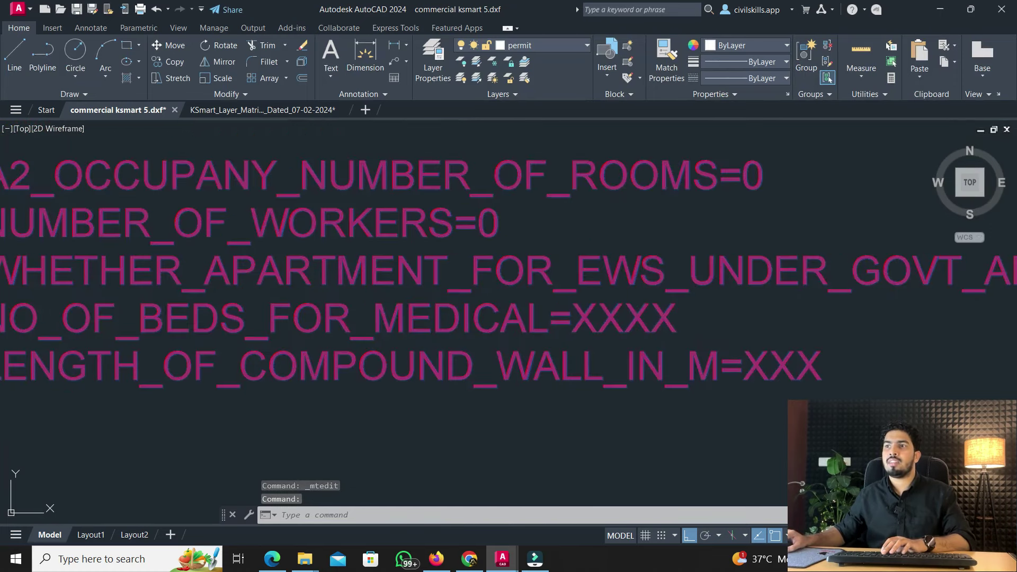
pyautogui.doubleClick(654, 315)
pyautogui.moveTo(678, 318); pyautogui.dragTo(586, 320)
pyautogui.write('0')
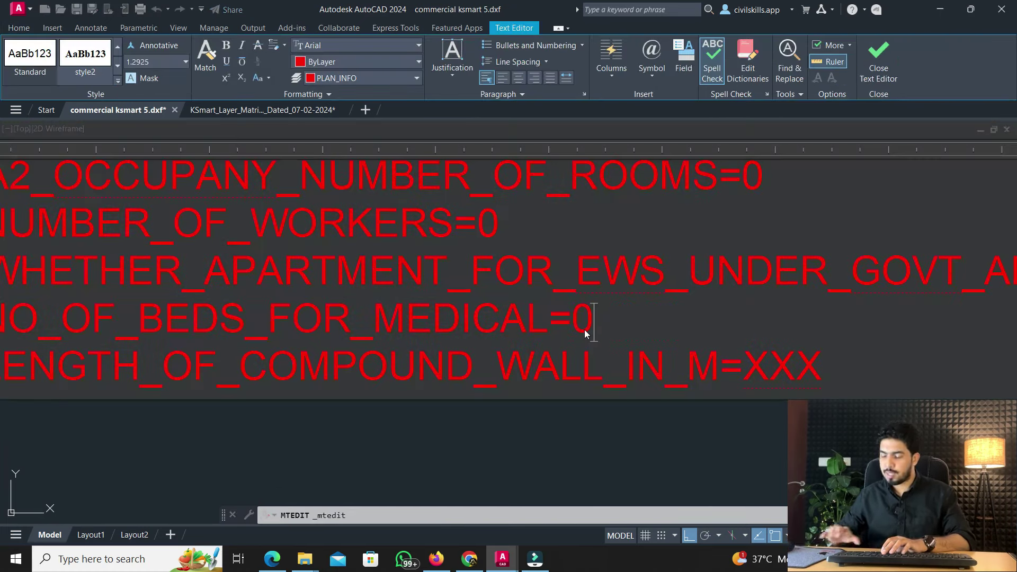
# Set LENGTH_OF_COMPOUND_WALL_IN_M to 0 and finish editing the plan info text
pyautogui.scroll(-1, 584, 329)
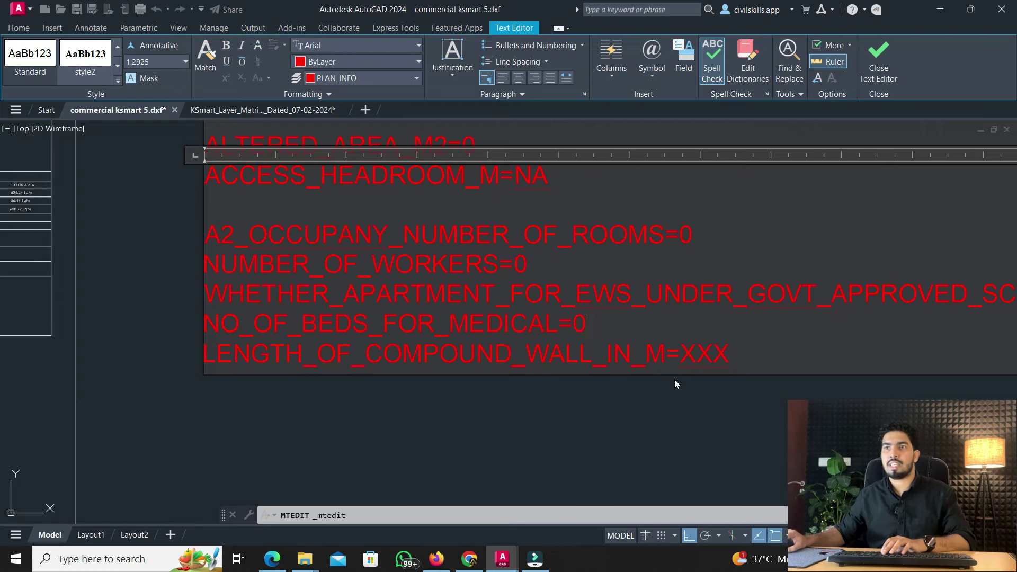
pyautogui.doubleClick(728, 350)
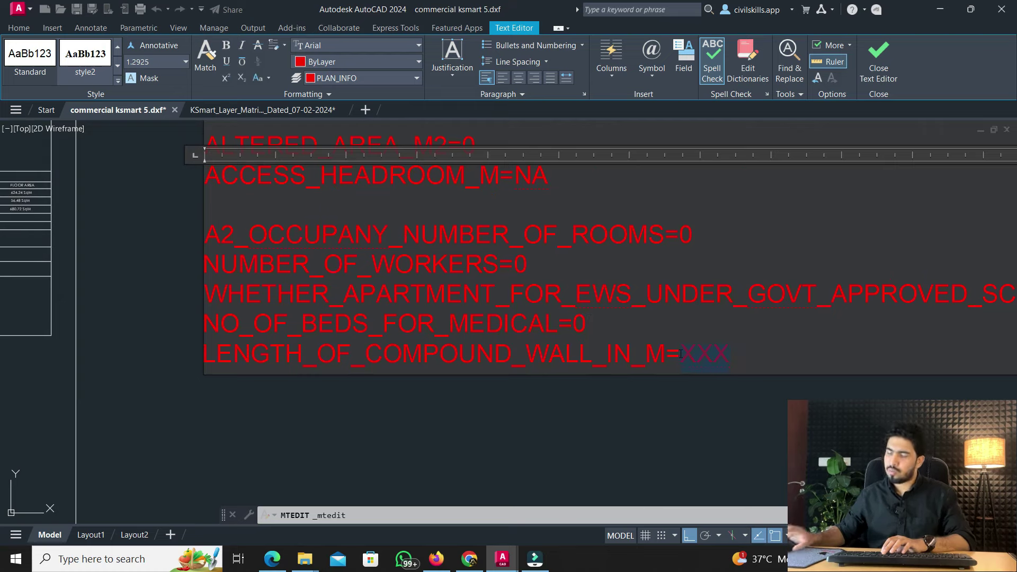
pyautogui.write('0')
pyautogui.click(590, 416)
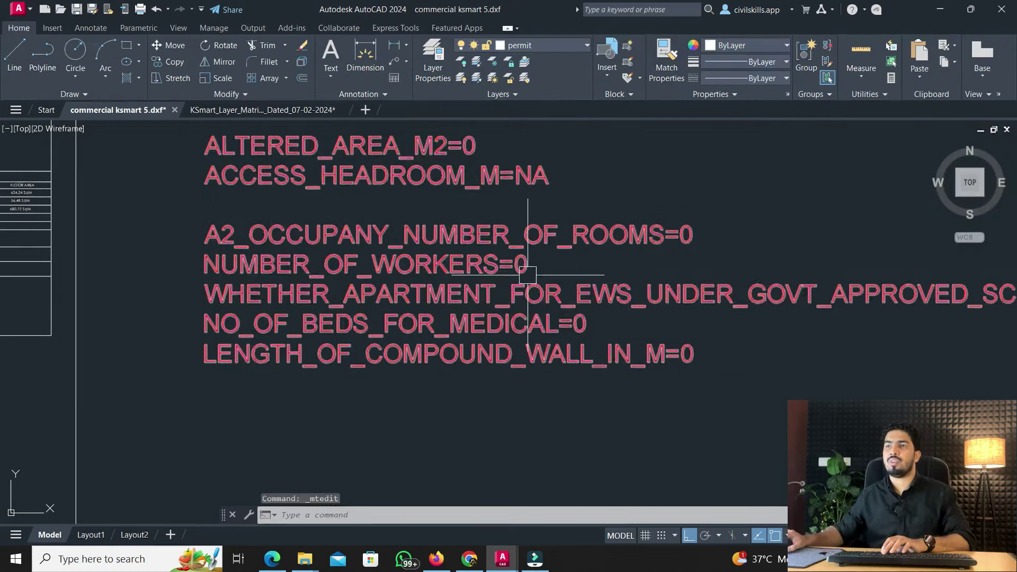
# Switch to the KSmart layer matrix drawing and select the sample dimension in the K SMART_STANDARD DIMENSION STYLE table
pyautogui.scroll(-3, 466, 237)
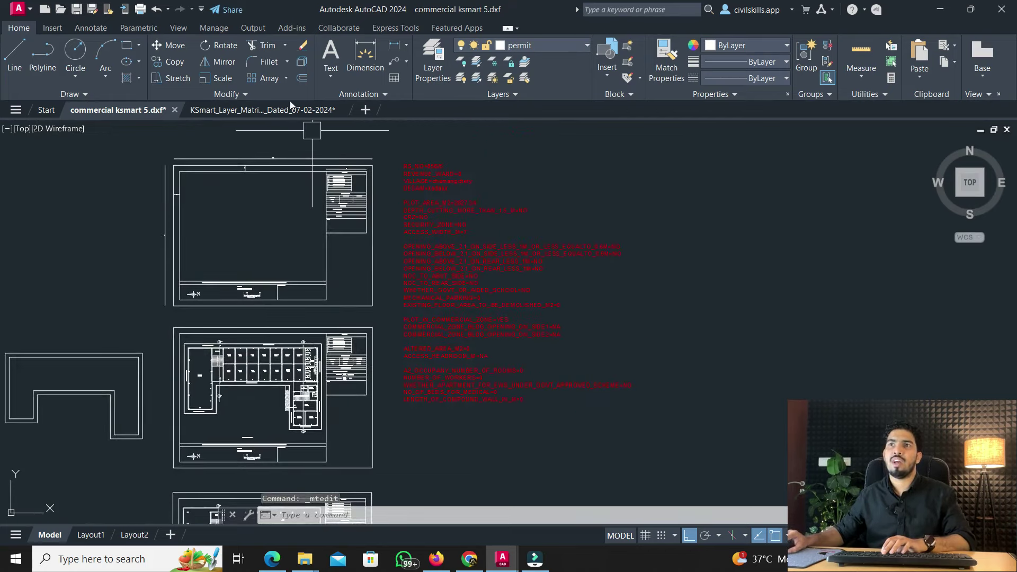
pyautogui.click(260, 111)
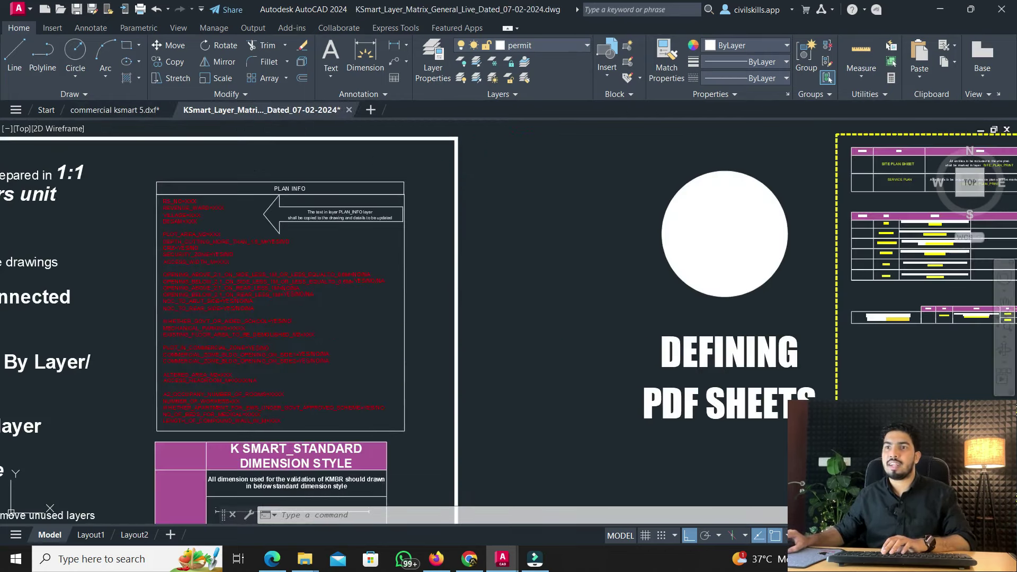
pyautogui.moveTo(314, 440); pyautogui.dragTo(387, 239, button='middle')
pyautogui.scroll(2, 387, 247)
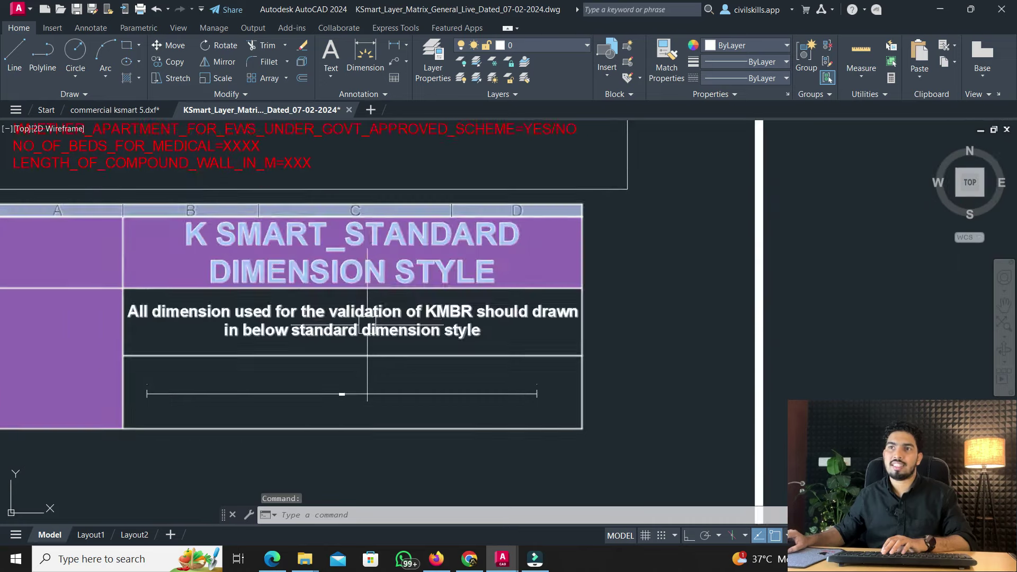
pyautogui.moveTo(367, 325); pyautogui.dragTo(428, 321, button='middle')
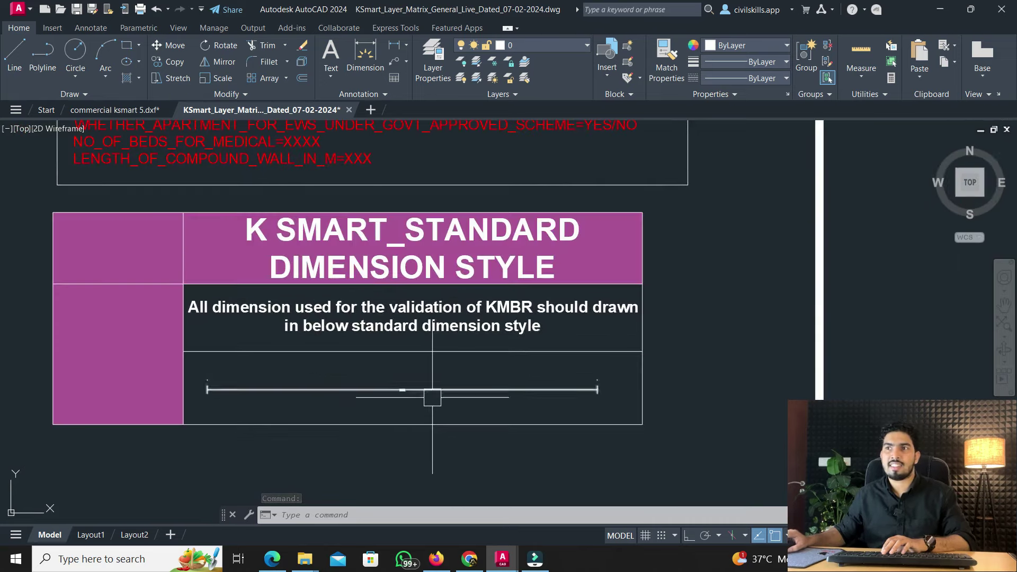
pyautogui.scroll(2, 371, 394)
pyautogui.scroll(-1, 479, 400)
pyautogui.moveTo(479, 400); pyautogui.dragTo(488, 397, button='middle')
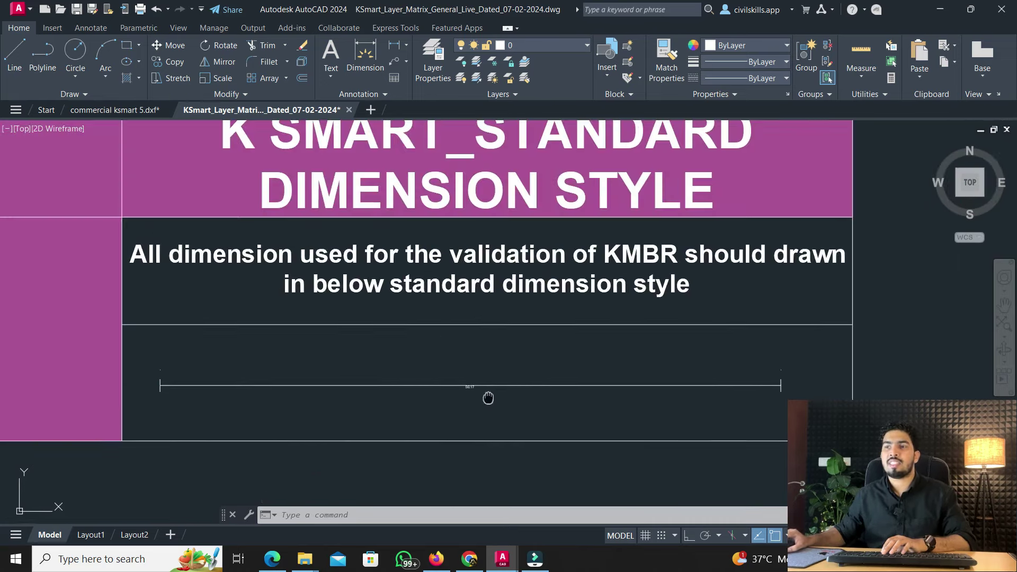
pyautogui.click(513, 406)
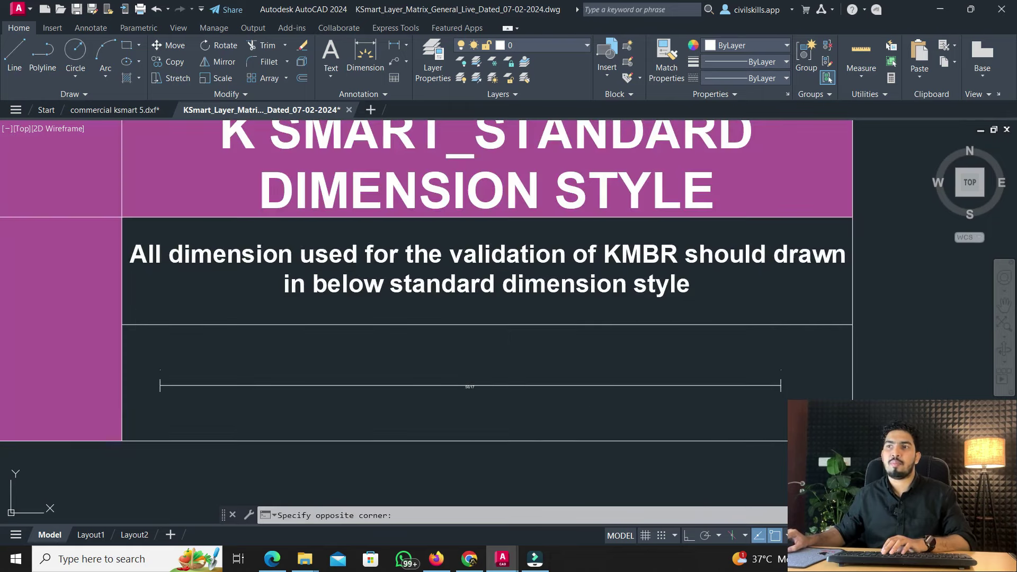
pyautogui.click(420, 370)
pyautogui.click(504, 381)
pyautogui.click(456, 386)
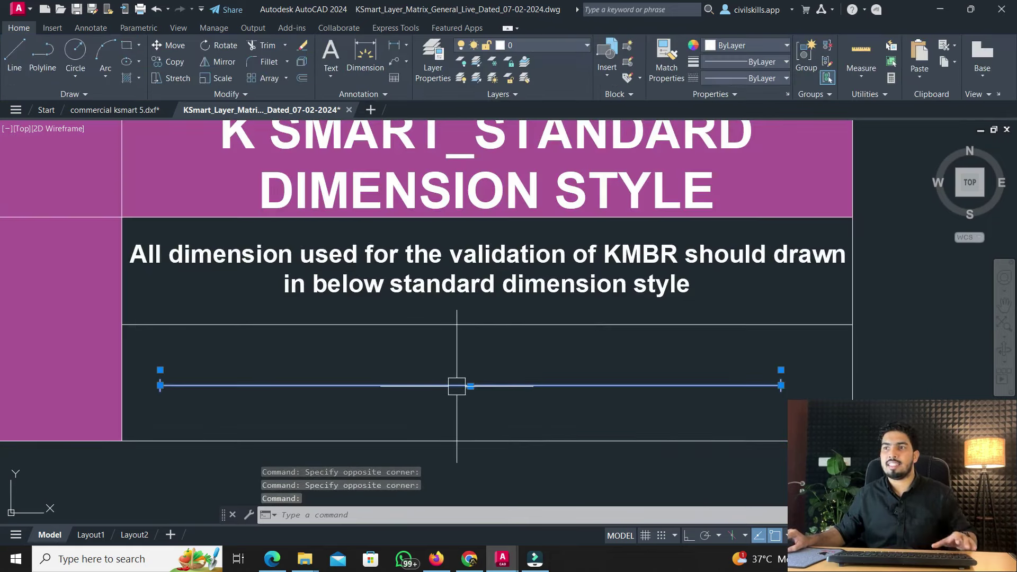
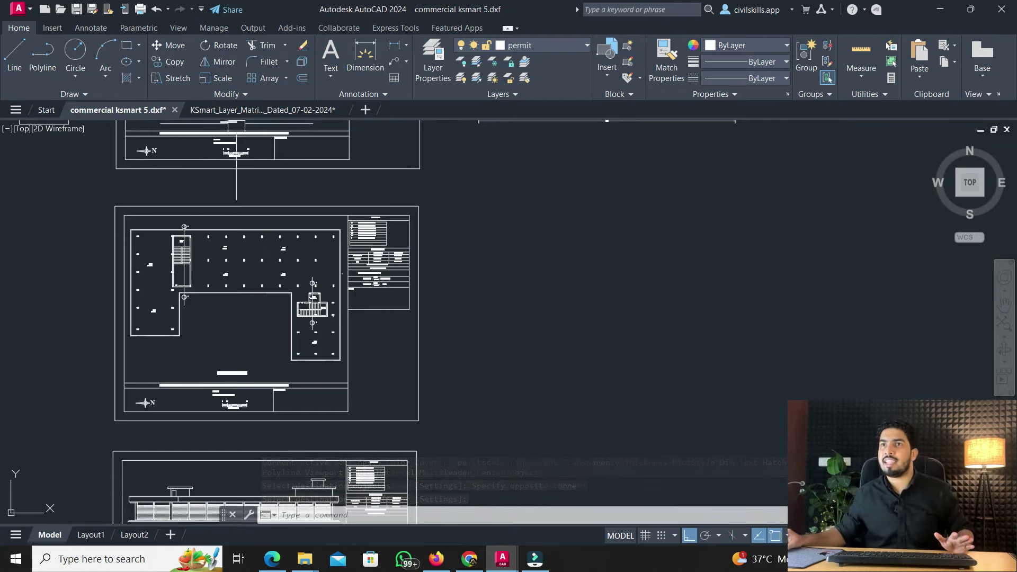
# Match the whole first floor plan sheet to the layer matrix's BLOCK 01 FLOOR 1 sample, putting it on BLK_1_FLR_1_FLOOR_PLAN_PRINT
pyautogui.click(250, 106)
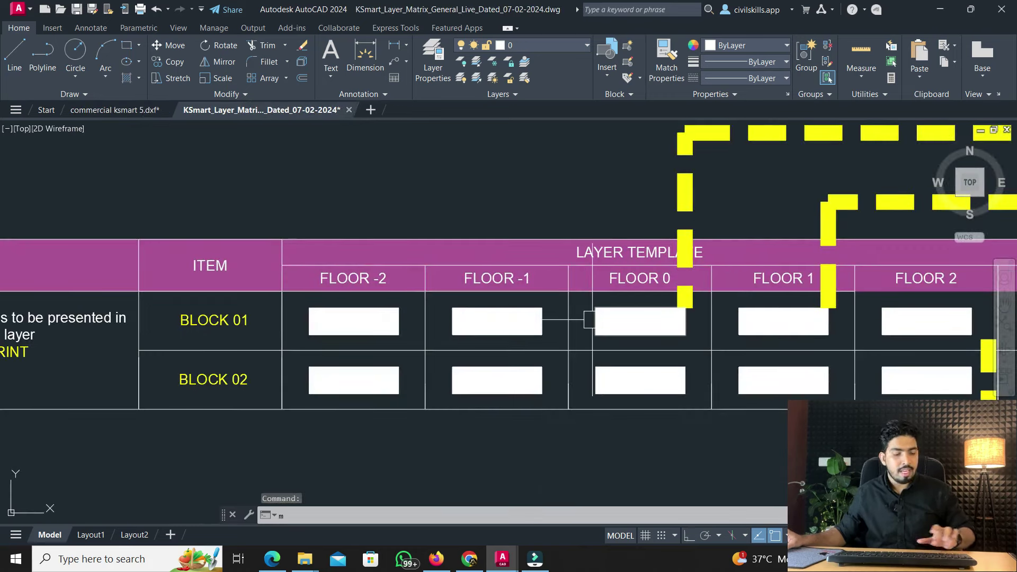
pyautogui.write('ma')
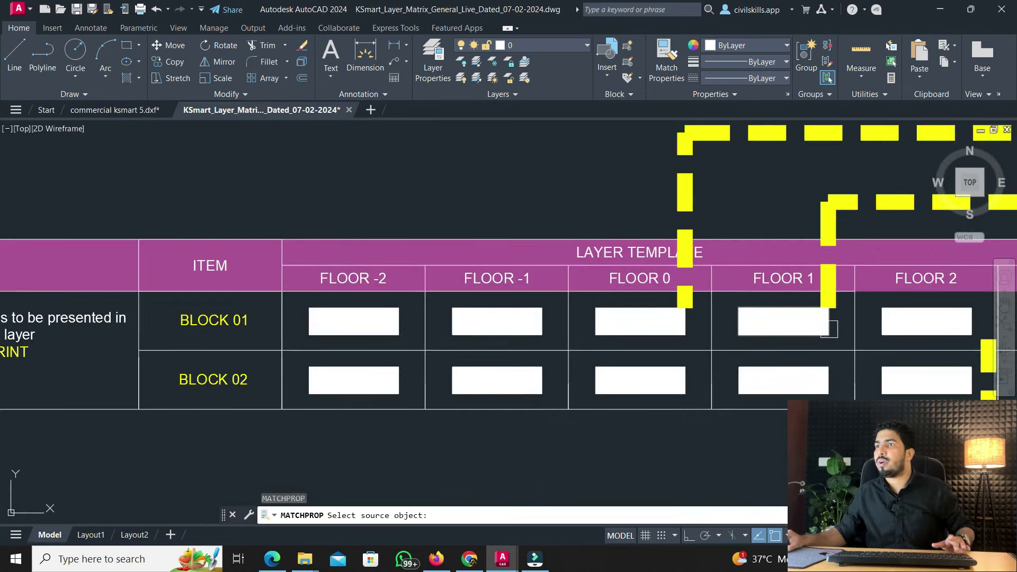
pyautogui.click(804, 320)
pyautogui.click(114, 110)
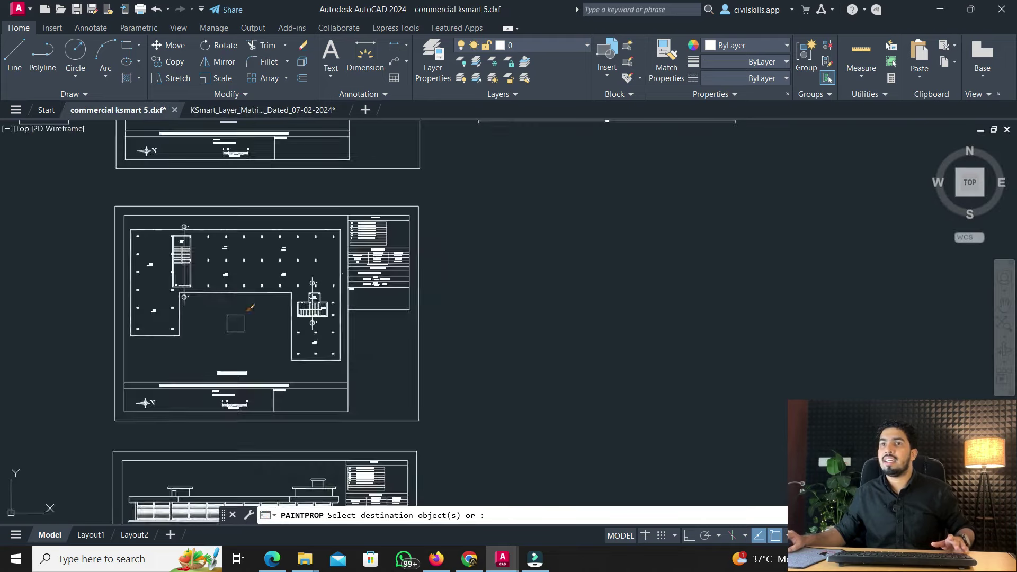
pyautogui.scroll(4, 347, 371)
pyautogui.scroll(3, 343, 381)
pyautogui.click(342, 379)
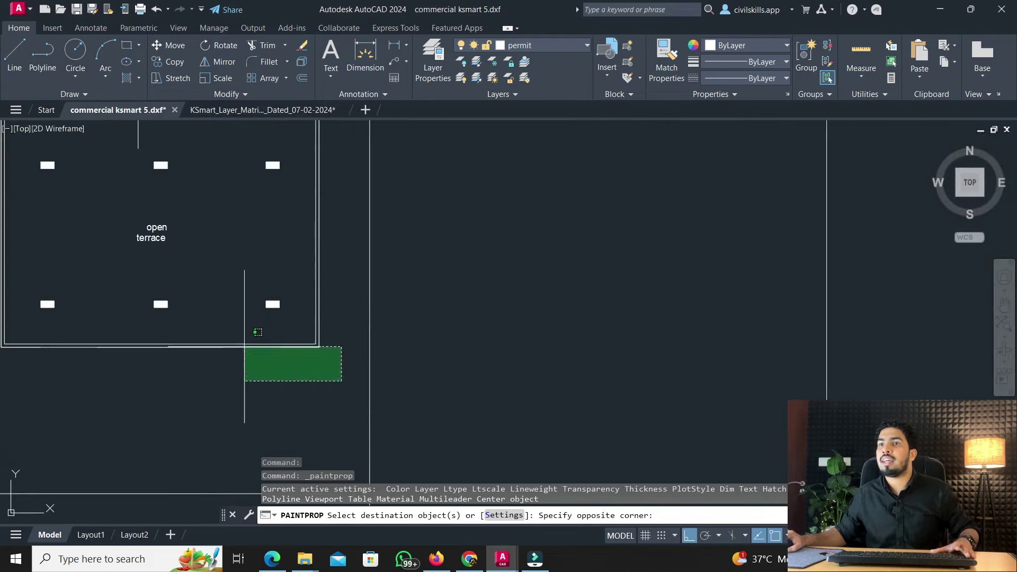
pyautogui.scroll(-5, 216, 284)
pyautogui.scroll(2, 140, 226)
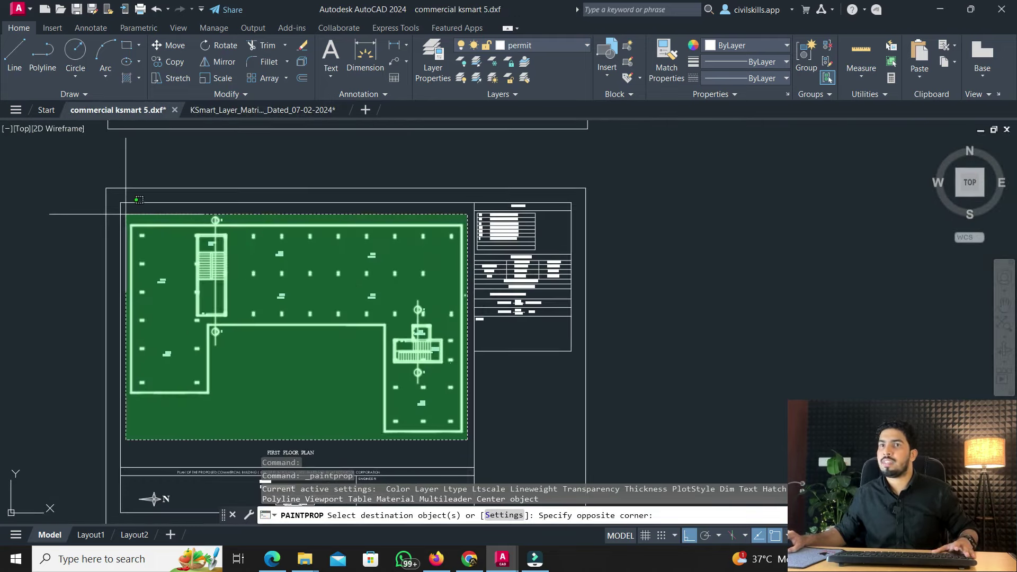
pyautogui.click(124, 214)
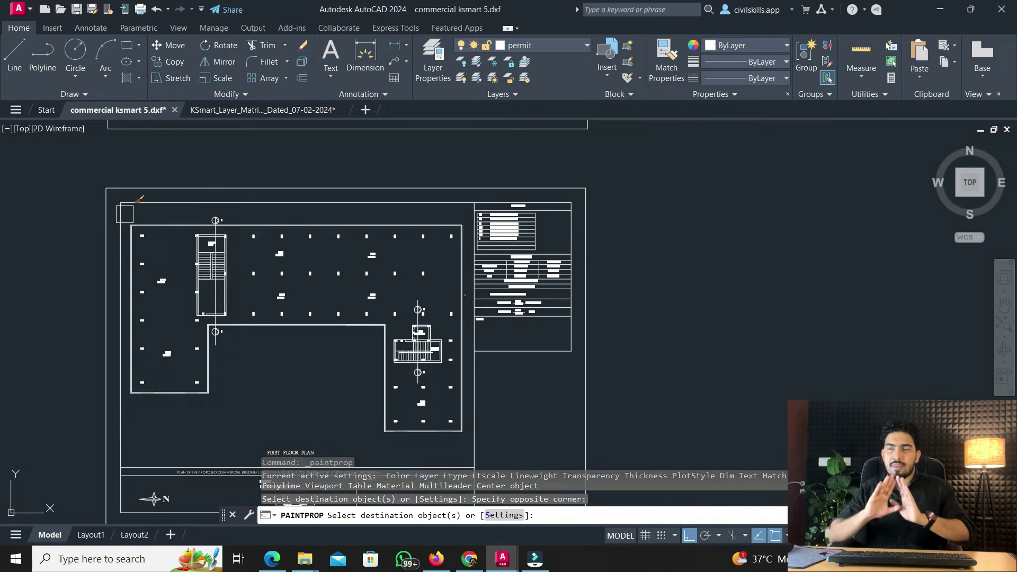
pyautogui.press('Return')
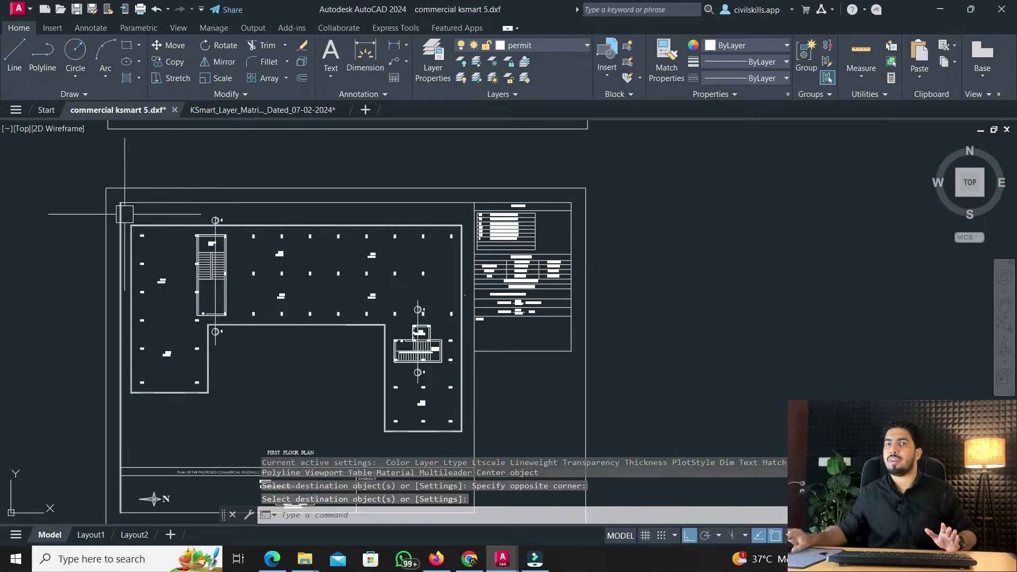
pyautogui.scroll(-2, 125, 230)
pyautogui.moveTo(120, 249); pyautogui.dragTo(132, 436, button='middle')
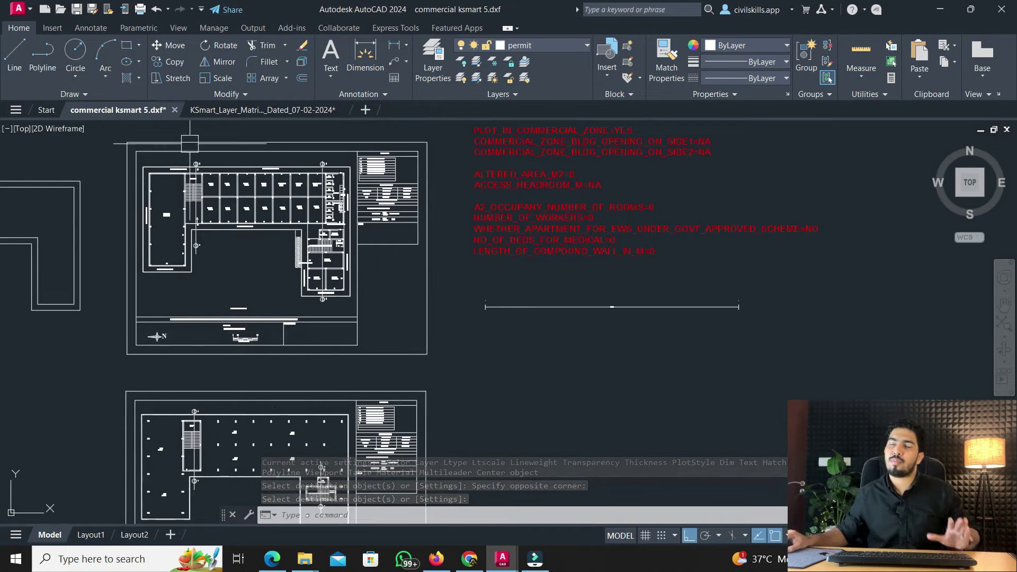
pyautogui.moveTo(246, 161)
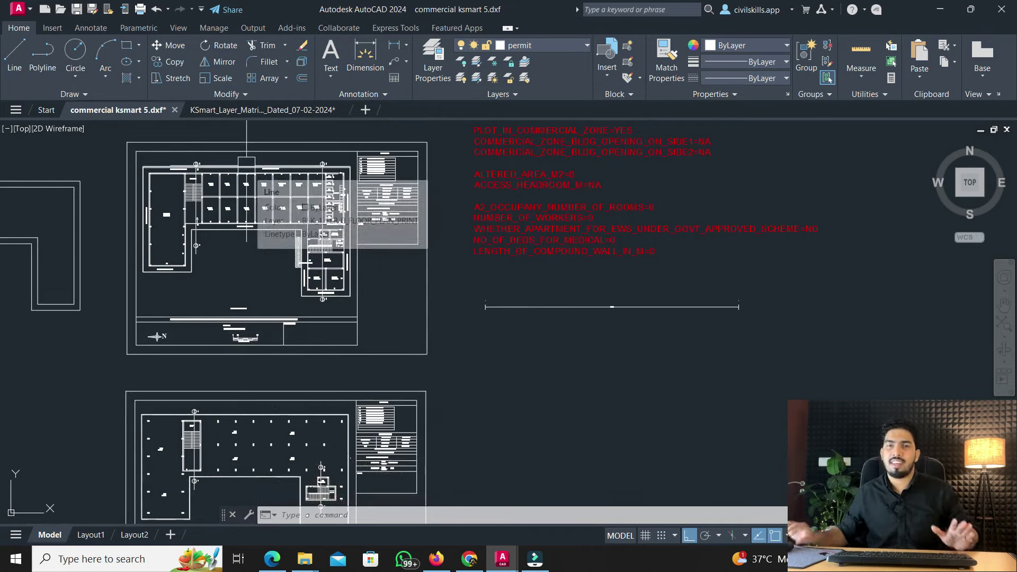
pyautogui.scroll(-1, 353, 445)
pyautogui.moveTo(353, 445); pyautogui.dragTo(353, 290, button='middle')
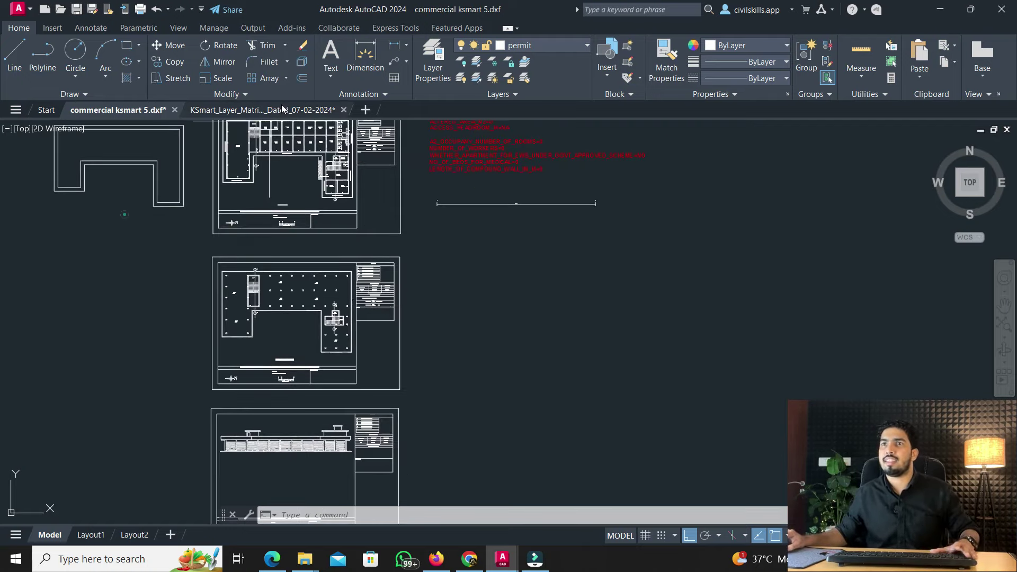
# Switch to the KSmart layer matrix drawing and examine the layer template table for elevations drawn as separate sheets
pyautogui.click(262, 110)
pyautogui.click(327, 449)
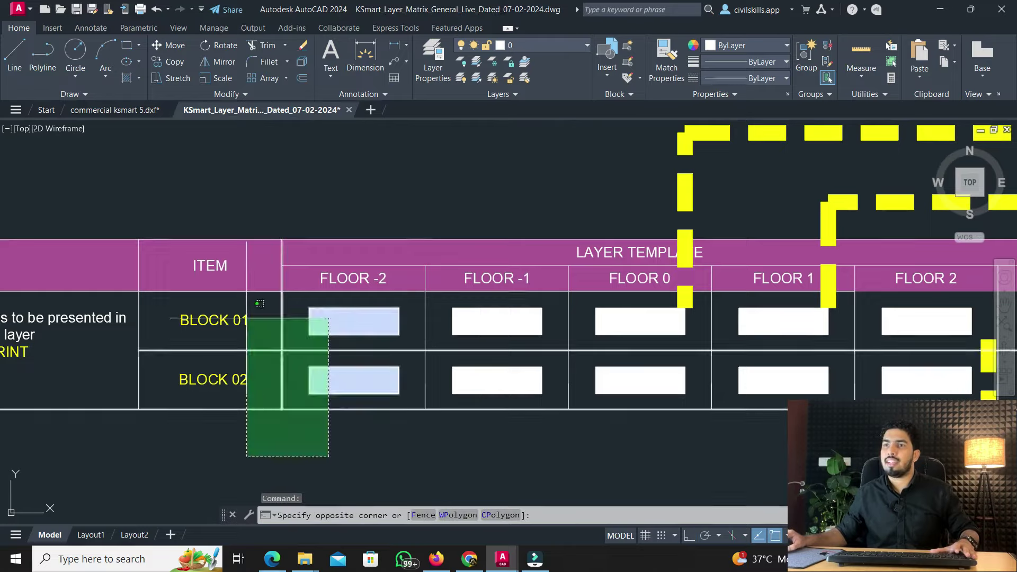
pyautogui.scroll(-2, 245, 322)
pyautogui.press('Escape')
pyautogui.scroll(-3, 313, 359)
pyautogui.moveTo(317, 361); pyautogui.dragTo(317, 206, button='middle')
pyautogui.scroll(2, 374, 276)
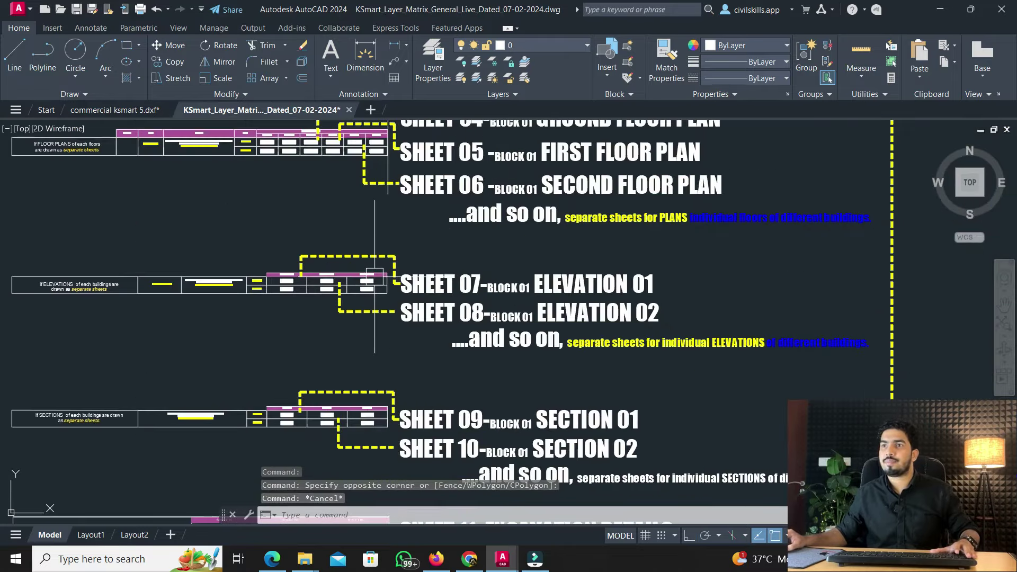
pyautogui.scroll(4, 159, 286)
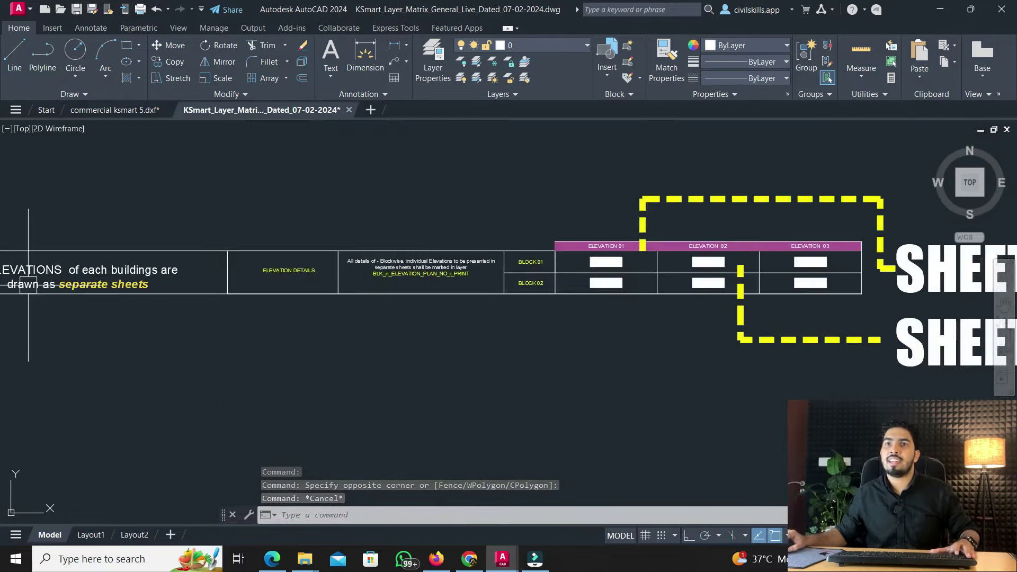
pyautogui.moveTo(49, 289)
pyautogui.mouseDown(button='middle')
pyautogui.moveTo(141, 295)
pyautogui.moveTo(112, 307)
pyautogui.mouseUp(button='middle')
pyautogui.scroll(2, 755, 281)
pyautogui.scroll(2, 367, 275)
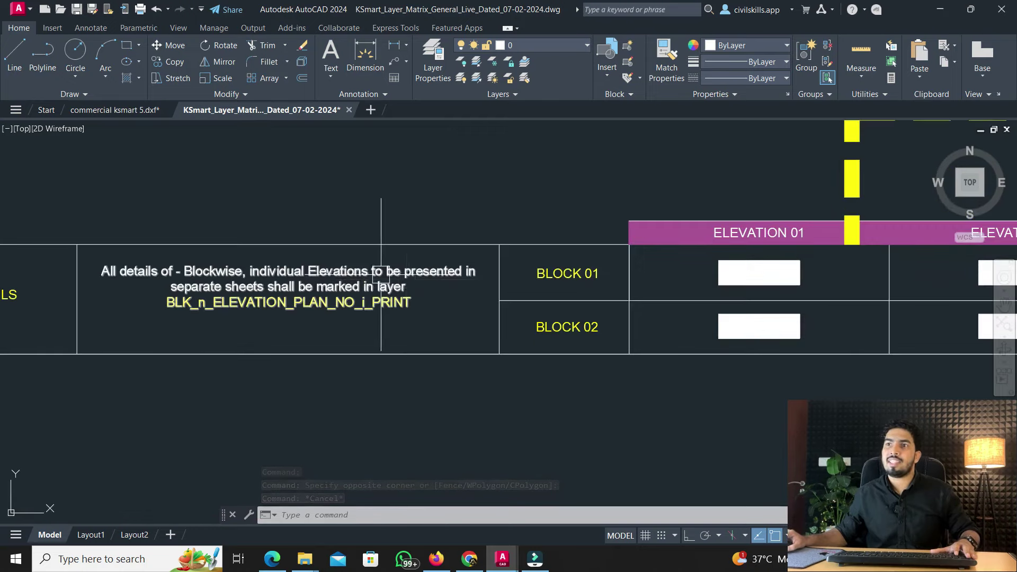
pyautogui.scroll(-2, 464, 281)
pyautogui.moveTo(432, 282); pyautogui.dragTo(144, 325, button='middle')
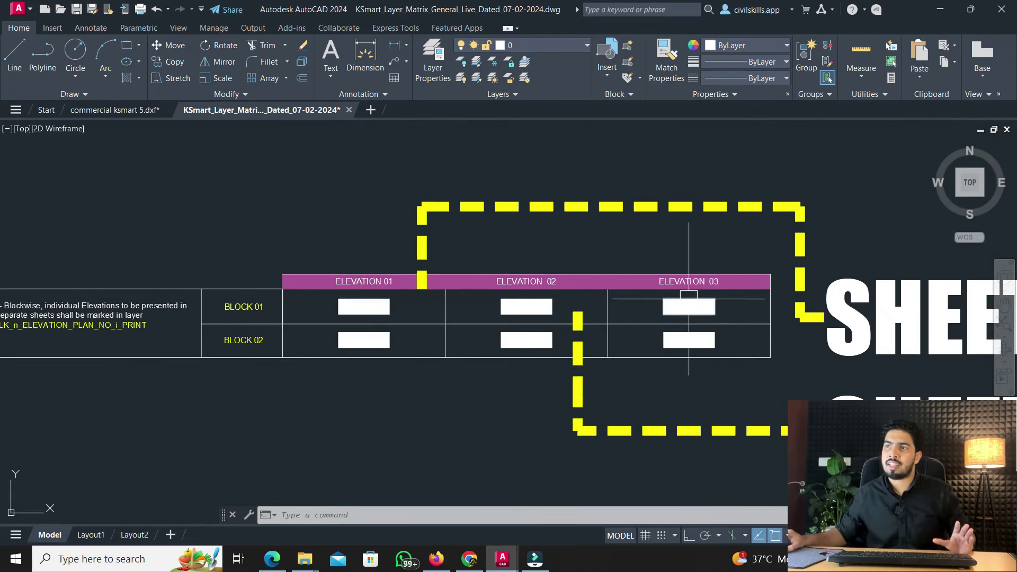
pyautogui.moveTo(689, 295)
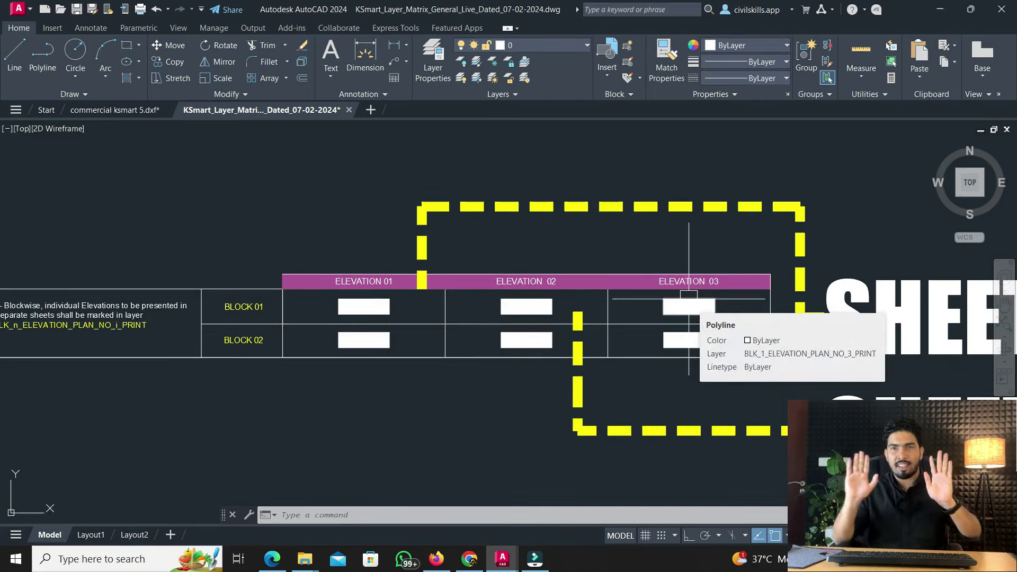
# Match the whole elevation sheet to the layer matrix's BLOCK 01 ELEVATION 01 sample, putting it on BLK_1_ELEVATION_PLAN_NO_1_PRINT
pyautogui.write('ma')
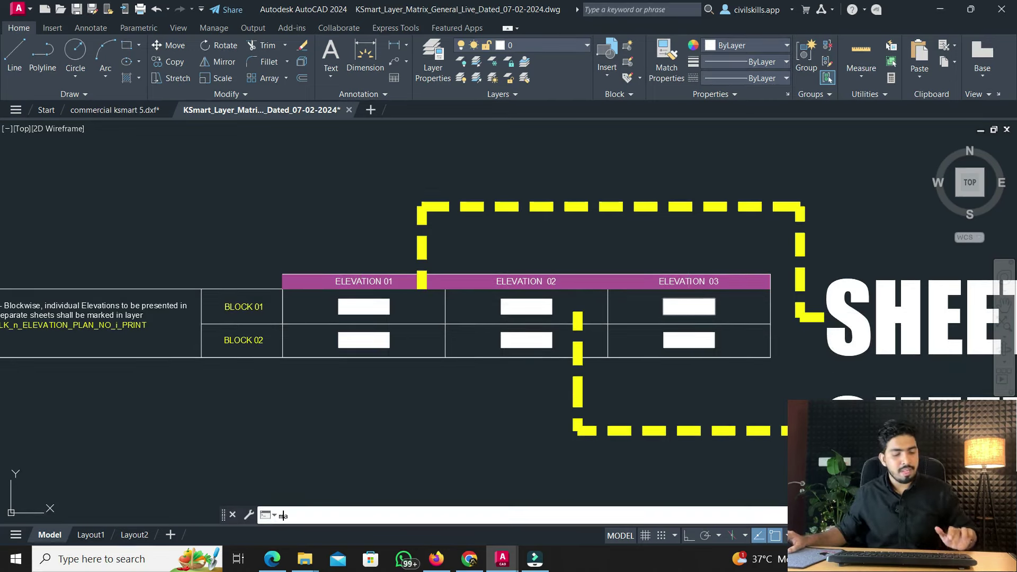
pyautogui.press('Return')
pyautogui.scroll(2, 383, 314)
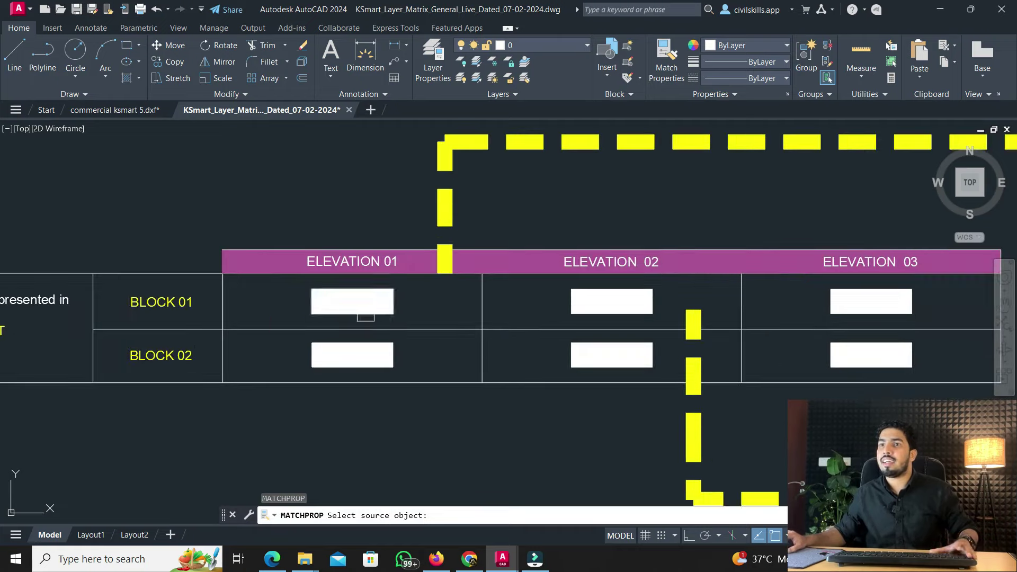
pyautogui.click(371, 307)
pyautogui.click(107, 110)
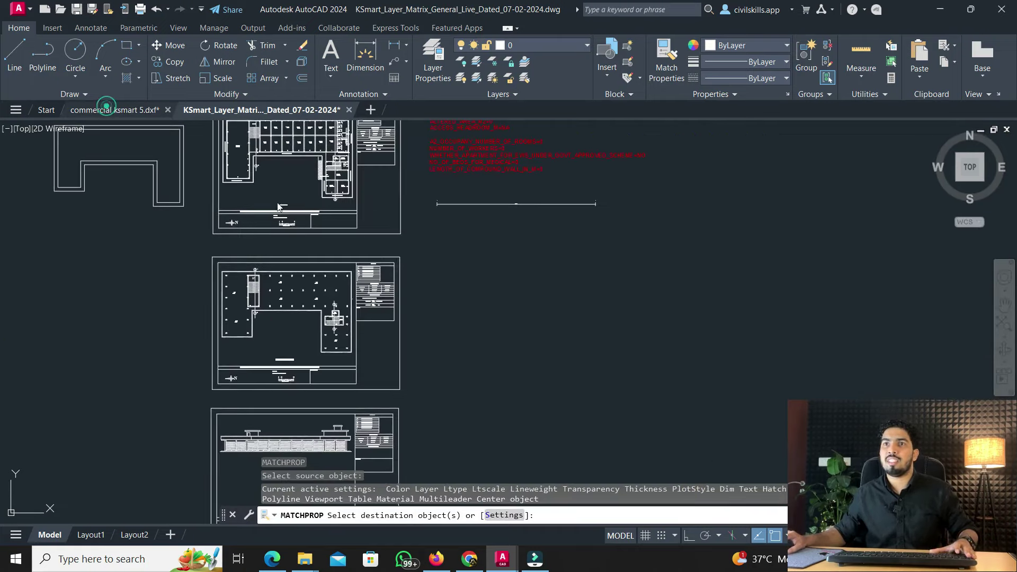
pyautogui.scroll(2, 366, 239)
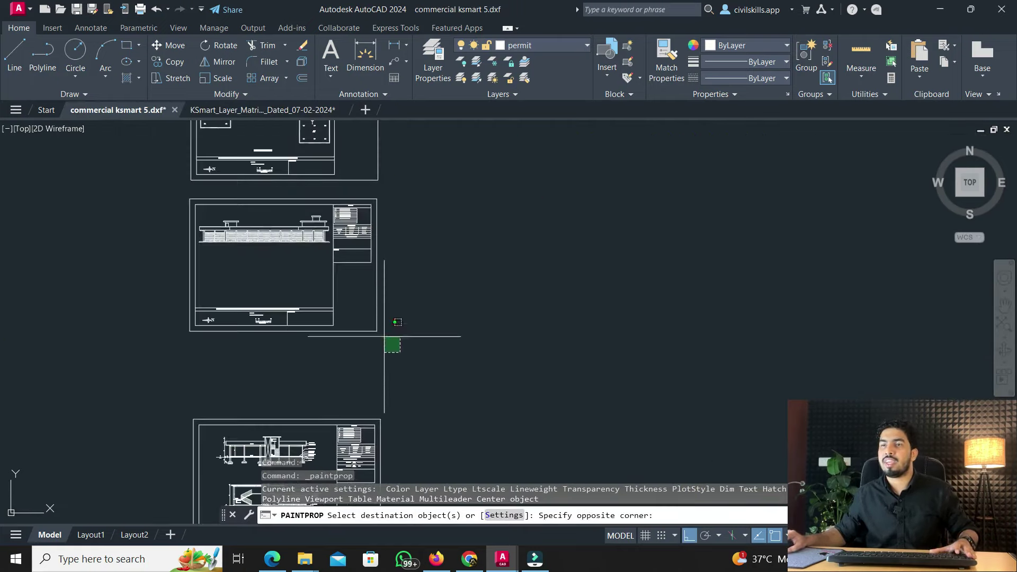
pyautogui.click(151, 188)
pyautogui.press('Return')
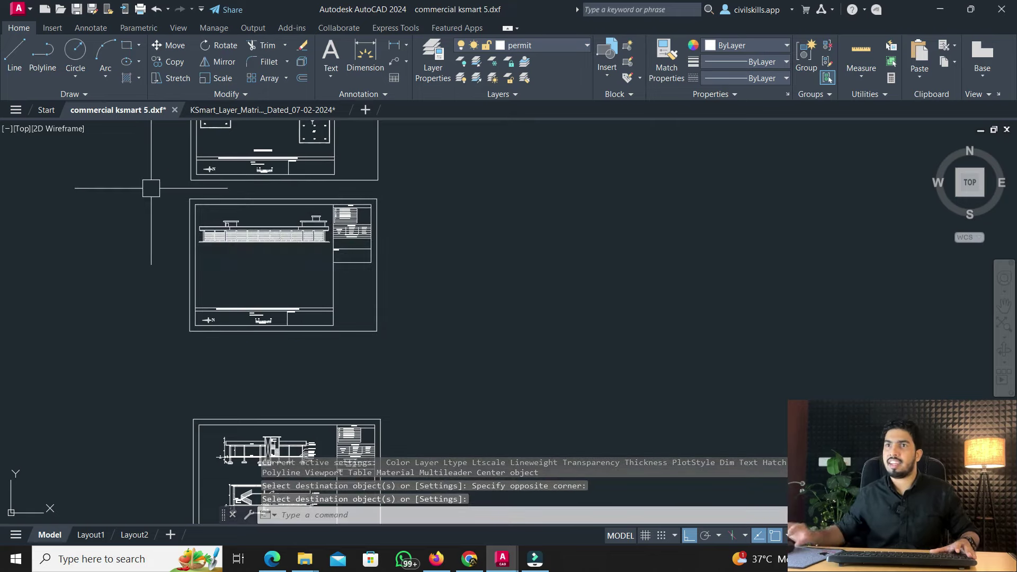
# Check which layer the elevation sheet's inner frame is on and clear the selection
pyautogui.scroll(4, 260, 221)
pyautogui.click(265, 181)
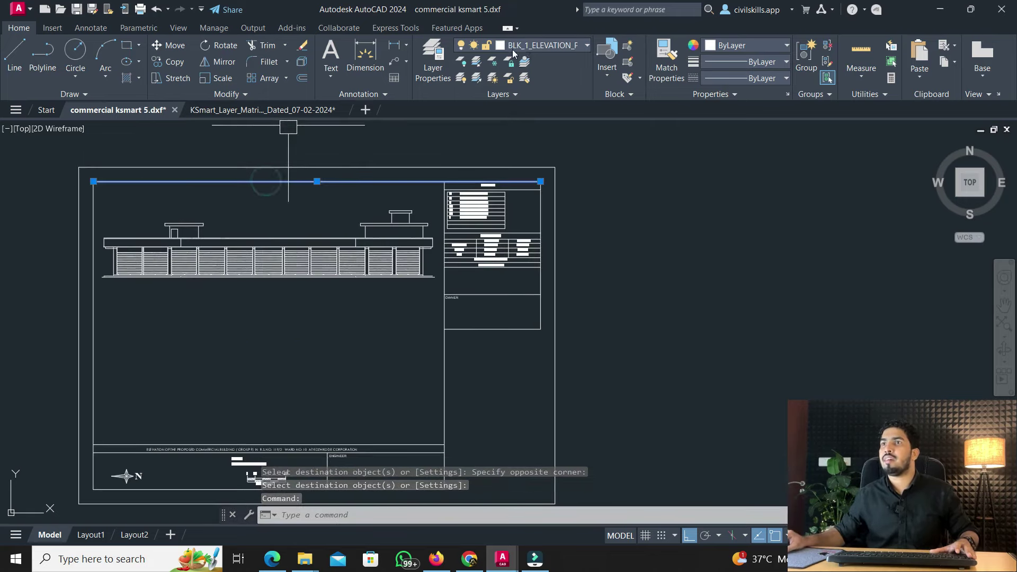
pyautogui.press('Escape')
# Return to the KSmart layer matrix drawing and examine the layer template table for sections drawn as separate sheets
pyautogui.click(263, 109)
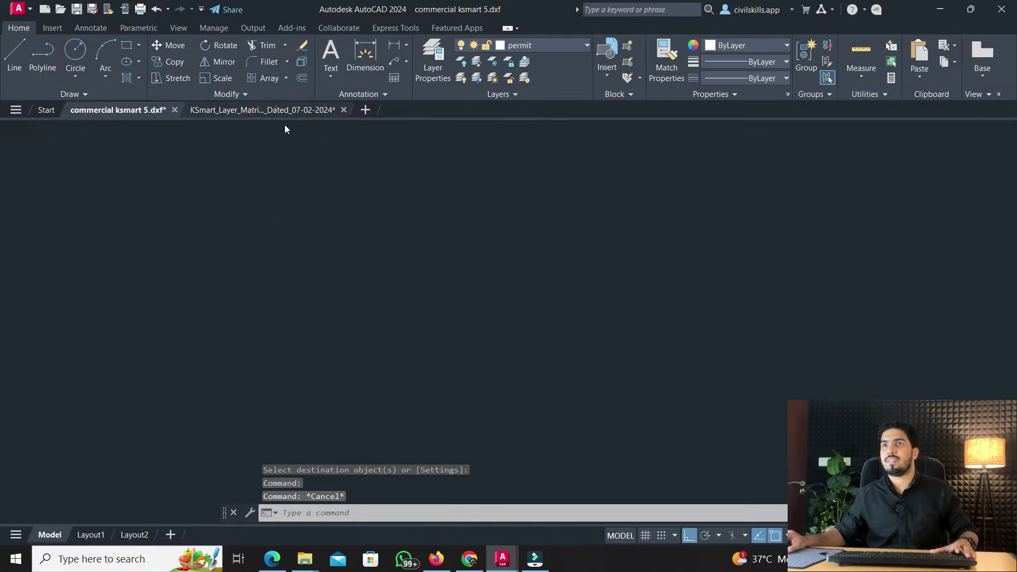
pyautogui.scroll(-4, 308, 336)
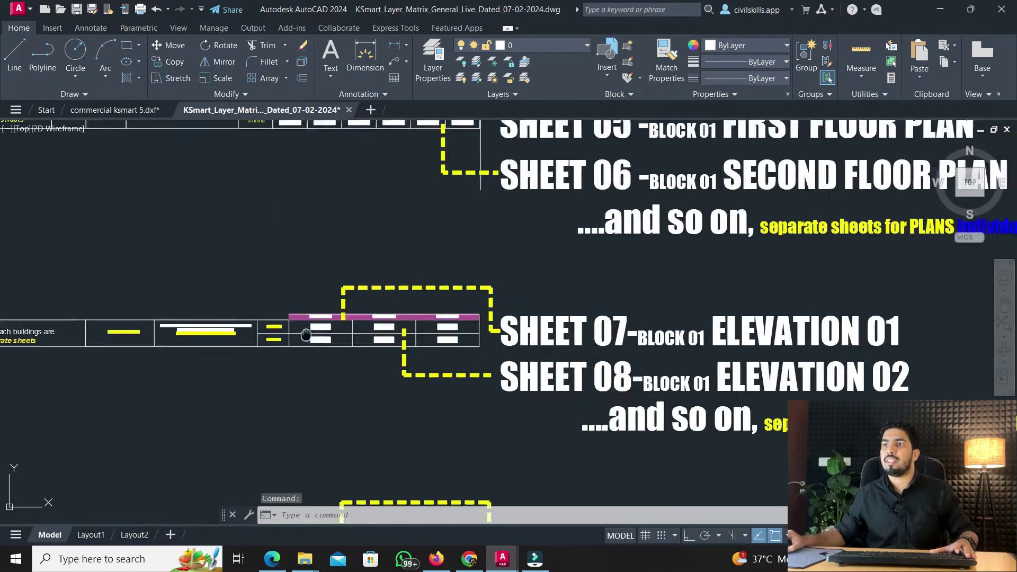
pyautogui.moveTo(310, 336); pyautogui.dragTo(302, 290, button='middle')
pyautogui.moveTo(331, 390); pyautogui.dragTo(366, 331, button='middle')
pyautogui.scroll(1, 132, 389)
pyautogui.scroll(2, 132, 389)
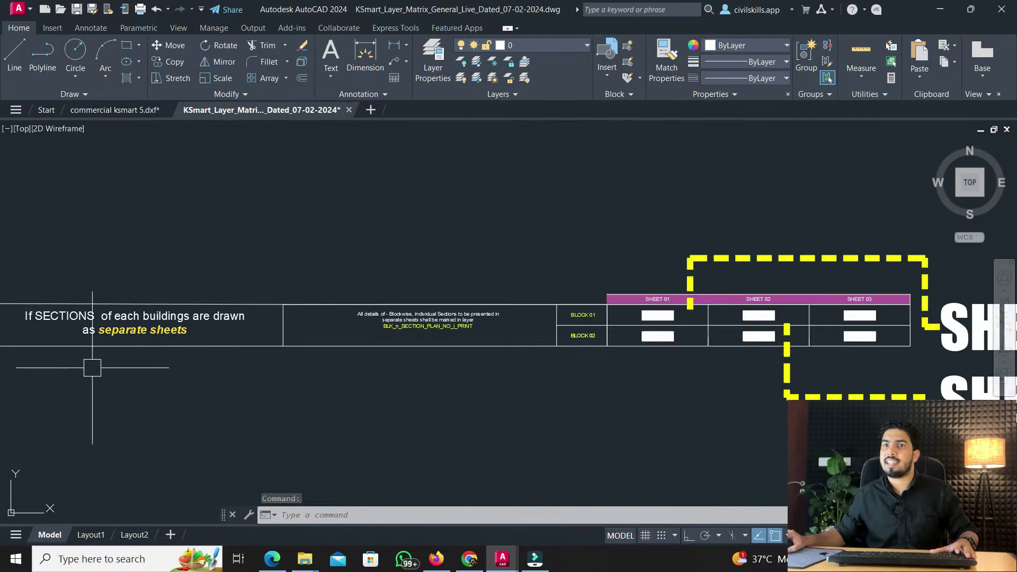
pyautogui.scroll(3, 364, 339)
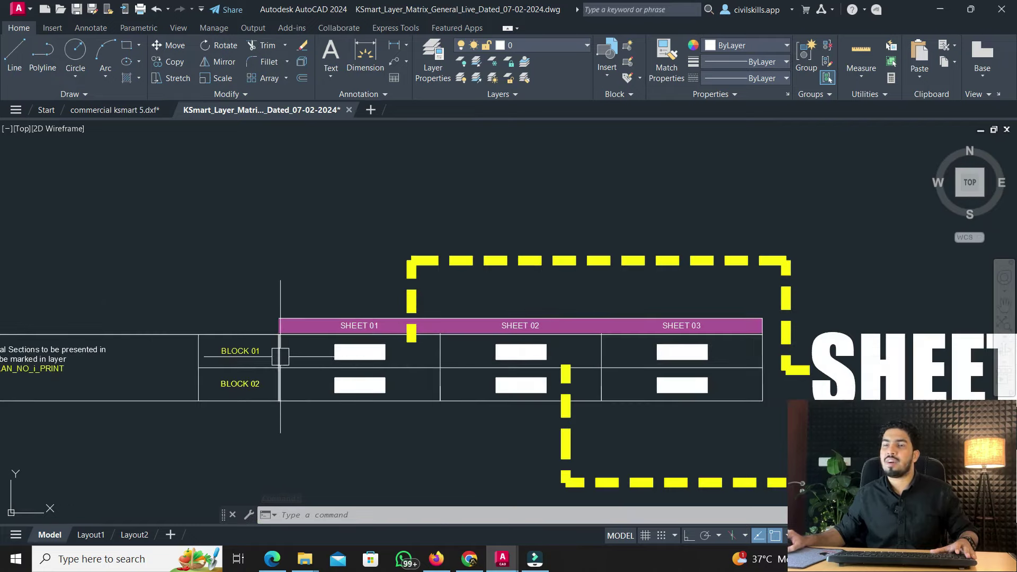
pyautogui.scroll(-1, 280, 364)
pyautogui.moveTo(284, 364)
pyautogui.mouseDown(button='middle')
pyautogui.moveTo(384, 367)
pyautogui.moveTo(261, 349)
pyautogui.moveTo(549, 303)
pyautogui.moveTo(360, 313)
pyautogui.mouseUp(button='middle')
pyautogui.scroll(-1, 311, 339)
pyautogui.scroll(2, 353, 312)
pyautogui.scroll(2, 416, 312)
pyautogui.scroll(2, 349, 300)
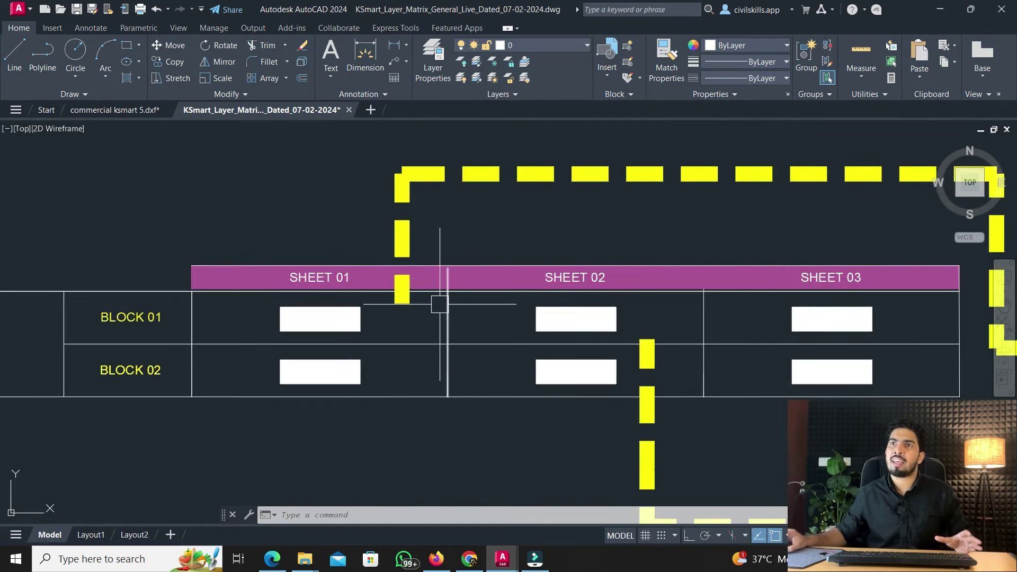
pyautogui.moveTo(439, 305)
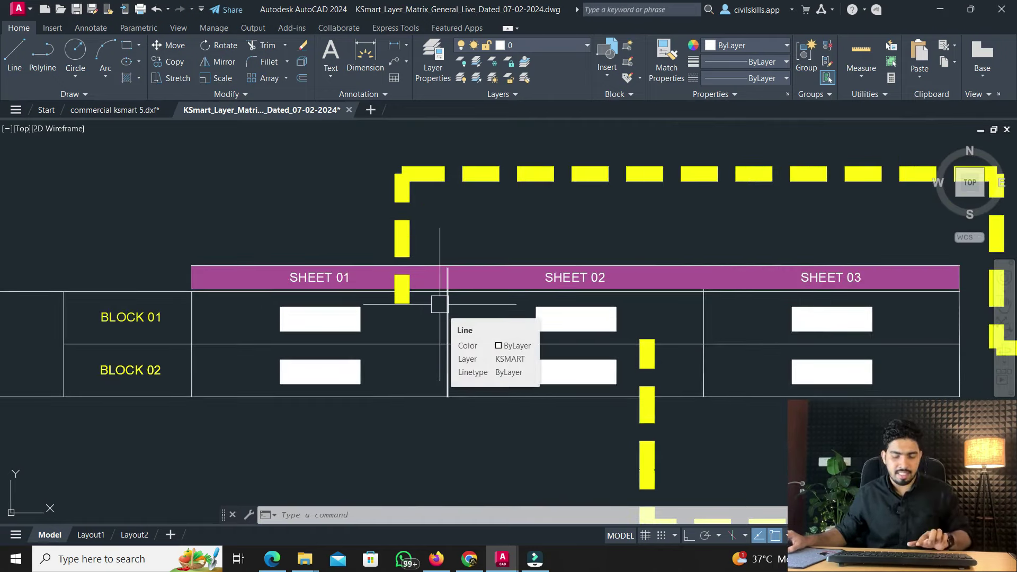
# Match the whole section sheet to the layer matrix's BLOCK 01 SHEET 01 section sample, putting it on BLK_1_SECTION_PLAN_NO_1_PRINT
pyautogui.write('ma')
pyautogui.press('Return')
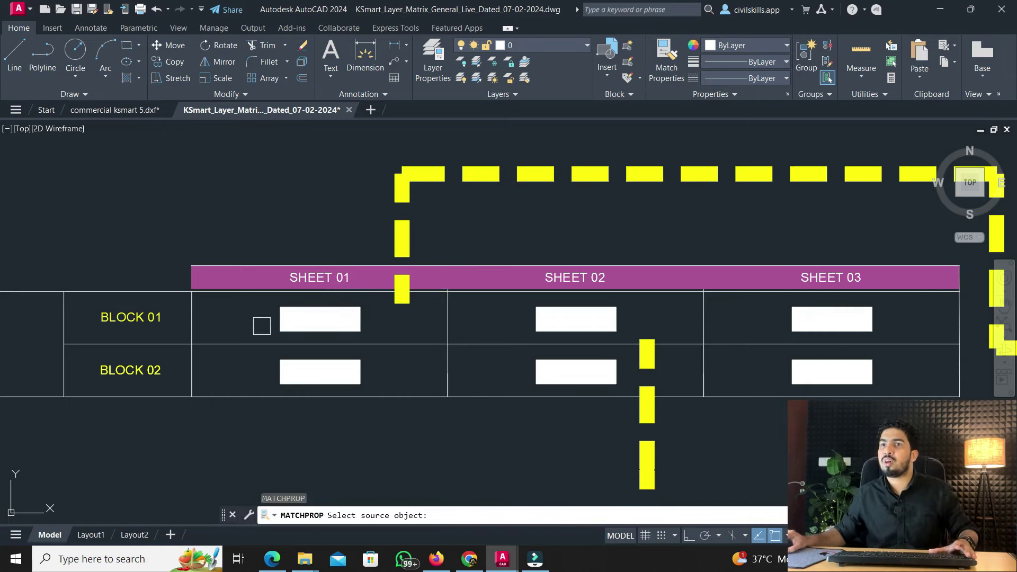
pyautogui.click(300, 318)
pyautogui.click(133, 112)
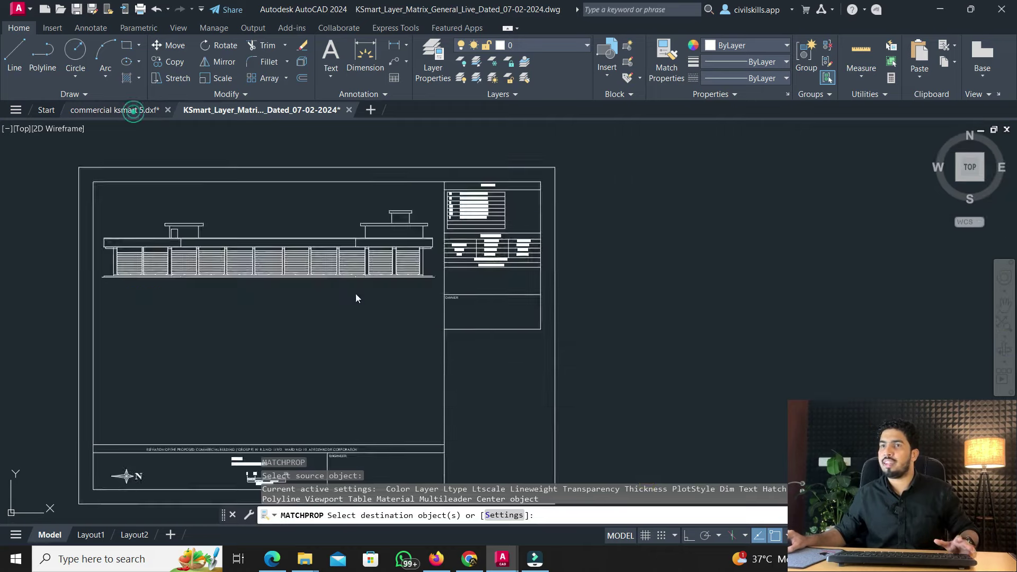
pyautogui.scroll(-2, 354, 293)
pyautogui.moveTo(340, 304)
pyautogui.mouseDown(button='middle')
pyautogui.moveTo(325, 282)
pyautogui.moveTo(312, 94)
pyautogui.mouseUp(button='middle')
pyautogui.moveTo(441, 447); pyautogui.dragTo(449, 273, button='middle')
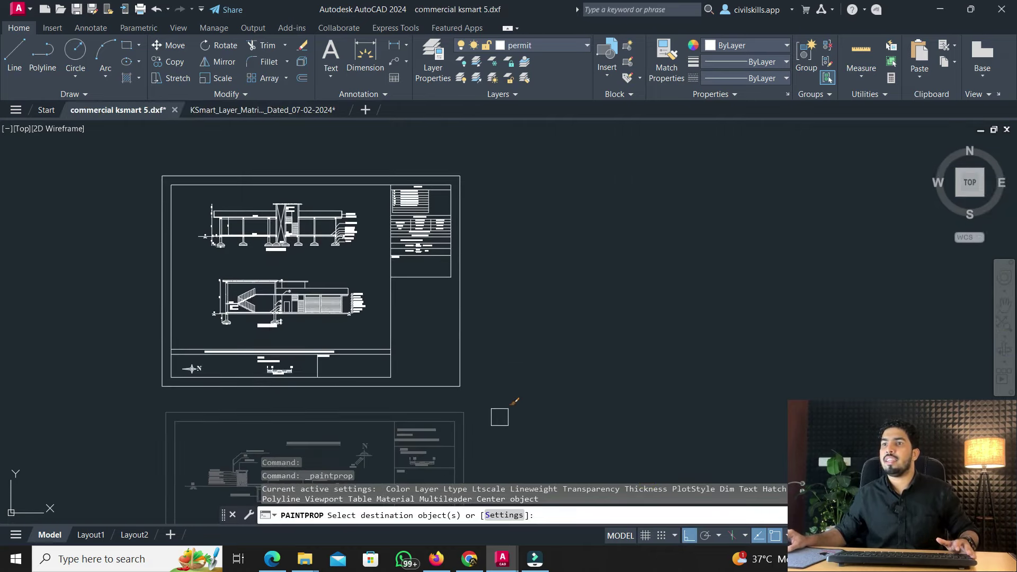
pyautogui.click(117, 150)
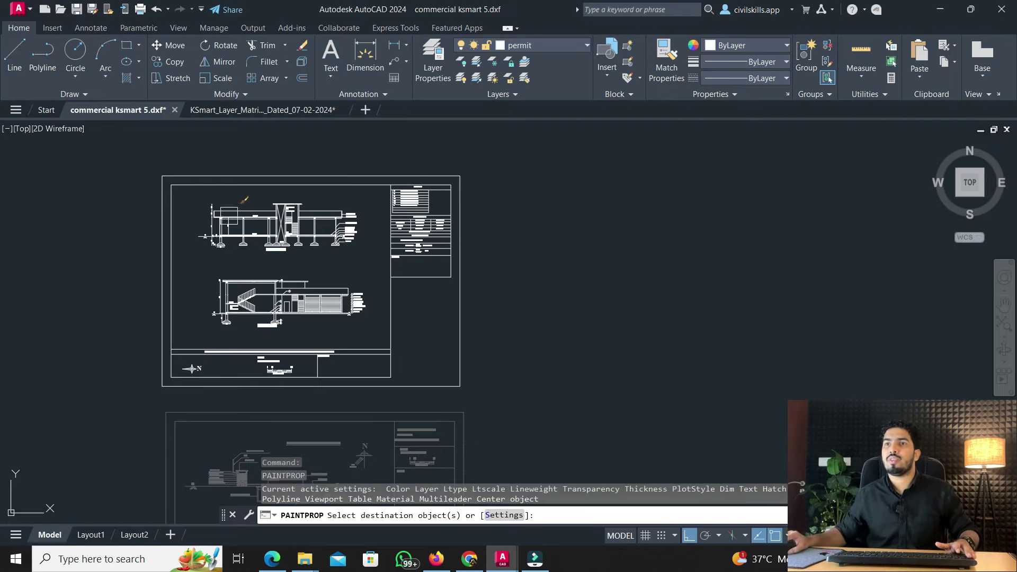
pyautogui.press('Escape')
# Check the section sheet's outer frame against BLK_1_SECTION_PLAN_NO_1_PRINT in the layer list, and return to the layer matrix drawing
pyautogui.click(231, 175)
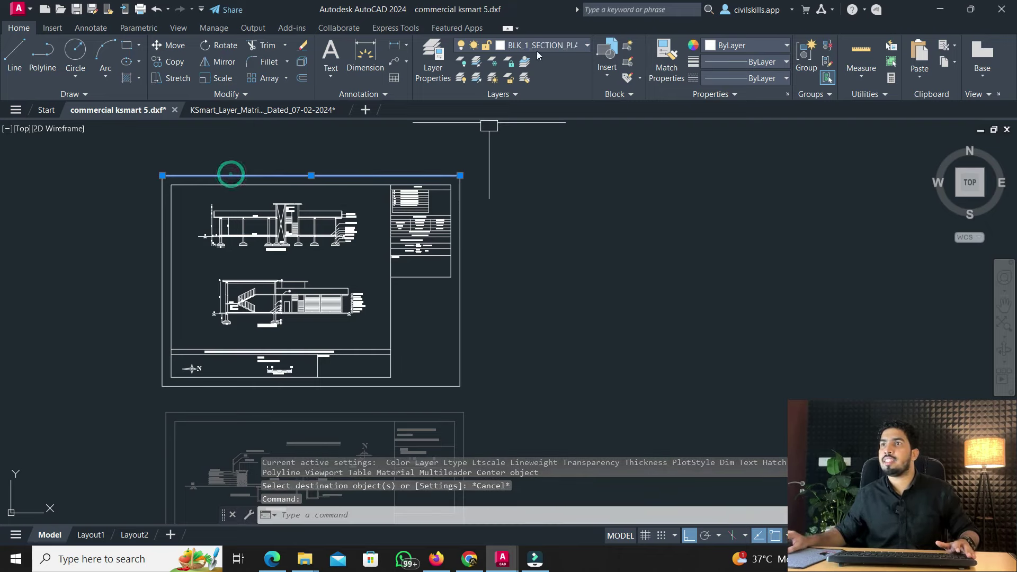
pyautogui.click(561, 45)
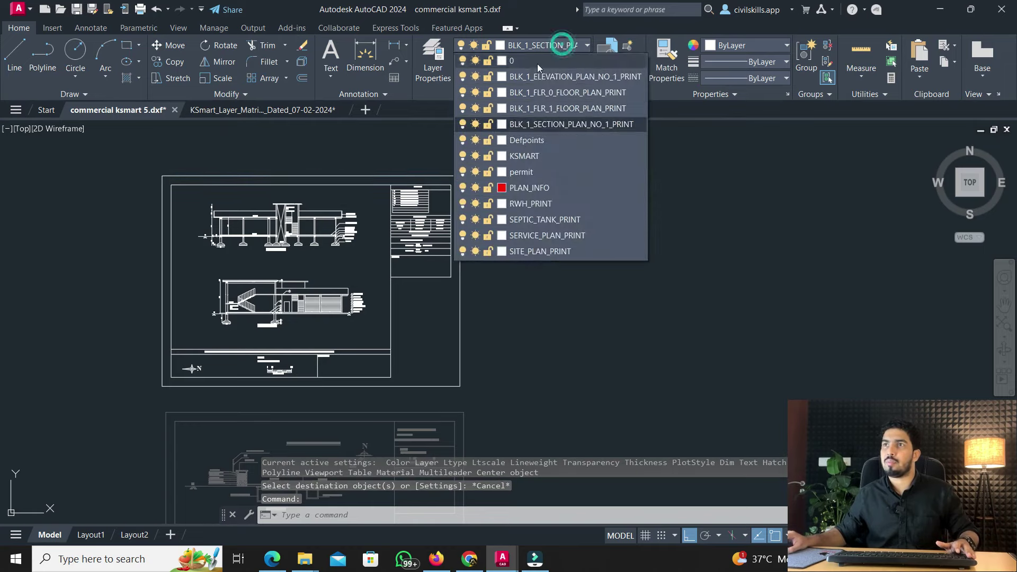
pyautogui.click(622, 127)
pyautogui.press('Escape')
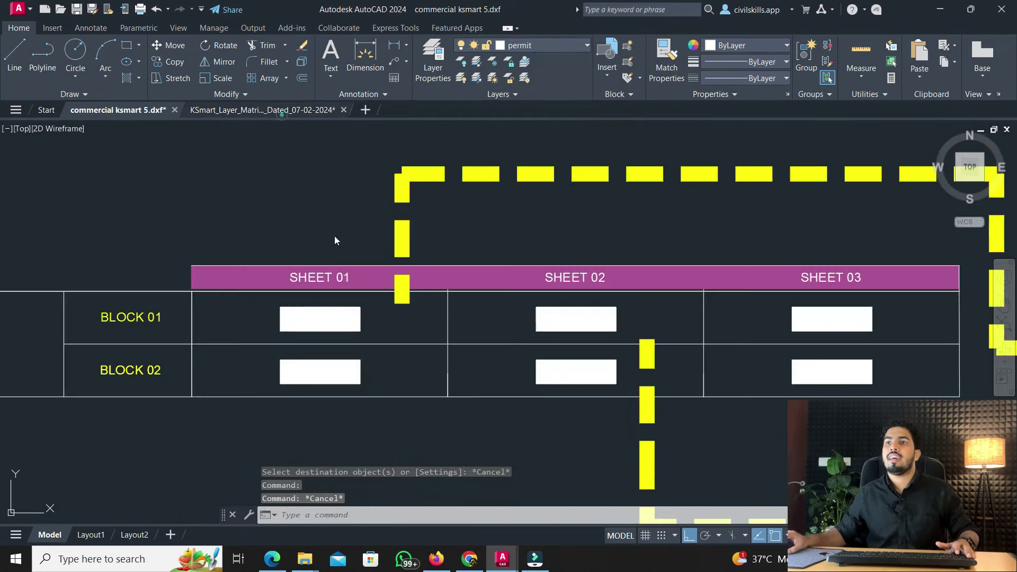
pyautogui.hotkey('ctrl', 'Tab')
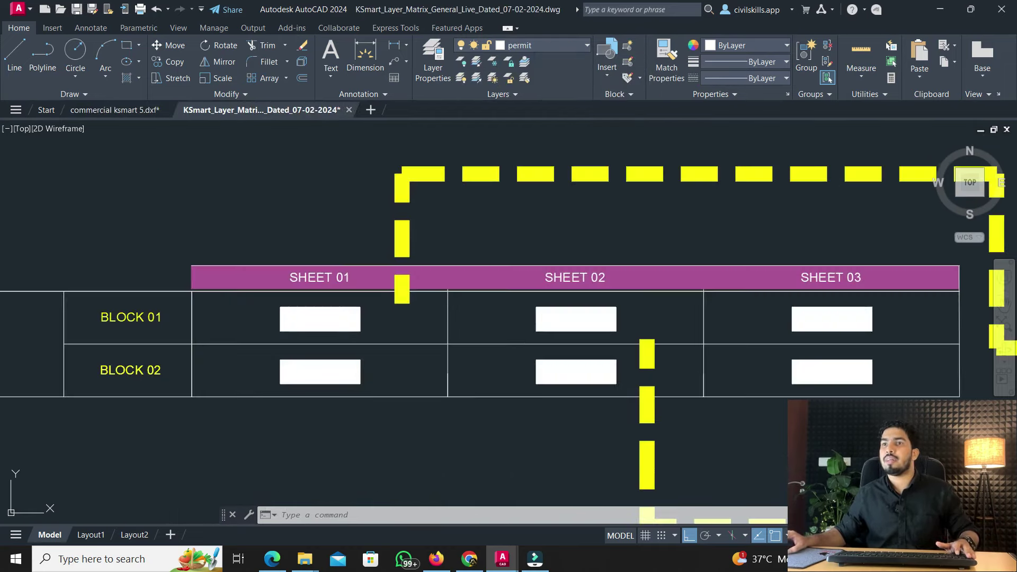
# Examine the excavation details and parking plan rows of the layer matrix for their required print layers
pyautogui.scroll(-4, 322, 308)
pyautogui.moveTo(252, 381); pyautogui.dragTo(251, 207, button='middle')
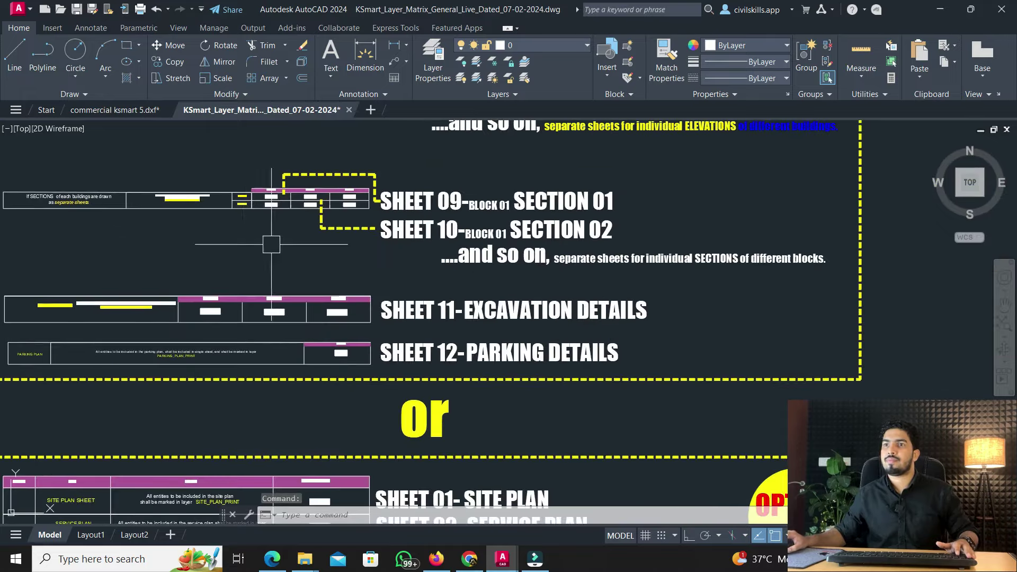
pyautogui.moveTo(356, 288); pyautogui.dragTo(438, 279, button='middle')
pyautogui.scroll(5, 138, 309)
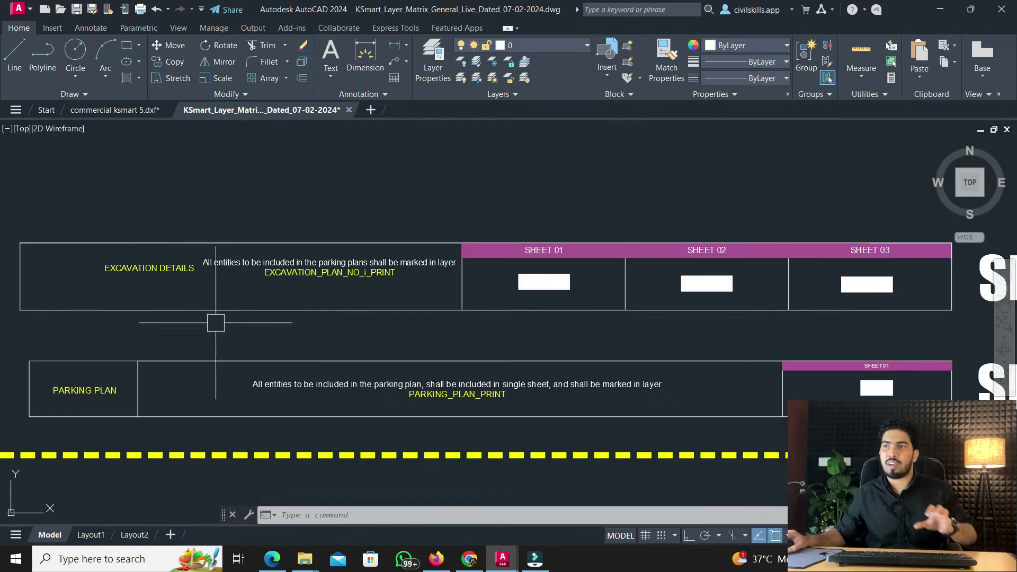
pyautogui.scroll(-2, 281, 270)
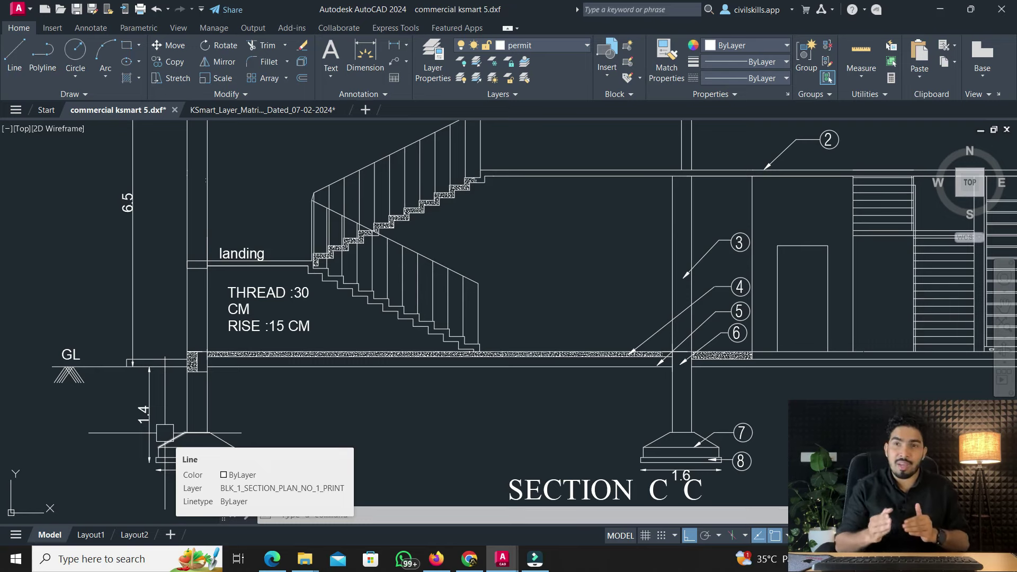
# Inspect SECTION C C and its footings in commercial ksmart 5.dxf, including the section sheet as a whole
pyautogui.scroll(-2, 299, 379)
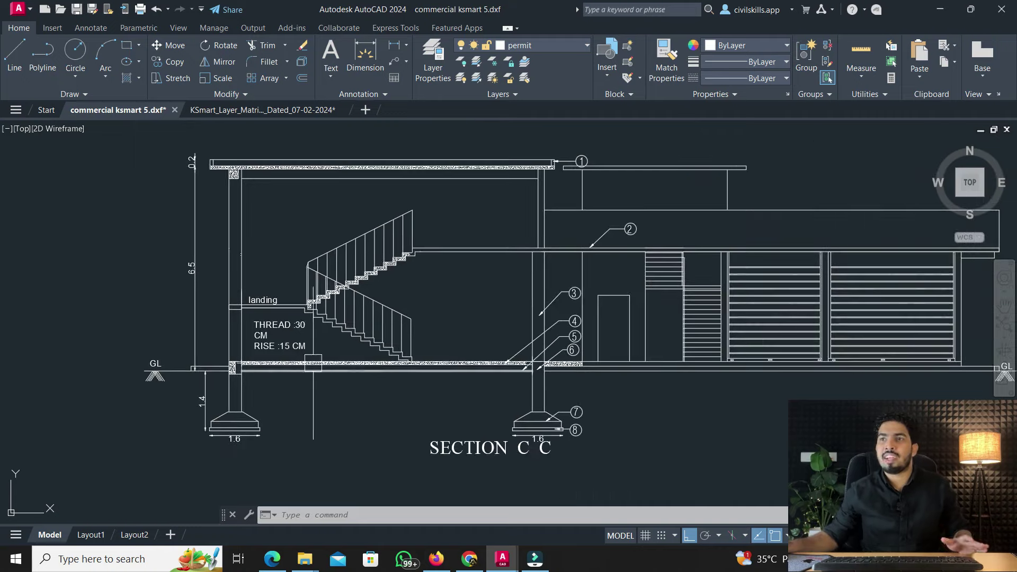
pyautogui.scroll(-2, 442, 278)
pyautogui.moveTo(627, 322)
pyautogui.mouseDown(button='middle')
pyautogui.moveTo(399, 336)
pyautogui.moveTo(418, 397)
pyautogui.moveTo(386, 303)
pyautogui.mouseUp(button='middle')
pyautogui.scroll(-1, 400, 336)
pyautogui.scroll(3, 159, 253)
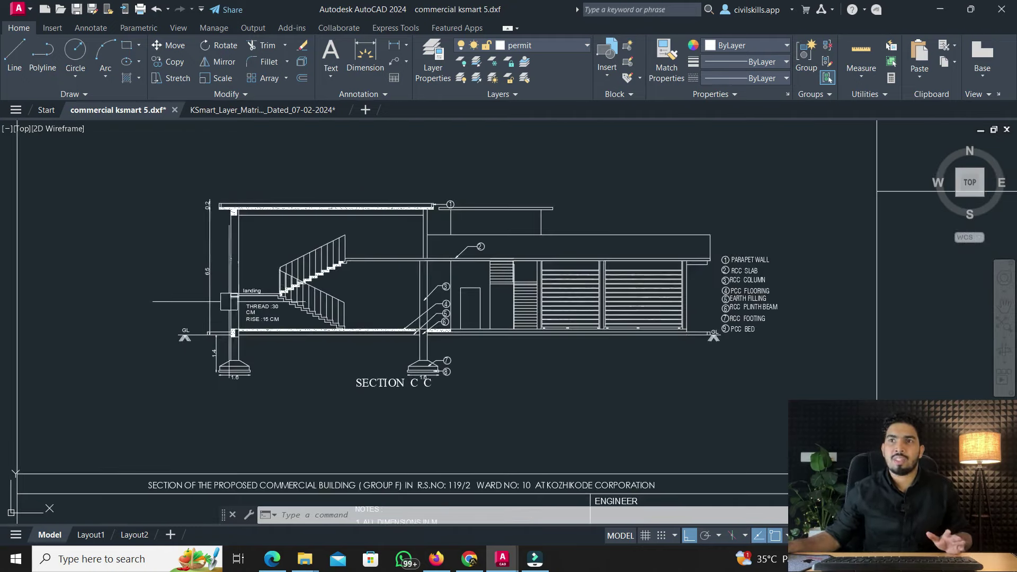
pyautogui.scroll(-3, 224, 242)
pyautogui.scroll(-3, 323, 363)
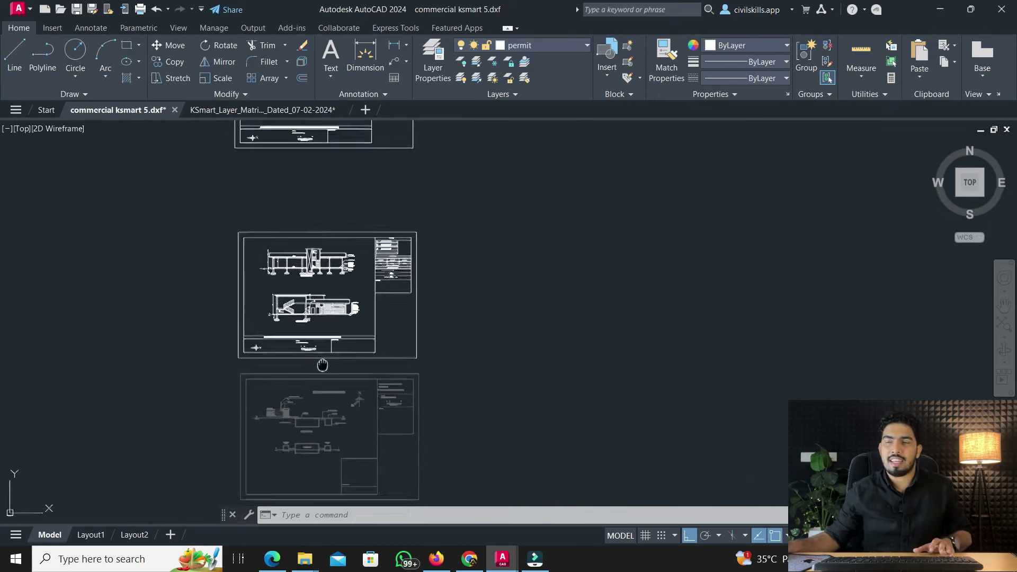
pyautogui.moveTo(318, 364); pyautogui.dragTo(292, 374, button='middle')
# Return to the layer matrix drawing and use the parking plan's SHEET 01 sample as the Match Properties source
pyautogui.click(256, 112)
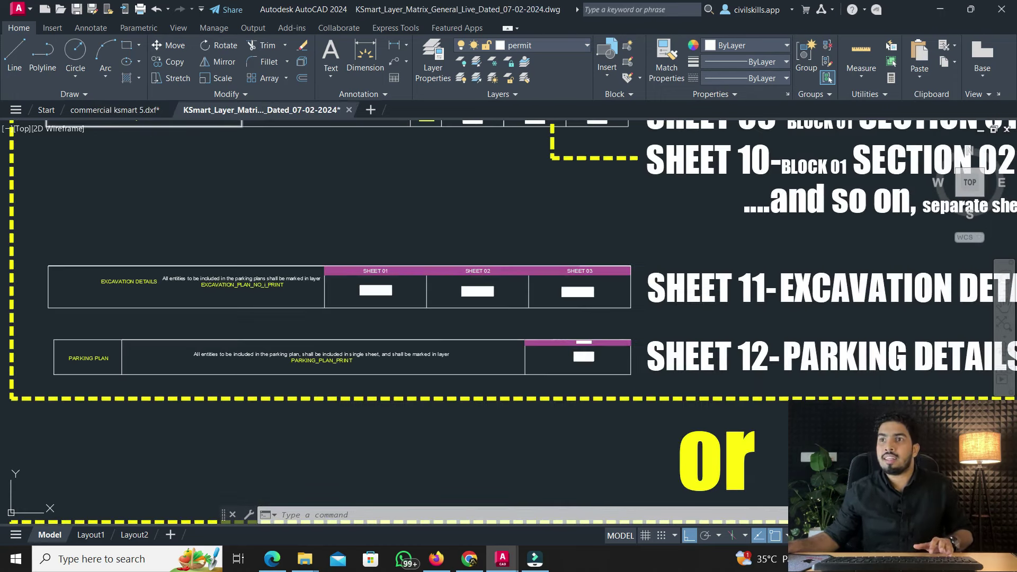
pyautogui.scroll(3, 313, 374)
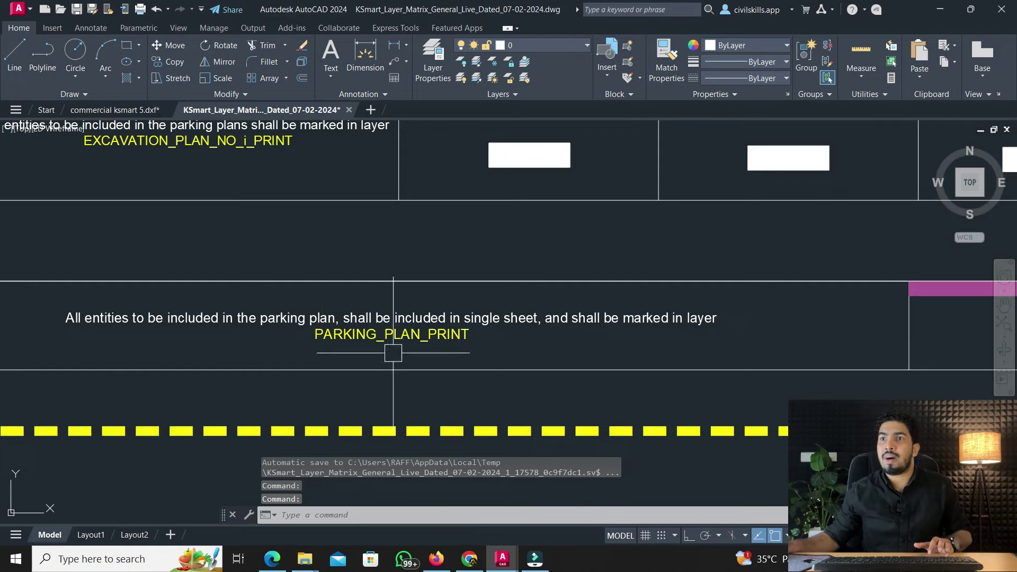
pyautogui.scroll(-1, 393, 352)
pyautogui.moveTo(393, 353); pyautogui.dragTo(111, 386, button='middle')
pyautogui.scroll(1, 507, 370)
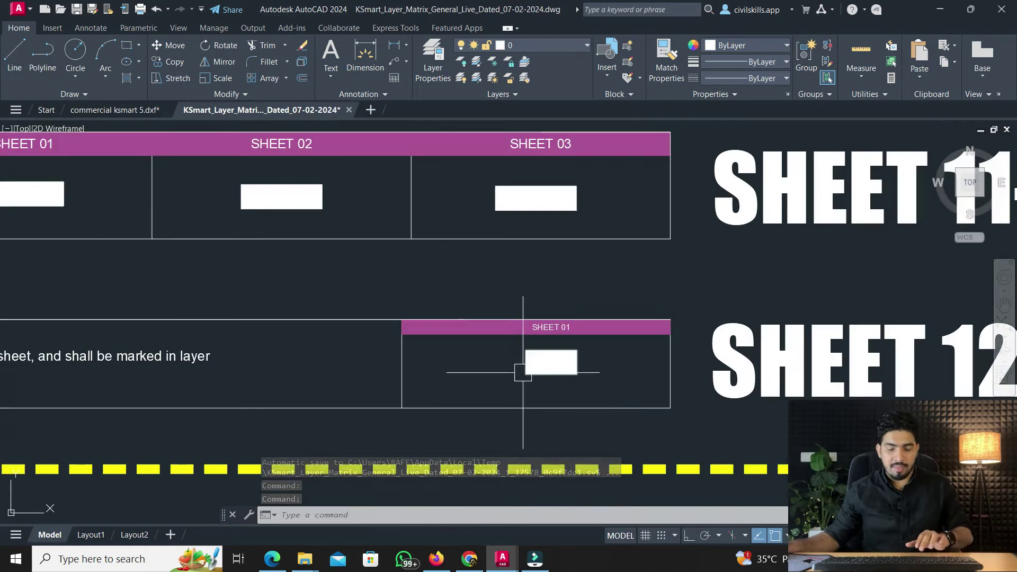
pyautogui.write('ma')
pyautogui.press('Return')
pyautogui.scroll(2, 541, 366)
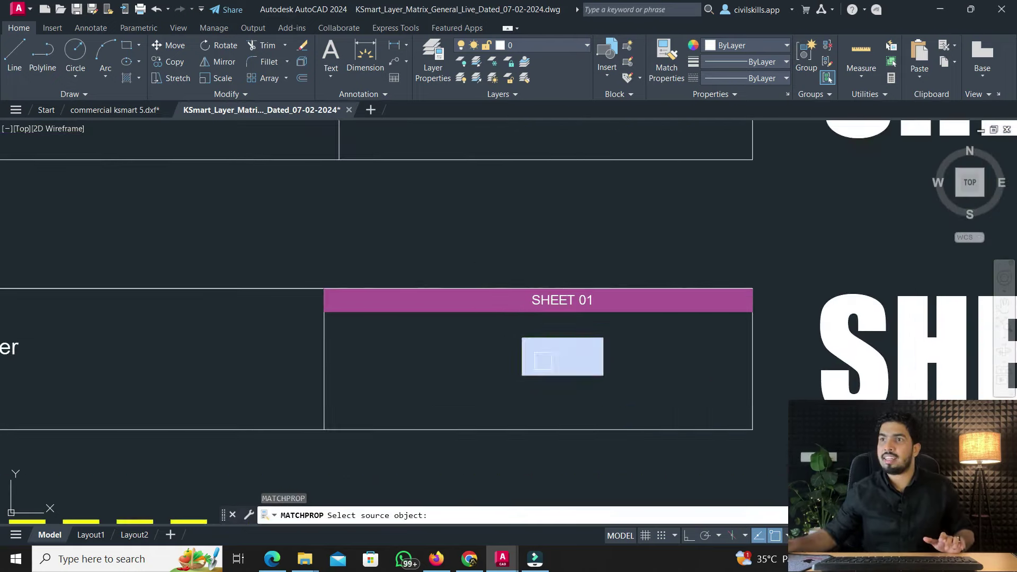
pyautogui.click(543, 361)
# Apply the matched properties to the whole parking plan sheet in commercial ksmart 5.dxf and check its inner frame for the parking print layer
pyautogui.click(119, 115)
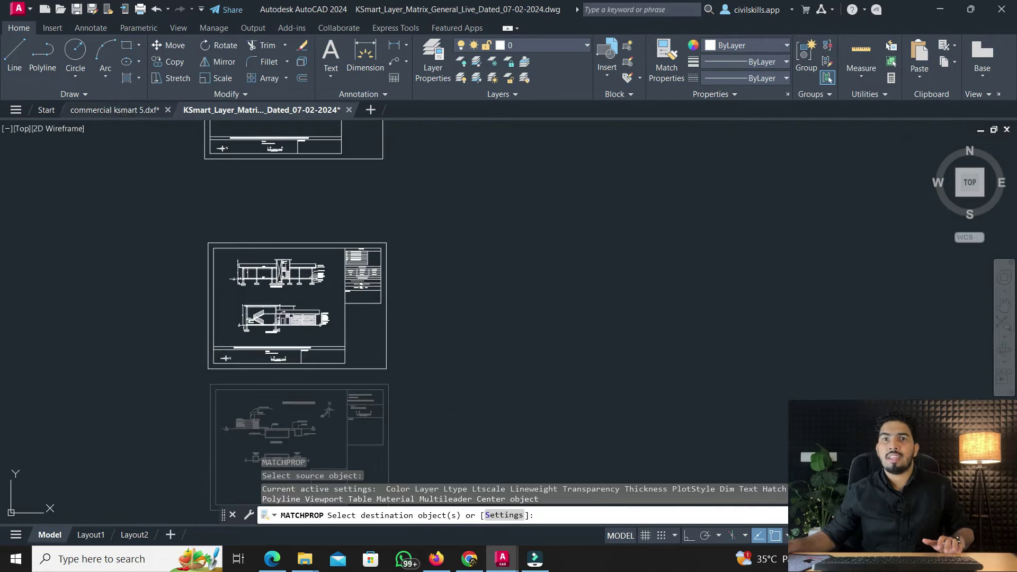
pyautogui.scroll(3, 435, 327)
pyautogui.moveTo(435, 329); pyautogui.dragTo(384, 138, button='middle')
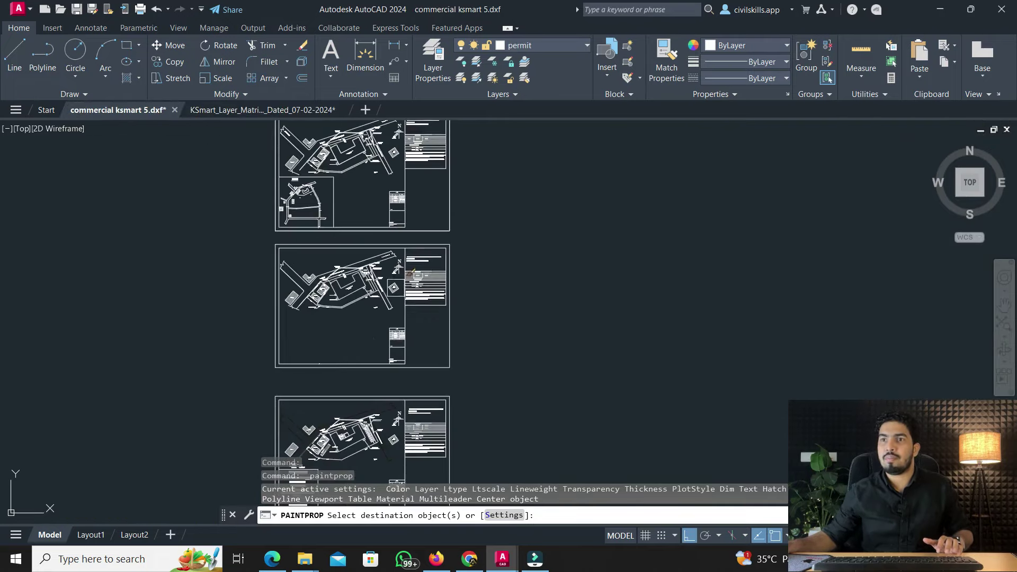
pyautogui.scroll(4, 354, 354)
pyautogui.scroll(3, 358, 200)
pyautogui.scroll(-6, 318, 212)
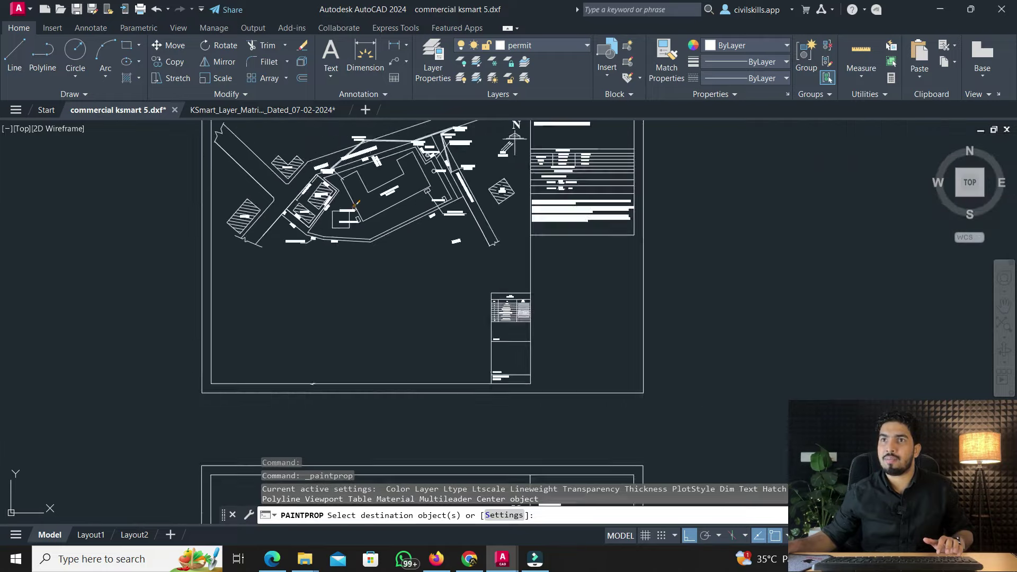
pyautogui.scroll(2, 290, 218)
pyautogui.scroll(5, 281, 213)
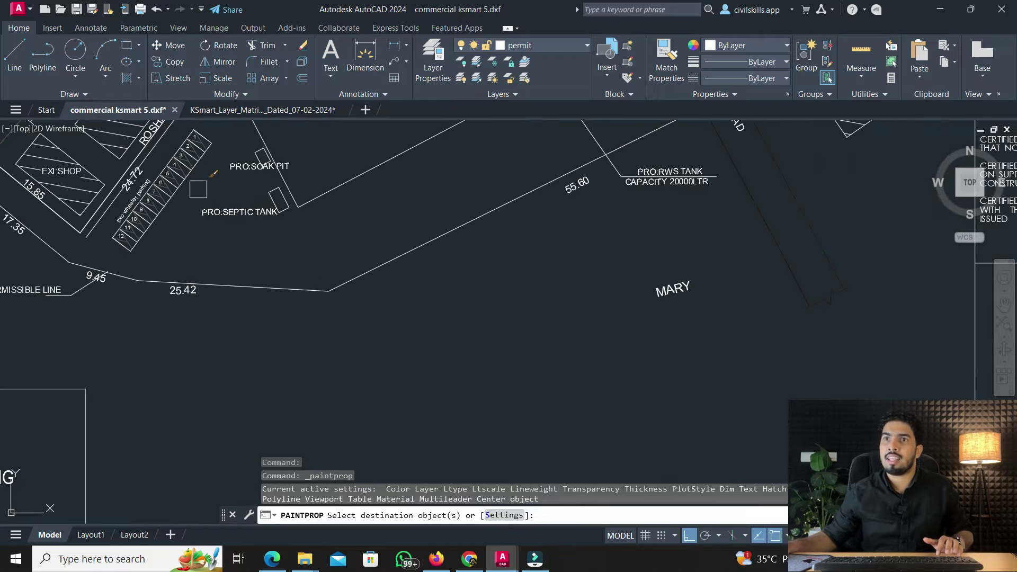
pyautogui.scroll(-6, 143, 271)
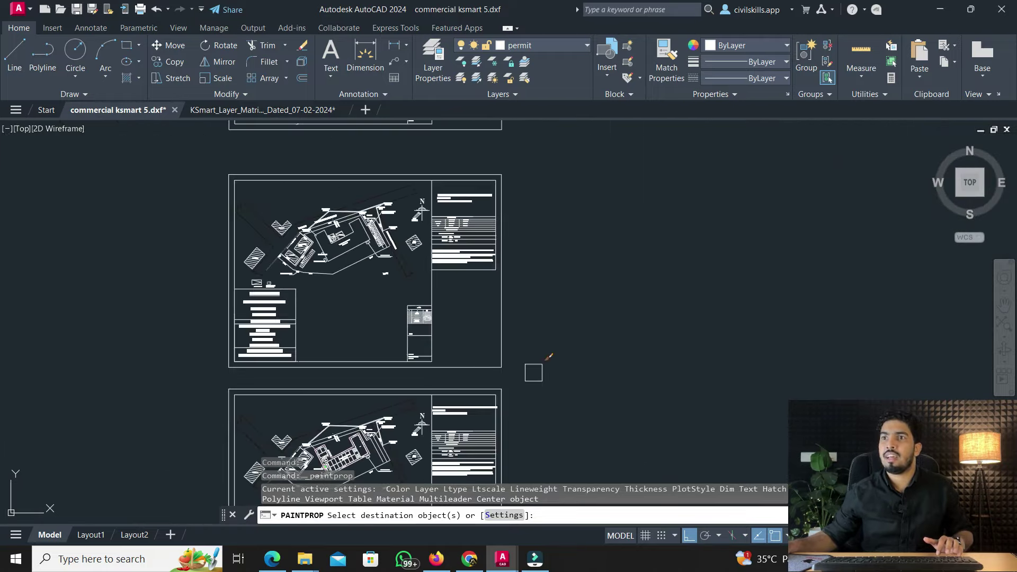
pyautogui.click(534, 372)
pyautogui.click(203, 165)
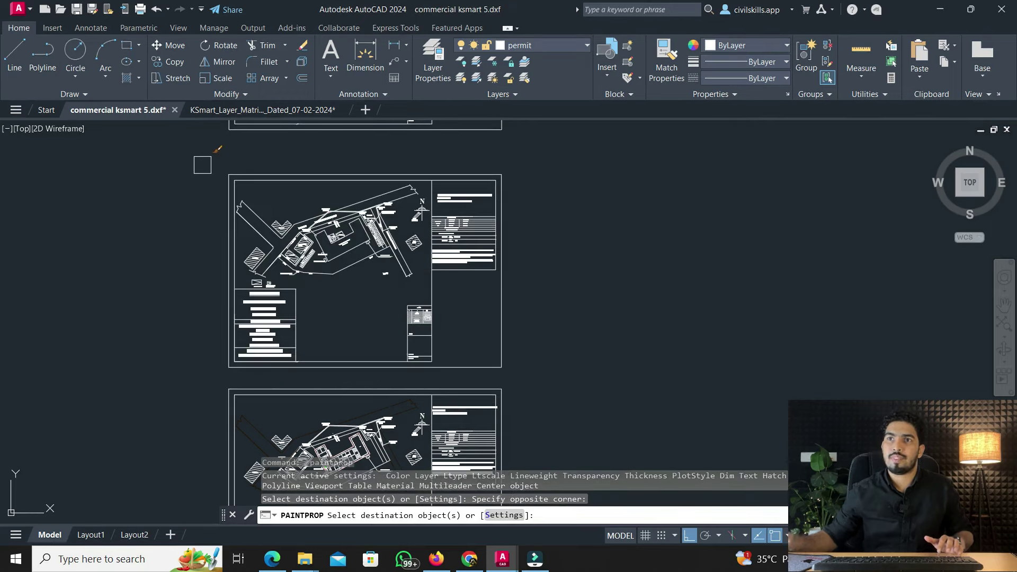
pyautogui.press('Return')
pyautogui.click(291, 180)
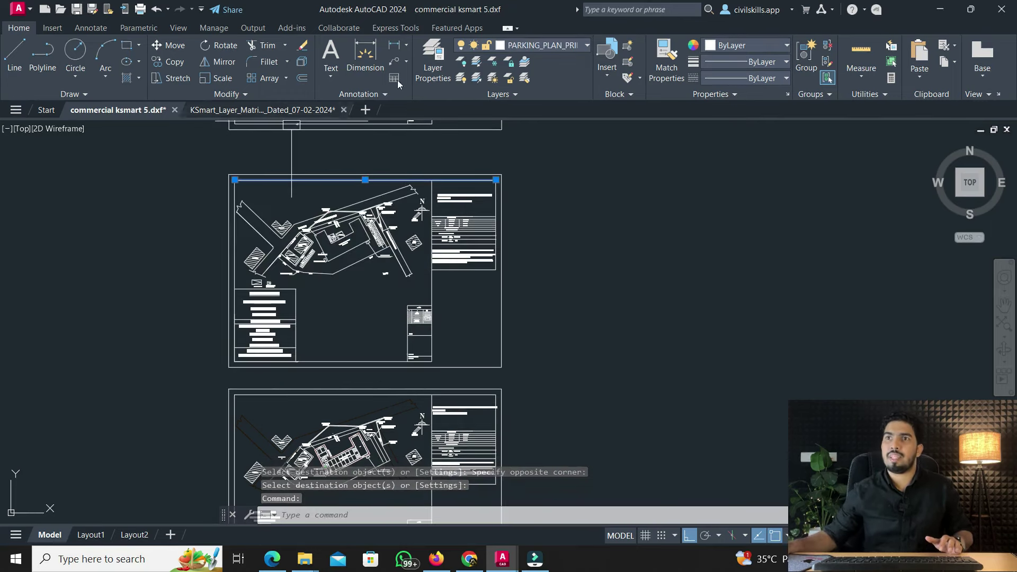
# Clear the selection, return to the layer matrix drawing and examine the IN SITE PLANS table from PLOT_BOUNDARY onward
pyautogui.click(264, 107)
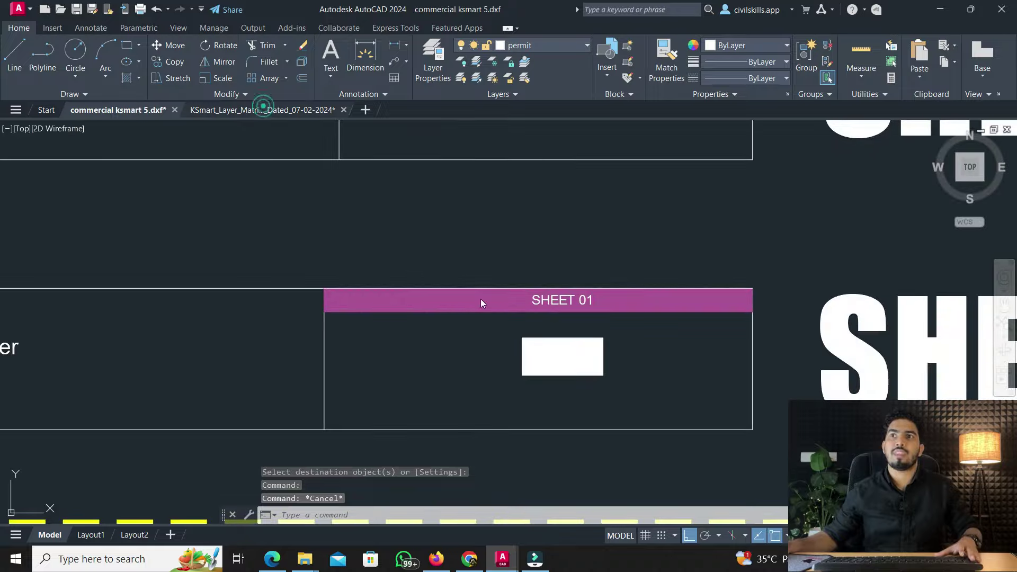
pyautogui.click(353, 333)
pyautogui.scroll(-6, 350, 332)
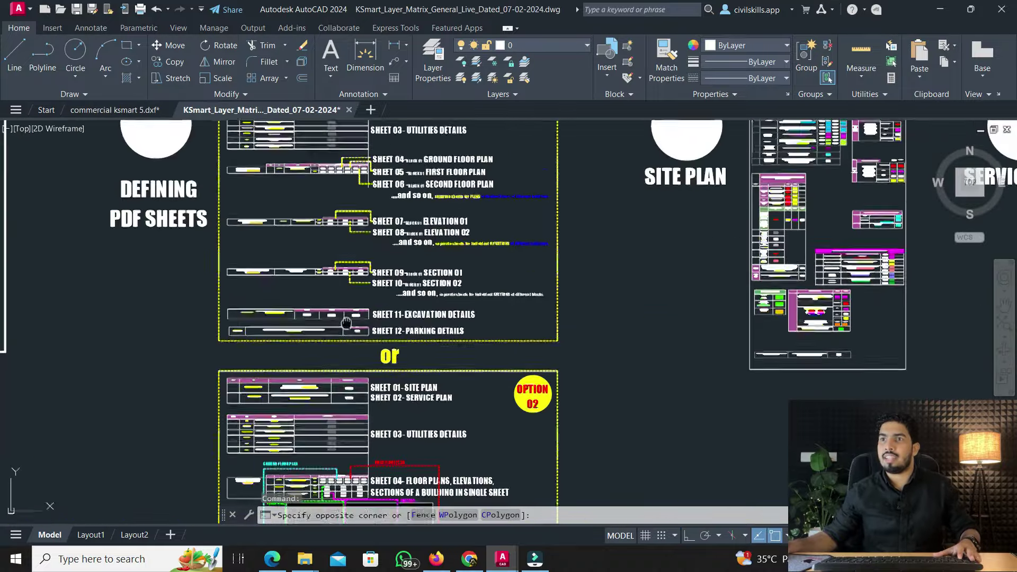
pyautogui.moveTo(347, 324); pyautogui.dragTo(336, 254, button='middle')
pyautogui.moveTo(399, 311); pyautogui.dragTo(412, 334, button='middle')
pyautogui.press('Escape')
pyautogui.scroll(1, 267, 309)
pyautogui.scroll(-2, 366, 455)
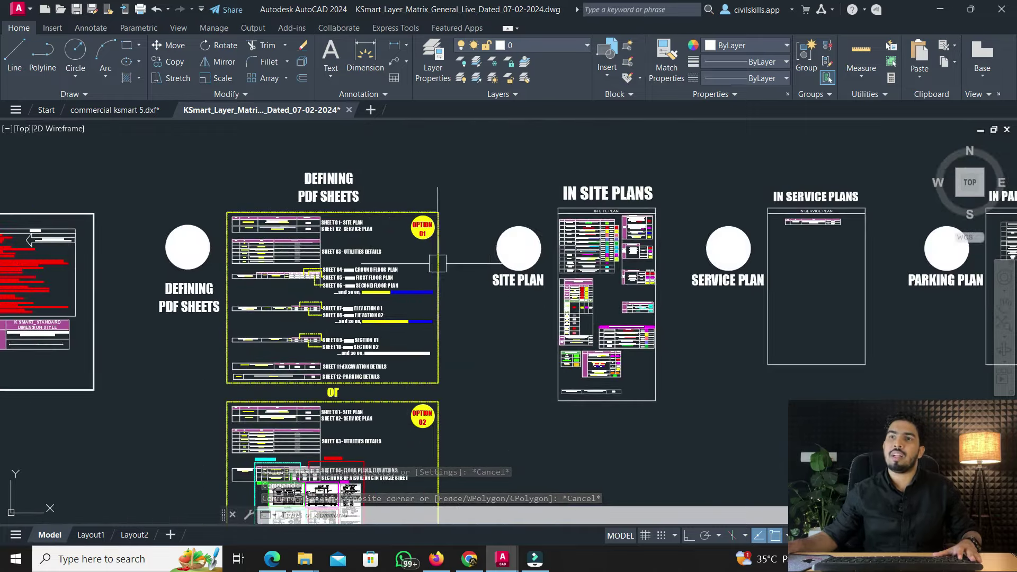
pyautogui.moveTo(421, 290)
pyautogui.mouseDown(button='middle')
pyautogui.moveTo(314, 270)
pyautogui.moveTo(142, 263)
pyautogui.mouseUp(button='middle')
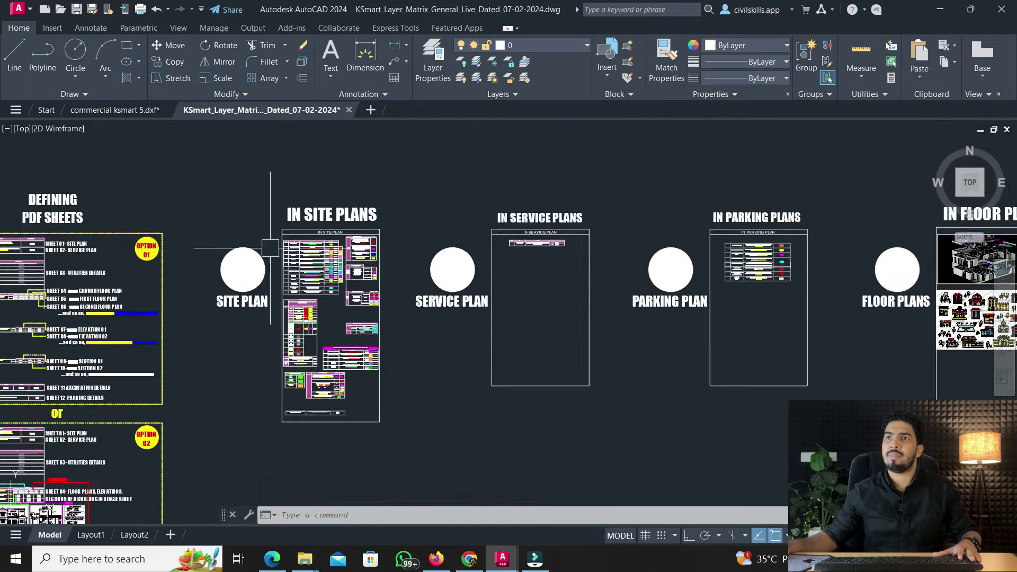
pyautogui.scroll(6, 340, 231)
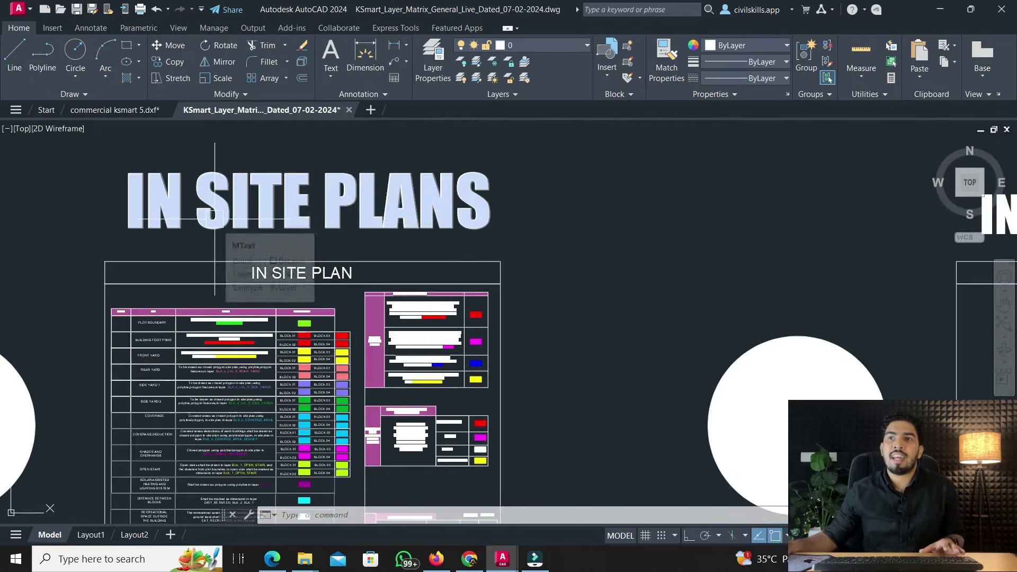
pyautogui.scroll(6, 192, 338)
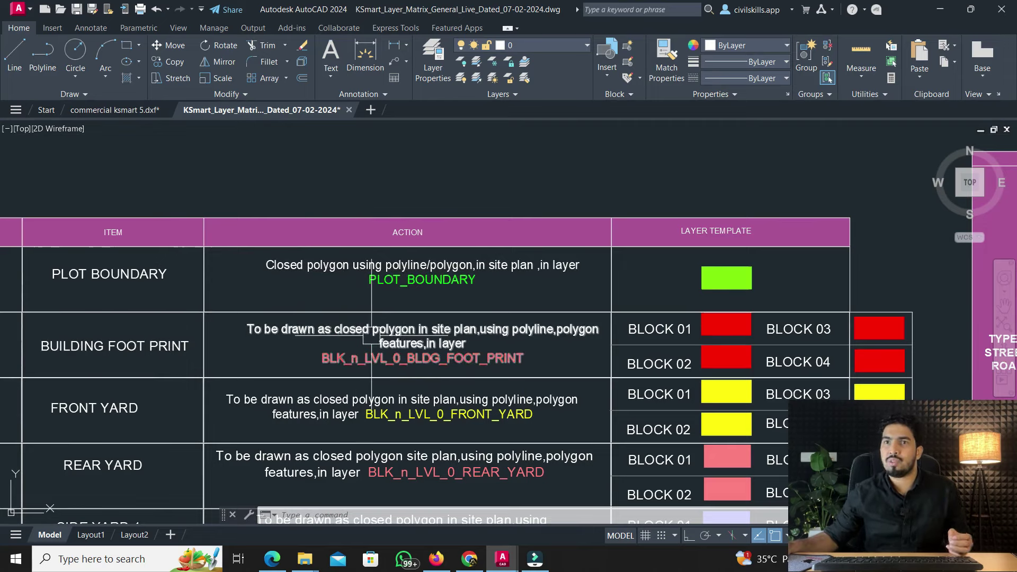
# Switch to commercial ksmart 5.dxf and examine the plot boundary and proposed commercial building on the site plan
pyautogui.click(84, 110)
pyautogui.scroll(-2, 527, 363)
pyautogui.moveTo(527, 364); pyautogui.dragTo(470, 571, button='middle')
pyautogui.scroll(2, 372, 205)
pyautogui.moveTo(375, 236); pyautogui.dragTo(362, 316, button='middle')
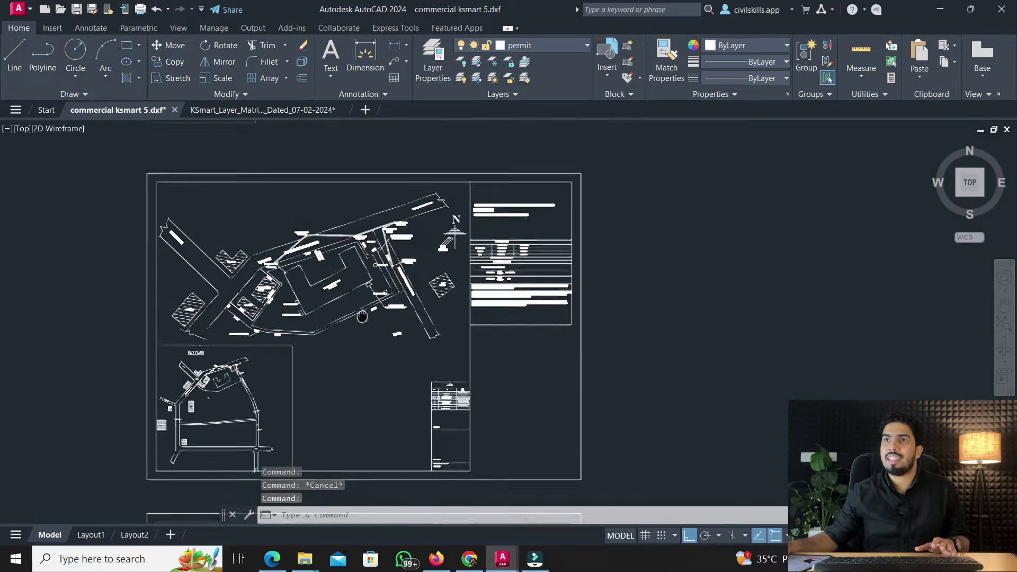
pyautogui.scroll(8, 362, 316)
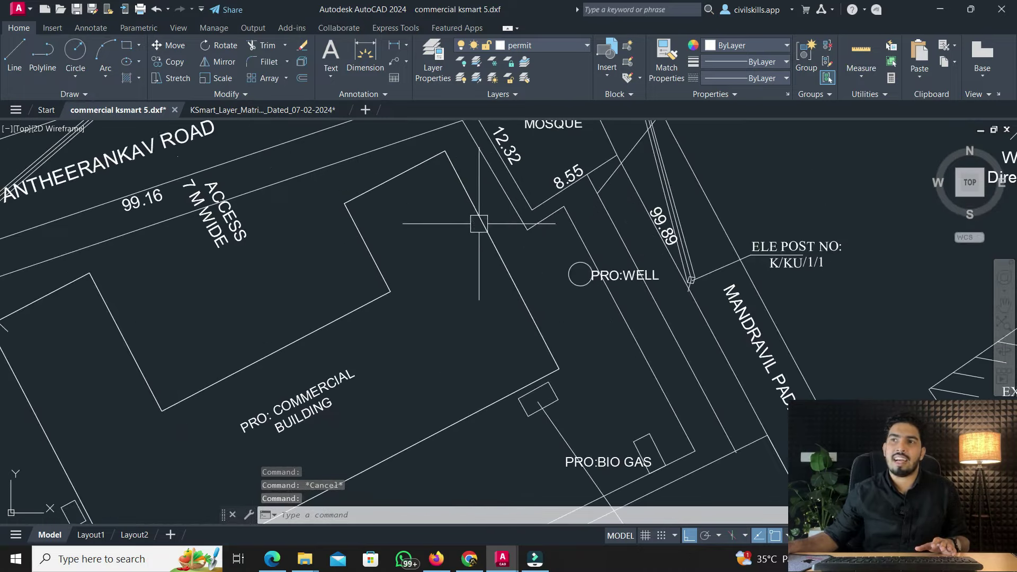
pyautogui.scroll(-5, 385, 223)
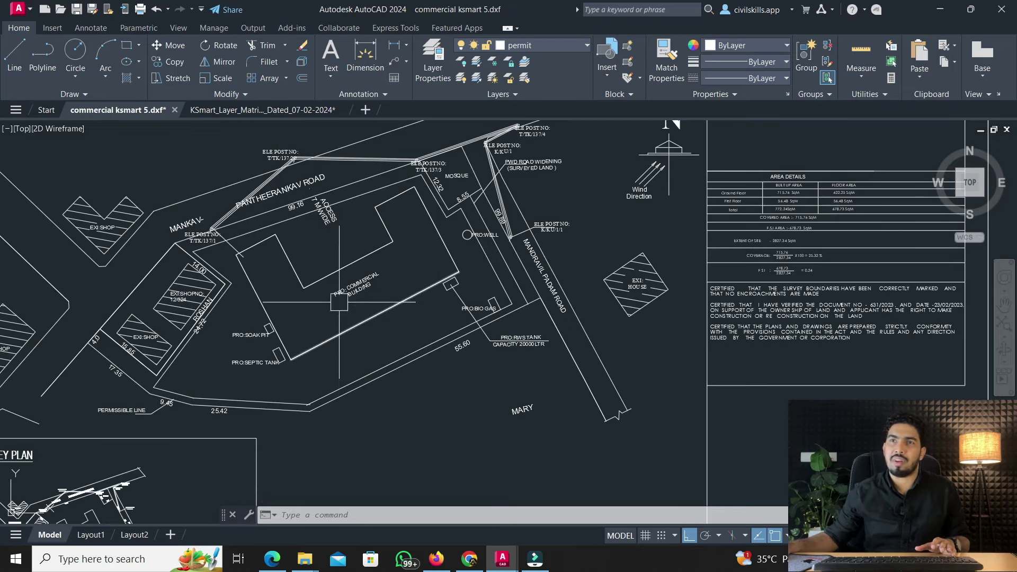
# Start a polyline at the plot corner beside the MANKAV- label and trace the 99.16 road side with ortho off
pyautogui.click(43, 53)
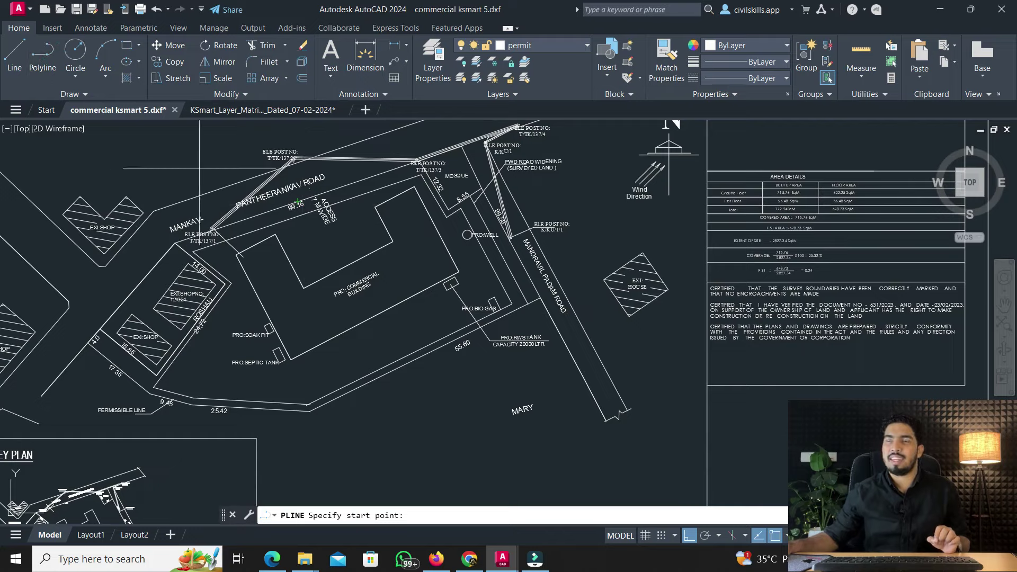
pyautogui.scroll(7, 200, 168)
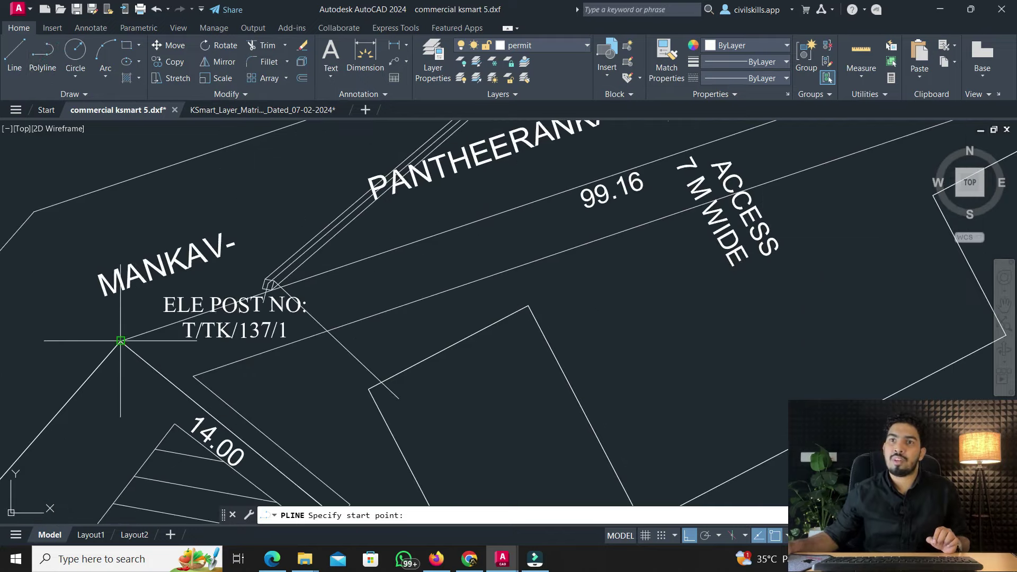
pyautogui.scroll(-4, 121, 341)
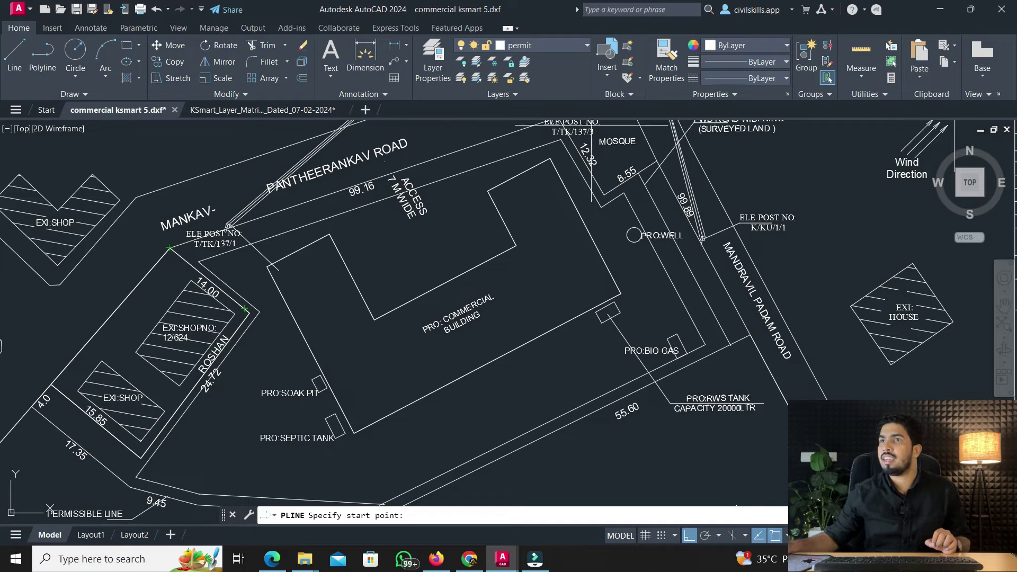
pyautogui.scroll(-2, 286, 295)
pyautogui.scroll(3, 159, 306)
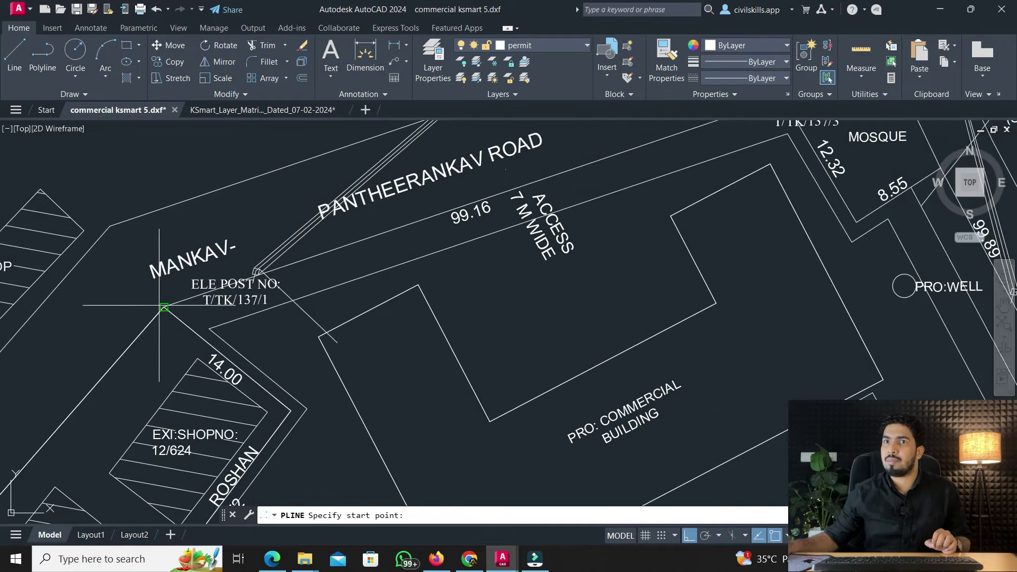
pyautogui.click(159, 309)
pyautogui.scroll(-2, 173, 308)
pyautogui.moveTo(627, 195); pyautogui.dragTo(438, 292, button='middle')
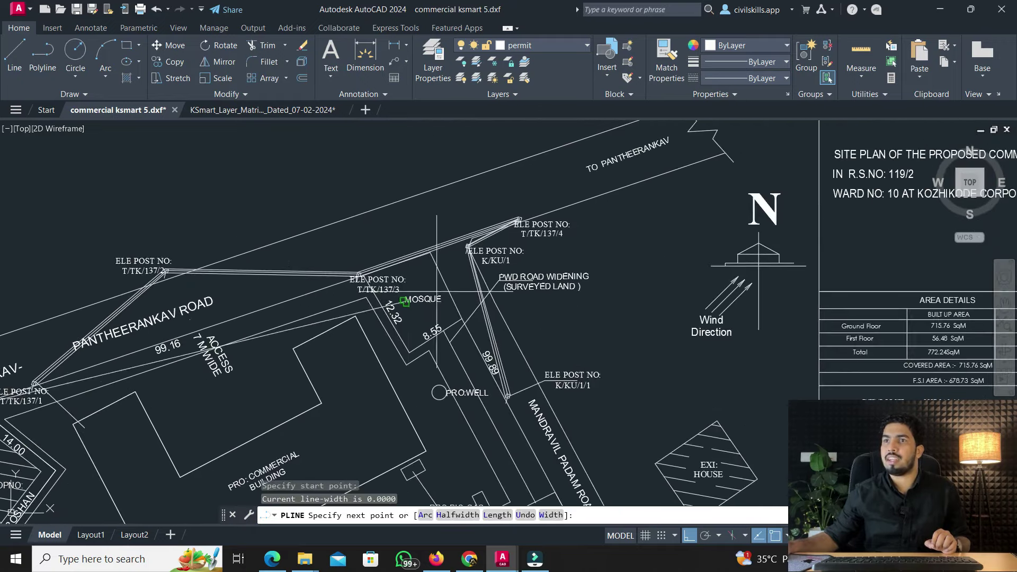
pyautogui.press('F8')
pyautogui.scroll(6, 366, 286)
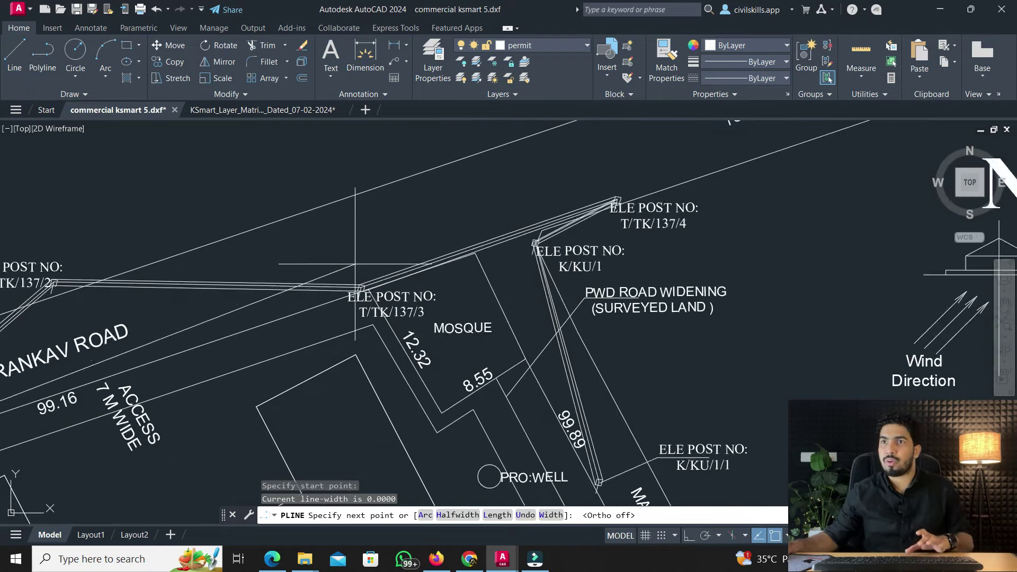
pyautogui.scroll(5, 369, 281)
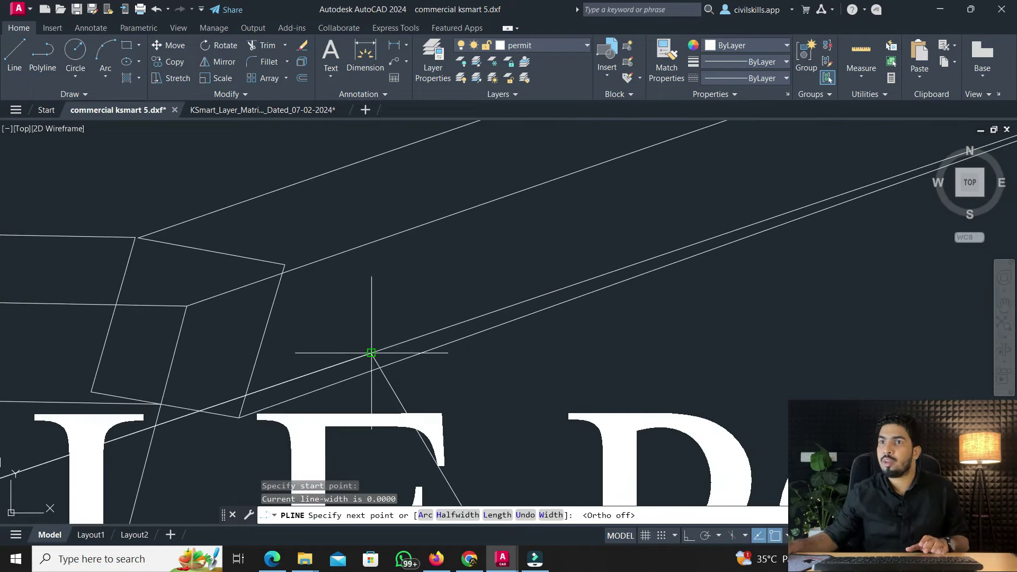
pyautogui.click(371, 352)
# Continue the plot boundary polyline along the 12.32 and 8.55 sides around the mosque
pyautogui.scroll(-5, 354, 201)
pyautogui.scroll(-2, 435, 261)
pyautogui.moveTo(473, 345)
pyautogui.mouseDown(button='middle')
pyautogui.moveTo(396, 295)
pyautogui.moveTo(385, 300)
pyautogui.mouseUp(button='middle')
pyautogui.scroll(2, 385, 300)
pyautogui.click(390, 359)
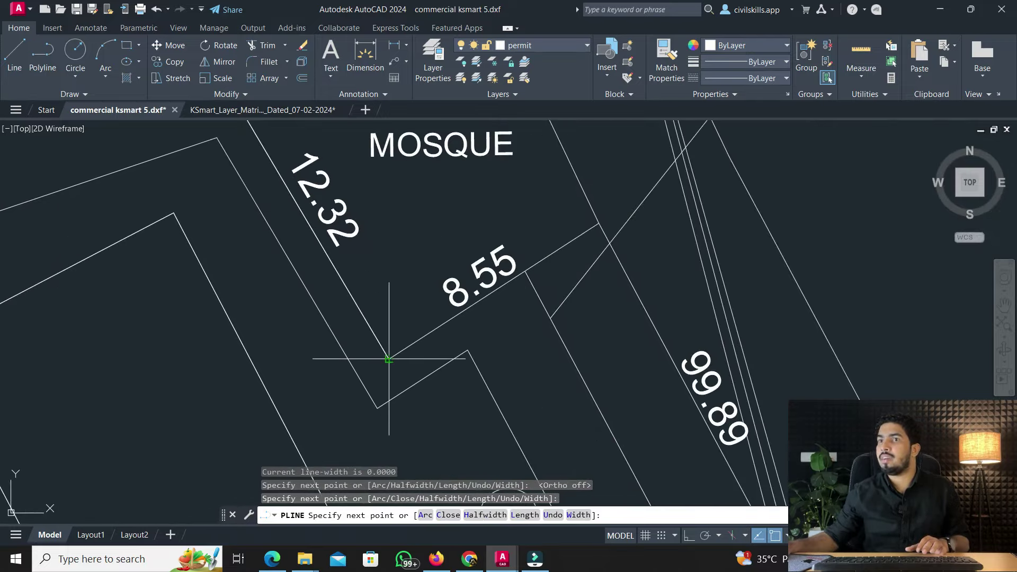
pyautogui.click(598, 226)
# Continue the plot boundary polyline down the 99.89 side along Mandravil Padam Road and along the 55.60 side
pyautogui.scroll(-6, 597, 227)
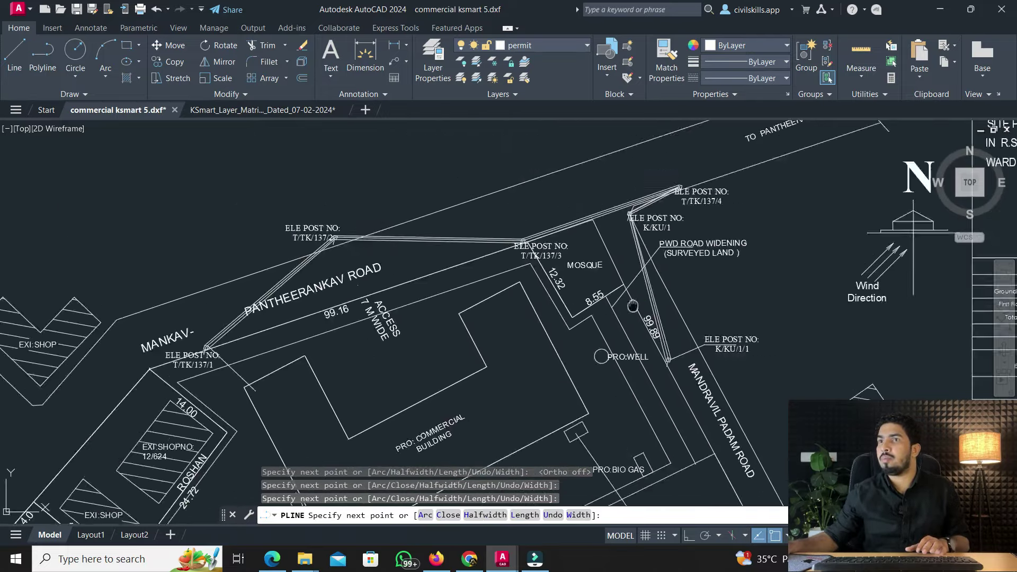
pyautogui.scroll(1, 570, 302)
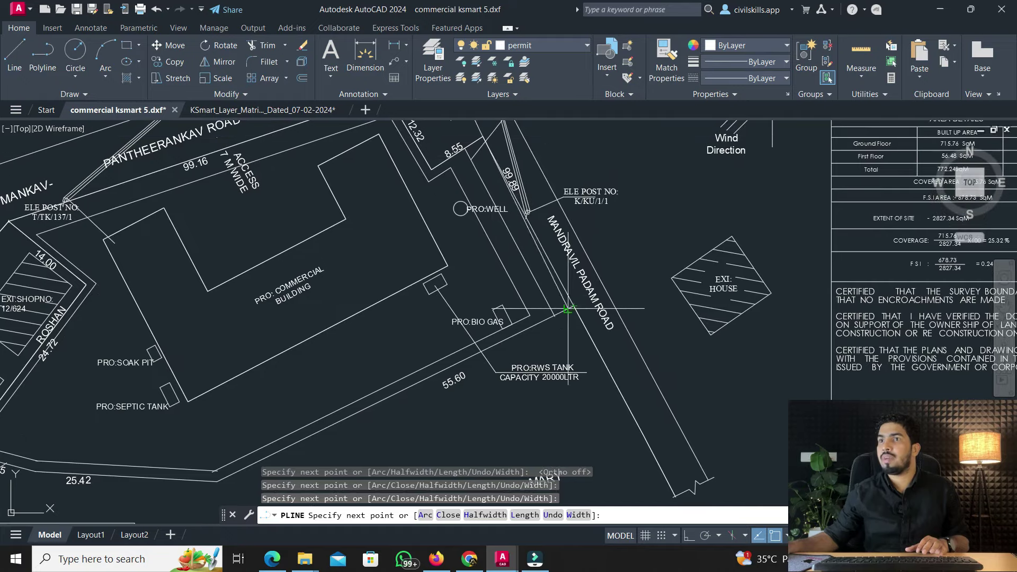
pyautogui.scroll(5, 578, 305)
pyautogui.click(558, 304)
pyautogui.scroll(-6, 559, 304)
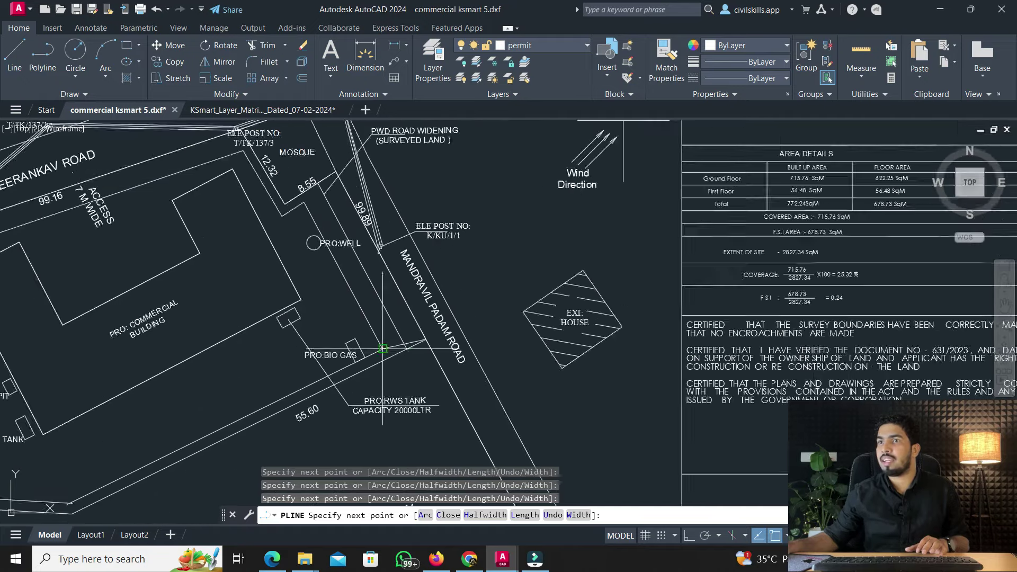
pyautogui.scroll(3, 564, 219)
pyautogui.scroll(2, 290, 430)
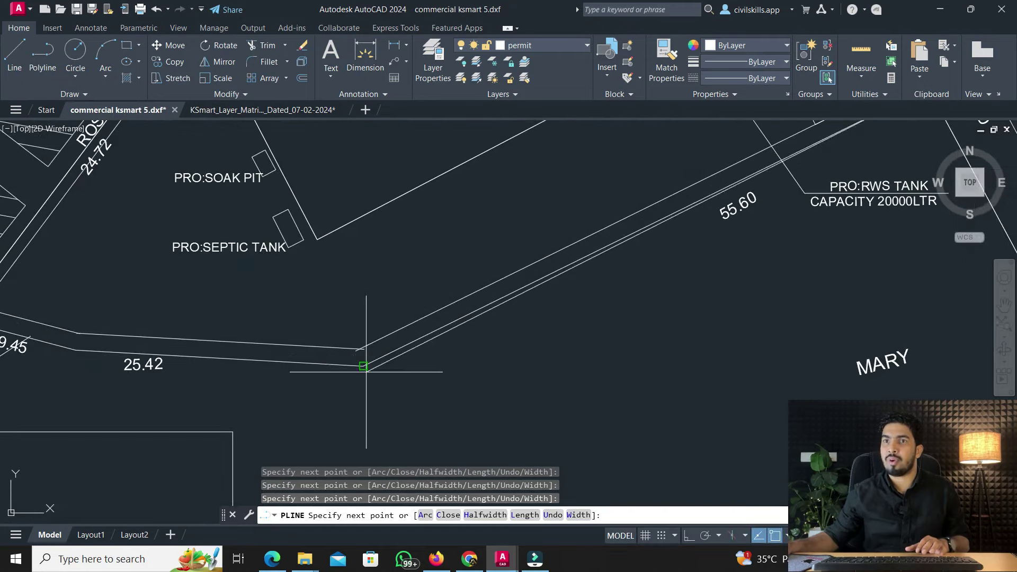
pyautogui.click(367, 369)
# Trace the plot boundary polyline through the corners of the 25.42, 9.45, 17.35 and 4.0 sides
pyautogui.moveTo(231, 404); pyautogui.dragTo(427, 433, button='middle')
pyautogui.scroll(3, 303, 403)
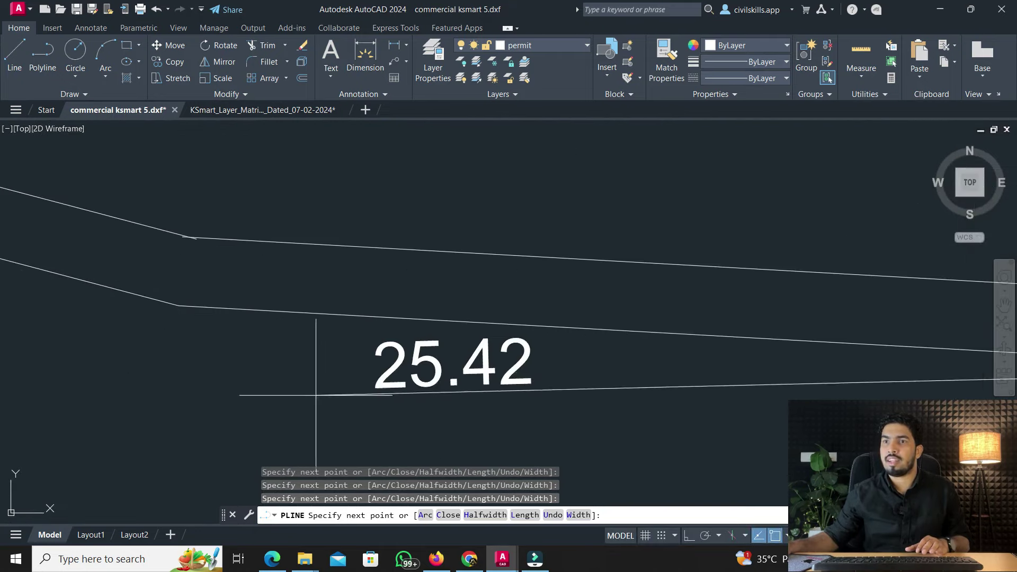
pyautogui.scroll(-4, 185, 304)
pyautogui.moveTo(193, 304); pyautogui.dragTo(438, 340, button='middle')
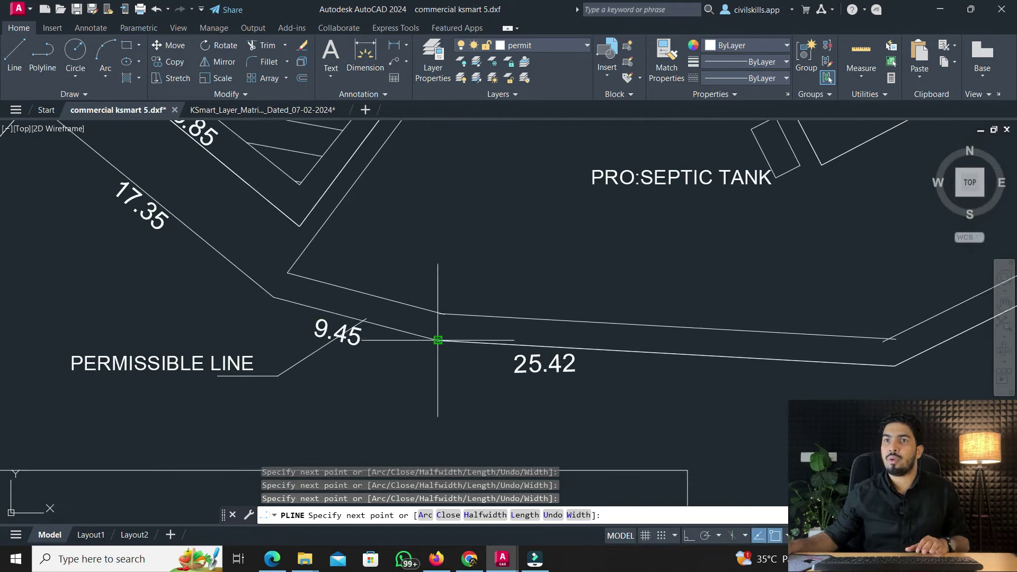
pyautogui.scroll(-3, 268, 297)
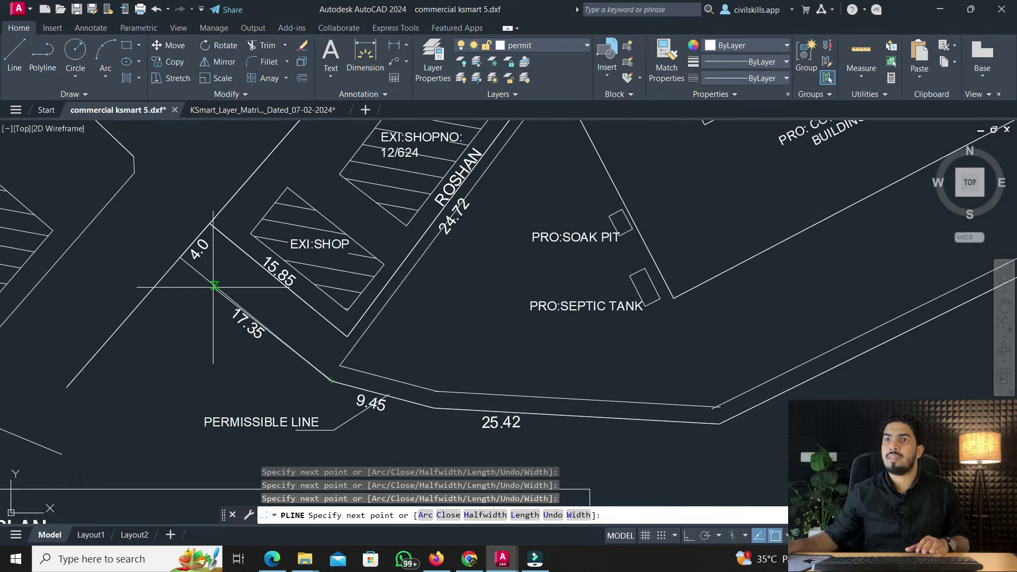
pyautogui.scroll(3, 162, 242)
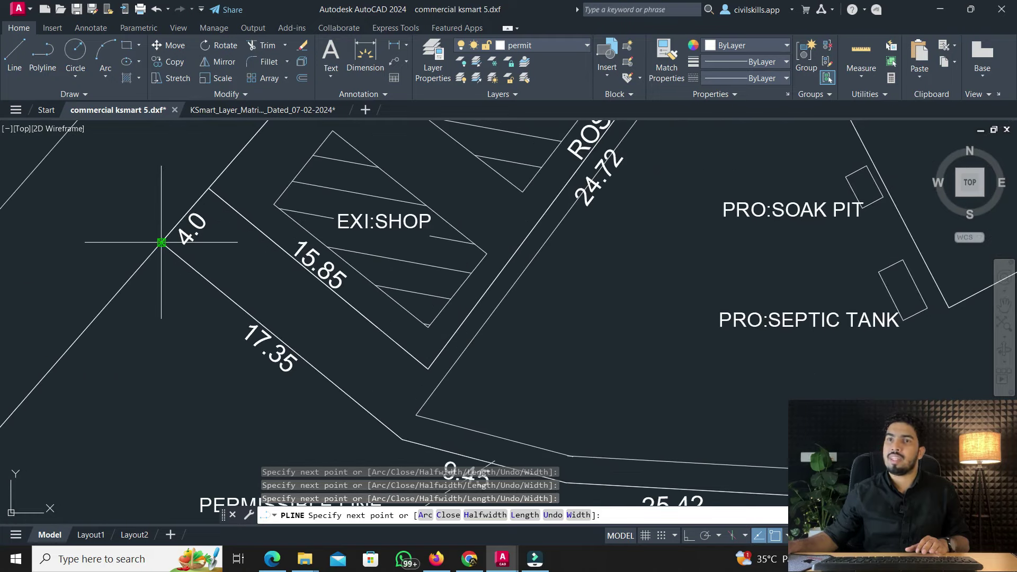
pyautogui.click(208, 188)
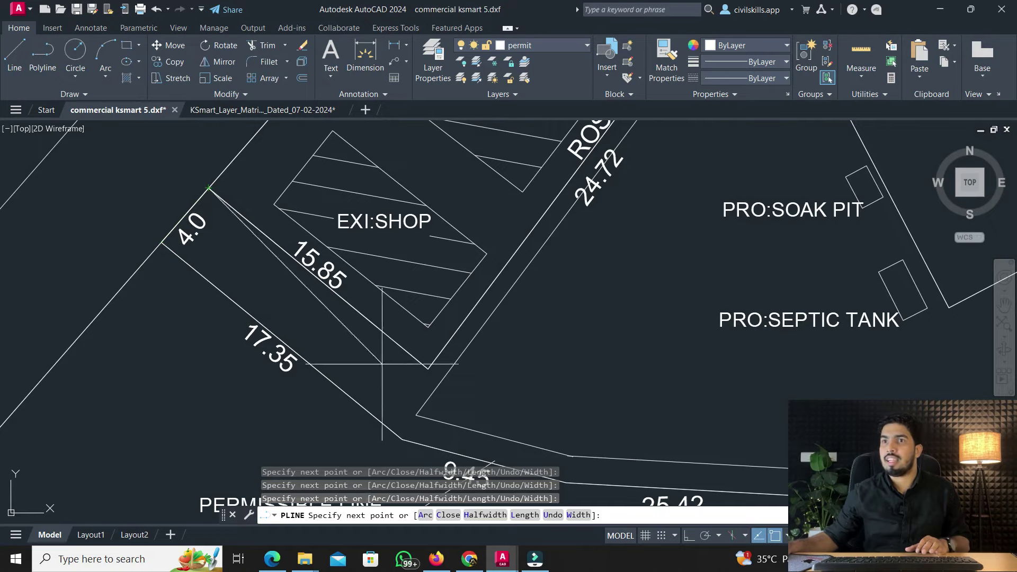
# Trace the 15.85 and 24.72 sides around the existing shops and close the plot boundary polyline along the 14.00 side
pyautogui.click(427, 367)
pyautogui.moveTo(476, 318); pyautogui.dragTo(201, 555, button='middle')
pyautogui.scroll(-2, 406, 270)
pyautogui.moveTo(406, 271); pyautogui.dragTo(394, 411, button='middle')
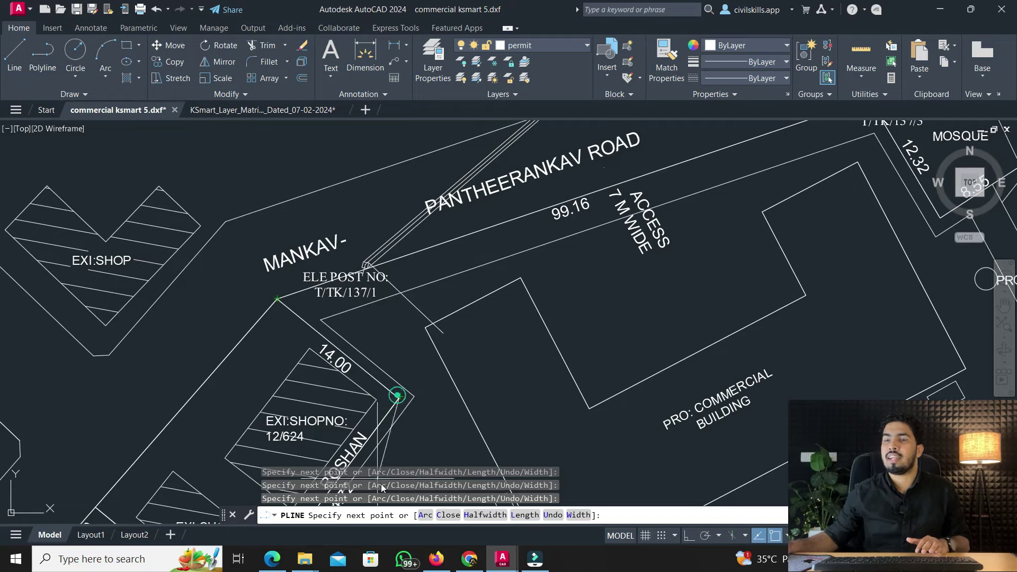
pyautogui.click(447, 515)
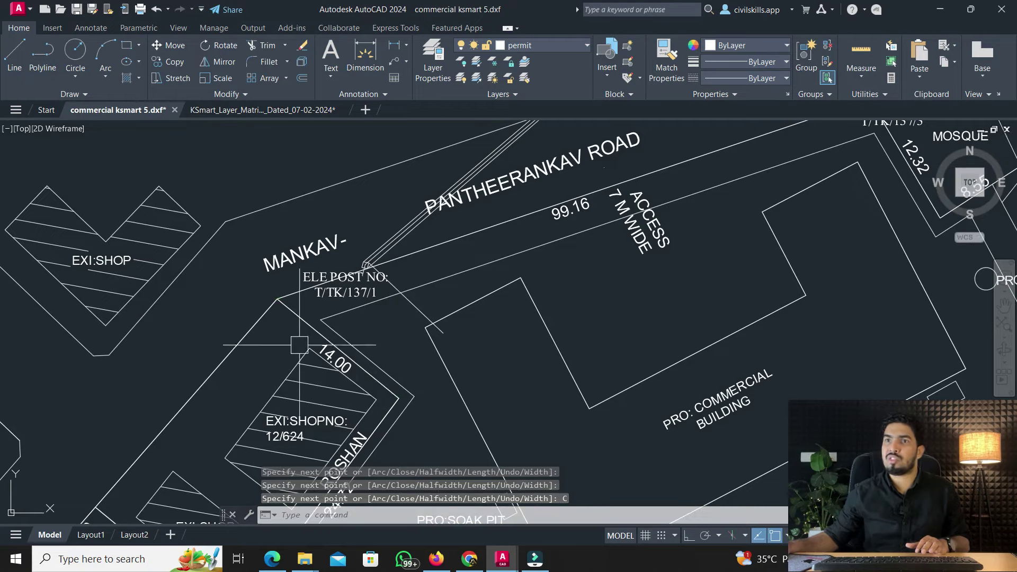
# Select the closed plot boundary polyline, check its outline around the whole site, and clear the selection
pyautogui.scroll(-3, 237, 260)
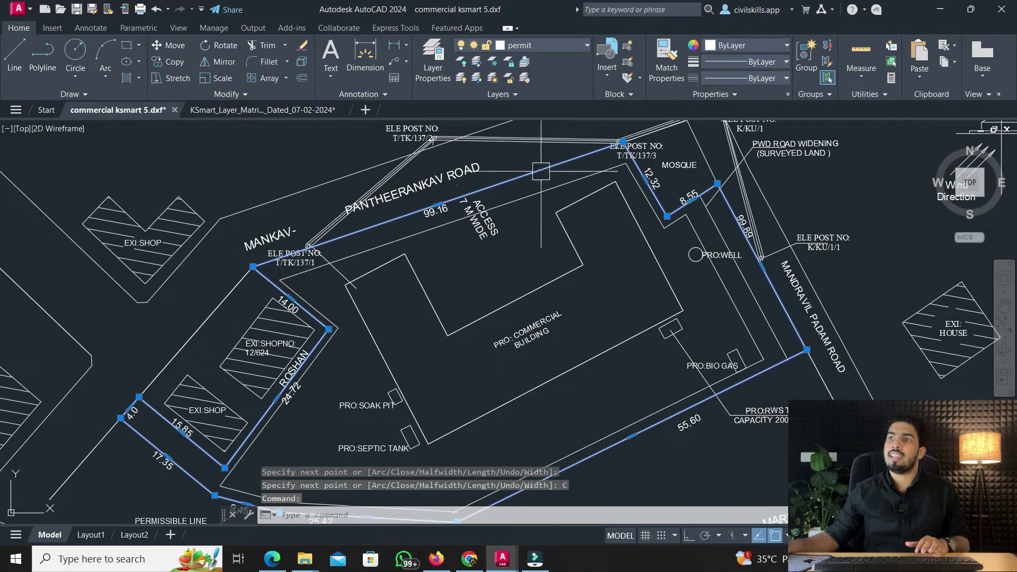
pyautogui.scroll(-2, 693, 288)
pyautogui.moveTo(695, 309); pyautogui.dragTo(583, 306, button='middle')
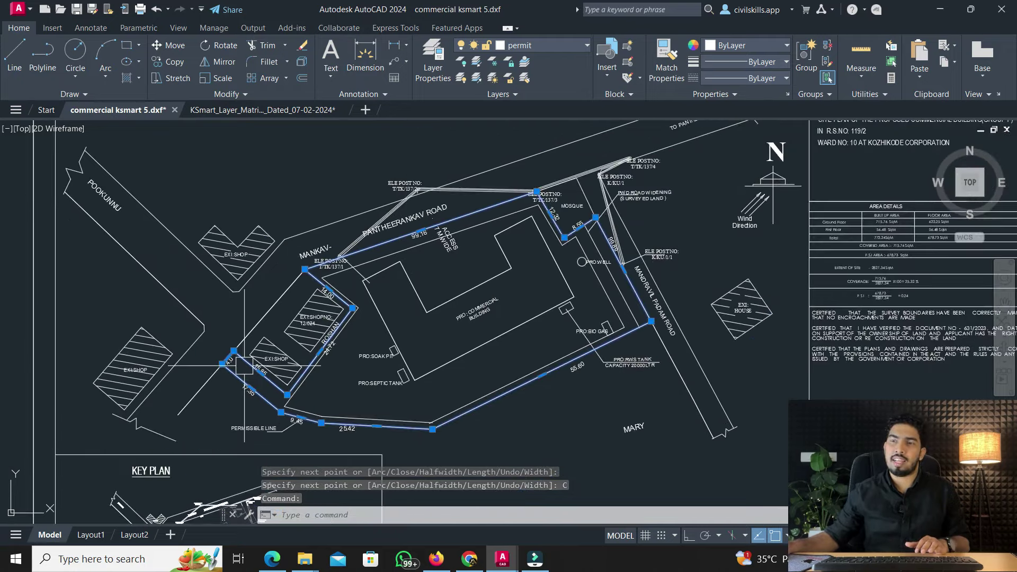
pyautogui.scroll(2, 479, 252)
pyautogui.press('Escape')
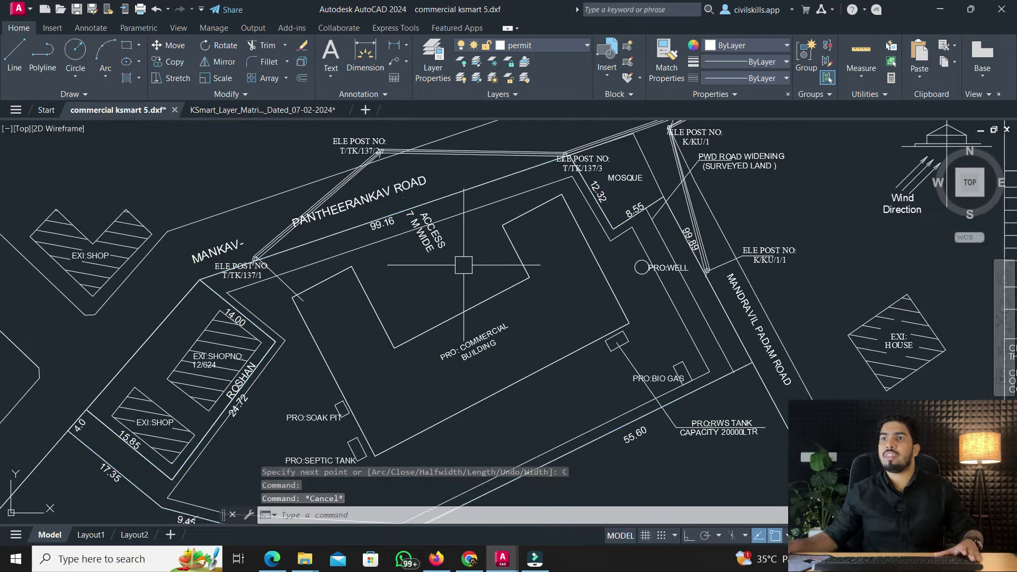
# Draw a closed polyline over the outer corners of the proposed commercial building and select it to check its outline
pyautogui.write('pl')
pyautogui.press('Return')
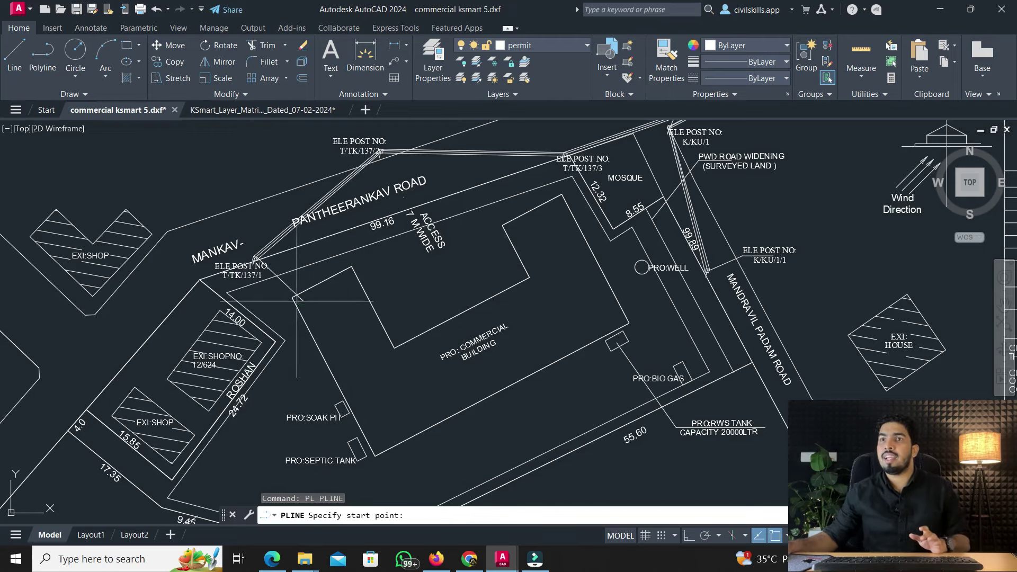
pyautogui.click(293, 298)
pyautogui.click(351, 267)
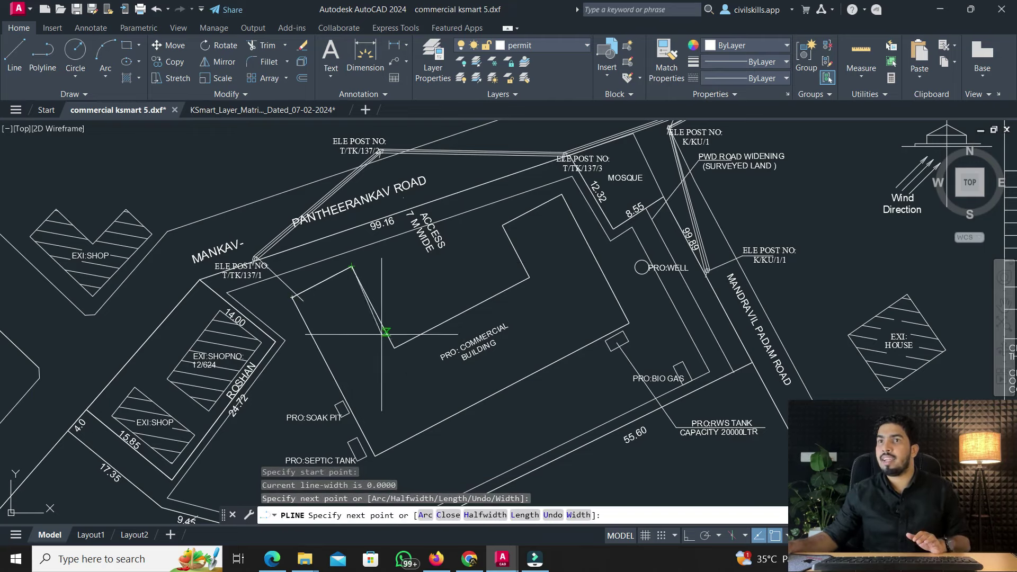
pyautogui.click(394, 348)
pyautogui.click(530, 277)
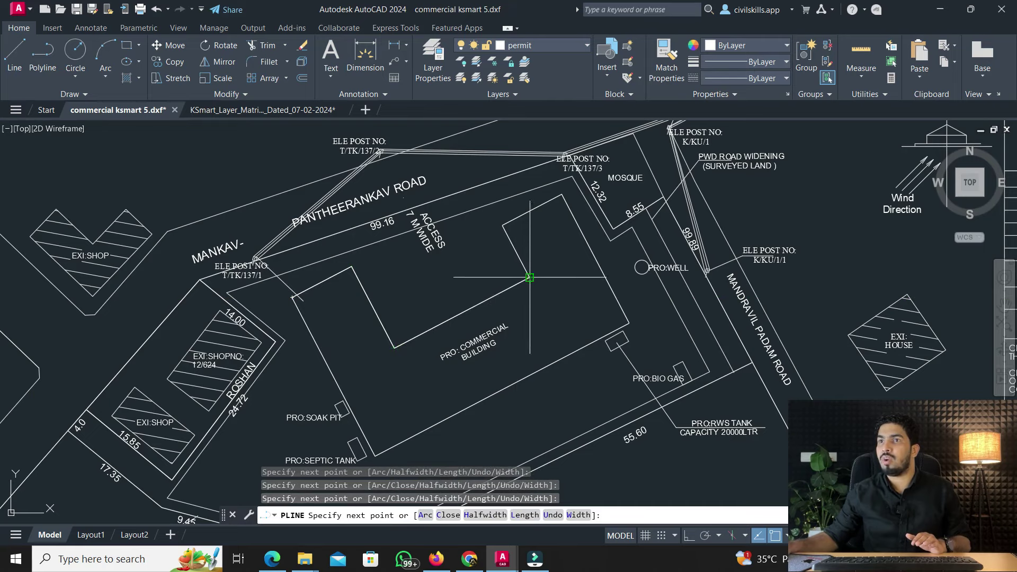
pyautogui.click(504, 226)
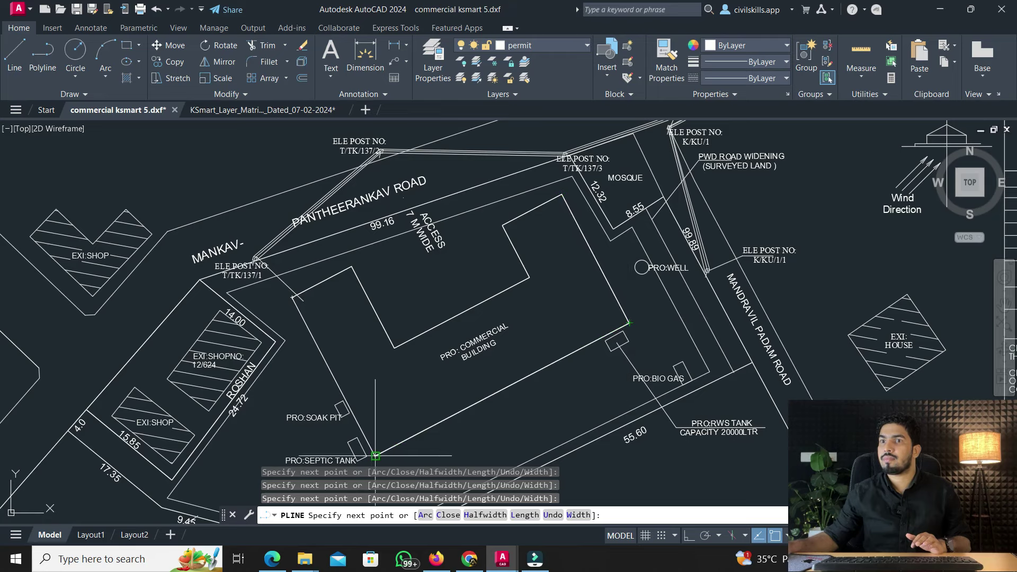
pyautogui.click(449, 515)
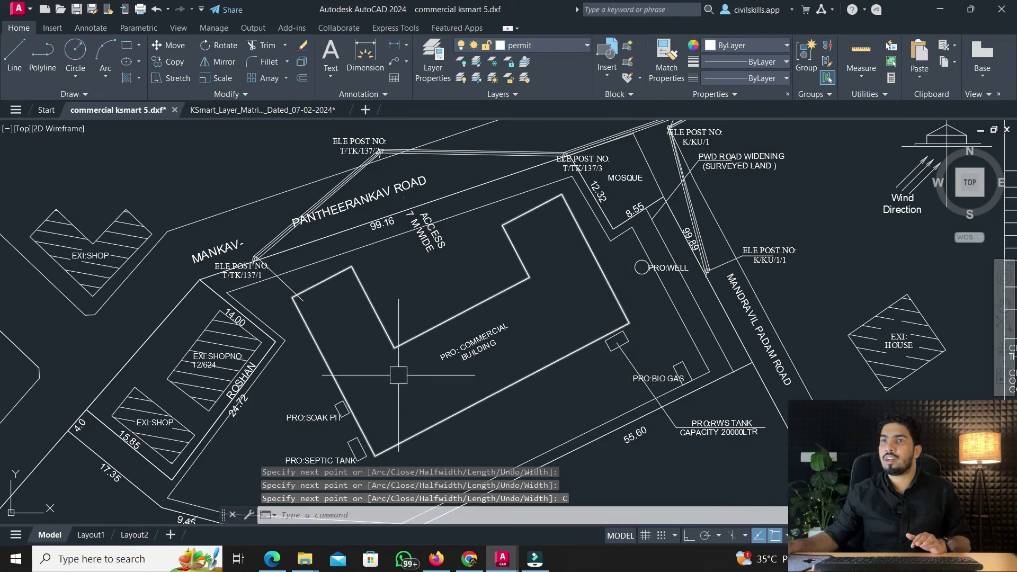
pyautogui.click(364, 286)
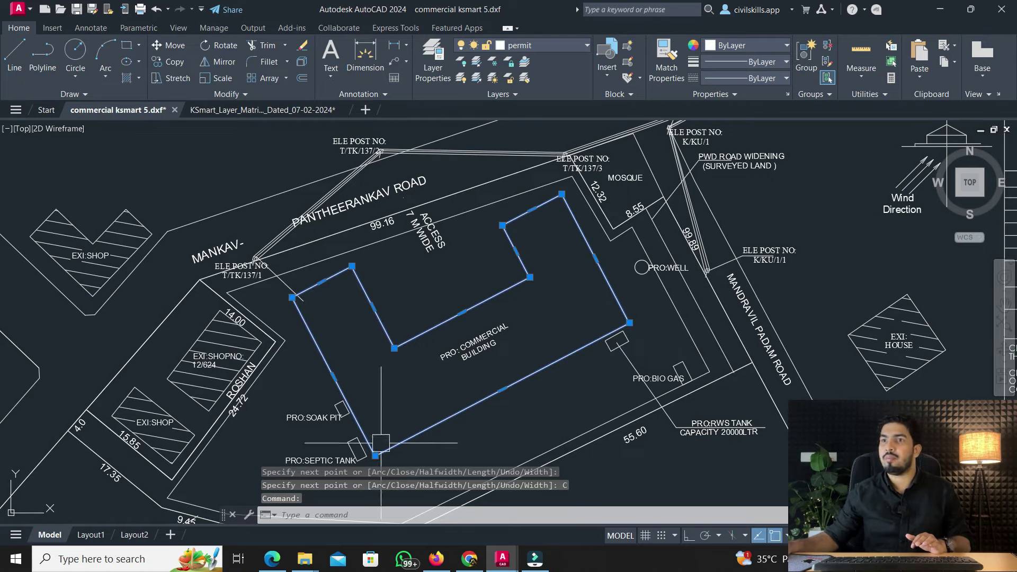
# Match properties from the PLOT_BOUNDARY template in the layer matrix drawing to the plot boundary polyline in commercial ksmart 5.dxf
pyautogui.click(253, 109)
pyautogui.press('Escape')
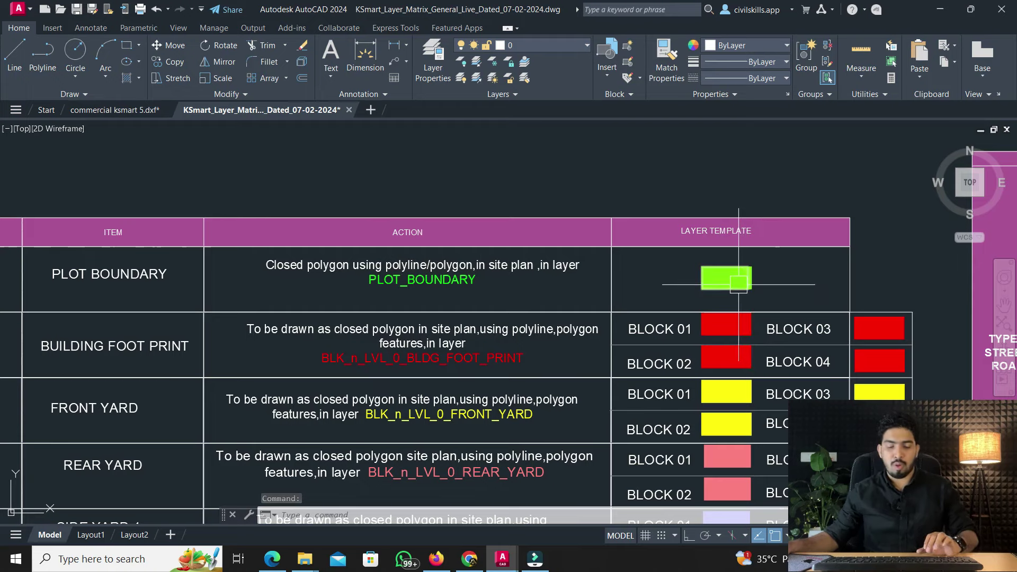
pyautogui.write('m')
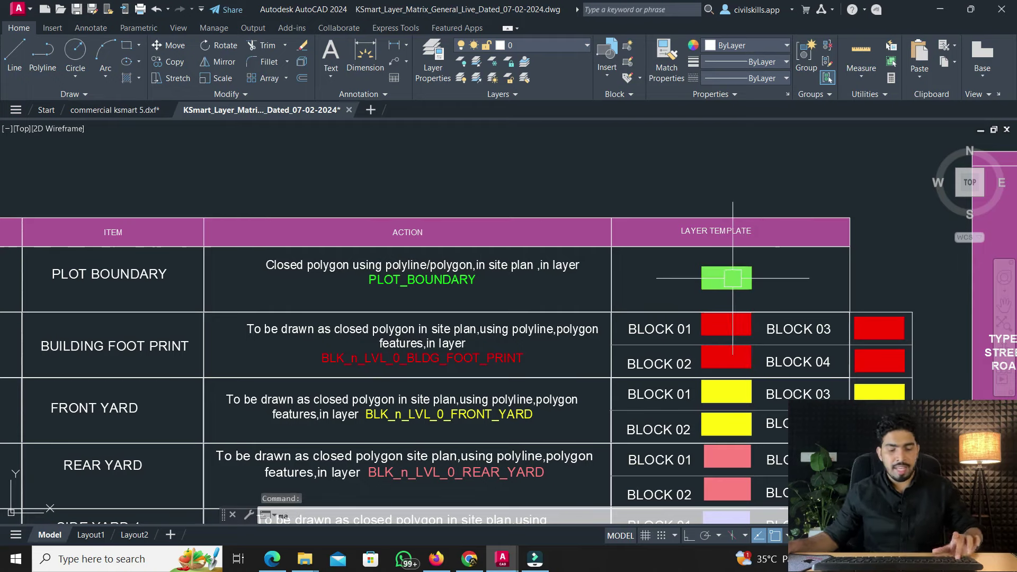
pyautogui.write('a')
pyautogui.press('Return')
pyautogui.click(722, 280)
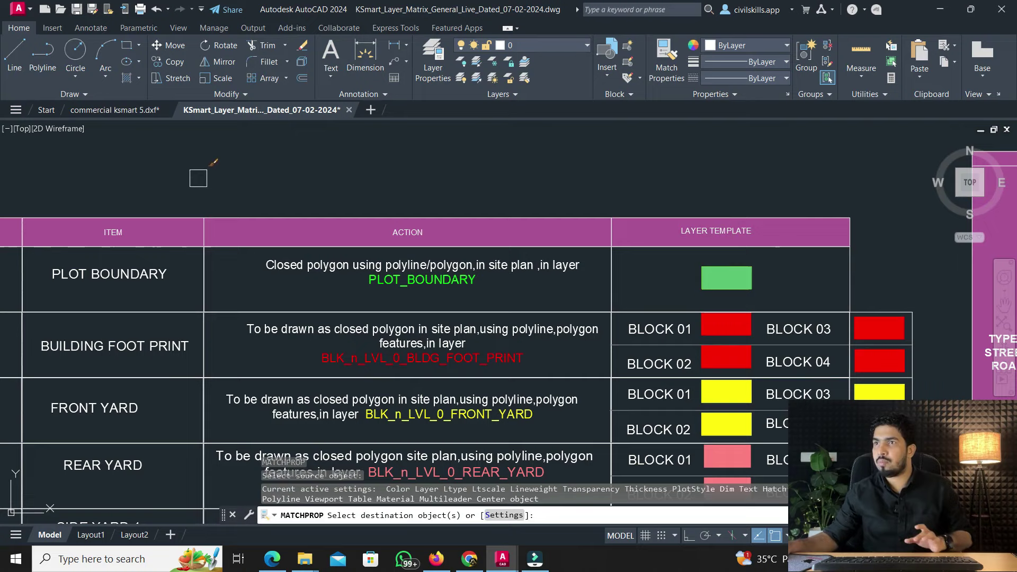
pyautogui.click(123, 112)
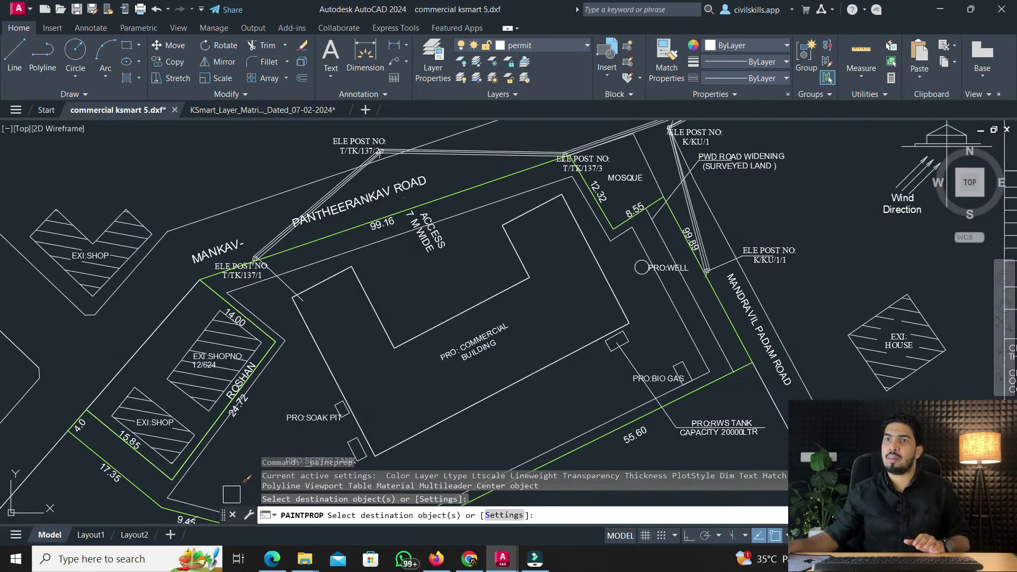
# Match properties from the BLOCK 01 building foot print template in the layer matrix to the proposed commercial building polyline
pyautogui.click(241, 112)
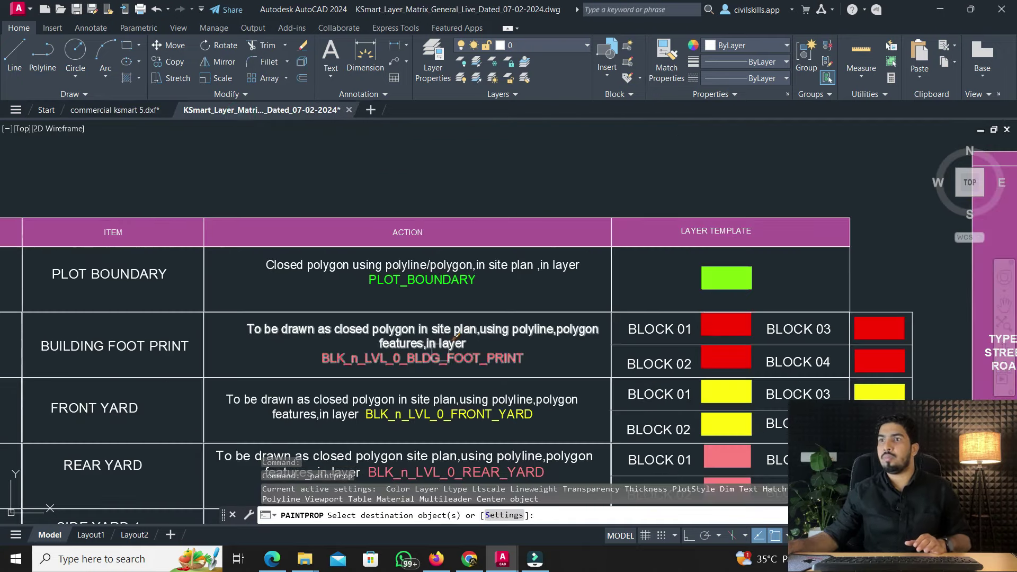
pyautogui.press('Escape')
pyautogui.write('m')
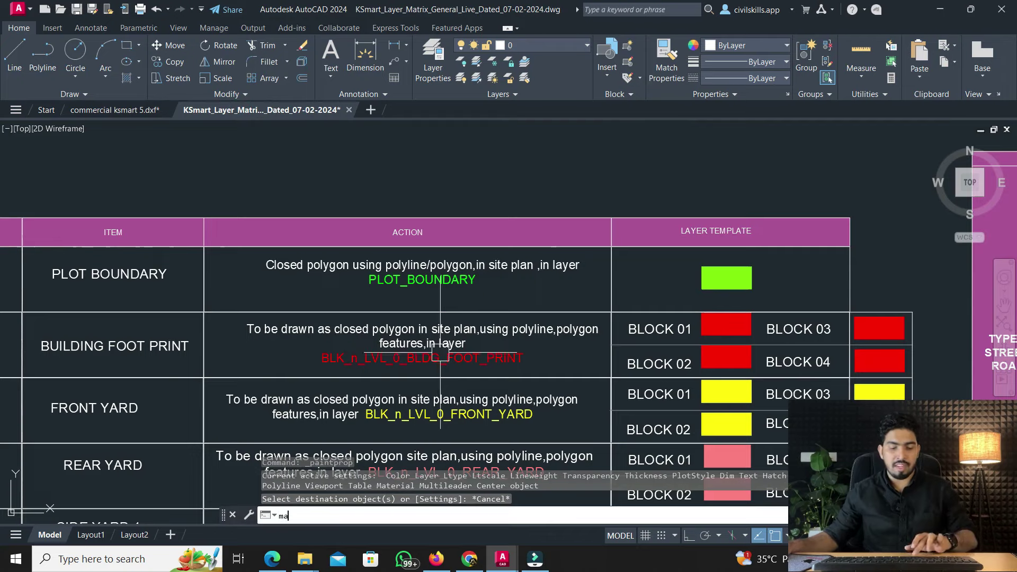
pyautogui.write('a')
pyautogui.press('Return')
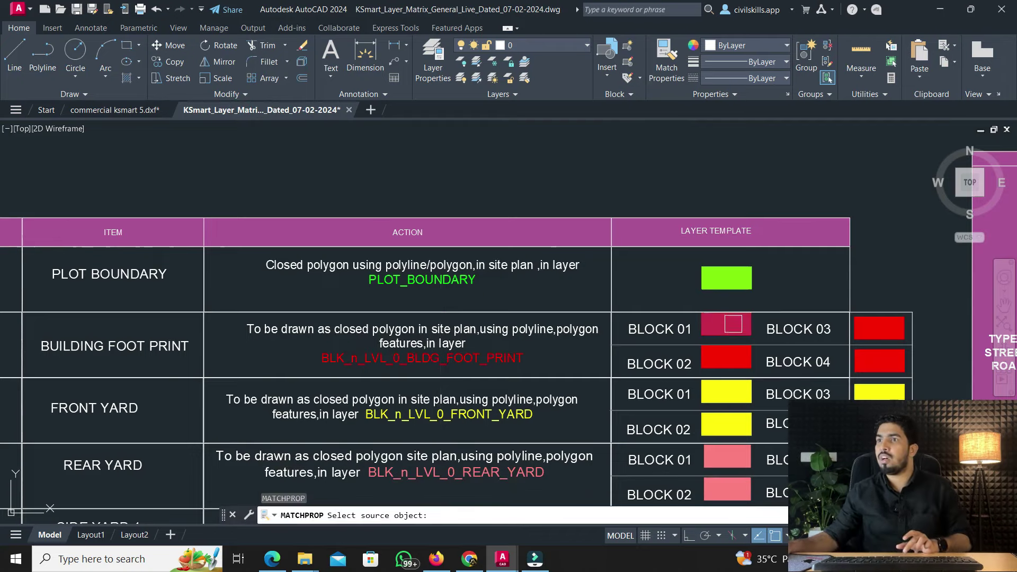
pyautogui.click(727, 325)
pyautogui.click(129, 109)
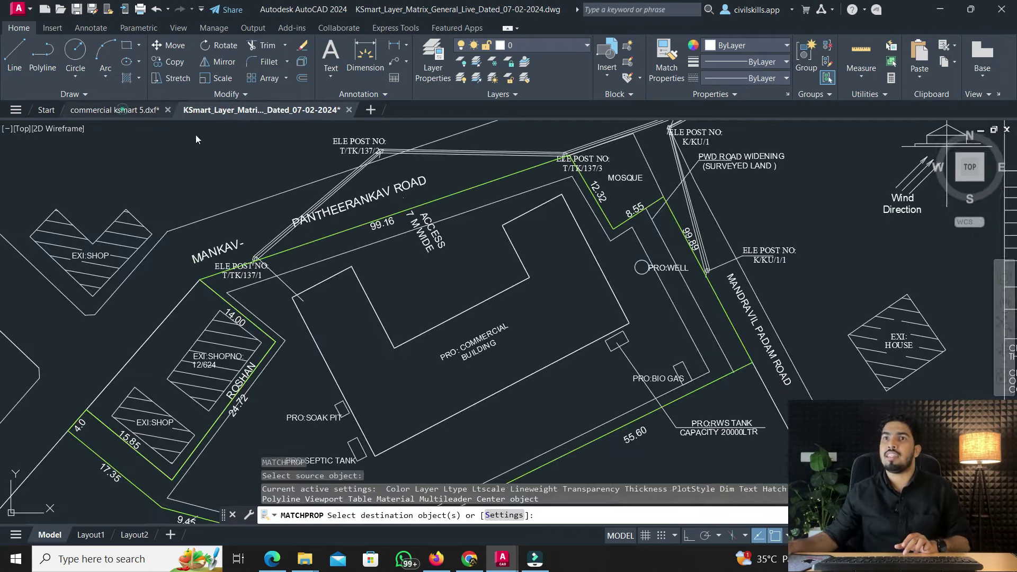
pyautogui.click(495, 295)
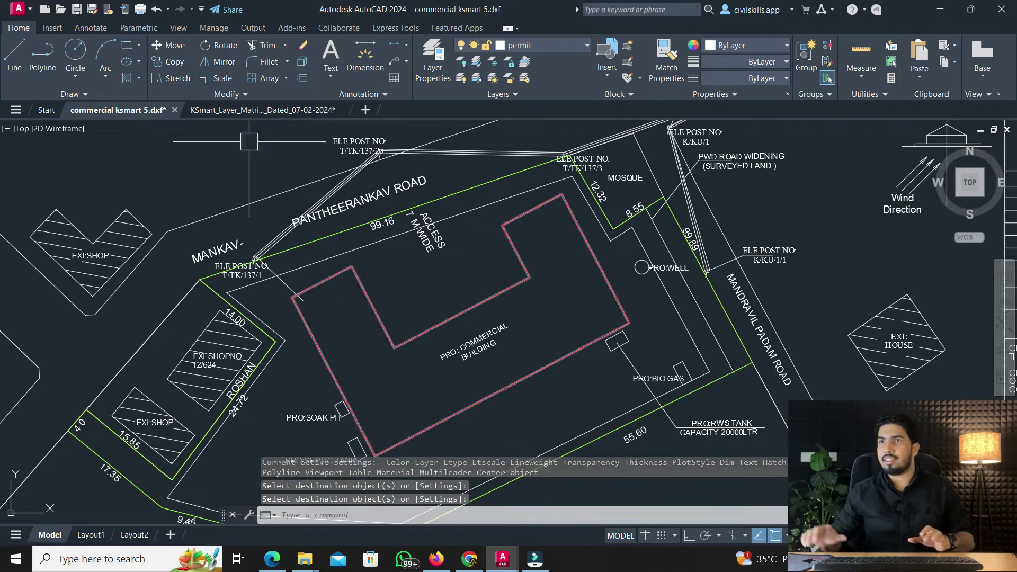
# Switch to the layer matrix drawing and examine the front, rear and side yard rows
pyautogui.click(228, 111)
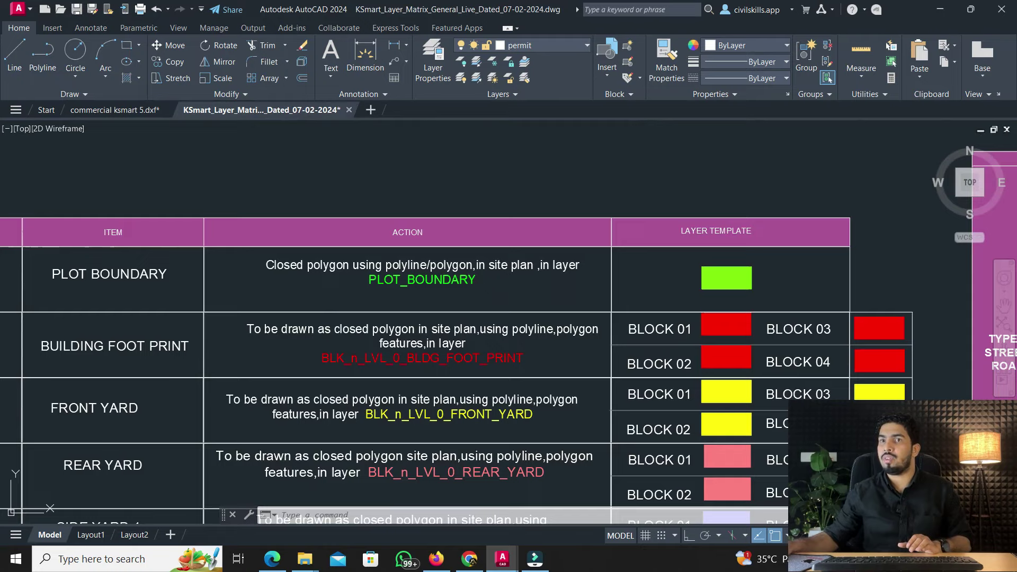
pyautogui.moveTo(147, 410); pyautogui.dragTo(202, 291, button='middle')
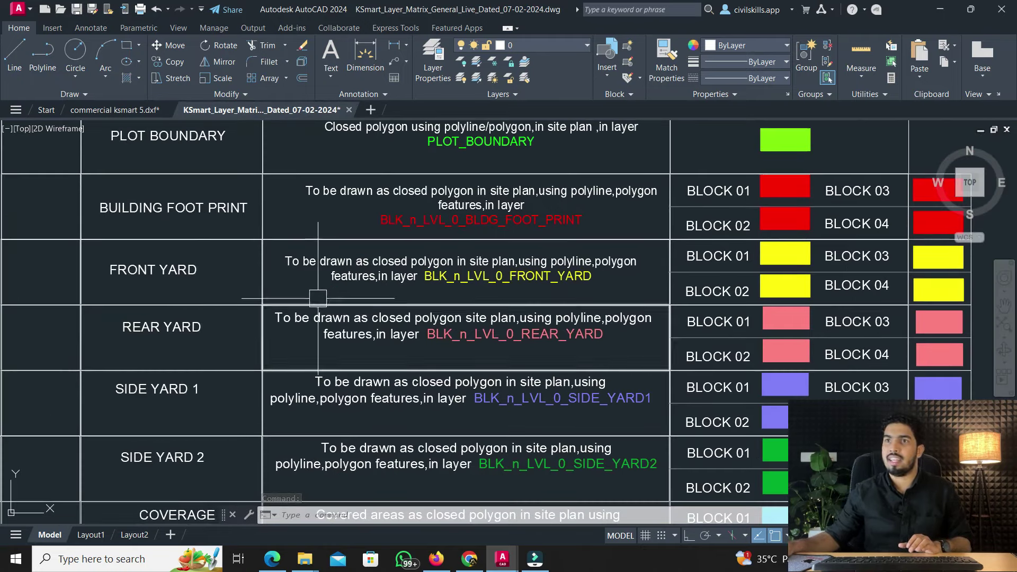
pyautogui.click(555, 261)
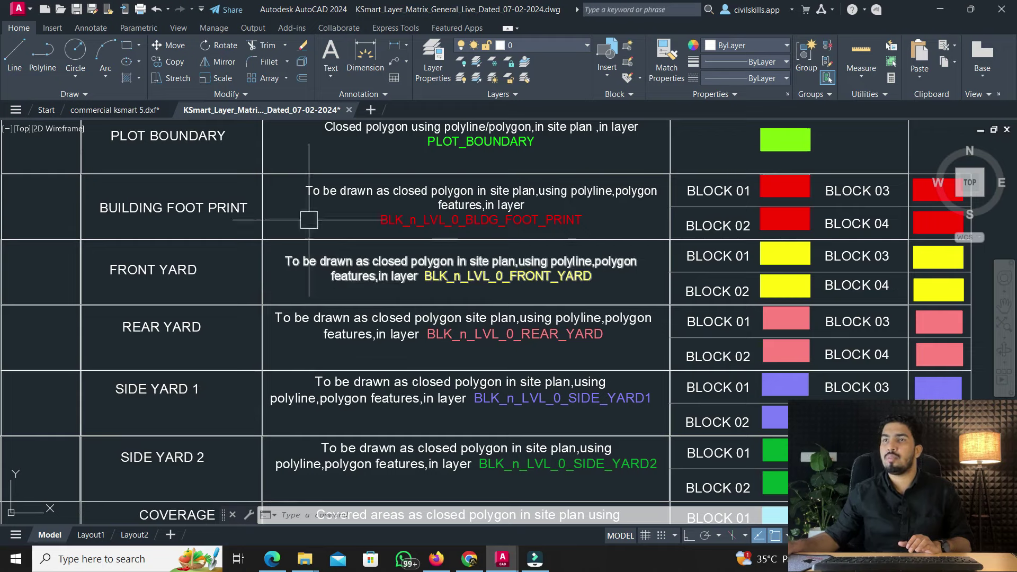
# In commercial ksmart 5.dxf, start the front yard polyline at the building's front corner, following the 99.16 plot boundary side to the opposite front corner
pyautogui.click(113, 108)
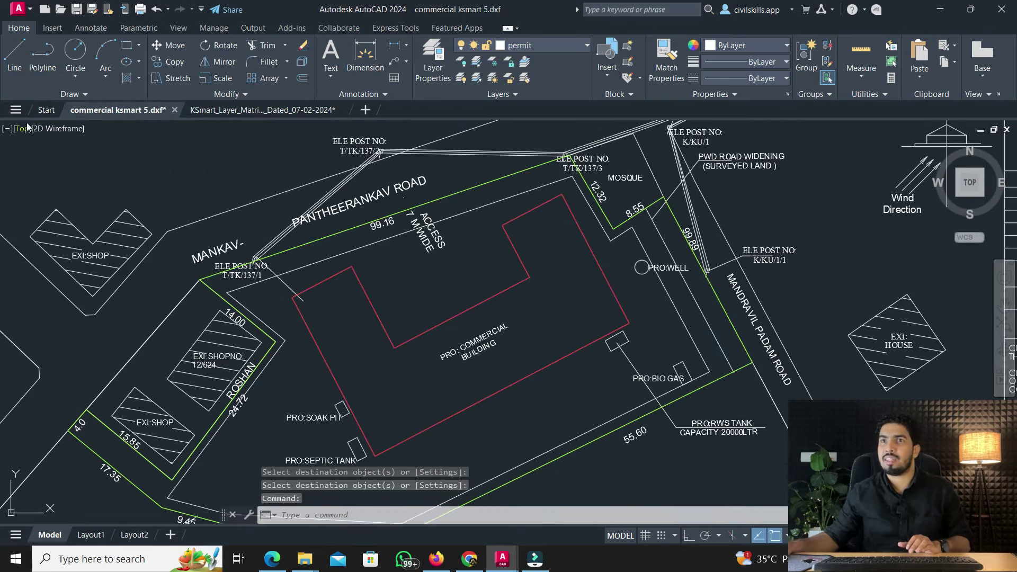
pyautogui.click(43, 53)
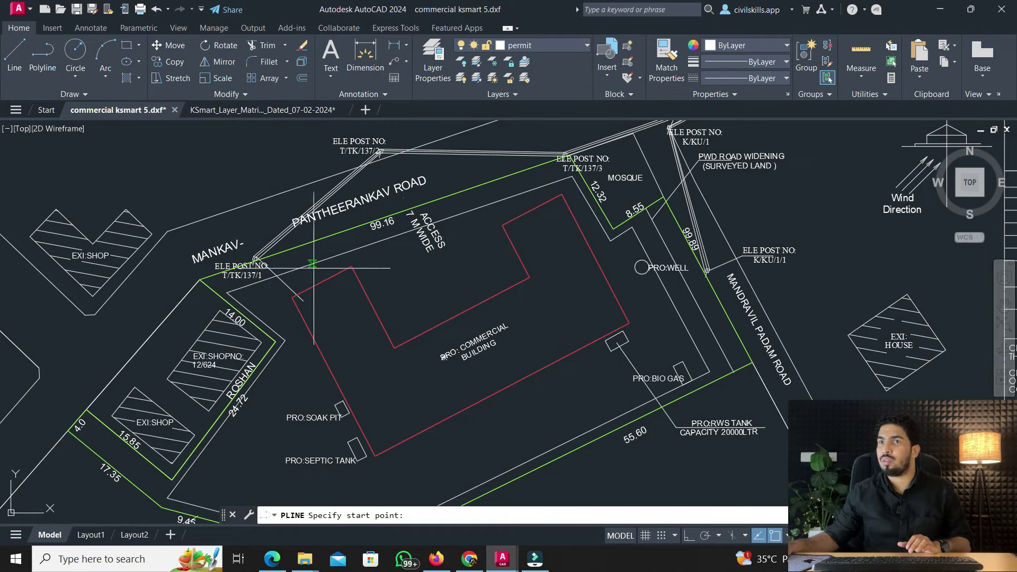
pyautogui.scroll(4, 295, 266)
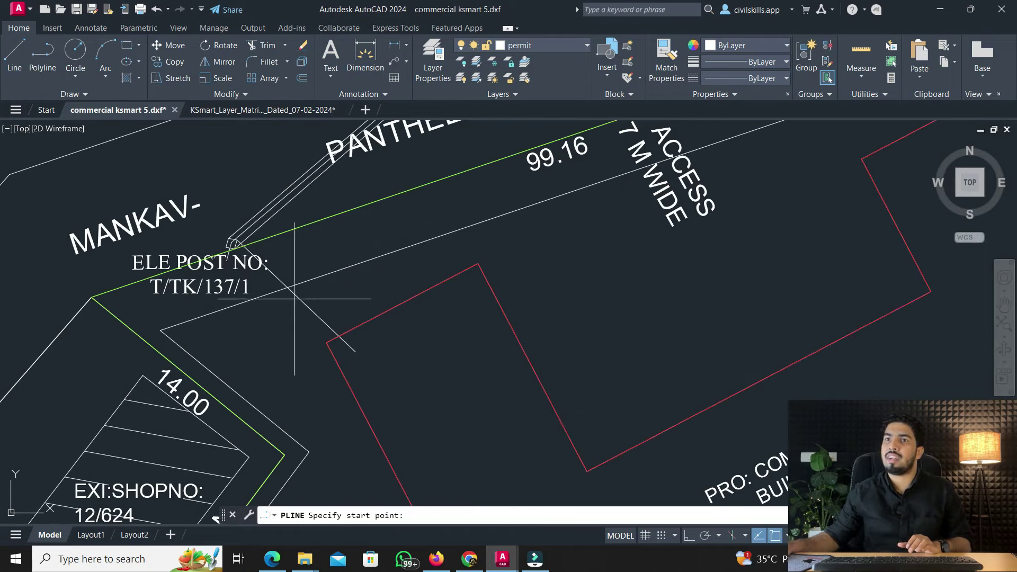
pyautogui.click(327, 342)
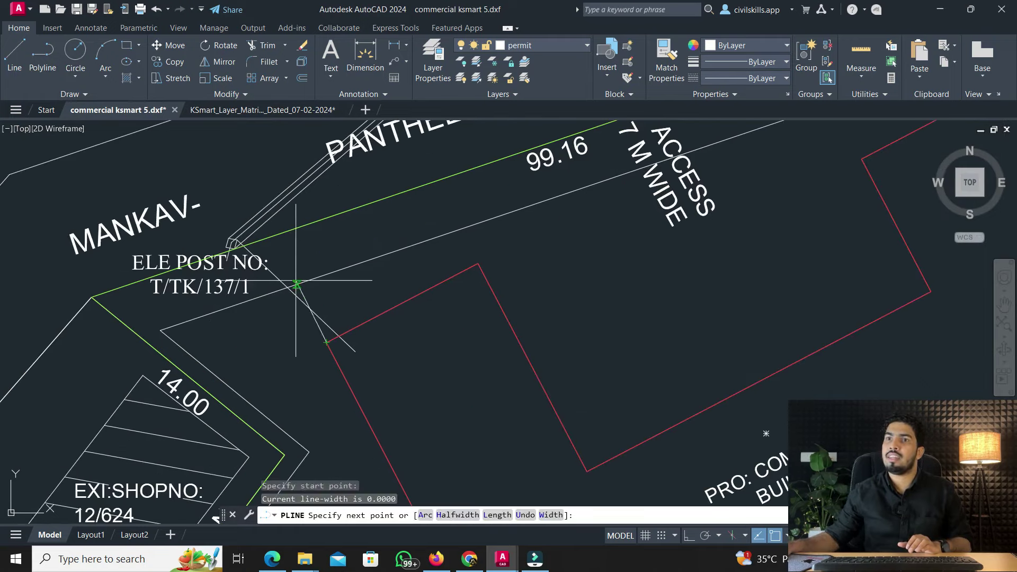
pyautogui.click(270, 238)
pyautogui.scroll(-6, 270, 238)
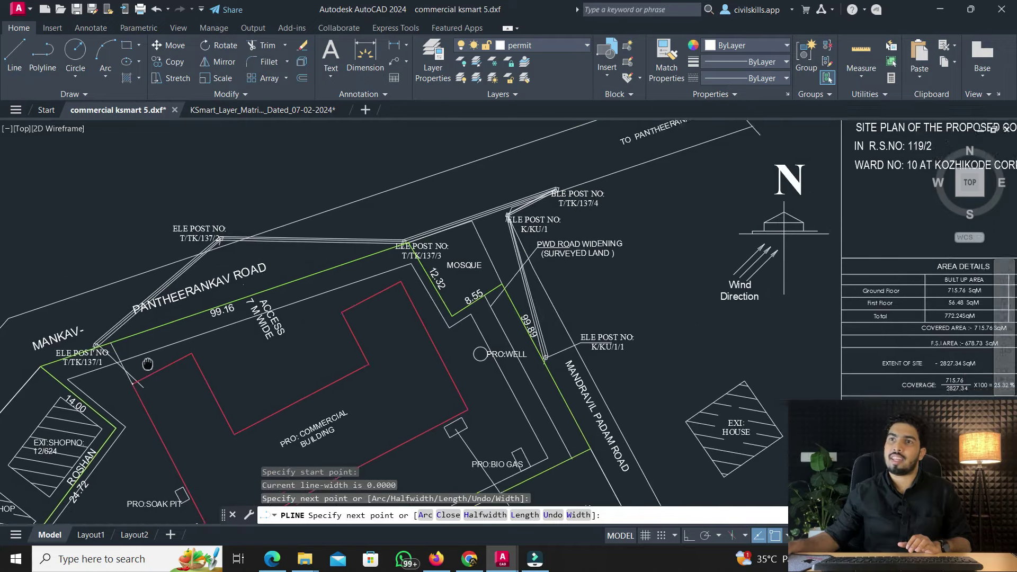
pyautogui.scroll(6, 282, 284)
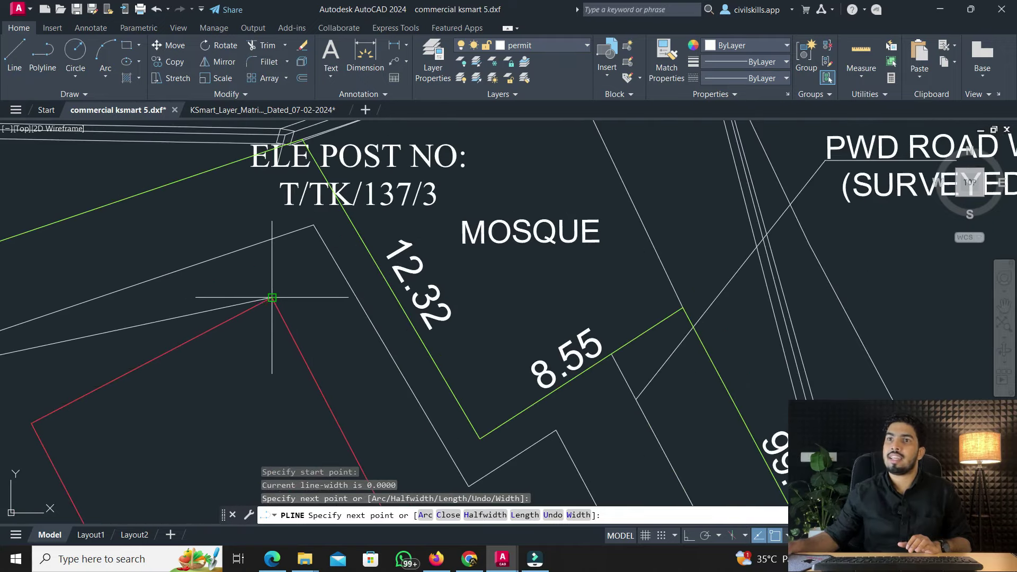
pyautogui.click(206, 171)
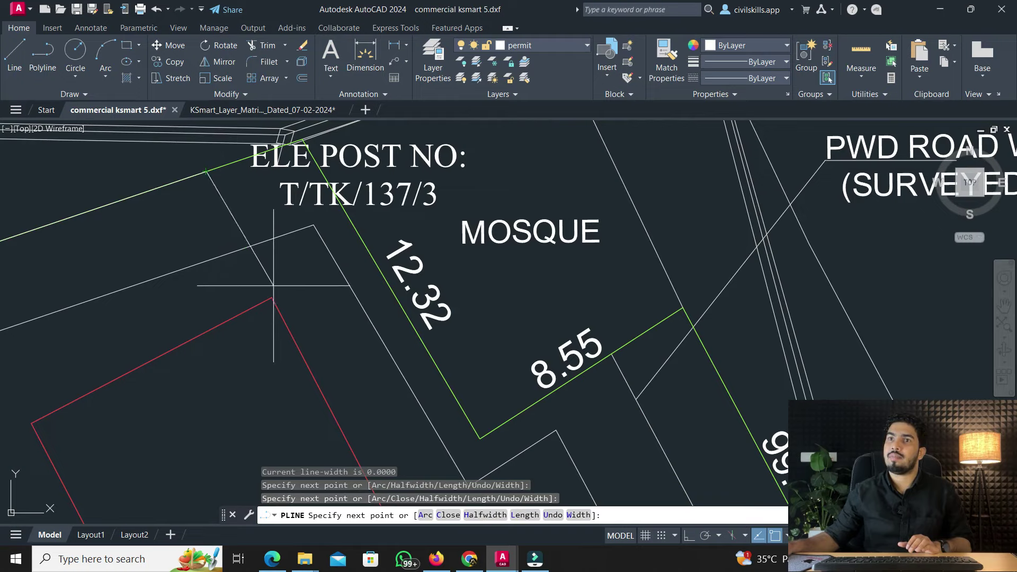
pyautogui.click(272, 297)
# Trace the front yard polyline back along the recessed front edges of the commercial building, close it, and select it to check its outline
pyautogui.scroll(-5, 275, 296)
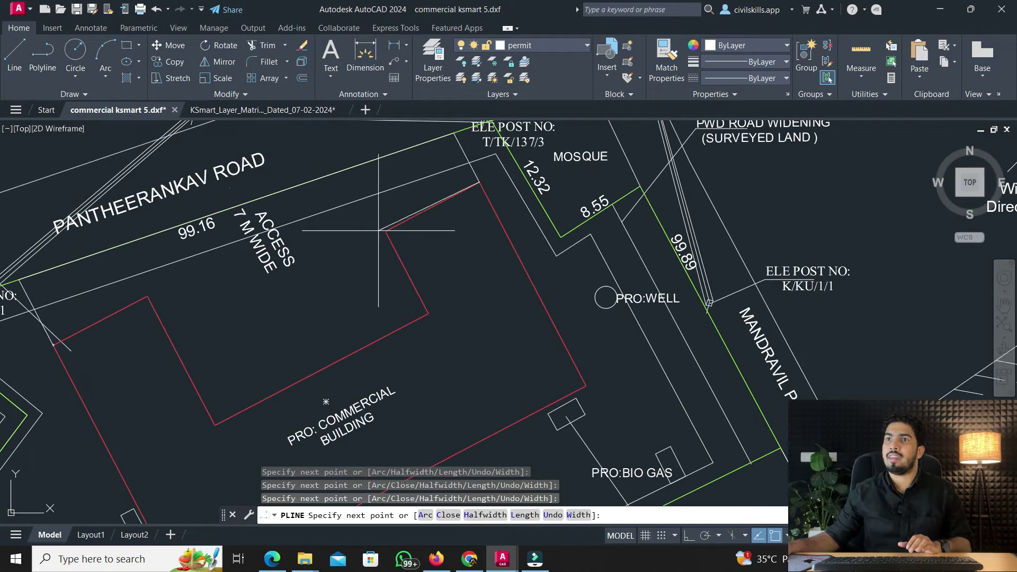
pyautogui.click(428, 314)
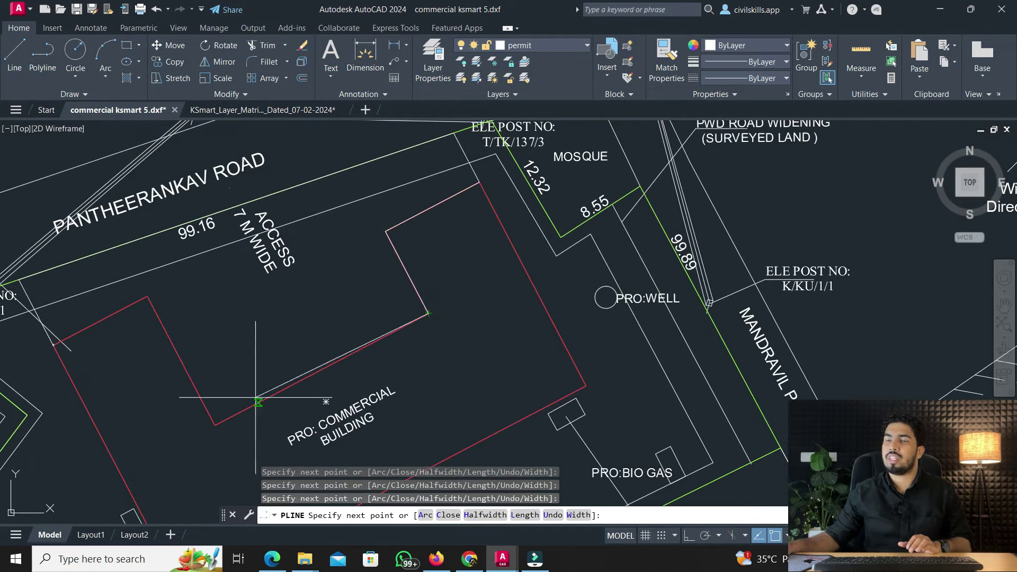
pyautogui.click(146, 298)
pyautogui.scroll(3, 147, 298)
pyautogui.scroll(-2, 164, 291)
pyautogui.scroll(2, 250, 291)
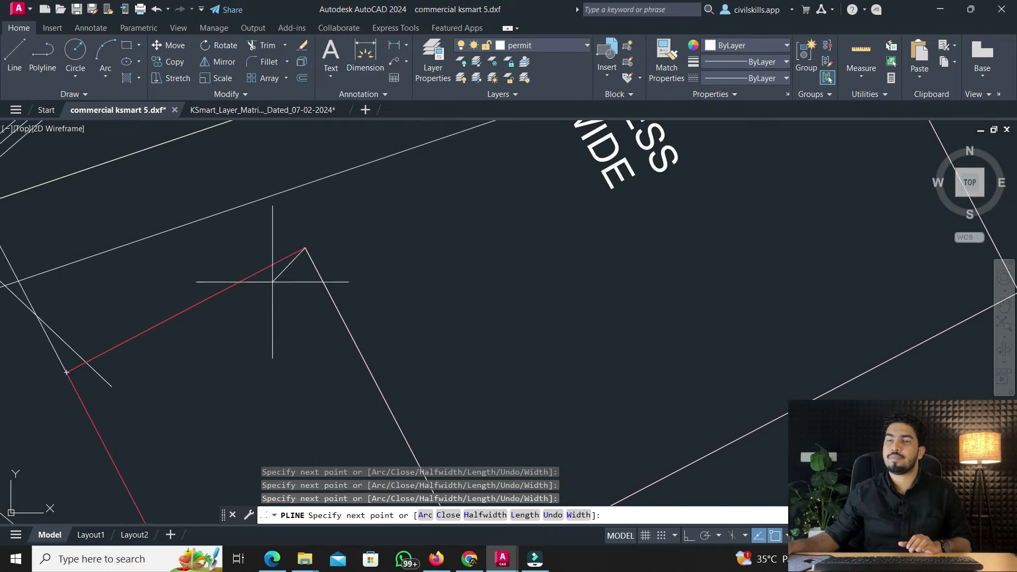
pyautogui.click(448, 515)
pyautogui.scroll(-4, 150, 313)
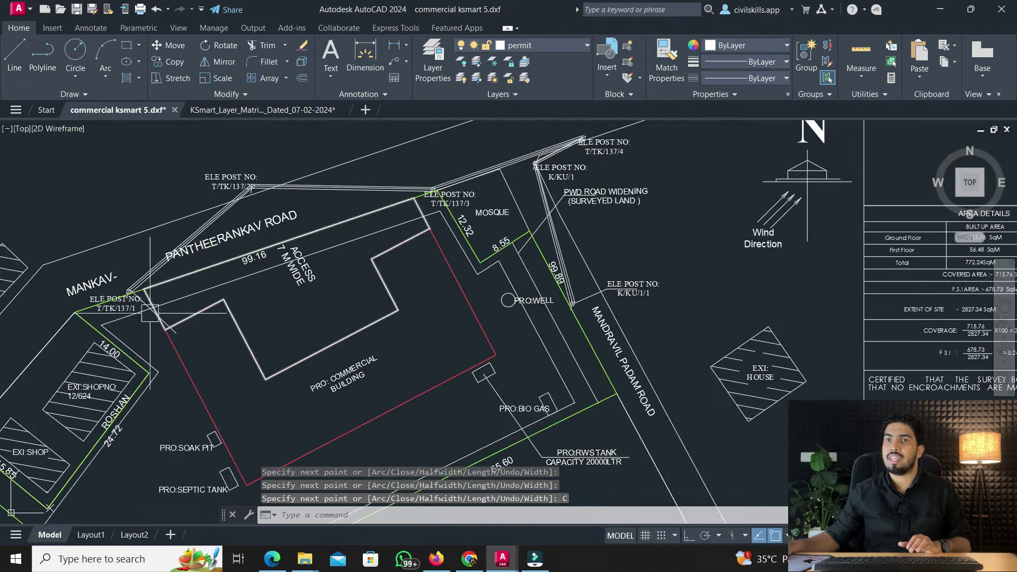
pyautogui.scroll(2, 150, 313)
pyautogui.click(243, 301)
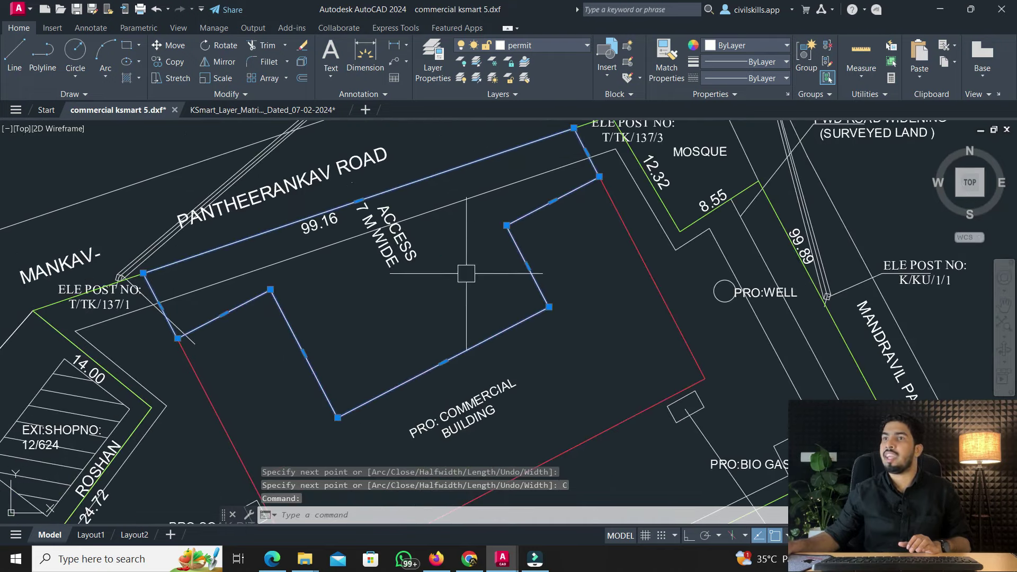
pyautogui.scroll(-3, 466, 273)
pyautogui.press('Escape')
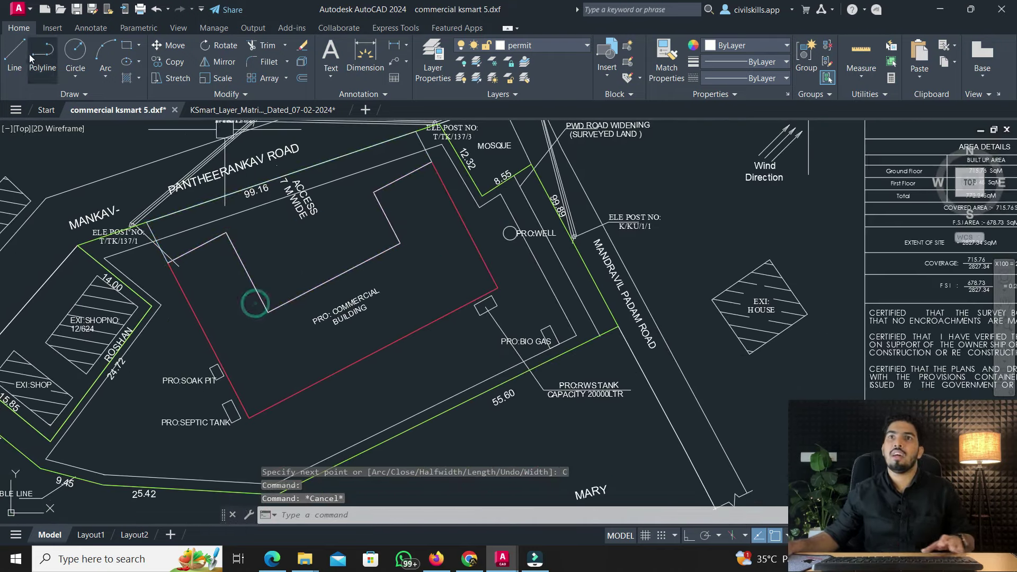
# Draw a closed side yard polyline between the building's side facing the well and the plot boundary along the 12.32, 8.55 and 99.89 sides
pyautogui.click(30, 59)
pyautogui.scroll(4, 448, 154)
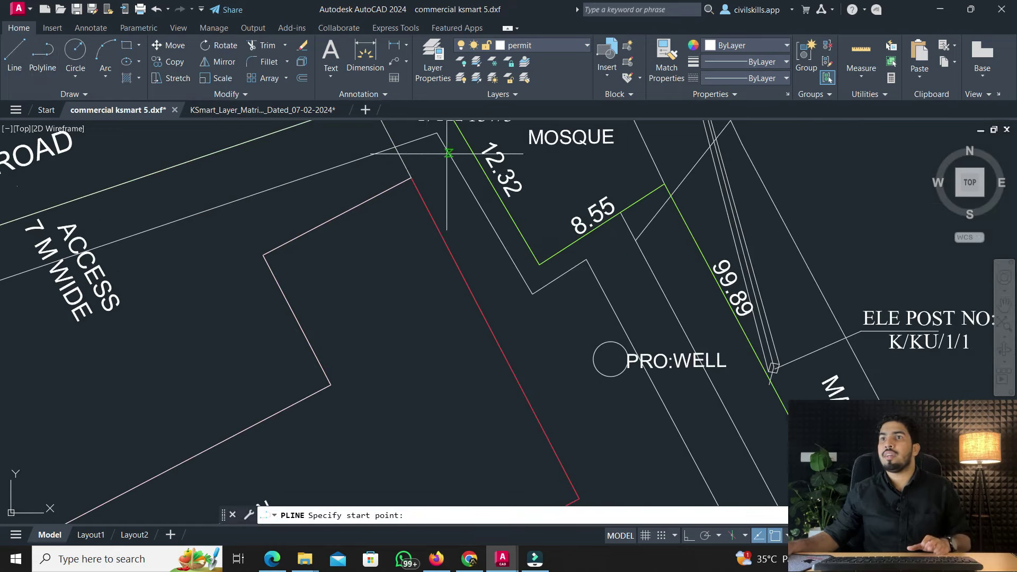
pyautogui.click(411, 179)
pyautogui.click(469, 146)
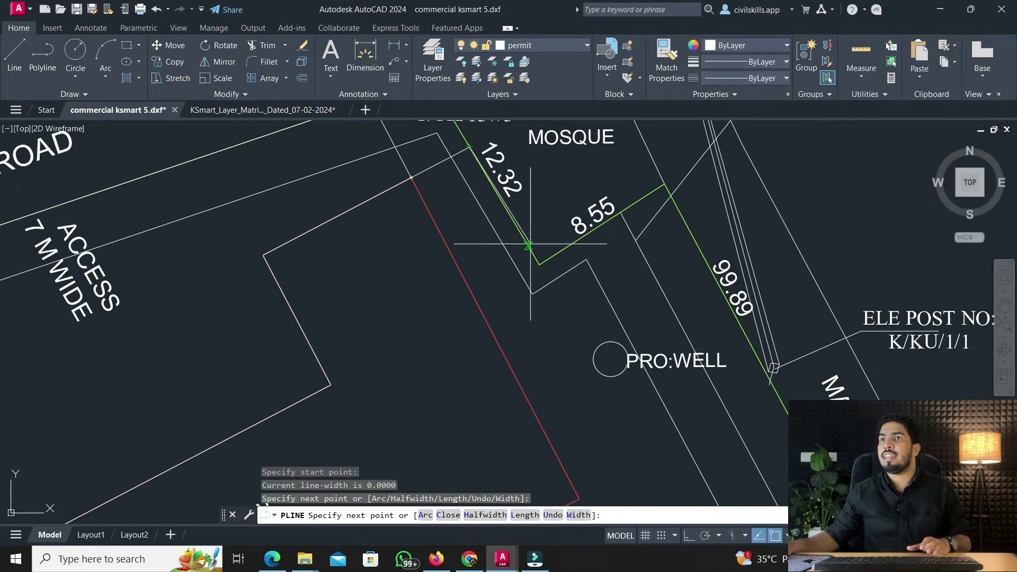
pyautogui.click(539, 265)
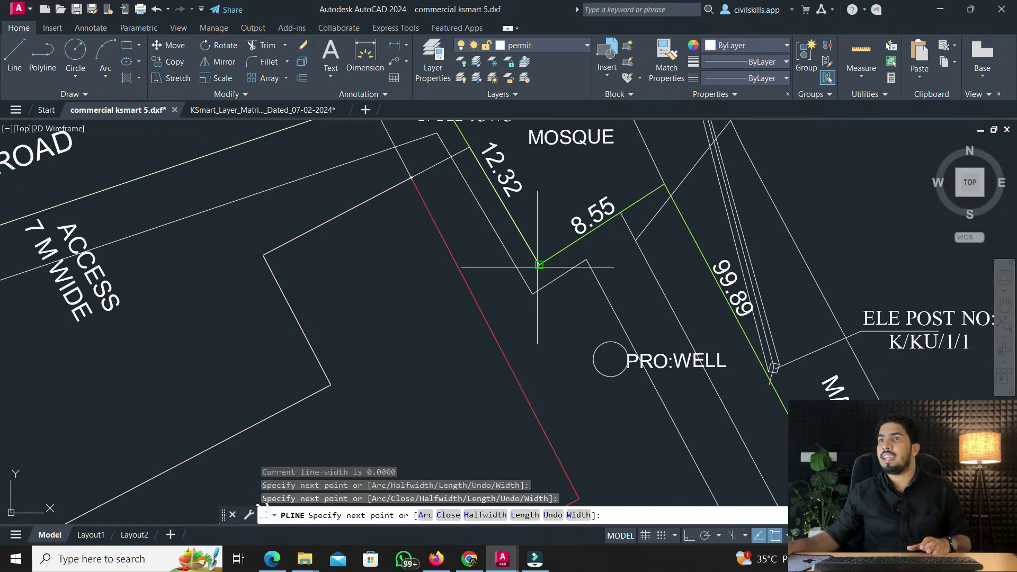
pyautogui.click(664, 184)
pyautogui.scroll(-4, 664, 183)
pyautogui.scroll(3, 403, 276)
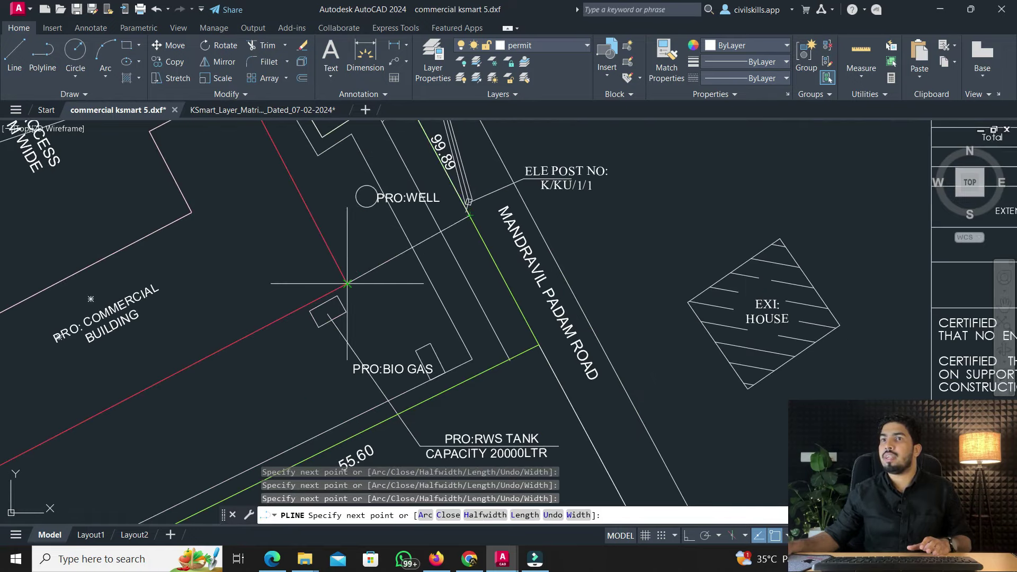
pyautogui.moveTo(342, 272); pyautogui.dragTo(382, 364, button='middle')
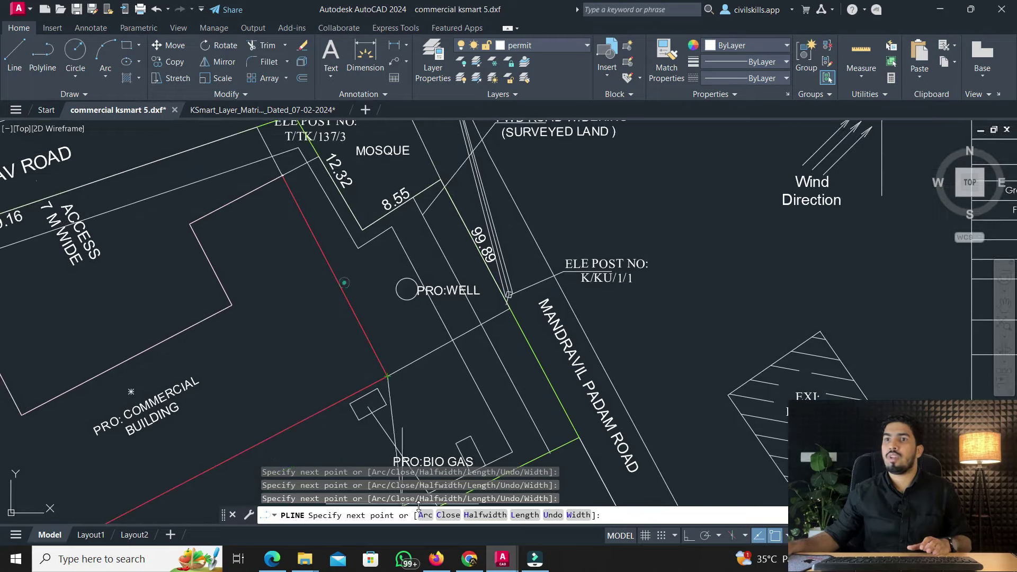
pyautogui.click(448, 516)
pyautogui.scroll(-4, 521, 253)
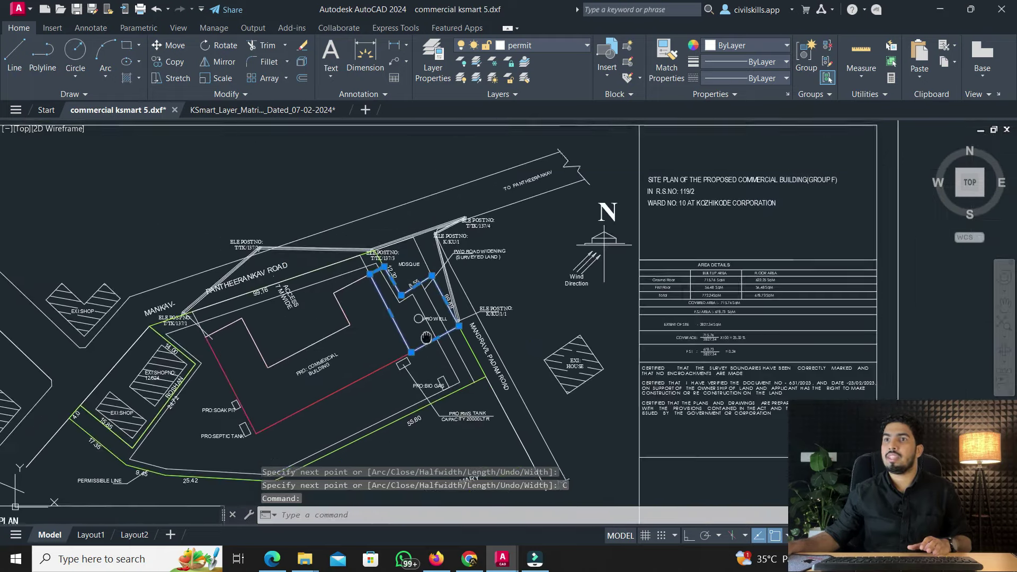
pyautogui.press('Escape')
# Draw a closed rear yard polyline between the building's rear edge and the 55.60 side of the plot boundary
pyautogui.press('Return')
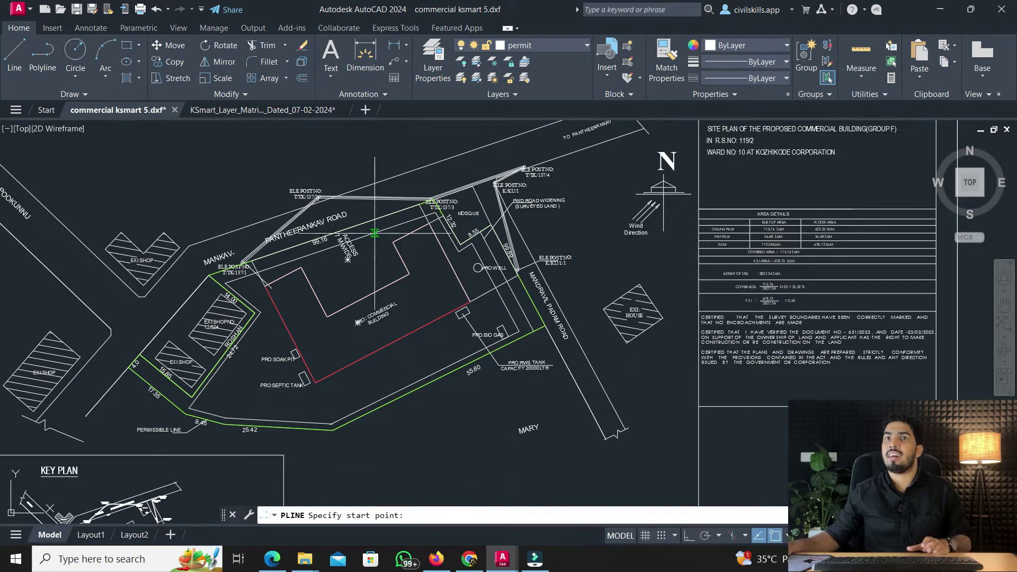
pyautogui.click(471, 312)
pyautogui.scroll(6, 488, 344)
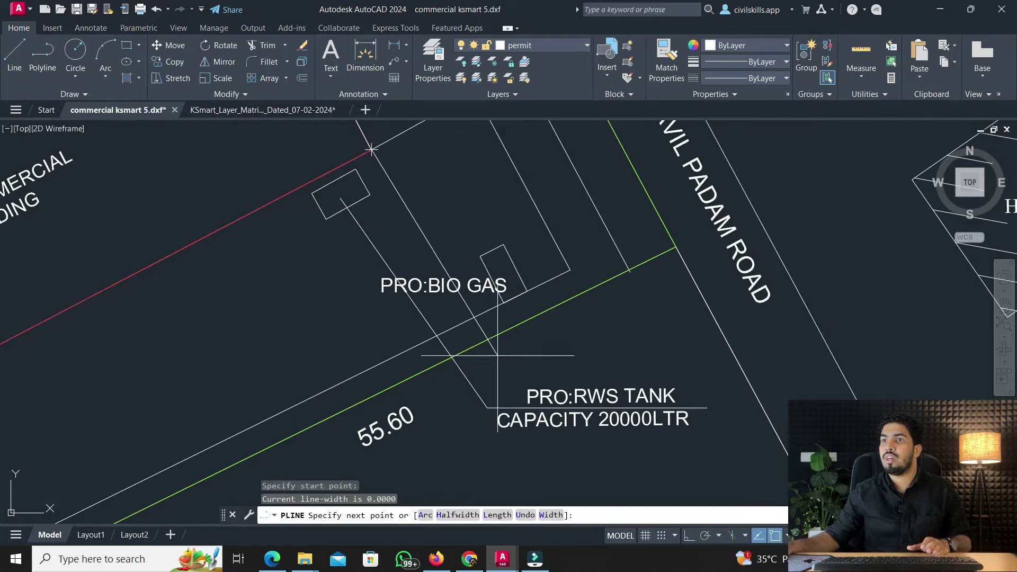
pyautogui.click(466, 344)
pyautogui.scroll(-4, 636, 273)
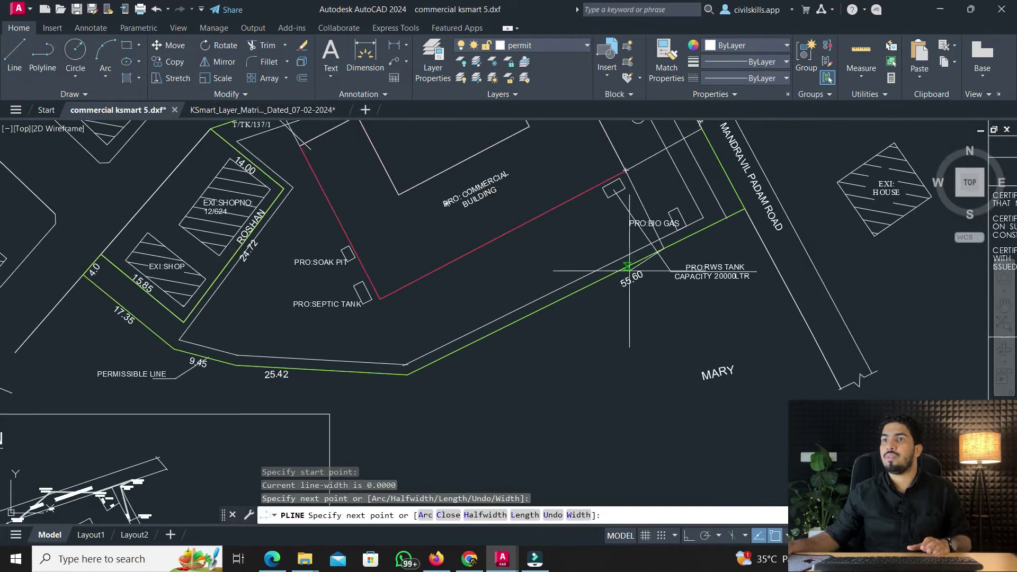
pyautogui.scroll(2, 357, 299)
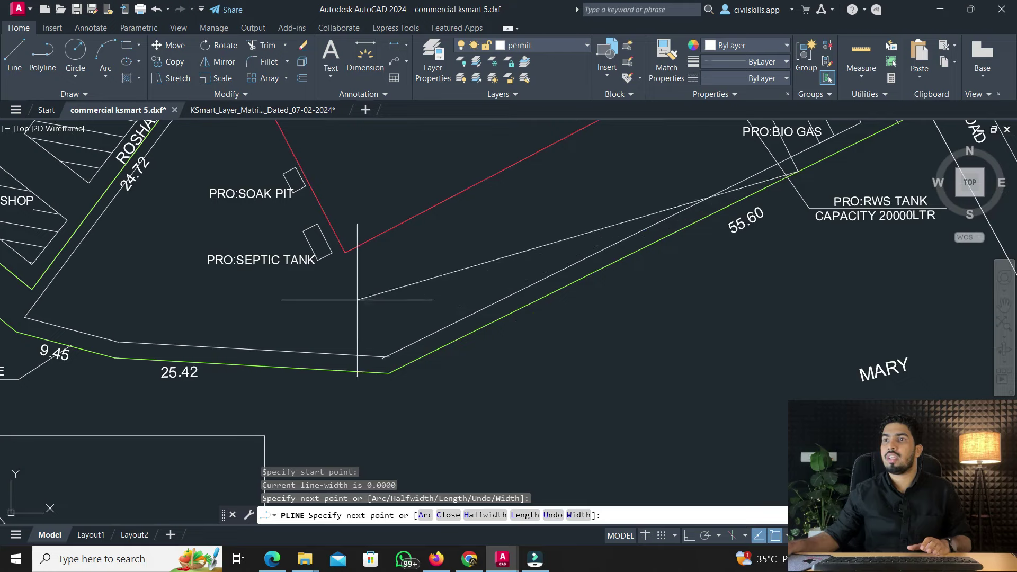
pyautogui.click(410, 362)
pyautogui.click(345, 253)
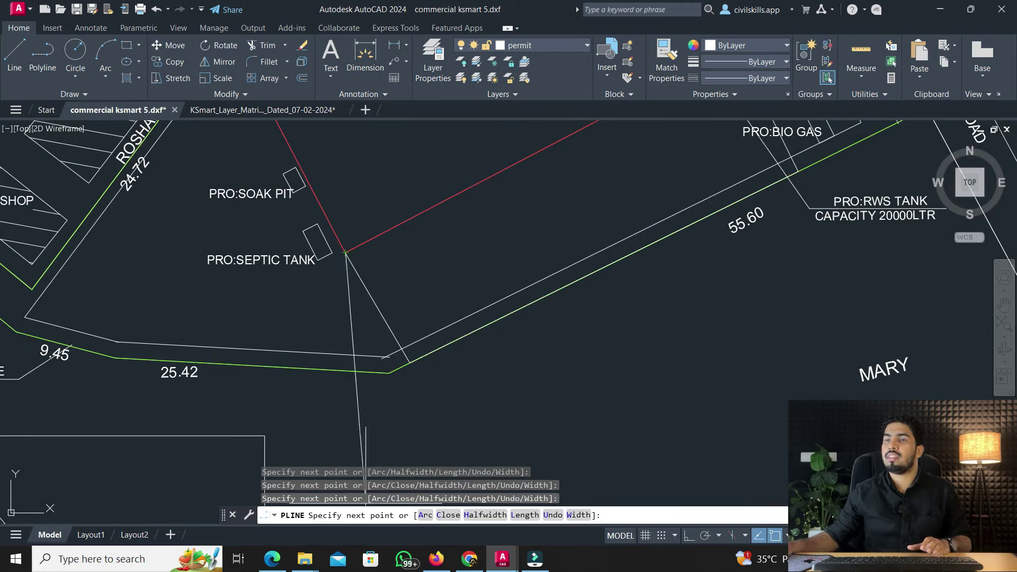
pyautogui.write('C')
pyautogui.press('Return')
pyautogui.scroll(-3, 365, 384)
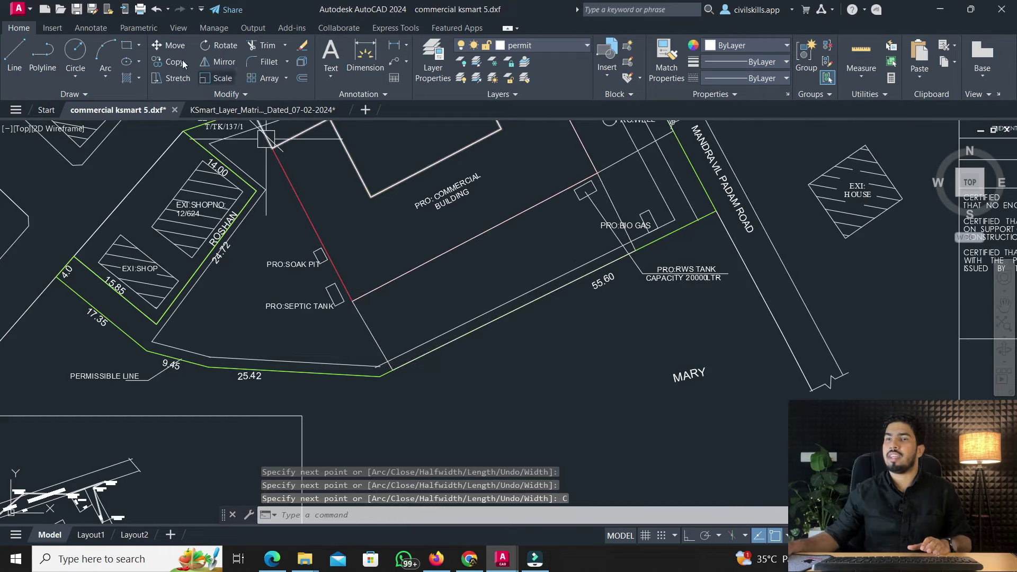
# Start the other side yard polyline at the building corner near the septic tank, follow the 25.42 and 9.45 boundary sides, and undo the misplaced segment
pyautogui.click(43, 52)
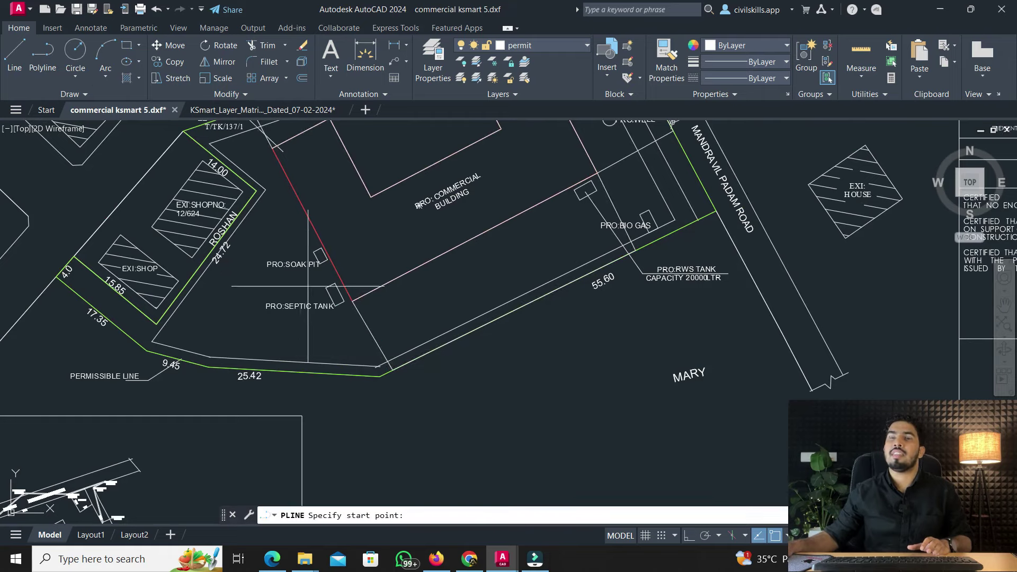
pyautogui.click(358, 303)
pyautogui.scroll(2, 233, 358)
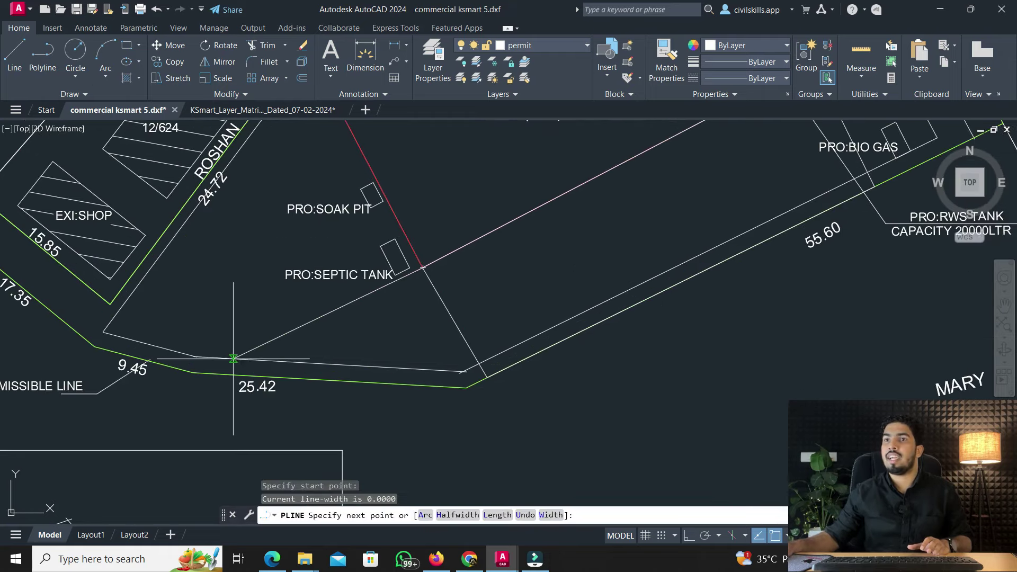
pyautogui.click(211, 374)
pyautogui.scroll(1, 94, 346)
pyautogui.click(94, 347)
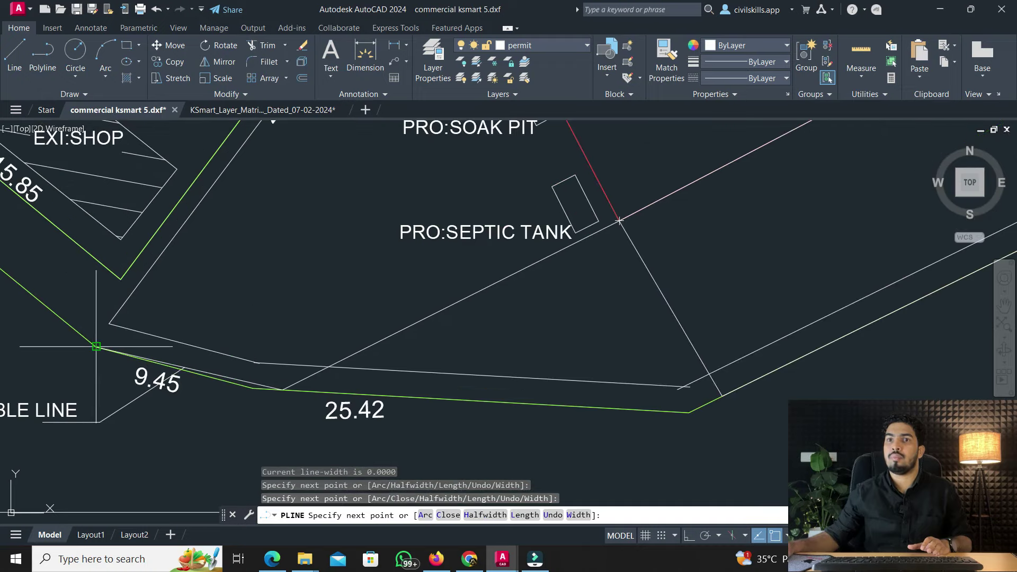
pyautogui.scroll(1, 262, 389)
pyautogui.scroll(-2, 265, 389)
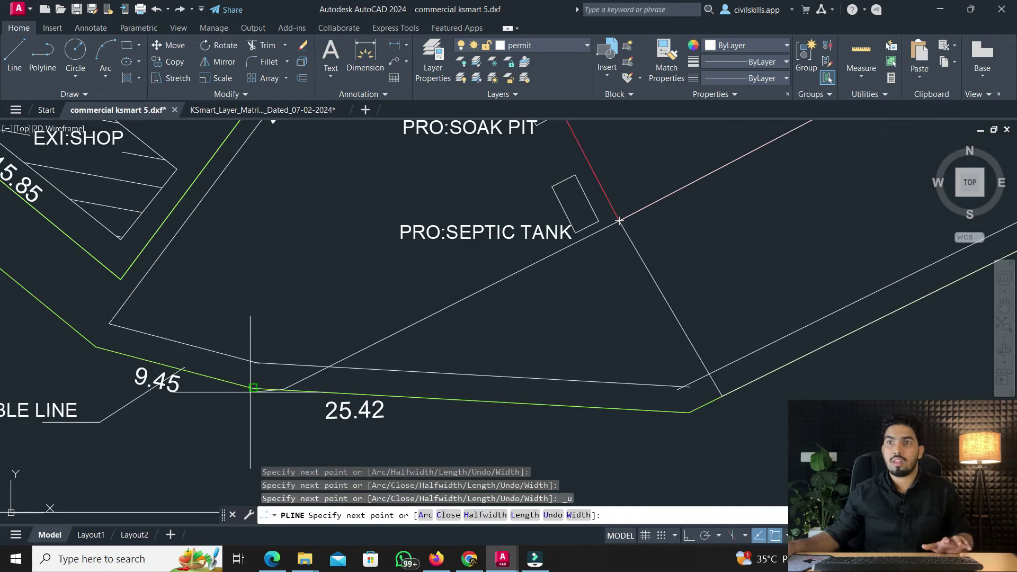
pyautogui.hotkey('ctrl', 'z')
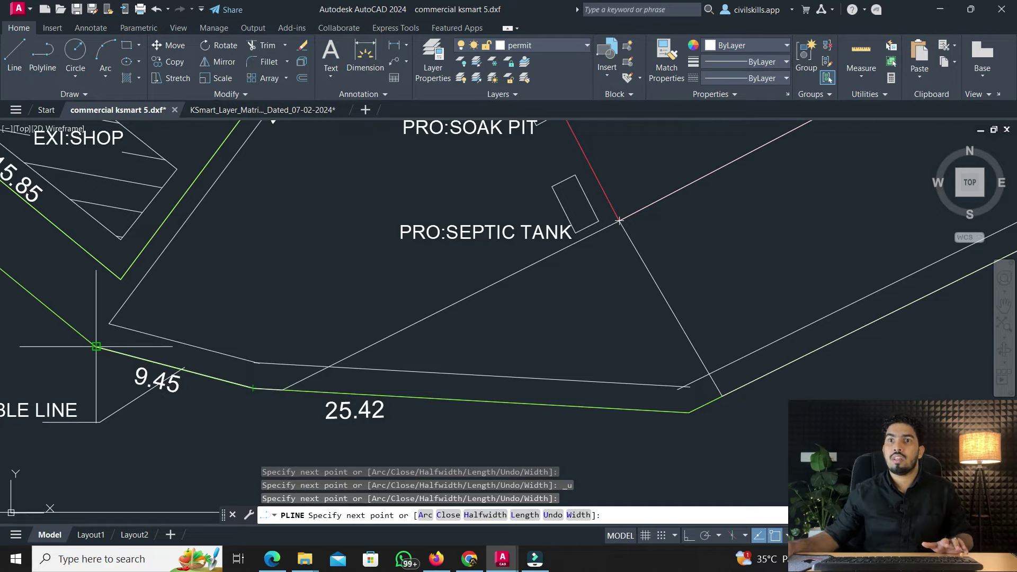
# Continue the side yard polyline along the 17.35, 4.0, 15.85 and 24.72 boundary sides to a point on the 14.00 side, and close it at the building
pyautogui.scroll(-4, 276, 352)
pyautogui.scroll(4, 150, 289)
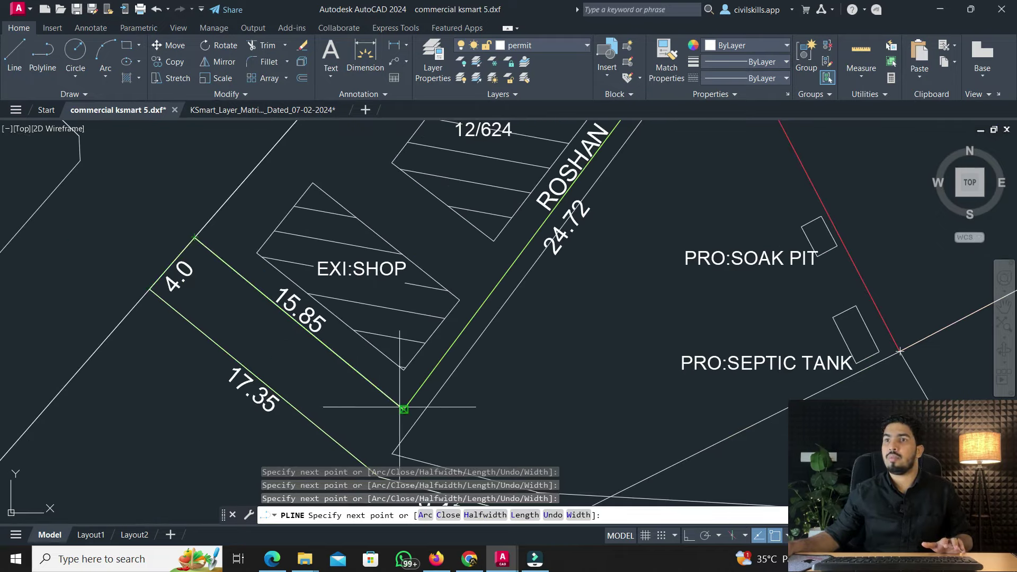
pyautogui.scroll(-1, 413, 395)
pyautogui.moveTo(550, 187); pyautogui.dragTo(432, 275, button='middle')
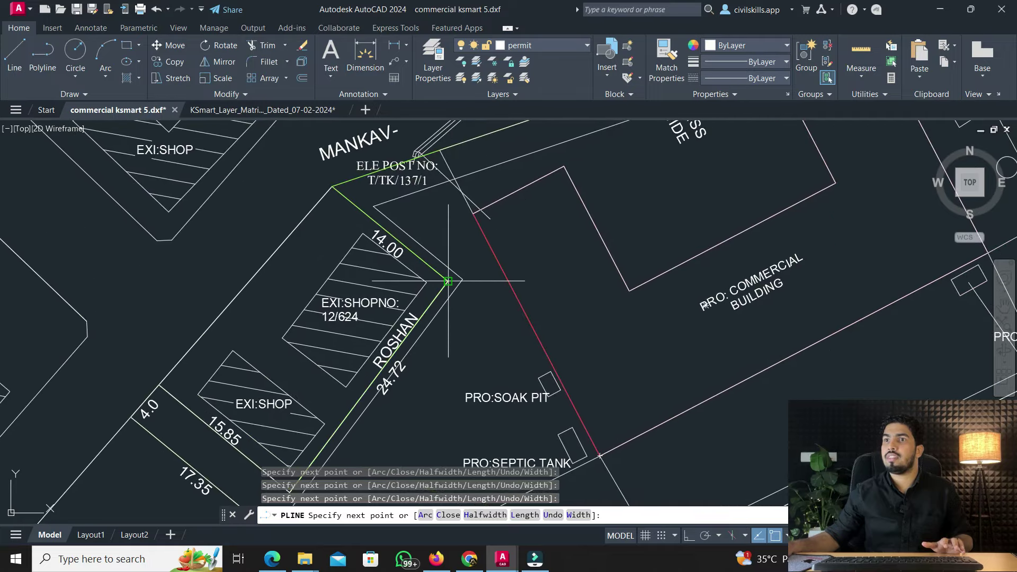
pyautogui.scroll(1, 414, 253)
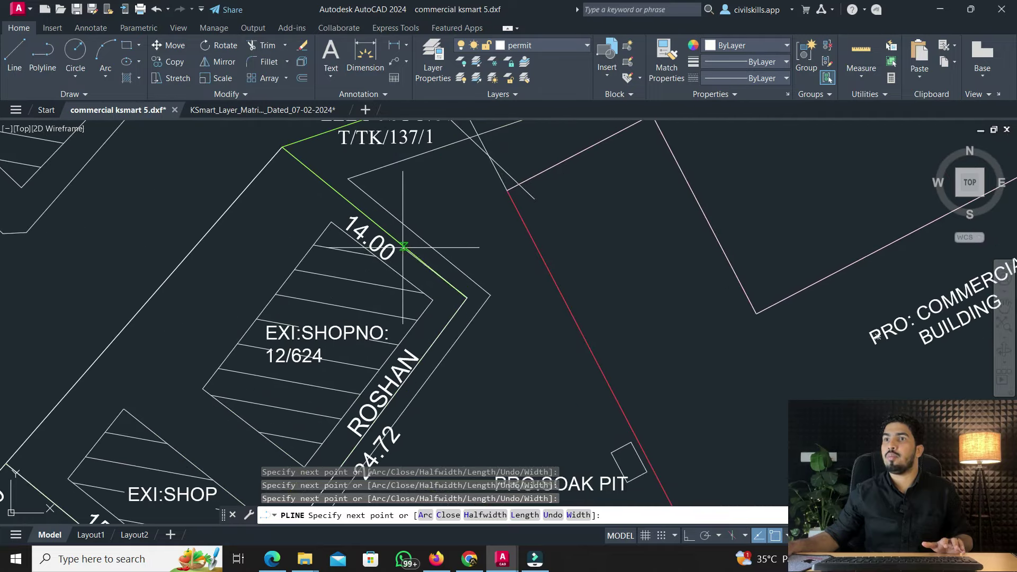
pyautogui.scroll(2, 404, 247)
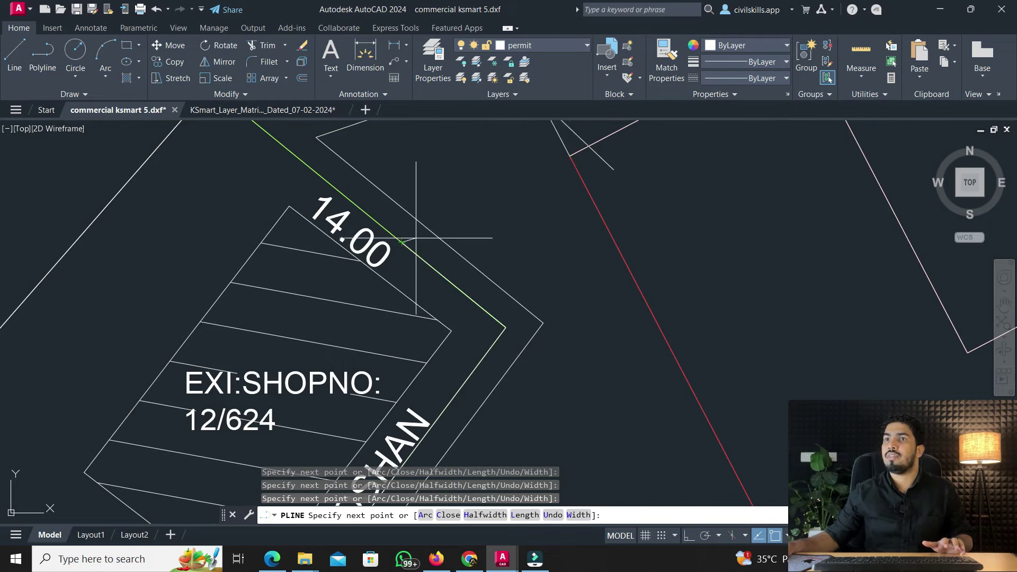
pyautogui.scroll(-4, 566, 158)
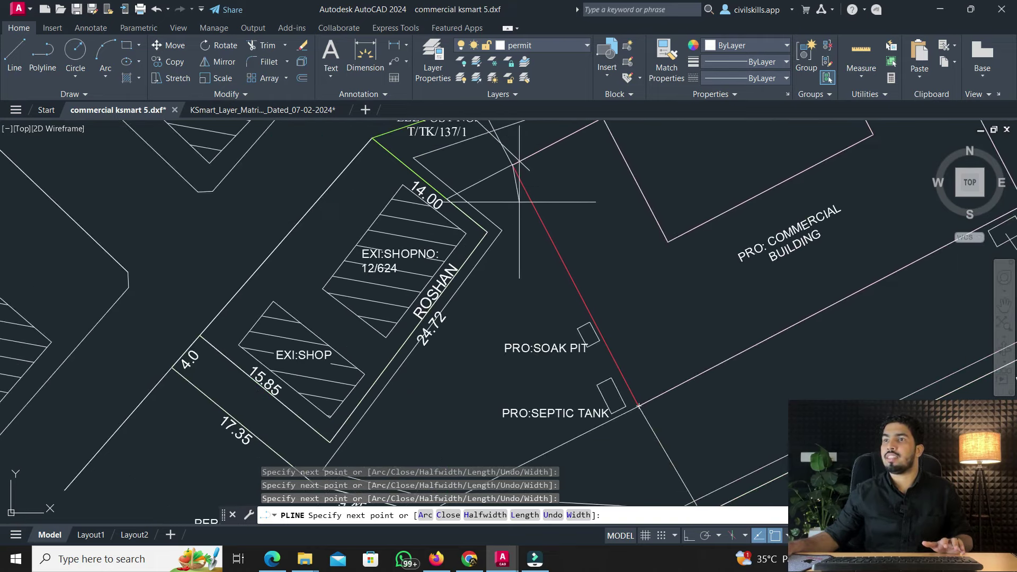
pyautogui.click(448, 515)
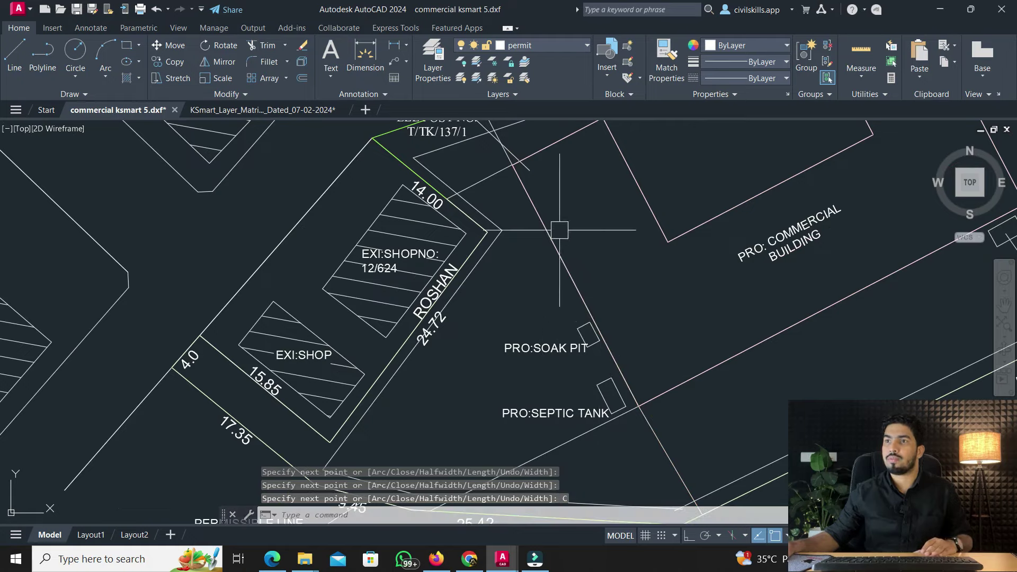
# Select the finished side yard, opposite side yard, rear yard and front yard polylines one at a time to check their outlines
pyautogui.click(540, 222)
pyautogui.scroll(-4, 501, 228)
pyautogui.moveTo(498, 229); pyautogui.dragTo(391, 243, button='middle')
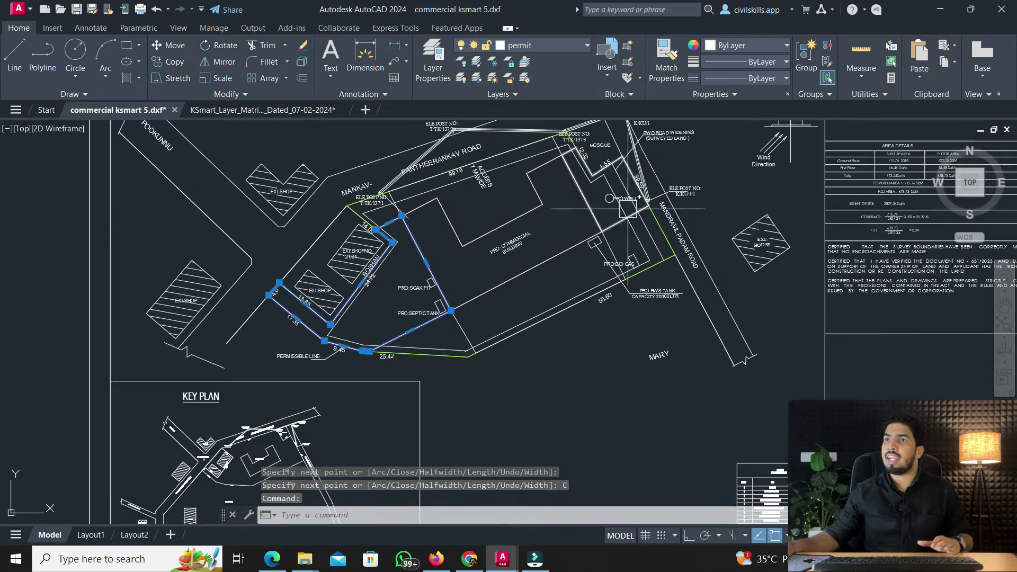
pyautogui.press('Escape')
pyautogui.click(613, 223)
pyautogui.press('Escape')
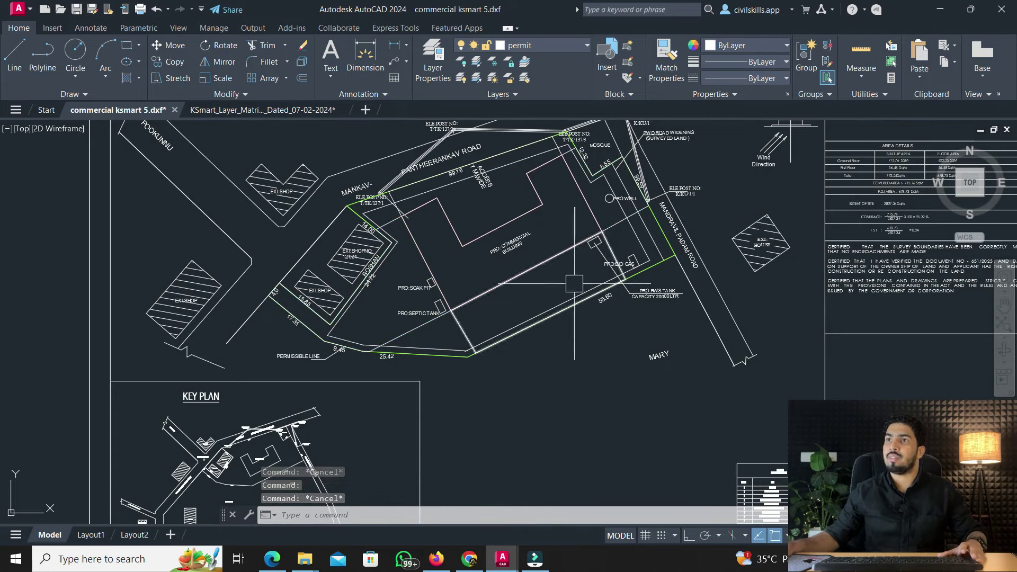
pyautogui.click(457, 333)
pyautogui.press('Escape')
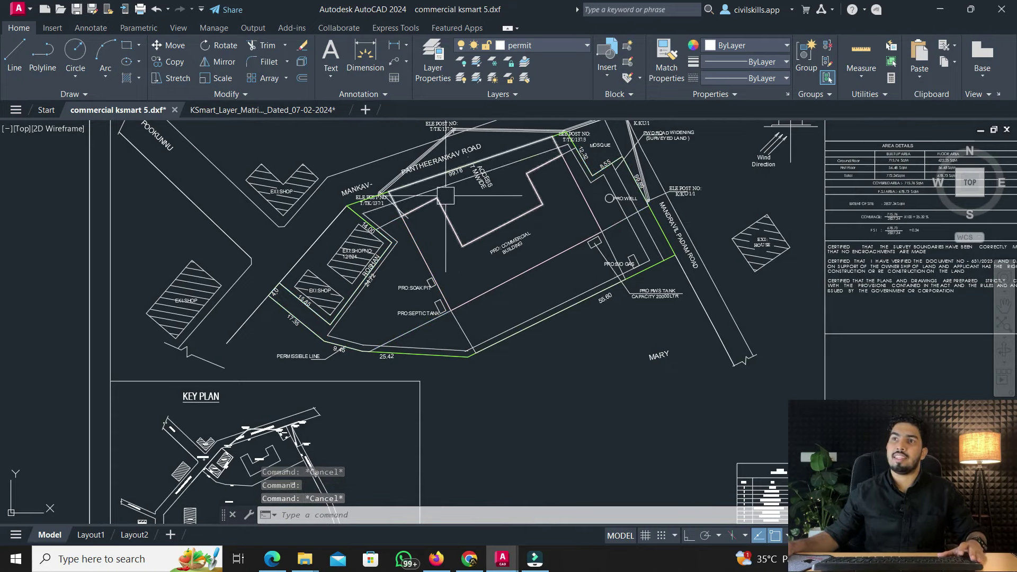
pyautogui.click(448, 212)
pyautogui.press('Escape')
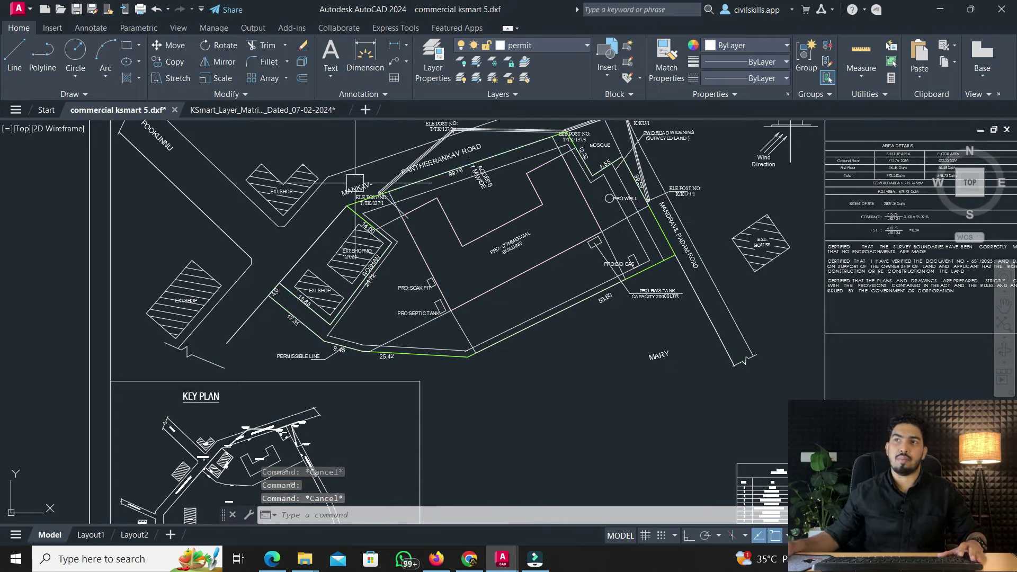
# Match the front yard polyline's properties to the Block 01 front yard sample in the KSmart layer matrix drawing
pyautogui.click(235, 110)
pyautogui.write('ma')
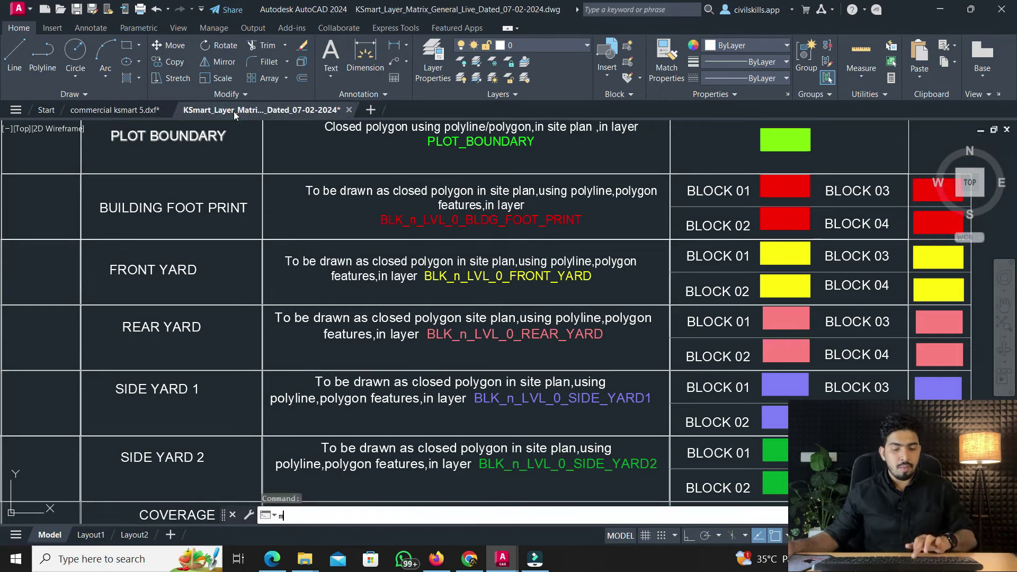
pyautogui.press('Return')
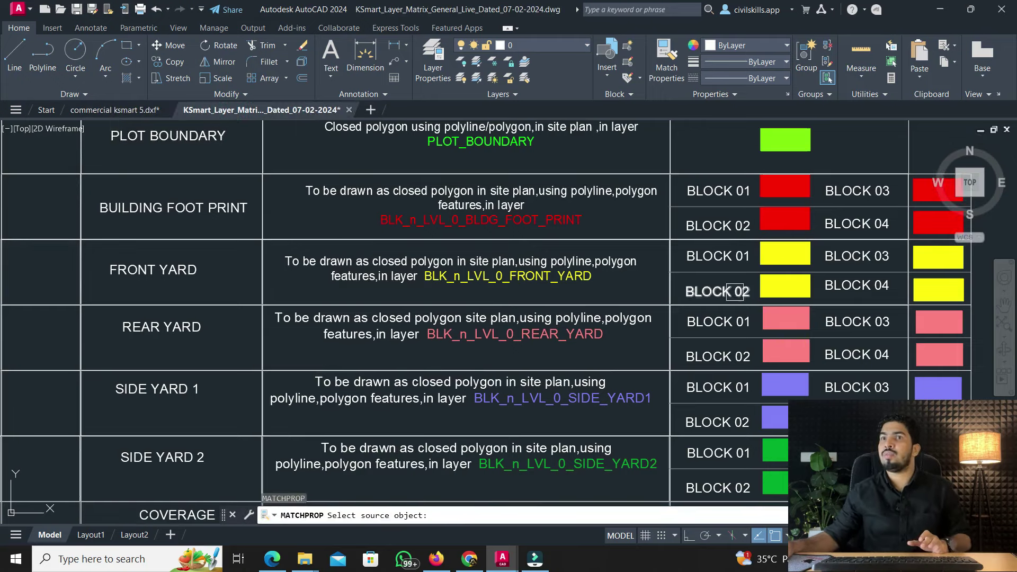
pyautogui.click(781, 254)
pyautogui.click(122, 110)
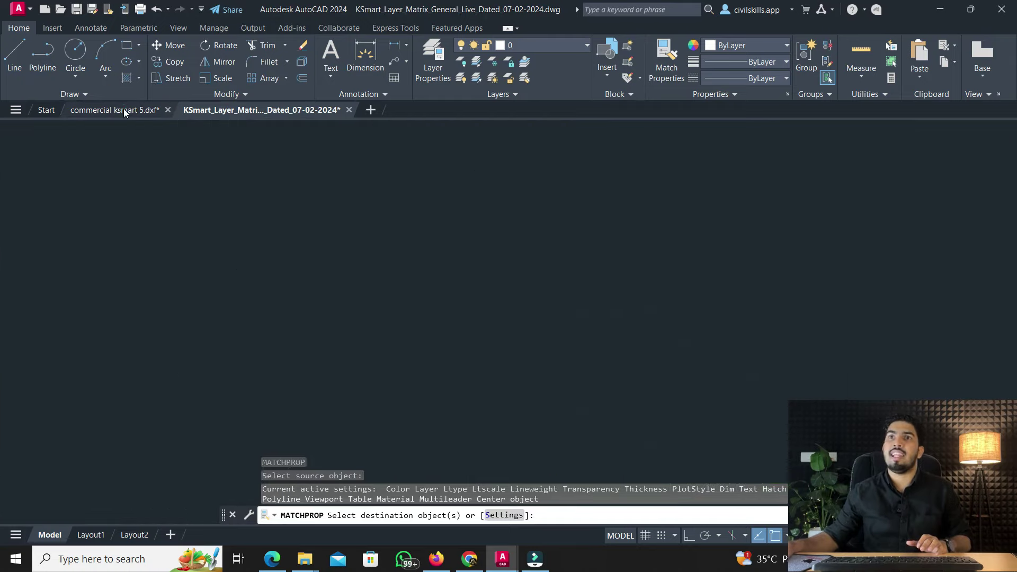
pyautogui.click(443, 208)
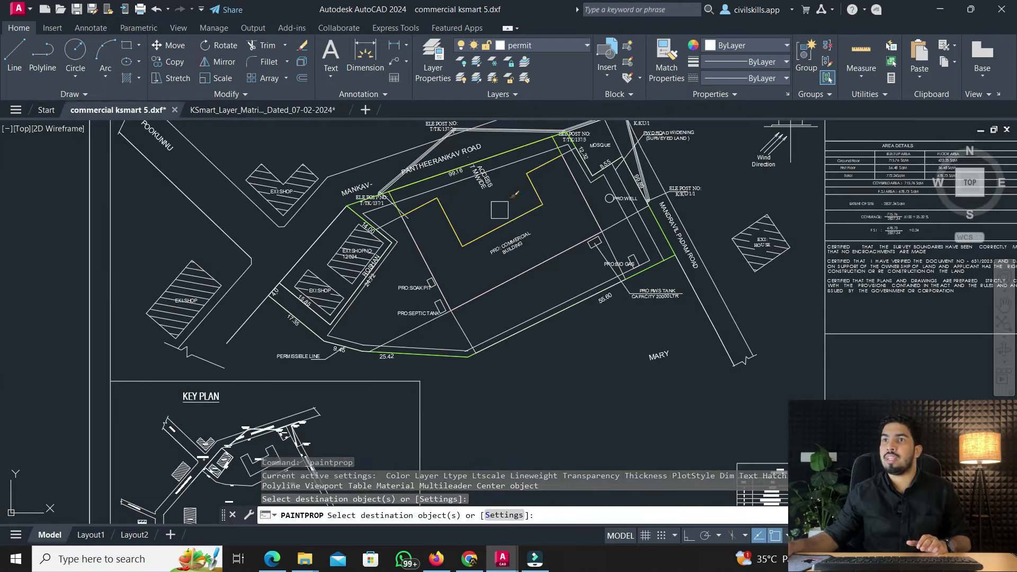
# Match the rear yard polyline's properties to the Block 01 rear yard sample in the layer matrix drawing
pyautogui.click(262, 110)
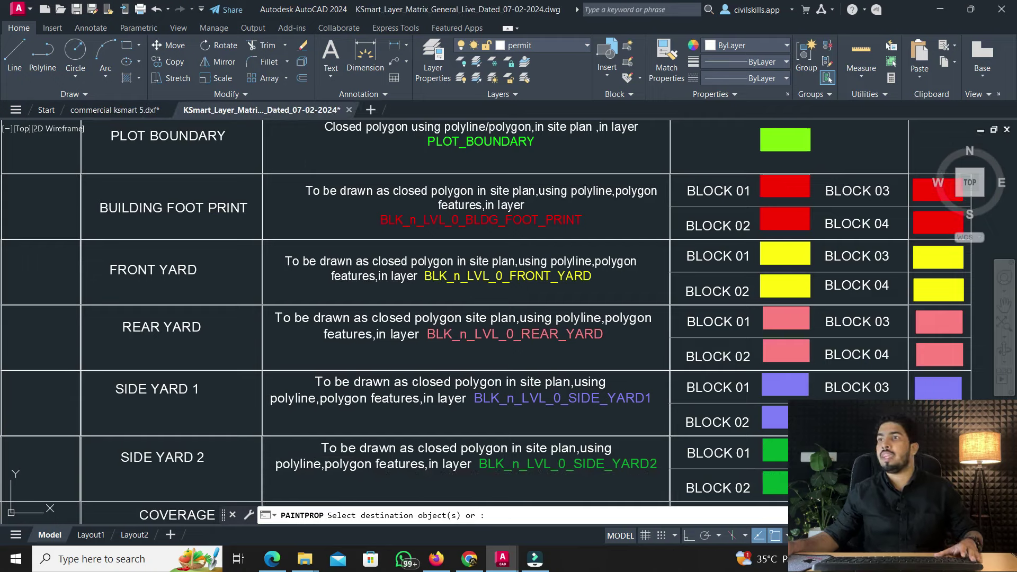
pyautogui.press('Return')
pyautogui.press('Return')
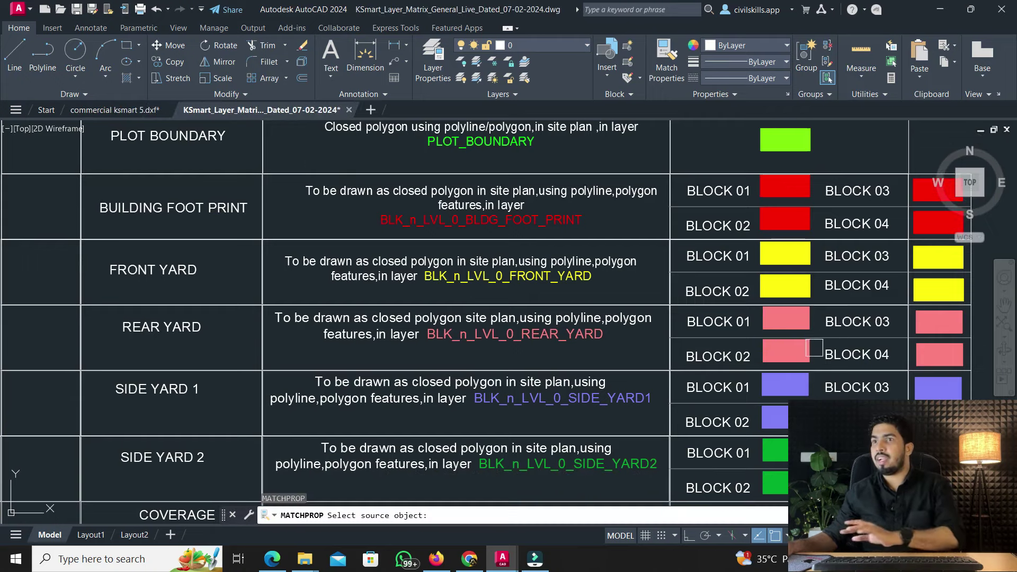
pyautogui.click(786, 319)
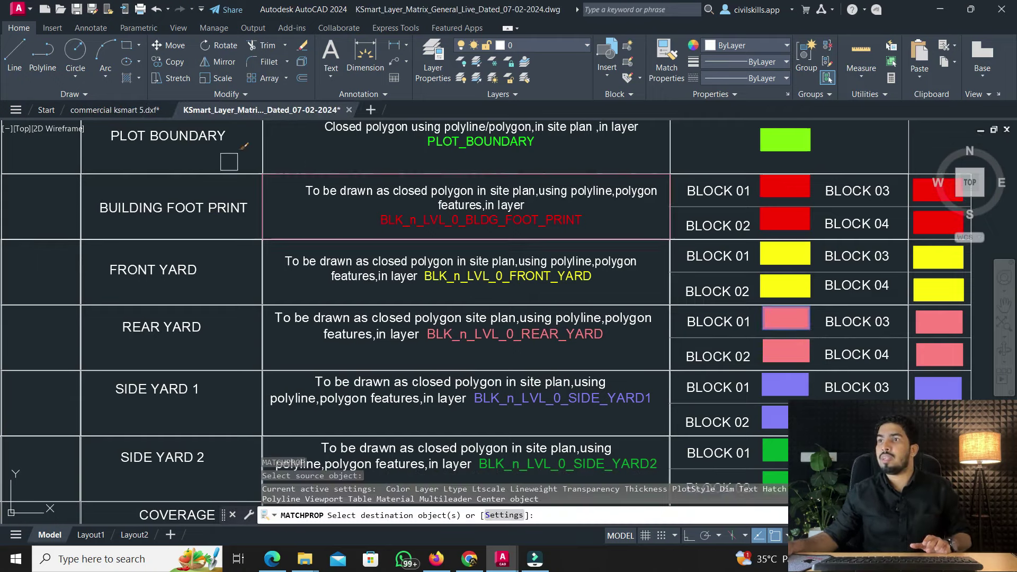
pyautogui.click(117, 109)
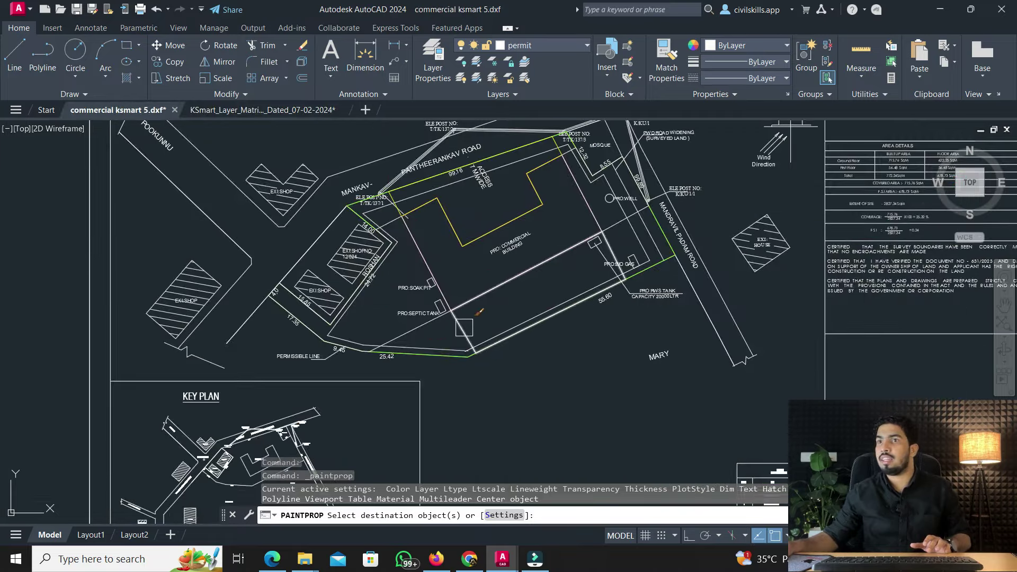
pyautogui.click(463, 327)
pyautogui.press('Escape')
# Match the side yard polyline near the well to the Block 01 side yard 1 sample in the layer matrix drawing
pyautogui.click(250, 111)
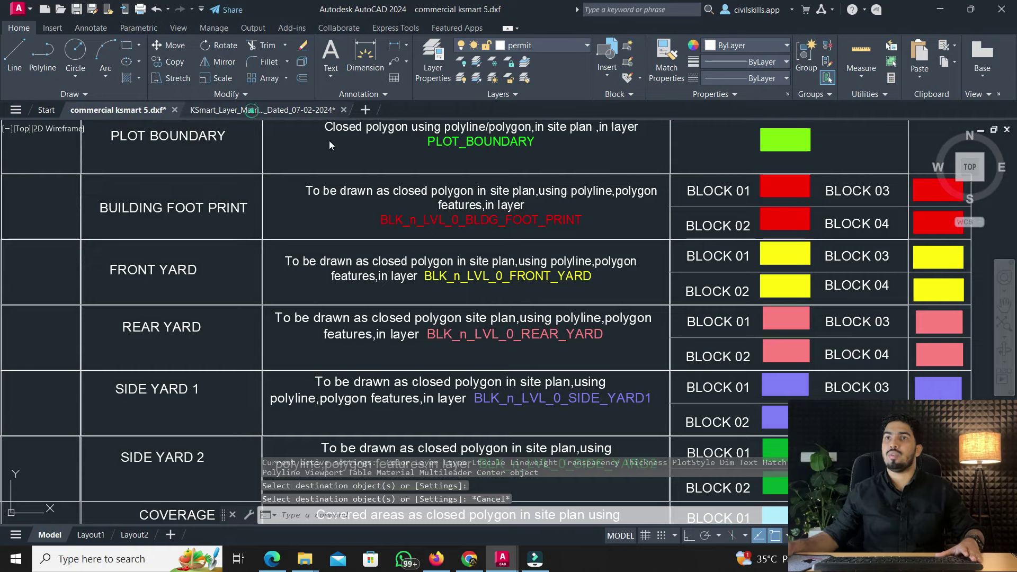
pyautogui.write('ma')
pyautogui.press('Return')
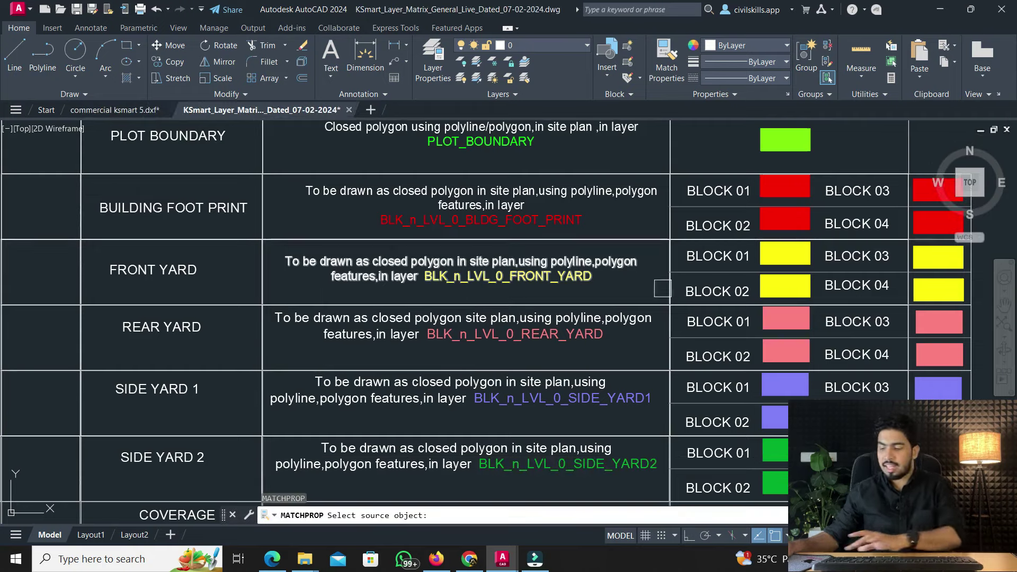
pyautogui.click(773, 383)
pyautogui.click(103, 111)
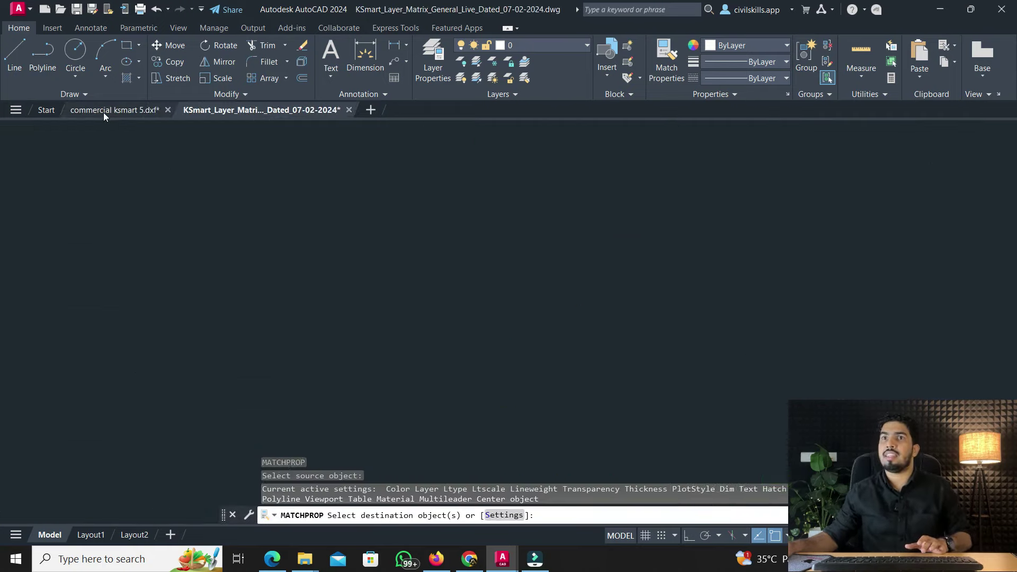
pyautogui.click(586, 186)
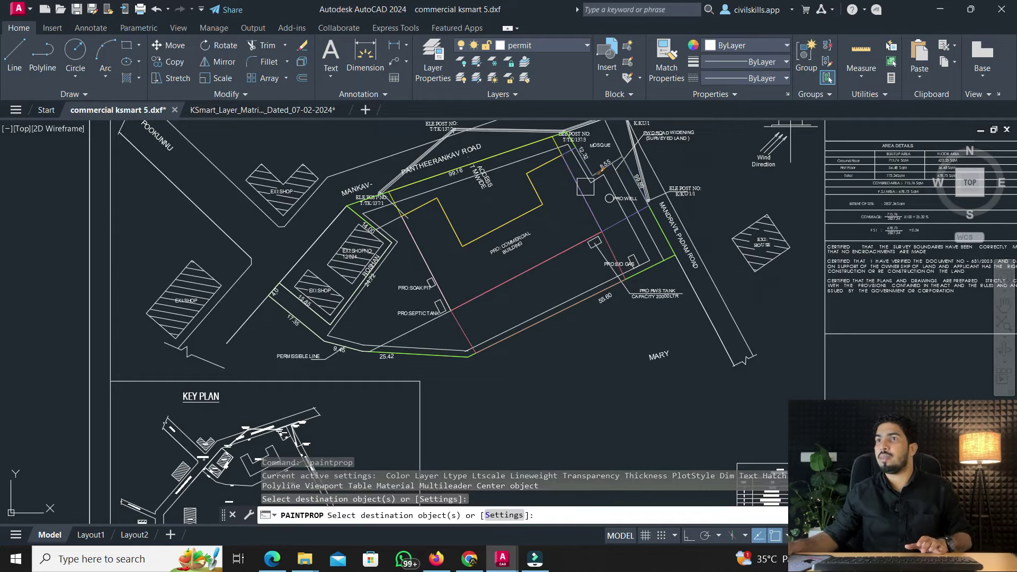
# Match the side yard polyline beside the soak pit and septic tank to the Block 01 side yard 2 sample in the layer matrix drawing
pyautogui.click(240, 110)
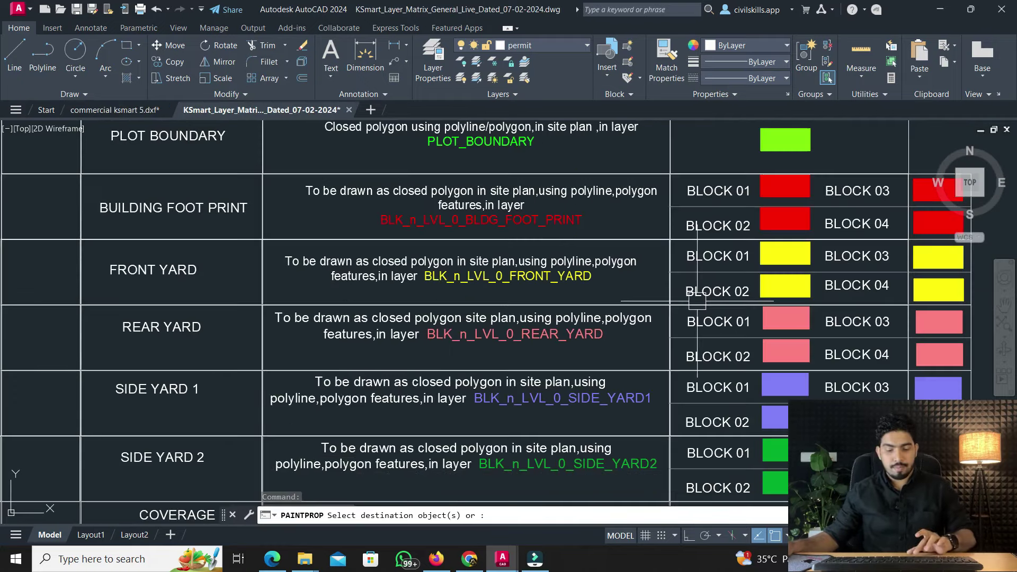
pyautogui.press('Escape')
pyautogui.write('ma')
pyautogui.press('Return')
pyautogui.click(168, 135)
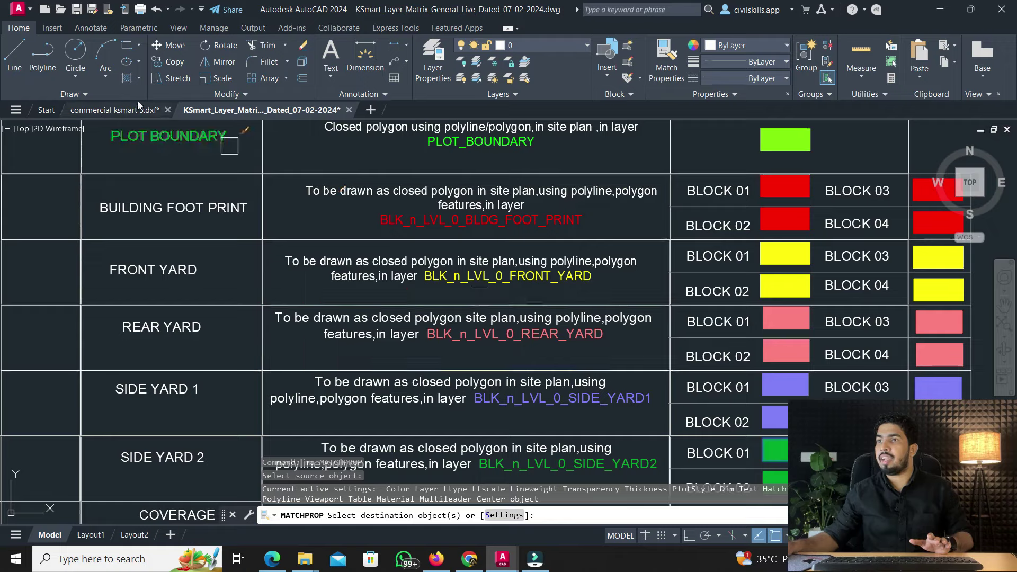
pyautogui.click(102, 108)
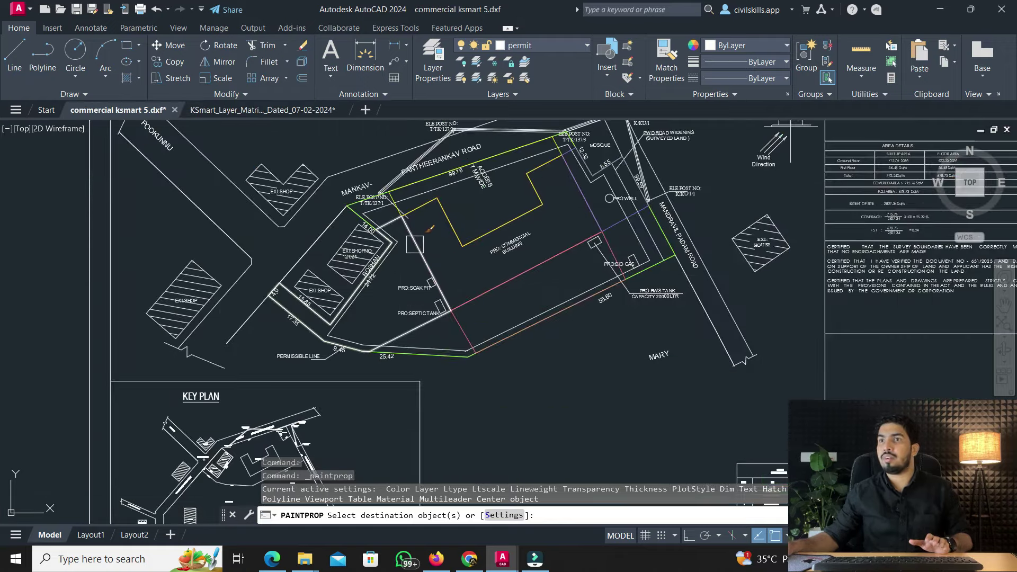
pyautogui.click(425, 255)
pyautogui.moveTo(660, 333); pyautogui.dragTo(537, 353, button='middle')
pyautogui.press('Escape')
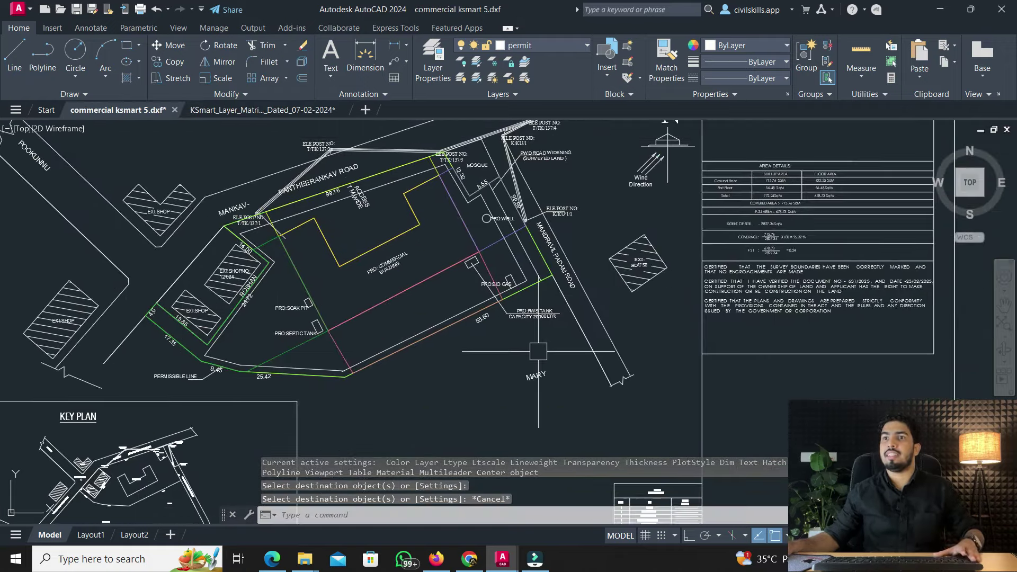
# Consult the coverage row of the layer matrix and start the coverage polyline along the building's front edge to the corner near the 14.00 side
pyautogui.click(210, 110)
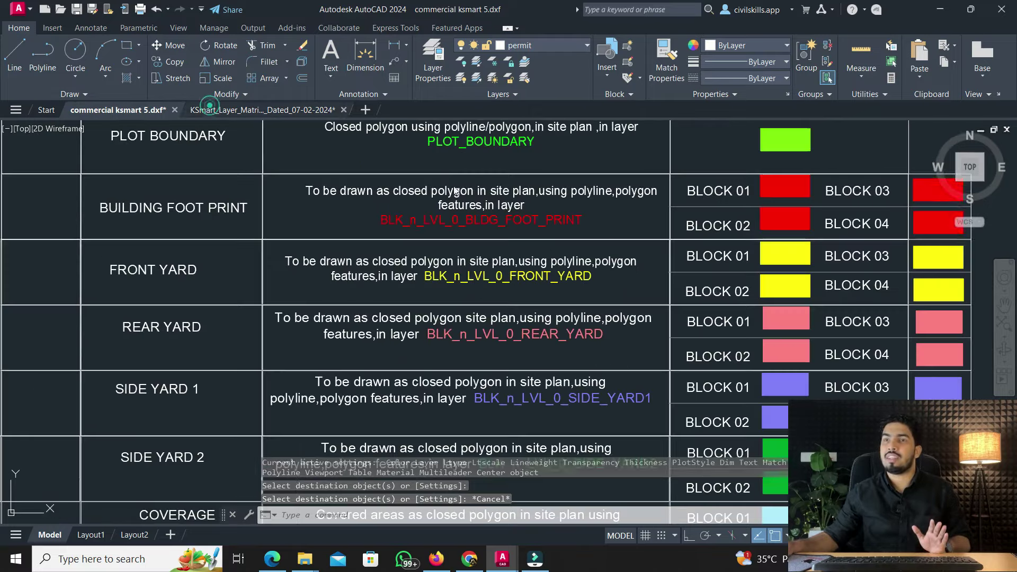
pyautogui.moveTo(417, 381); pyautogui.dragTo(420, 148, button='middle')
pyautogui.scroll(-1, 420, 149)
pyautogui.scroll(1, 326, 239)
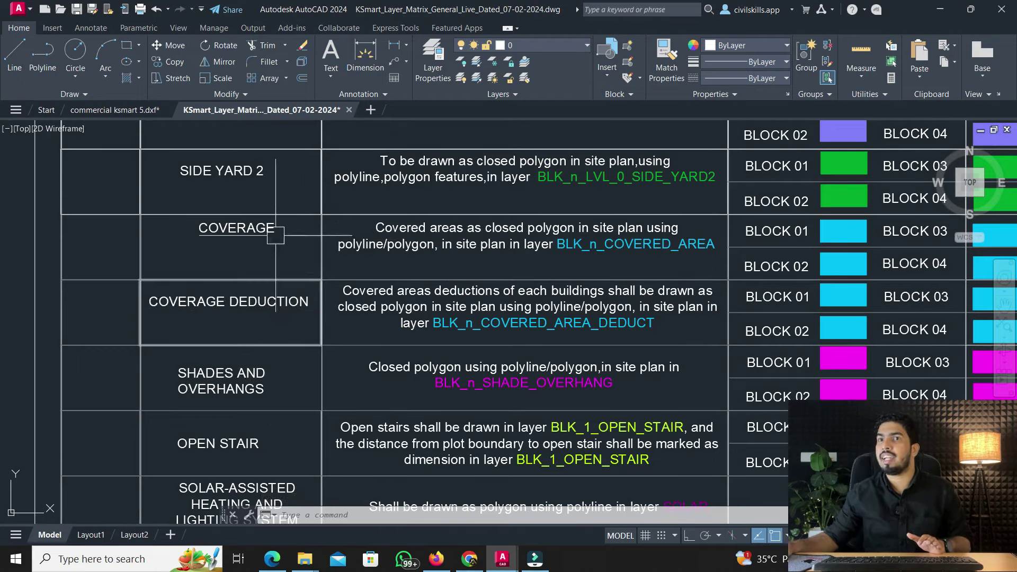
pyautogui.click(115, 109)
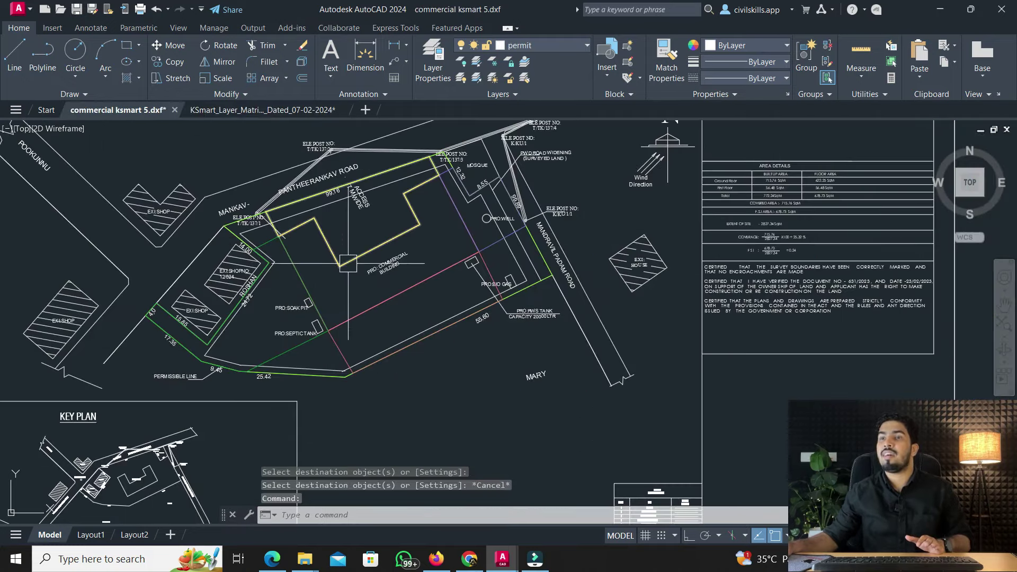
pyautogui.write('pl')
pyautogui.press('Return')
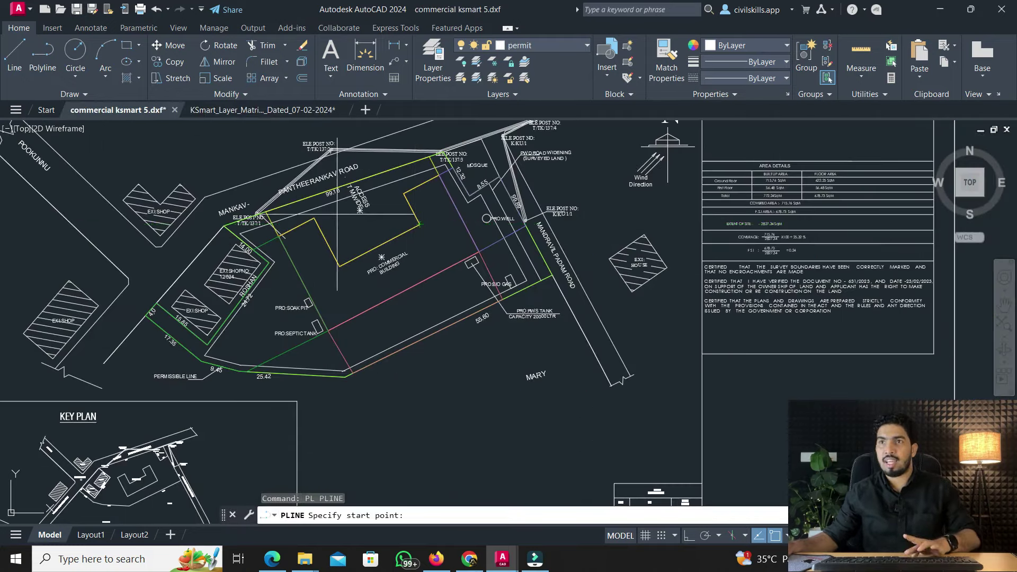
pyautogui.scroll(2, 336, 212)
pyautogui.scroll(3, 300, 221)
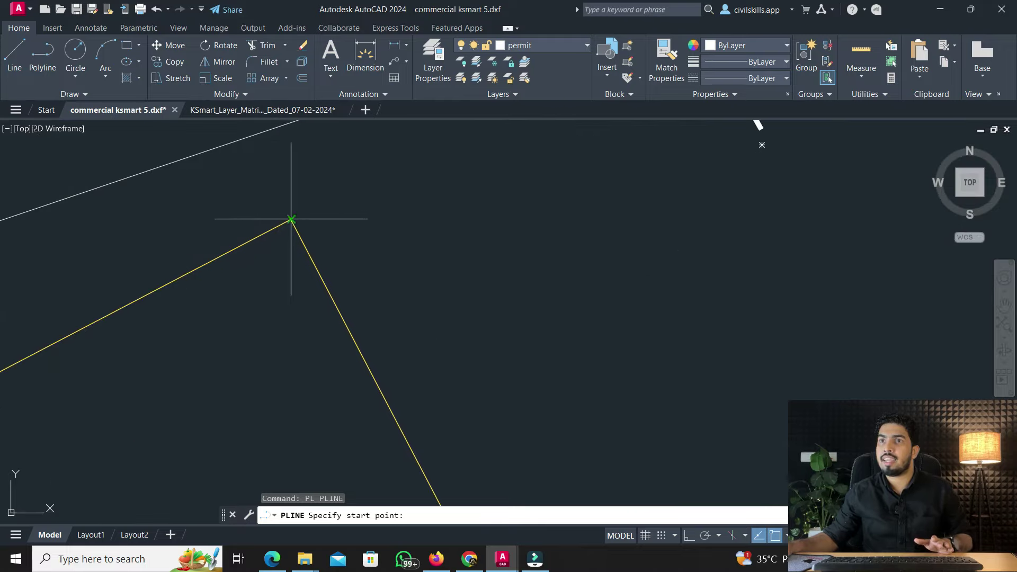
pyautogui.click(300, 220)
pyautogui.scroll(-2, 302, 272)
pyautogui.scroll(2, 285, 255)
pyautogui.click(285, 256)
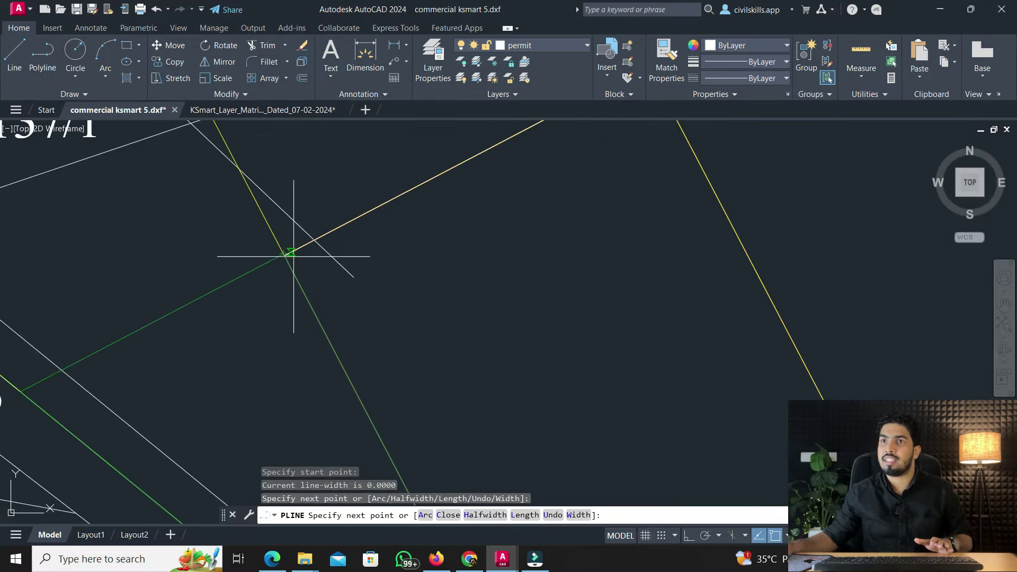
# Trace the coverage polyline through the remaining corners of the proposed commercial building outline and close it
pyautogui.scroll(-4, 292, 243)
pyautogui.click(411, 400)
pyautogui.scroll(-4, 411, 400)
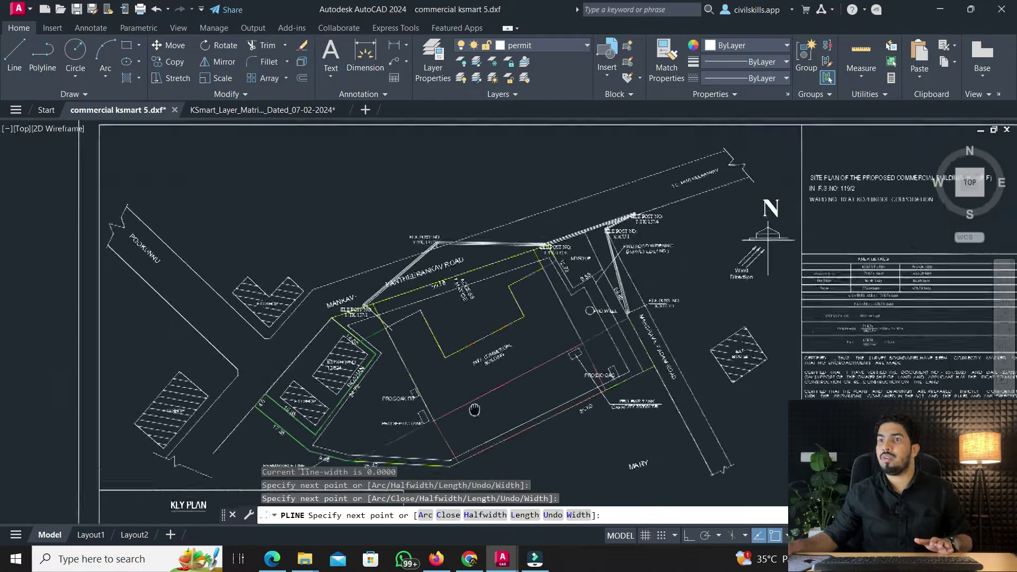
pyautogui.scroll(6, 419, 360)
pyautogui.click(403, 359)
pyautogui.scroll(-5, 404, 358)
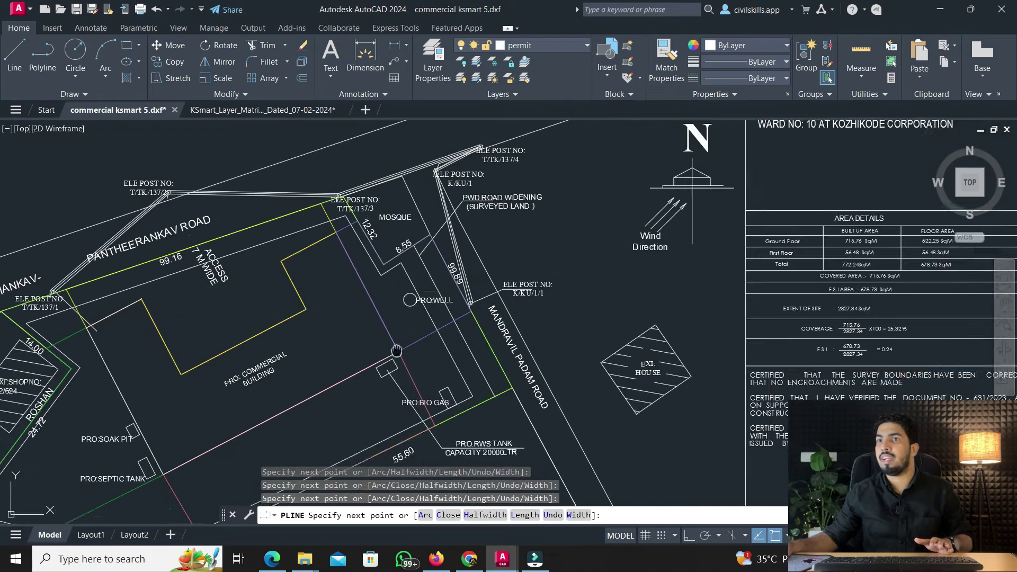
pyautogui.scroll(2, 355, 283)
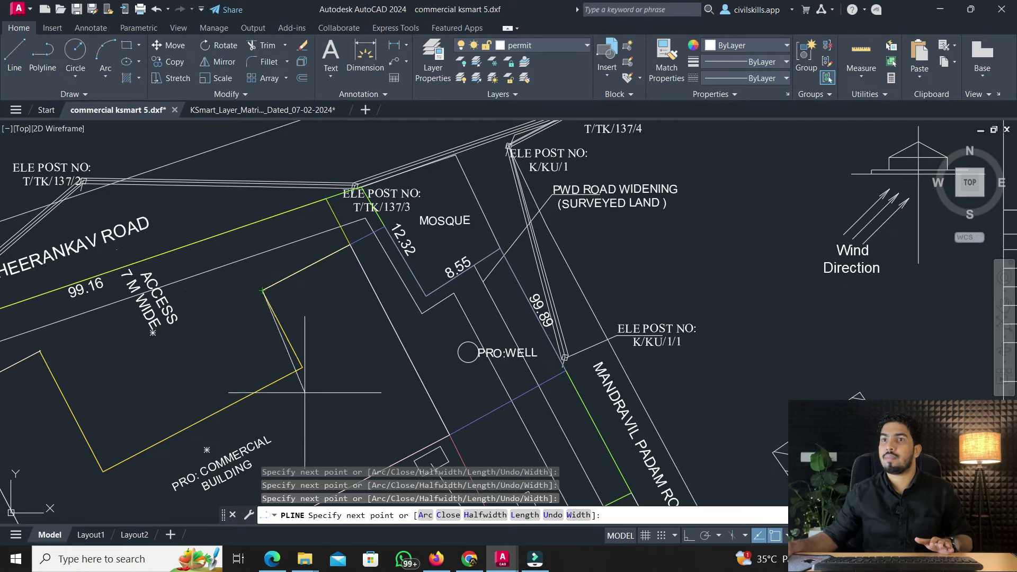
pyautogui.click(303, 367)
pyautogui.moveTo(278, 398); pyautogui.dragTo(455, 337, button='middle')
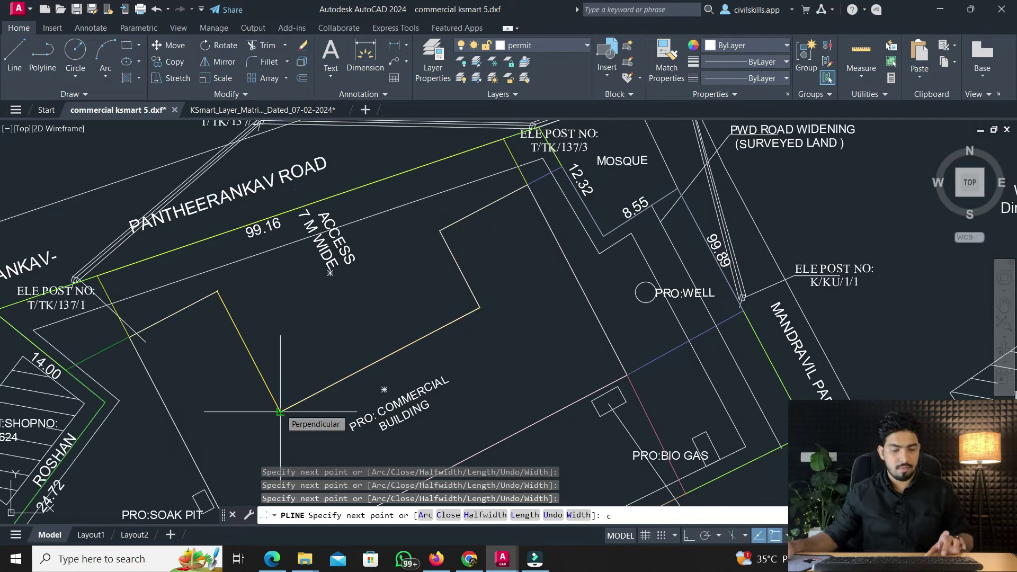
pyautogui.press('Return')
# Move the closed building outline out of the site plan into the empty space beside the drawing sheet
pyautogui.click(244, 341)
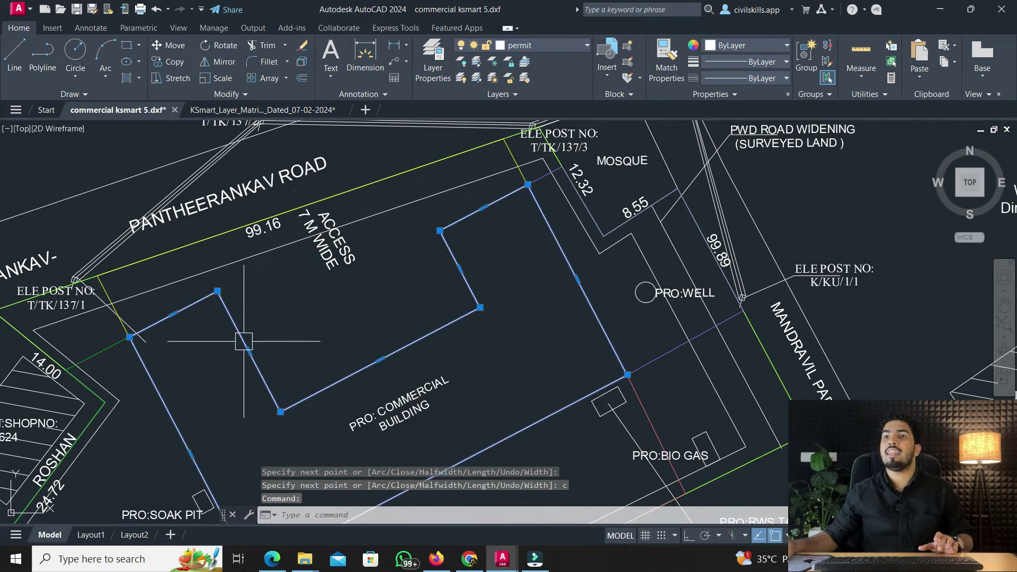
pyautogui.write('m')
pyautogui.press('Return')
pyautogui.scroll(-10, 238, 342)
pyautogui.press('Escape')
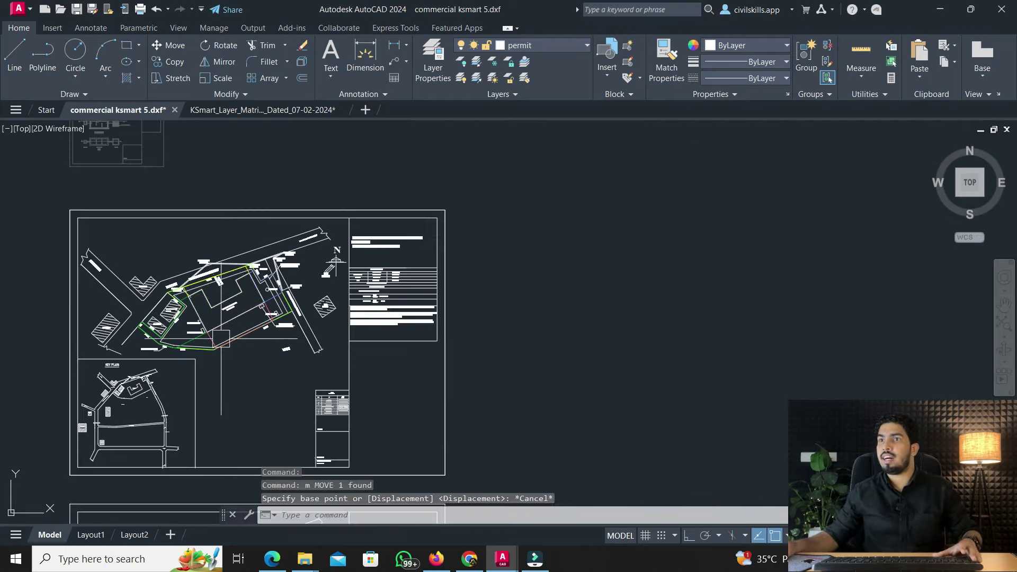
pyautogui.click(196, 318)
pyautogui.press('Return')
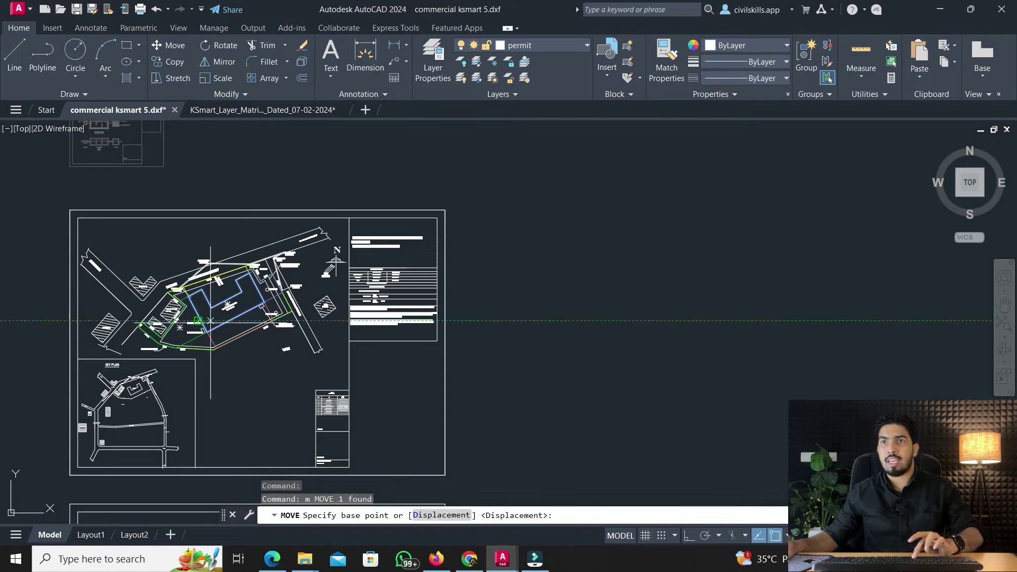
pyautogui.scroll(2, 210, 299)
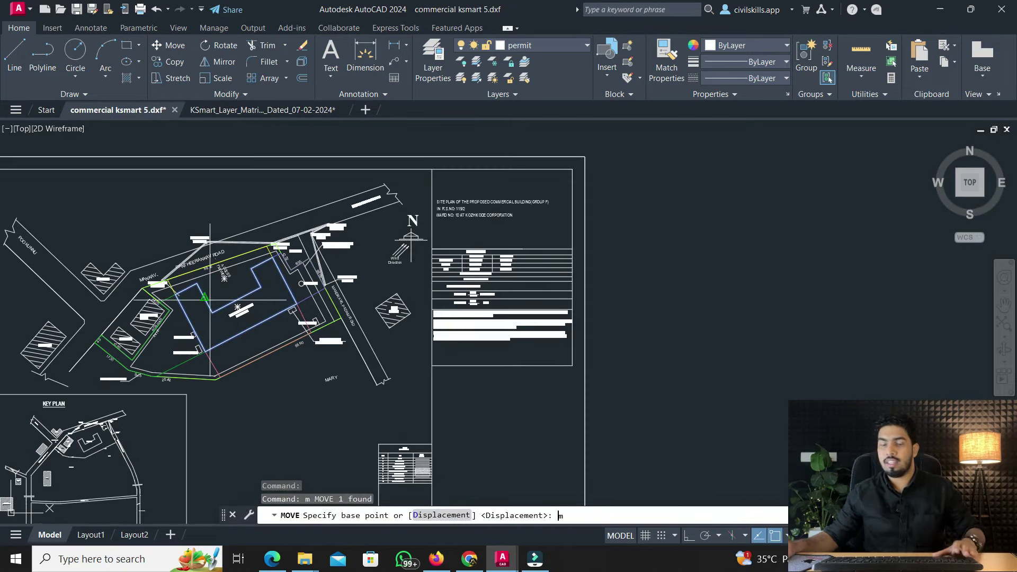
pyautogui.write('m')
pyautogui.press('Return')
pyautogui.click(194, 324)
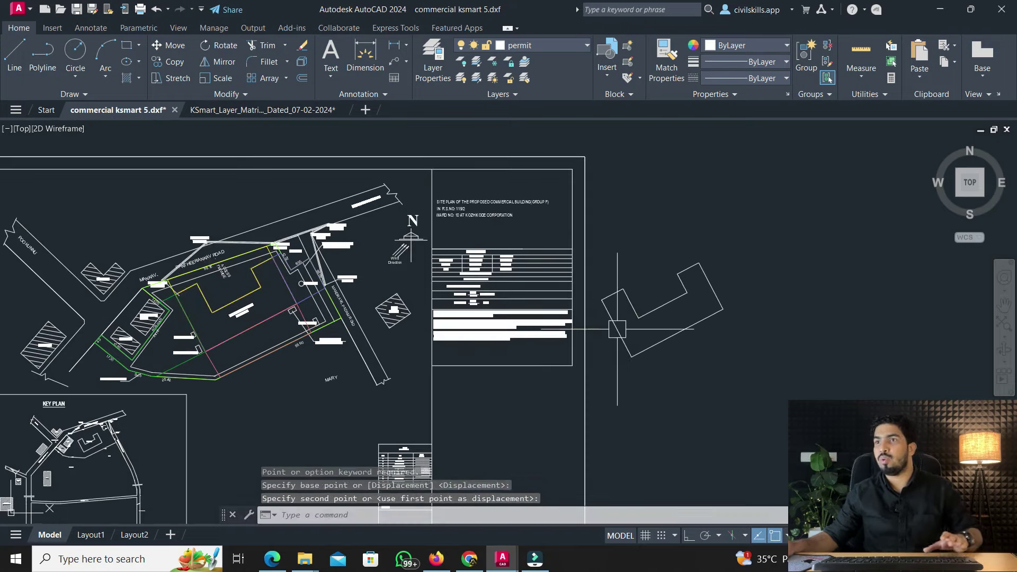
pyautogui.press('Escape')
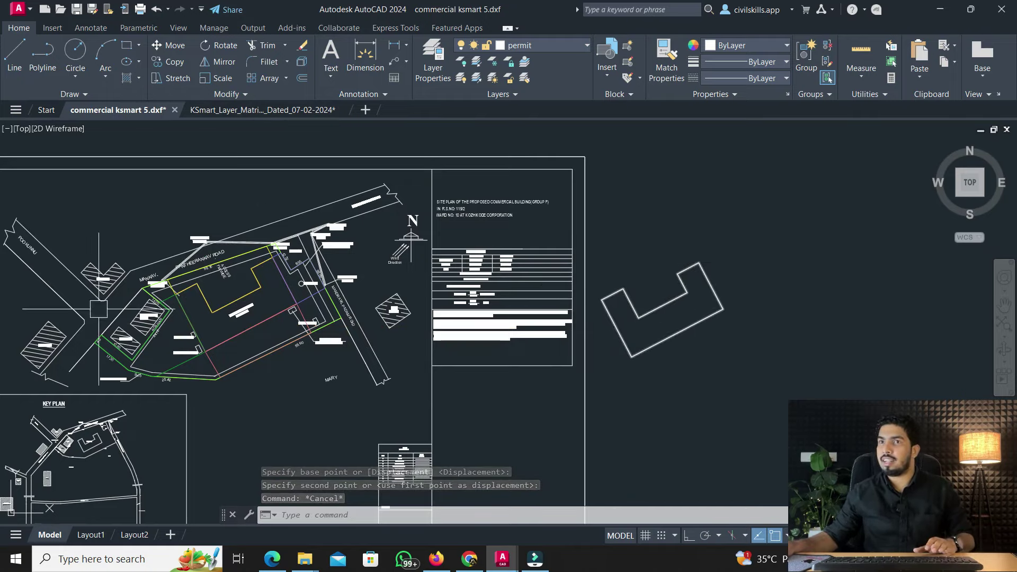
# Examine the coverage, coverage deduction and shades and overhangs rows of the layer matrix, and compare the site plan with the moved outline
pyautogui.scroll(2, 212, 310)
pyautogui.click(264, 113)
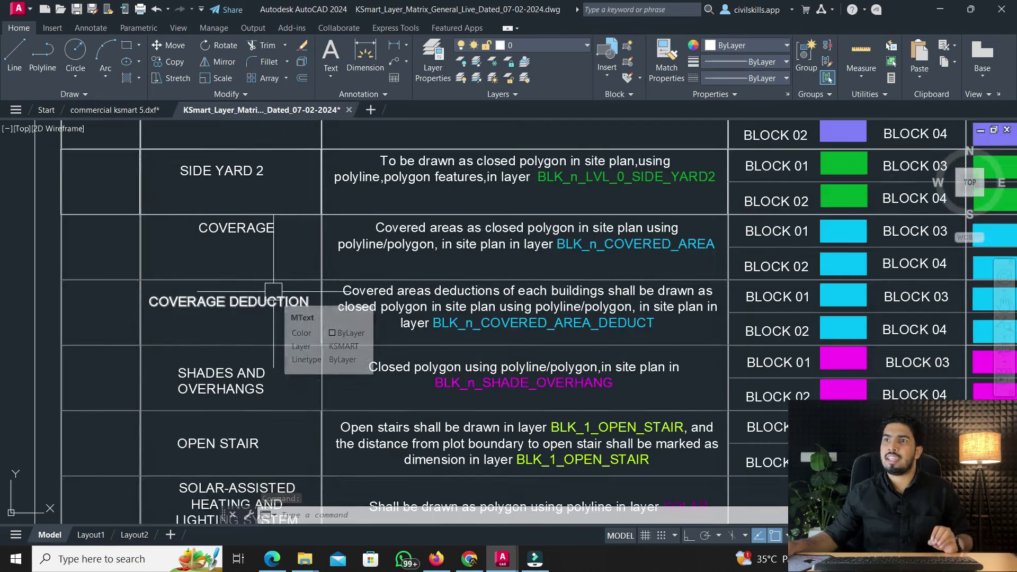
pyautogui.click(103, 111)
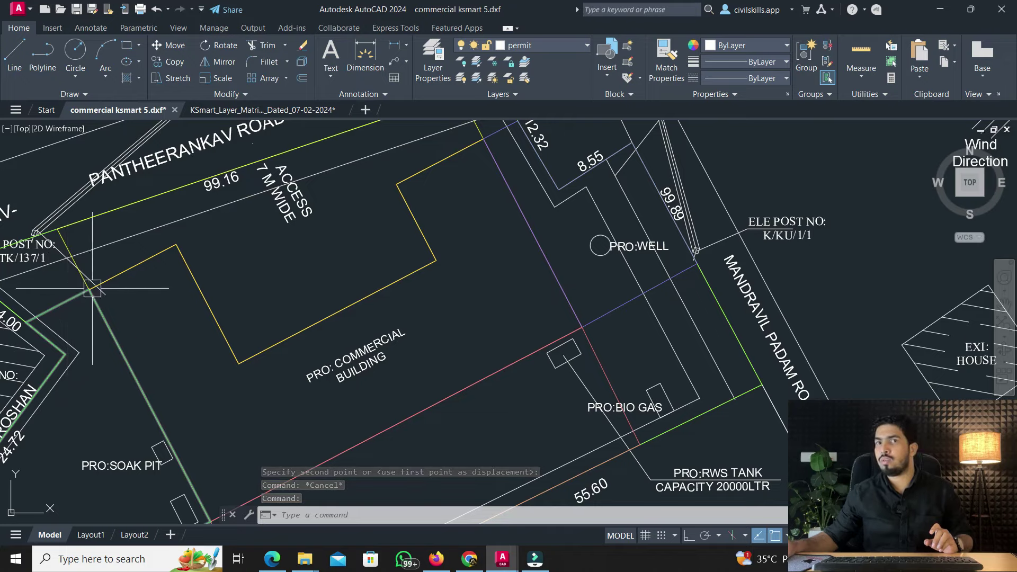
pyautogui.scroll(-5, 330, 193)
pyautogui.moveTo(412, 312)
pyautogui.mouseDown(button='middle')
pyautogui.moveTo(177, 316)
pyautogui.moveTo(332, 282)
pyautogui.mouseUp(button='middle')
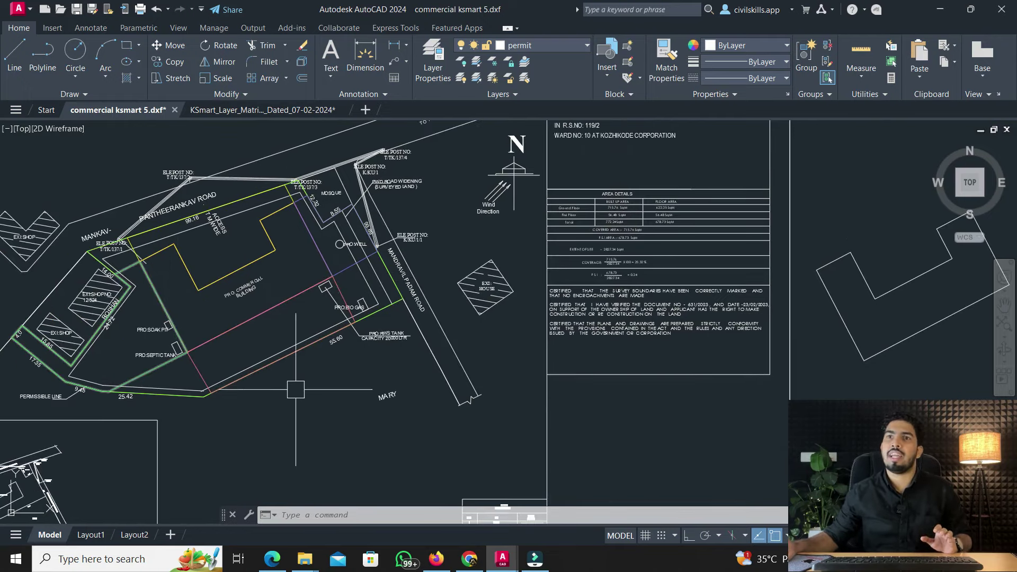
pyautogui.moveTo(322, 288)
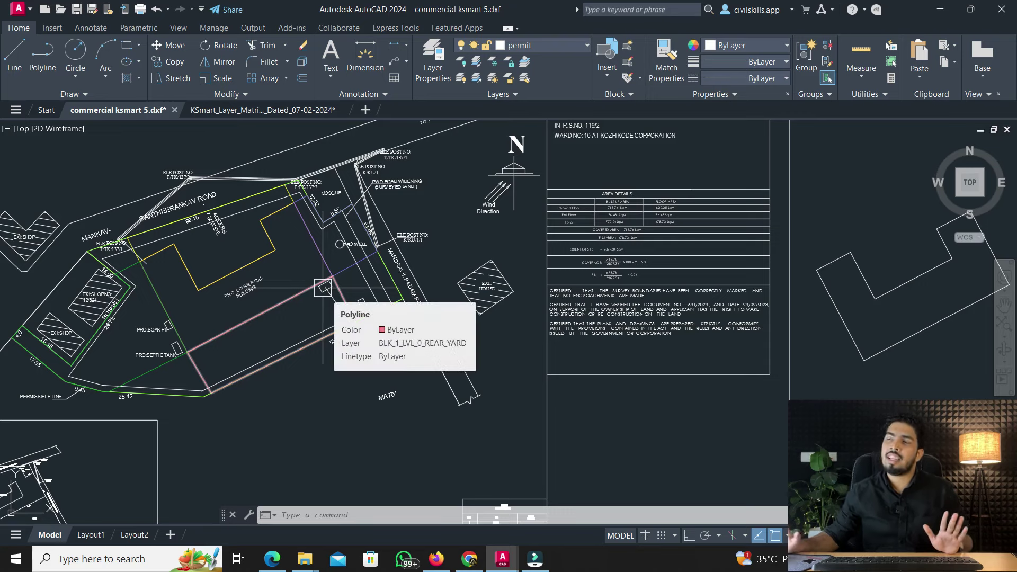
pyautogui.scroll(3, 253, 337)
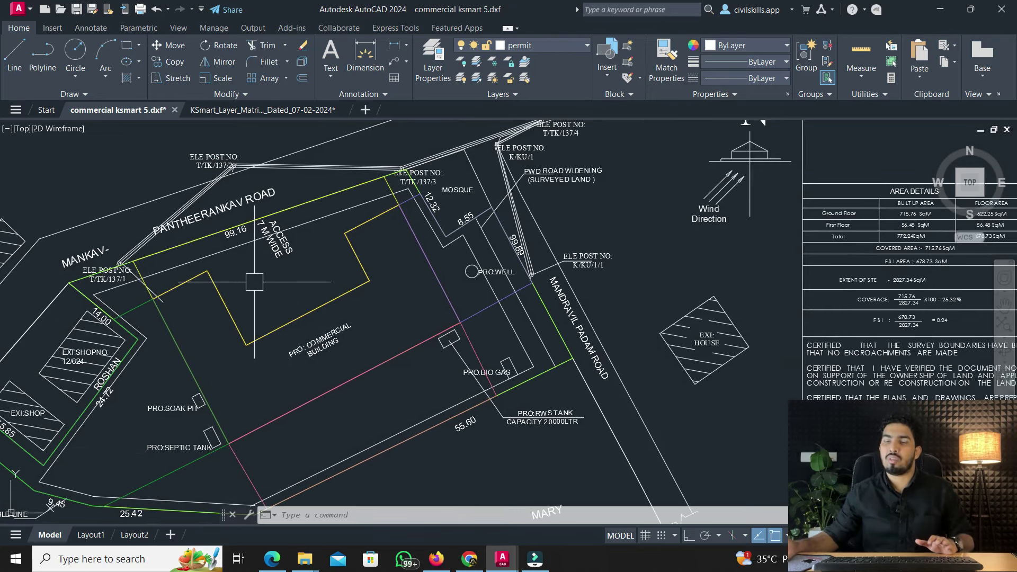
pyautogui.scroll(-2, 250, 284)
pyautogui.moveTo(335, 272); pyautogui.dragTo(142, 293, button='middle')
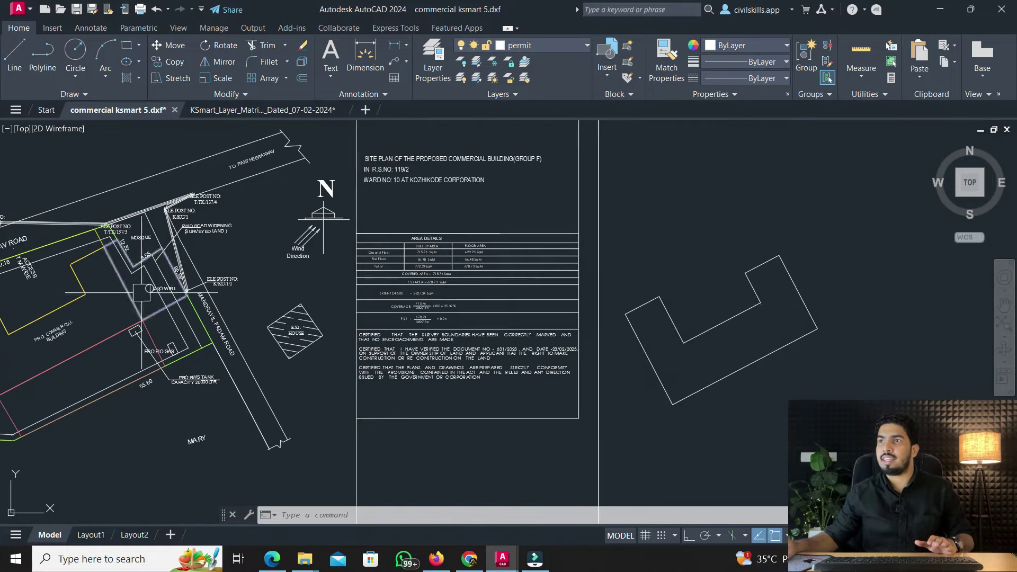
# Offset the moved building outline outward by 0.6
pyautogui.write('o')
pyautogui.press('Return')
pyautogui.write('.6')
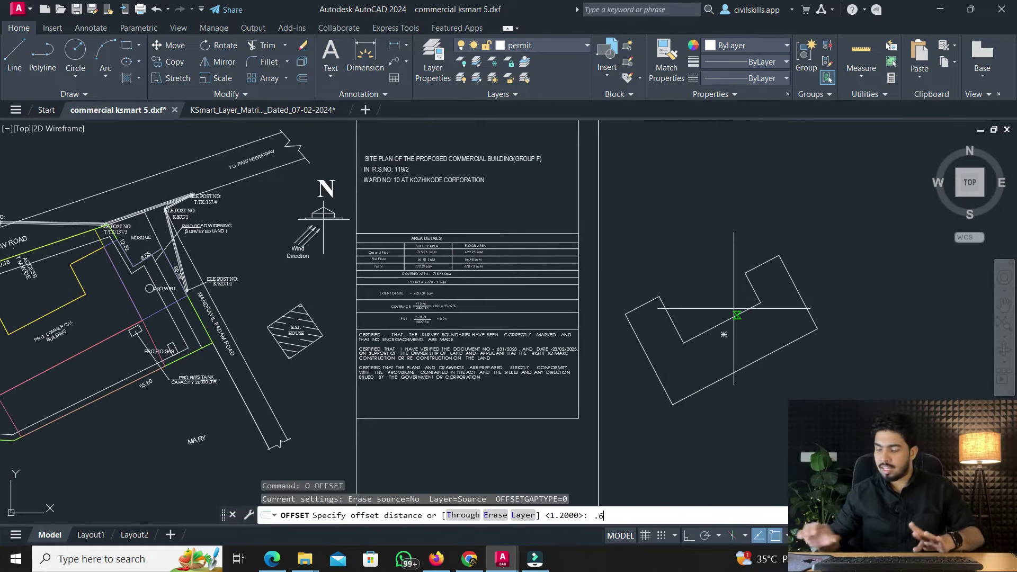
pyautogui.press('Return')
pyautogui.click(732, 306)
pyautogui.click(731, 303)
pyautogui.press('Escape')
pyautogui.scroll(2, 783, 218)
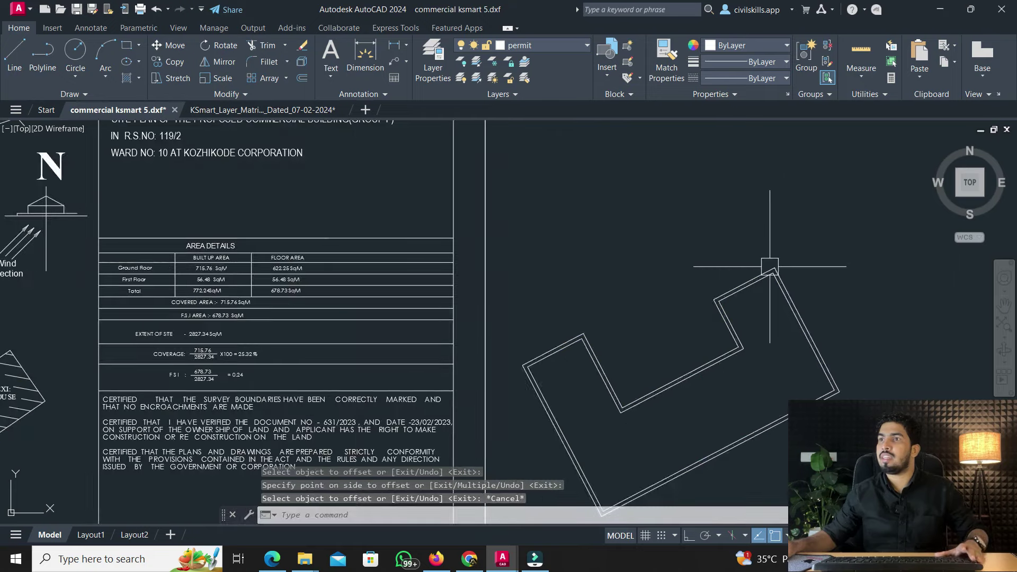
# Copy the outer offset outline onto the proposed commercial building in the site plan so it surrounds the building
pyautogui.click(770, 267)
pyautogui.write('co')
pyautogui.press('Return')
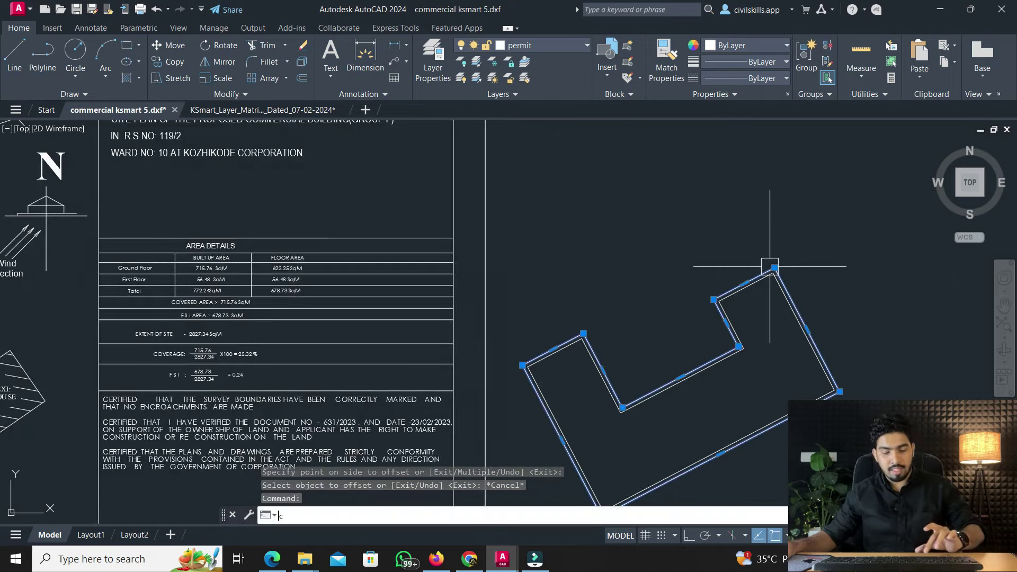
pyautogui.click(770, 266)
pyautogui.scroll(2, 432, 324)
pyautogui.scroll(-6, 432, 321)
pyautogui.scroll(5, 446, 316)
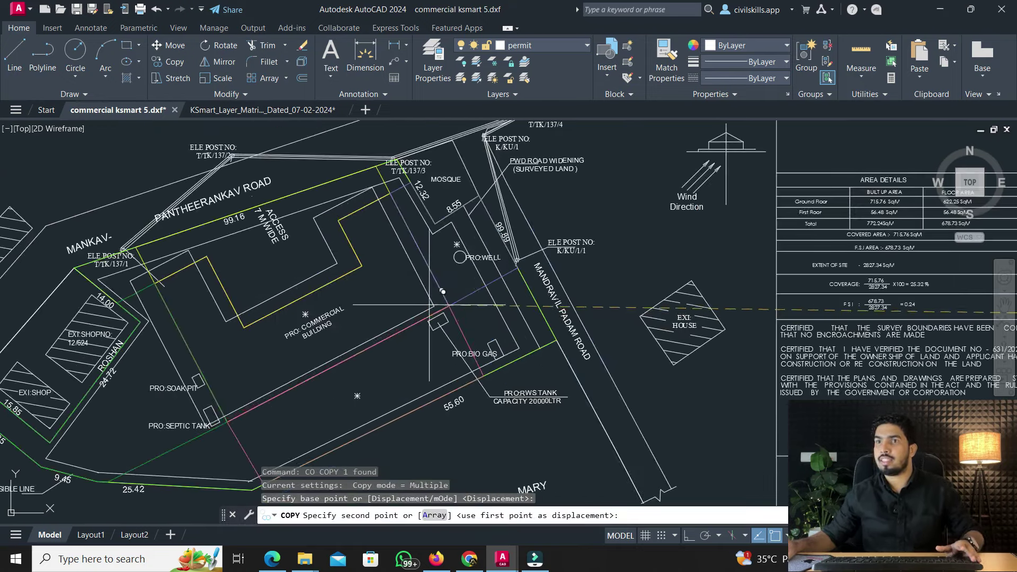
pyautogui.click(463, 296)
pyautogui.scroll(-6, 463, 296)
pyautogui.press('Escape')
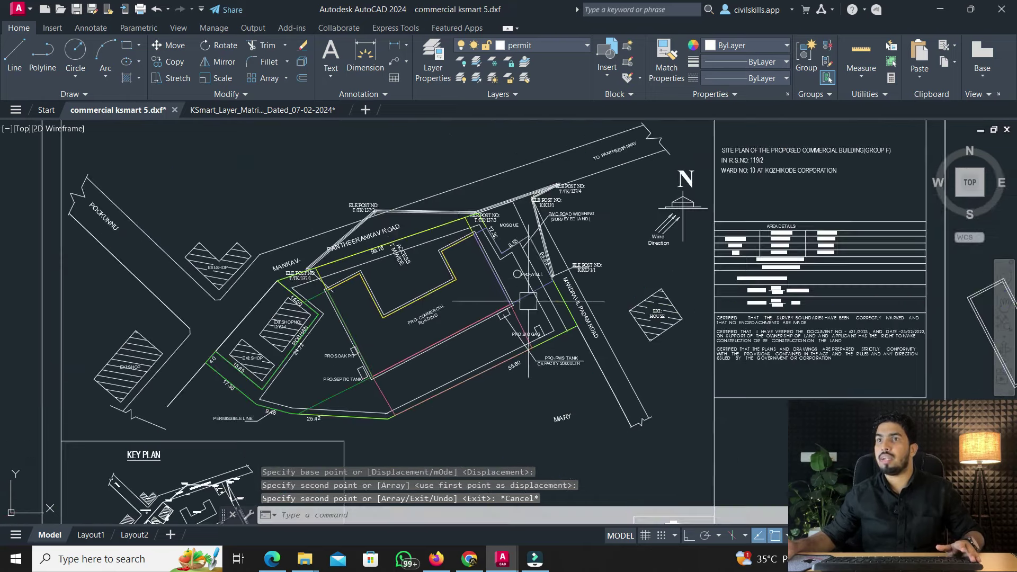
# Start an overhang polyline at the building corner near the 14.00 side and trace the offset outline through the front recess
pyautogui.scroll(3, 440, 275)
pyautogui.scroll(-1, 442, 276)
pyautogui.write('pl')
pyautogui.press('Return')
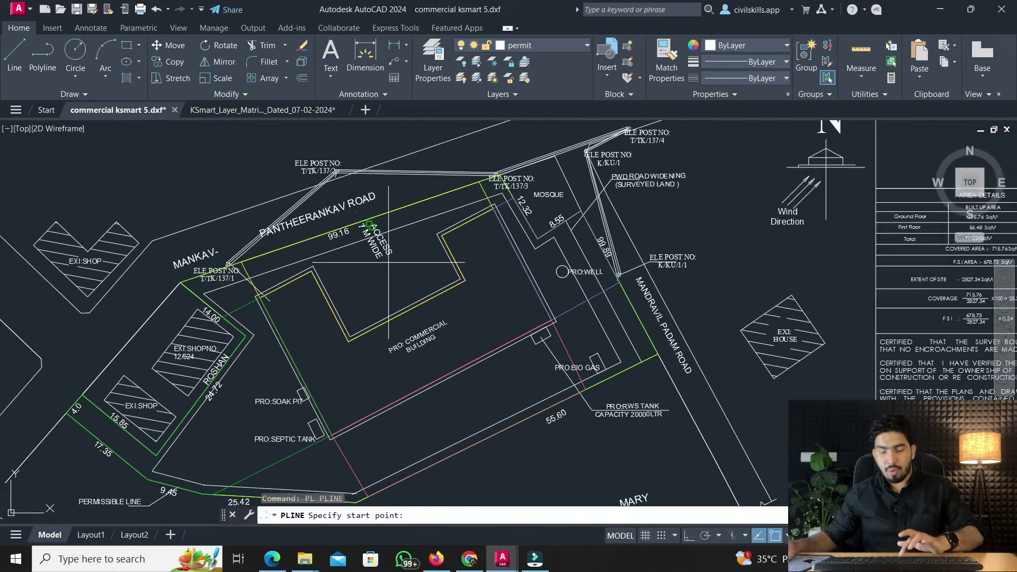
pyautogui.scroll(8, 276, 275)
pyautogui.click(180, 337)
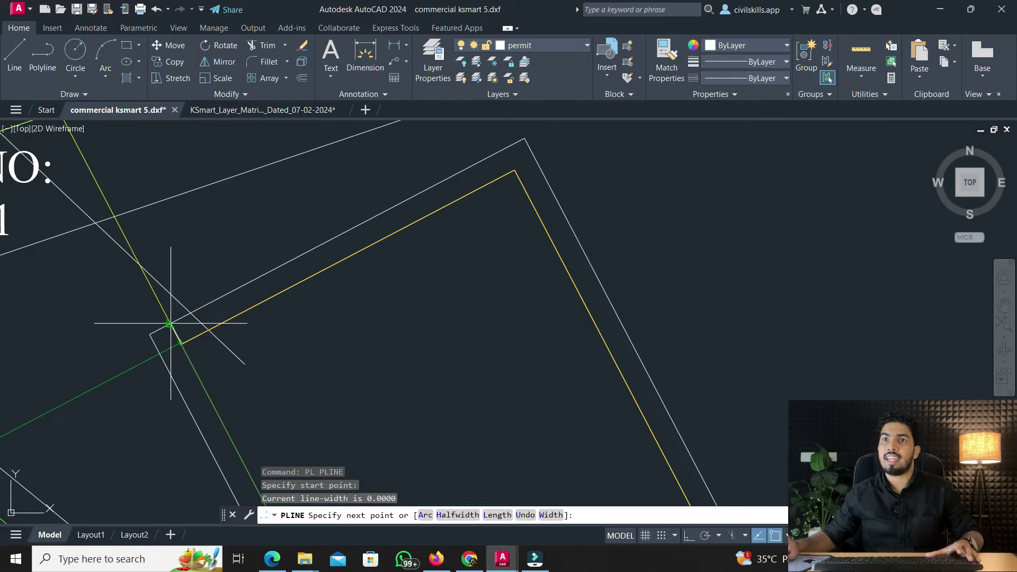
pyautogui.click(170, 323)
pyautogui.click(525, 138)
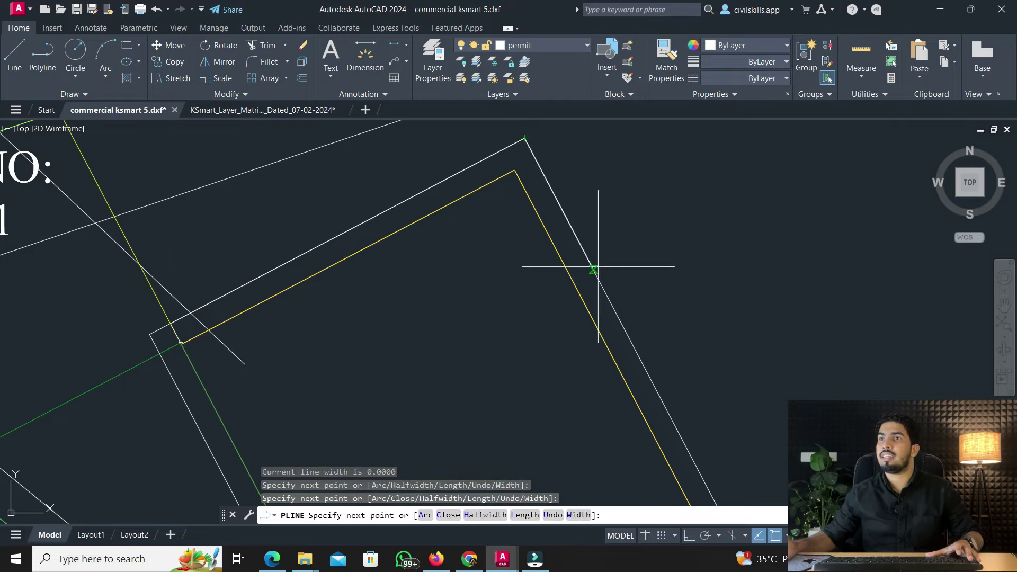
pyautogui.scroll(-4, 191, 225)
pyautogui.click(415, 369)
pyautogui.moveTo(415, 369); pyautogui.dragTo(313, 469, button='middle')
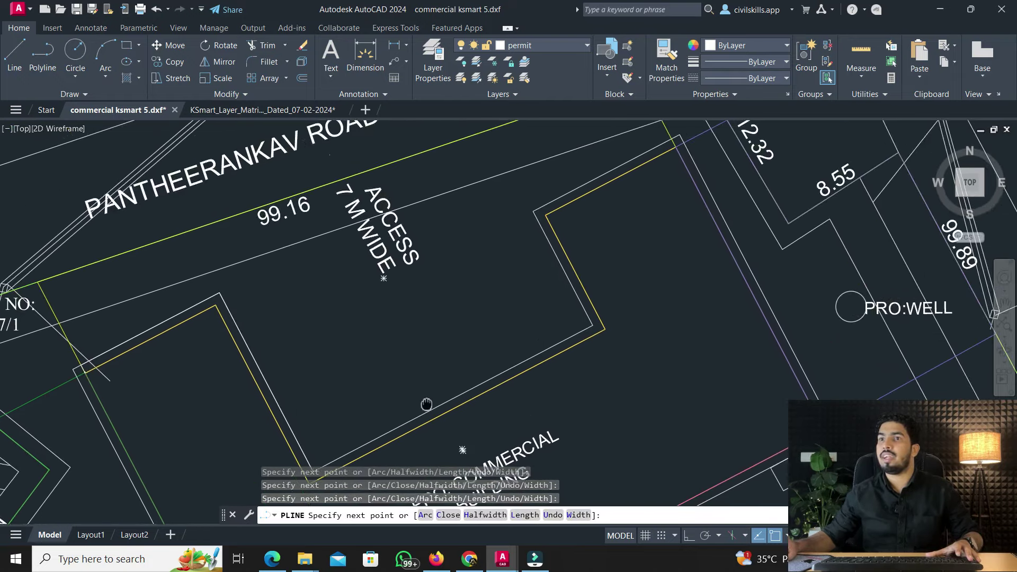
pyautogui.click(592, 324)
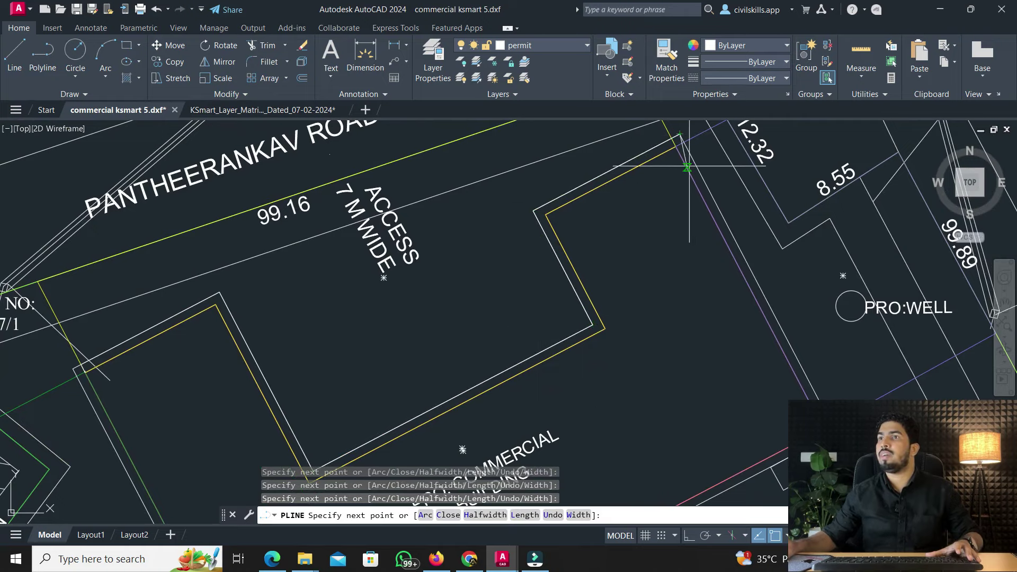
# Continue the polyline along the offset outline past the well side, the rear edge and the soak pit side to the front corner
pyautogui.moveTo(804, 339); pyautogui.dragTo(788, 239, button='middle')
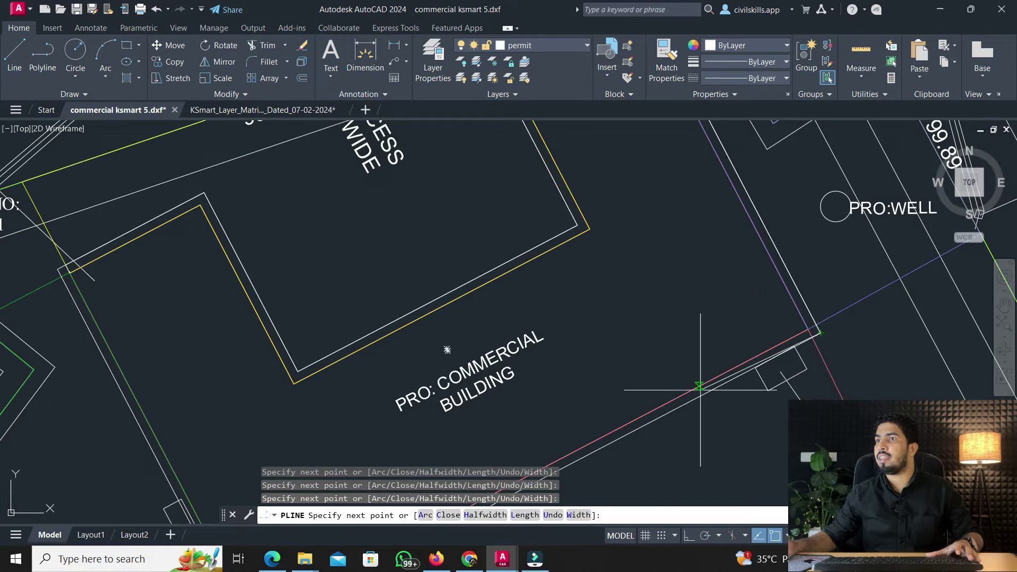
pyautogui.moveTo(700, 390); pyautogui.dragTo(741, 222, button='middle')
pyautogui.scroll(-1, 295, 465)
pyautogui.moveTo(295, 465); pyautogui.dragTo(315, 410, button='middle')
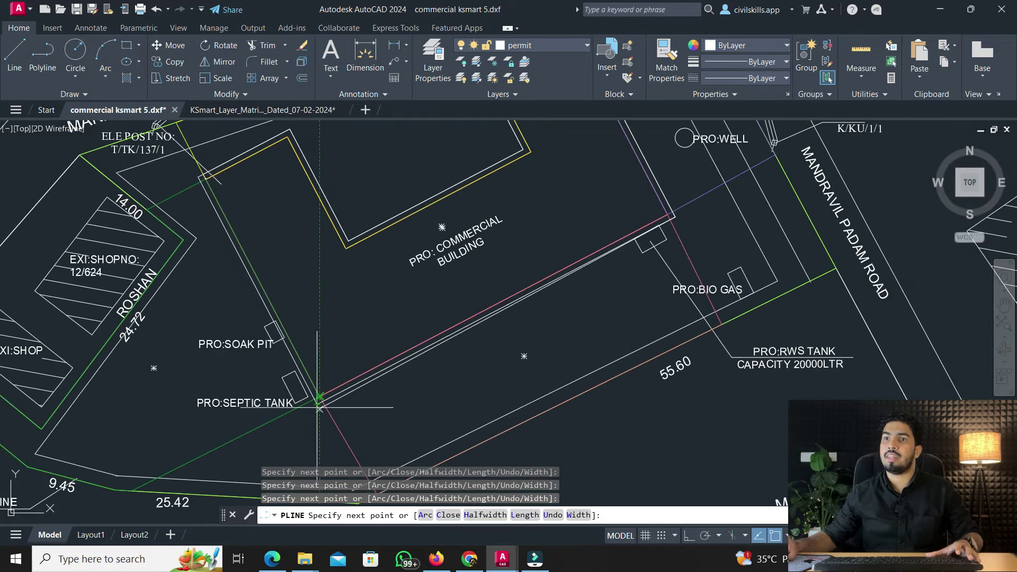
pyautogui.scroll(6, 318, 418)
pyautogui.scroll(-5, 310, 368)
pyautogui.moveTo(311, 368); pyautogui.dragTo(291, 418, button='middle')
pyautogui.moveTo(150, 187); pyautogui.dragTo(213, 372, button='middle')
pyautogui.scroll(4, 158, 269)
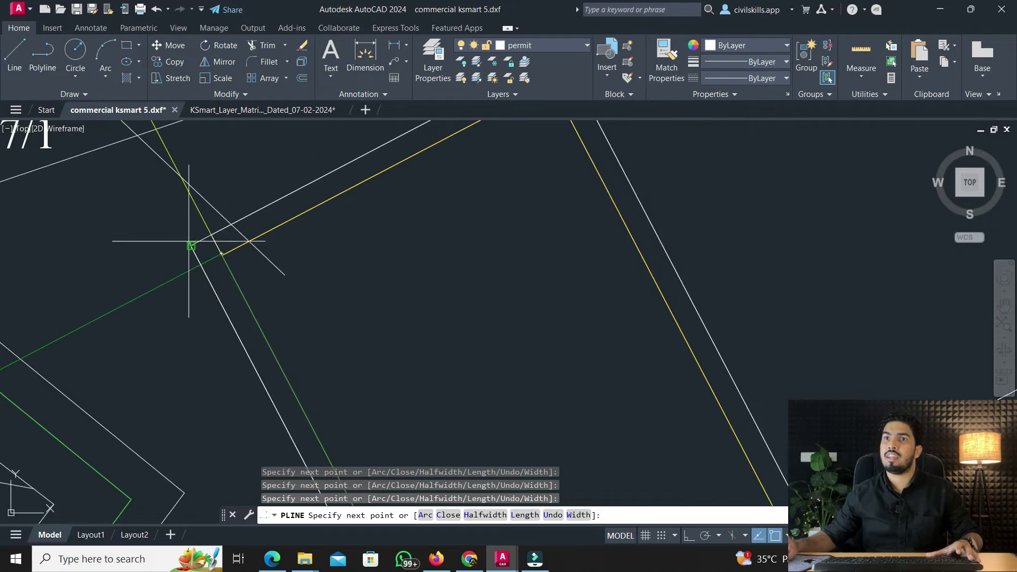
# Continue the overhang polyline along the inner building outline, past the soak pit side, the rear edge and the well side to the front recess
pyautogui.scroll(-5, 212, 234)
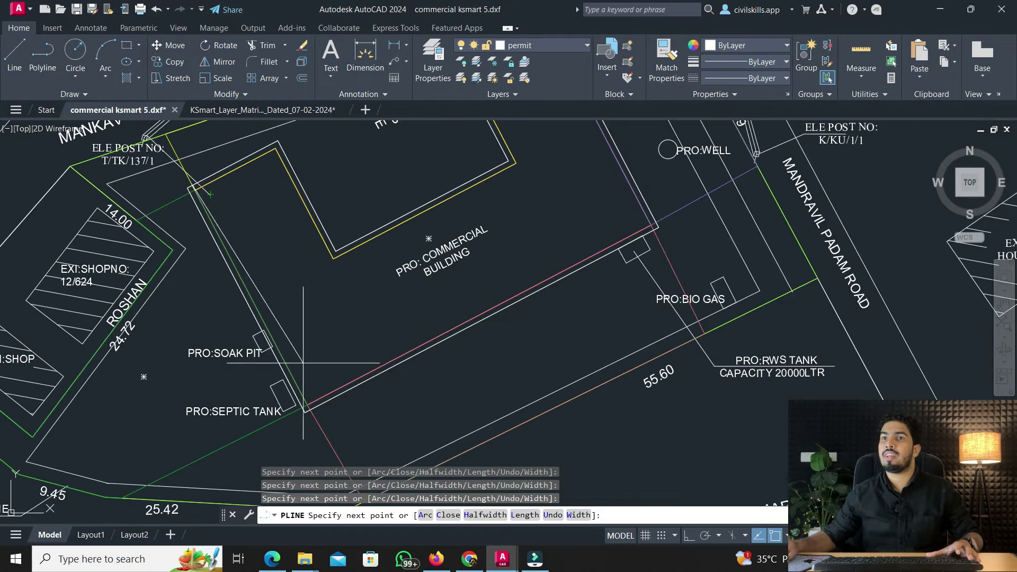
pyautogui.scroll(3, 307, 443)
pyautogui.scroll(-2, 462, 336)
pyautogui.moveTo(462, 336); pyautogui.dragTo(116, 367, button='middle')
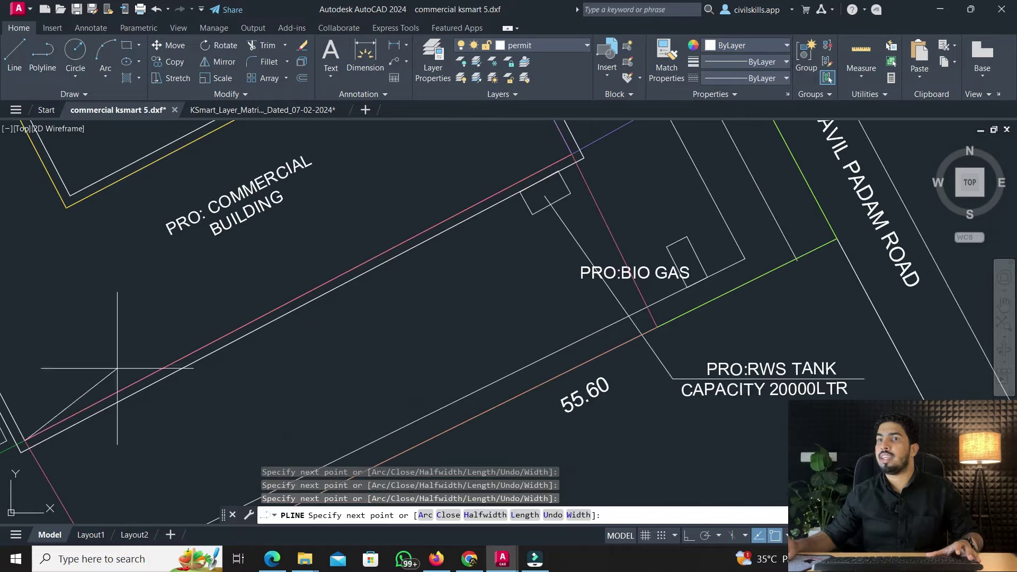
pyautogui.moveTo(487, 237); pyautogui.dragTo(388, 338, button='middle')
pyautogui.scroll(4, 454, 266)
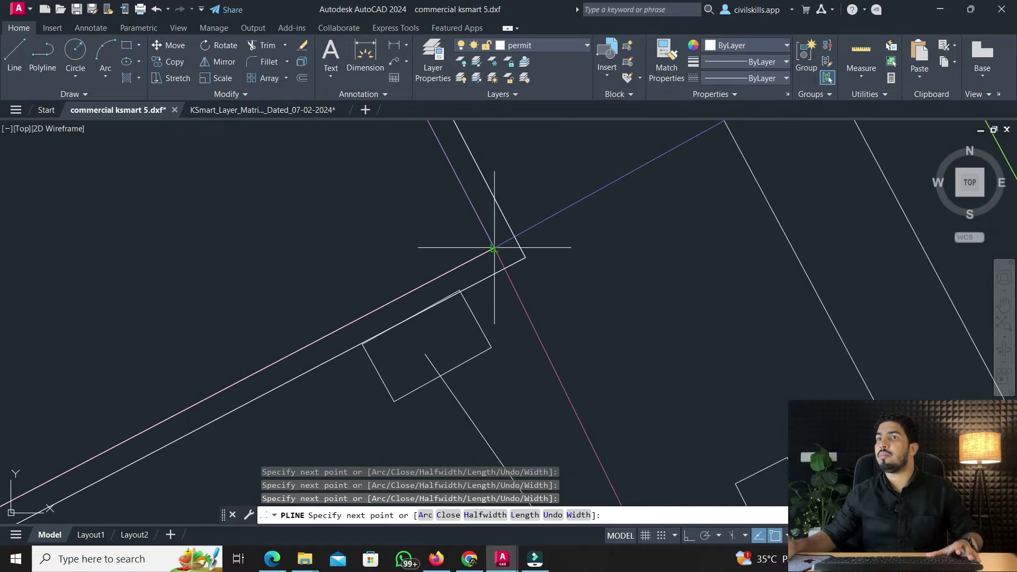
pyautogui.scroll(-3, 490, 244)
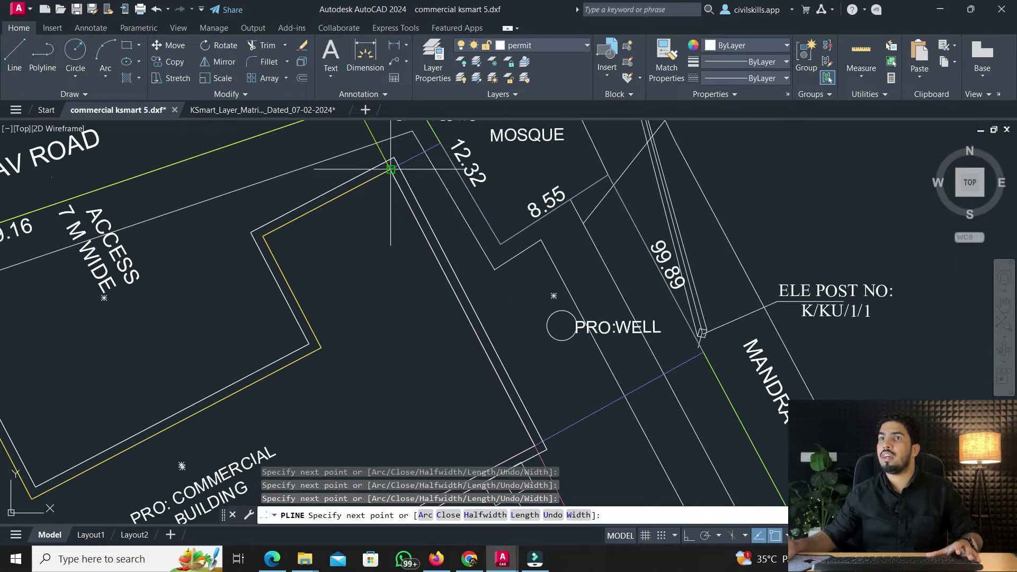
pyautogui.scroll(-2, 268, 245)
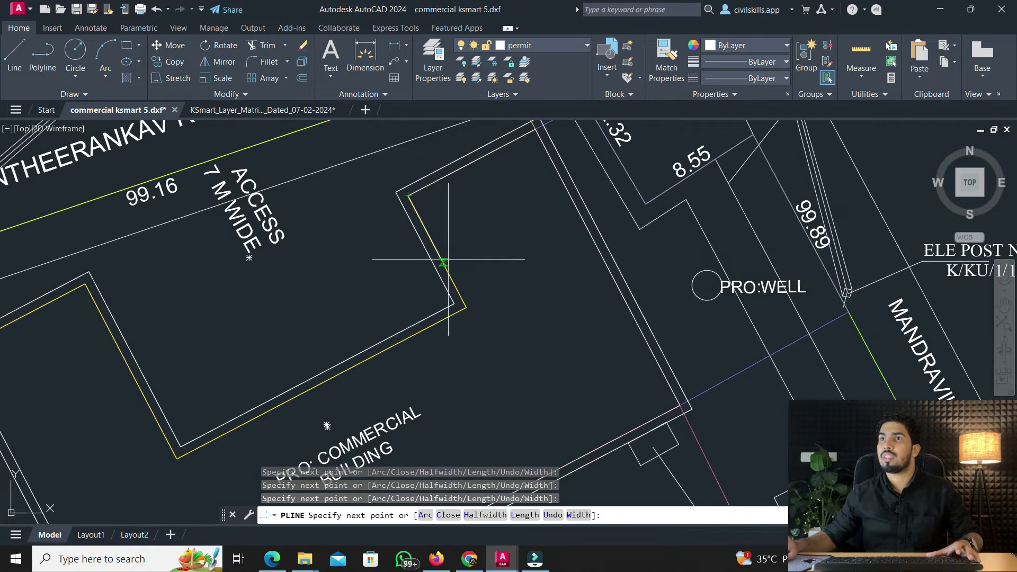
# Trace the inner building outline through the front recess toward the 14.00 side and close the overhang polyline
pyautogui.scroll(5, 461, 275)
pyautogui.scroll(-1, 453, 377)
pyautogui.moveTo(453, 377); pyautogui.dragTo(695, 238, button='middle')
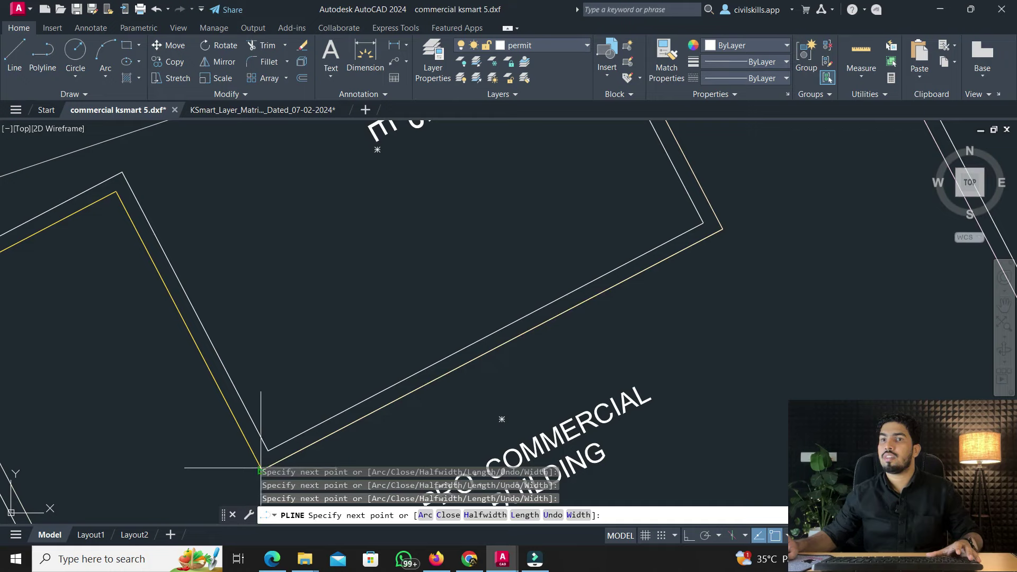
pyautogui.scroll(-2, 116, 191)
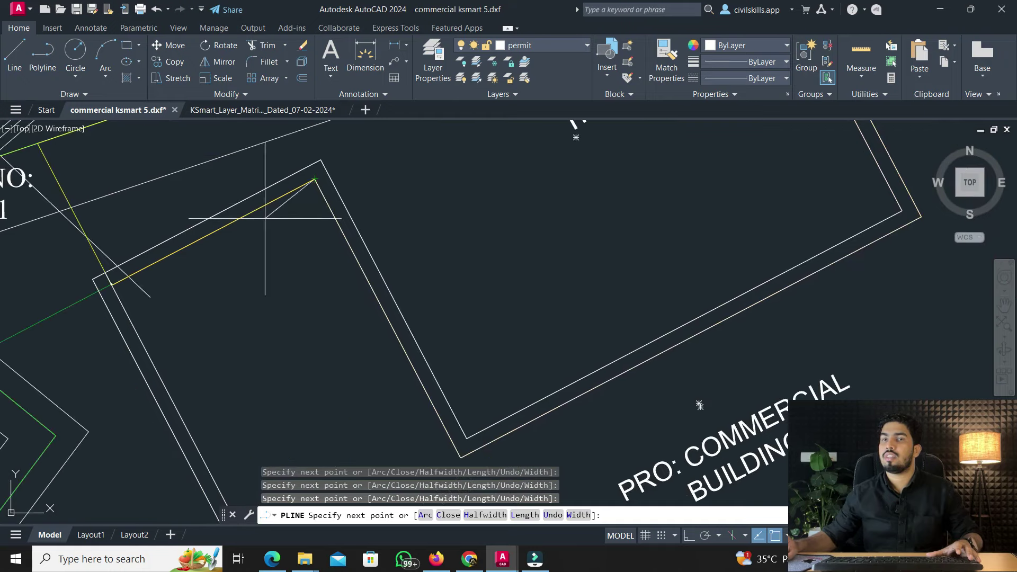
pyautogui.scroll(5, 103, 277)
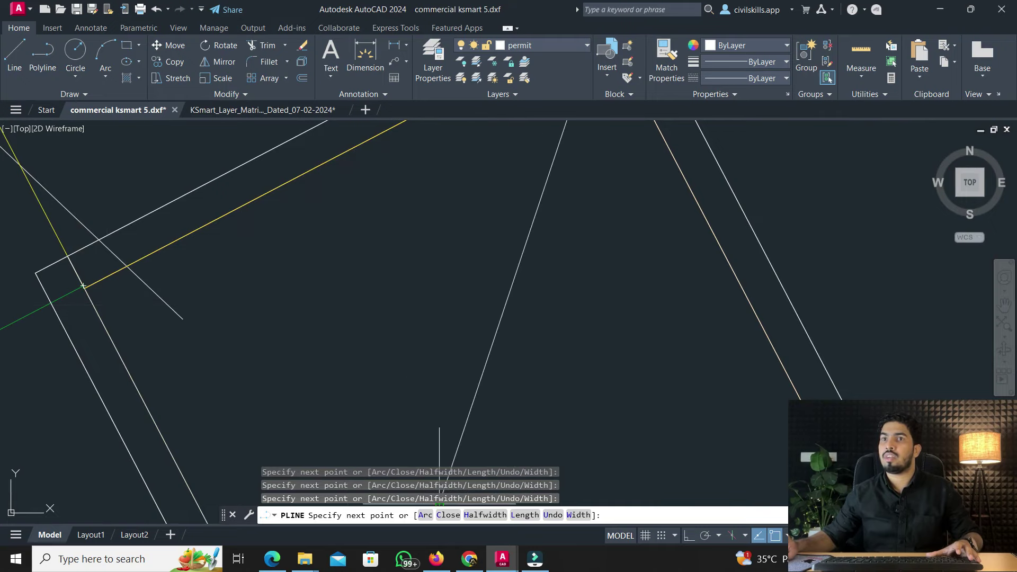
pyautogui.click(447, 515)
pyautogui.scroll(-3, 484, 469)
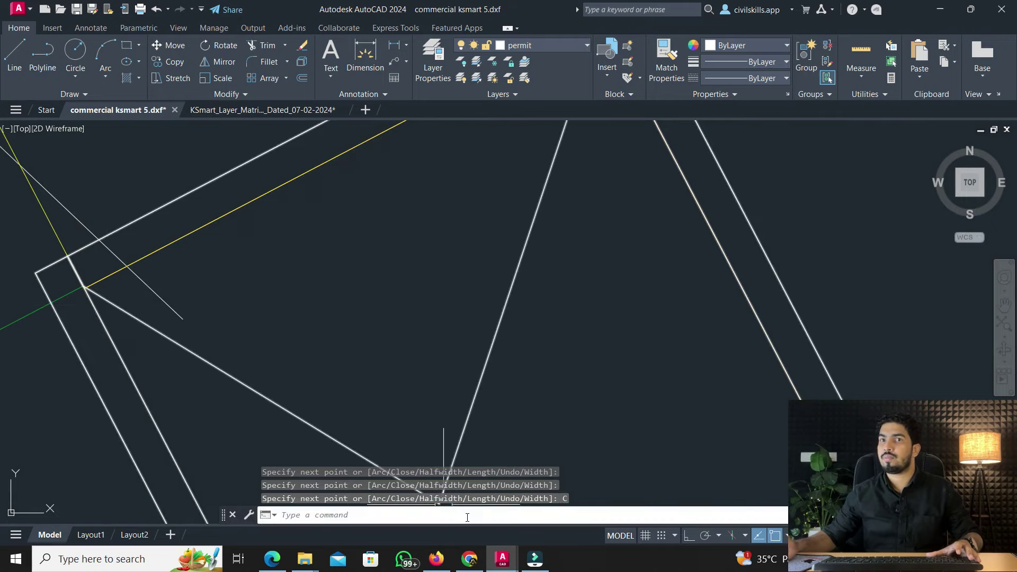
# Move the stray vertex of the closed overhang polyline onto the building's front edge near the 14.00 side
pyautogui.moveTo(401, 391); pyautogui.dragTo(378, 348, button='middle')
pyautogui.scroll(2, 380, 349)
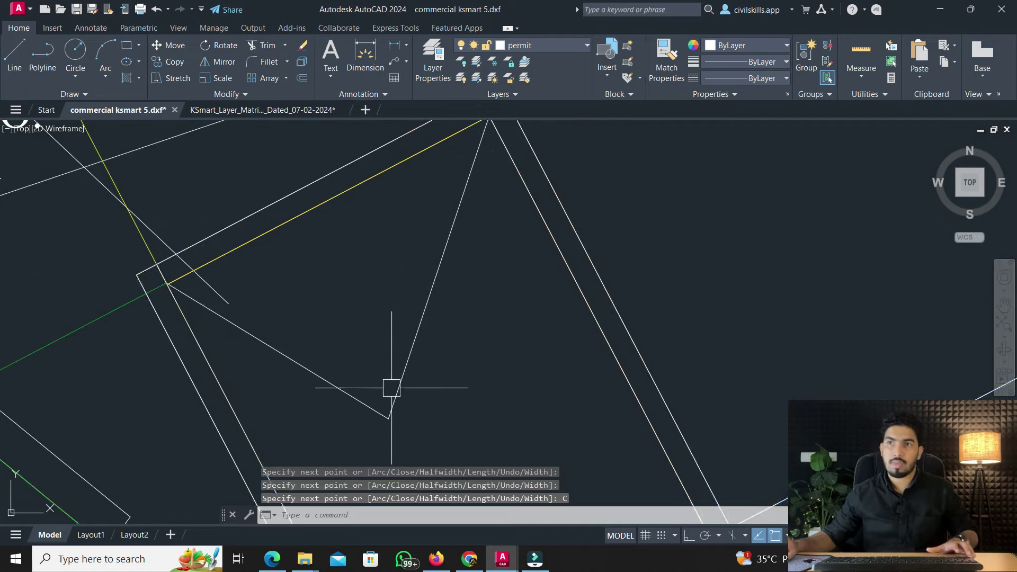
pyautogui.click(389, 418)
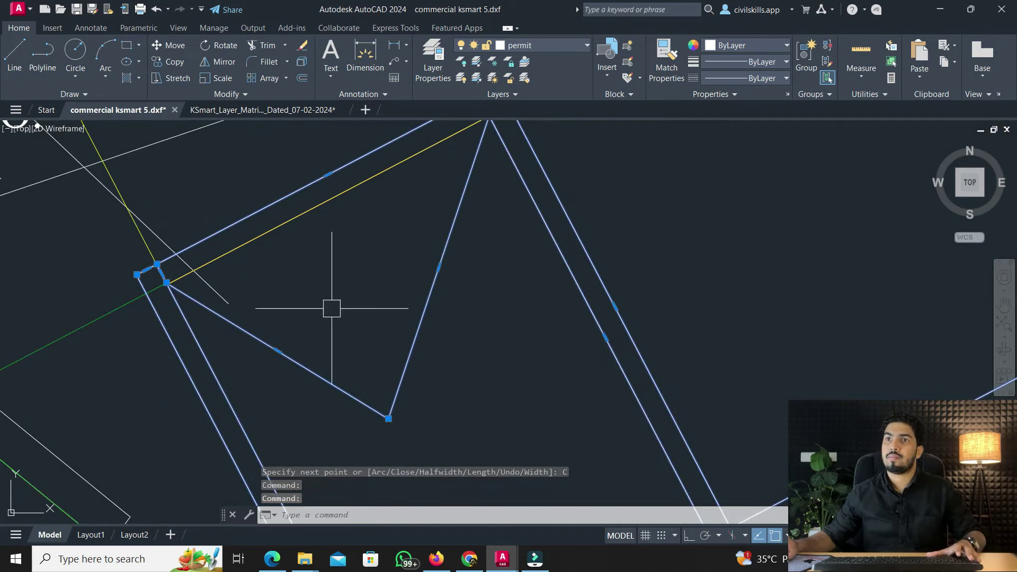
pyautogui.click(389, 419)
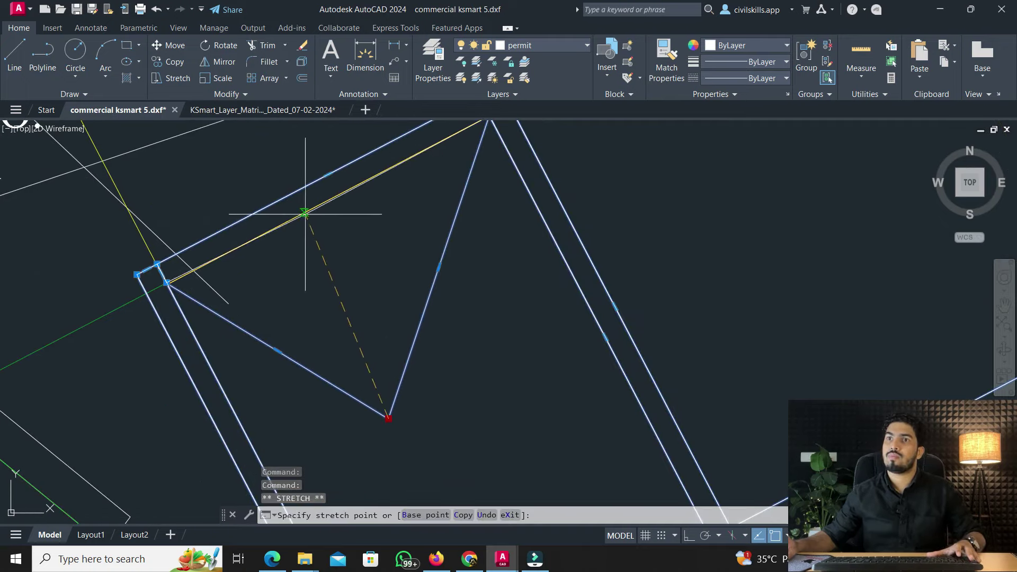
pyautogui.press('Escape')
pyautogui.scroll(-2, 384, 244)
pyautogui.moveTo(384, 245); pyautogui.dragTo(277, 218, button='middle')
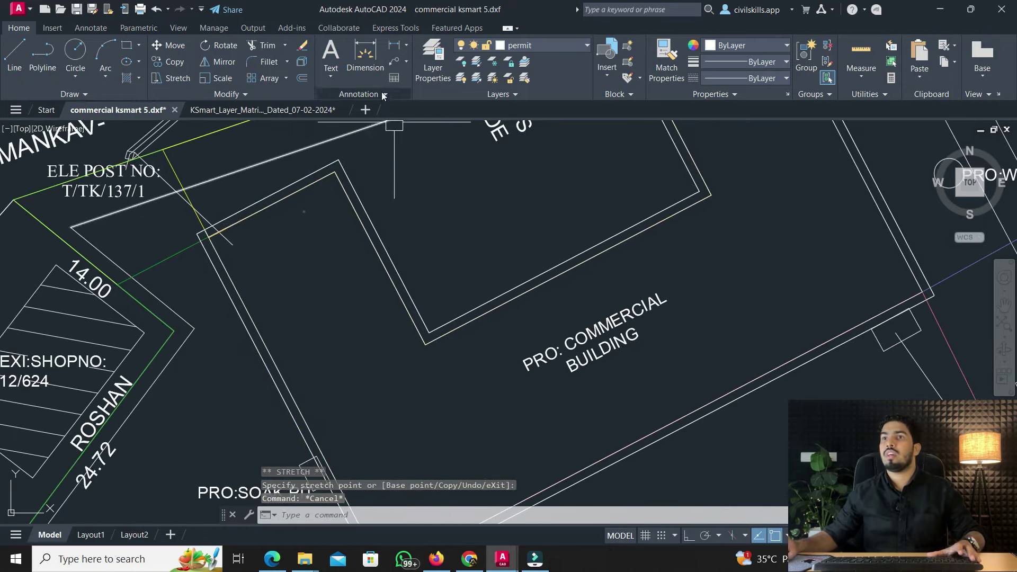
# Match the overhang polyline's properties to the Block 01 sample for BLK_n_SHADE_OVERHANG in the layer matrix drawing
pyautogui.click(236, 106)
pyautogui.click(237, 110)
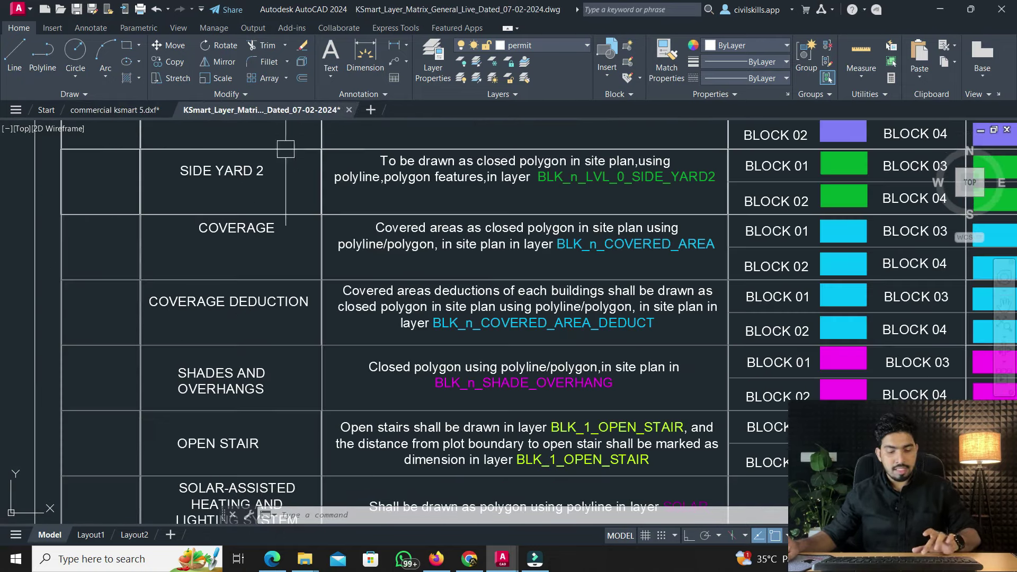
pyautogui.write('ma')
pyautogui.press('Return')
pyautogui.click(829, 364)
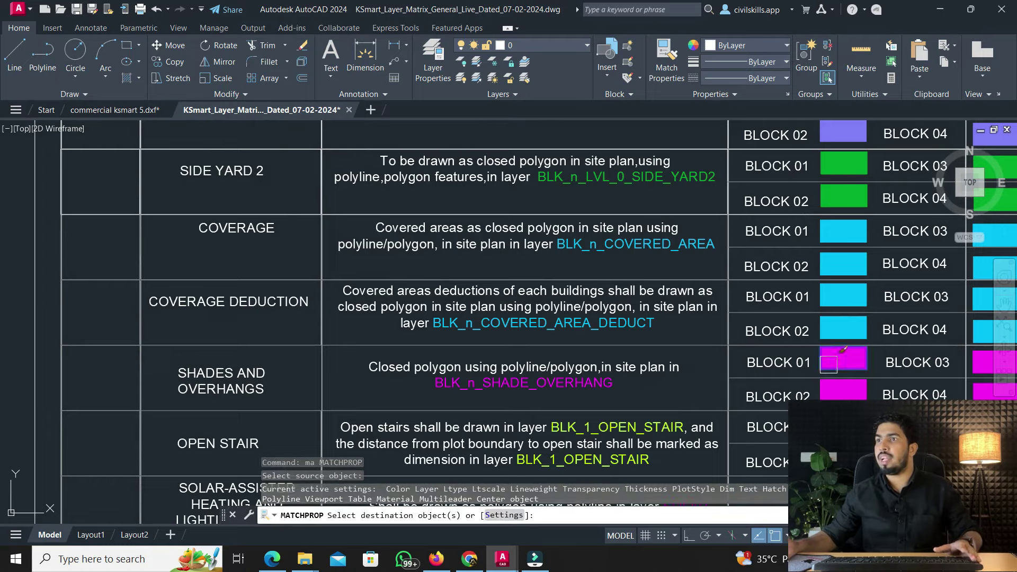
pyautogui.click(118, 111)
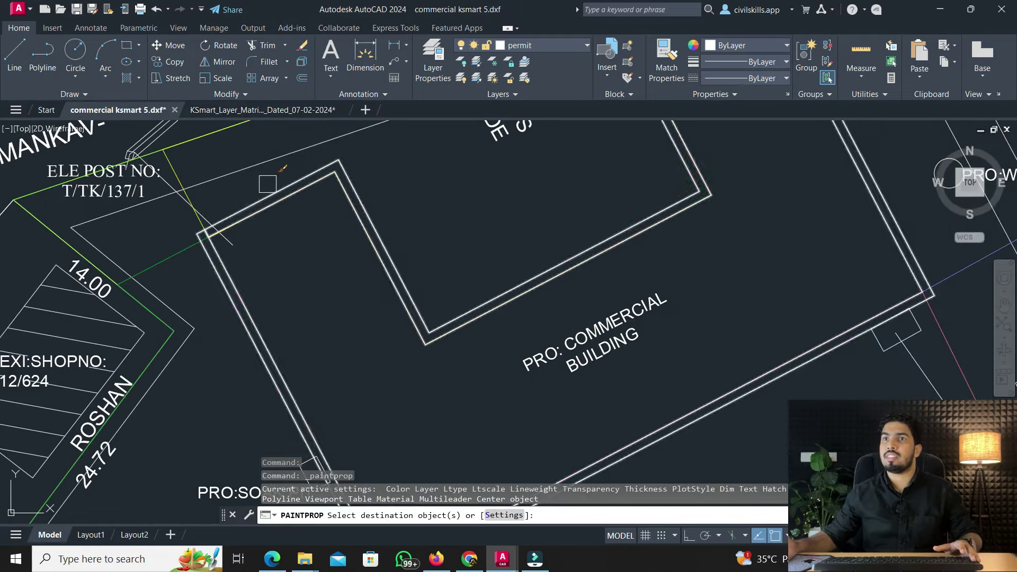
pyautogui.scroll(-5, 439, 245)
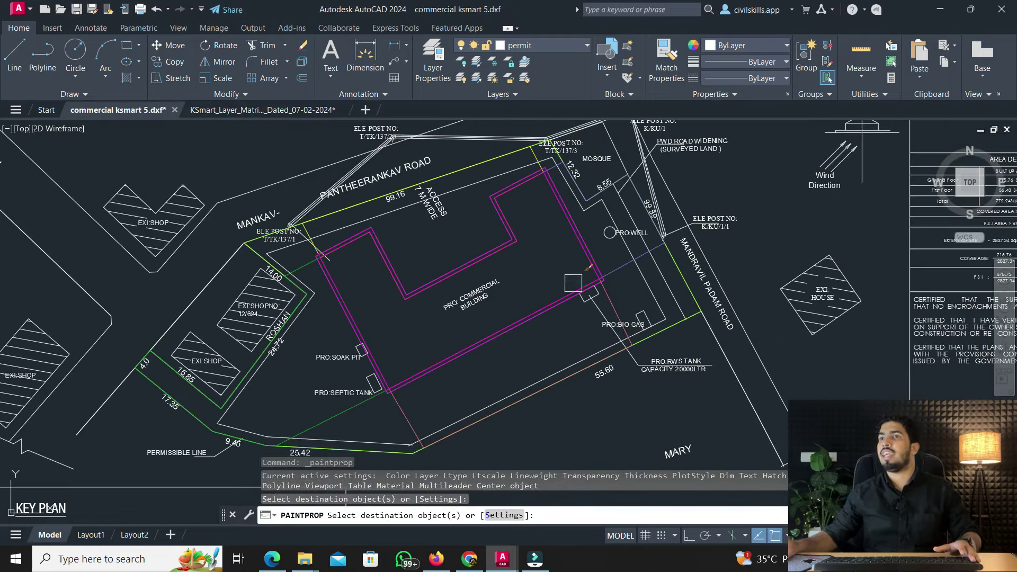
pyautogui.press('Escape')
# Review the layer matrix rows from open stair to external recreation space, plus the open well, septic tank and biogas table
pyautogui.click(249, 111)
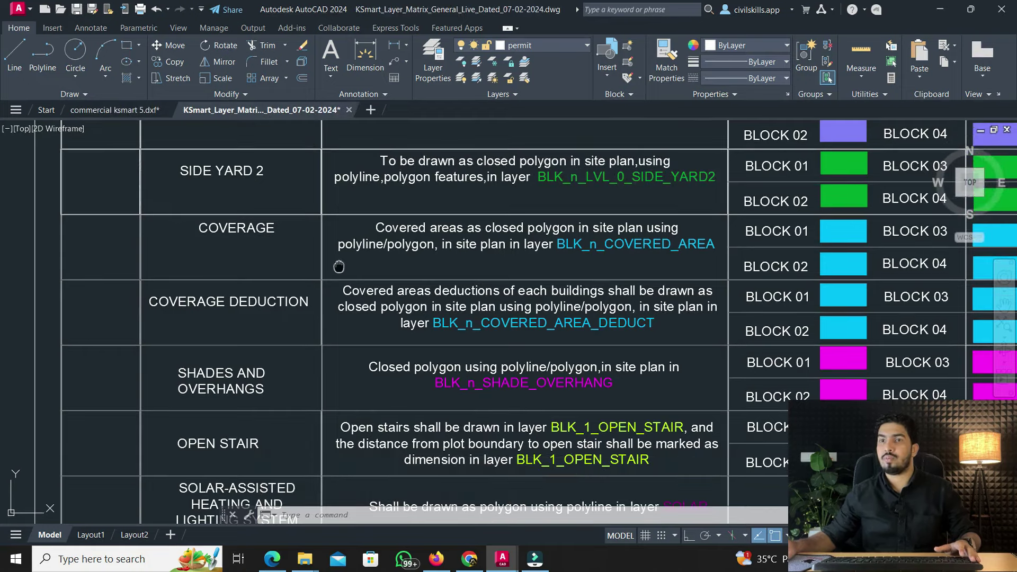
pyautogui.moveTo(339, 266); pyautogui.dragTo(334, 165, button='middle')
pyautogui.moveTo(454, 365); pyautogui.dragTo(393, 297, button='middle')
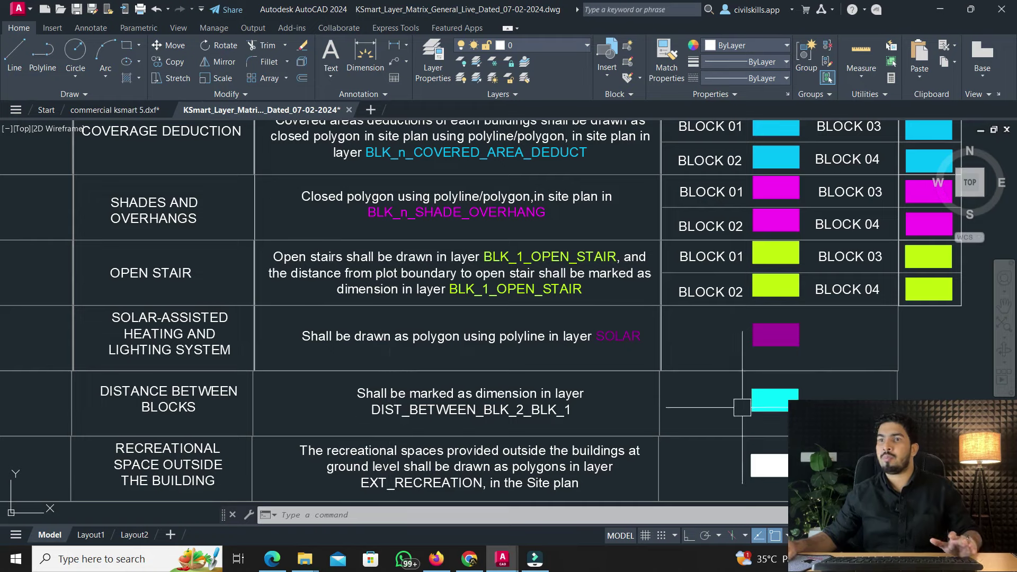
pyautogui.moveTo(738, 404); pyautogui.dragTo(732, 321, button='middle')
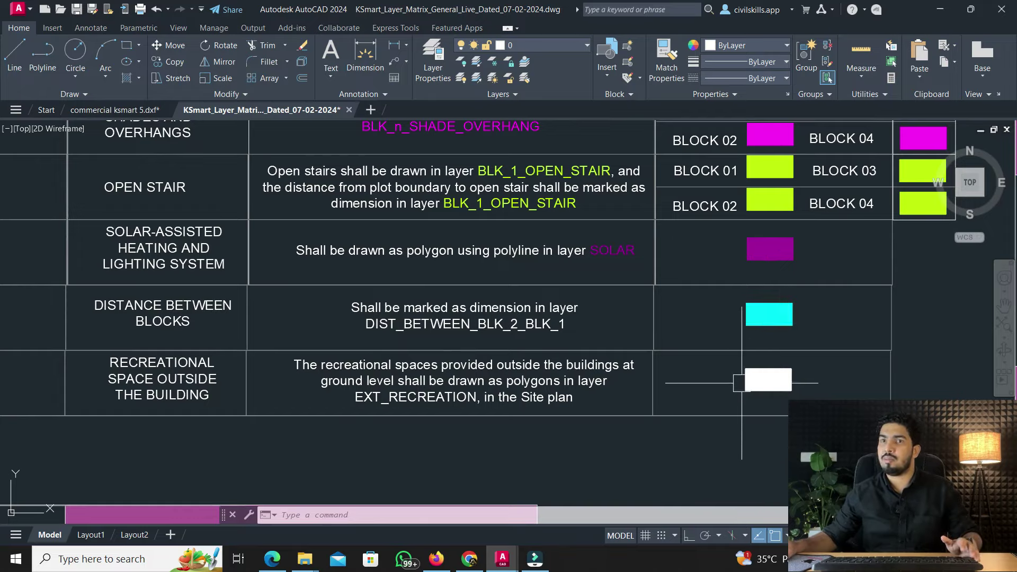
pyautogui.scroll(-5, 773, 382)
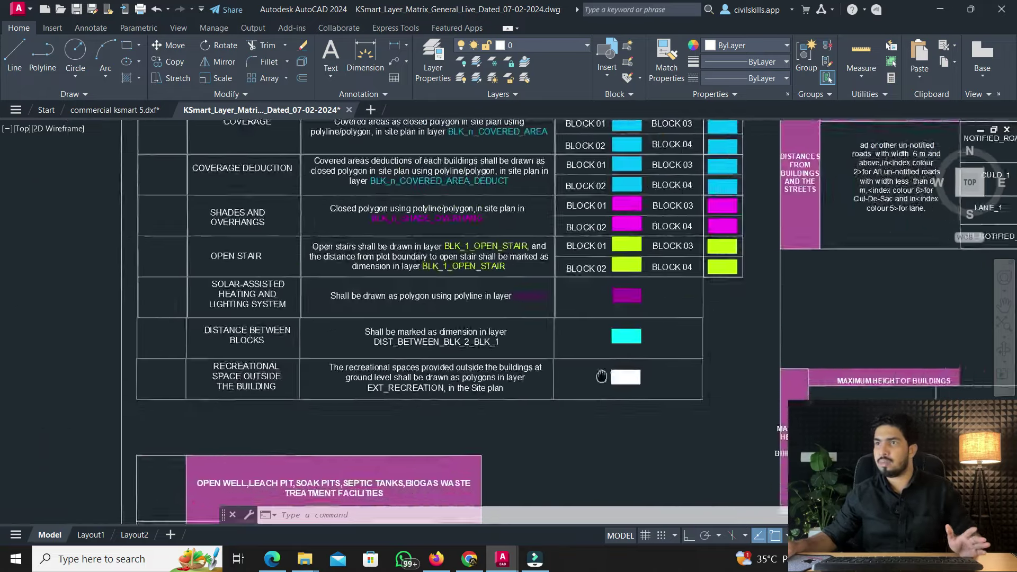
pyautogui.moveTo(485, 305)
pyautogui.mouseDown(button='middle')
pyautogui.moveTo(453, 248)
pyautogui.moveTo(498, 124)
pyautogui.mouseUp(button='middle')
pyautogui.scroll(5, 257, 225)
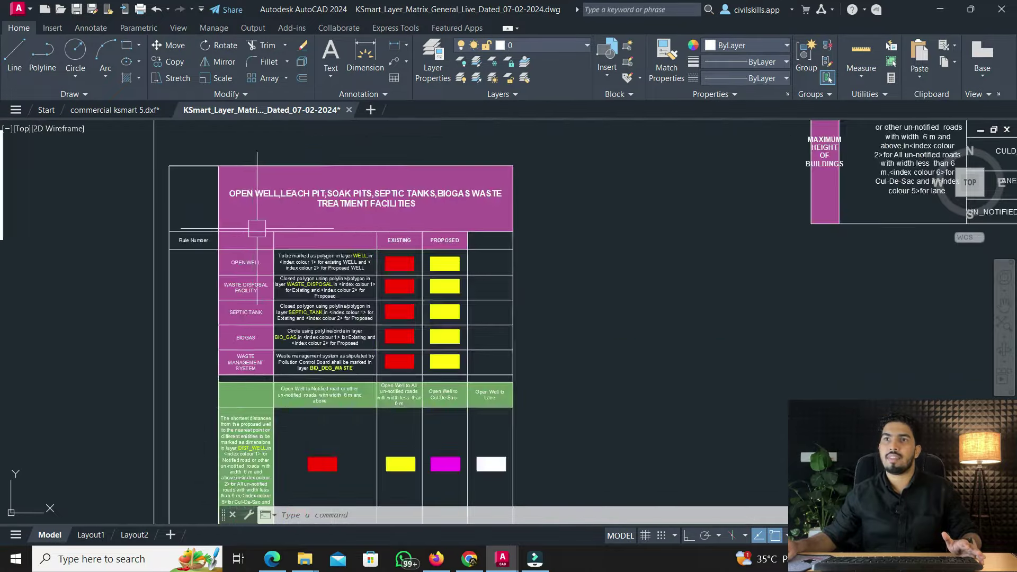
pyautogui.scroll(2, 280, 343)
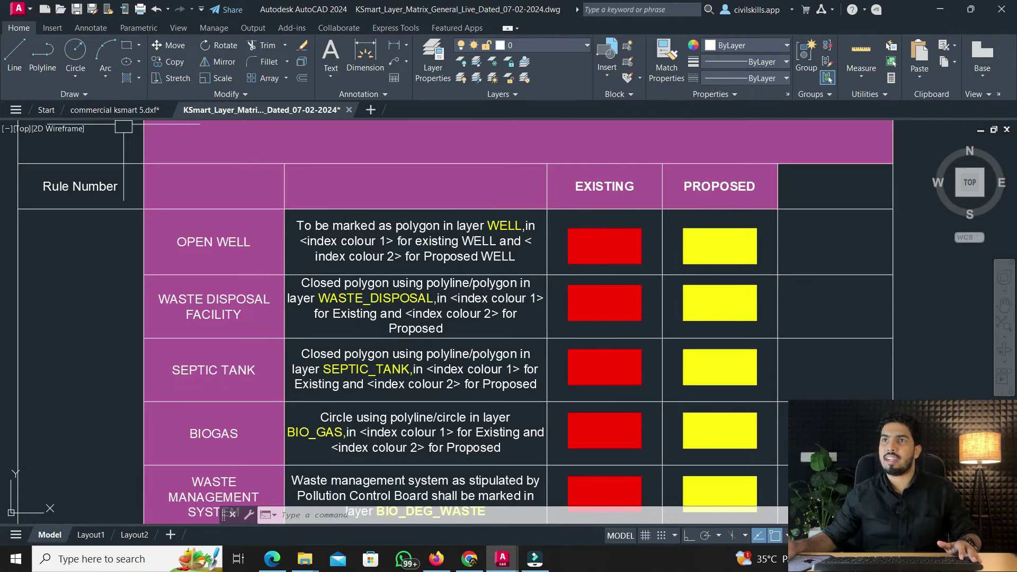
# Match the PRO:WELL circle in the site plan to the proposed open well sample on layer WELL
pyautogui.write('ma')
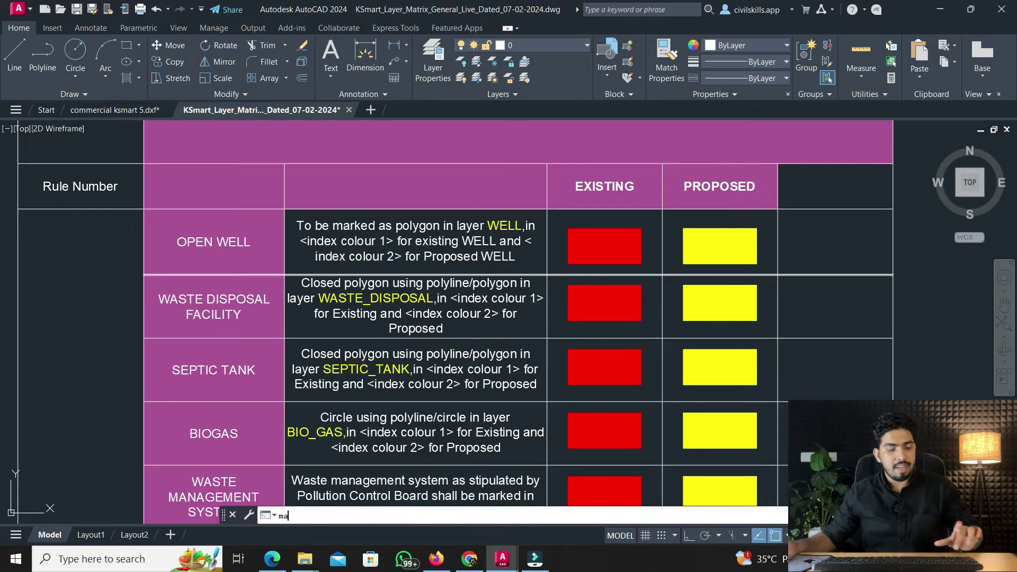
pyautogui.press('Return')
pyautogui.click(708, 237)
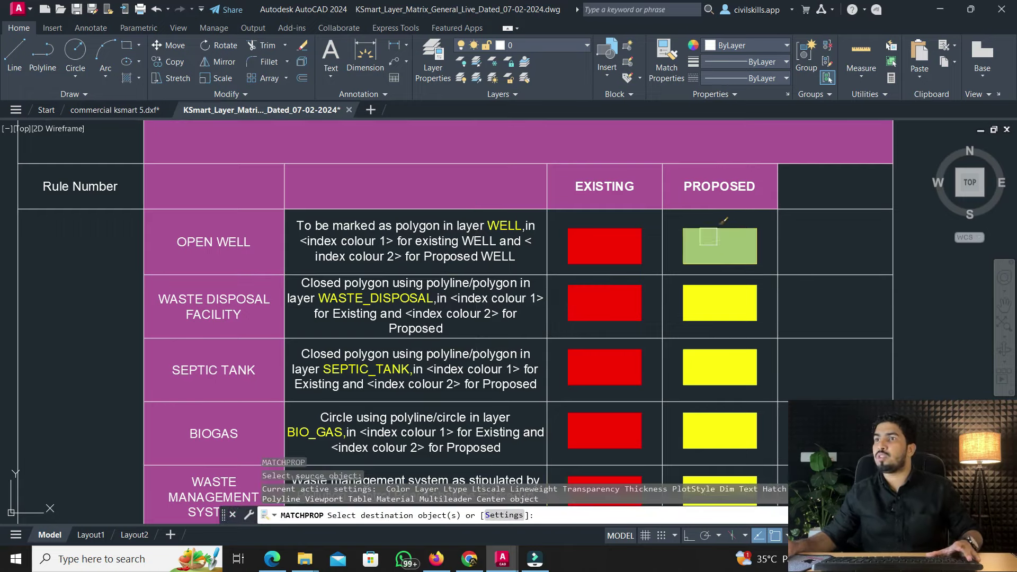
pyautogui.click(74, 111)
pyautogui.scroll(6, 525, 257)
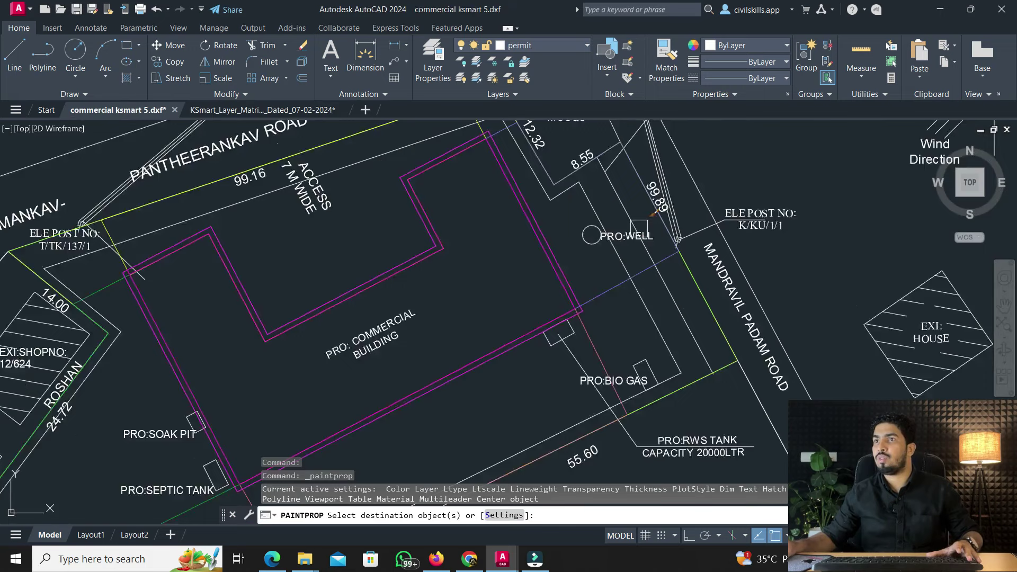
pyautogui.click(501, 256)
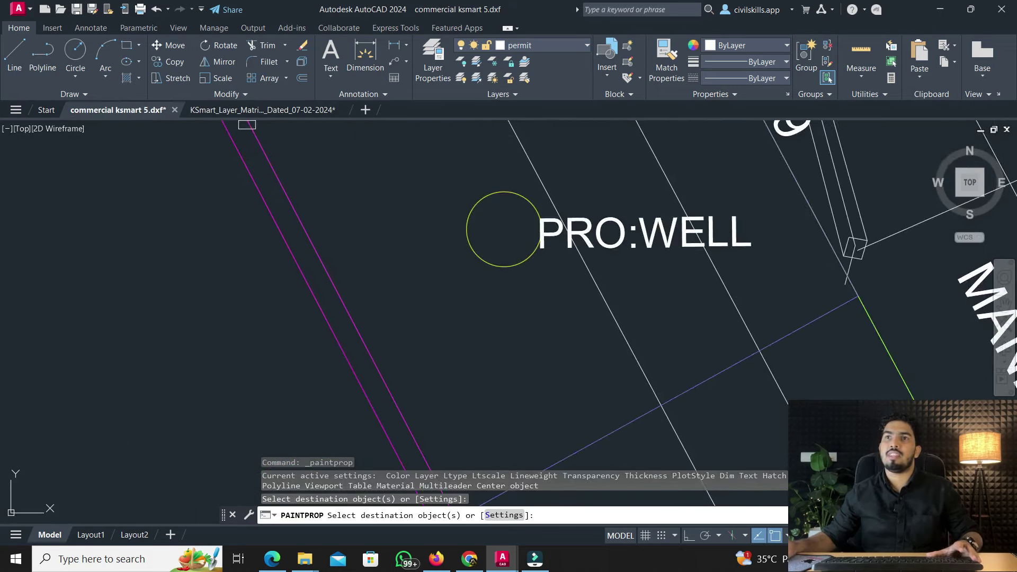
pyautogui.click(249, 110)
pyautogui.press('Escape')
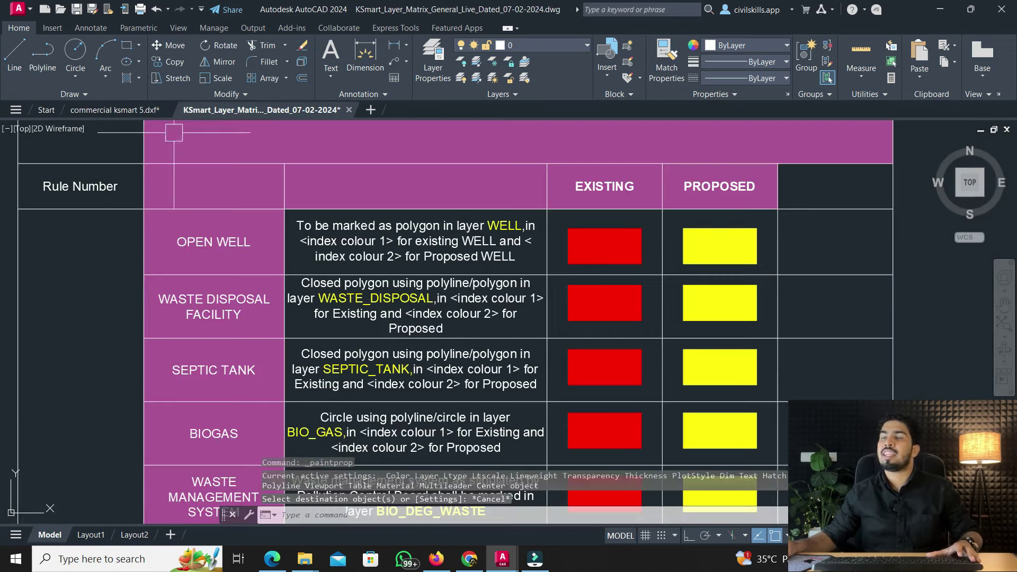
# Draw an example well circle below the MOSQUE label, between the 12.32 and 8.55 boundary sides
pyautogui.click(122, 110)
pyautogui.scroll(-3, 336, 386)
pyautogui.scroll(2, 302, 332)
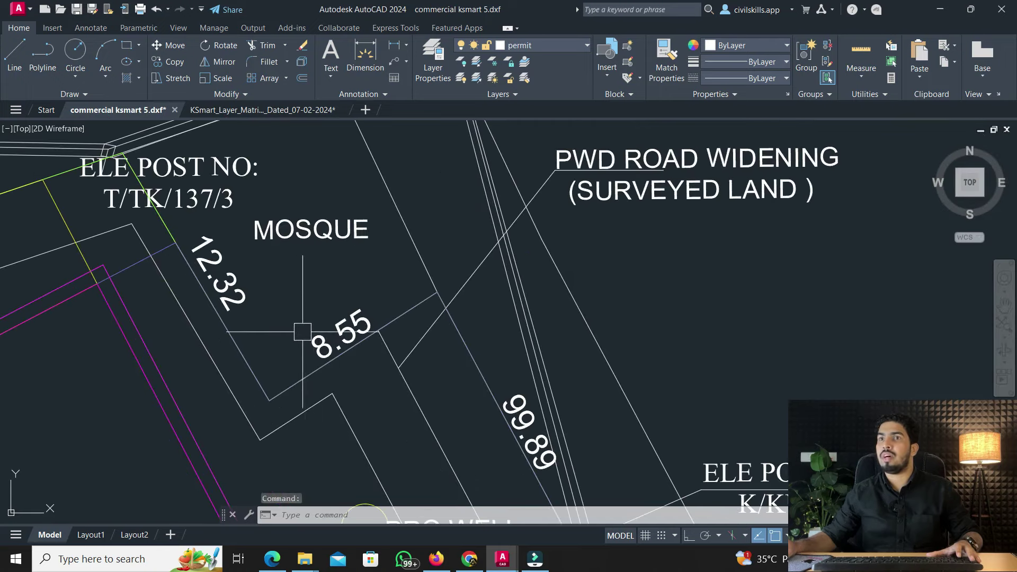
pyautogui.write('c')
pyautogui.press('Return')
pyautogui.press('Escape')
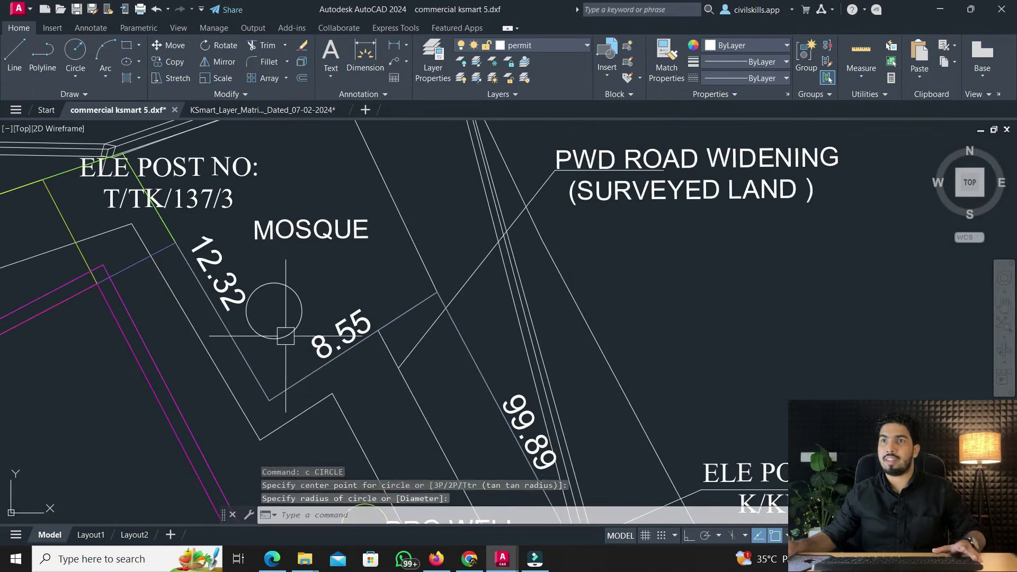
# Try matching the circle below the MOSQUE label to the existing open well sample and undo the match
pyautogui.click(248, 111)
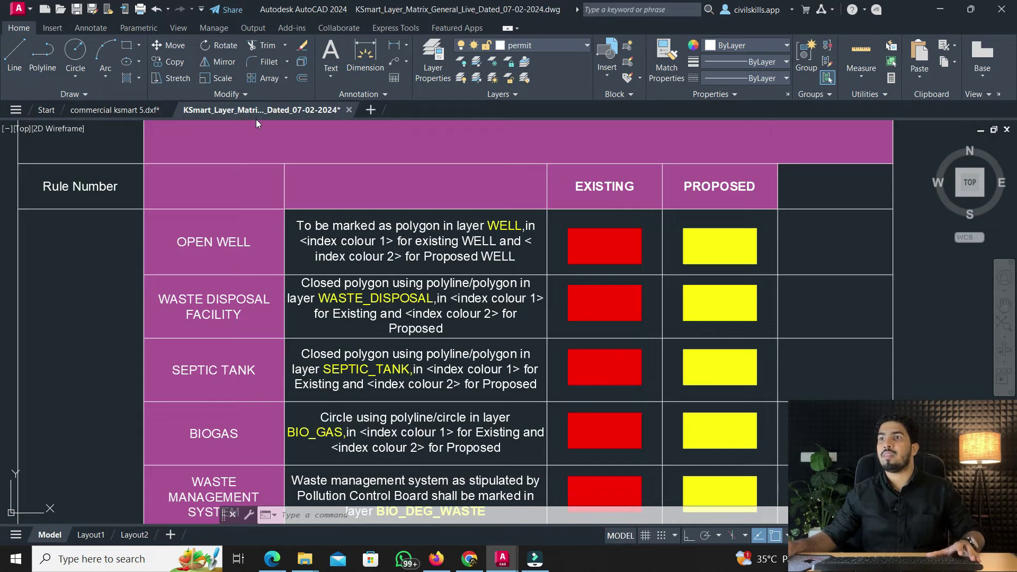
pyautogui.write('ma')
pyautogui.press('Return')
pyautogui.click(621, 257)
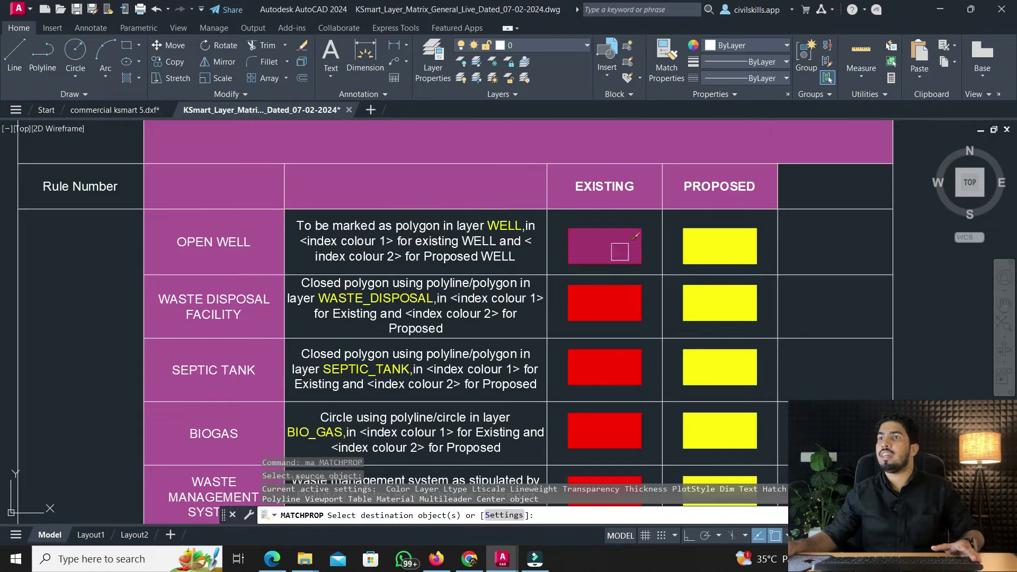
pyautogui.click(132, 109)
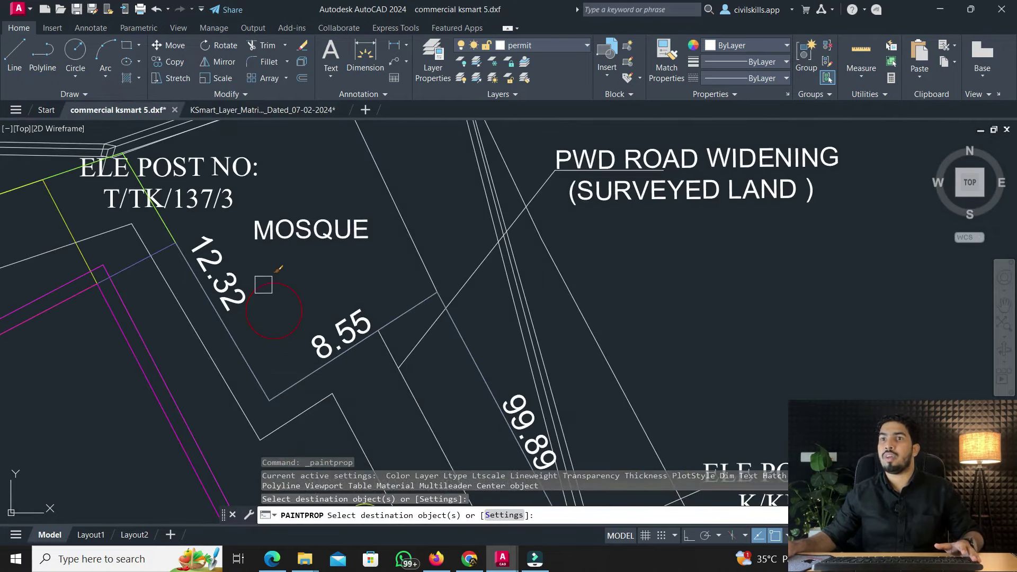
pyautogui.hotkey('ctrl', 'Tab')
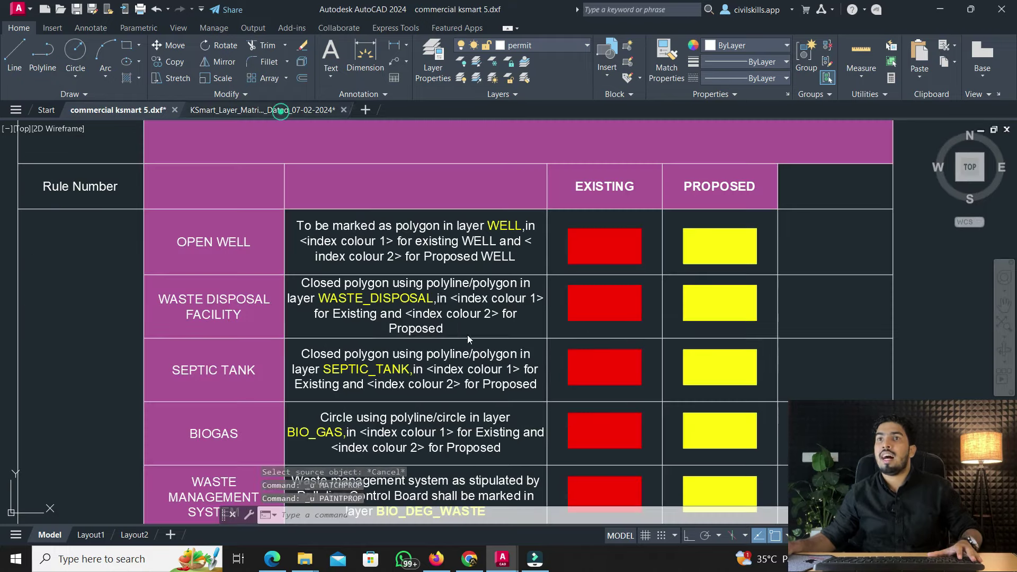
pyautogui.press('Escape')
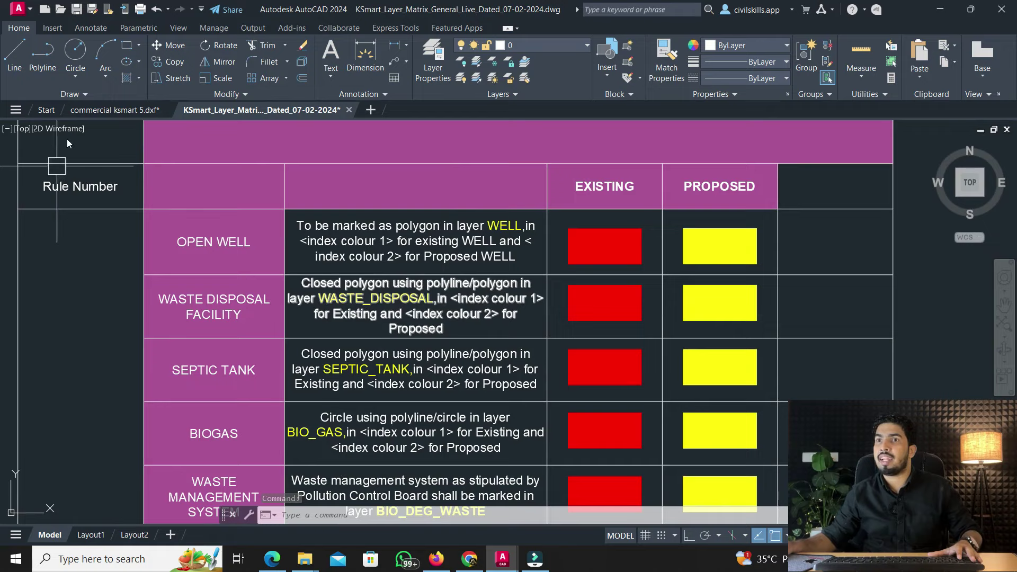
# Trace the PRO:SOAK PIT rectangle in commercial ksmart 5.dxf with a polyline through its corners
pyautogui.click(107, 111)
pyautogui.scroll(8, 284, 313)
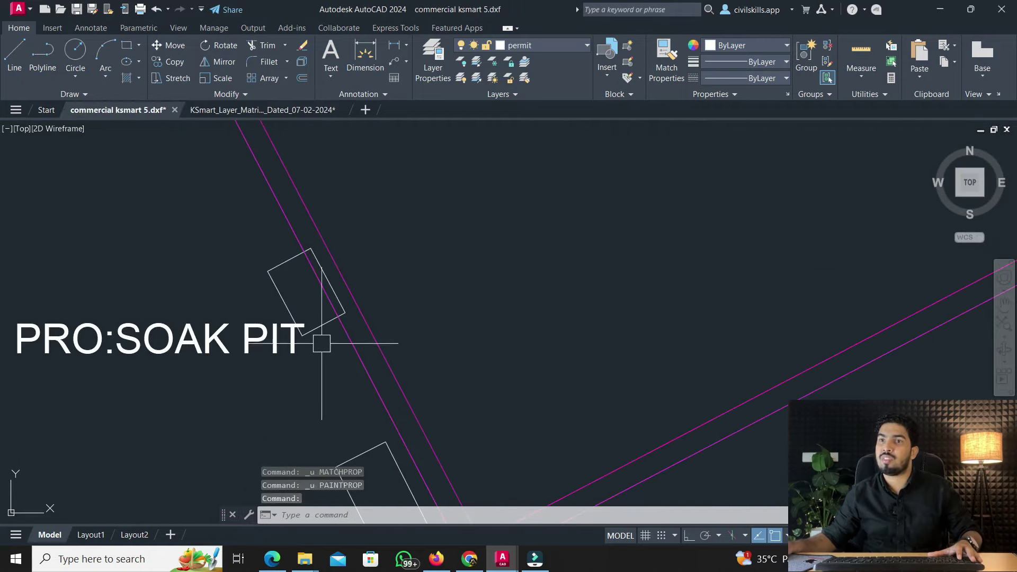
pyautogui.click(43, 52)
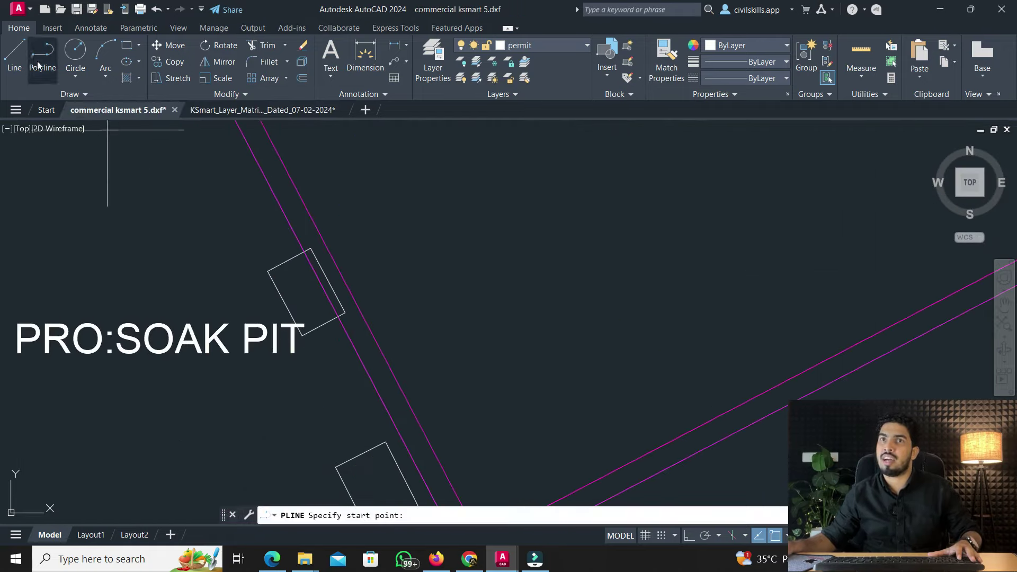
pyautogui.click(268, 272)
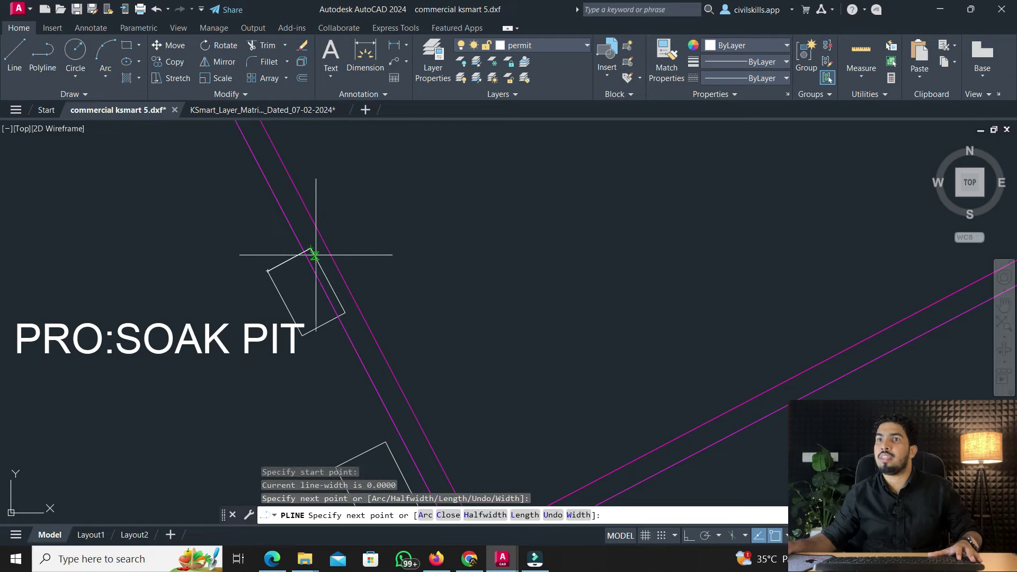
pyautogui.click(346, 315)
pyautogui.click(302, 335)
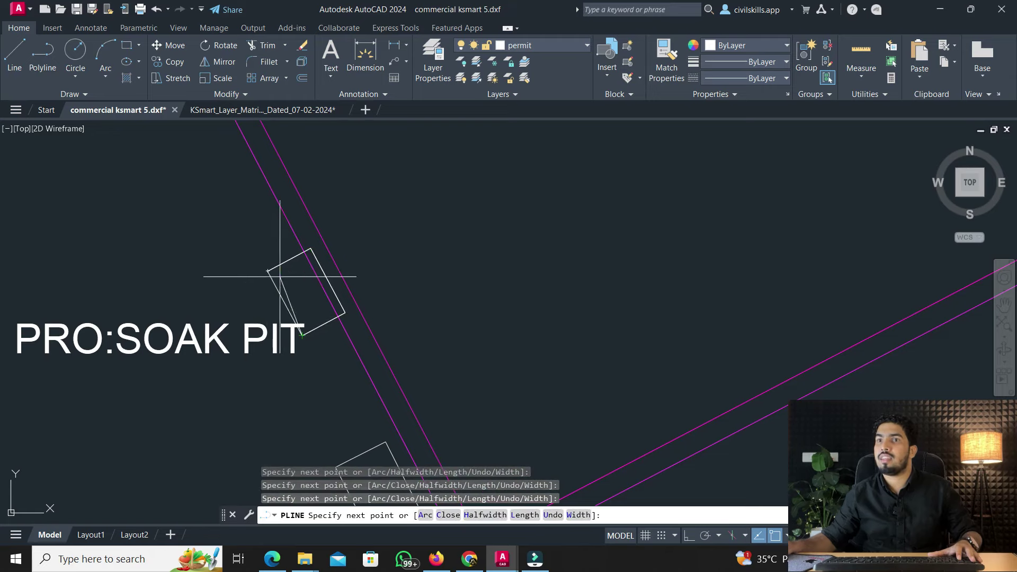
pyautogui.press('Escape')
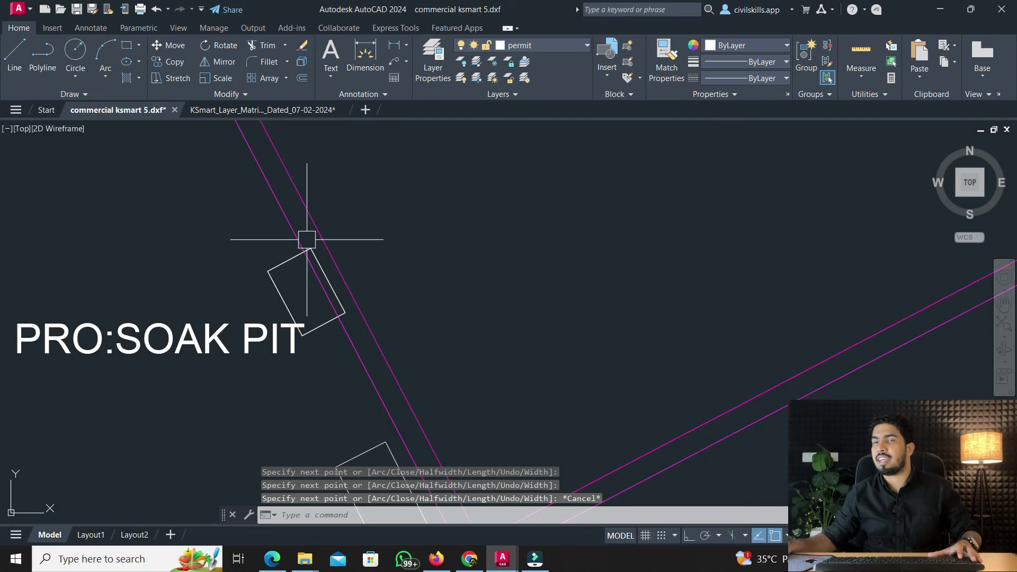
# Trace the PRO:SEPTIC TANK rectangle with a polyline, snapping to its corners and returning to the start point
pyautogui.scroll(-2, 307, 239)
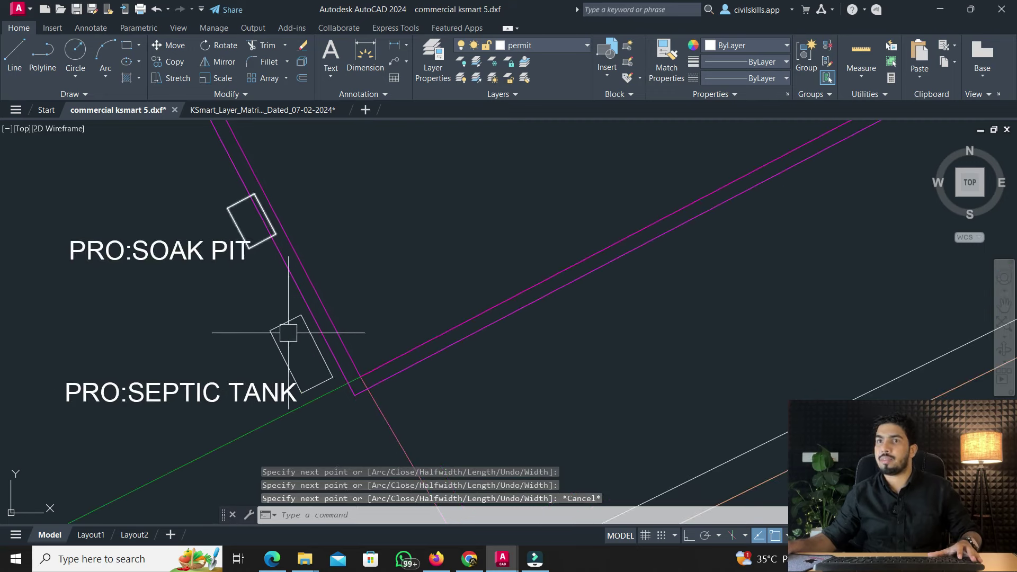
pyautogui.click(37, 57)
pyautogui.click(277, 327)
pyautogui.click(300, 315)
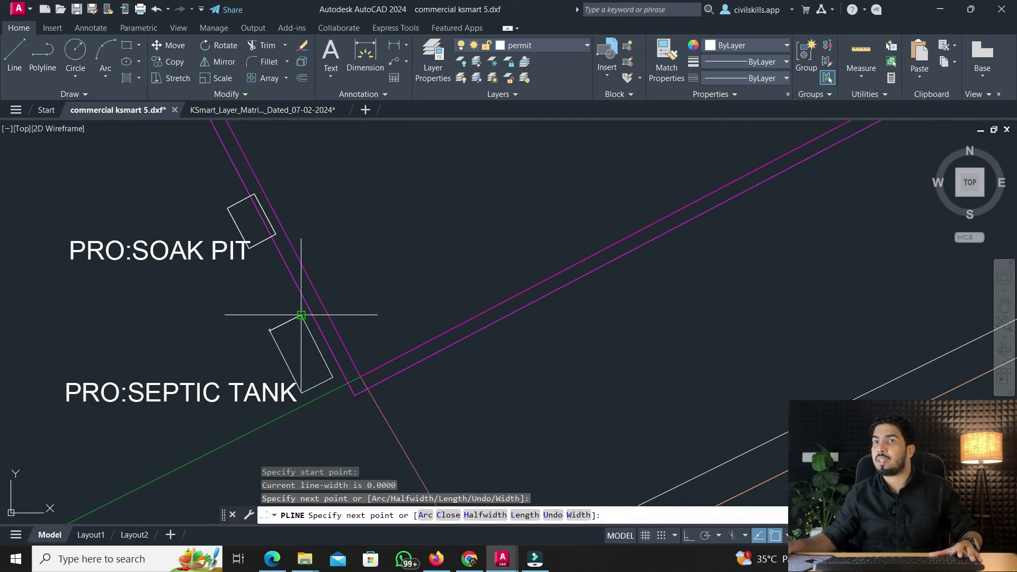
pyautogui.click(333, 377)
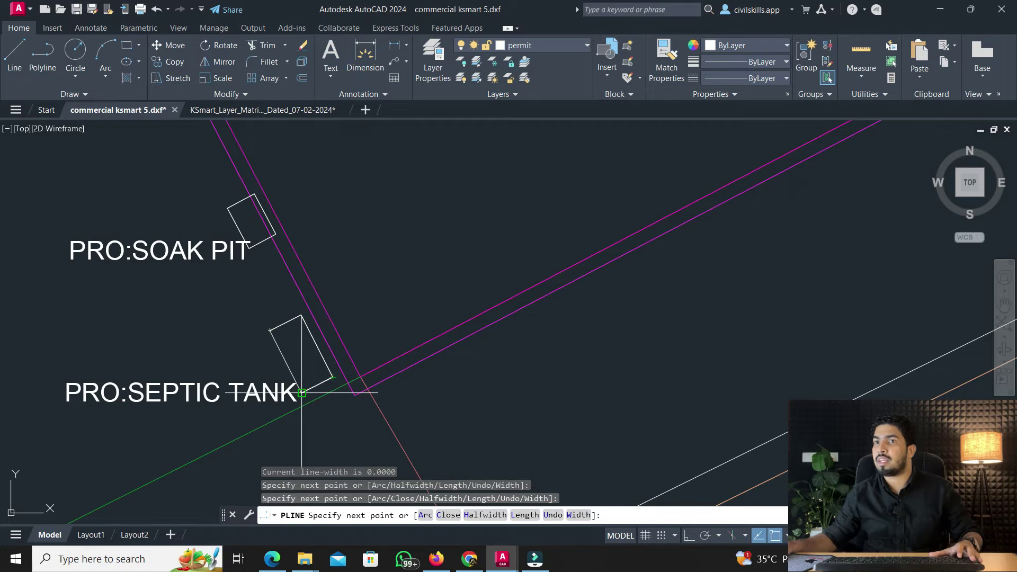
pyautogui.click(301, 392)
pyautogui.click(269, 330)
pyautogui.press('Escape')
# Delete the polylines just traced over the PRO:SEPTIC TANK and PRO:SOAK PIT rectangles
pyautogui.scroll(-2, 359, 343)
pyautogui.moveTo(359, 344); pyautogui.dragTo(322, 336, button='middle')
pyautogui.scroll(2, 294, 332)
pyautogui.click(296, 310)
pyautogui.press('Delete')
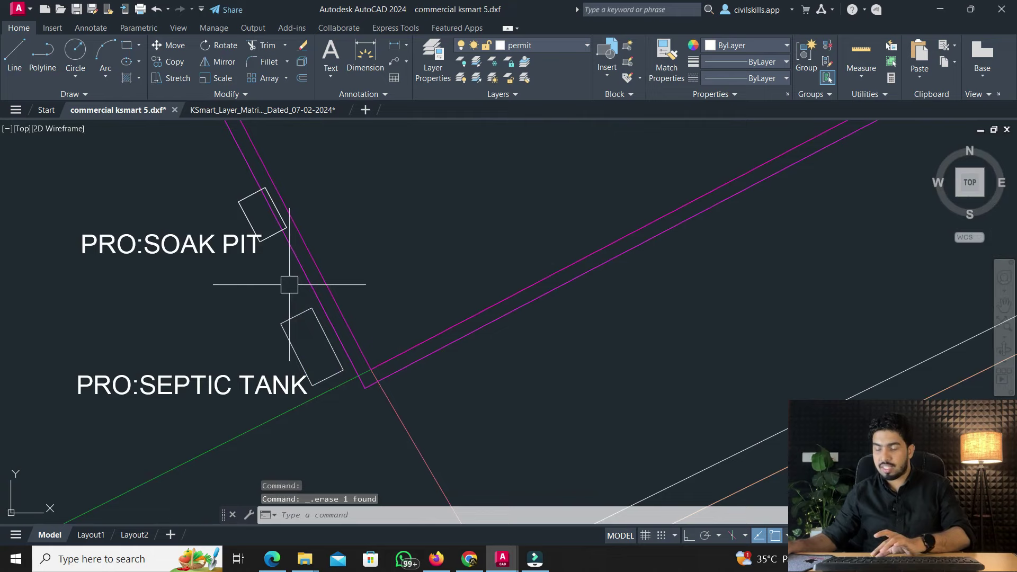
pyautogui.click(272, 228)
pyautogui.press('Delete')
# Redraw the PRO:SOAK PIT outline as a polyline through its four corners, finished with the Close option
pyautogui.click(43, 53)
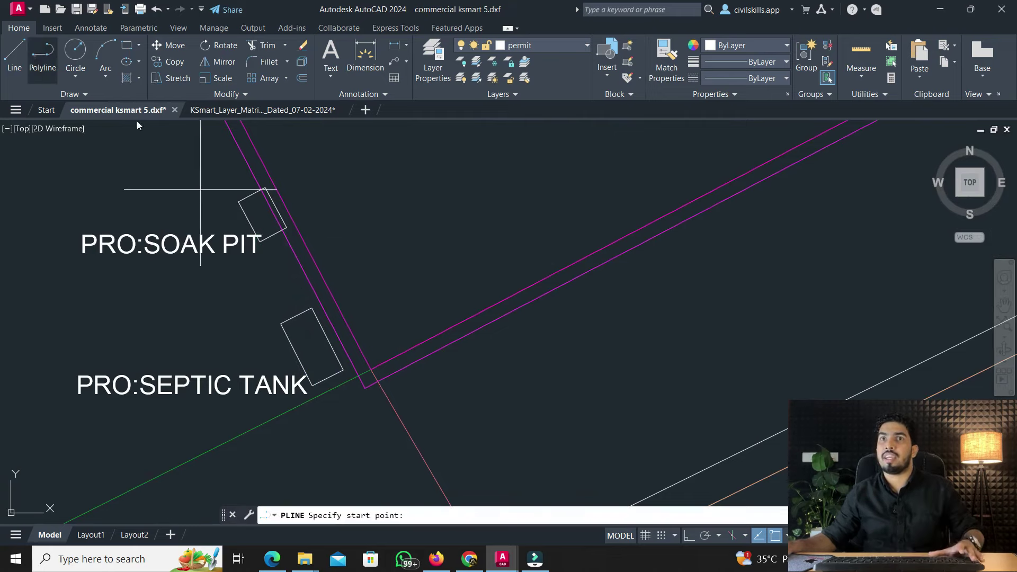
pyautogui.click(239, 202)
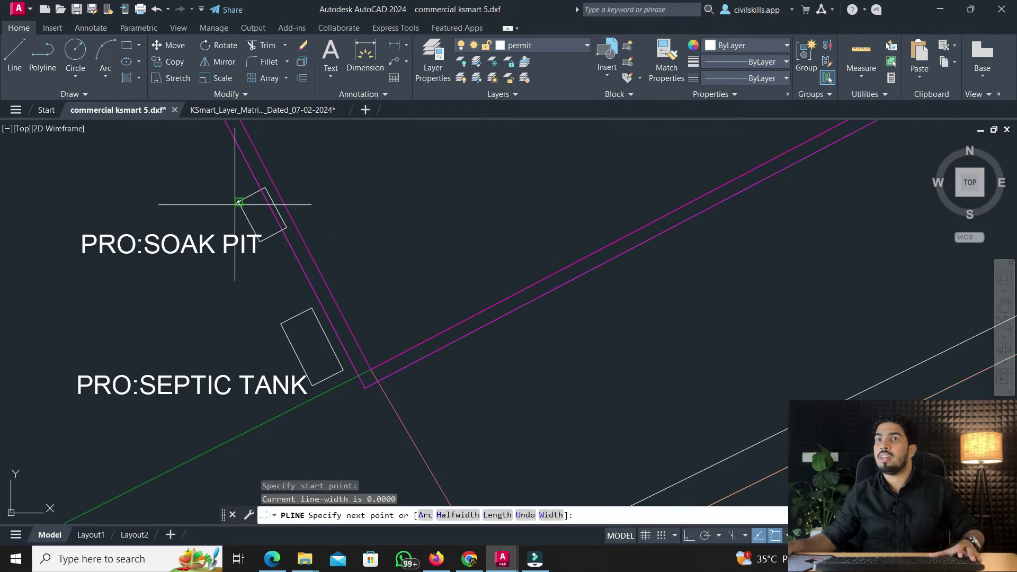
pyautogui.click(265, 188)
pyautogui.scroll(2, 267, 191)
pyautogui.click(286, 212)
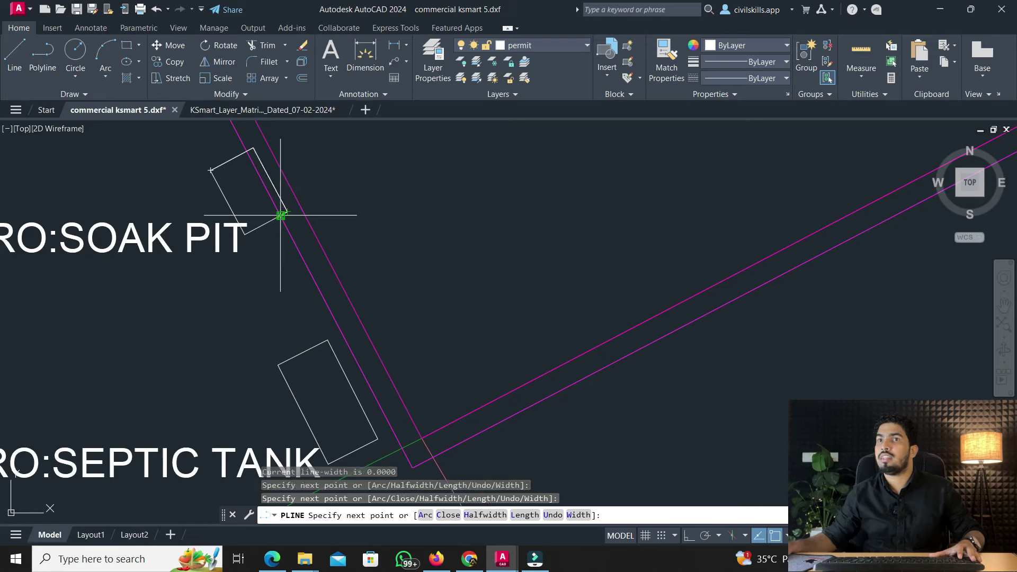
pyautogui.click(245, 233)
pyautogui.press('Return')
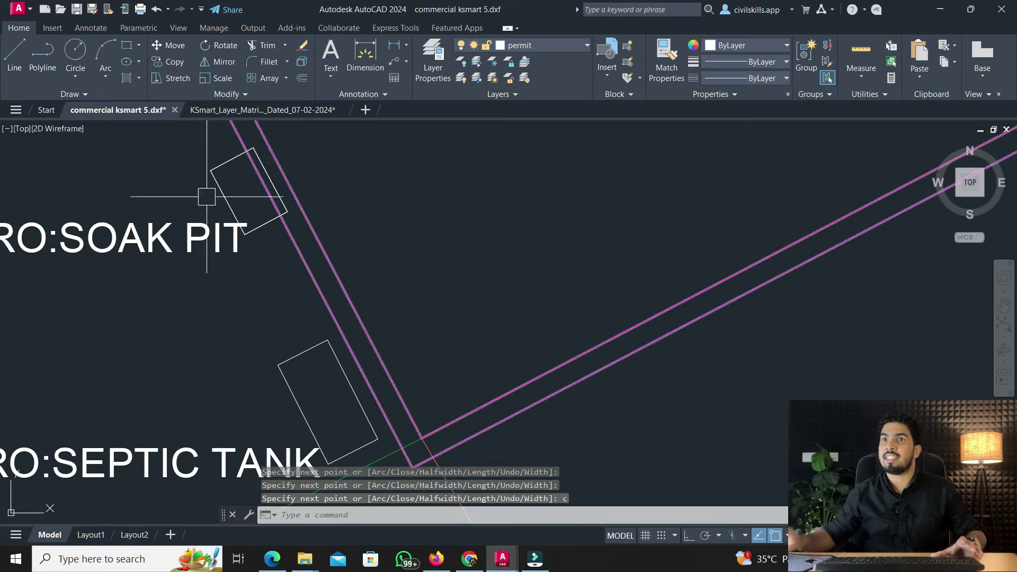
# Redraw the PRO:SEPTIC TANK outline as a four-corner polyline finished with the Close option
pyautogui.click(42, 53)
pyautogui.click(278, 365)
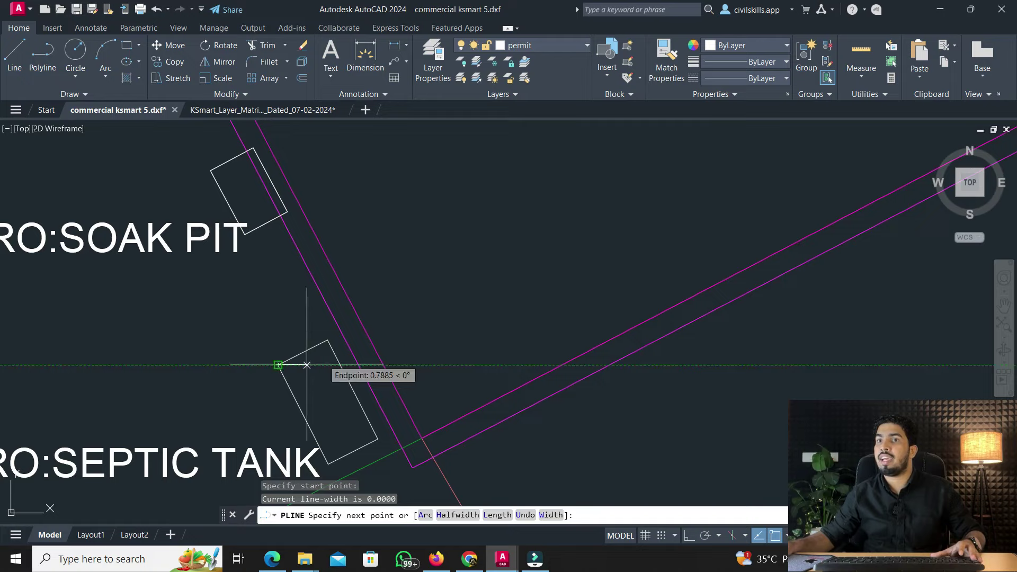
pyautogui.click(328, 341)
pyautogui.click(378, 439)
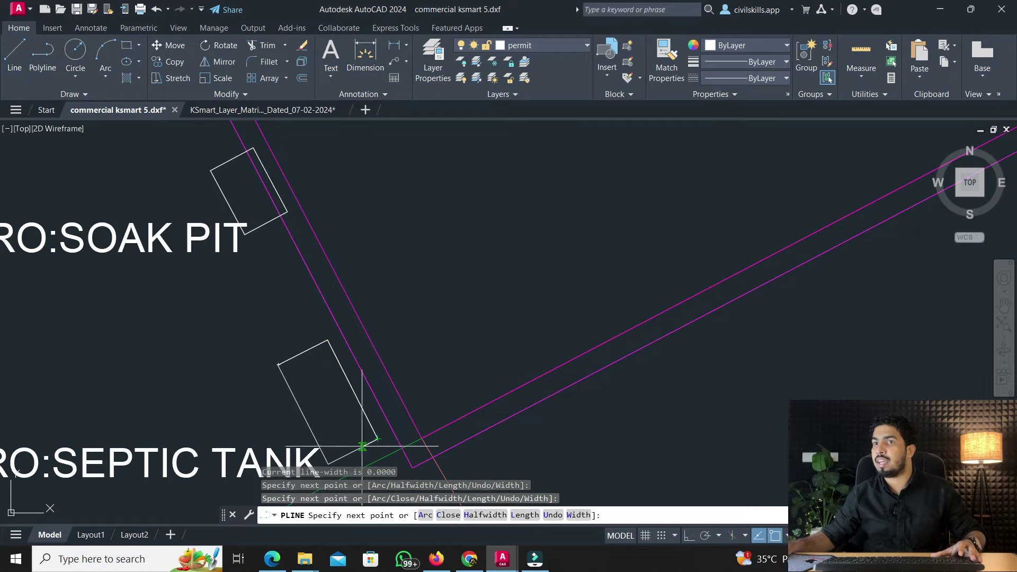
pyautogui.click(327, 464)
pyautogui.click(444, 516)
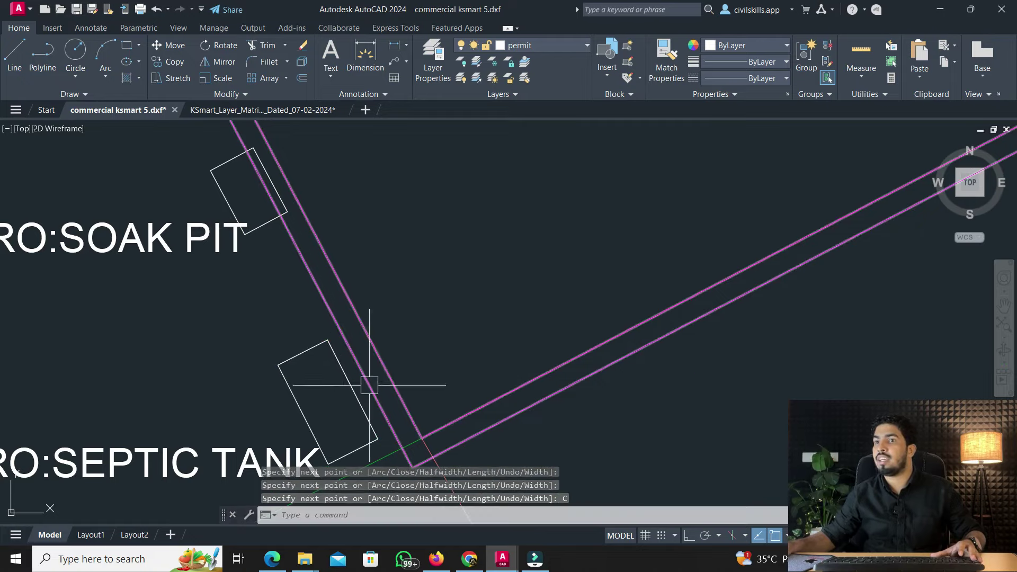
# Draw a closed polyline over the PRO:RWS TANK rectangle beside the commercial building, snapping to its four corners
pyautogui.scroll(-4, 285, 297)
pyautogui.moveTo(803, 186); pyautogui.dragTo(497, 353, button='middle')
pyautogui.scroll(2, 497, 352)
pyautogui.moveTo(590, 323); pyautogui.dragTo(365, 215, button='middle')
pyautogui.moveTo(422, 303); pyautogui.dragTo(419, 337, button='middle')
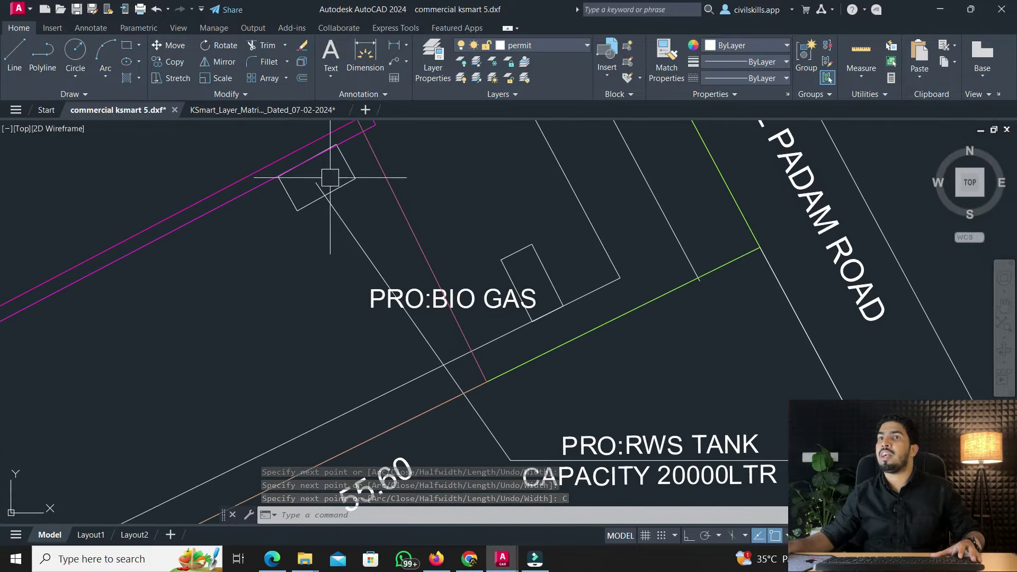
pyautogui.click(42, 56)
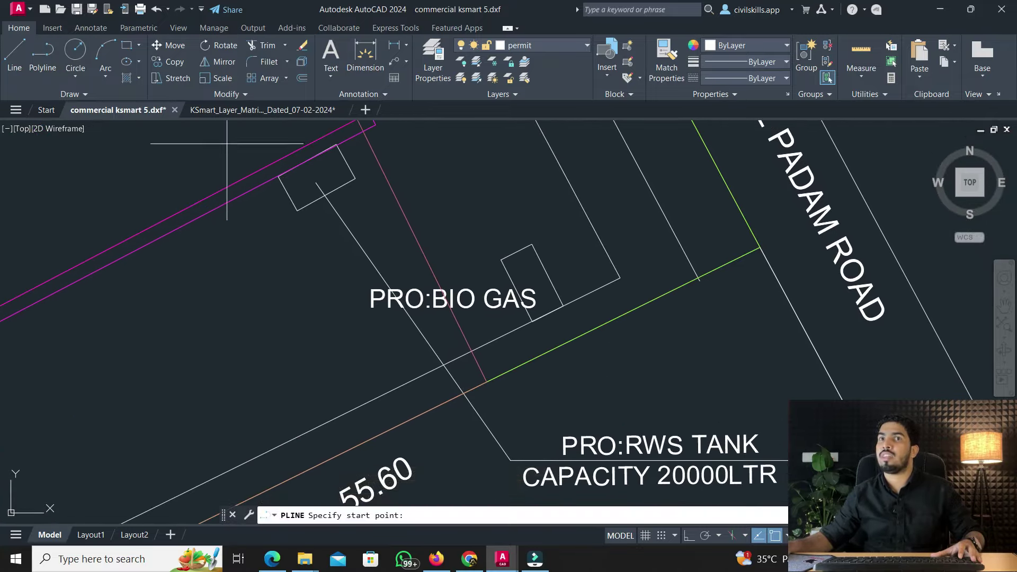
pyautogui.click(298, 211)
pyautogui.scroll(2, 278, 193)
pyautogui.click(277, 153)
pyautogui.moveTo(277, 155); pyautogui.dragTo(252, 251, button='middle')
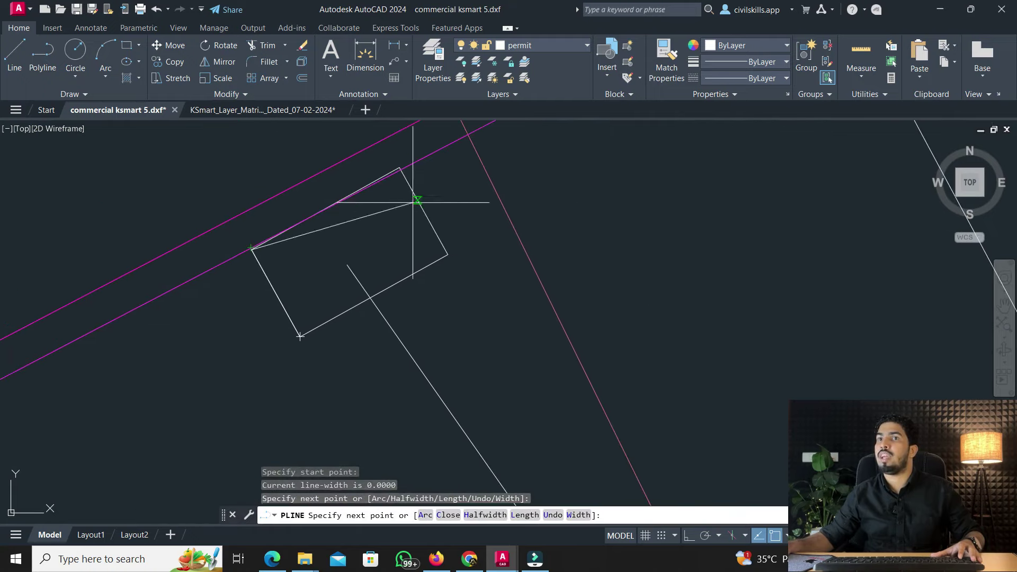
pyautogui.click(400, 169)
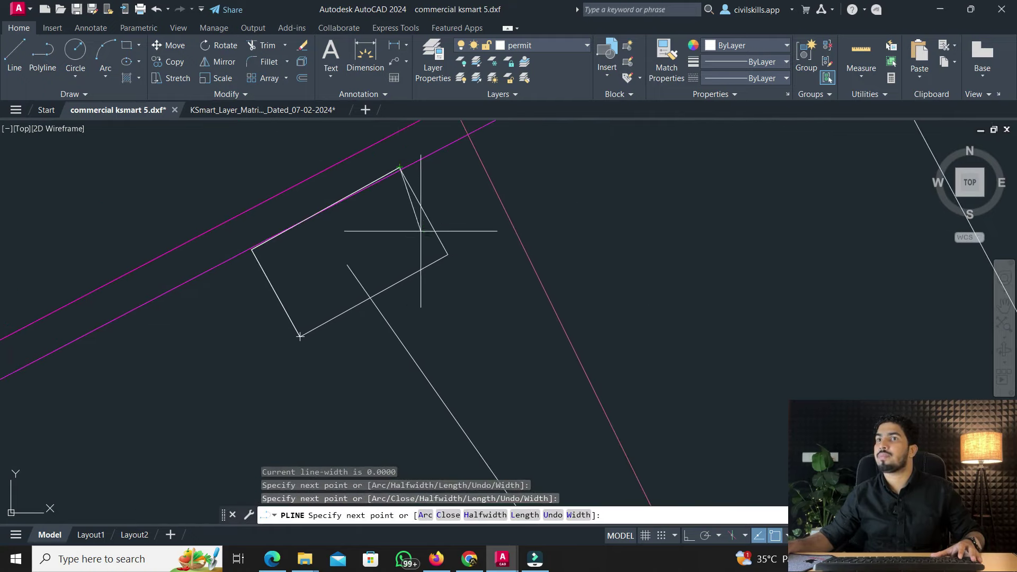
pyautogui.click(448, 255)
pyautogui.click(443, 514)
# Draw a closed polyline over the PRO:BIO GAS rectangle, snapping to its four corners
pyautogui.scroll(-1, 399, 298)
pyautogui.moveTo(399, 297); pyautogui.dragTo(217, 149, button='middle')
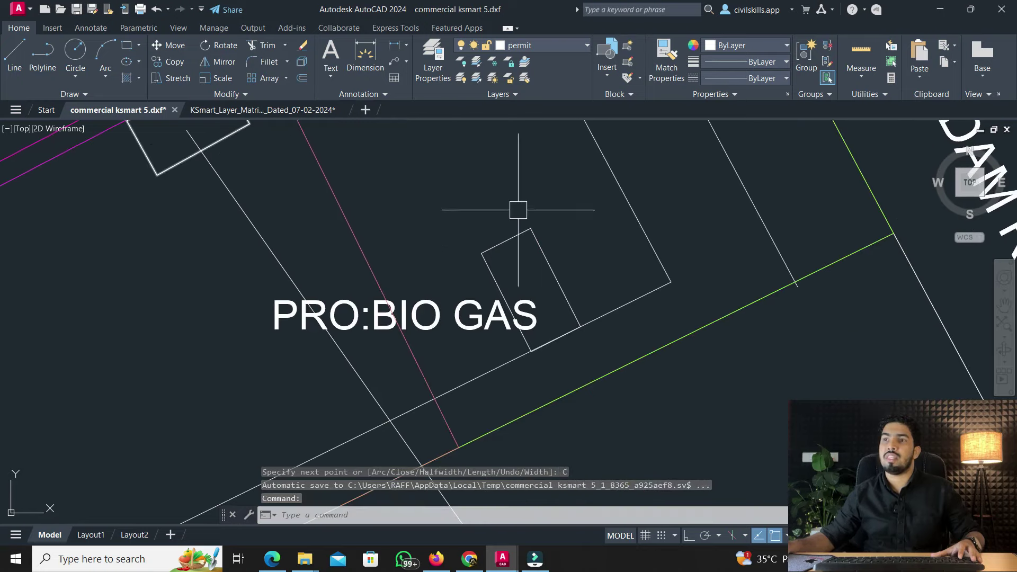
pyautogui.click(43, 53)
pyautogui.click(482, 253)
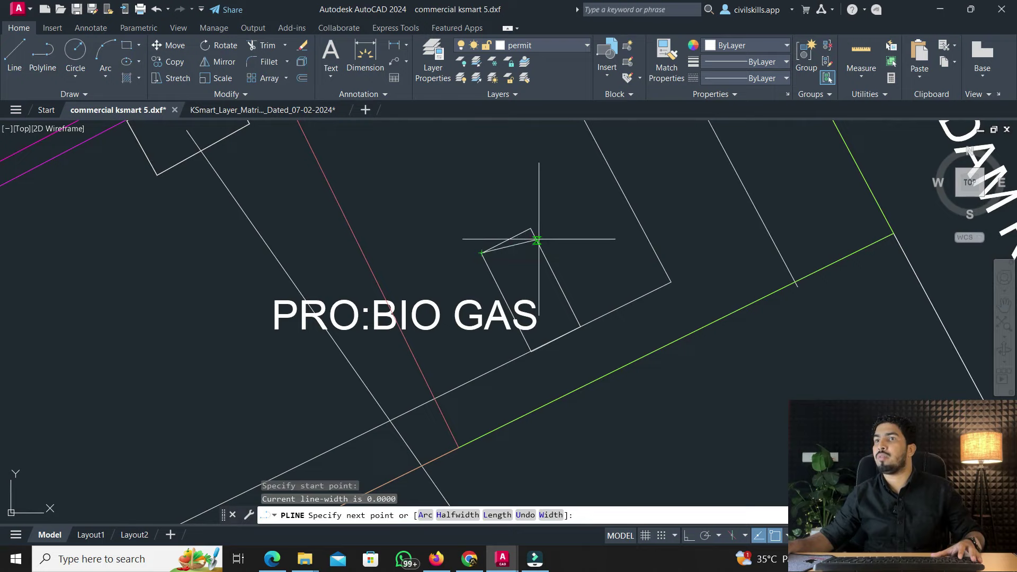
pyautogui.click(580, 326)
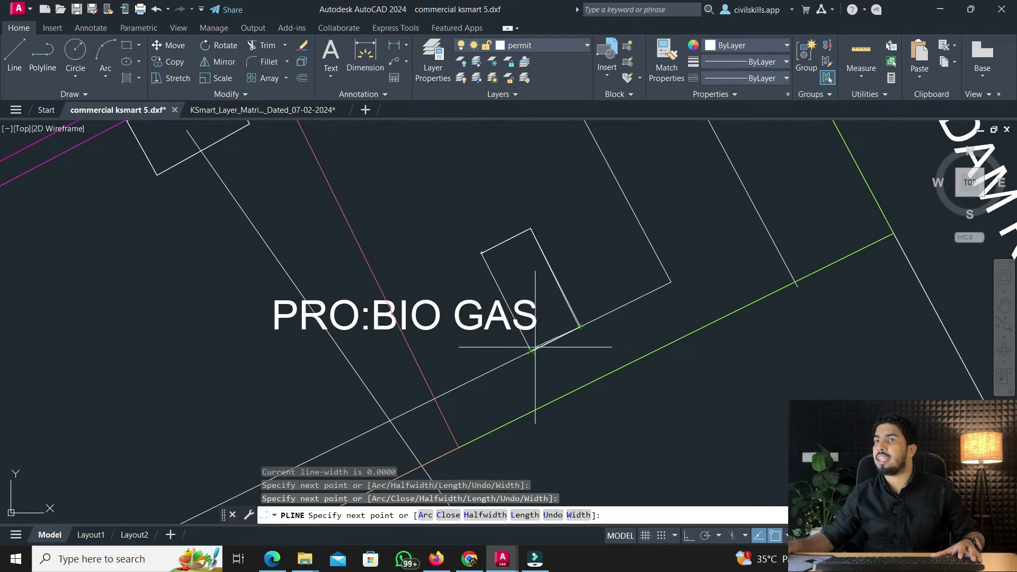
pyautogui.click(531, 350)
pyautogui.write('C')
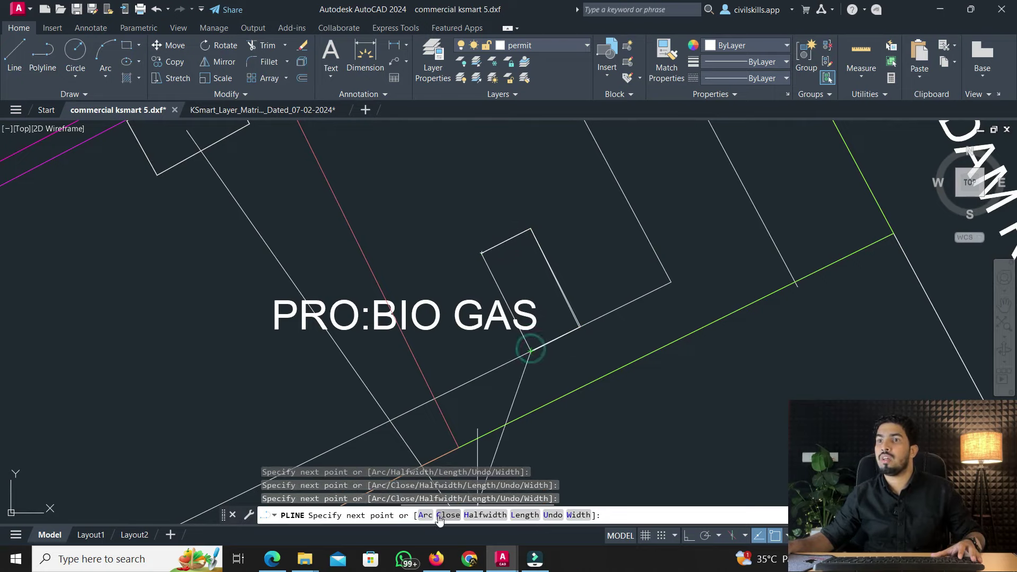
pyautogui.press('Return')
# Match the PRO:SOAK PIT polygon to the proposed waste disposal facility sample on layer WASTE_DISPOSAL from the layer matrix
pyautogui.scroll(-5, 401, 362)
pyautogui.moveTo(401, 361); pyautogui.dragTo(416, 431, button='middle')
pyautogui.moveTo(375, 296); pyautogui.dragTo(465, 242, button='middle')
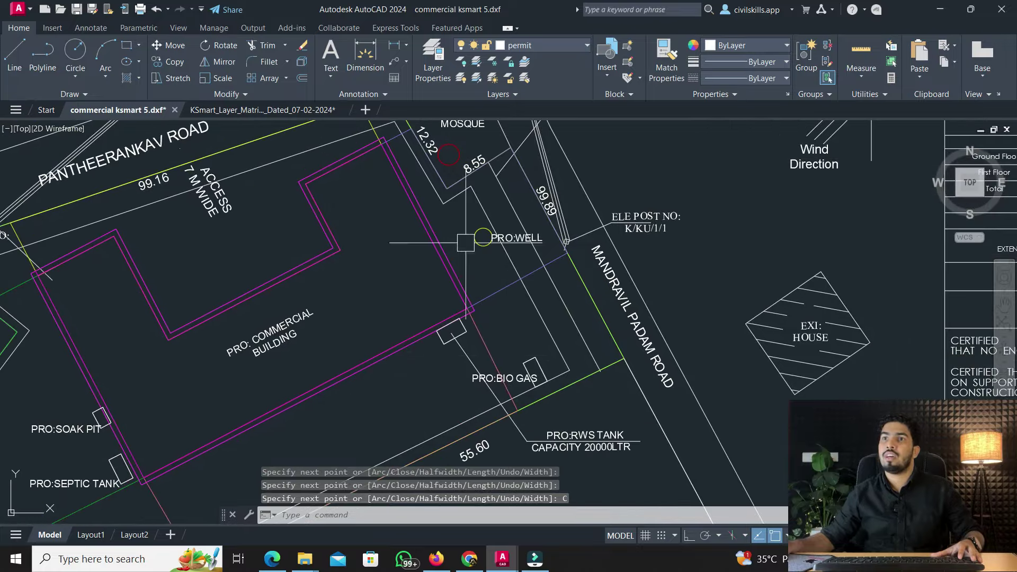
pyautogui.moveTo(491, 352); pyautogui.dragTo(568, 333, button='middle')
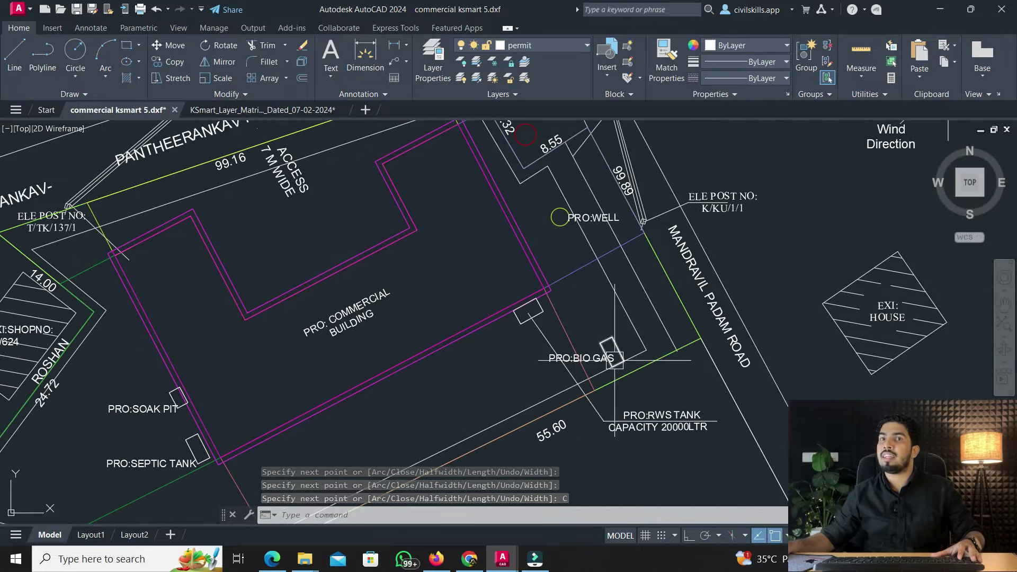
pyautogui.scroll(-3, 320, 350)
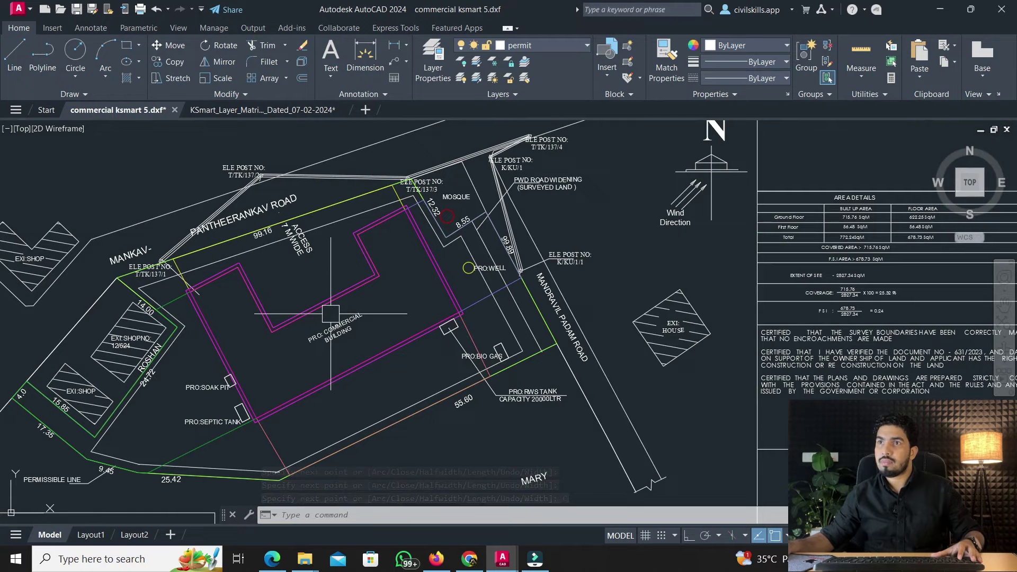
pyautogui.moveTo(367, 259); pyautogui.dragTo(365, 255, button='middle')
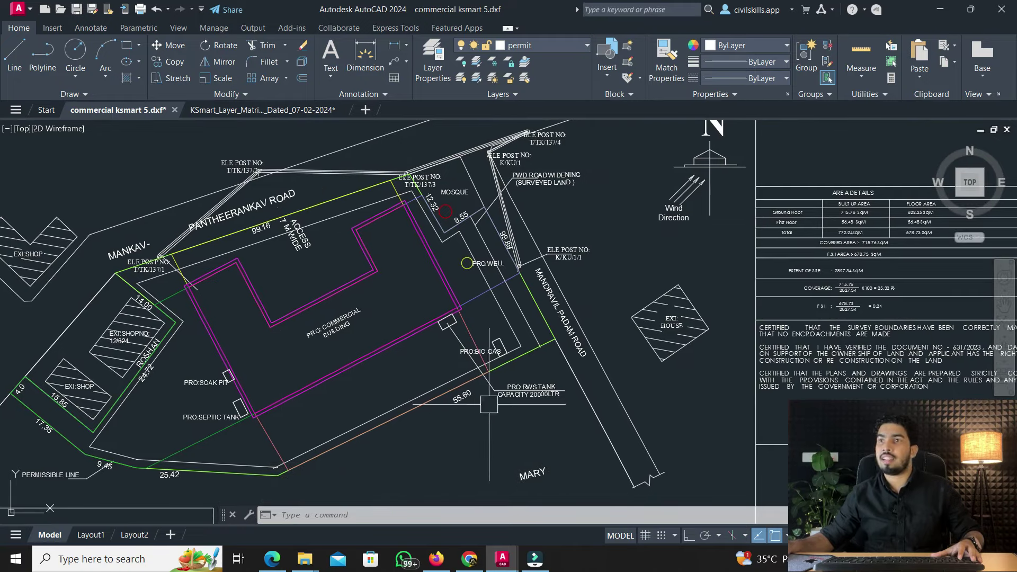
pyautogui.click(266, 110)
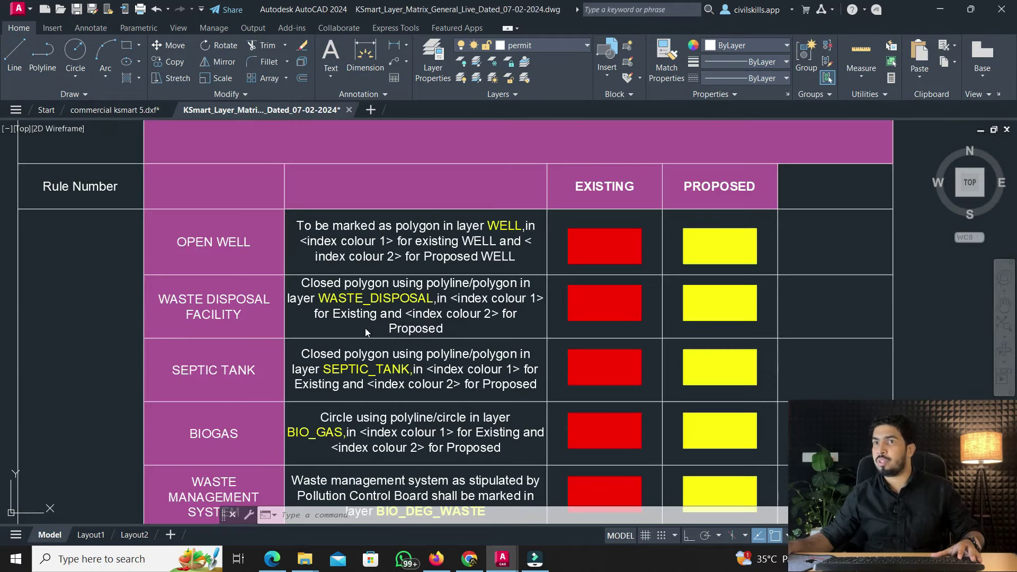
pyautogui.click(366, 332)
pyautogui.write('ma')
pyautogui.press('Return')
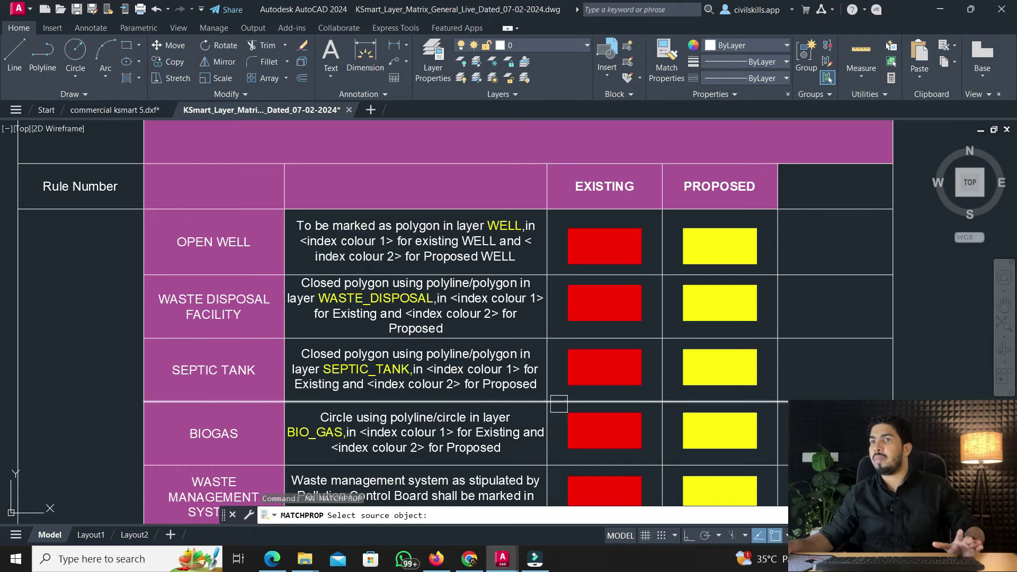
pyautogui.click(736, 302)
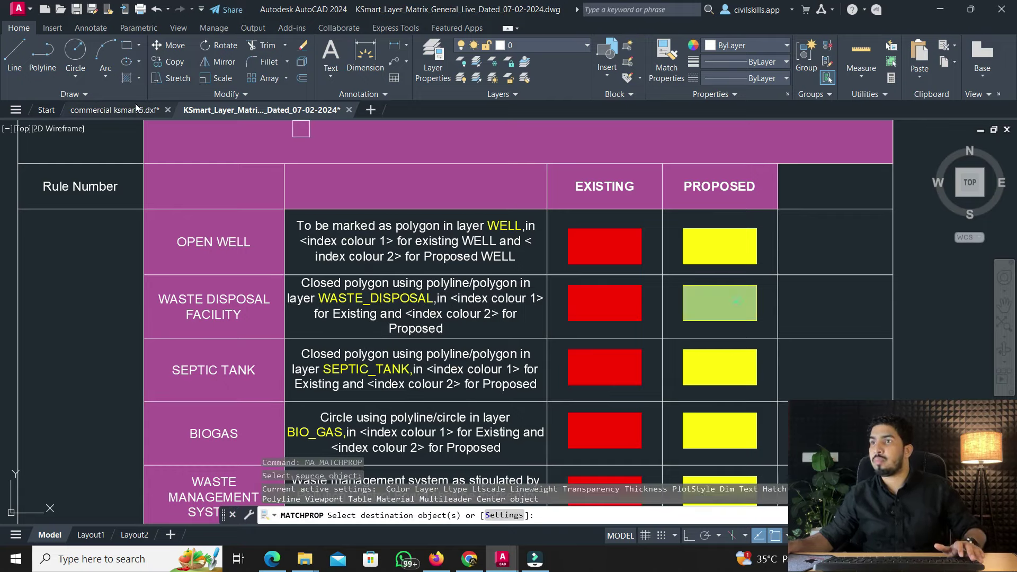
pyautogui.click(115, 110)
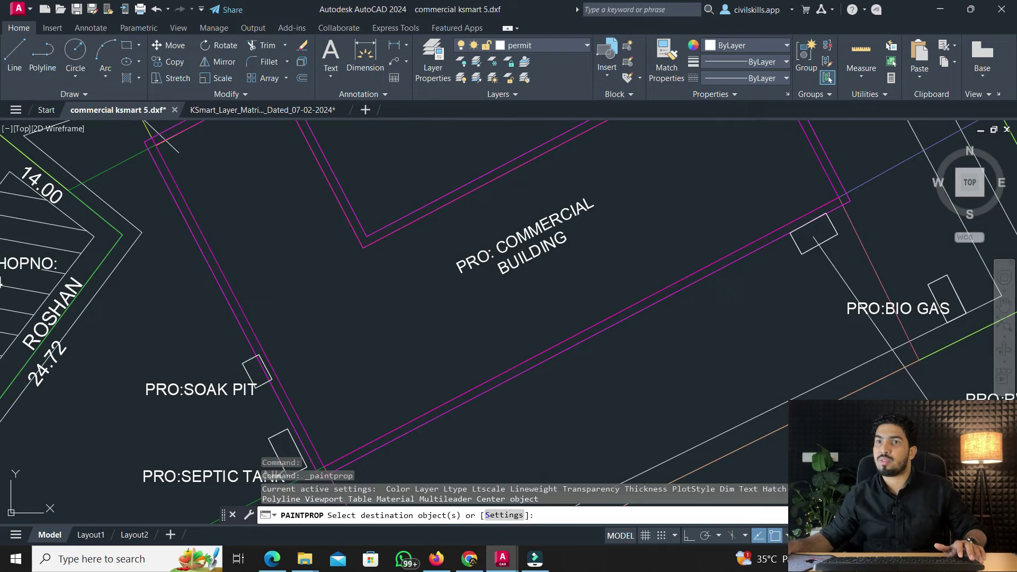
# Match the PRO:SEPTIC TANK polygon to the proposed septic tank sample on layer SEPTIC_TANK from the layer matrix drawing
pyautogui.click(232, 109)
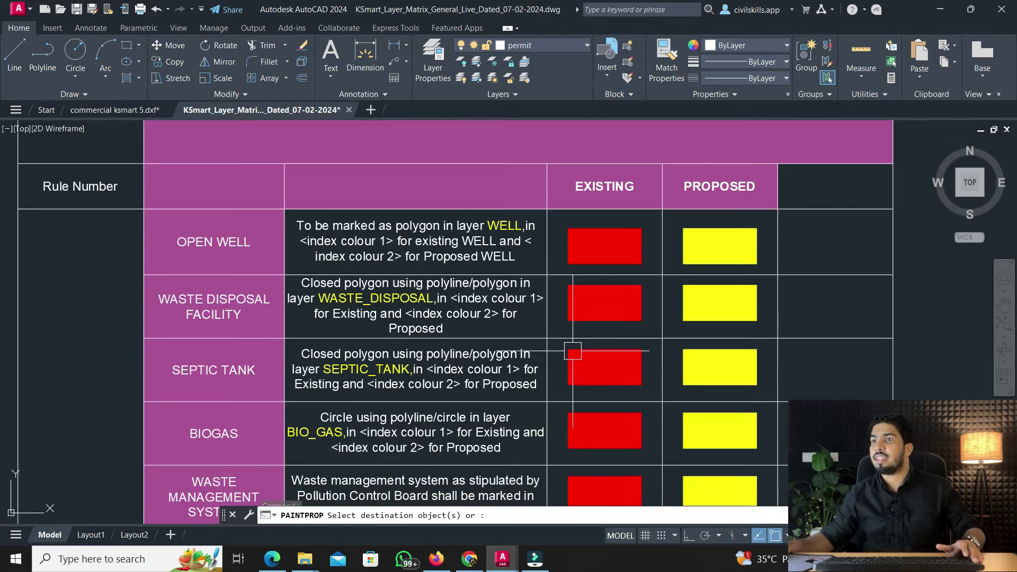
pyautogui.press('Escape')
pyautogui.write('ma')
pyautogui.press('Return')
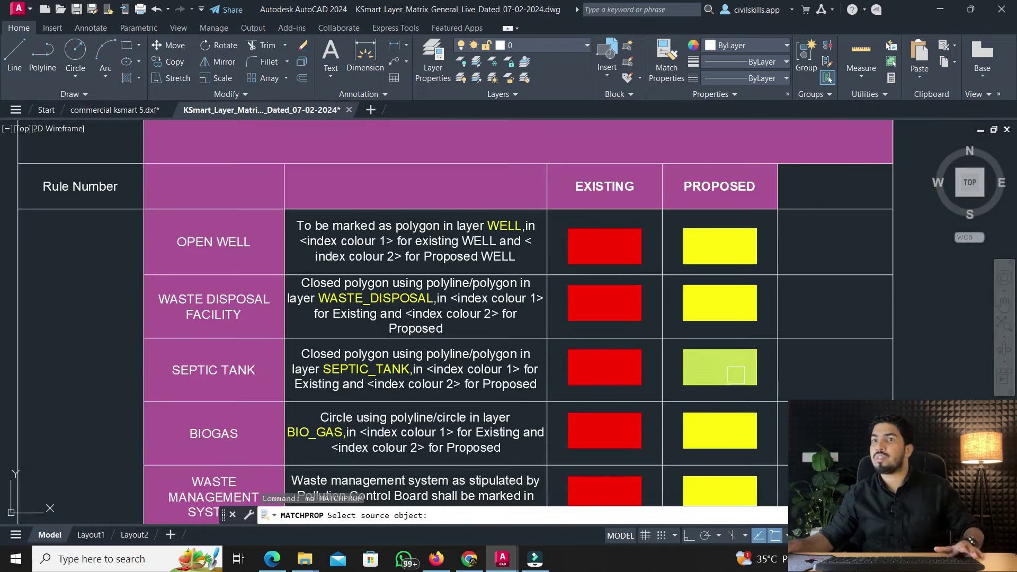
pyautogui.click(722, 364)
pyautogui.click(148, 113)
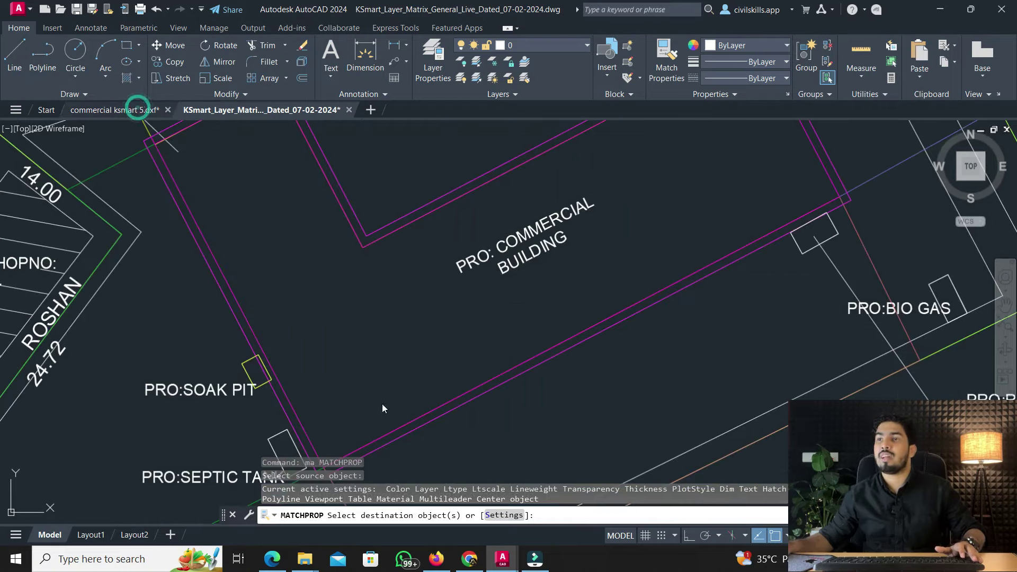
pyautogui.click(273, 439)
pyautogui.scroll(-2, 156, 322)
pyautogui.press('Escape')
# Match the PRO:BIO GAS polygon to the proposed biogas sample on layer BIO_GAS from the layer matrix
pyautogui.scroll(1, 403, 341)
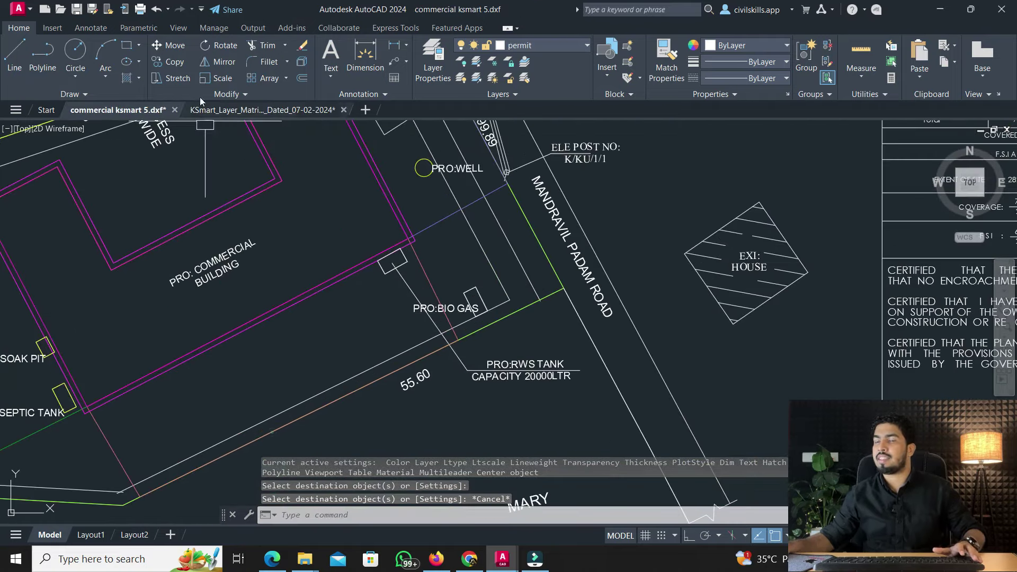
pyautogui.click(227, 110)
pyautogui.click(226, 110)
pyautogui.moveTo(423, 271); pyautogui.dragTo(365, 170, button='middle')
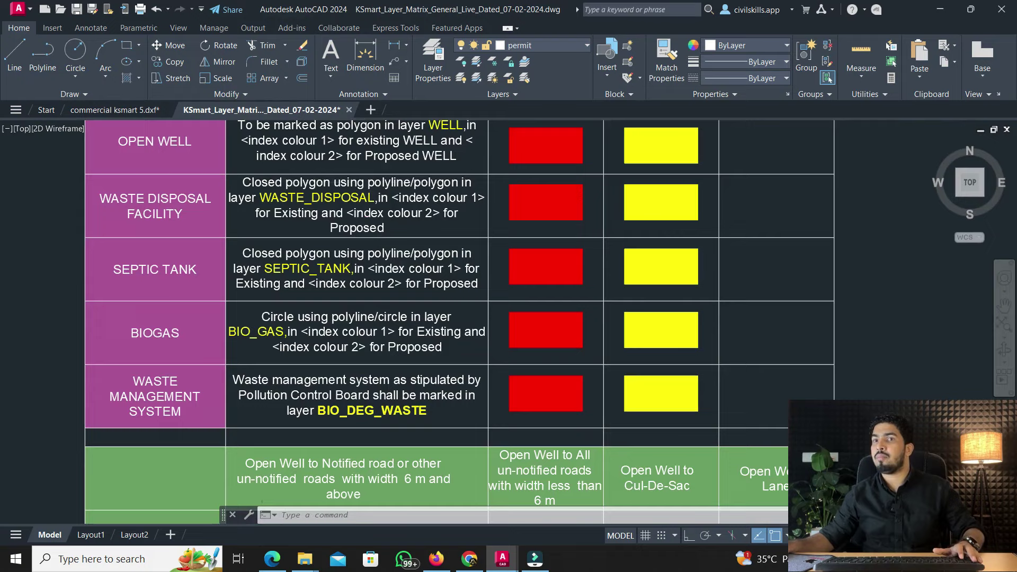
pyautogui.write('ma')
pyautogui.press('space')
pyautogui.click(627, 313)
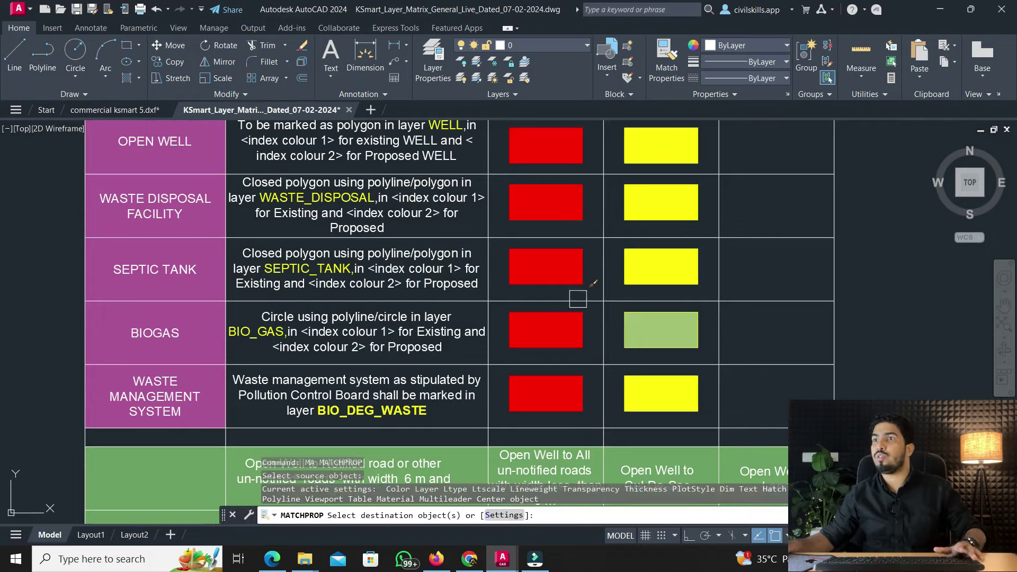
pyautogui.click(132, 107)
pyautogui.scroll(5, 473, 289)
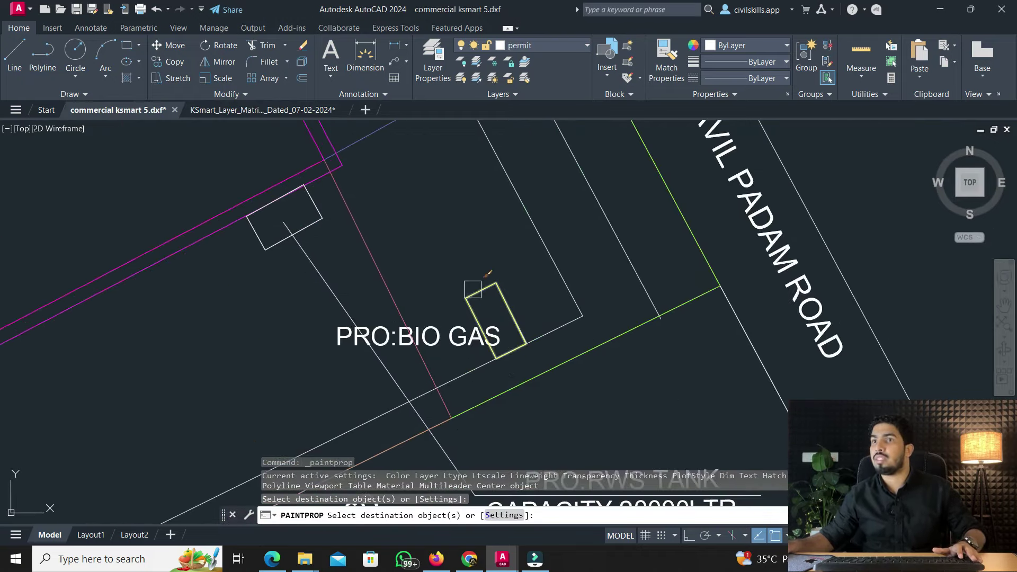
pyautogui.press('Escape')
# Examine the layer matrix entries for the waste management system and for the open well distances to roads on layer DIST_WELL
pyautogui.click(262, 110)
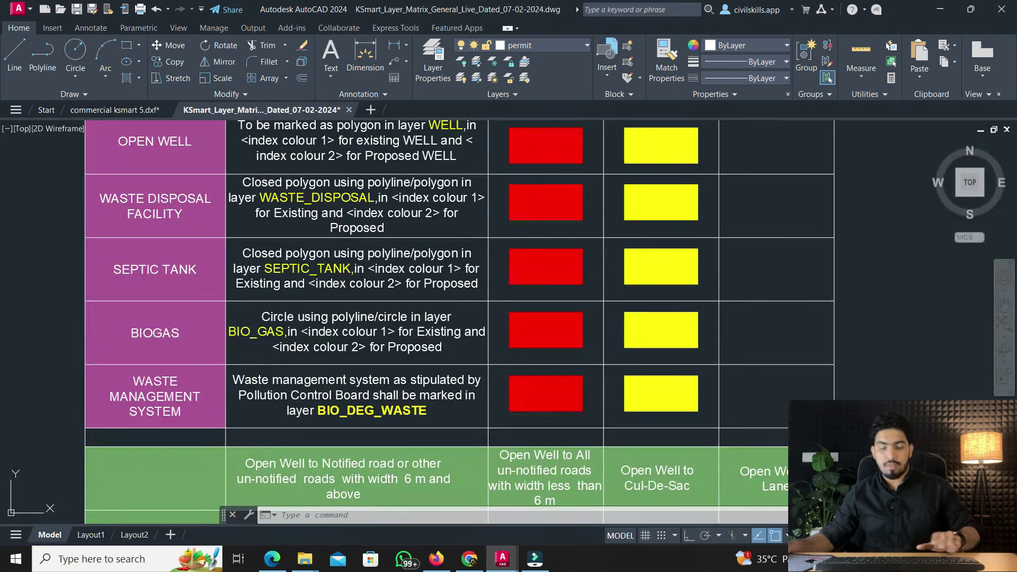
pyautogui.write('ma')
pyautogui.press('Return')
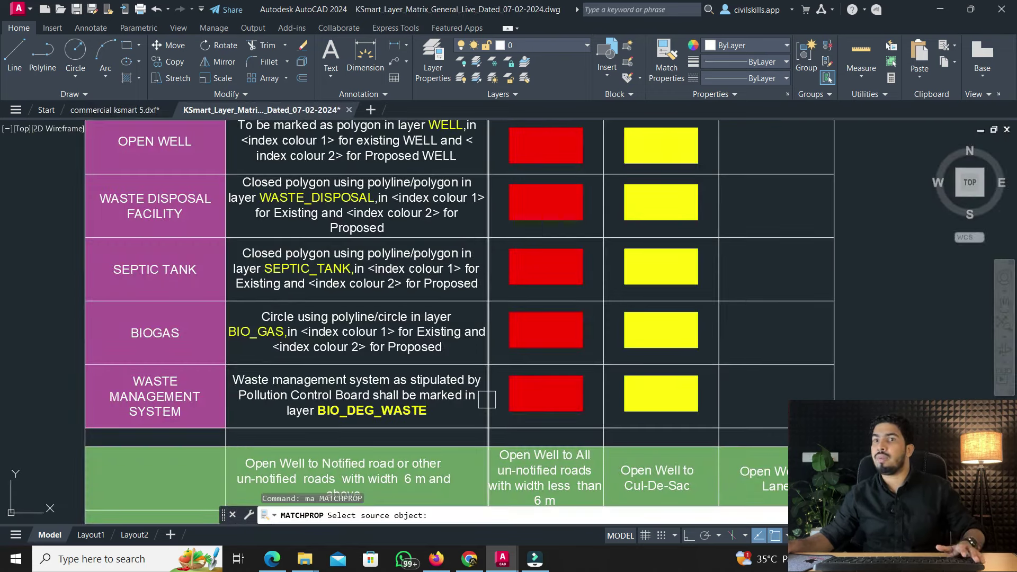
pyautogui.scroll(-2, 456, 400)
pyautogui.scroll(3, 359, 254)
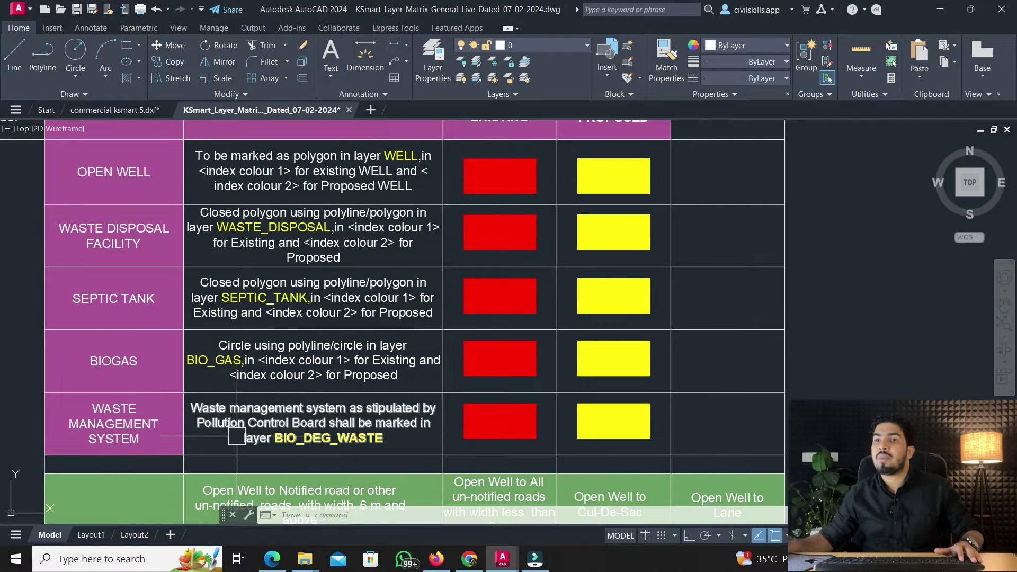
pyautogui.scroll(2, 236, 433)
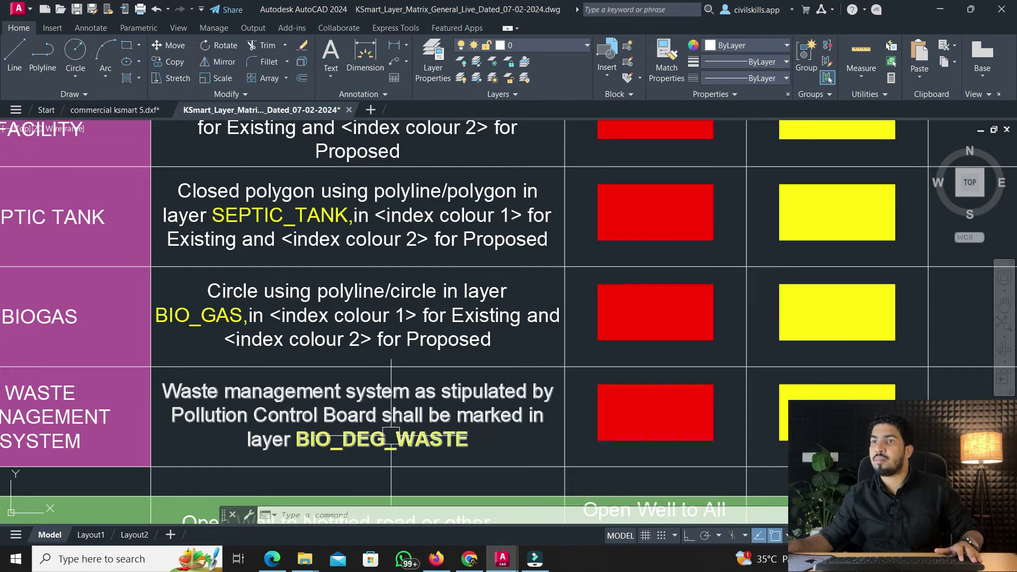
pyautogui.scroll(-2, 406, 423)
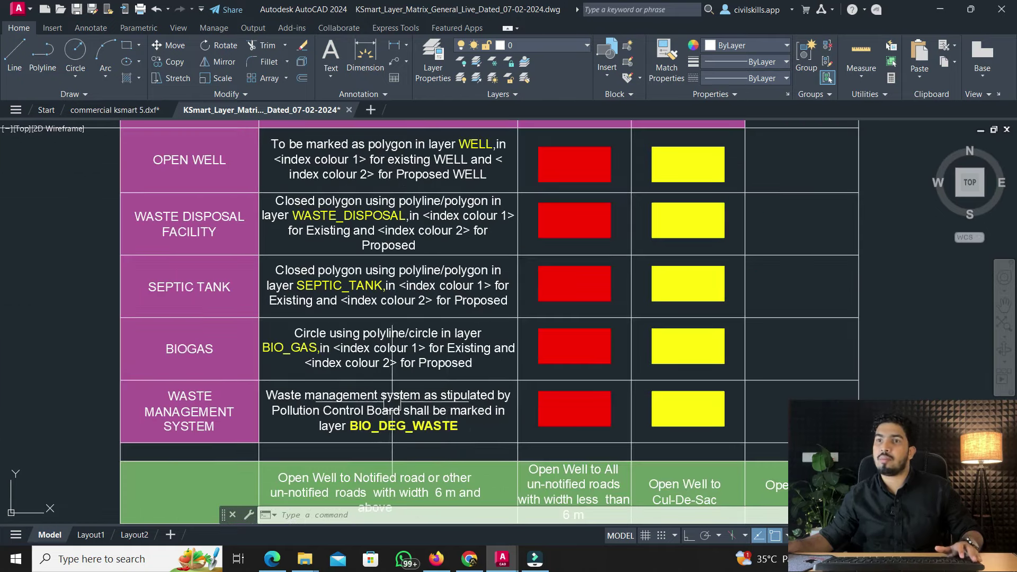
pyautogui.scroll(-2, 392, 407)
pyautogui.scroll(2, 273, 297)
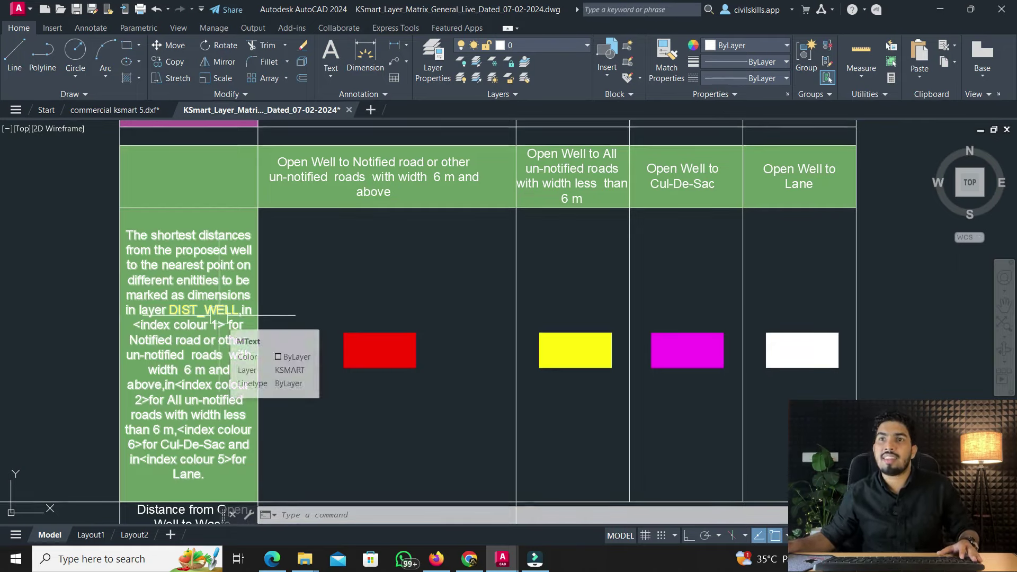
pyautogui.scroll(2, 219, 315)
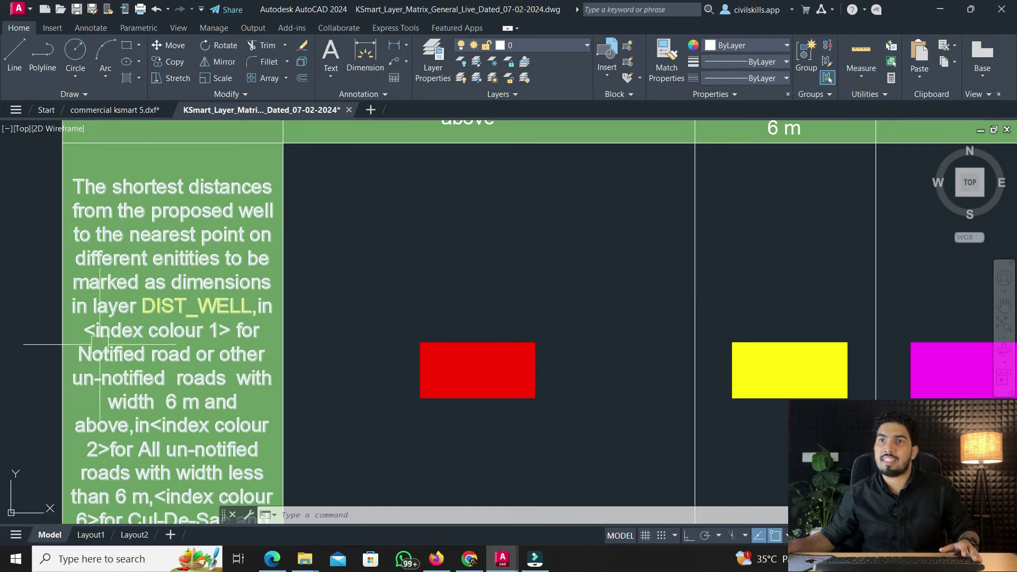
pyautogui.scroll(-2, 104, 338)
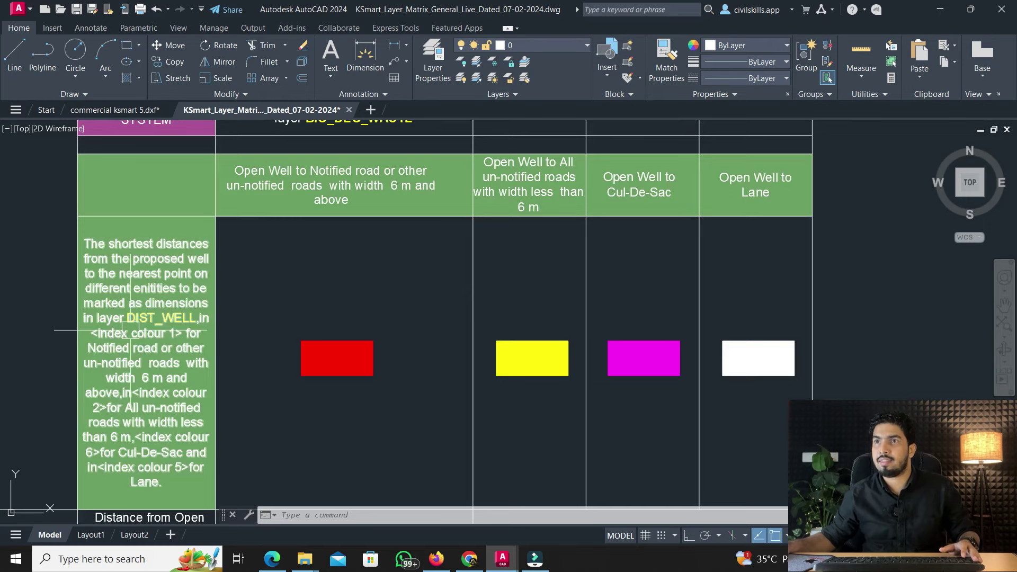
pyautogui.moveTo(140, 346); pyautogui.dragTo(157, 376, button='middle')
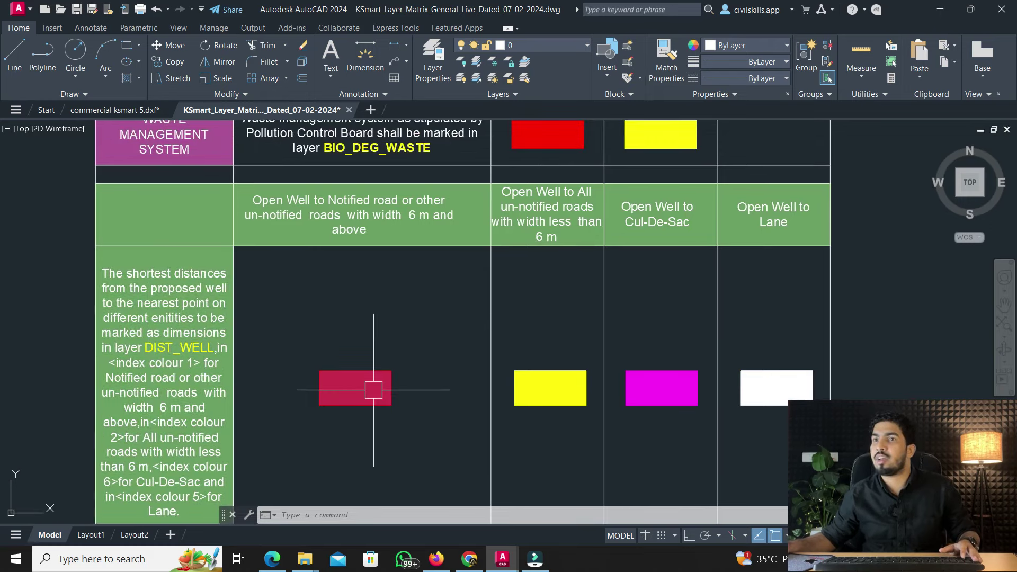
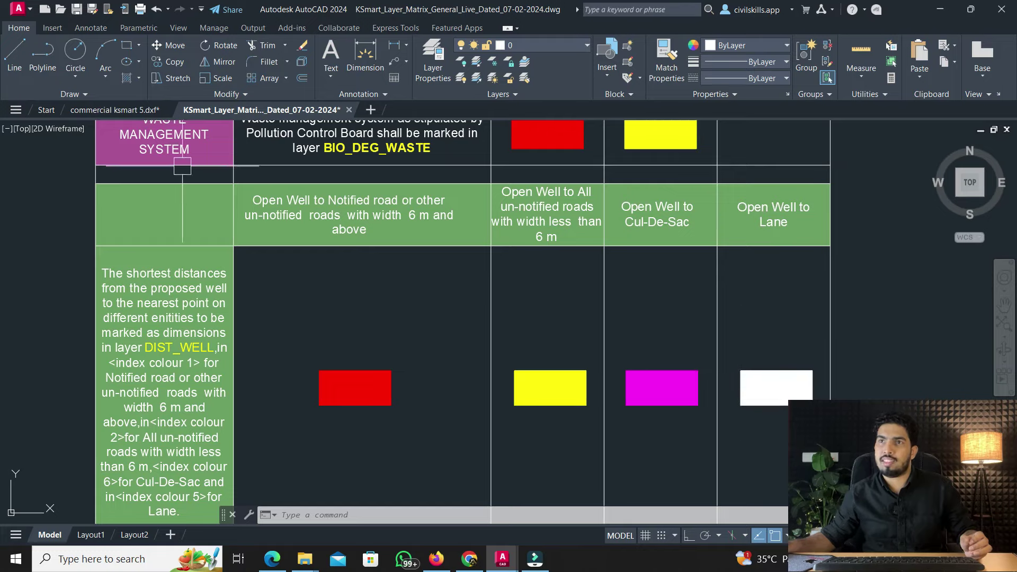
# Add an aligned dimension in the commercial ksmart 5 drawing from the PRO:WELL circle to the 99.89 plot line facing Mandravil Padam Road
pyautogui.click(140, 109)
pyautogui.scroll(-8, 421, 298)
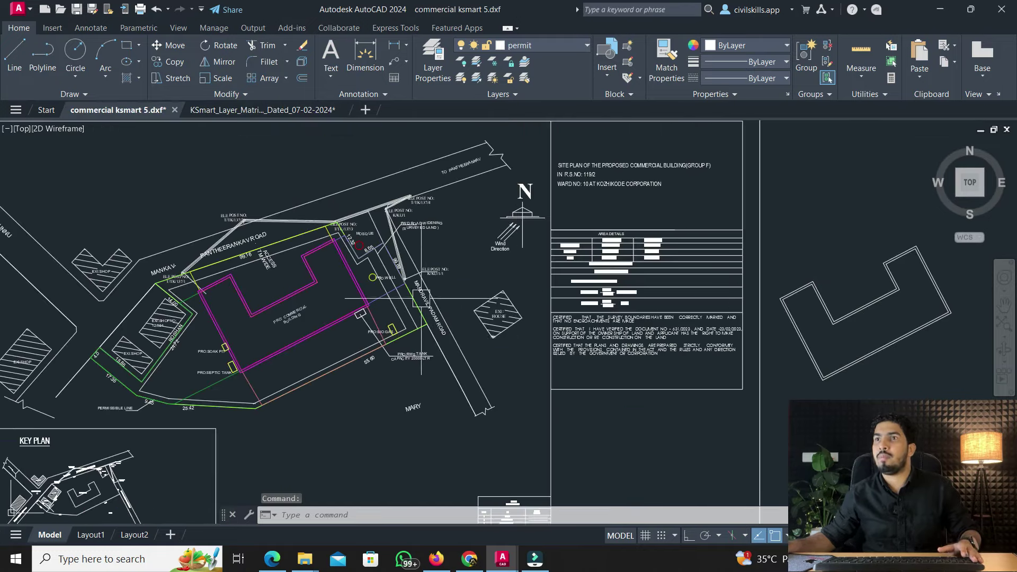
pyautogui.scroll(2, 422, 321)
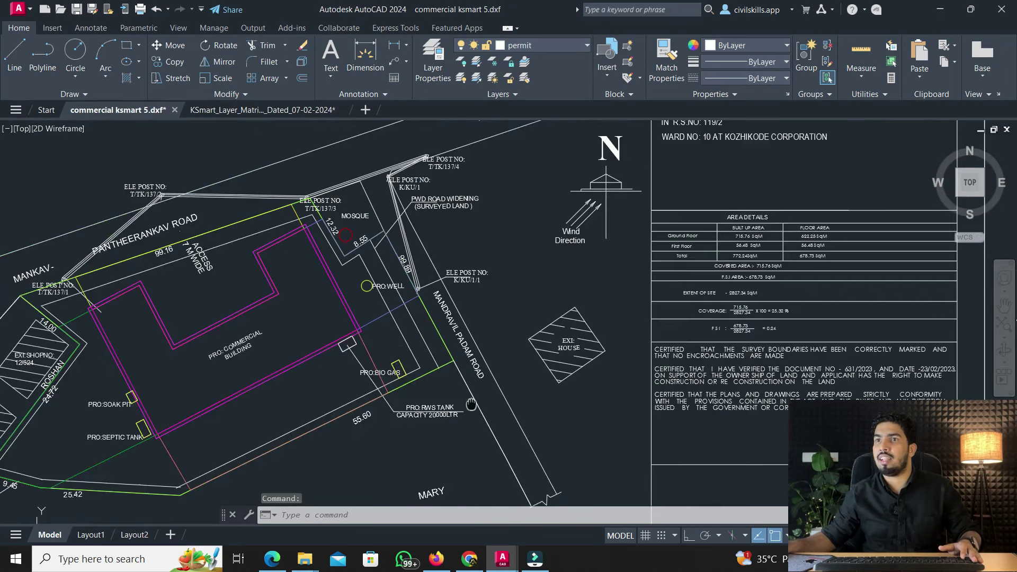
pyautogui.scroll(2, 432, 319)
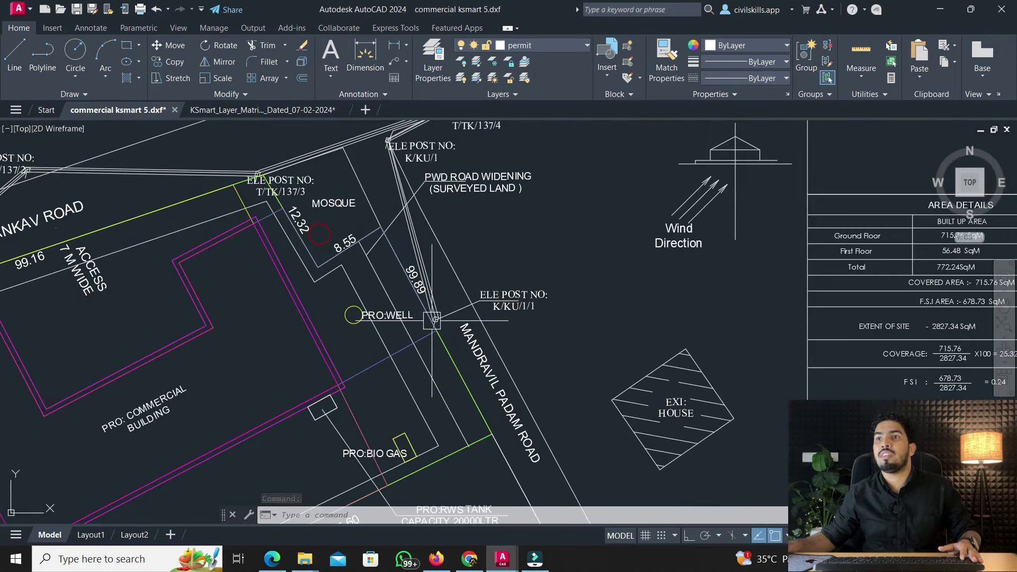
pyautogui.scroll(-2, 418, 317)
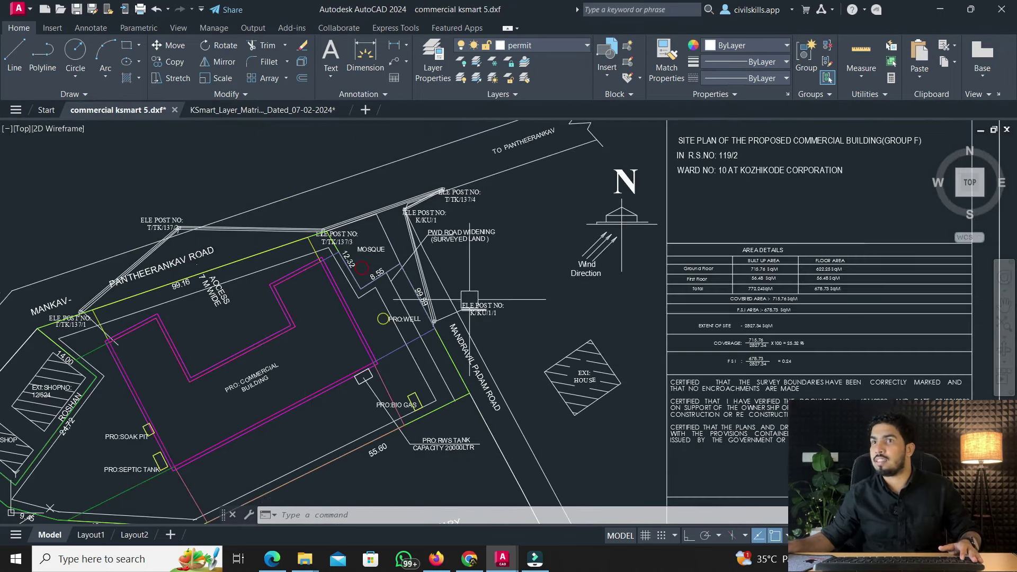
pyautogui.scroll(2, 420, 298)
pyautogui.scroll(4, 371, 317)
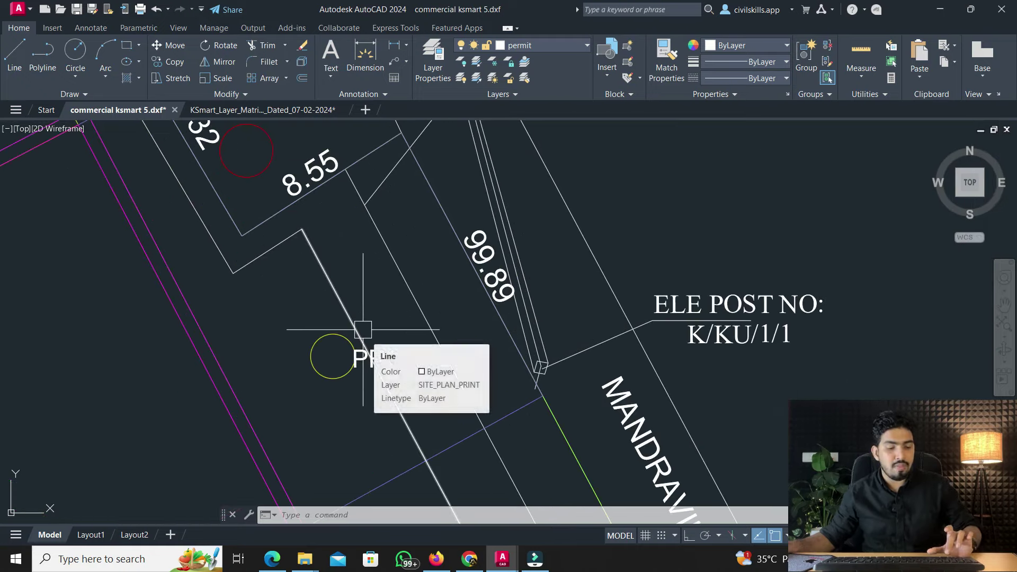
pyautogui.write('d')
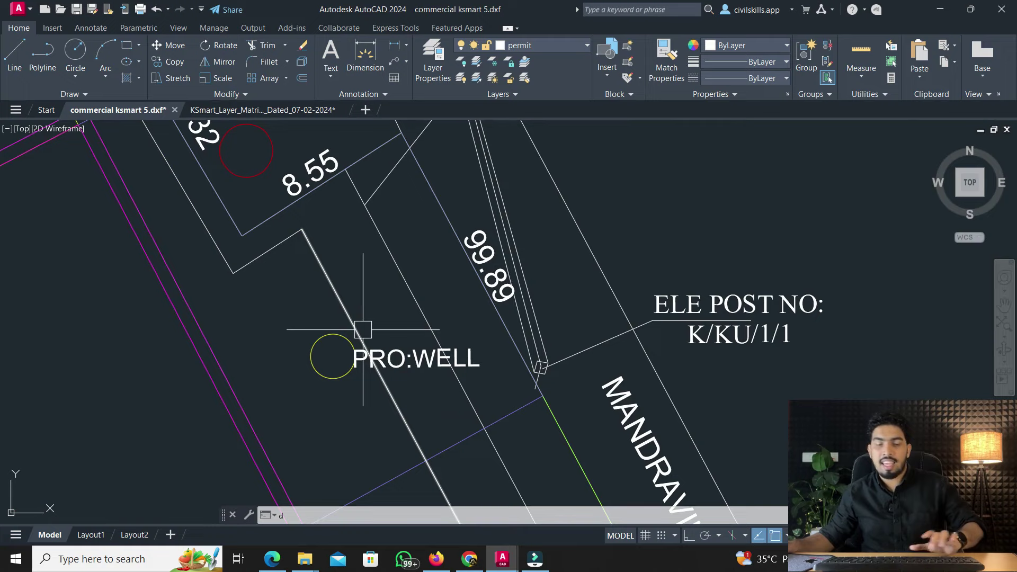
pyautogui.write('al')
pyautogui.press('Return')
pyautogui.scroll(2, 356, 345)
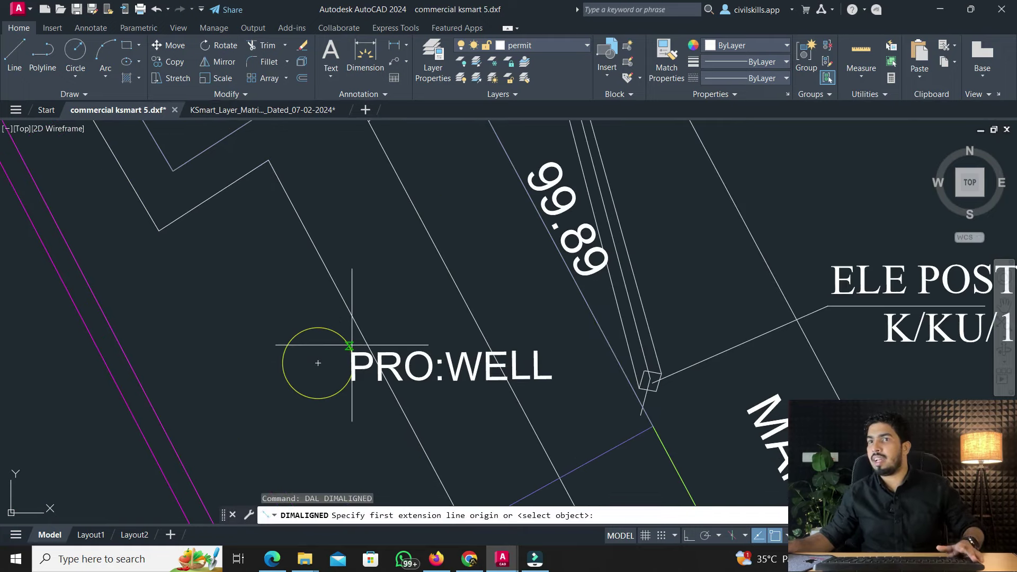
pyautogui.click(406, 46)
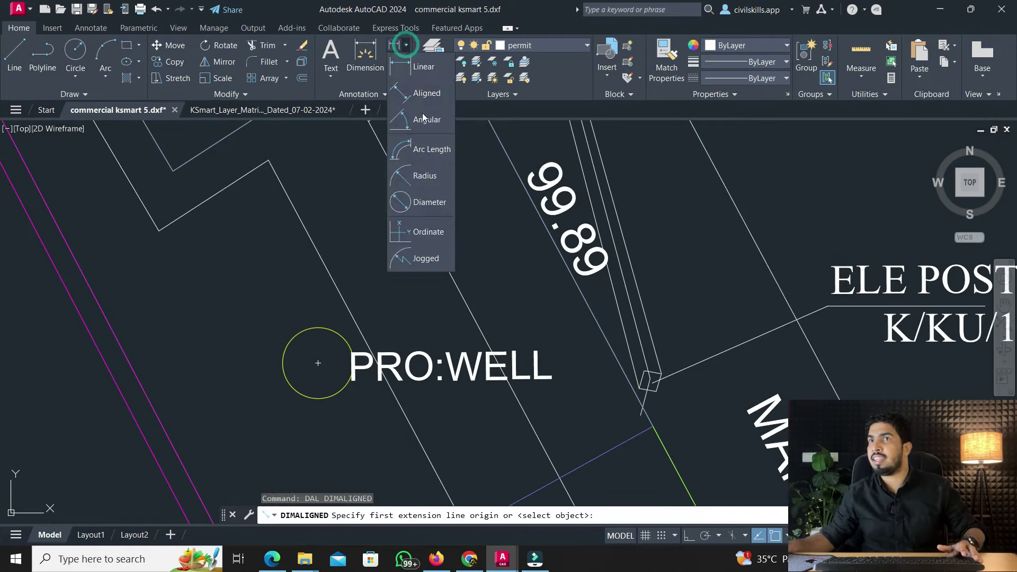
pyautogui.click(431, 97)
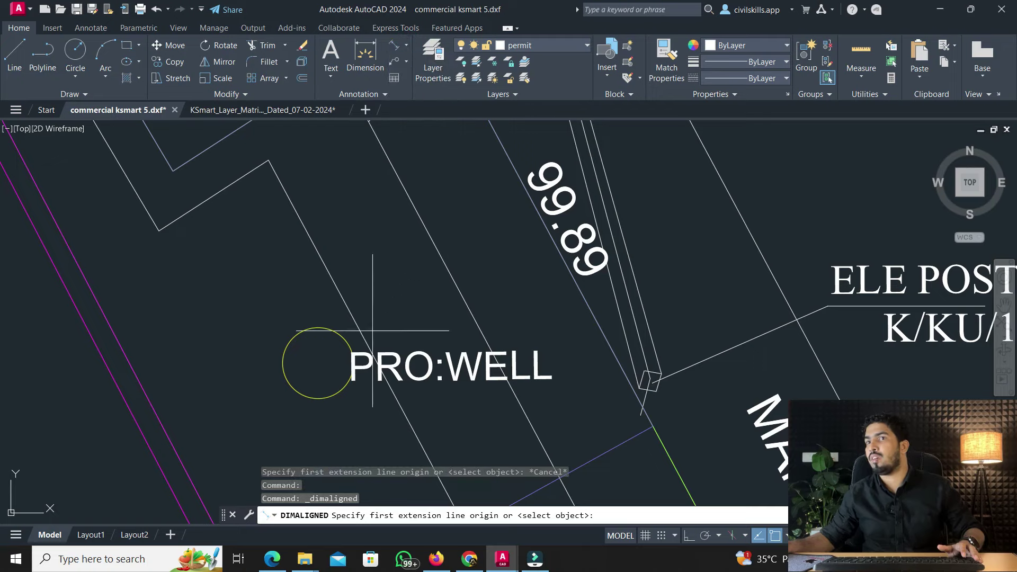
pyautogui.click(348, 344)
pyautogui.scroll(-5, 349, 345)
pyautogui.moveTo(447, 314); pyautogui.dragTo(449, 326, button='middle')
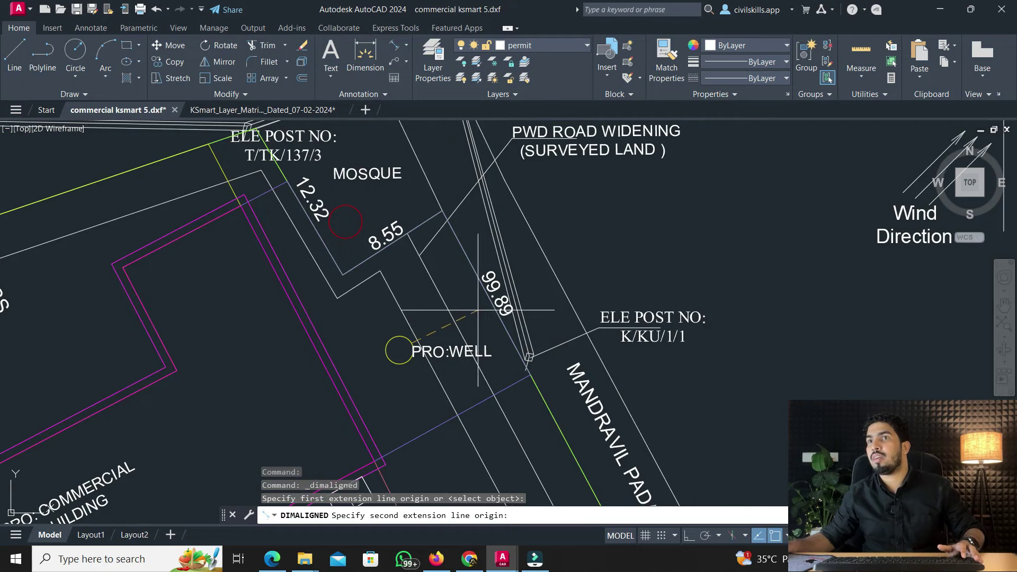
pyautogui.click(489, 300)
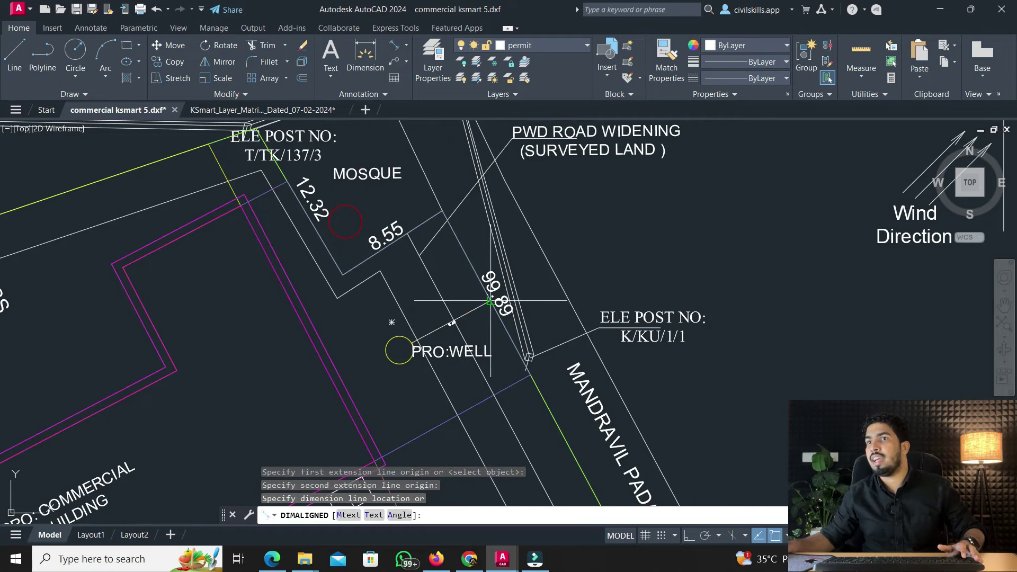
pyautogui.scroll(3, 488, 300)
pyautogui.click(481, 305)
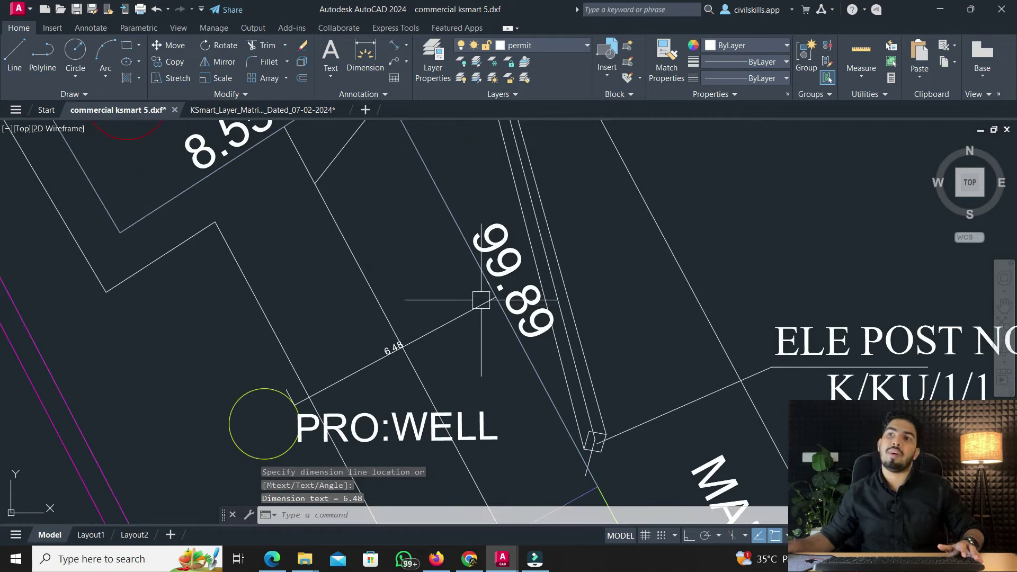
# Match the well-to-road dimension to the red DIST_WELL sample for notified roads or un-notified roads 6 m and above
pyautogui.click(298, 109)
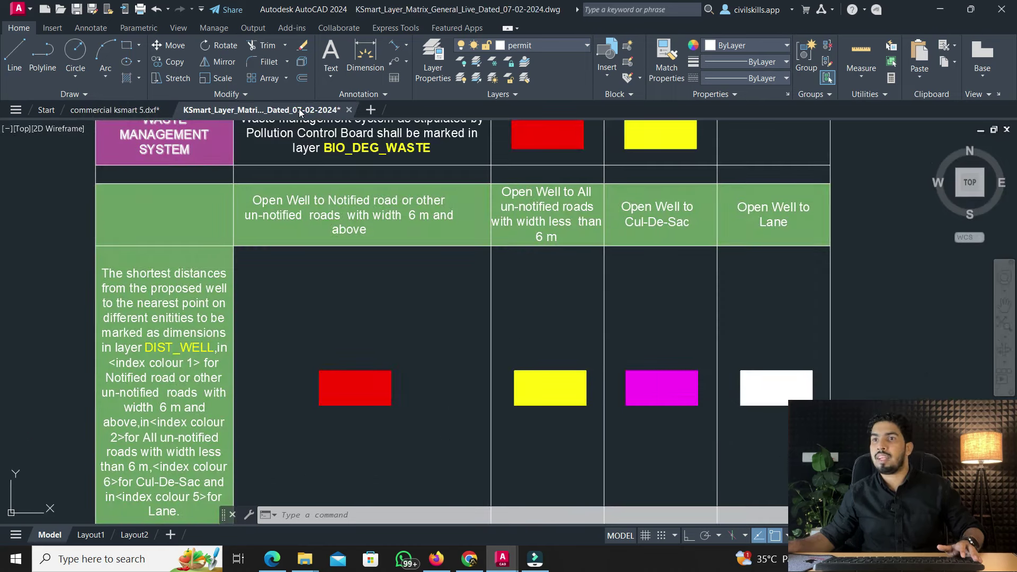
pyautogui.write('ma')
pyautogui.press('Return')
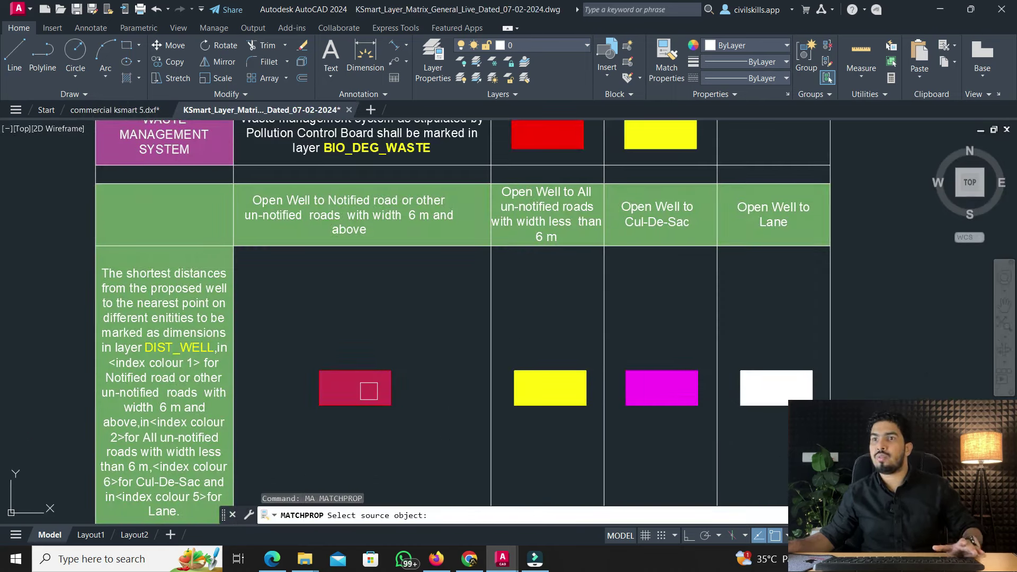
pyautogui.click(367, 389)
pyautogui.click(101, 109)
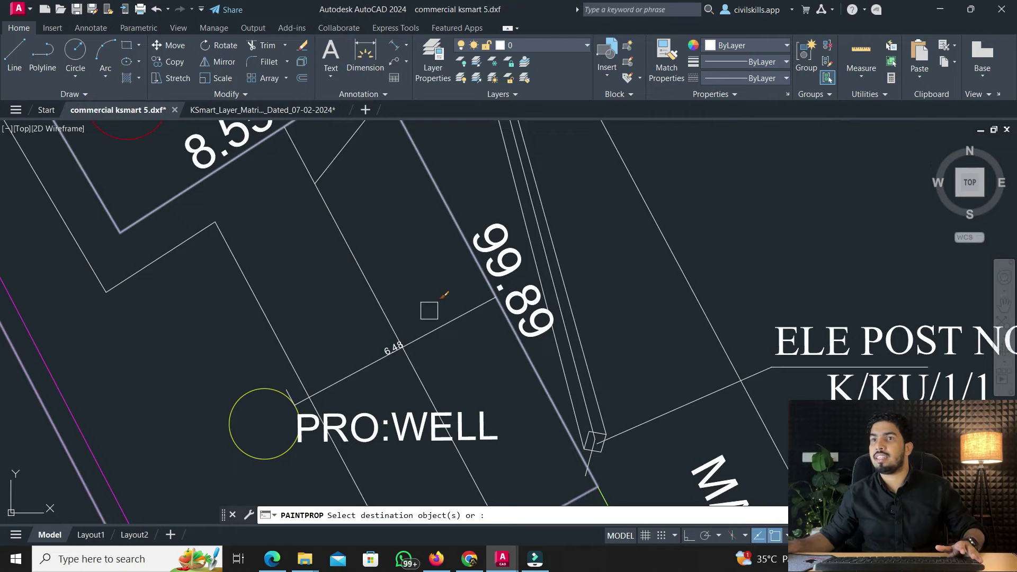
pyautogui.click(425, 338)
pyautogui.press('Escape')
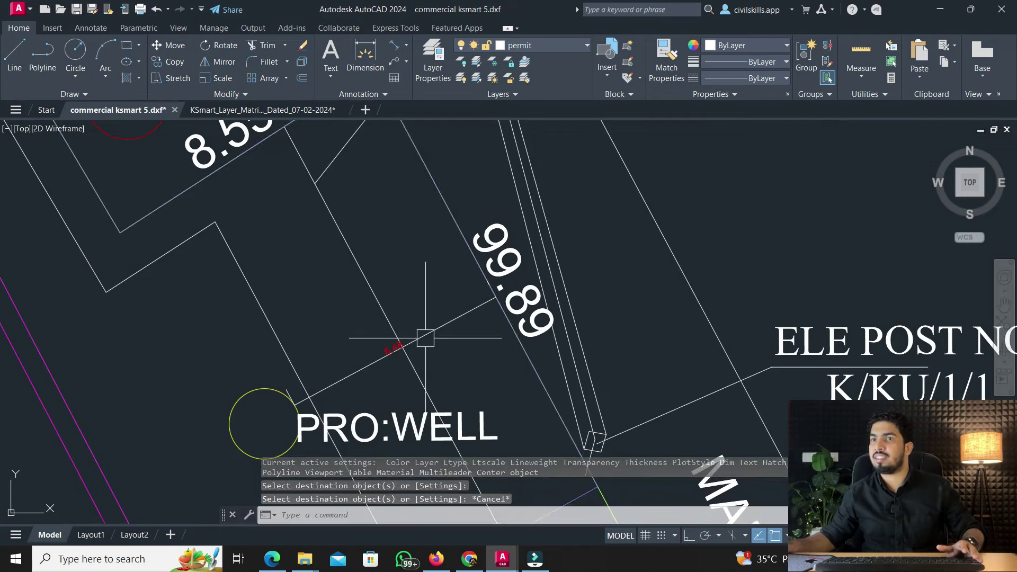
# Examine the layer matrix entry for the distance from the open well to the waste disposal facility
pyautogui.scroll(-2, 408, 328)
pyautogui.moveTo(408, 328); pyautogui.dragTo(404, 202, button='middle')
pyautogui.click(265, 110)
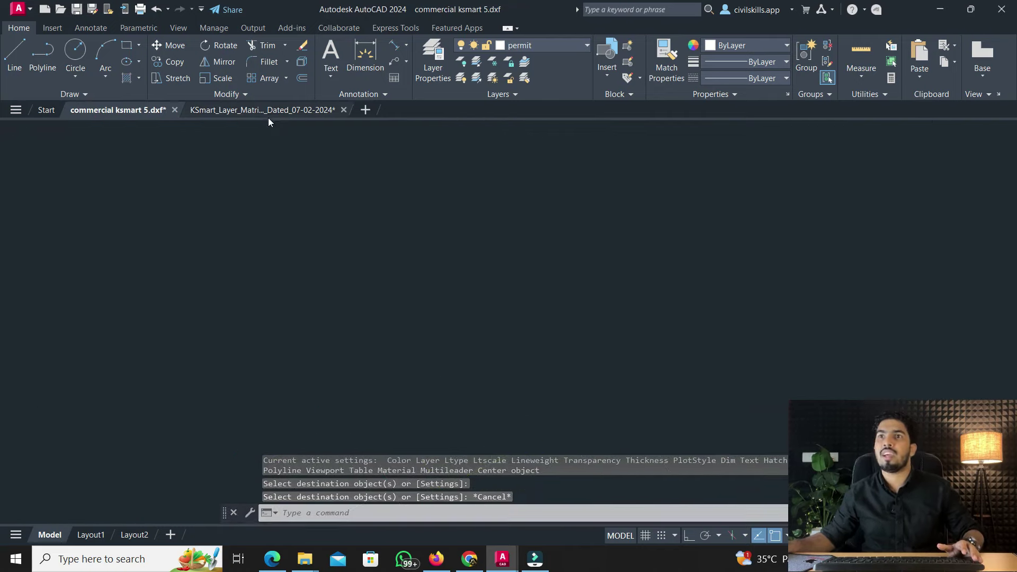
pyautogui.scroll(-2, 392, 342)
pyautogui.moveTo(397, 345); pyautogui.dragTo(379, 207, button='middle')
pyautogui.scroll(2, 251, 397)
pyautogui.scroll(2, 239, 328)
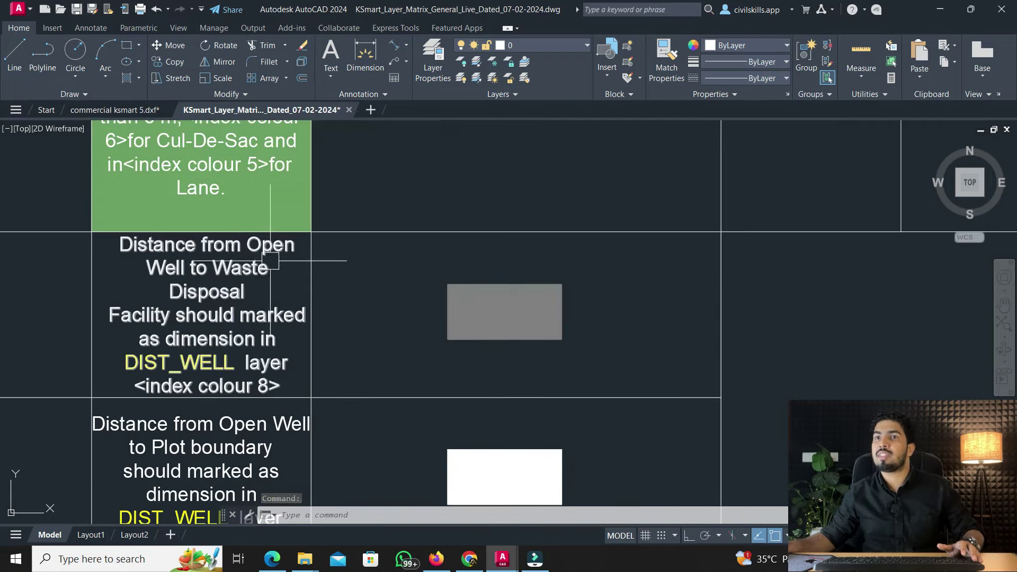
pyautogui.click(109, 96)
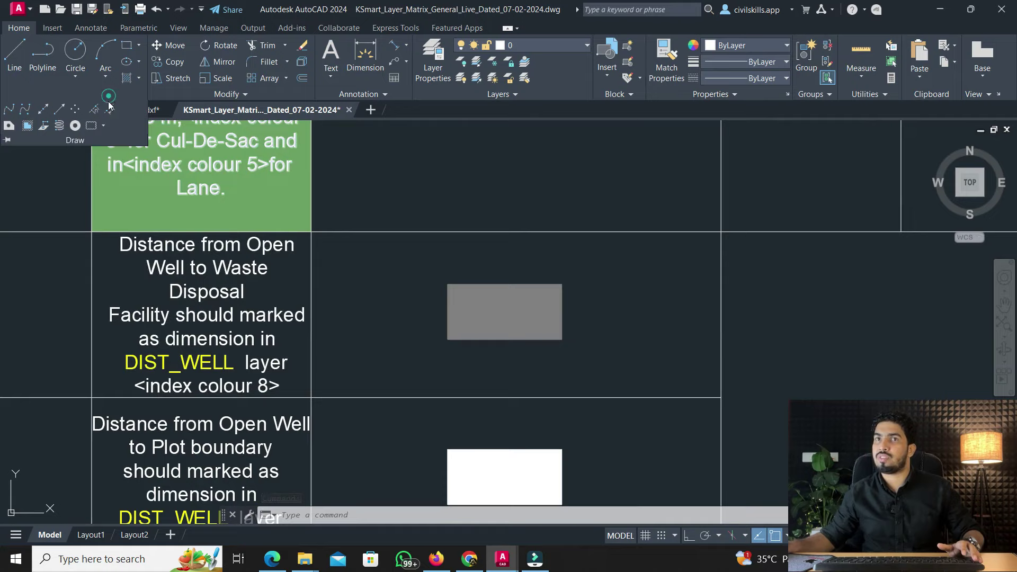
# Add an aligned dimension in the site plan from the PRO:SOAK PIT polygon to the PRO:WELL circle
pyautogui.click(156, 111)
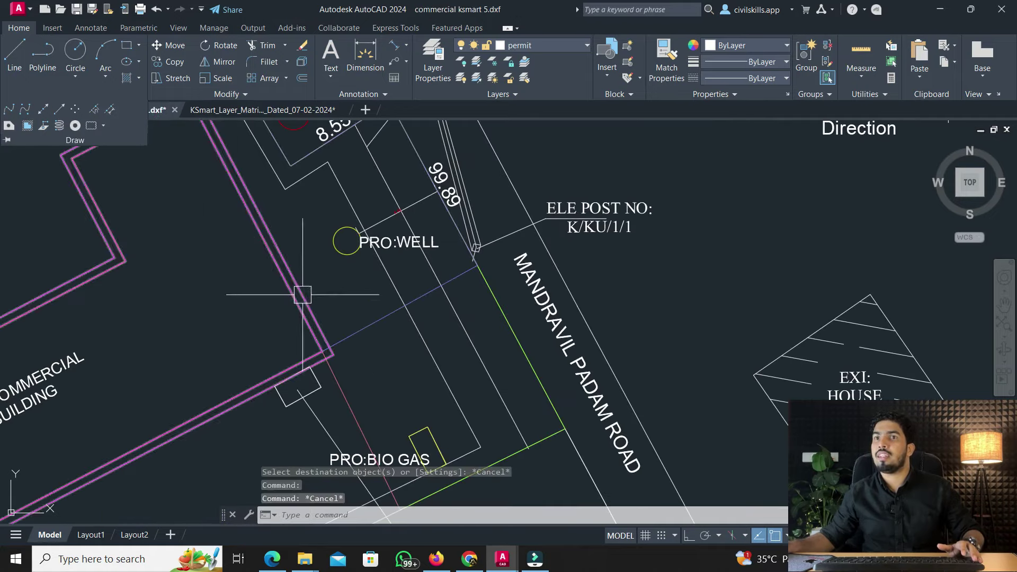
pyautogui.moveTo(302, 286); pyautogui.dragTo(442, 269, button='middle')
pyautogui.moveTo(352, 340); pyautogui.dragTo(373, 337, button='middle')
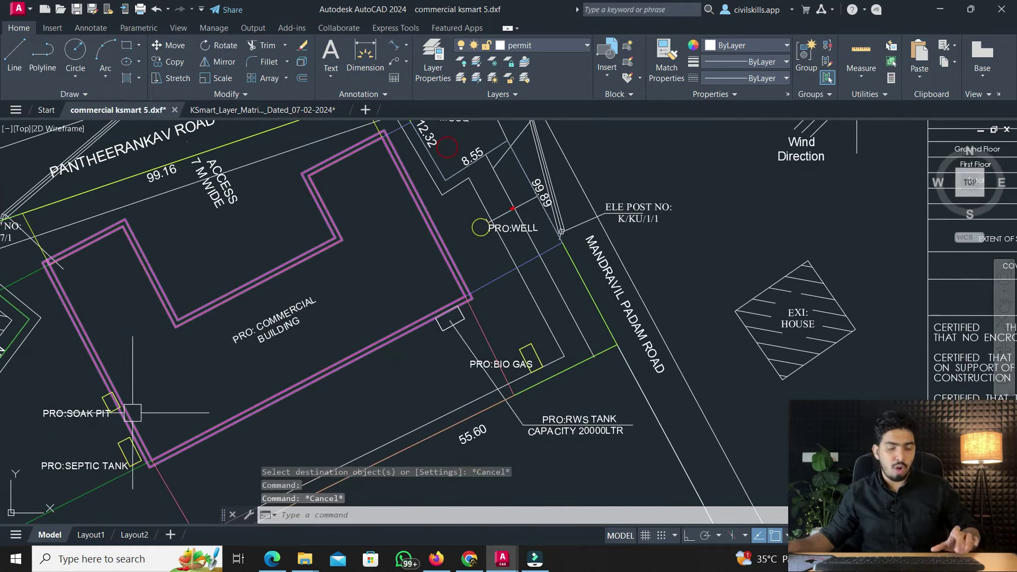
pyautogui.write('dal')
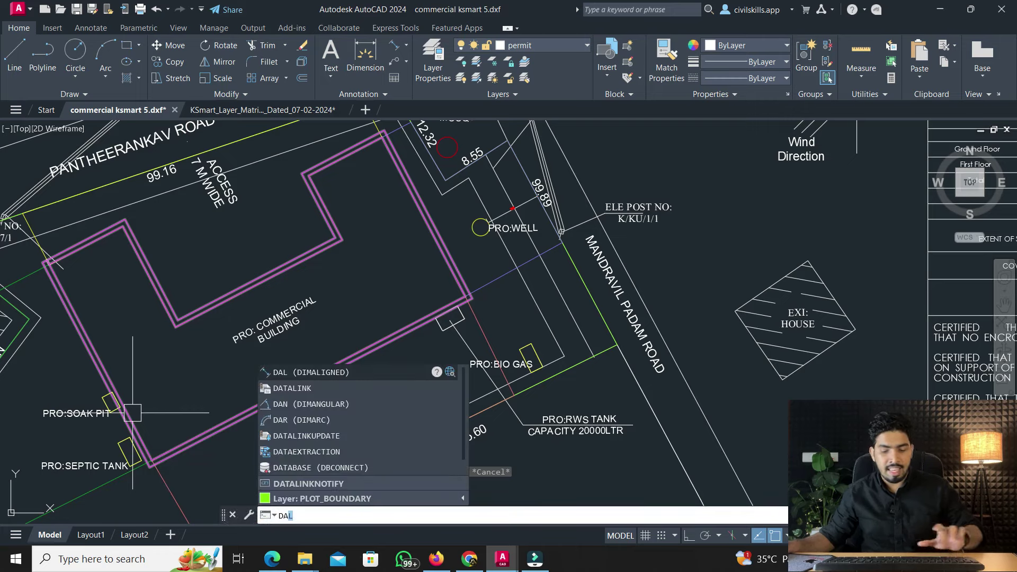
pyautogui.press('Return')
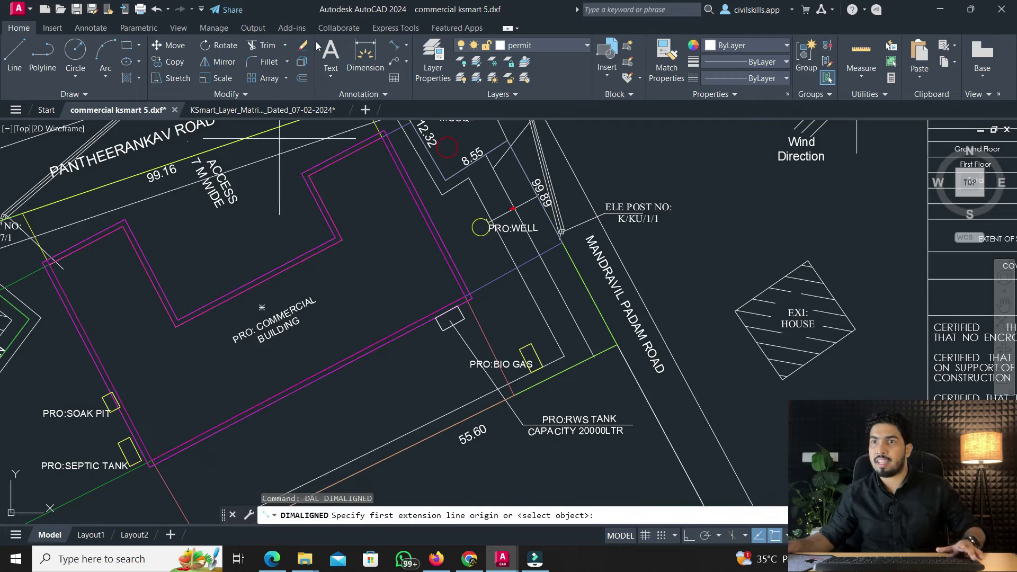
pyautogui.click(393, 46)
pyautogui.scroll(1, 112, 413)
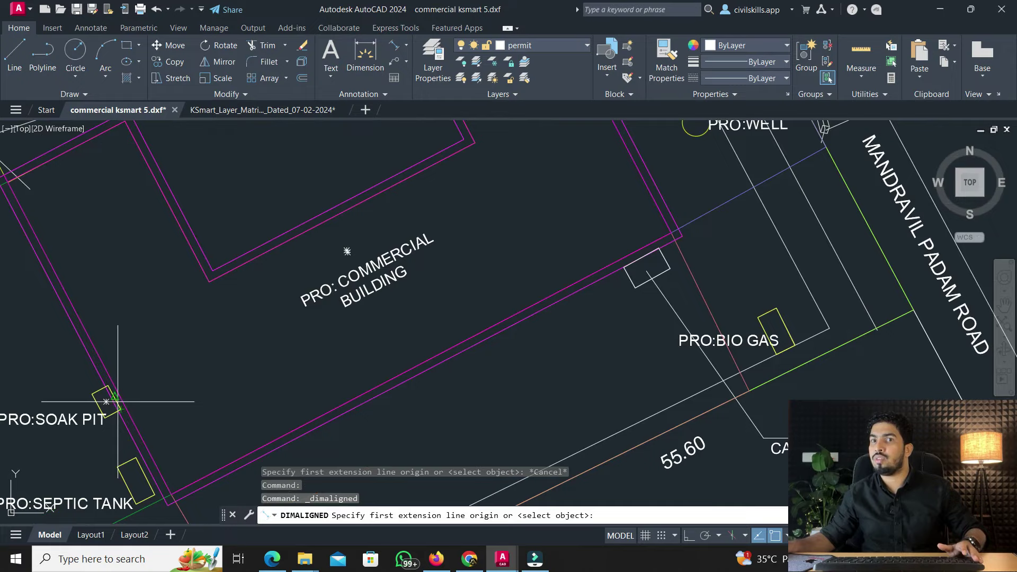
pyautogui.click(116, 400)
pyautogui.scroll(-1, 260, 371)
pyautogui.moveTo(260, 371); pyautogui.dragTo(200, 442, button='middle')
pyautogui.scroll(2, 433, 286)
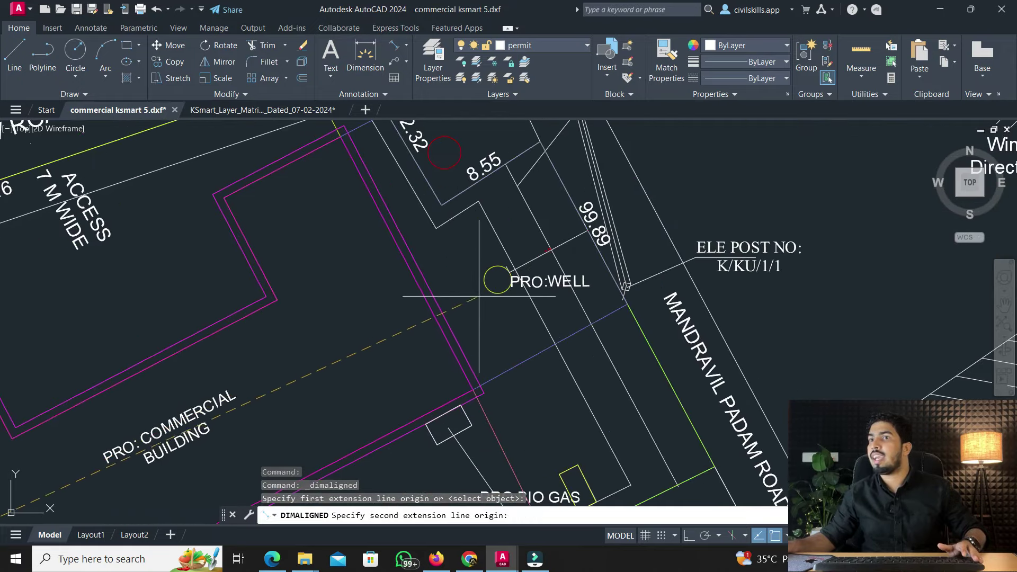
pyautogui.click(484, 286)
pyautogui.click(413, 282)
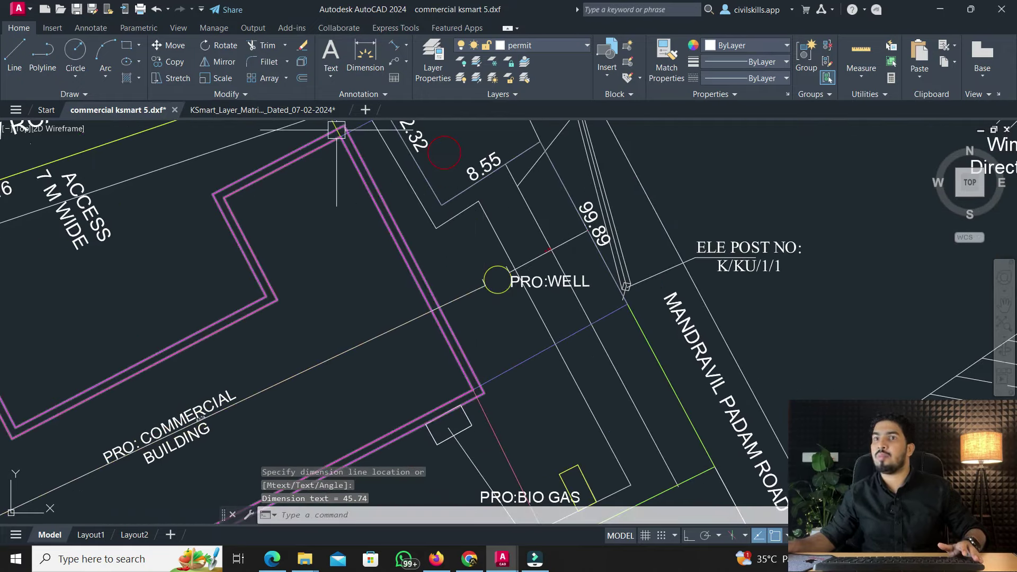
# Match the soak pit to well dimension to the grey DIST_WELL index colour 8 sample for waste disposal facility distance
pyautogui.click(300, 110)
pyautogui.write('ma')
pyautogui.press('Return')
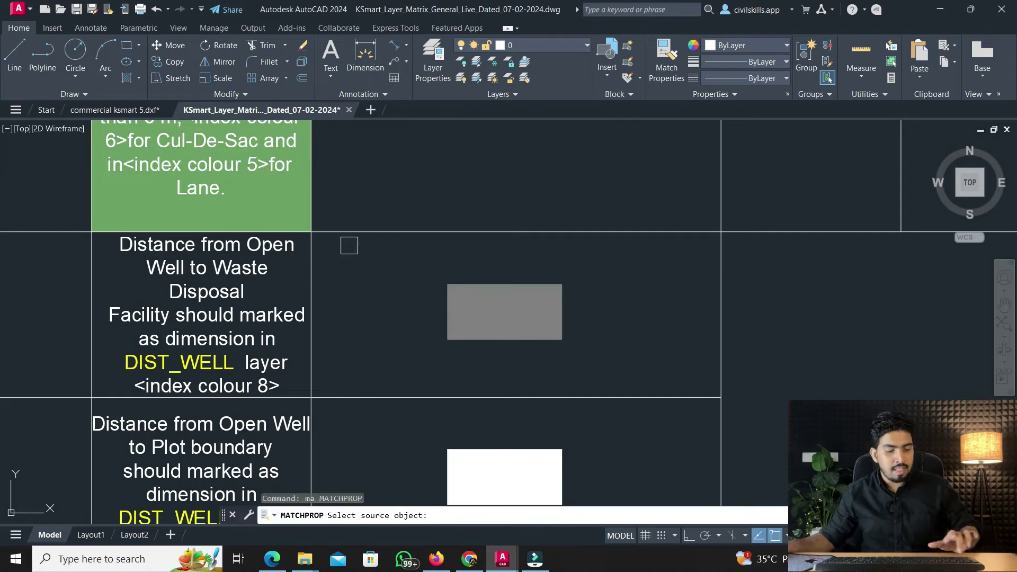
pyautogui.click(499, 319)
pyautogui.click(119, 111)
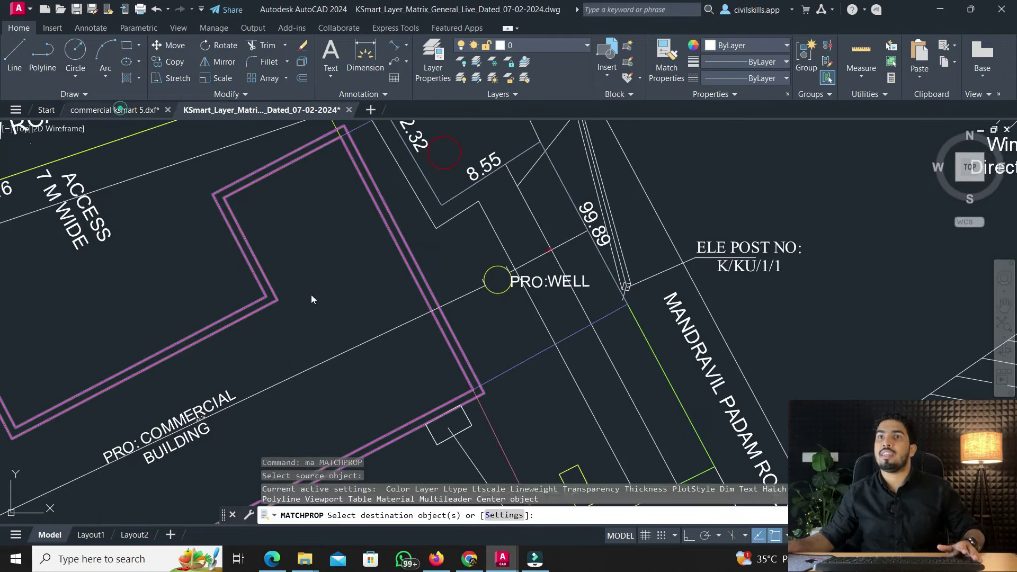
pyautogui.click(264, 393)
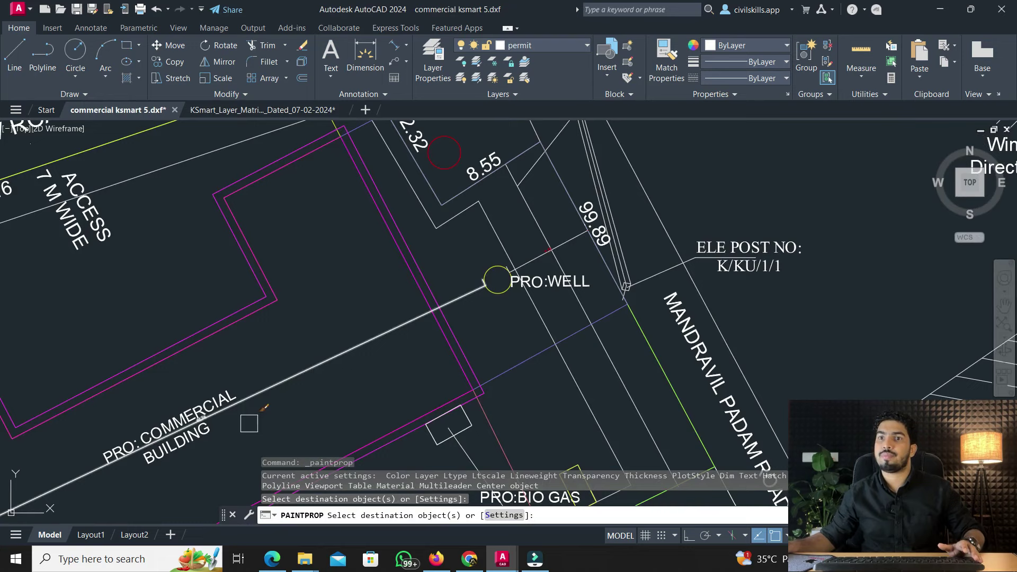
pyautogui.scroll(4, 249, 423)
pyautogui.press('Escape')
# Add an aligned dimension in the site plan from the PRO:WELL circle to the 99.89 plot boundary, beside the red well-to-road dimension
pyautogui.click(281, 109)
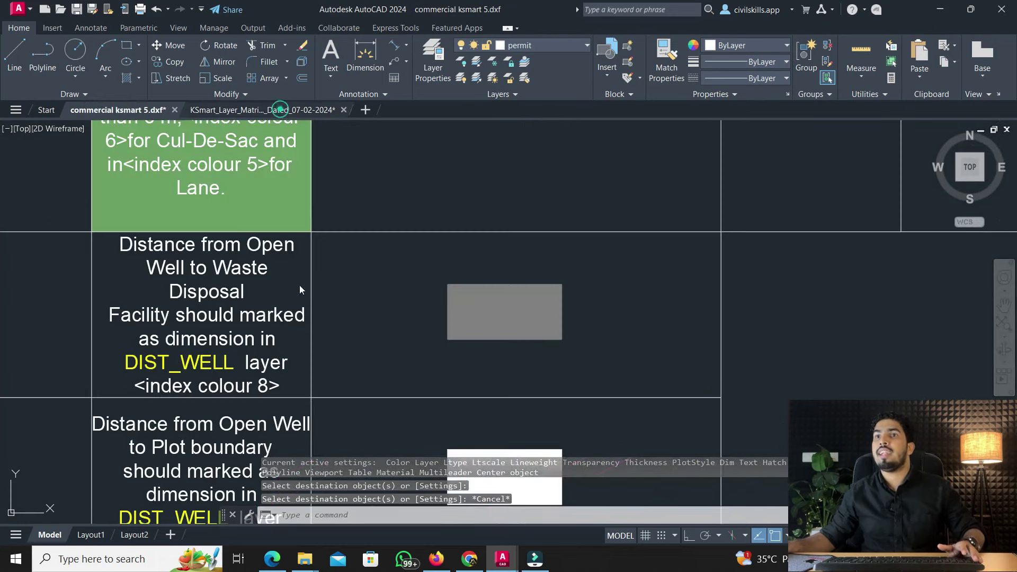
pyautogui.moveTo(206, 396); pyautogui.dragTo(261, 198, button='middle')
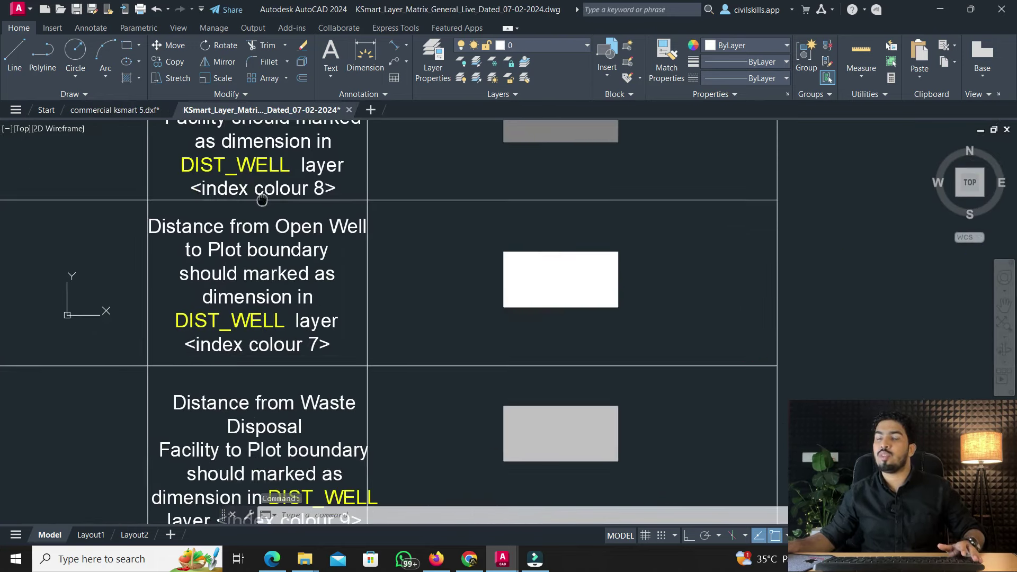
pyautogui.click(113, 111)
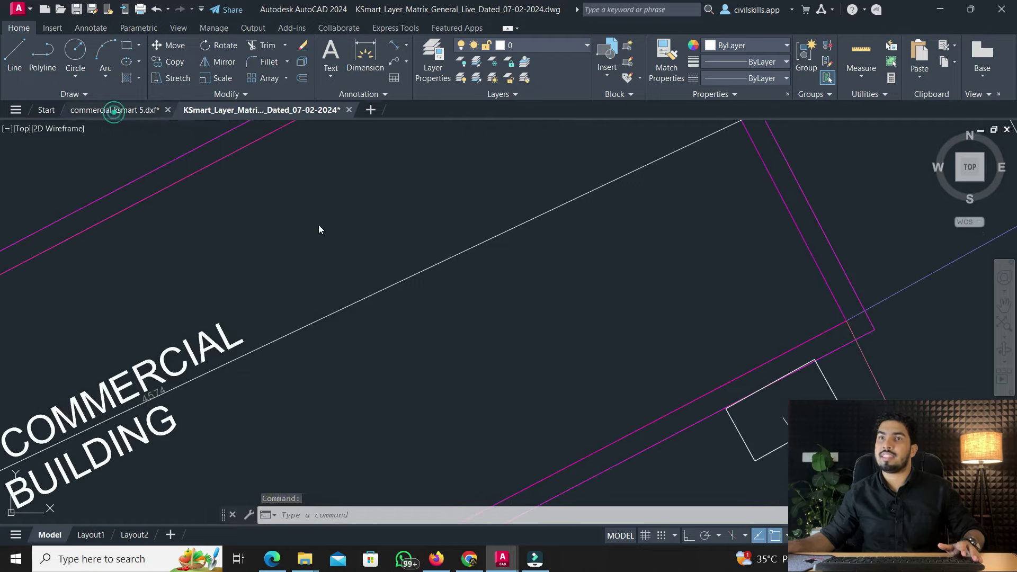
pyautogui.scroll(-6, 367, 297)
pyautogui.moveTo(369, 315); pyautogui.dragTo(312, 383, button='middle')
pyautogui.scroll(8, 456, 298)
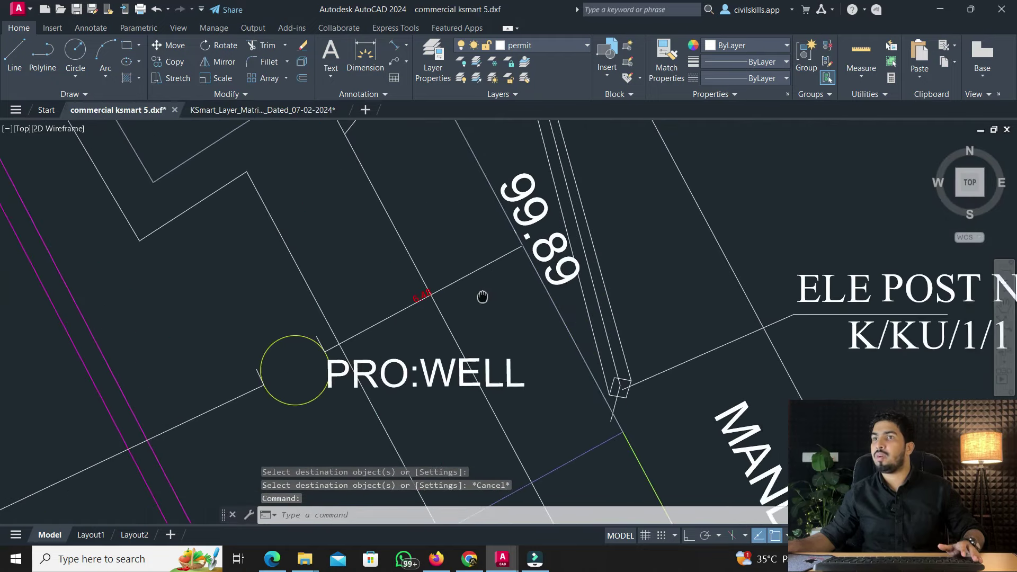
pyautogui.write('da')
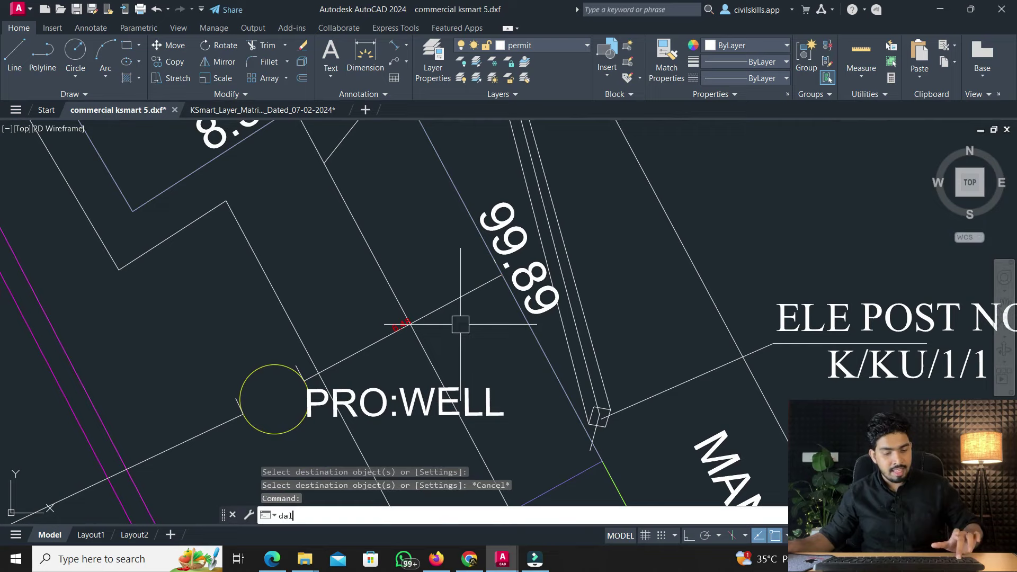
pyautogui.write('l')
pyautogui.press('Return')
pyautogui.scroll(2, 305, 387)
pyautogui.click(307, 377)
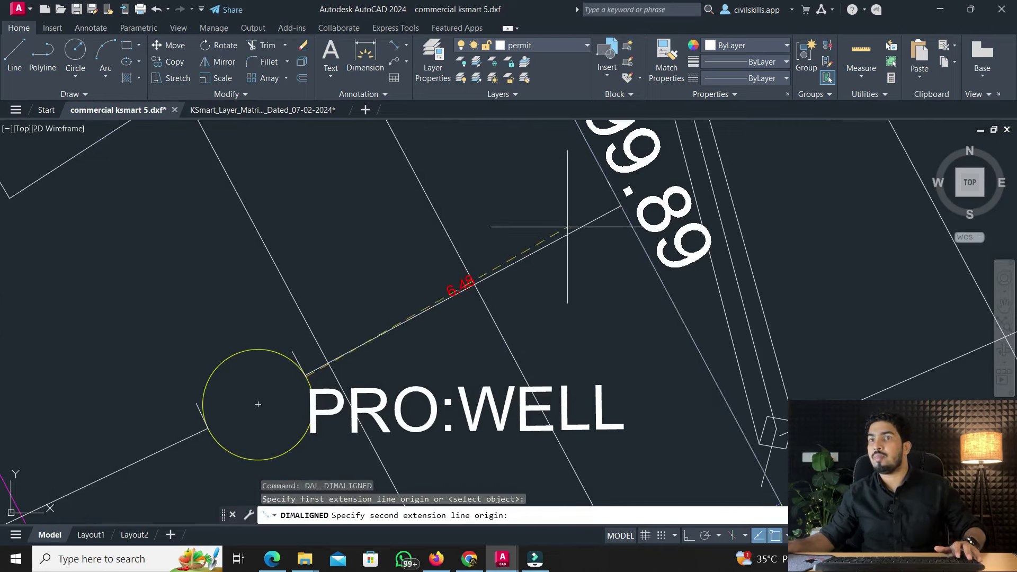
pyautogui.click(620, 206)
pyautogui.click(626, 224)
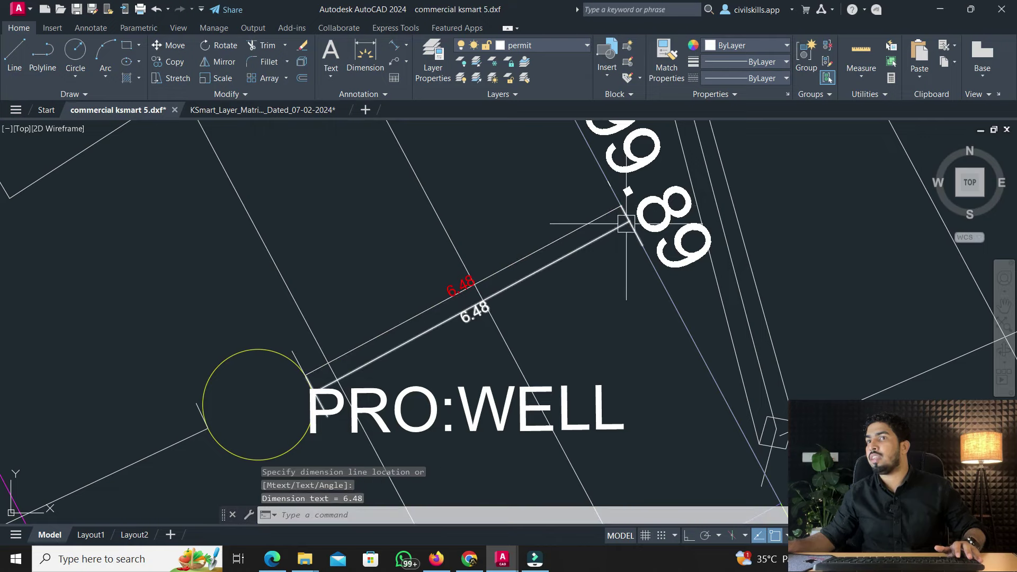
# Match the new well to plot boundary dimension to the white DIST_WELL index colour 7 sample in the layer matrix
pyautogui.click(260, 110)
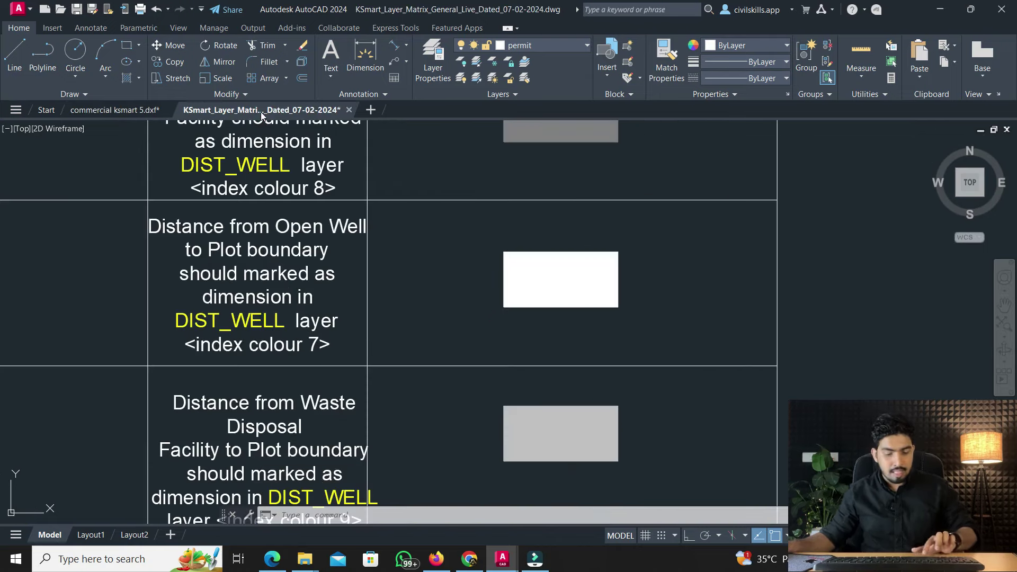
pyautogui.write('ma')
pyautogui.press('Return')
pyautogui.click(595, 277)
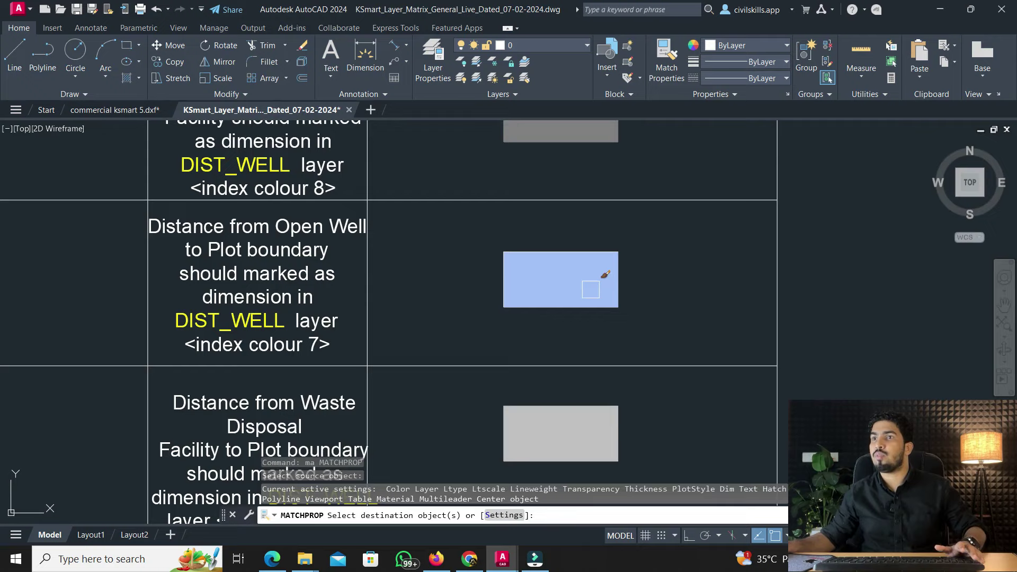
pyautogui.click(116, 110)
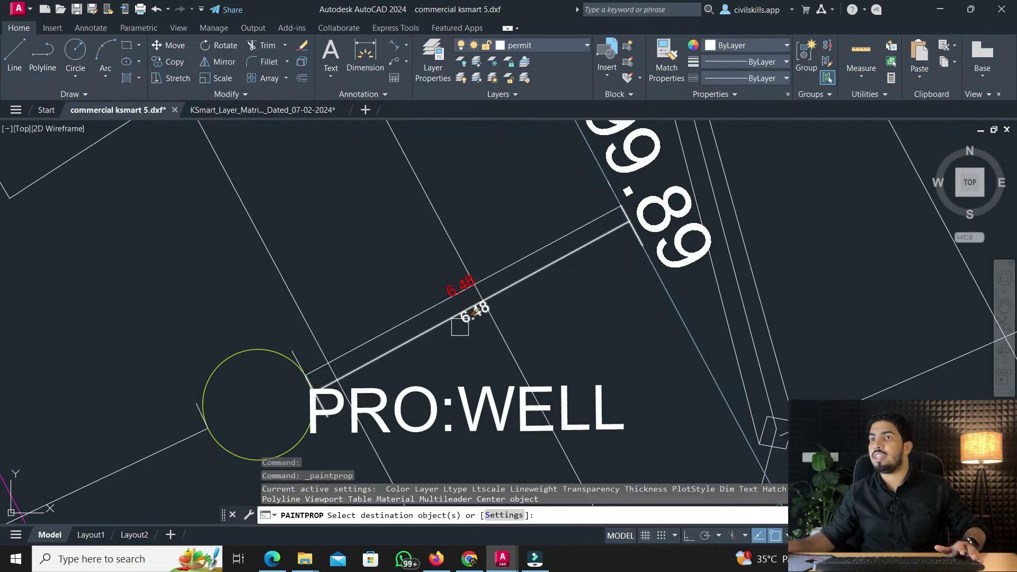
pyautogui.press('Escape')
# Check the matrix entry for waste disposal facility to plot boundary and add an aligned dimension from the PRO:SOAK PIT corner to the 24.72 boundary
pyautogui.click(269, 112)
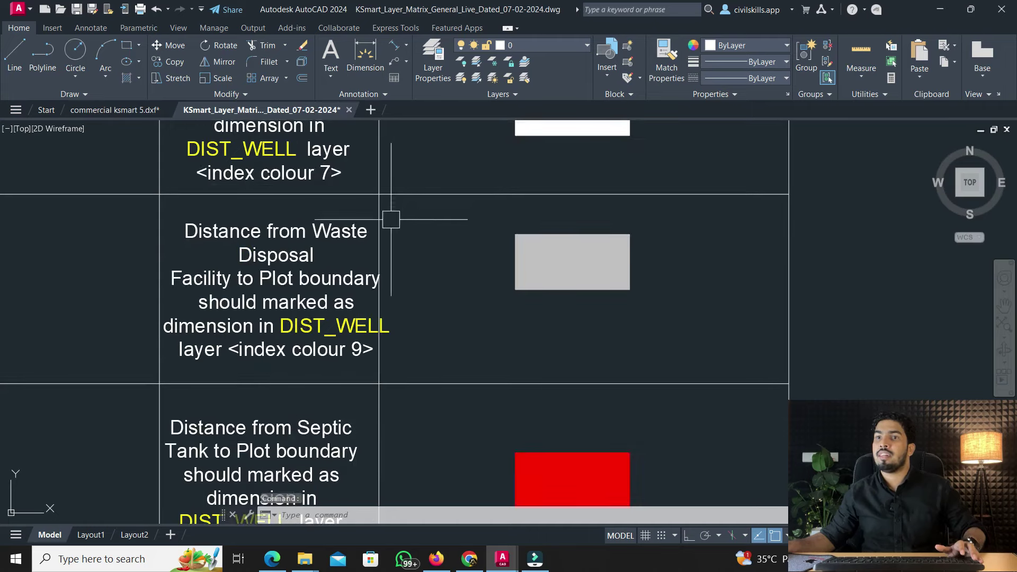
pyautogui.moveTo(393, 236); pyautogui.dragTo(404, 330, button='middle')
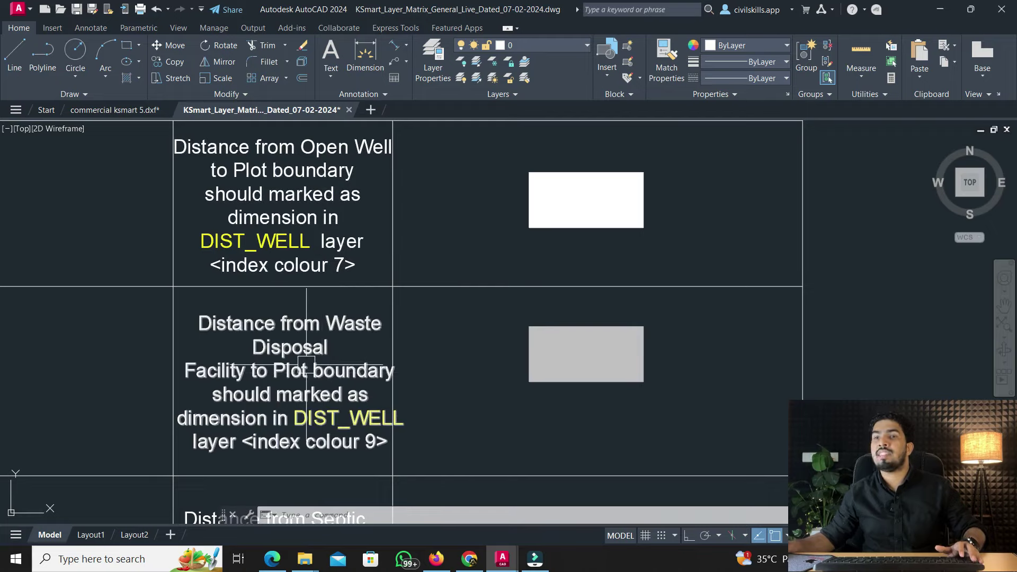
pyautogui.click(115, 109)
pyautogui.scroll(-3, 395, 256)
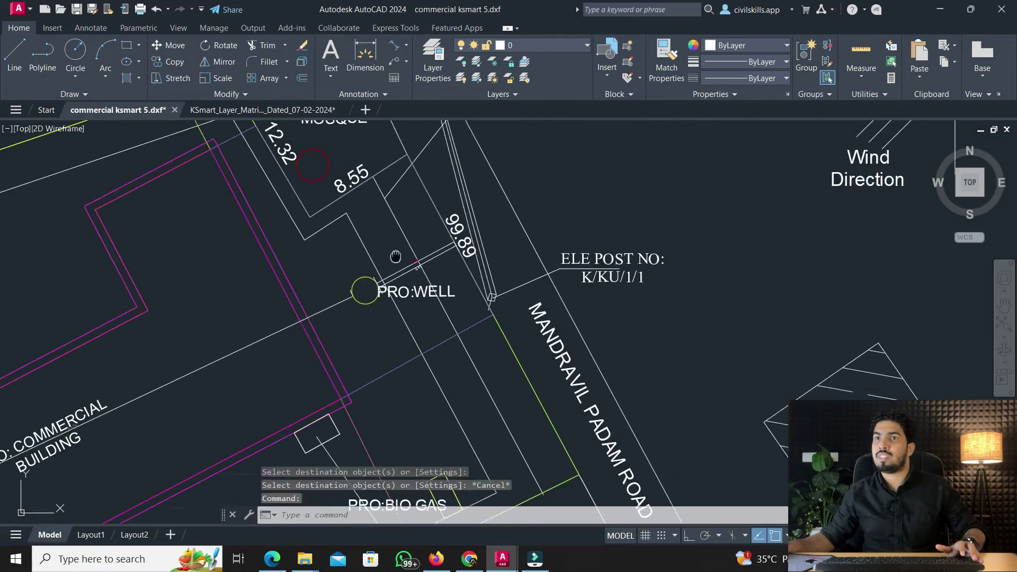
pyautogui.moveTo(396, 256); pyautogui.dragTo(464, 252, button='middle')
pyautogui.scroll(-2, 464, 252)
pyautogui.moveTo(230, 356); pyautogui.dragTo(563, 184, button='middle')
pyautogui.scroll(2, 422, 262)
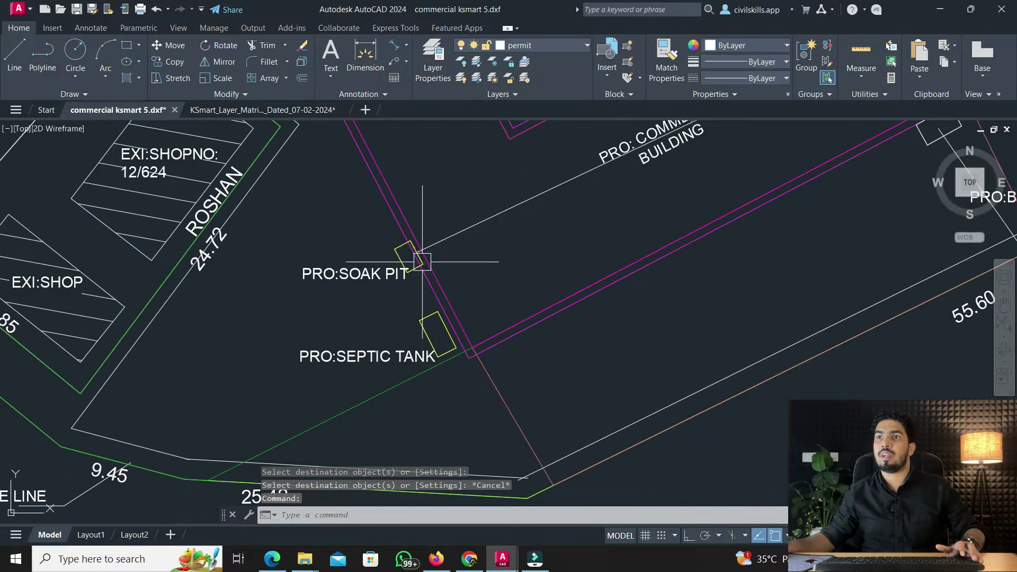
pyautogui.write('da')
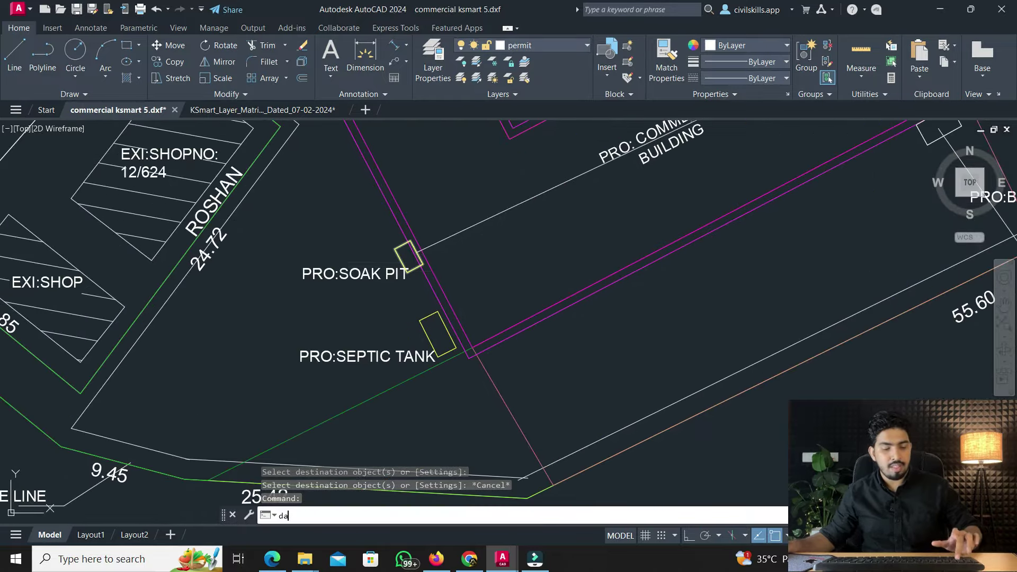
pyautogui.write('l')
pyautogui.press('Return')
pyautogui.scroll(-3, 360, 254)
pyautogui.moveTo(360, 254); pyautogui.dragTo(411, 371, button='middle')
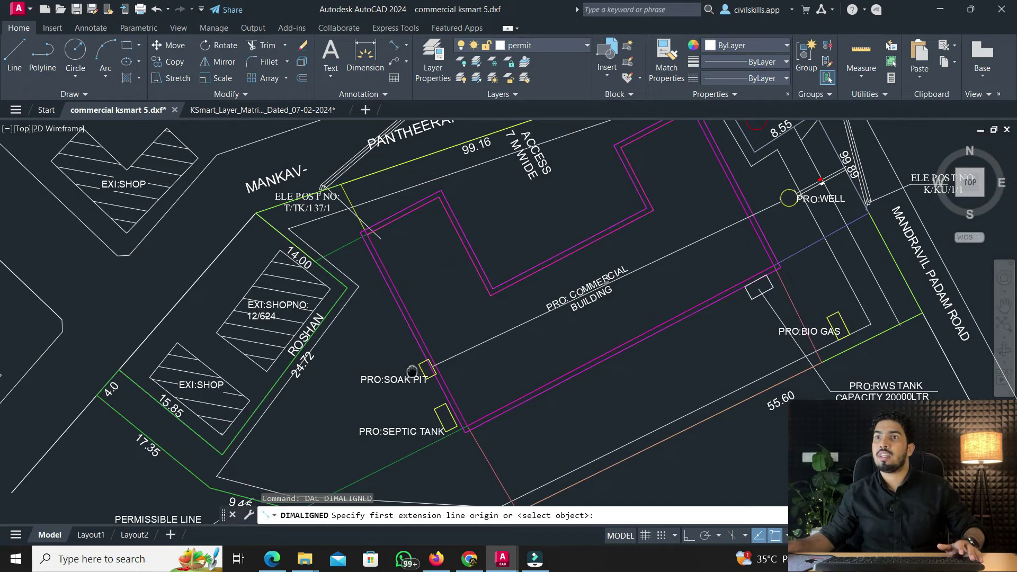
pyautogui.click(416, 365)
pyautogui.scroll(3, 362, 321)
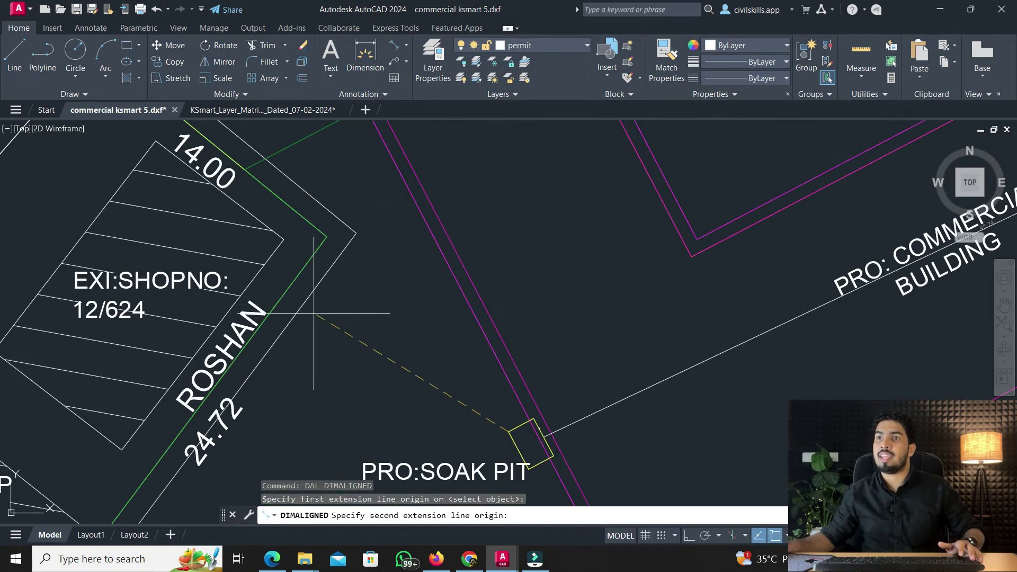
pyautogui.click(278, 301)
pyautogui.click(412, 295)
# Match the soak pit to plot boundary dimension to the light grey DIST_WELL index colour 9 sample
pyautogui.click(295, 110)
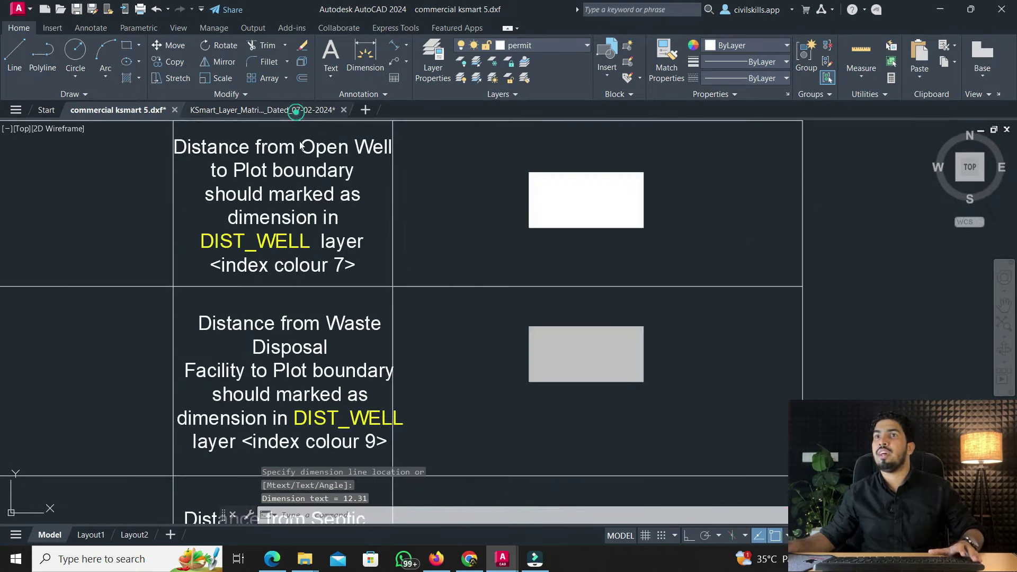
pyautogui.write('ma')
pyautogui.press('Return')
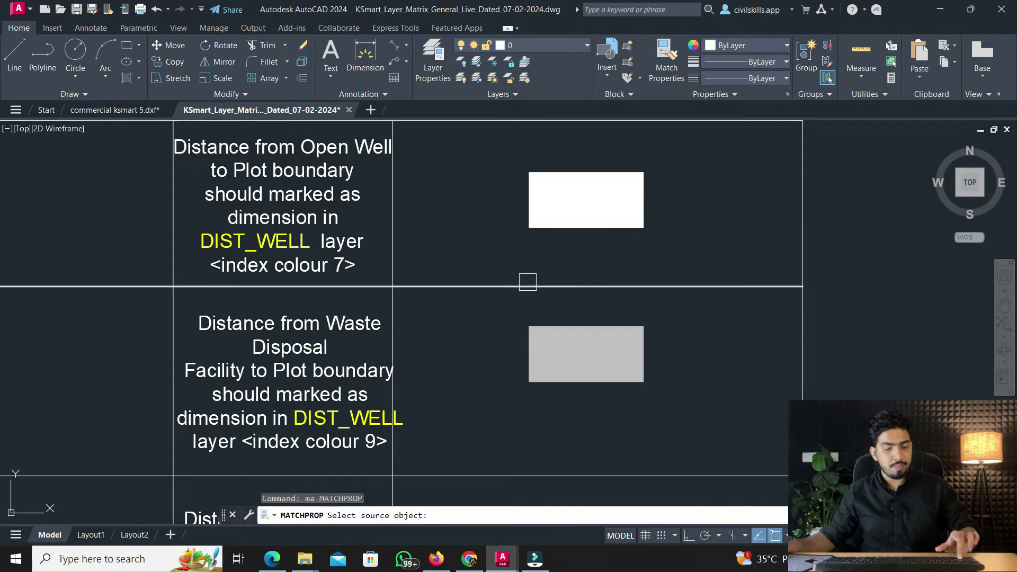
pyautogui.click(563, 345)
pyautogui.click(131, 109)
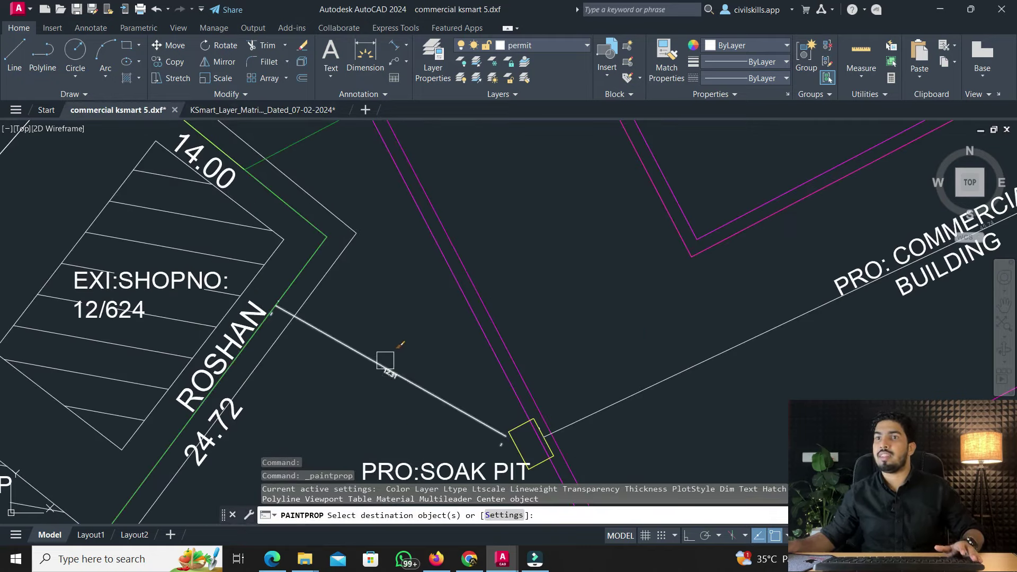
pyautogui.scroll(-3, 297, 175)
pyautogui.press('Escape')
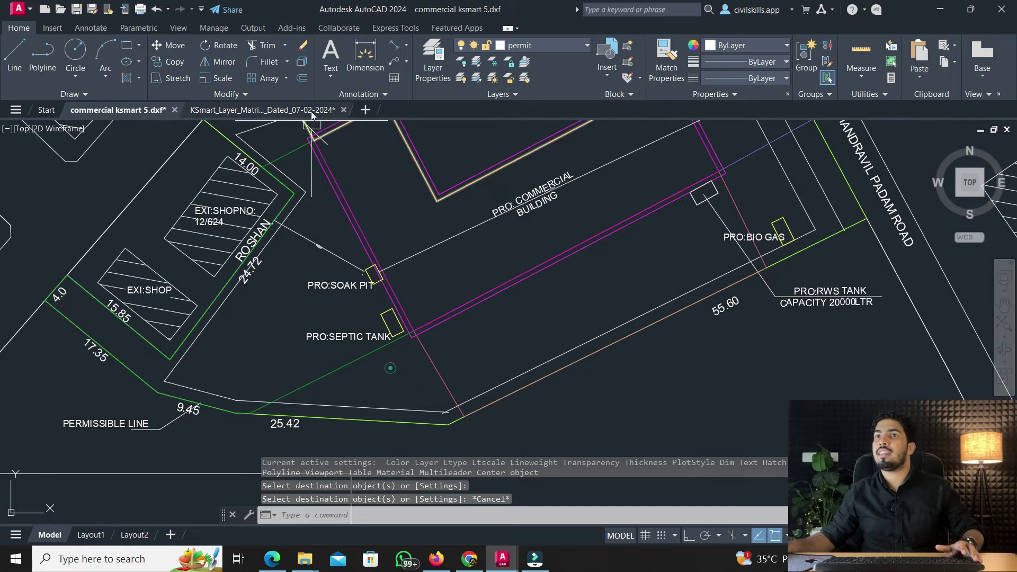
# Check the septic tank distance entries in the layer matrix and add an aligned dimension from the PRO:SEPTIC TANK corner to the 25.42 plot boundary
pyautogui.click(312, 110)
pyautogui.scroll(-1, 435, 326)
pyautogui.moveTo(435, 326)
pyautogui.mouseDown(button='middle')
pyautogui.moveTo(406, 232)
pyautogui.moveTo(417, 134)
pyautogui.mouseUp(button='middle')
pyautogui.scroll(1, 379, 265)
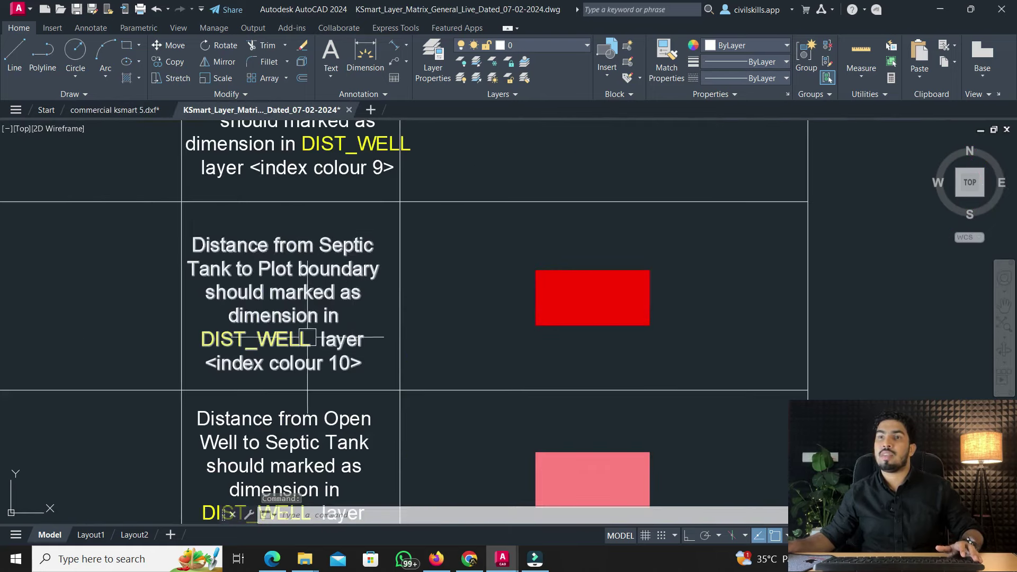
pyautogui.moveTo(319, 367); pyautogui.dragTo(309, 271, button='middle')
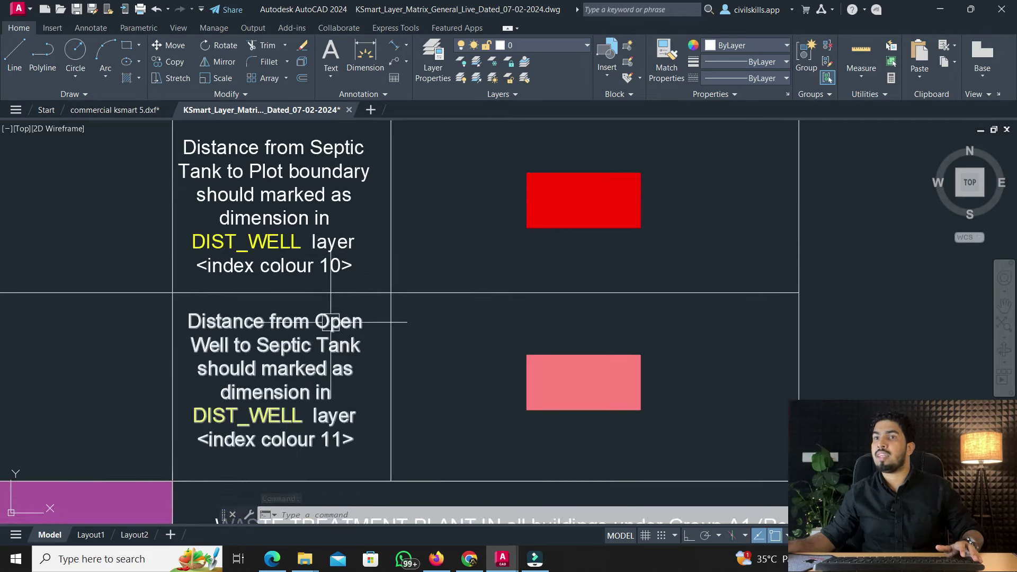
pyautogui.click(135, 112)
pyautogui.press('Escape')
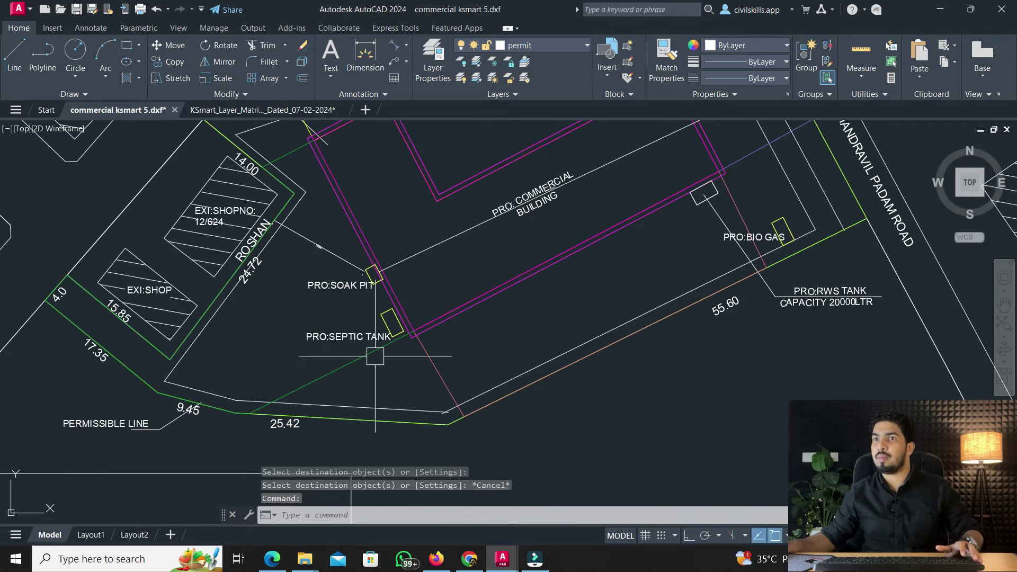
pyautogui.click(394, 49)
pyautogui.click(396, 334)
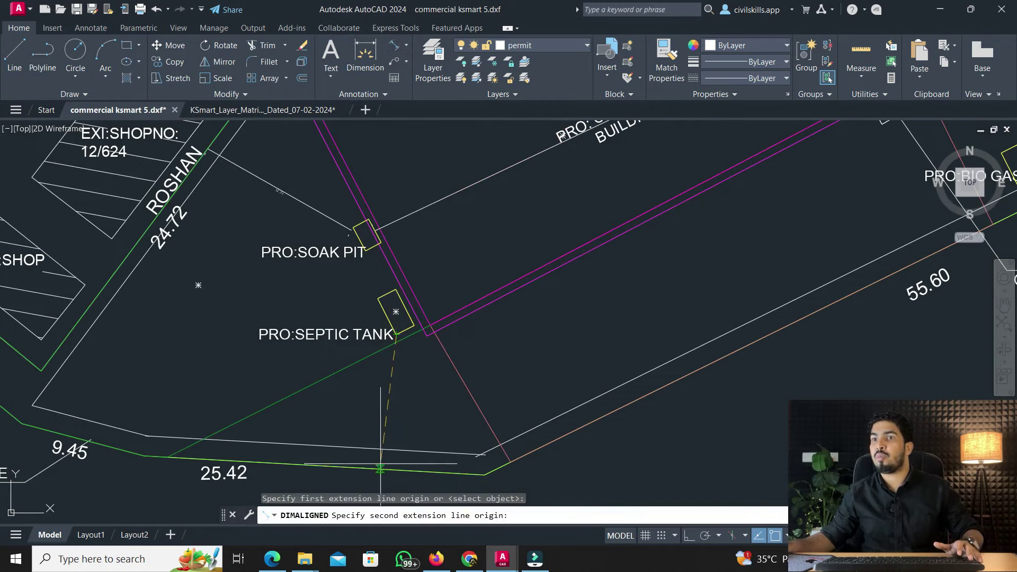
pyautogui.click(387, 470)
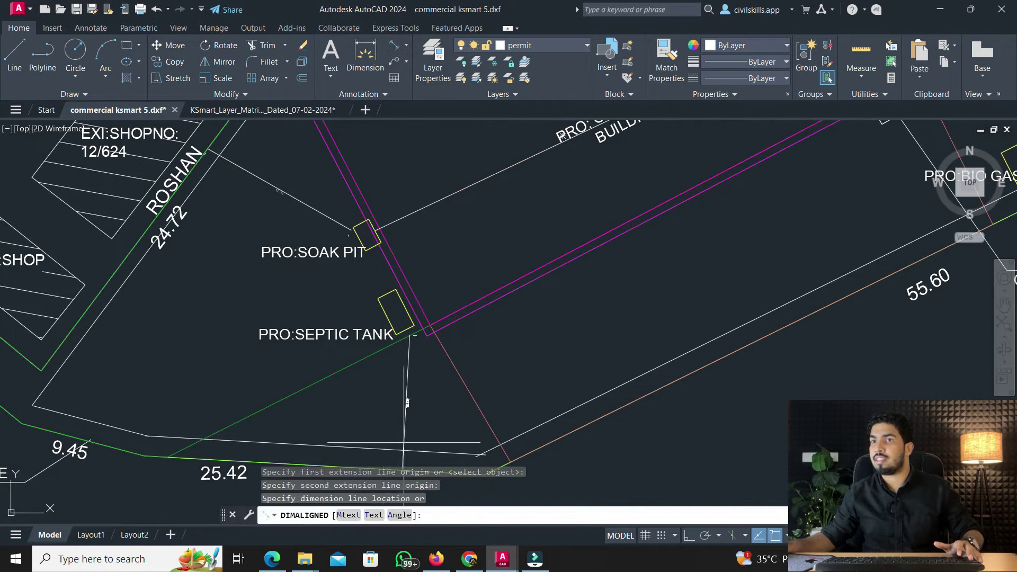
pyautogui.moveTo(404, 405); pyautogui.dragTo(395, 351, button='middle')
pyautogui.click(397, 401)
# Add an aligned dimension in the site plan from the PRO:SEPTIC TANK polygon to the PRO:WELL circle
pyautogui.moveTo(490, 323); pyautogui.dragTo(437, 408, button='middle')
pyautogui.click(393, 45)
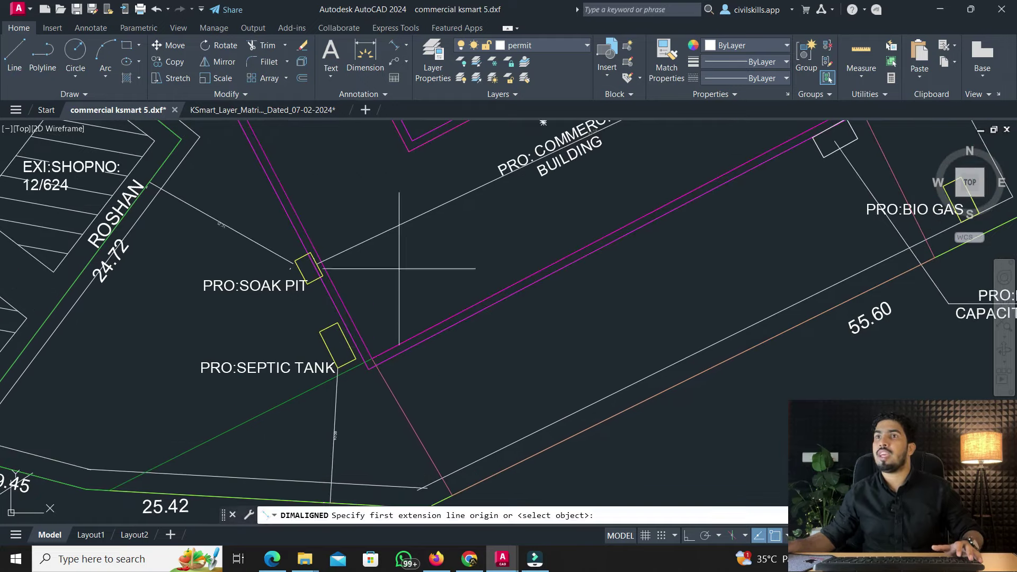
pyautogui.click(342, 336)
pyautogui.scroll(-2, 427, 313)
pyautogui.scroll(2, 538, 258)
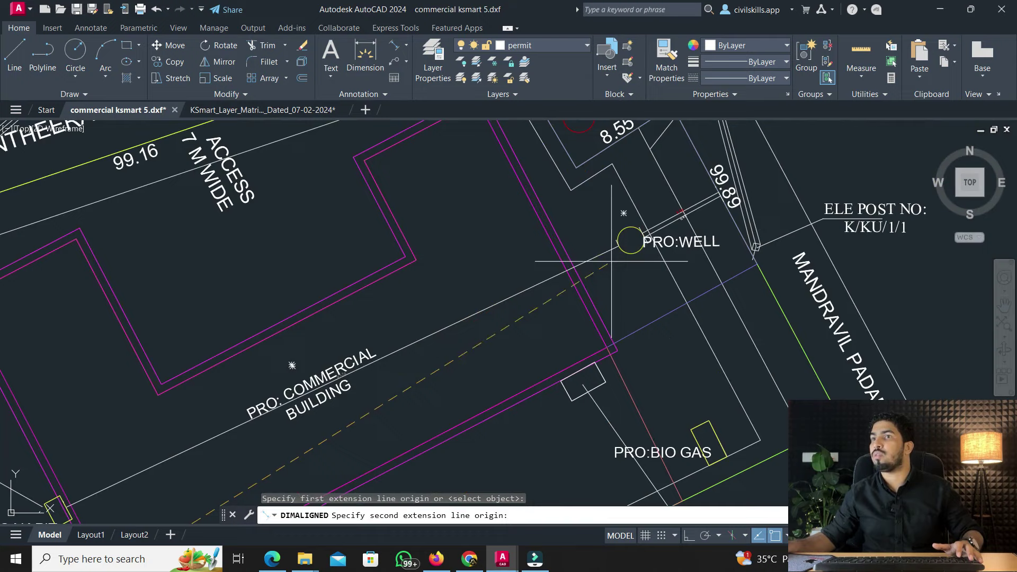
pyautogui.click(619, 244)
pyautogui.click(593, 265)
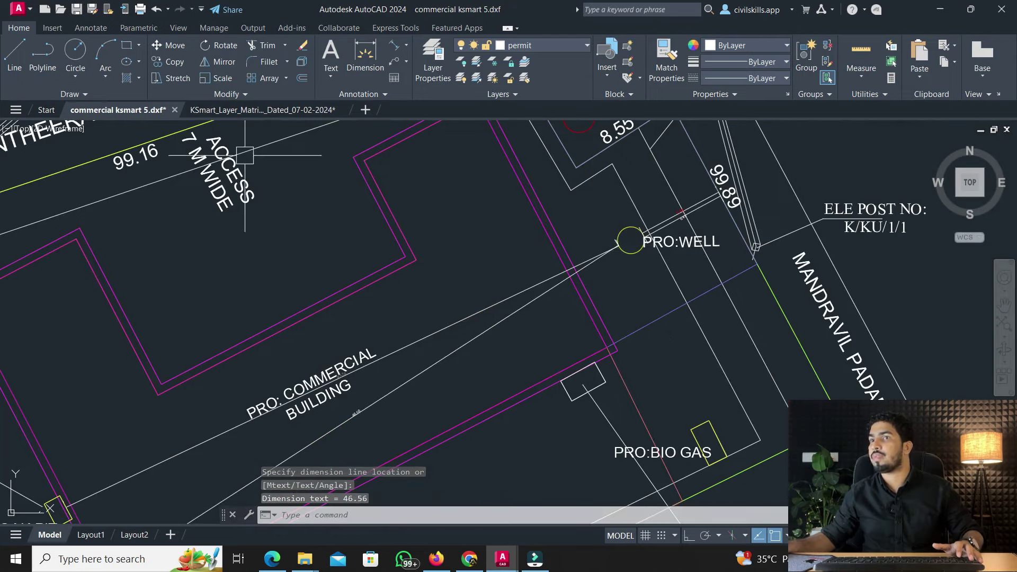
# Match the septic tank to plot boundary dimension to the red DIST_WELL index colour 10 sample
pyautogui.click(228, 110)
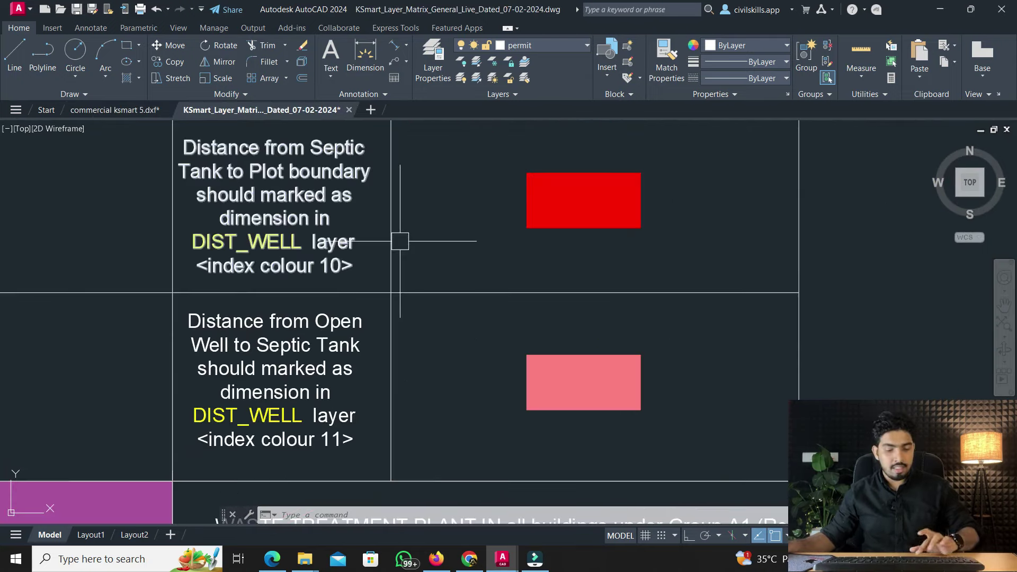
pyautogui.write('ma')
pyautogui.press('Return')
pyautogui.click(563, 190)
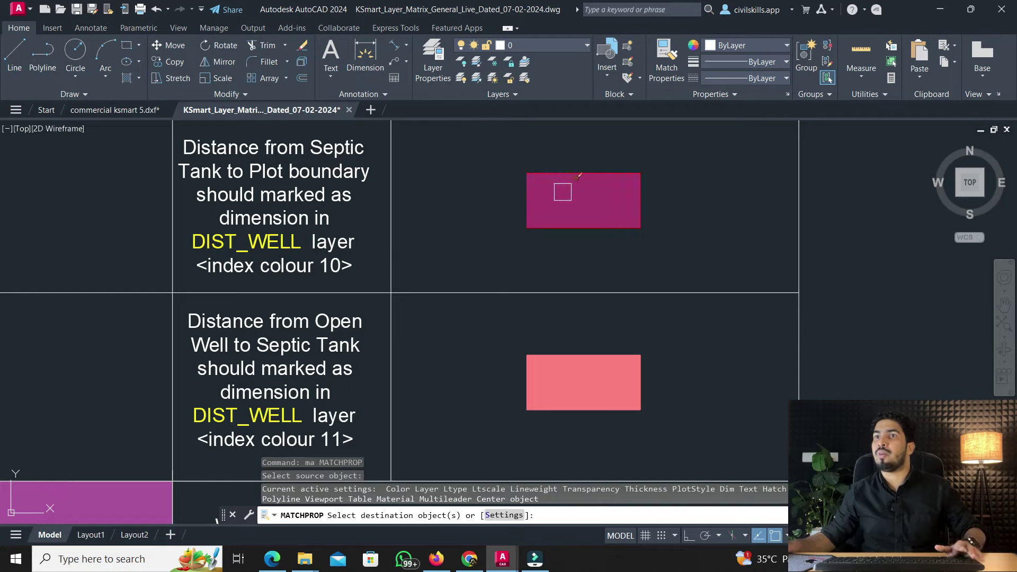
pyautogui.click(125, 110)
pyautogui.scroll(-2, 268, 402)
pyautogui.scroll(3, 268, 402)
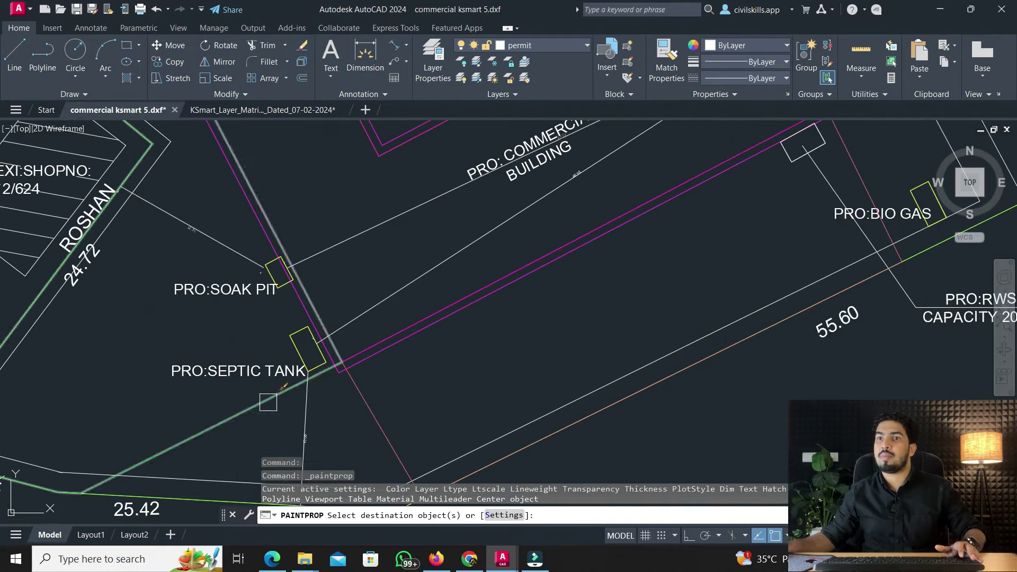
pyautogui.moveTo(268, 402); pyautogui.dragTo(281, 335, button='middle')
pyautogui.press('Escape')
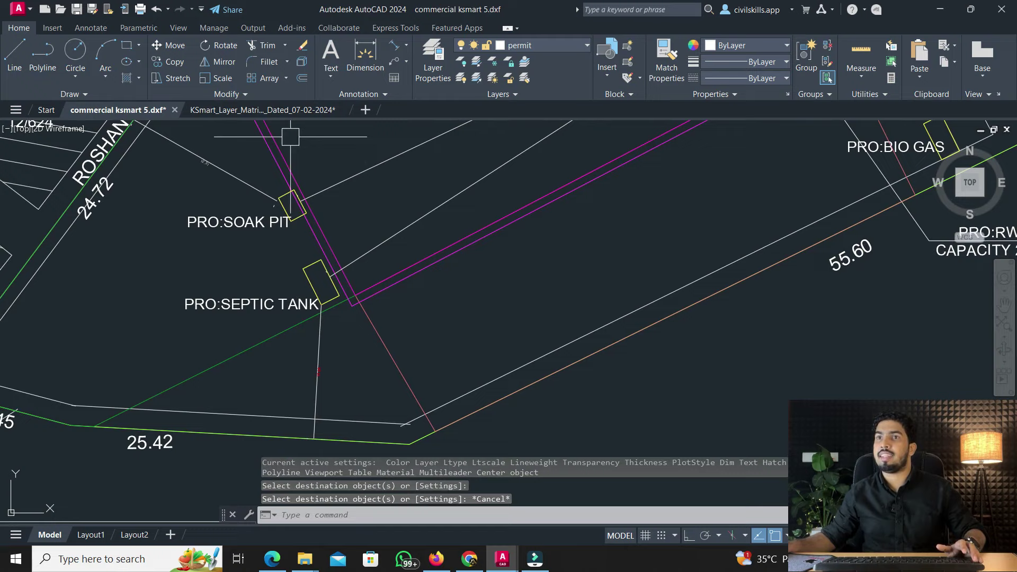
# Match the septic tank to well dimension to the pink DIST_WELL index colour 11 sample in the layer matrix
pyautogui.click(279, 116)
pyautogui.write('maA')
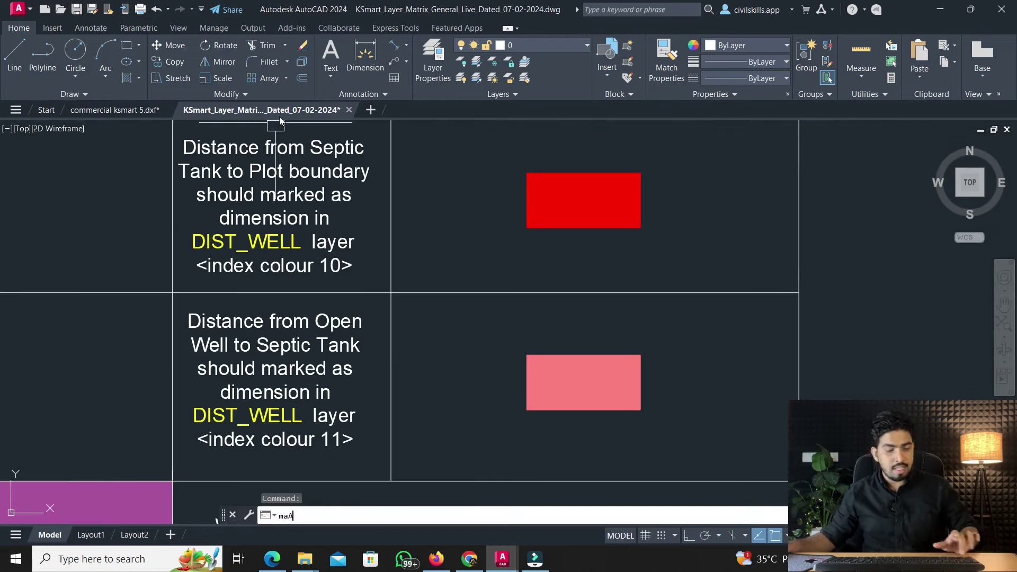
pyautogui.press('Return')
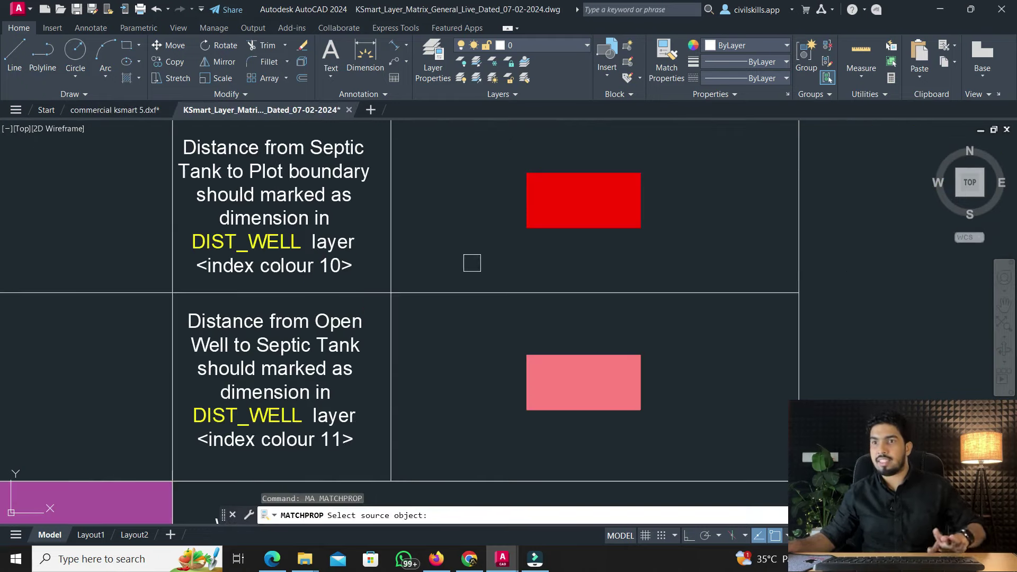
pyautogui.click(576, 401)
pyautogui.click(116, 110)
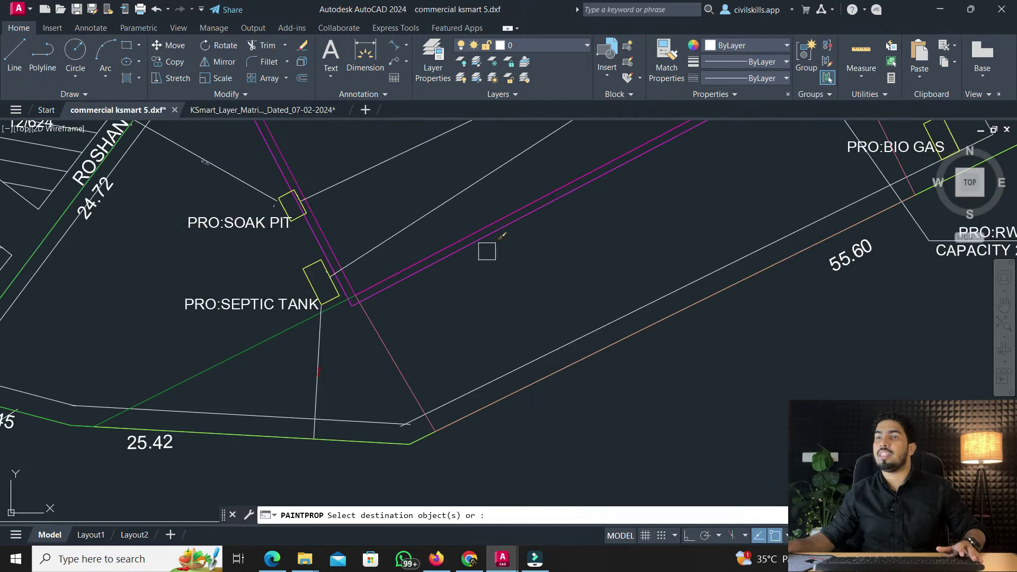
pyautogui.scroll(-3, 487, 251)
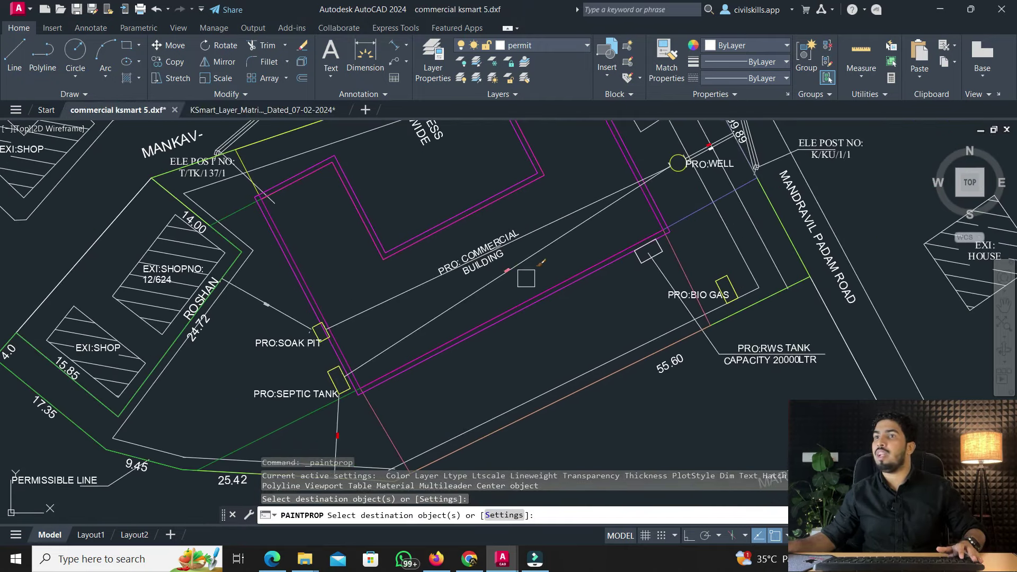
pyautogui.press('Escape')
# Check the waste water recycling, solid and liquid waste treatment, and OVER HEAD ELECTRIC LINE 1 entries in the layer matrix
pyautogui.click(283, 108)
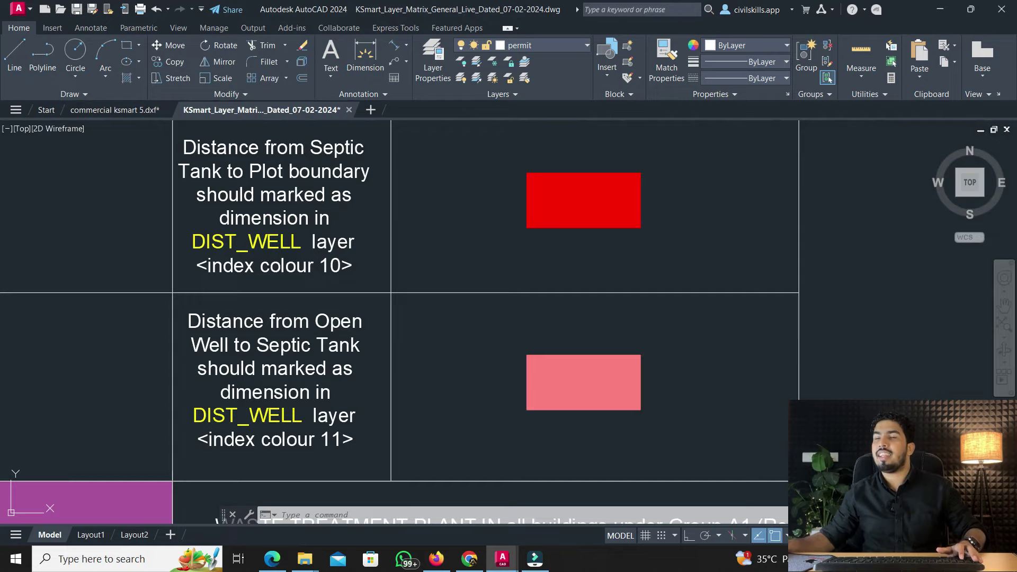
pyautogui.scroll(-4, 389, 227)
pyautogui.scroll(3, 200, 313)
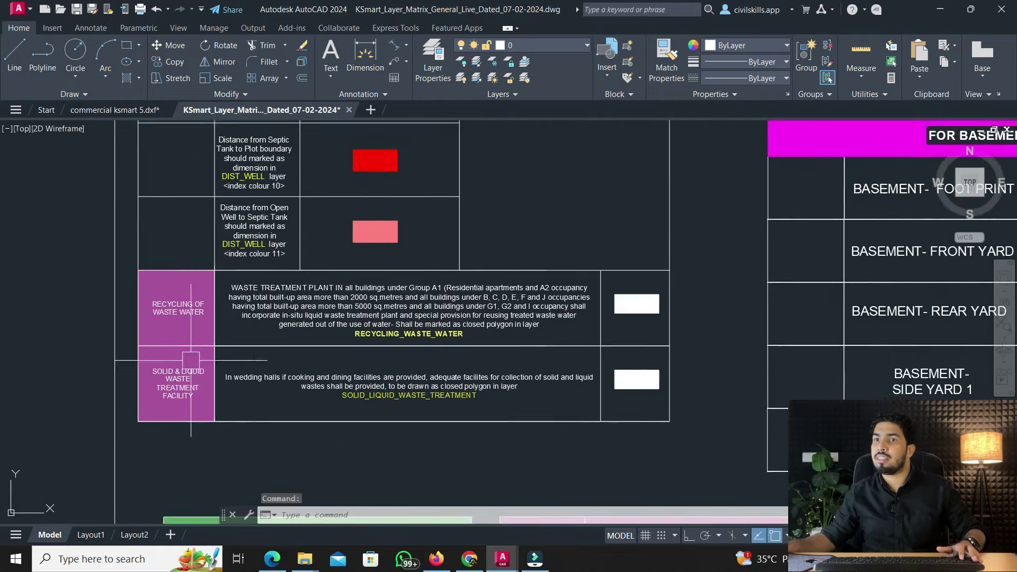
pyautogui.moveTo(188, 332)
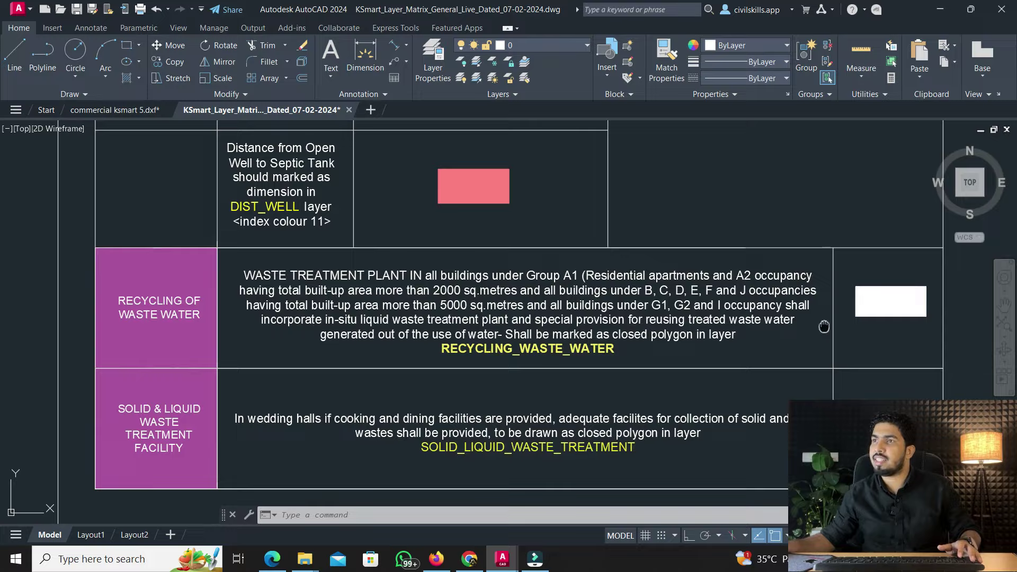
pyautogui.scroll(-3, 566, 434)
pyautogui.scroll(-2, 481, 302)
pyautogui.moveTo(479, 317); pyautogui.dragTo(428, 304, button='middle')
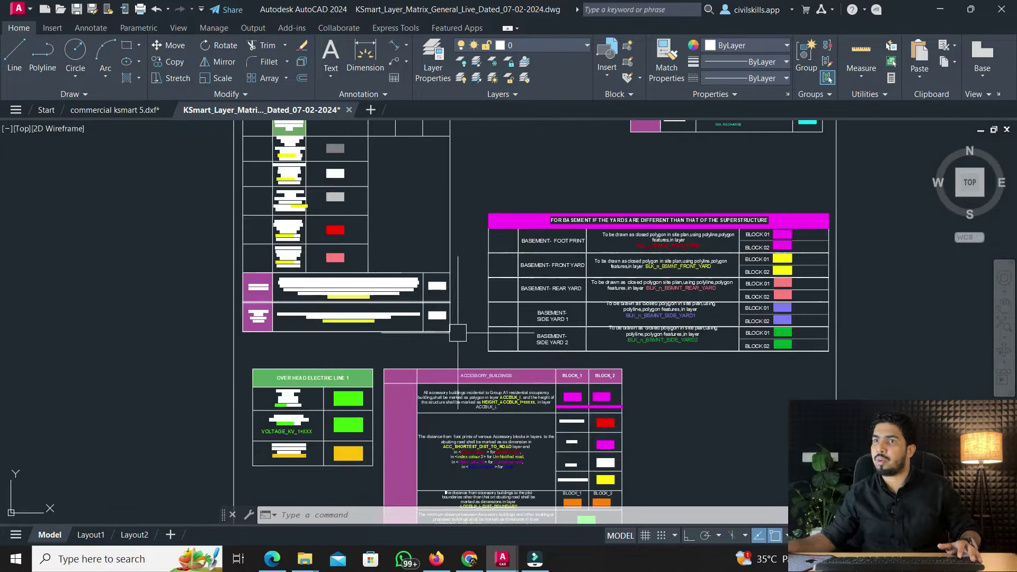
pyautogui.scroll(1, 452, 306)
pyautogui.moveTo(282, 428); pyautogui.dragTo(363, 239, button='middle')
pyautogui.scroll(1, 319, 205)
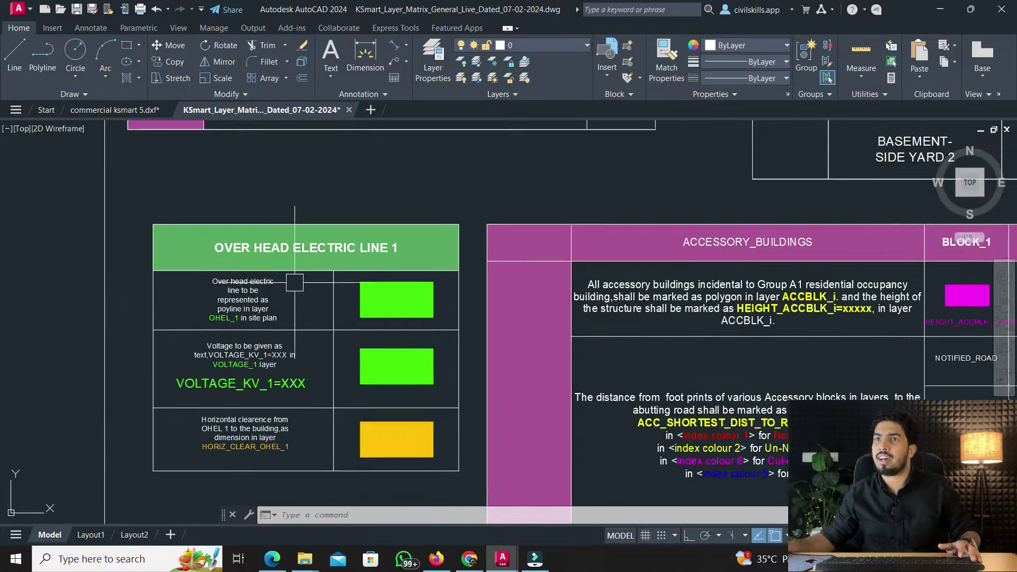
pyautogui.moveTo(294, 286); pyautogui.dragTo(302, 241, button='middle')
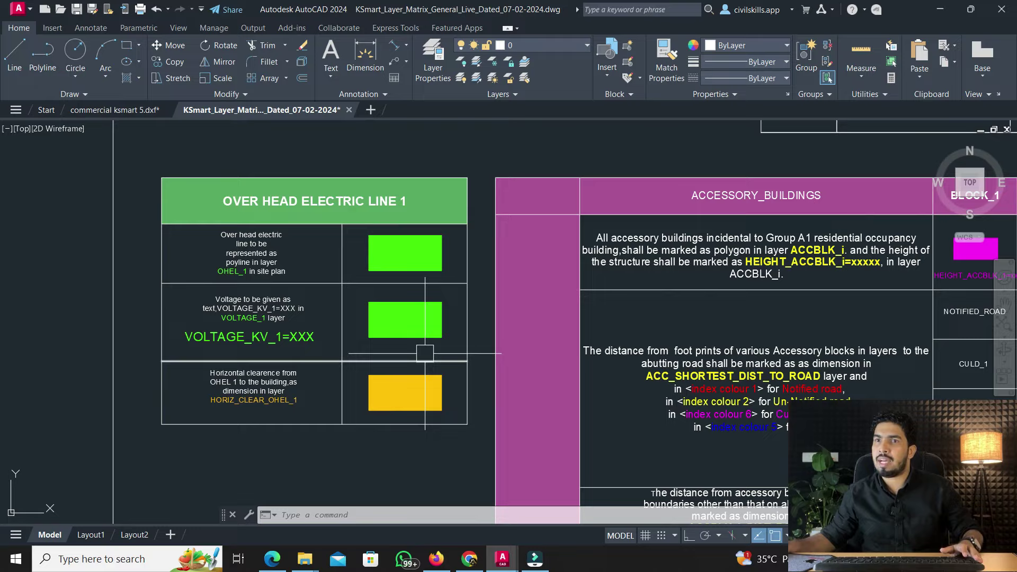
# Check the ACCESSORY_BUILDINGS entries in the layer matrix, including the road and boundary distance layers
pyautogui.scroll(-1, 425, 352)
pyautogui.moveTo(425, 352); pyautogui.dragTo(188, 371, button='middle')
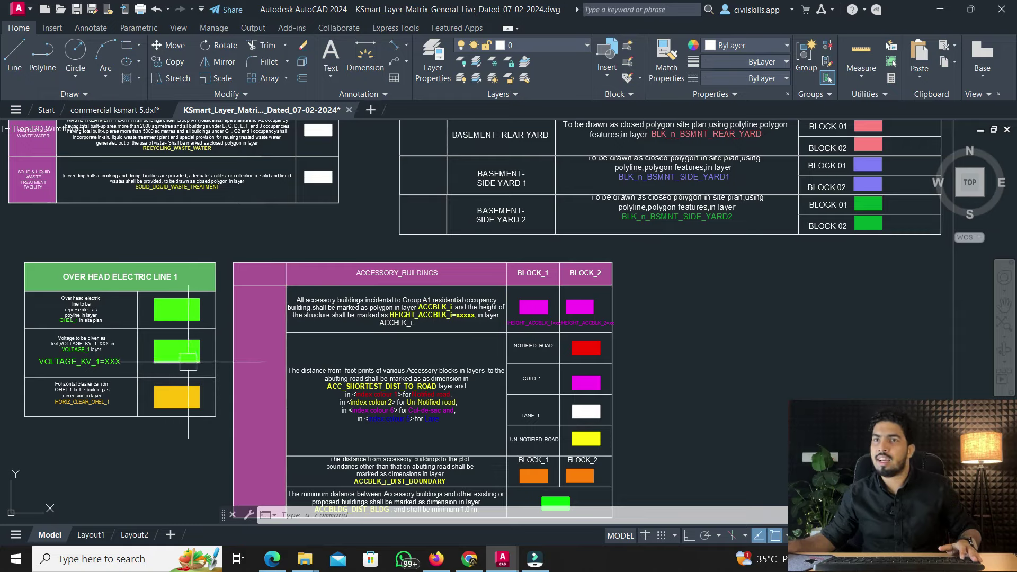
pyautogui.moveTo(555, 411); pyautogui.dragTo(457, 371, button='middle')
pyautogui.scroll(2, 316, 273)
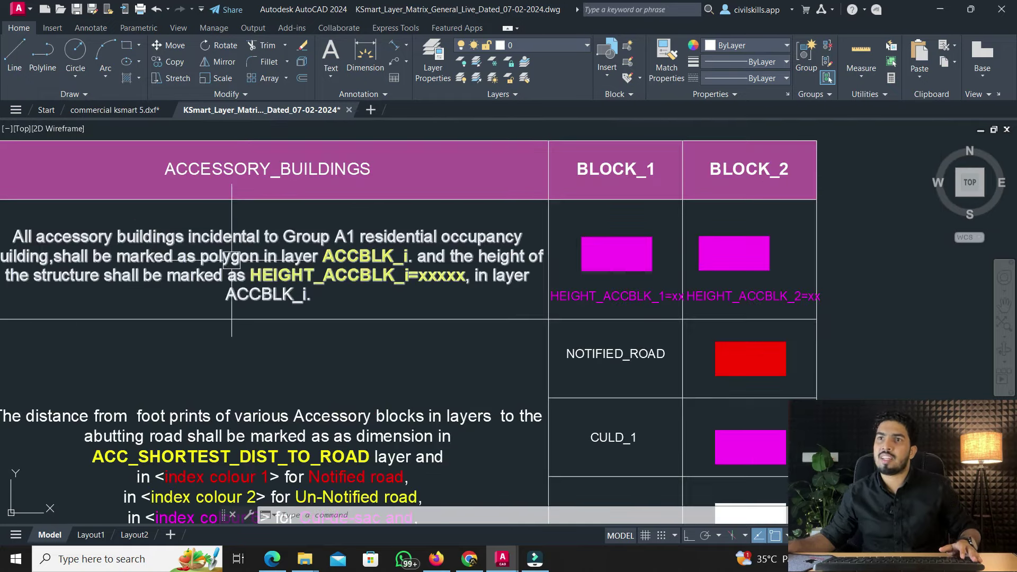
pyautogui.scroll(-4, 393, 282)
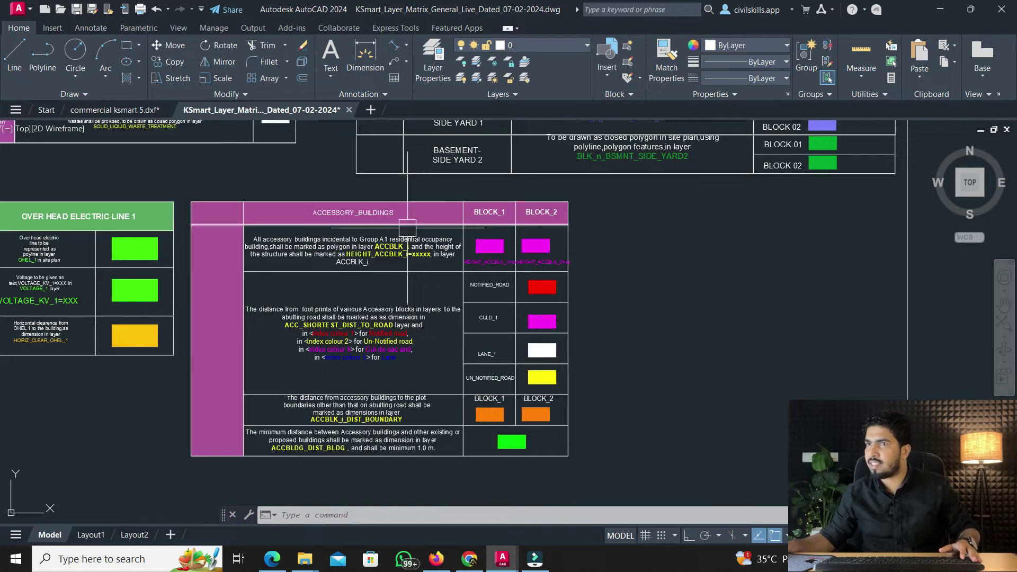
pyautogui.moveTo(512, 250); pyautogui.dragTo(436, 228, button='middle')
pyautogui.scroll(2, 436, 229)
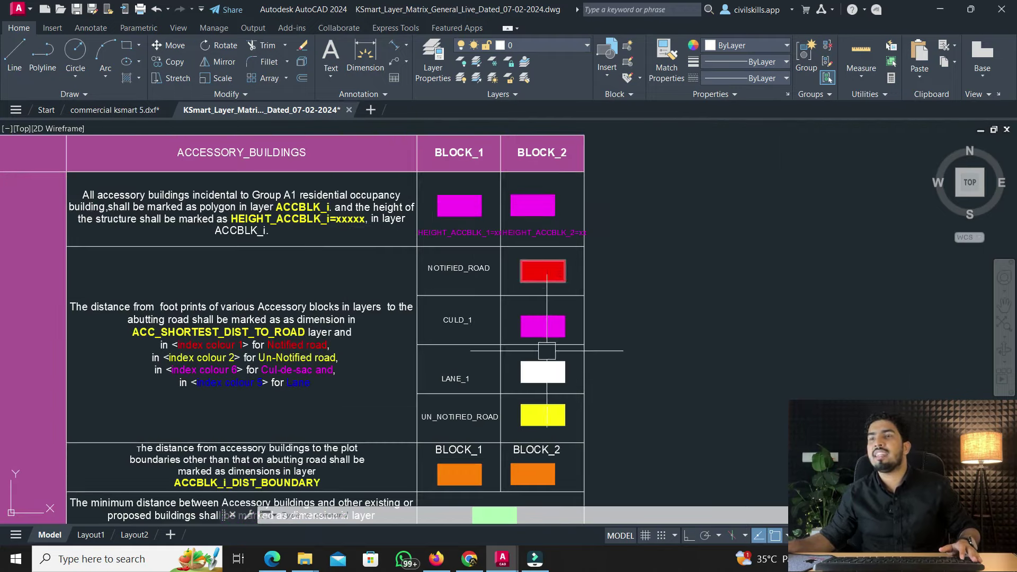
pyautogui.scroll(-2, 302, 274)
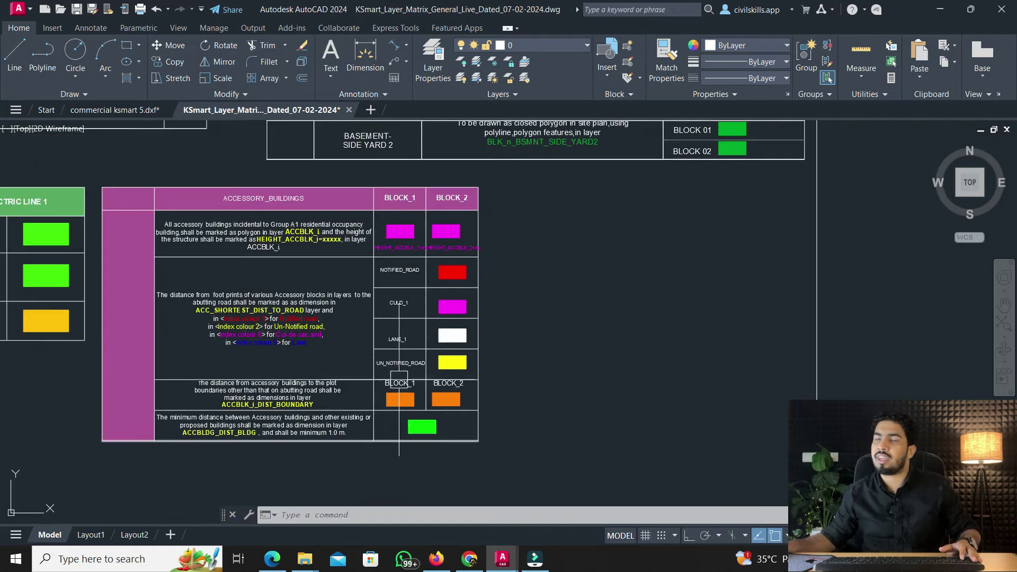
pyautogui.scroll(-1, 451, 286)
# Check the TYPE OF STREET/ROADS entries in the layer matrix for the NOTIFIED_ROAD and CULD_1 layer requirements
pyautogui.moveTo(462, 300)
pyautogui.mouseDown(button='middle')
pyautogui.moveTo(440, 368)
pyautogui.moveTo(342, 529)
pyautogui.mouseUp(button='middle')
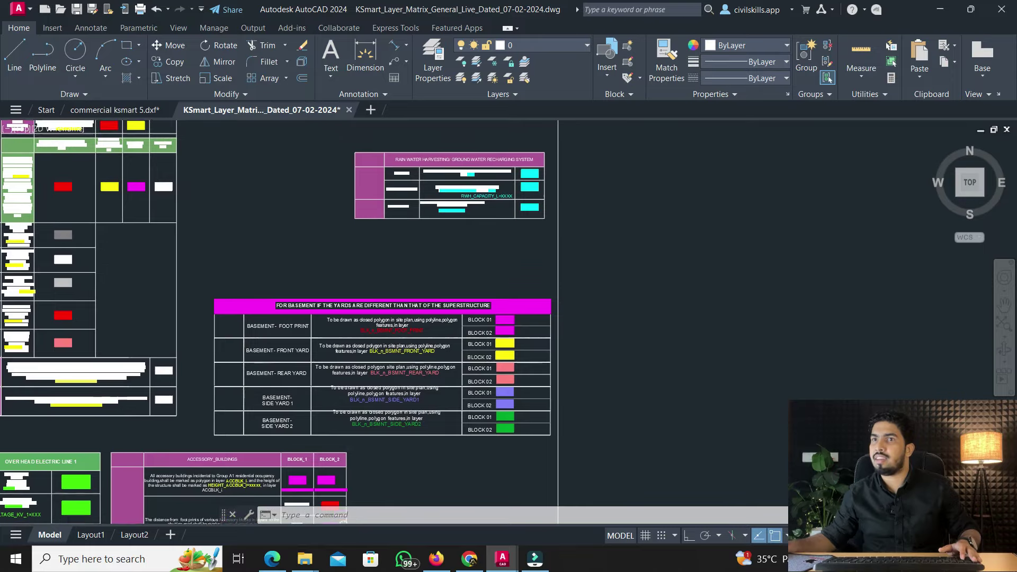
pyautogui.scroll(-2, 362, 406)
pyautogui.moveTo(362, 406); pyautogui.dragTo(364, 476, button='middle')
pyautogui.scroll(3, 430, 152)
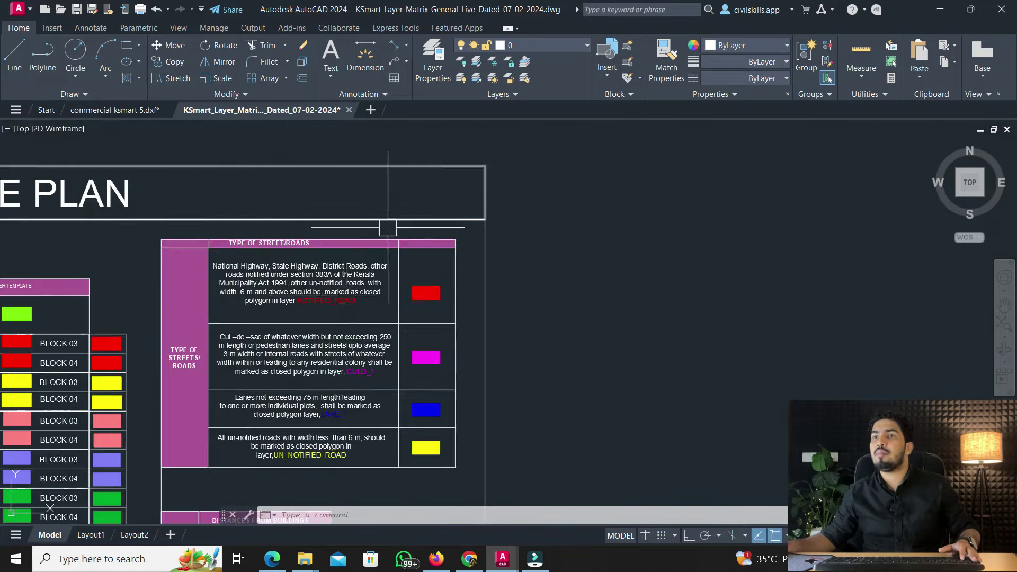
pyautogui.scroll(2, 346, 297)
pyautogui.moveTo(284, 275)
pyautogui.mouseDown(button='middle')
pyautogui.moveTo(395, 233)
pyautogui.moveTo(426, 265)
pyautogui.moveTo(499, 249)
pyautogui.moveTo(479, 252)
pyautogui.mouseUp(button='middle')
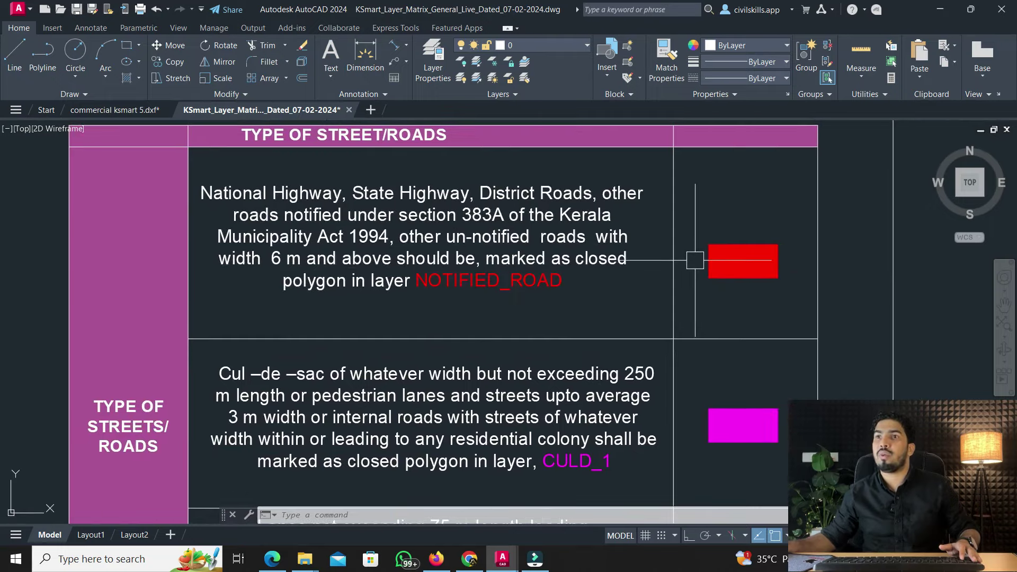
# Examine the Mankav-Pantheerankav and Mandravil Padam roads bordering the plot in the site plan
pyautogui.click(114, 110)
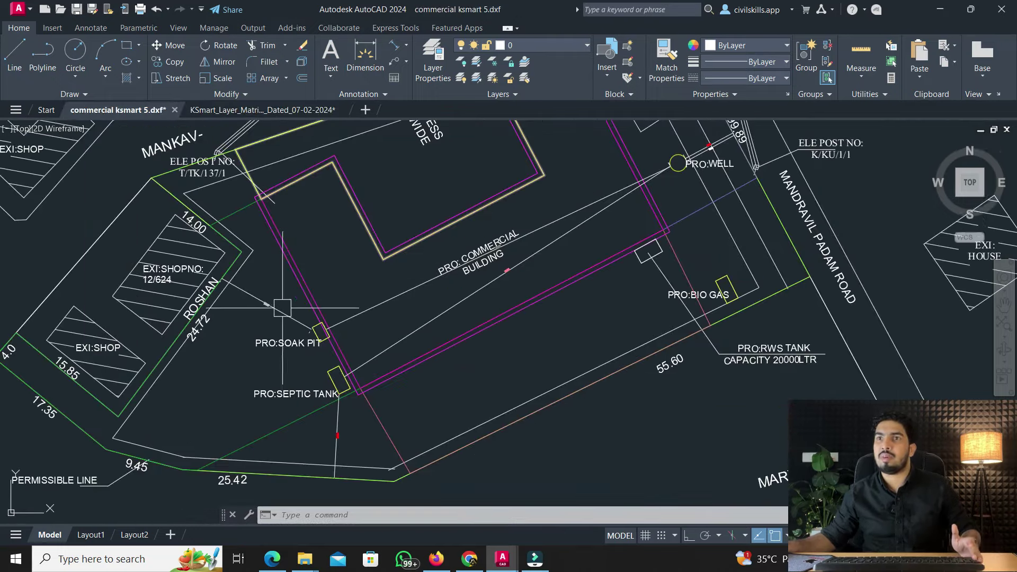
pyautogui.scroll(-5, 243, 265)
pyautogui.scroll(4, 241, 294)
pyautogui.moveTo(276, 306); pyautogui.dragTo(202, 285, button='middle')
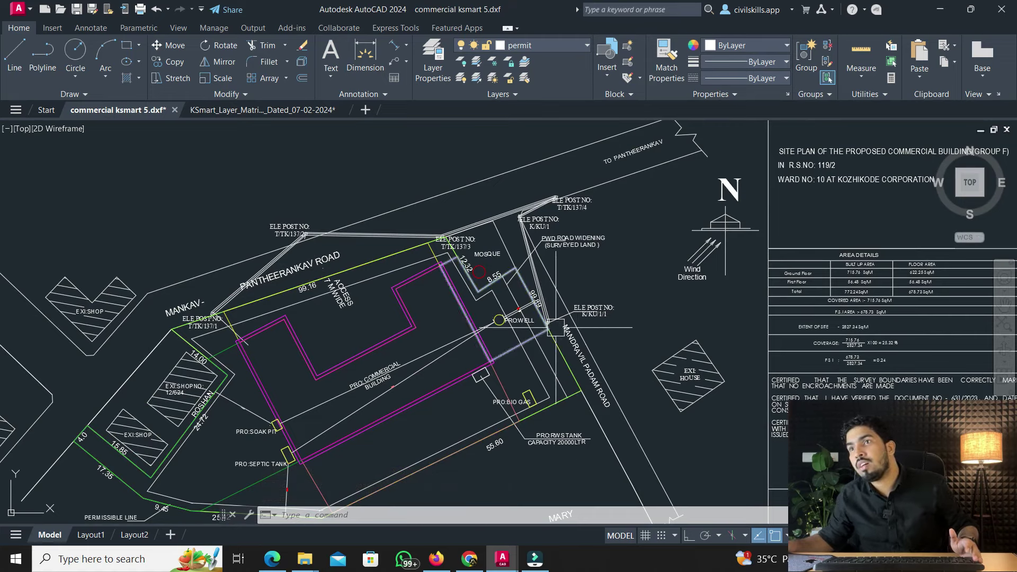
pyautogui.scroll(2, 615, 400)
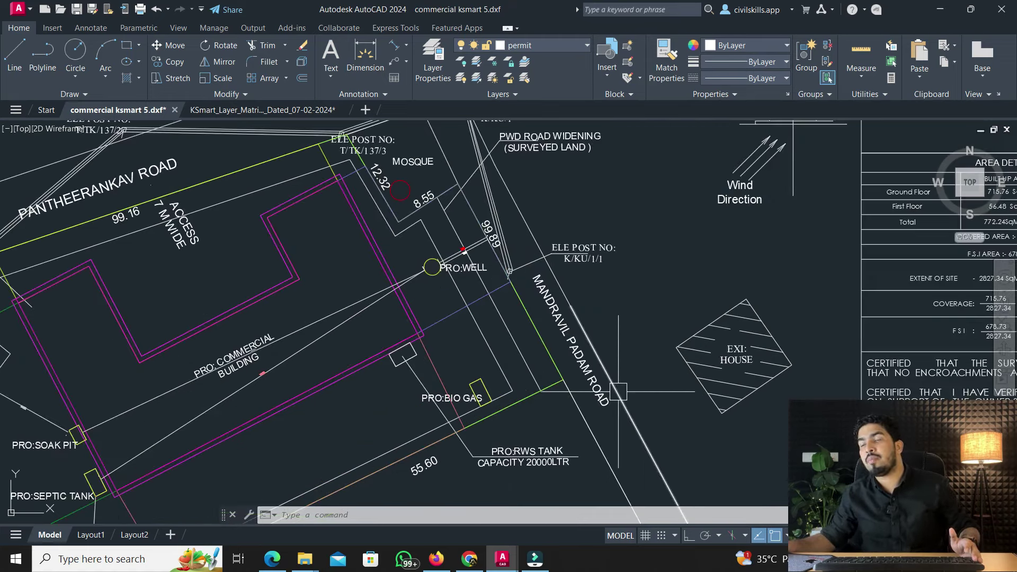
pyautogui.scroll(1, 609, 381)
pyautogui.scroll(-5, 602, 374)
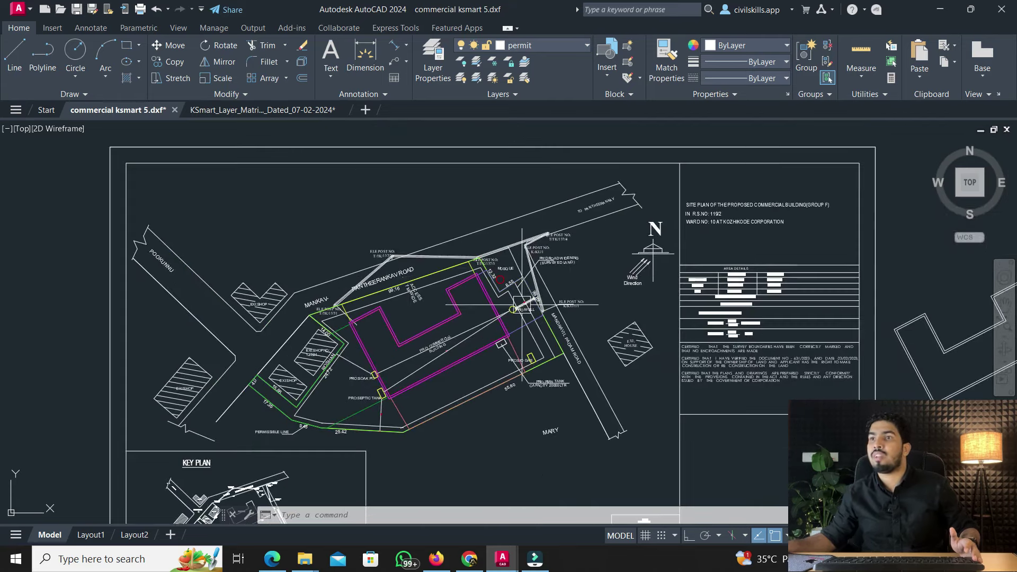
pyautogui.scroll(2, 376, 254)
# Start a polyline across the road near the plot's 4.0 side and trace the far edge of the Mankav-Pantheerankav road
pyautogui.click(43, 50)
pyautogui.scroll(2, 300, 276)
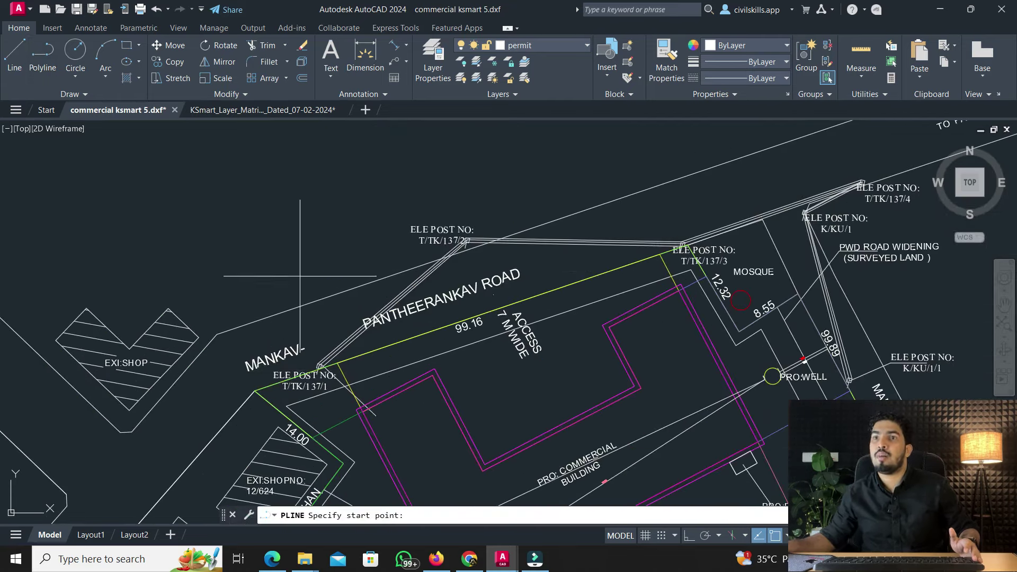
pyautogui.scroll(2, 254, 390)
pyautogui.moveTo(254, 391); pyautogui.dragTo(367, 229, button='middle')
pyautogui.scroll(-5, 367, 228)
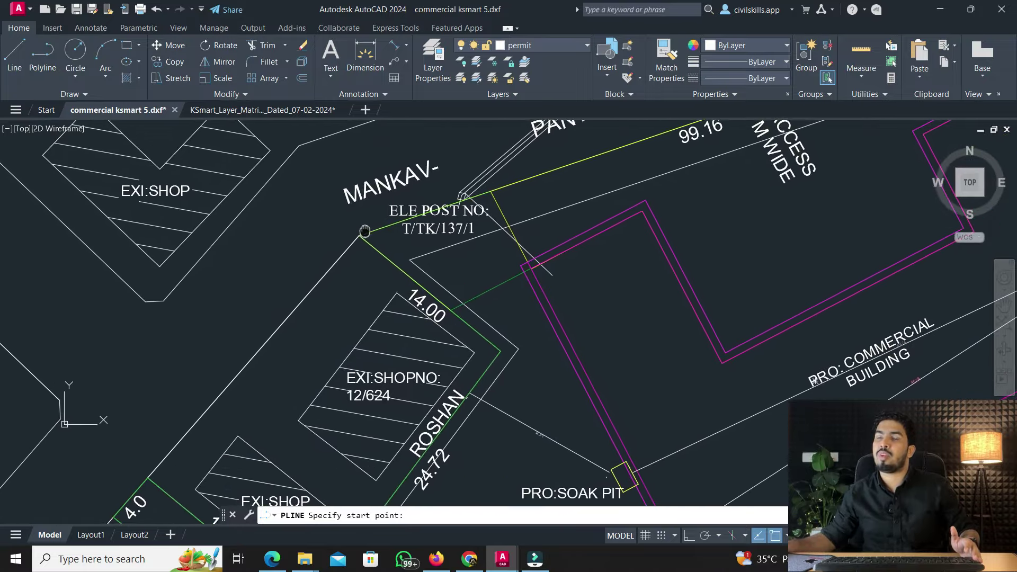
pyautogui.scroll(4, 237, 356)
pyautogui.click(221, 377)
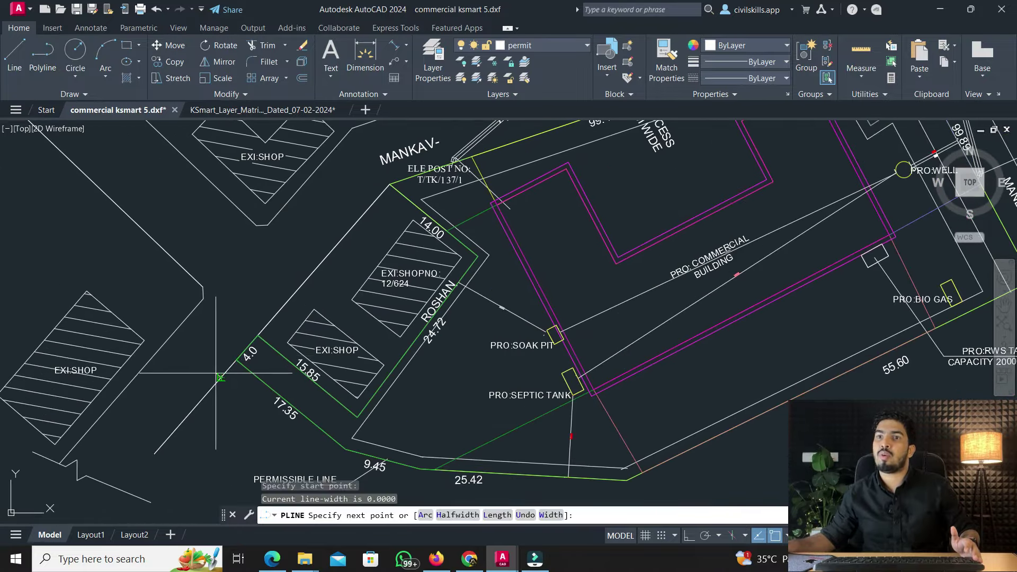
pyautogui.click(171, 336)
pyautogui.moveTo(171, 336); pyautogui.dragTo(147, 450, button='middle')
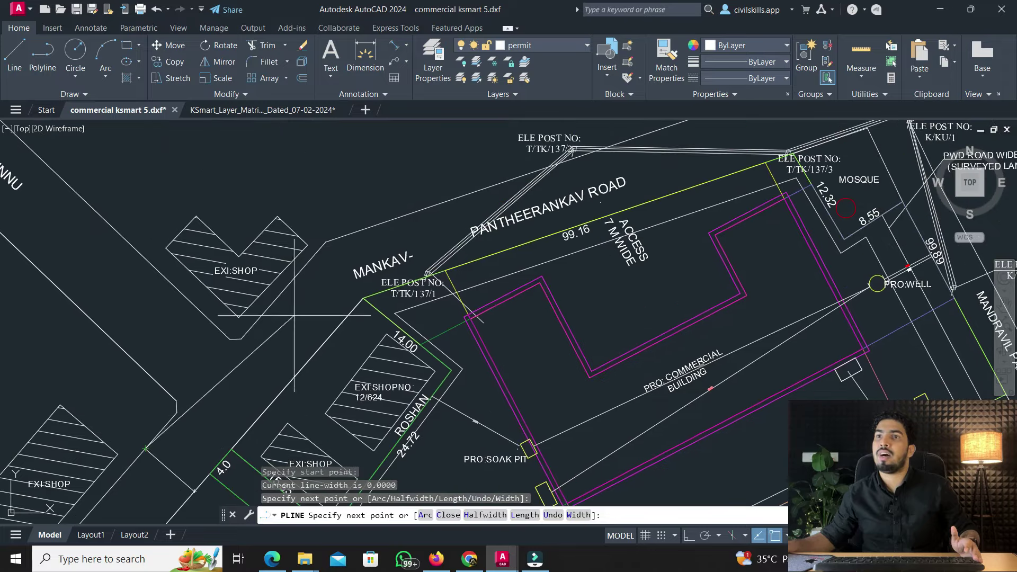
pyautogui.click(327, 243)
pyautogui.scroll(-1, 370, 262)
pyautogui.moveTo(496, 227); pyautogui.dragTo(263, 322, button='middle')
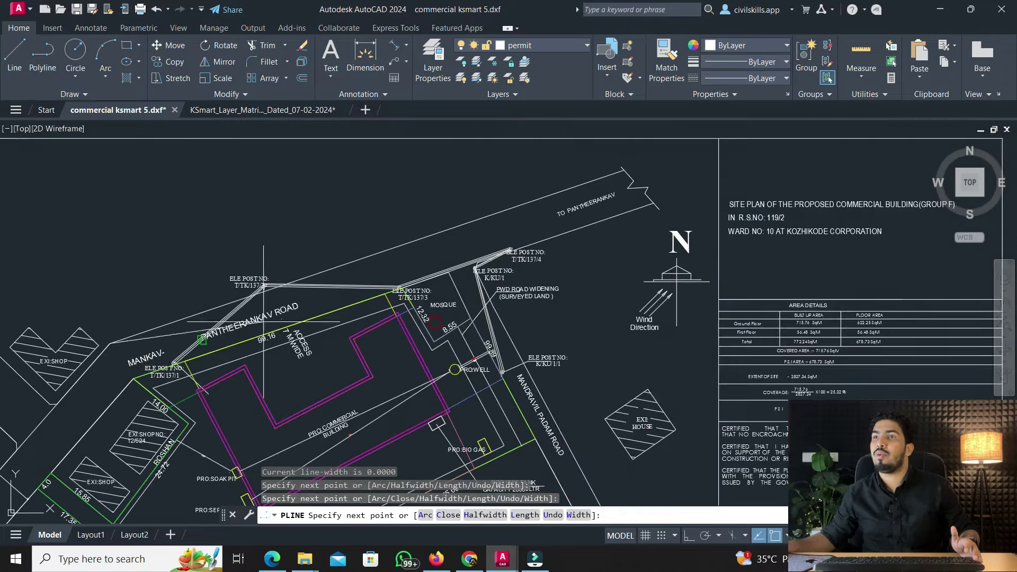
pyautogui.click(499, 211)
# Continue the road polyline across to the K/KU/1 junction, along Mandravil Padam Road's outer edge, and across to its plot side
pyautogui.scroll(1, 520, 246)
pyautogui.click(520, 247)
pyautogui.scroll(2, 477, 278)
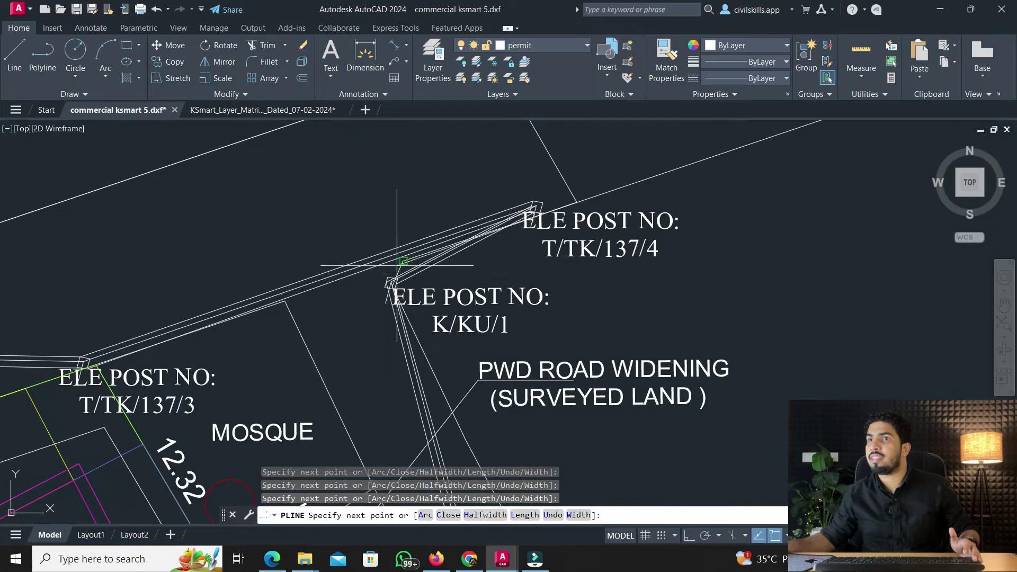
pyautogui.click(388, 289)
pyautogui.moveTo(402, 306); pyautogui.dragTo(393, 226, button='middle')
pyautogui.scroll(-4, 398, 233)
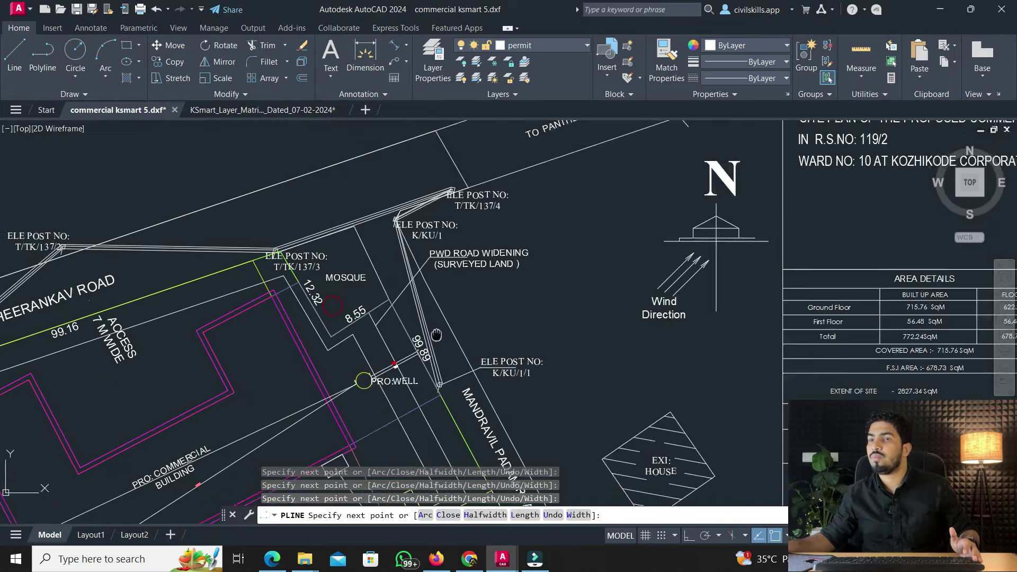
pyautogui.moveTo(501, 391); pyautogui.dragTo(491, 311, button='middle')
pyautogui.moveTo(537, 396); pyautogui.dragTo(491, 289, button='middle')
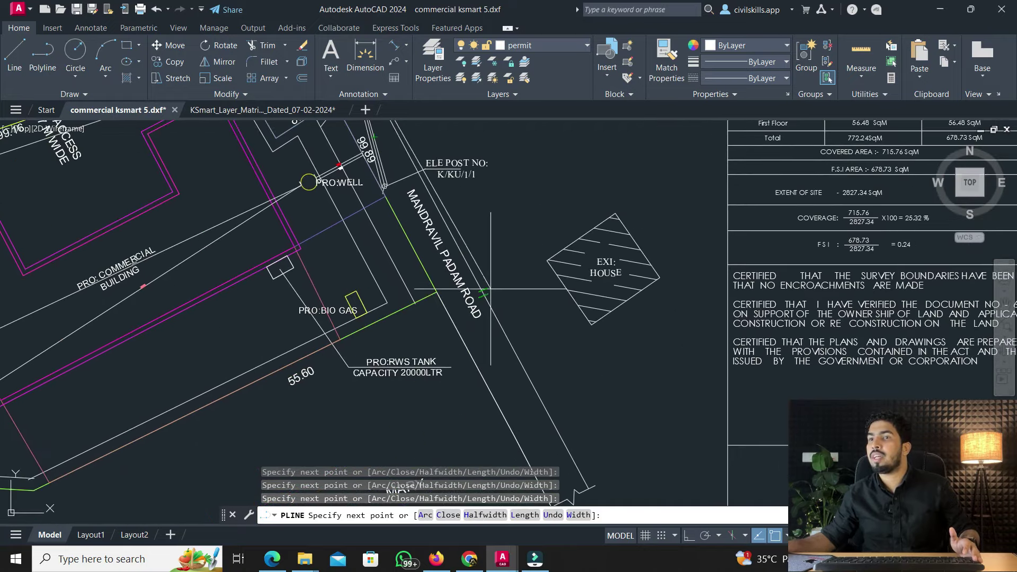
pyautogui.click(500, 323)
pyautogui.click(463, 343)
# Finish the road polyline back along the mosque and the 99.16 plot frontage past the T/TK/137/1 corner, and close it
pyautogui.scroll(-2, 458, 343)
pyautogui.moveTo(357, 143)
pyautogui.mouseDown(button='middle')
pyautogui.moveTo(360, 169)
pyautogui.moveTo(399, 196)
pyautogui.mouseUp(button='middle')
pyautogui.scroll(2, 400, 195)
pyautogui.scroll(4, 403, 190)
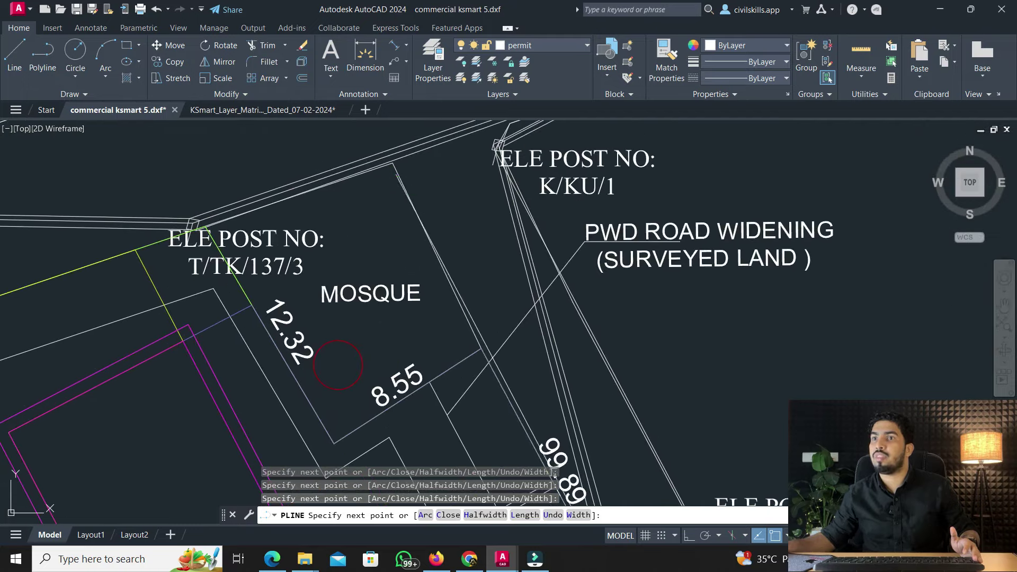
pyautogui.scroll(3, 254, 223)
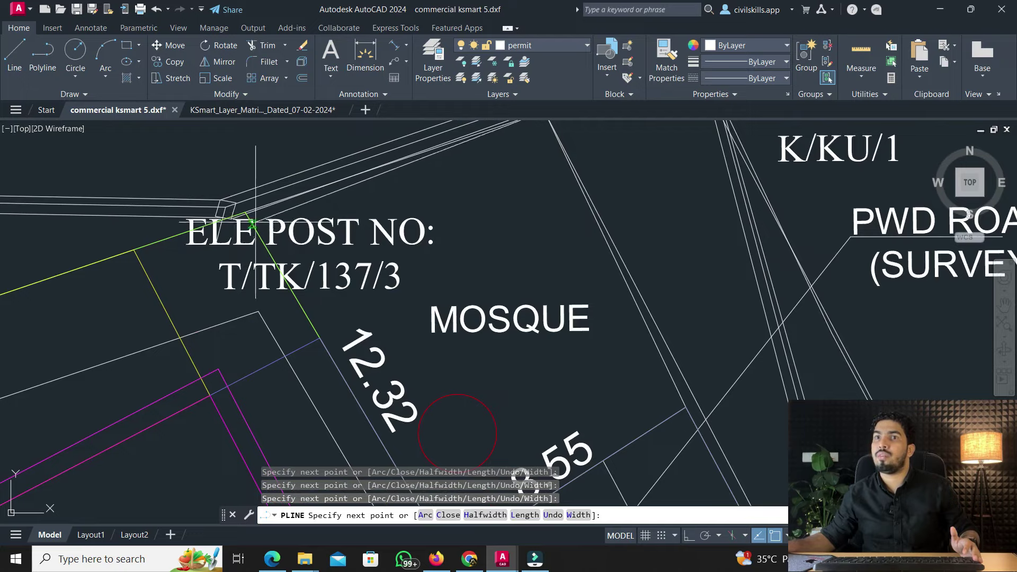
pyautogui.scroll(3, 243, 210)
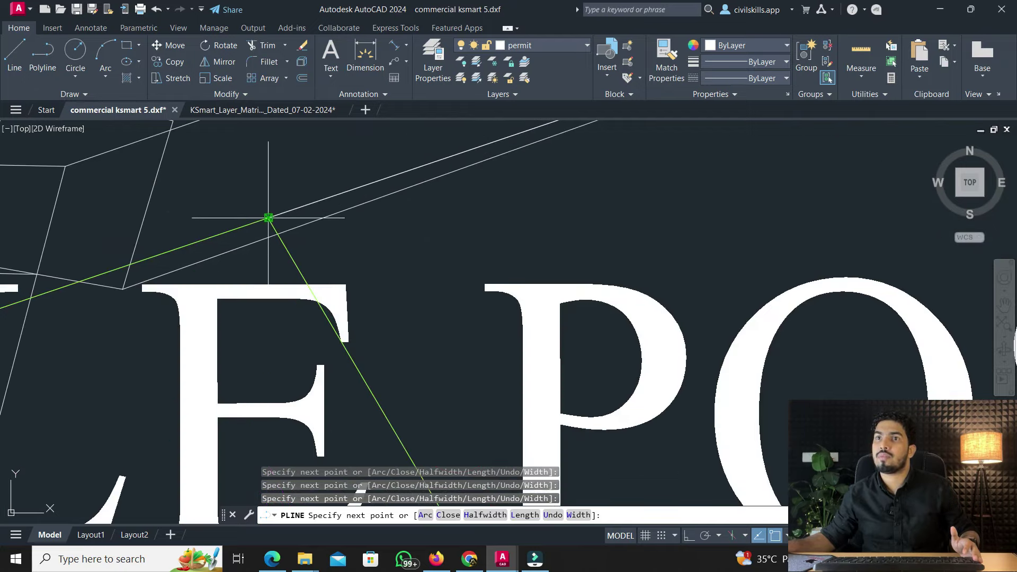
pyautogui.scroll(-8, 222, 222)
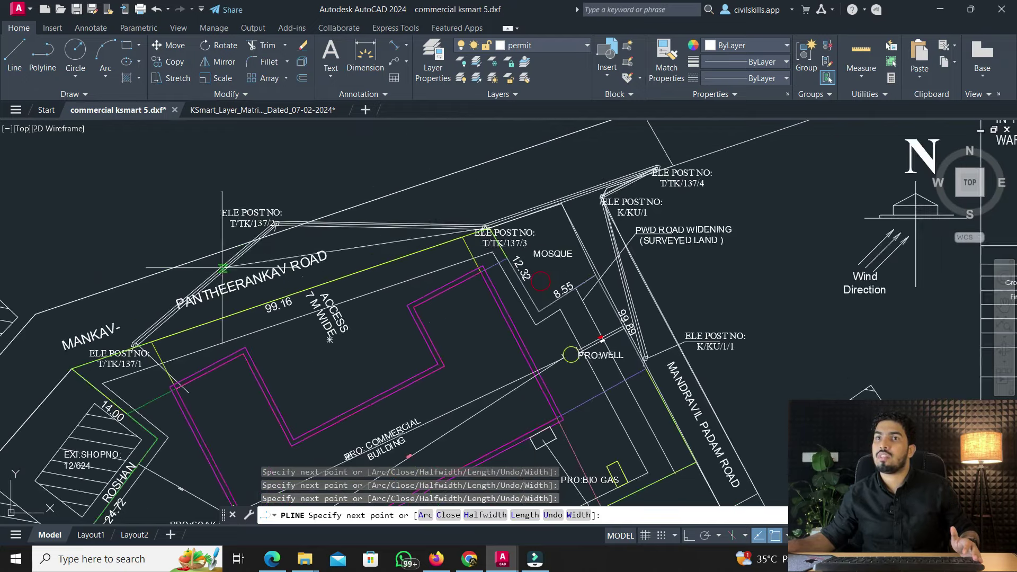
pyautogui.scroll(4, 373, 244)
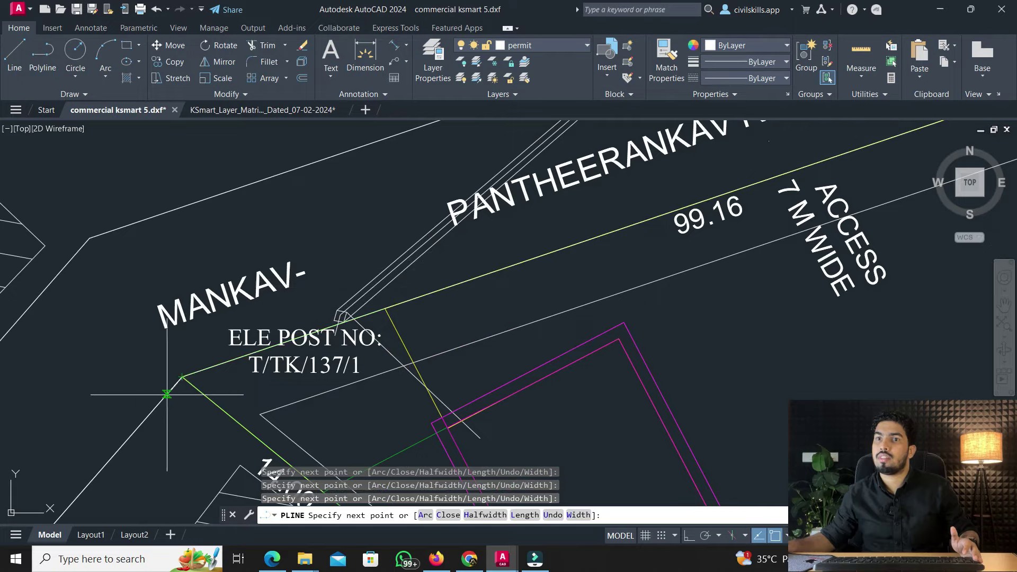
pyautogui.scroll(-4, 386, 170)
pyautogui.write('C')
pyautogui.press('Return')
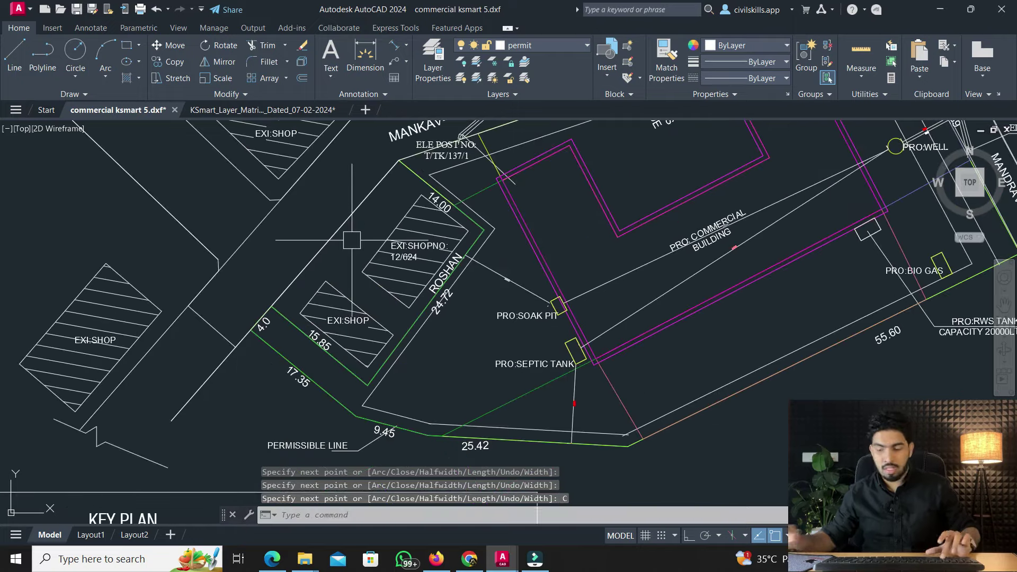
pyautogui.scroll(-2, 228, 331)
pyautogui.scroll(-2, 196, 350)
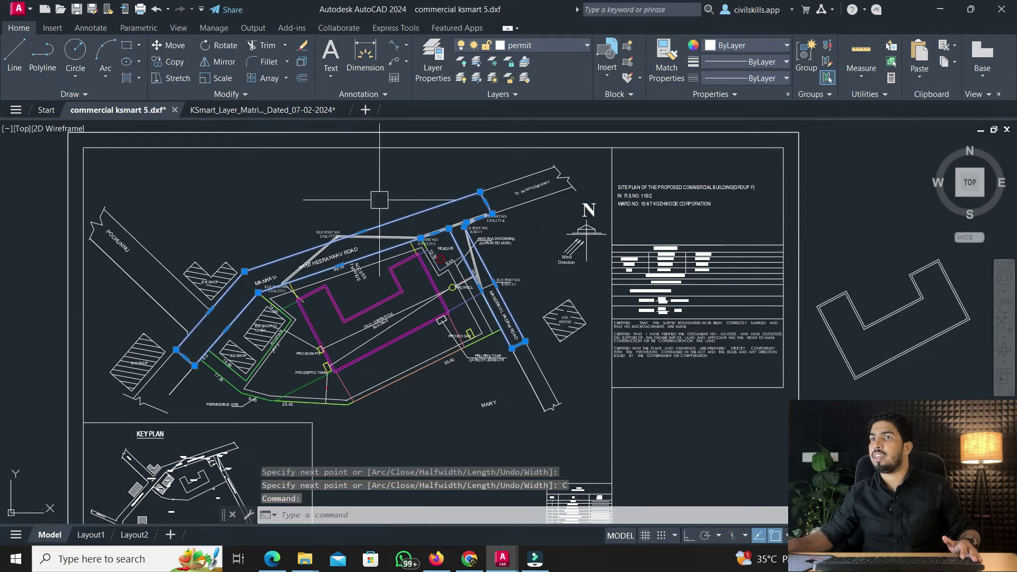
# Match the closed road polygon's properties to the NOTIFIED_ROAD swatch under TYPE OF STREET/ROADS in the layer matrix
pyautogui.click(244, 110)
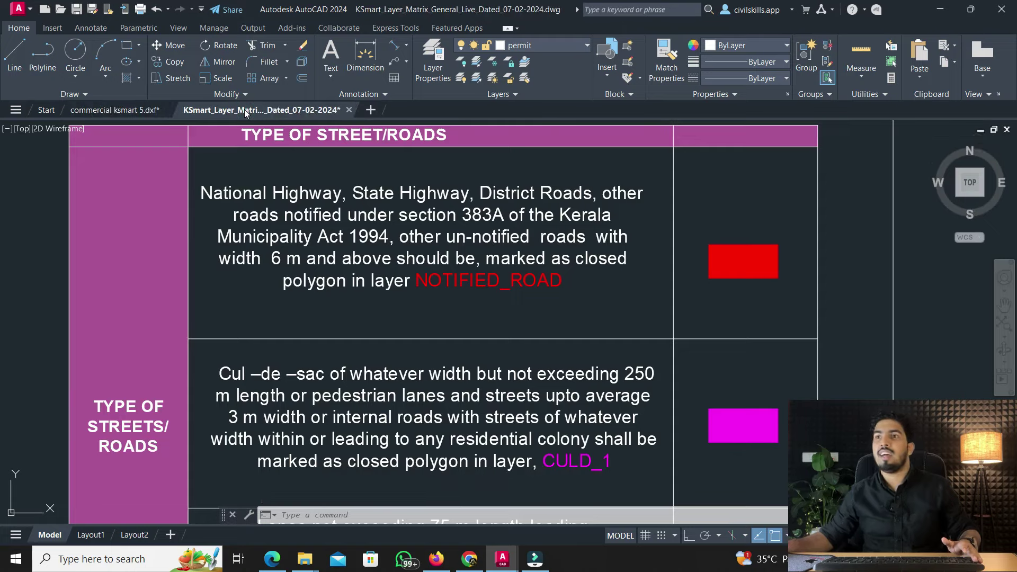
pyautogui.write('ma')
pyautogui.press('Return')
pyautogui.click(740, 261)
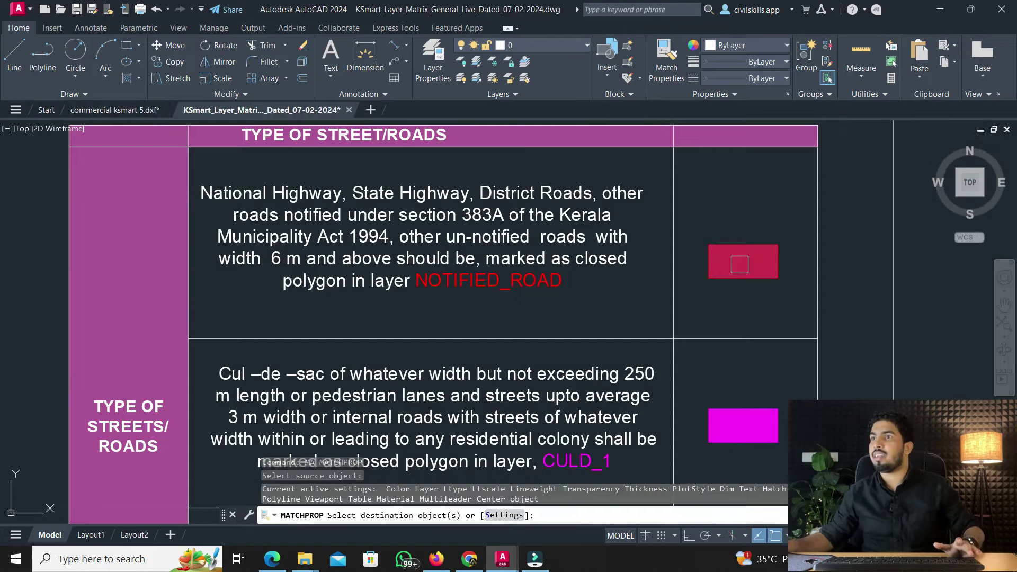
pyautogui.click(108, 110)
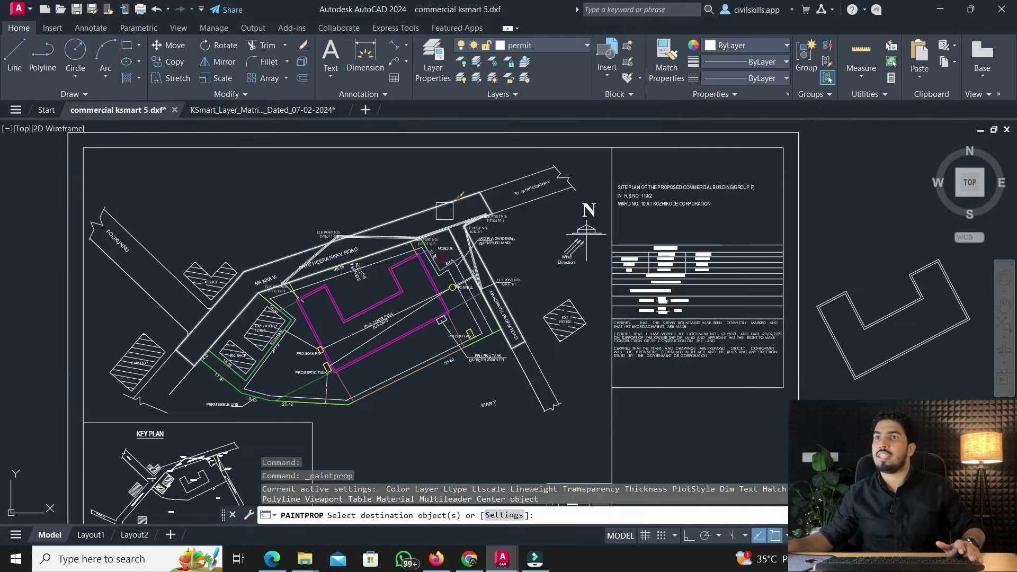
pyautogui.click(444, 206)
pyautogui.press('Return')
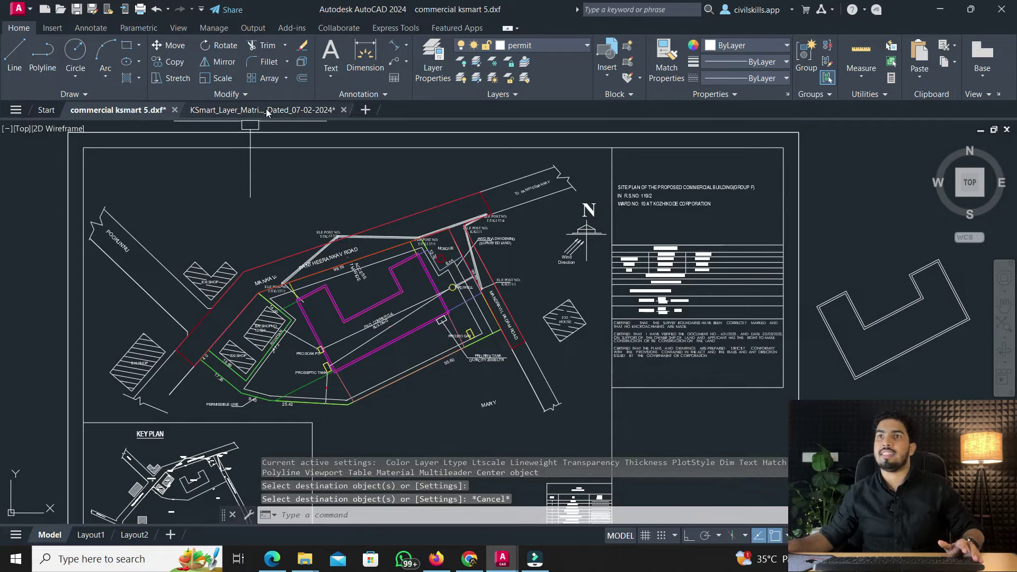
# Check the remaining street types and the DISTANCES FROM BUILDINGS AND THE STREETS requirements in the layer matrix
pyautogui.click(273, 109)
pyautogui.scroll(-4, 442, 285)
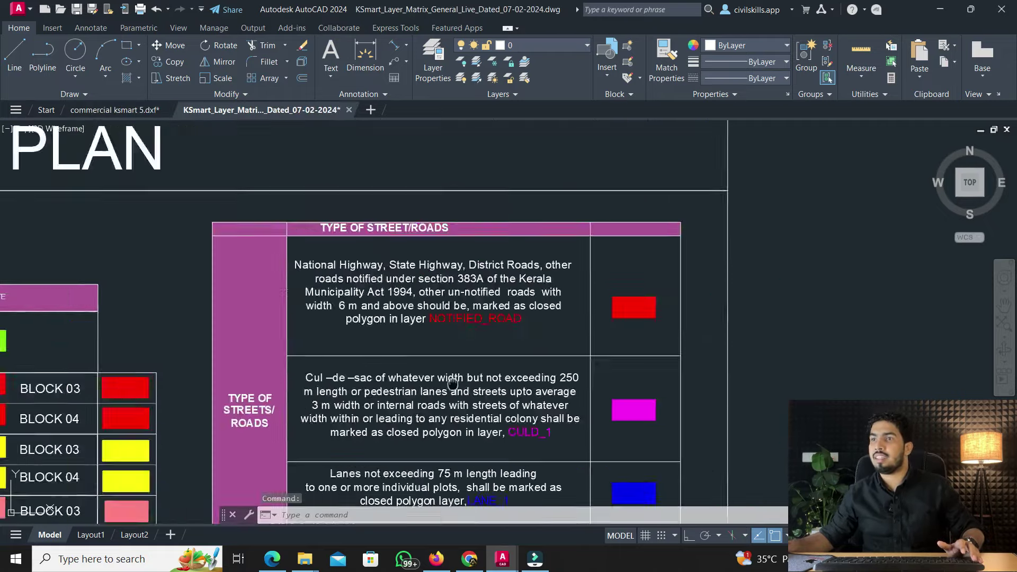
pyautogui.scroll(2, 499, 353)
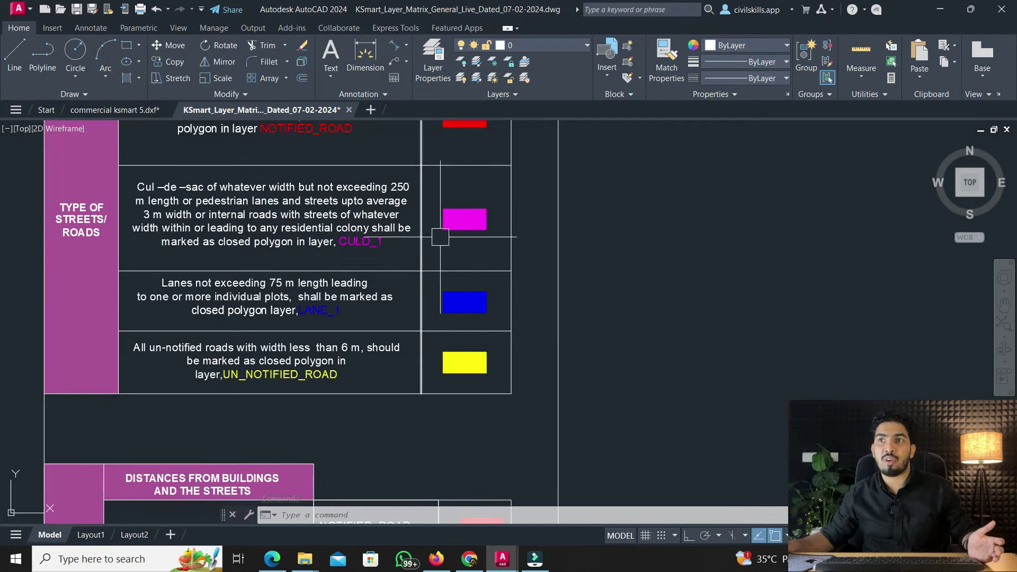
pyautogui.moveTo(453, 177); pyautogui.dragTo(454, 241, button='middle')
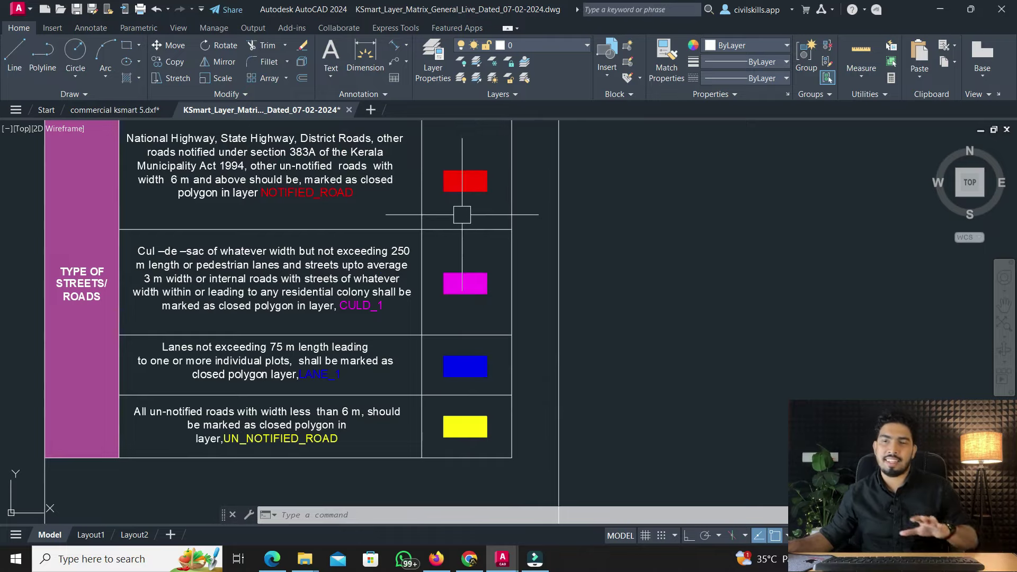
pyautogui.scroll(-2, 422, 348)
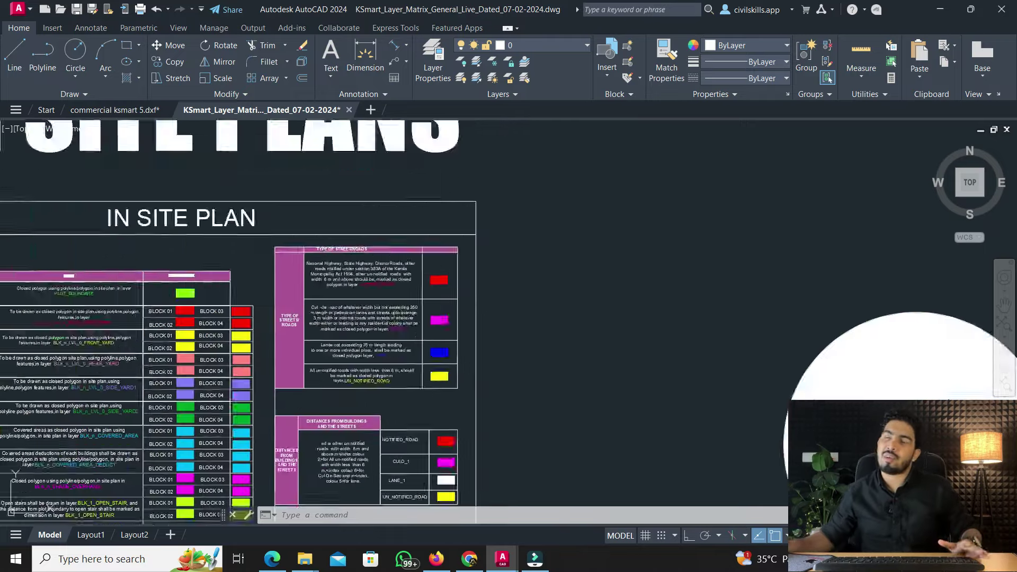
pyautogui.moveTo(423, 348); pyautogui.dragTo(407, 181, button='middle')
pyautogui.scroll(6, 326, 281)
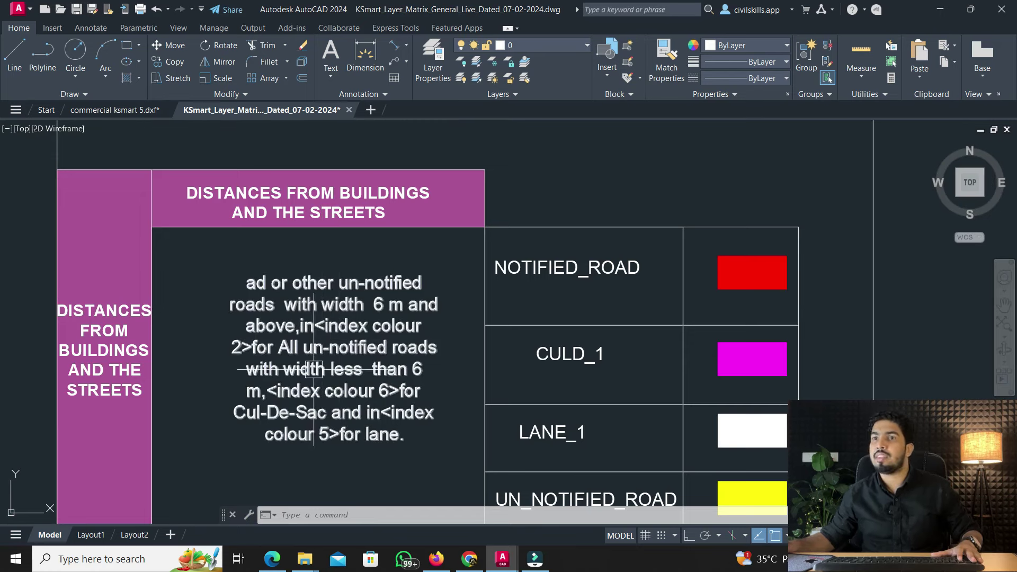
# Add an aligned dimension from the building's outer corner near post T/TK/137/3 to the near edge of the road polygon
pyautogui.click(122, 110)
pyautogui.press('Escape')
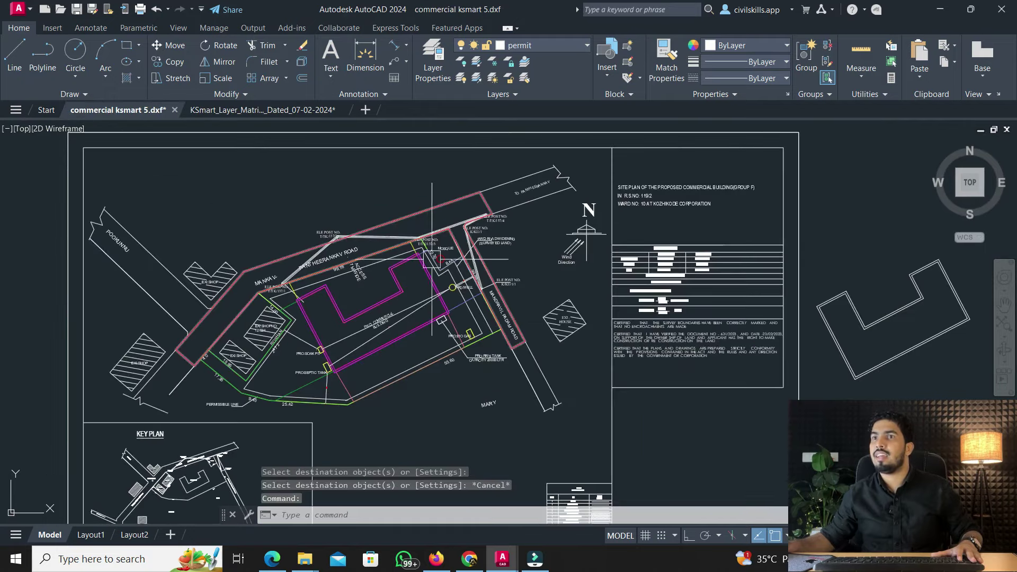
pyautogui.scroll(4, 374, 230)
pyautogui.scroll(2, 375, 230)
pyautogui.scroll(3, 377, 230)
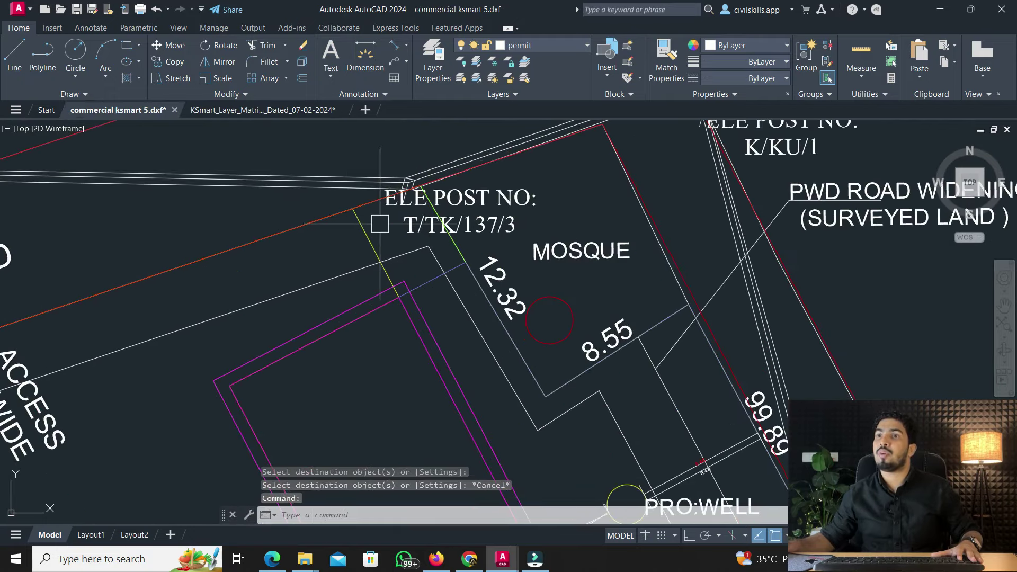
pyautogui.click(393, 47)
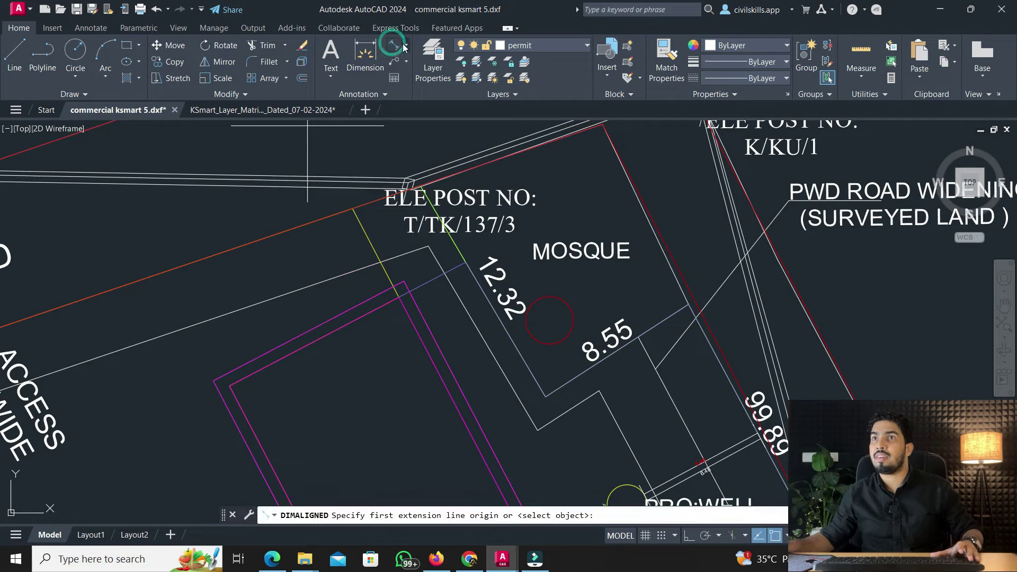
pyautogui.click(406, 46)
pyautogui.click(426, 94)
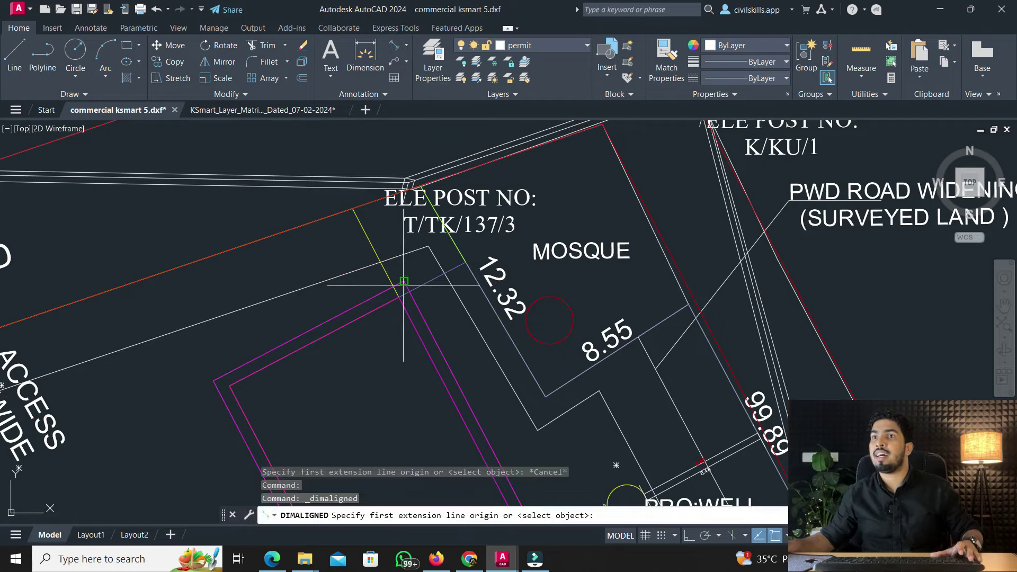
pyautogui.click(404, 281)
pyautogui.scroll(2, 381, 254)
pyautogui.scroll(-2, 381, 254)
pyautogui.scroll(4, 370, 236)
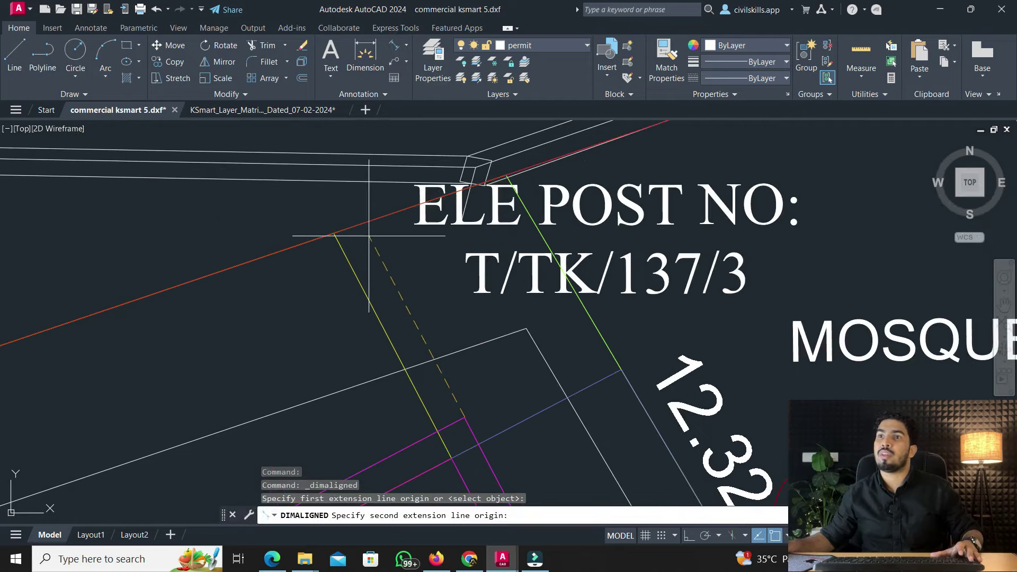
pyautogui.click(357, 226)
pyautogui.click(357, 232)
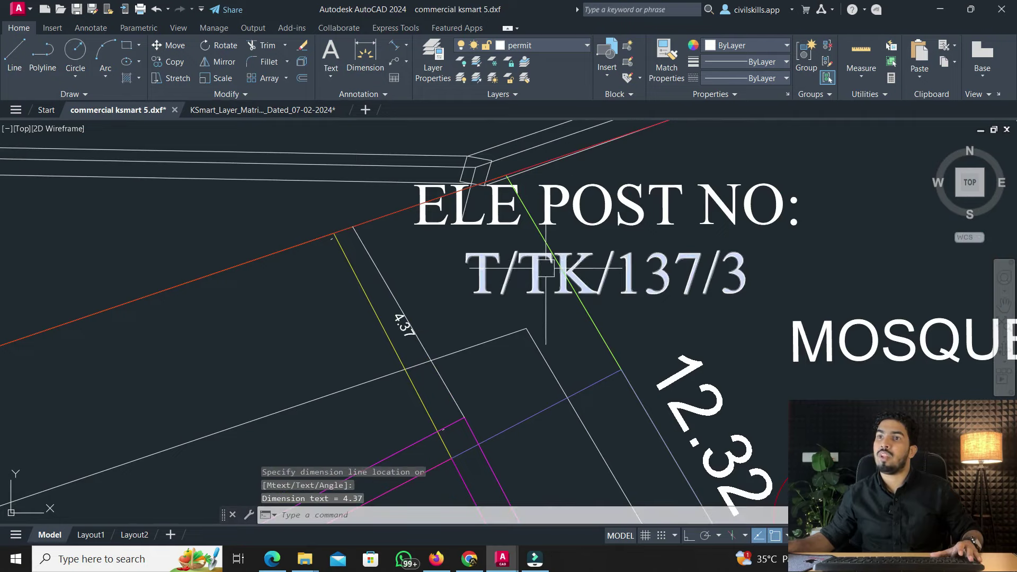
# Match the new building-to-road dimension to the NOTIFIED_ROAD swatch under DISTANCES FROM BUILDINGS AND THE STREETS
pyautogui.click(308, 114)
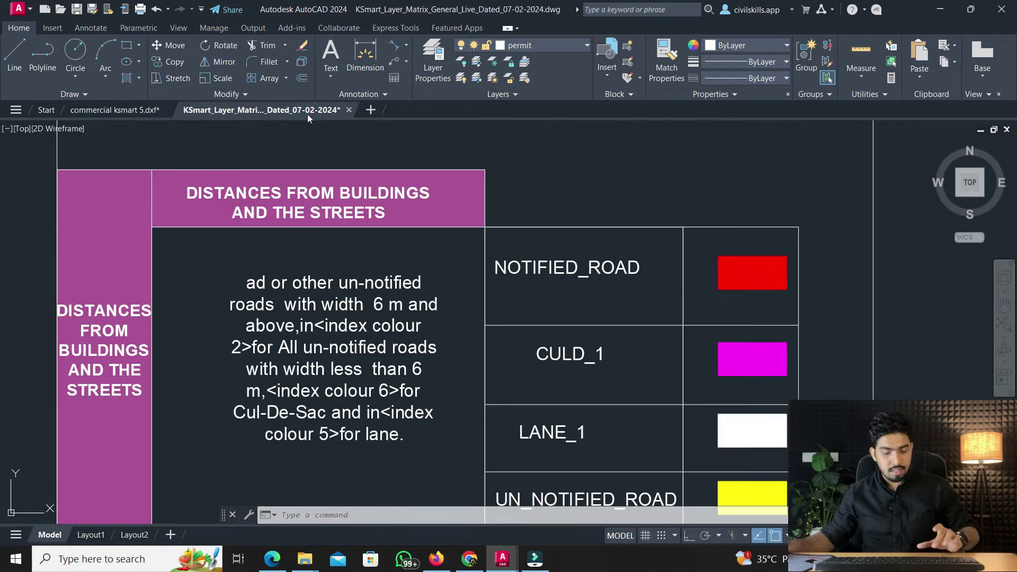
pyautogui.write('ma')
pyautogui.press('Return')
pyautogui.click(742, 272)
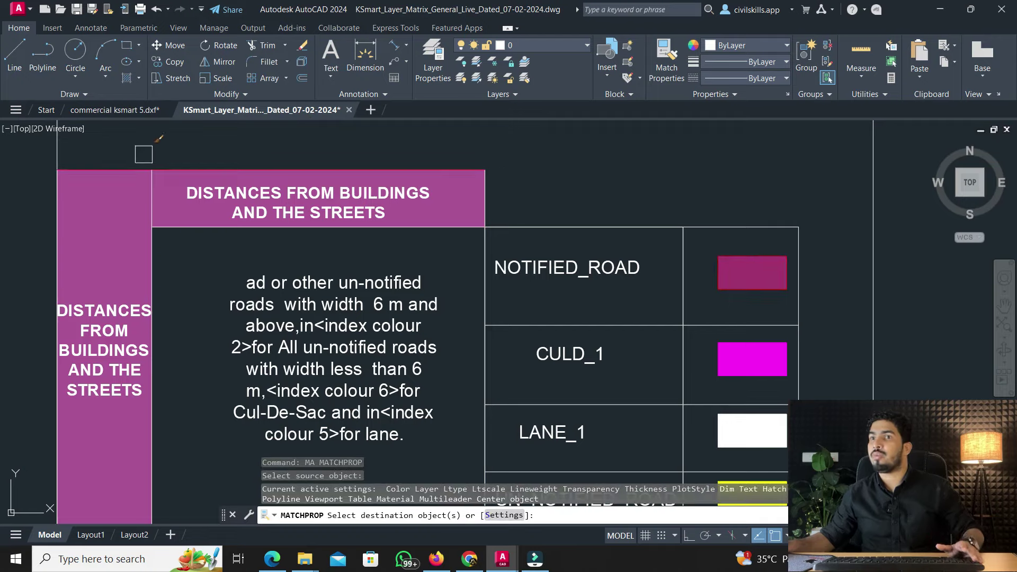
pyautogui.click(92, 111)
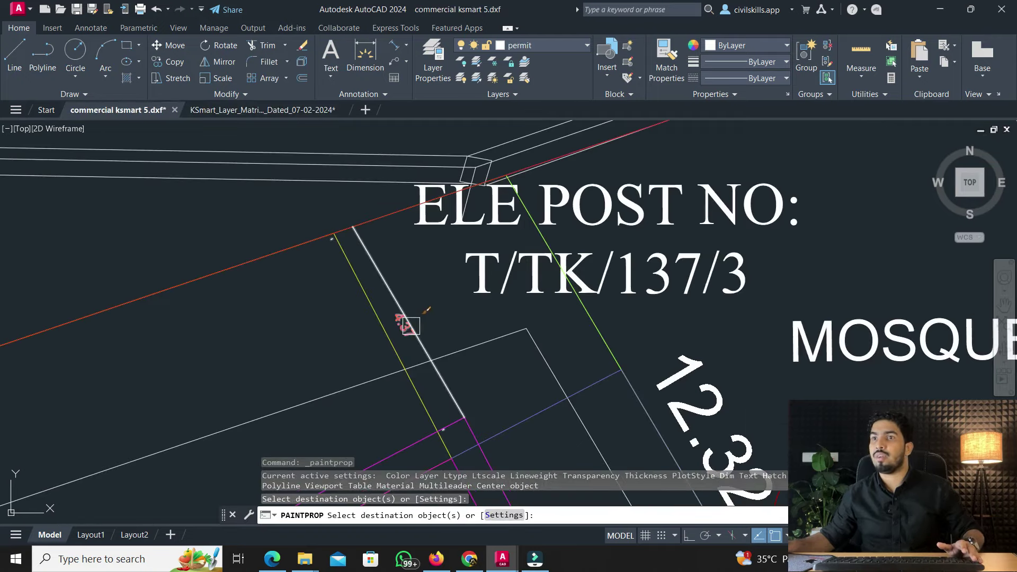
pyautogui.press('Escape')
# Check the MAXIMUM HEIGHT OF BUILDINGS requirements and block colours in the layer matrix
pyautogui.click(207, 111)
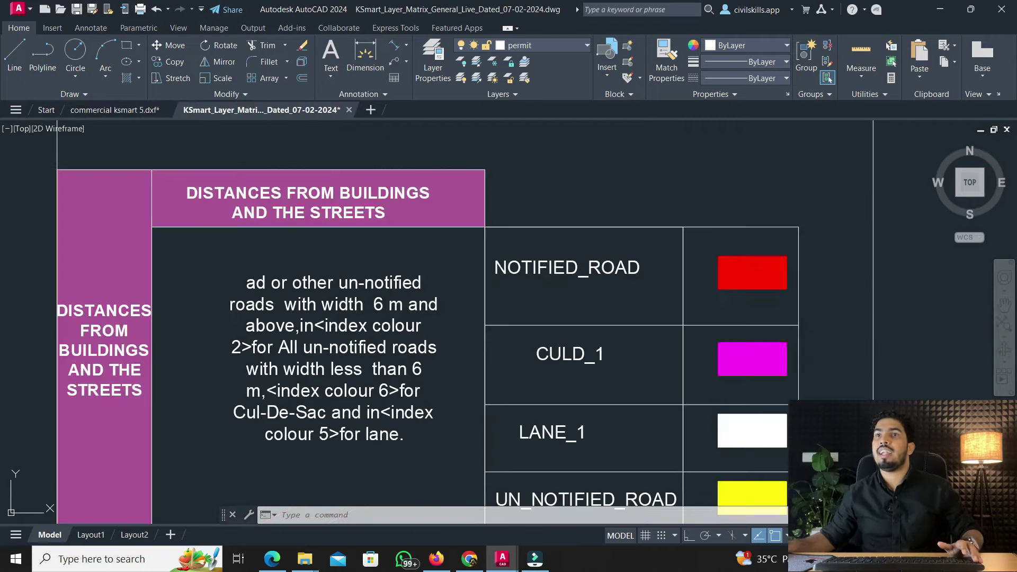
pyautogui.scroll(-3, 529, 267)
pyautogui.moveTo(466, 397); pyautogui.dragTo(343, 259, button='middle')
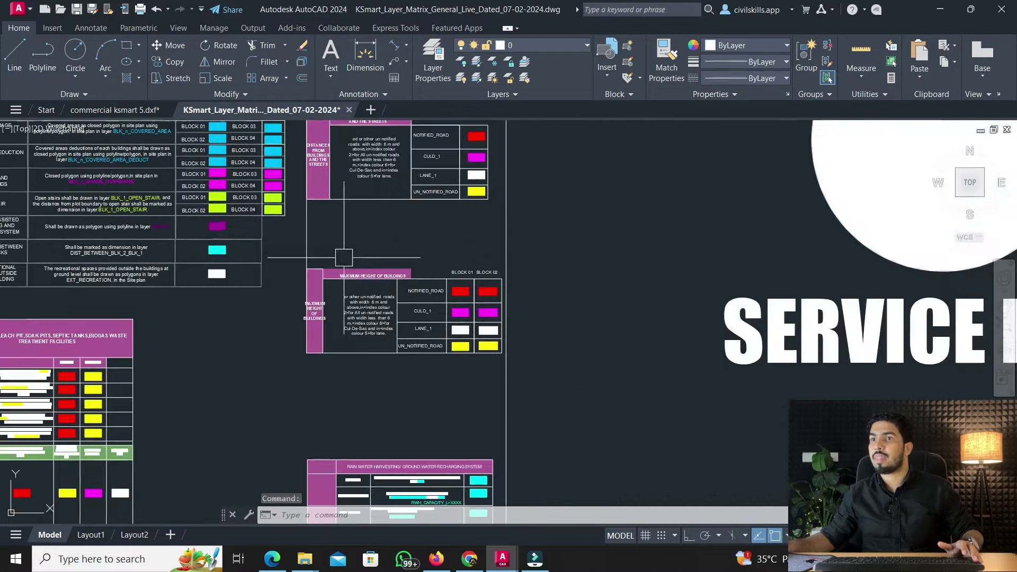
pyautogui.scroll(2, 383, 302)
pyautogui.scroll(2, 383, 307)
pyautogui.scroll(-2, 465, 295)
pyautogui.scroll(3, 618, 261)
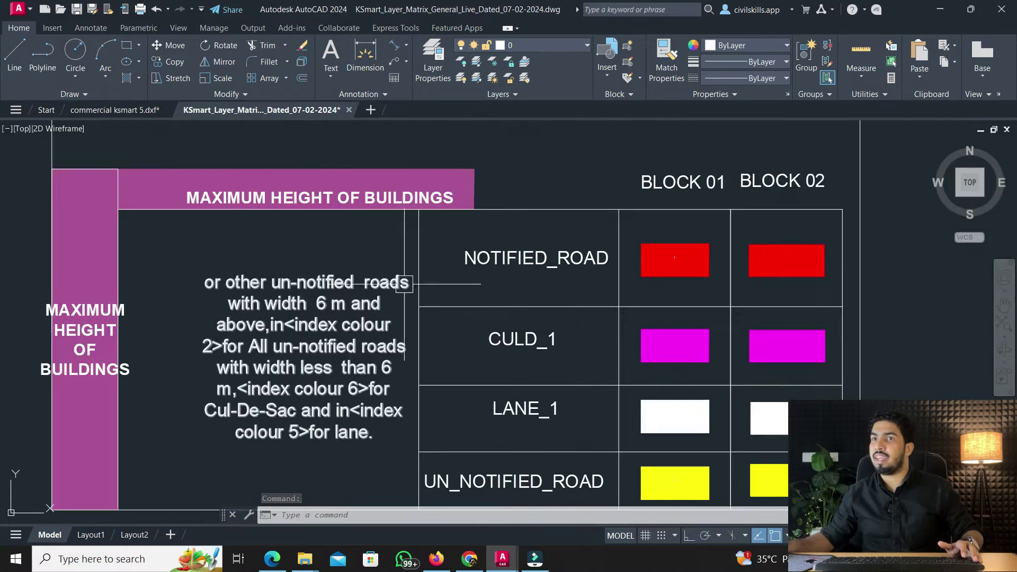
# Add an aligned dimension from the same building corner across the road to the polygon's far edge
pyautogui.click(115, 109)
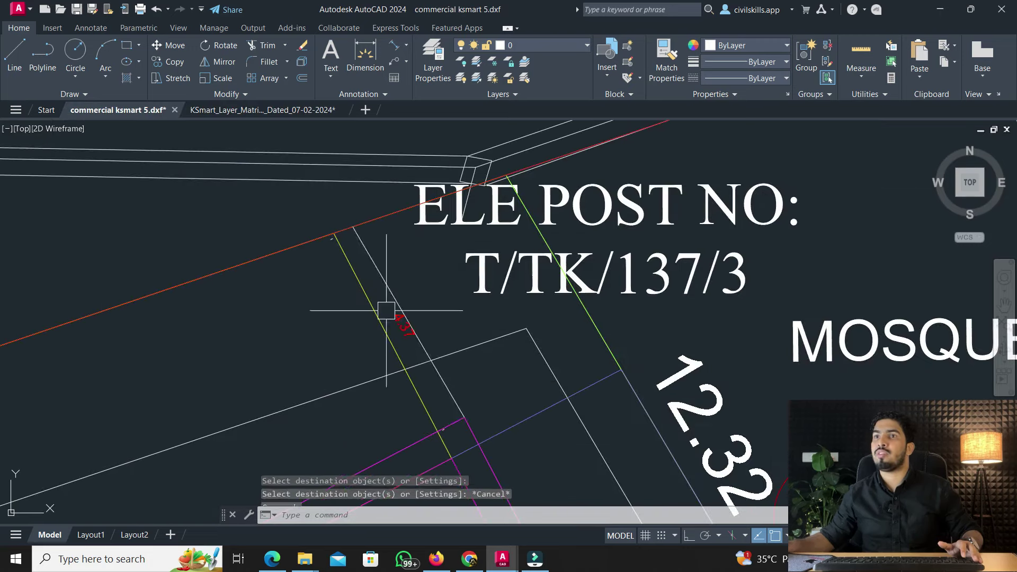
pyautogui.click(394, 45)
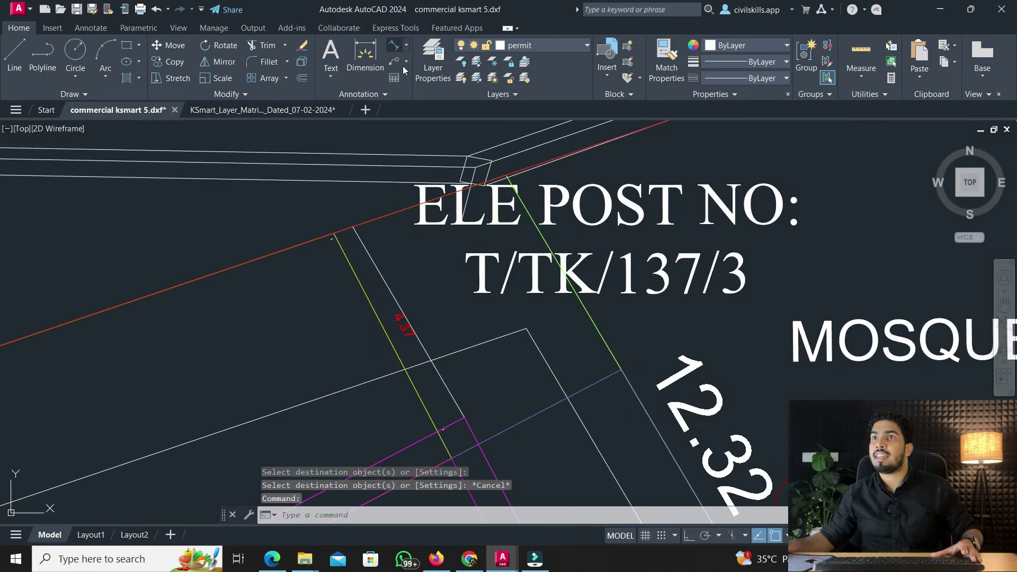
pyautogui.click(465, 417)
pyautogui.scroll(-3, 465, 417)
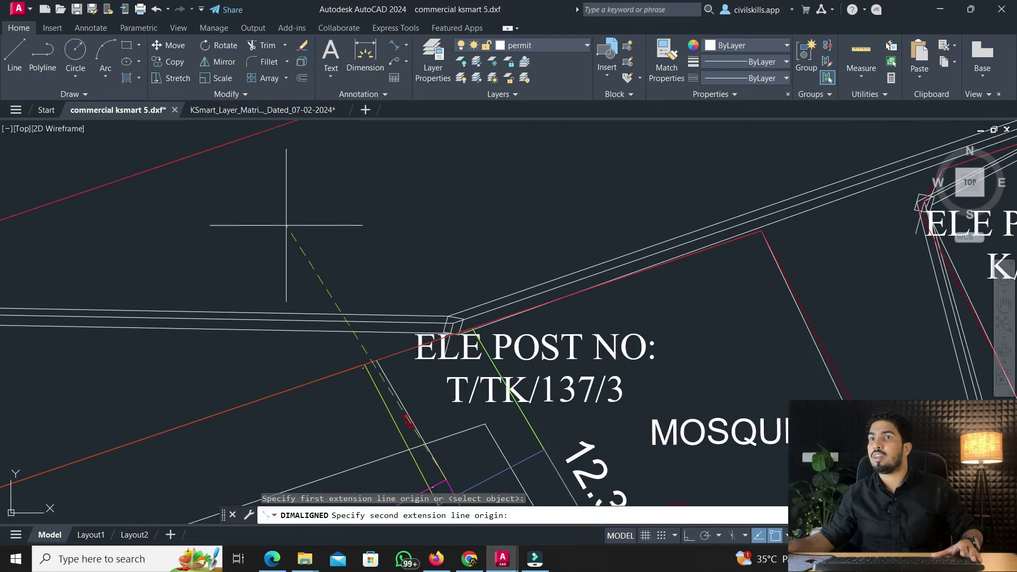
pyautogui.click(246, 136)
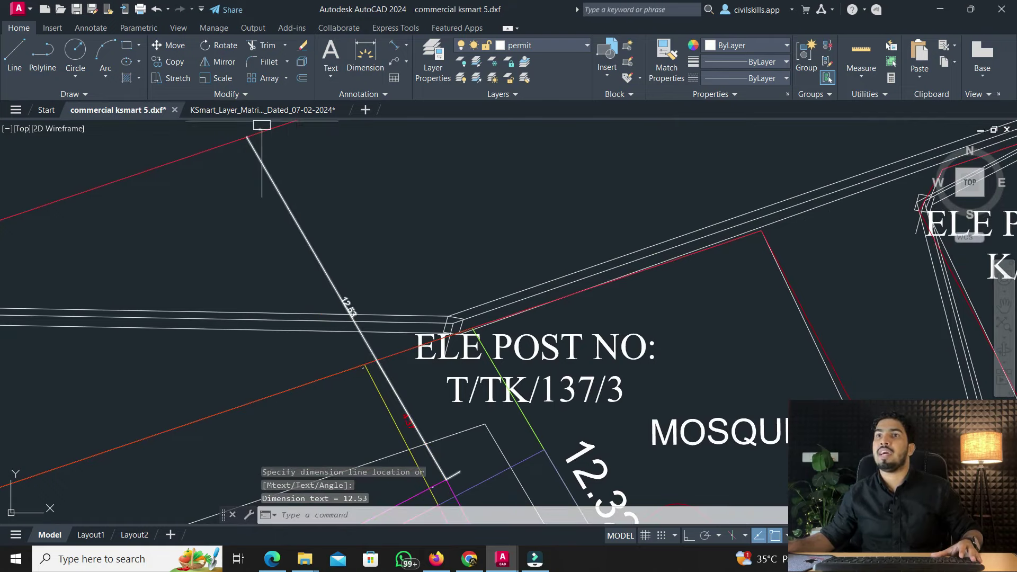
# Match the across-road dimension to the BLOCK 01 NOTIFIED_ROAD swatch under MAXIMUM HEIGHT OF BUILDINGS
pyautogui.click(260, 111)
pyautogui.write('ma')
pyautogui.press('Return')
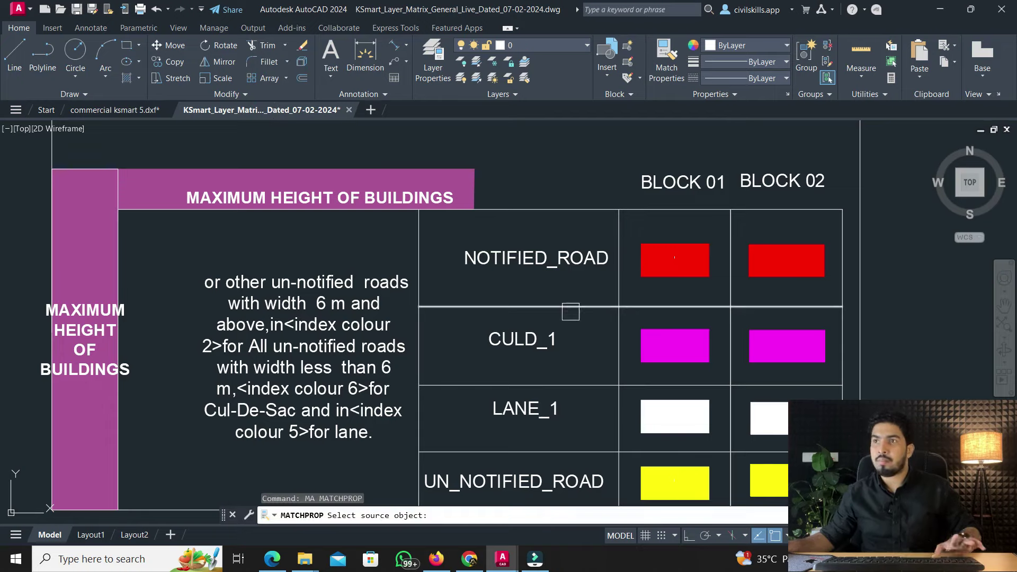
pyautogui.click(686, 258)
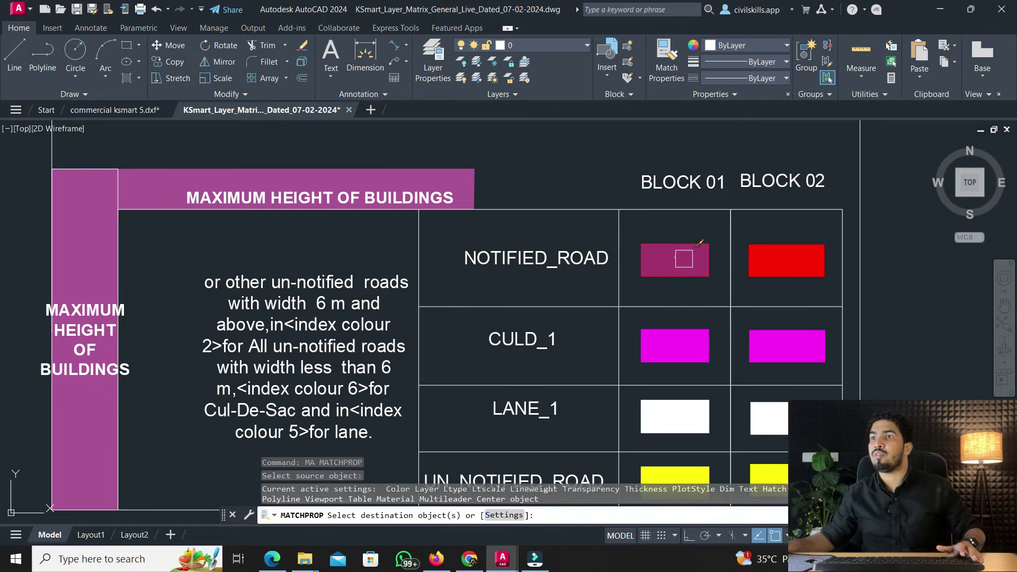
pyautogui.click(117, 110)
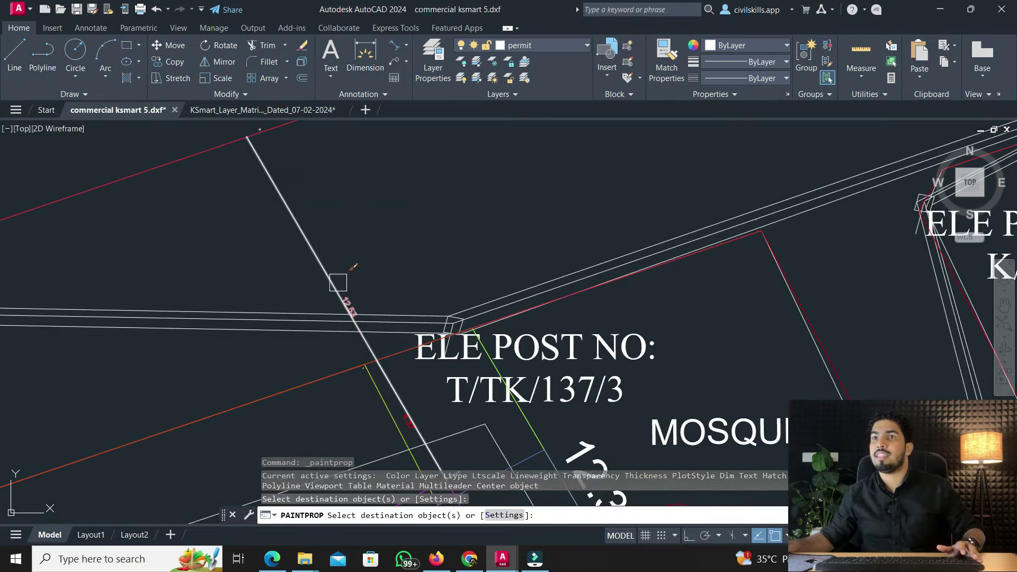
# Apply the copied maximum-height properties to the dimension line running from the building across the road
pyautogui.click(334, 280)
pyautogui.press('Escape')
# Match the rainwater tank rectangle beside the building to the RWH TANK swatch in the layer matrix
pyautogui.click(218, 110)
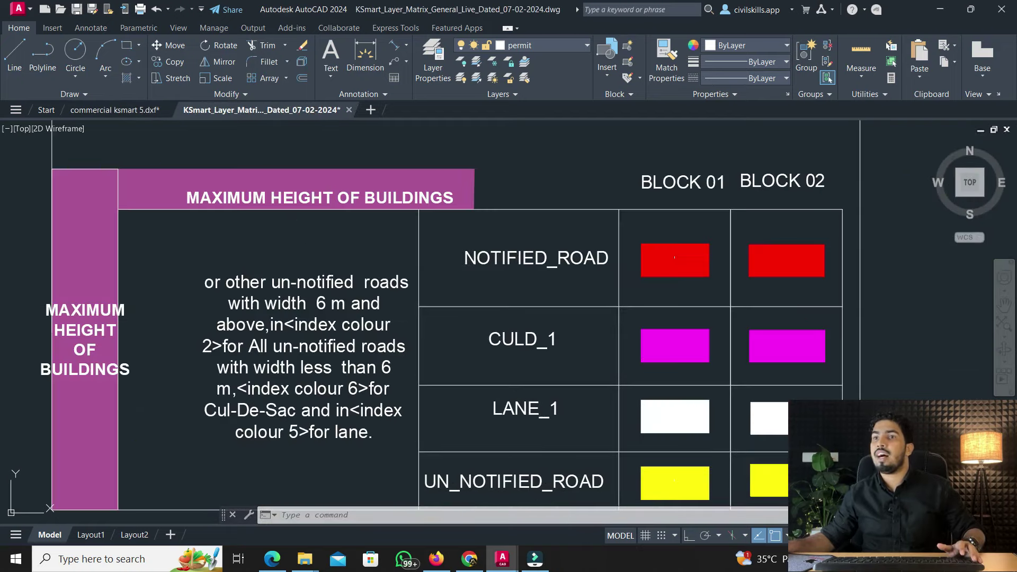
pyautogui.scroll(-2, 258, 306)
pyautogui.moveTo(203, 334); pyautogui.dragTo(222, 150, button='middle')
pyautogui.scroll(1, 291, 377)
pyautogui.moveTo(309, 421); pyautogui.dragTo(309, 241, button='middle')
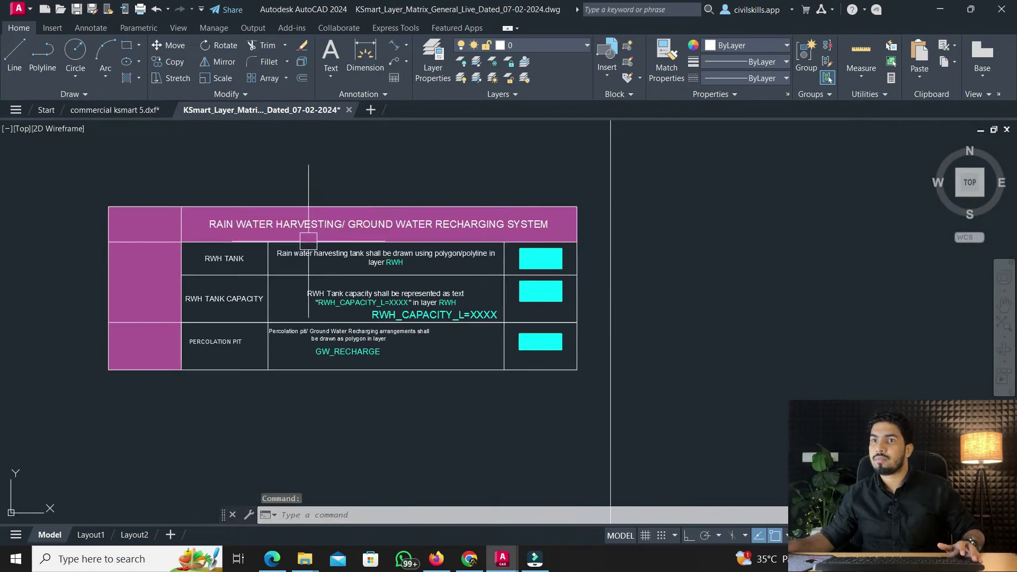
pyautogui.scroll(2, 309, 241)
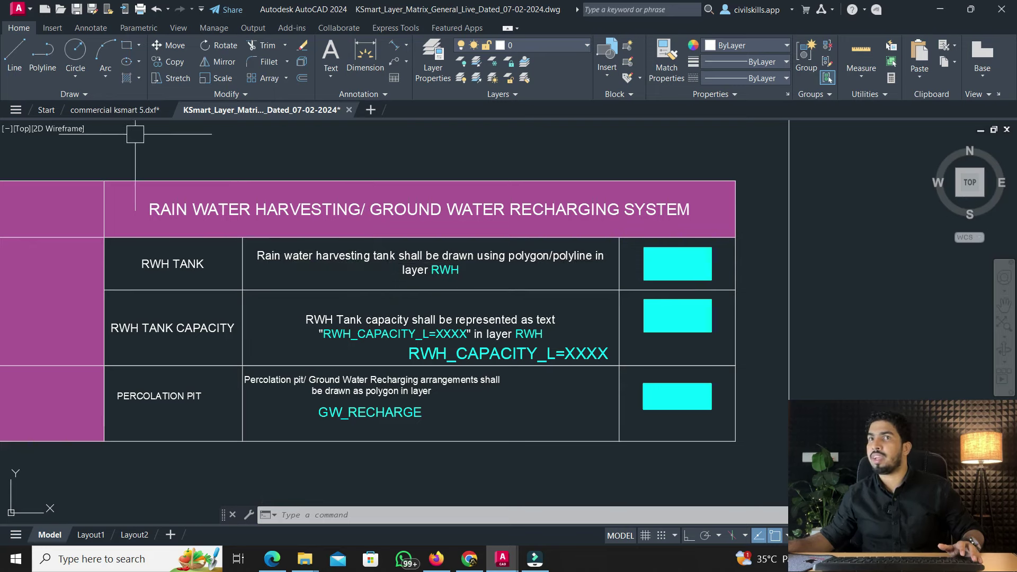
pyautogui.write('ma')
pyautogui.press('Return')
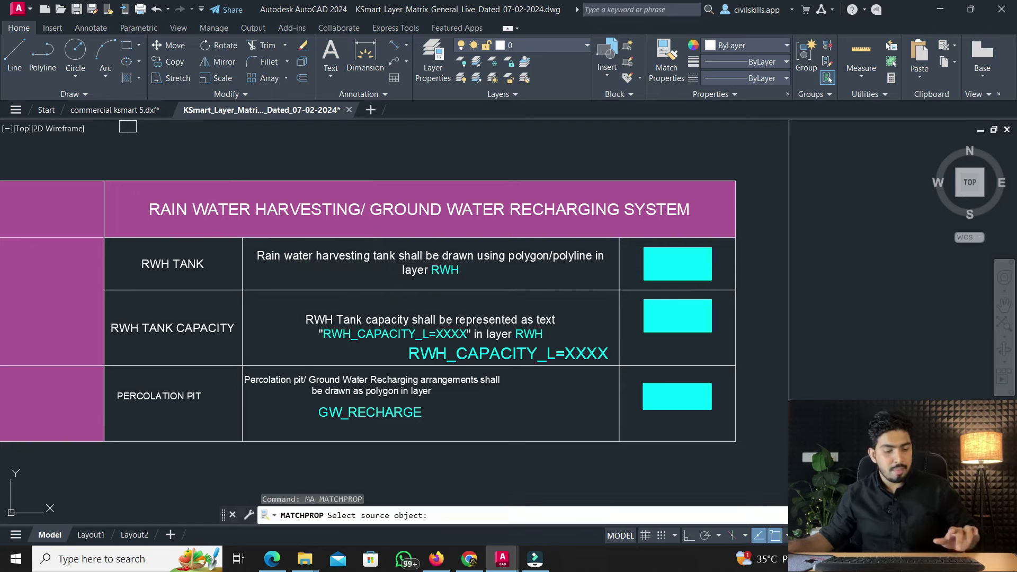
pyautogui.click(695, 270)
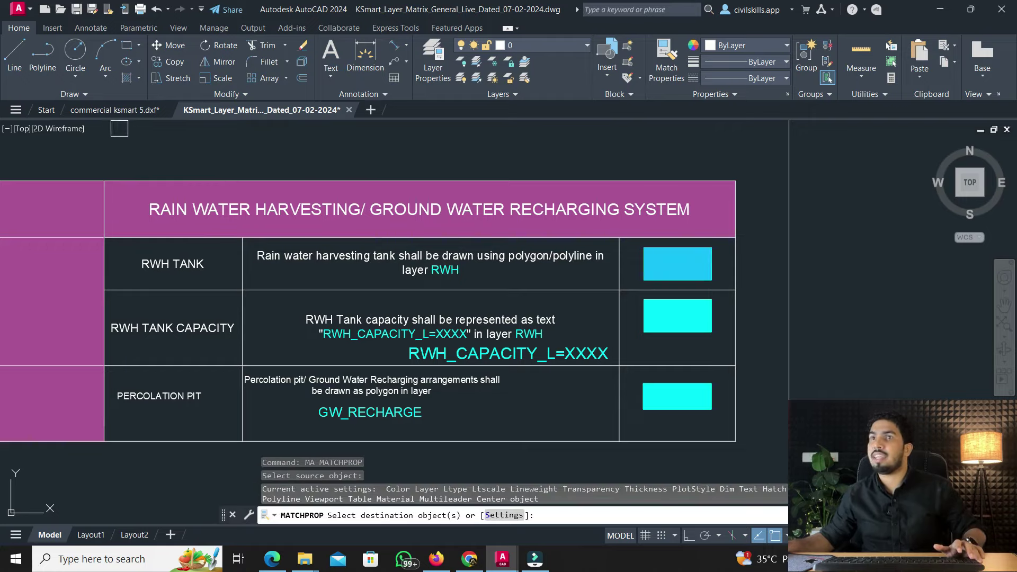
pyautogui.click(115, 110)
pyautogui.scroll(-2, 436, 346)
pyautogui.moveTo(436, 346); pyautogui.dragTo(367, 120, button='middle')
pyautogui.moveTo(456, 279); pyautogui.dragTo(401, 59, button='middle')
pyautogui.scroll(4, 422, 238)
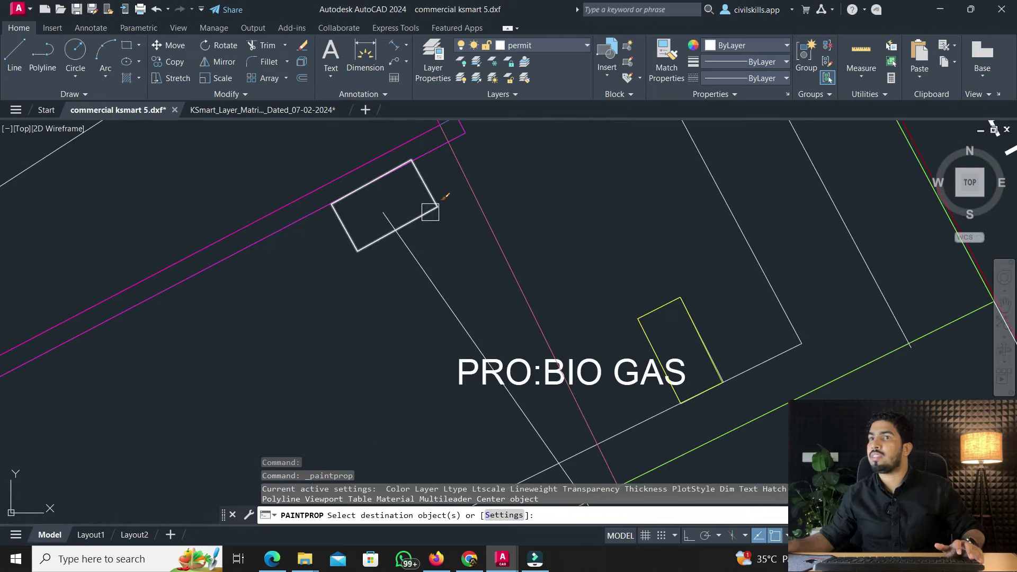
pyautogui.click(430, 211)
pyautogui.press('Return')
# Copy the RWH_CAPACITY_L=XXXX text from the layer matrix and paste it below the rainwater tank in the site plan
pyautogui.click(275, 110)
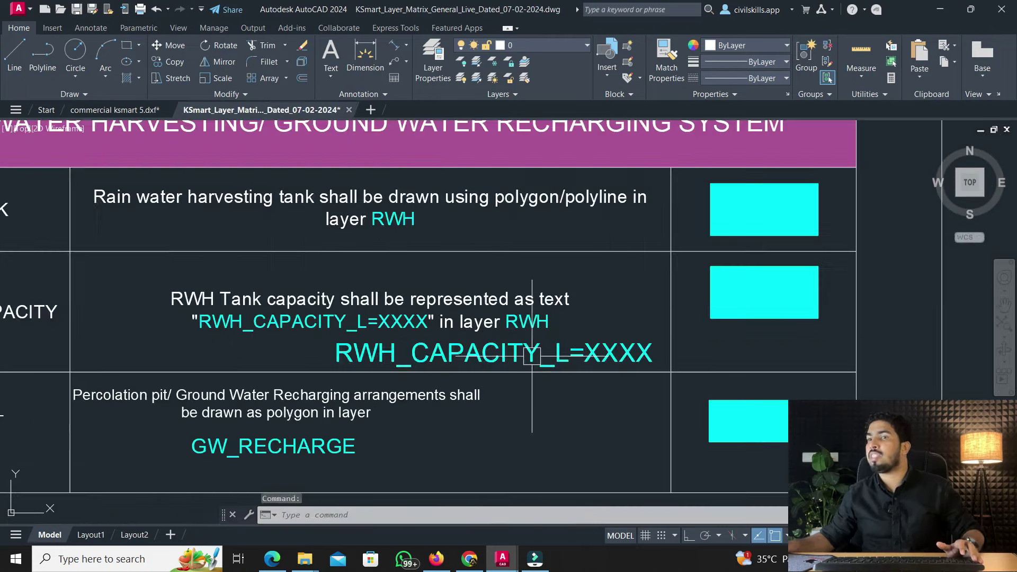
pyautogui.scroll(2, 527, 354)
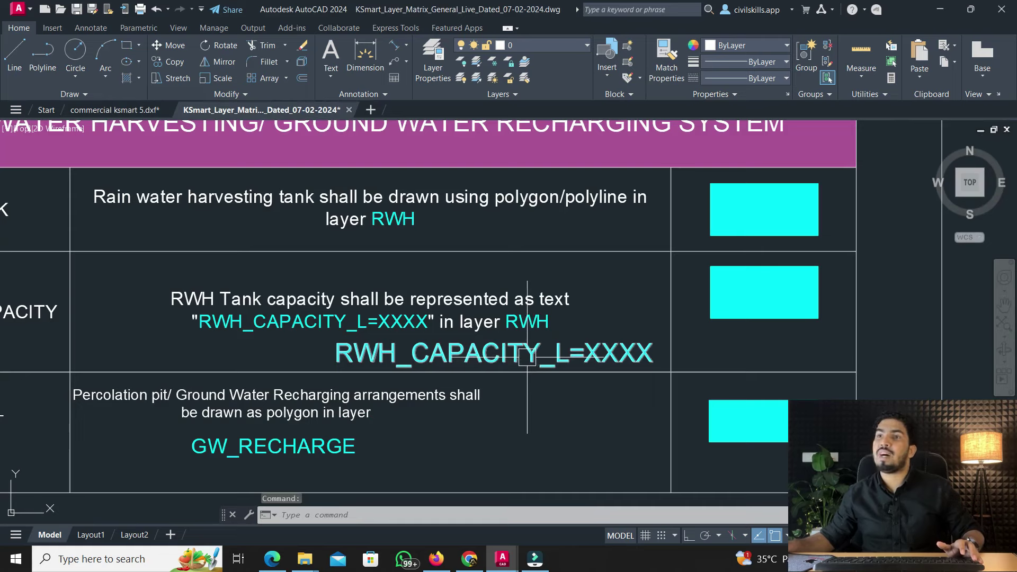
pyautogui.click(456, 352)
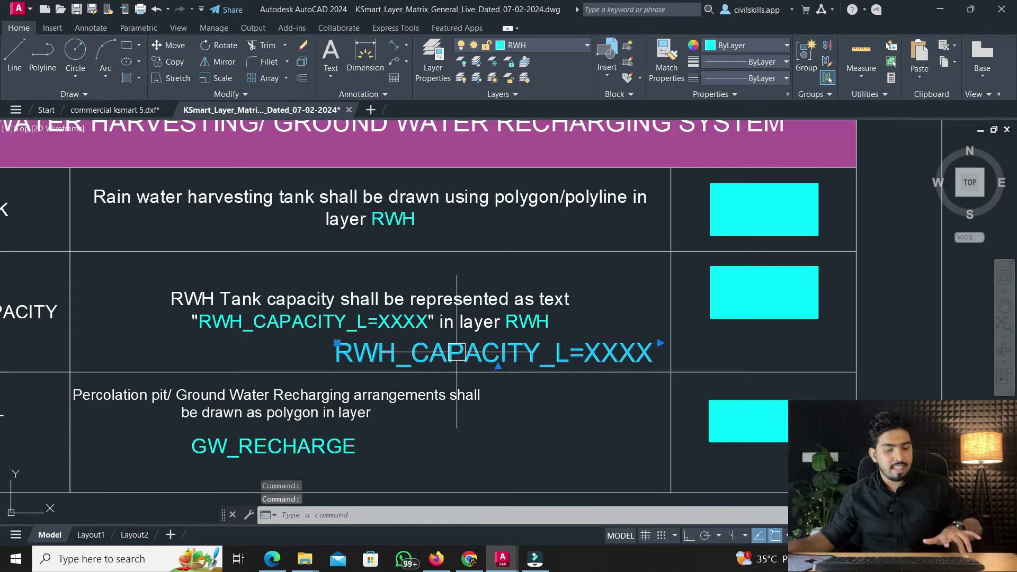
pyautogui.write('ma')
pyautogui.press('Return')
pyautogui.click(114, 109)
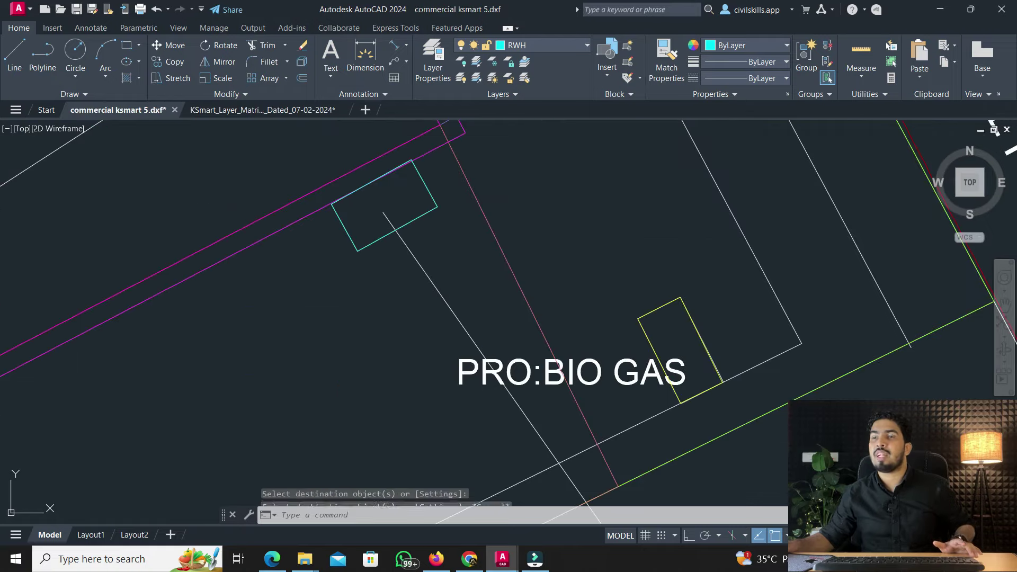
pyautogui.hotkey('ctrl', 'v')
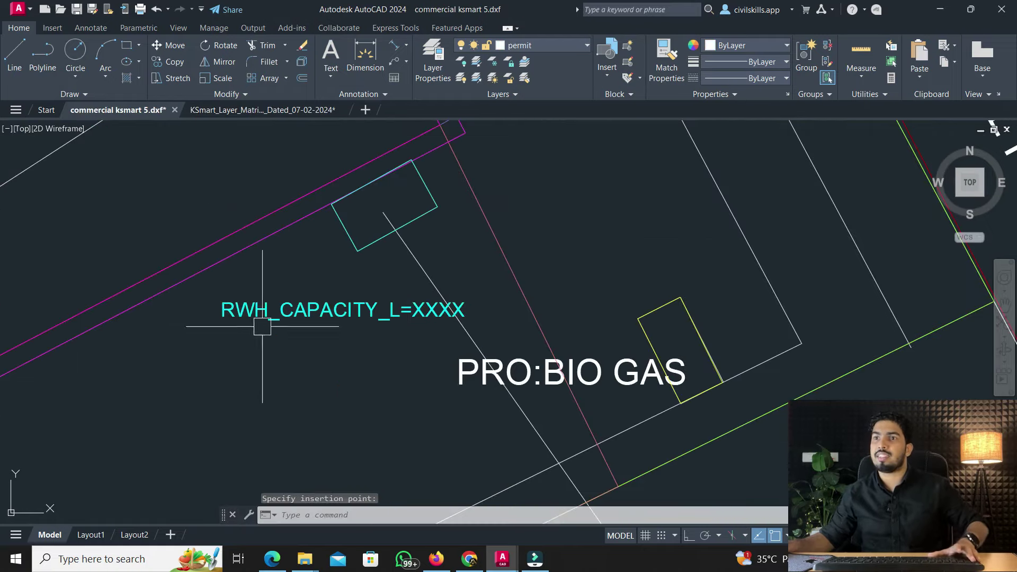
# Look up the proposed rainwater tank's capacity in the tank detail sheet, leaving the pasted capacity text unedited
pyautogui.click(377, 320)
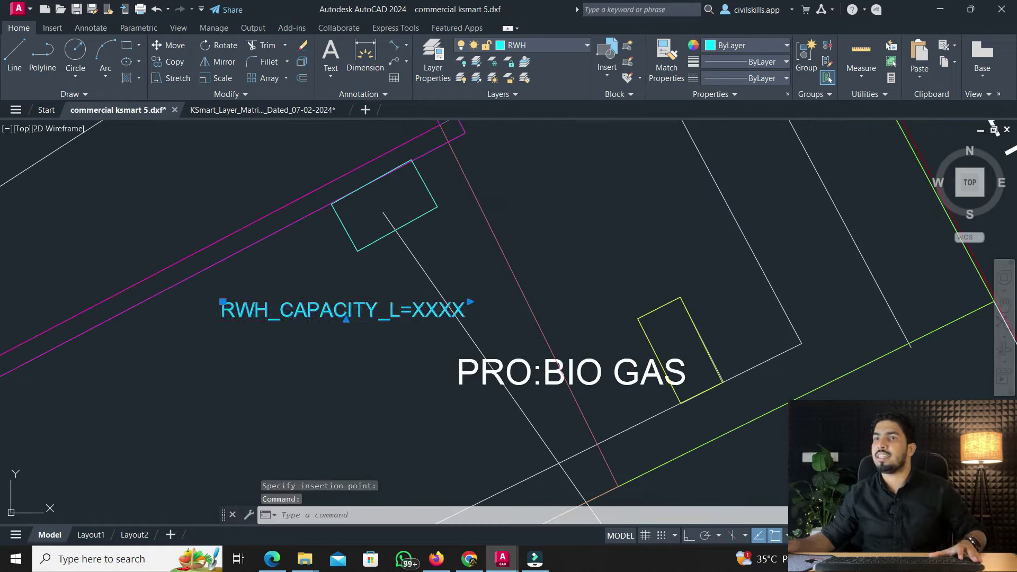
pyautogui.doubleClick(377, 313)
pyautogui.scroll(-4, 371, 375)
pyautogui.scroll(-1, 370, 375)
pyautogui.click(345, 376)
pyautogui.scroll(-4, 313, 373)
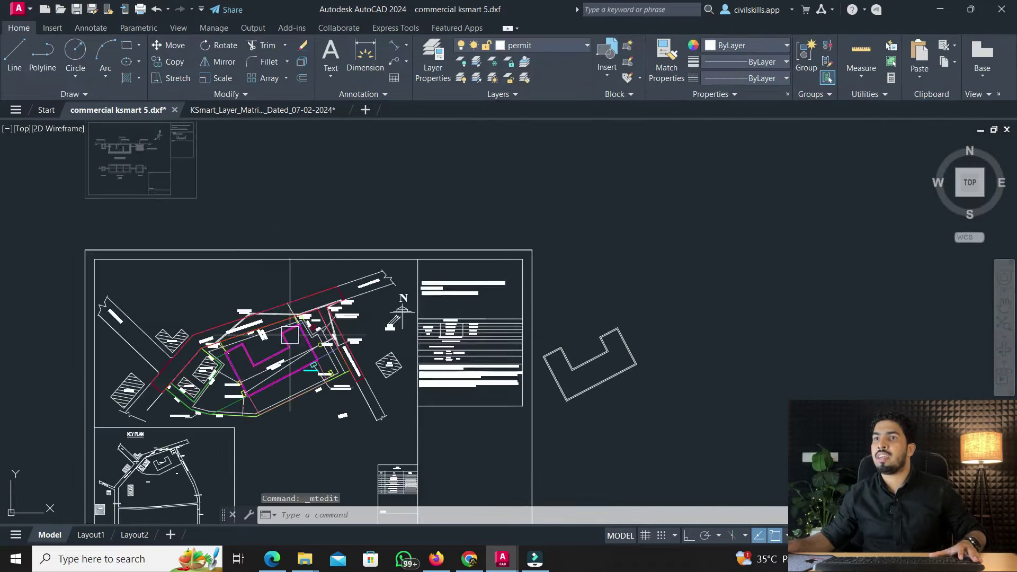
pyautogui.scroll(2, 239, 188)
pyautogui.scroll(8, 238, 245)
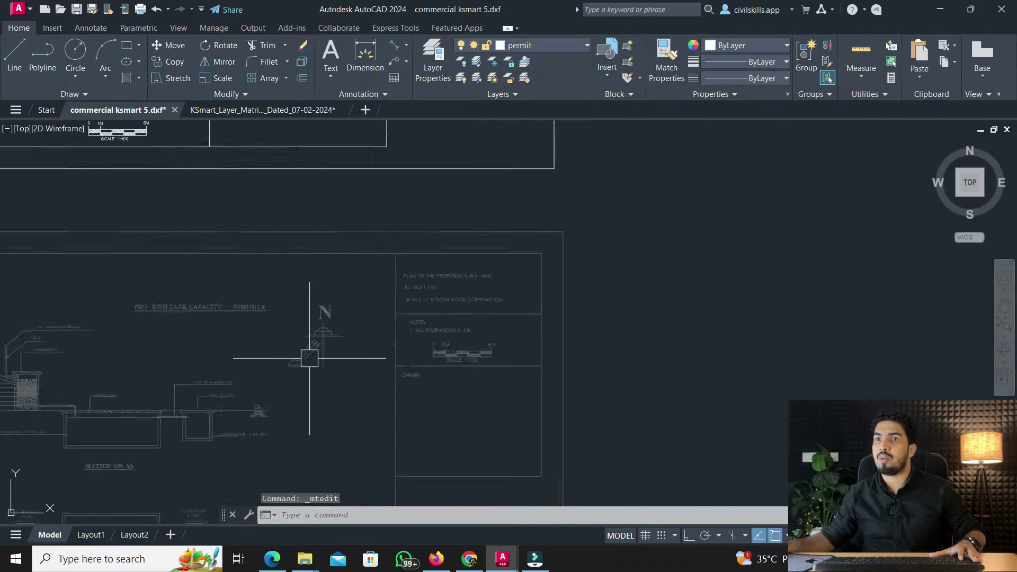
pyautogui.scroll(-6, 225, 287)
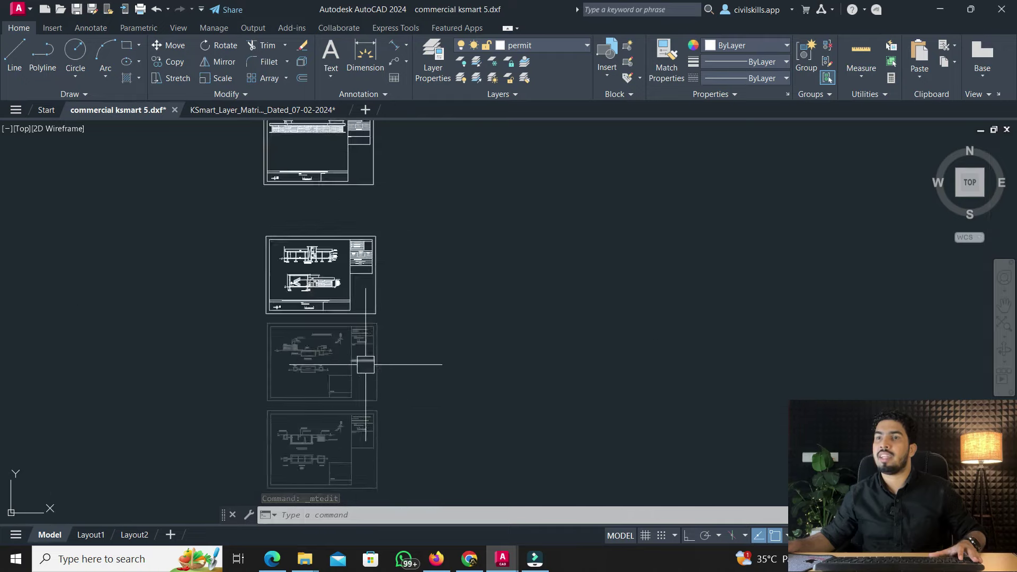
pyautogui.scroll(4, 420, 239)
pyautogui.scroll(8, 422, 275)
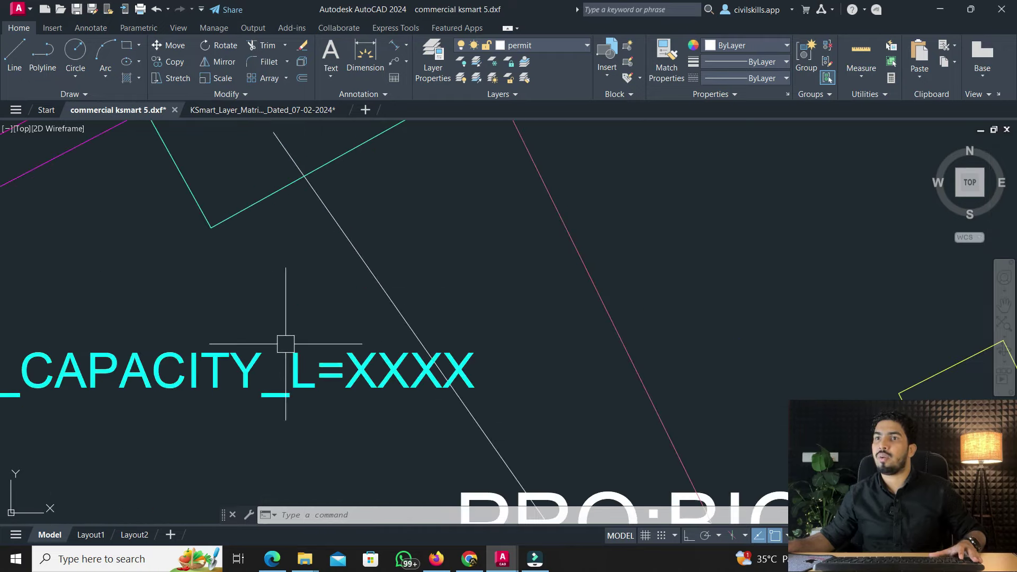
# Replace the XXXX placeholder in the RWH_CAPACITY_L text below the tank with 20000
pyautogui.doubleClick(347, 370)
pyautogui.moveTo(350, 371); pyautogui.dragTo(488, 368)
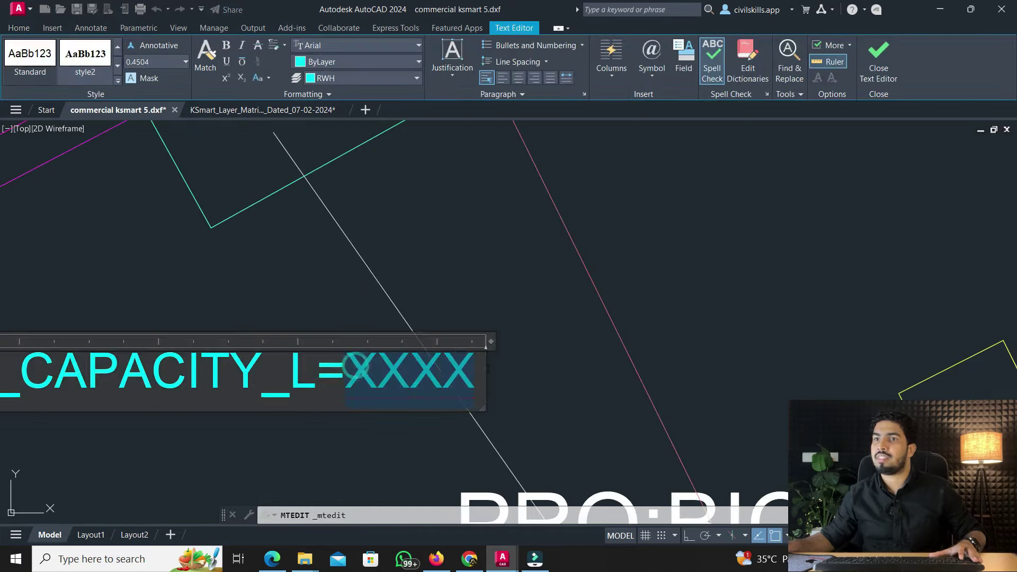
pyautogui.write('20000')
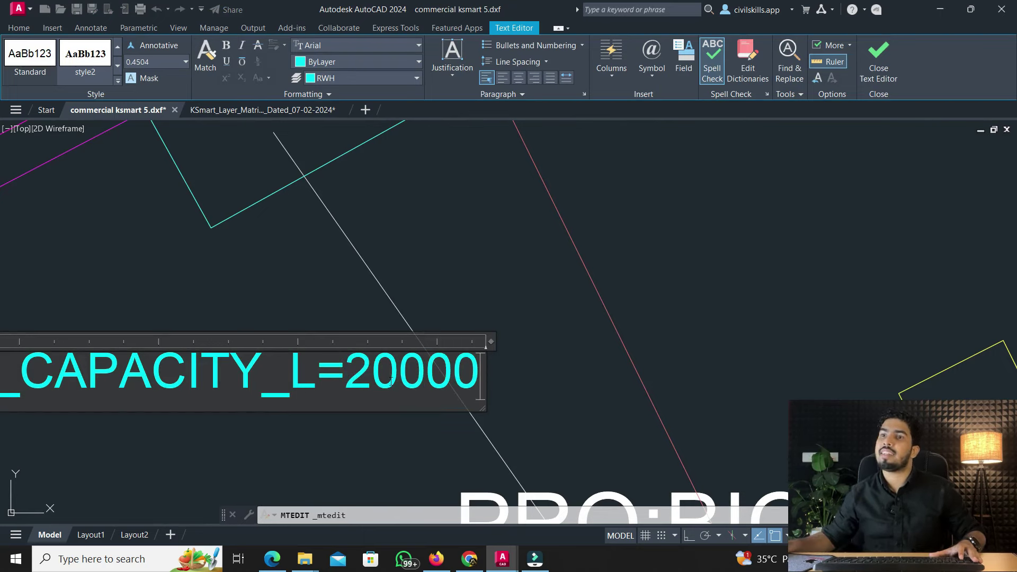
pyautogui.click(538, 265)
# Draw a closed four-sided polyline for the percolation pit against the building outline, beside the rainwater tank
pyautogui.scroll(-8, 498, 294)
pyautogui.moveTo(403, 292); pyautogui.dragTo(307, 271, button='middle')
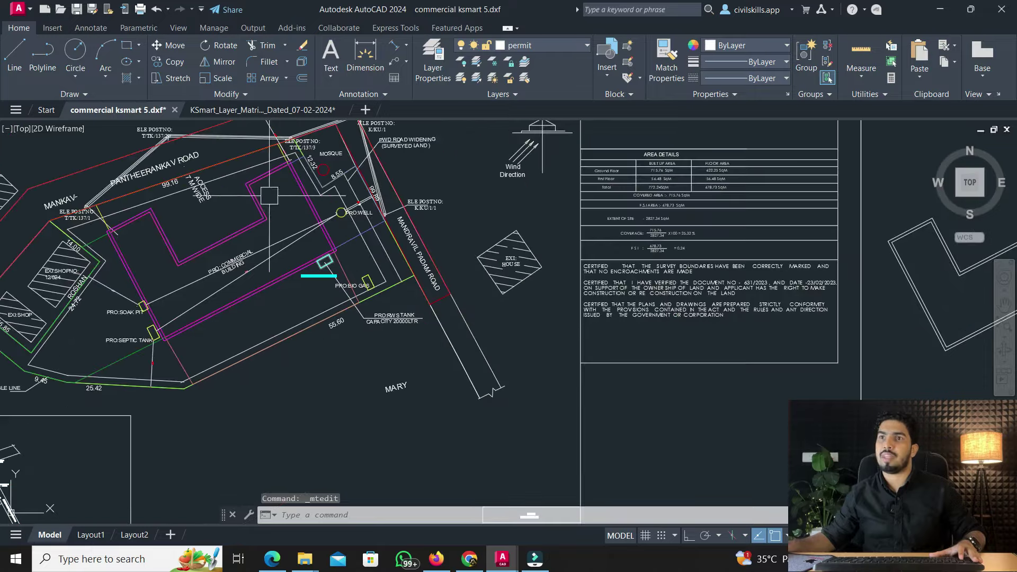
pyautogui.click(273, 110)
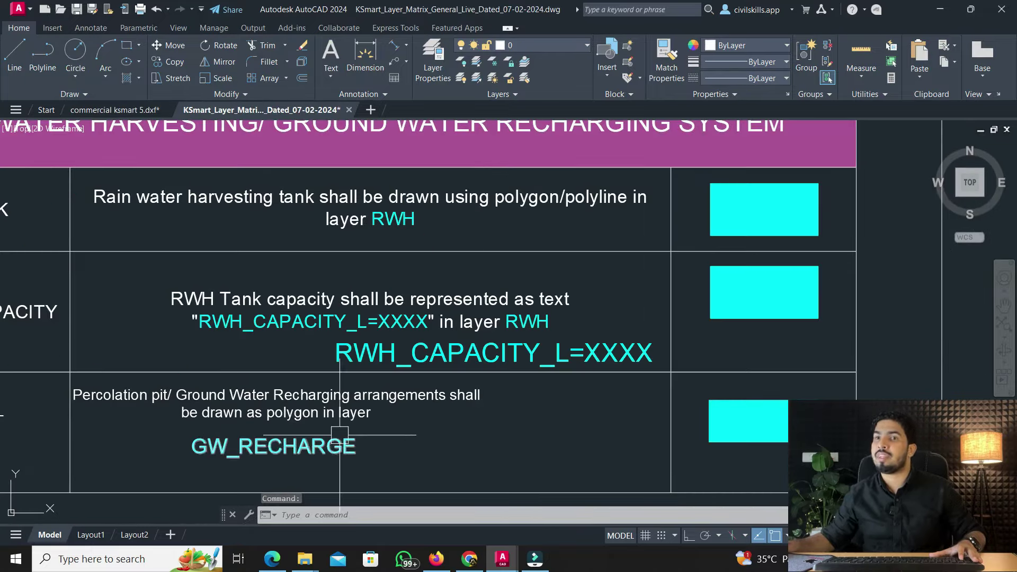
pyautogui.click(116, 110)
pyautogui.scroll(8, 318, 275)
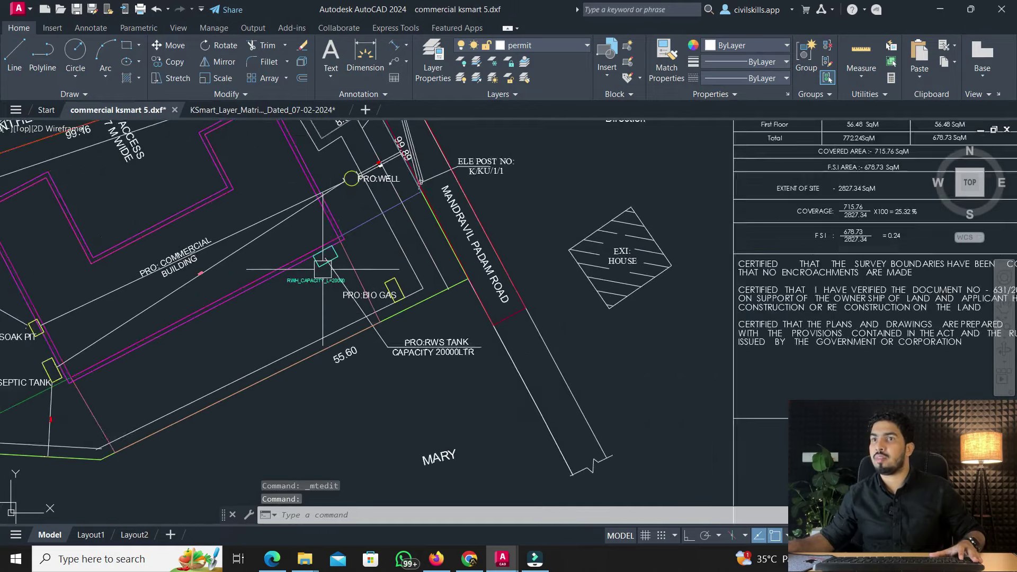
pyautogui.moveTo(334, 281); pyautogui.dragTo(360, 269, button='middle')
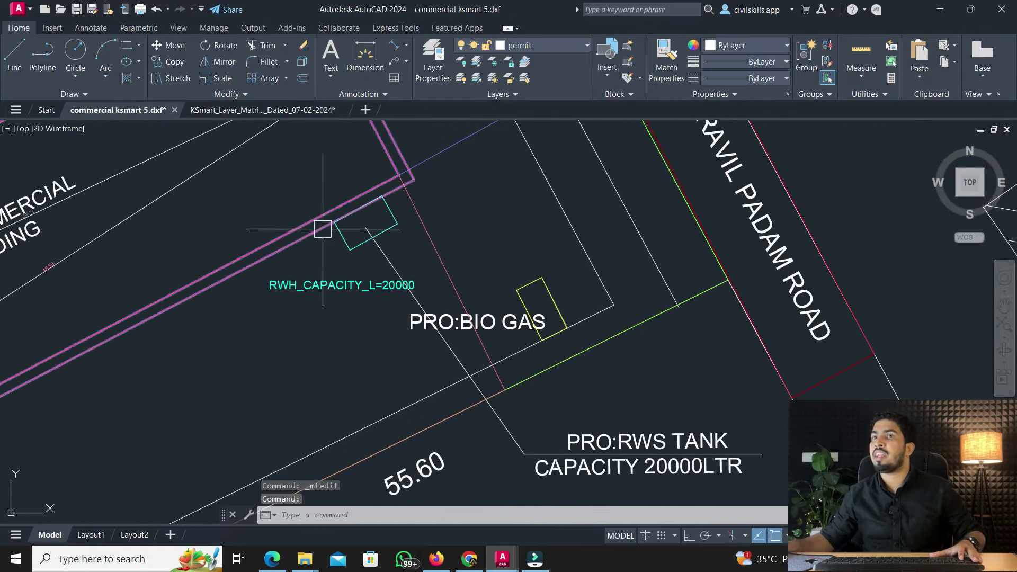
pyautogui.scroll(1, 312, 220)
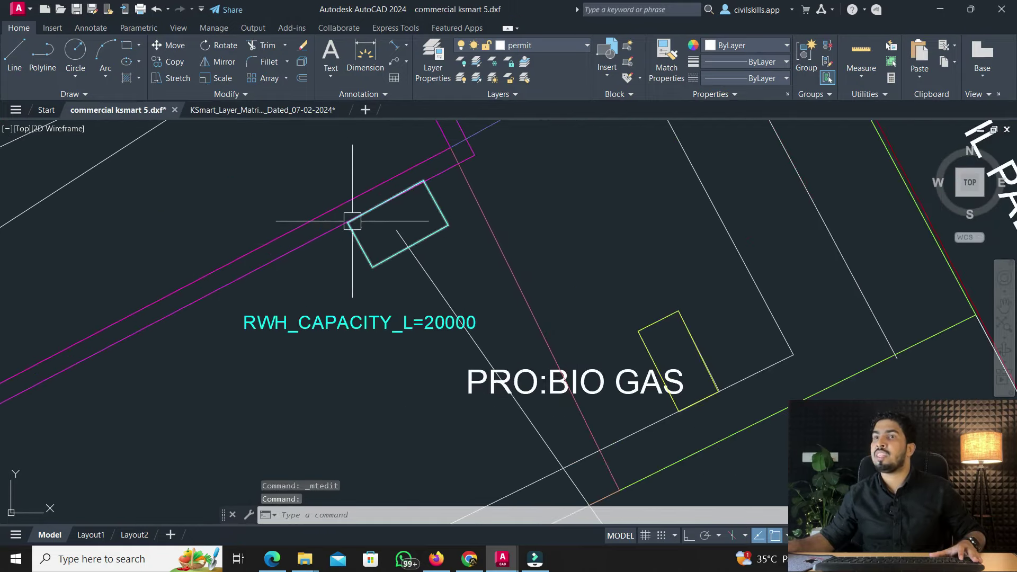
pyautogui.click(43, 52)
pyautogui.scroll(3, 295, 227)
pyautogui.click(381, 215)
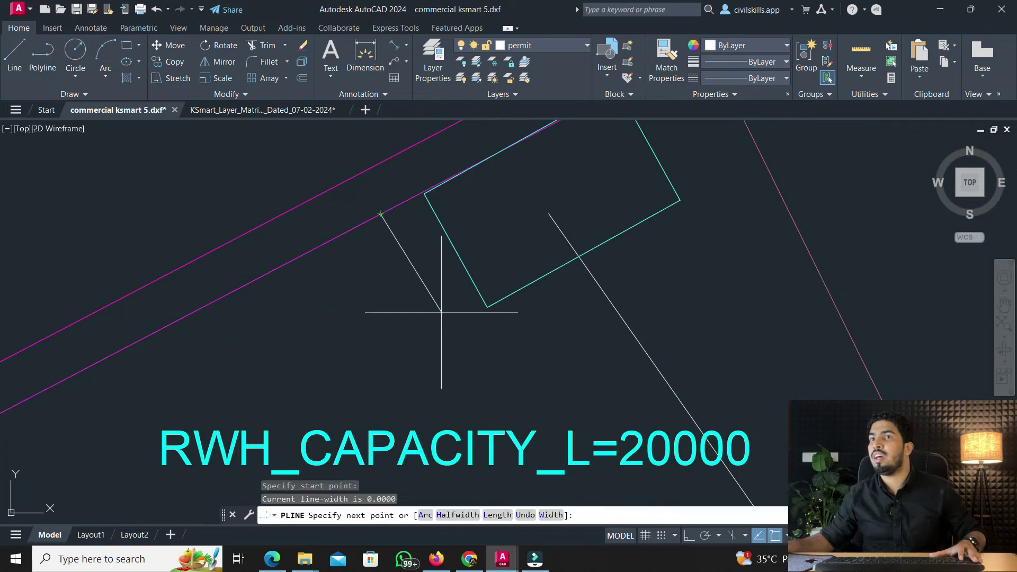
pyautogui.click(439, 327)
pyautogui.click(338, 379)
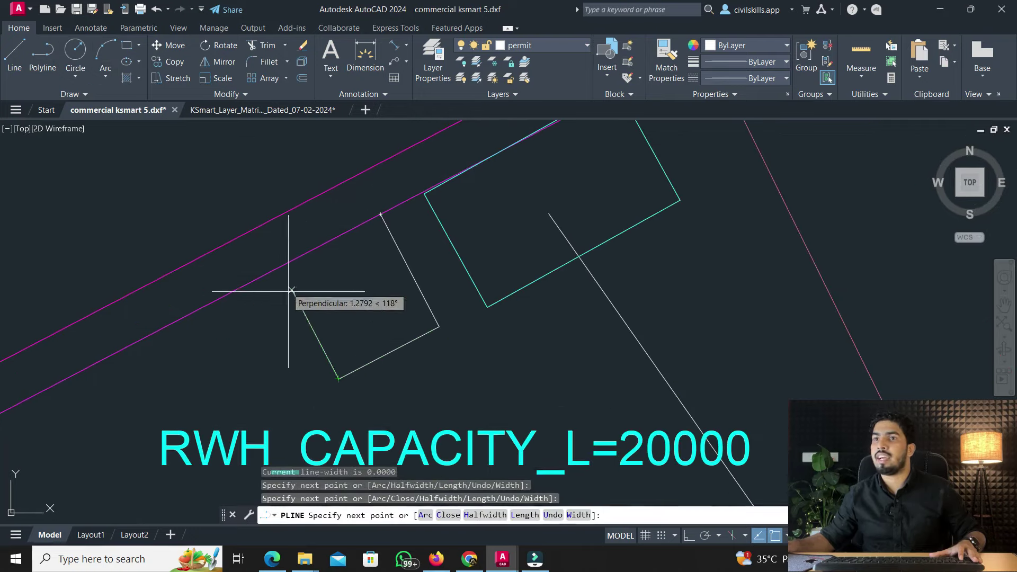
pyautogui.click(282, 273)
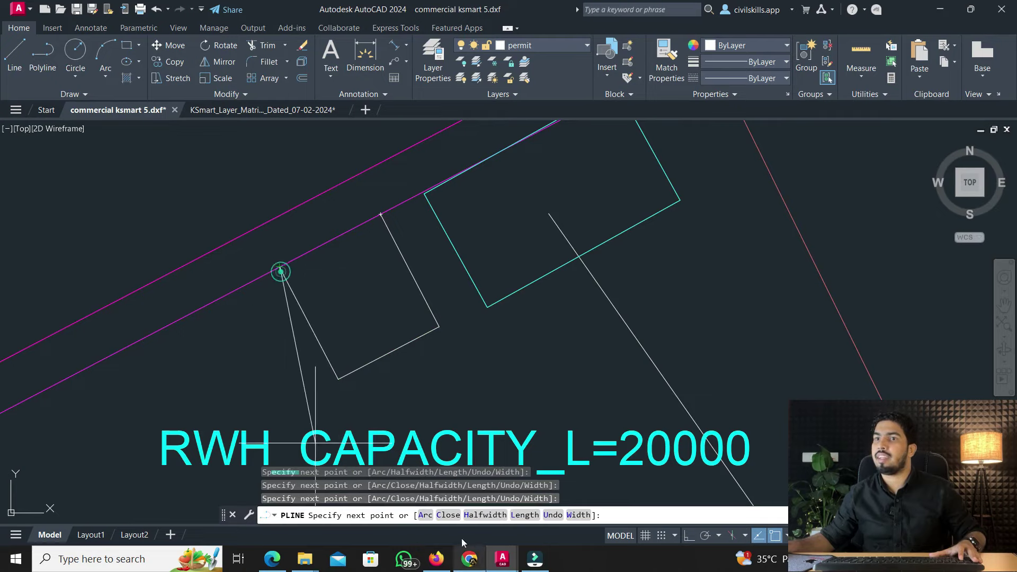
pyautogui.press('Return')
# Match the new pit polygon to the PERCOLATION PIT swatch for layer GW_RECHARGE in the layer matrix
pyautogui.click(218, 110)
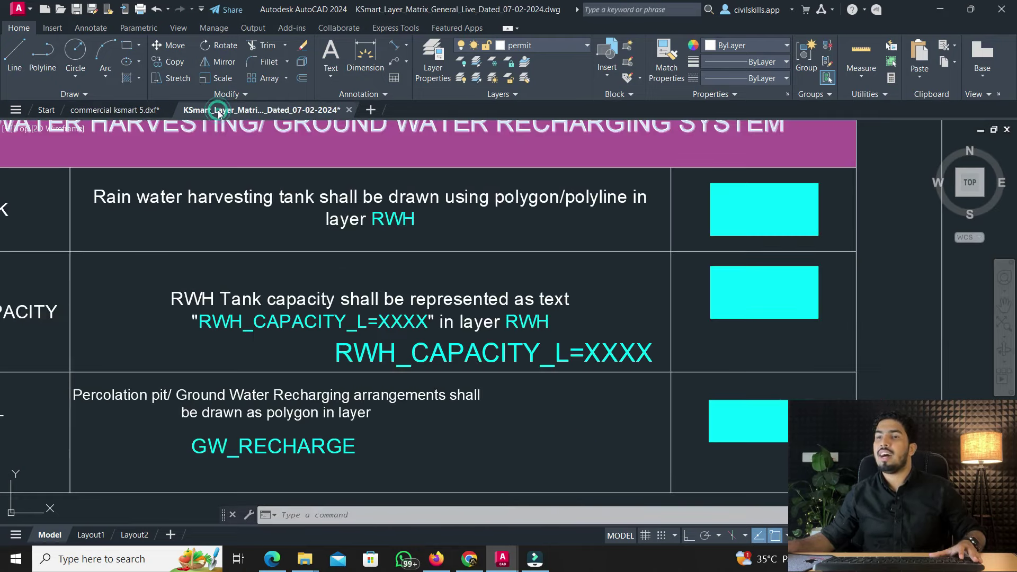
pyautogui.write('ma')
pyautogui.press('Return')
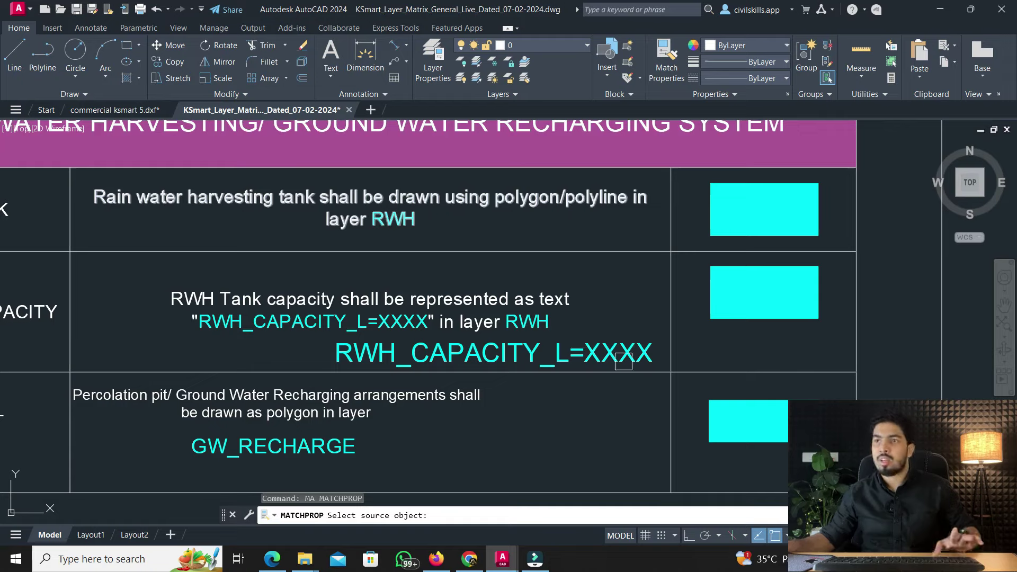
pyautogui.click(734, 428)
pyautogui.click(117, 109)
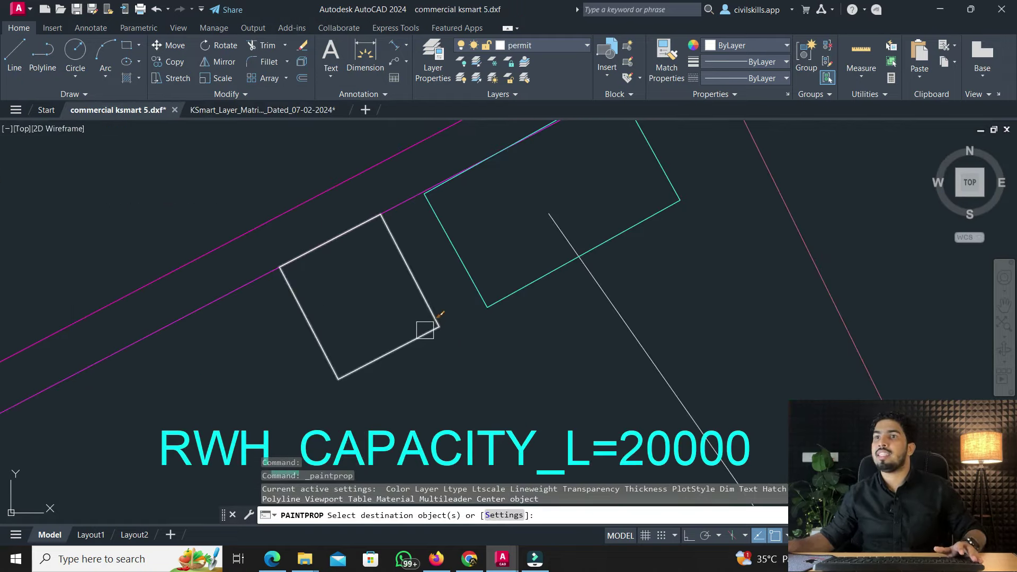
pyautogui.click(425, 330)
pyautogui.press('Escape')
# Examine the layer matrix requirements for basements whose yards differ from those of the superstructure
pyautogui.click(265, 111)
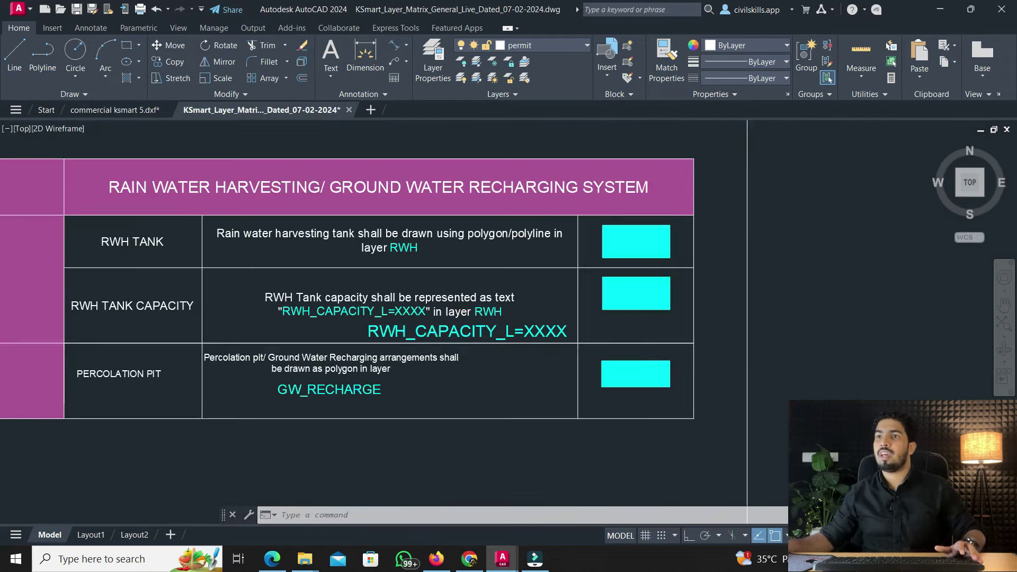
pyautogui.scroll(-1, 412, 300)
pyautogui.moveTo(325, 364); pyautogui.dragTo(322, 138, button='middle')
pyautogui.scroll(-1, 322, 136)
pyautogui.moveTo(363, 255)
pyautogui.mouseDown(button='middle')
pyautogui.moveTo(399, 176)
pyautogui.moveTo(427, 182)
pyautogui.mouseUp(button='middle')
pyautogui.scroll(2, 330, 210)
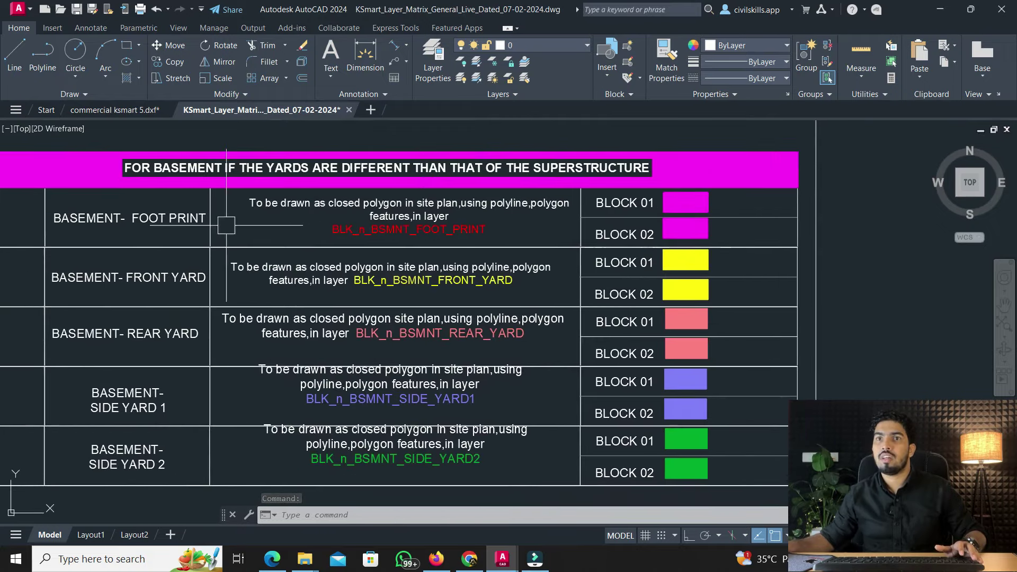
pyautogui.moveTo(162, 221); pyautogui.dragTo(226, 233, button='middle')
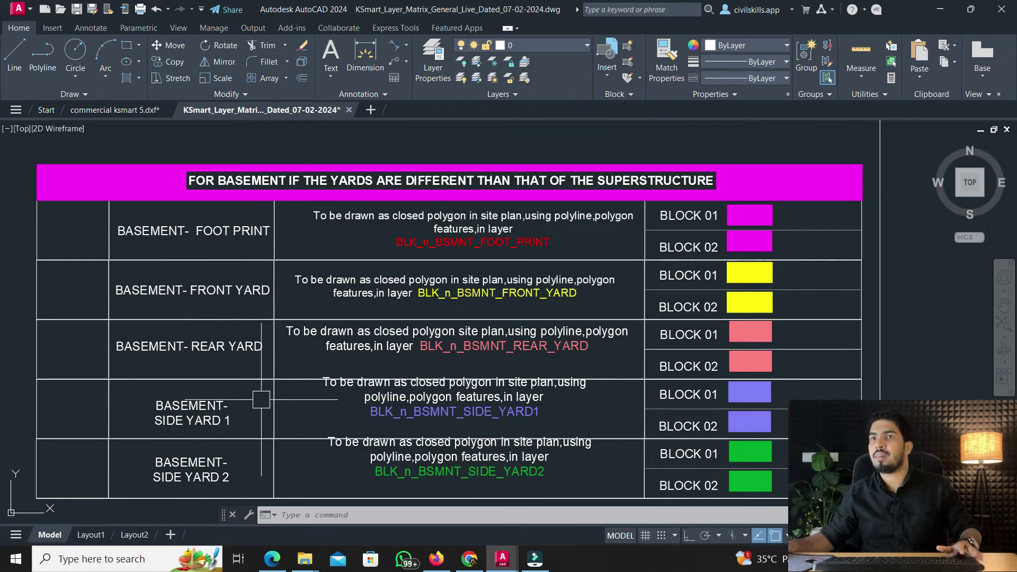
# Review the rest of the layer matrix down to the petrol pump kiosk, sales office and toilet distance requirement
pyautogui.scroll(-3, 244, 245)
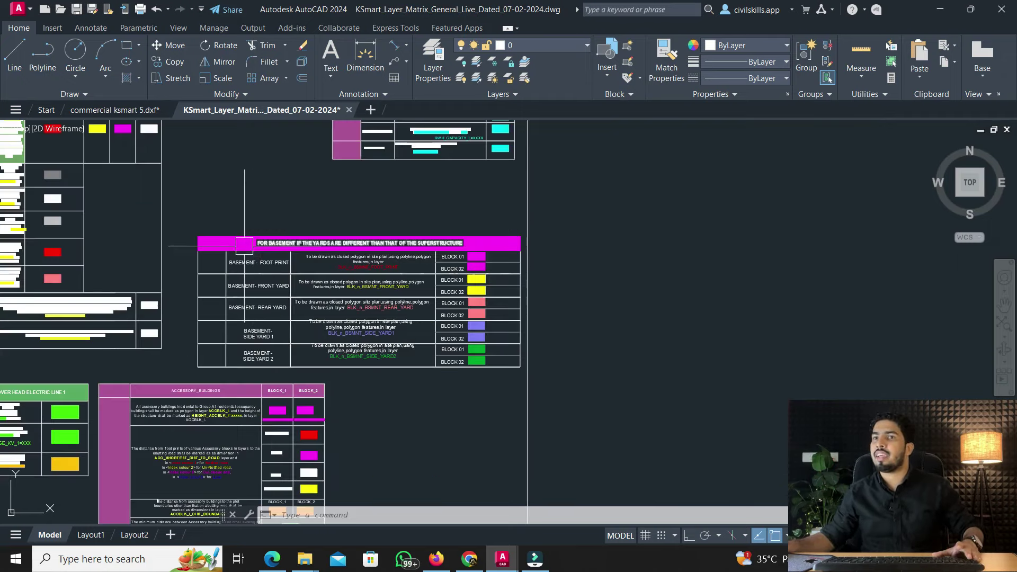
pyautogui.scroll(-1, 325, 363)
pyautogui.moveTo(319, 352); pyautogui.dragTo(261, 232, button='middle')
pyautogui.moveTo(266, 342); pyautogui.dragTo(216, 299, button='middle')
pyautogui.moveTo(147, 372); pyautogui.dragTo(266, 345, button='middle')
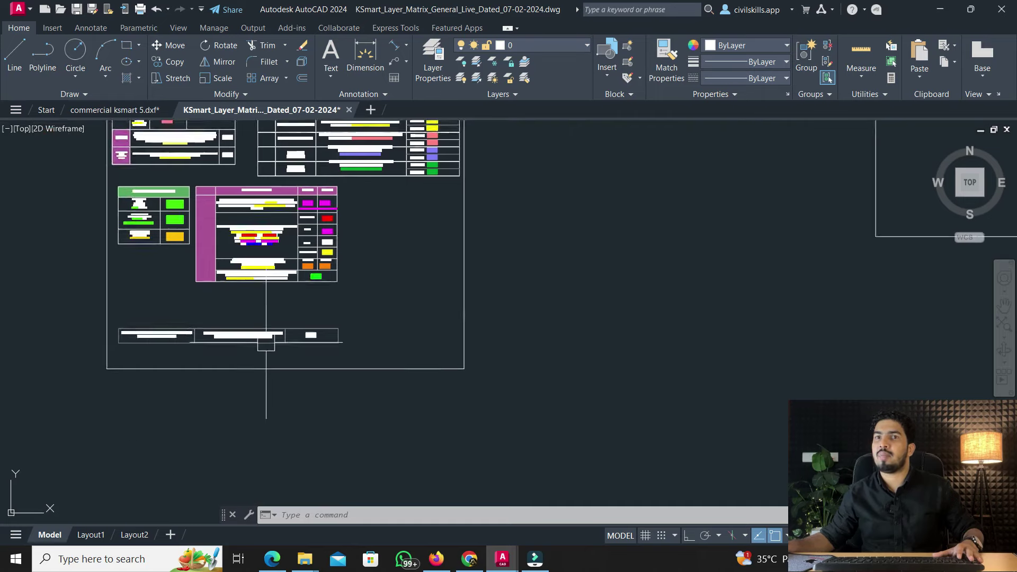
pyautogui.scroll(2, 230, 354)
pyautogui.moveTo(94, 336); pyautogui.dragTo(236, 334, button='middle')
pyautogui.scroll(1, 154, 317)
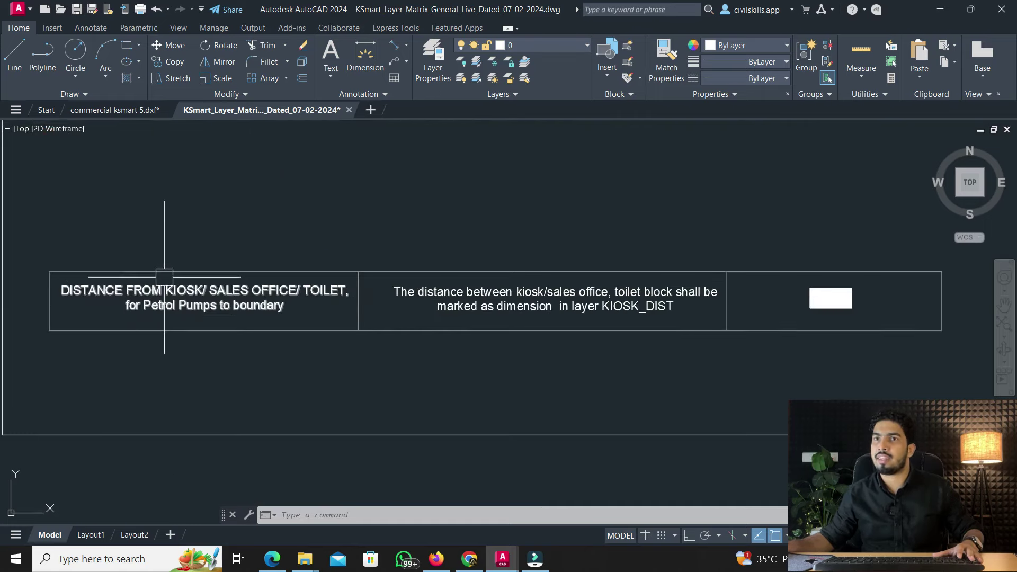
# Examine the requirement for marking the petrol pump kiosk, sales office and toilet distance to the boundary in layer KIOSK_DIST
pyautogui.scroll(2, 164, 276)
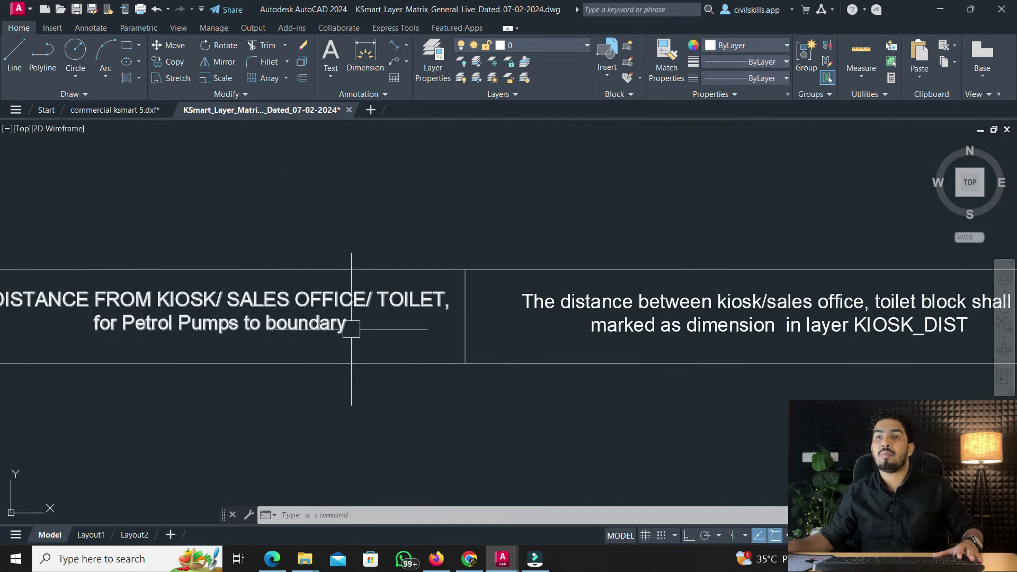
pyautogui.scroll(-3, 257, 365)
pyautogui.scroll(3, 148, 363)
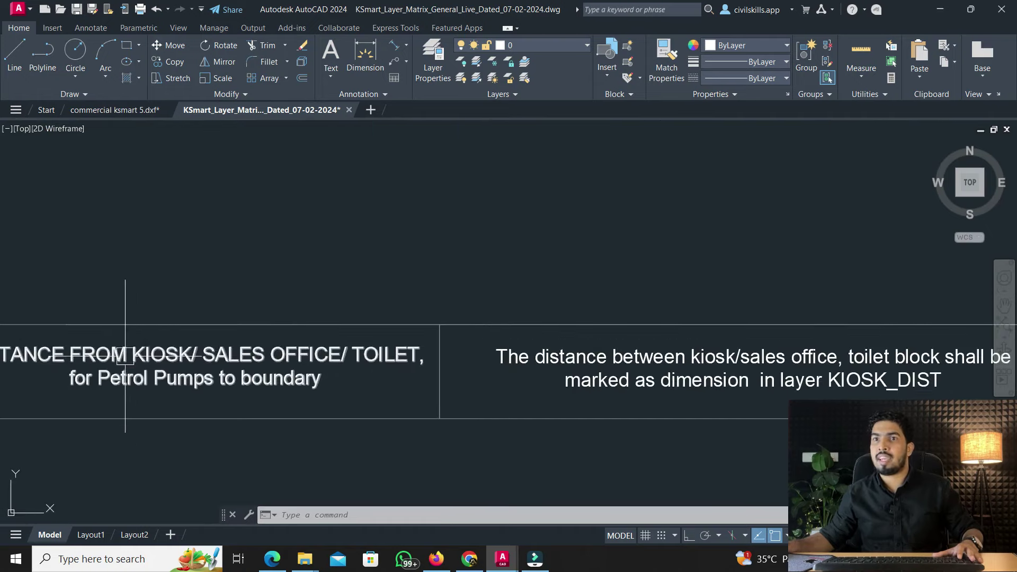
pyautogui.scroll(-6, 274, 347)
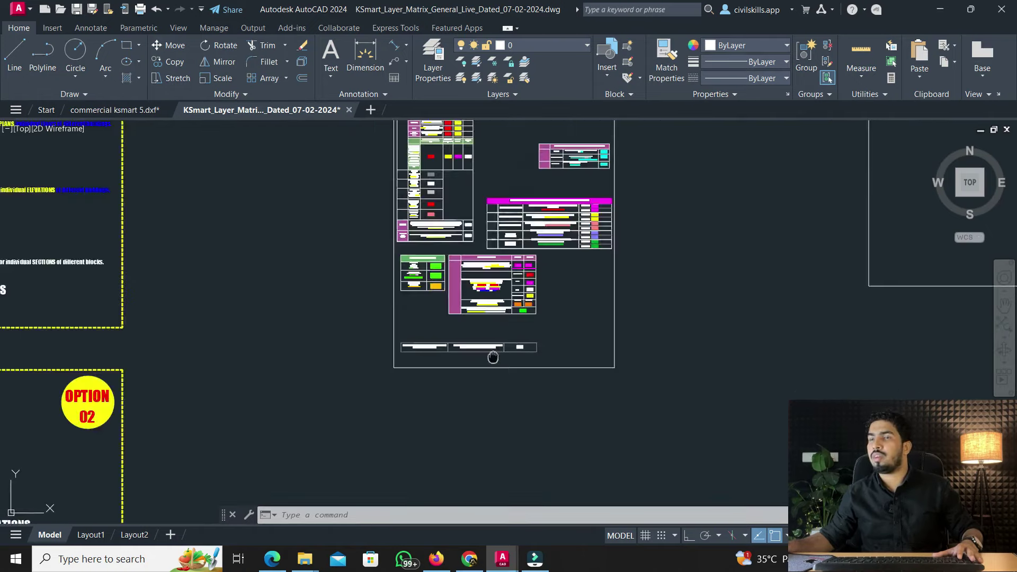
pyautogui.moveTo(493, 357); pyautogui.dragTo(377, 347, button='middle')
pyautogui.scroll(8, 377, 347)
pyautogui.scroll(1, 148, 339)
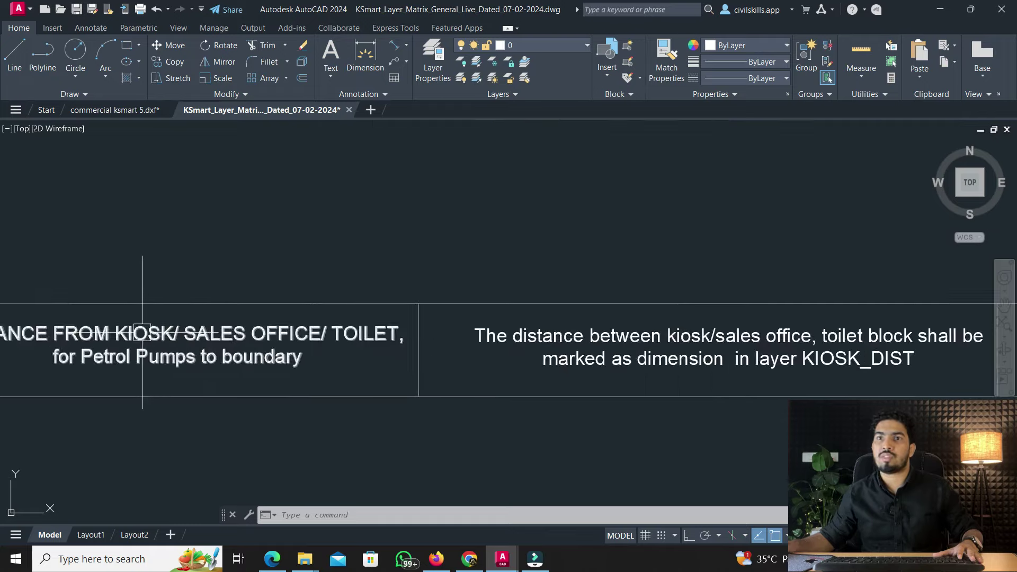
# Examine the service plan requirement for the LPG piped gas system polygon in layer BLK_n_LPG_SYSTEM
pyautogui.scroll(-2, 141, 341)
pyautogui.scroll(-8, 234, 364)
pyautogui.moveTo(427, 307); pyautogui.dragTo(268, 370, button='middle')
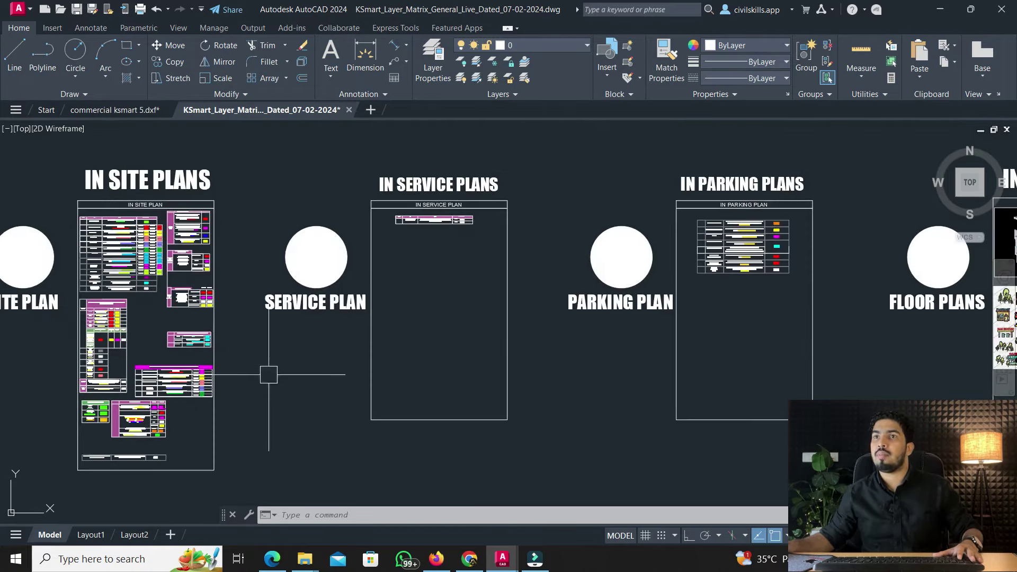
pyautogui.scroll(6, 471, 211)
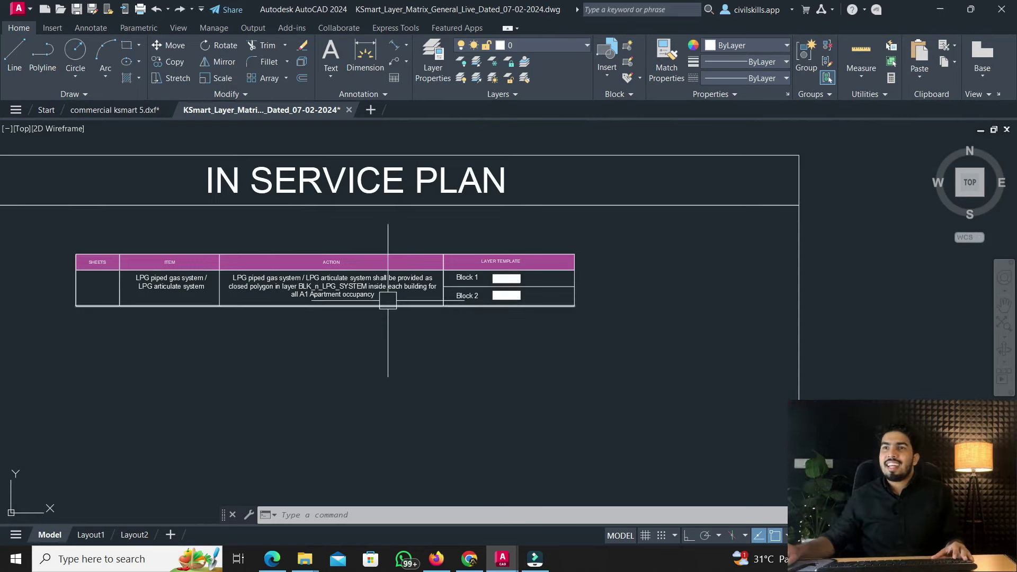
pyautogui.scroll(-4, 386, 295)
pyautogui.scroll(4, 463, 290)
pyautogui.scroll(2, 106, 326)
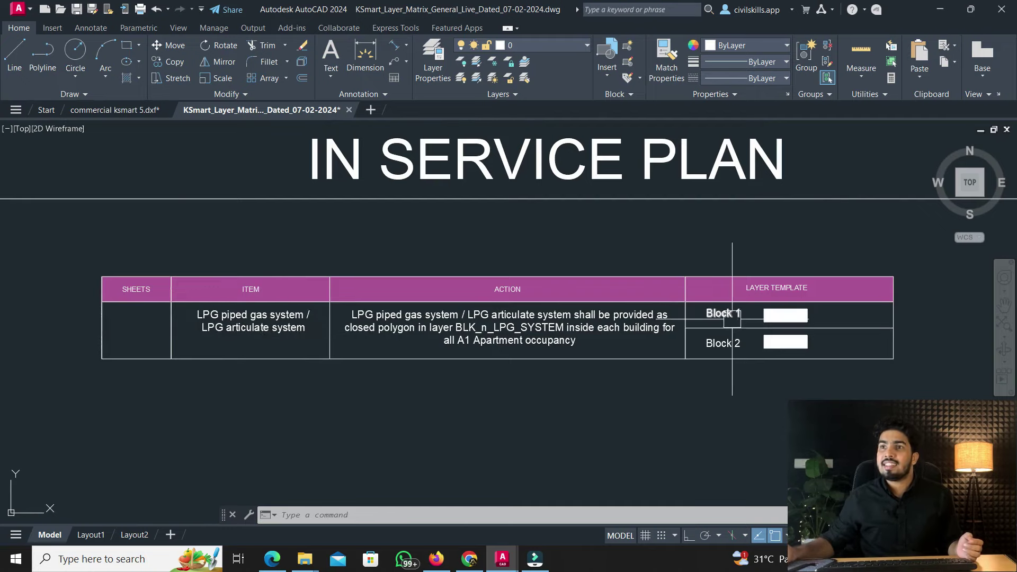
pyautogui.scroll(2, 732, 318)
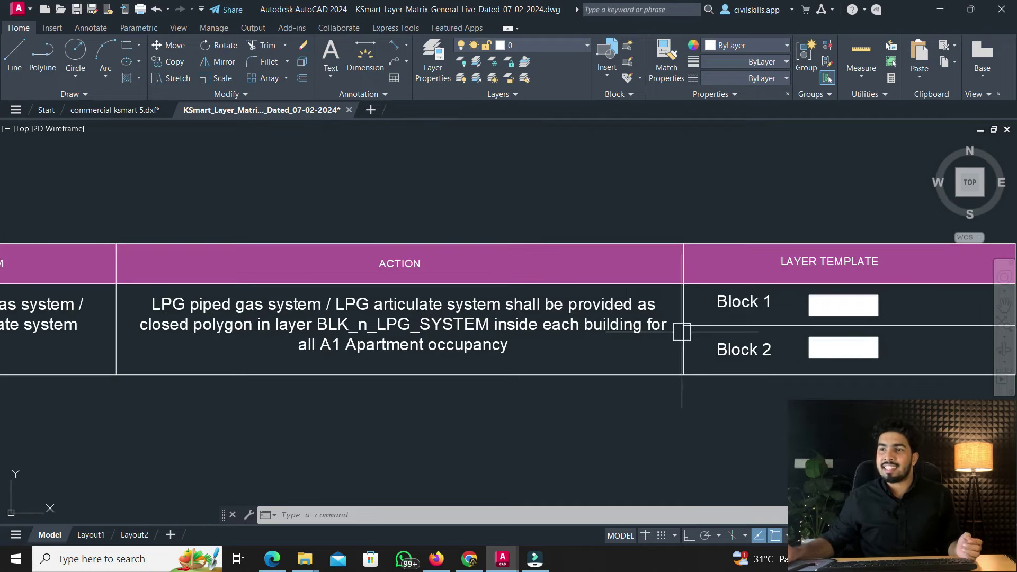
pyautogui.scroll(-3, 681, 331)
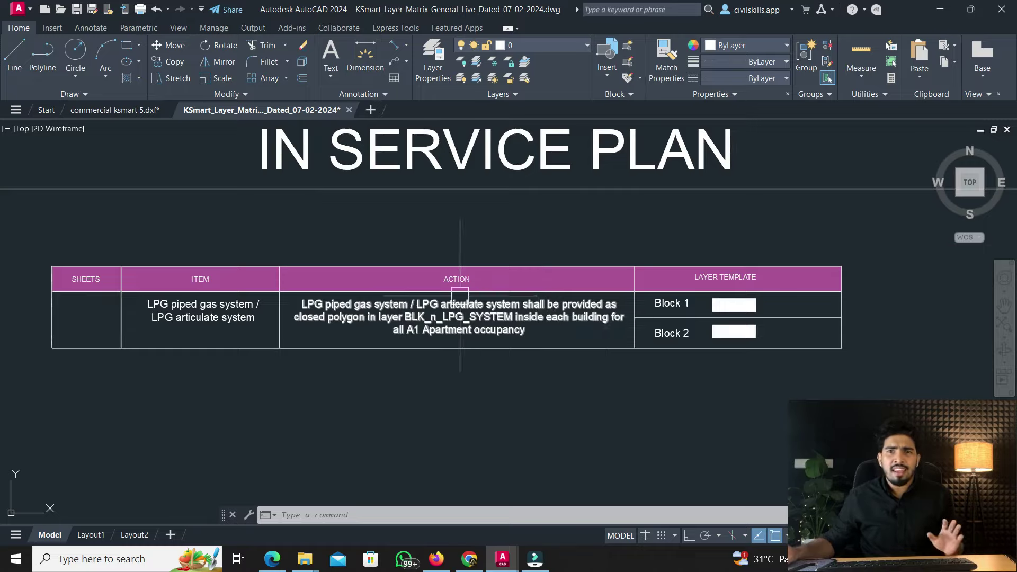
pyautogui.scroll(-4, 420, 295)
# Examine the parking plan requirements, especially the car parking slot polygon dimensions and the swatch for layer PARKING_SLOT
pyautogui.moveTo(420, 295); pyautogui.dragTo(308, 146, button='middle')
pyautogui.moveTo(336, 236); pyautogui.dragTo(284, 263, button='middle')
pyautogui.scroll(-1, 284, 263)
pyautogui.moveTo(707, 201); pyautogui.dragTo(359, 205, button='middle')
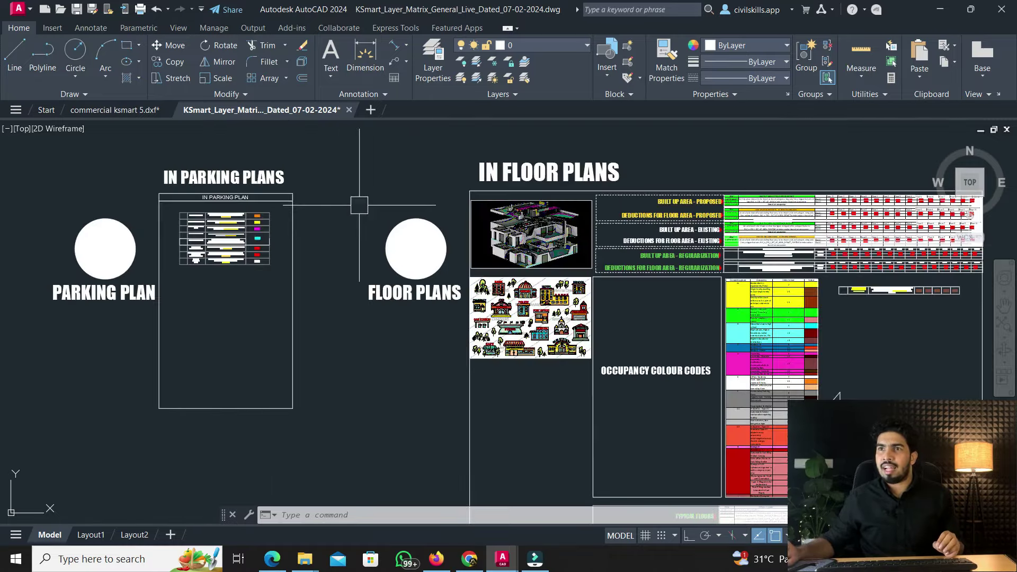
pyautogui.scroll(8, 190, 207)
pyautogui.scroll(-2, 344, 272)
pyautogui.moveTo(344, 273); pyautogui.dragTo(377, 314, button='middle')
pyautogui.scroll(2, 258, 294)
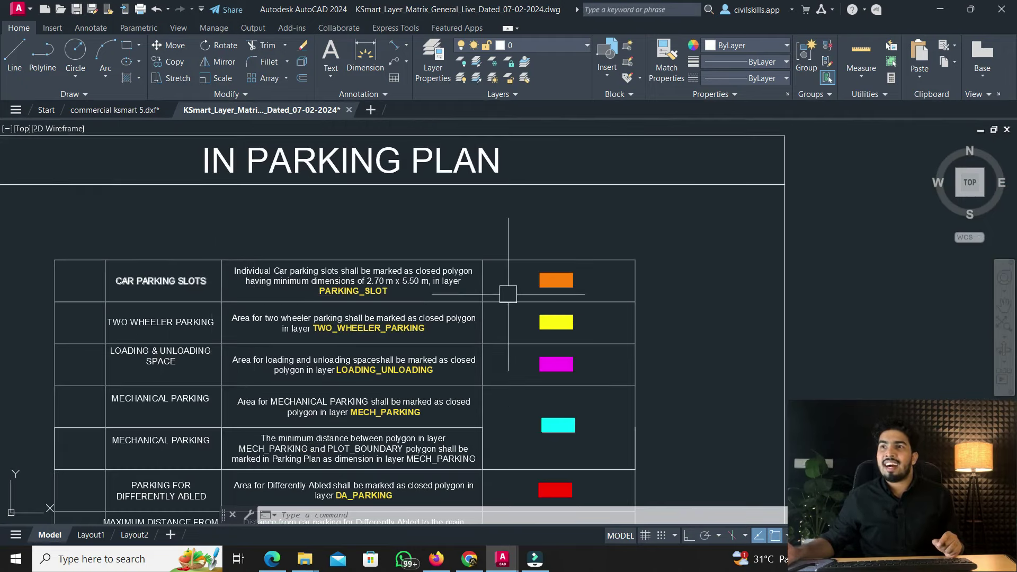
pyautogui.scroll(2, 492, 287)
pyautogui.scroll(2, 209, 263)
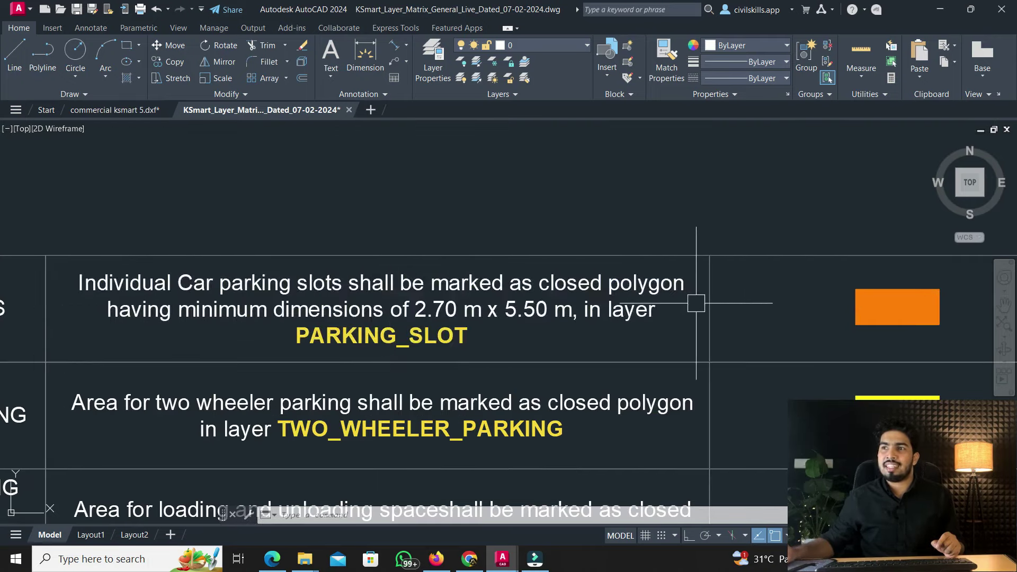
pyautogui.scroll(-1, 743, 304)
pyautogui.moveTo(744, 304); pyautogui.dragTo(360, 339, button='middle')
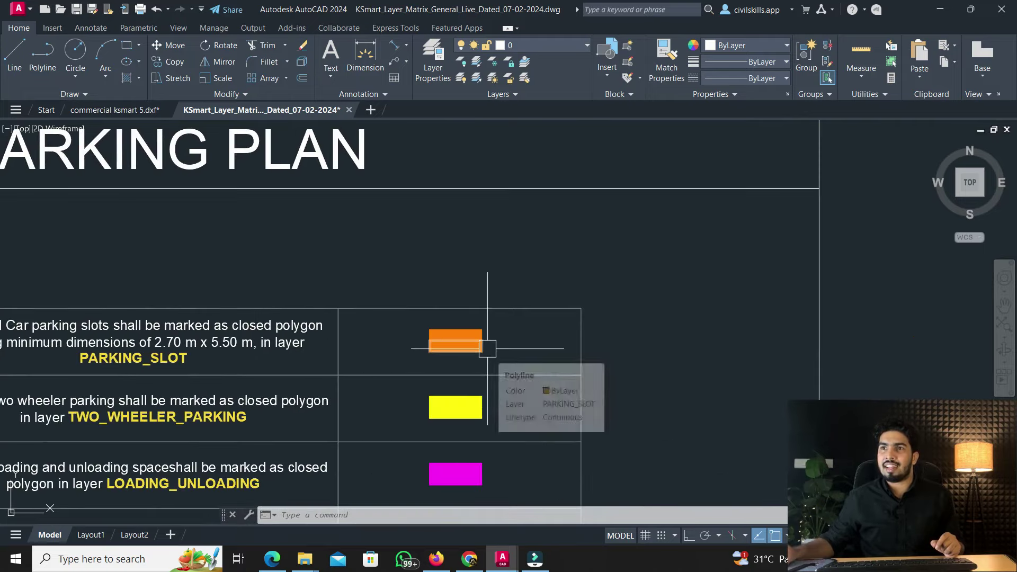
# Switch to commercial ksmart 5.dxf and draw a closed four-sided polyline around car parking slot 1 in the parking plan
pyautogui.click(123, 108)
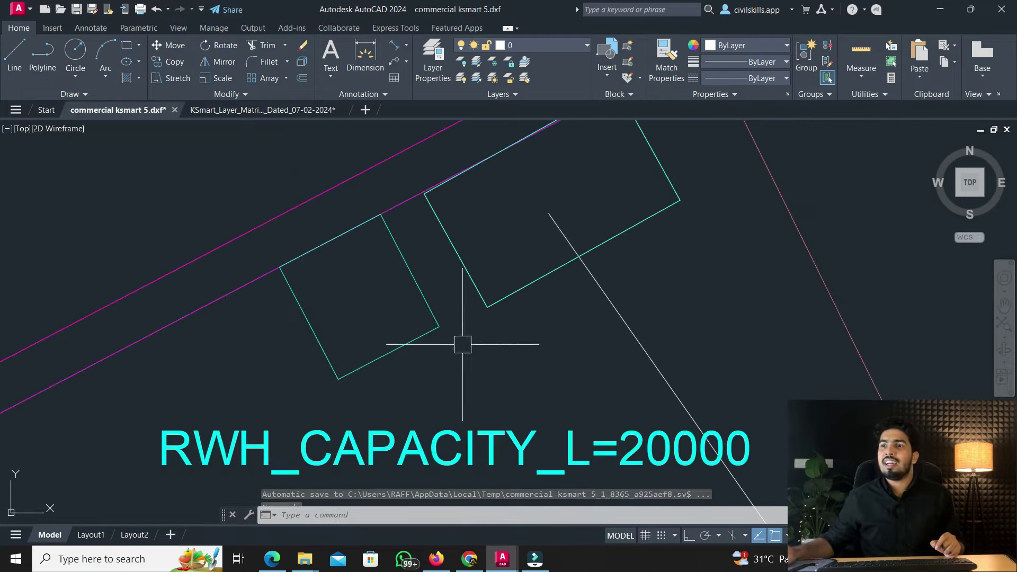
pyautogui.scroll(-5, 463, 345)
pyautogui.scroll(-3, 377, 282)
pyautogui.moveTo(377, 282); pyautogui.dragTo(361, 195, button='middle')
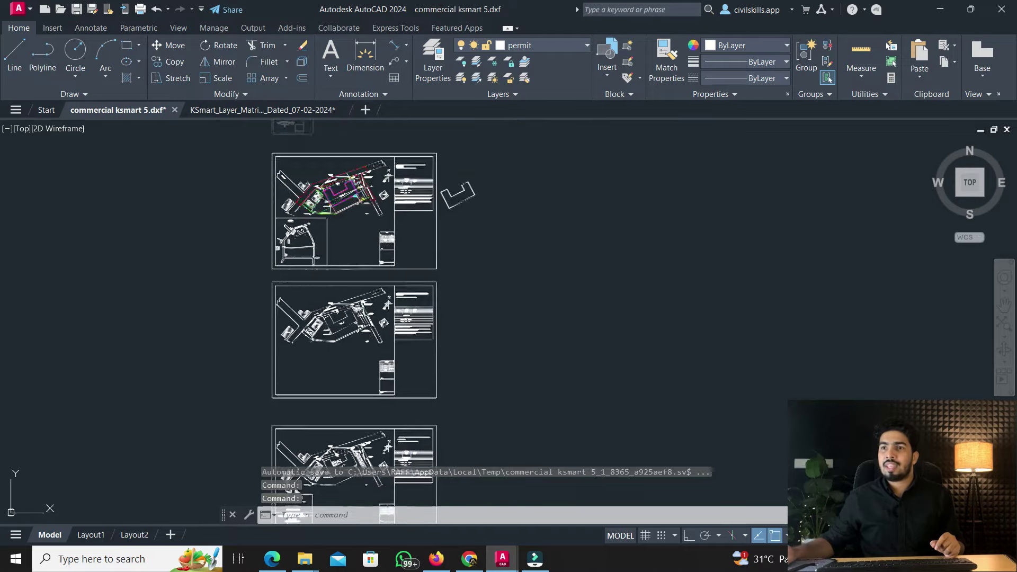
pyautogui.moveTo(379, 424)
pyautogui.mouseDown(button='middle')
pyautogui.moveTo(374, 194)
pyautogui.moveTo(398, 257)
pyautogui.mouseUp(button='middle')
pyautogui.scroll(6, 339, 257)
pyautogui.scroll(2, 438, 237)
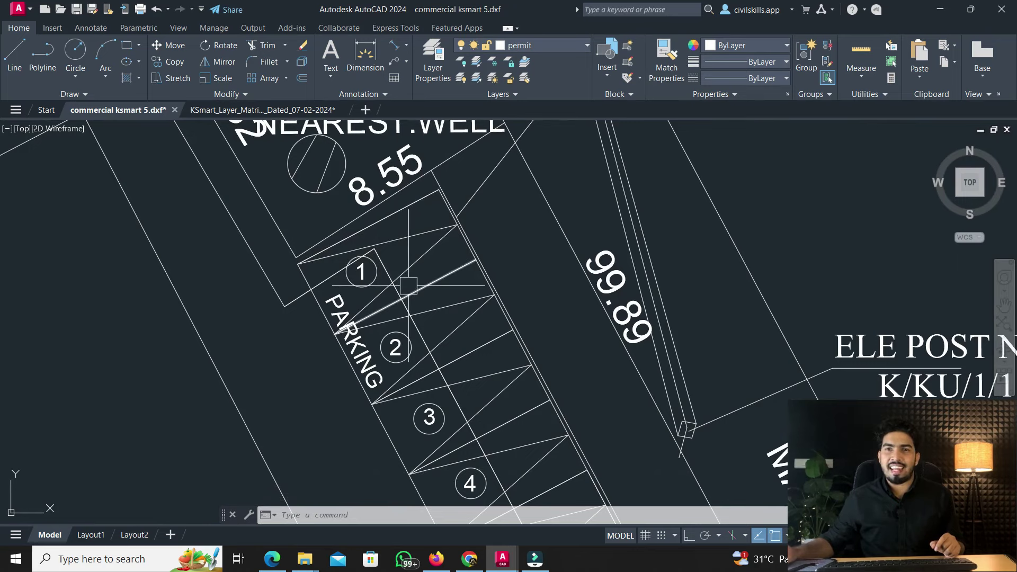
pyautogui.click(42, 53)
pyautogui.scroll(2, 300, 265)
pyautogui.click(297, 264)
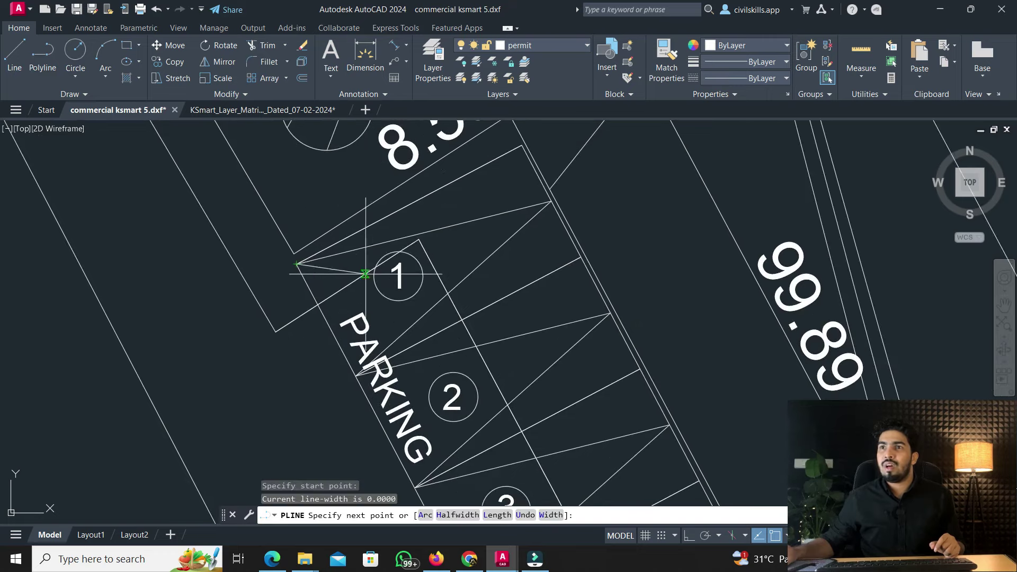
pyautogui.click(522, 145)
pyautogui.scroll(2, 596, 279)
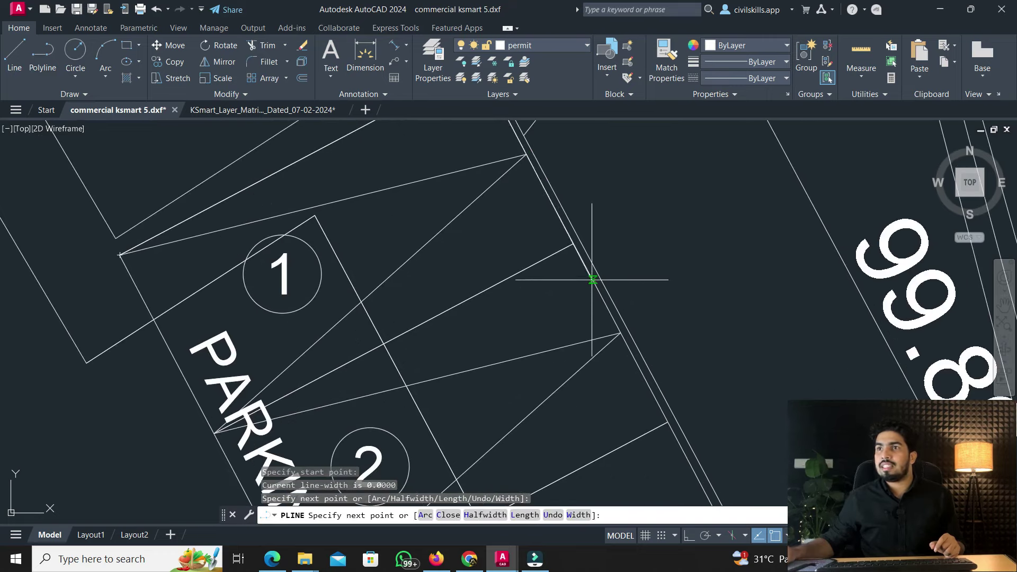
pyautogui.click(573, 244)
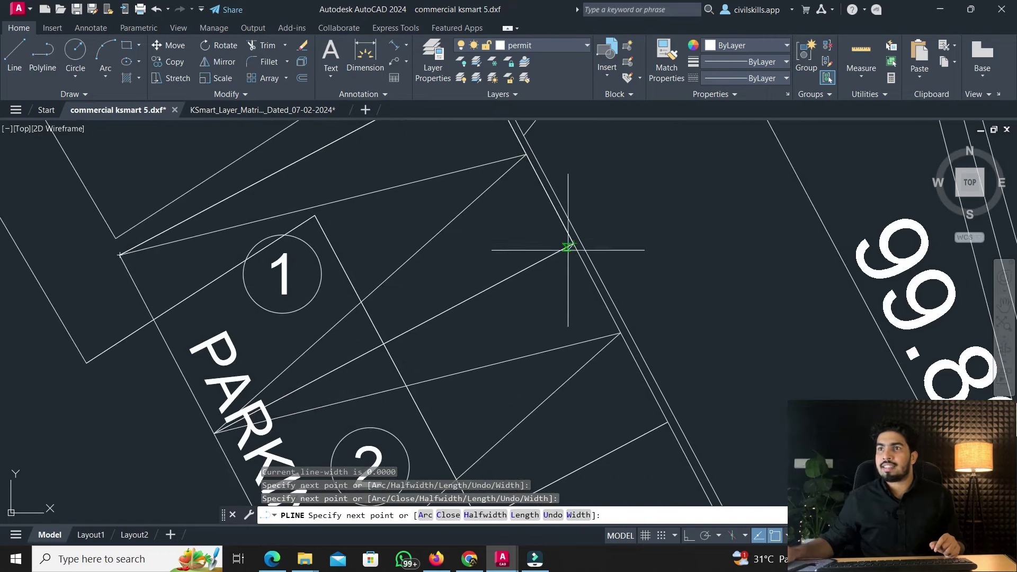
pyautogui.click(213, 433)
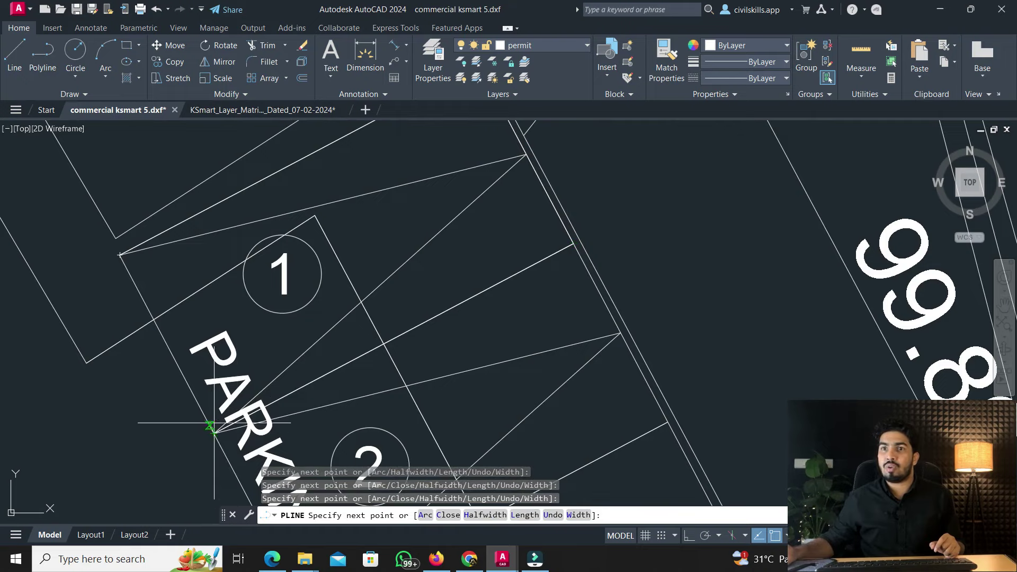
pyautogui.click(458, 515)
# Copy the slot 1 outline from its upper outer corner onto parking slots 2 and 3
pyautogui.click(240, 200)
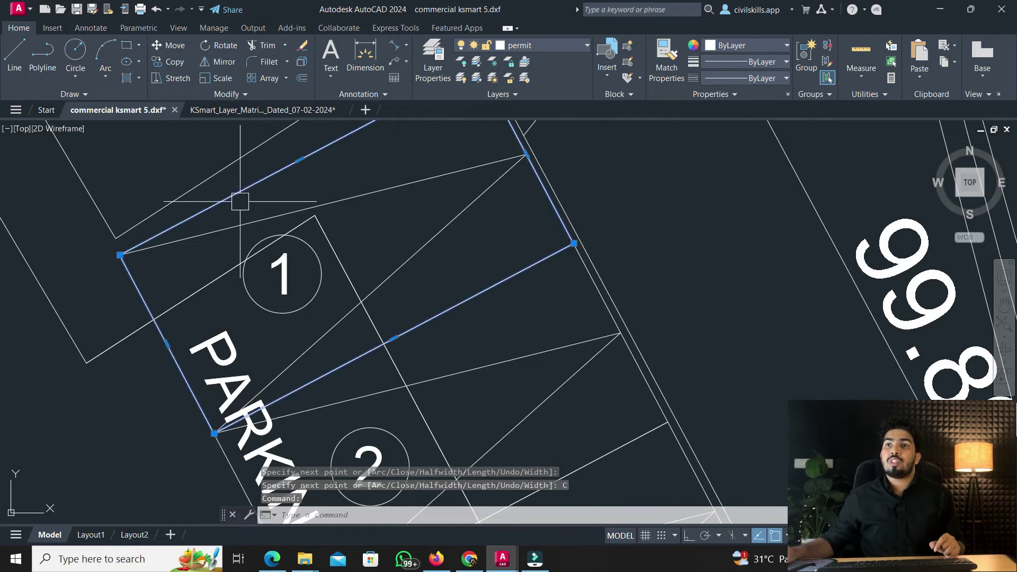
pyautogui.scroll(-2, 240, 200)
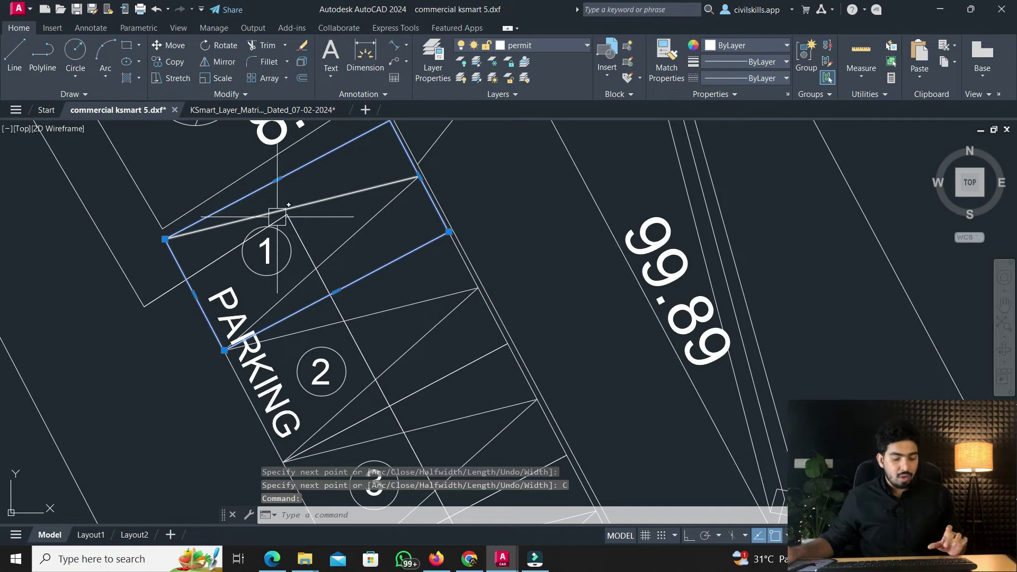
pyautogui.write('co')
pyautogui.press('Return')
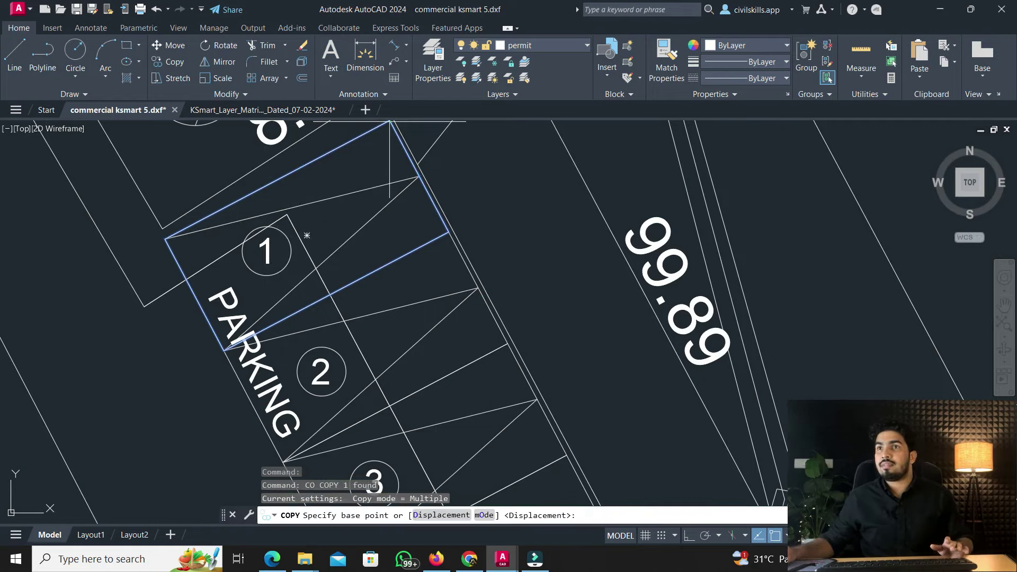
pyautogui.click(391, 124)
pyautogui.scroll(5, 456, 225)
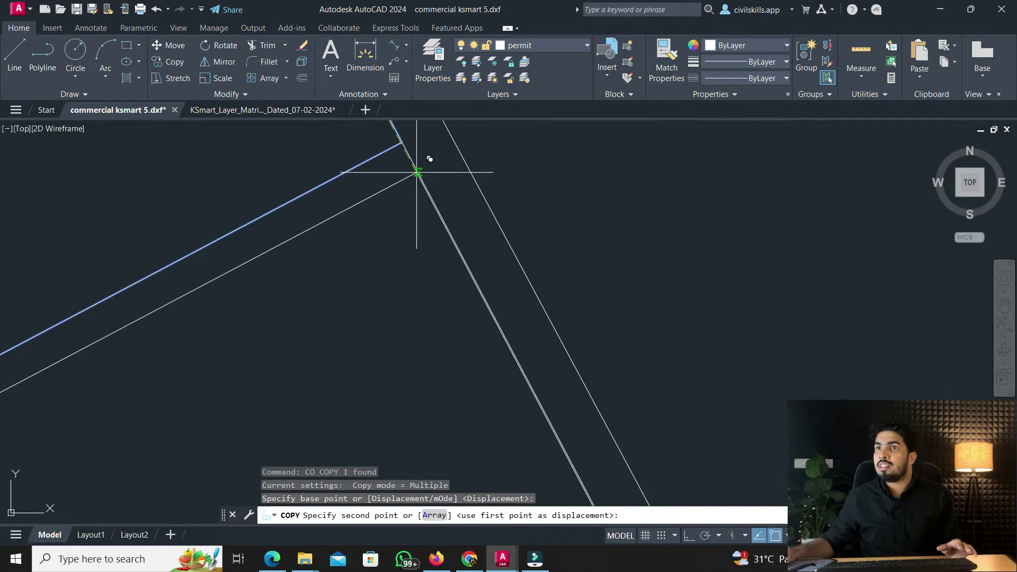
pyautogui.click(404, 149)
pyautogui.moveTo(405, 149)
pyautogui.mouseDown(button='middle')
pyautogui.moveTo(465, 226)
pyautogui.moveTo(388, 147)
pyautogui.mouseUp(button='middle')
pyautogui.scroll(-2, 388, 147)
pyautogui.moveTo(509, 352); pyautogui.dragTo(457, 221, button='middle')
pyautogui.scroll(7, 497, 291)
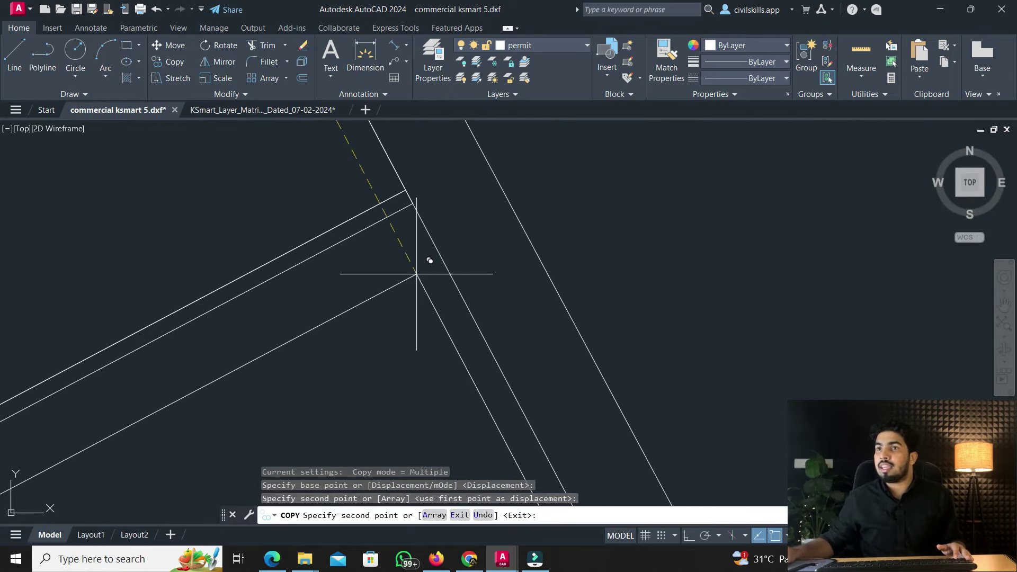
pyautogui.click(419, 213)
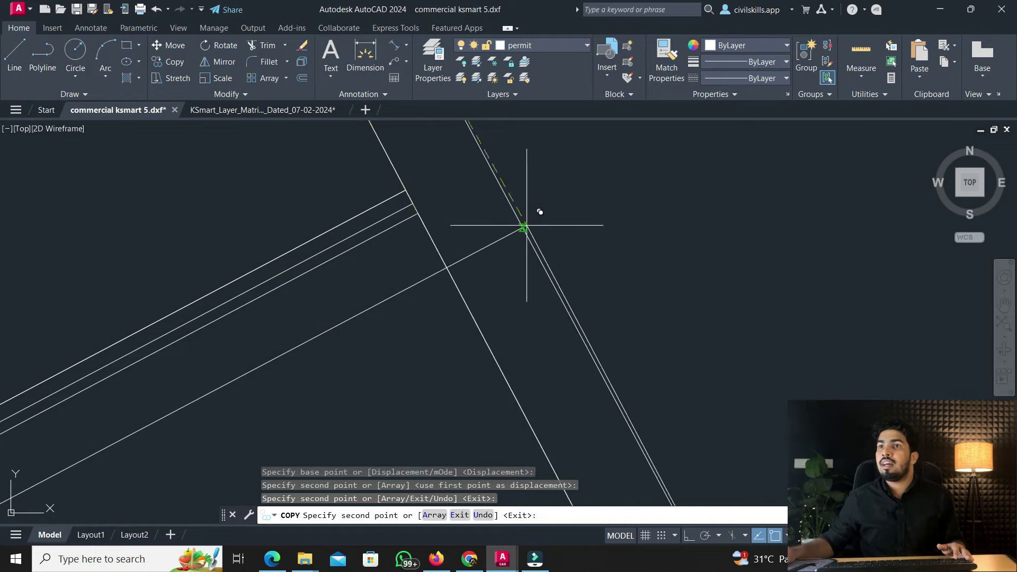
# Place further copies of the slot 1 outline on parking slots 4 and 5, then end the copying
pyautogui.moveTo(524, 229); pyautogui.dragTo(414, 112, button='middle')
pyautogui.scroll(-8, 459, 236)
pyautogui.moveTo(477, 296); pyautogui.dragTo(378, 163, button='middle')
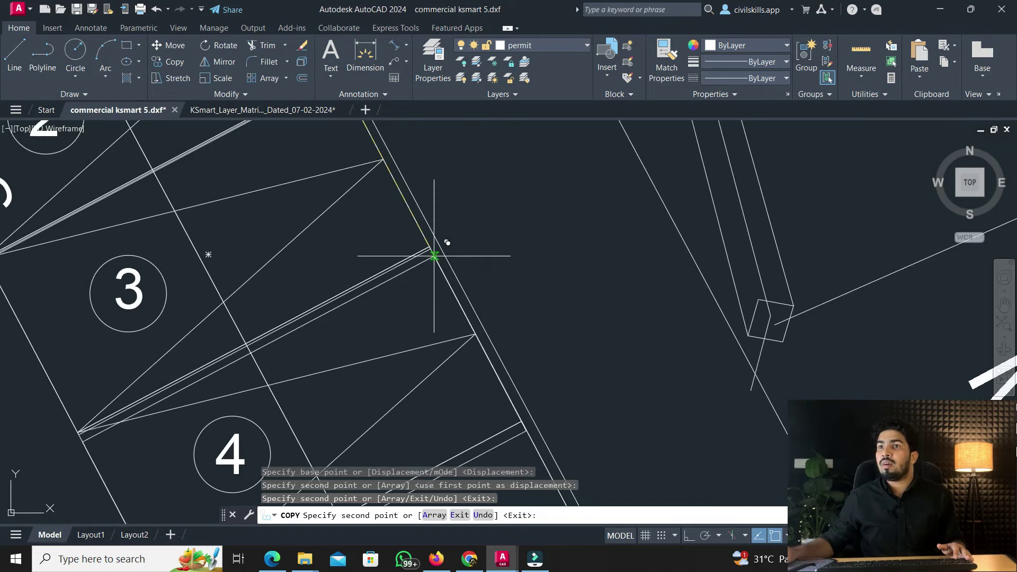
pyautogui.scroll(3, 427, 249)
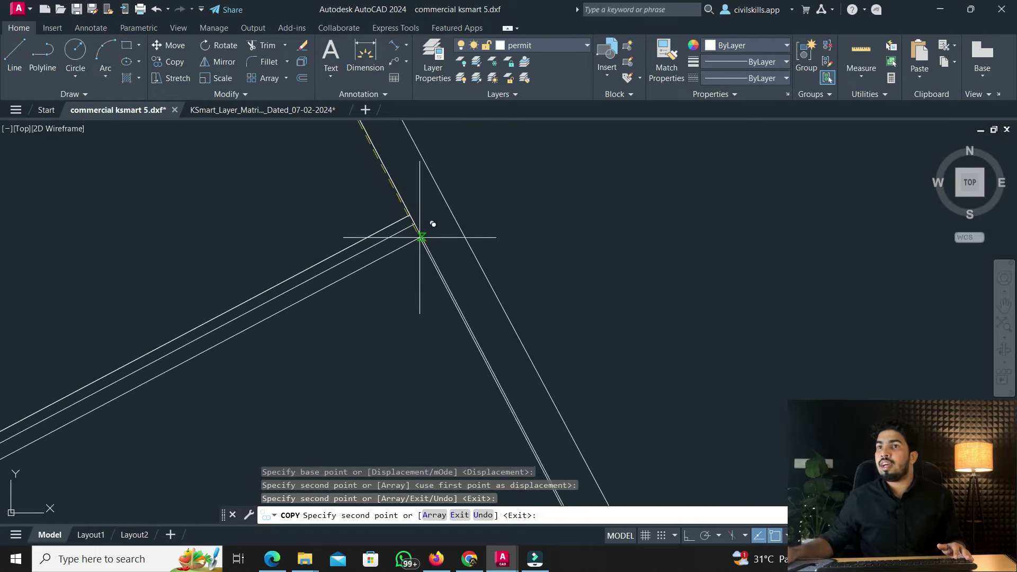
pyautogui.click(422, 238)
pyautogui.scroll(-4, 645, 268)
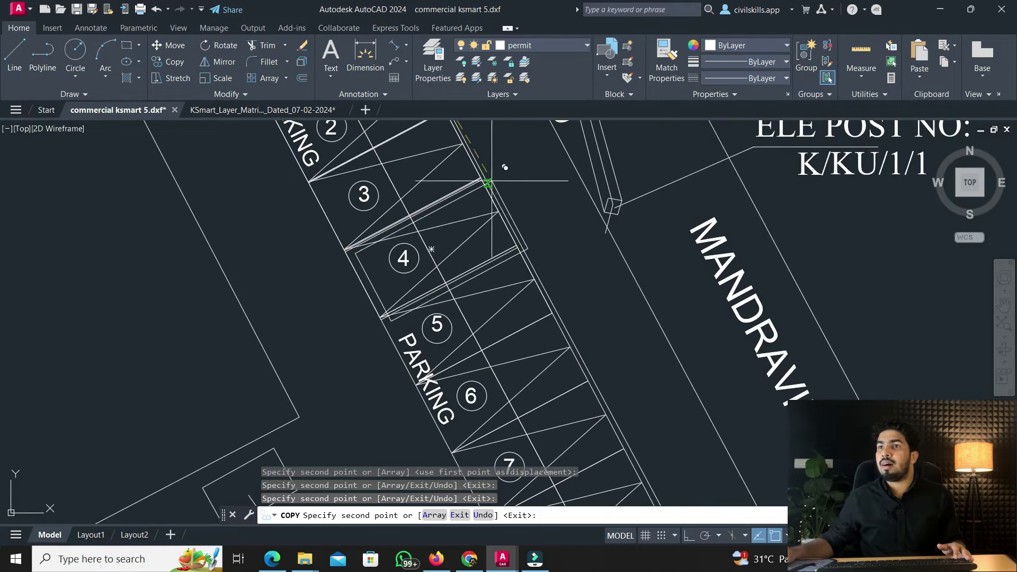
pyautogui.scroll(5, 534, 245)
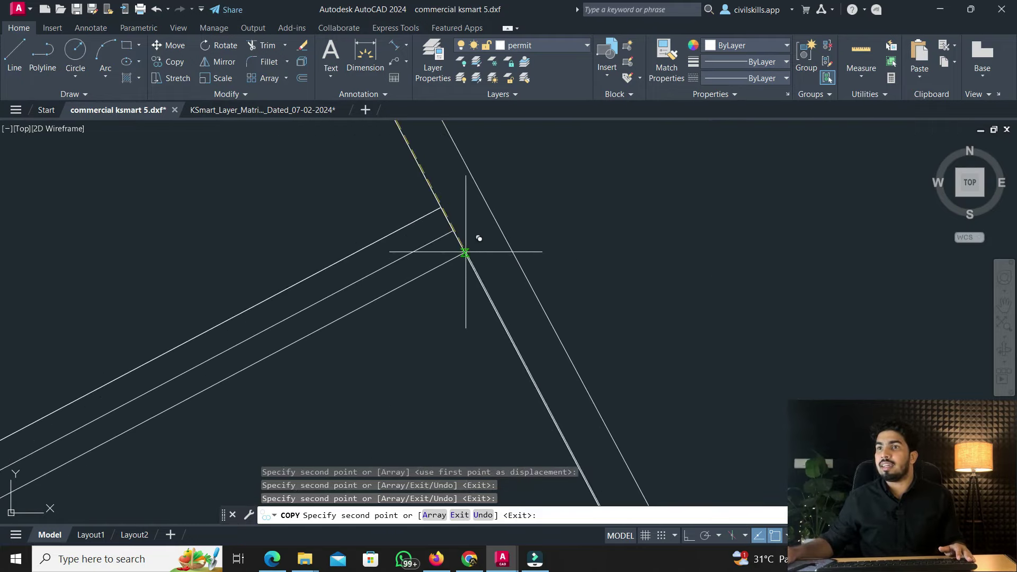
pyautogui.scroll(-6, 464, 252)
pyautogui.moveTo(442, 182); pyautogui.dragTo(450, 184, button='middle')
pyautogui.moveTo(484, 256); pyautogui.dragTo(503, 318, button='middle')
pyautogui.press('Escape')
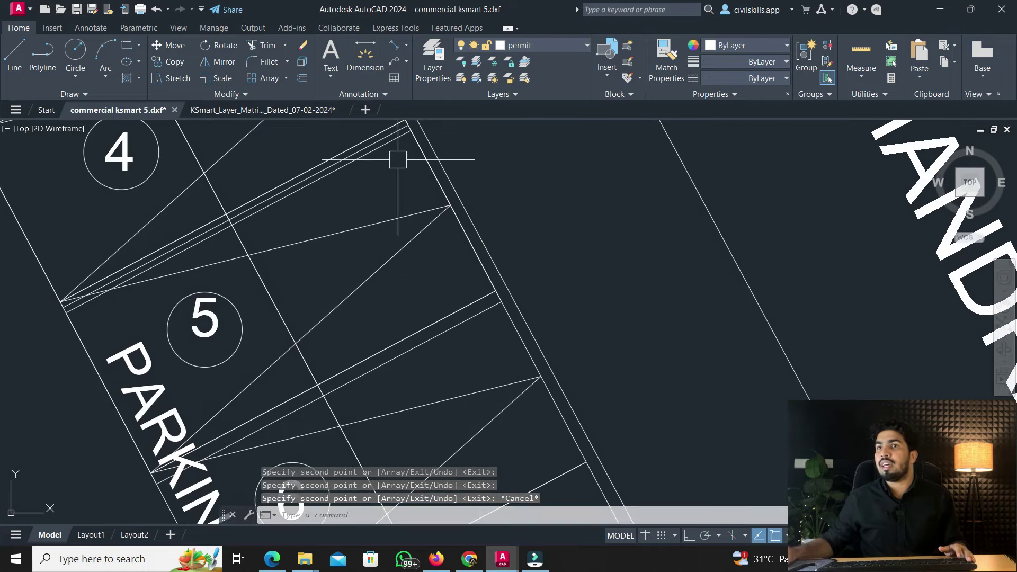
# Copy the slot 5 outline from its upper outer corner onto car parking slot 6
pyautogui.click(397, 139)
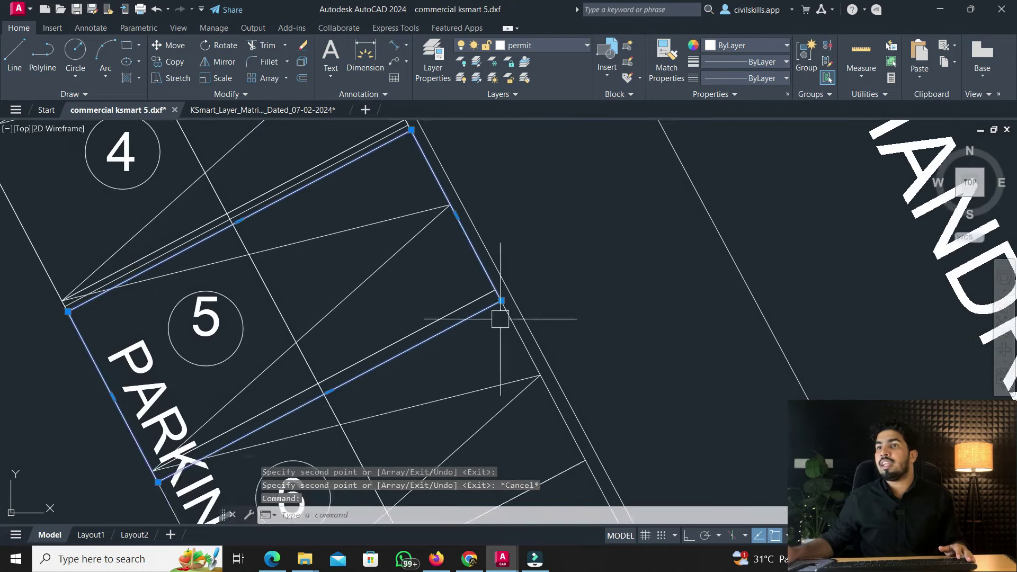
pyautogui.moveTo(499, 328); pyautogui.dragTo(507, 389, button='middle')
pyautogui.write('co')
pyautogui.press('Return')
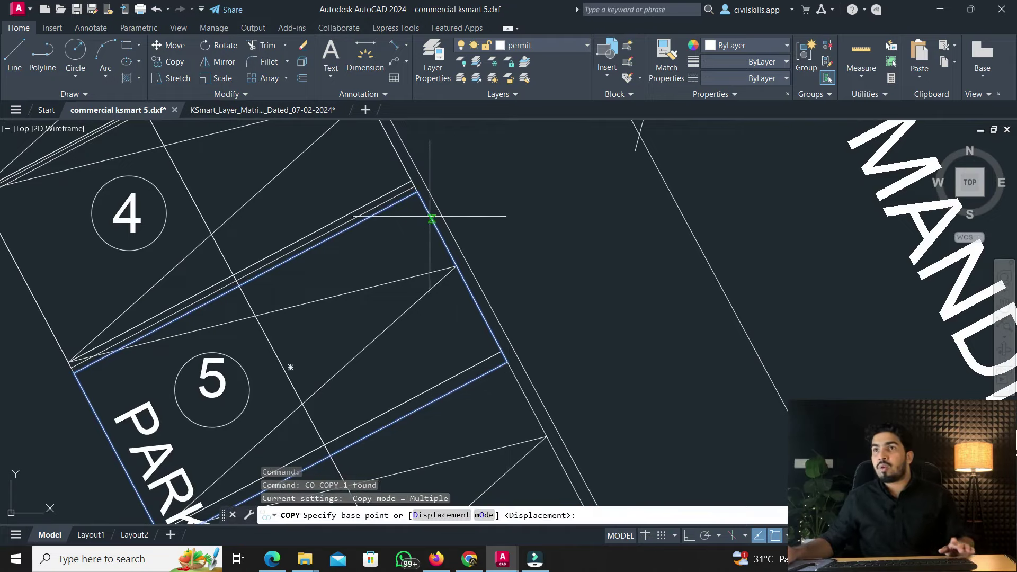
pyautogui.click(418, 191)
pyautogui.scroll(4, 423, 201)
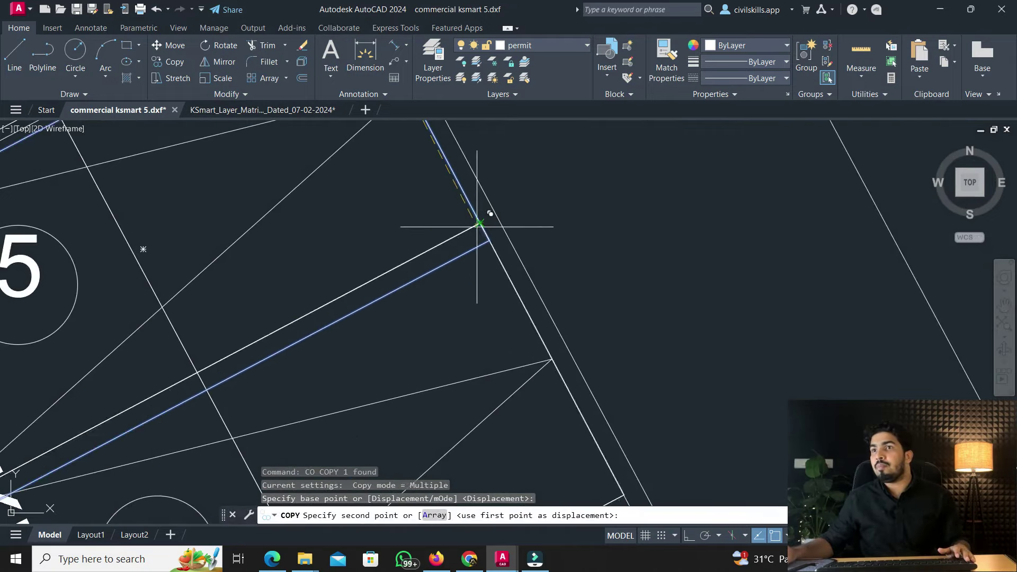
pyautogui.click(502, 259)
# Place further copies of the outline on car parking slots 7 and 8, then end the copying
pyautogui.scroll(-5, 503, 259)
pyautogui.moveTo(517, 275); pyautogui.dragTo(461, 198, button='middle')
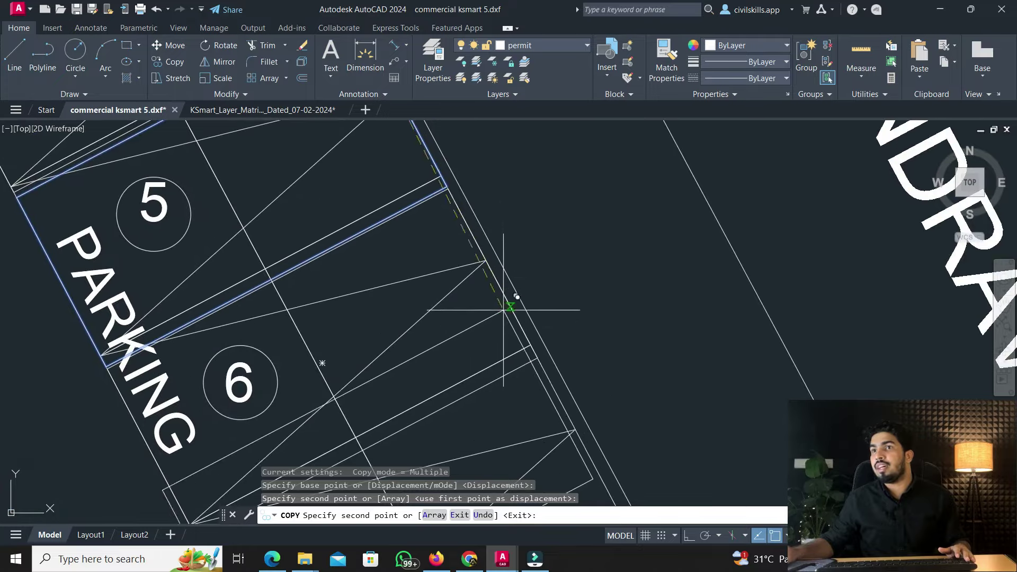
pyautogui.moveTo(549, 329); pyautogui.dragTo(504, 256, button='middle')
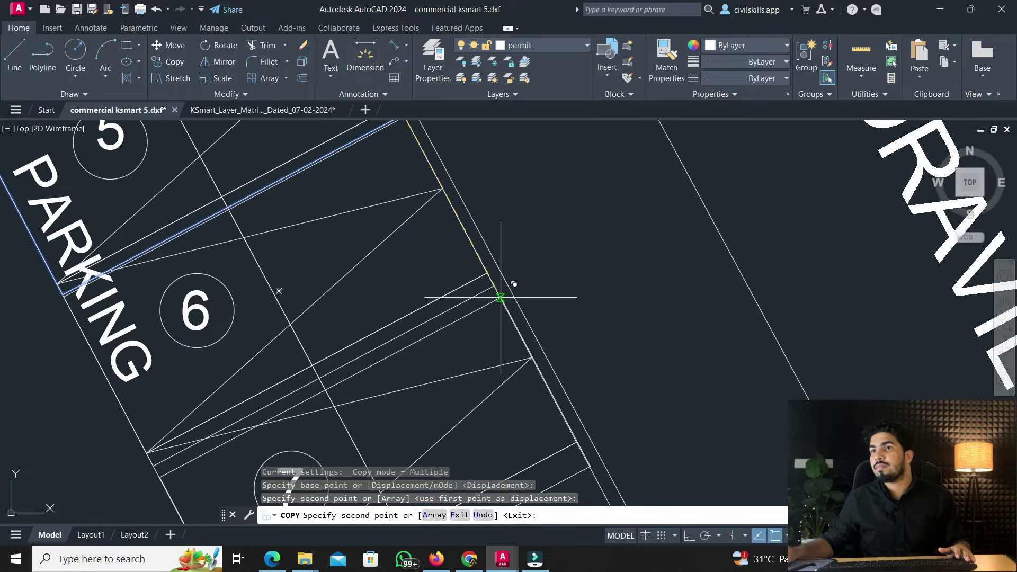
pyautogui.click(500, 297)
pyautogui.scroll(-3, 477, 220)
pyautogui.scroll(4, 479, 231)
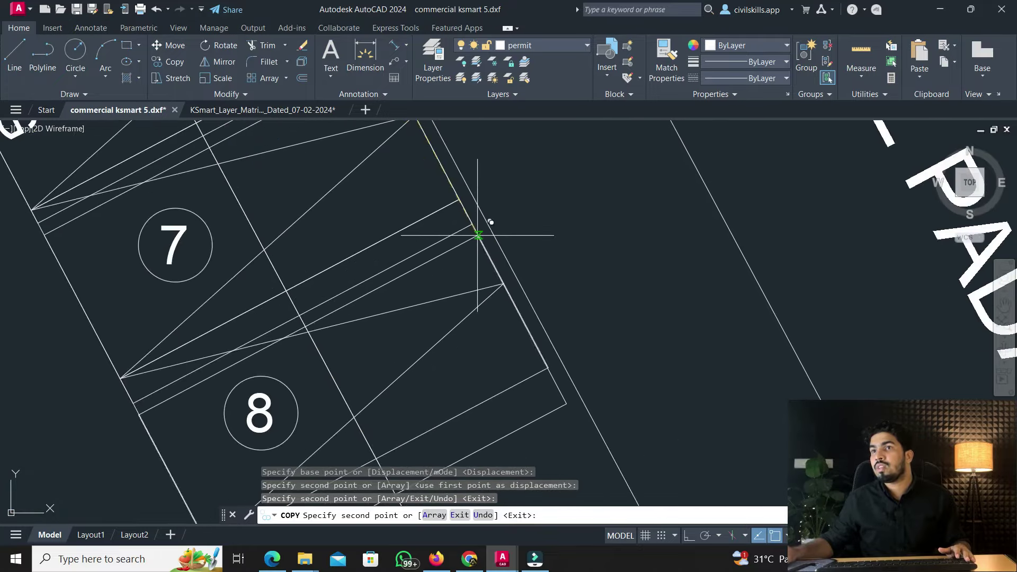
pyautogui.click(477, 235)
pyautogui.press('Escape')
# Match the outlines of car parking slots 8 and 7 to the PARKING_SLOT swatch in the K-Smart layer matrix
pyautogui.click(241, 109)
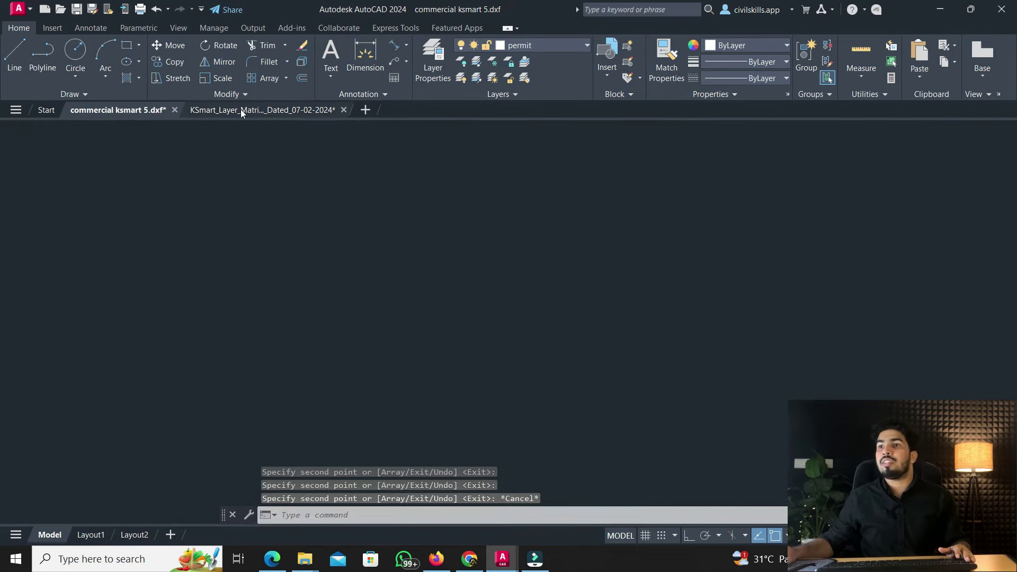
pyautogui.write('ma')
pyautogui.press('Return')
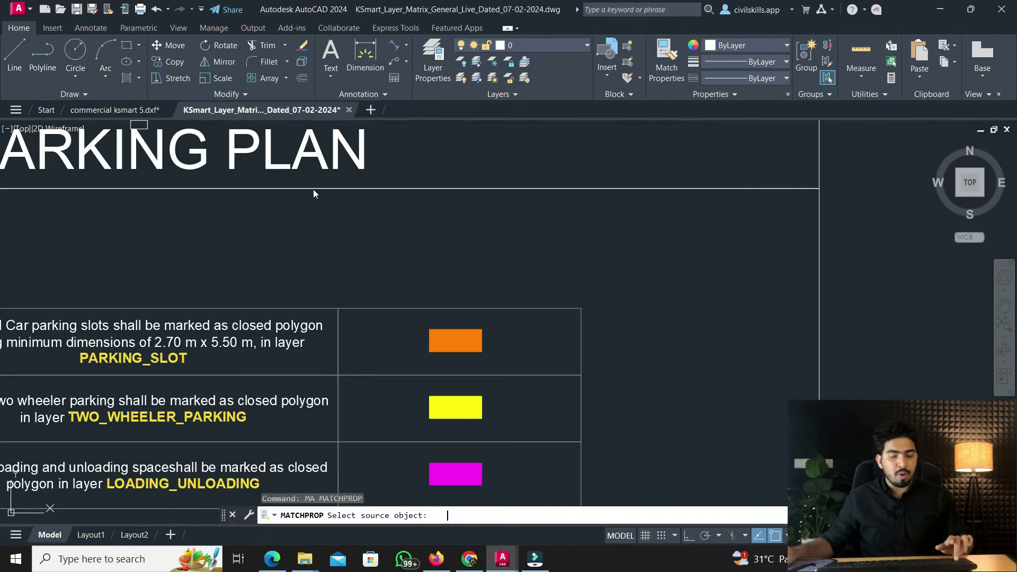
pyautogui.click(463, 356)
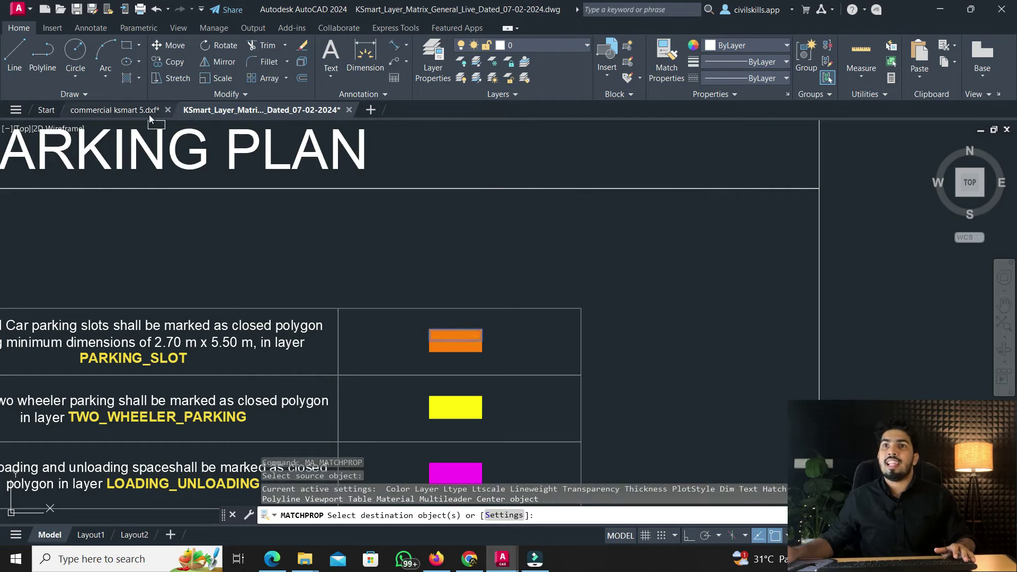
pyautogui.hotkey('ctrl', 'Tab')
pyautogui.click(514, 309)
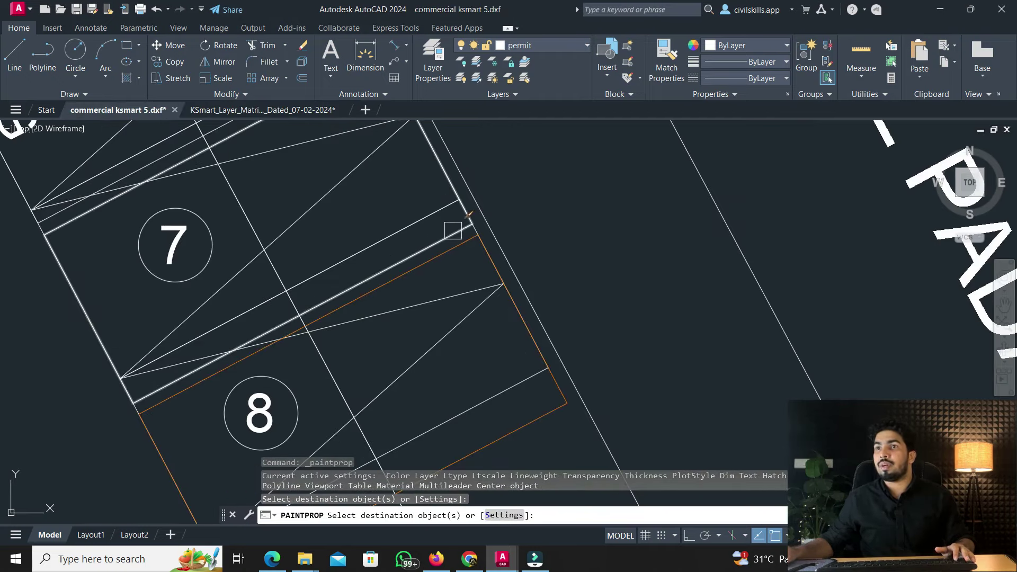
pyautogui.click(447, 196)
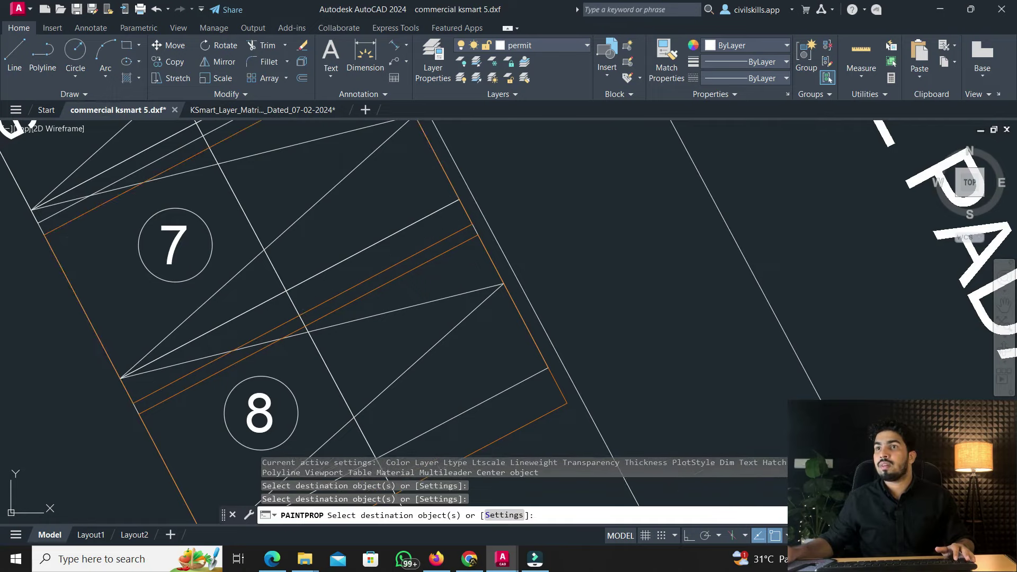
# Apply the matched PARKING_SLOT properties to the remaining car parking slot outlines, working up the row from slot 6
pyautogui.scroll(-2, 414, 183)
pyautogui.click(407, 177)
pyautogui.moveTo(374, 159); pyautogui.dragTo(414, 285, button='middle')
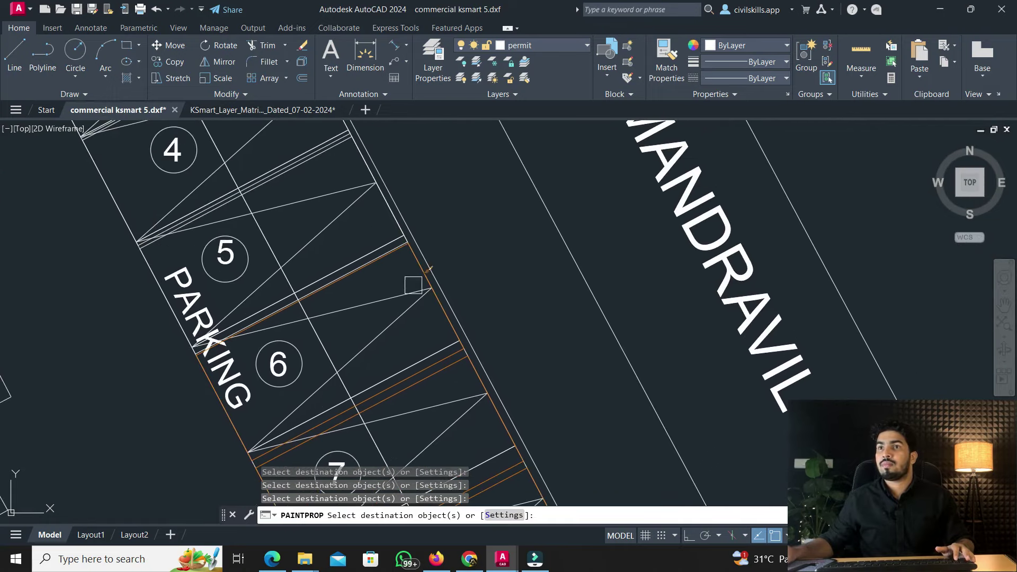
pyautogui.click(382, 198)
pyautogui.moveTo(378, 175); pyautogui.dragTo(428, 291, button='middle')
pyautogui.click(372, 204)
pyautogui.moveTo(332, 185); pyautogui.dragTo(368, 288, button='middle')
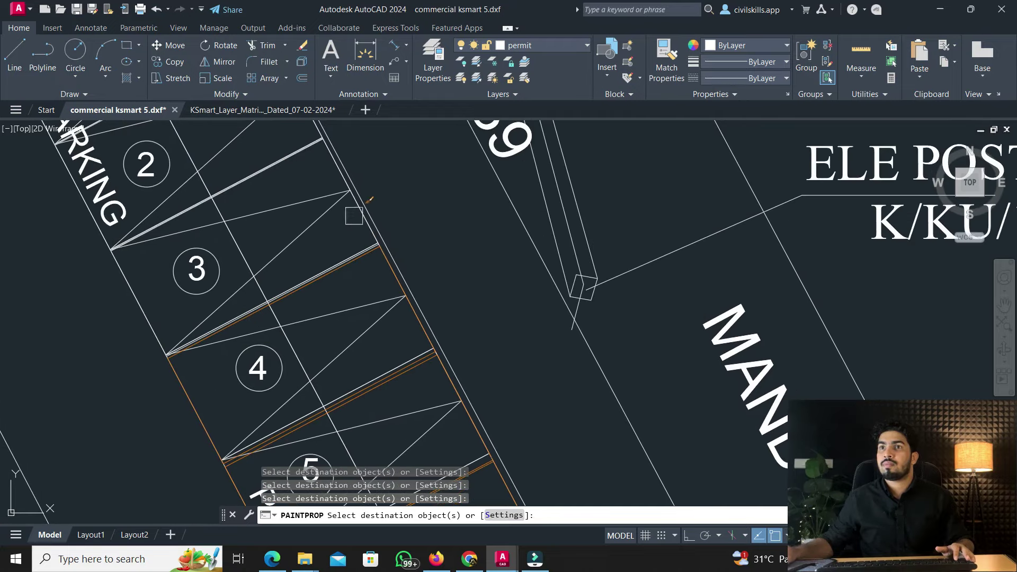
pyautogui.click(351, 196)
pyautogui.moveTo(320, 186); pyautogui.dragTo(356, 317, button='middle')
pyautogui.click(336, 231)
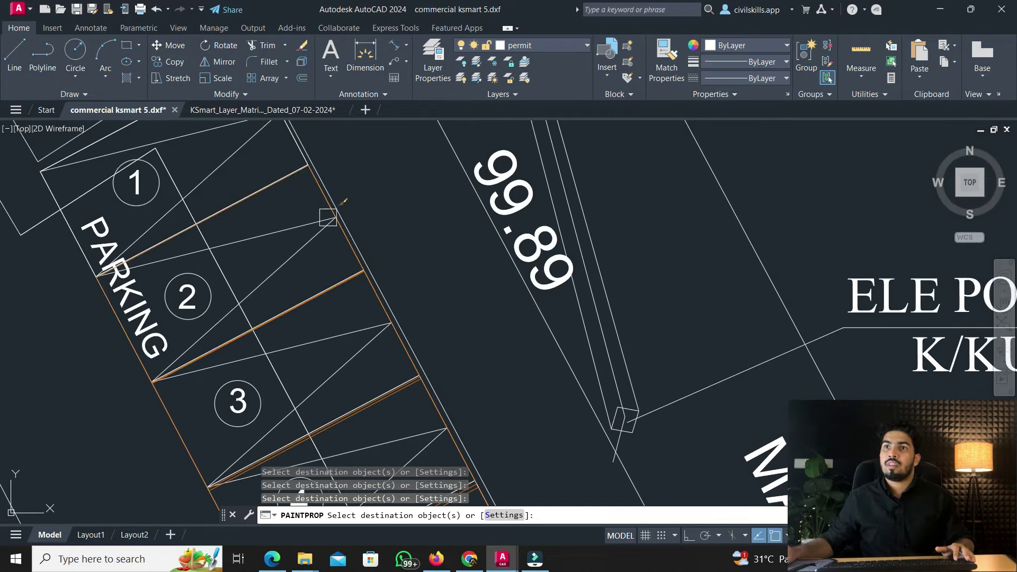
pyautogui.moveTo(327, 218); pyautogui.dragTo(382, 301, button='middle')
# Examine the edges between neighbouring car parking slot outlines down the row, then end the property matching
pyautogui.scroll(6, 376, 249)
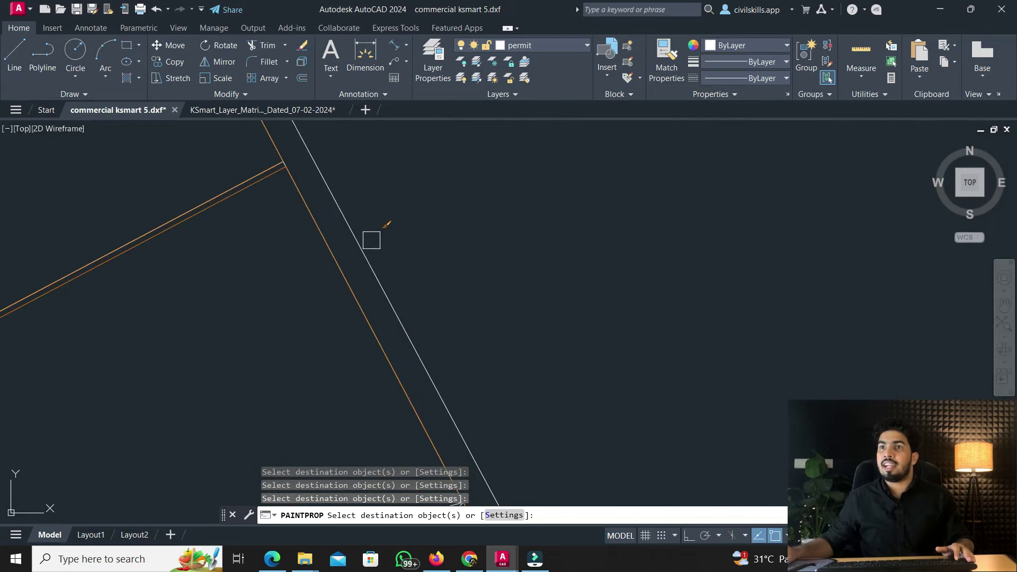
pyautogui.scroll(-6, 377, 200)
pyautogui.scroll(6, 376, 212)
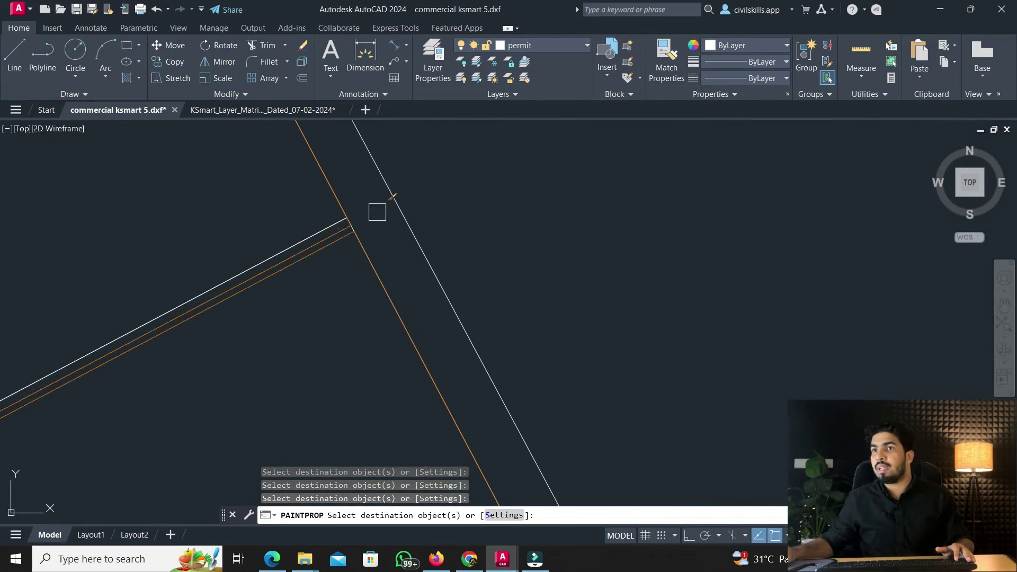
pyautogui.scroll(-5, 380, 218)
pyautogui.moveTo(387, 246)
pyautogui.mouseDown(button='middle')
pyautogui.moveTo(393, 270)
pyautogui.moveTo(275, 77)
pyautogui.mouseUp(button='middle')
pyautogui.moveTo(431, 308); pyautogui.dragTo(384, 134, button='middle')
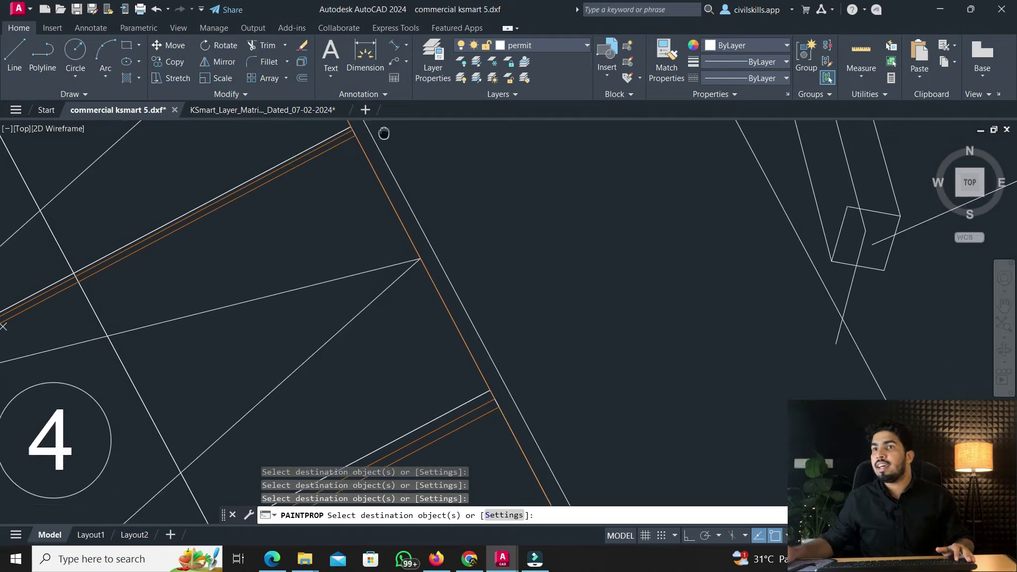
pyautogui.scroll(-2, 405, 277)
pyautogui.moveTo(405, 277); pyautogui.dragTo(376, 177, button='middle')
pyautogui.scroll(-5, 375, 178)
pyautogui.press('Escape')
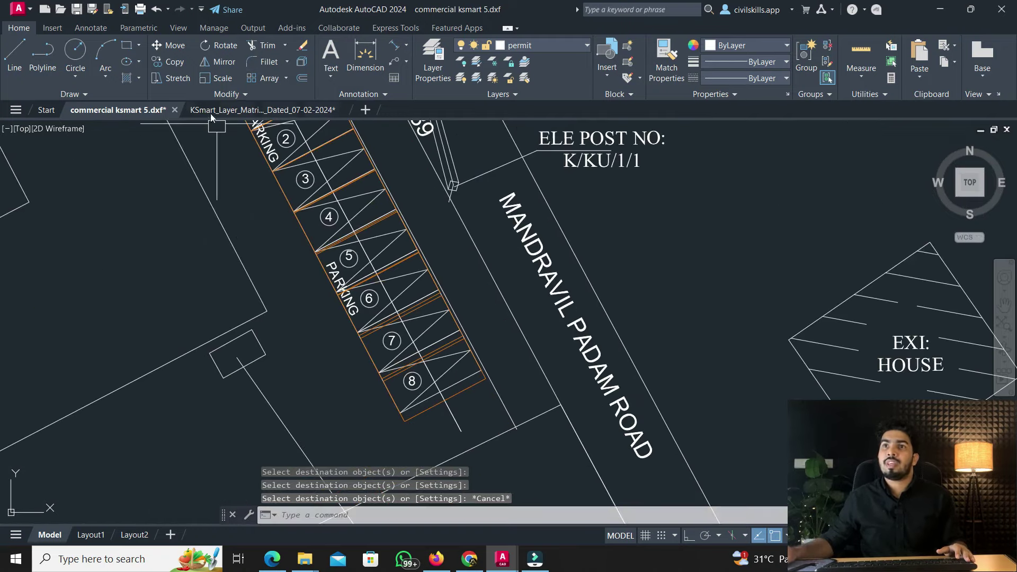
# Check the TWO_WHEELER_PARKING requirement in the layer matrix and draw a closed four-sided polyline around two wheeler slots 1 to 12 in commercial ksmart 5.dxf
pyautogui.click(236, 110)
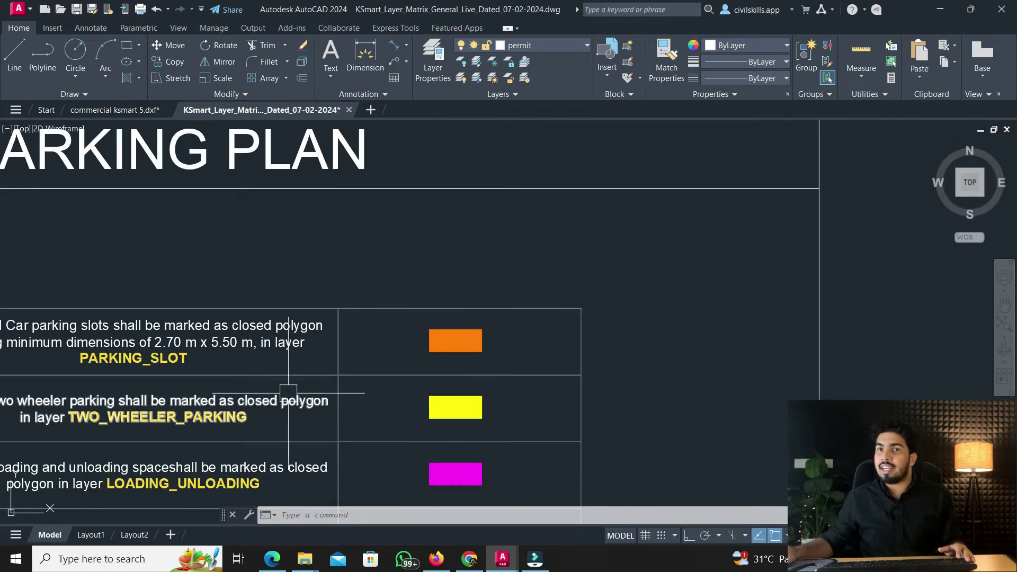
pyautogui.moveTo(247, 427); pyautogui.dragTo(392, 341, button='middle')
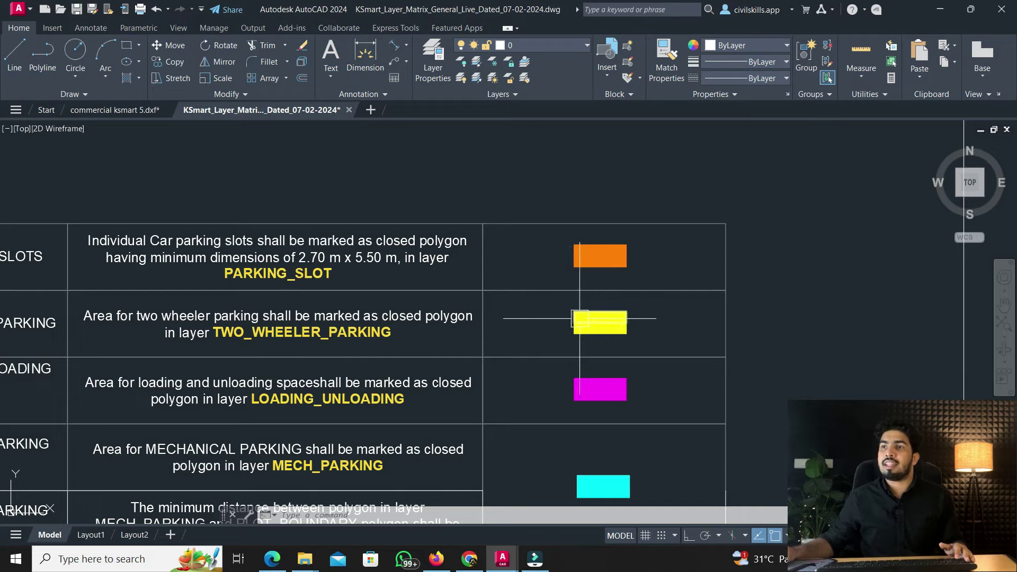
pyautogui.click(114, 109)
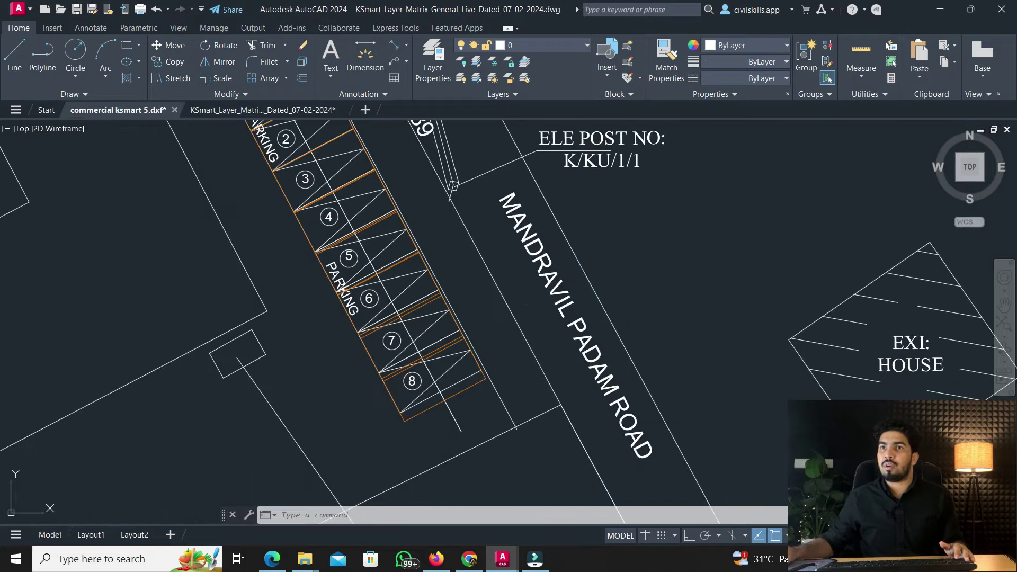
pyautogui.scroll(6, 200, 341)
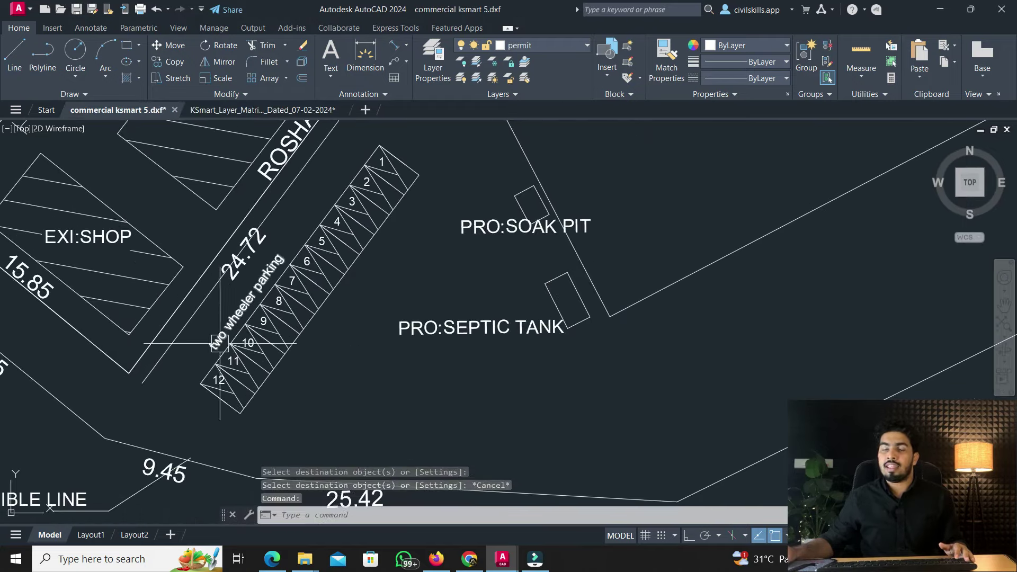
pyautogui.click(43, 53)
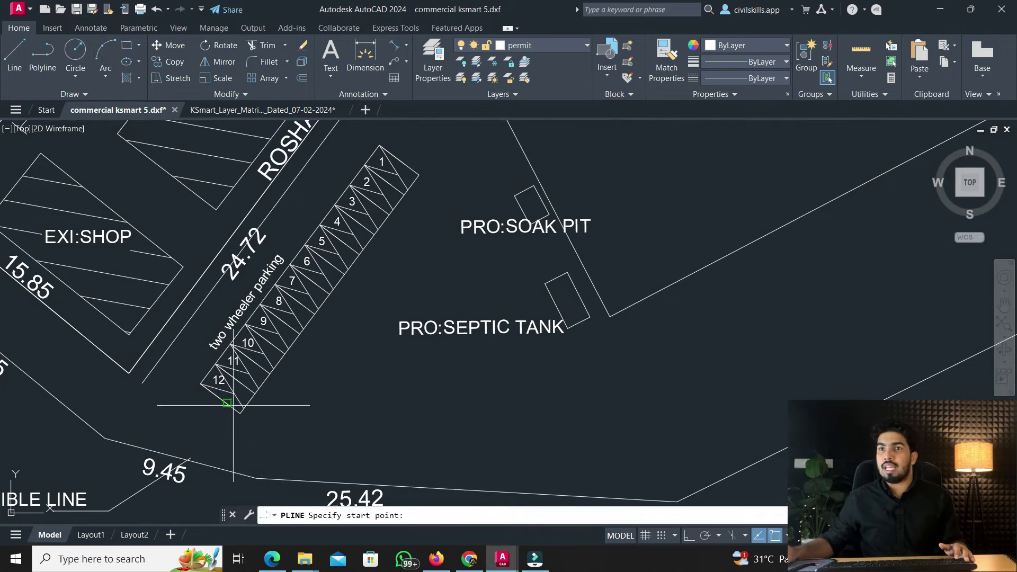
pyautogui.click(200, 383)
pyautogui.click(238, 412)
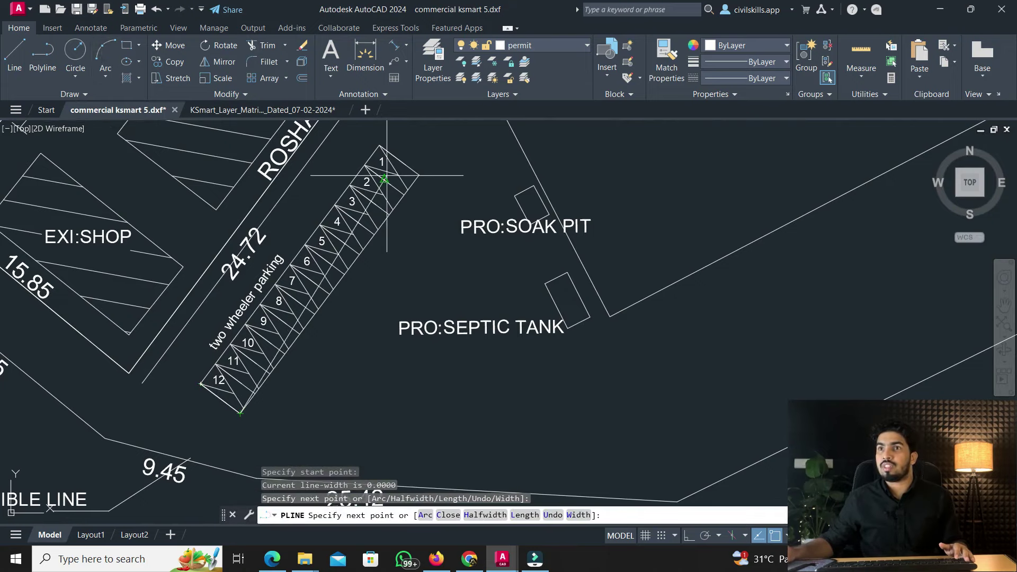
pyautogui.click(419, 174)
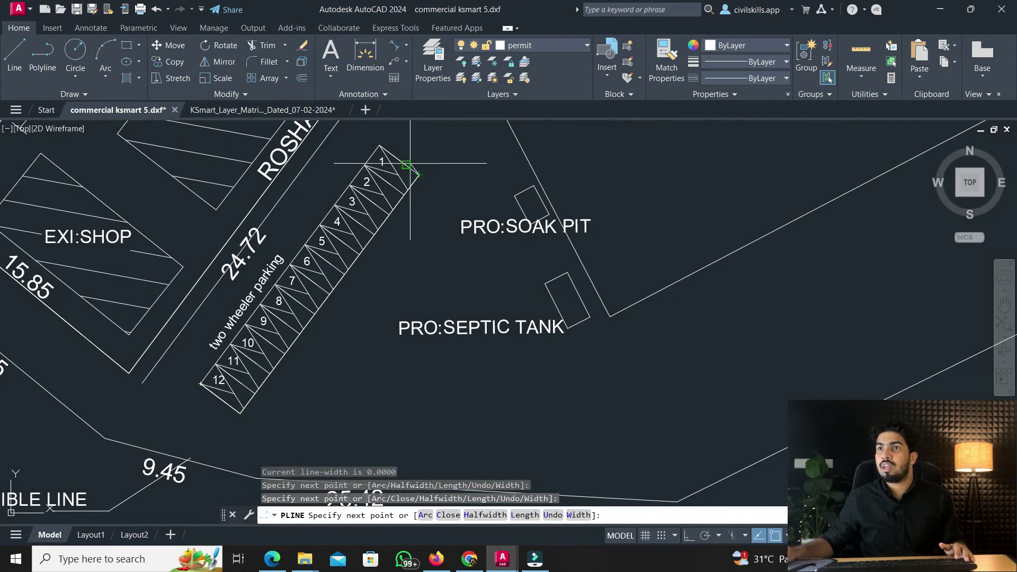
pyautogui.click(380, 144)
pyautogui.write('C')
pyautogui.press('Return')
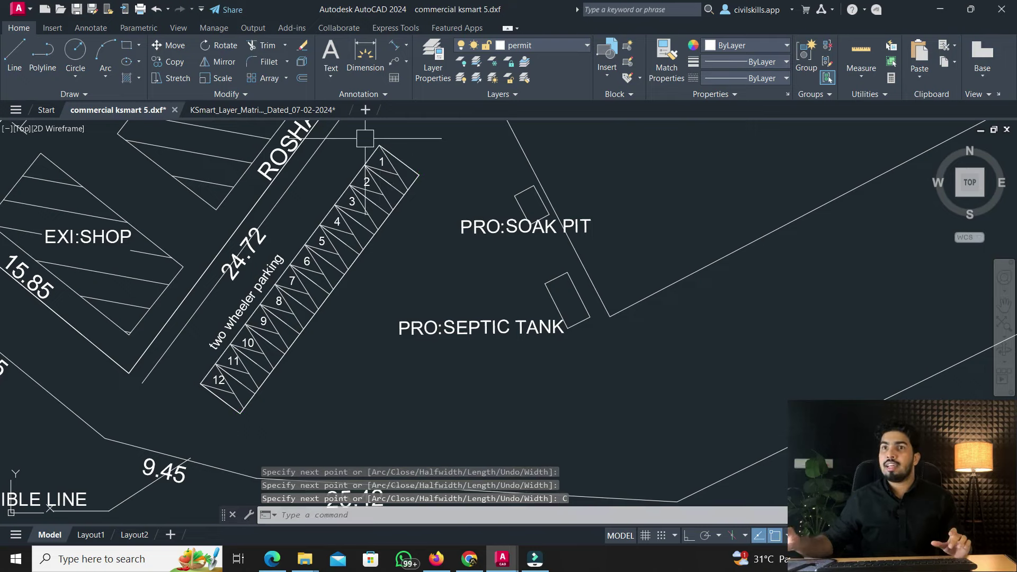
# Match the two wheeler parking outline to the TWO_WHEELER_PARKING swatch in the layer matrix
pyautogui.click(310, 110)
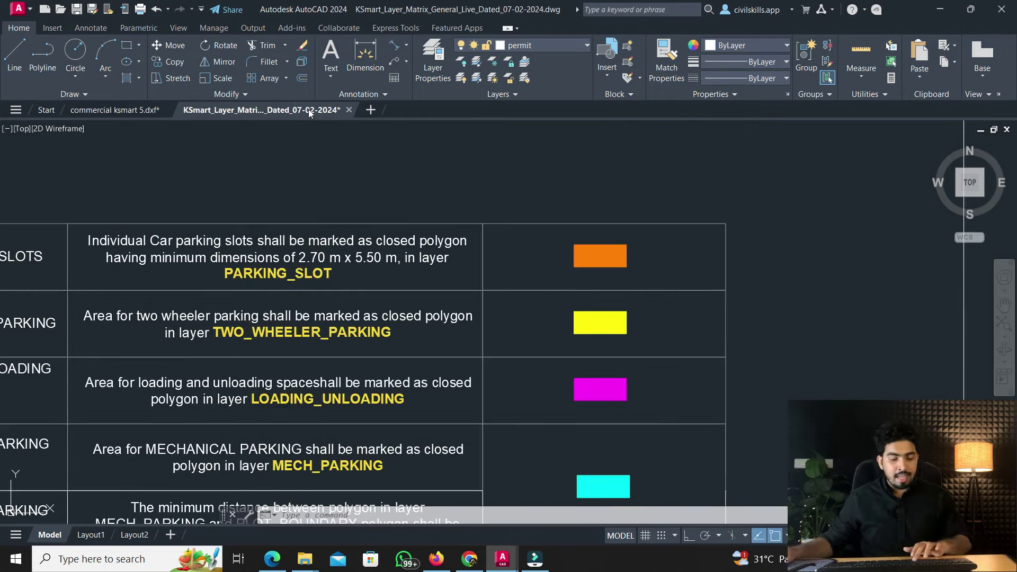
pyautogui.write('MA')
pyautogui.press('Return')
pyautogui.click(628, 337)
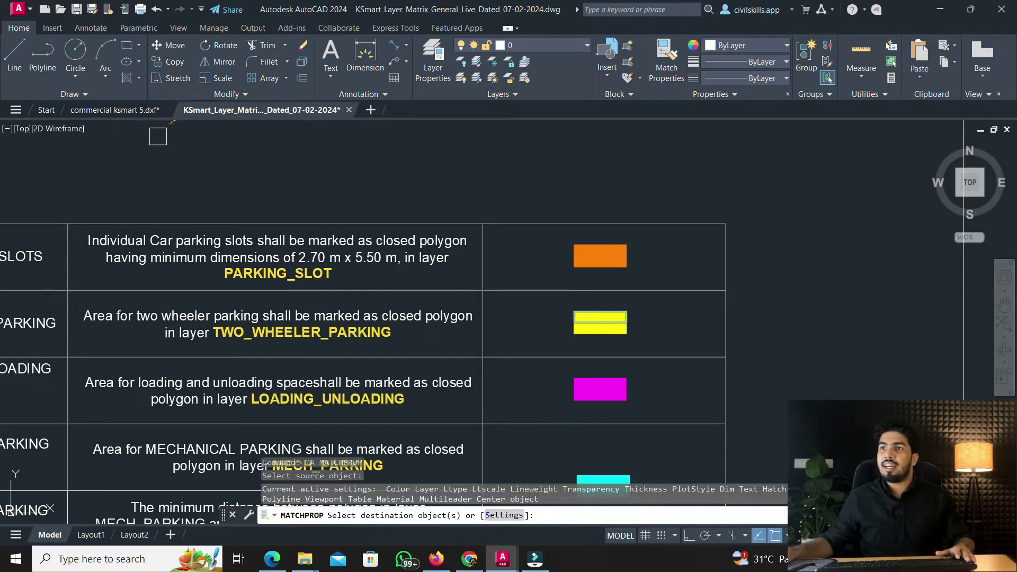
pyautogui.click(120, 110)
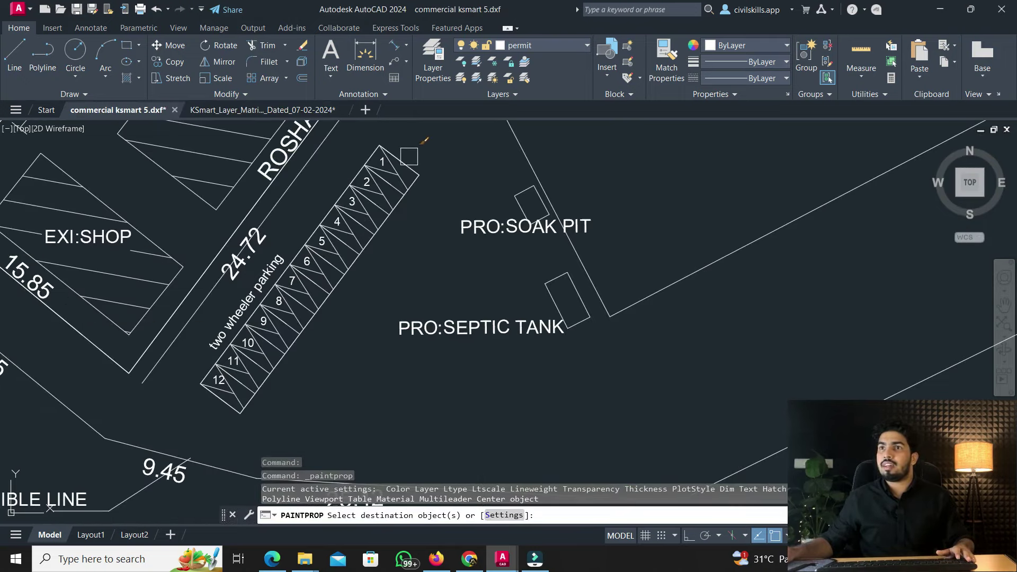
pyautogui.press('Escape')
# Check the layer matrix requirement for the loading and unloading area, then return to commercial ksmart 5.dxf
pyautogui.click(245, 110)
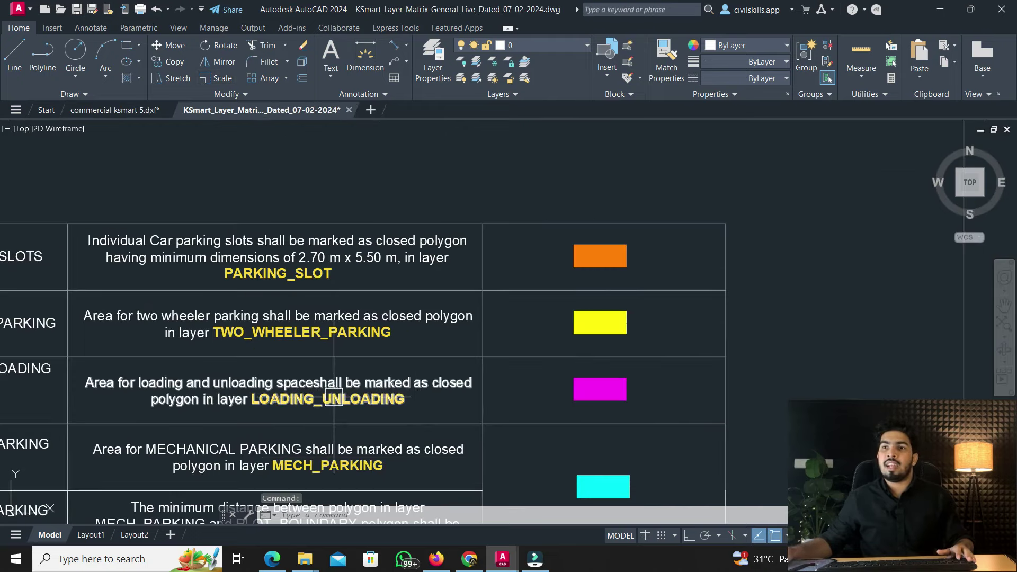
pyautogui.click(99, 99)
pyautogui.click(158, 123)
pyautogui.press('Escape')
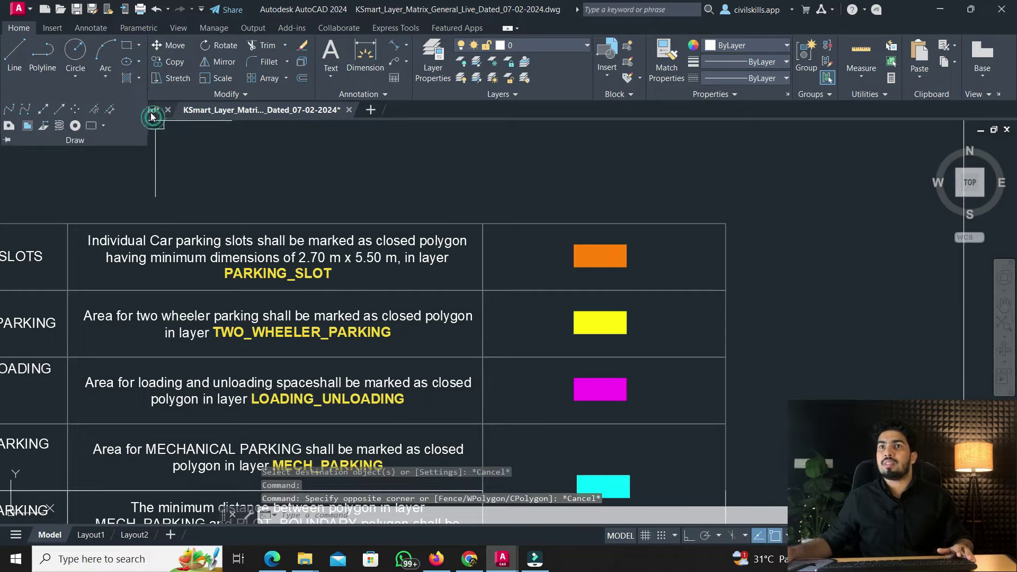
pyautogui.click(151, 116)
# Draw a closed four-sided polyline around the loading and unloading area in commercial ksmart 5.dxf
pyautogui.scroll(-1, 449, 279)
pyautogui.moveTo(450, 279); pyautogui.dragTo(444, 314, button='middle')
pyautogui.scroll(-2, 445, 314)
pyautogui.scroll(3, 551, 204)
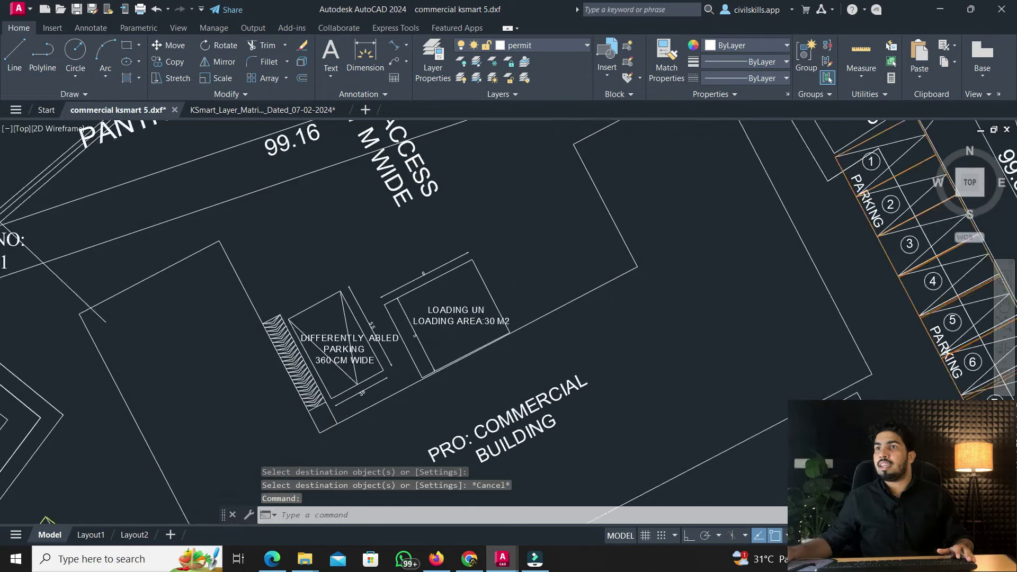
pyautogui.scroll(2, 481, 283)
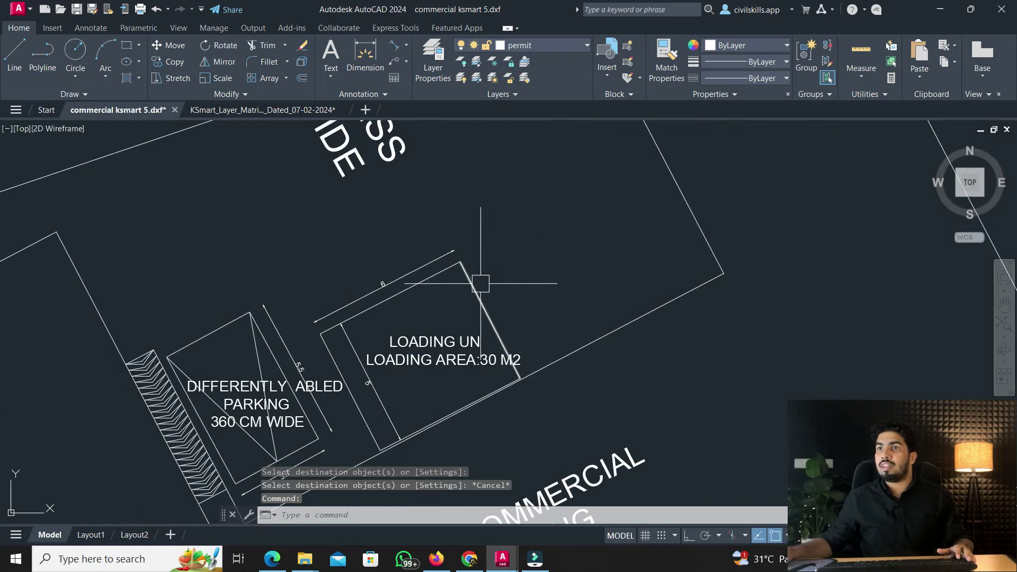
pyautogui.click(42, 53)
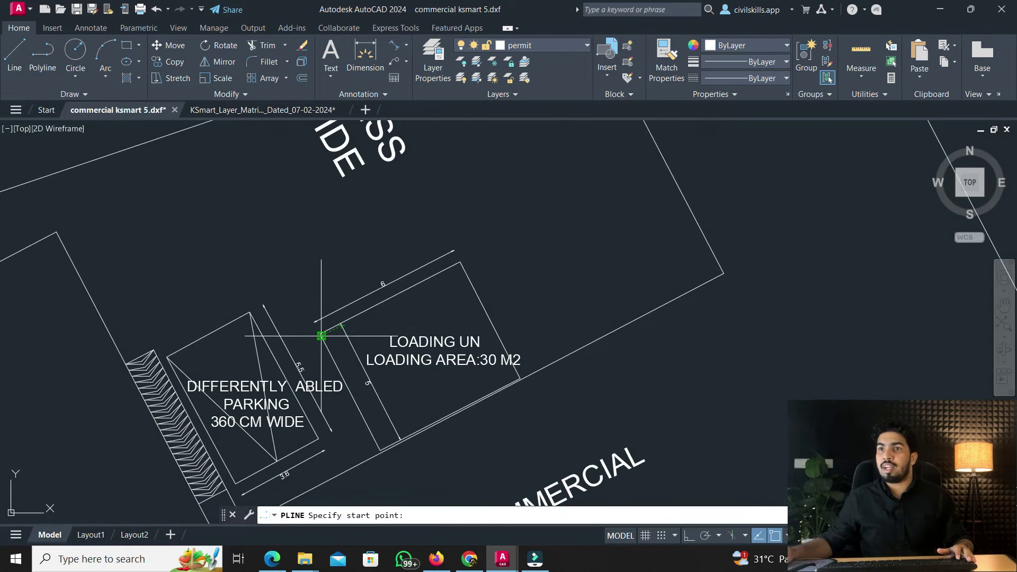
pyautogui.click(320, 334)
pyautogui.click(465, 271)
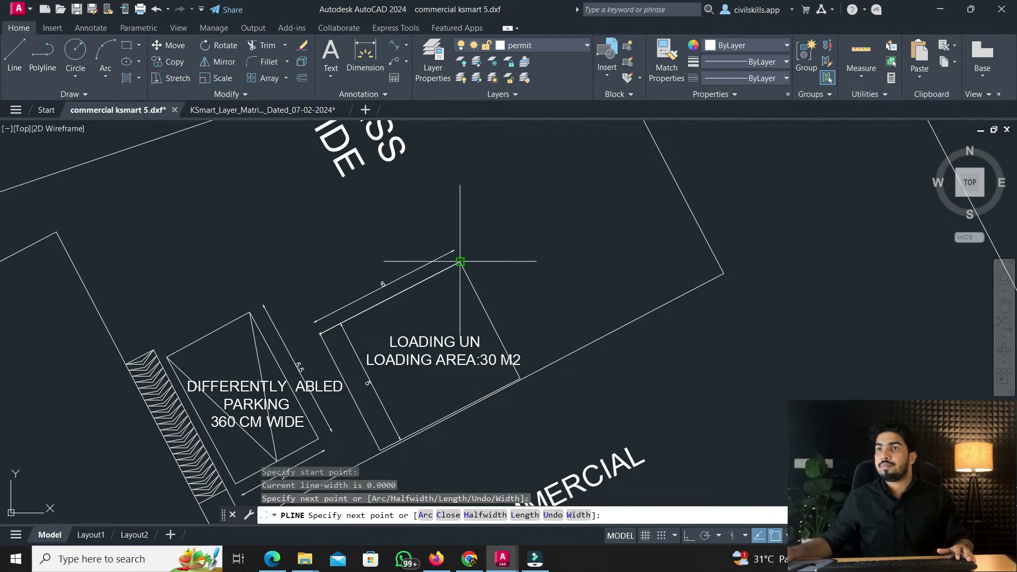
pyautogui.scroll(4, 524, 368)
pyautogui.click(512, 394)
pyautogui.moveTo(317, 476); pyautogui.dragTo(437, 301, button='middle')
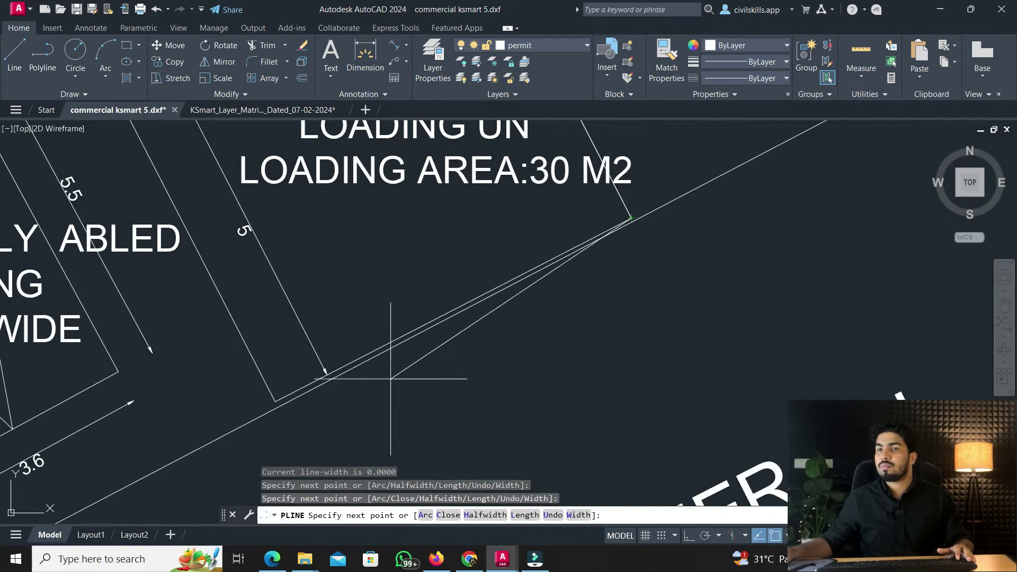
pyautogui.click(275, 401)
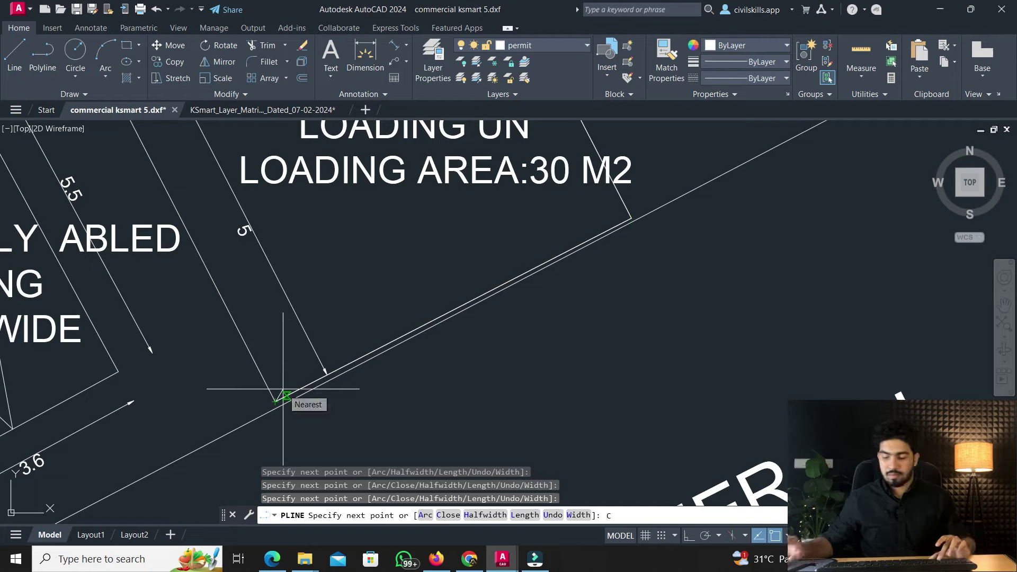
pyautogui.write('c')
pyautogui.press('Return')
# Draw a closed four-sided polyline around the differently abled parking space
pyautogui.scroll(-3, 297, 390)
pyautogui.moveTo(209, 305); pyautogui.dragTo(242, 341, button='middle')
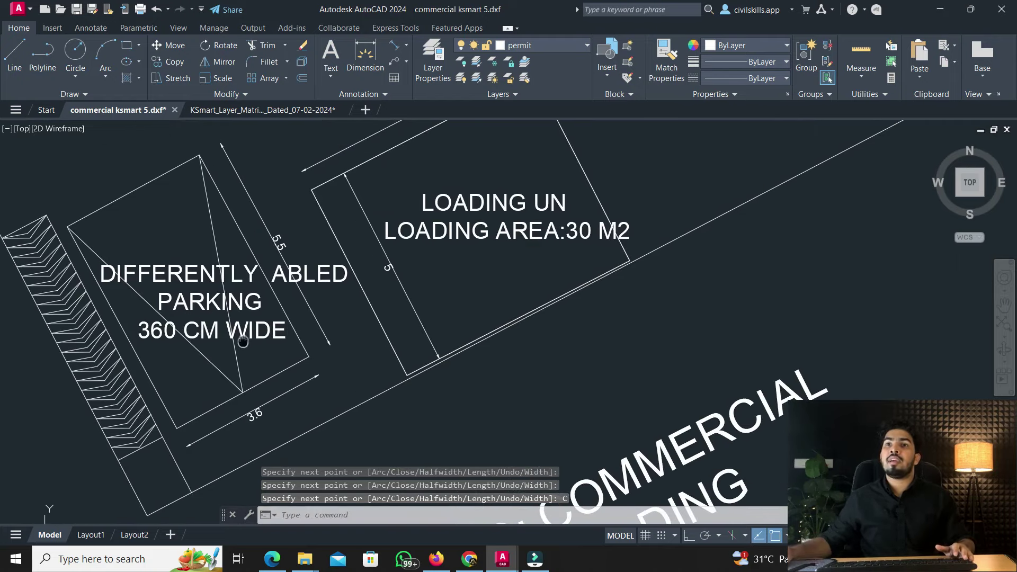
pyautogui.click(43, 51)
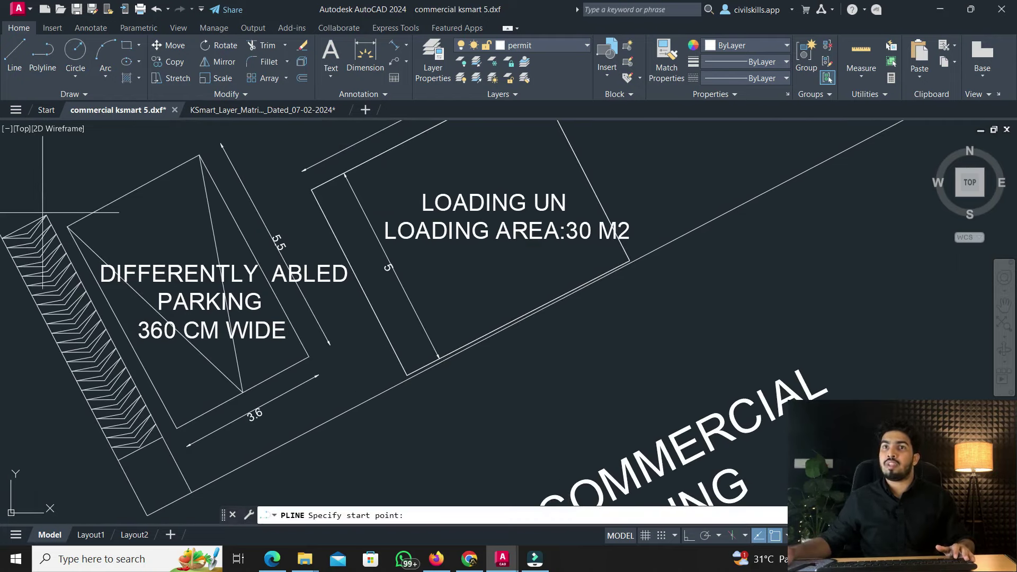
pyautogui.click(77, 223)
pyautogui.click(199, 154)
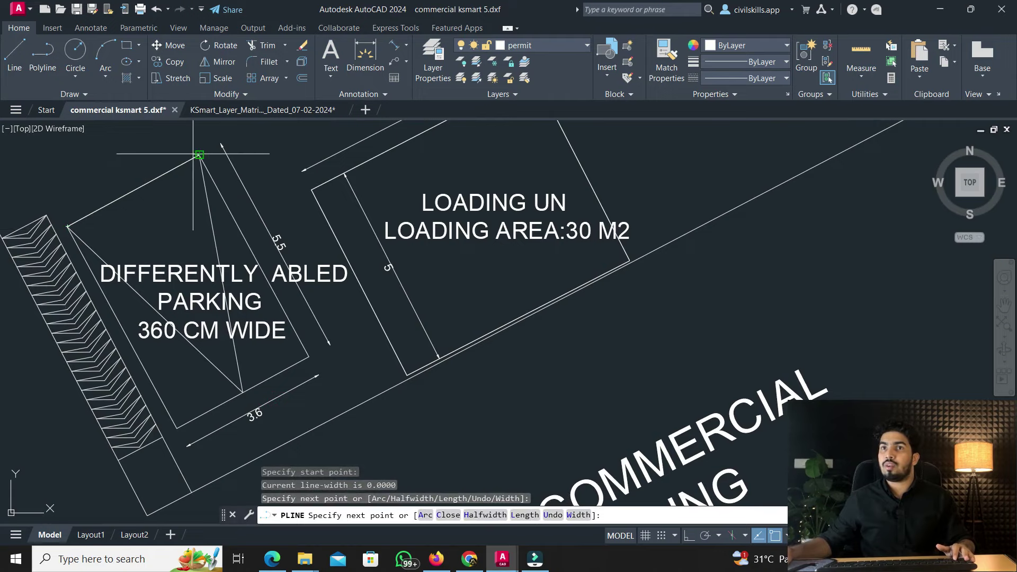
pyautogui.click(308, 358)
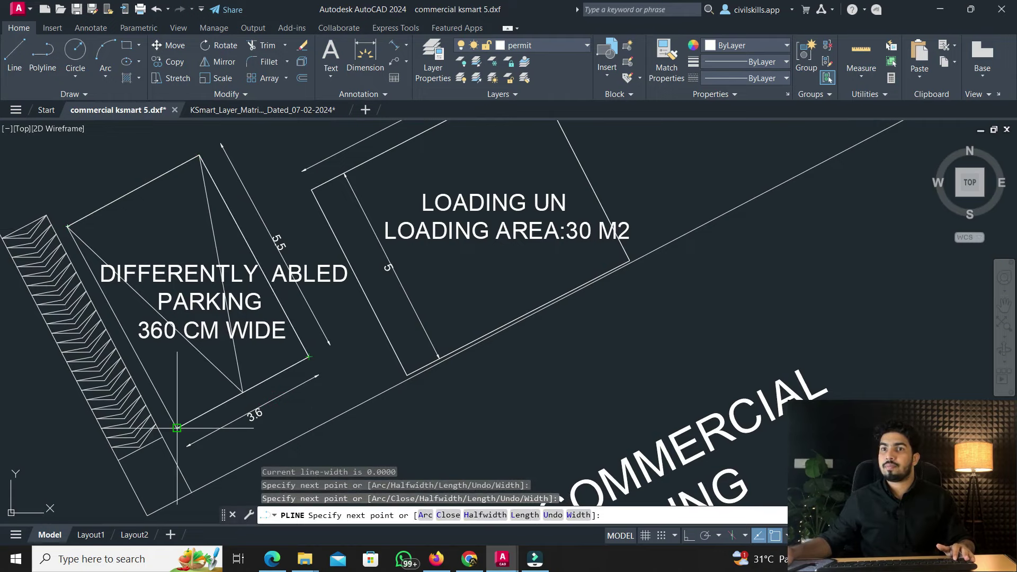
pyautogui.write('C')
pyautogui.press('Return')
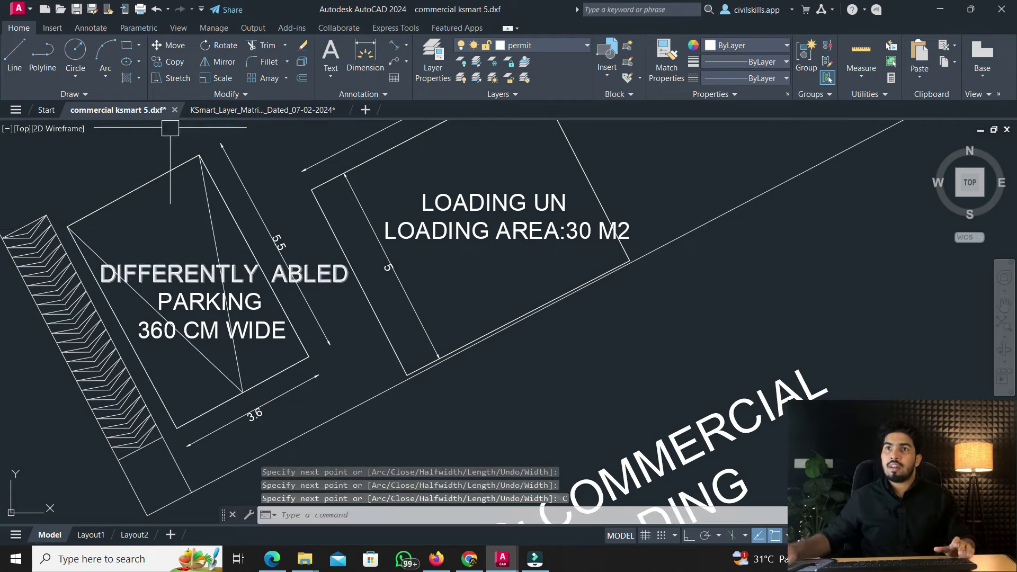
# Match the loading area outline to the LOADING_UNLOADING swatch in the layer matrix
pyautogui.click(241, 109)
pyautogui.write('ma')
pyautogui.press('Return')
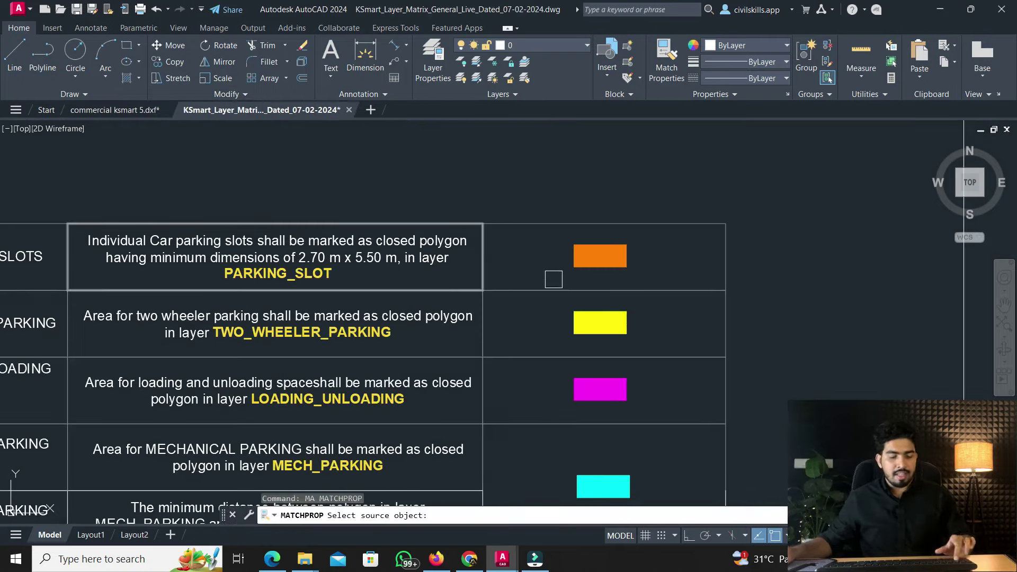
pyautogui.click(593, 389)
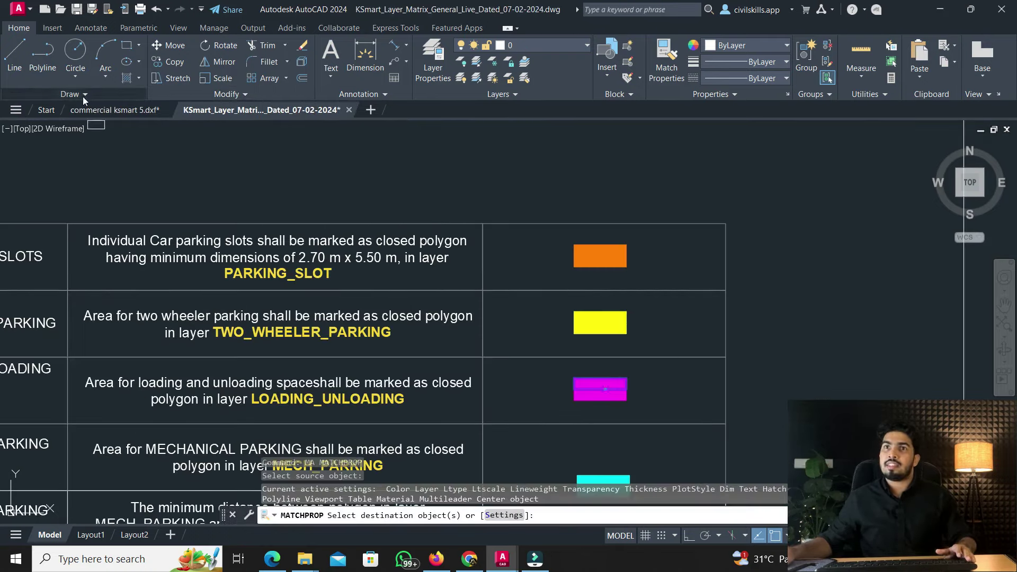
pyautogui.click(120, 111)
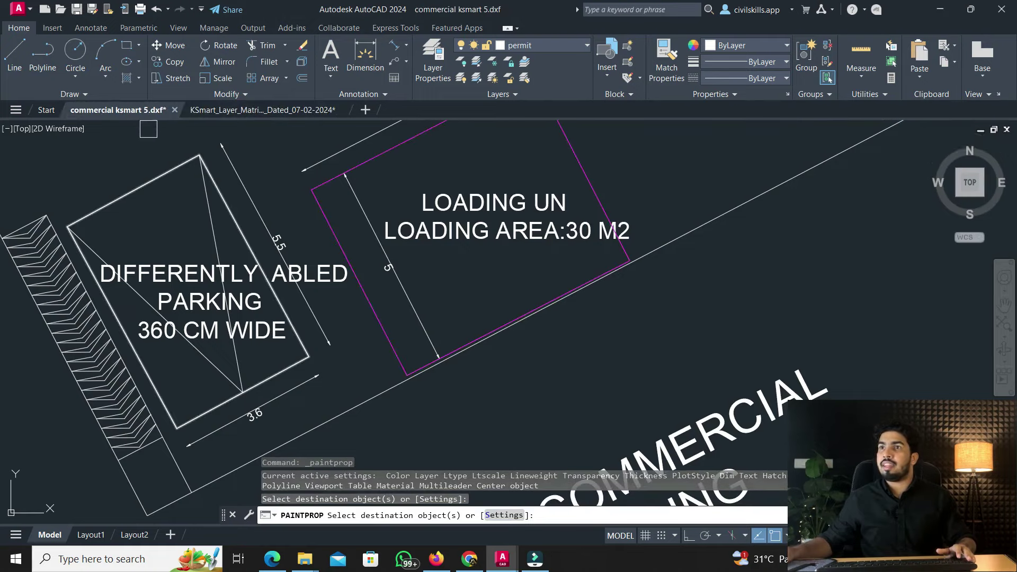
pyautogui.click(242, 111)
pyautogui.press('Escape')
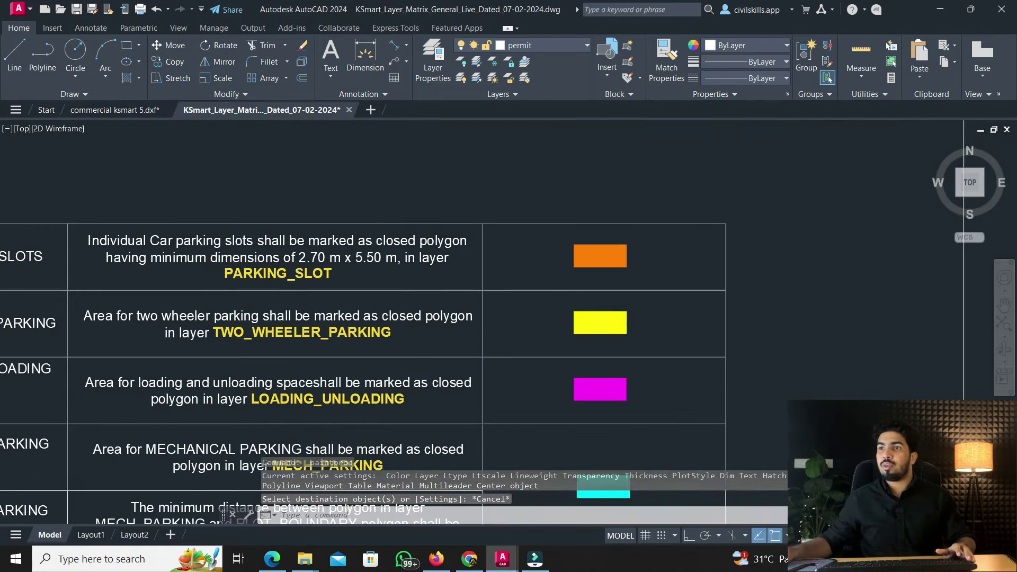
# Match the differently abled parking outline to the DA_PARKING polygon swatch in the layer matrix
pyautogui.scroll(-2, 373, 177)
pyautogui.write('MA')
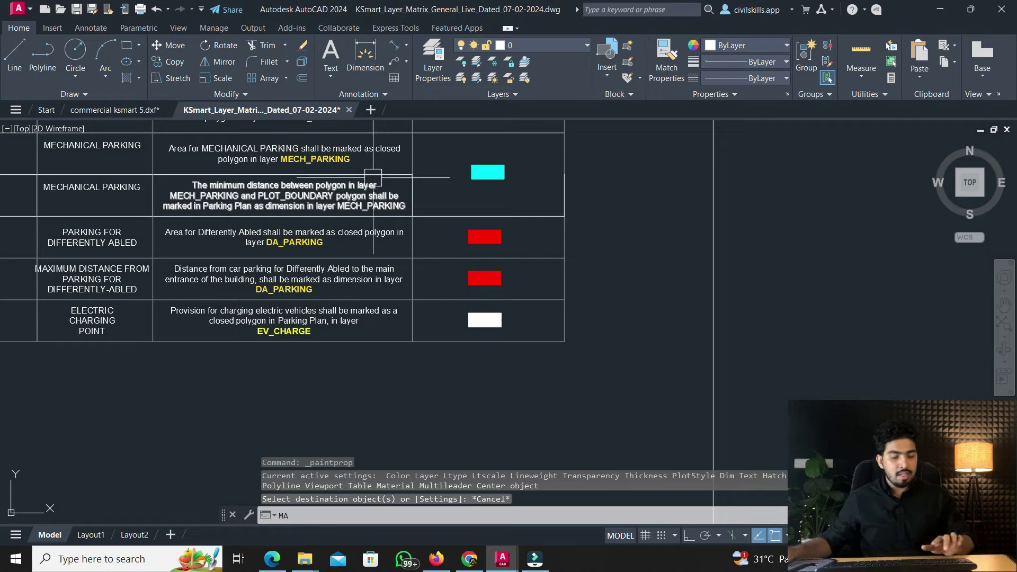
pyautogui.press('Return')
pyautogui.scroll(4, 479, 230)
pyautogui.click(479, 231)
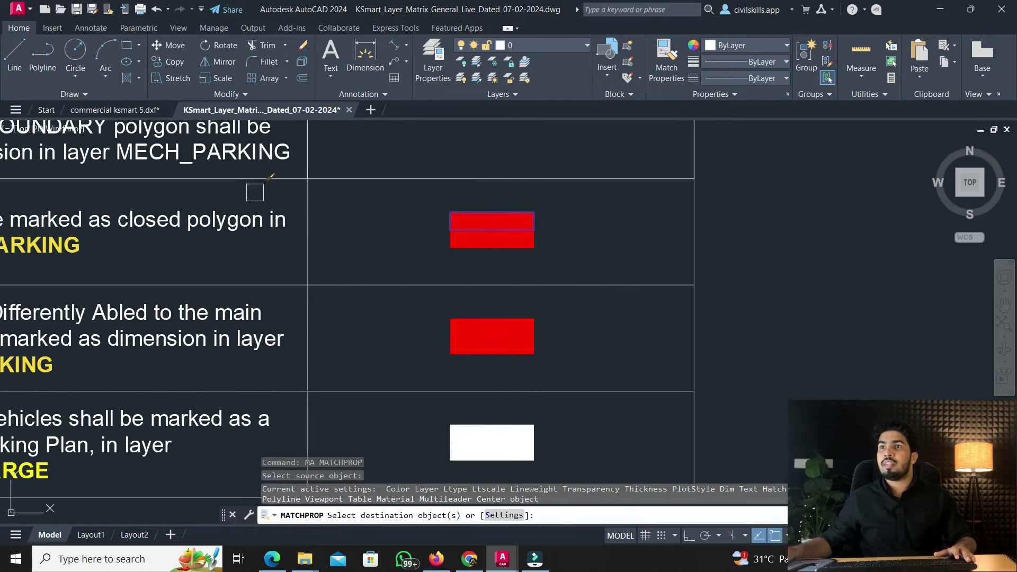
pyautogui.click(132, 108)
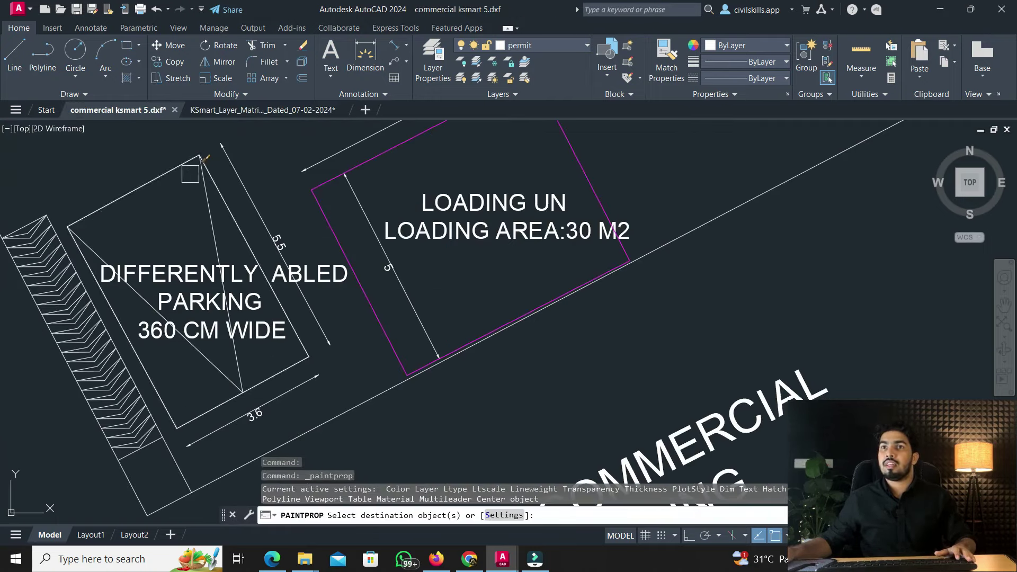
pyautogui.click(194, 167)
pyautogui.moveTo(331, 396); pyautogui.dragTo(356, 356, button='middle')
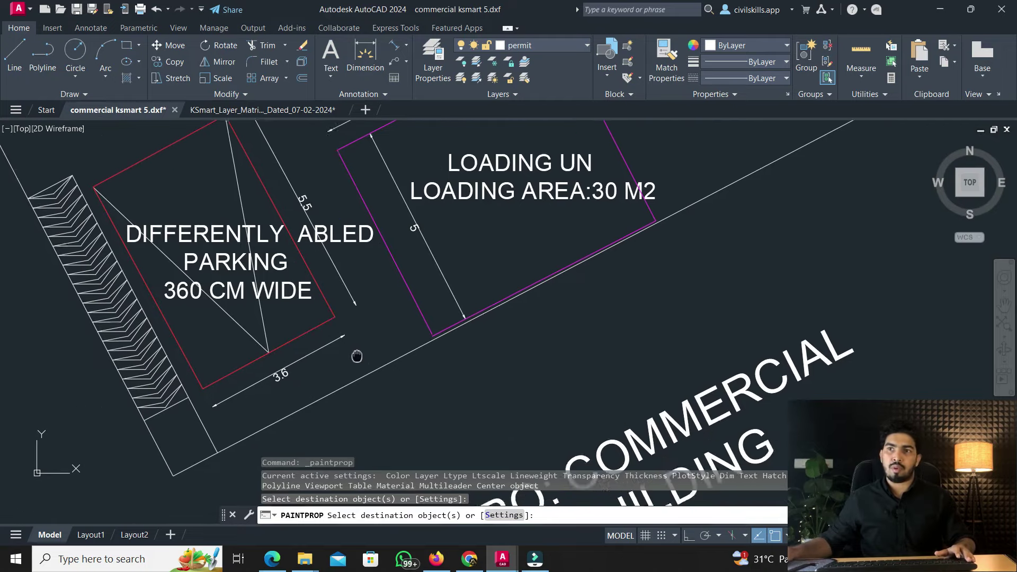
pyautogui.scroll(-1, 366, 339)
pyautogui.press('Escape')
# Add an aligned dimension from the lower edge of the differently abled parking outline to the proposed commercial building's edge
pyautogui.scroll(-2, 387, 318)
pyautogui.scroll(1, 355, 308)
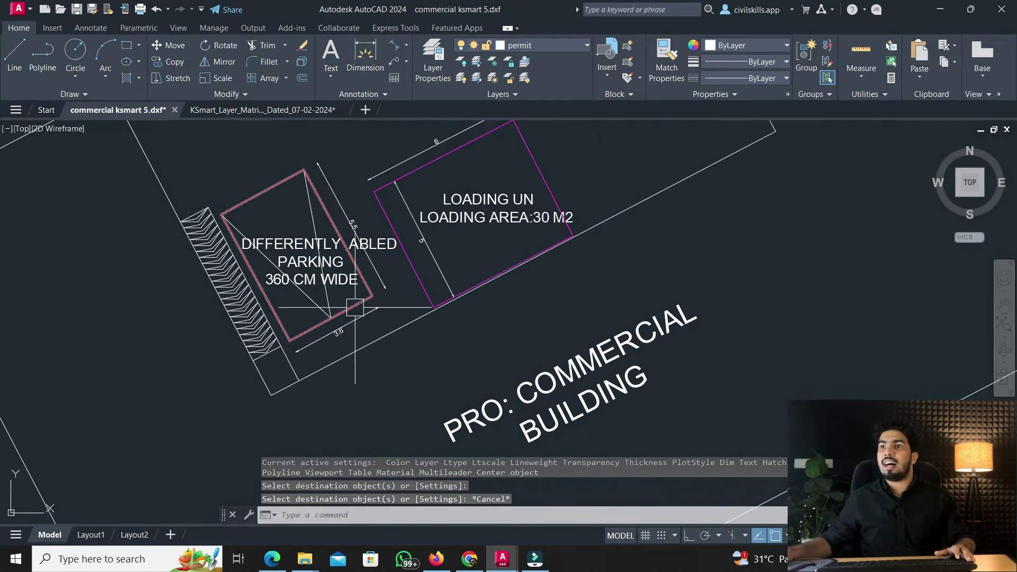
pyautogui.scroll(-2, 355, 307)
pyautogui.scroll(1, 360, 301)
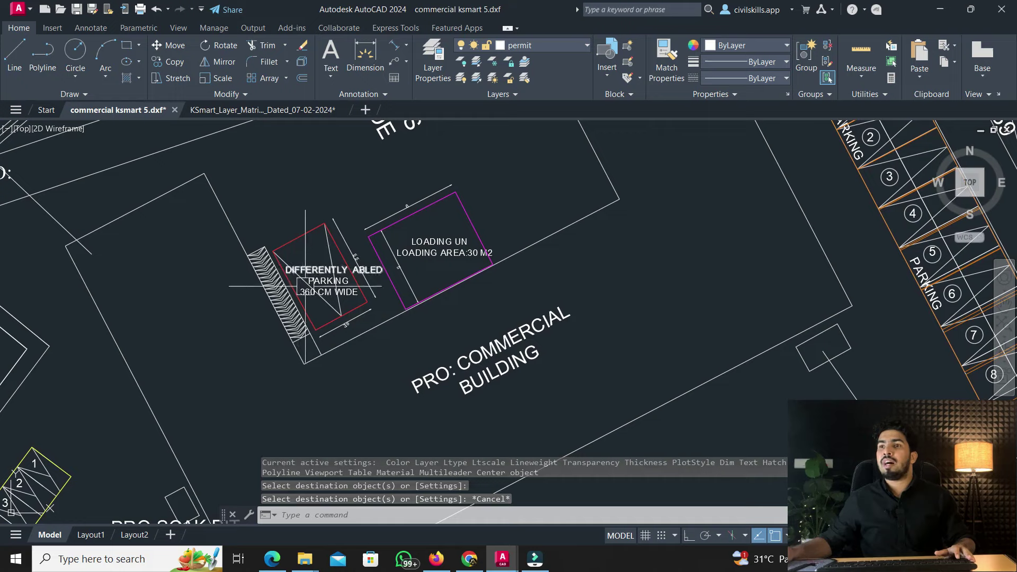
pyautogui.scroll(2, 362, 319)
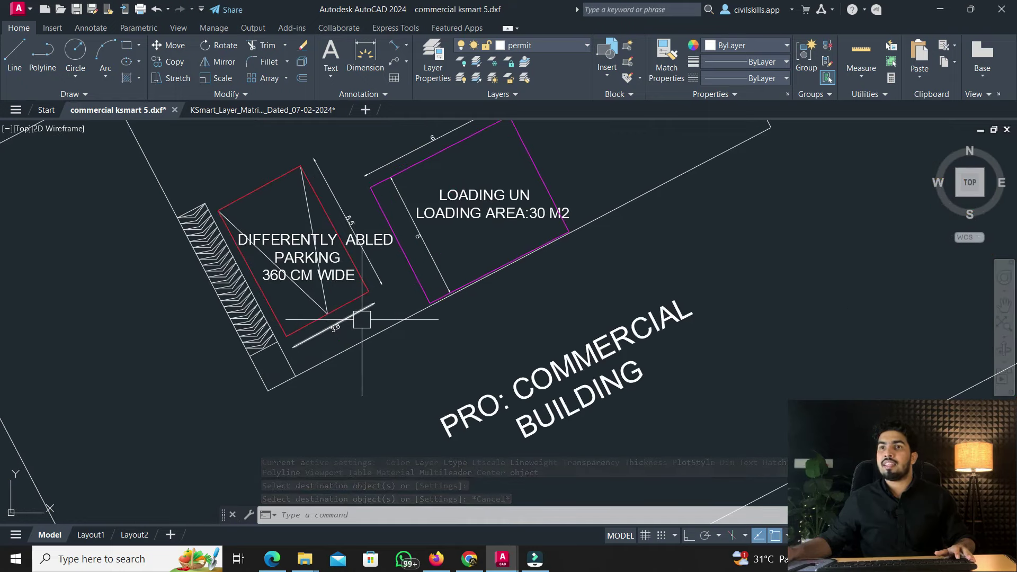
pyautogui.write('DA')
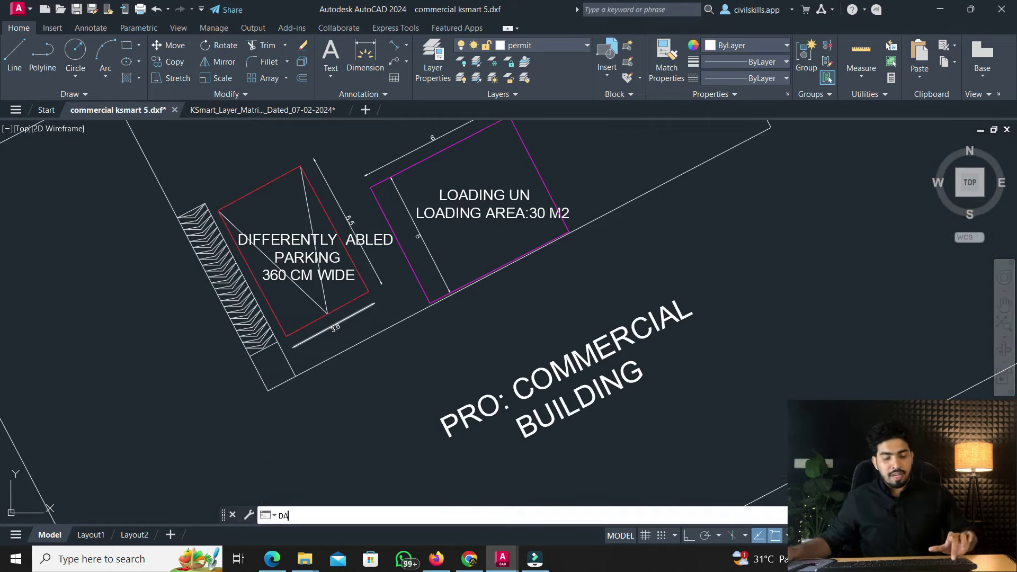
pyautogui.write('L')
pyautogui.press('Return')
pyautogui.scroll(2, 353, 321)
pyautogui.click(272, 331)
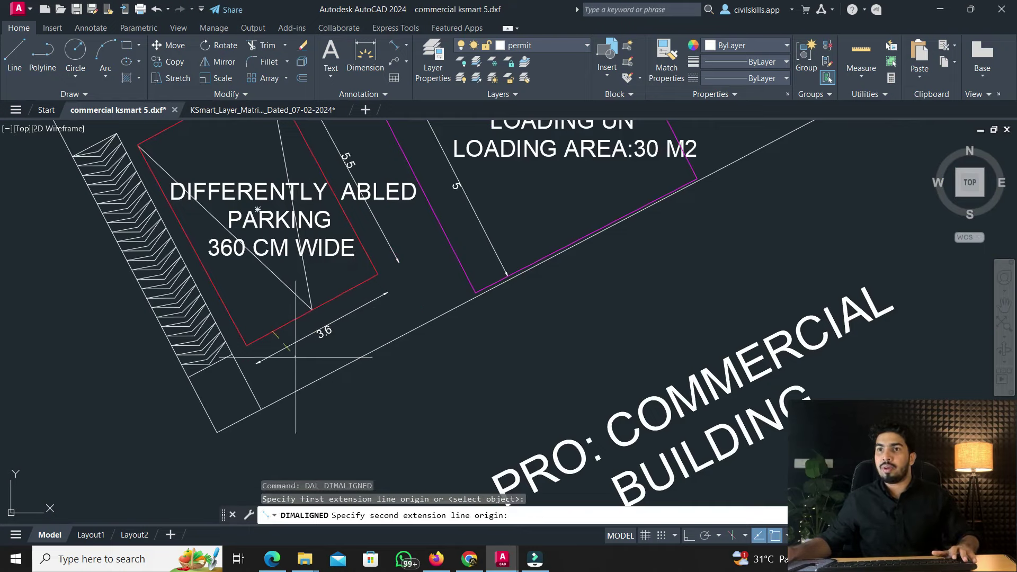
pyautogui.scroll(4, 306, 386)
pyautogui.click(316, 424)
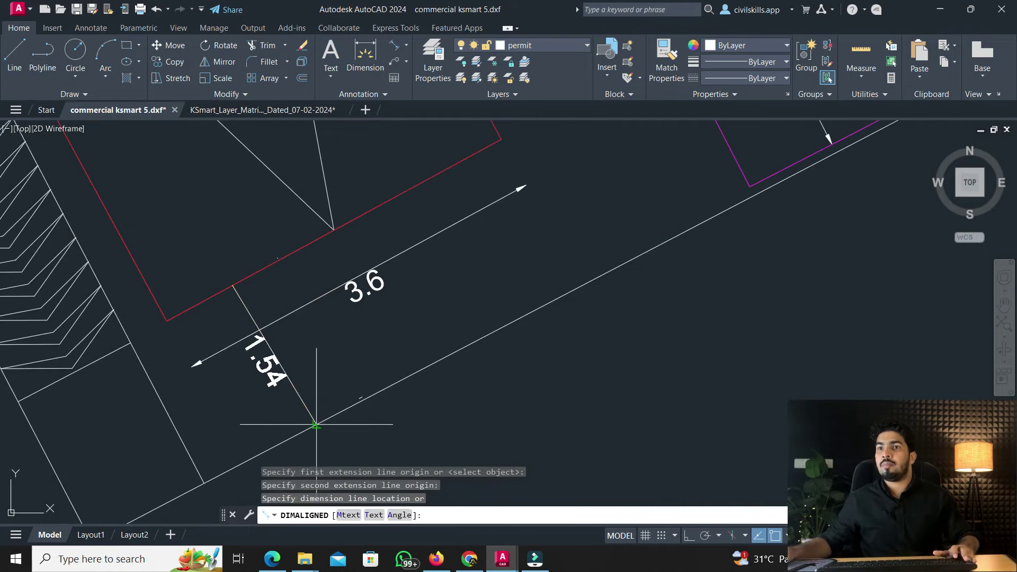
pyautogui.click(312, 426)
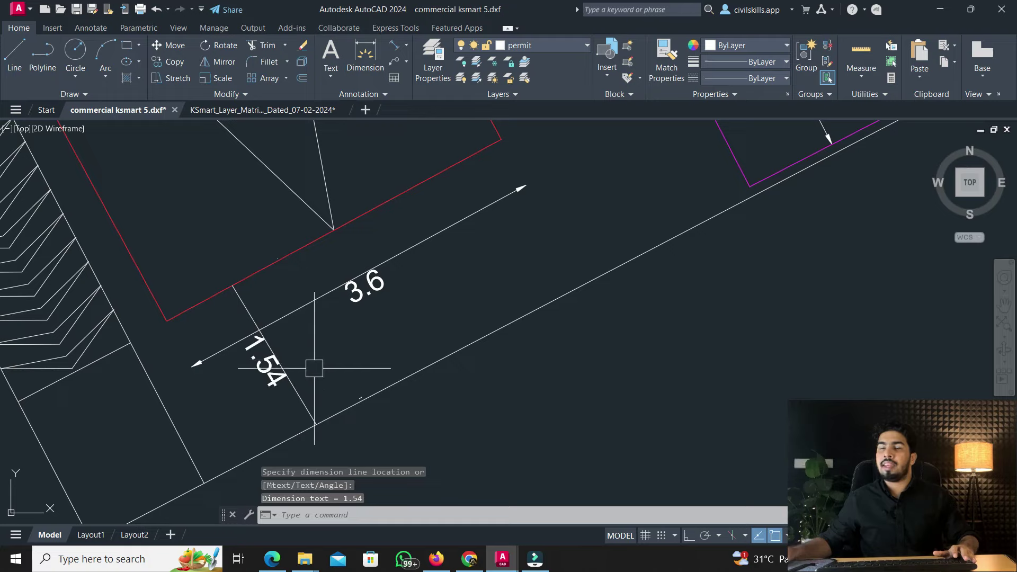
# Match the dimension between the differently abled parking and the building to the DA_PARKING distance swatch in the layer matrix
pyautogui.click(237, 109)
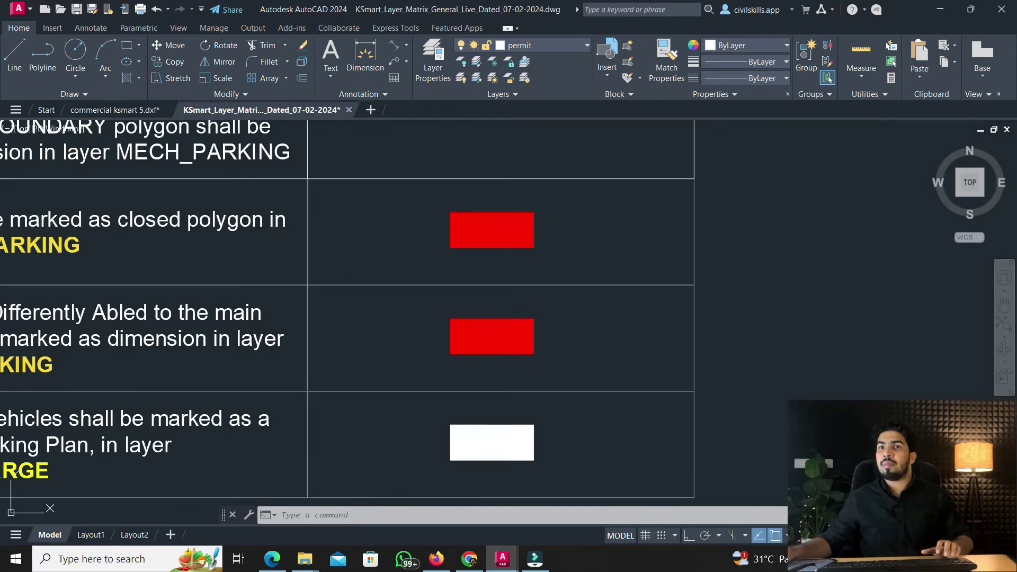
pyautogui.scroll(-3, 471, 239)
pyautogui.scroll(2, 434, 266)
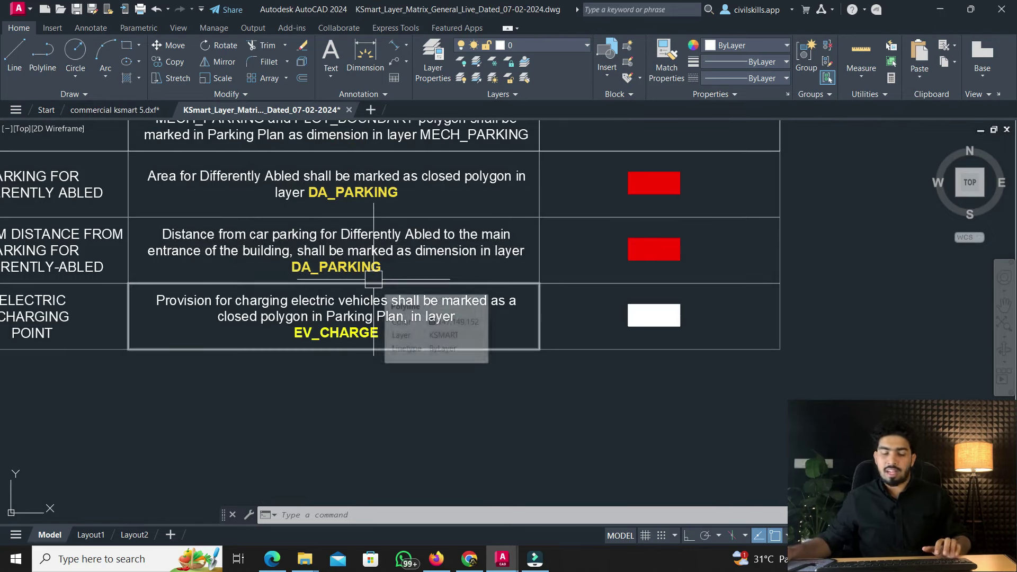
pyautogui.write('MA')
pyautogui.press('Return')
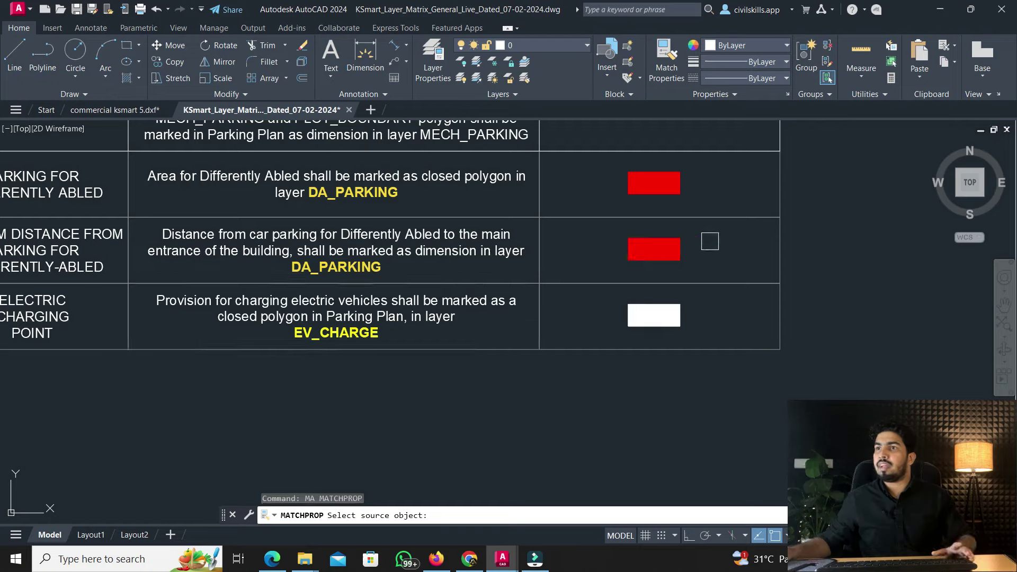
pyautogui.click(663, 247)
pyautogui.click(141, 110)
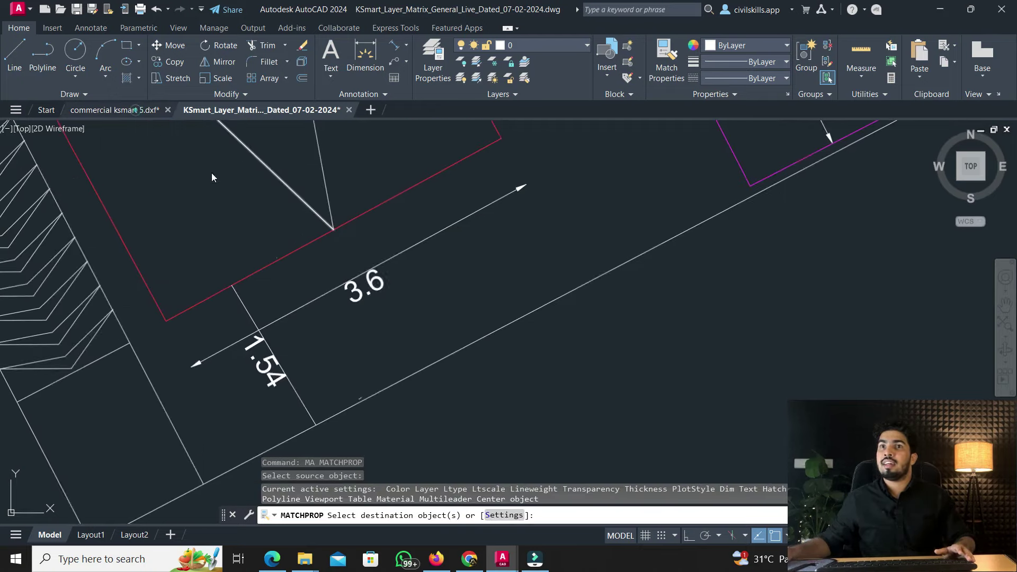
pyautogui.click(243, 301)
pyautogui.press('Escape')
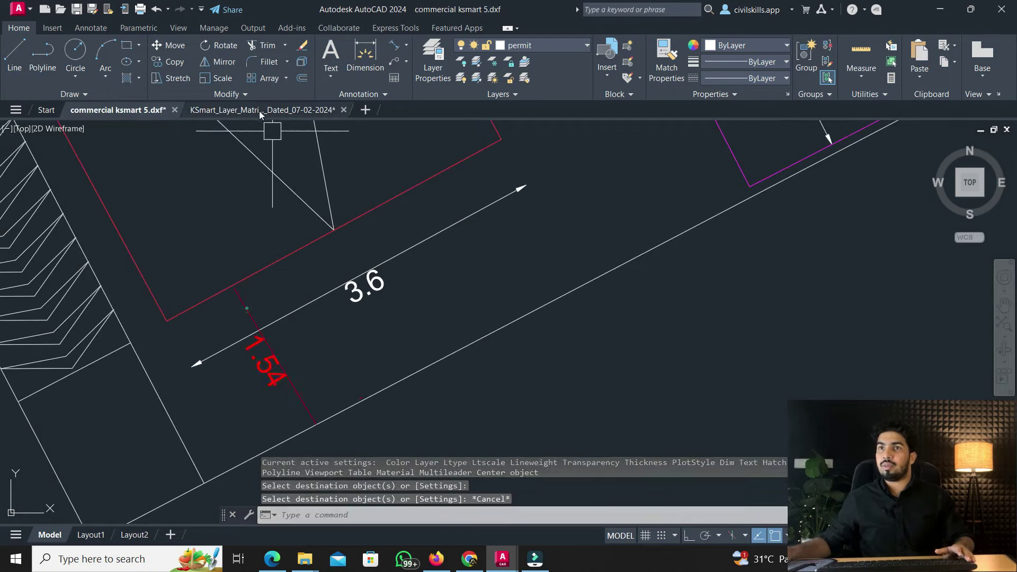
# Draw a small closed four-sided polyline for the EV charging area just outside the proposed commercial building's stepped edge
pyautogui.click(260, 110)
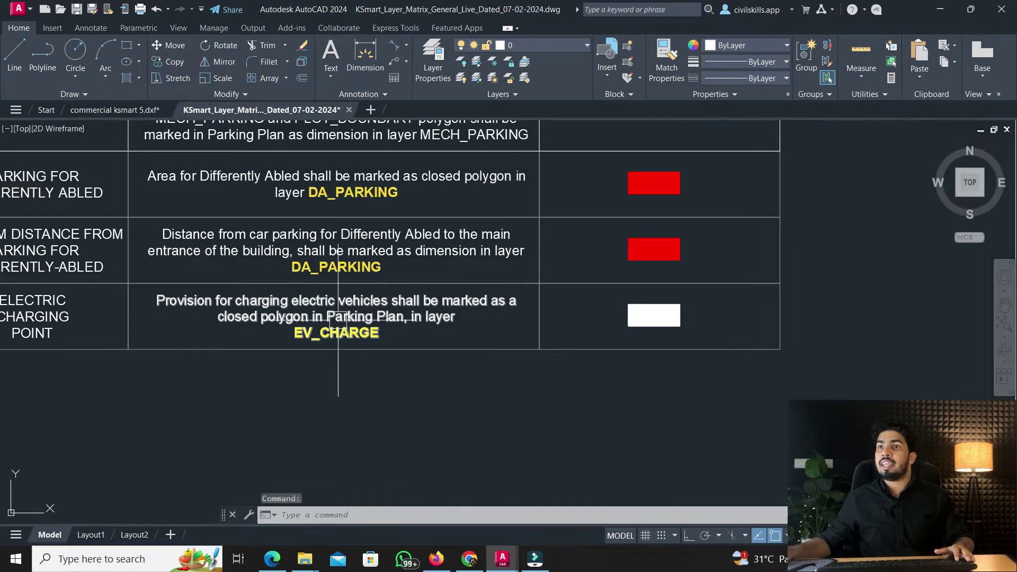
pyautogui.click(115, 110)
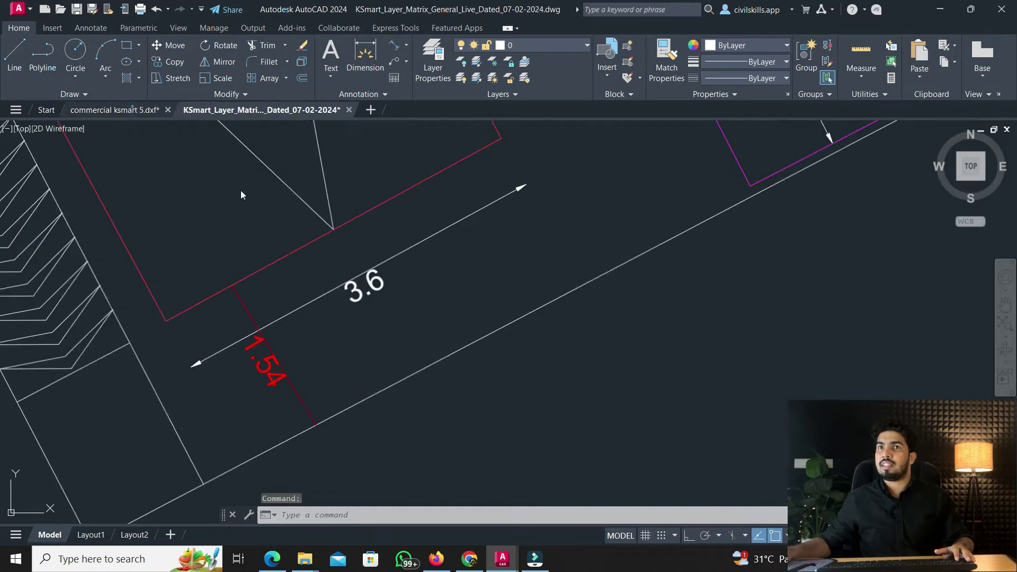
pyautogui.scroll(-5, 390, 295)
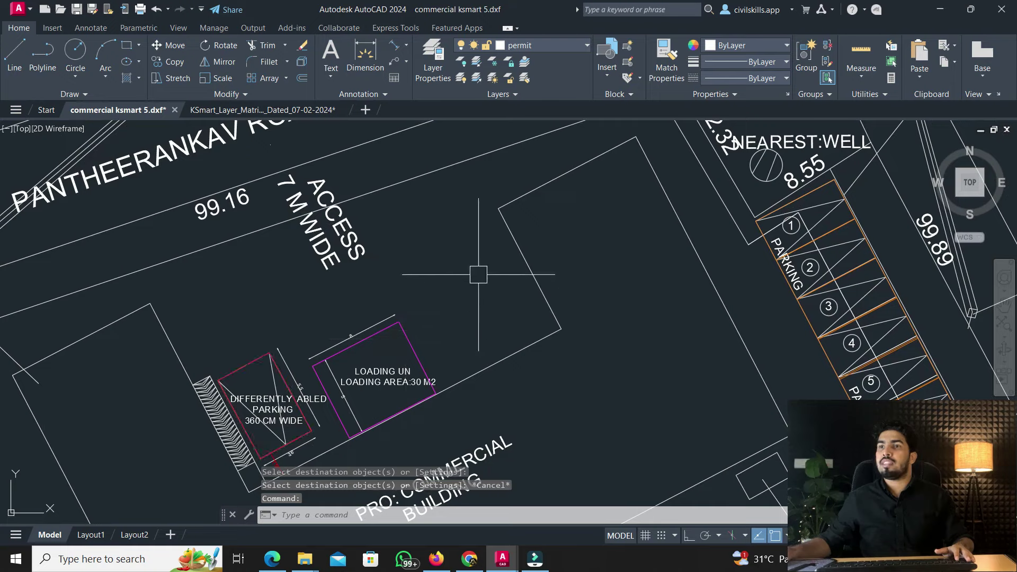
pyautogui.write('REC')
pyautogui.press('Return')
pyautogui.scroll(2, 479, 241)
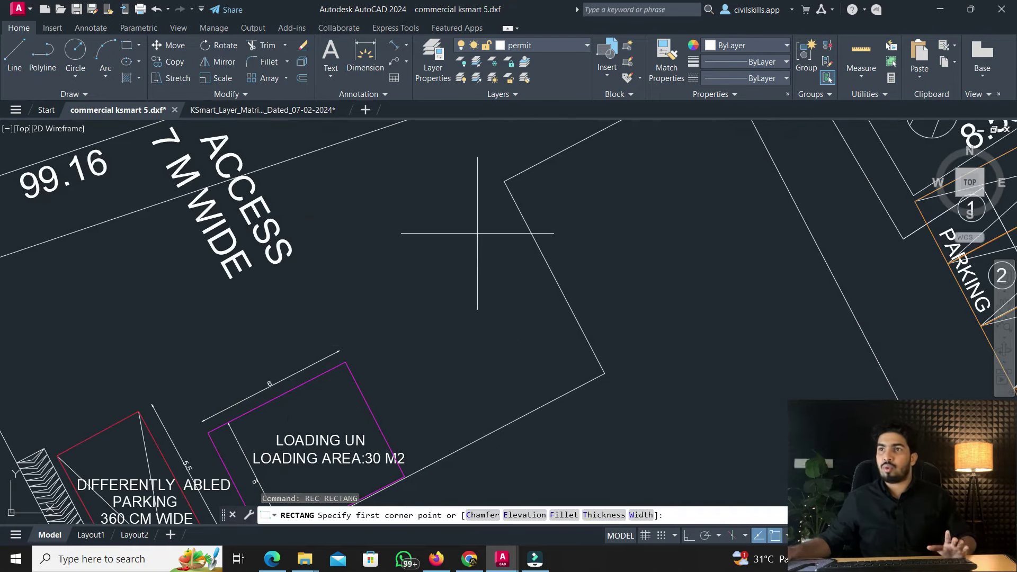
pyautogui.click(43, 53)
pyautogui.scroll(3, 476, 207)
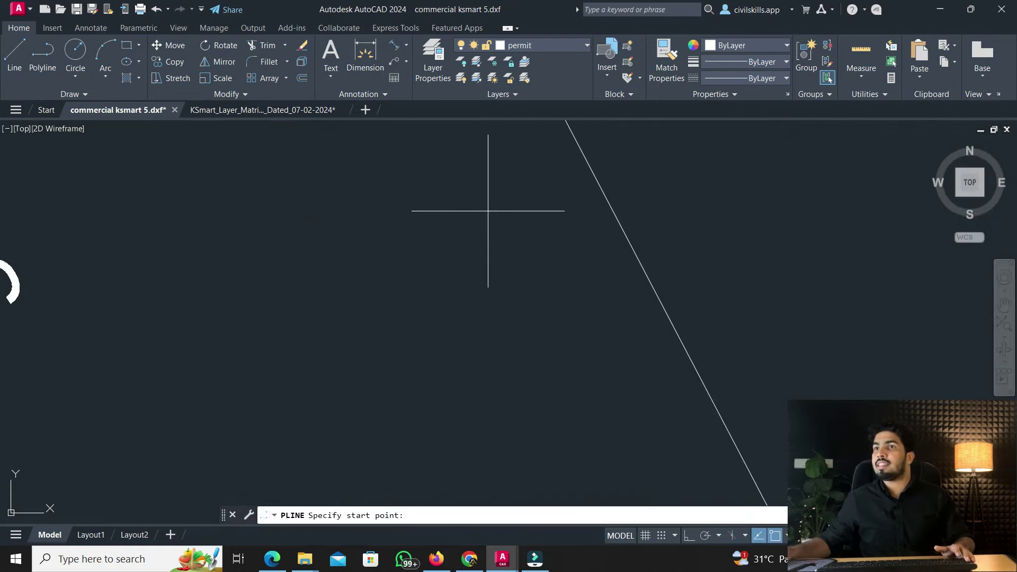
pyautogui.click(493, 204)
pyautogui.click(591, 228)
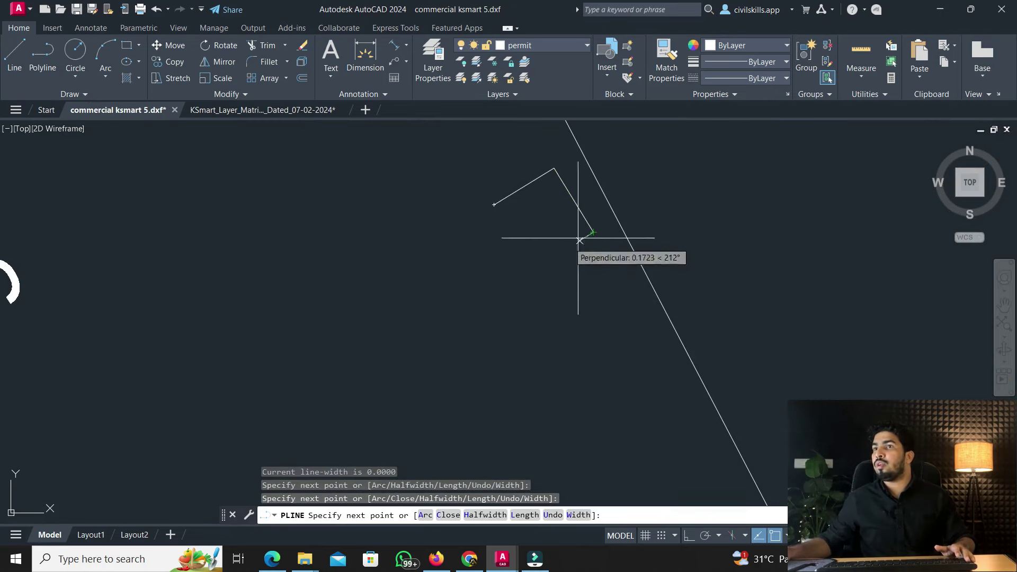
pyautogui.click(540, 263)
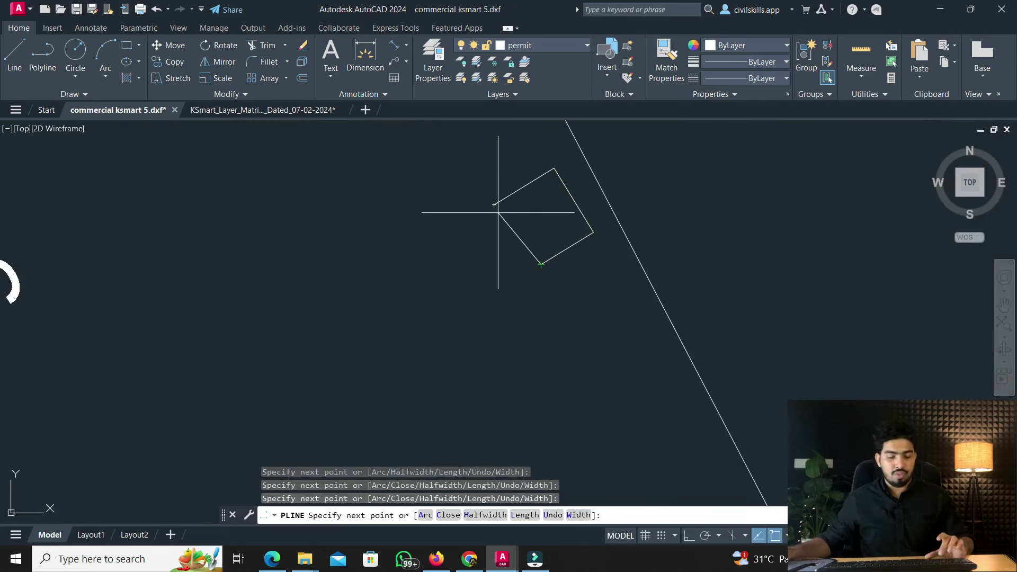
pyautogui.write('C')
pyautogui.press('Return')
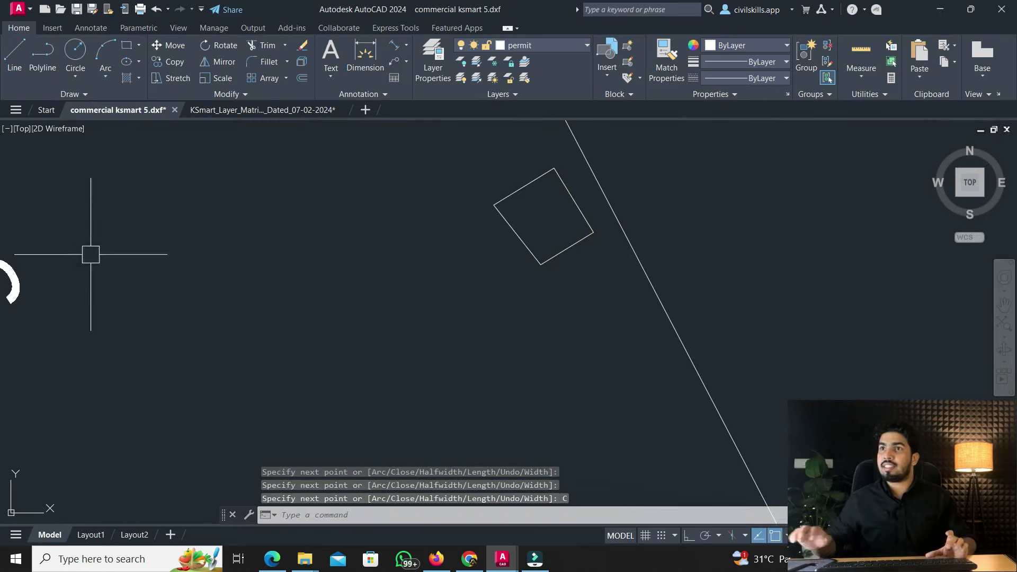
# Match the EV charging outline to the EV_CHARGE swatch in the layer matrix
pyautogui.click(216, 112)
pyautogui.write('MA')
pyautogui.press('Return')
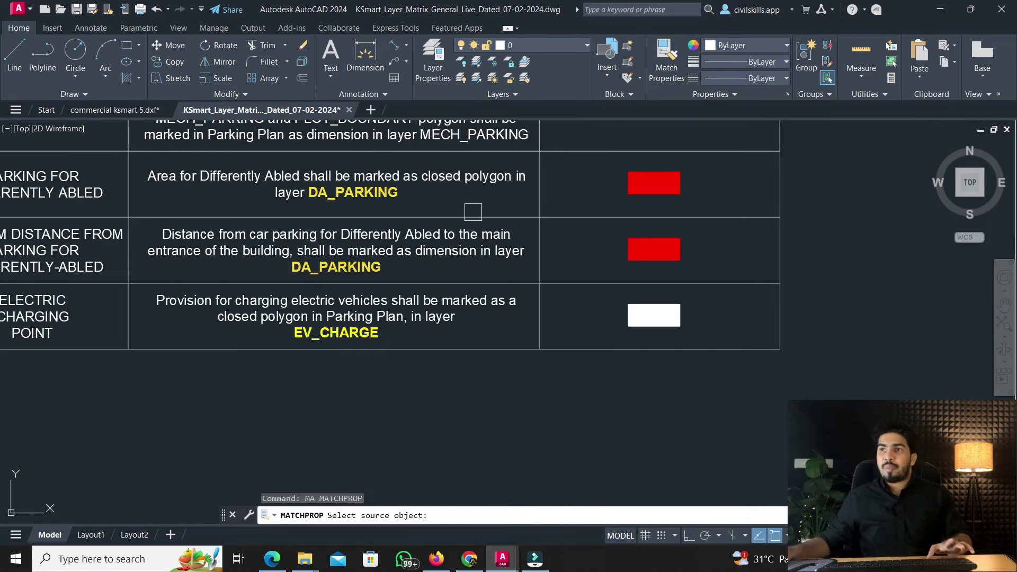
pyautogui.click(631, 307)
pyautogui.click(111, 109)
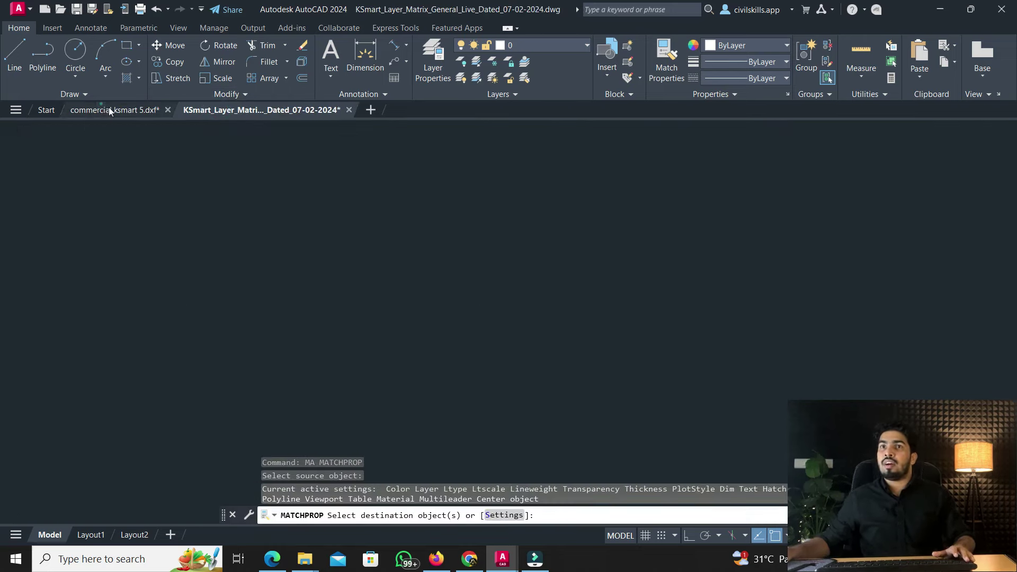
pyautogui.click(519, 189)
pyautogui.press('Escape')
pyautogui.scroll(-2, 288, 266)
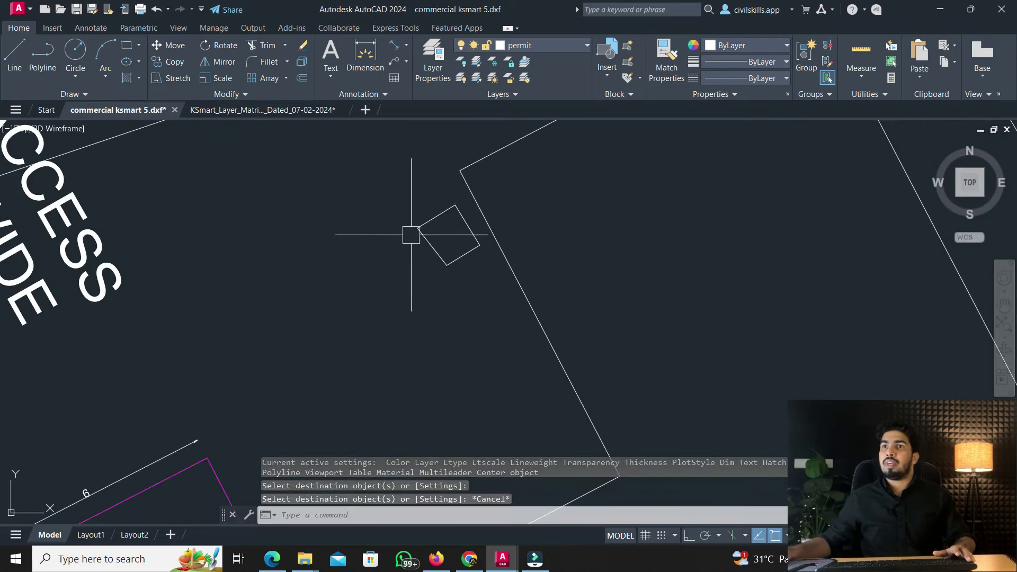
pyautogui.click(425, 216)
pyautogui.press('Escape')
# Examine the layer matrix's floor plan section, covering the built-up area and deduction layer rows and the index colours for each occupancy group
pyautogui.click(264, 109)
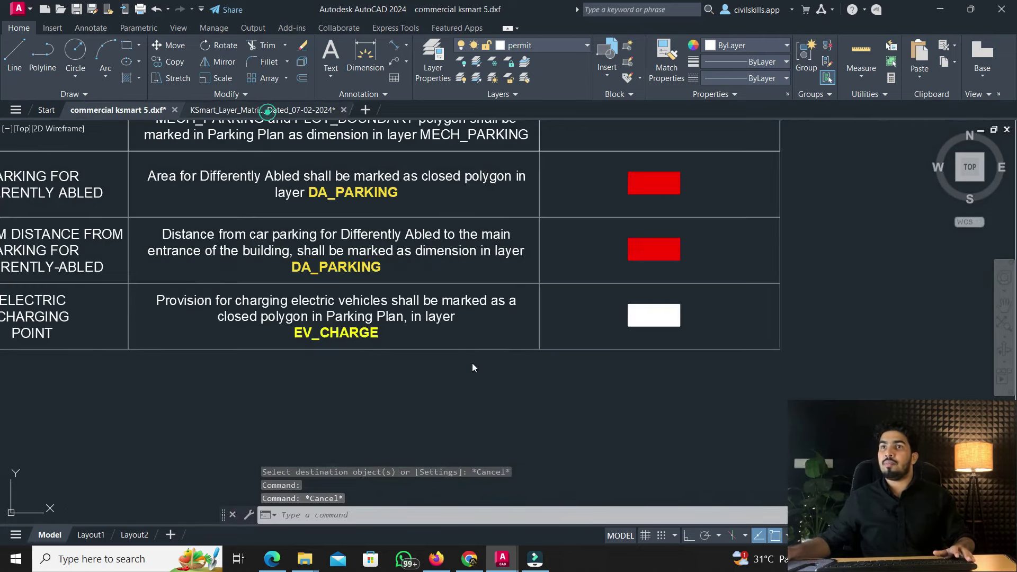
pyautogui.scroll(-5, 432, 309)
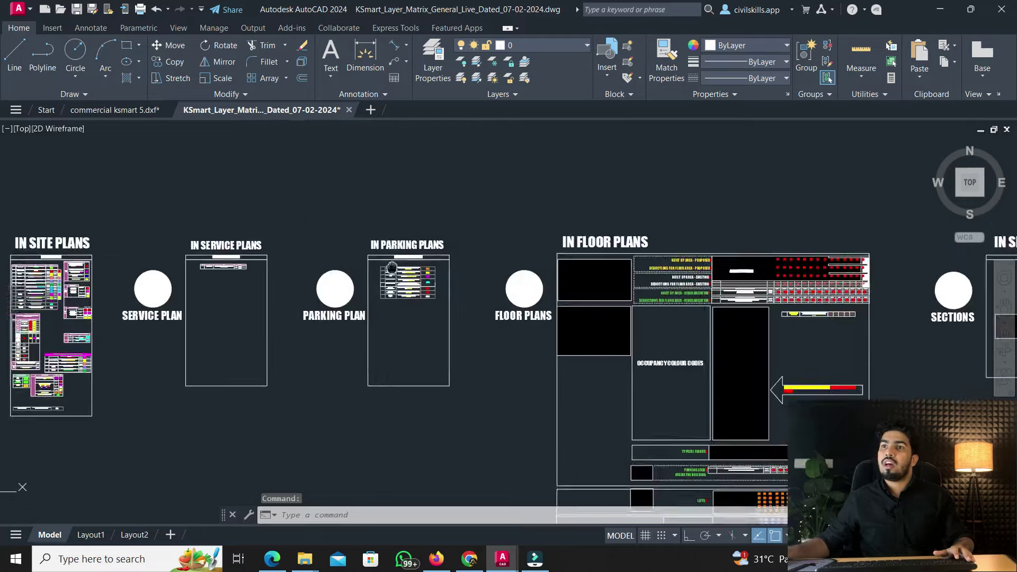
pyautogui.moveTo(568, 281)
pyautogui.mouseDown(button='middle')
pyautogui.moveTo(509, 215)
pyautogui.moveTo(391, 264)
pyautogui.moveTo(131, 267)
pyautogui.mouseUp(button='middle')
pyautogui.scroll(2, 509, 216)
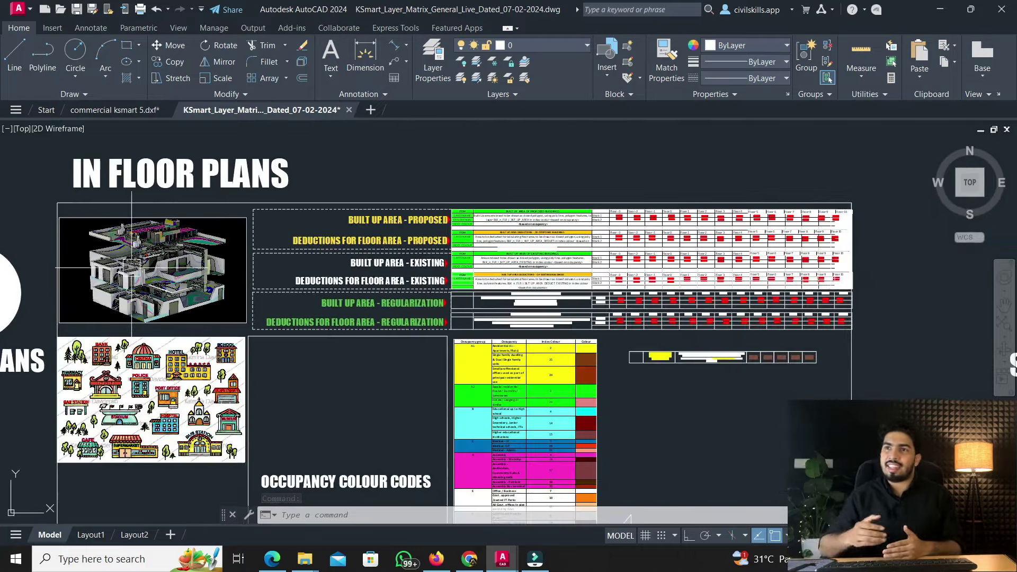
pyautogui.scroll(2, 337, 228)
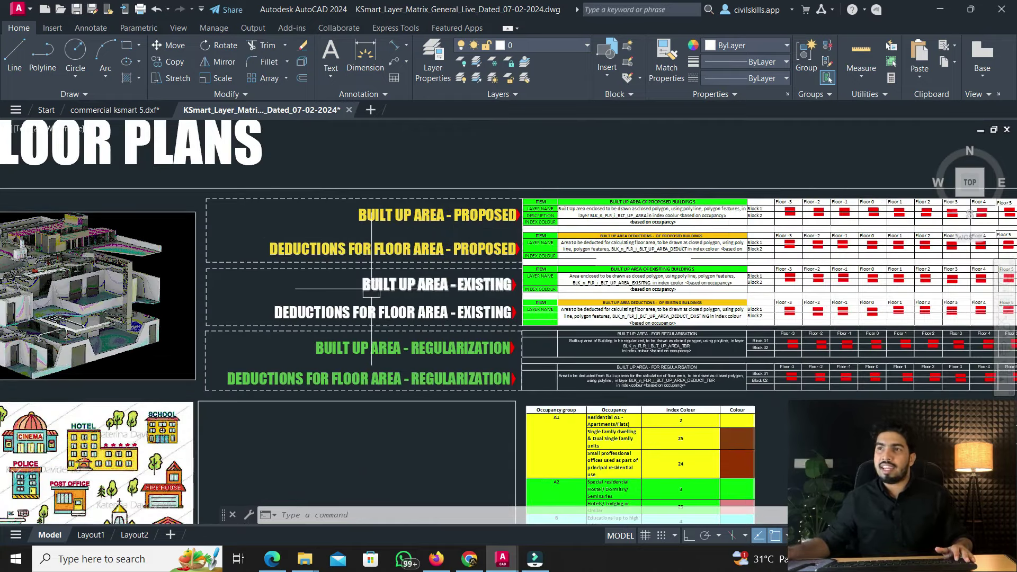
pyautogui.moveTo(651, 389)
pyautogui.mouseDown(button='middle')
pyautogui.moveTo(280, 397)
pyautogui.moveTo(380, 385)
pyautogui.mouseUp(button='middle')
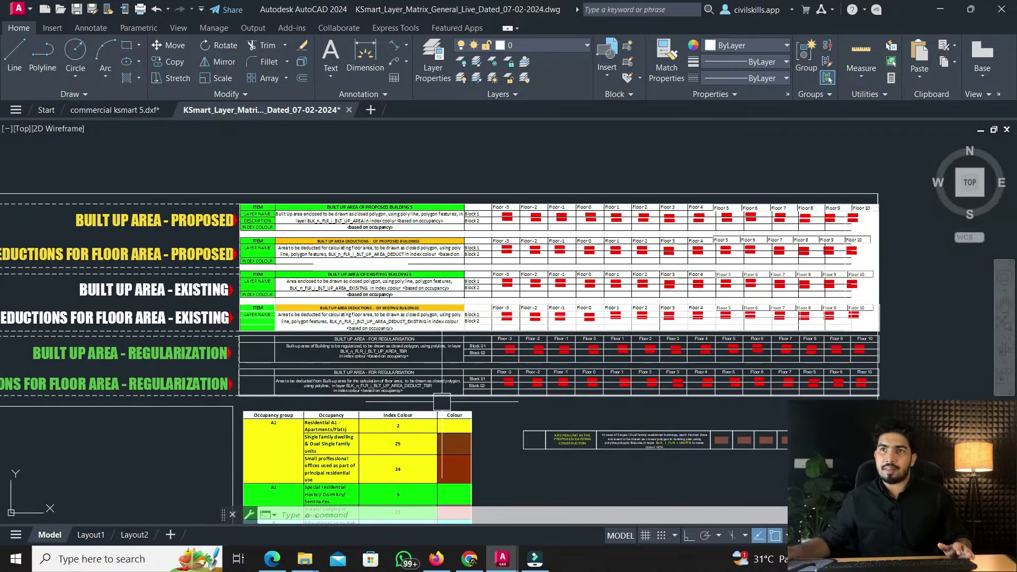
pyautogui.moveTo(446, 374); pyautogui.dragTo(450, 201, button='middle')
pyautogui.scroll(3, 461, 368)
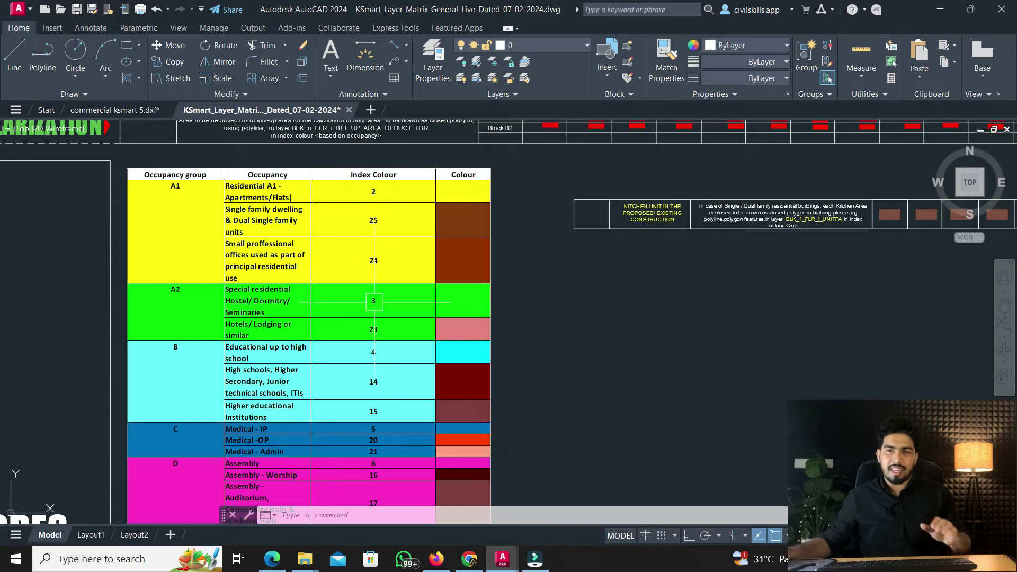
pyautogui.scroll(2, 309, 233)
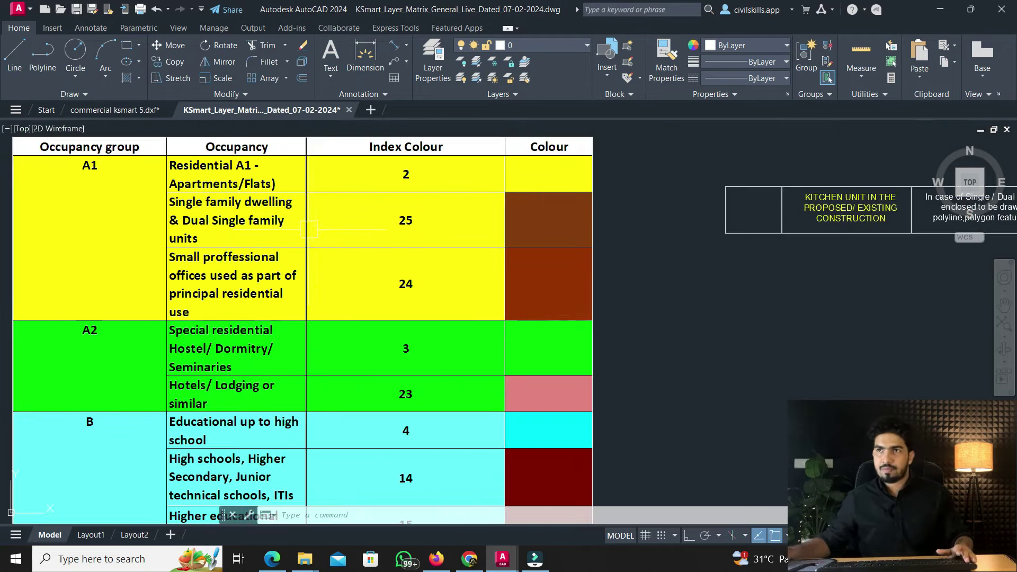
pyautogui.scroll(-2, 308, 232)
pyautogui.scroll(2, 271, 216)
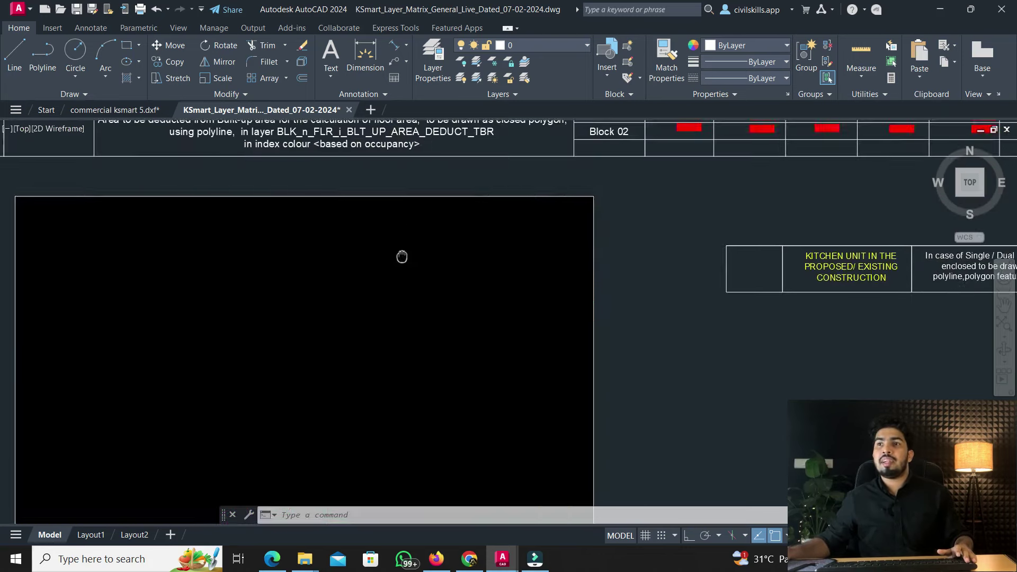
# Open the AutoCAD Color Index palette for the object colour while the occupancy colour table is in view
pyautogui.moveTo(428, 203); pyautogui.dragTo(402, 270, button='middle')
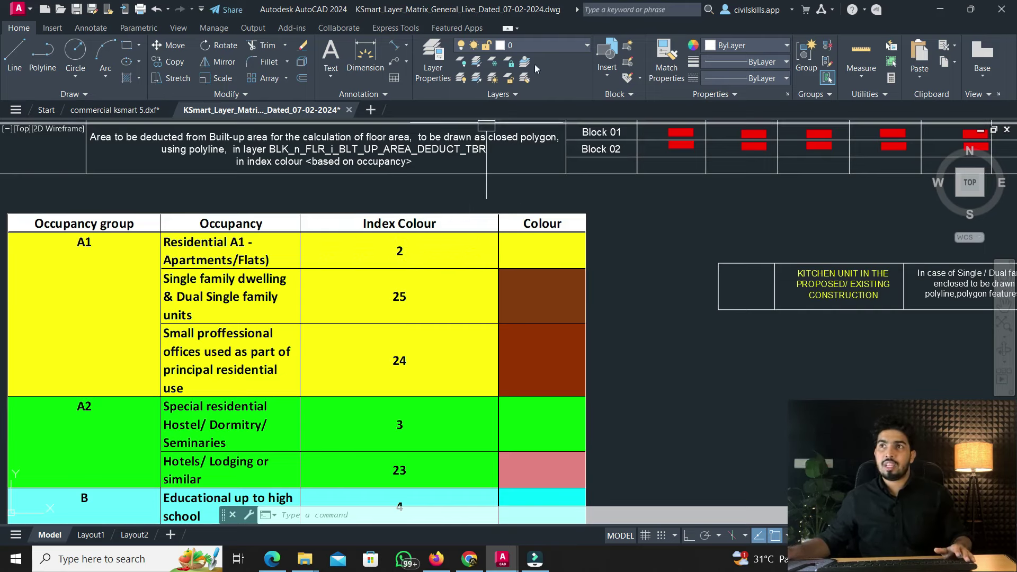
pyautogui.click(754, 45)
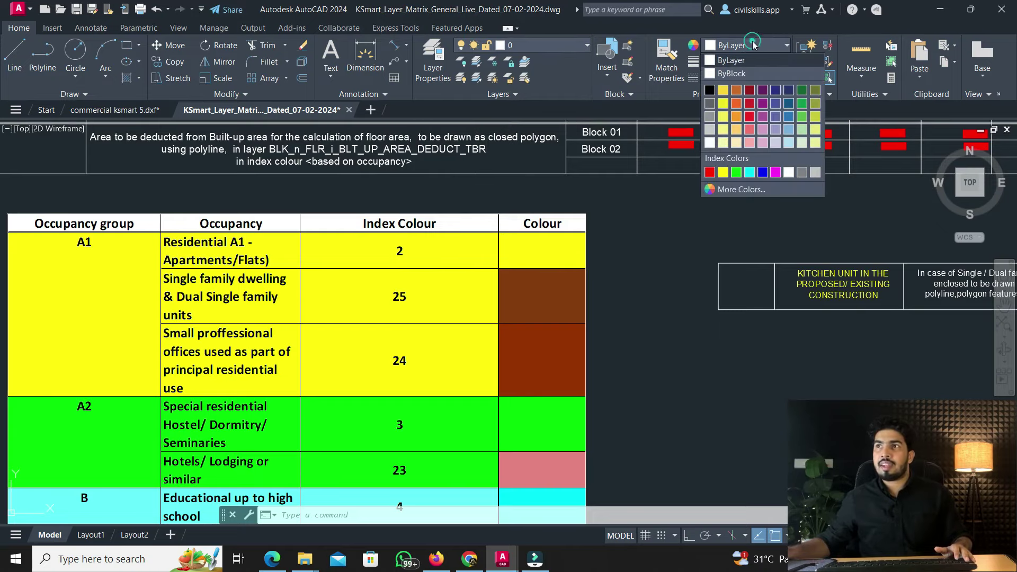
pyautogui.click(743, 190)
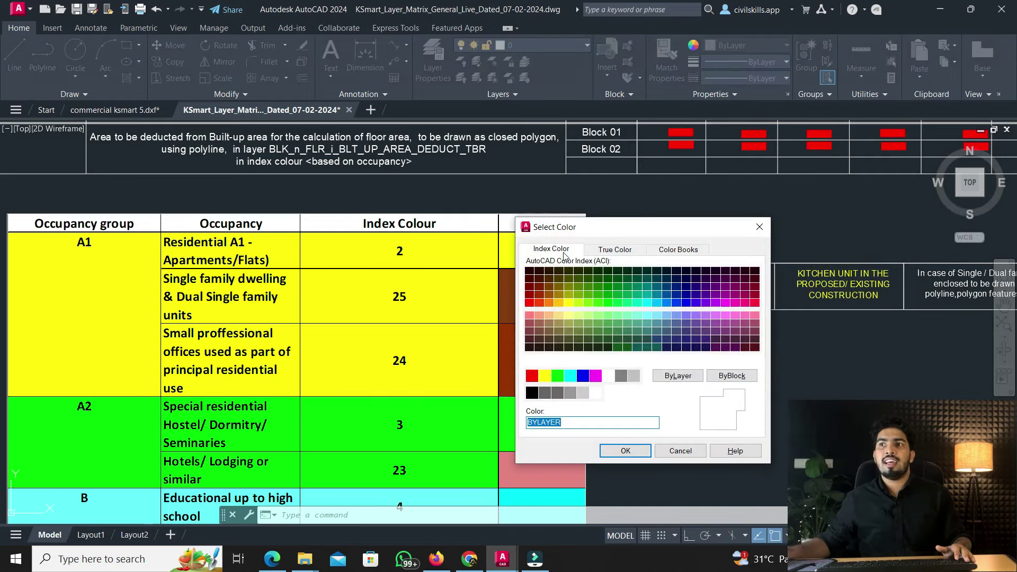
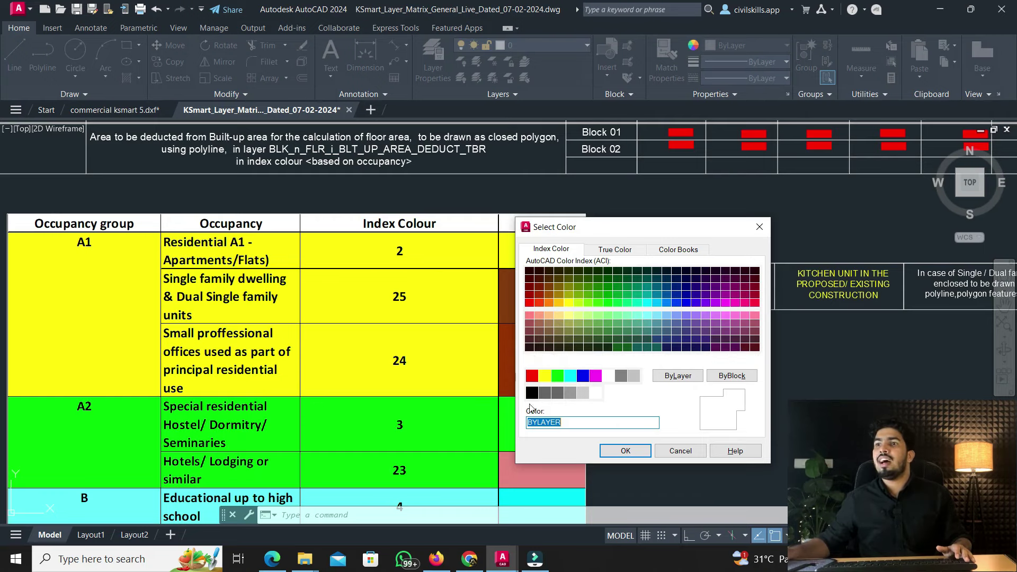
# Close the colour palette and examine the layer matrix's built-up area and deduction rows for proposed buildings, including the per-floor block swatches
pyautogui.click(761, 233)
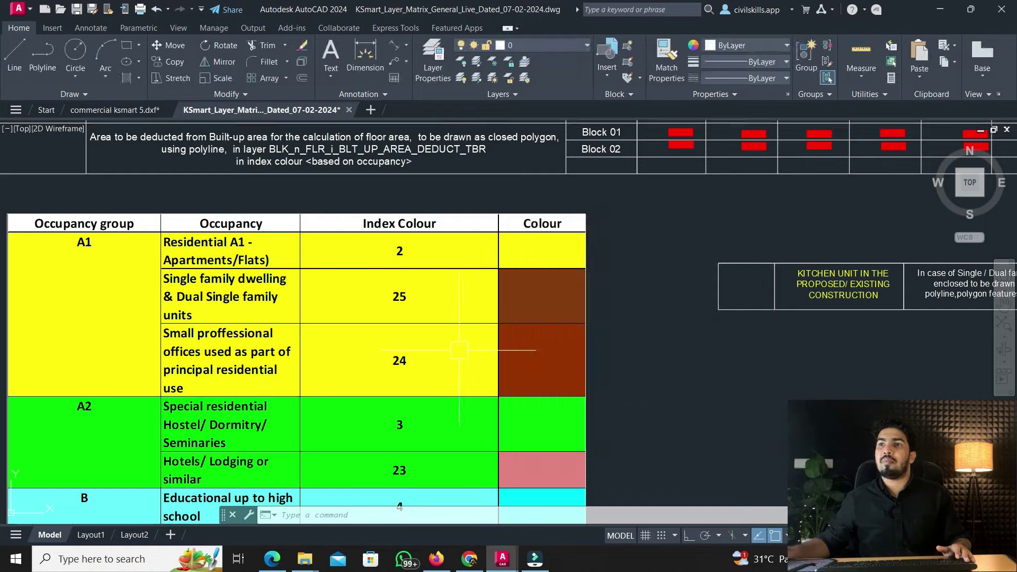
pyautogui.scroll(-2, 379, 300)
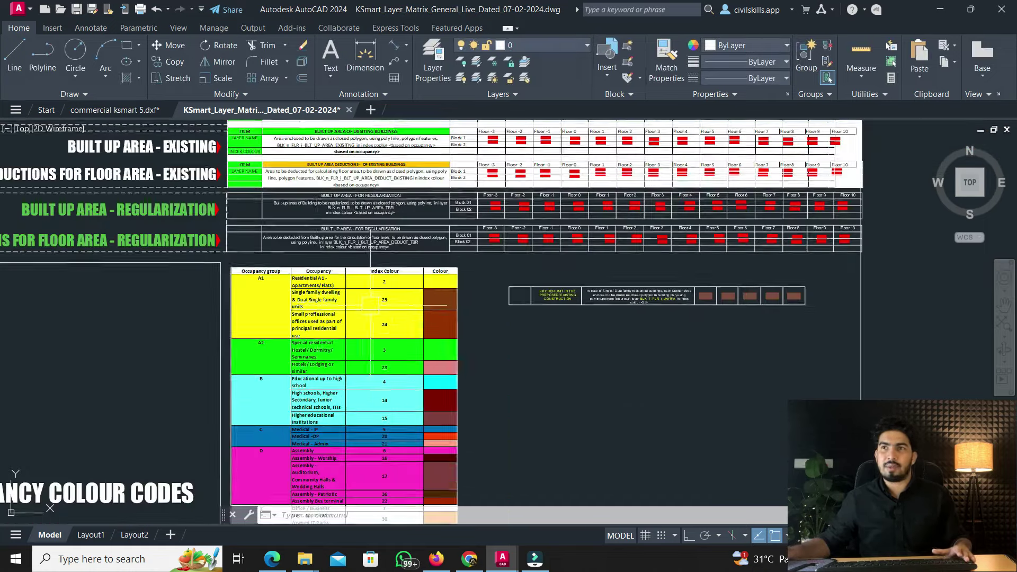
pyautogui.moveTo(316, 319); pyautogui.dragTo(314, 488, button='middle')
pyautogui.moveTo(243, 299); pyautogui.dragTo(433, 310, button='middle')
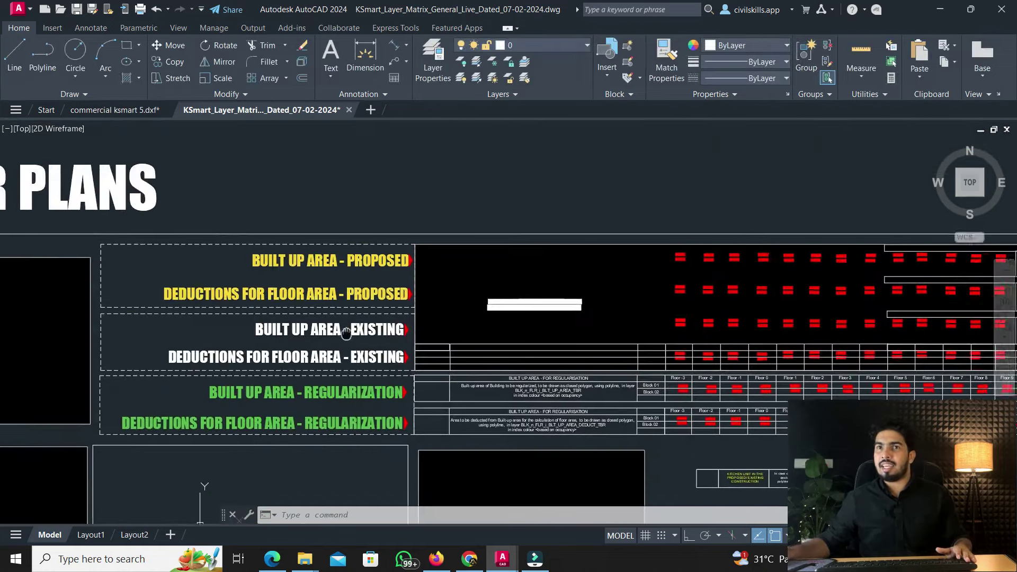
pyautogui.scroll(-2, 424, 310)
pyautogui.scroll(2, 354, 271)
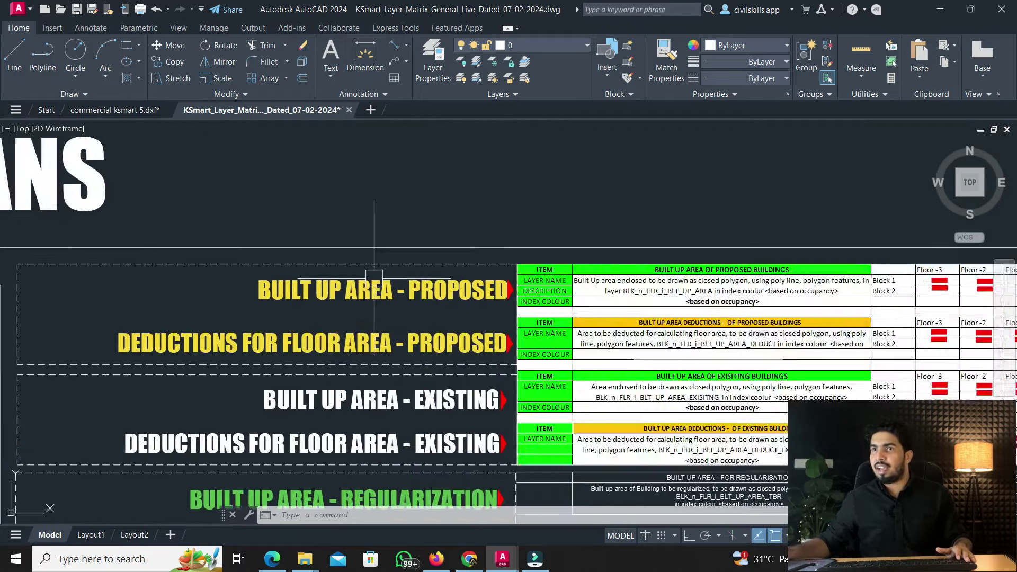
pyautogui.moveTo(345, 291); pyautogui.dragTo(208, 280, button='middle')
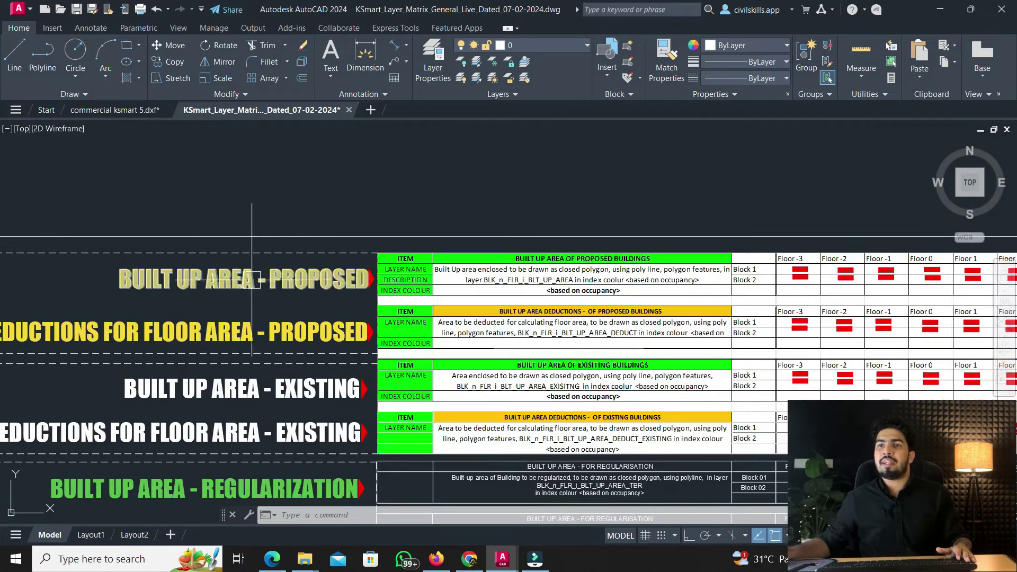
pyautogui.moveTo(285, 237); pyautogui.dragTo(16, 254, button='middle')
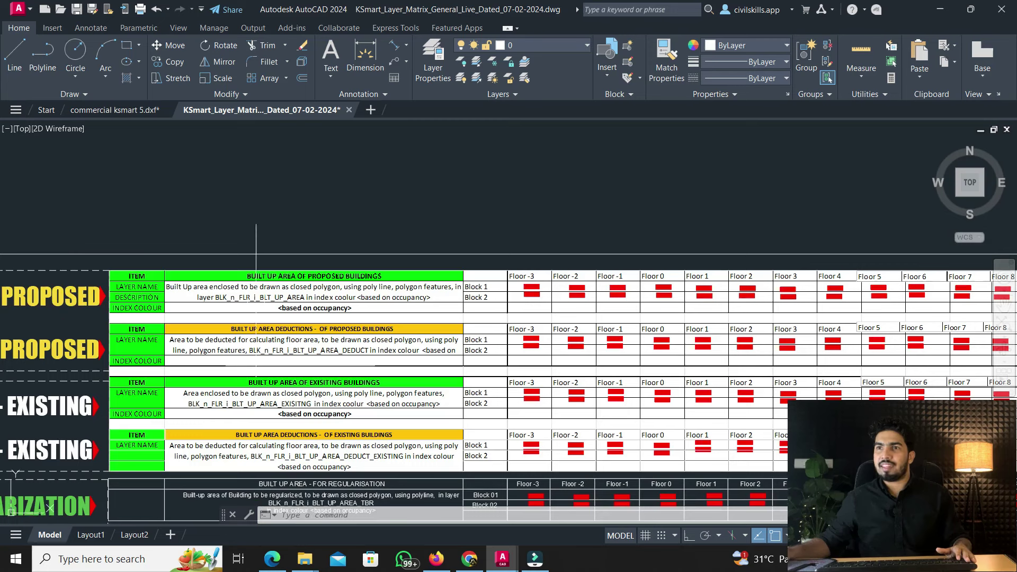
pyautogui.scroll(2, 374, 239)
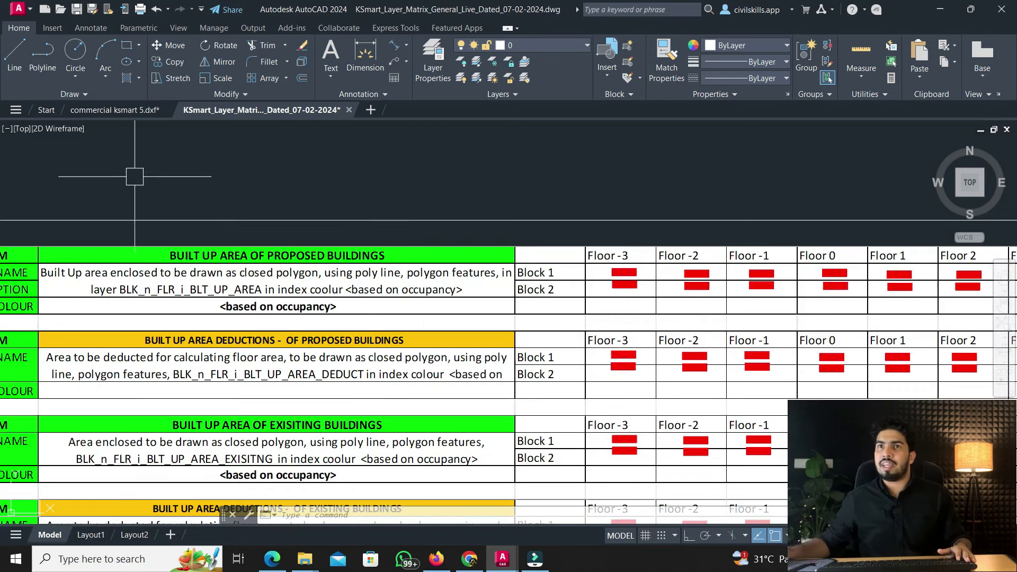
# Trace the outer verandah edge of the ground floor plan in commercial ksmart 5.dxf with a closed polyline
pyautogui.click(122, 110)
pyautogui.press('Escape')
pyautogui.scroll(-10, 344, 219)
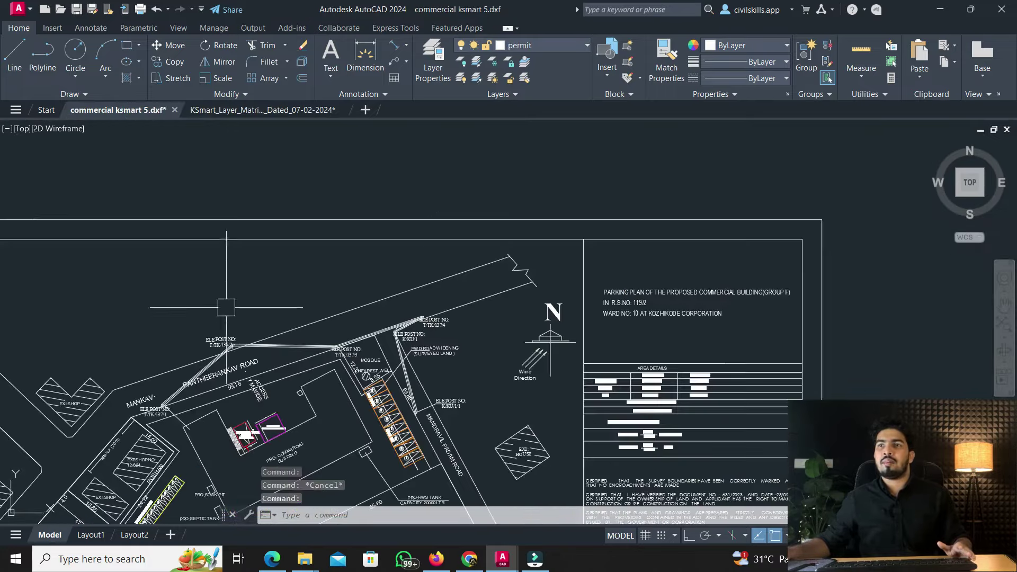
pyautogui.scroll(10, 279, 287)
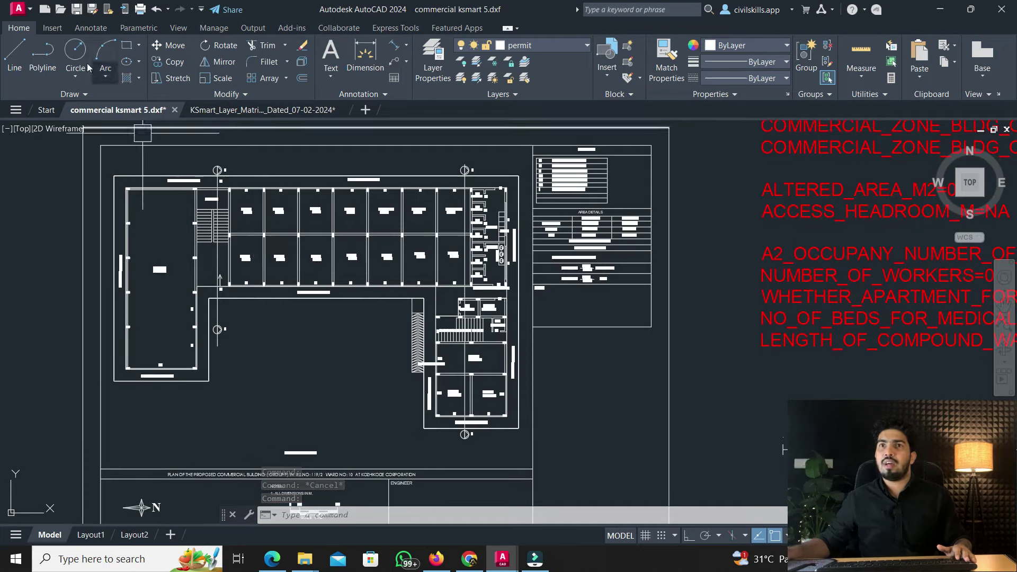
pyautogui.click(42, 53)
pyautogui.click(114, 175)
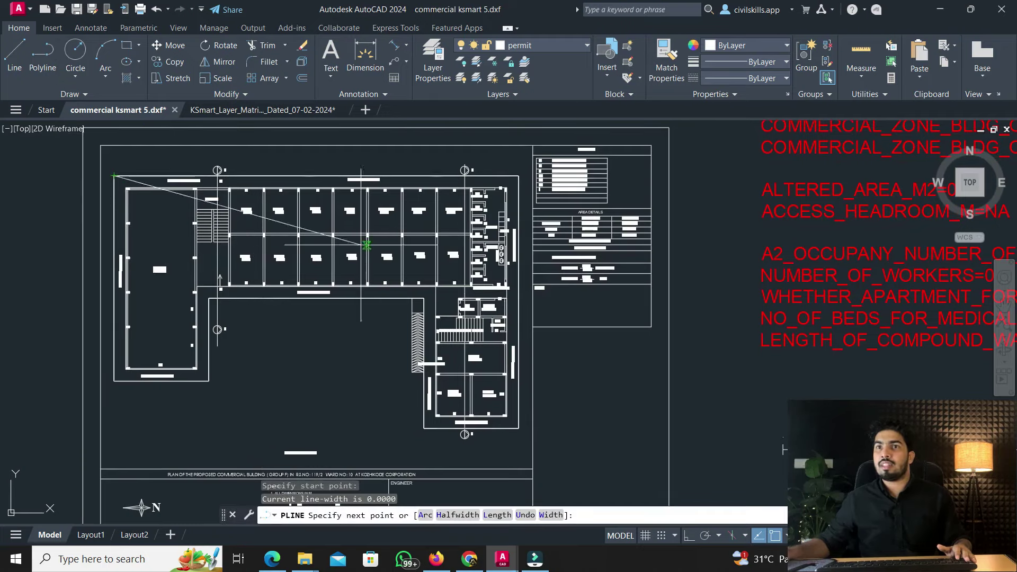
pyautogui.scroll(2, 523, 363)
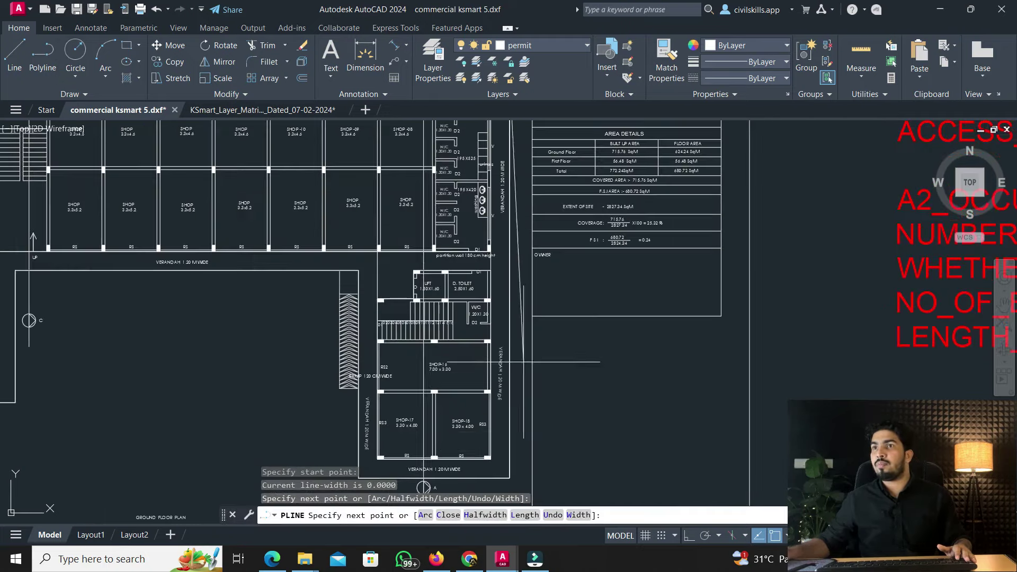
pyautogui.click(509, 478)
pyautogui.moveTo(509, 477); pyautogui.dragTo(531, 409, button='middle')
pyautogui.click(379, 408)
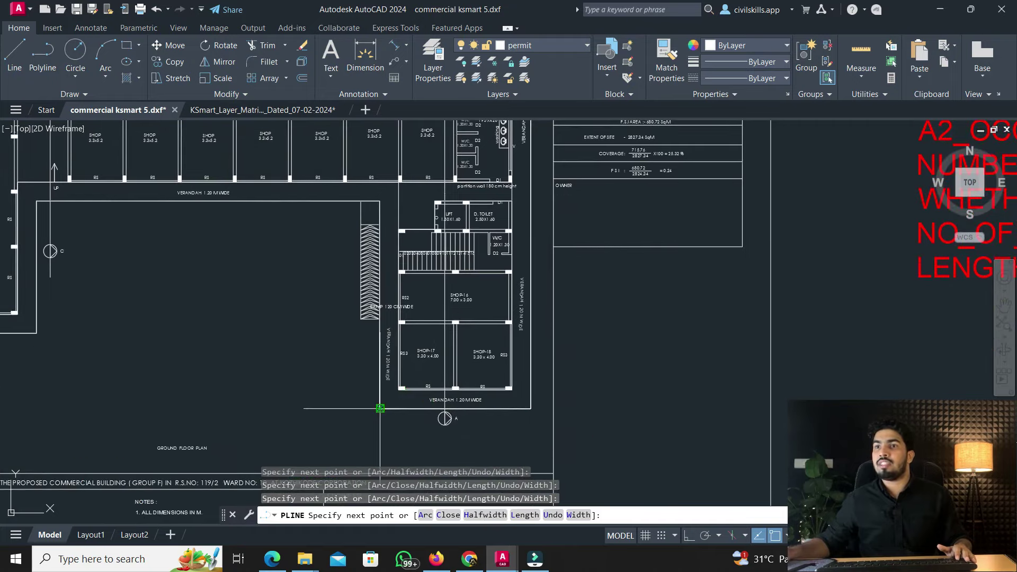
pyautogui.click(379, 201)
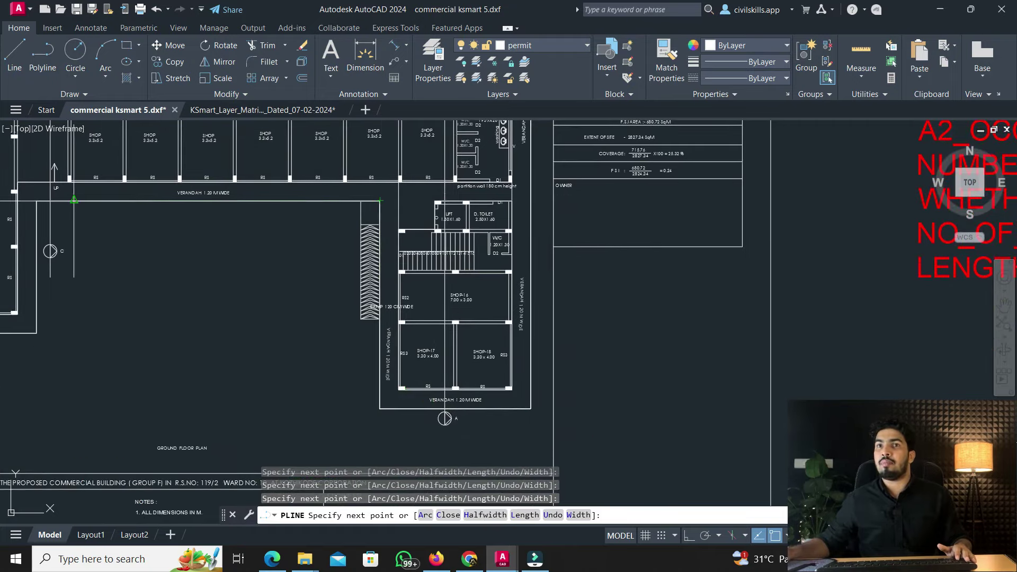
pyautogui.click(37, 201)
pyautogui.moveTo(44, 236); pyautogui.dragTo(196, 275, button='middle')
pyautogui.click(189, 372)
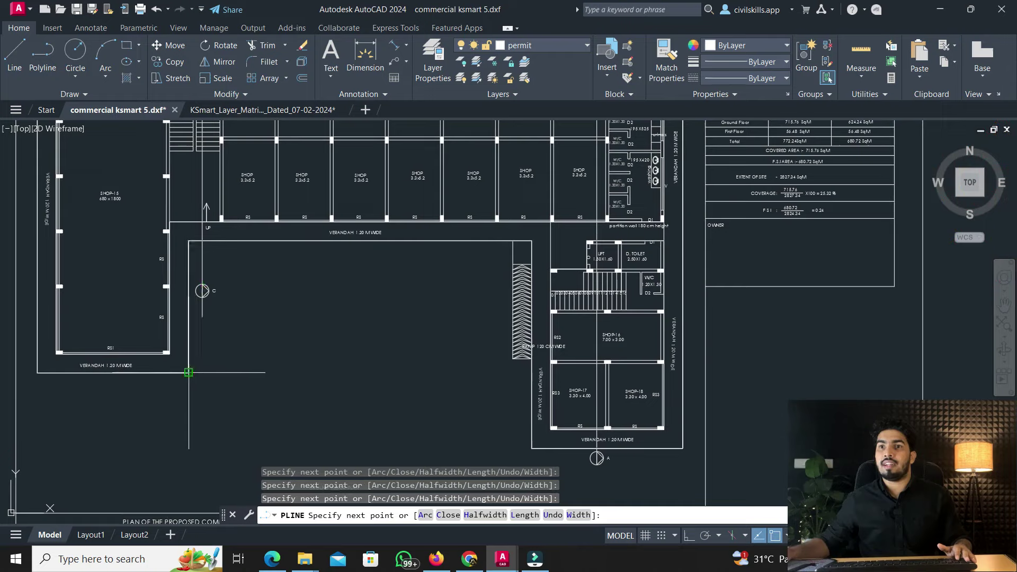
pyautogui.click(188, 373)
pyautogui.write('c')
pyautogui.press('Return')
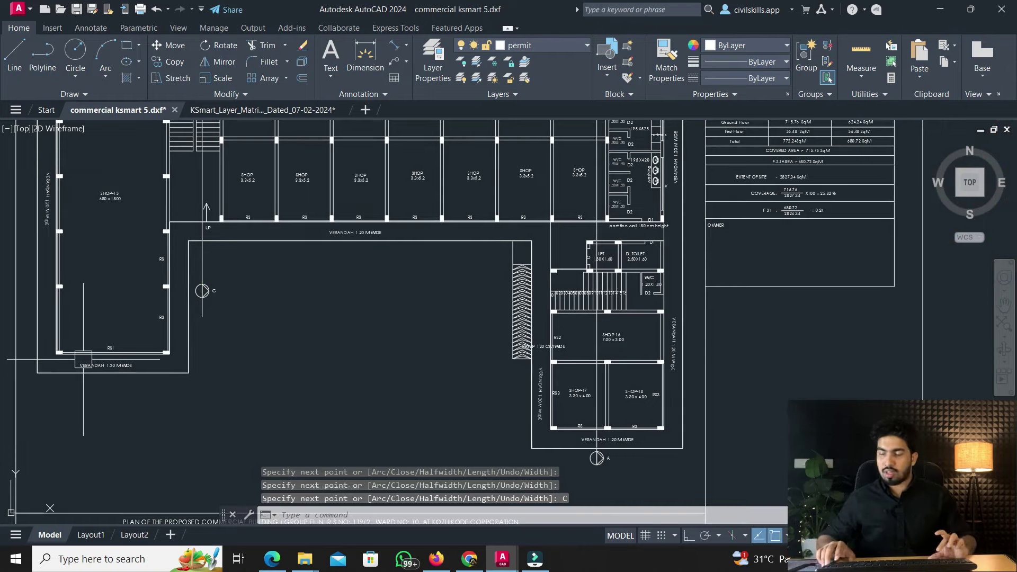
pyautogui.click(88, 373)
pyautogui.scroll(-2, 131, 351)
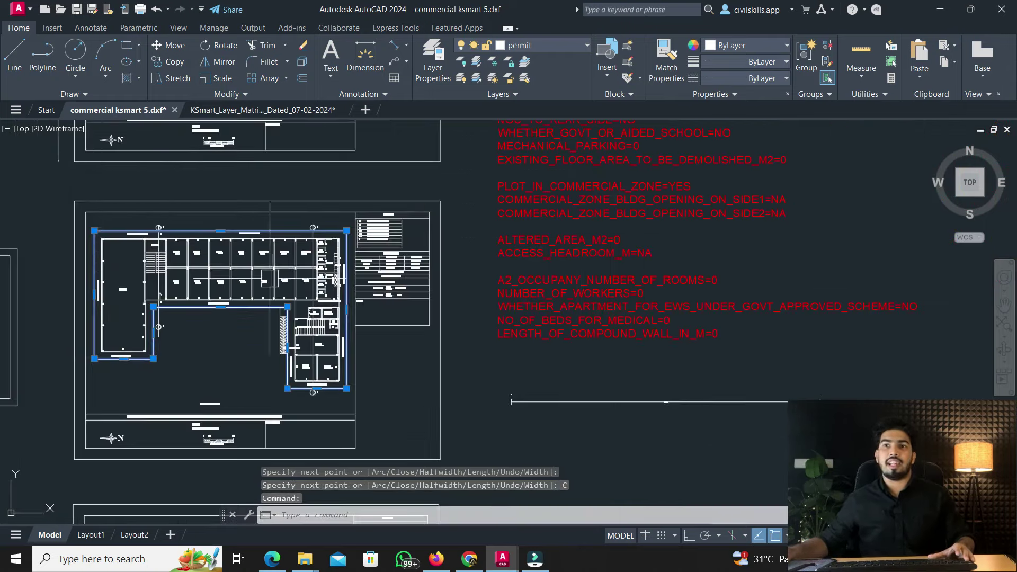
pyautogui.press('Escape')
# Match the ground floor outline to the layer matrix's Floor 0, Block 1 swatch for built-up area of proposed buildings
pyautogui.click(214, 112)
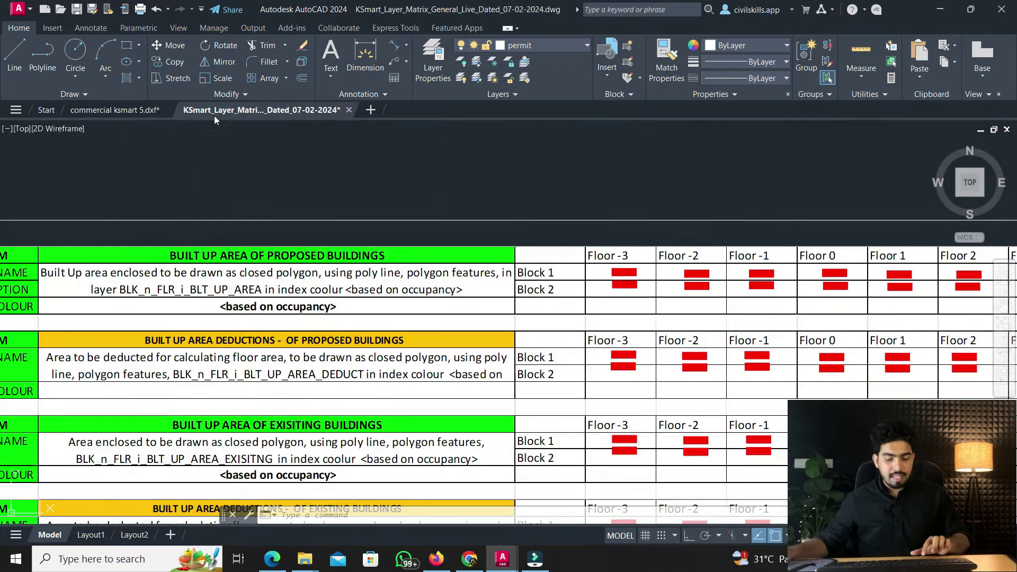
pyautogui.write('ma')
pyautogui.press('Return')
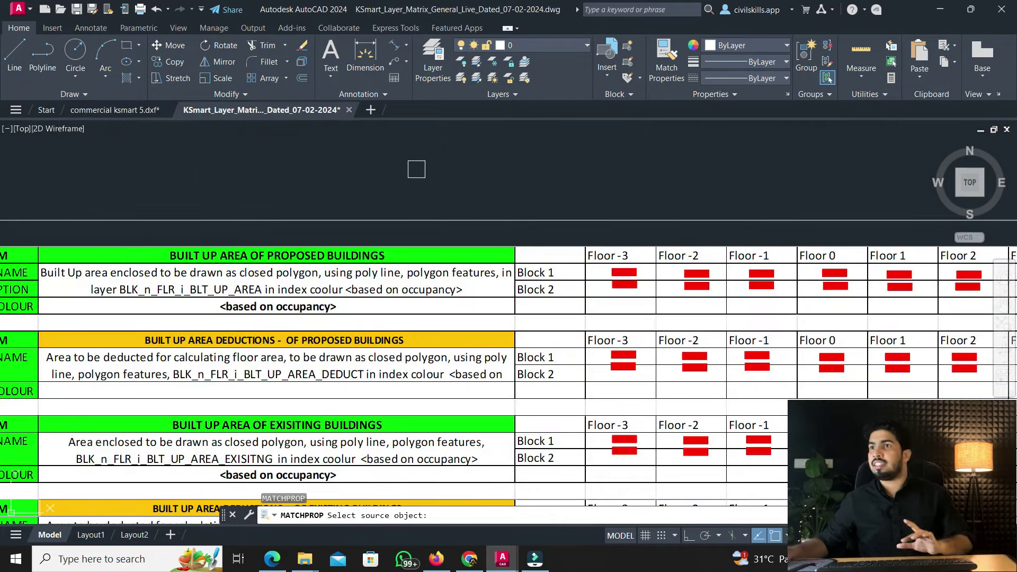
pyautogui.scroll(4, 843, 273)
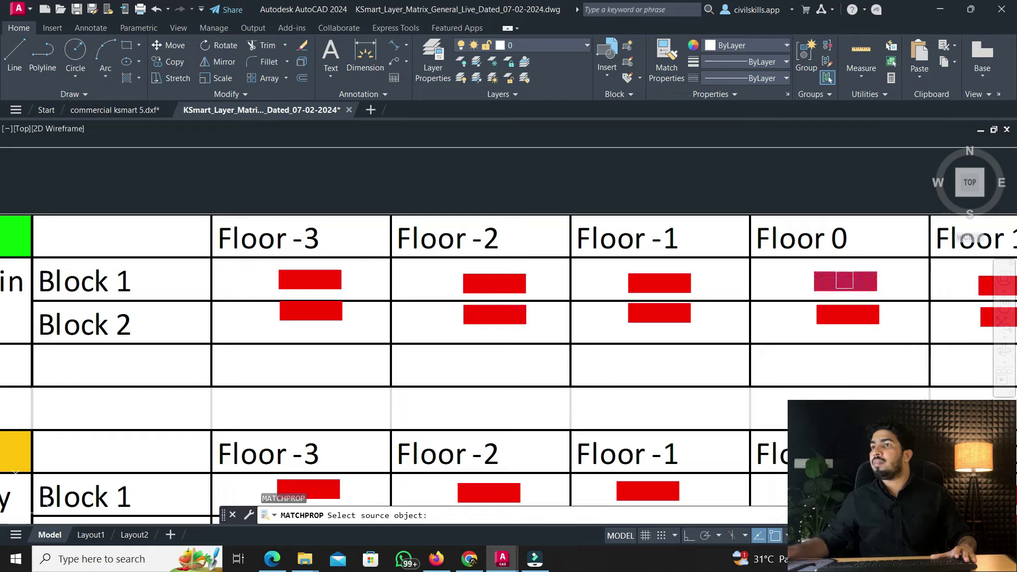
pyautogui.click(842, 284)
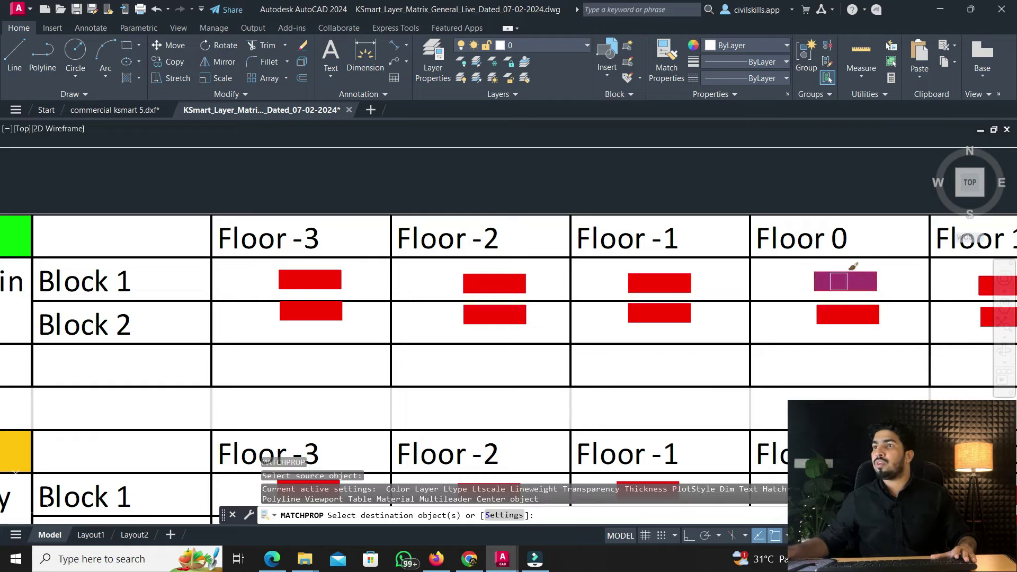
pyautogui.click(121, 112)
pyautogui.click(194, 225)
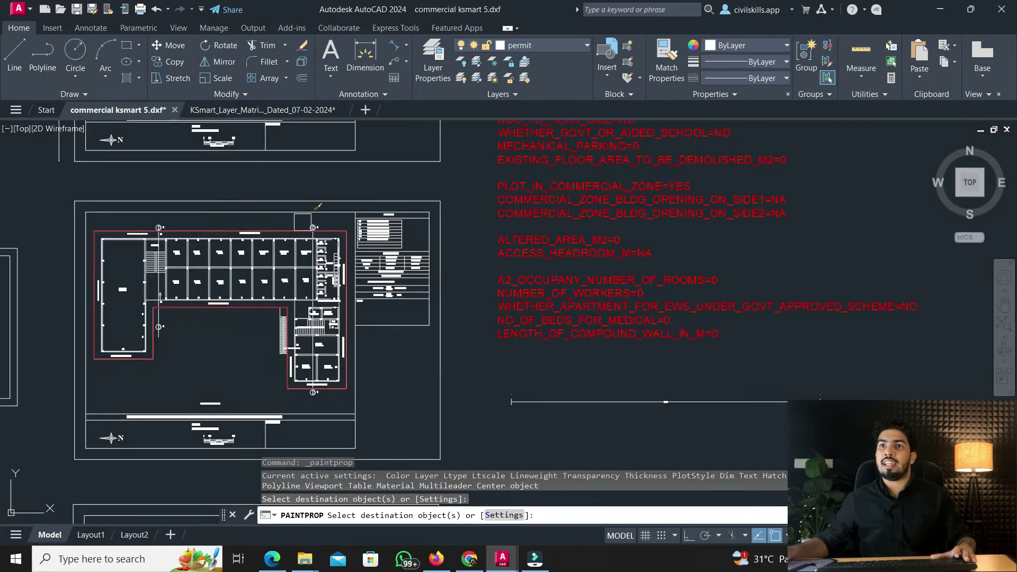
pyautogui.press('Escape')
pyautogui.scroll(1, 253, 302)
pyautogui.moveTo(262, 304); pyautogui.dragTo(333, 297, button='middle')
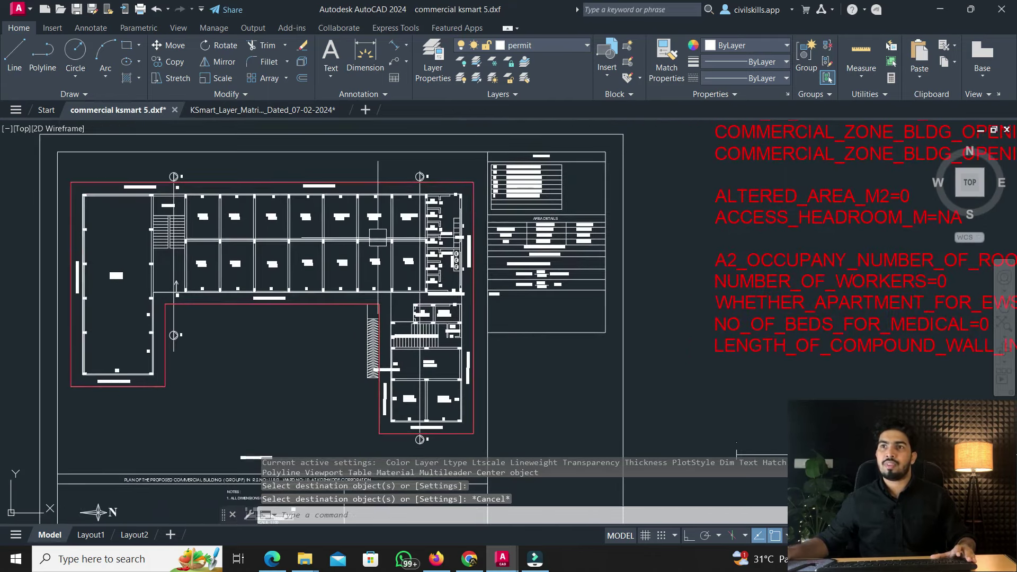
# Set the ground floor built-up outline to index colour 8, the occupancy table's colour for group F Commercial/Parking Plaza
pyautogui.click(262, 110)
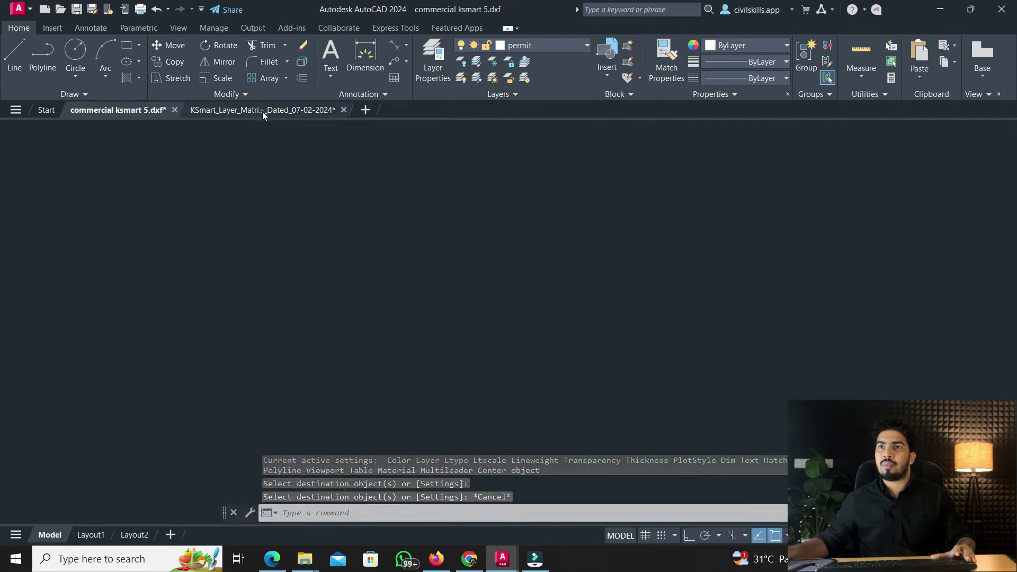
pyautogui.scroll(-10, 249, 296)
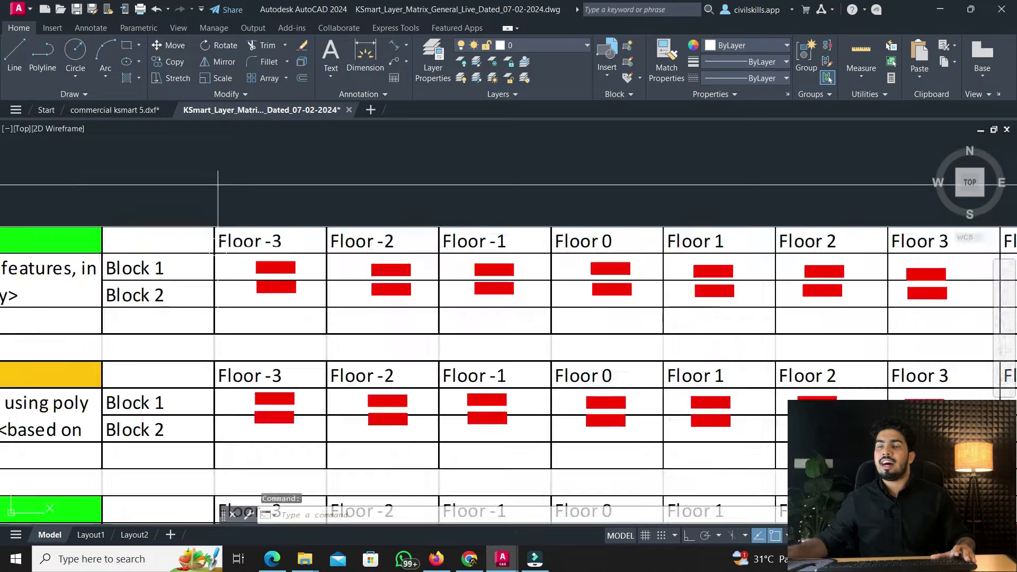
pyautogui.scroll(4, 184, 218)
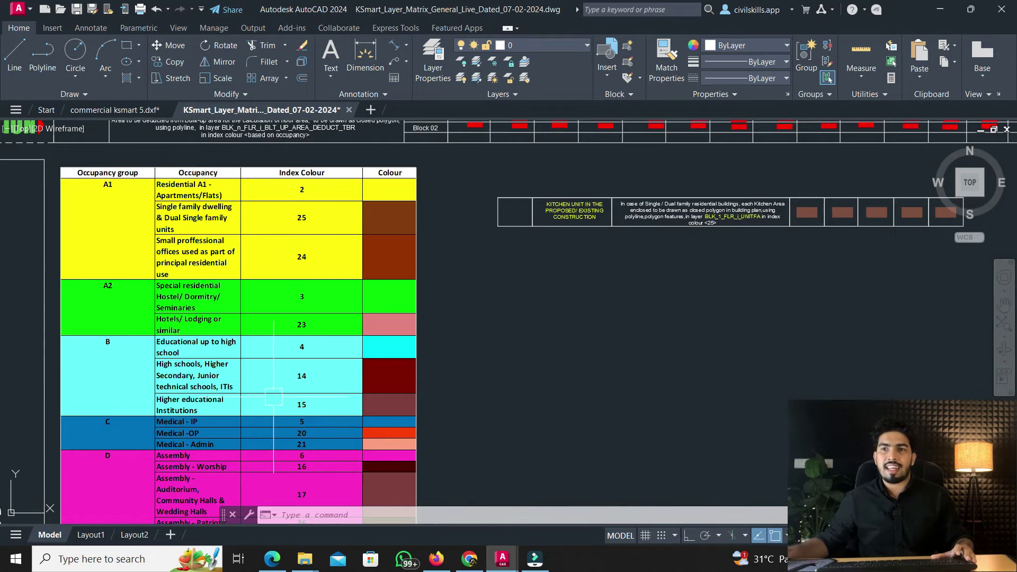
pyautogui.moveTo(131, 365); pyautogui.dragTo(136, 208, button='middle')
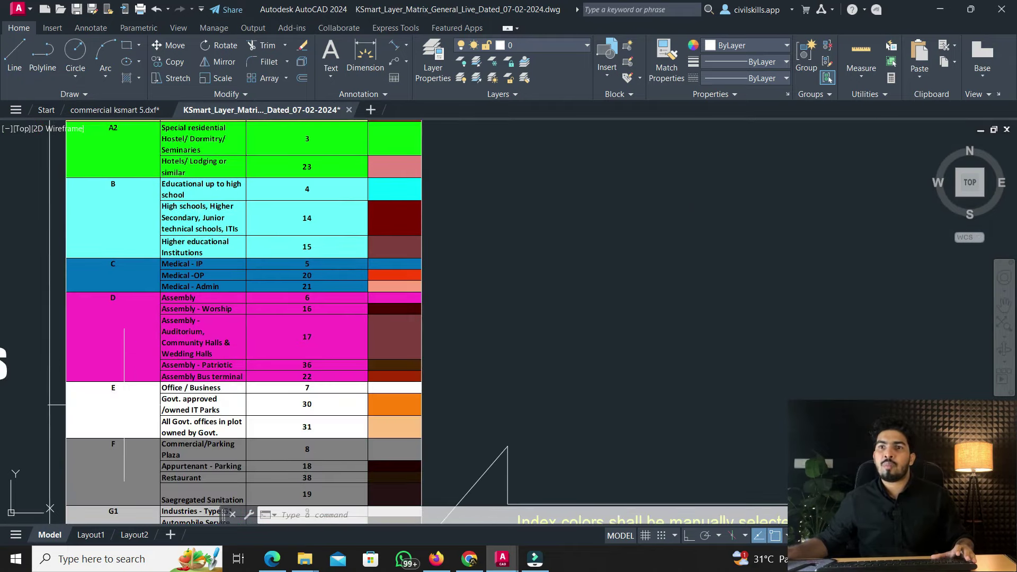
pyautogui.moveTo(118, 445); pyautogui.dragTo(128, 358, button='middle')
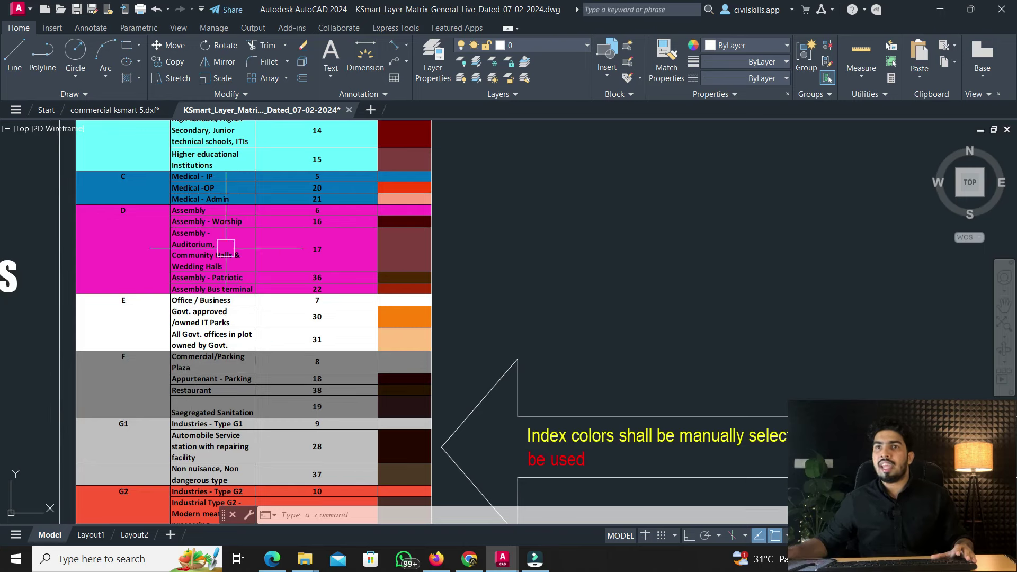
pyautogui.click(122, 107)
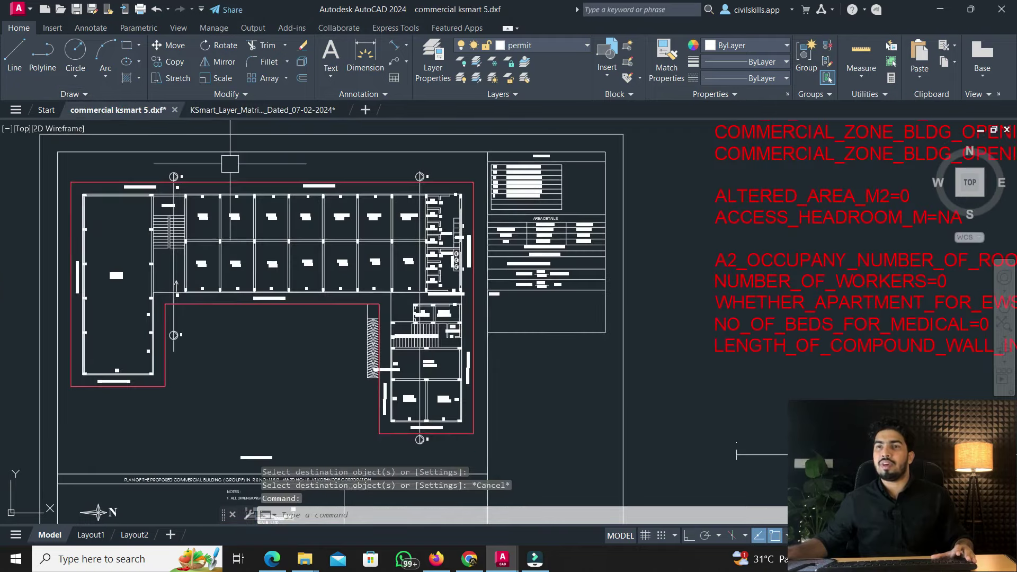
pyautogui.click(224, 181)
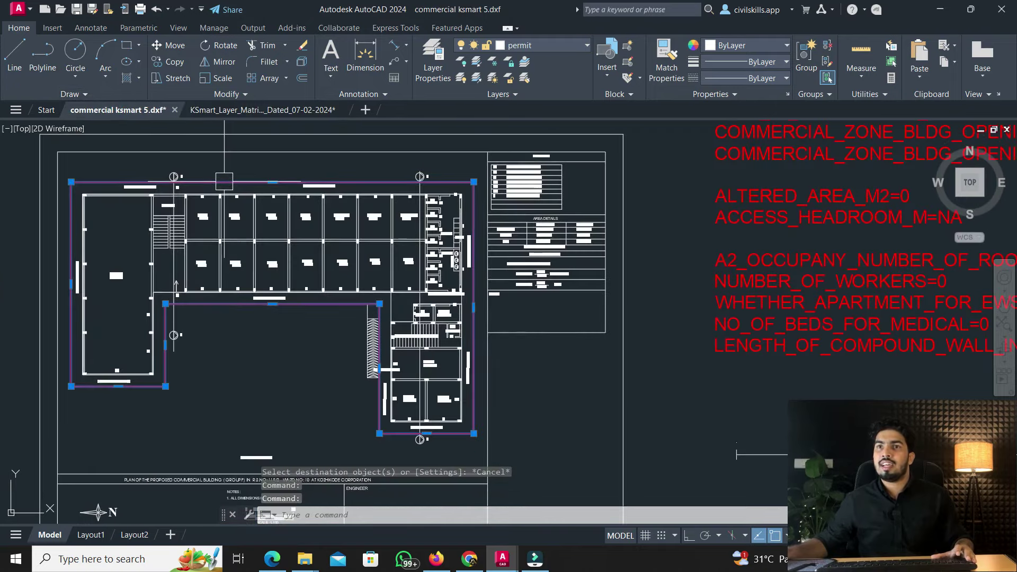
pyautogui.click(749, 49)
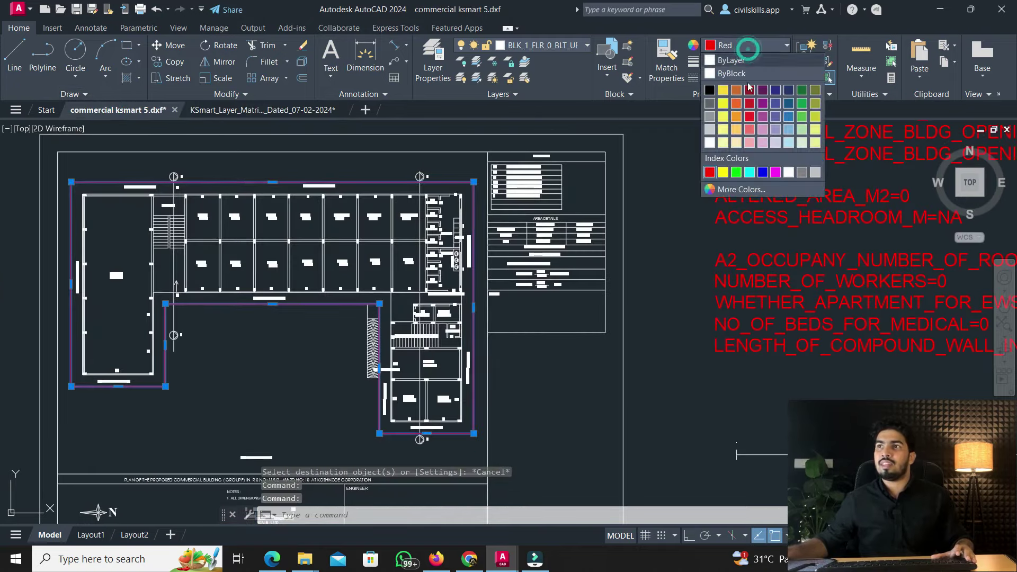
pyautogui.click(740, 189)
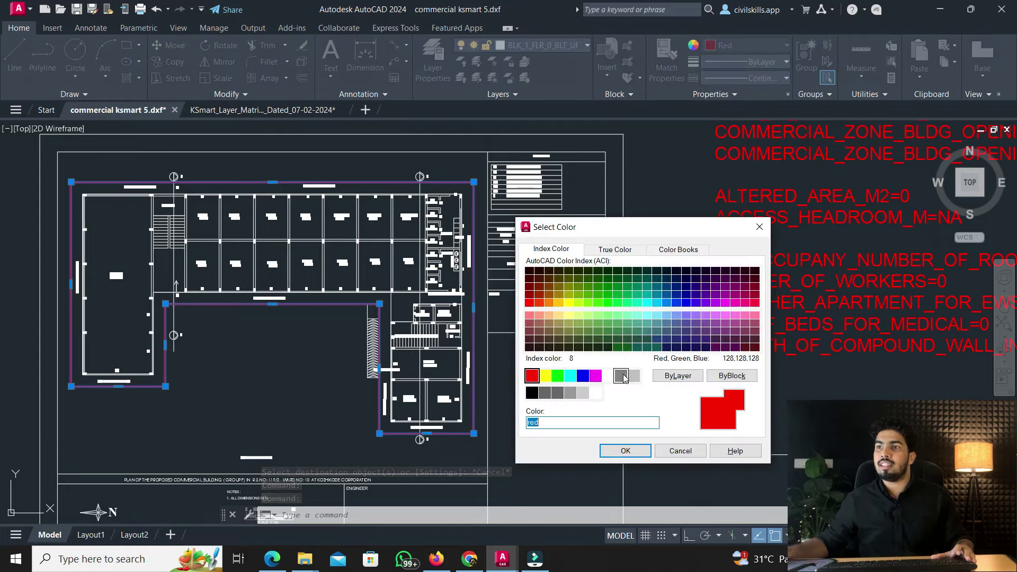
pyautogui.click(623, 376)
pyautogui.click(616, 451)
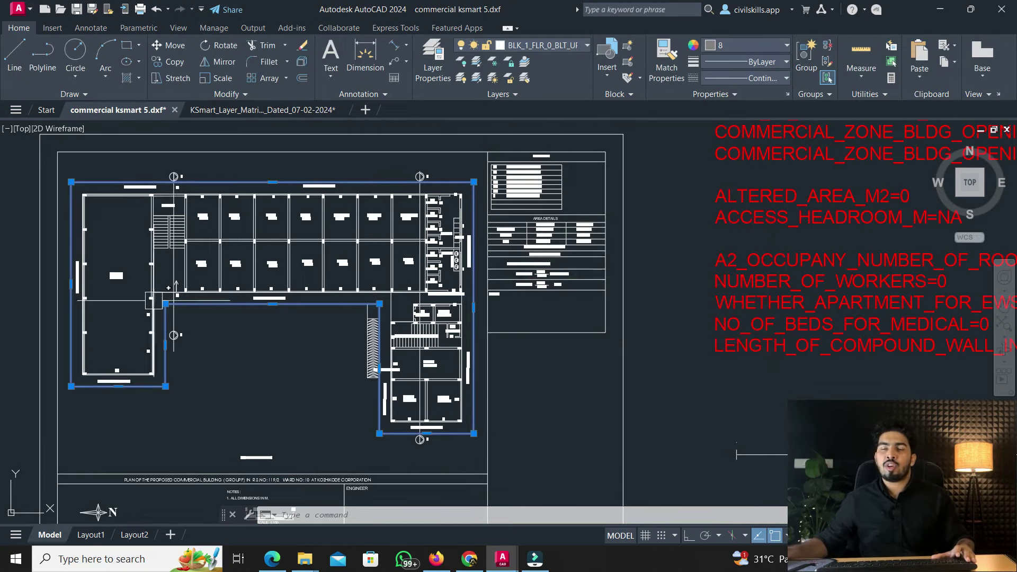
pyautogui.press('Escape')
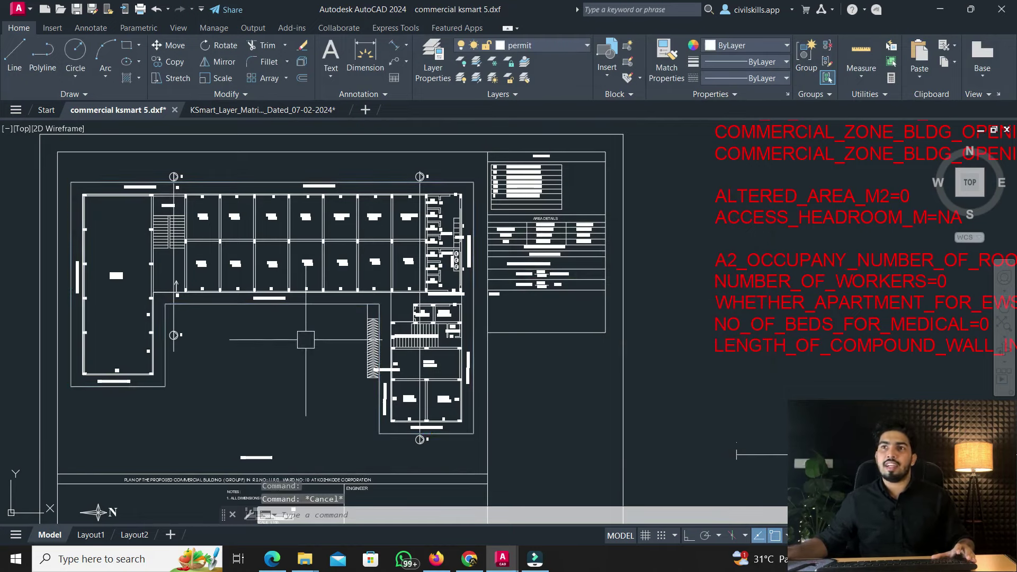
# Examine the layer matrix's floor columns and block swatches for built-up area of proposed buildings
pyautogui.click(294, 110)
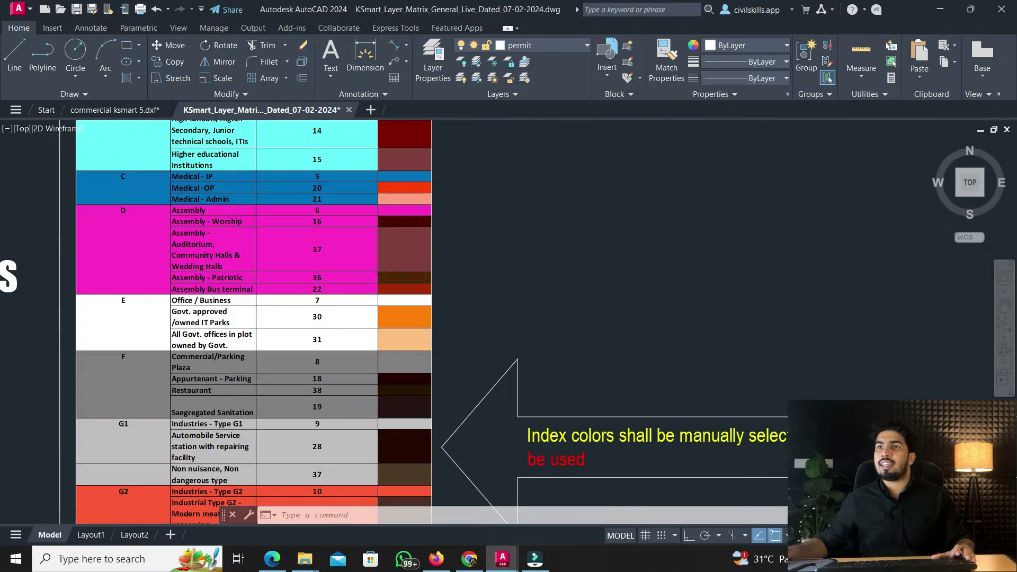
pyautogui.scroll(-2, 369, 284)
pyautogui.moveTo(318, 268); pyautogui.dragTo(331, 419, button='middle')
pyautogui.scroll(1, 166, 203)
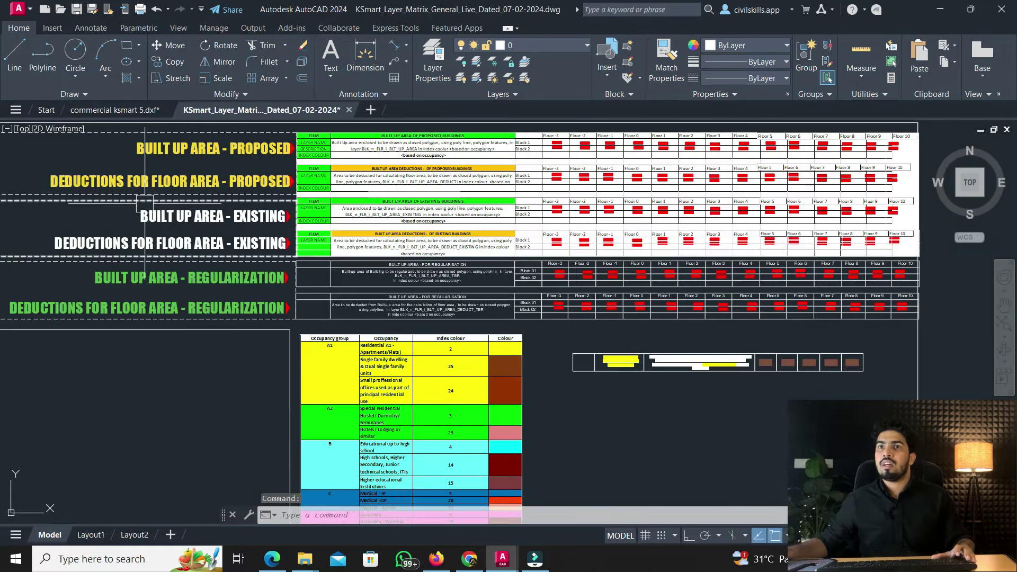
pyautogui.scroll(4, 581, 149)
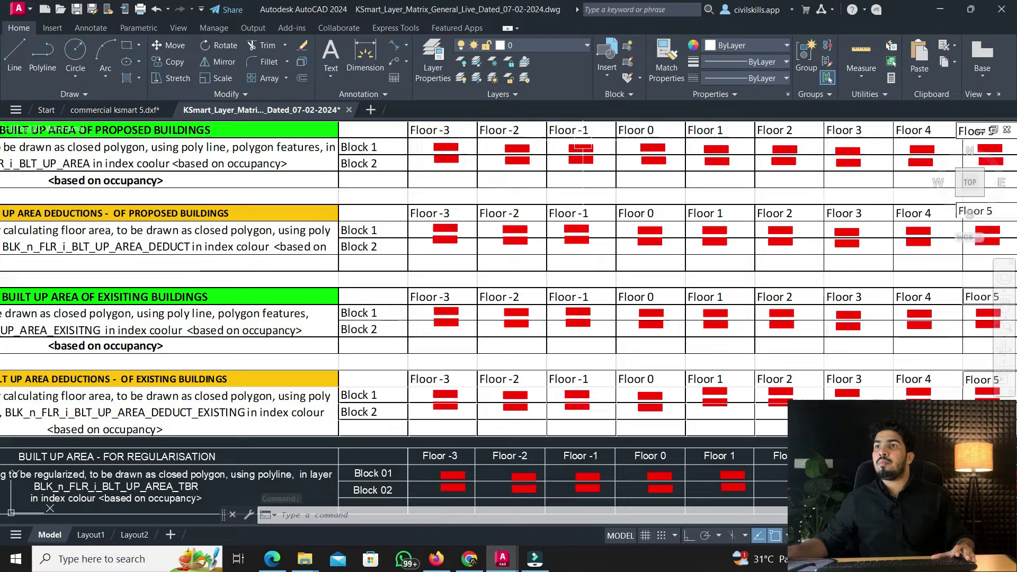
pyautogui.moveTo(582, 149); pyautogui.dragTo(525, 228, button='middle')
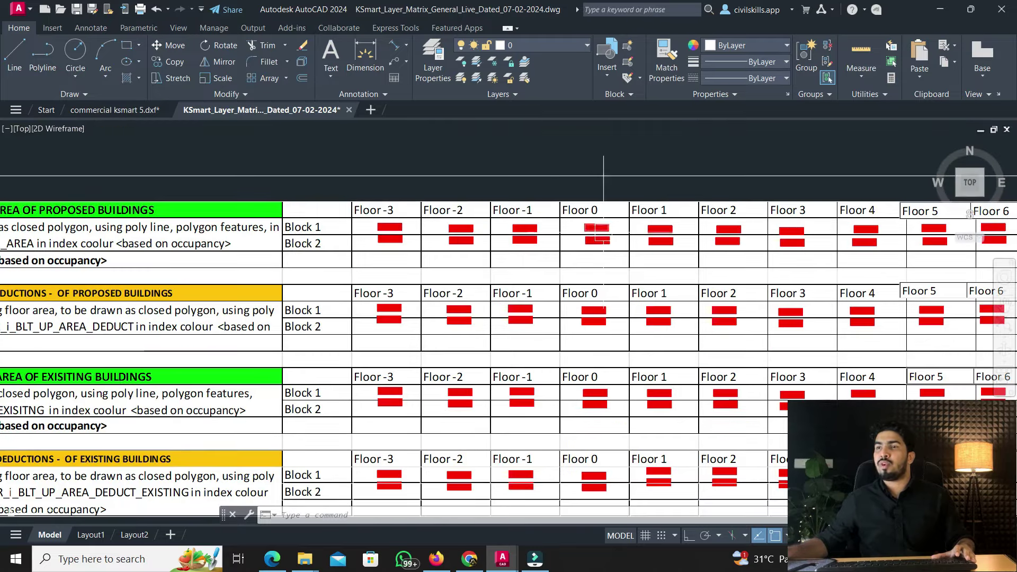
pyautogui.click(102, 110)
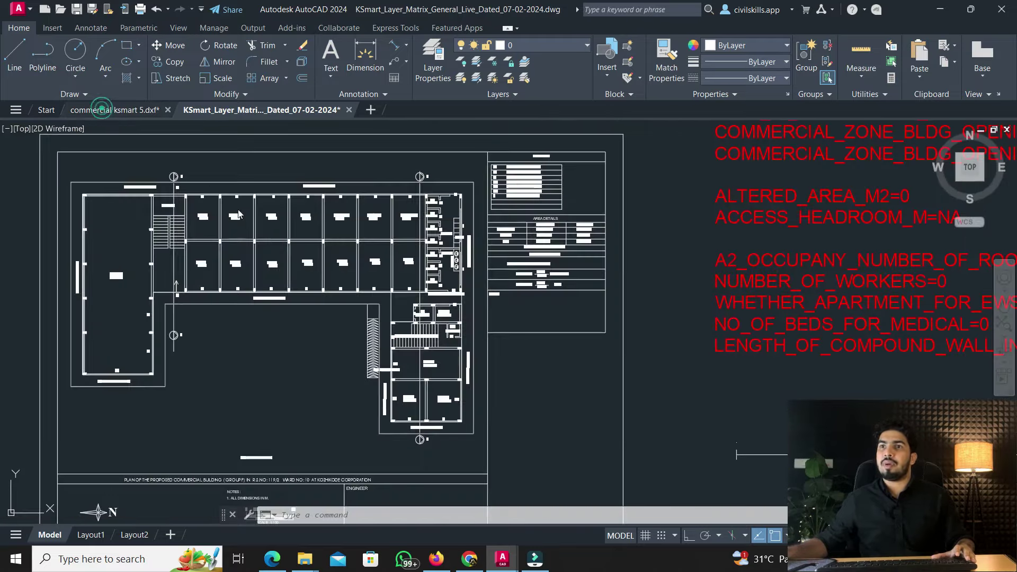
# Try to trace the outer wall edge of the larger staircase room on the first floor plan with a polyline
pyautogui.scroll(-2, 199, 349)
pyautogui.moveTo(200, 350); pyautogui.dragTo(200, 174, button='middle')
pyautogui.moveTo(237, 329); pyautogui.dragTo(242, 204, button='middle')
pyautogui.scroll(5, 160, 294)
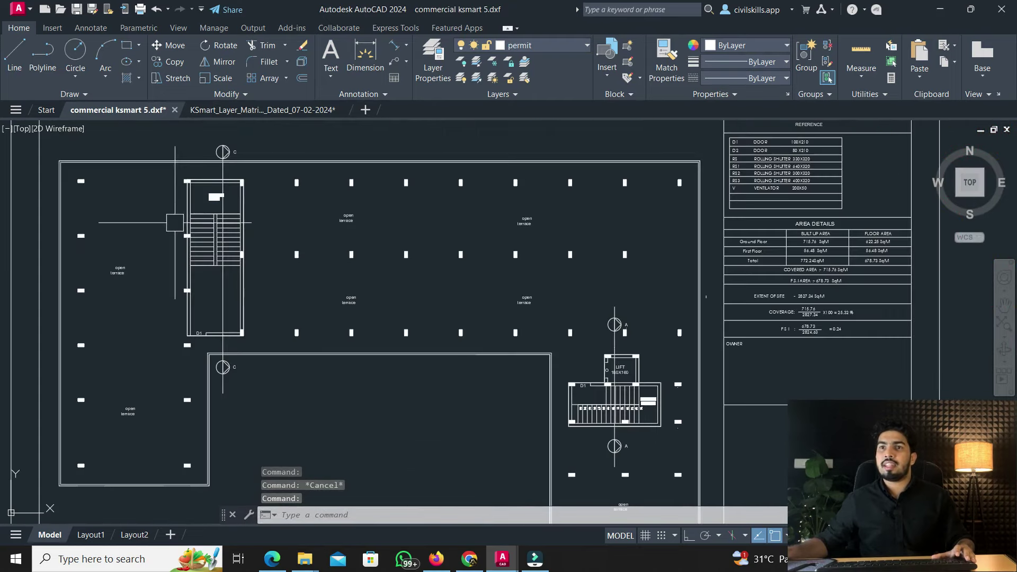
pyautogui.click(42, 55)
pyautogui.scroll(2, 254, 142)
pyautogui.scroll(2, 254, 142)
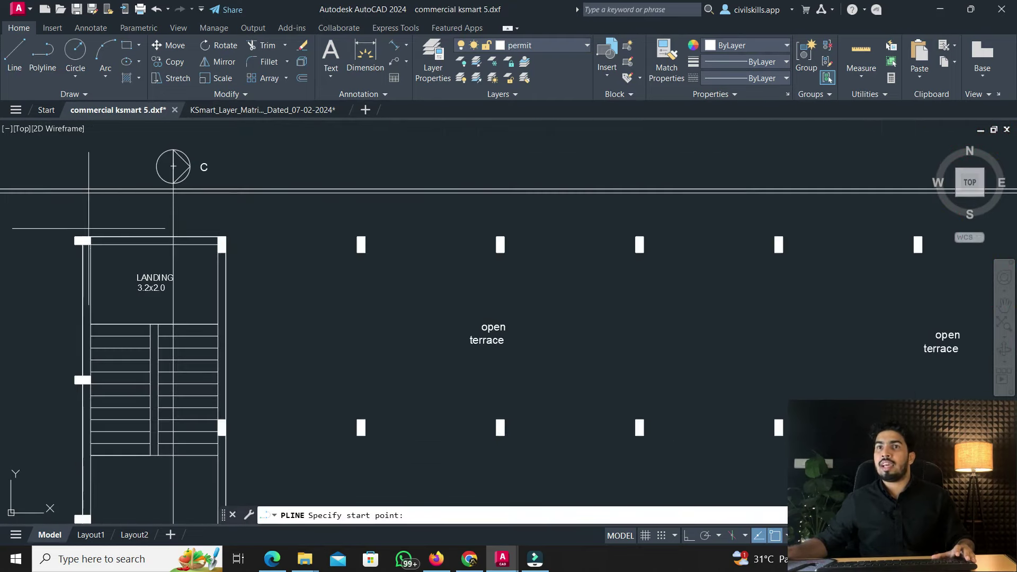
pyautogui.click(82, 238)
pyautogui.click(225, 237)
pyautogui.scroll(-3, 230, 232)
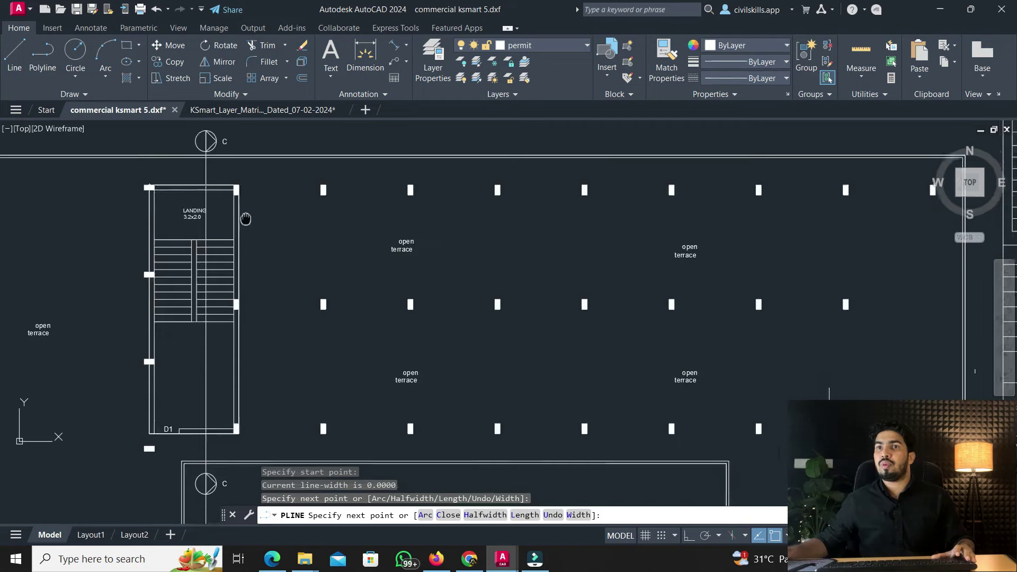
pyautogui.moveTo(245, 221); pyautogui.dragTo(245, 175, button='middle')
pyautogui.click(248, 388)
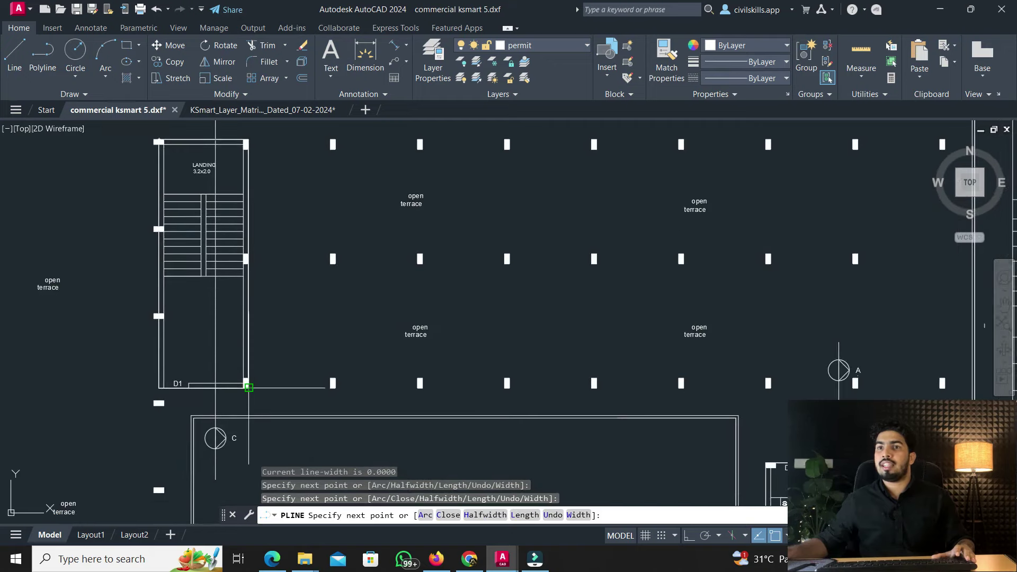
pyautogui.click(159, 388)
pyautogui.scroll(1, 170, 173)
pyautogui.scroll(-1, 159, 161)
pyautogui.moveTo(151, 157); pyautogui.dragTo(146, 185, button='middle')
pyautogui.scroll(-2, 130, 172)
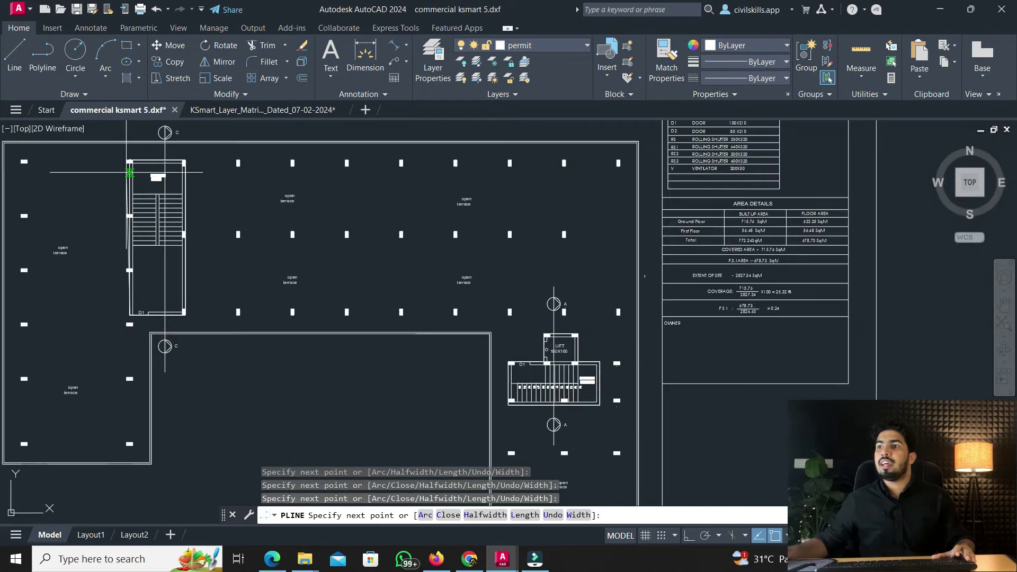
pyautogui.scroll(4, 127, 163)
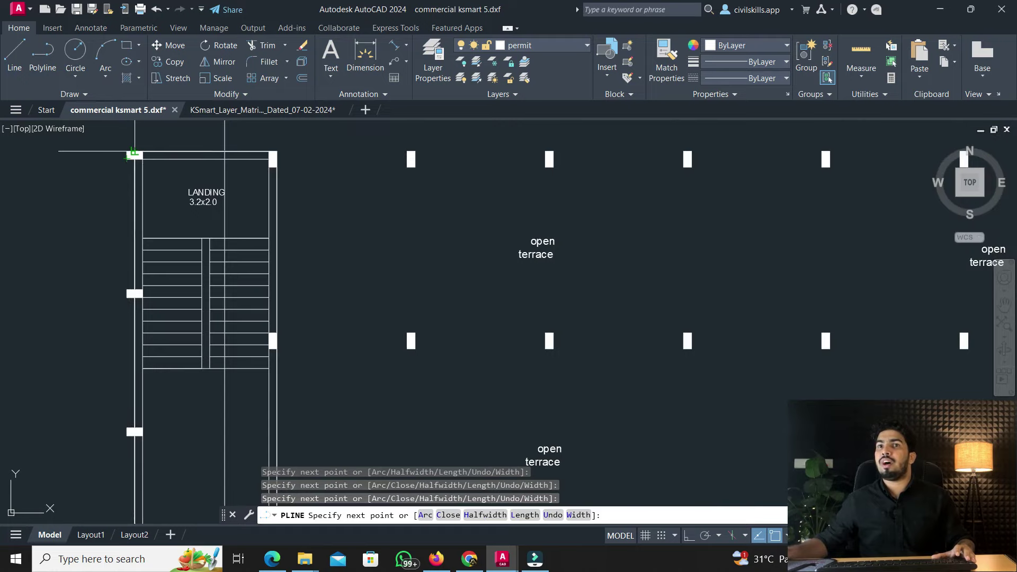
pyautogui.press('Escape')
pyautogui.scroll(-4, 202, 148)
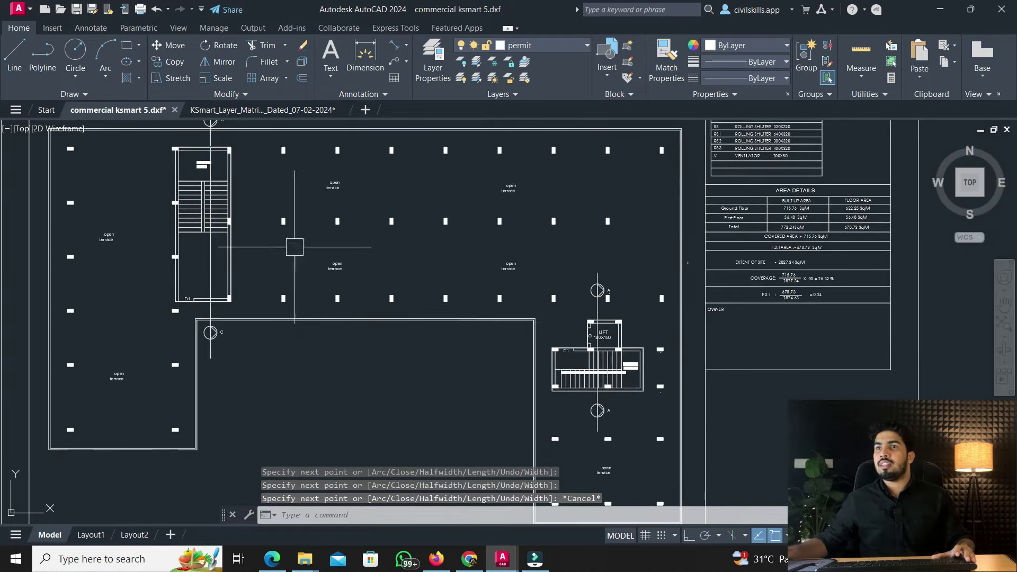
pyautogui.moveTo(425, 322); pyautogui.dragTo(401, 361, button='middle')
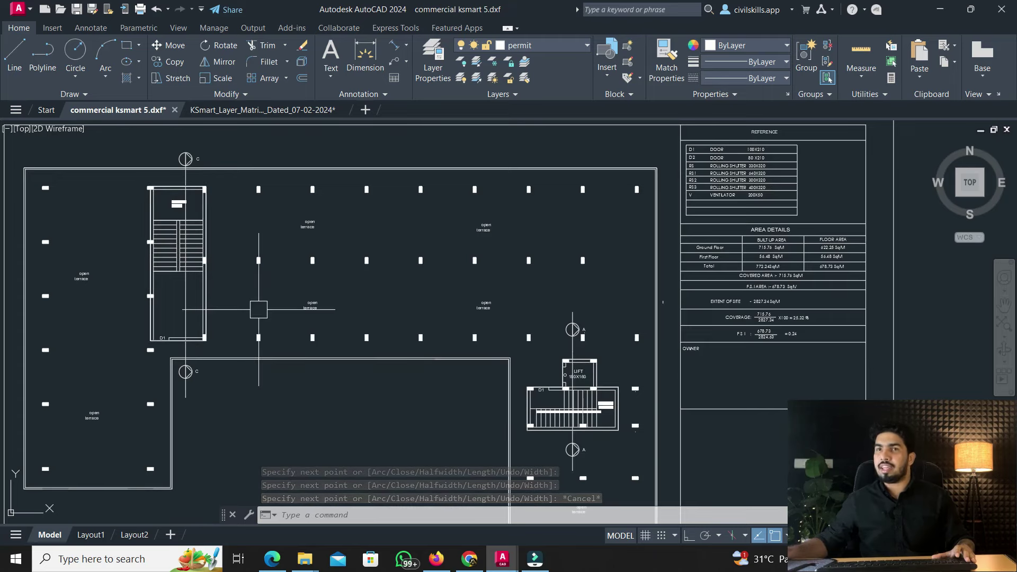
pyautogui.click(42, 53)
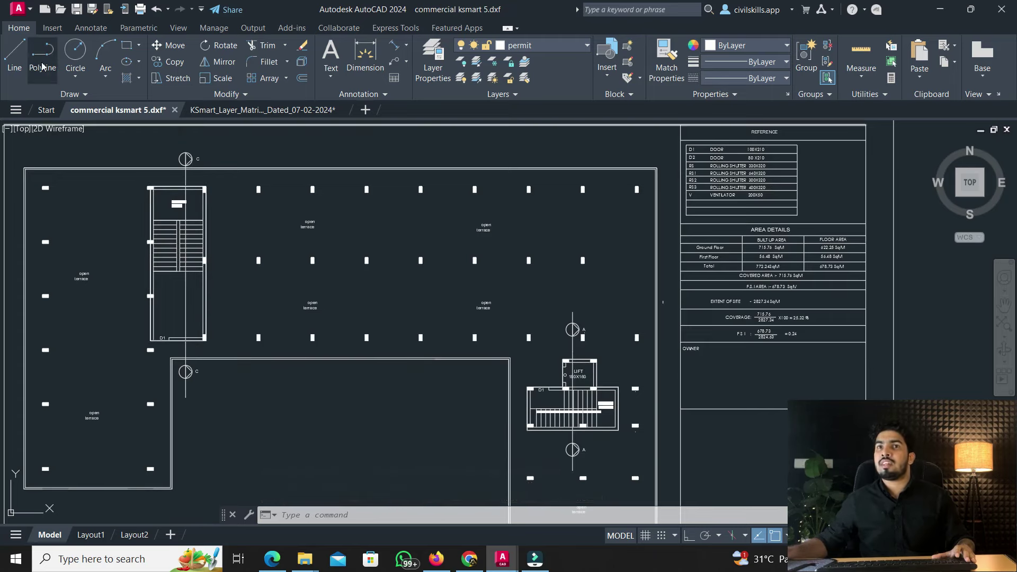
pyautogui.scroll(4, 149, 341)
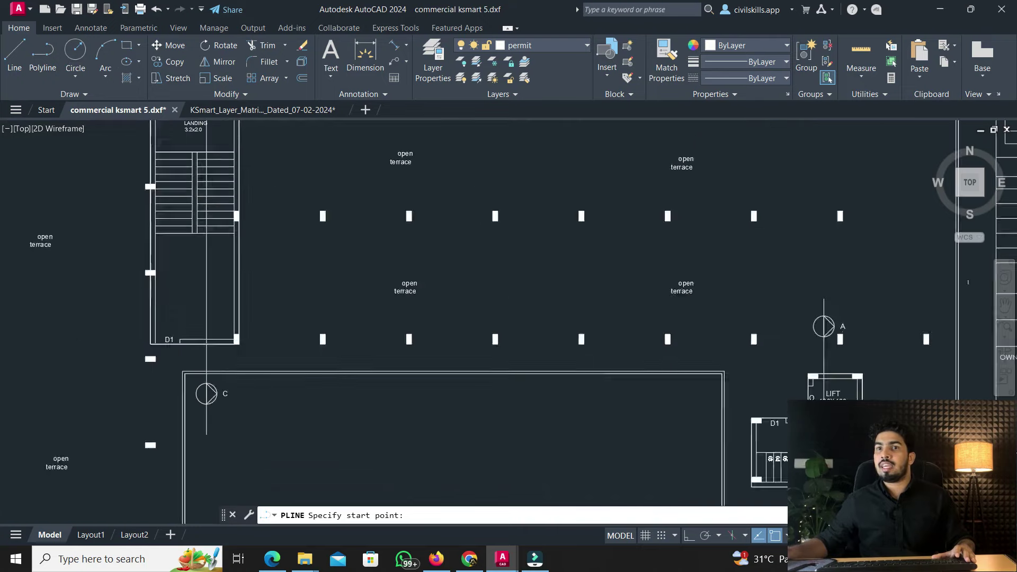
pyautogui.click(150, 348)
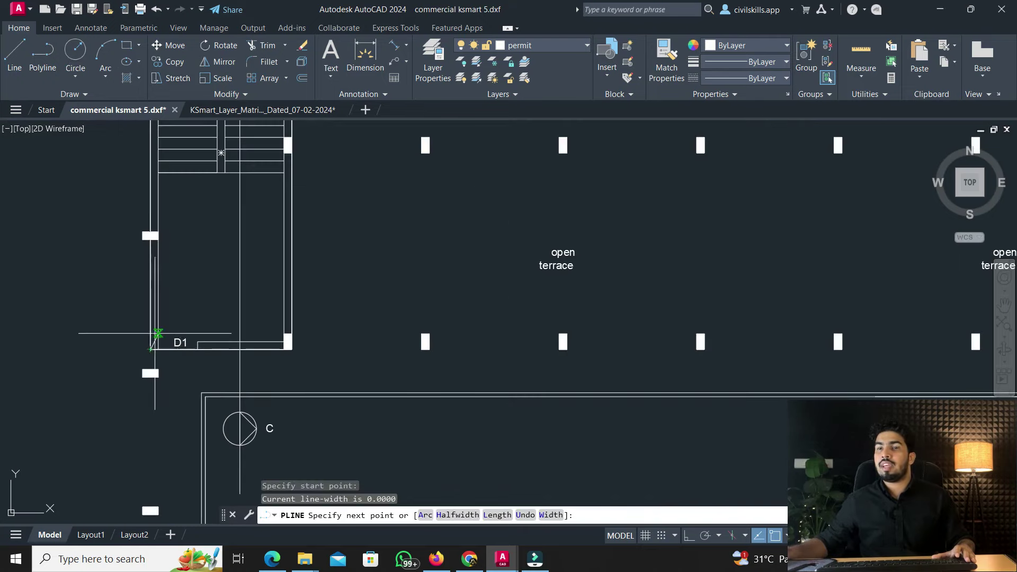
pyautogui.scroll(-2, 154, 339)
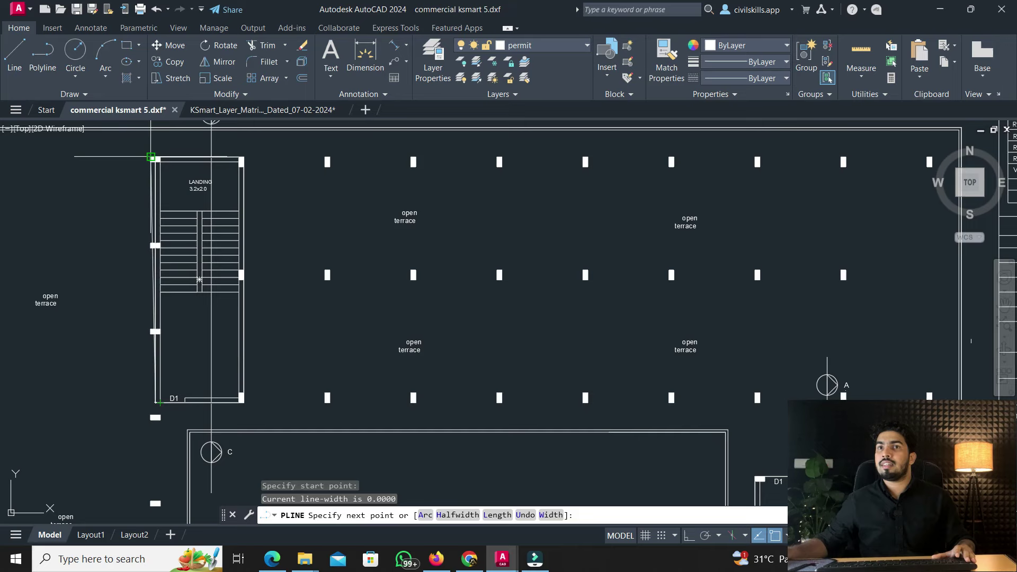
pyautogui.click(155, 157)
pyautogui.click(243, 157)
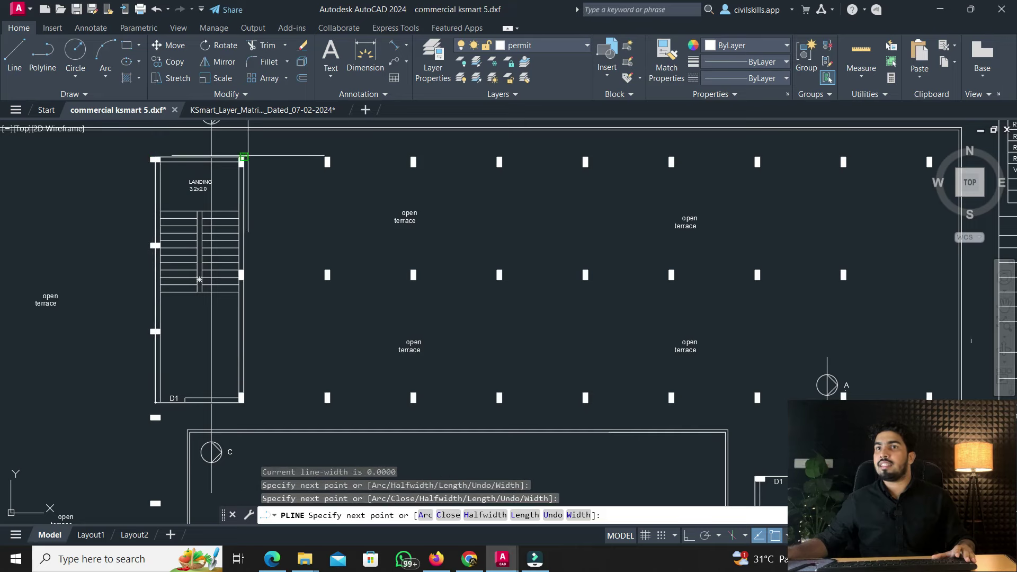
pyautogui.press('Escape')
# Delete the trial polyline drawn around the staircase room on the first floor plan
pyautogui.click(249, 323)
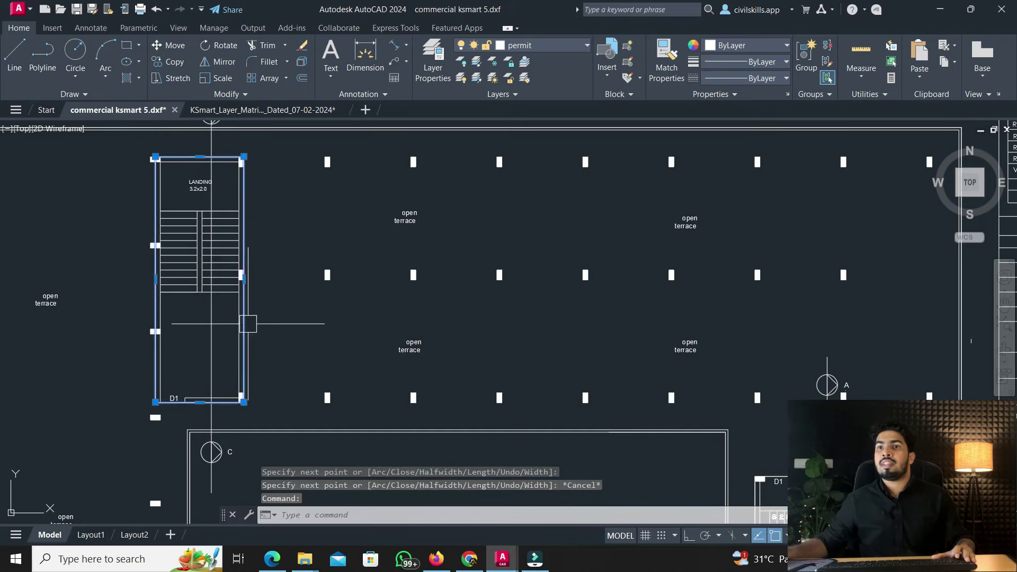
pyautogui.press('Escape')
pyautogui.click(246, 318)
pyautogui.press('Escape')
pyautogui.click(245, 318)
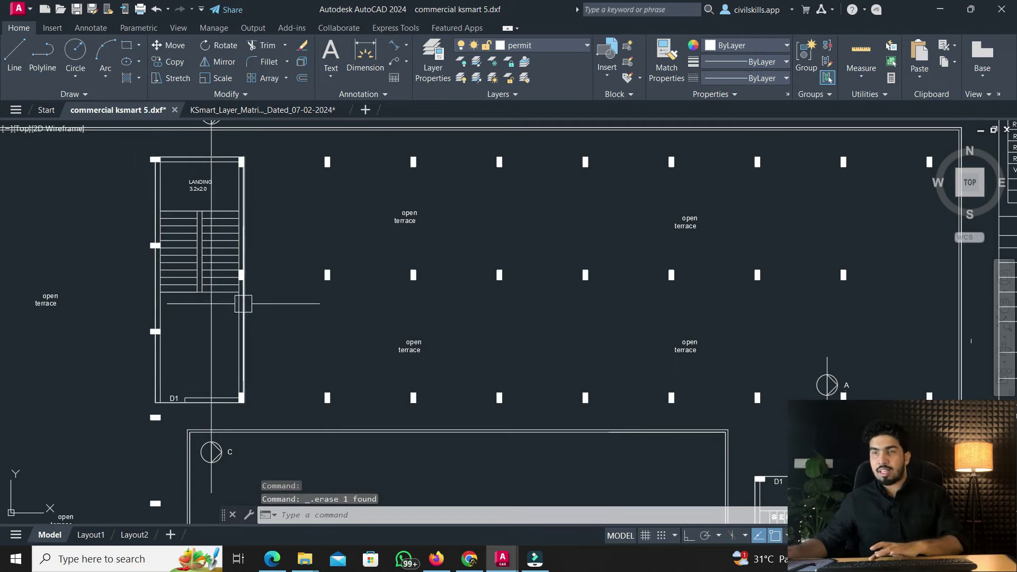
pyautogui.press('Delete')
# Trace the first floor staircase room's outer wall corners with a new polyline, returning to its start corner
pyautogui.click(43, 55)
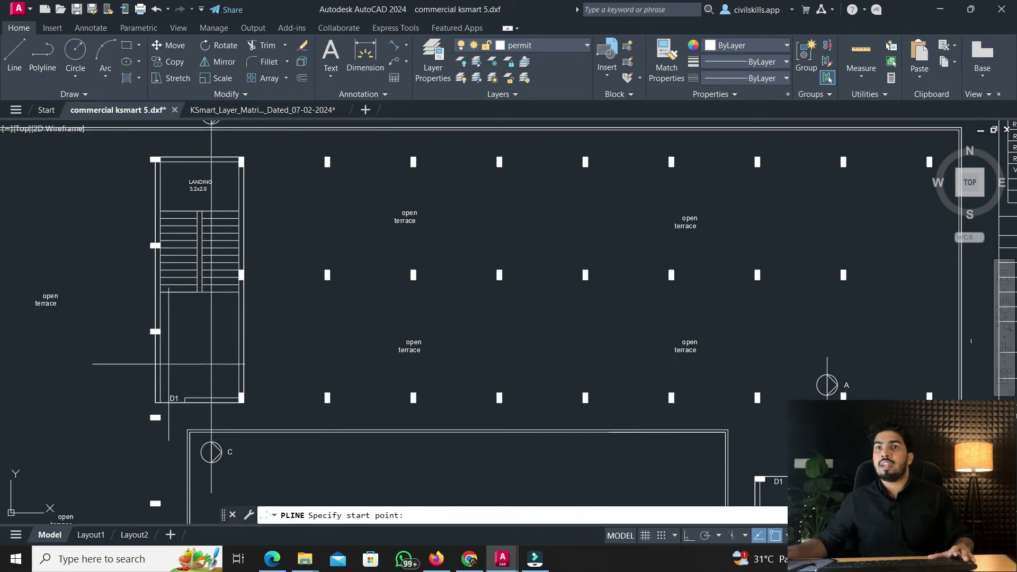
pyautogui.click(155, 403)
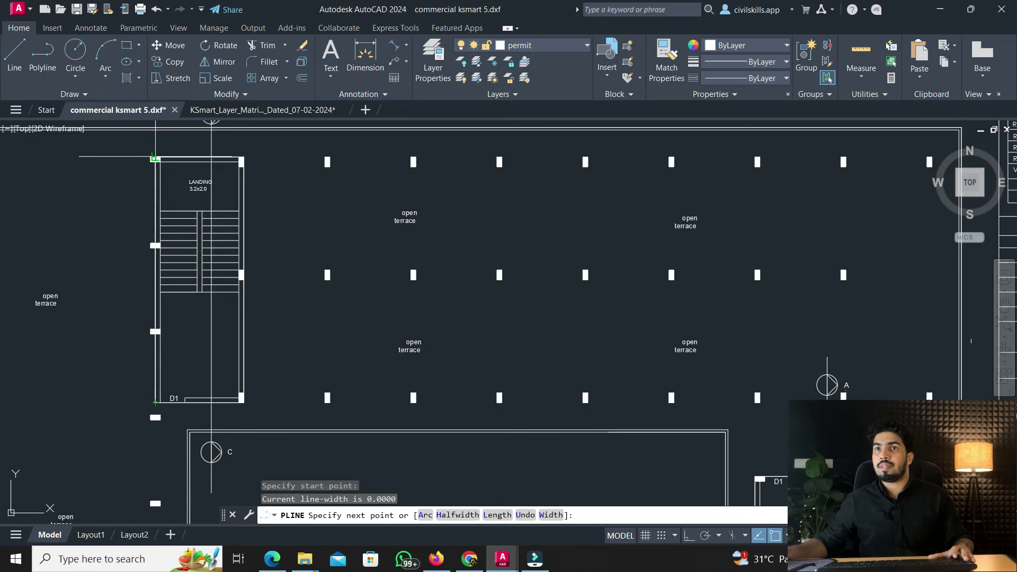
pyautogui.click(156, 157)
pyautogui.click(244, 156)
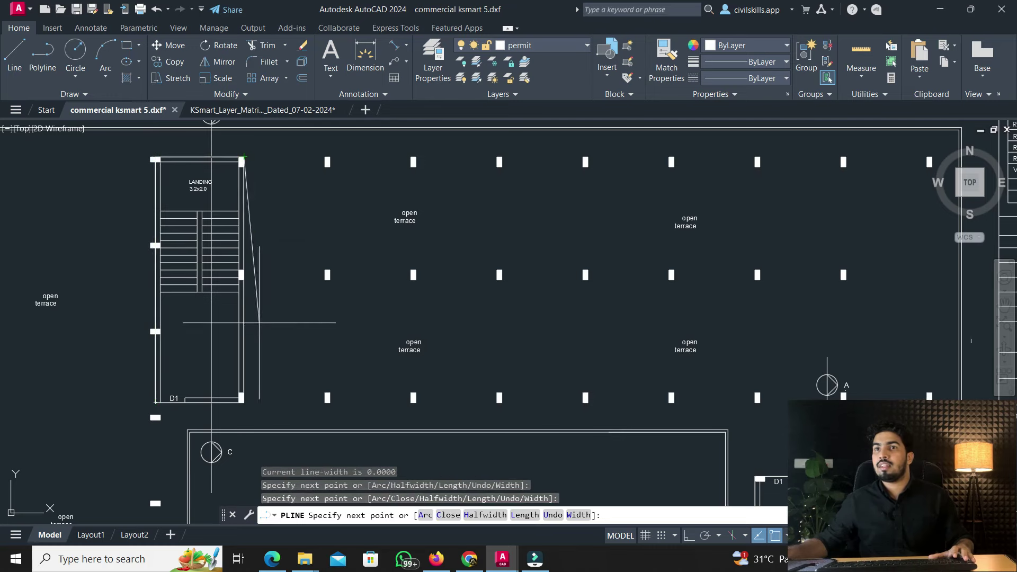
pyautogui.click(243, 403)
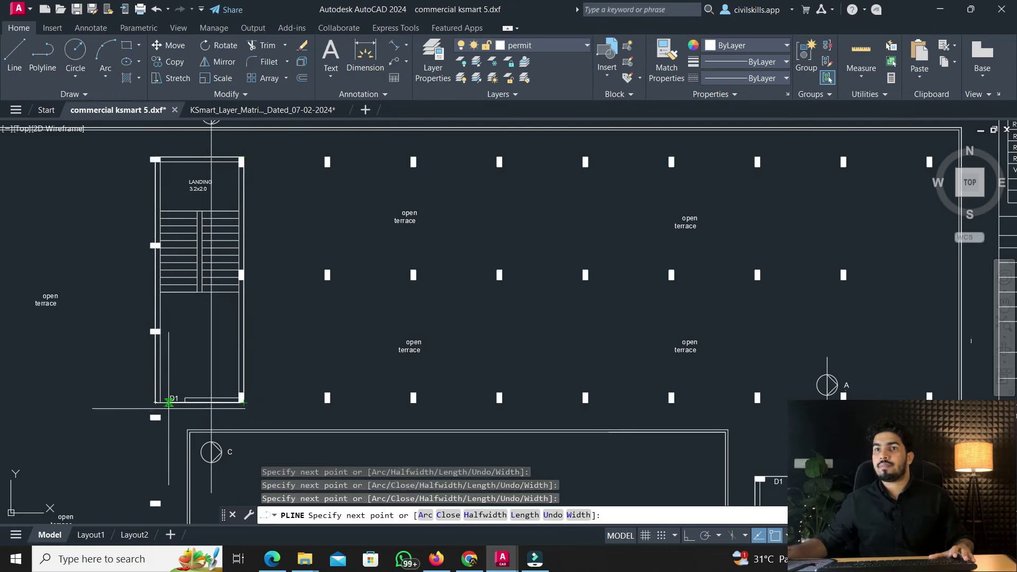
pyautogui.click(152, 405)
# Extend the same polyline across to the lift and trace the outer edge of the lift and its adjoining staircase
pyautogui.scroll(-1, 204, 411)
pyautogui.moveTo(205, 411); pyautogui.dragTo(32, 361, button='middle')
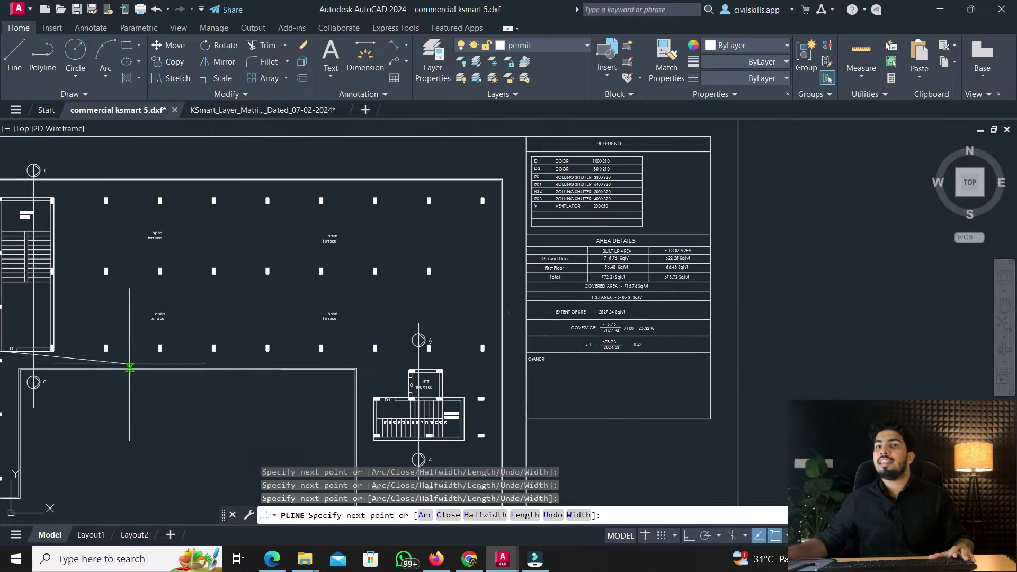
pyautogui.moveTo(355, 372); pyautogui.dragTo(431, 346, button='middle')
pyautogui.scroll(4, 457, 340)
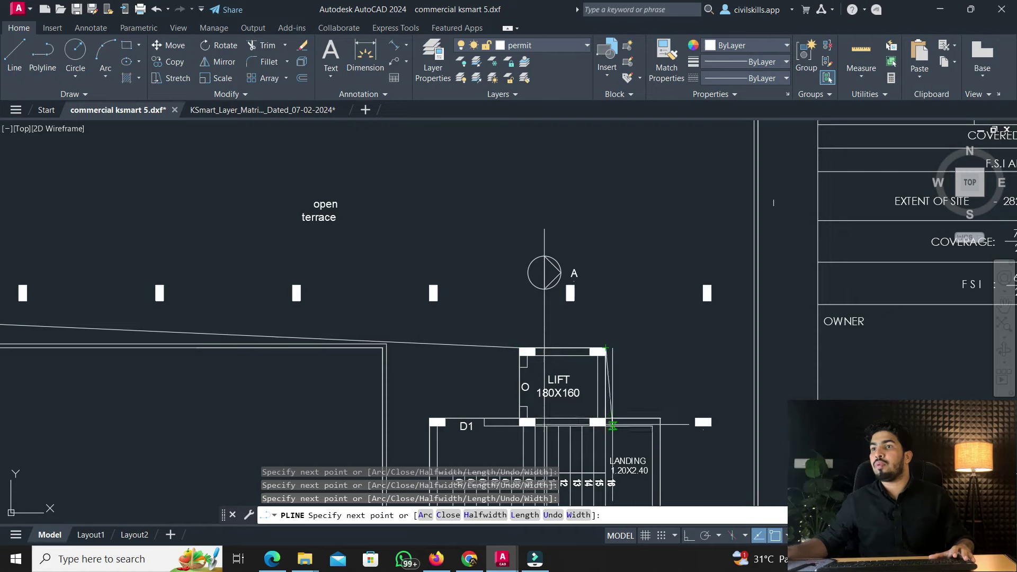
pyautogui.moveTo(605, 420); pyautogui.dragTo(590, 309, button='middle')
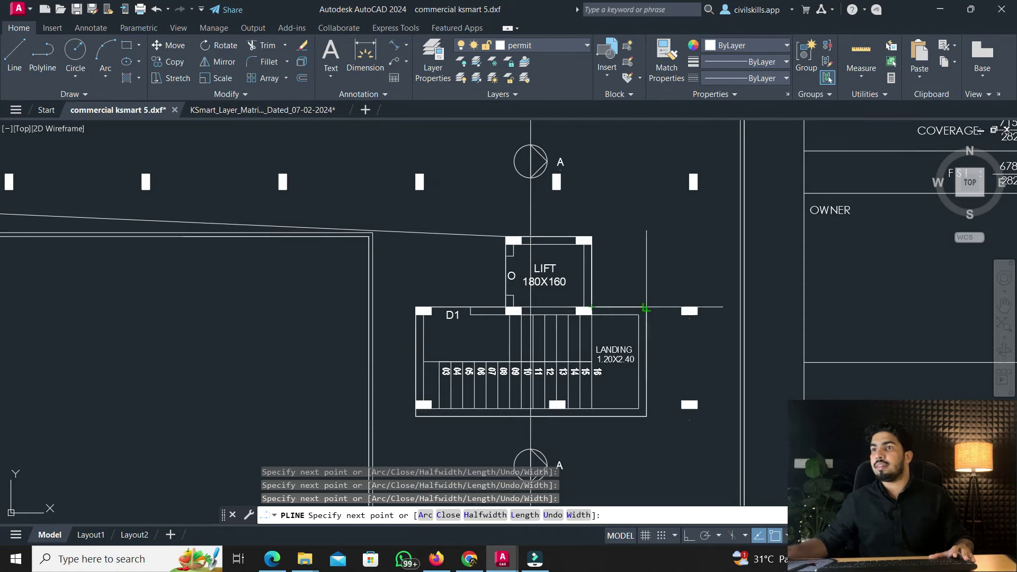
pyautogui.click(645, 308)
pyautogui.click(647, 416)
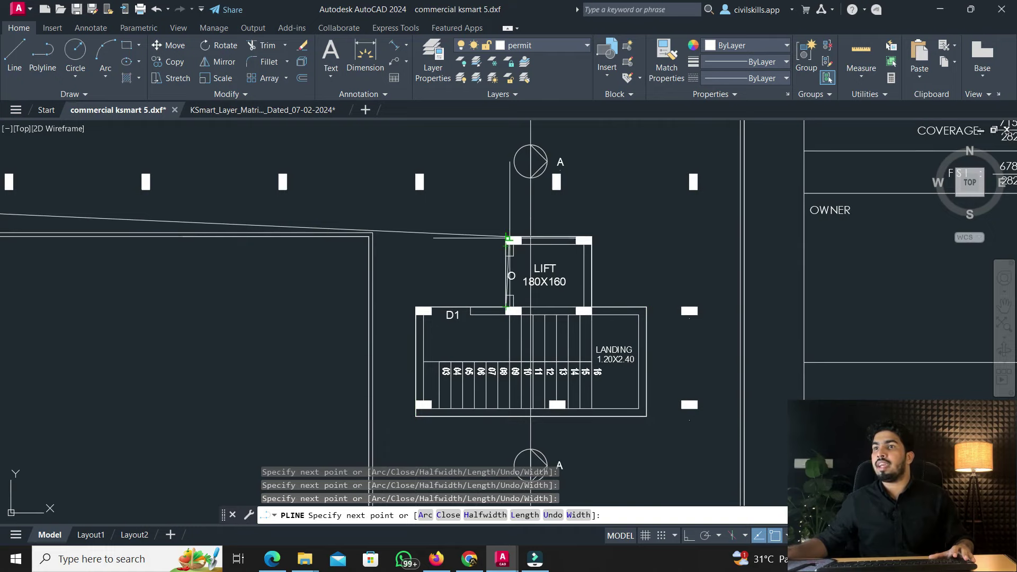
# Run the polyline back to the starting corner at the staircase room, close it, and check the combined outline
pyautogui.scroll(-2, 493, 236)
pyautogui.moveTo(440, 229); pyautogui.dragTo(613, 246, button='middle')
pyautogui.scroll(2, 374, 243)
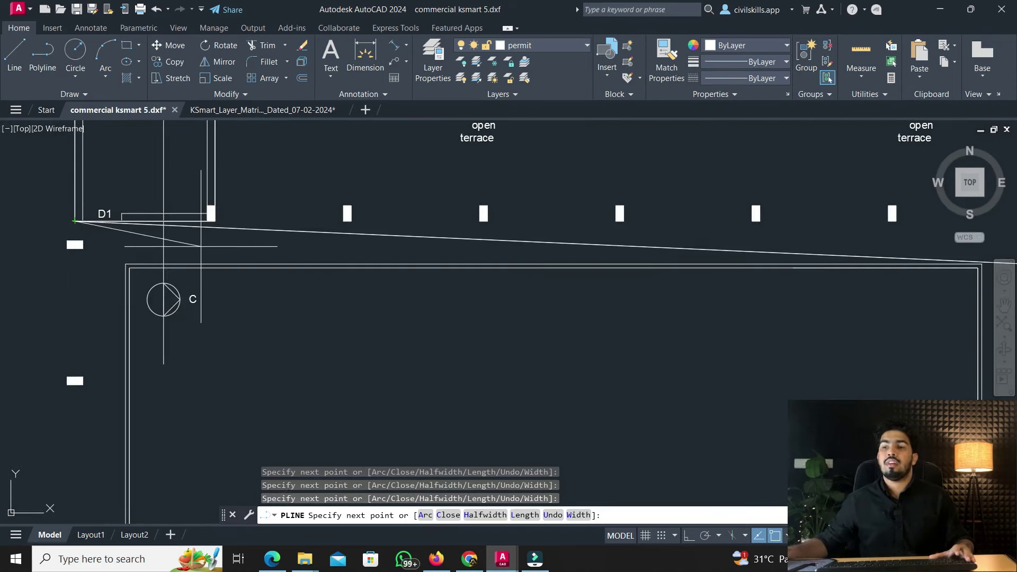
pyautogui.write('c')
pyautogui.press('Return')
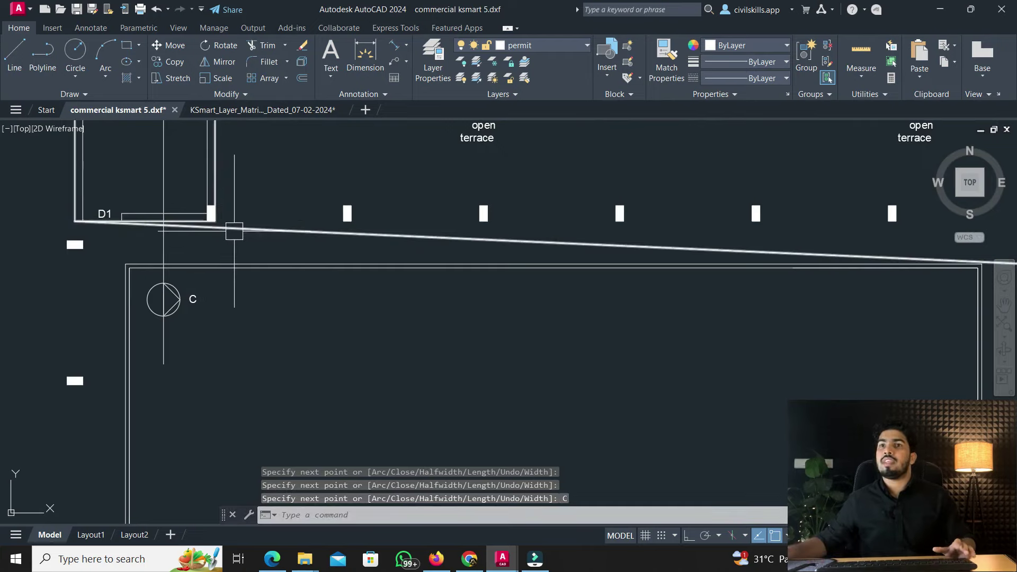
pyautogui.click(234, 229)
pyautogui.scroll(-4, 351, 306)
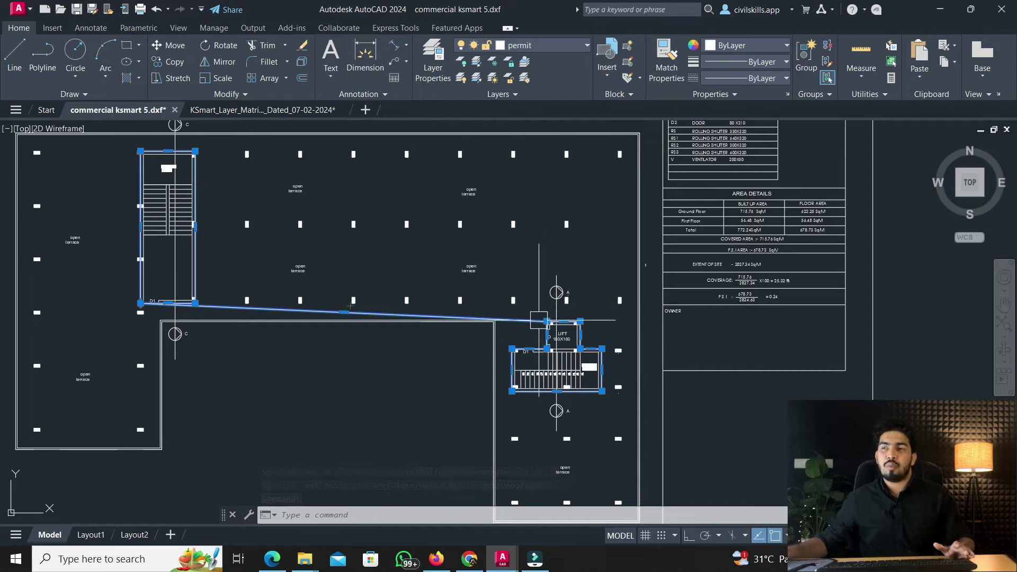
pyautogui.press('Escape')
# Match the first floor outline's properties to the Floor 1, Block 1 sample under built-up area of proposed buildings in the layer matrix drawing
pyautogui.click(254, 110)
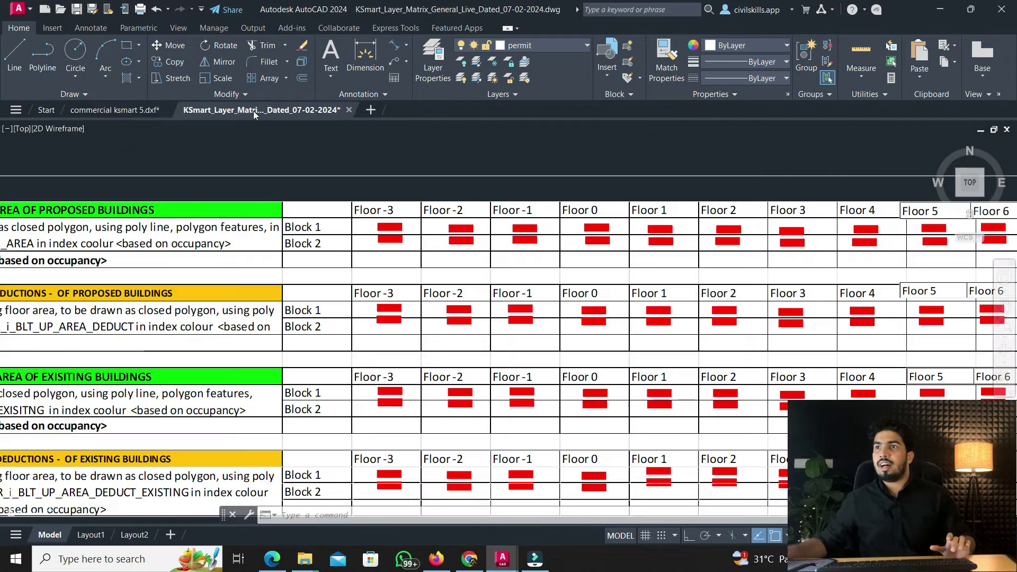
pyautogui.write('ma')
pyautogui.press('Return')
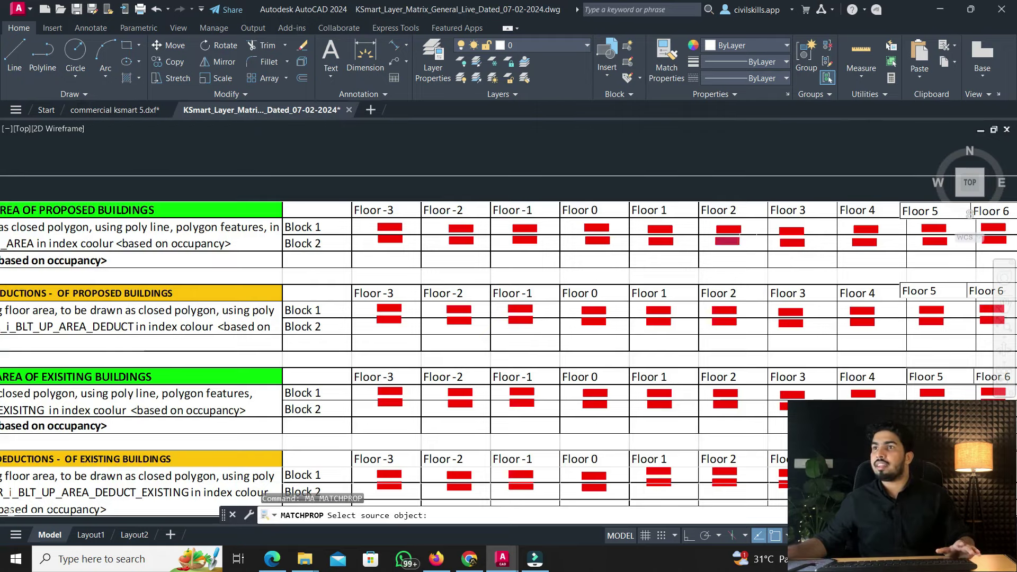
pyautogui.scroll(2, 704, 225)
pyautogui.click(634, 230)
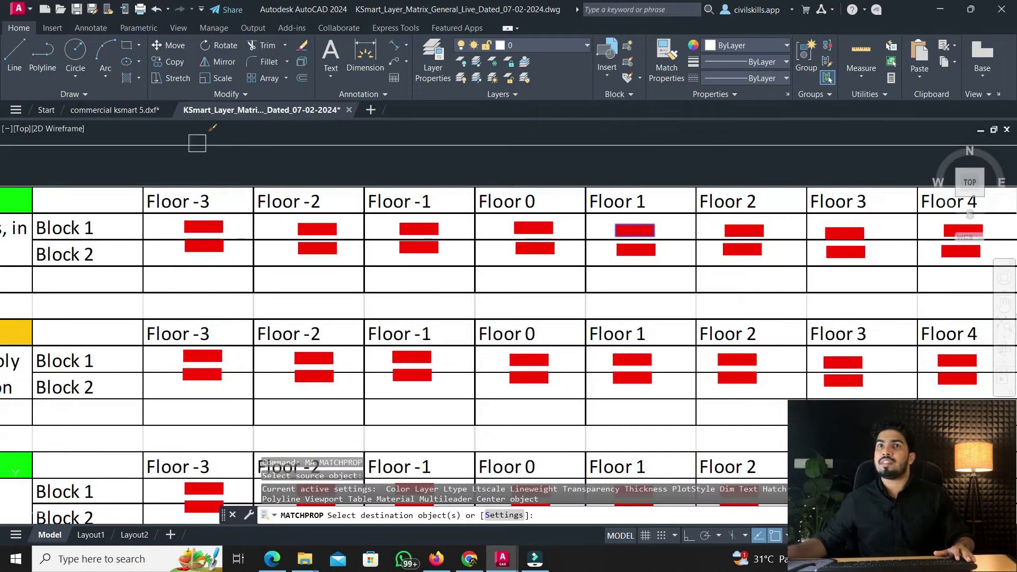
pyautogui.click(127, 110)
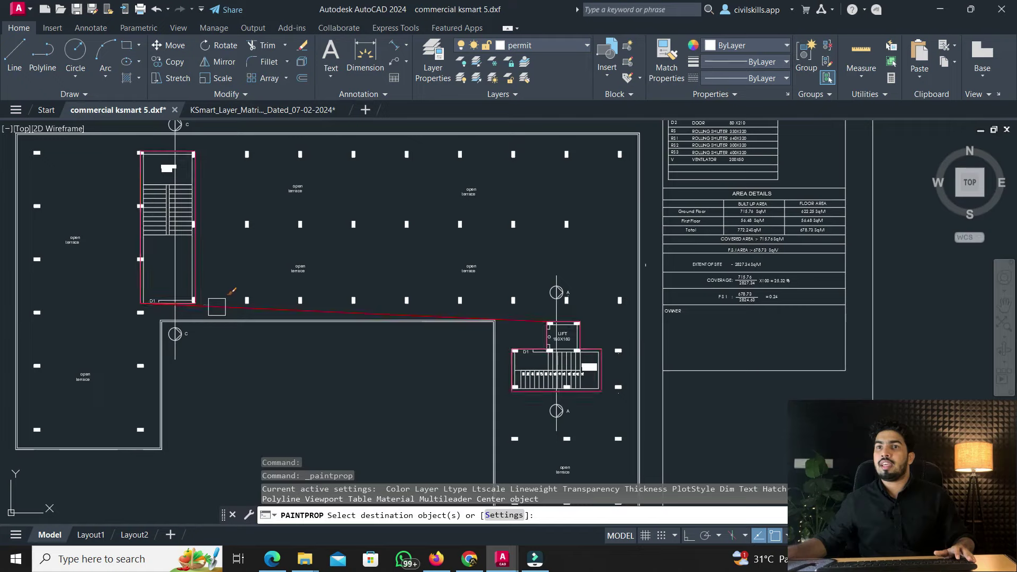
pyautogui.press('Escape')
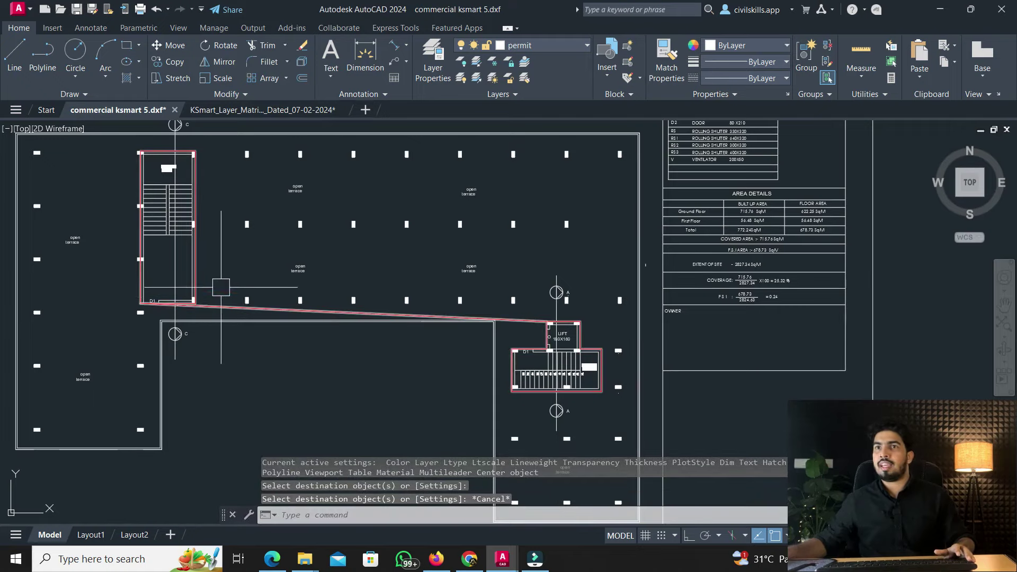
# Check the first floor outline's area in its properties and compare it with the First Floor entry in the area details table
pyautogui.click(216, 304)
pyautogui.rightClick(216, 305)
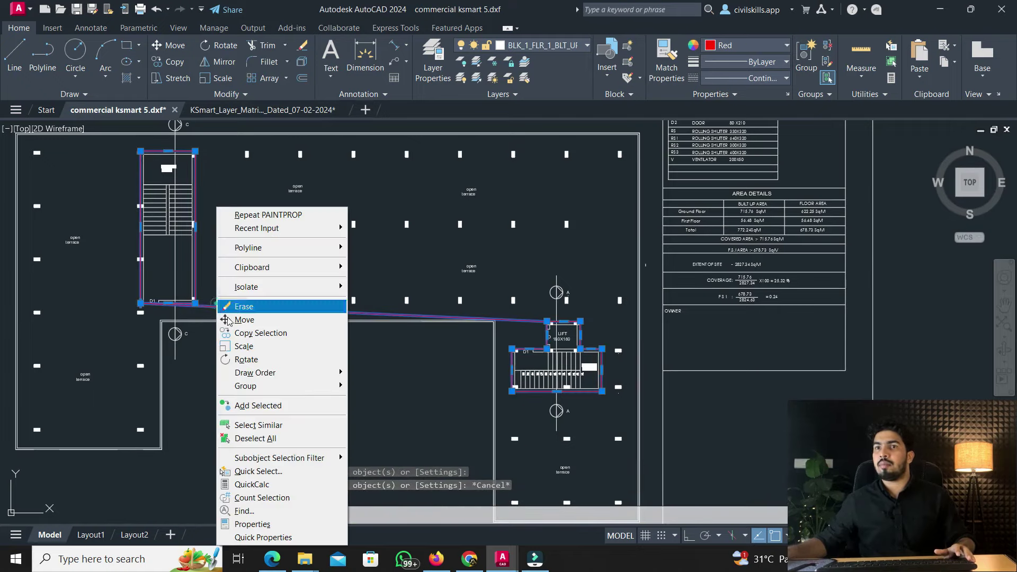
pyautogui.click(279, 525)
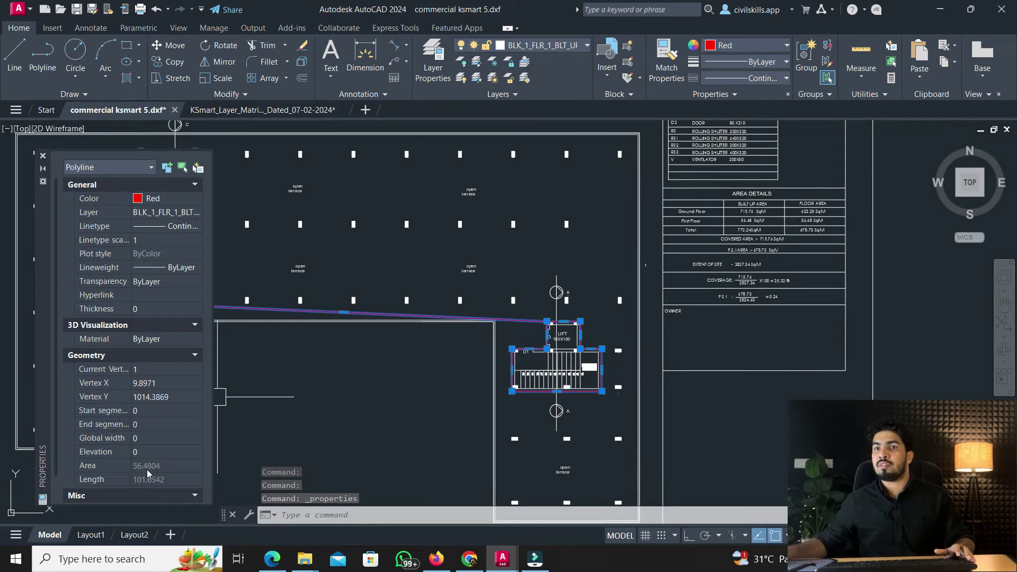
pyautogui.click(43, 156)
pyautogui.scroll(4, 748, 187)
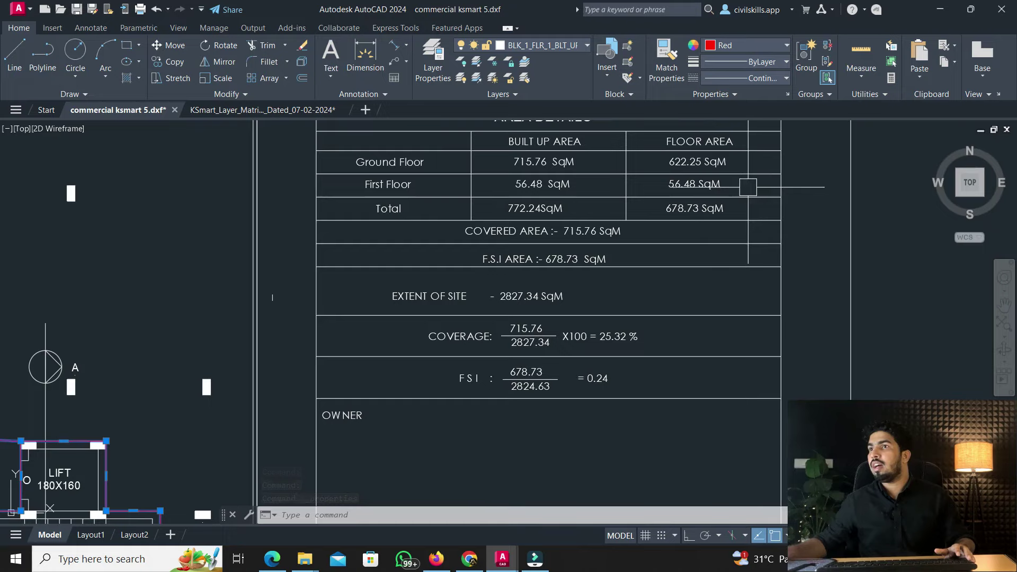
pyautogui.scroll(-6, 350, 302)
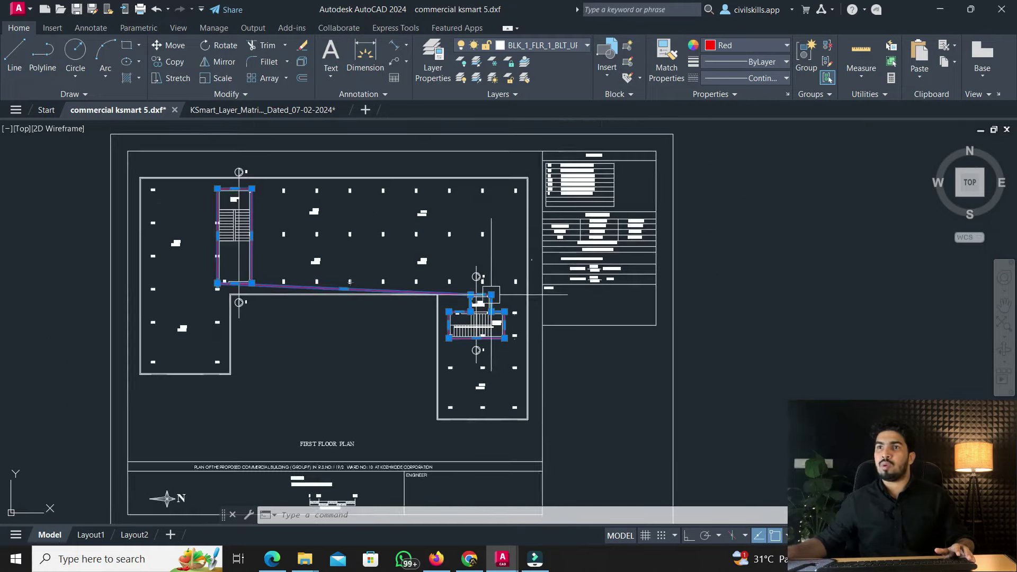
pyautogui.scroll(-3, 351, 202)
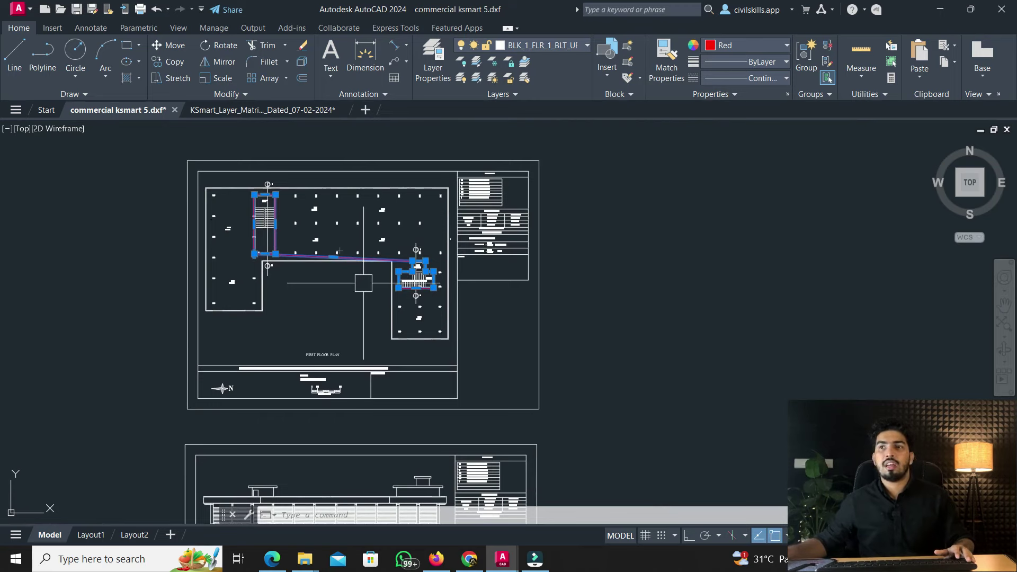
# Set the first floor built-up area outline's colour to index colour 8 and deselect it
pyautogui.click(724, 45)
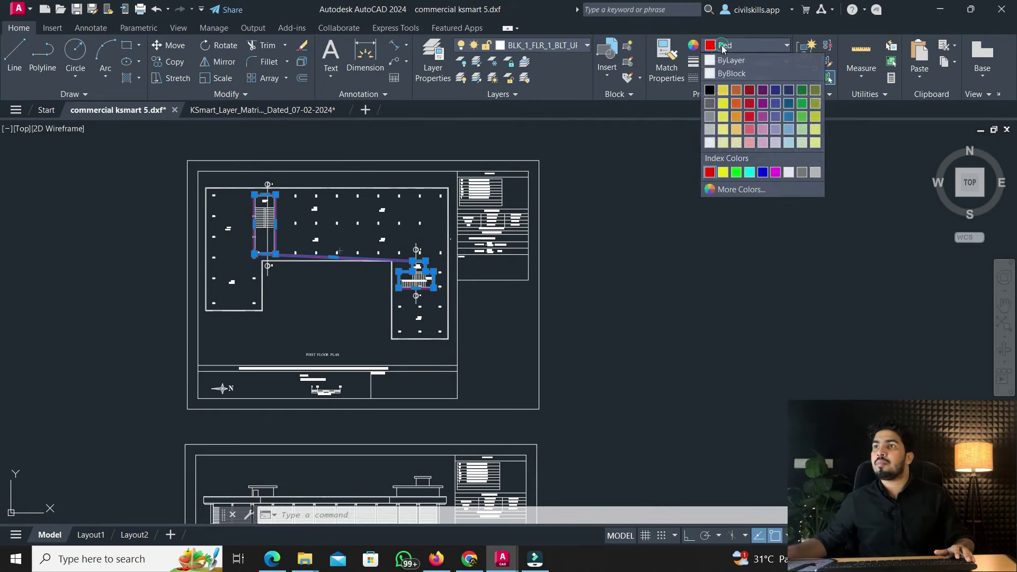
pyautogui.click(739, 189)
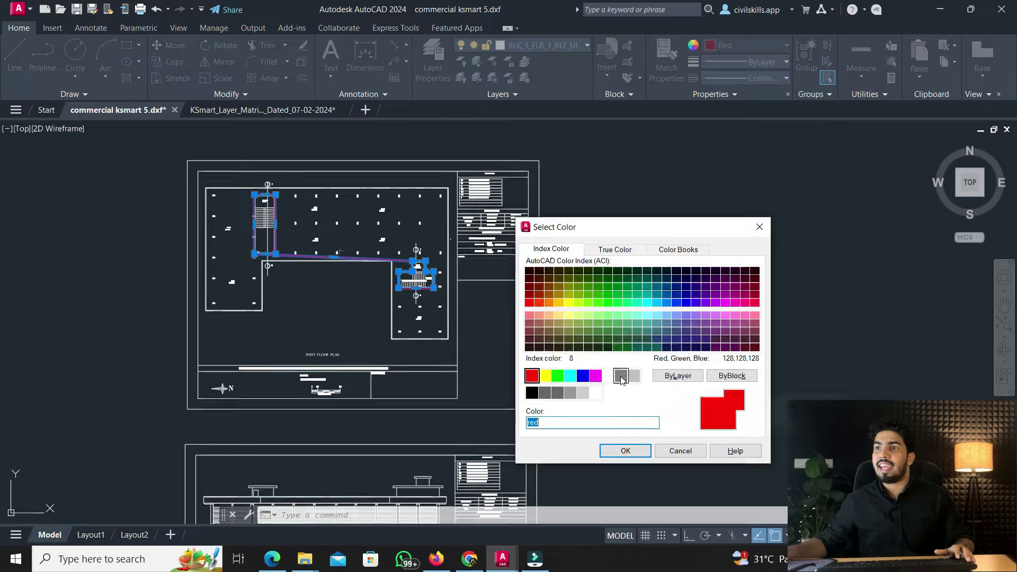
pyautogui.click(620, 376)
pyautogui.click(624, 451)
pyautogui.press('Escape')
pyautogui.scroll(5, 273, 220)
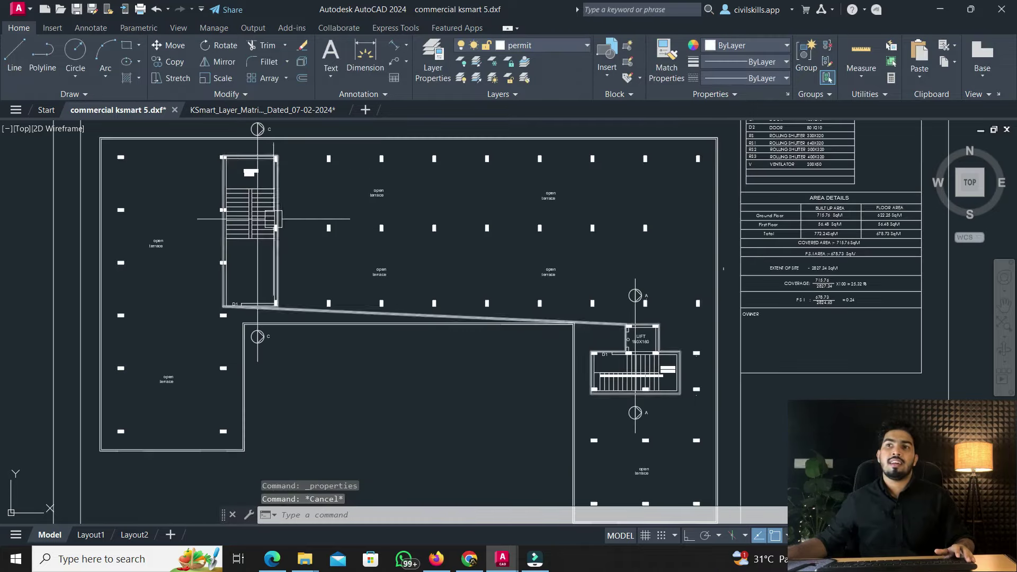
# Examine the proposed built-up area and floor area deduction rows of the floor plans section in the layer matrix drawing
pyautogui.click(263, 109)
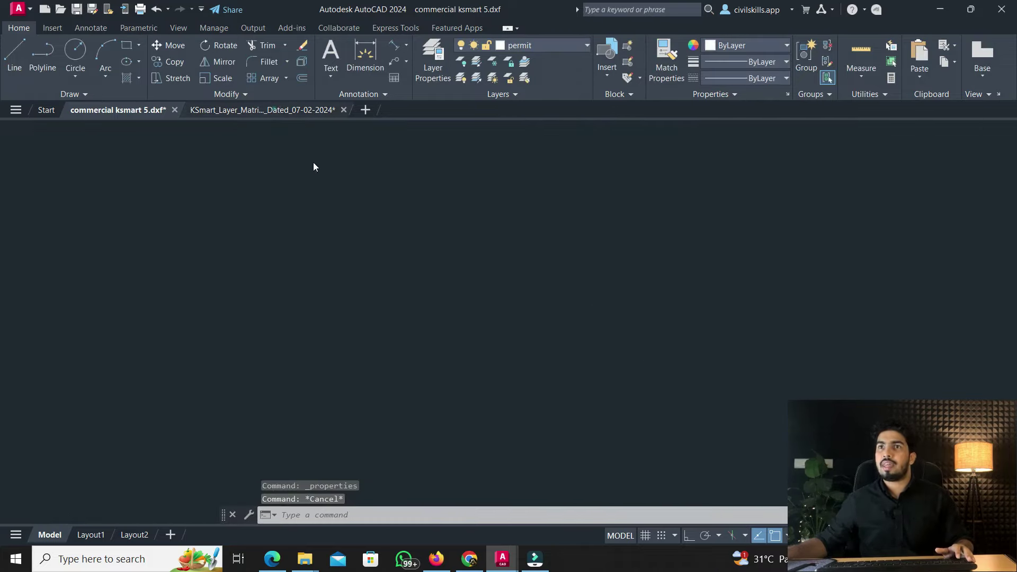
pyautogui.scroll(-2, 242, 191)
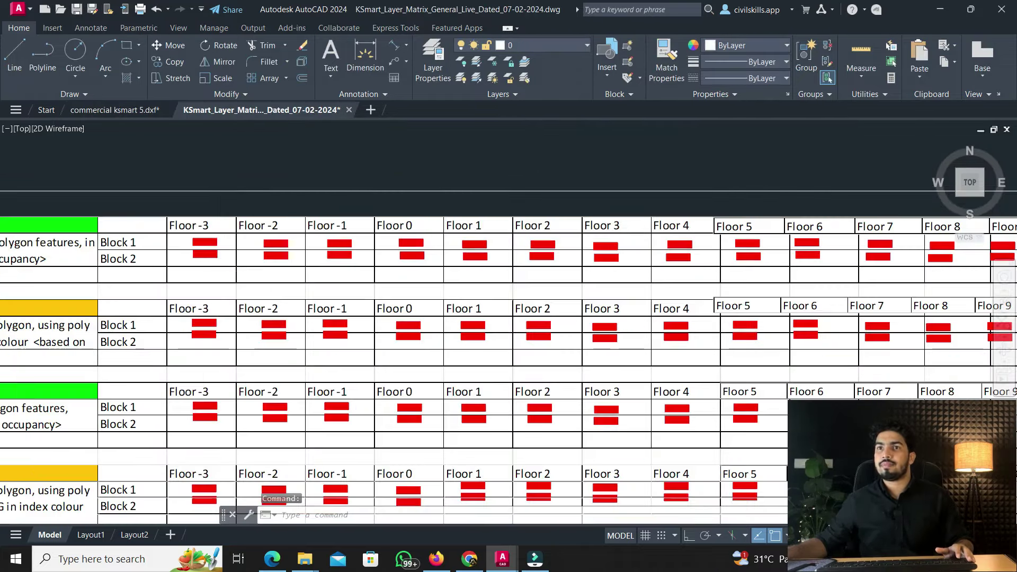
pyautogui.scroll(-2, 122, 283)
pyautogui.moveTo(122, 284); pyautogui.dragTo(302, 202, button='middle')
pyautogui.scroll(1, 82, 273)
pyautogui.moveTo(79, 281); pyautogui.dragTo(329, 270, button='middle')
pyautogui.scroll(-2, 264, 272)
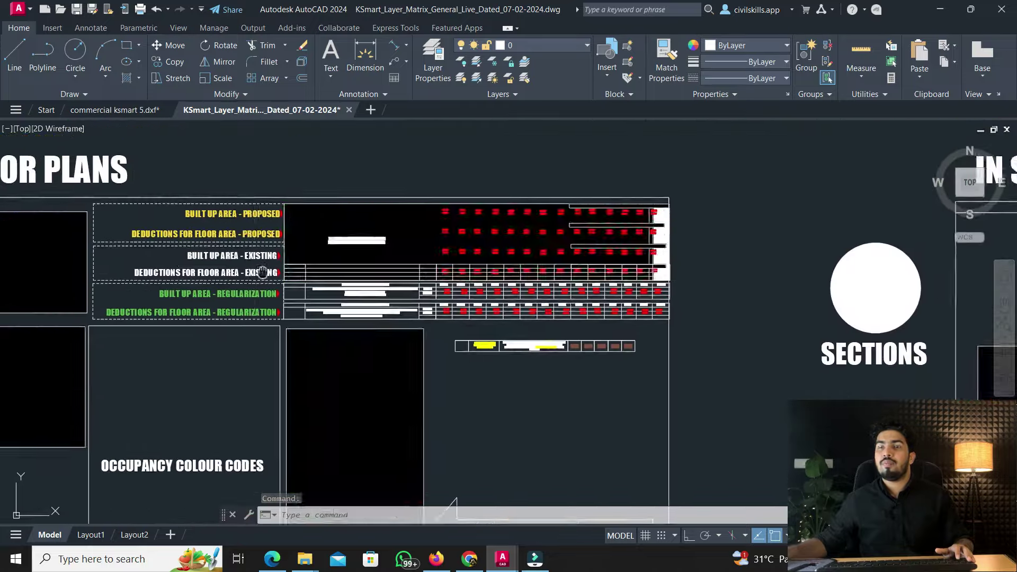
pyautogui.scroll(2, 175, 257)
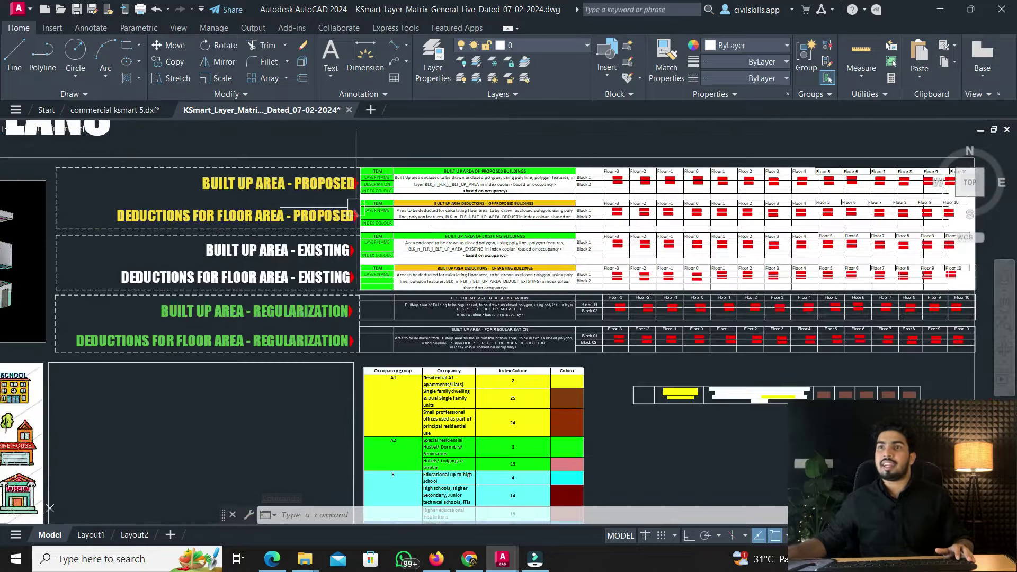
# Locate the ground floor plan in the commercial drawing and review the proposed floor area deductions row in the layer matrix
pyautogui.click(106, 107)
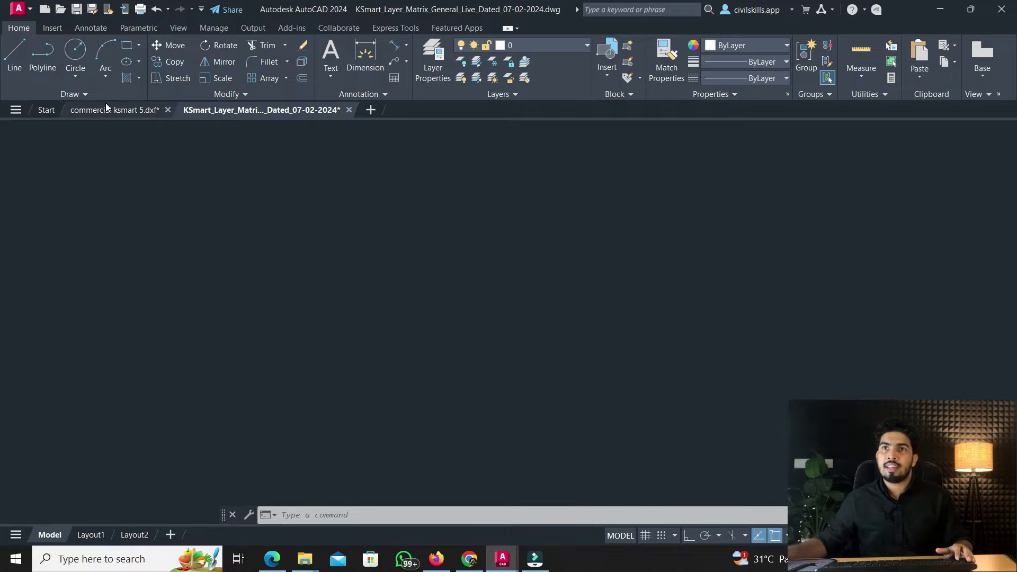
pyautogui.scroll(-3, 334, 314)
pyautogui.moveTo(332, 317)
pyautogui.mouseDown(button='middle')
pyautogui.moveTo(361, 410)
pyautogui.moveTo(353, 439)
pyautogui.mouseUp(button='middle')
pyautogui.scroll(1, 345, 306)
pyautogui.moveTo(347, 260); pyautogui.dragTo(325, 300, button='middle')
pyautogui.scroll(2, 324, 291)
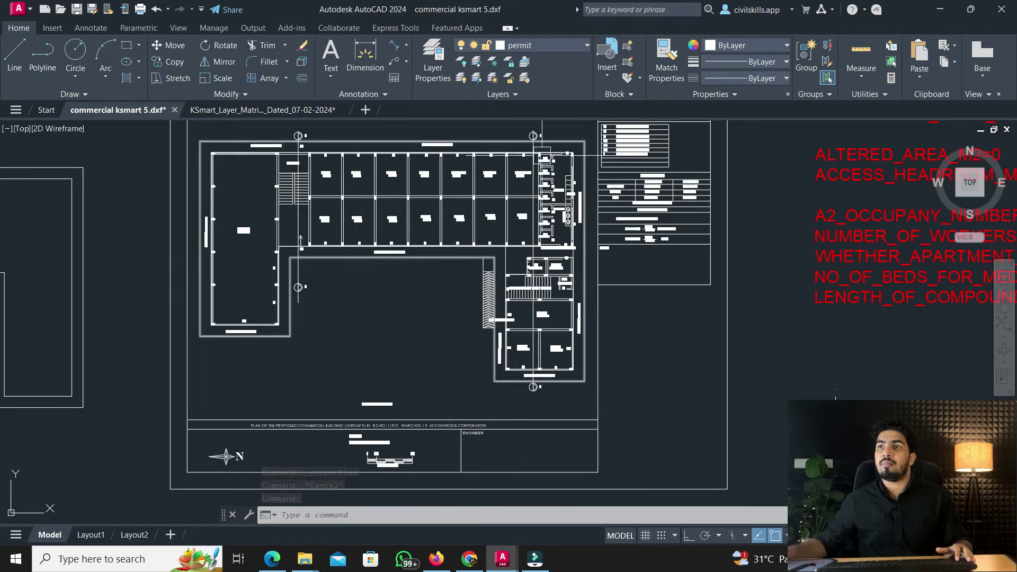
pyautogui.moveTo(272, 329); pyautogui.dragTo(276, 368, button='middle')
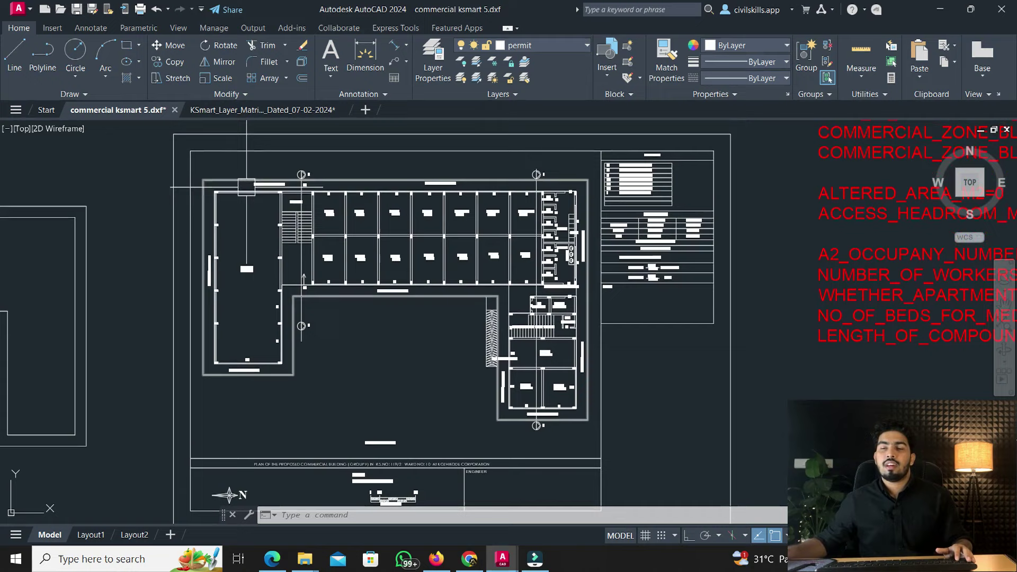
pyautogui.click(203, 108)
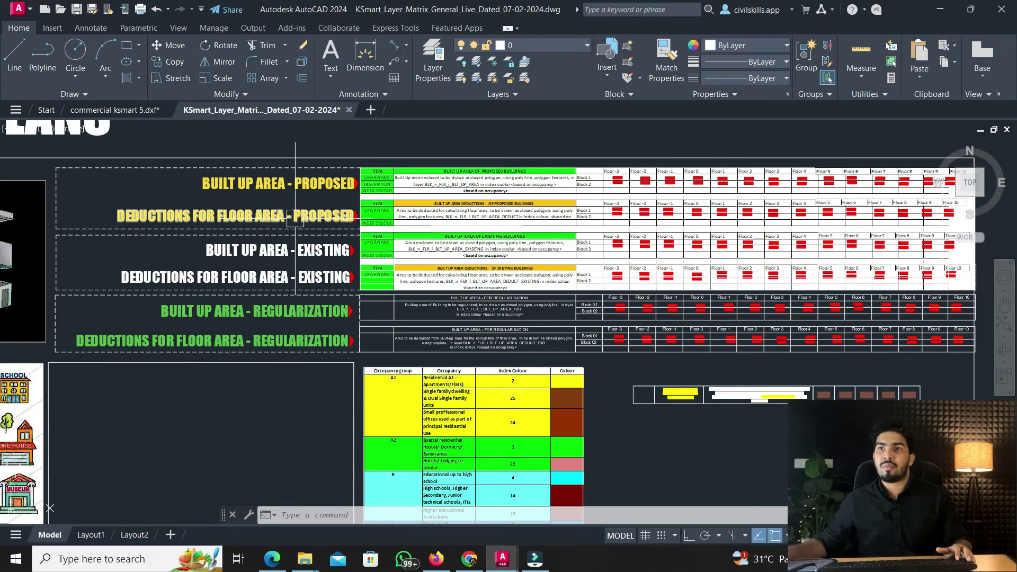
pyautogui.moveTo(326, 222)
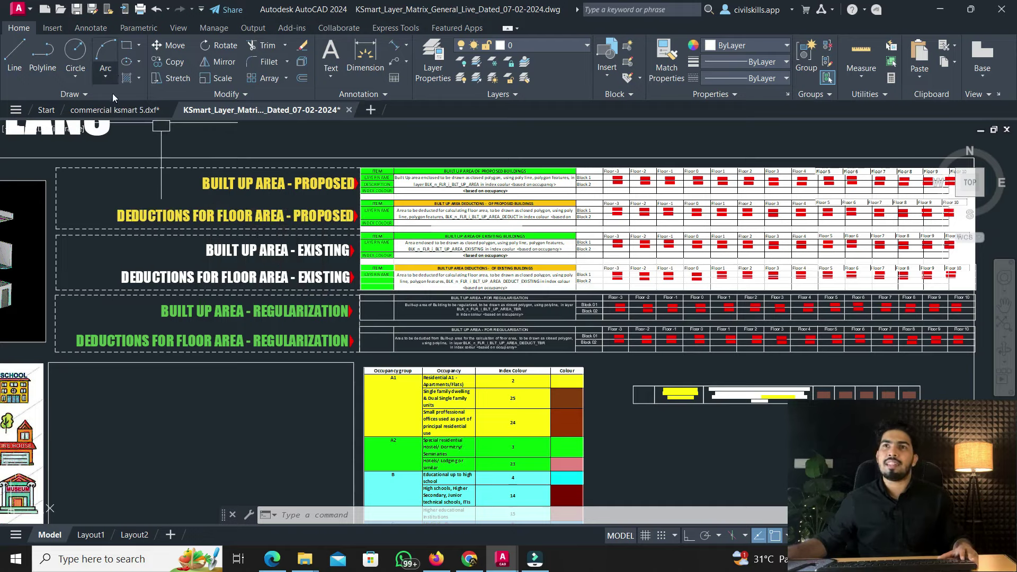
# Return to the commercial drawing and compare the ground floor plan with the built-up and floor areas in its area details table
pyautogui.click(115, 109)
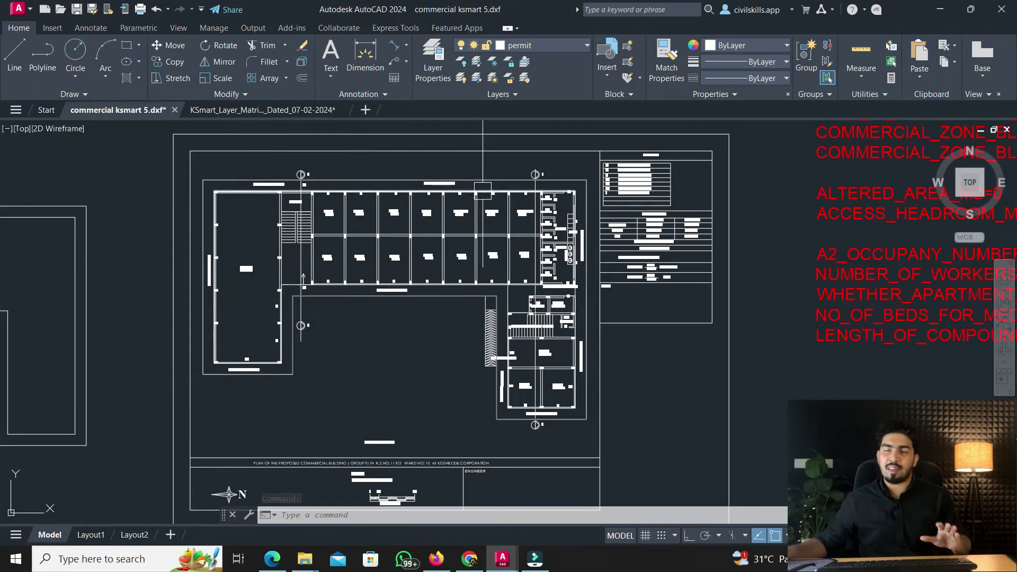
pyautogui.scroll(4, 667, 212)
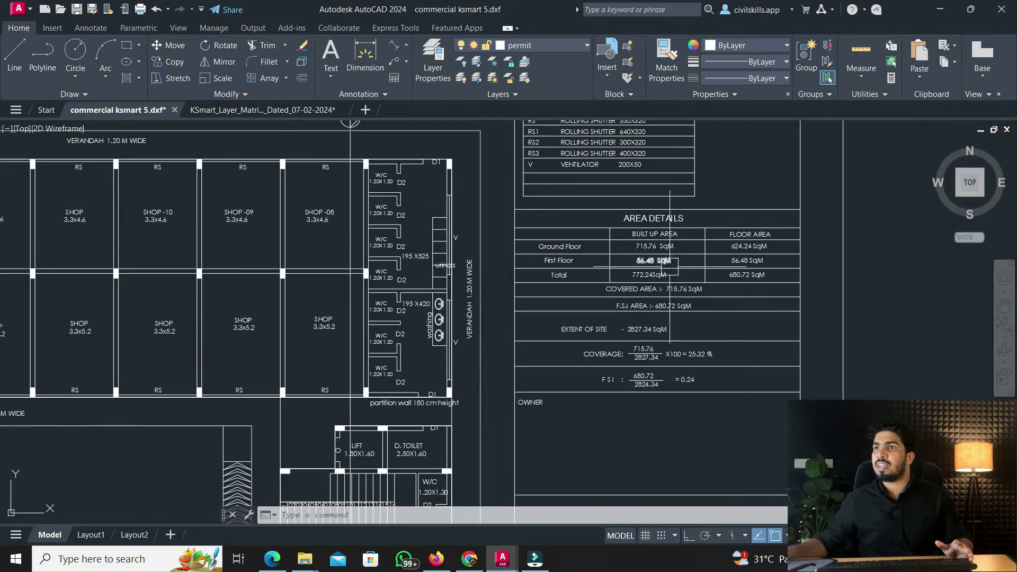
pyautogui.scroll(-2, 665, 246)
pyautogui.scroll(-2, 357, 228)
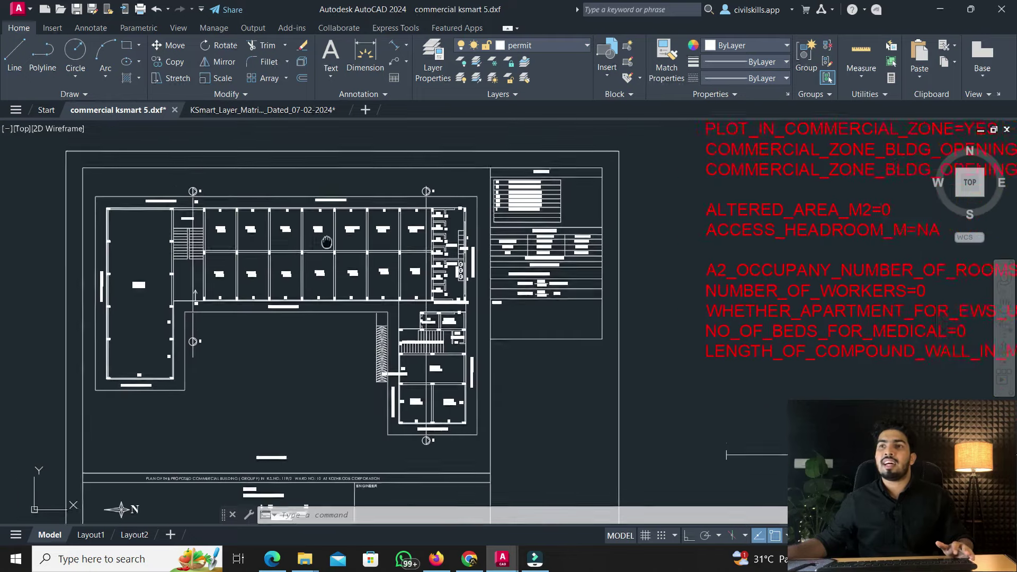
pyautogui.moveTo(356, 211); pyautogui.dragTo(413, 203, button='middle')
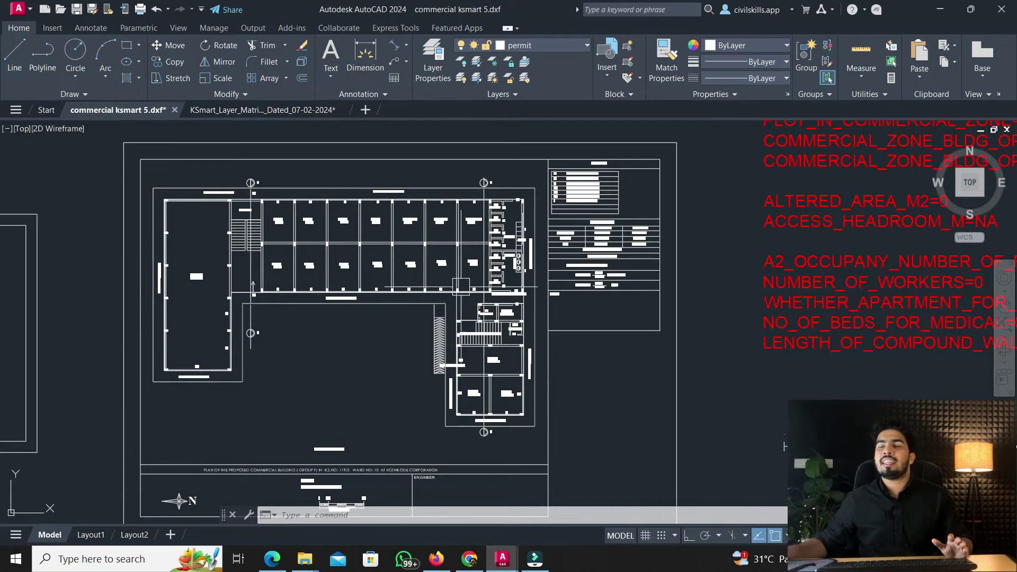
pyautogui.scroll(2, 389, 221)
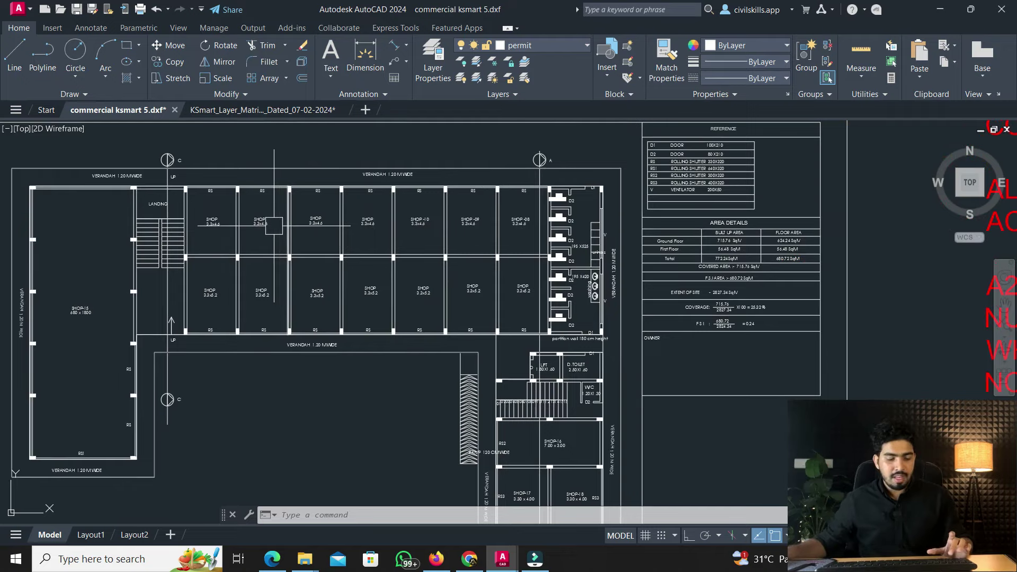
pyautogui.scroll(-2, 223, 230)
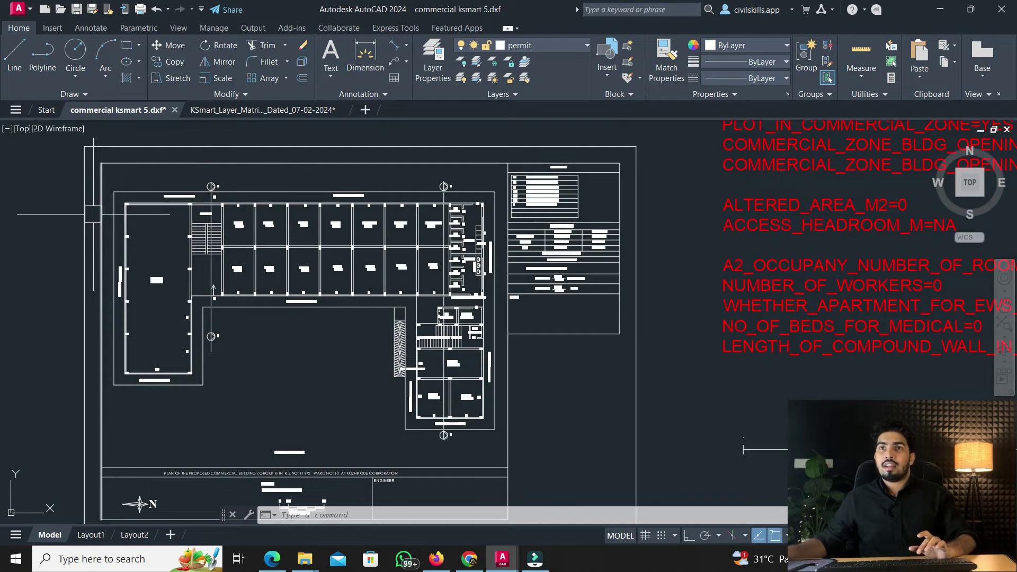
# Copy the ground floor built-up area outline to the empty space beside the plan sheets, above the existing double outline
pyautogui.click(267, 190)
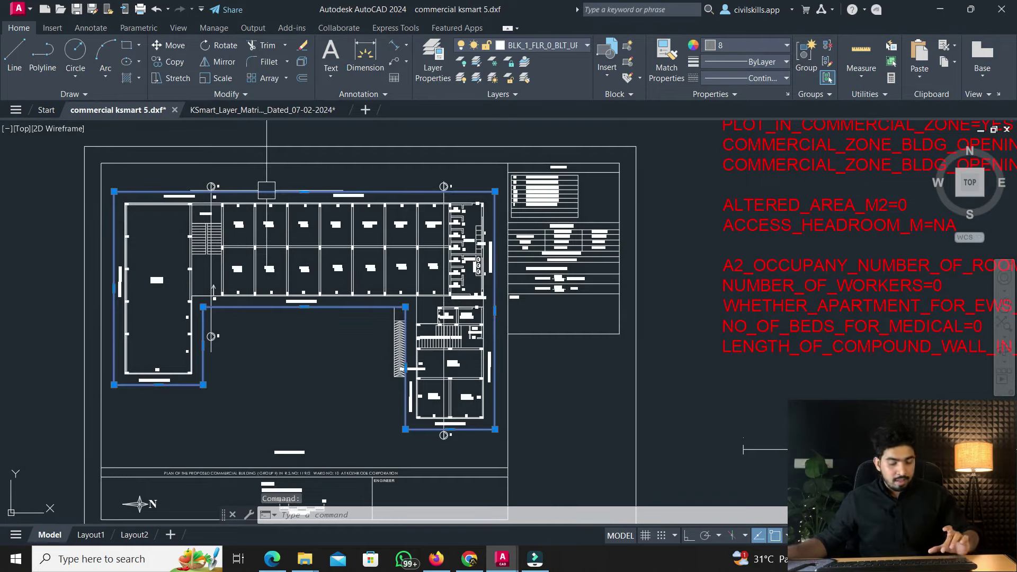
pyautogui.write('co')
pyautogui.press('Return')
pyautogui.click(270, 191)
pyautogui.scroll(-3, 318, 302)
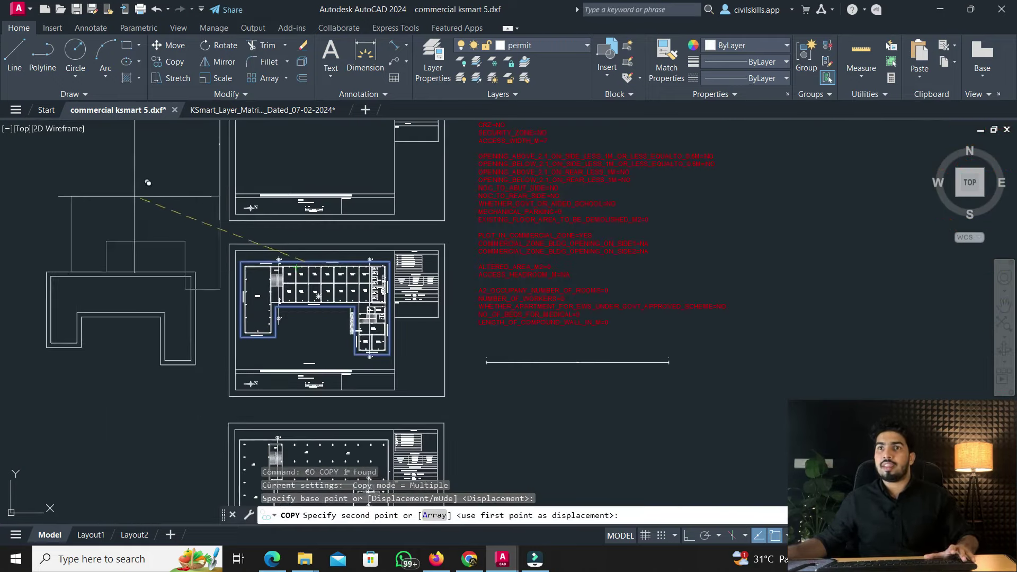
pyautogui.click(119, 155)
pyautogui.press('Escape')
pyautogui.scroll(1, 60, 170)
pyautogui.moveTo(60, 170); pyautogui.dragTo(129, 238, button='middle')
pyautogui.scroll(1, 126, 216)
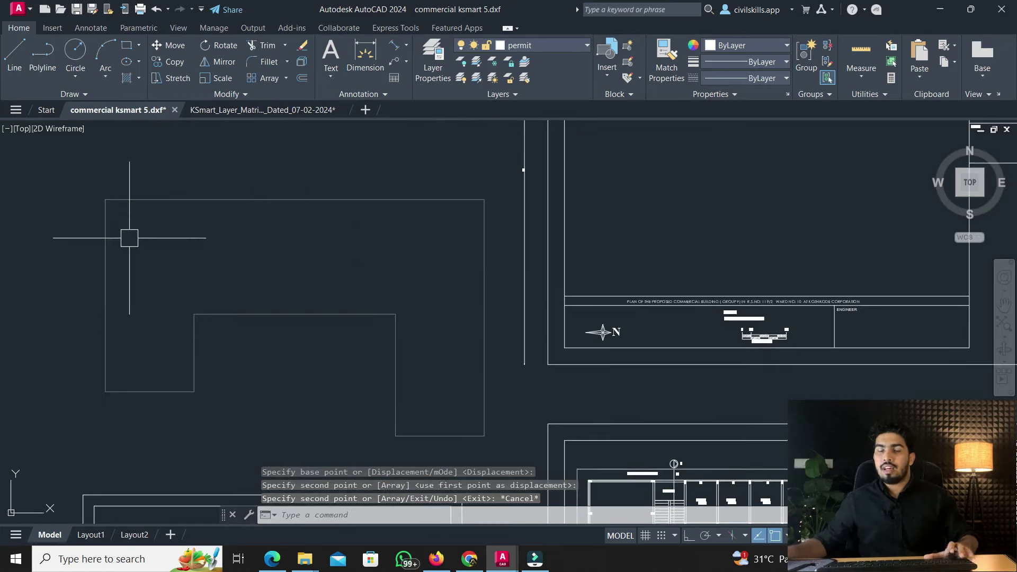
# Offset the copied ground floor outline inward by 1.2 to mark the inner edge of the verandah
pyautogui.write('o')
pyautogui.press('Return')
pyautogui.write('1.2')
pyautogui.press('Return')
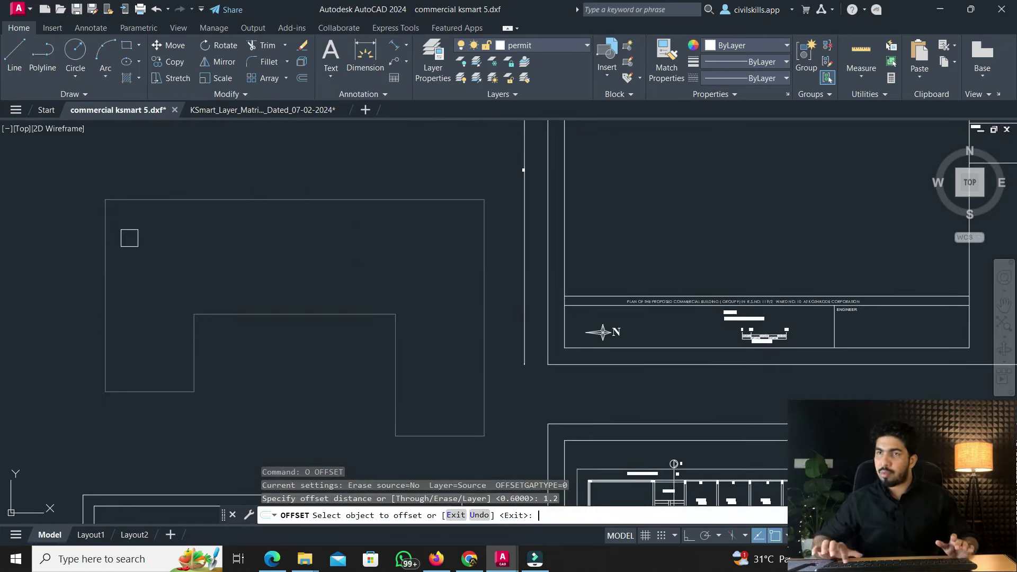
pyautogui.click(206, 200)
pyautogui.click(210, 242)
pyautogui.press('Escape')
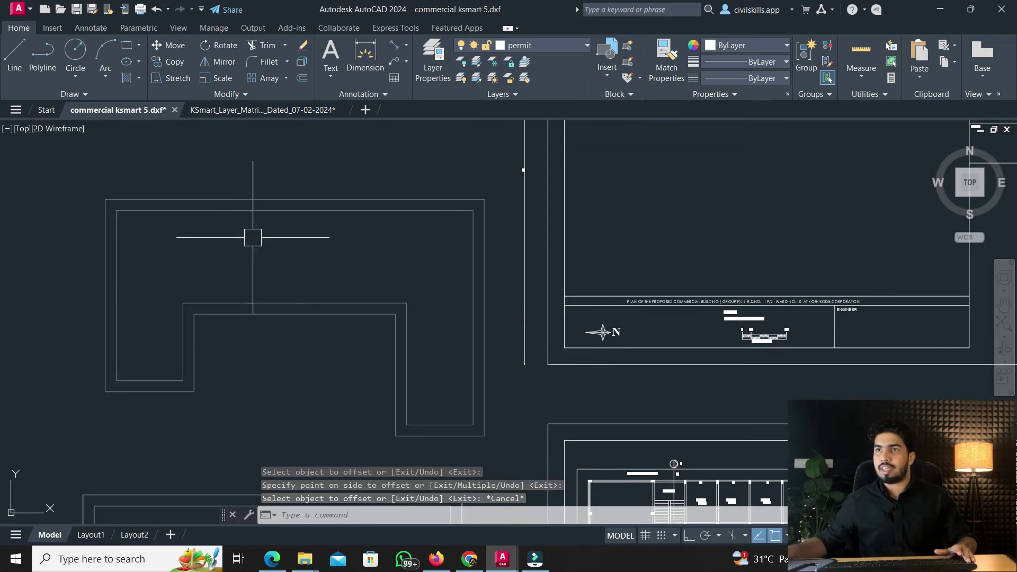
pyautogui.scroll(-1, 264, 269)
pyautogui.moveTo(264, 269); pyautogui.dragTo(205, 263, button='middle')
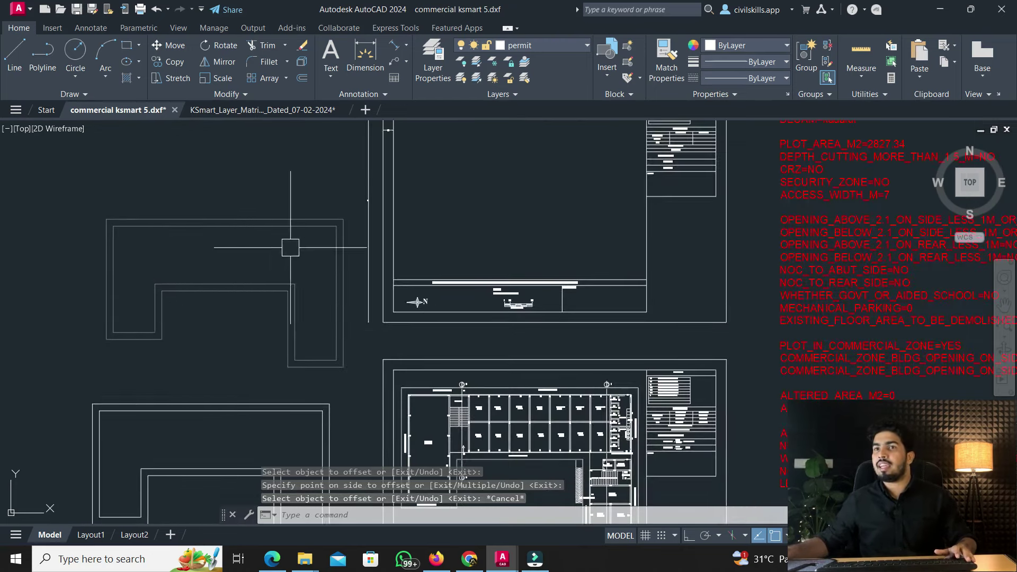
pyautogui.moveTo(277, 348); pyautogui.dragTo(234, 332, button='middle')
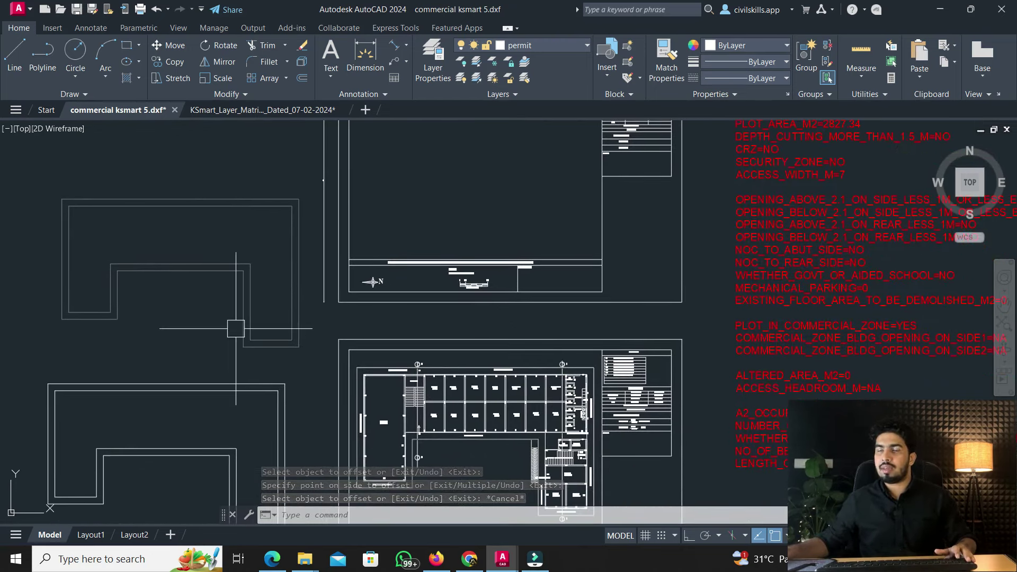
# Offset the outer line of the copied ground floor outline inward by 0.6
pyautogui.scroll(2, 139, 276)
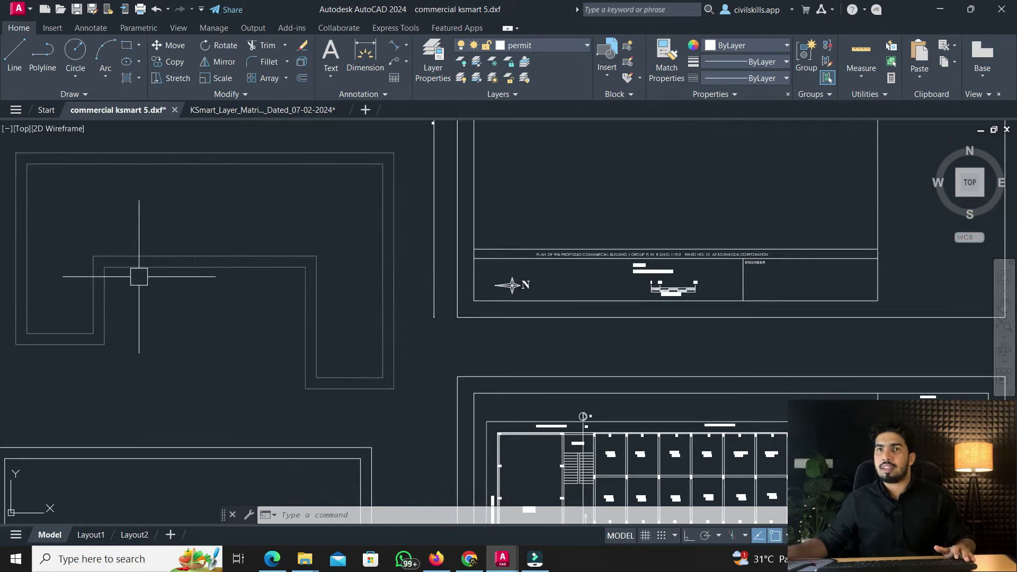
pyautogui.write('O')
pyautogui.press('Return')
pyautogui.write('.6')
pyautogui.press('Return')
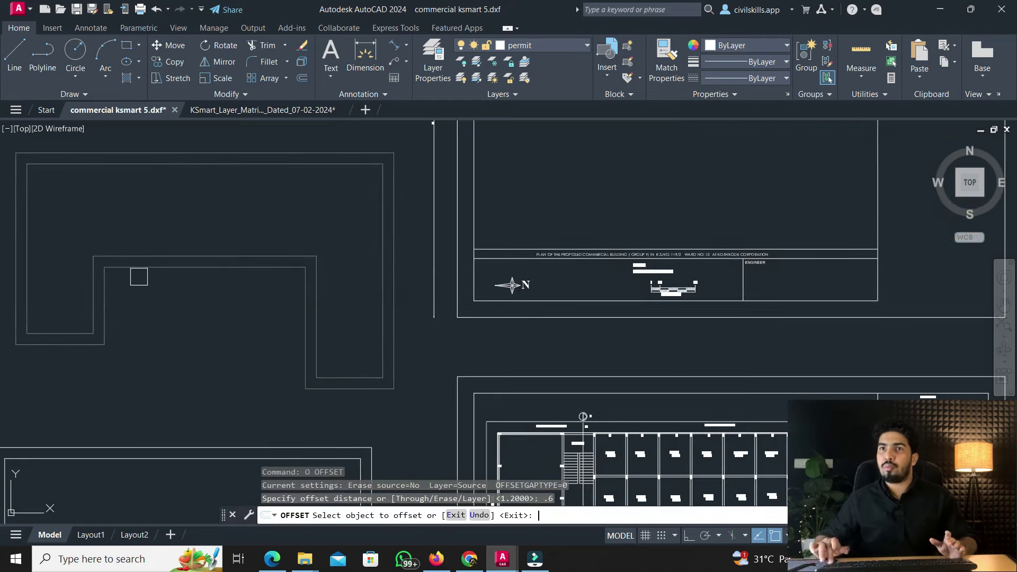
pyautogui.click(141, 255)
pyautogui.click(112, 298)
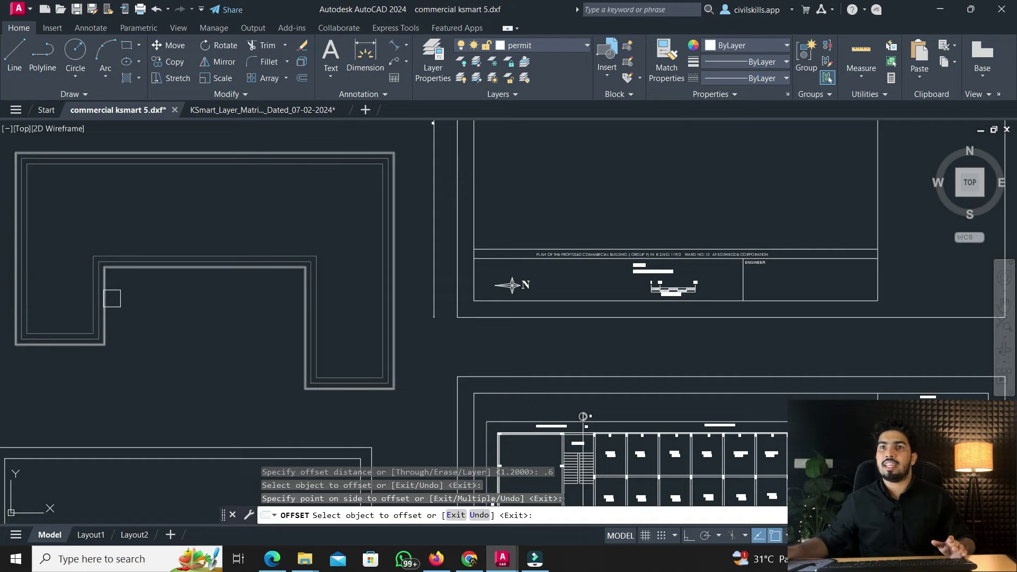
pyautogui.moveTo(101, 308); pyautogui.dragTo(118, 316, button='middle')
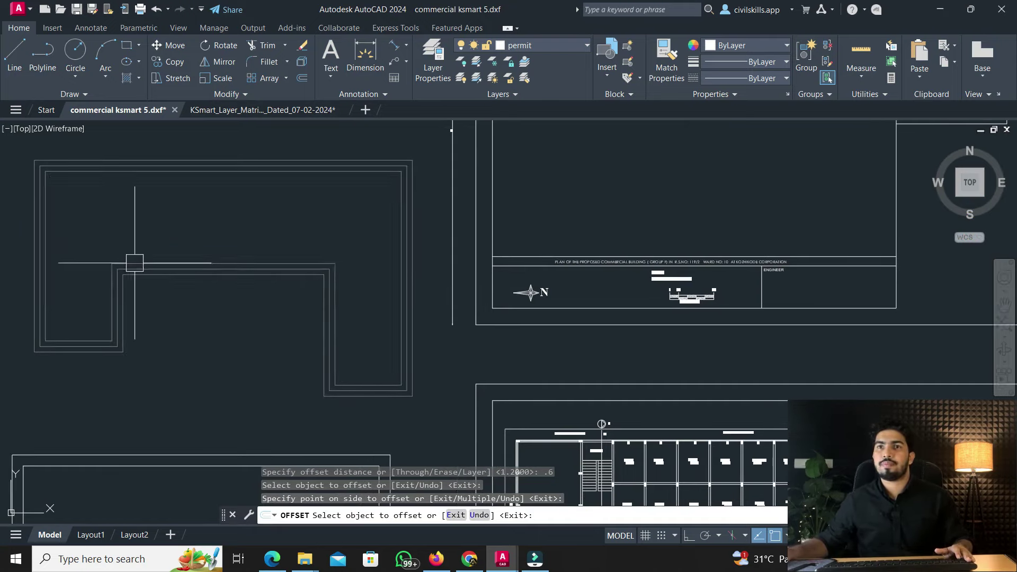
pyautogui.scroll(3, 127, 267)
pyautogui.press('Escape')
# Erase the middle offset line and the copied ground floor outline with its inner verandah edge beside the plan sheets
pyautogui.scroll(-3, 127, 271)
pyautogui.scroll(3, 189, 279)
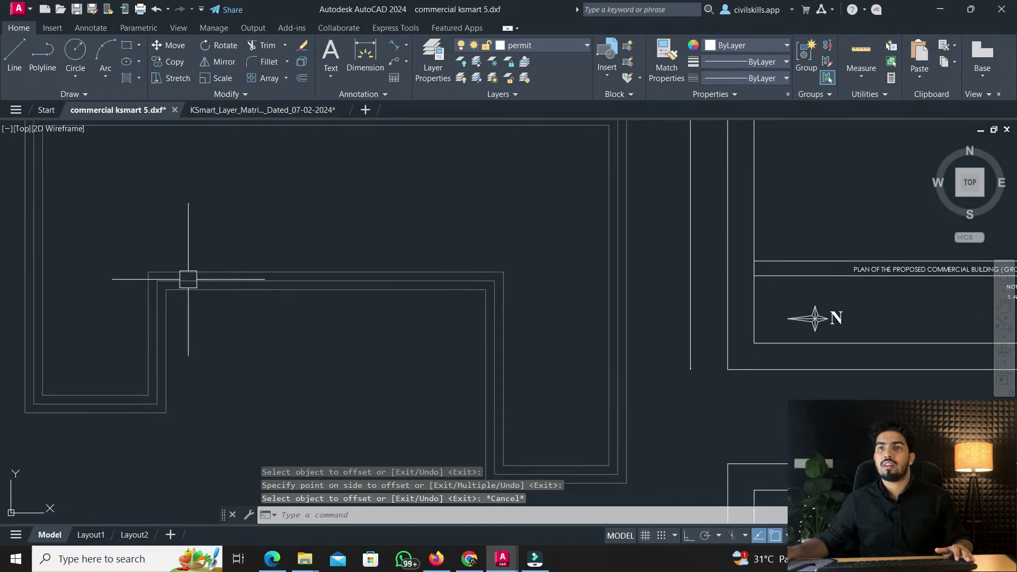
pyautogui.click(181, 281)
pyautogui.press('Delete')
pyautogui.scroll(-5, 182, 279)
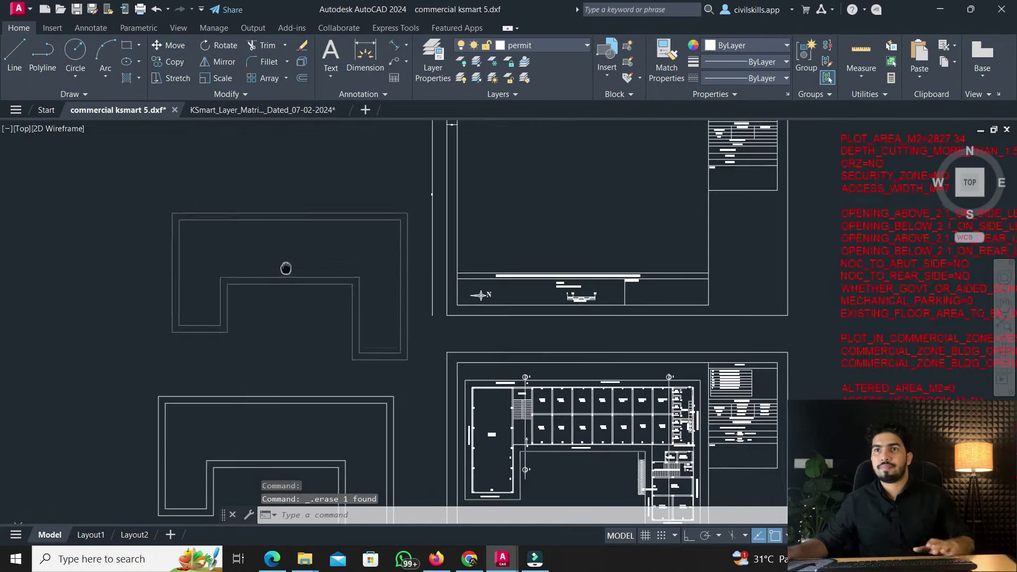
pyautogui.moveTo(284, 268); pyautogui.dragTo(234, 223, button='middle')
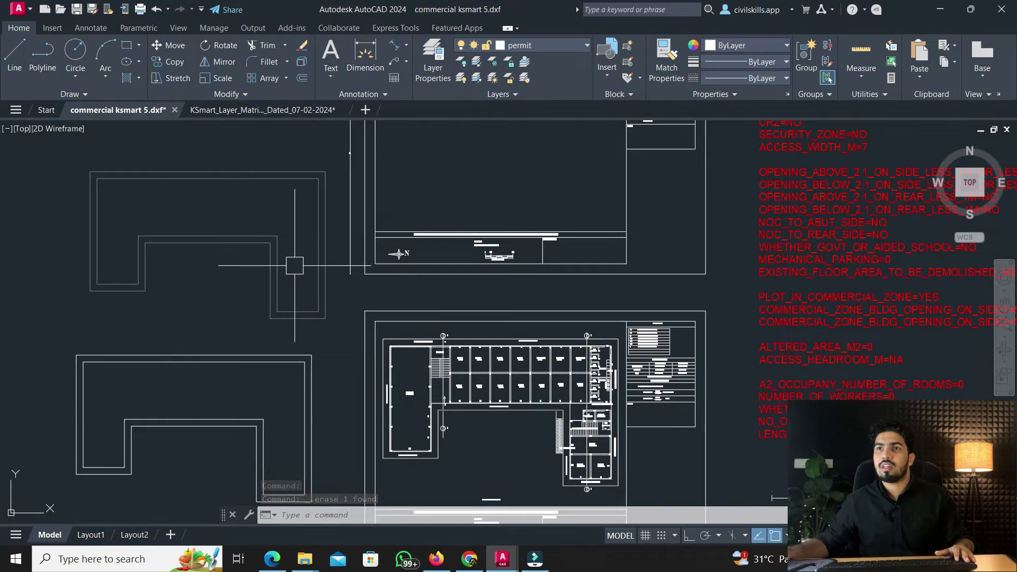
pyautogui.click(334, 325)
pyautogui.click(268, 268)
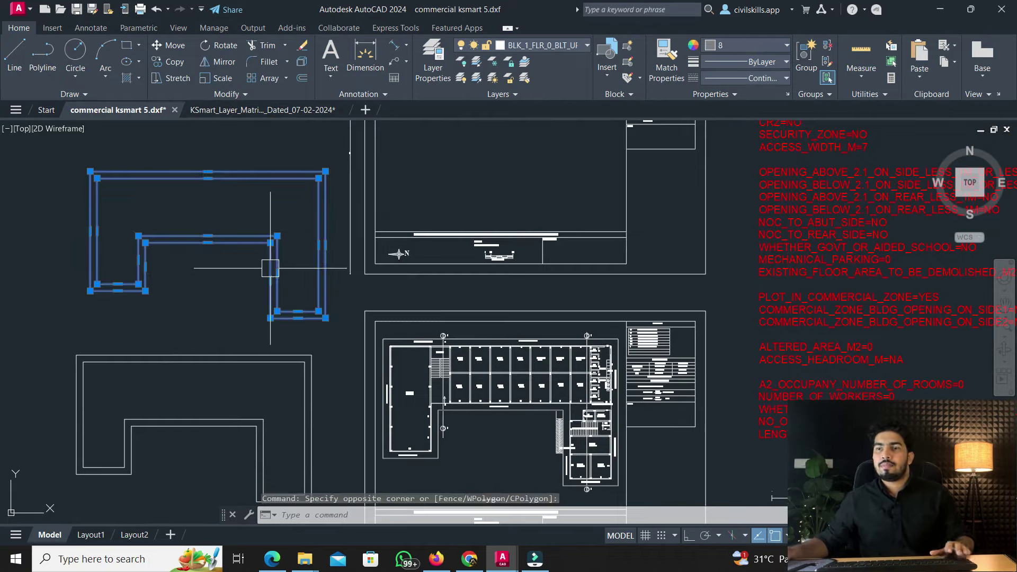
pyautogui.press('Delete')
# Draw a rectangle over the full-length 1.20 m verandah strip along the upper side of the ground floor plan
pyautogui.moveTo(432, 393); pyautogui.dragTo(114, 276, button='middle')
pyautogui.scroll(2, 164, 246)
pyautogui.moveTo(163, 246); pyautogui.dragTo(223, 226, button='middle')
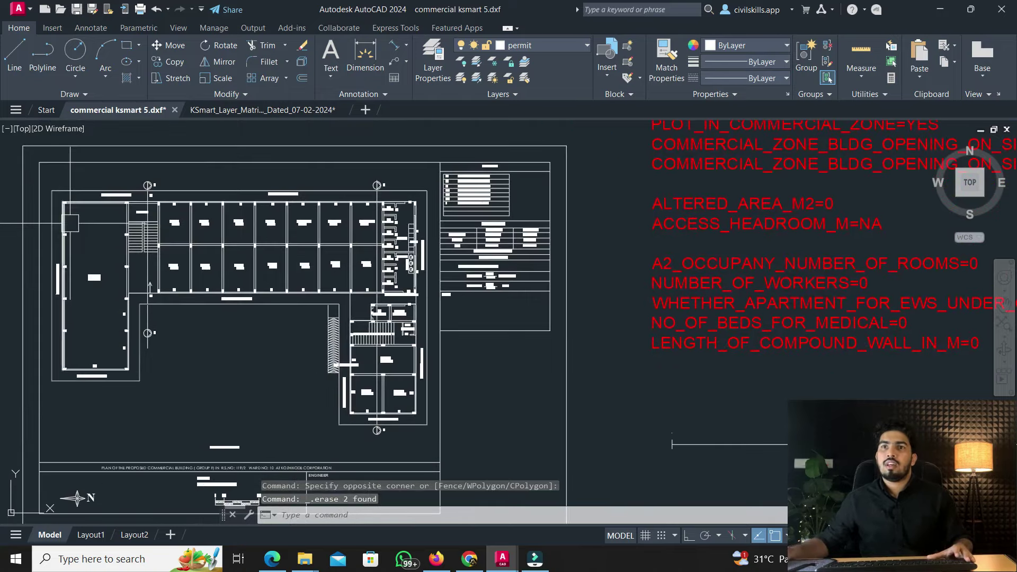
pyautogui.moveTo(80, 223); pyautogui.dragTo(122, 223, button='middle')
pyautogui.scroll(2, 122, 223)
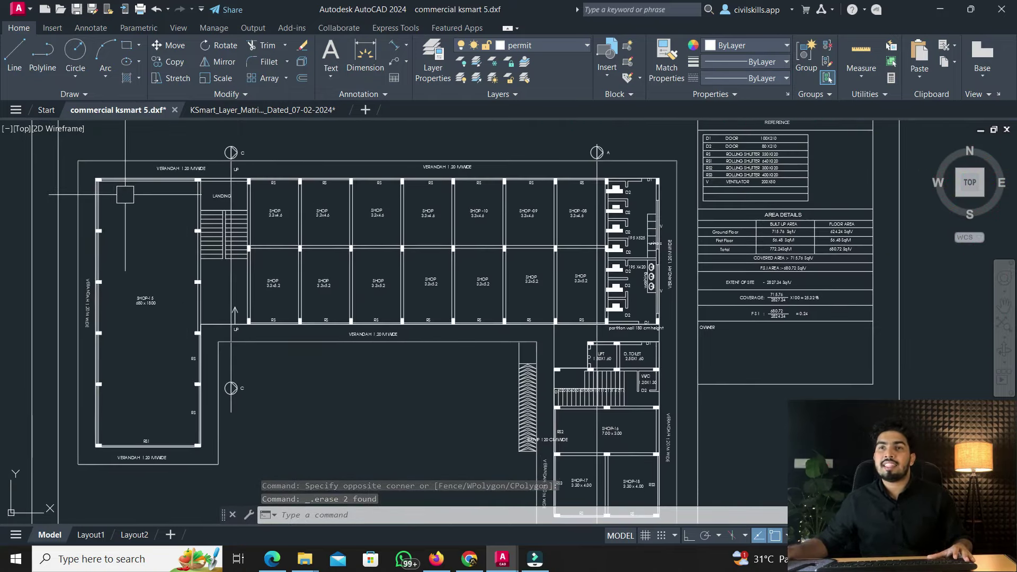
pyautogui.click(127, 46)
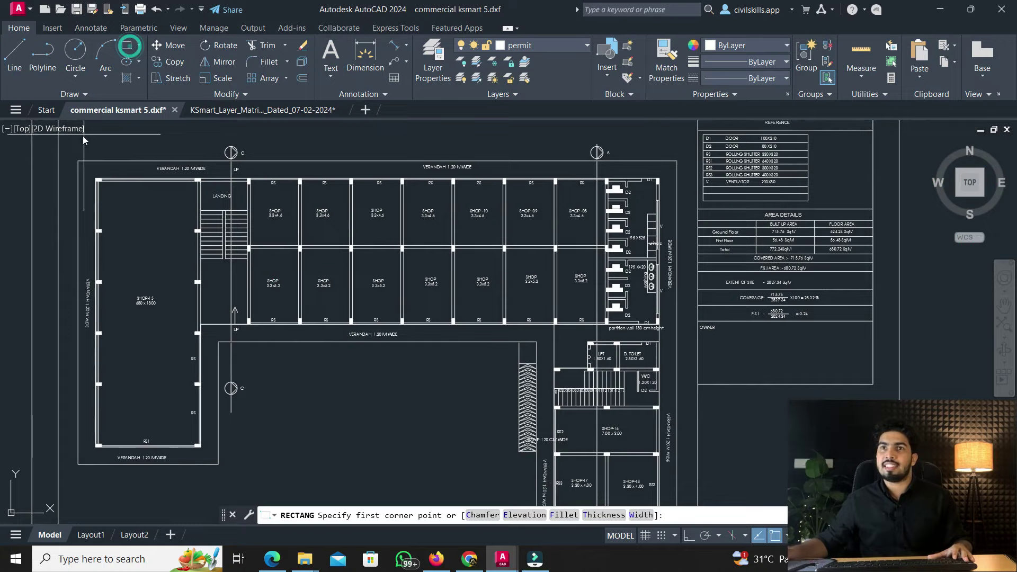
pyautogui.click(77, 152)
pyautogui.scroll(1, 223, 164)
pyautogui.scroll(-1, 539, 171)
pyautogui.moveTo(539, 171); pyautogui.dragTo(468, 158, button='middle')
pyautogui.scroll(2, 723, 154)
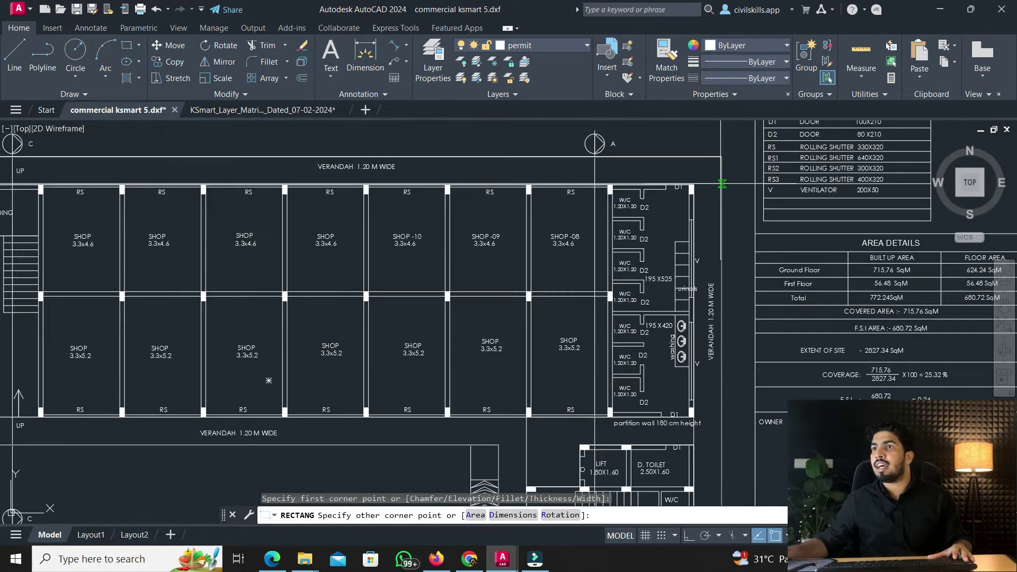
pyautogui.click(722, 184)
pyautogui.scroll(-2, 722, 184)
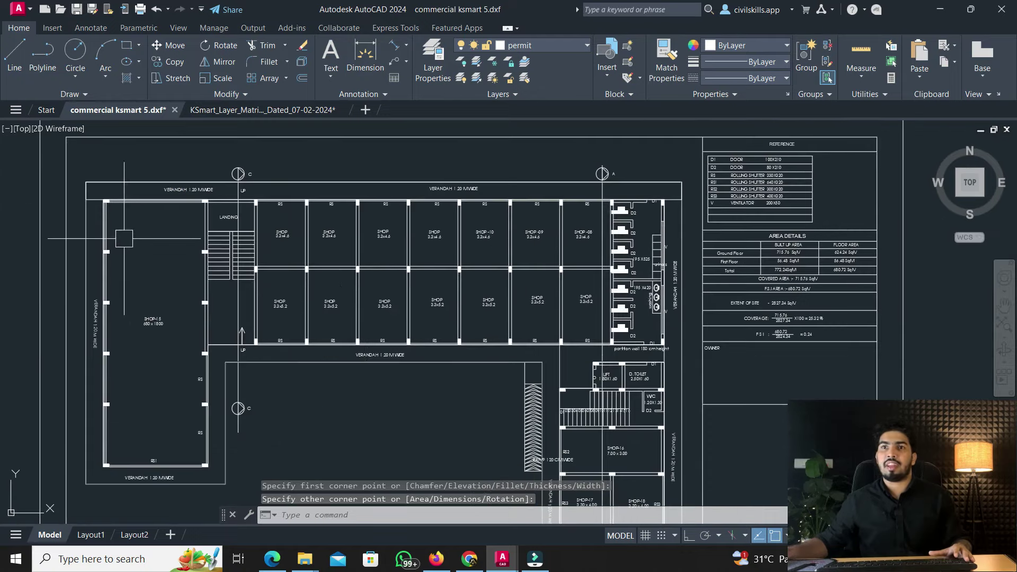
pyautogui.scroll(3, 124, 239)
pyautogui.press('Escape')
pyautogui.scroll(-3, 125, 192)
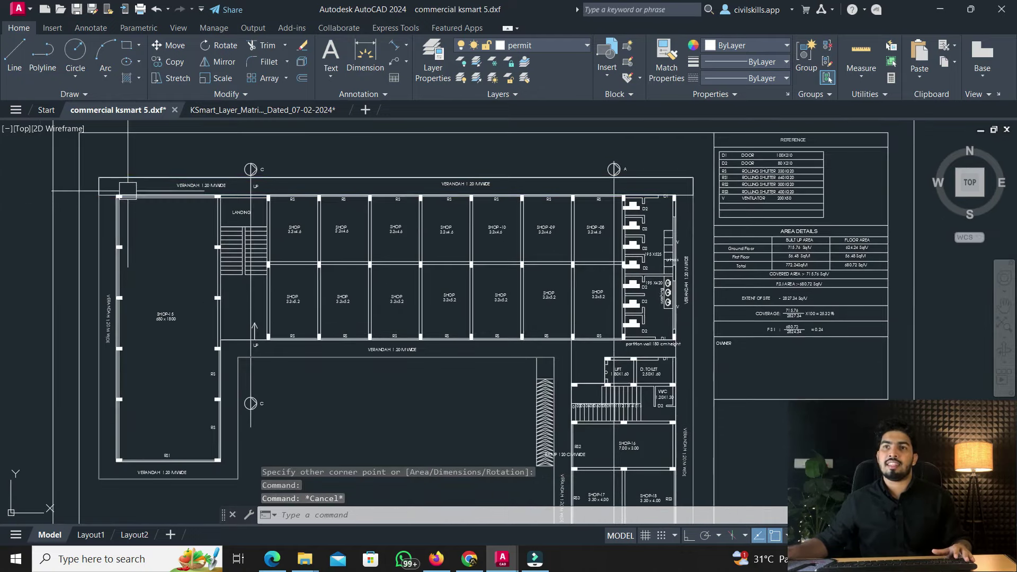
pyautogui.click(128, 60)
pyautogui.click(98, 195)
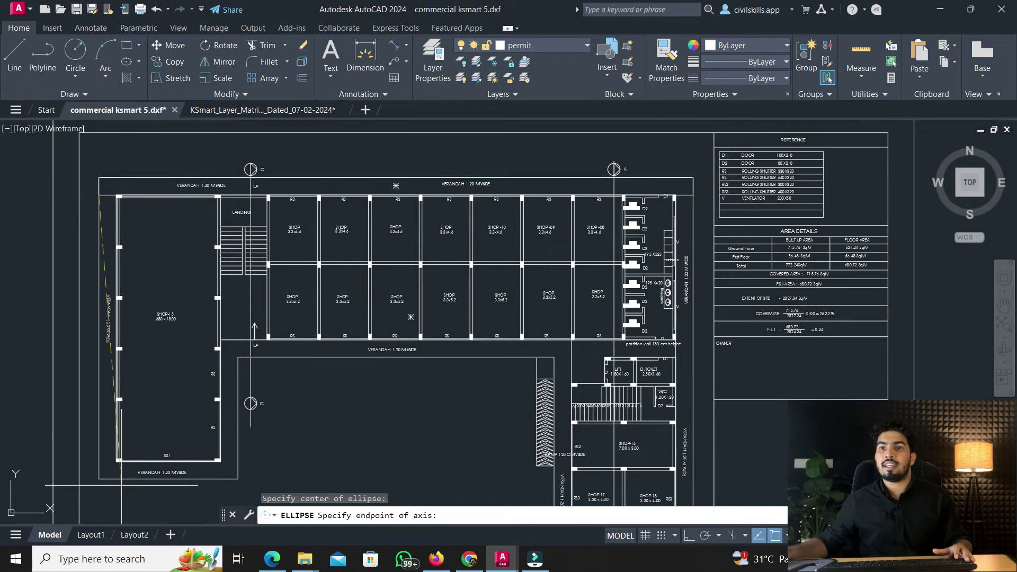
pyautogui.scroll(4, 121, 485)
pyautogui.press('Escape')
# Draw a rectangle over the verandah strip along the outer long side of SHOP-15, up to the shop's upper wall line
pyautogui.write('rec')
pyautogui.press('Return')
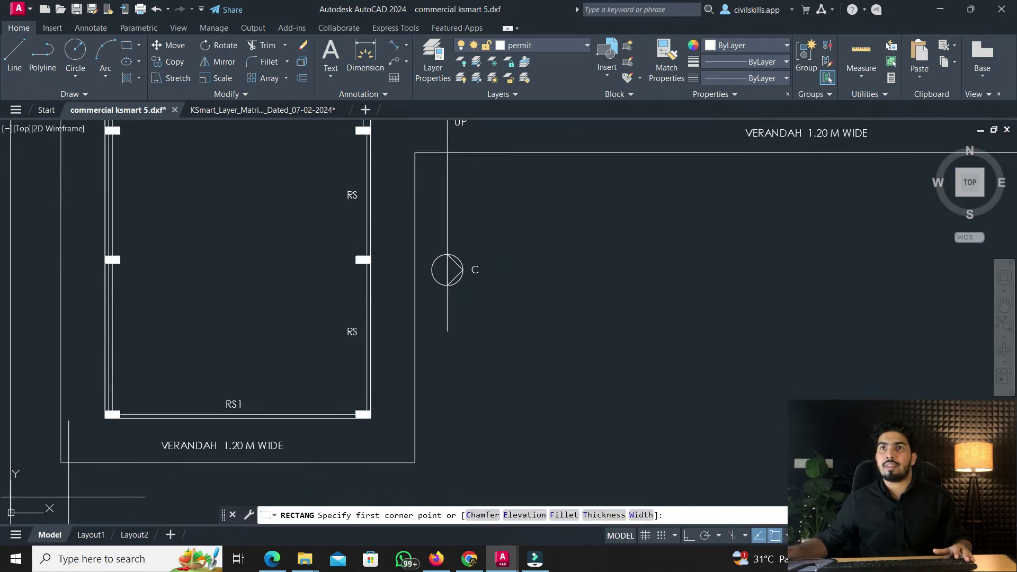
pyautogui.click(61, 462)
pyautogui.scroll(-5, 136, 244)
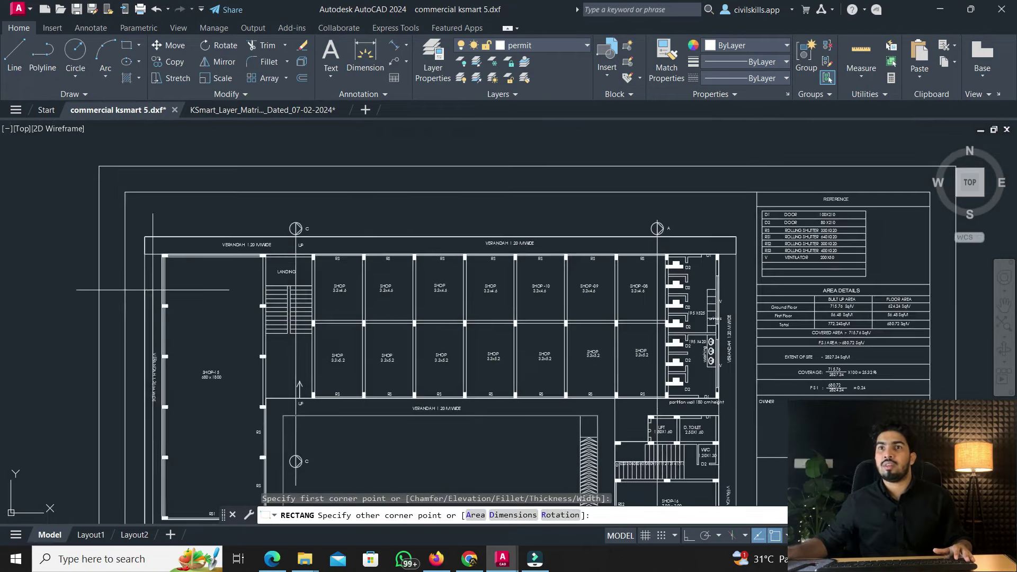
pyautogui.scroll(5, 162, 255)
pyautogui.click(161, 268)
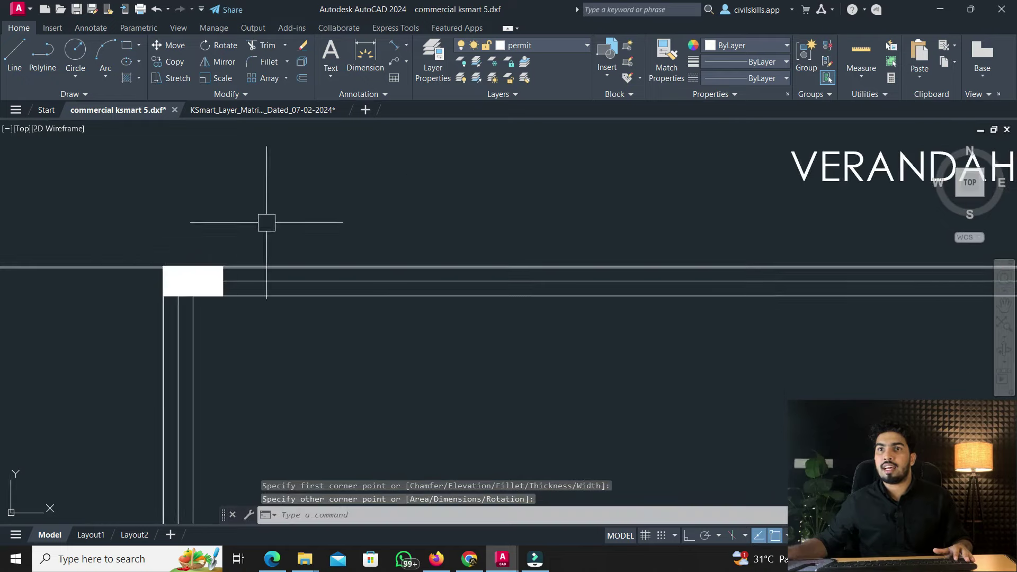
pyautogui.scroll(-5, 268, 221)
# Draw a rectangle over the verandah strip below SHOP-15, from the outer strip's edge to the courtyard-side outline
pyautogui.moveTo(260, 211); pyautogui.dragTo(232, 134, button='middle')
pyautogui.moveTo(263, 275); pyautogui.dragTo(232, 209, button='middle')
pyautogui.scroll(1, 229, 302)
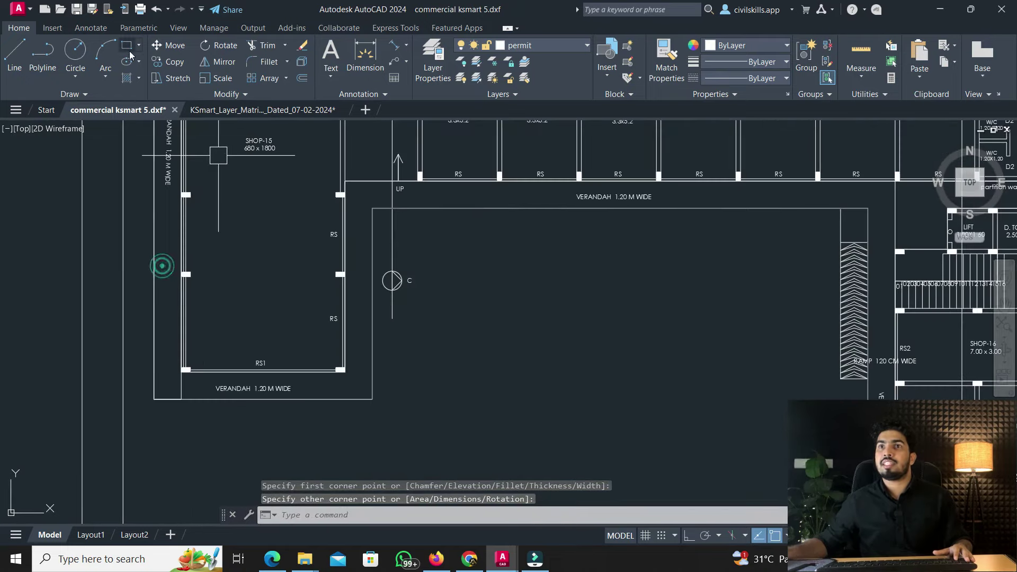
pyautogui.press('Return')
pyautogui.scroll(2, 174, 411)
pyautogui.click(179, 393)
pyautogui.scroll(4, 498, 384)
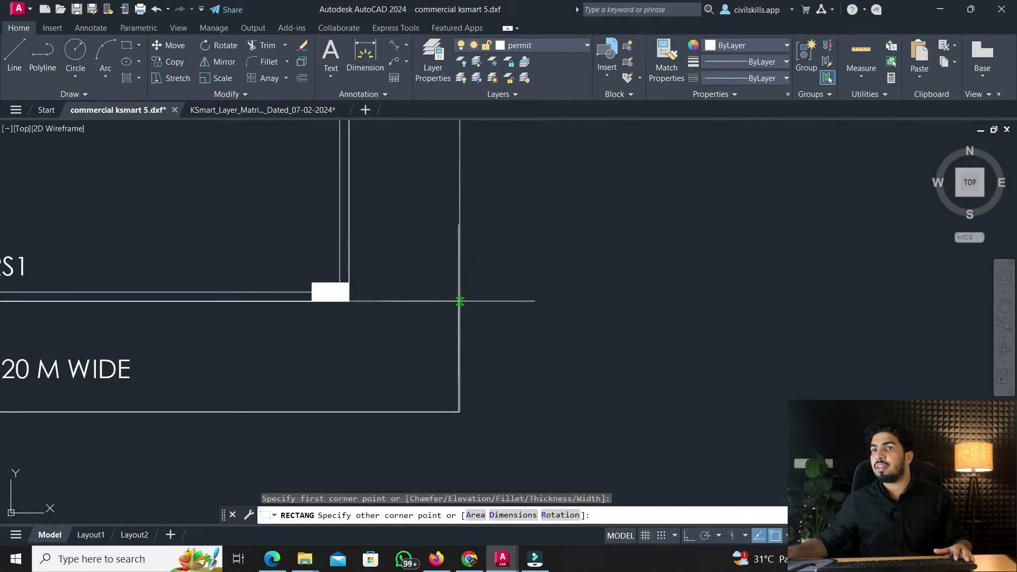
pyautogui.click(460, 301)
pyautogui.scroll(-3, 420, 380)
# Draw a rectangle over the verandah strip on the courtyard side of SHOP-15, up to the inner outline corner
pyautogui.press('Return')
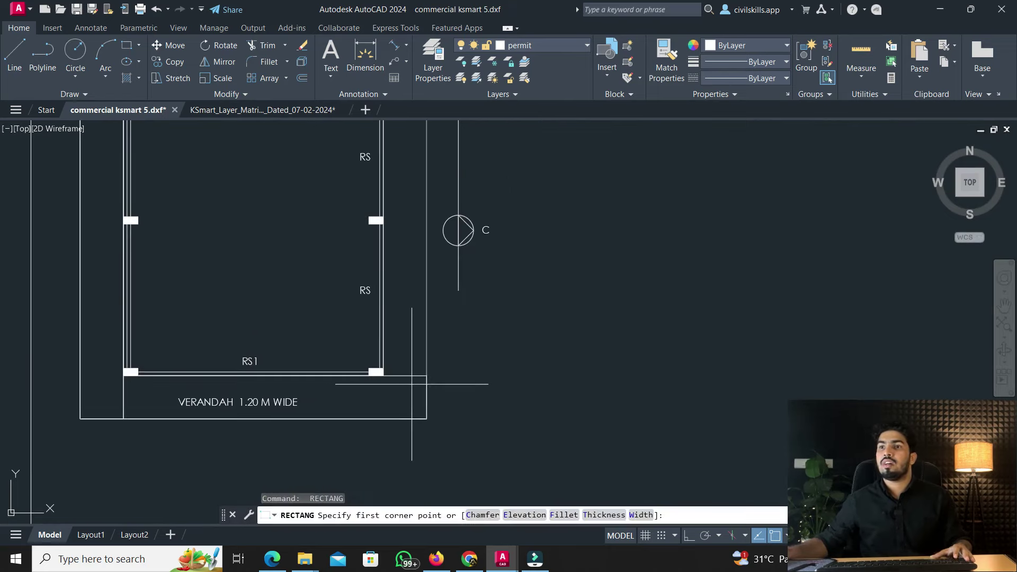
pyautogui.scroll(4, 385, 372)
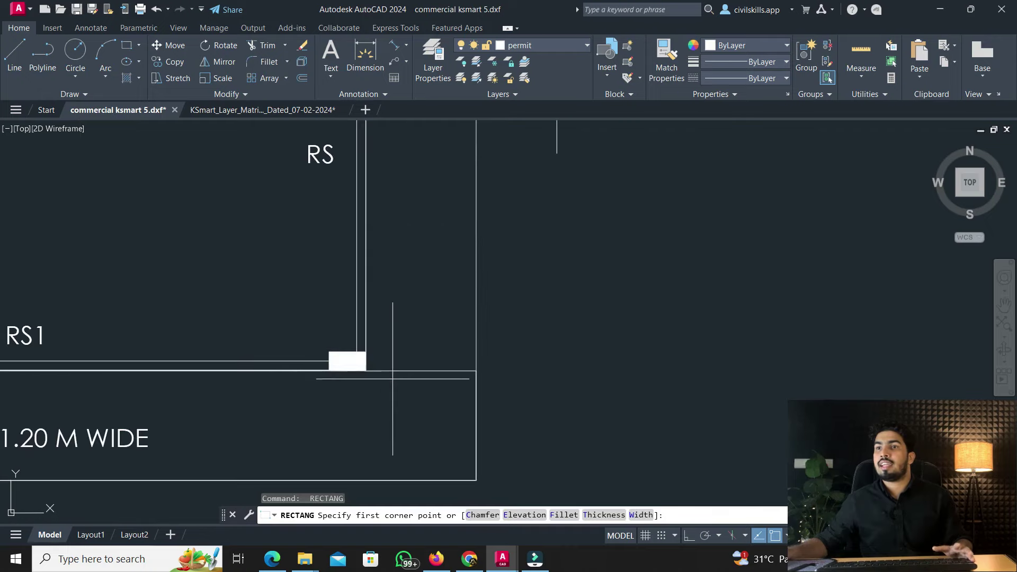
pyautogui.click(365, 371)
pyautogui.scroll(-5, 432, 374)
pyautogui.scroll(4, 381, 294)
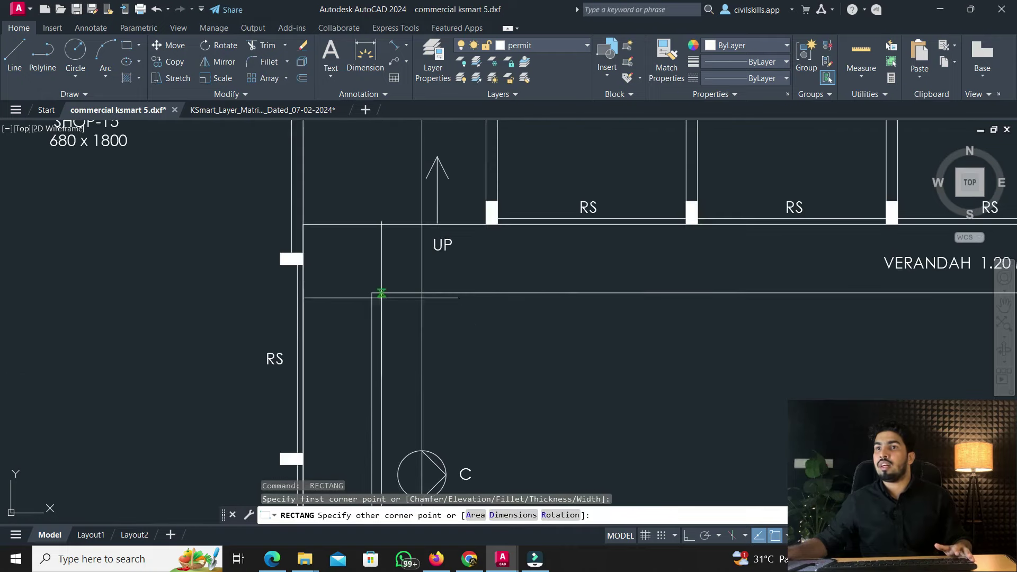
pyautogui.press('Escape')
# Draw a rectangle over the verandah passage below the shop row, from SHOP-15's wall to the wall corner beside the toilets
pyautogui.press('Return')
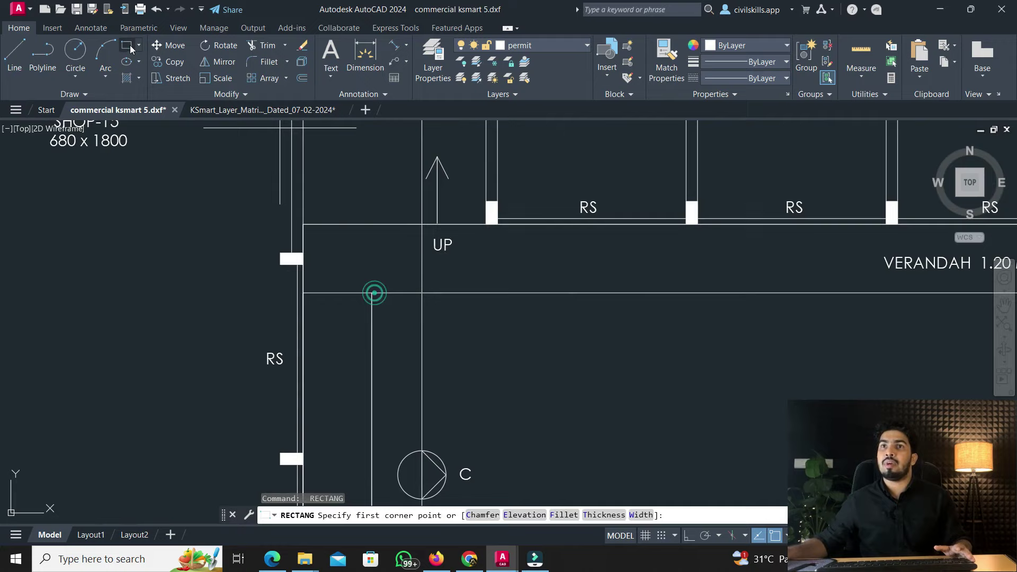
pyautogui.click(303, 299)
pyautogui.scroll(-5, 318, 302)
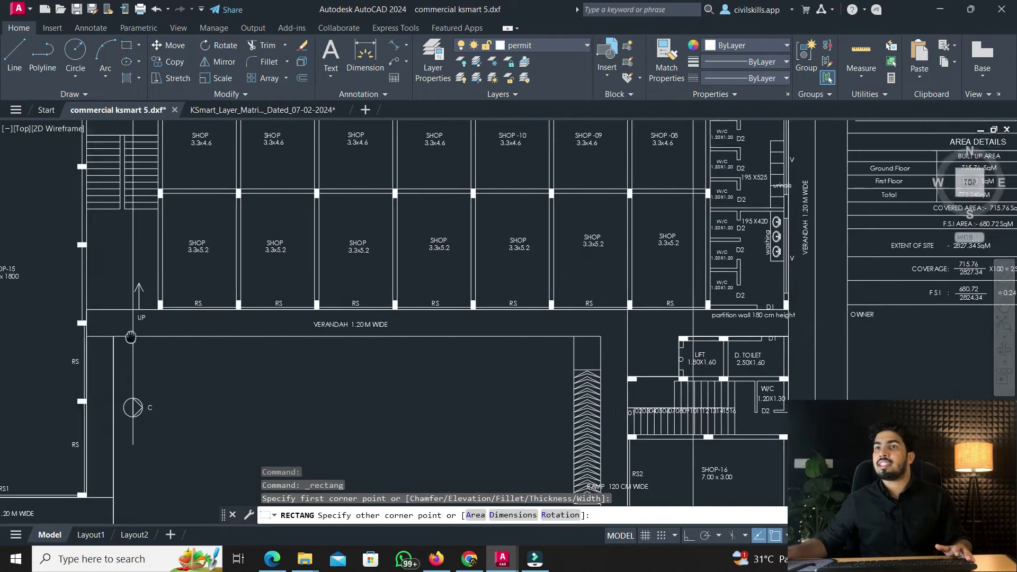
pyautogui.scroll(4, 405, 313)
pyautogui.scroll(2, 535, 317)
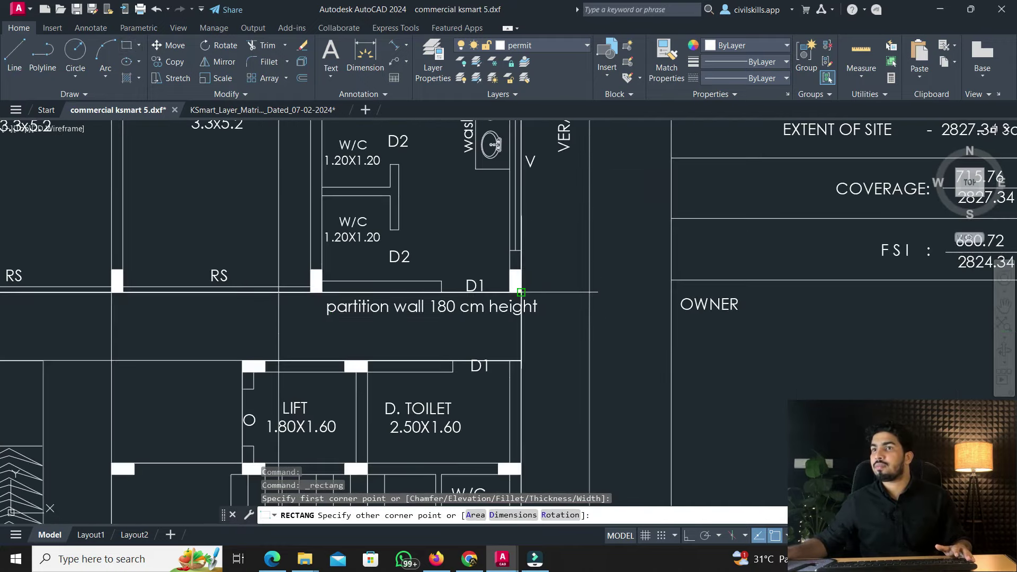
pyautogui.click(522, 292)
pyautogui.scroll(-3, 522, 292)
pyautogui.scroll(2, 212, 233)
# Draw a rectangle over the verandah strip between the ramp and shops 16 and 17, down to the building's lower outline
pyautogui.press('Return')
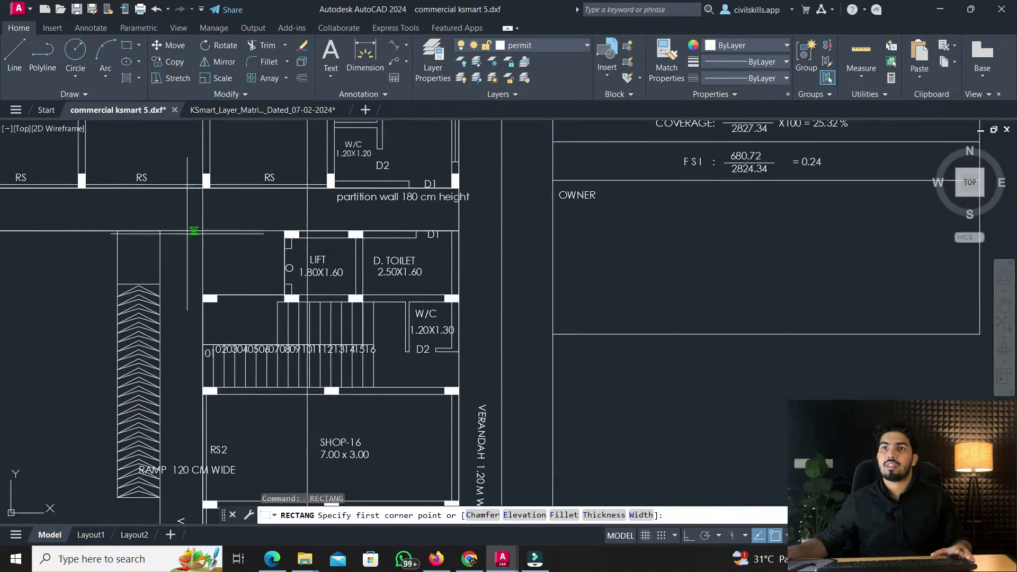
pyautogui.click(159, 231)
pyautogui.scroll(-3, 220, 186)
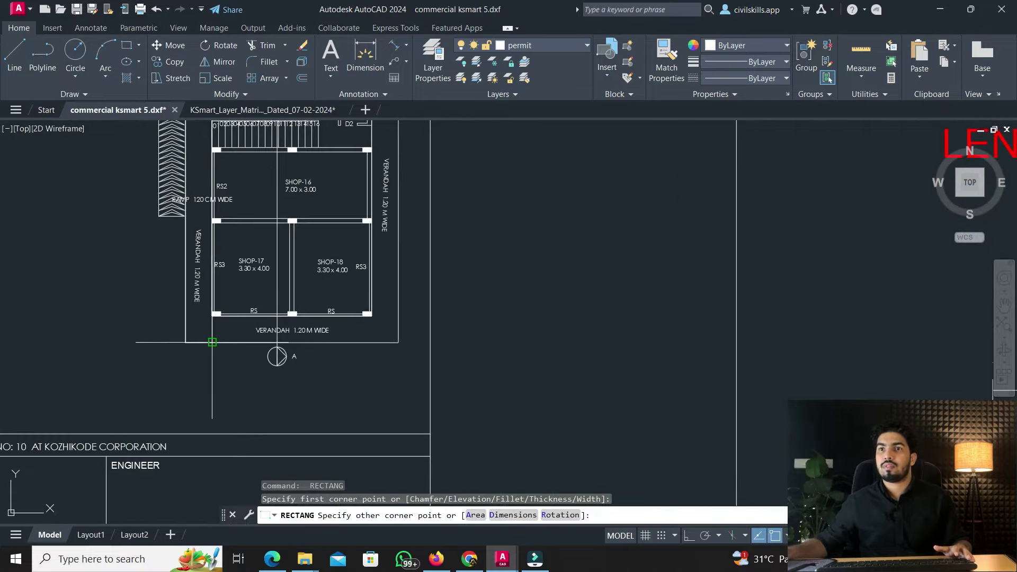
pyautogui.press('Escape')
# Draw a rectangle over the verandah strip below SHOP-17 and SHOP-18, out to the building's outer edge
pyautogui.press('Return')
pyautogui.scroll(4, 211, 342)
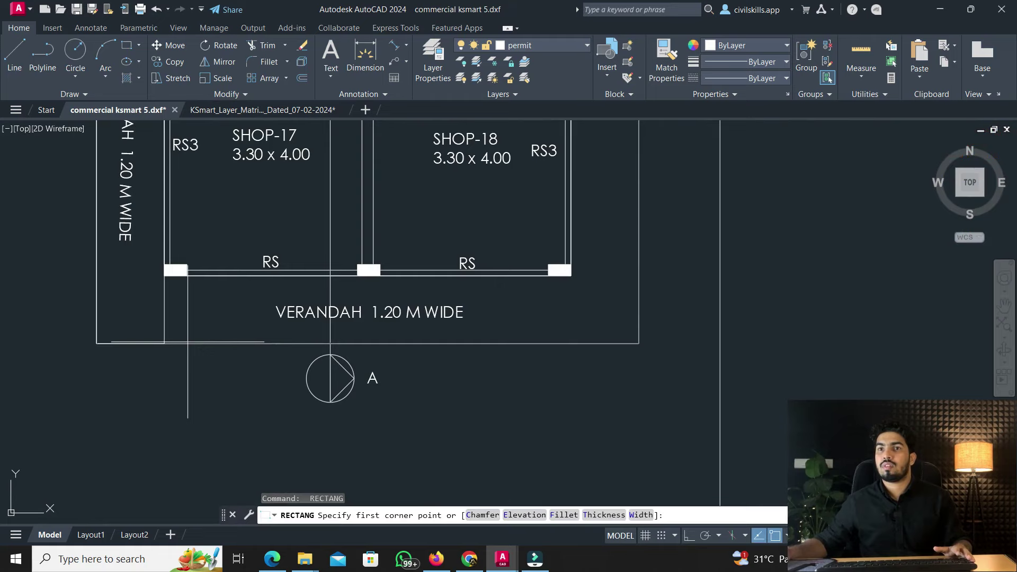
pyautogui.click(161, 343)
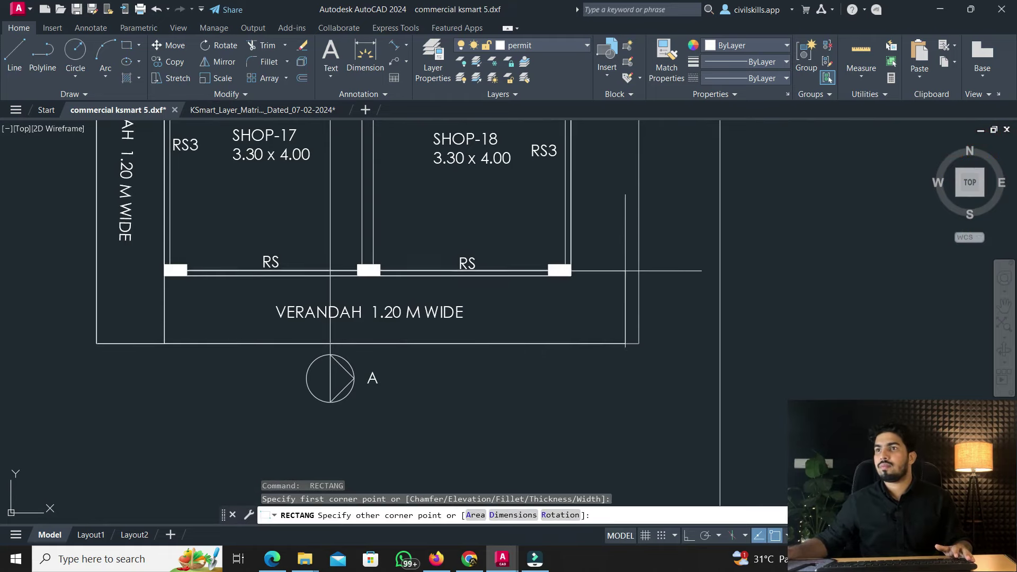
pyautogui.scroll(6, 639, 278)
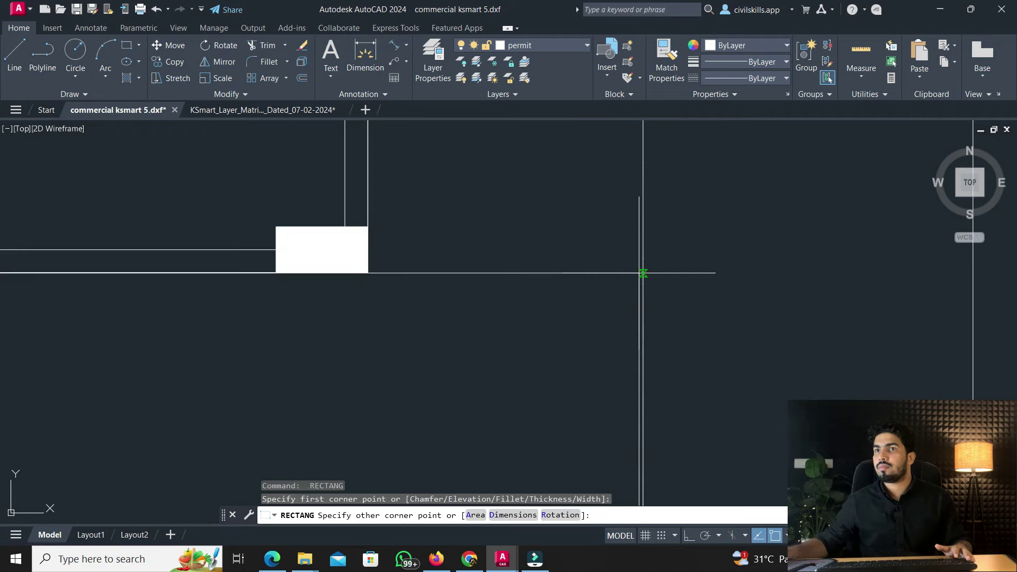
pyautogui.click(643, 276)
pyautogui.scroll(-4, 259, 409)
pyautogui.moveTo(260, 409); pyautogui.dragTo(235, 430, button='middle')
# Draw a rectangle over the outer verandah strip beside SHOP-18 and the toilets, up to the upper verandah strip
pyautogui.press('space')
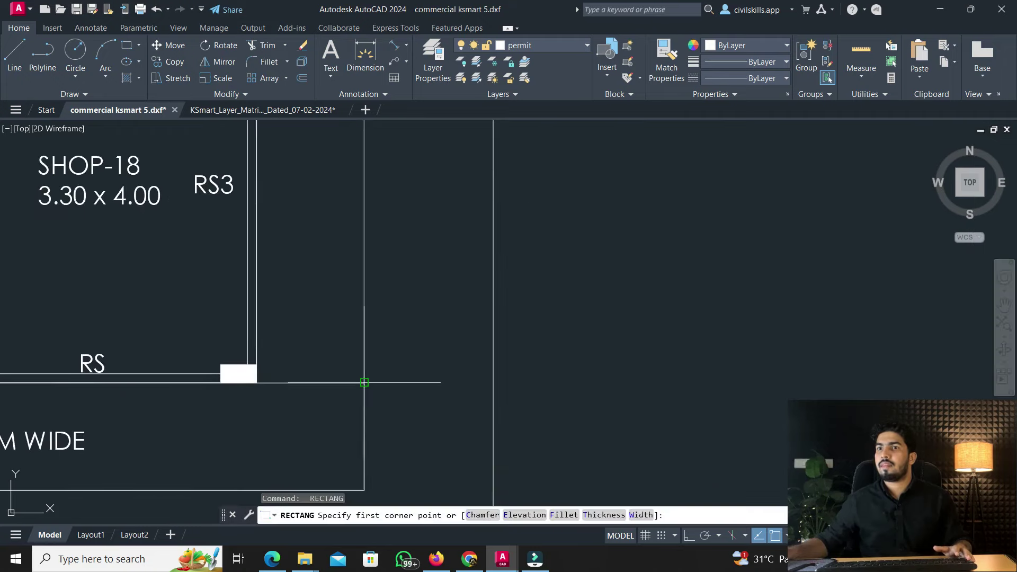
pyautogui.click(365, 382)
pyautogui.scroll(-6, 308, 434)
pyautogui.scroll(2, 273, 171)
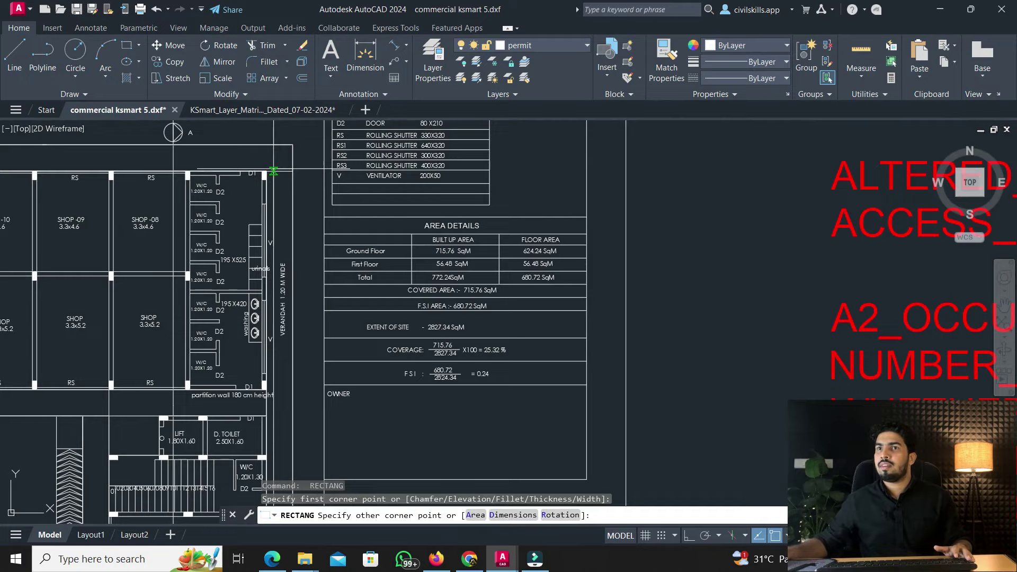
pyautogui.press('Escape')
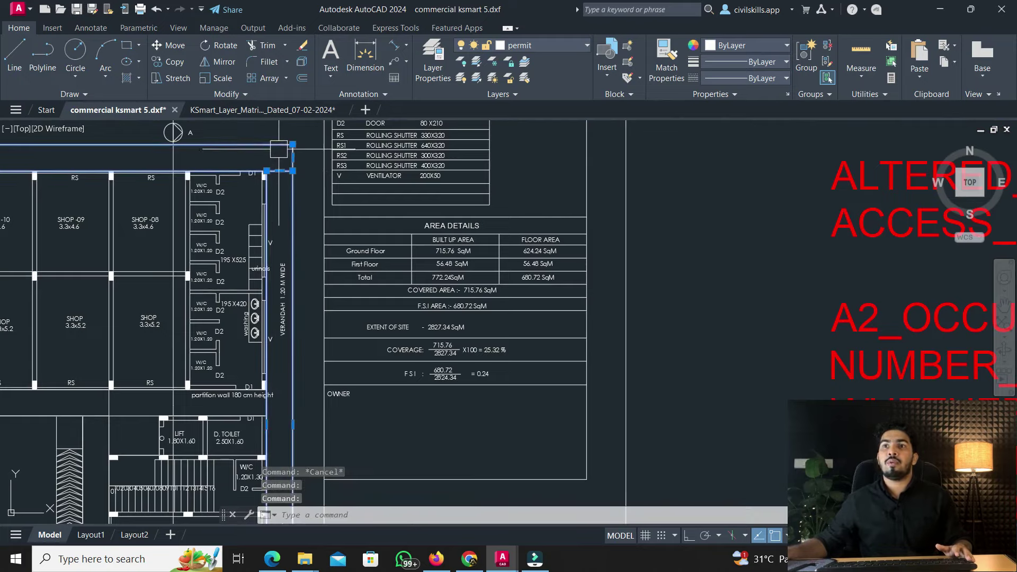
pyautogui.scroll(-5, 430, 264)
pyautogui.scroll(3, 134, 282)
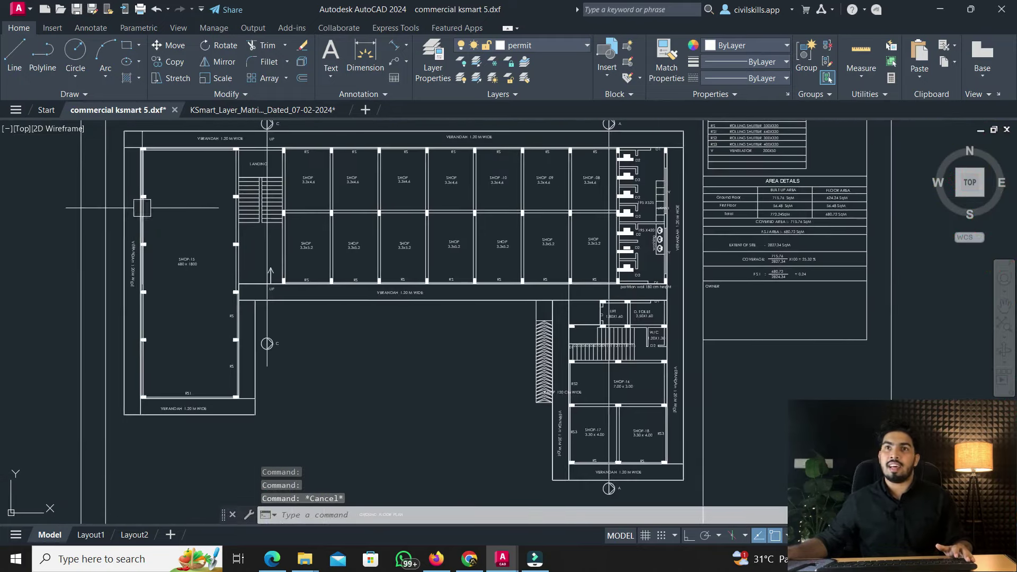
# Draw a rectangle over the inner half of SHOP-15's outer side verandah, from the upper verandah strip to the building's lower edge
pyautogui.click(127, 46)
pyautogui.scroll(2, 128, 151)
pyautogui.scroll(3, 123, 146)
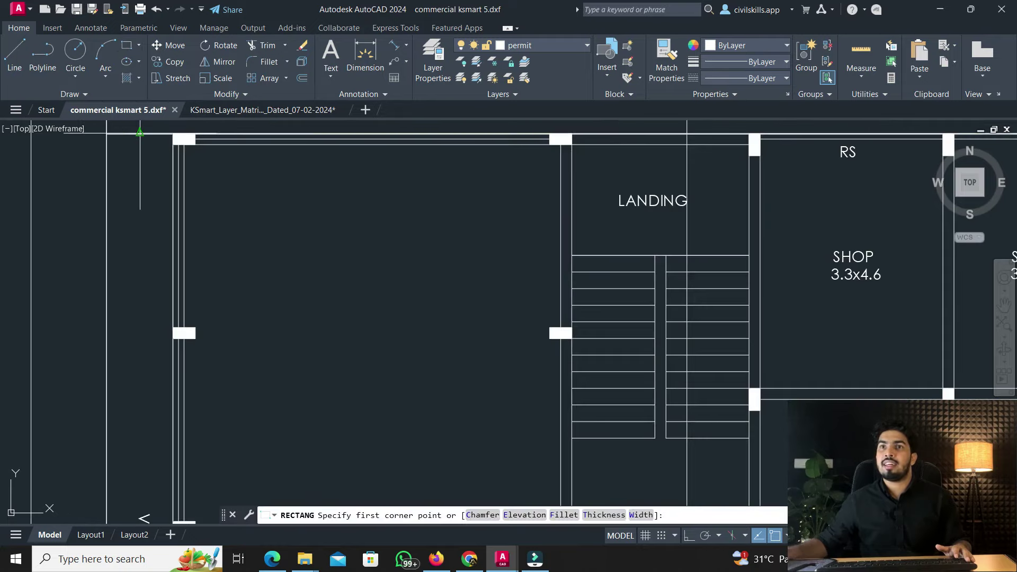
pyautogui.click(140, 132)
pyautogui.scroll(-5, 139, 133)
pyautogui.scroll(4, 291, 426)
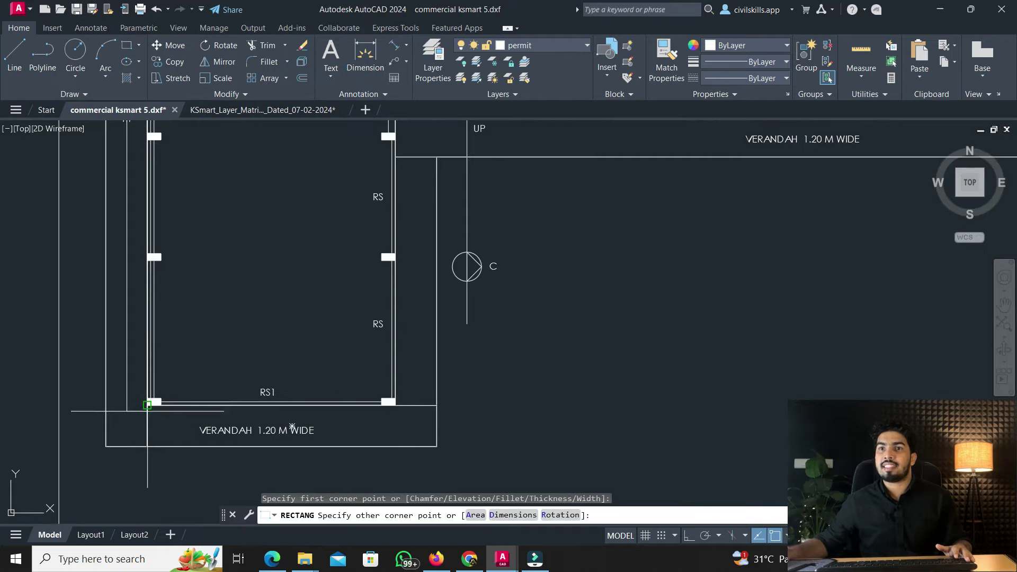
pyautogui.press('Escape')
pyautogui.click(123, 358)
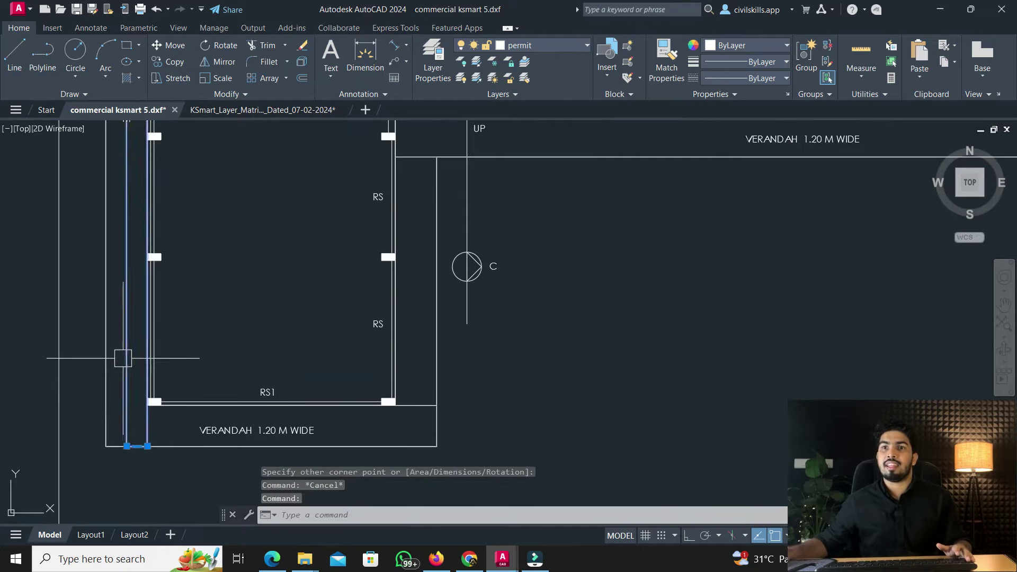
pyautogui.scroll(-5, 123, 358)
pyautogui.scroll(2, 168, 218)
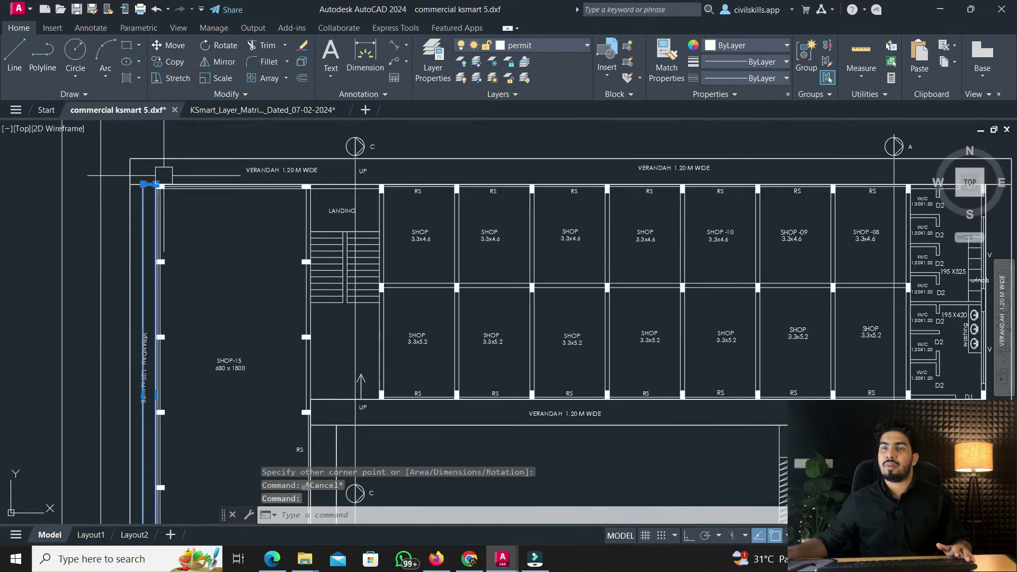
pyautogui.scroll(2, 164, 175)
pyautogui.press('Escape')
# Draw a rectangle over the outer half of the upper verandah strip, from the building's outer corner to the midpoint of the opposite end
pyautogui.click(127, 46)
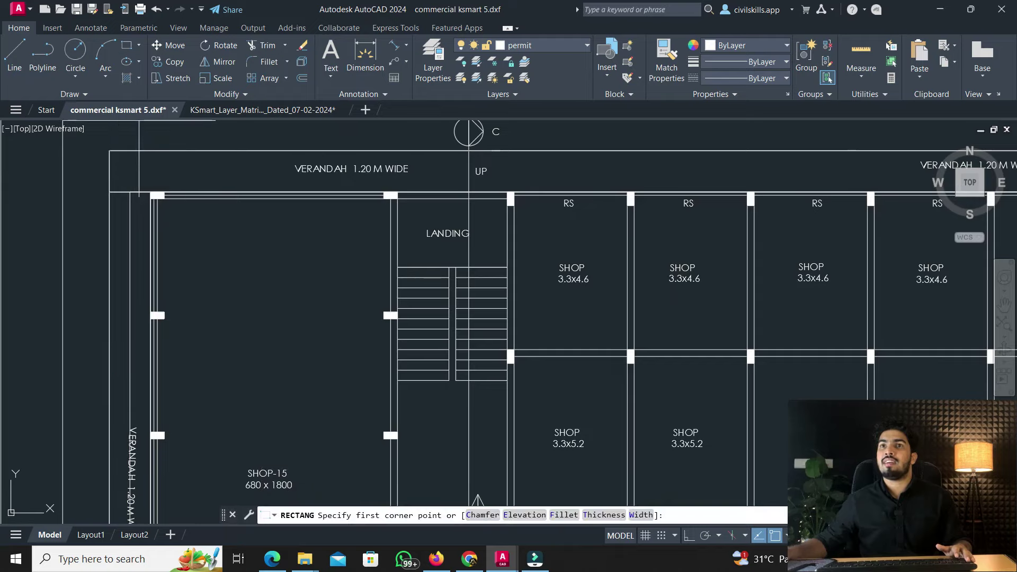
pyautogui.click(110, 150)
pyautogui.scroll(-4, 110, 150)
pyautogui.scroll(3, 522, 212)
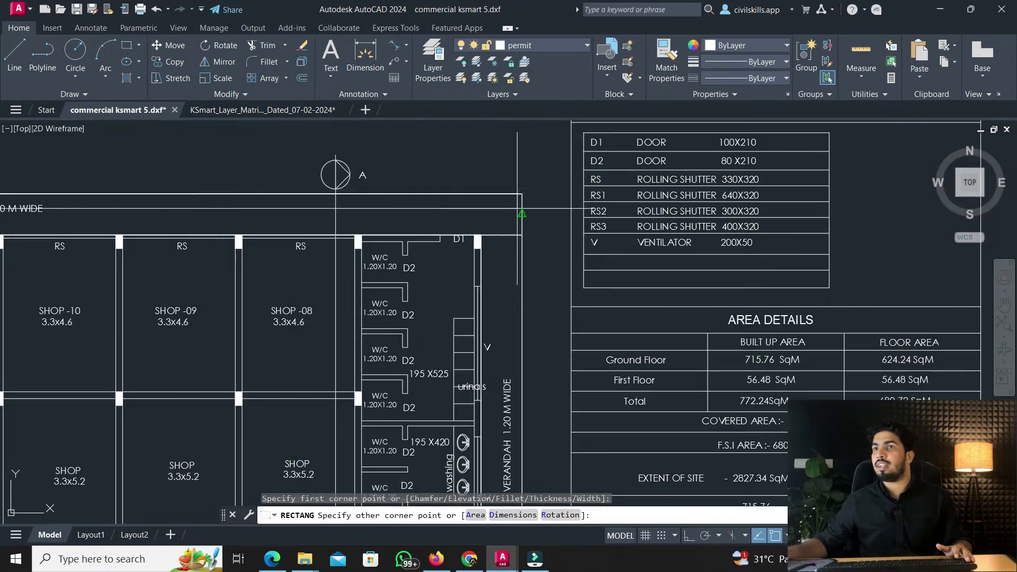
pyautogui.press('Escape')
pyautogui.press('Escape')
# Draw a rectangle over the outer half of the verandah beside the toilets and SHOP-18, ending level with SHOP-18's lower wall
pyautogui.scroll(-1, 544, 274)
pyautogui.moveTo(544, 273); pyautogui.dragTo(349, 146, button='middle')
pyautogui.press('space')
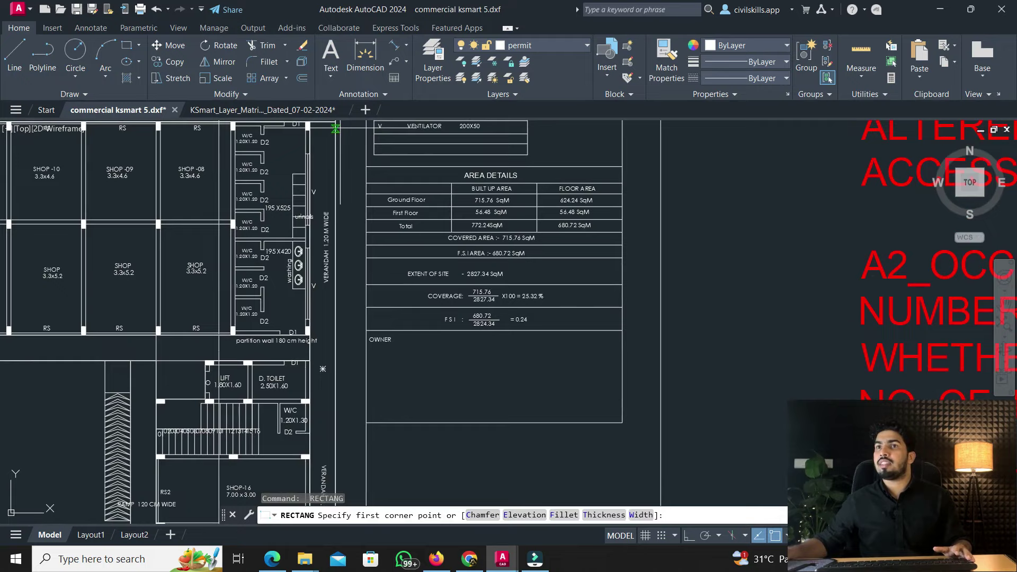
pyautogui.click(334, 128)
pyautogui.scroll(-3, 335, 129)
pyautogui.scroll(3, 337, 237)
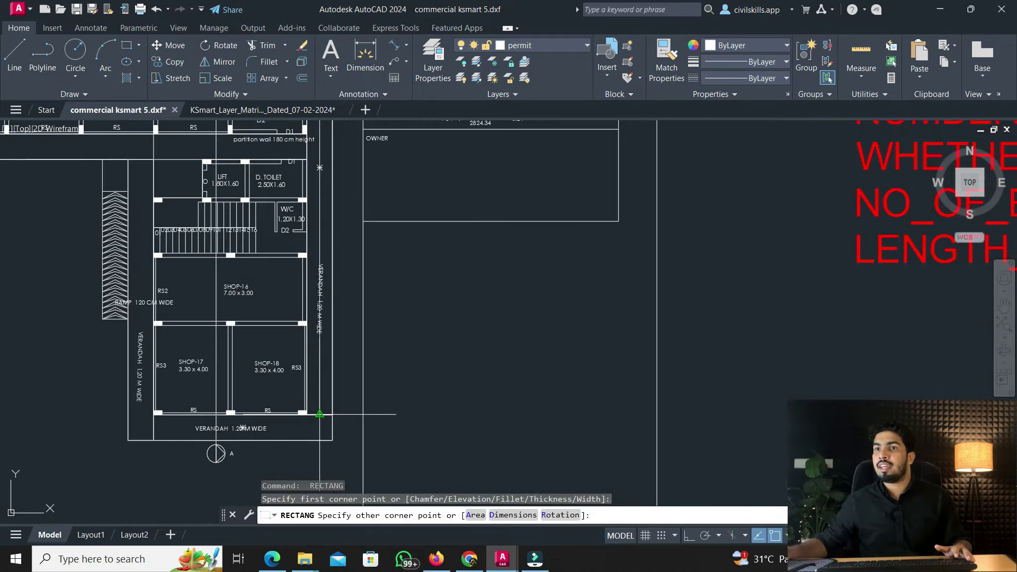
pyautogui.press('Escape')
# Draw a rectangle over the lower half of the verandah strip below SHOP-17 and SHOP-18, starting at the building's outer corner
pyautogui.press('Return')
pyautogui.click(333, 440)
pyautogui.scroll(3, 129, 431)
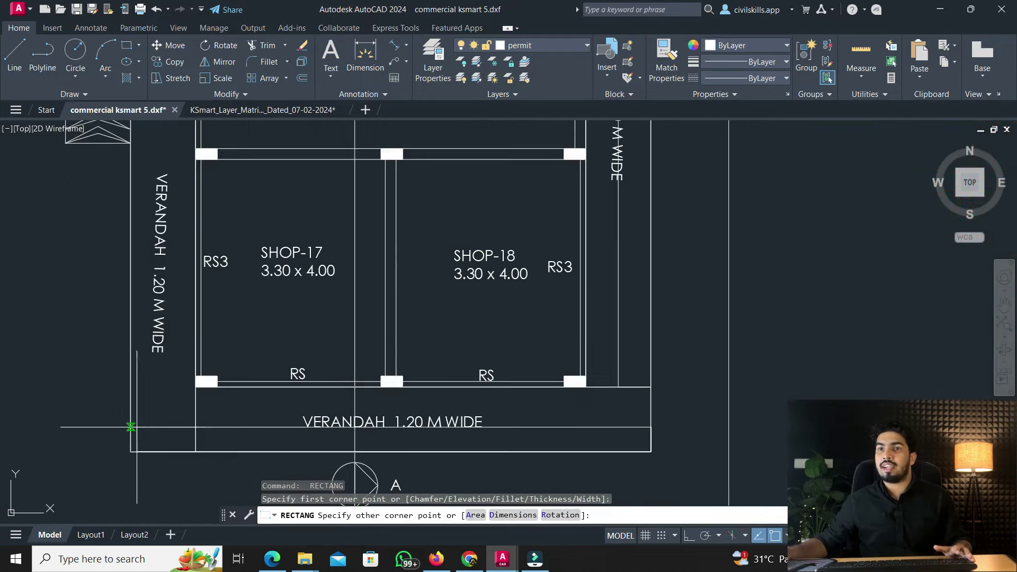
pyautogui.press('Escape')
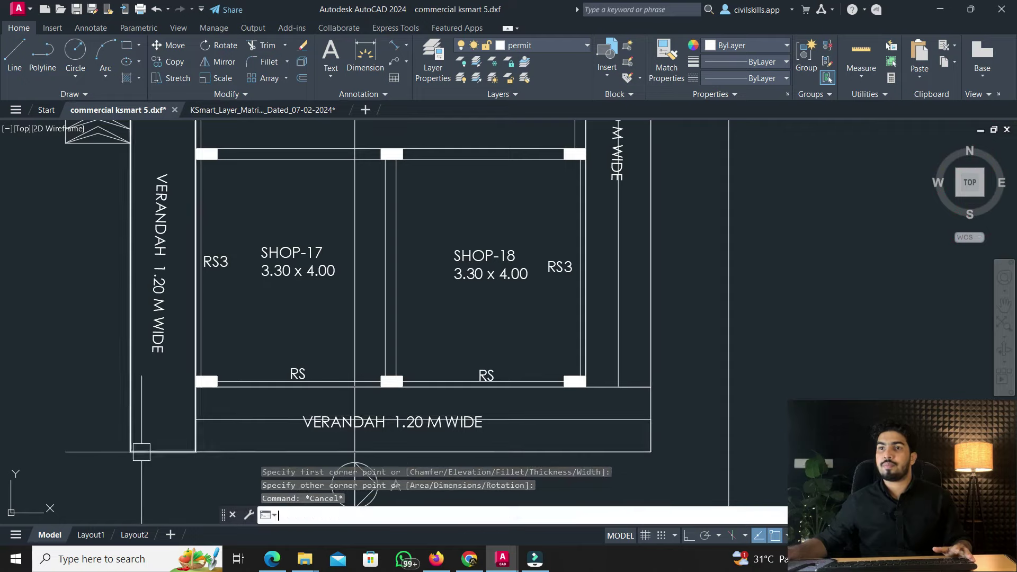
# Draw a rectangle over the outer half of the verandah beside the ramp, from the building's lower corner up to the shop-row passage
pyautogui.press('Return')
pyautogui.click(131, 452)
pyautogui.scroll(-2, 152, 420)
pyautogui.moveTo(151, 272); pyautogui.dragTo(187, 416, button='middle')
pyautogui.scroll(1, 191, 398)
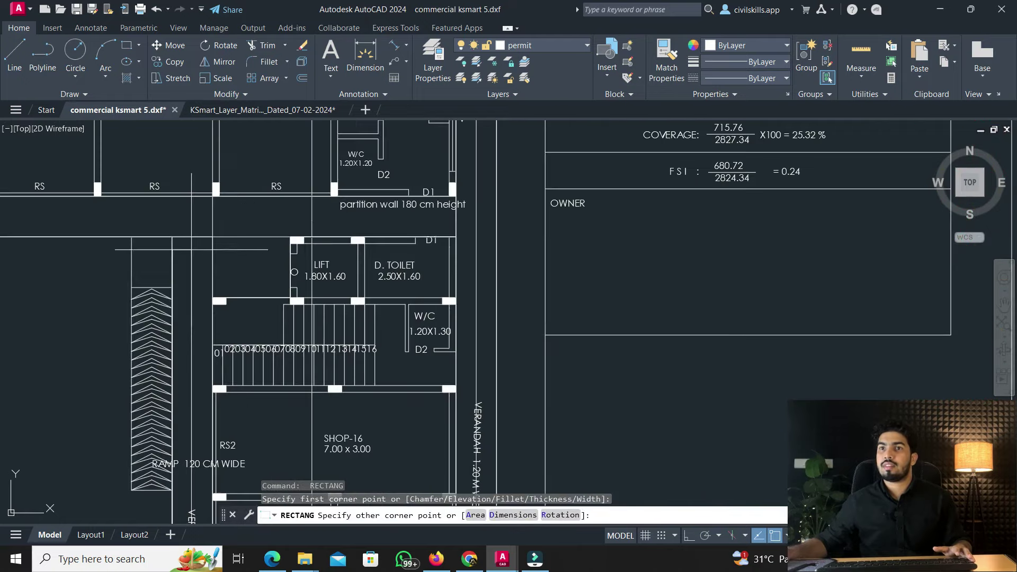
pyautogui.press('Escape')
# Draw a rectangle over the lower half of the verandah passage below the shop row, from the D. TOILET wall corner to SHOP-15's wall
pyautogui.press('Return')
pyautogui.scroll(2, 392, 214)
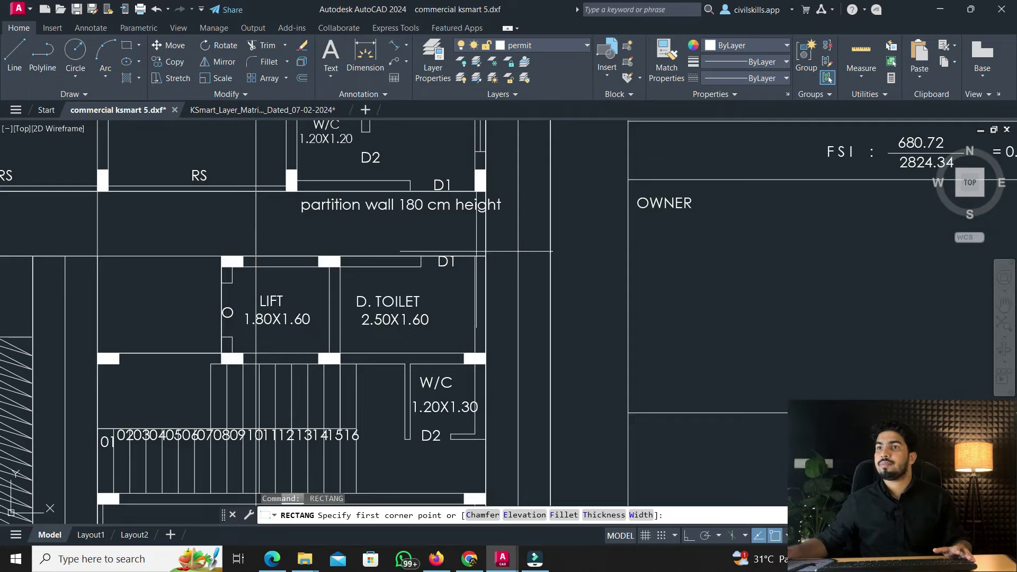
pyautogui.click(486, 256)
pyautogui.scroll(-3, 486, 257)
pyautogui.scroll(3, 113, 245)
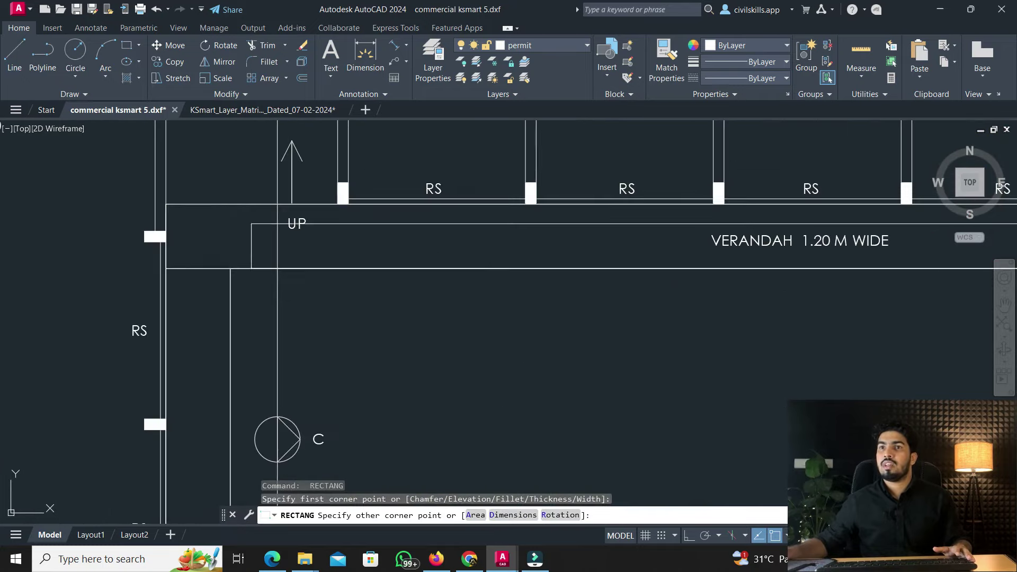
pyautogui.press('Escape')
pyautogui.scroll(-2, 202, 227)
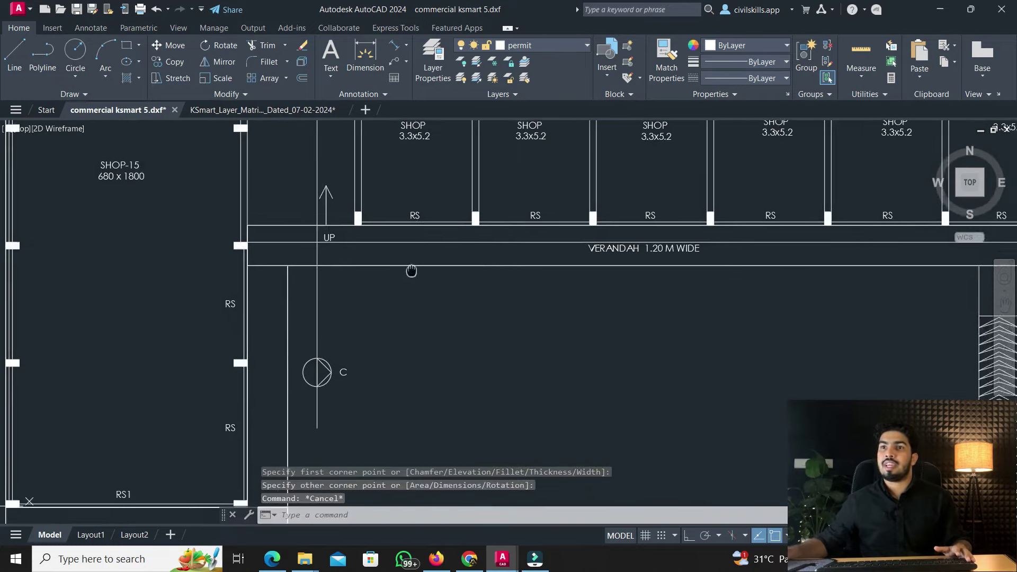
pyautogui.press('Escape')
pyautogui.scroll(-5, 319, 214)
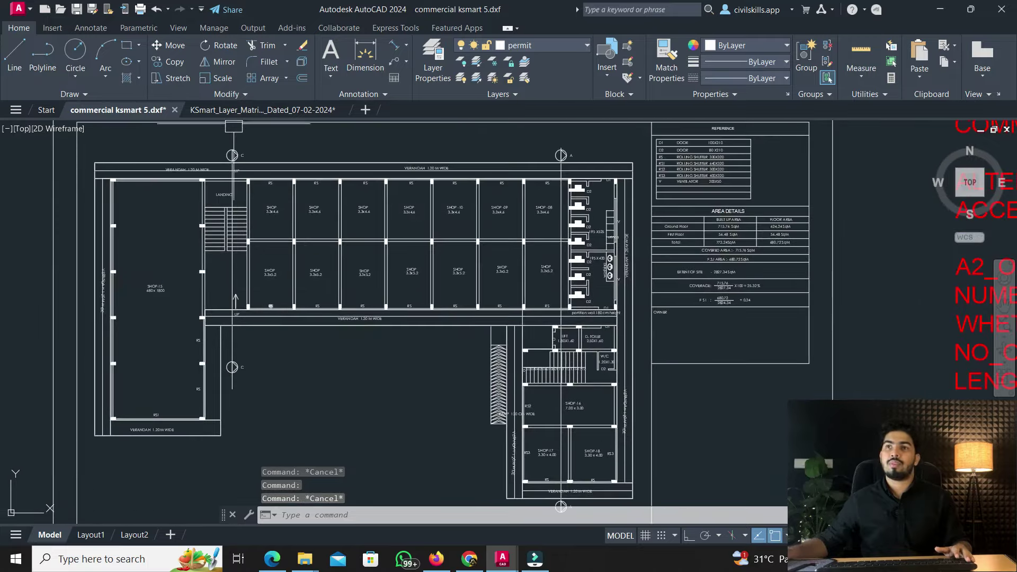
# In the KSmart layer matrix drawing, pick the proposed-building deduction swatch for Block 1, Floor 0 as the Match Properties source
pyautogui.click(239, 110)
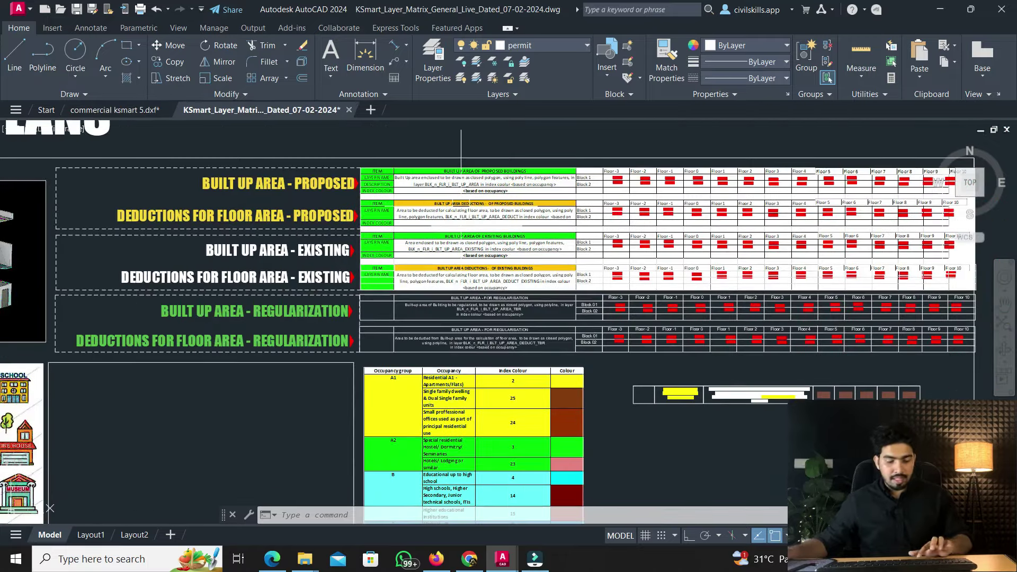
pyautogui.write('MA')
pyautogui.press('Return')
pyautogui.scroll(6, 634, 212)
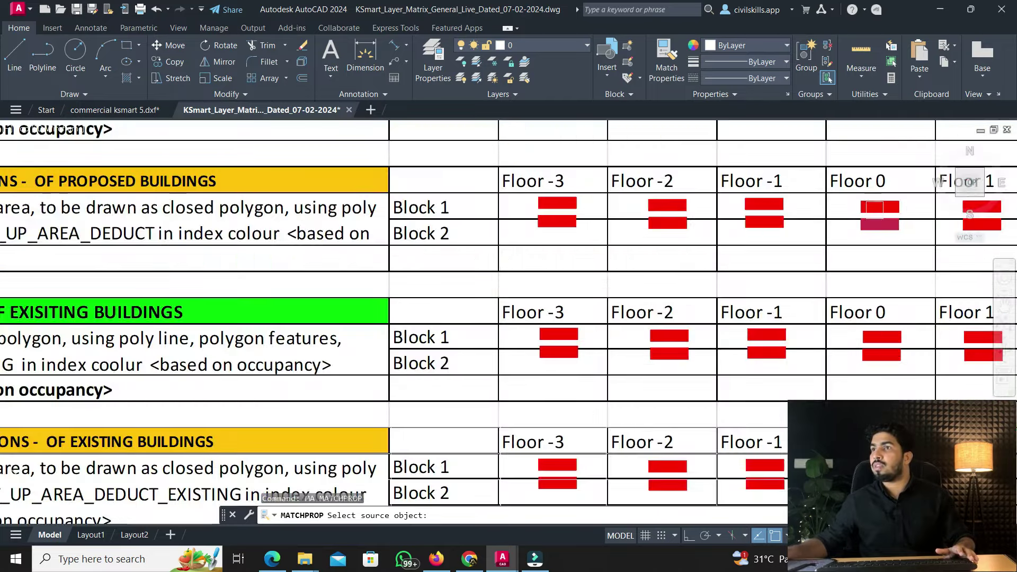
pyautogui.scroll(2, 894, 207)
pyautogui.click(891, 206)
pyautogui.scroll(-4, 418, 217)
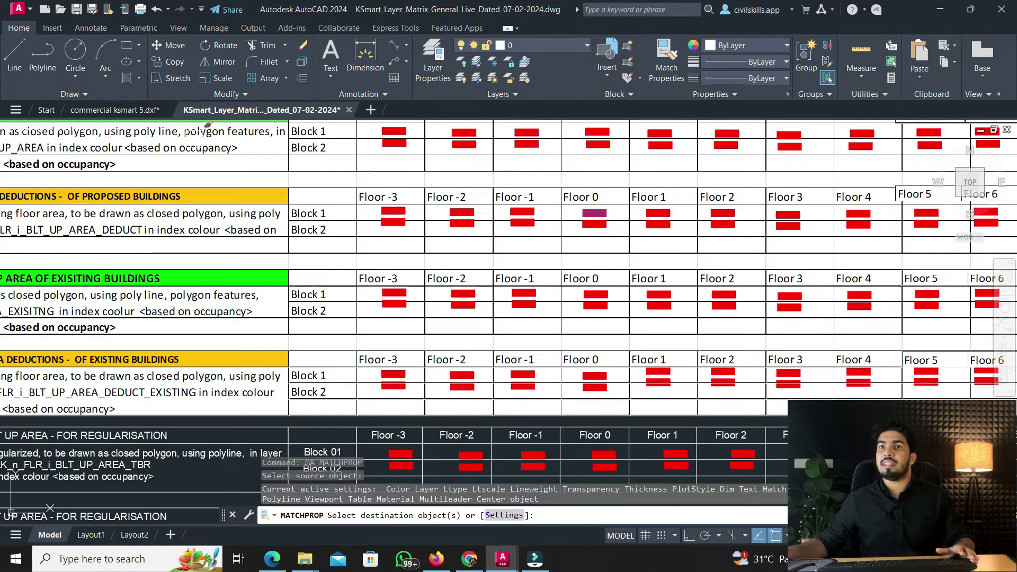
# In commercial ksmart 5.dxf, apply the matched deduction properties to the half-width rectangles on the upper verandah and SHOP-15's outer side
pyautogui.click(96, 109)
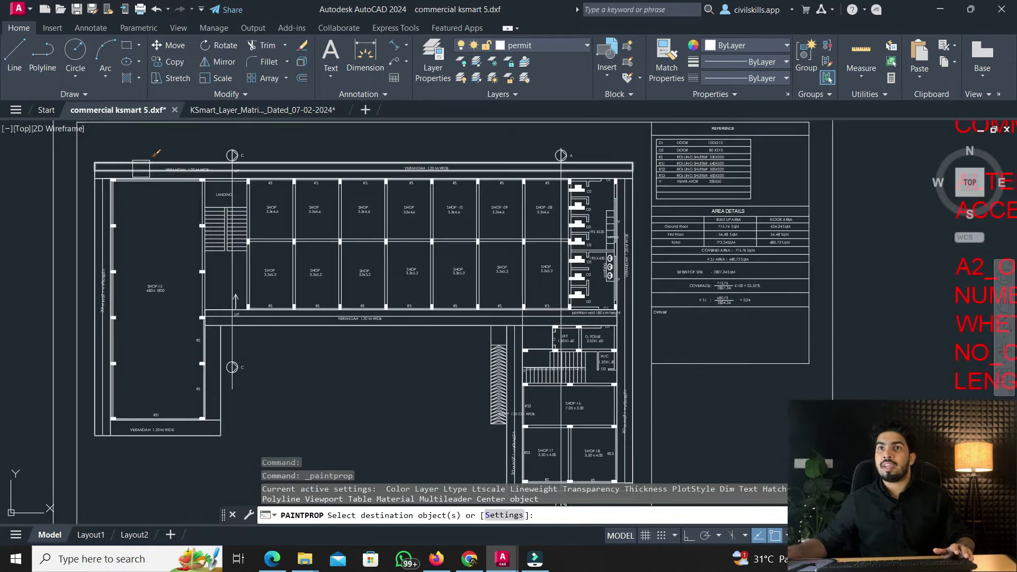
pyautogui.scroll(5, 109, 153)
pyautogui.click(109, 152)
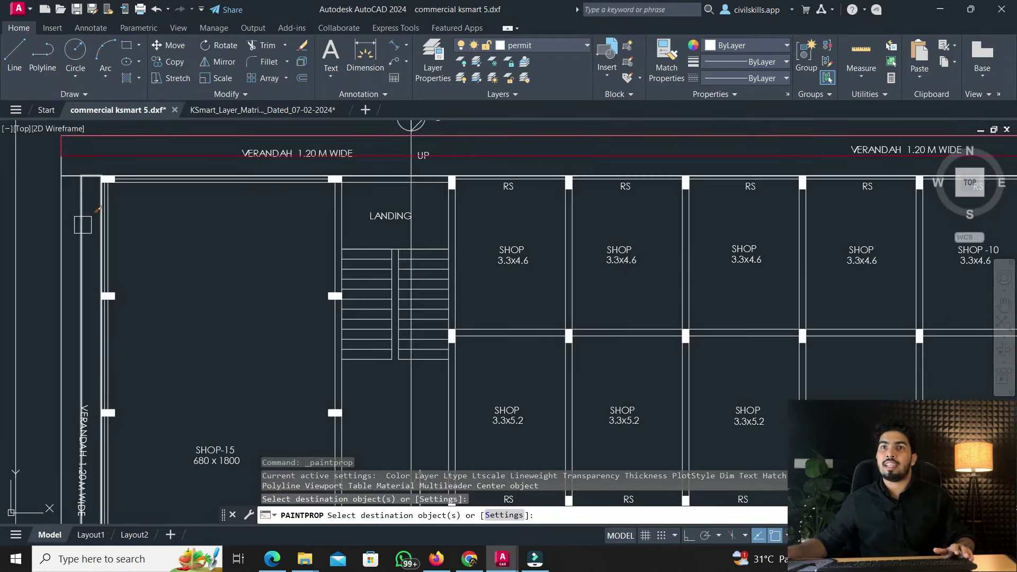
pyautogui.click(82, 225)
pyautogui.scroll(-2, 119, 232)
pyautogui.moveTo(128, 265); pyautogui.dragTo(105, 156, button='middle')
pyautogui.moveTo(185, 462); pyautogui.dragTo(170, 332, button='middle')
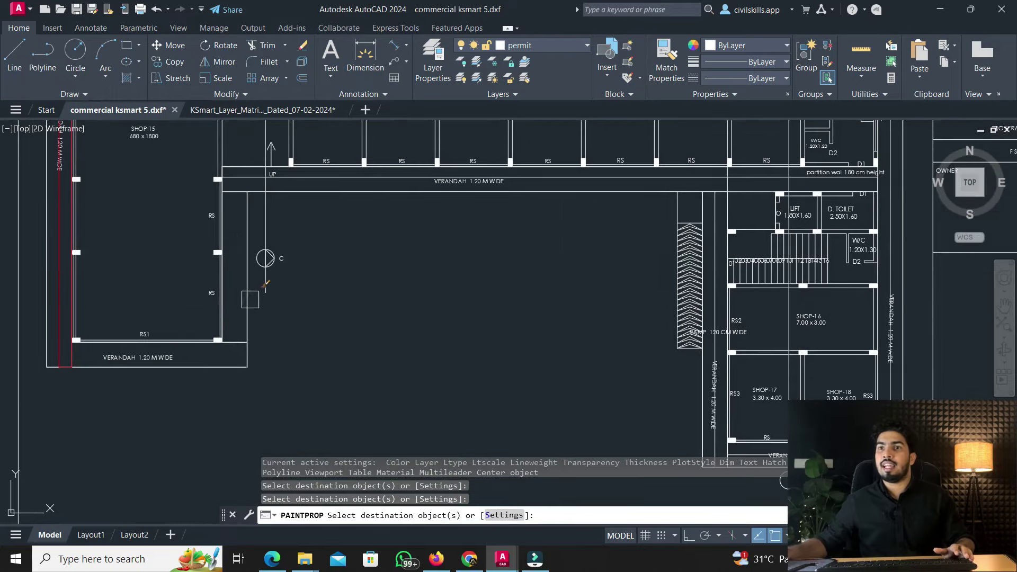
# Apply the deduction properties to the half-width rectangles on the passage, beside the ramp, beside the toilets and below SHOP-17 and SHOP-18
pyautogui.click(242, 175)
pyautogui.moveTo(343, 210); pyautogui.dragTo(150, 244, button='middle')
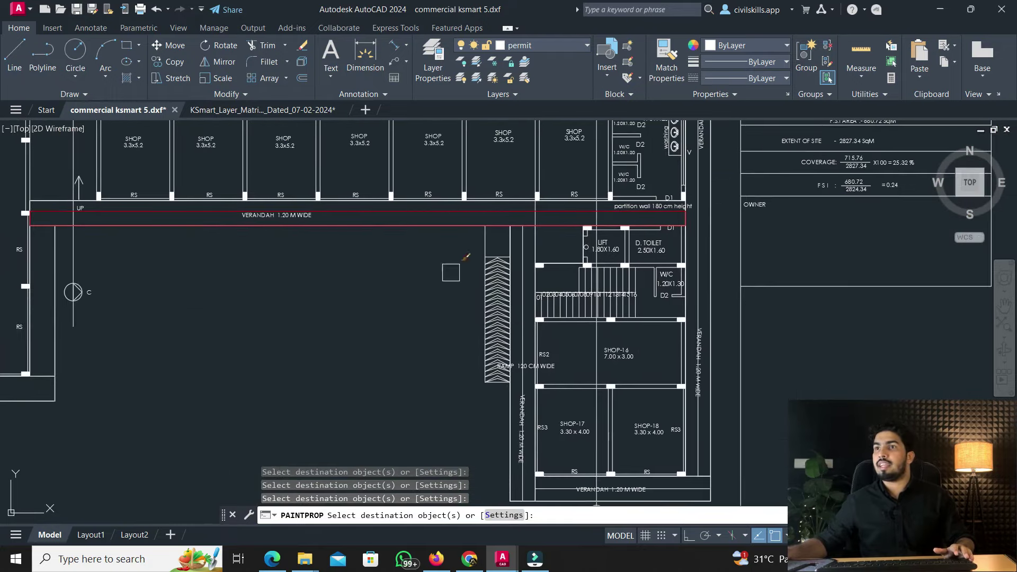
pyautogui.click(524, 240)
pyautogui.moveTo(697, 268); pyautogui.dragTo(565, 345, button='middle')
pyautogui.click(572, 279)
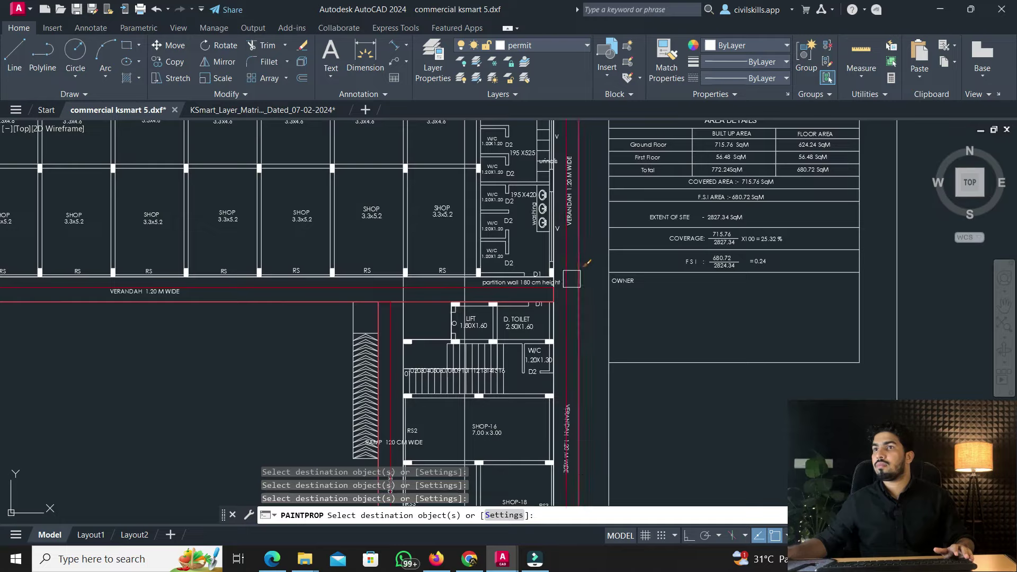
pyautogui.scroll(-2, 625, 274)
pyautogui.scroll(-2, 529, 275)
pyautogui.scroll(4, 500, 344)
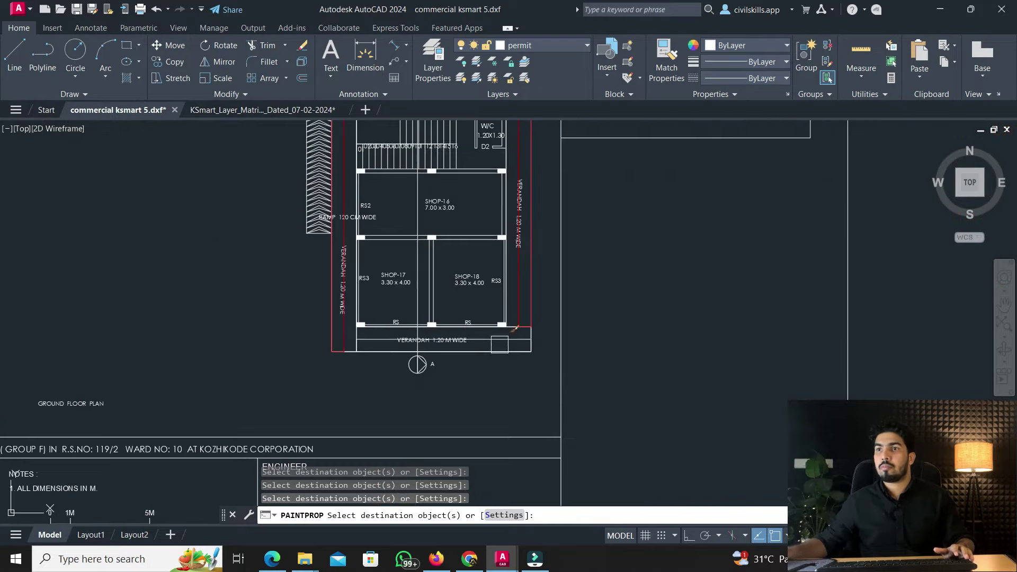
pyautogui.scroll(-2, 516, 322)
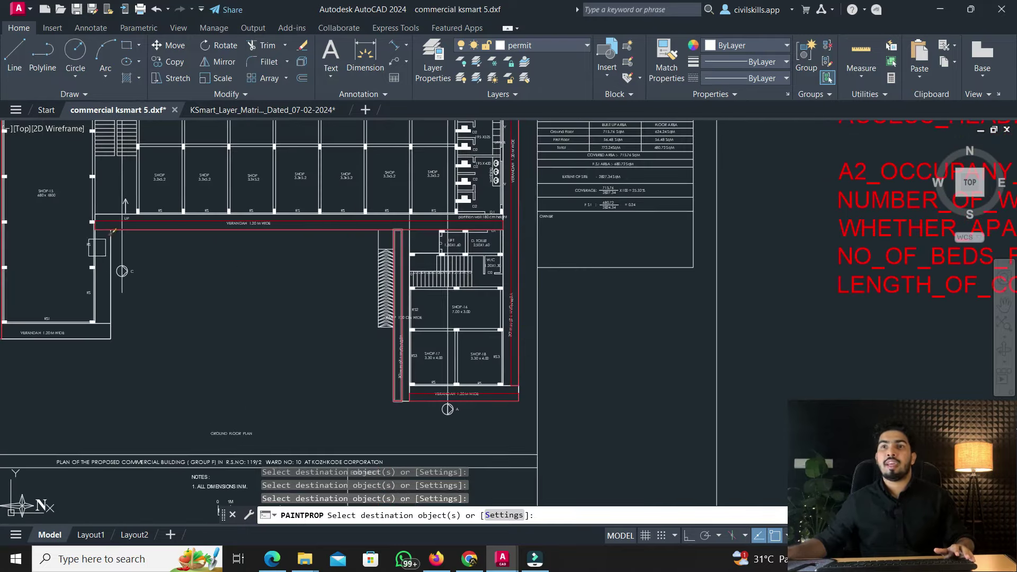
pyautogui.moveTo(150, 291); pyautogui.dragTo(243, 300, button='middle')
pyautogui.press('Escape')
# Draw a rectangle over the outer half of SHOP-15's courtyard-side verandah, from the passage down to the level of SHOP-15's lower wall
pyautogui.click(127, 45)
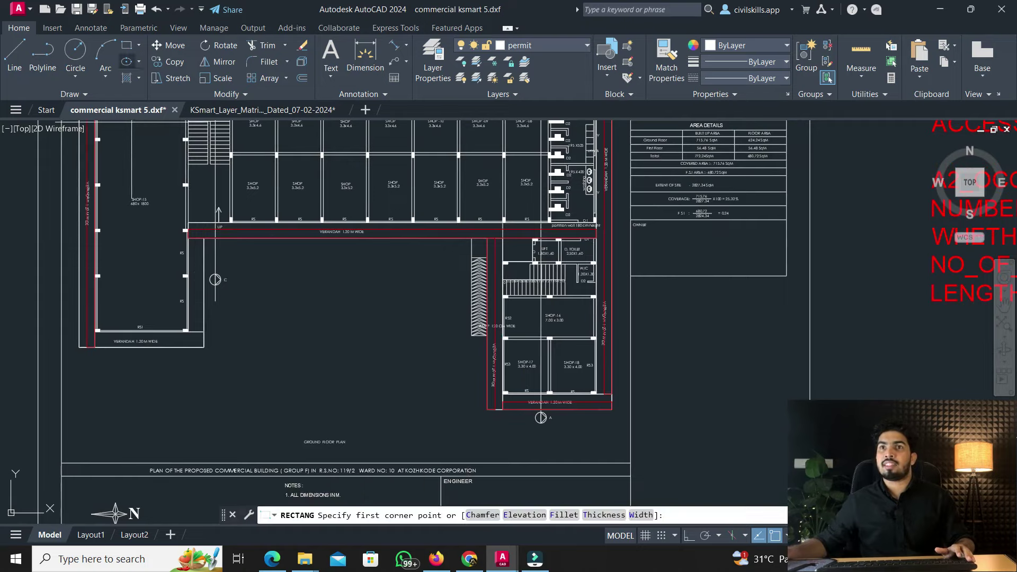
pyautogui.scroll(5, 190, 230)
pyautogui.click(191, 234)
pyautogui.scroll(-2, 190, 234)
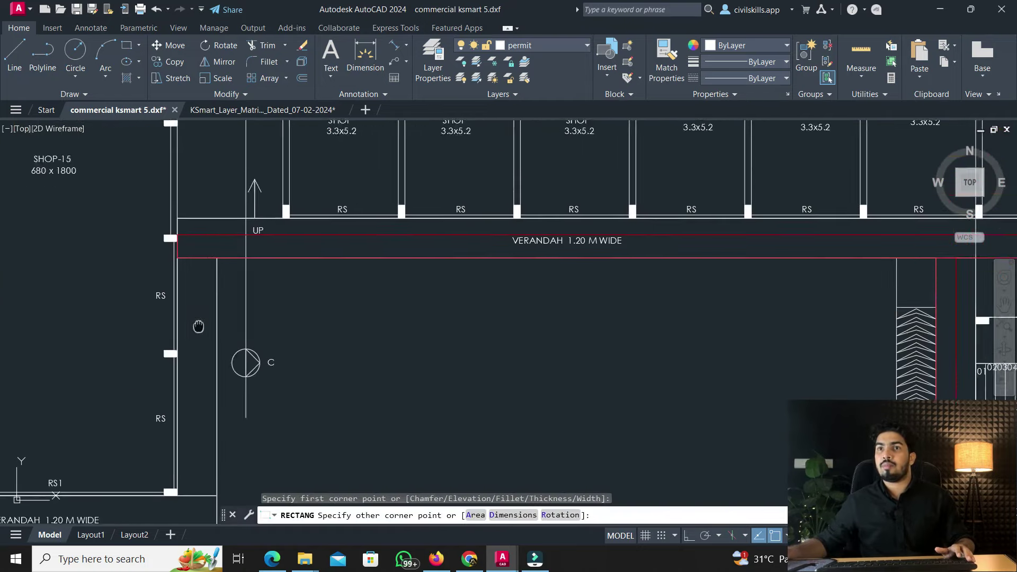
pyautogui.press('Escape')
pyautogui.moveTo(270, 422); pyautogui.dragTo(455, 413, button='middle')
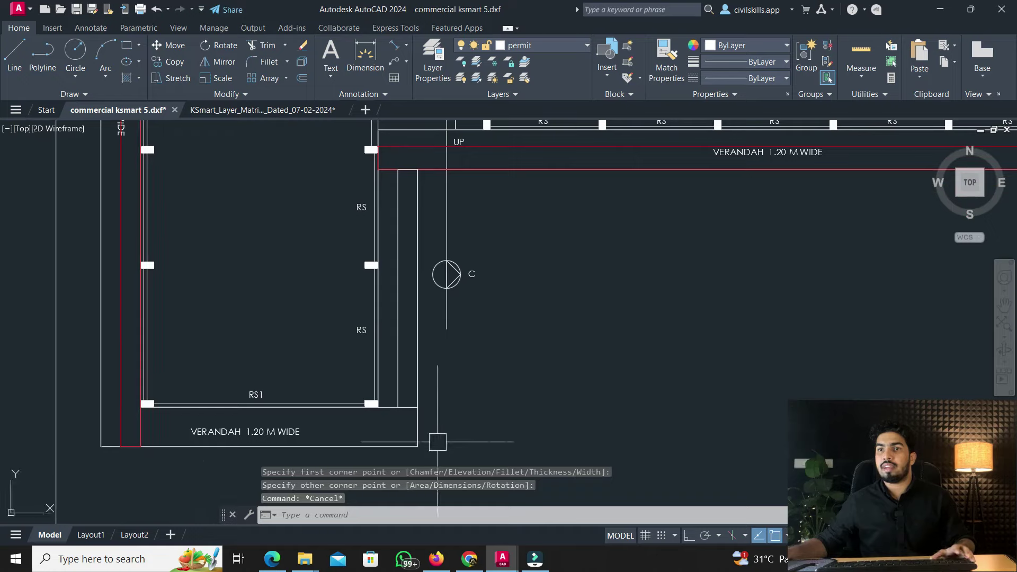
# Draw a rectangle over the lower half of the verandah strip below SHOP-15, from the outer corner to the side strip's rectangle
pyautogui.press('Return')
pyautogui.click(418, 447)
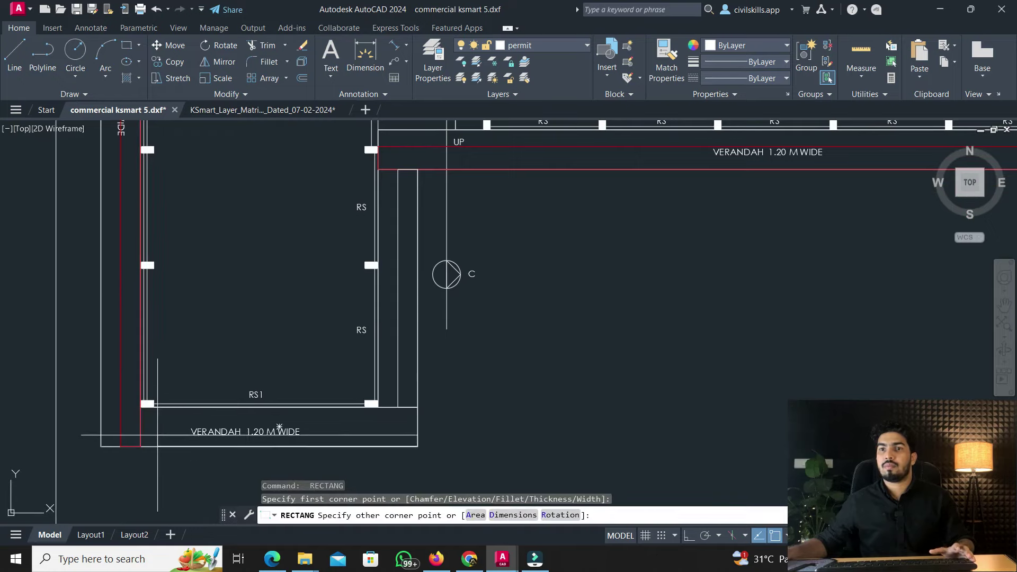
pyautogui.click(140, 426)
# Match the rectangles below SHOP-15 and along its courtyard side to the layer matrix's proposed deduction swatch for Block 1, Floor 0
pyautogui.click(233, 110)
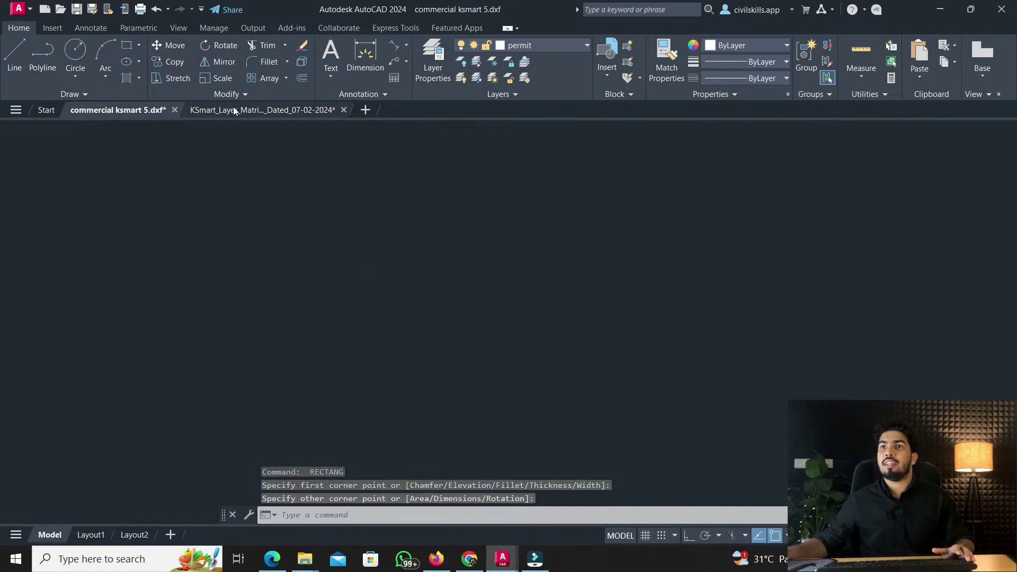
pyautogui.write('ma')
pyautogui.press('Return')
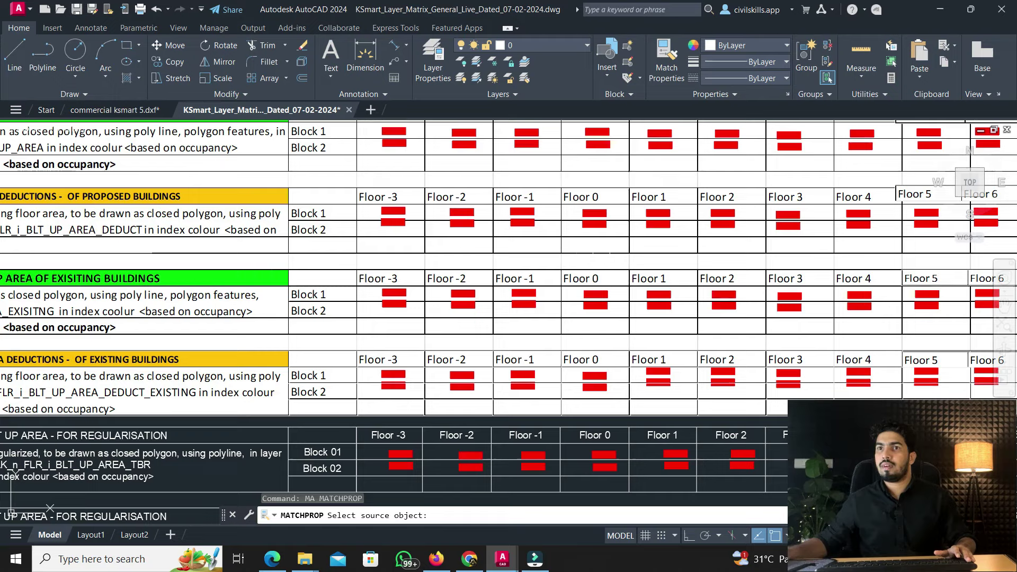
pyautogui.scroll(6, 607, 218)
pyautogui.click(600, 214)
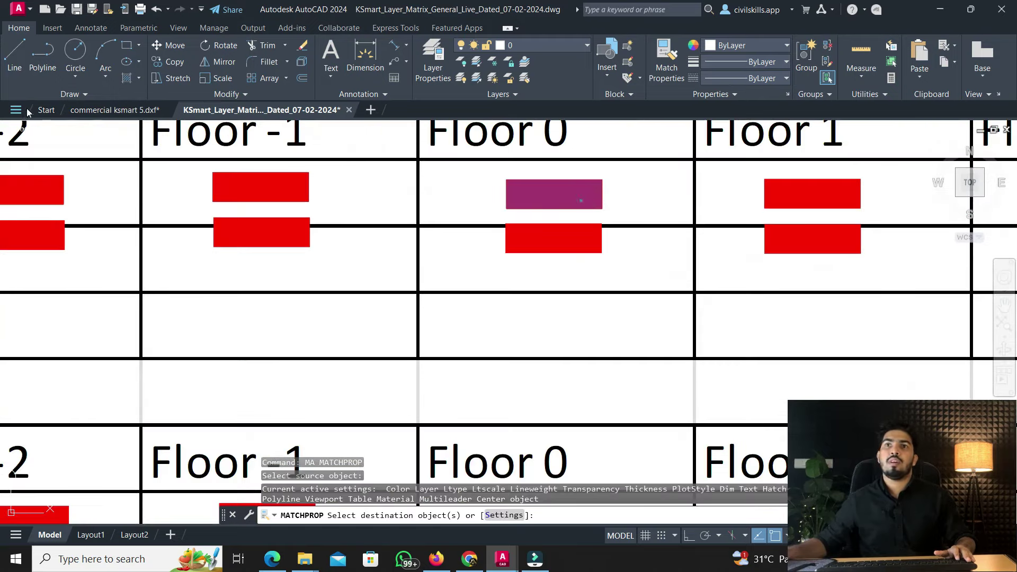
pyautogui.click(106, 110)
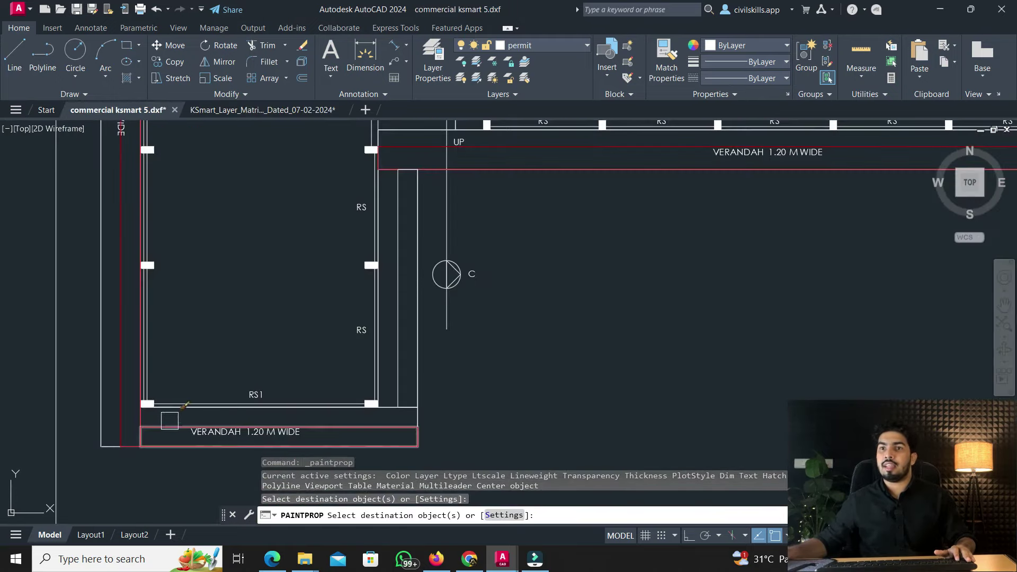
pyautogui.scroll(-10, 332, 303)
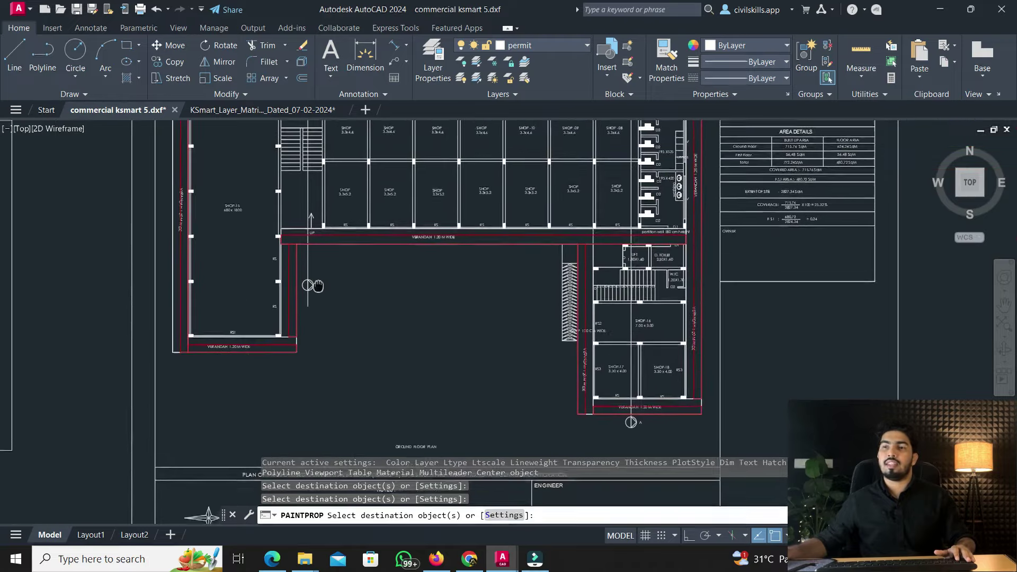
pyautogui.press('Escape')
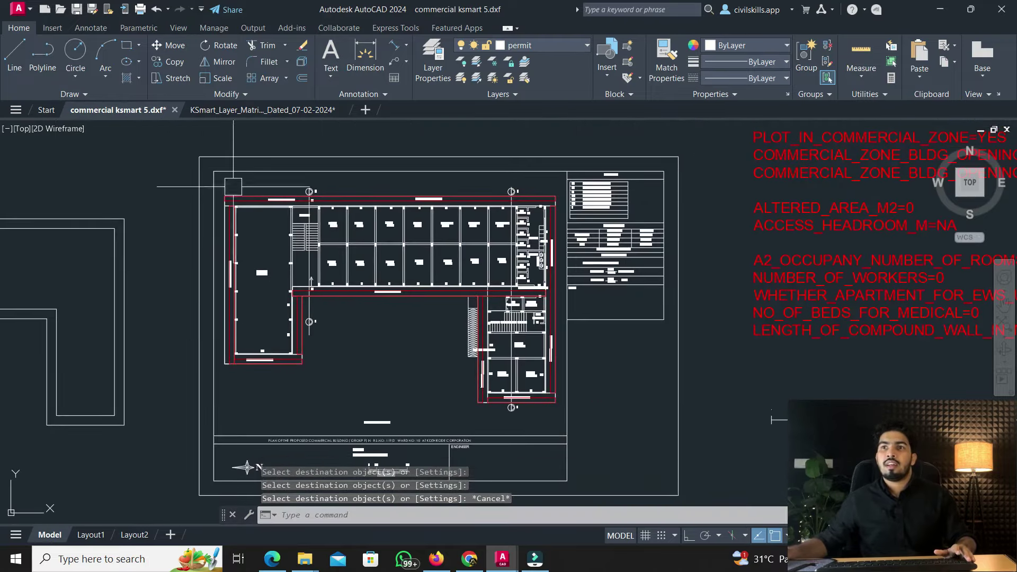
# Set the half-width deduction rectangle on the verandah above the upper row of shops to index colour 8
pyautogui.scroll(4, 234, 189)
pyautogui.click(236, 213)
pyautogui.click(724, 46)
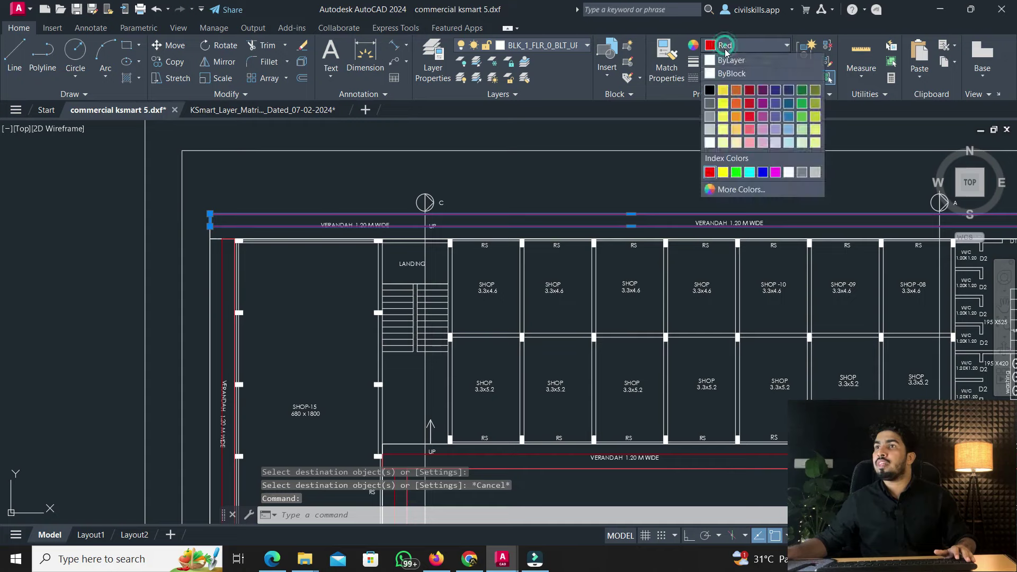
pyautogui.click(742, 189)
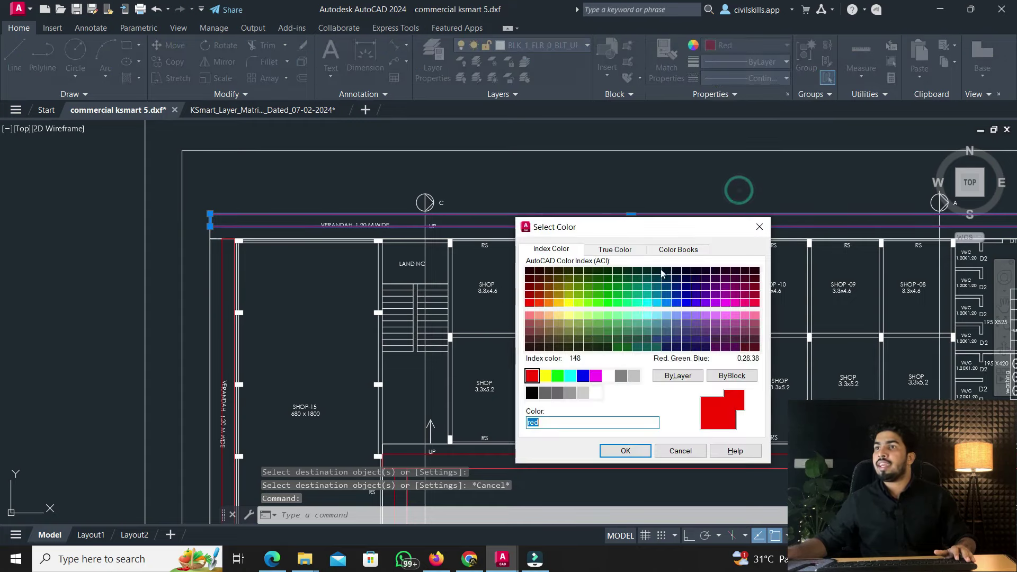
pyautogui.click(627, 377)
pyautogui.click(625, 451)
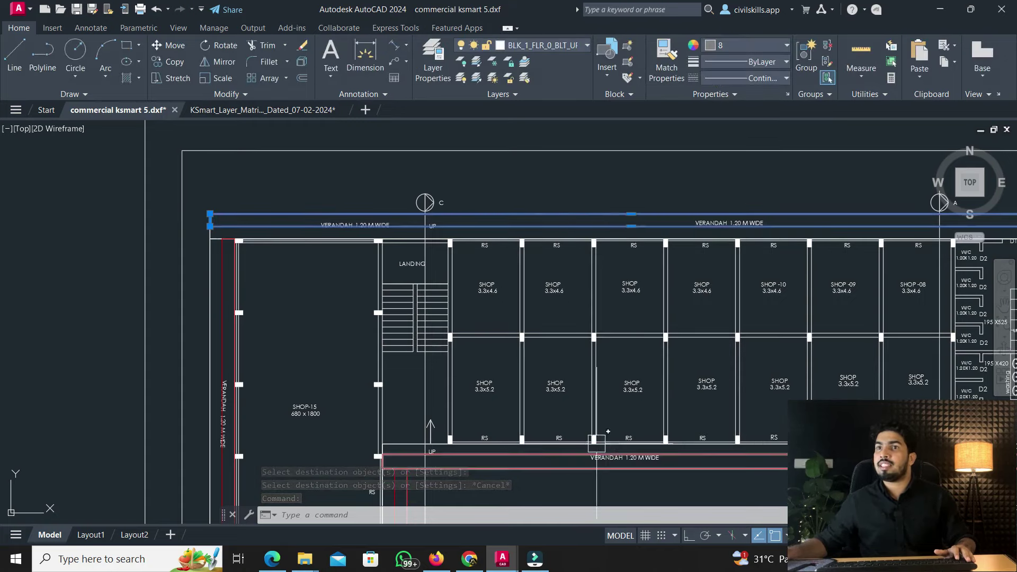
pyautogui.press('Escape')
# Change the deduction rectangle on SHOP-15's outer side verandah to index colour 8
pyautogui.click(222, 264)
pyautogui.click(724, 46)
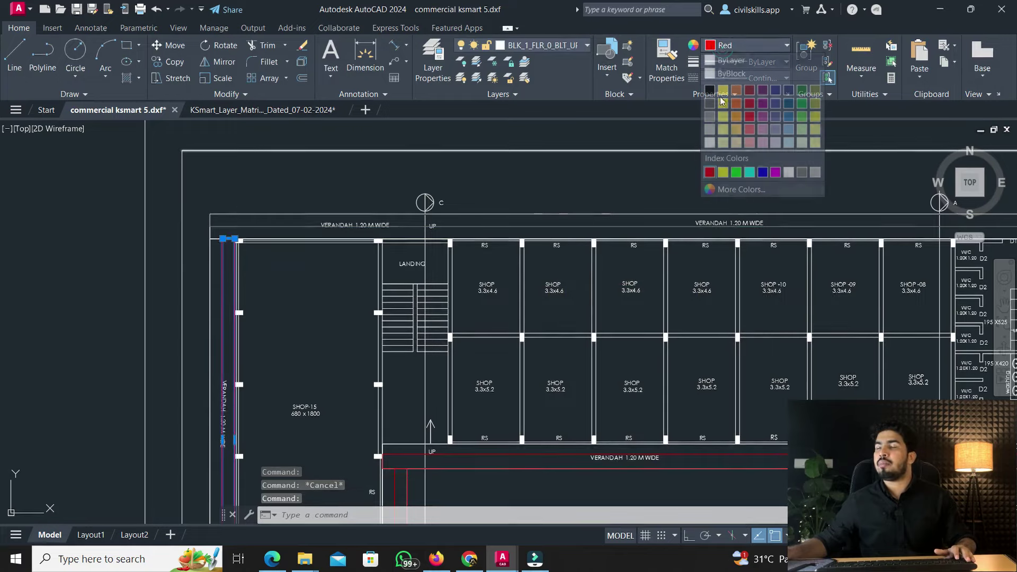
pyautogui.click(729, 190)
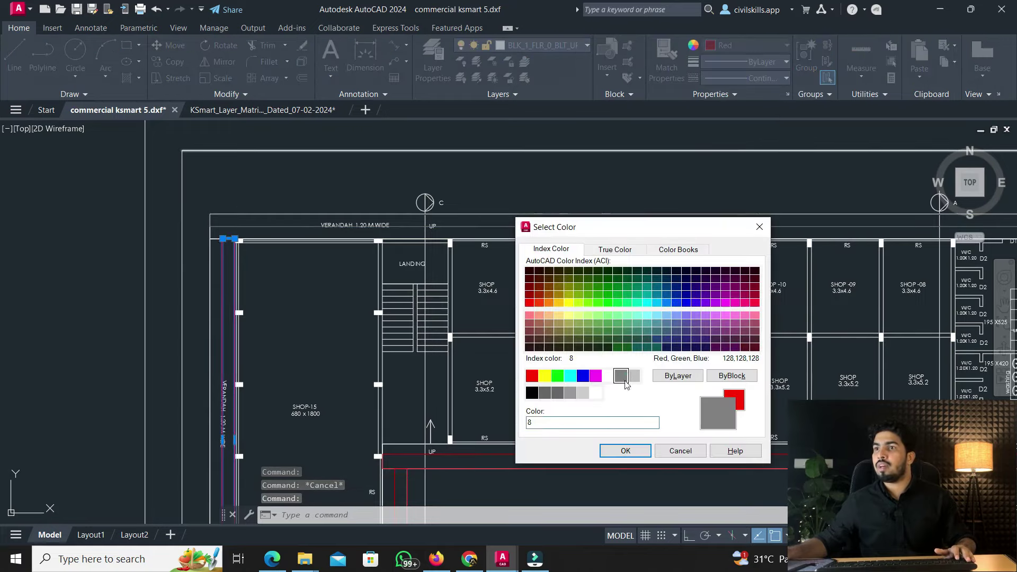
pyautogui.click(617, 454)
pyautogui.press('Escape')
# Assign index colour 8 to the deduction rectangle on the verandah strip below SHOP-15
pyautogui.scroll(-1, 434, 405)
pyautogui.moveTo(434, 405); pyautogui.dragTo(358, 164, button='middle')
pyautogui.scroll(2, 347, 323)
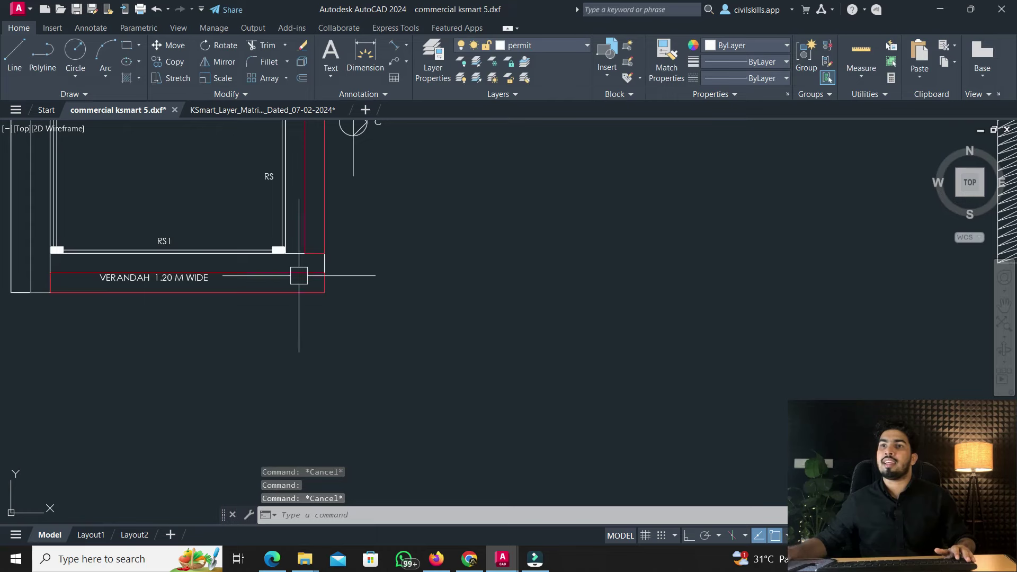
pyautogui.click(282, 268)
pyautogui.click(709, 46)
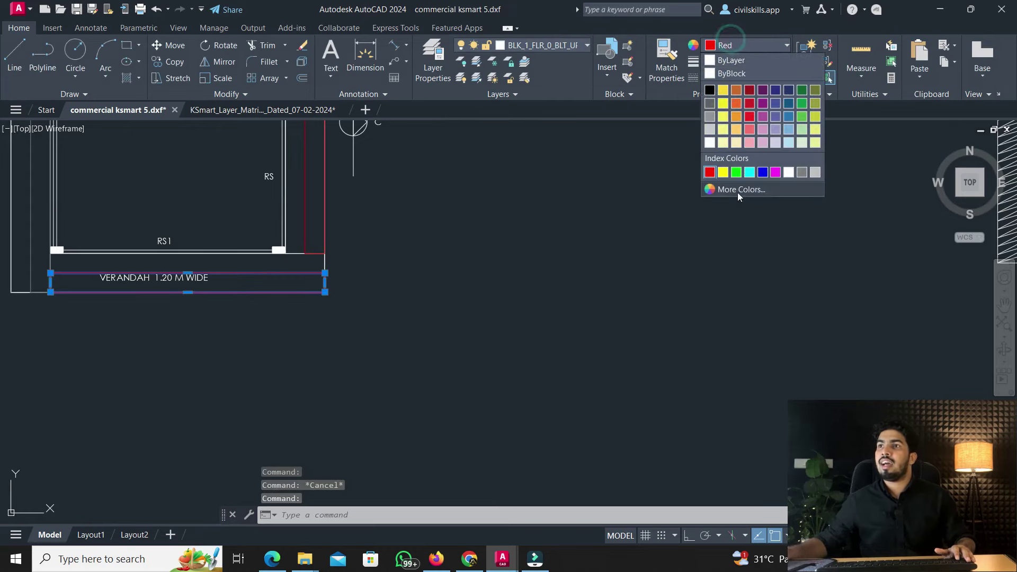
pyautogui.click(738, 192)
pyautogui.click(622, 376)
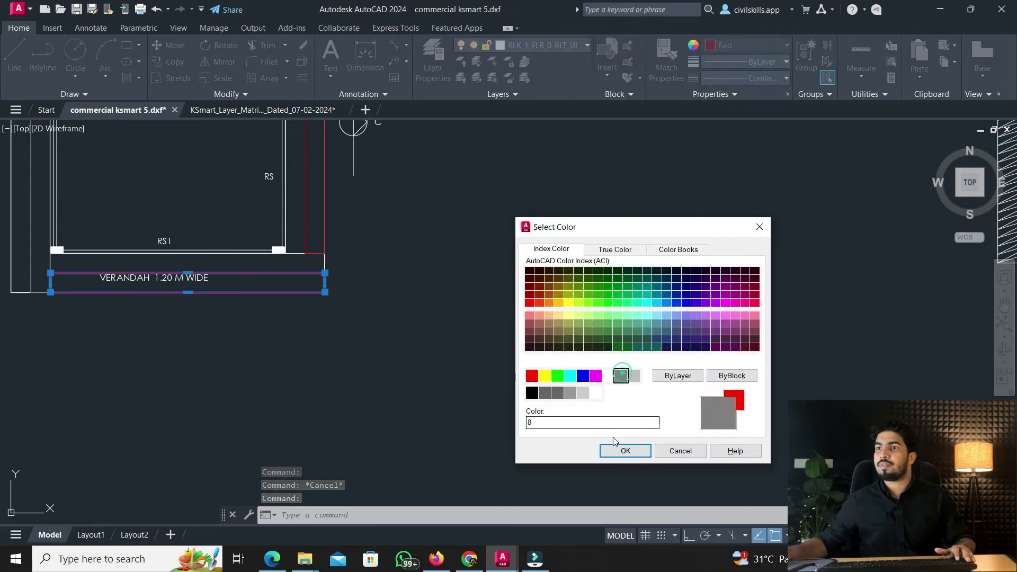
pyautogui.click(614, 449)
pyautogui.scroll(-2, 310, 375)
pyautogui.press('Escape')
# Set the deduction rectangles on SHOP-15's courtyard side, the passage, beside the ramp, below SHOP-17 and SHOP-18, and beside SHOP-18 to index colour 8
pyautogui.scroll(1, 318, 246)
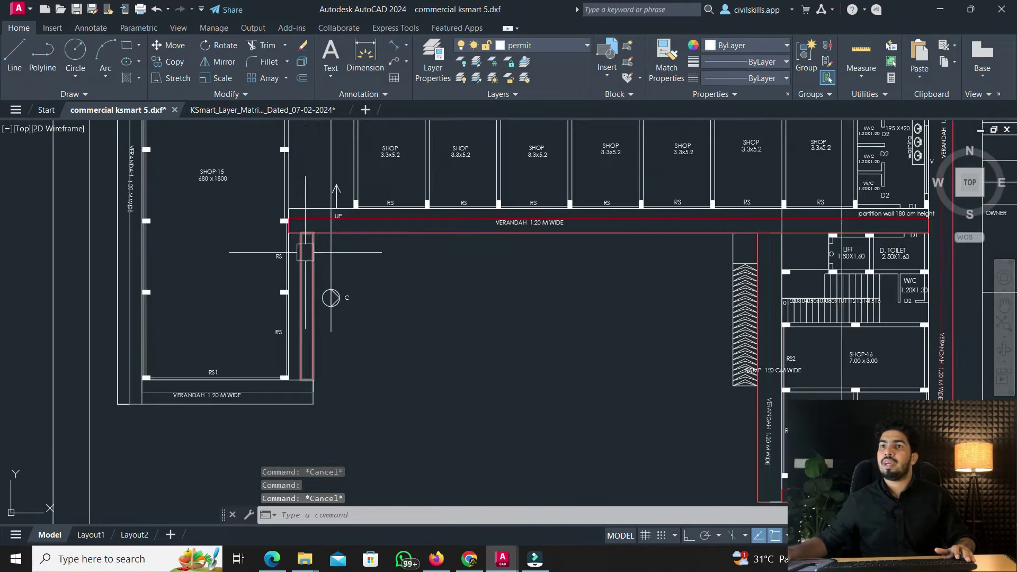
pyautogui.click(303, 251)
pyautogui.click(313, 218)
pyautogui.moveTo(532, 241); pyautogui.dragTo(303, 154, button='middle')
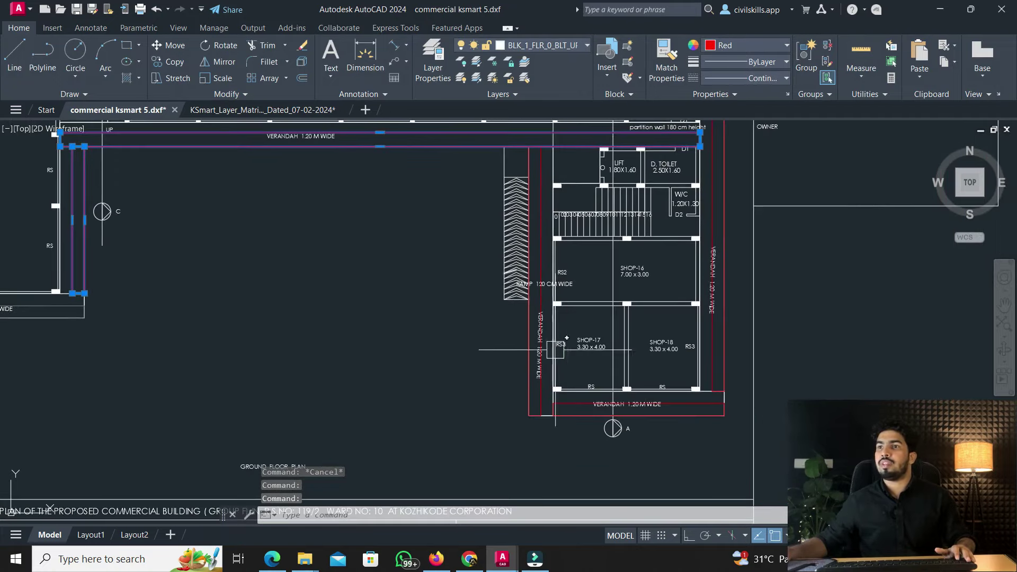
pyautogui.scroll(5, 533, 392)
pyautogui.click(576, 406)
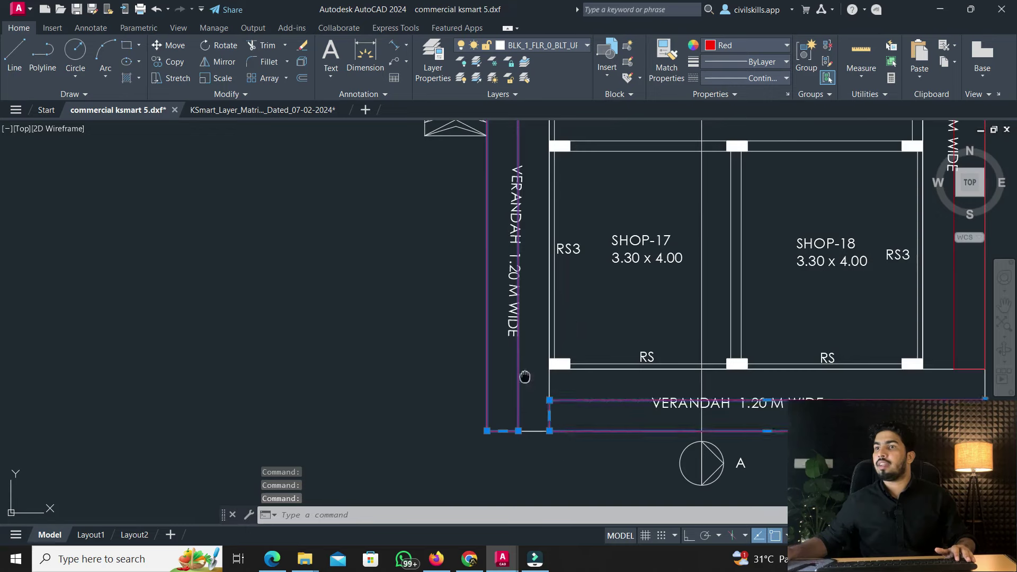
pyautogui.scroll(-5, 524, 379)
pyautogui.click(551, 214)
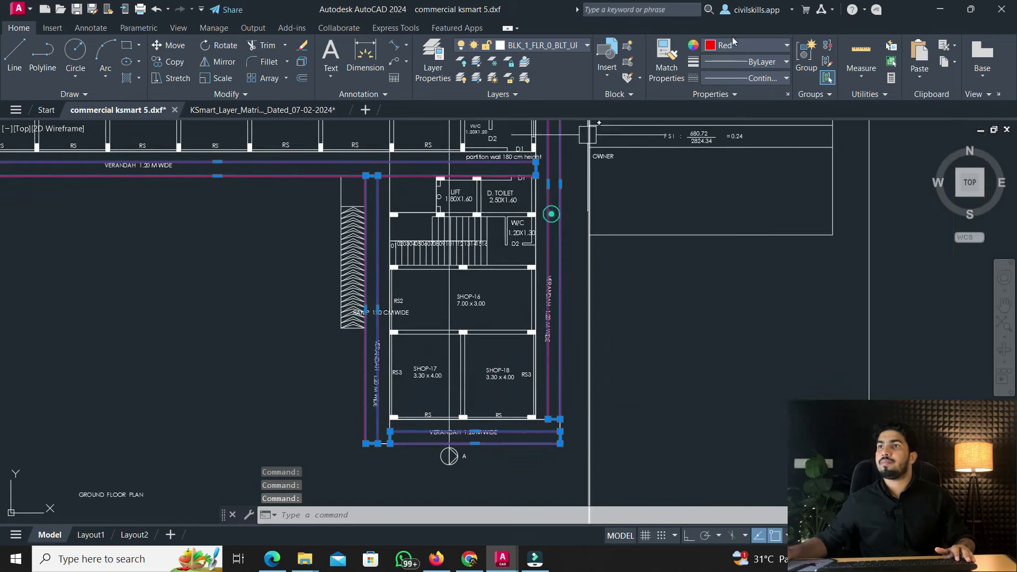
pyautogui.click(734, 46)
pyautogui.click(736, 189)
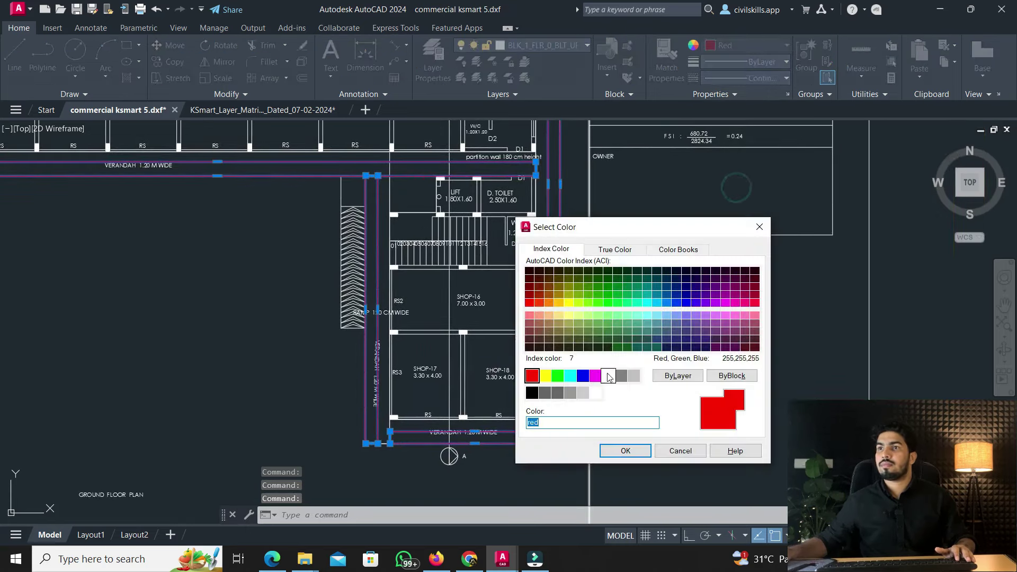
pyautogui.click(617, 454)
pyautogui.scroll(-6, 426, 333)
pyautogui.scroll(4, 390, 269)
pyautogui.press('Escape')
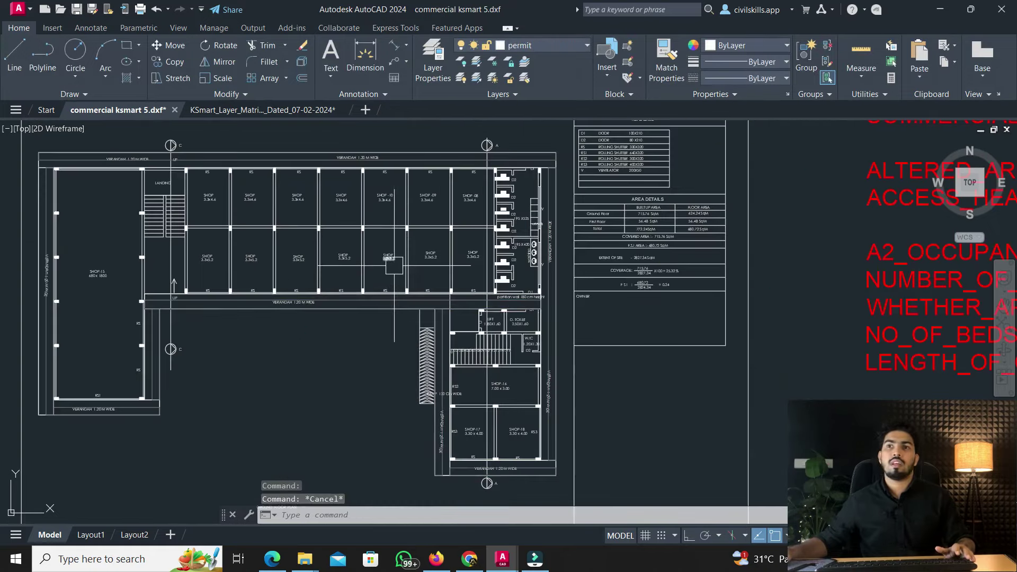
# Review the layer matrix drawing's built-up area and floor area deduction rows for proposed, existing and regularization buildings
pyautogui.click(347, 106)
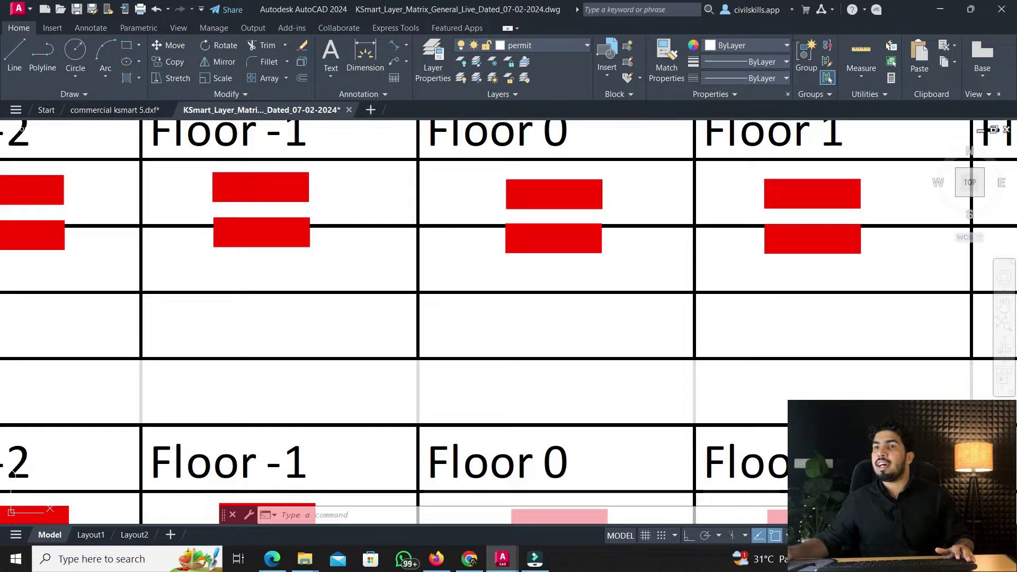
pyautogui.scroll(-10, 603, 265)
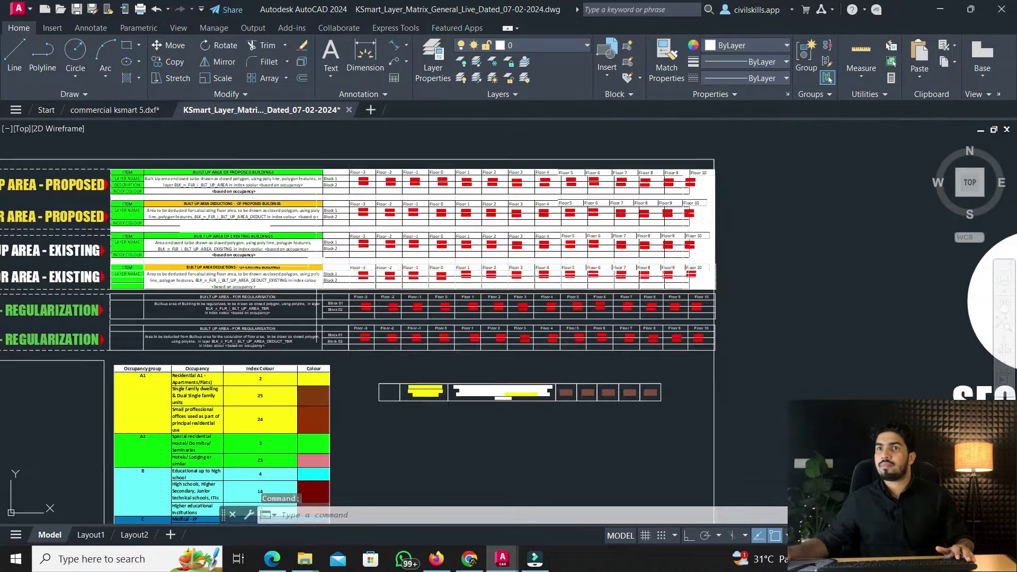
pyautogui.moveTo(83, 240); pyautogui.dragTo(245, 237, button='middle')
pyautogui.moveTo(166, 254); pyautogui.dragTo(227, 238, button='middle')
pyautogui.scroll(2, 216, 245)
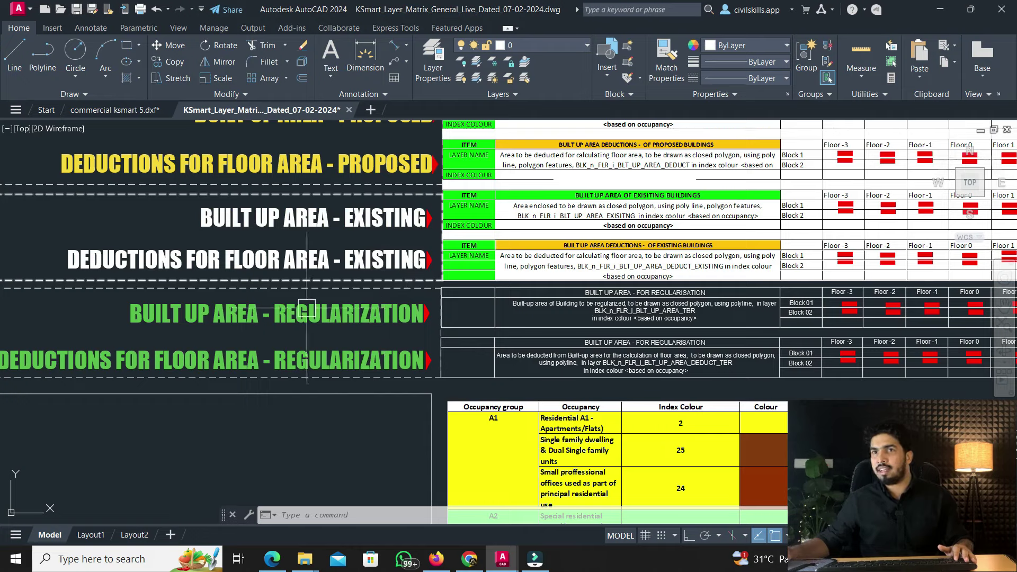
pyautogui.moveTo(352, 312); pyautogui.dragTo(462, 297, button='middle')
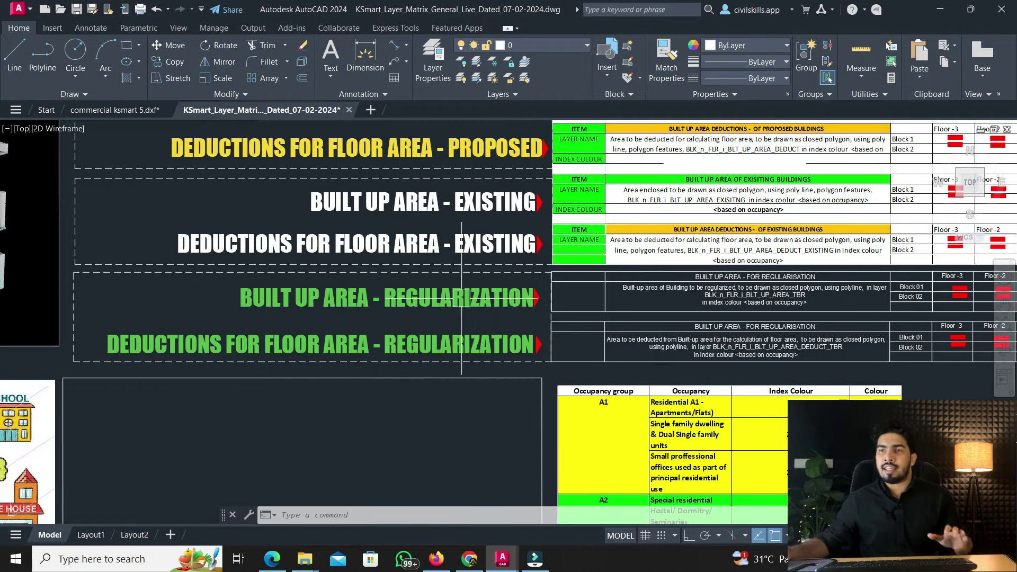
pyautogui.moveTo(341, 313); pyautogui.dragTo(296, 309, button='middle')
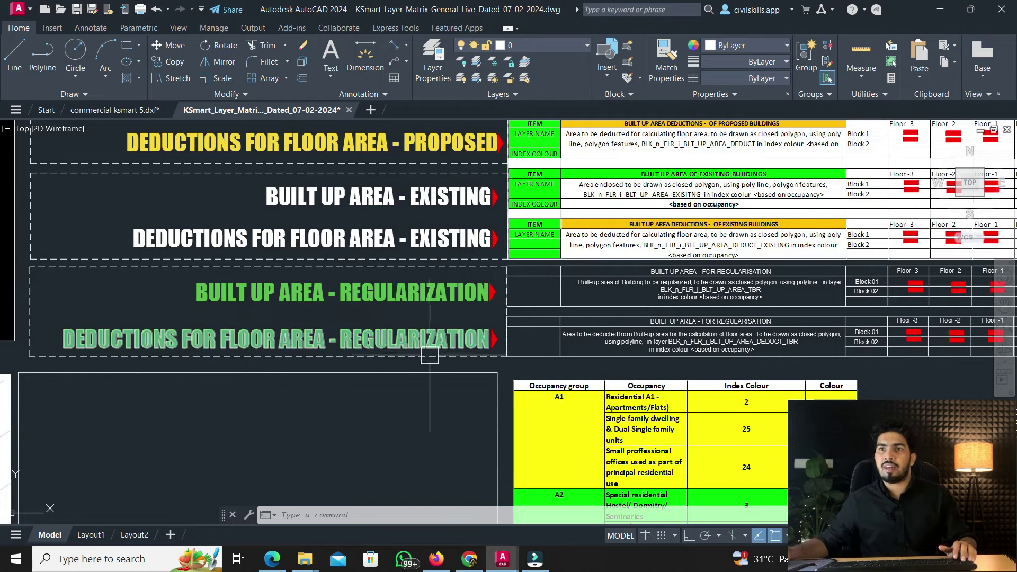
pyautogui.scroll(-6, 405, 307)
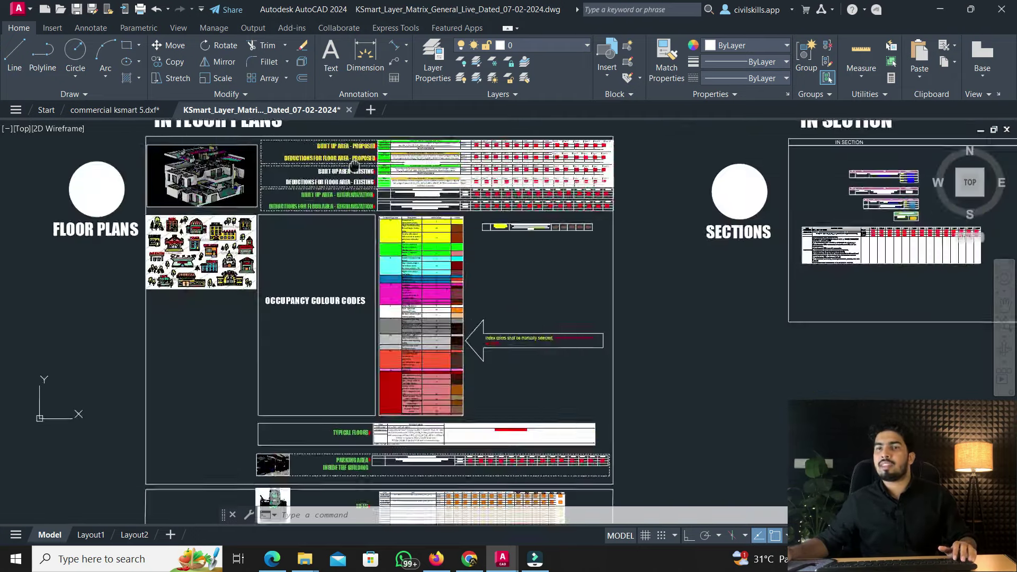
# Examine the layer matrix's occupancy colour note and the Typical Floors text rule for repeated floor plans
pyautogui.moveTo(353, 165); pyautogui.dragTo(354, 119, button='middle')
pyautogui.scroll(3, 529, 293)
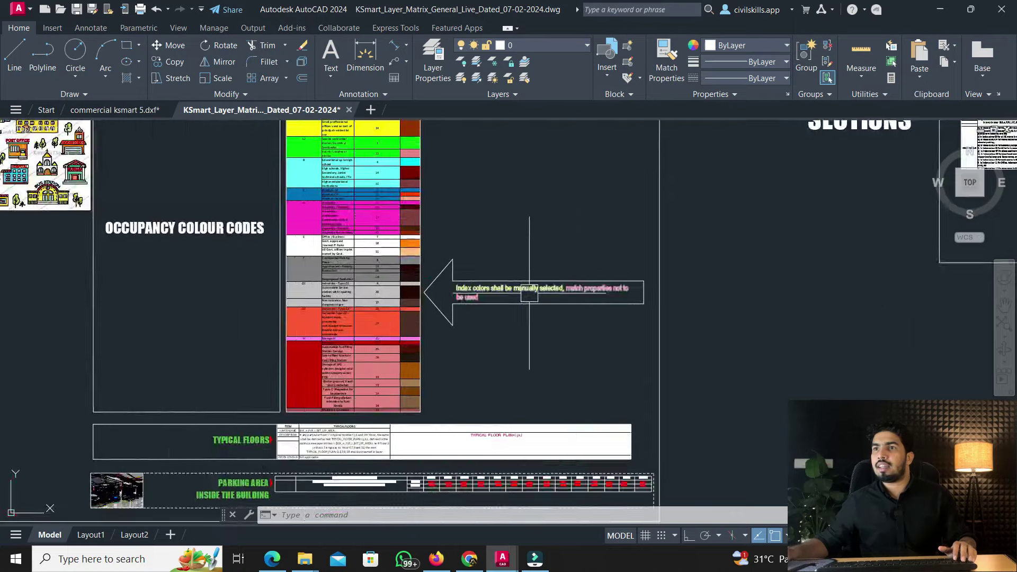
pyautogui.moveTo(507, 308); pyautogui.dragTo(511, 166, button='middle')
pyautogui.scroll(-2, 512, 166)
pyautogui.scroll(4, 262, 317)
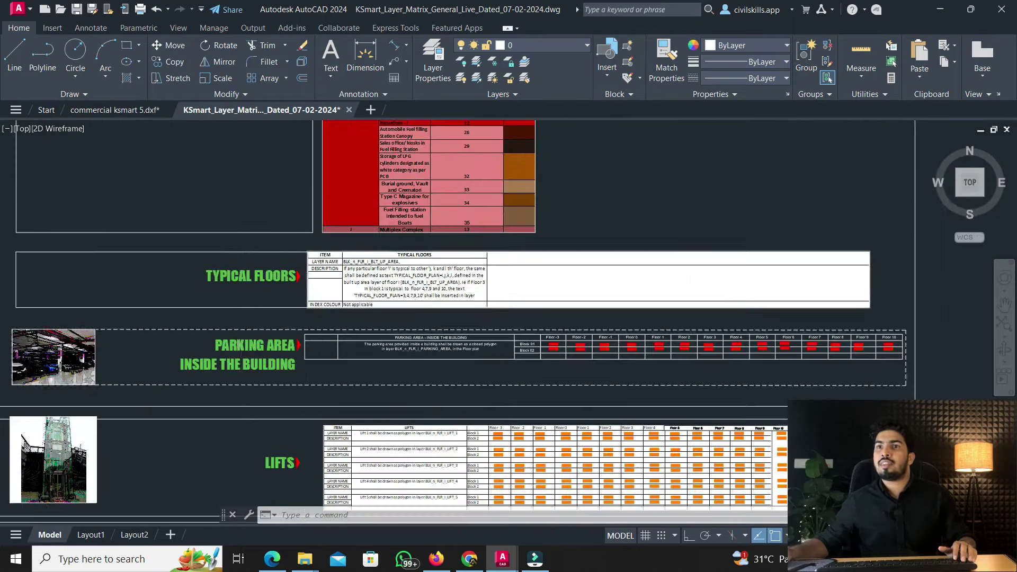
pyautogui.moveTo(274, 306); pyautogui.dragTo(121, 321, button='middle')
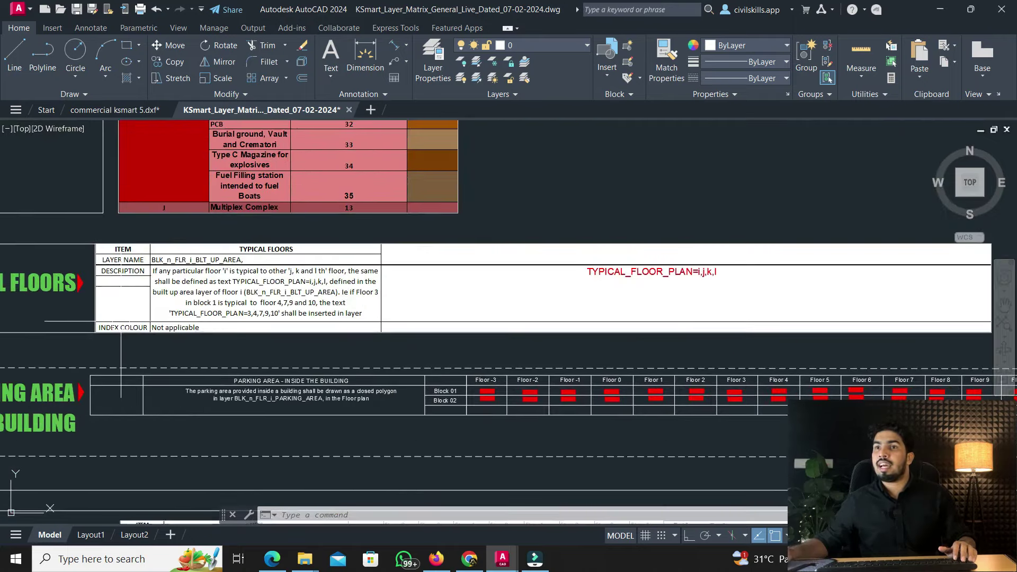
pyautogui.scroll(-2, 122, 322)
pyautogui.moveTo(227, 304); pyautogui.dragTo(405, 211, button='middle')
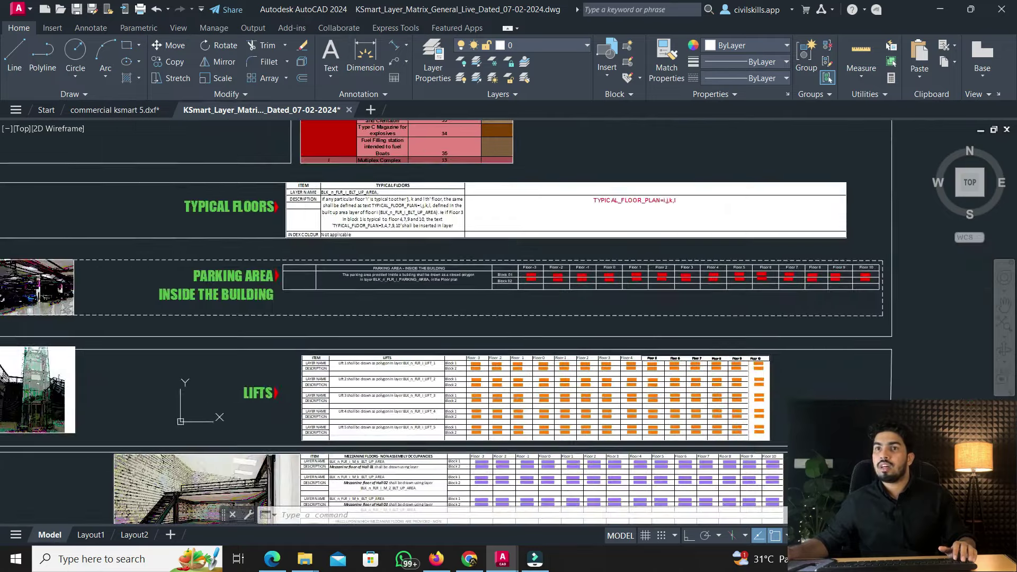
pyautogui.scroll(2, 244, 229)
pyautogui.moveTo(270, 214); pyautogui.dragTo(217, 293, button='middle')
pyautogui.scroll(2, 231, 289)
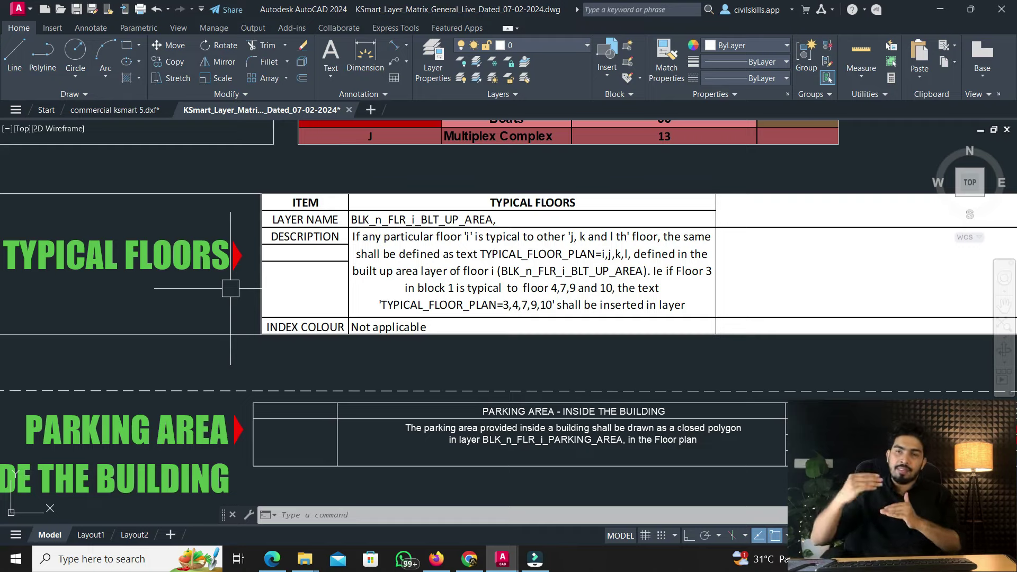
pyautogui.scroll(-1, 280, 301)
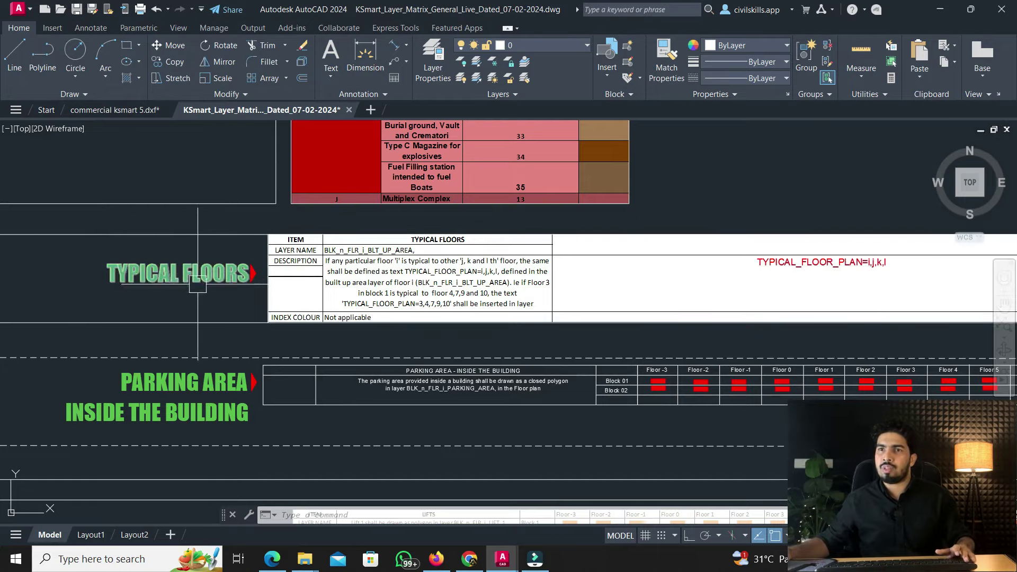
# Examine the layer matrix's requirements for parking area inside the building and for lift polygons by block and floor
pyautogui.moveTo(197, 273); pyautogui.dragTo(224, 143, button='middle')
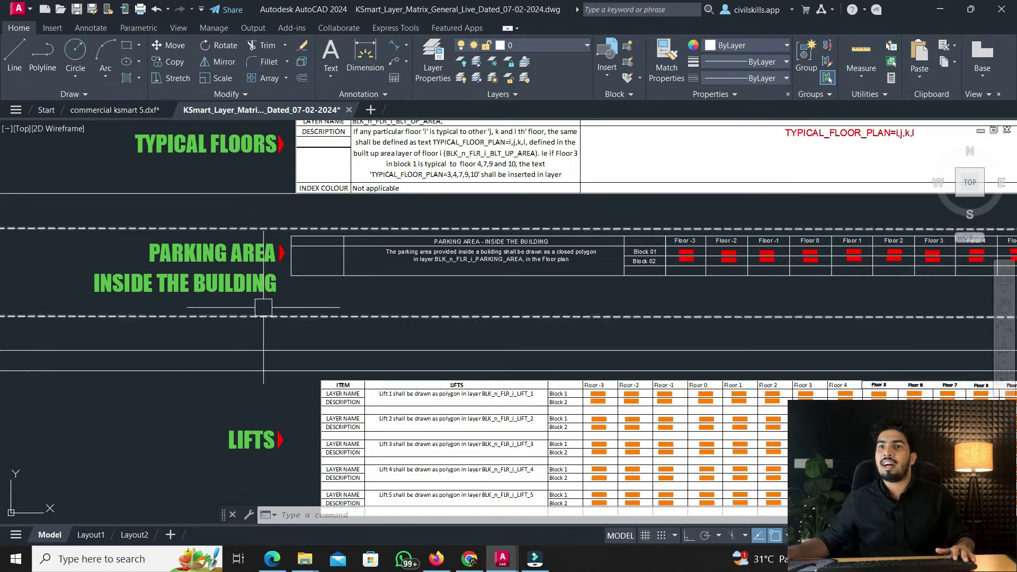
pyautogui.moveTo(267, 296); pyautogui.dragTo(201, 307, button='middle')
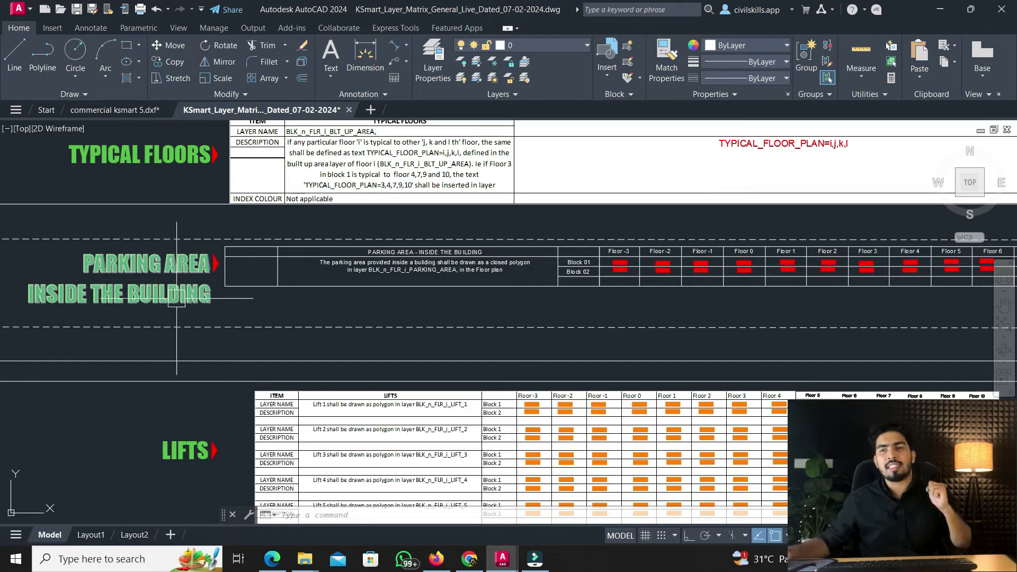
pyautogui.scroll(-2, 153, 312)
pyautogui.moveTo(149, 314); pyautogui.dragTo(213, 232, button='middle')
pyautogui.scroll(2, 276, 321)
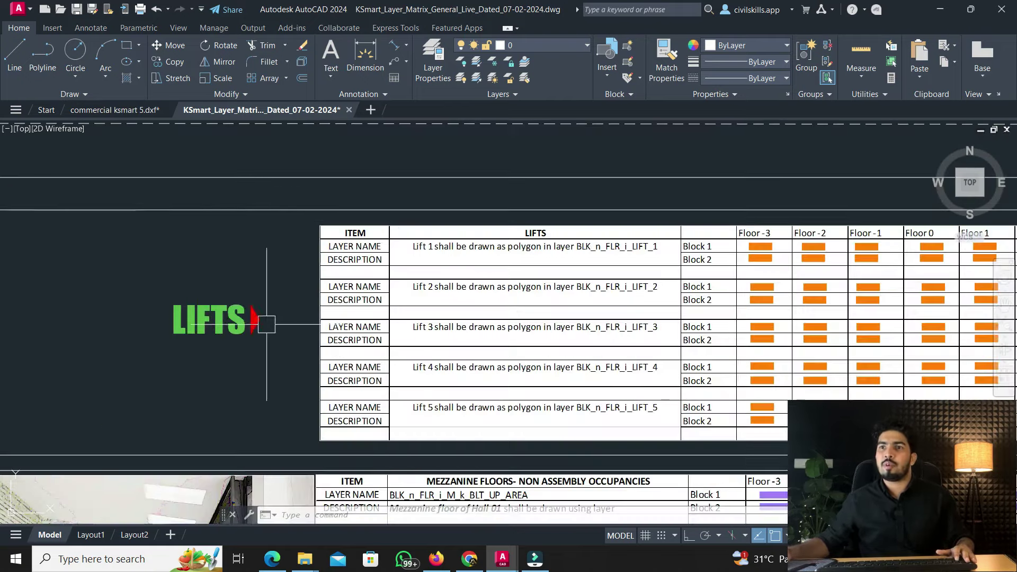
pyautogui.moveTo(227, 341); pyautogui.dragTo(91, 332, button='middle')
pyautogui.moveTo(753, 290); pyautogui.dragTo(582, 282, button='middle')
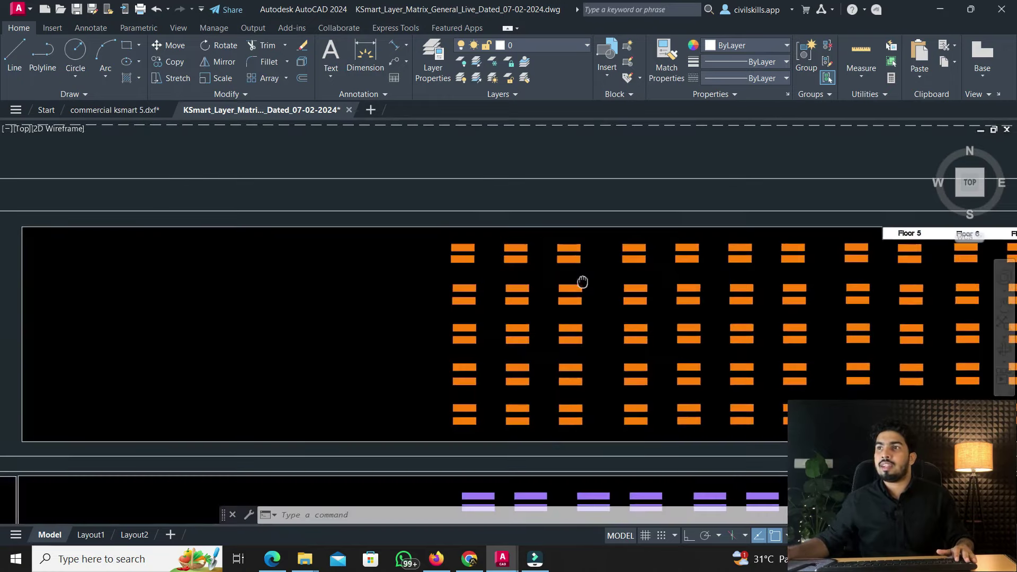
pyautogui.scroll(1, 598, 255)
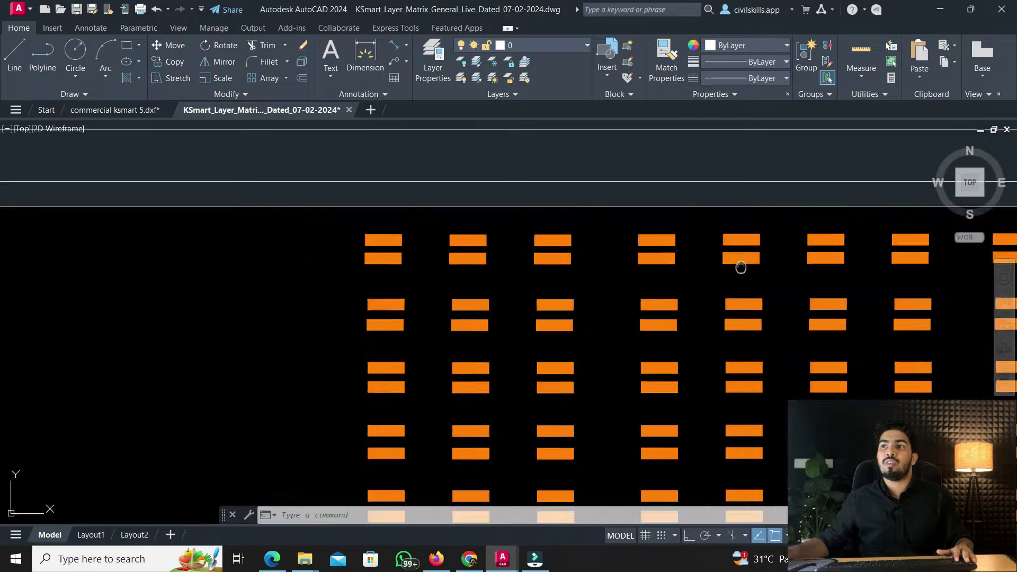
pyautogui.moveTo(740, 266); pyautogui.dragTo(608, 290, button='middle')
# In commercial ksmart 5.dxf, trace a closed polyline around the outer wall edges of the ground floor lift
pyautogui.click(115, 109)
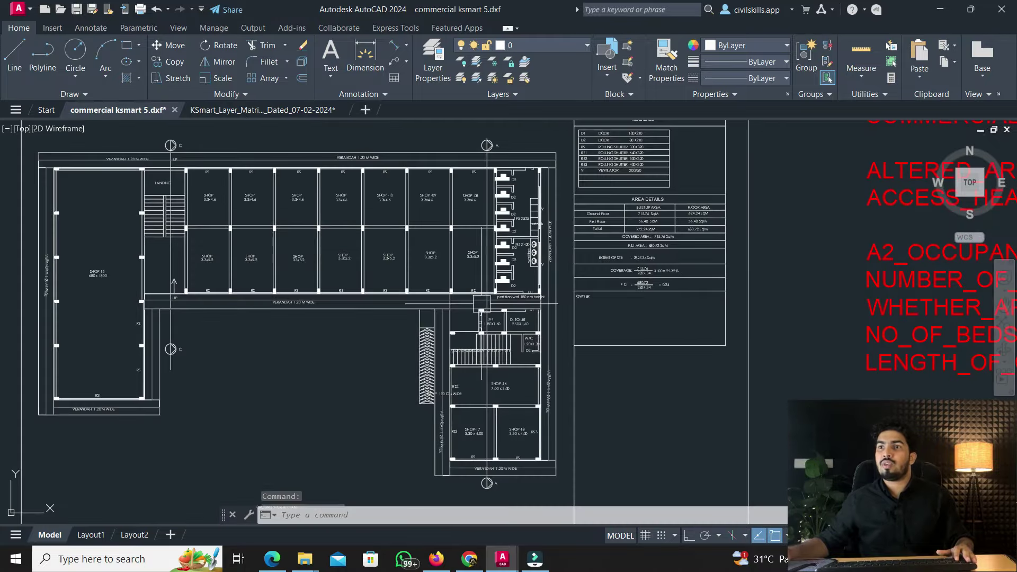
pyautogui.scroll(5, 519, 214)
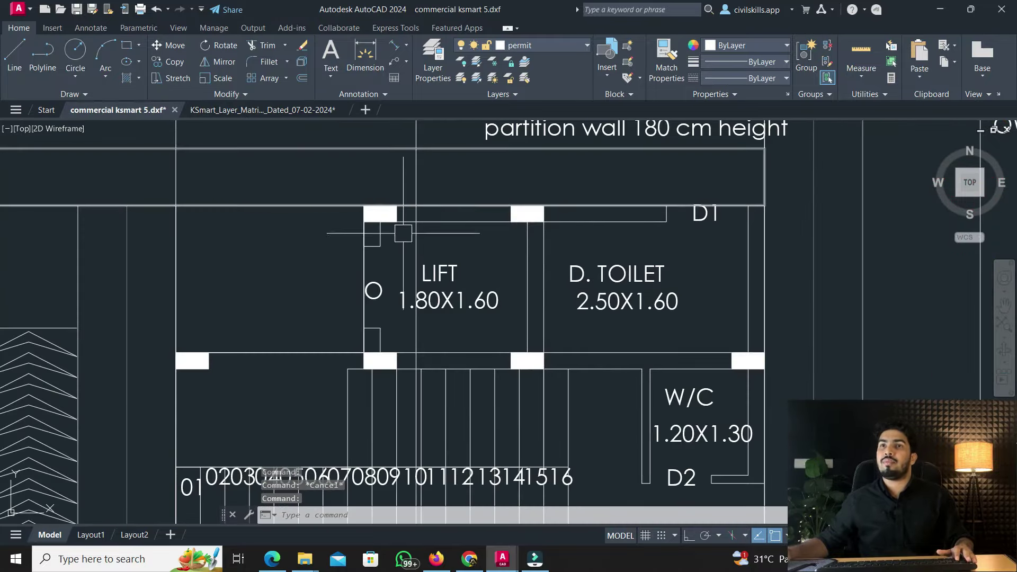
pyautogui.click(42, 56)
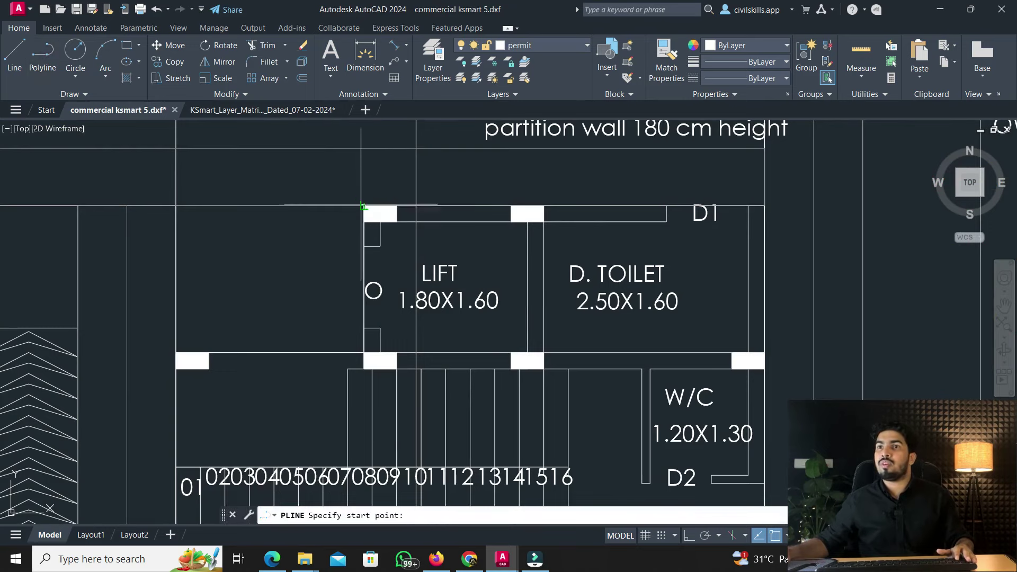
pyautogui.click(363, 206)
pyautogui.click(544, 205)
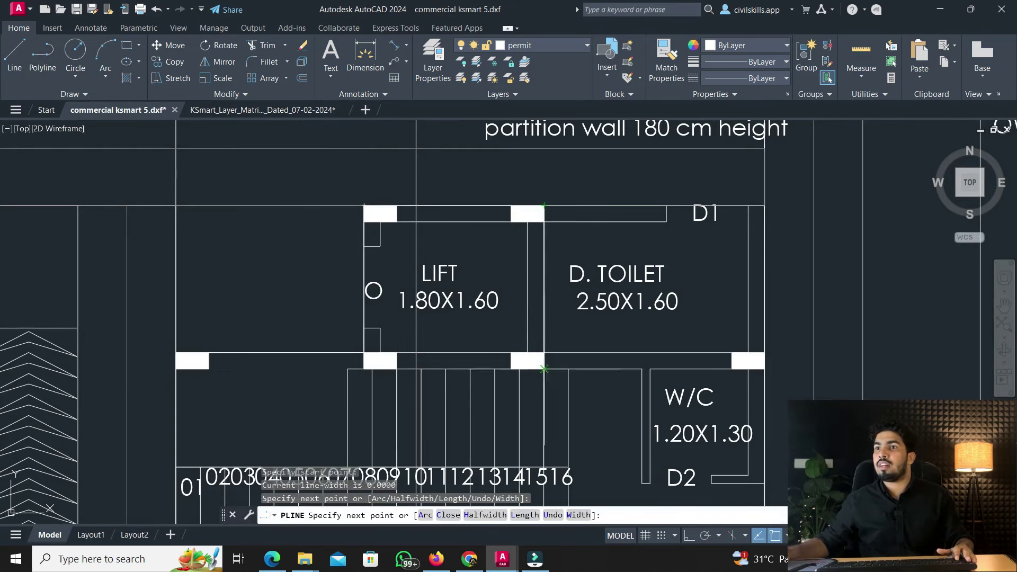
pyautogui.click(543, 369)
pyautogui.click(544, 368)
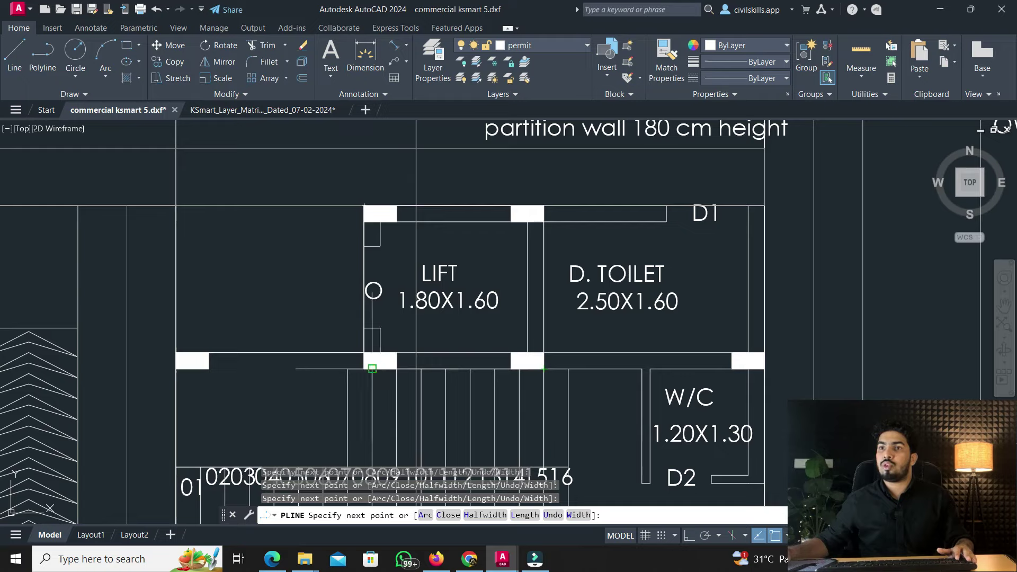
pyautogui.write('C')
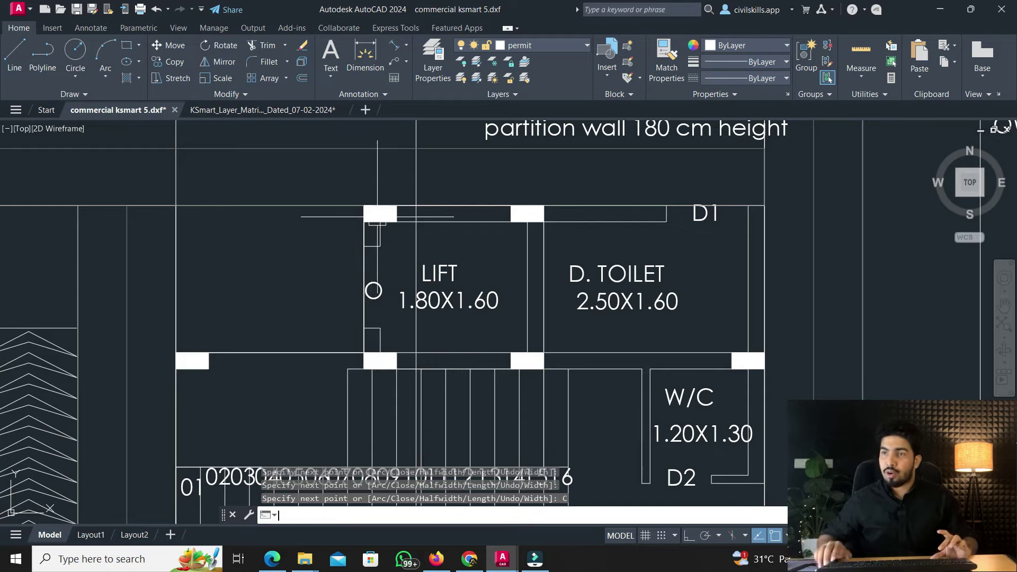
pyautogui.scroll(-8, 378, 218)
pyautogui.press('Return')
# Trace a closed polyline around the outer wall edges of the 180X160 lift on the upper floor plan
pyautogui.scroll(8, 432, 356)
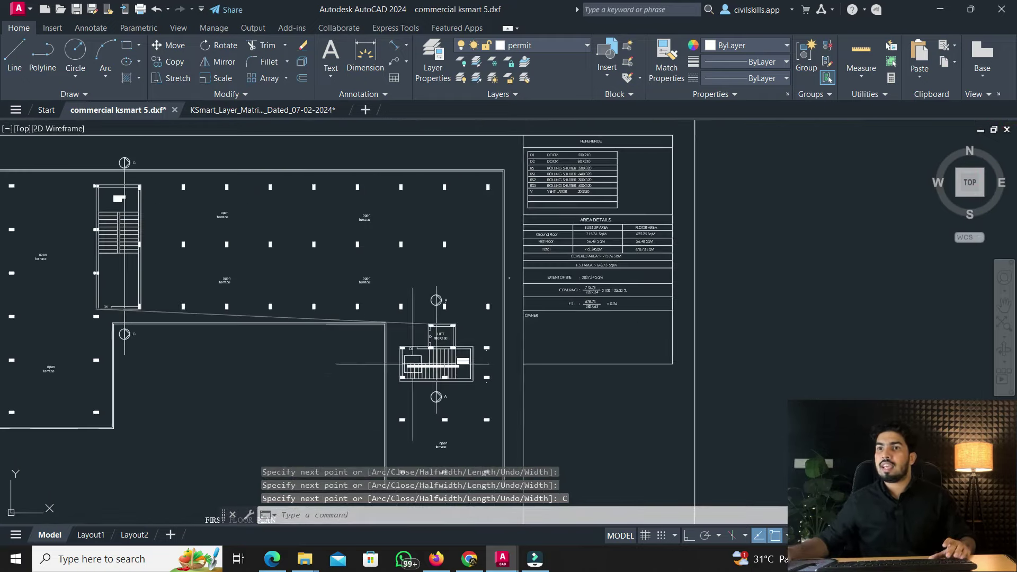
pyautogui.write('PL')
pyautogui.press('Return')
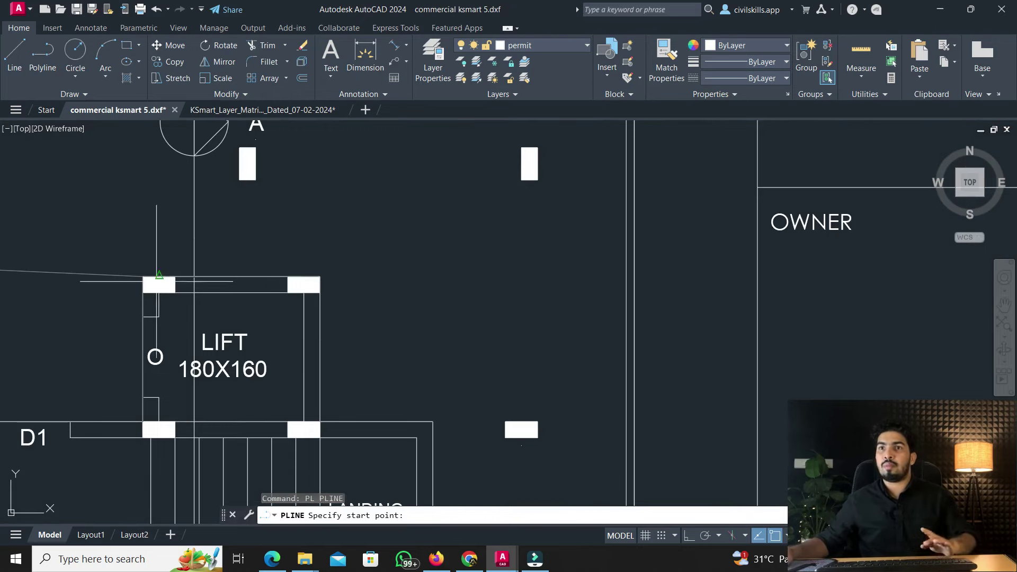
pyautogui.click(139, 276)
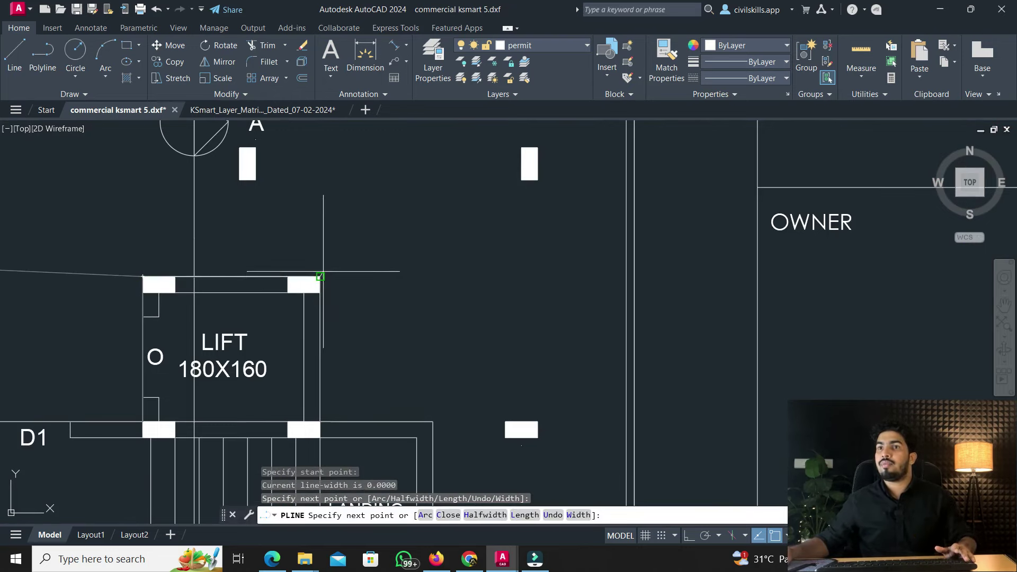
pyautogui.click(320, 437)
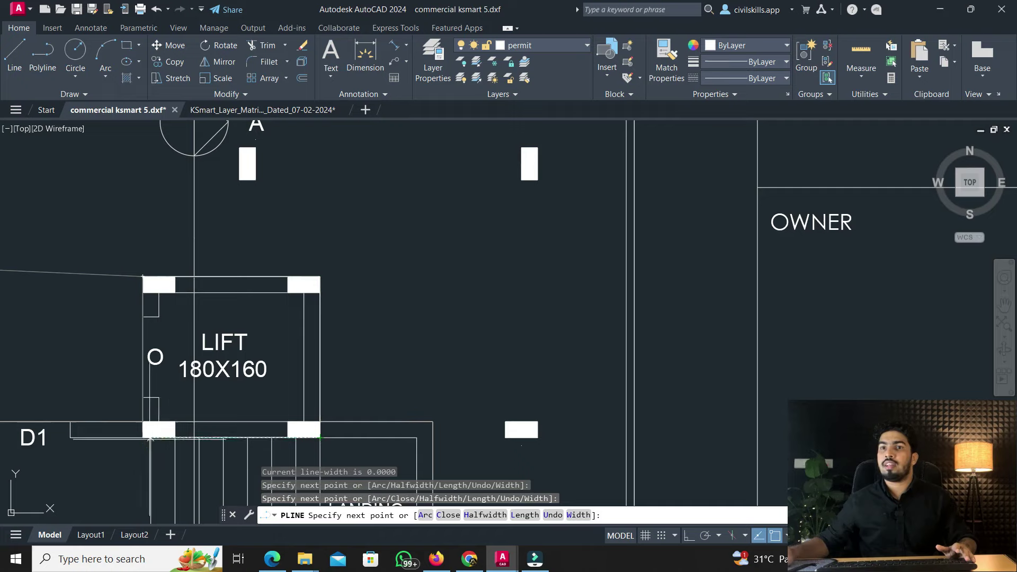
pyautogui.click(143, 437)
pyautogui.write('C')
pyautogui.press('Return')
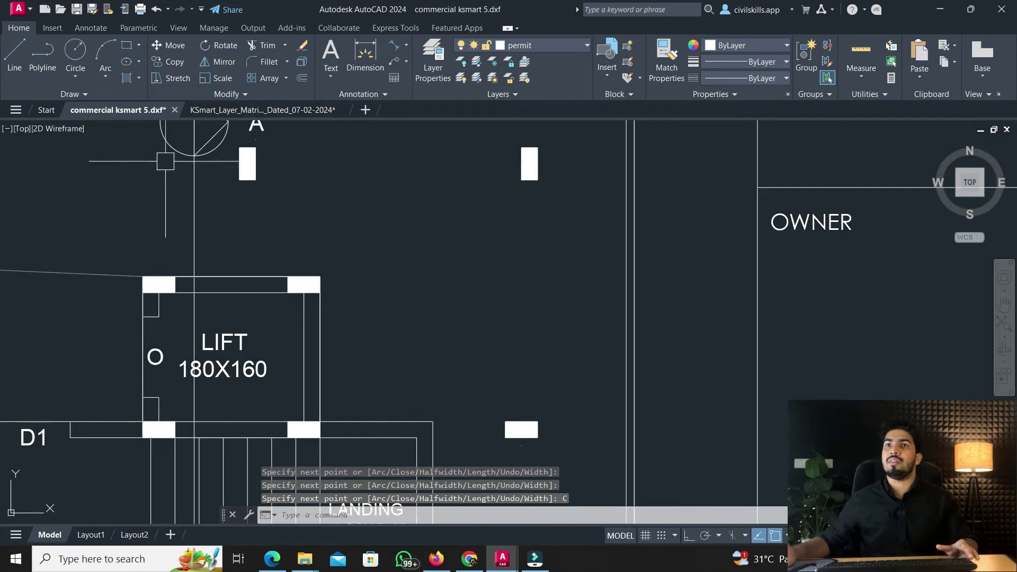
# Match the ground floor lift outline's properties to the layer matrix's LIFT_1 sample for Block 1, Floor 0
pyautogui.click(253, 110)
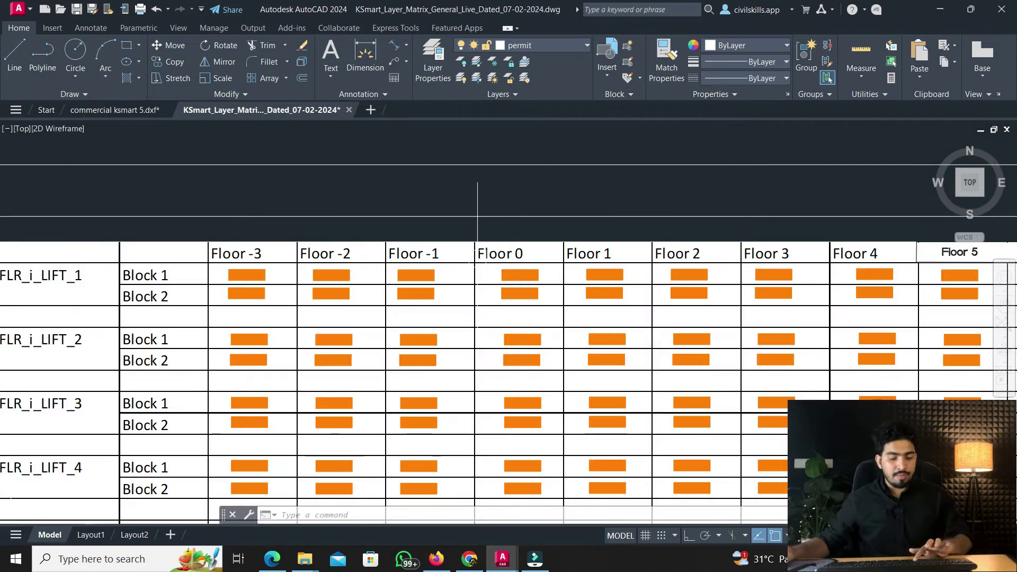
pyautogui.write('MA')
pyautogui.press('Return')
pyautogui.scroll(4, 526, 264)
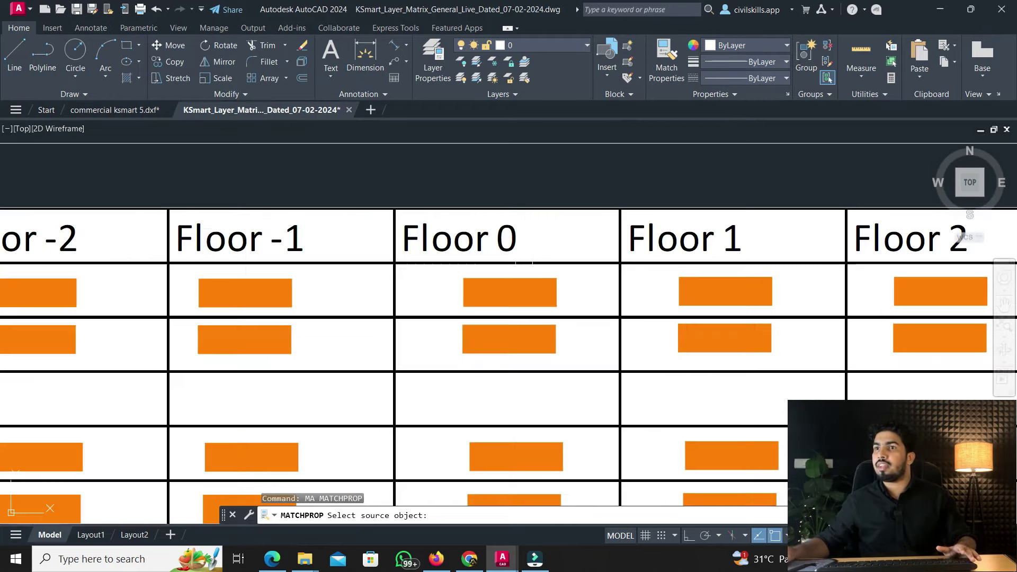
pyautogui.click(509, 286)
pyautogui.click(114, 110)
pyautogui.scroll(-8, 259, 193)
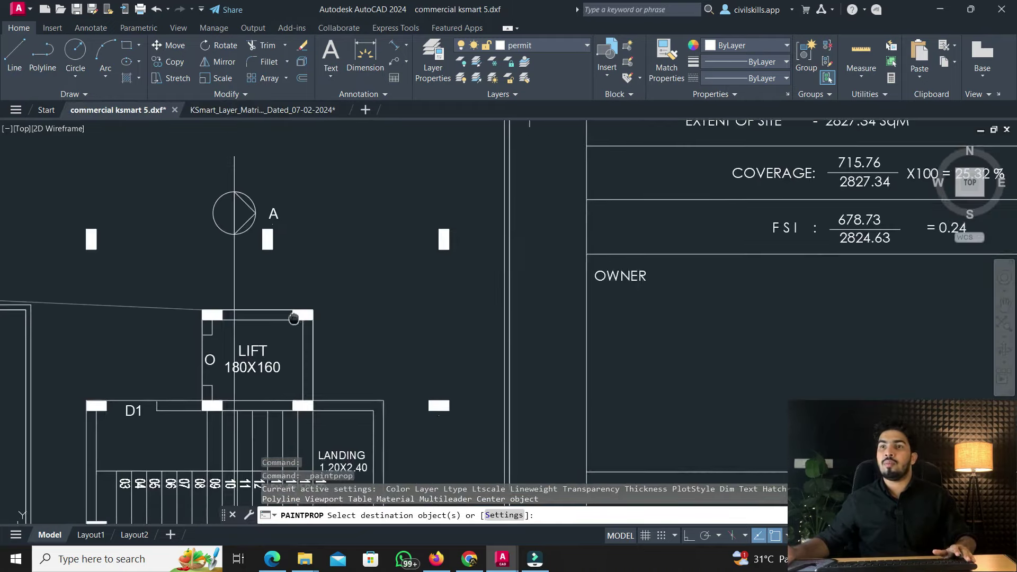
pyautogui.moveTo(274, 301); pyautogui.dragTo(288, 418, button='middle')
pyautogui.scroll(10, 326, 214)
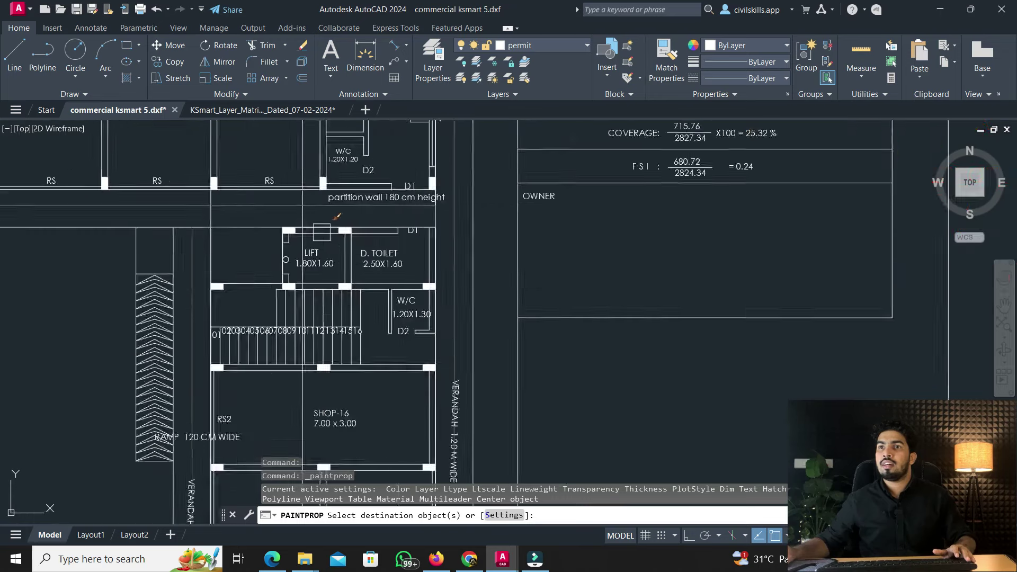
pyautogui.scroll(-5, 326, 214)
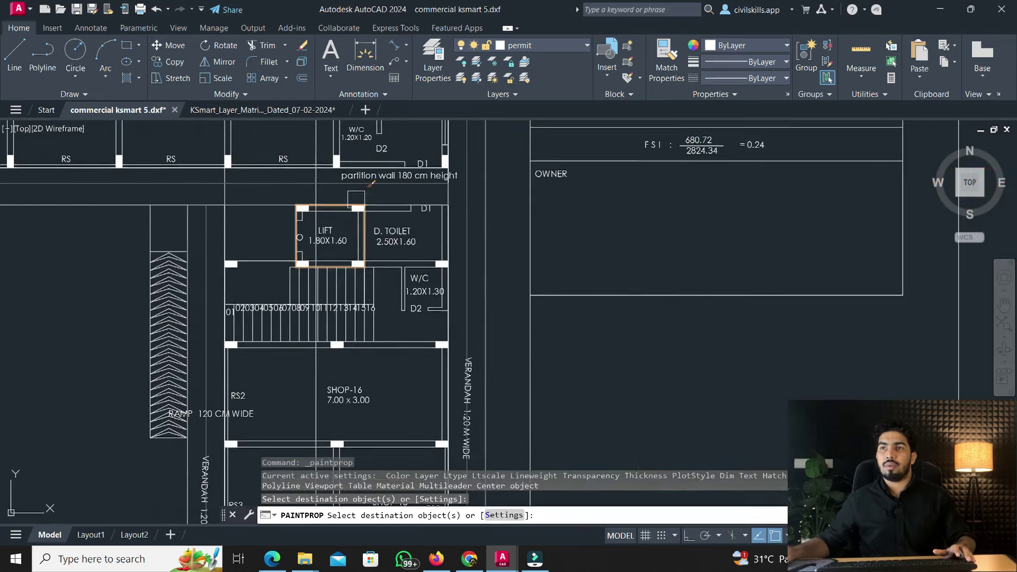
pyautogui.press('Escape')
# Match the upper floor lift outline's properties to the layer matrix's LIFT_1 sample for Block 1, Floor 1
pyautogui.click(261, 110)
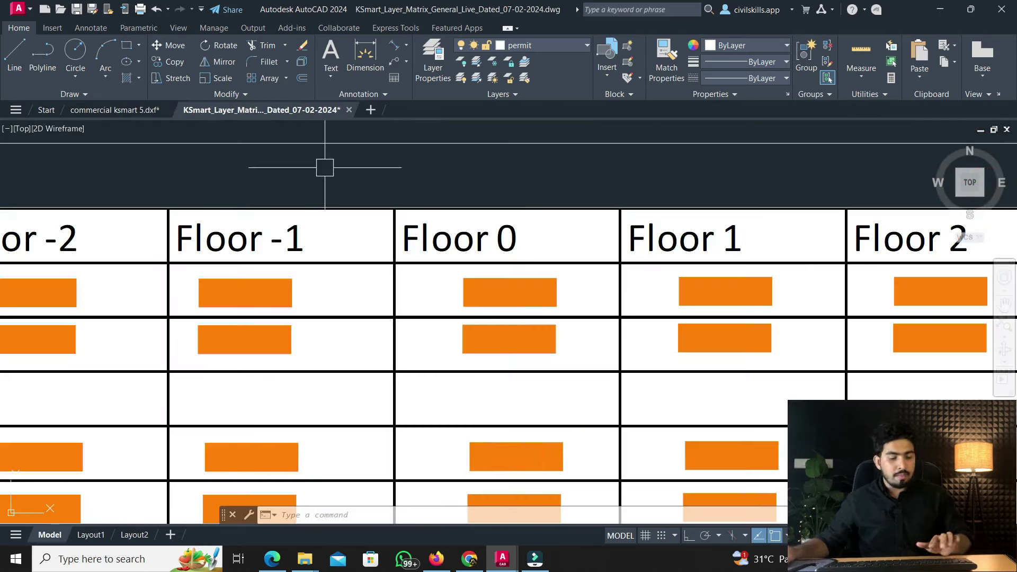
pyautogui.write('ma')
pyautogui.press('Return')
pyautogui.click(749, 289)
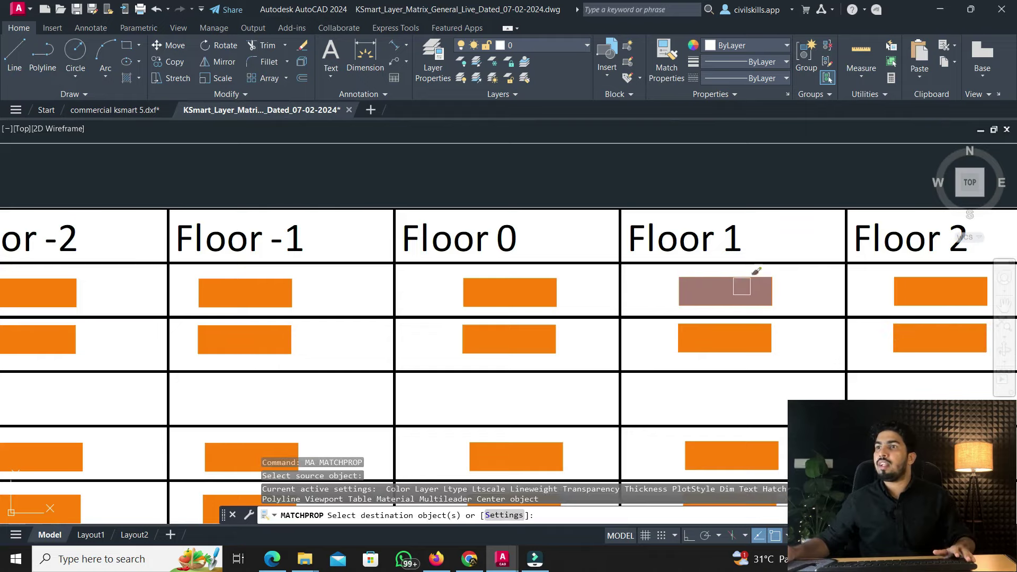
pyautogui.click(98, 110)
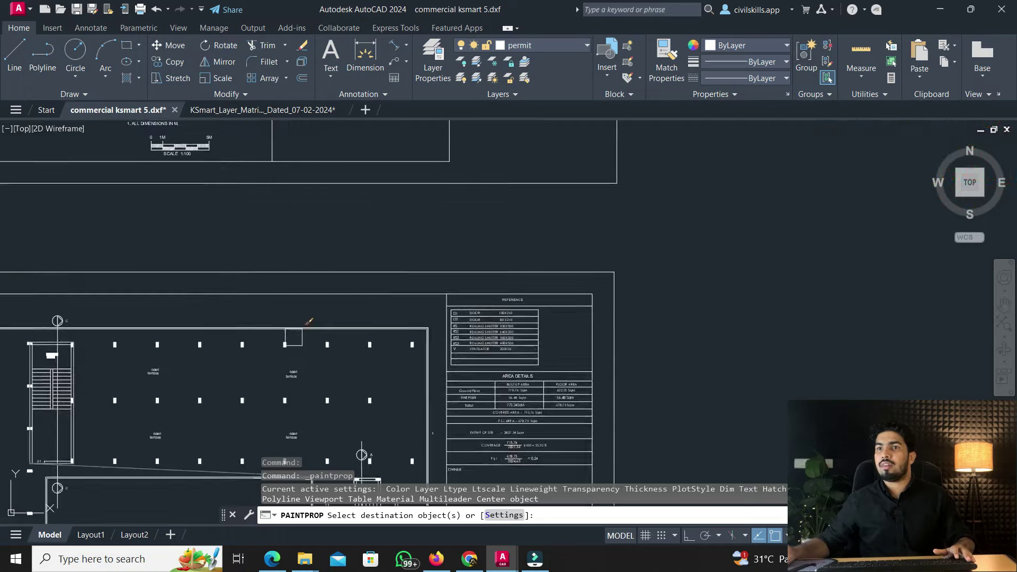
pyautogui.scroll(10, 309, 322)
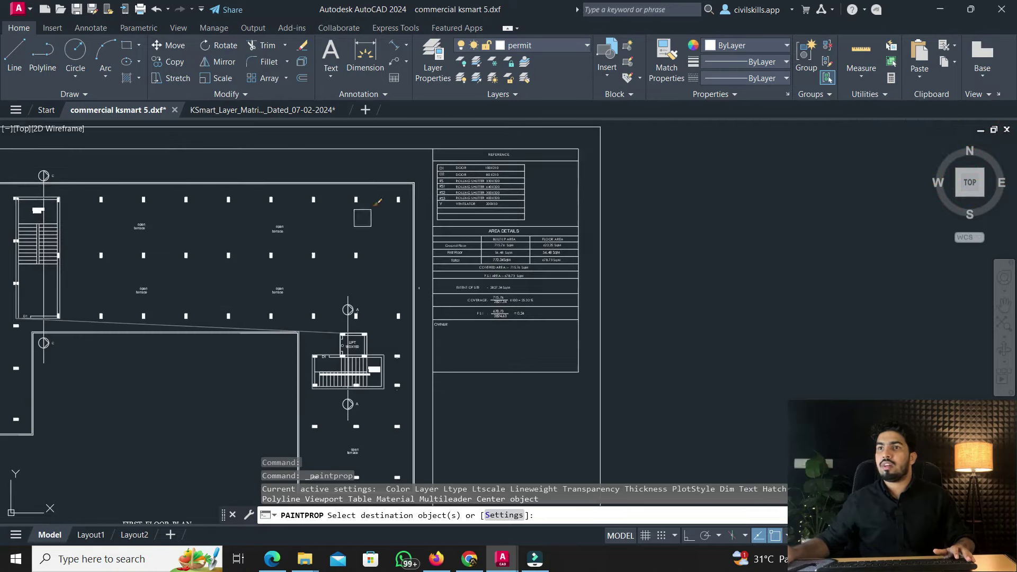
pyautogui.click(412, 185)
pyautogui.click(289, 111)
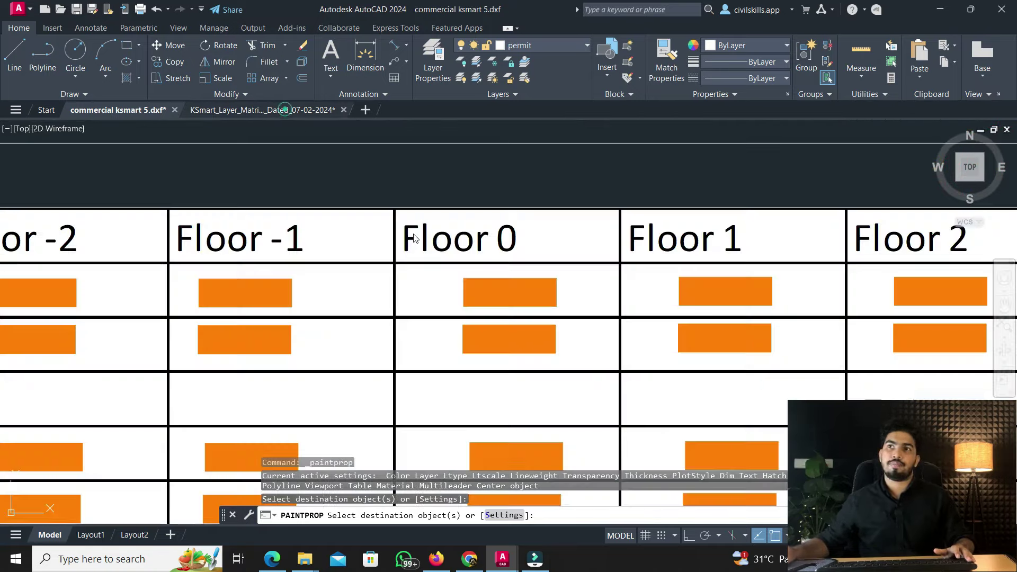
pyautogui.press('Escape')
# Review the layer matrix's mezzanine floor rows and its fire escape stair requirements for cabins, landings and steps
pyautogui.scroll(-8, 413, 233)
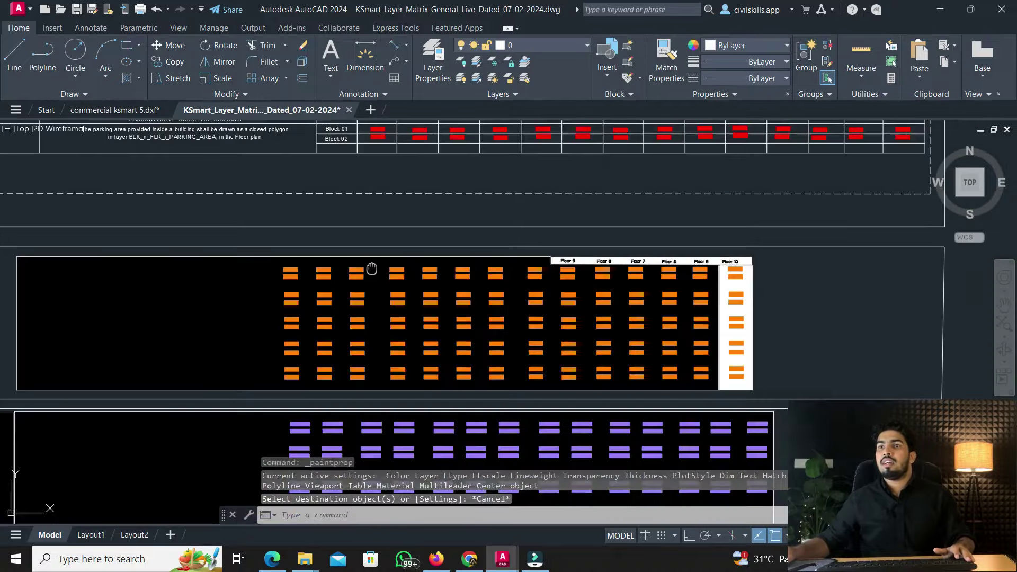
pyautogui.scroll(4, 413, 233)
pyautogui.scroll(5, 205, 298)
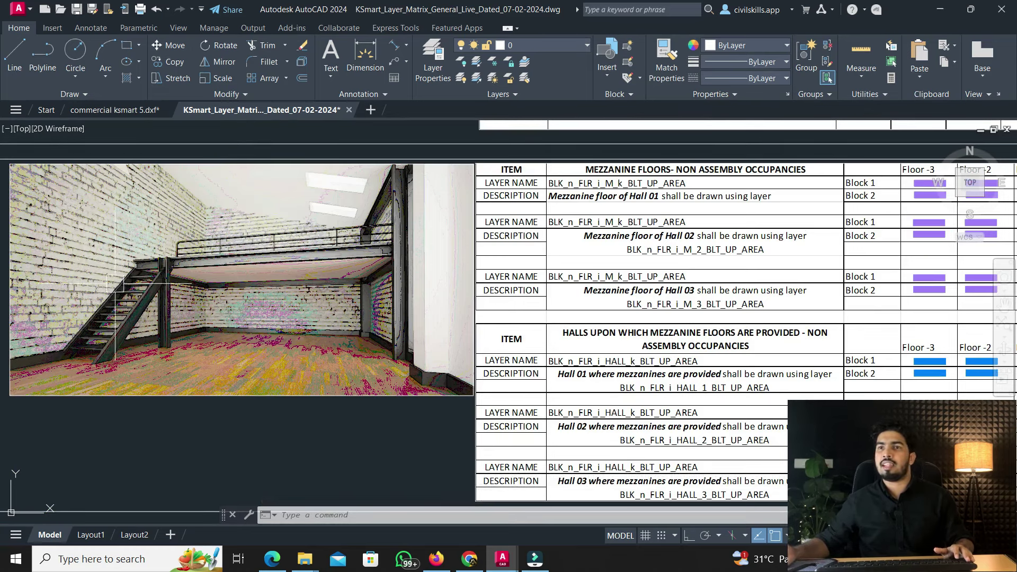
pyautogui.scroll(-8, 116, 285)
pyautogui.moveTo(227, 211); pyautogui.dragTo(279, 189, button='middle')
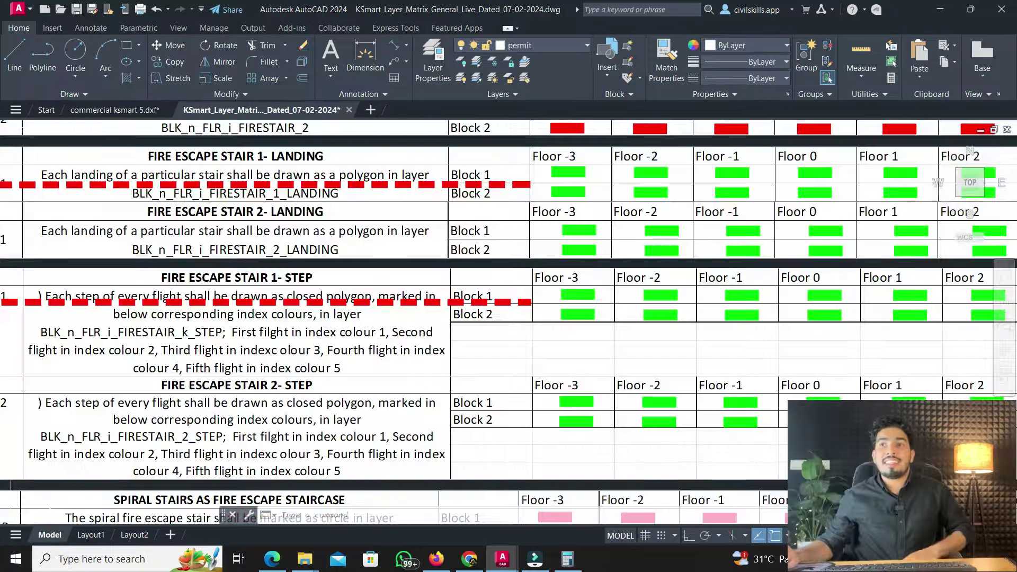
pyautogui.scroll(-5, 509, 318)
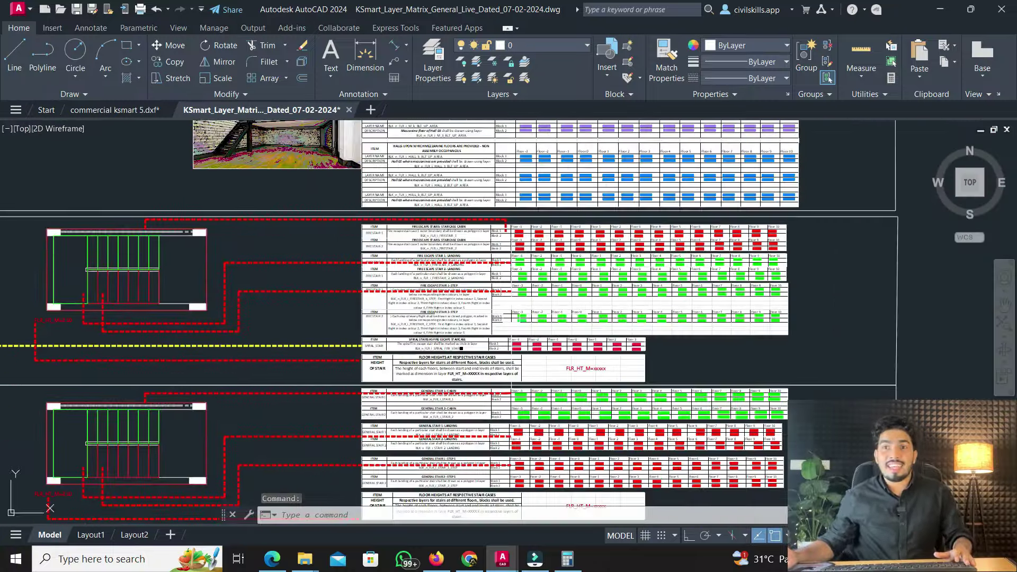
pyautogui.moveTo(512, 321)
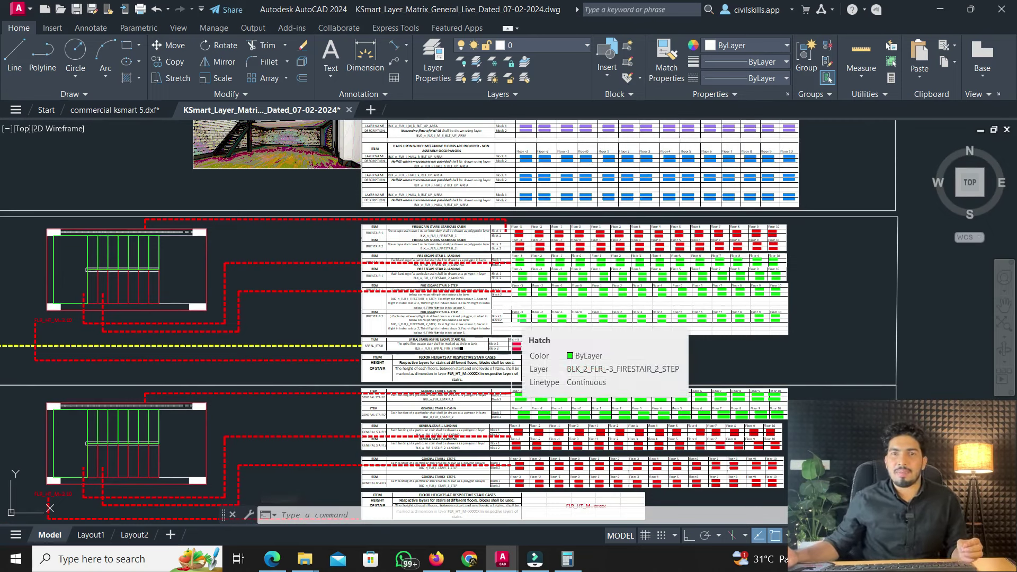
pyautogui.scroll(3, 216, 246)
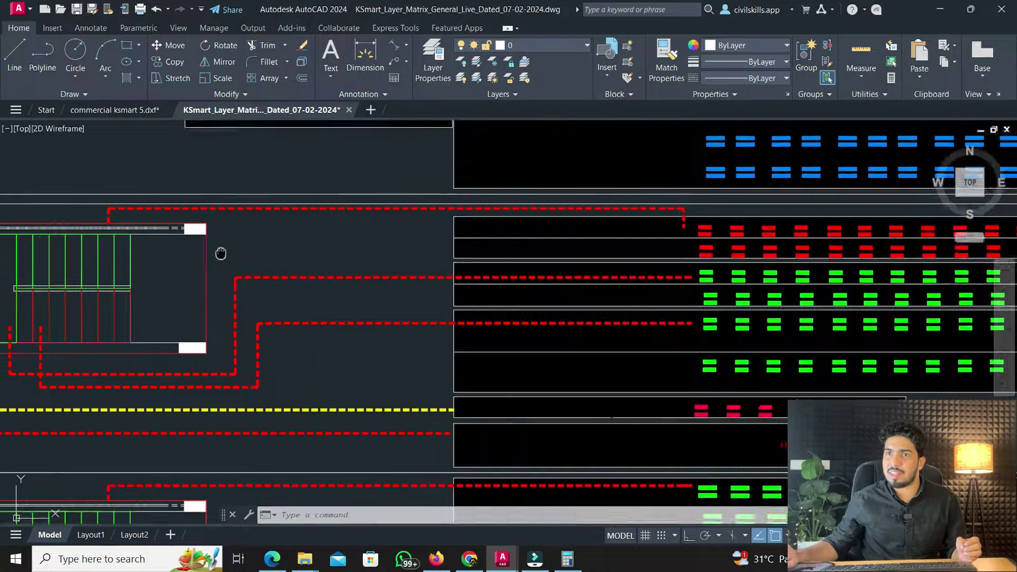
pyautogui.moveTo(188, 283); pyautogui.dragTo(205, 297, button='middle')
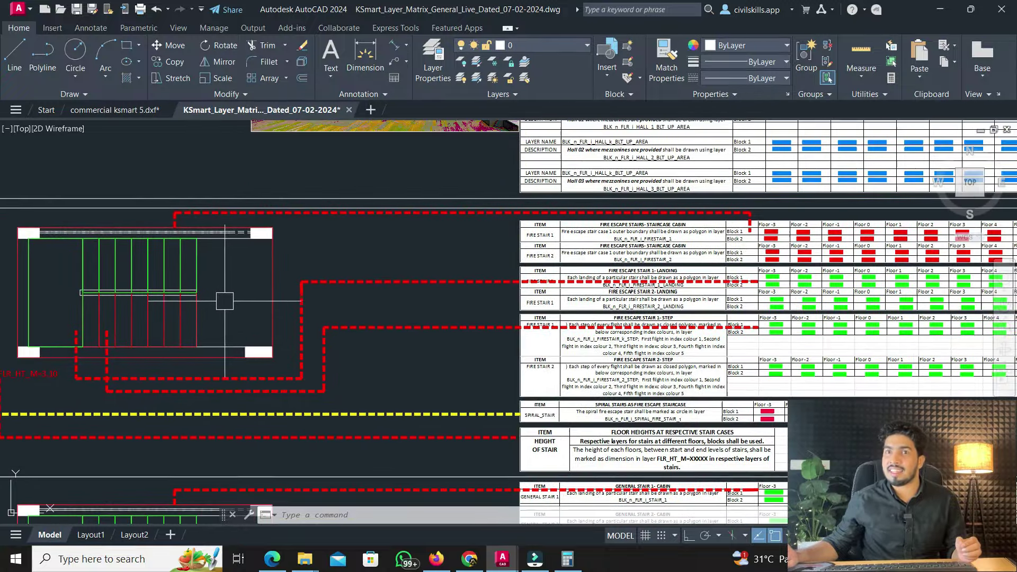
pyautogui.scroll(2, 667, 286)
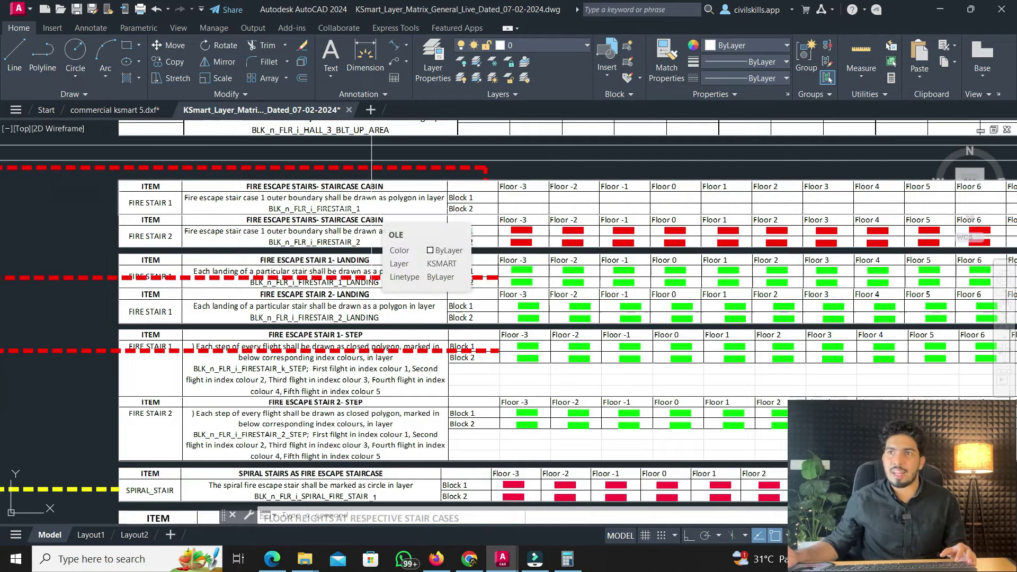
pyautogui.scroll(2, 371, 297)
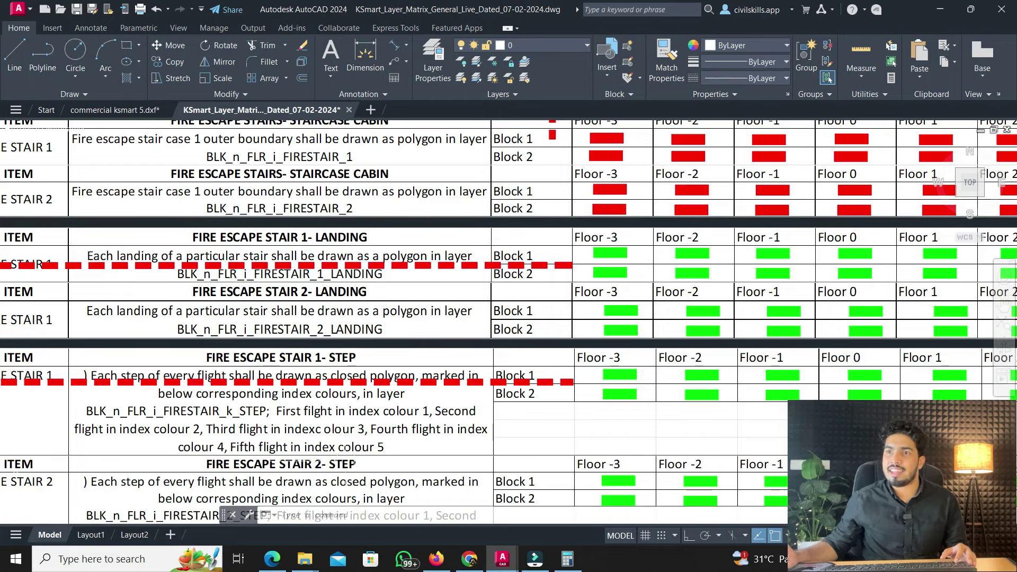
pyautogui.scroll(-2, 331, 345)
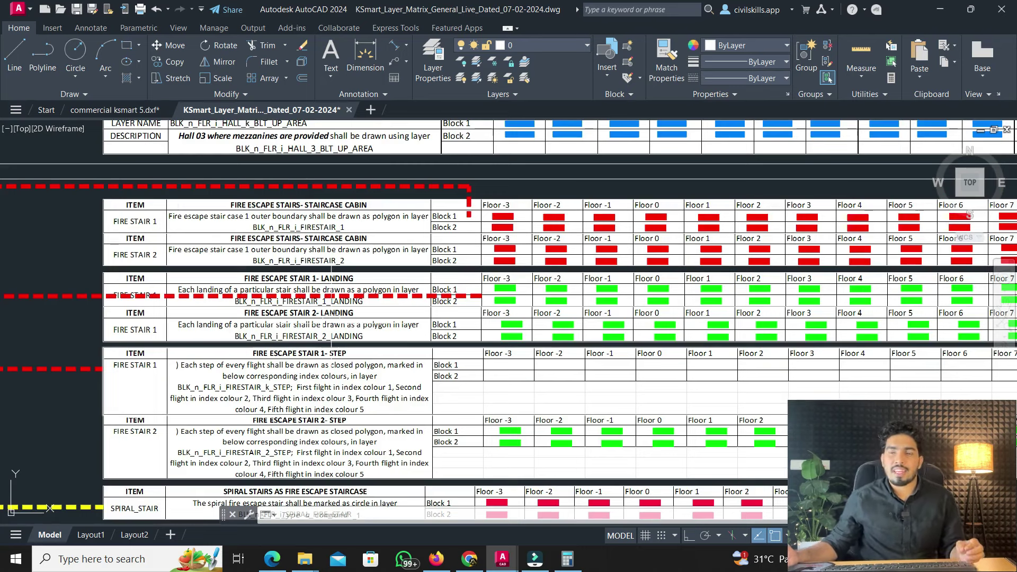
# In commercial ksmart 5.dxf, inspect the ground floor staircases beside the lift and beside SHOP-15
pyautogui.click(115, 109)
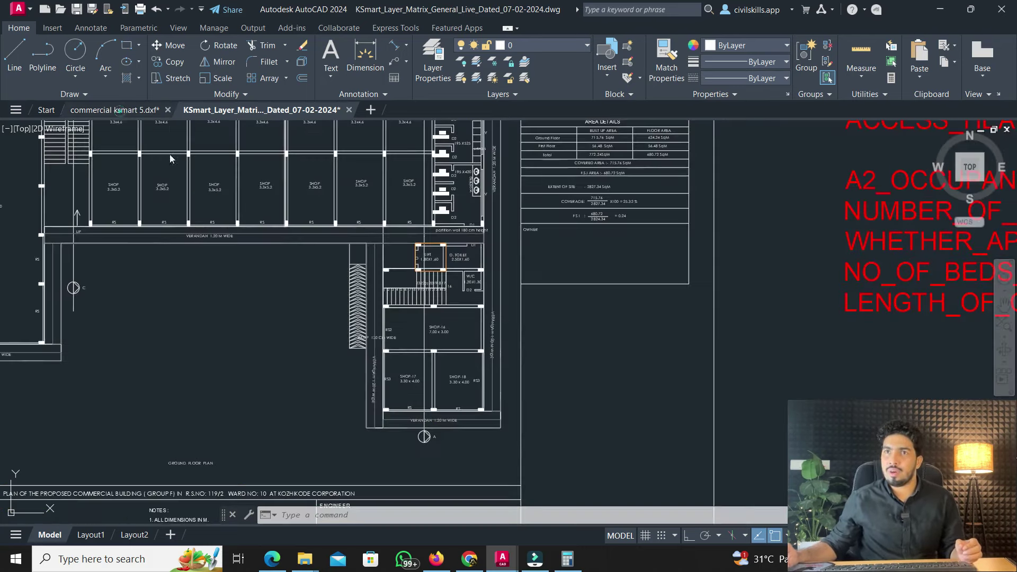
pyautogui.moveTo(424, 305); pyautogui.dragTo(440, 358, button='middle')
pyautogui.scroll(4, 428, 308)
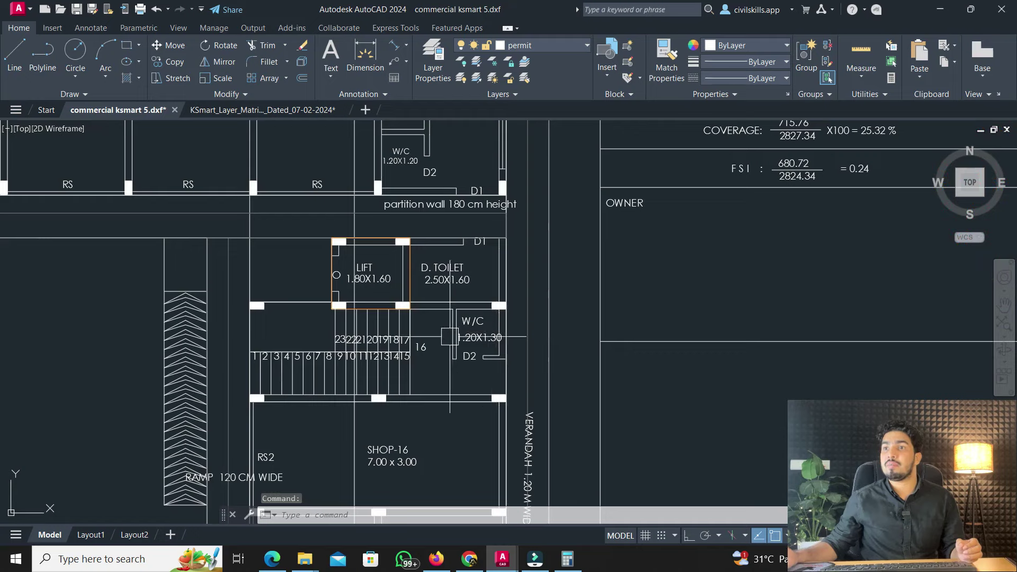
pyautogui.scroll(2, 319, 388)
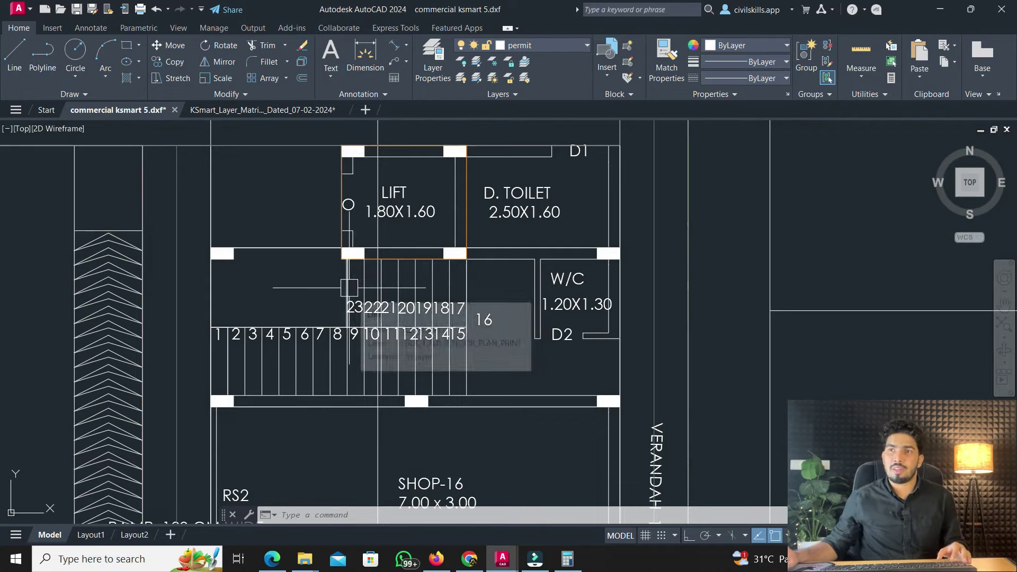
pyautogui.scroll(-2, 446, 295)
pyautogui.scroll(-2, 442, 315)
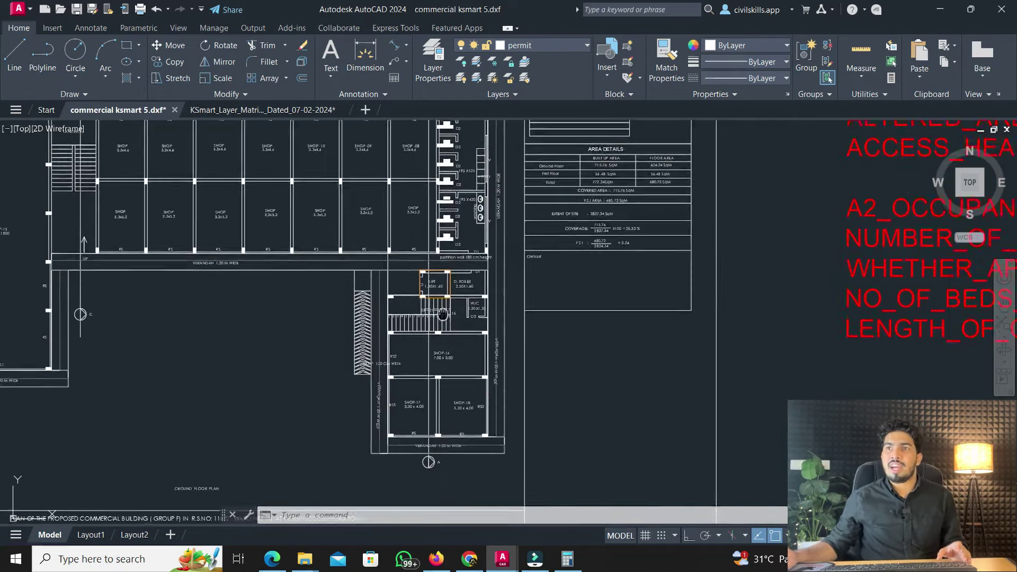
pyautogui.moveTo(443, 315); pyautogui.dragTo(605, 352, button='middle')
pyautogui.scroll(4, 223, 163)
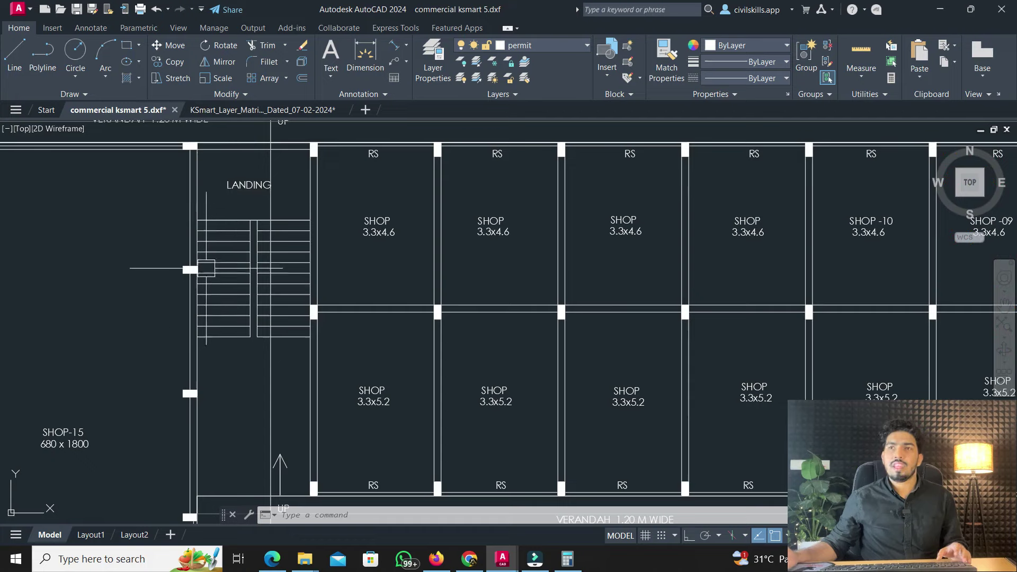
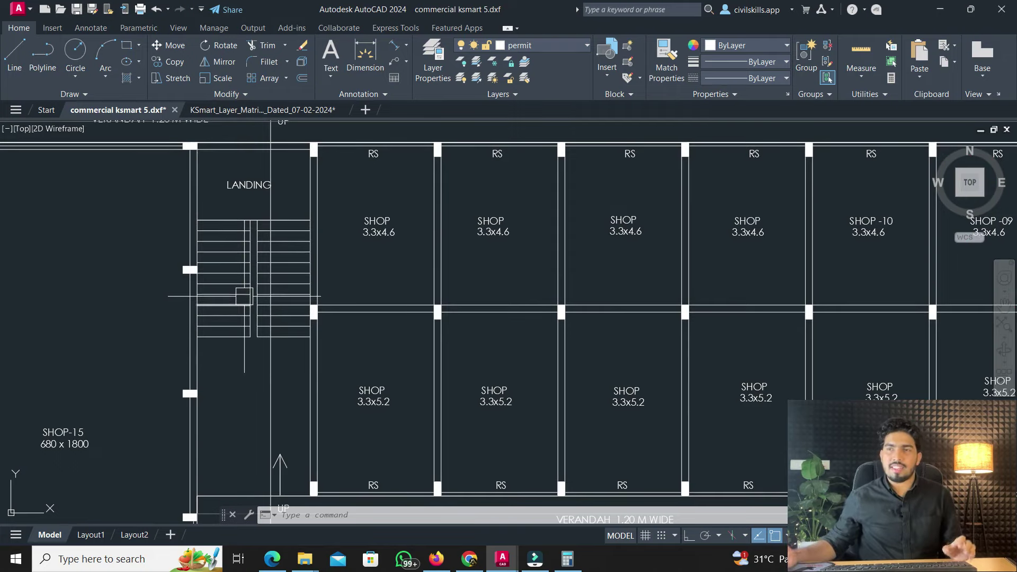
# Examine the staircases in the commercial floor plan and check the fire escape stair requirements in the KSmart layer matrix drawing
pyautogui.scroll(-5, 375, 256)
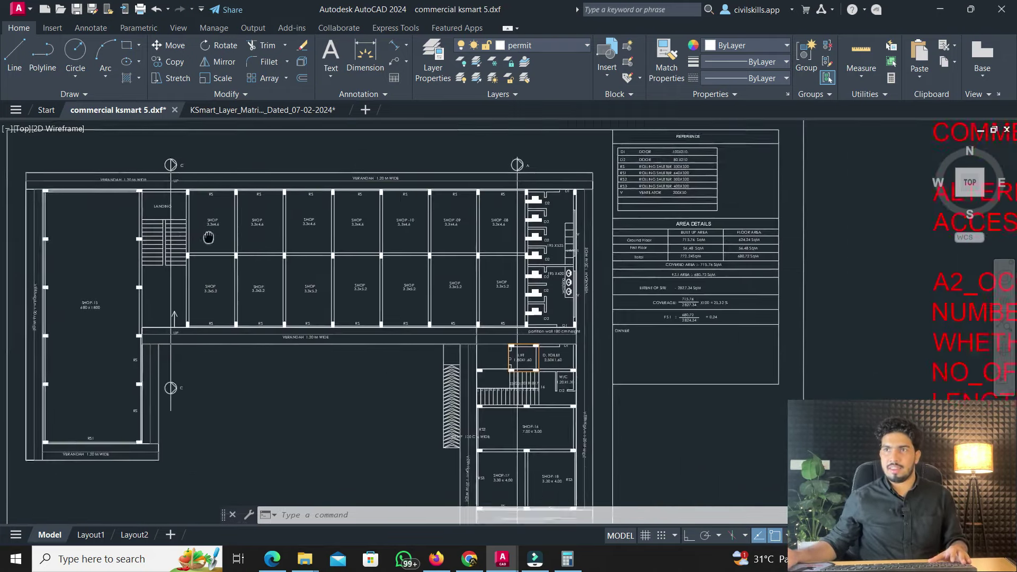
pyautogui.scroll(6, 435, 312)
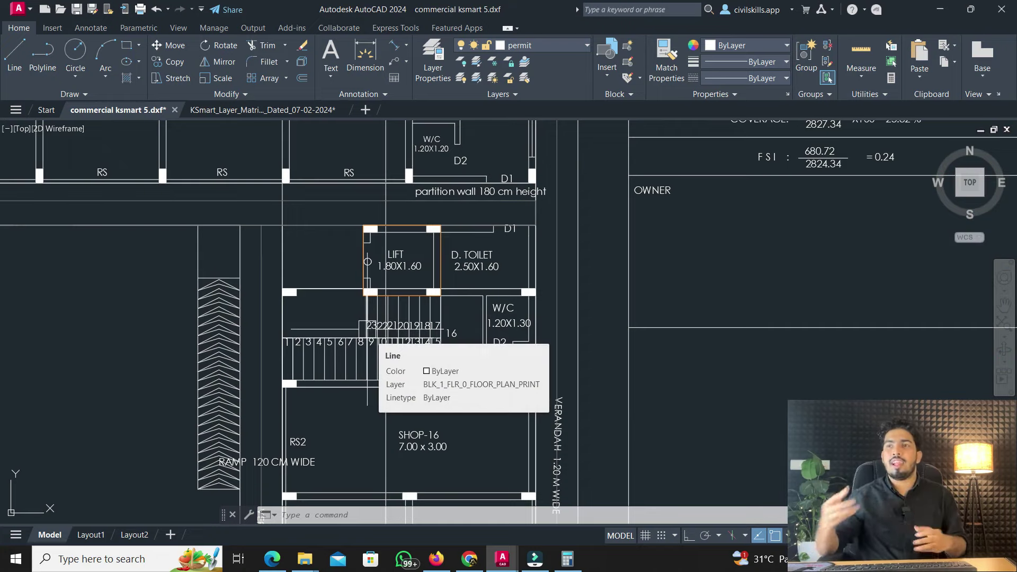
pyautogui.scroll(2, 378, 323)
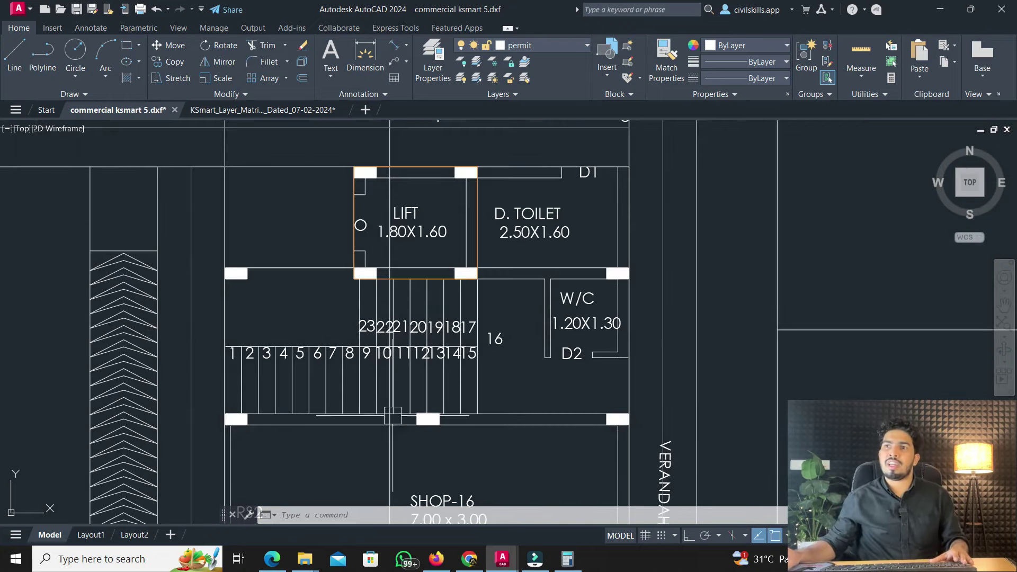
pyautogui.click(293, 111)
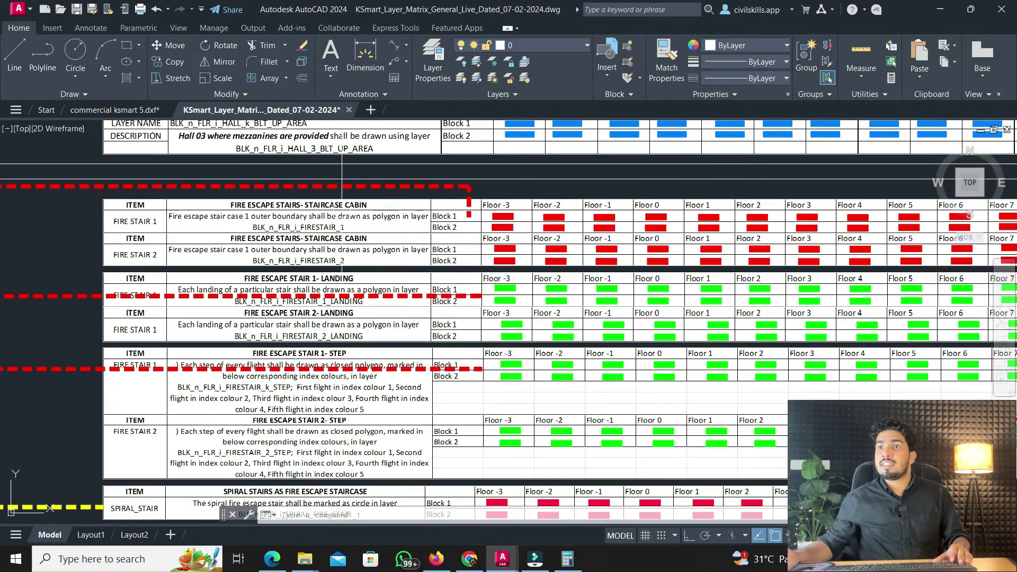
pyautogui.click(115, 107)
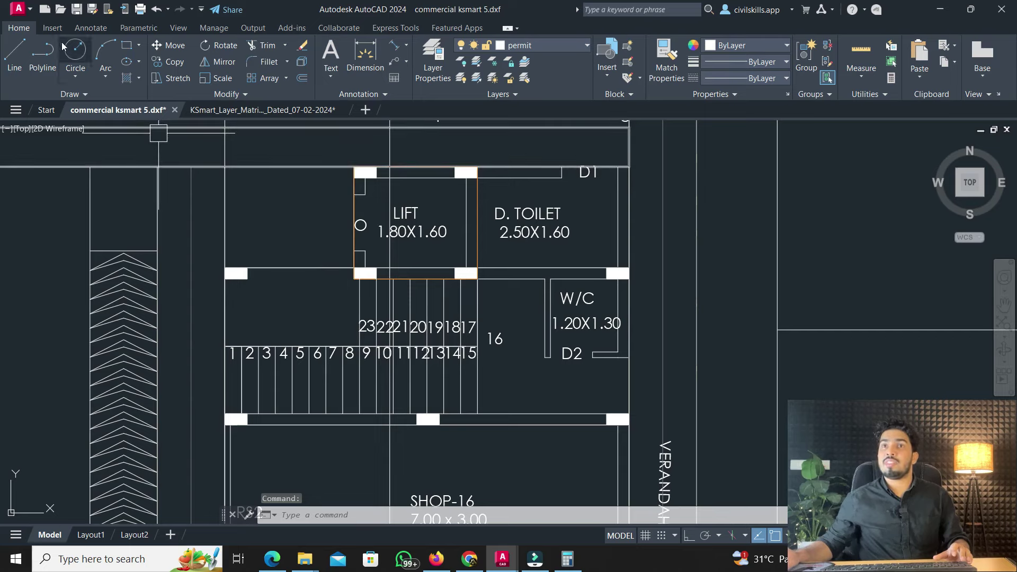
# Draw a closed polyline around the whole staircase block below the lift, including the landing and W/C
pyautogui.click(42, 53)
pyautogui.click(225, 268)
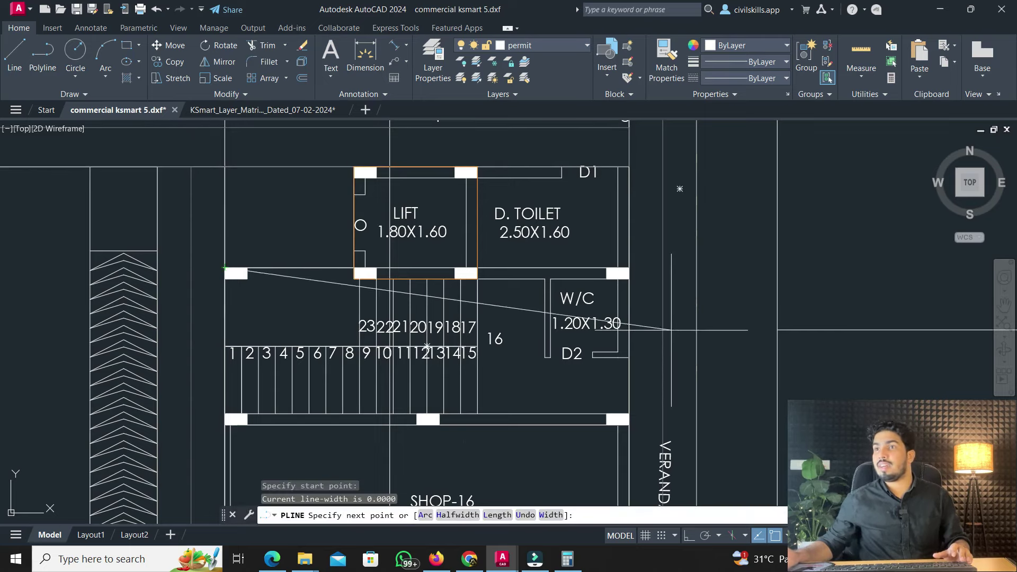
pyautogui.click(629, 272)
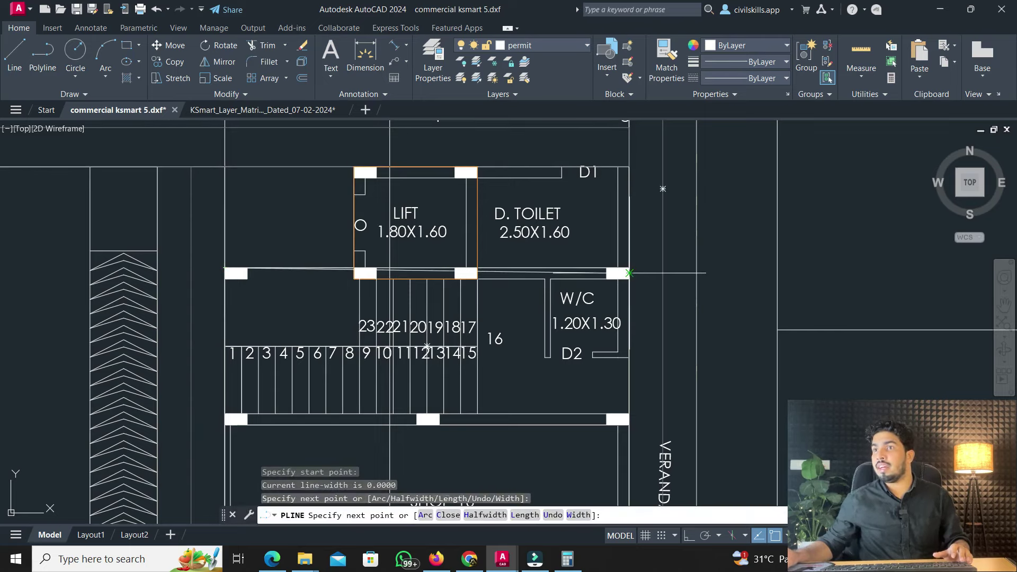
pyautogui.hotkey('ctrl', 'z')
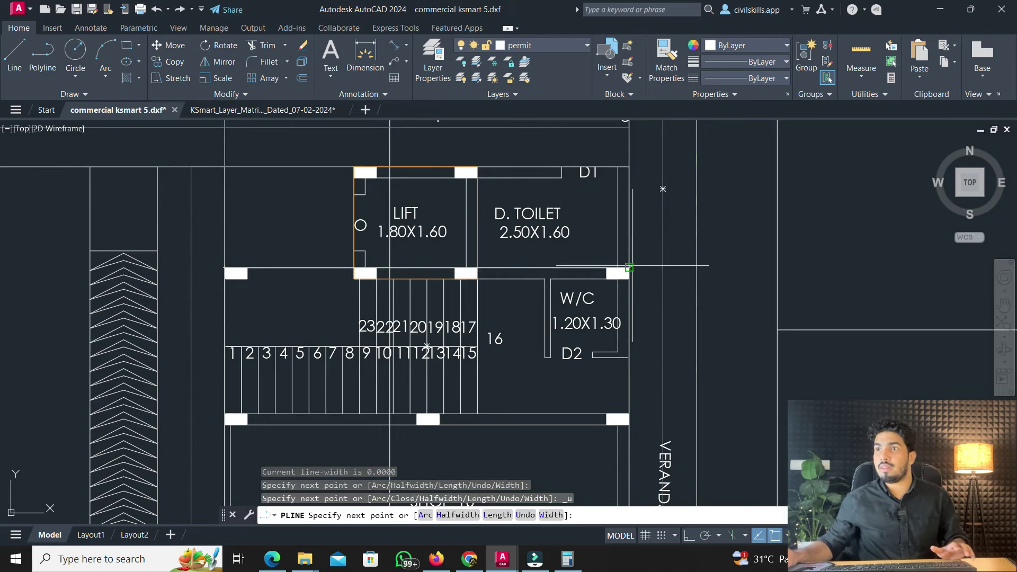
pyautogui.click(628, 424)
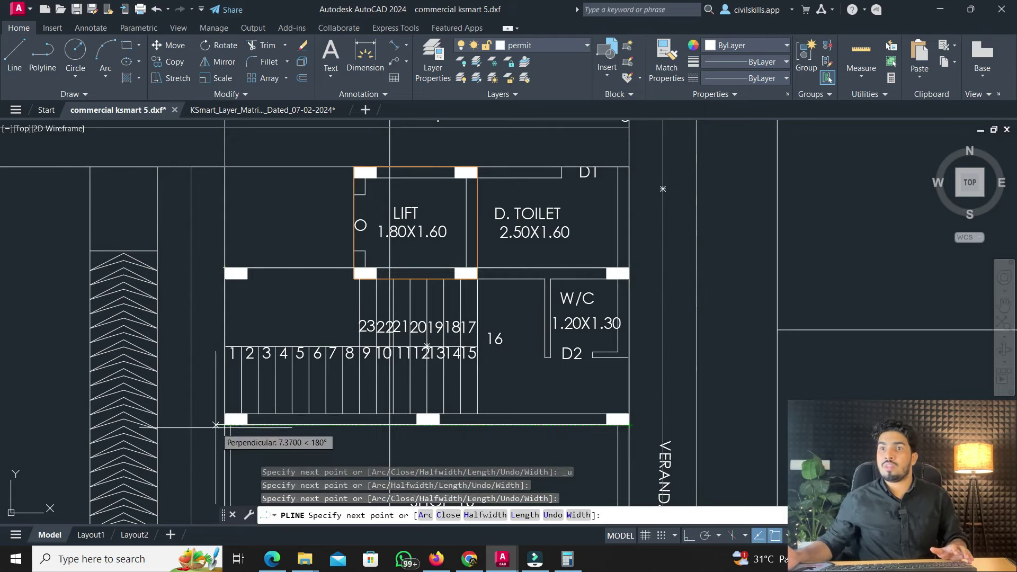
pyautogui.click(225, 424)
pyautogui.write('C')
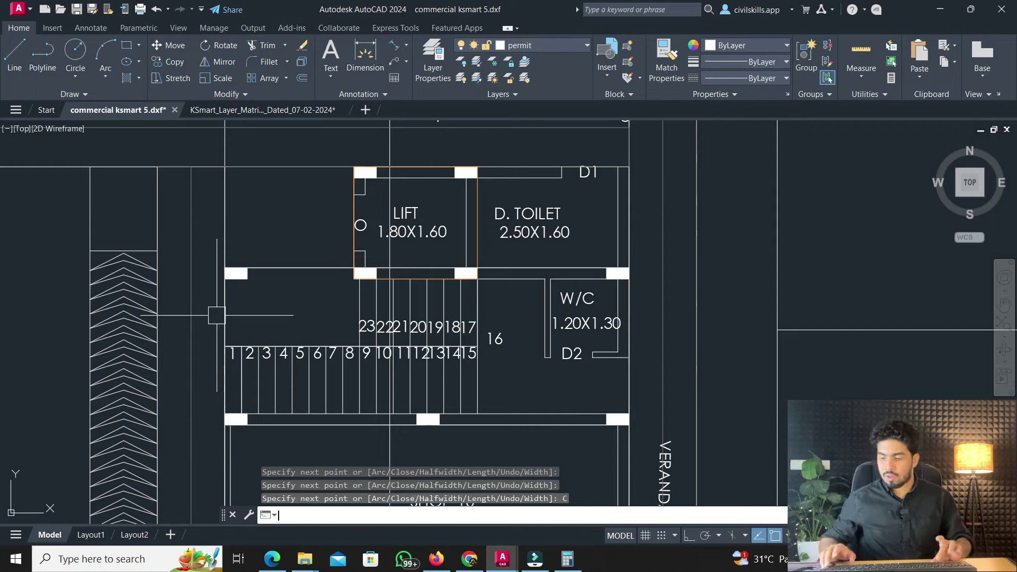
pyautogui.press('Return')
pyautogui.click(288, 268)
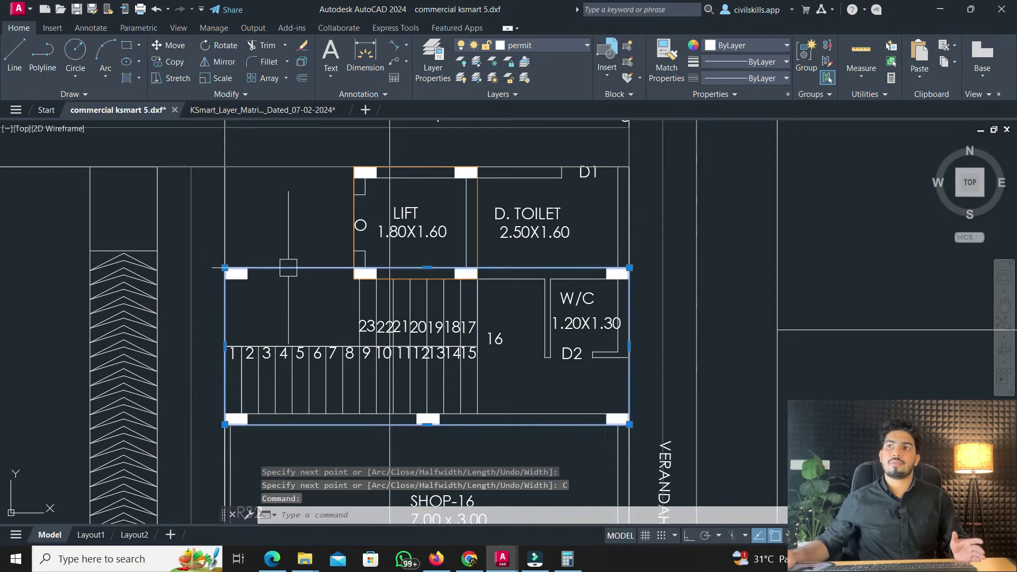
# Undo the closed polyline drawn around the staircase block
pyautogui.hotkey('ctrl', 'z')
pyautogui.hotkey('ctrl', 'z')
pyautogui.hotkey('ctrl', 'z')
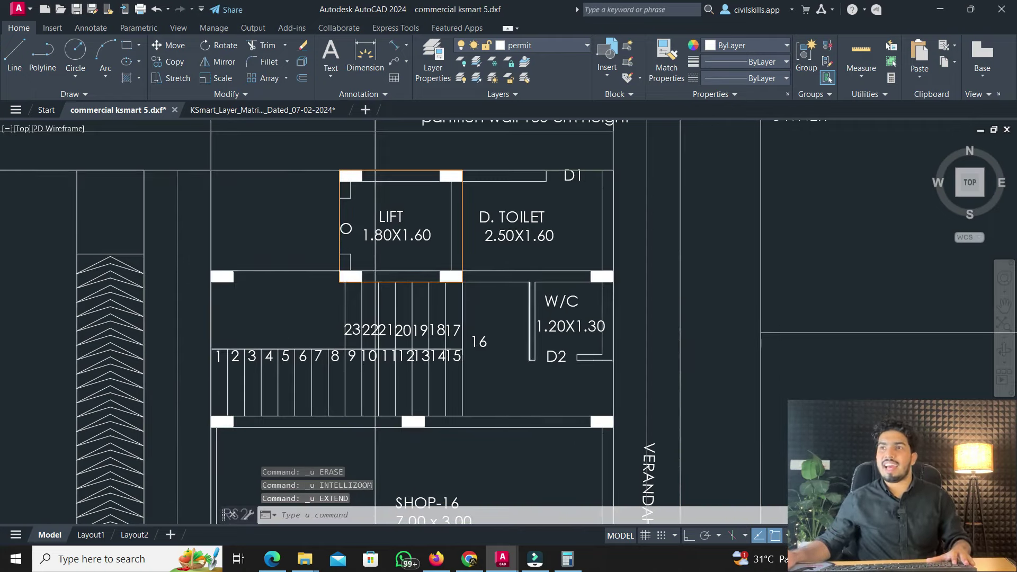
# Draw a rectangle over the stair landing at number 16, from the end of step 17 to the lower wall, in line with the W/C partition
pyautogui.scroll(2, 543, 385)
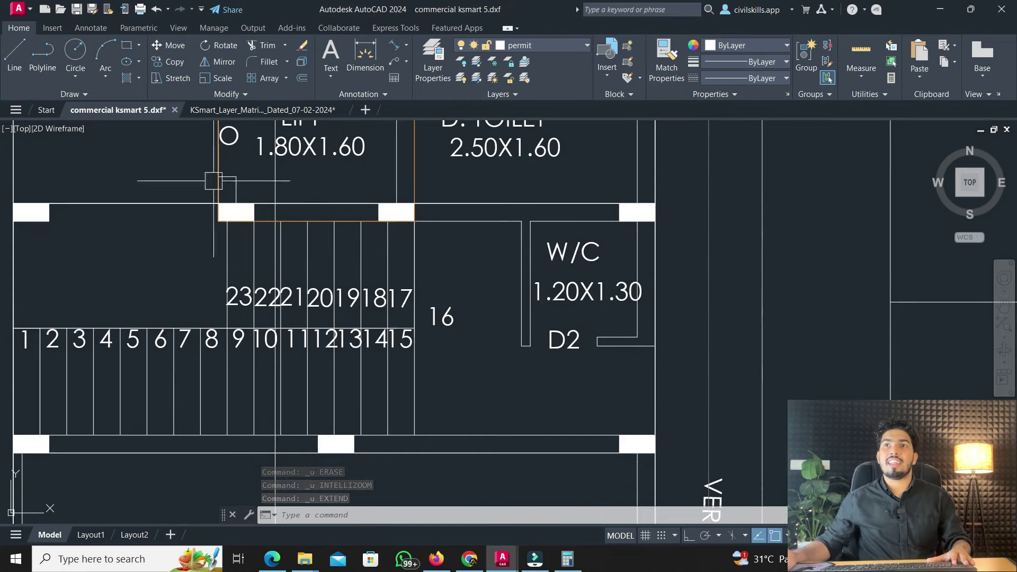
pyautogui.click(126, 45)
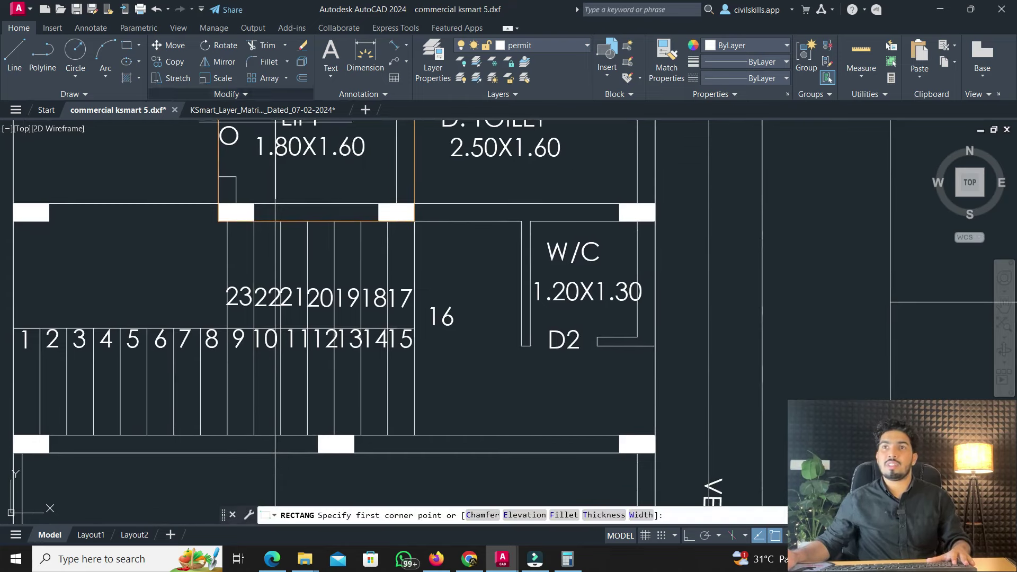
pyautogui.click(415, 221)
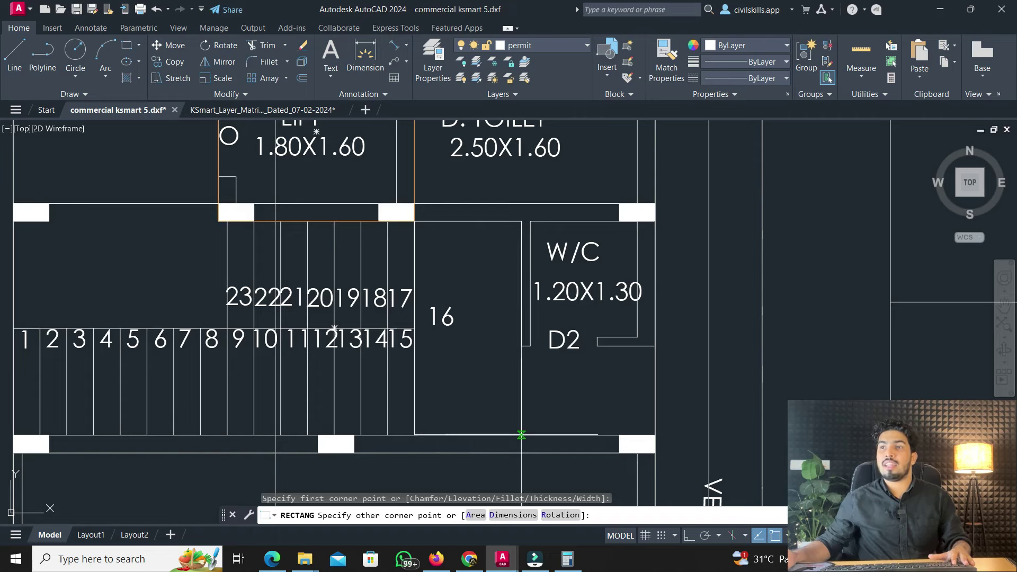
pyautogui.click(522, 435)
pyautogui.click(521, 316)
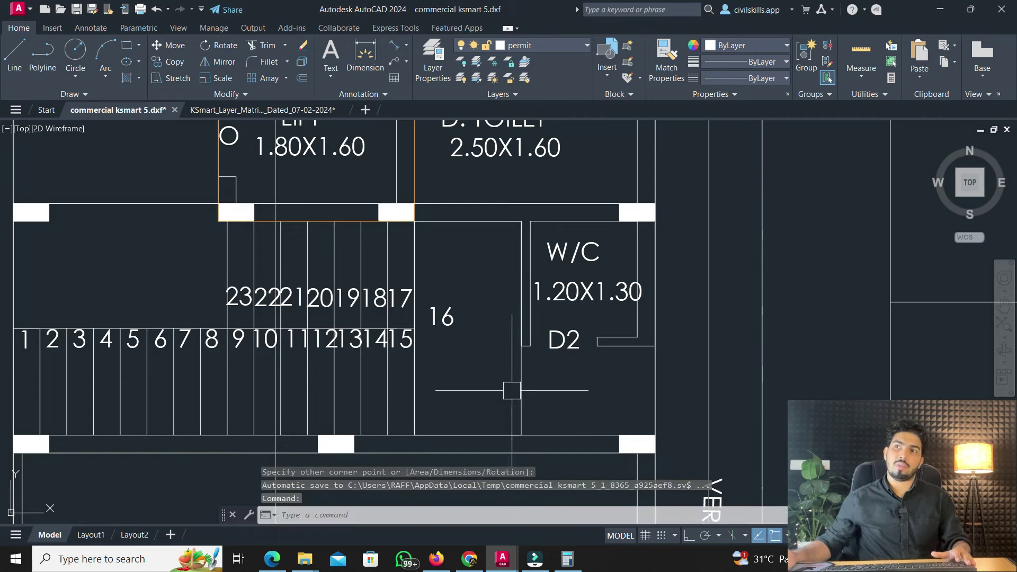
pyautogui.press('Escape')
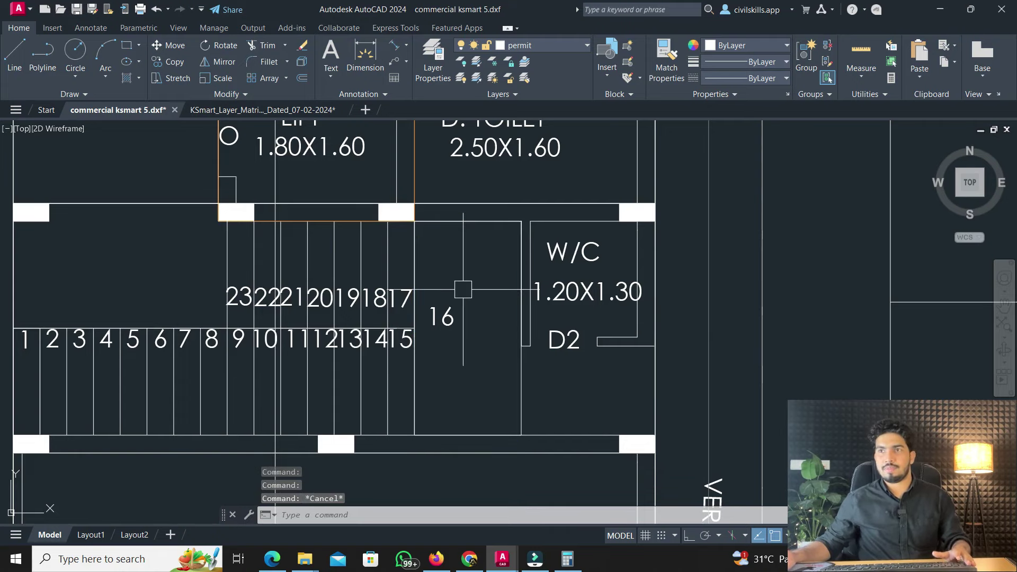
# Outline step 1 of the lower stair flight with a closed polyline
pyautogui.moveTo(390, 292); pyautogui.dragTo(433, 293, button='middle')
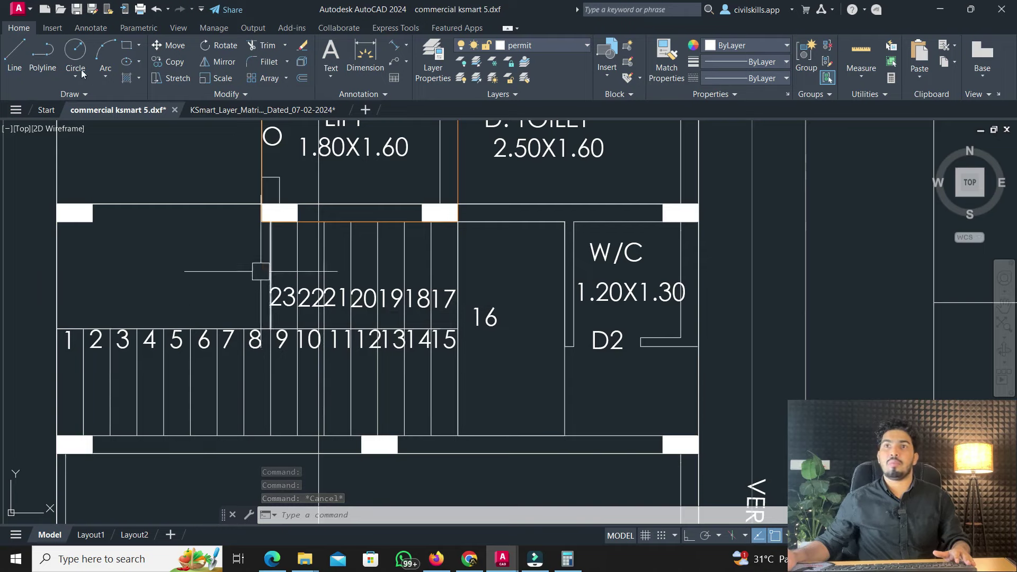
pyautogui.click(42, 58)
pyautogui.click(83, 329)
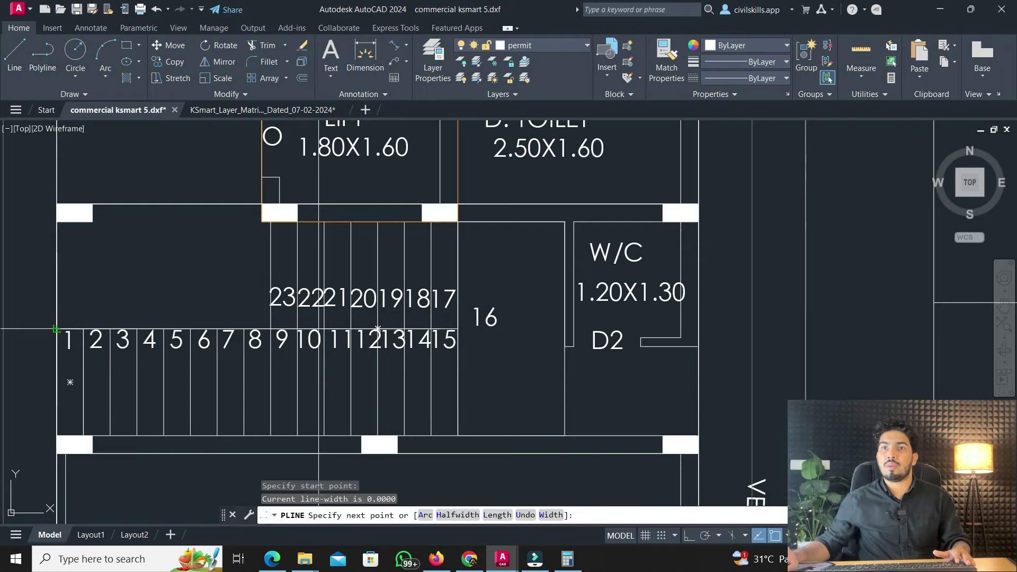
pyautogui.scroll(2, 81, 340)
pyautogui.moveTo(101, 377); pyautogui.dragTo(150, 378, button='middle')
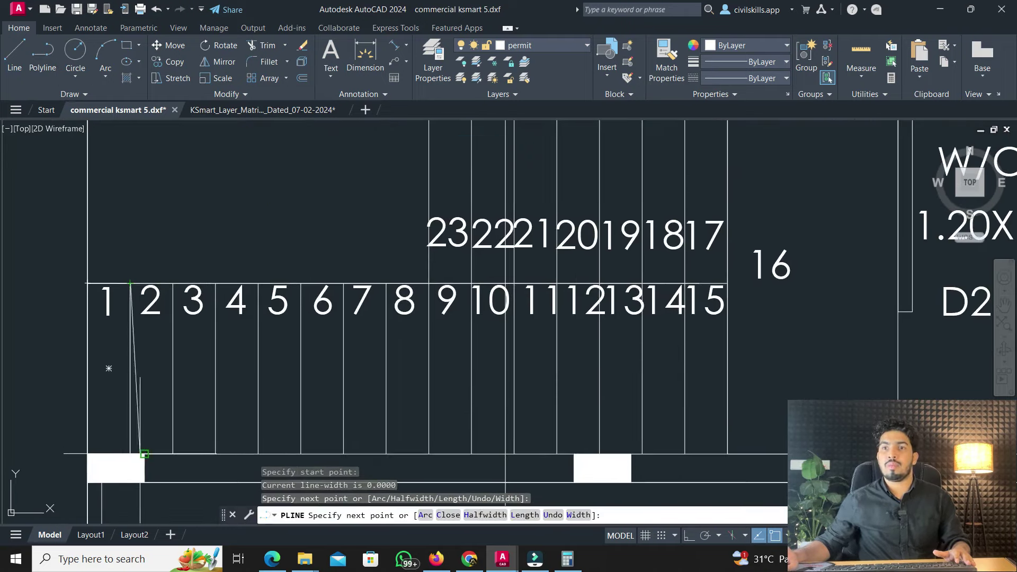
pyautogui.click(130, 454)
pyautogui.click(88, 448)
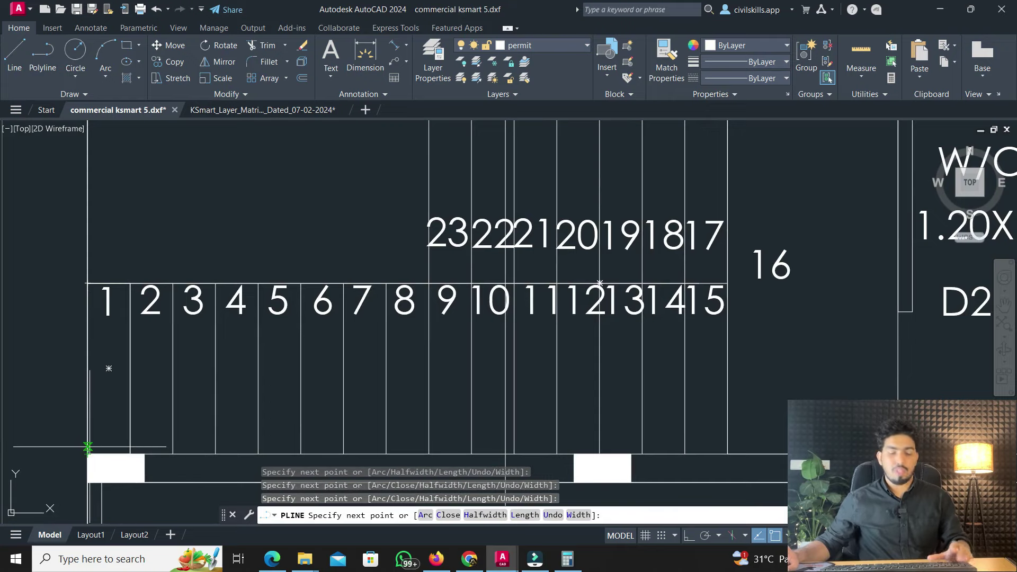
pyautogui.write('c')
pyautogui.press('Return')
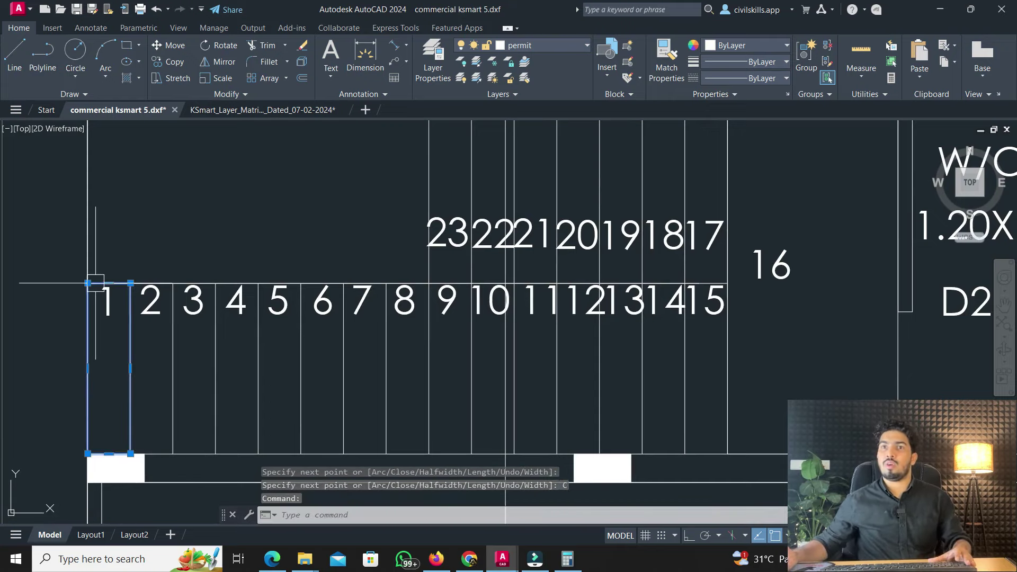
pyautogui.press('Escape')
pyautogui.write('co')
pyautogui.press('Return')
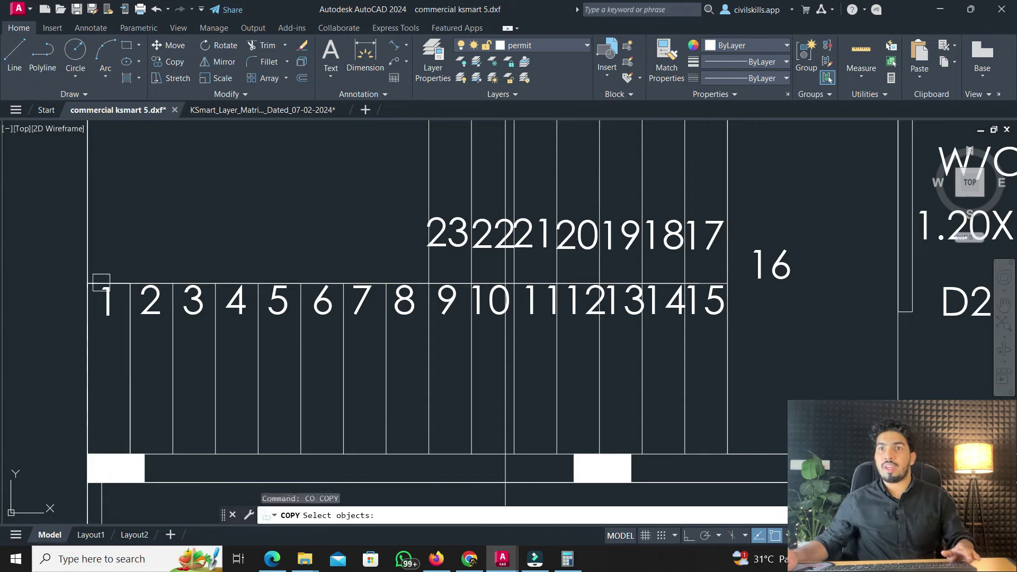
pyautogui.press('Escape')
# Copy the step 1 outline from its upper-left corner onto steps 2 to 8 of the lower flight
pyautogui.click(117, 282)
pyautogui.write('co')
pyautogui.press('Return')
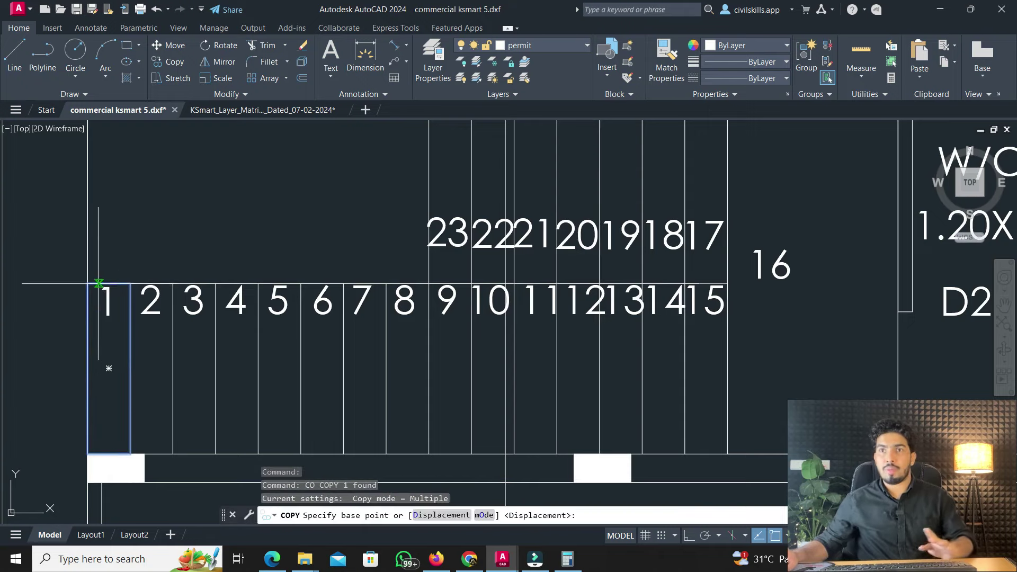
pyautogui.click(87, 283)
pyautogui.scroll(2, 143, 300)
pyautogui.click(123, 274)
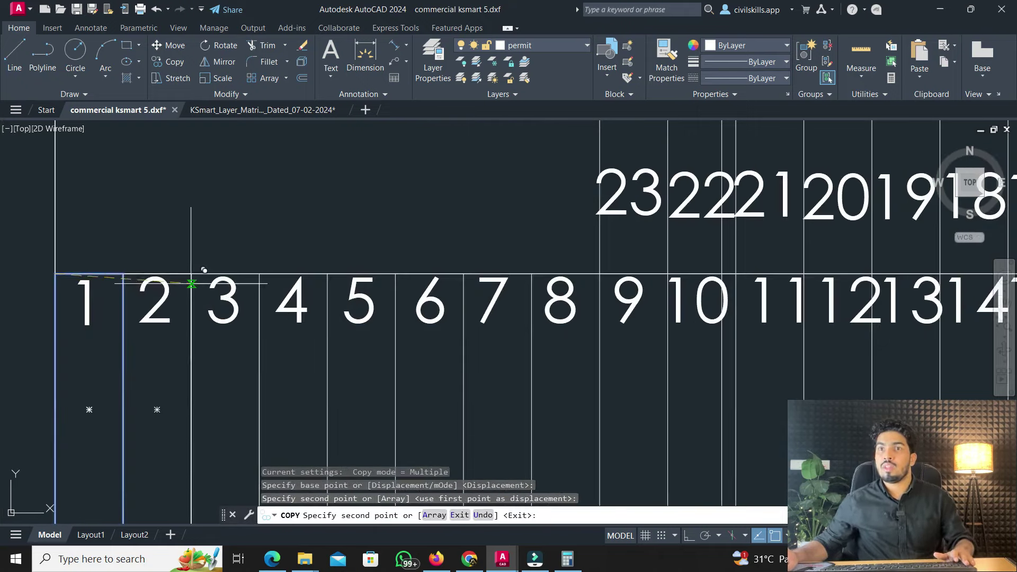
pyautogui.click(191, 274)
pyautogui.click(260, 274)
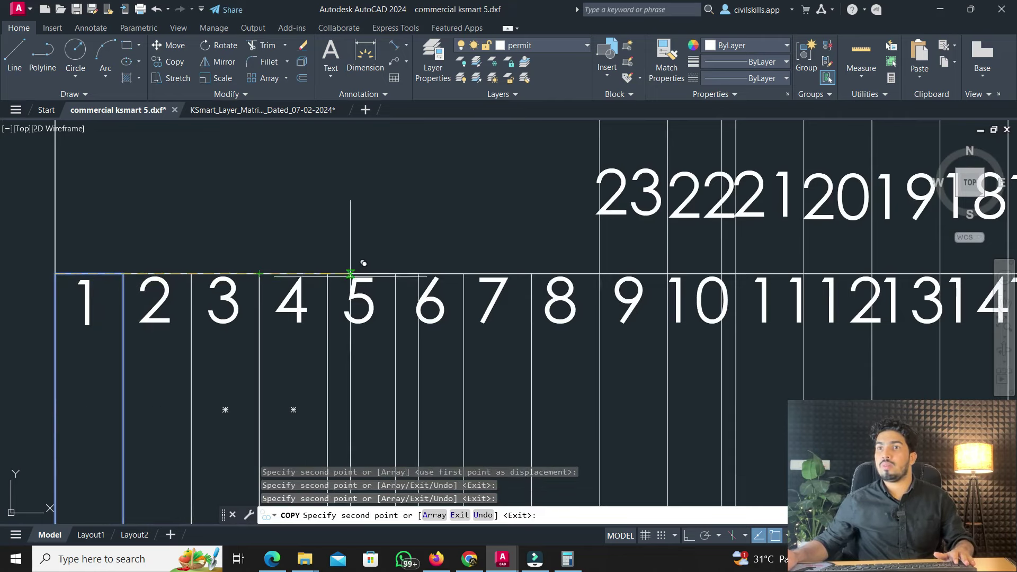
pyautogui.click(328, 275)
pyautogui.click(395, 275)
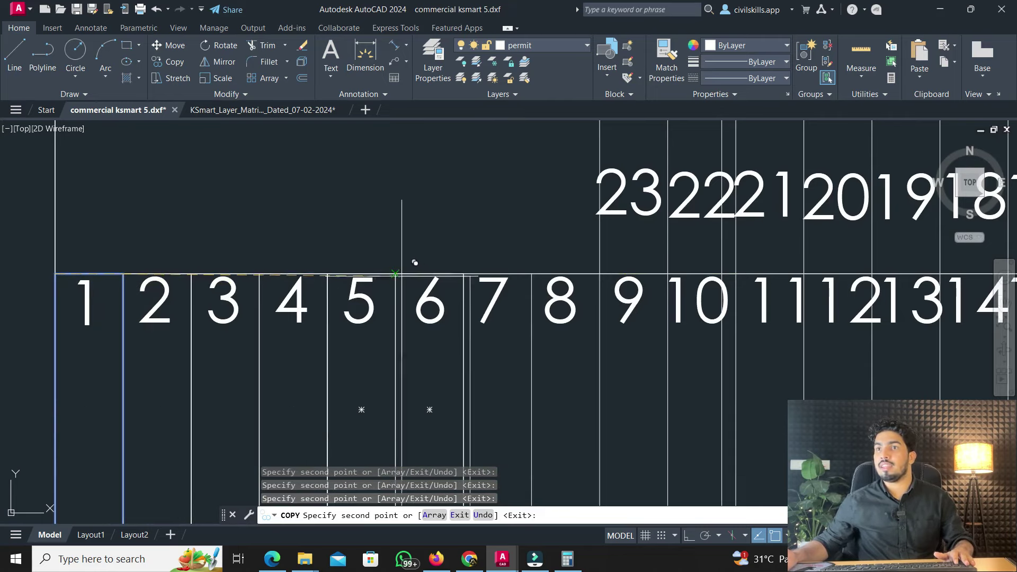
pyautogui.click(463, 274)
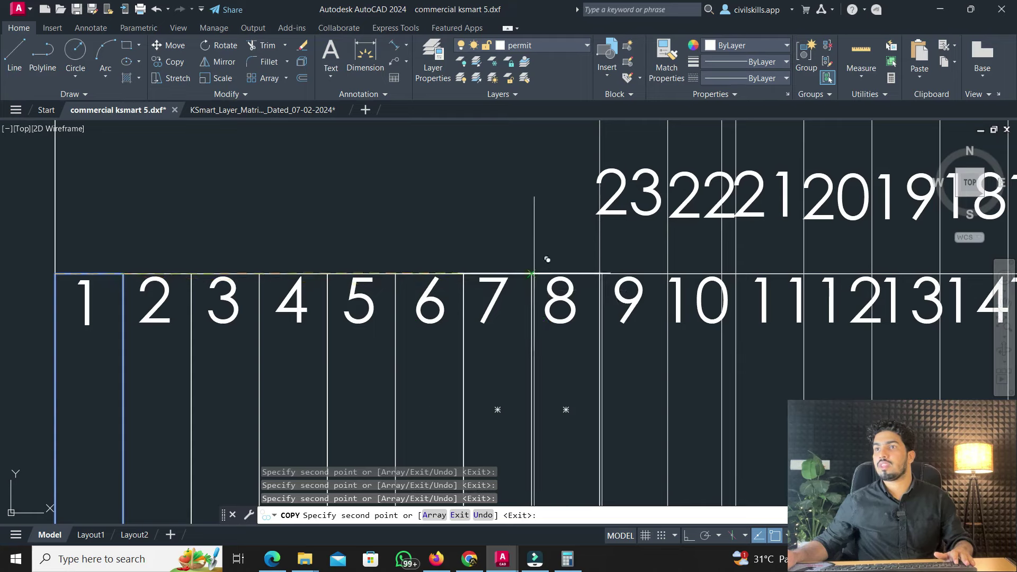
pyautogui.click(531, 275)
# Continue copying the step outline onto steps 9 to 15 of the lower flight
pyautogui.moveTo(613, 264); pyautogui.dragTo(377, 261, button='middle')
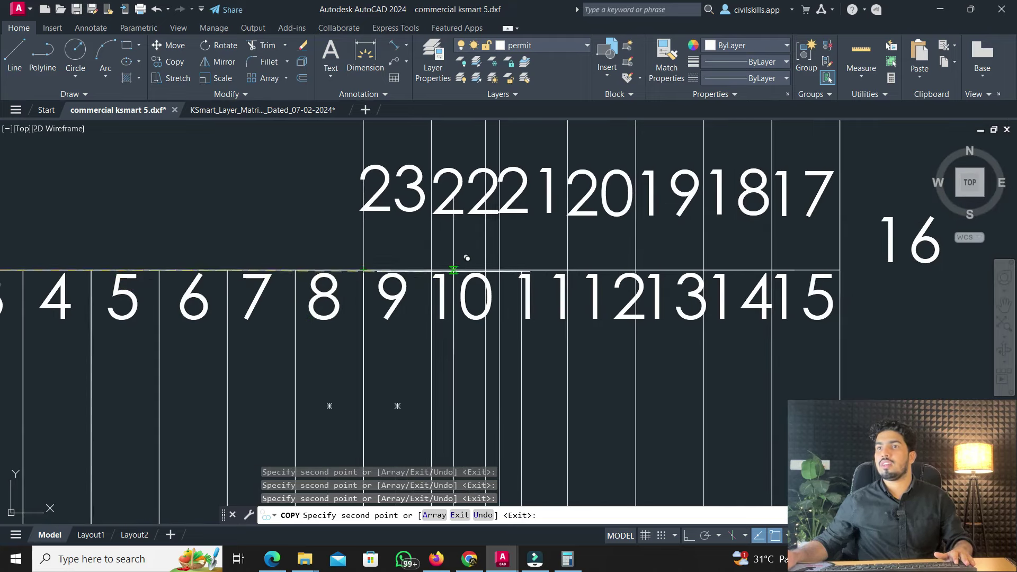
pyautogui.click(431, 270)
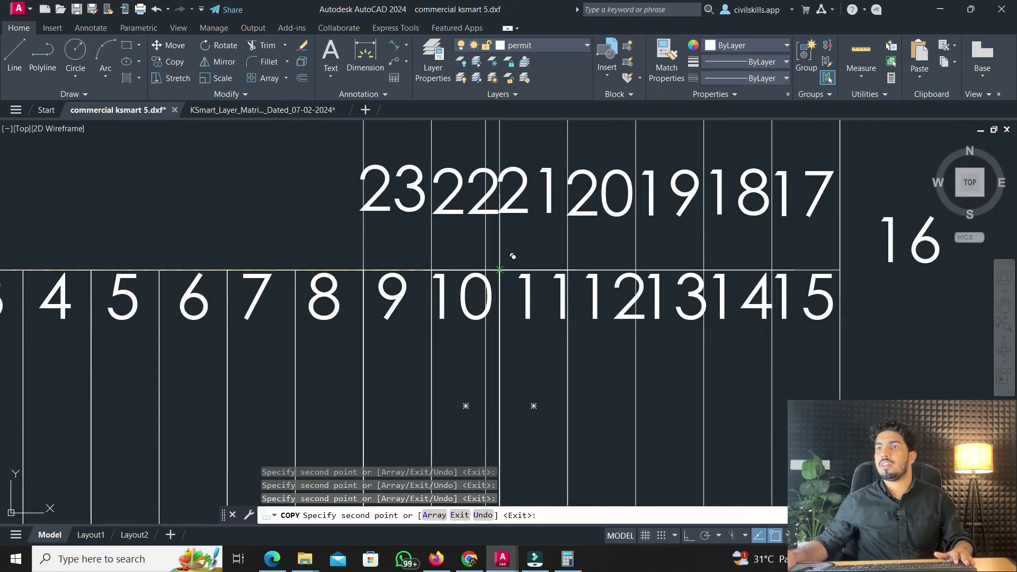
pyautogui.moveTo(633, 253); pyautogui.dragTo(503, 253, button='middle')
pyautogui.click(438, 270)
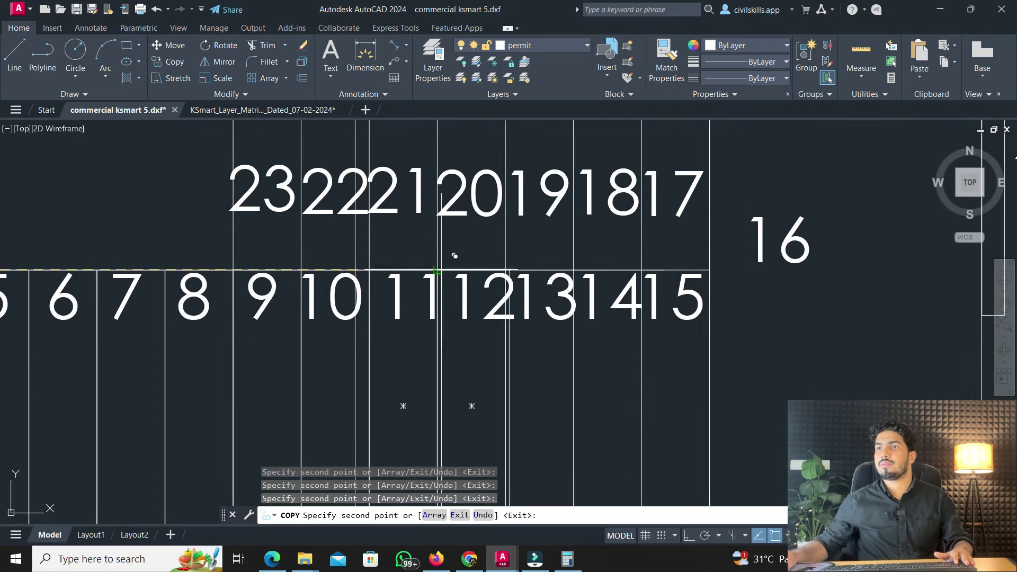
pyautogui.click(506, 270)
pyautogui.click(573, 270)
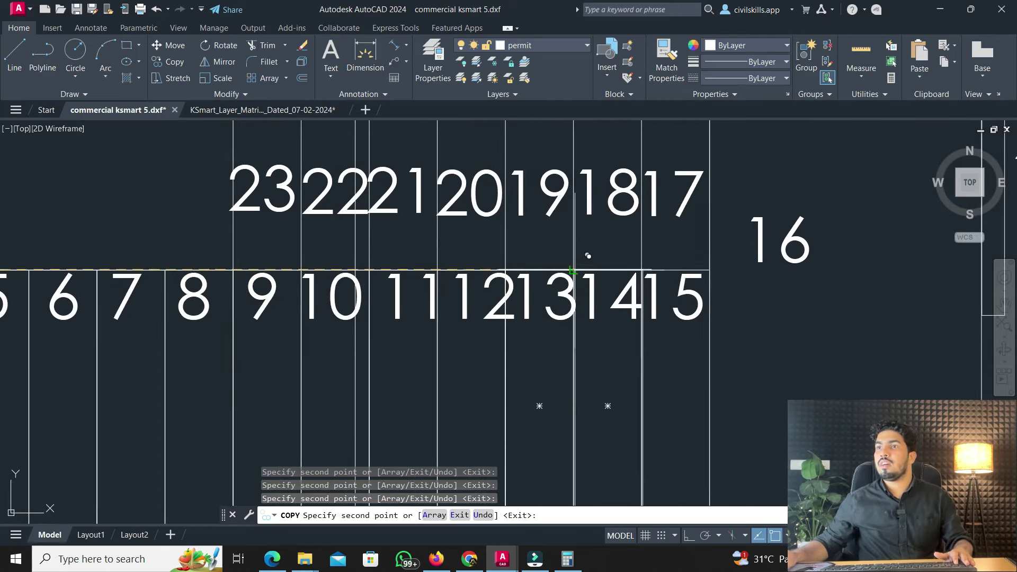
# Copy the step outline onto the steps of the upper flight beside the landing and end the Copy command
pyautogui.scroll(-4, 651, 256)
pyautogui.moveTo(524, 249); pyautogui.dragTo(507, 264, button='middle')
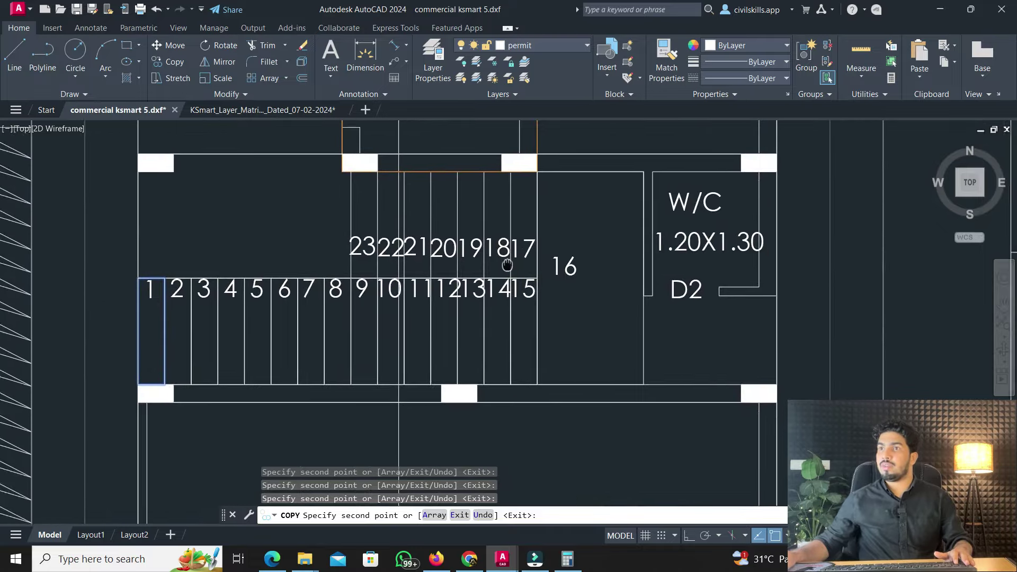
pyautogui.scroll(4, 522, 183)
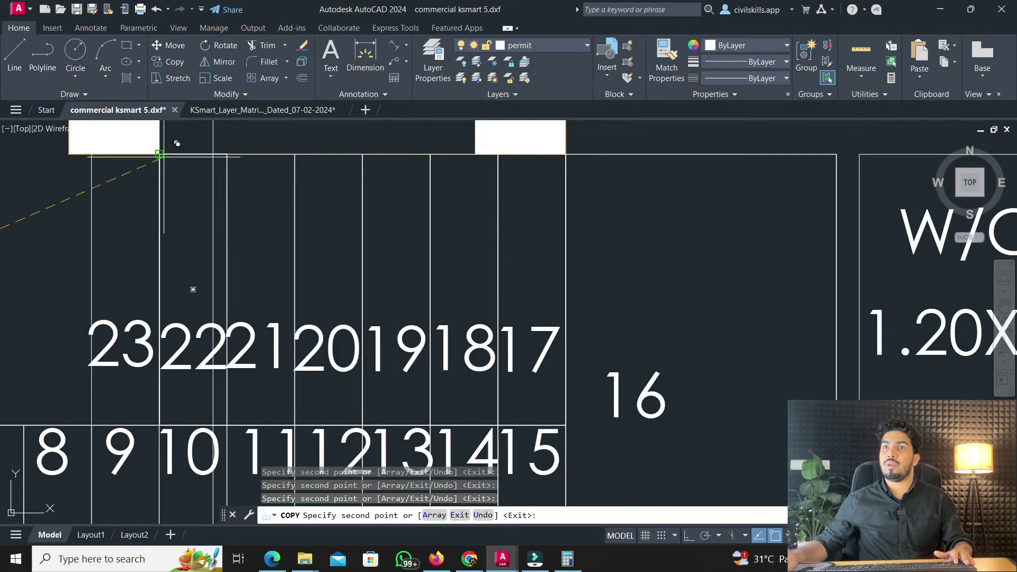
pyautogui.press('Escape')
pyautogui.scroll(-4, 240, 184)
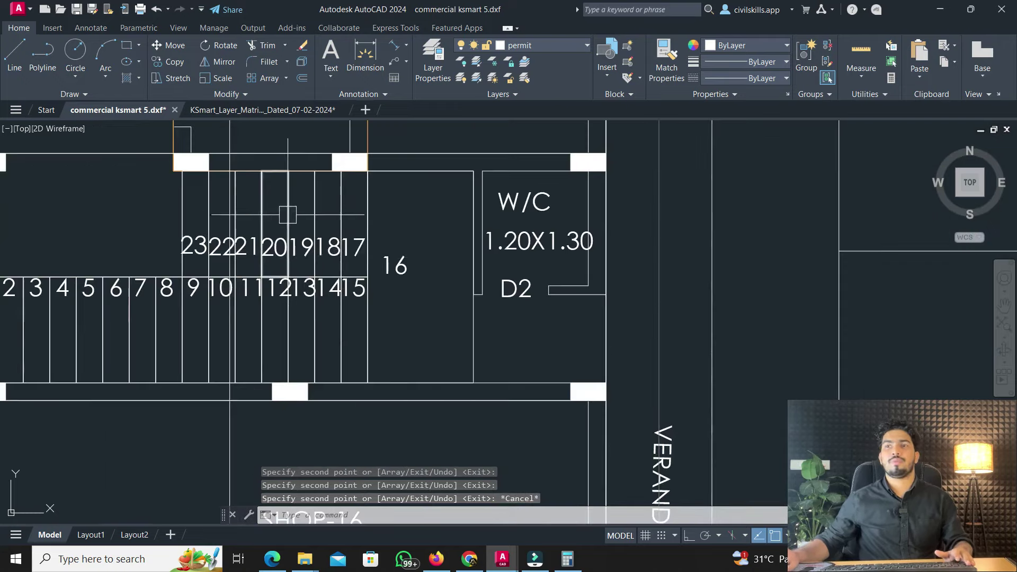
# Match the staircase outer boundary to the layer matrix's Fire Stair 1 staircase cabin sample for Floor 0, Block 1
pyautogui.scroll(-3, 288, 215)
pyautogui.click(233, 110)
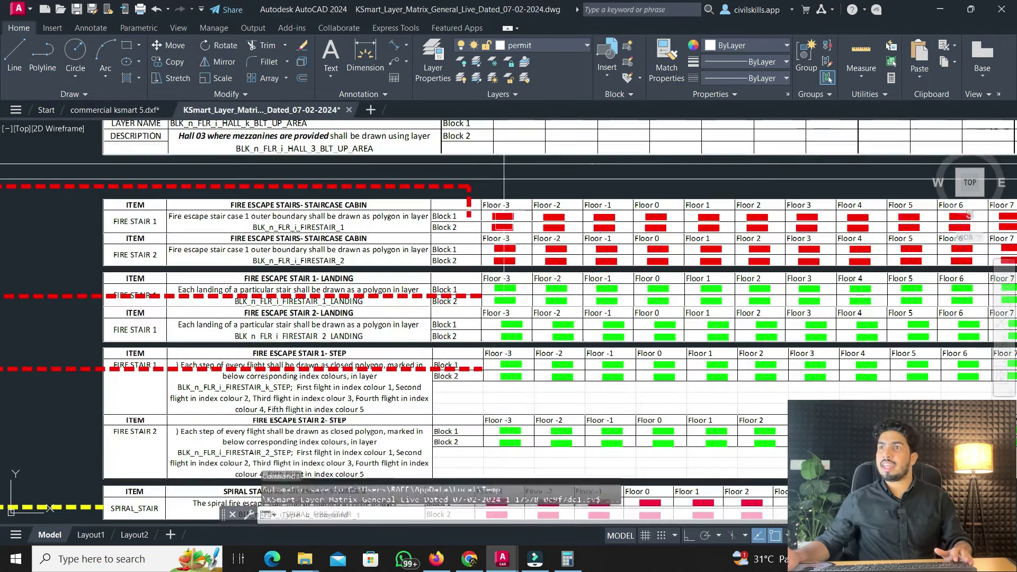
pyautogui.write('MA')
pyautogui.press('space')
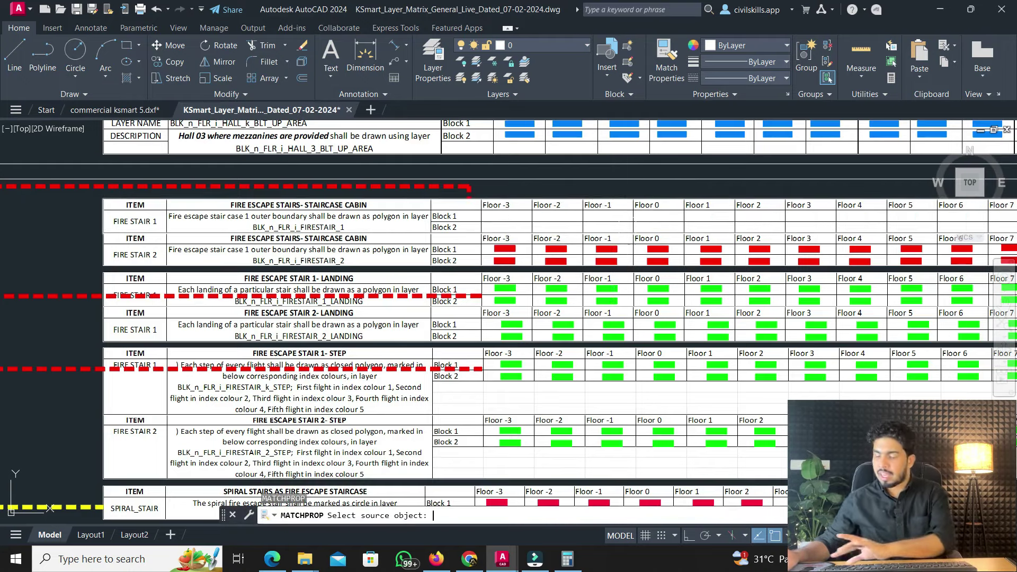
pyautogui.scroll(5, 656, 217)
pyautogui.click(640, 218)
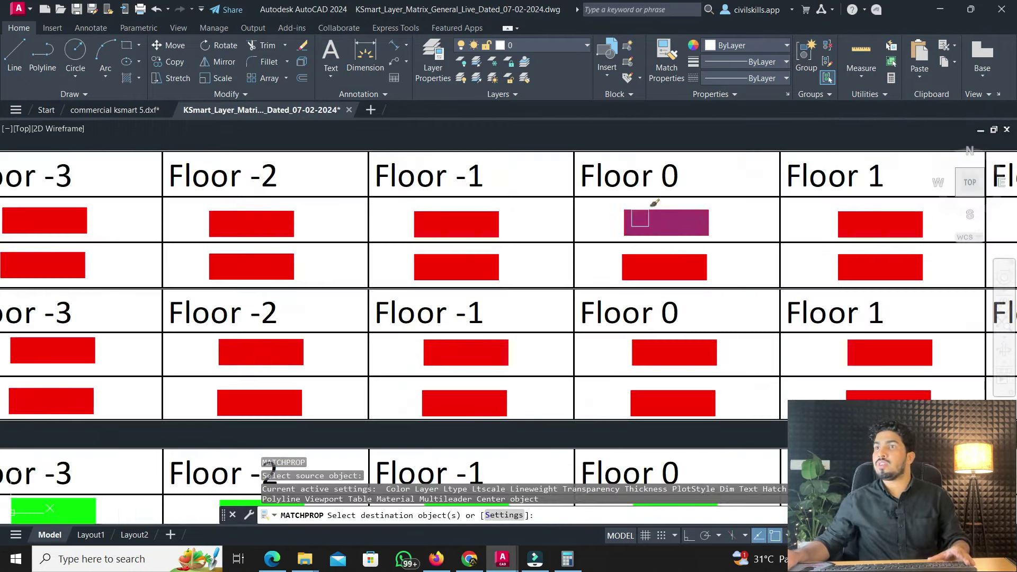
pyautogui.click(114, 109)
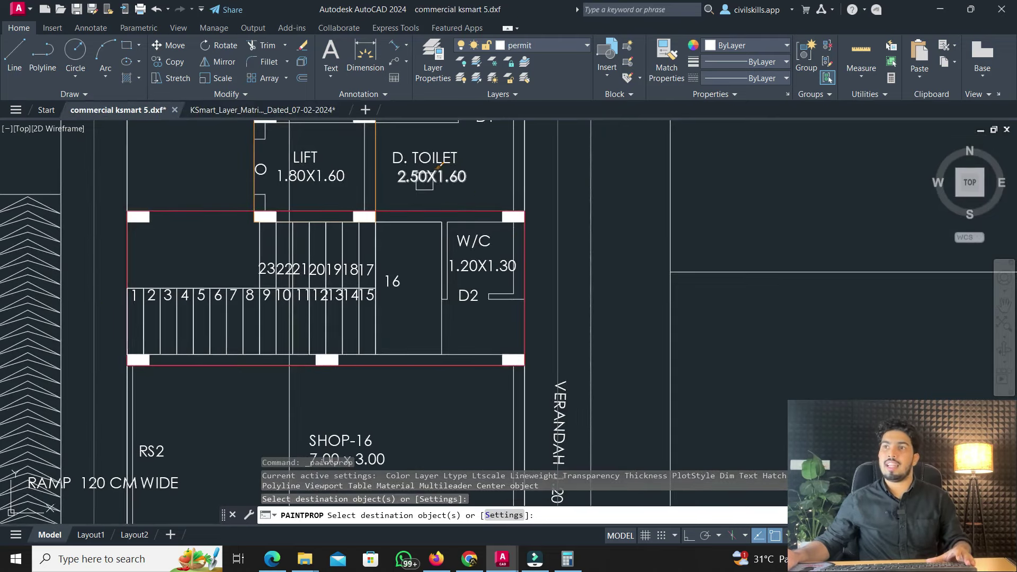
# Match the landing polygon to the matrix's Fire Escape Stair 1 landing sample for Floor 0, Block 1
pyautogui.click(270, 110)
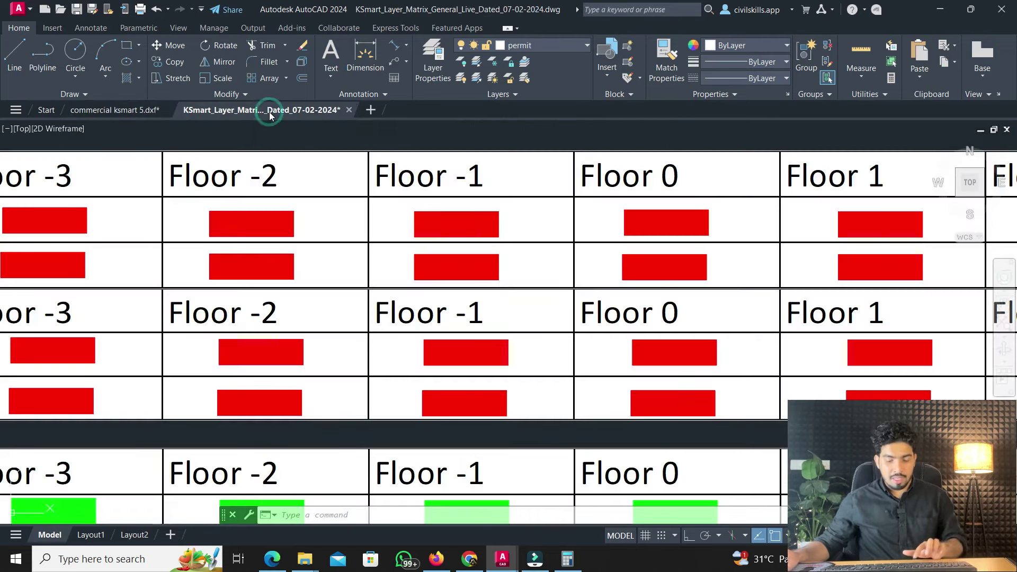
pyautogui.write('ma')
pyautogui.press('Return')
pyautogui.scroll(-5, 512, 339)
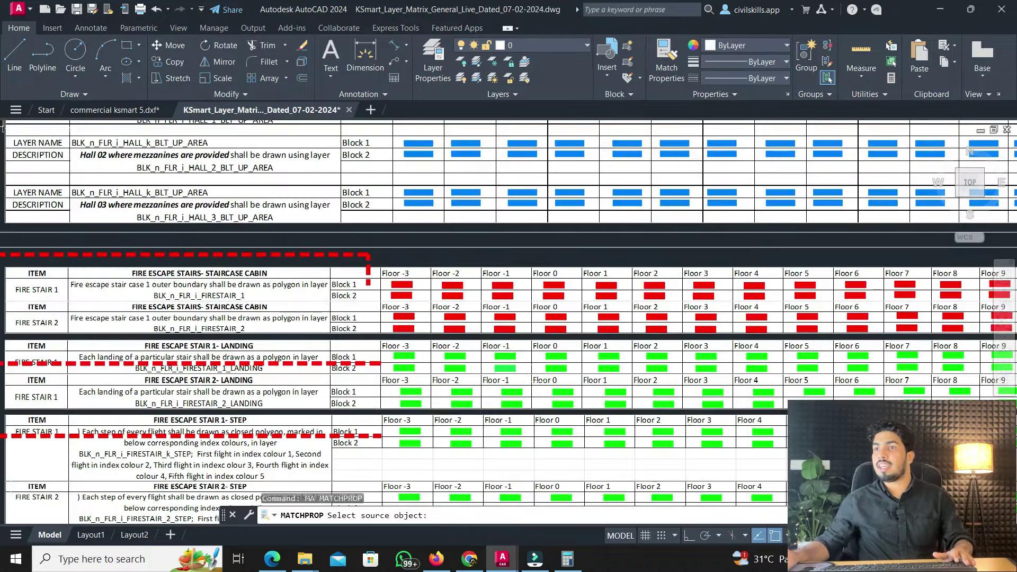
pyautogui.scroll(8, 554, 363)
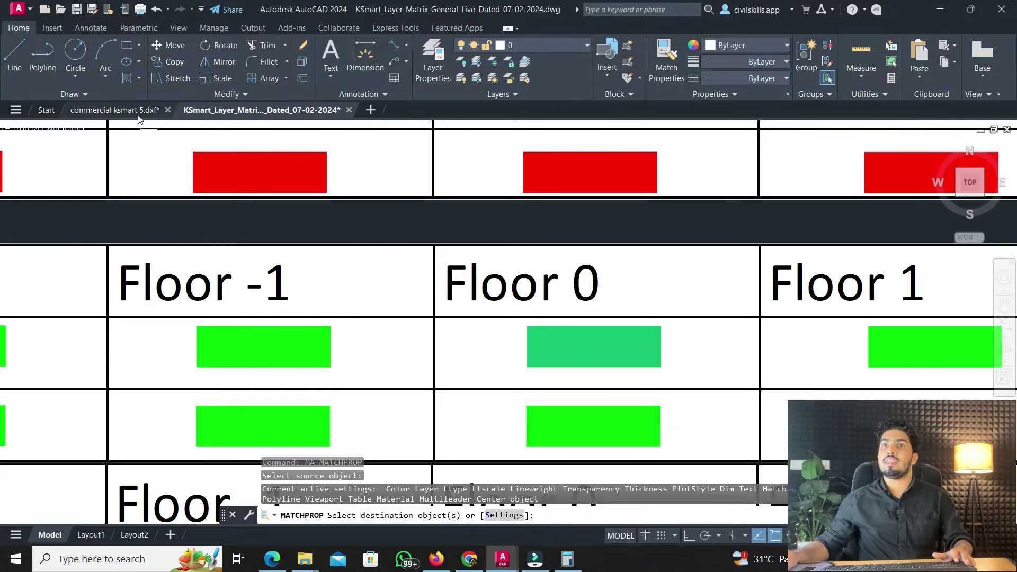
pyautogui.click(139, 115)
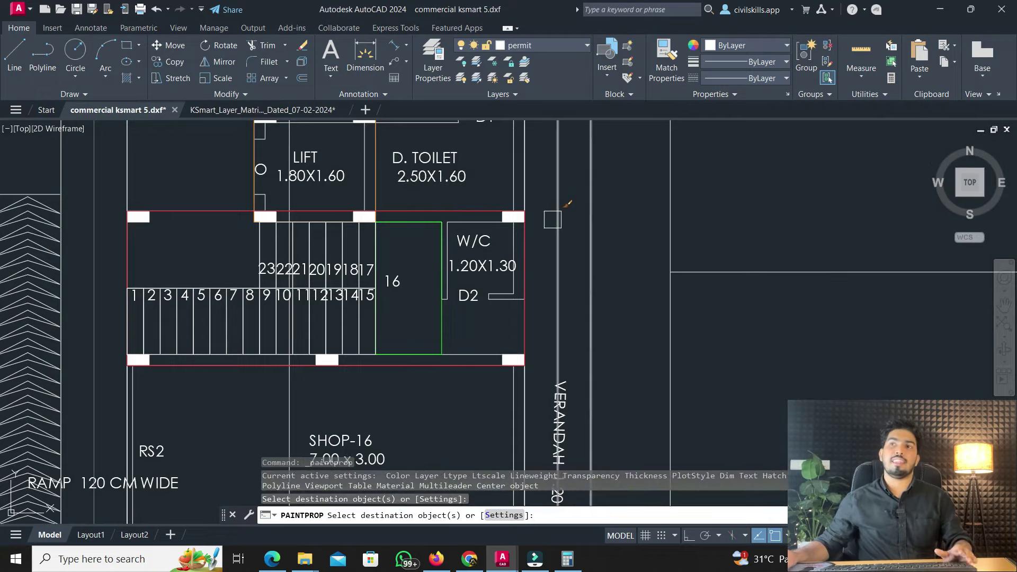
# Match steps 1 to 5 of the lower flight to the matrix's Fire Escape Stair 1 step sample for Floor 0, Block 1
pyautogui.click(276, 114)
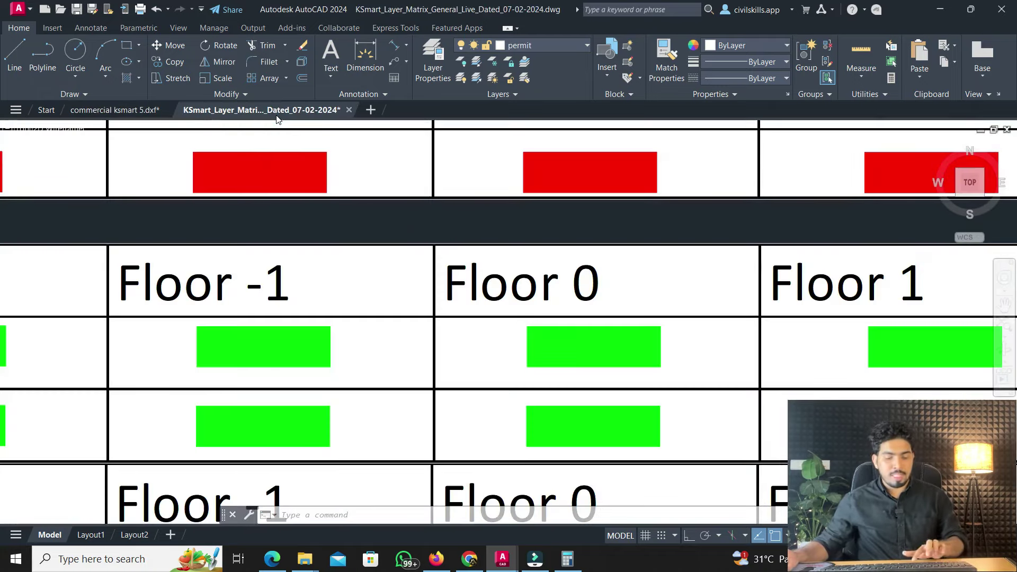
pyautogui.scroll(-6, 404, 250)
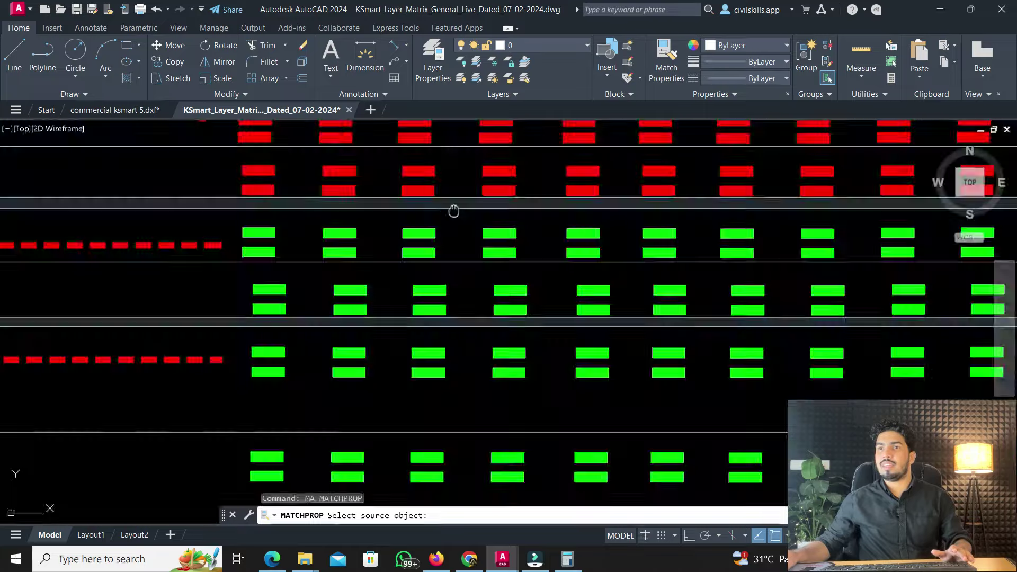
pyautogui.scroll(-3, 324, 280)
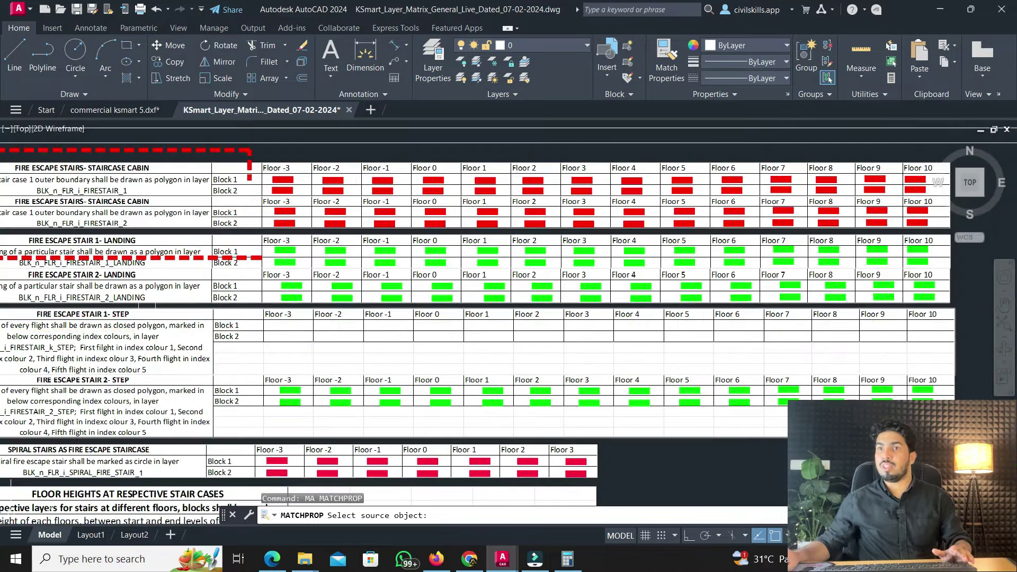
pyautogui.scroll(5, 485, 325)
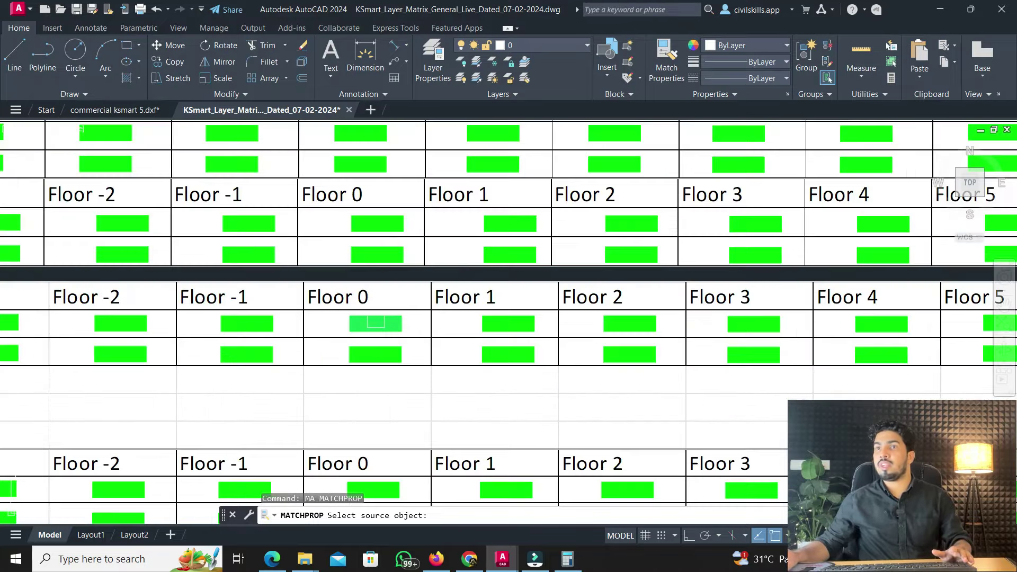
pyautogui.click(376, 322)
pyautogui.click(115, 110)
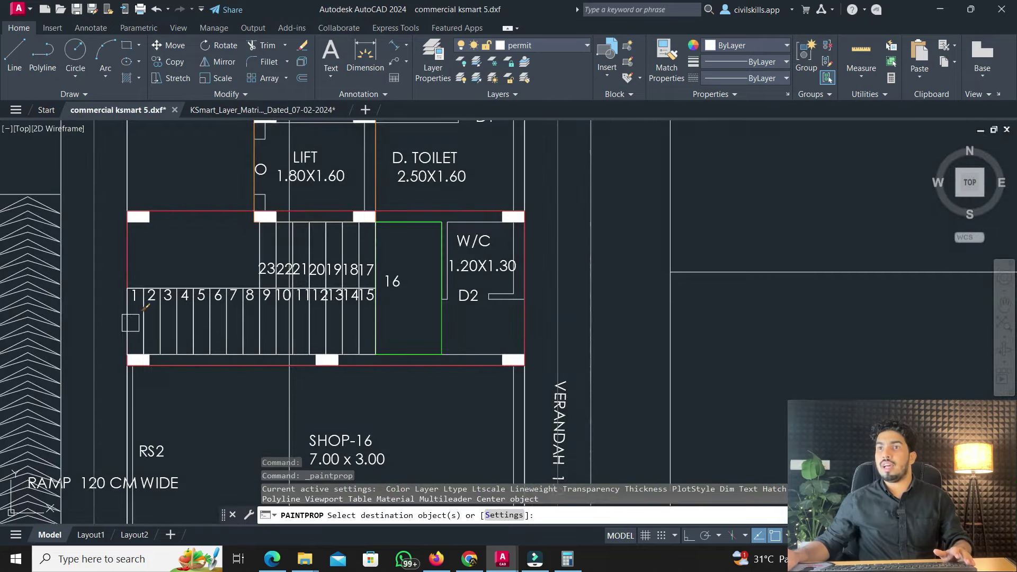
pyautogui.scroll(4, 130, 322)
pyautogui.click(160, 324)
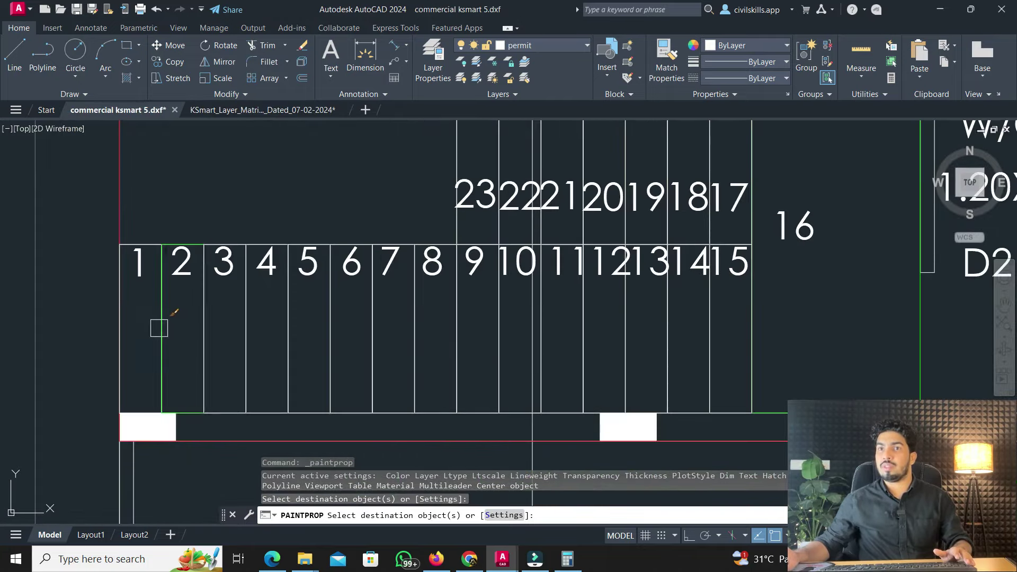
pyautogui.click(142, 238)
pyautogui.click(245, 316)
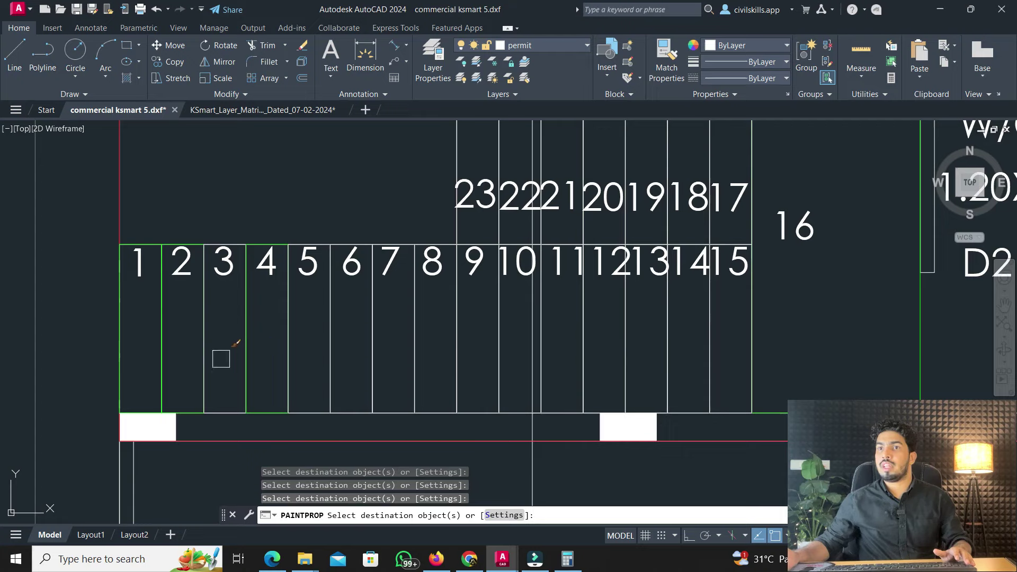
pyautogui.click(295, 316)
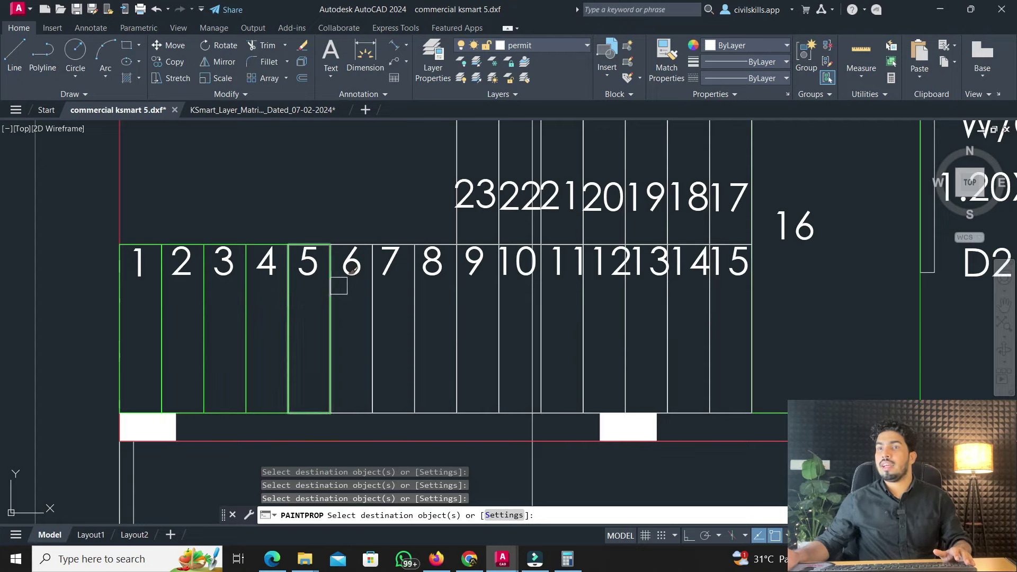
# Apply the same Fire Escape Stair 1 step properties to steps 6 to 15 of the lower flight
pyautogui.scroll(2, 359, 281)
pyautogui.click(303, 362)
pyautogui.click(367, 353)
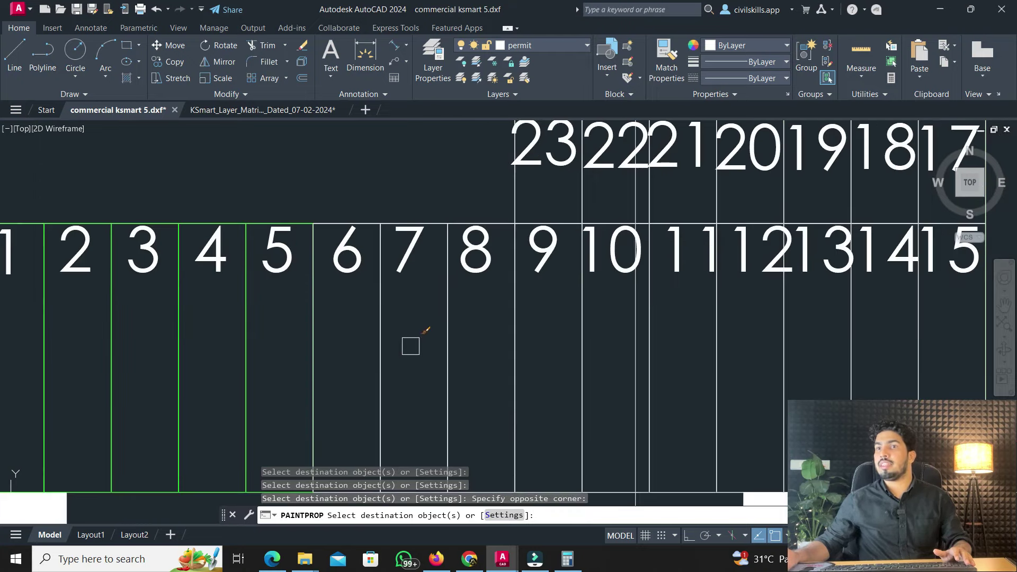
pyautogui.click(386, 350)
pyautogui.click(380, 354)
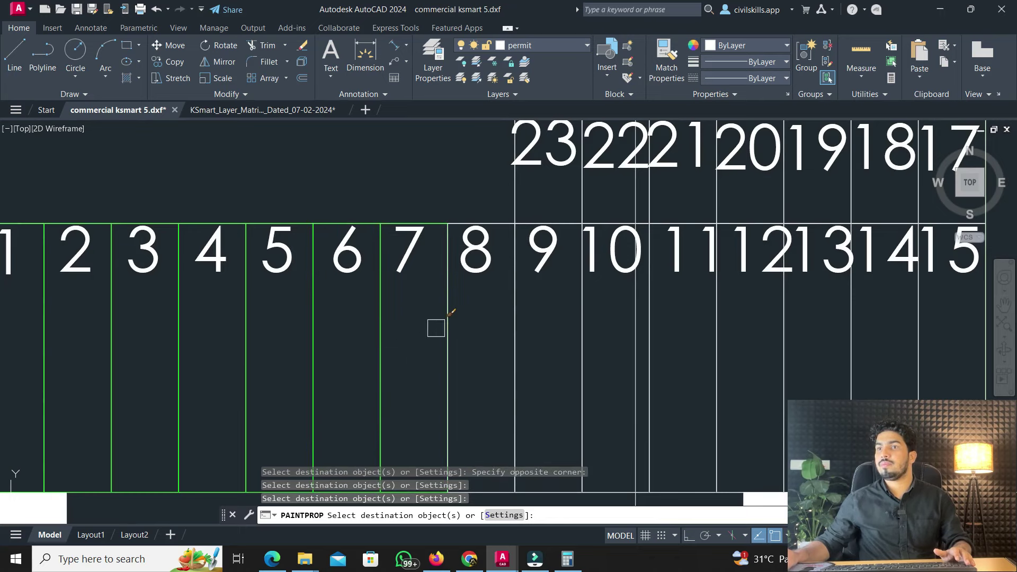
pyautogui.click(444, 327)
pyautogui.click(513, 303)
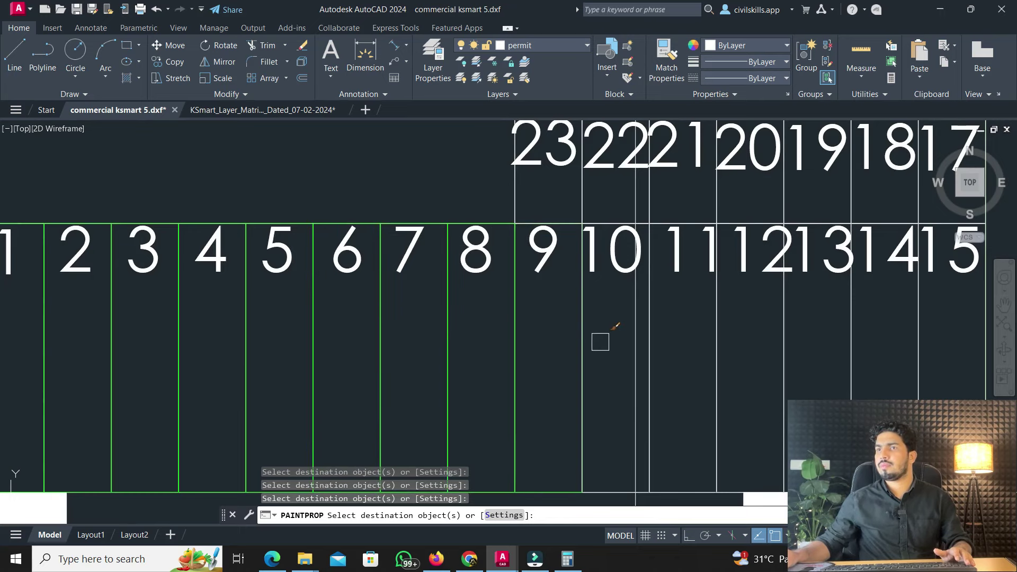
pyautogui.click(654, 353)
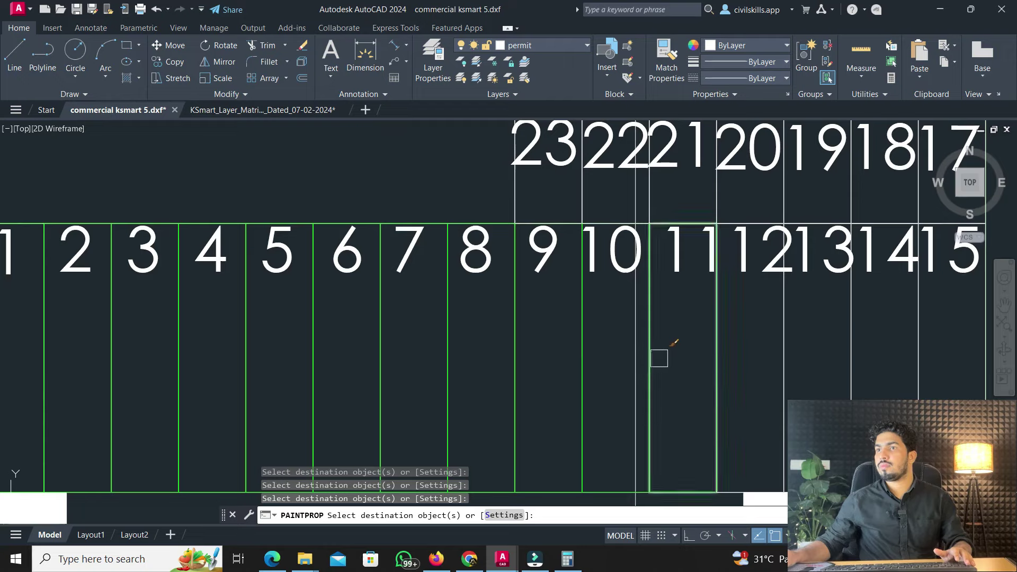
pyautogui.click(778, 356)
pyautogui.moveTo(779, 356); pyautogui.dragTo(494, 309, button='middle')
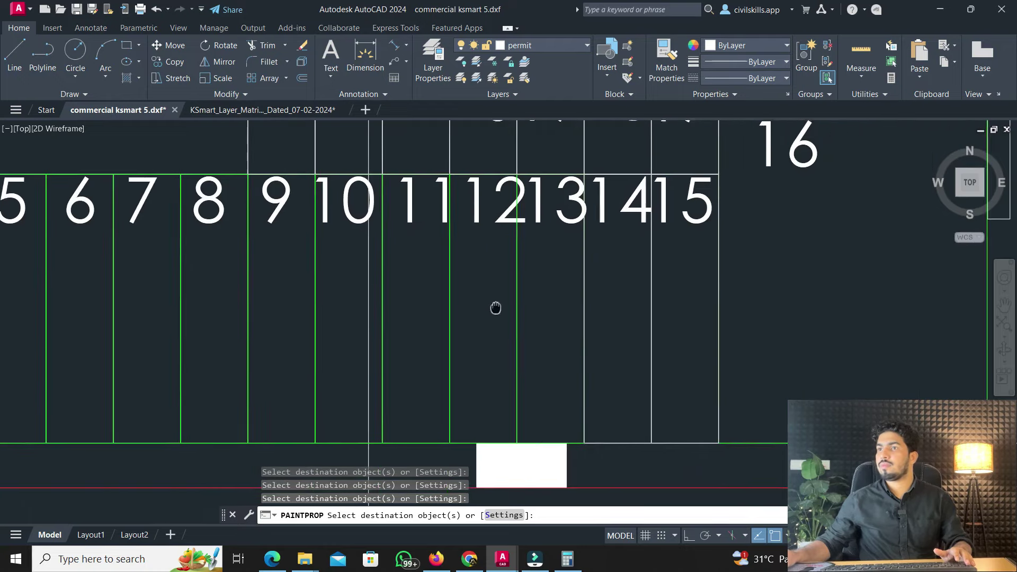
pyautogui.click(651, 327)
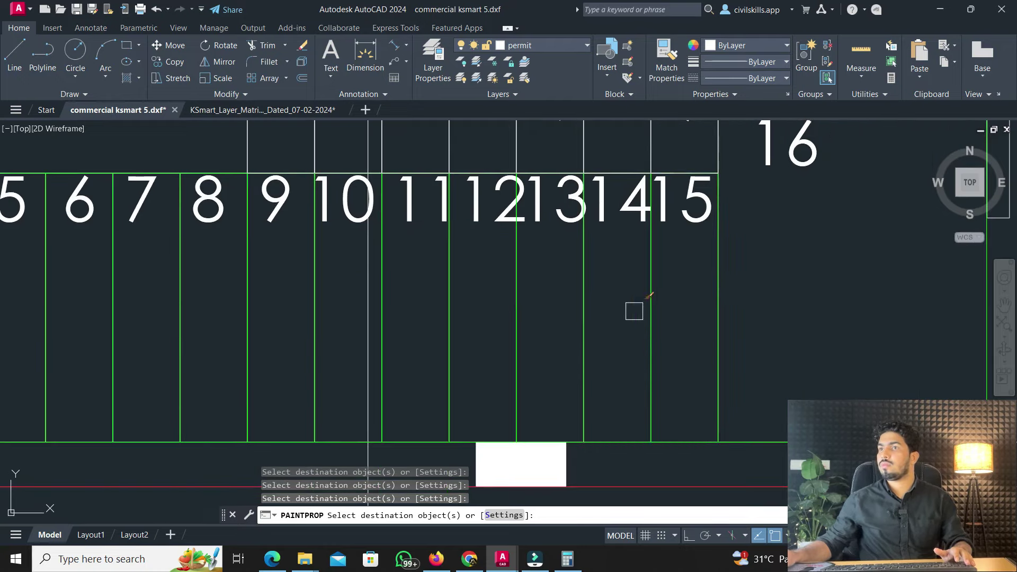
# Apply the Fire Escape Stair 1 step properties to steps 17 to 23 of the upper flight
pyautogui.scroll(-1, 621, 291)
pyautogui.moveTo(620, 290); pyautogui.dragTo(565, 390, button='middle')
pyautogui.click(588, 201)
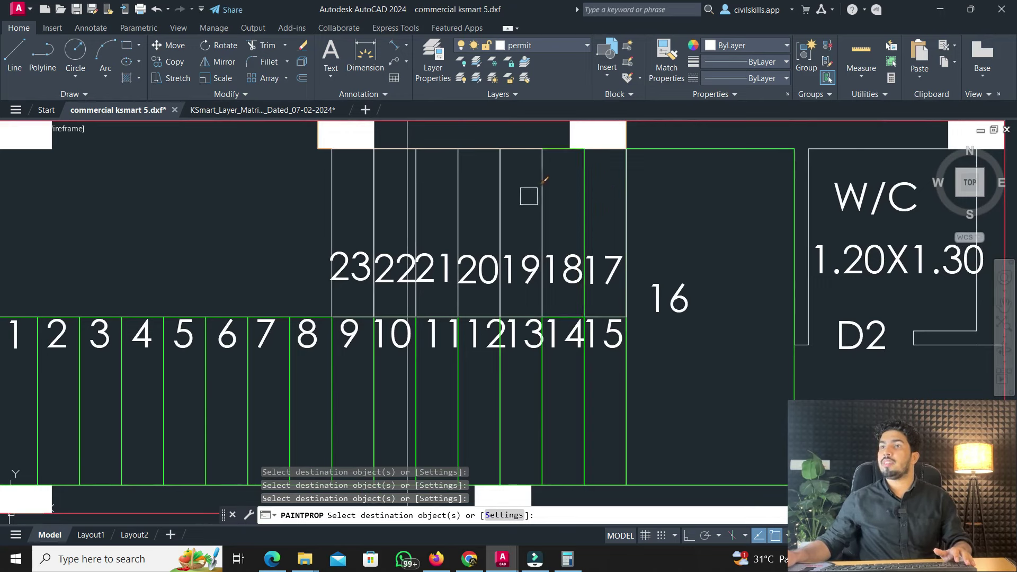
pyautogui.click(532, 195)
pyautogui.click(482, 194)
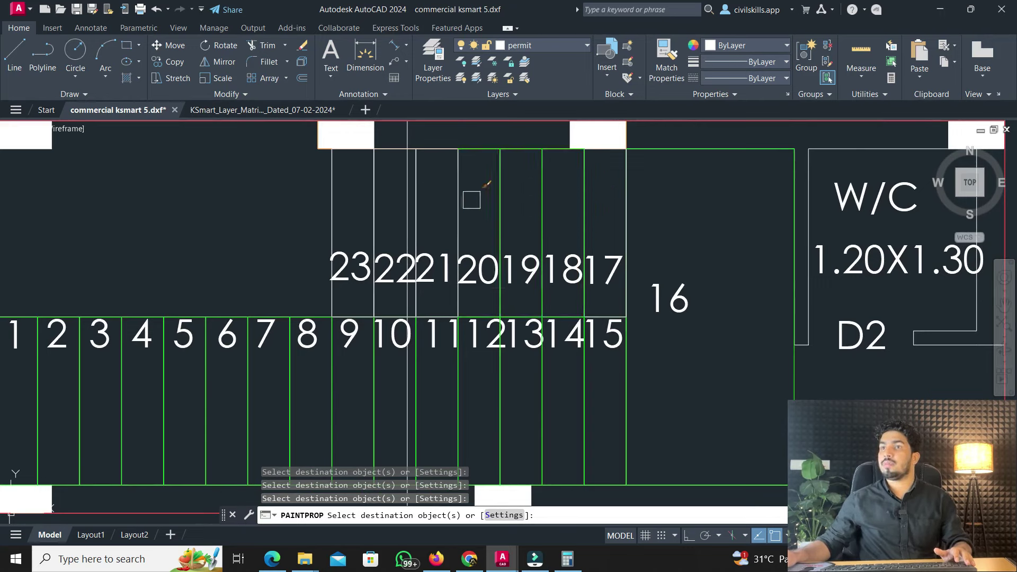
pyautogui.click(447, 204)
pyautogui.click(376, 198)
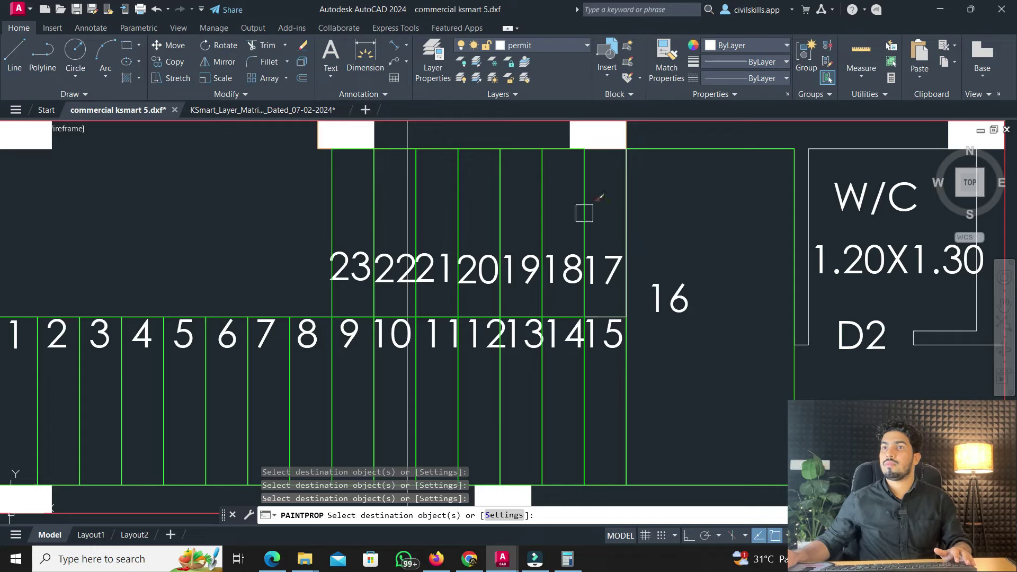
pyautogui.scroll(-2, 383, 286)
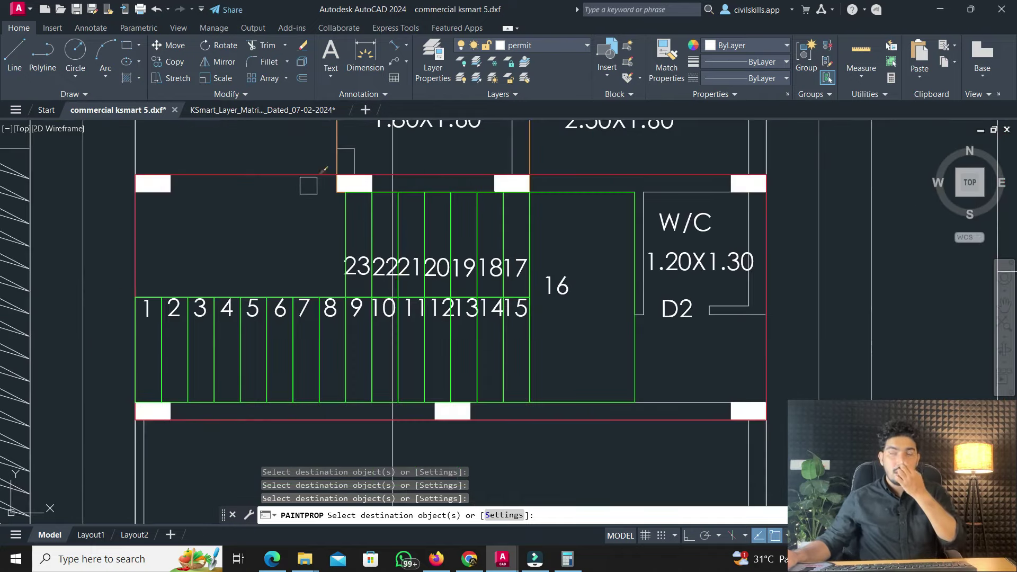
# Examine the Fire Escape Stair 1 step description in the layer matrix for the index colour required for each flight
pyautogui.click(308, 110)
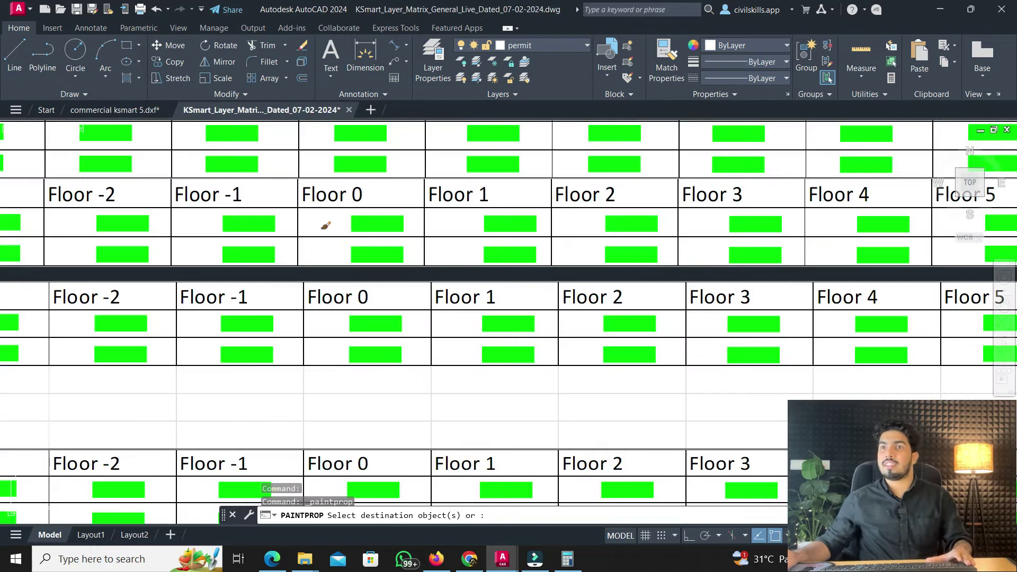
pyautogui.scroll(-1, 281, 276)
pyautogui.press('Escape')
pyautogui.scroll(-1, 149, 353)
pyautogui.moveTo(151, 353); pyautogui.dragTo(333, 319, button='middle')
pyautogui.moveTo(228, 316); pyautogui.dragTo(407, 297, button='middle')
pyautogui.scroll(2, 270, 321)
pyautogui.moveTo(299, 331); pyautogui.dragTo(413, 339, button='middle')
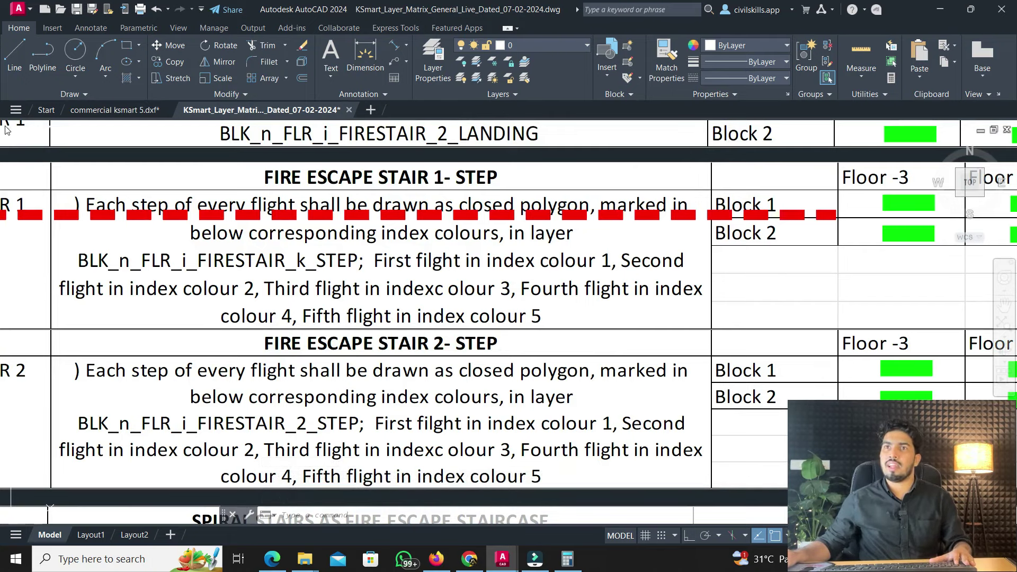
# Set the colour of the lower flight's step polygons 1 to 15 in the commercial floor plan to red, index colour 1
pyautogui.click(101, 110)
pyautogui.click(162, 375)
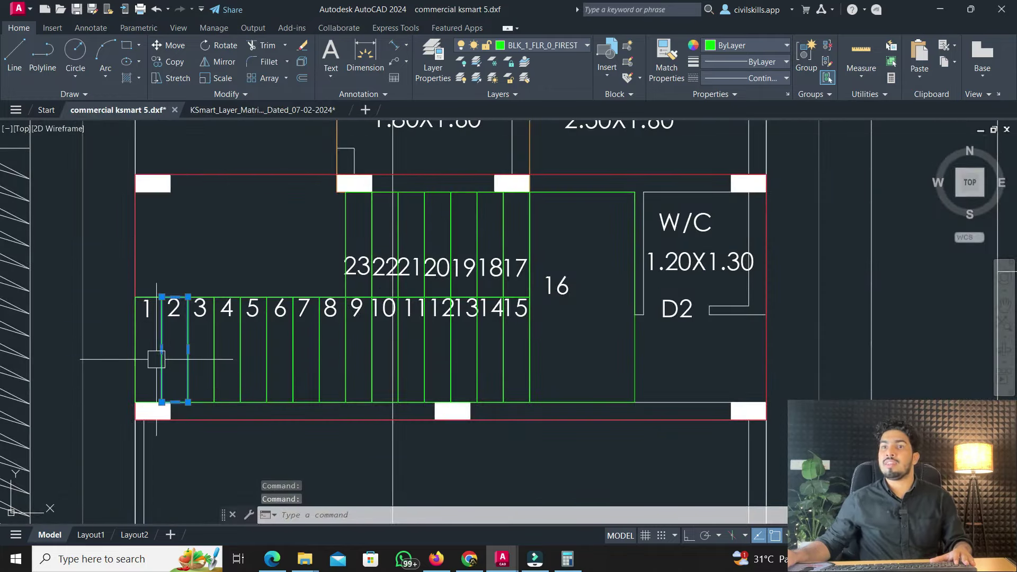
pyautogui.click(164, 344)
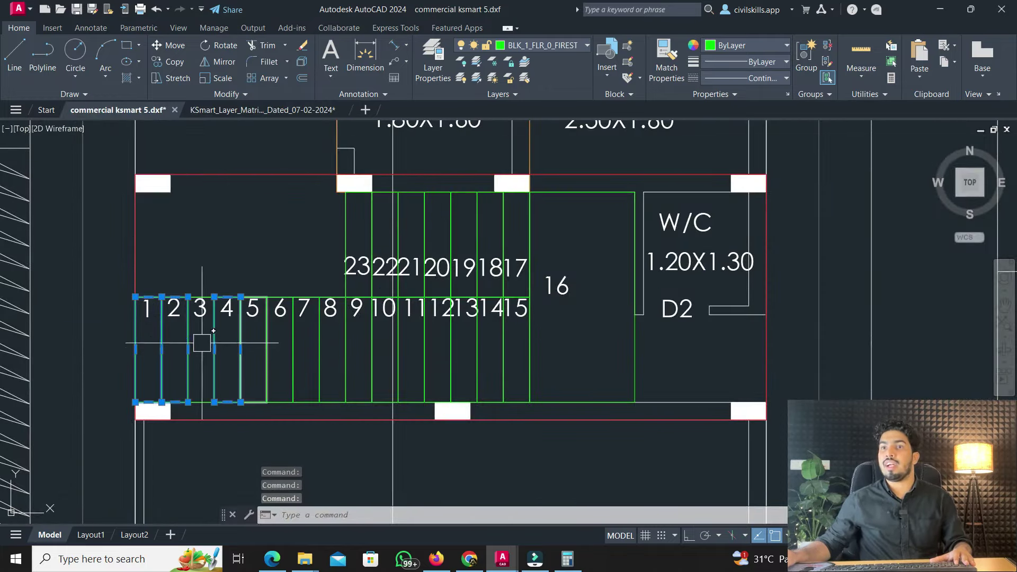
pyautogui.scroll(4, 207, 286)
pyautogui.click(202, 305)
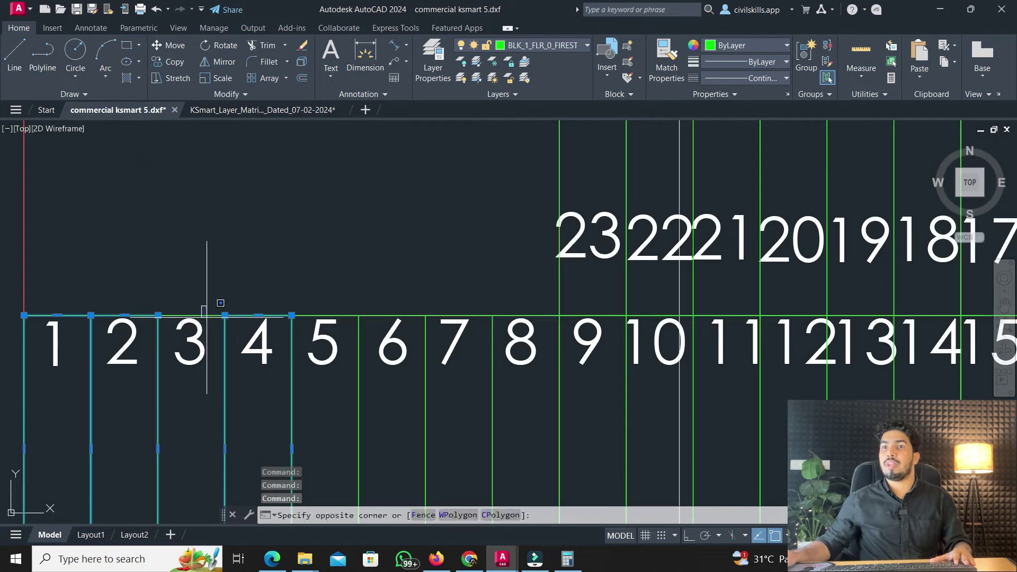
pyautogui.doubleClick(206, 317)
pyautogui.click(209, 315)
pyautogui.scroll(-2, 327, 377)
pyautogui.click(347, 403)
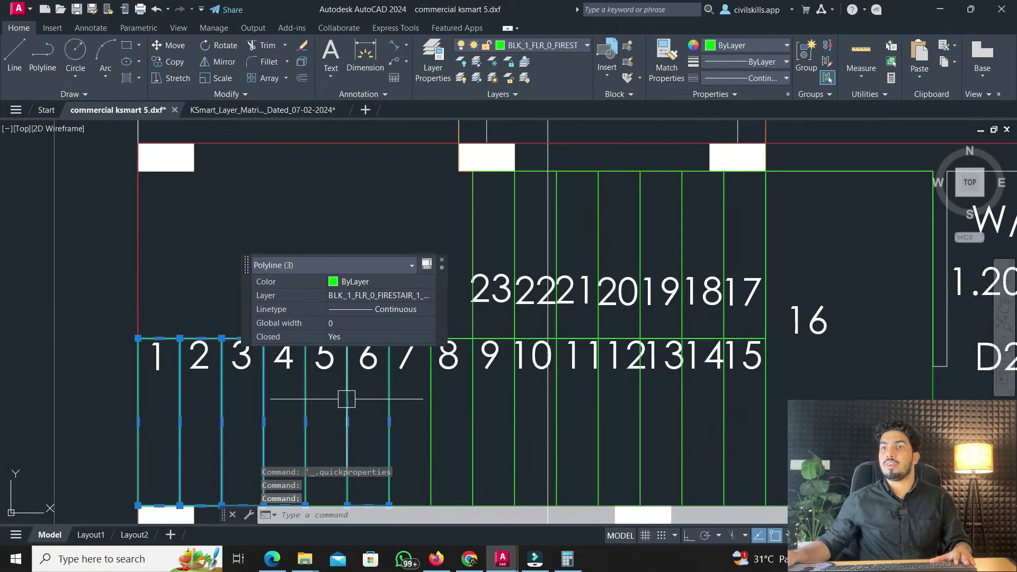
pyautogui.scroll(4, 325, 331)
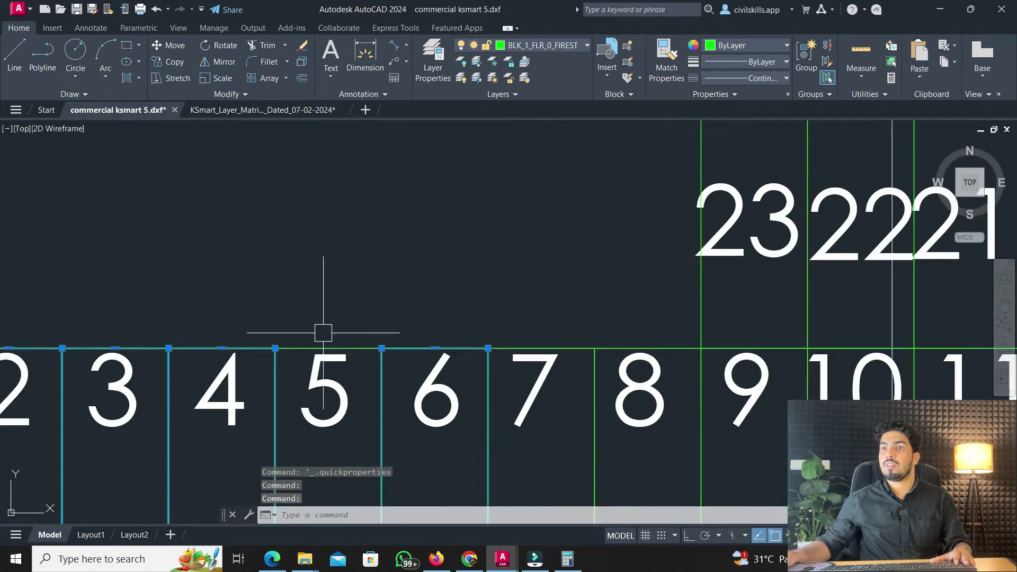
pyautogui.scroll(-4, 211, 233)
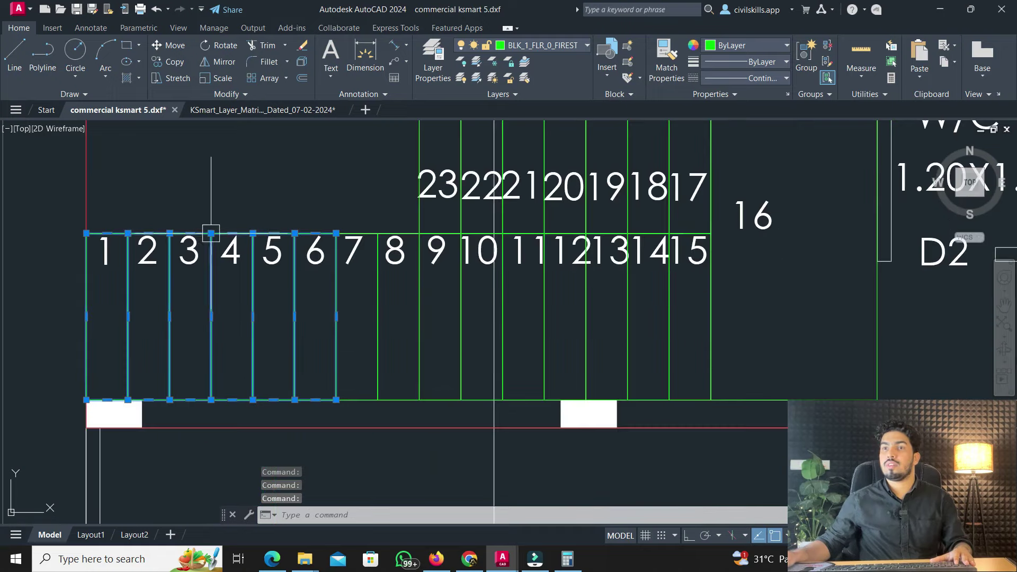
pyautogui.click(337, 342)
pyautogui.click(376, 352)
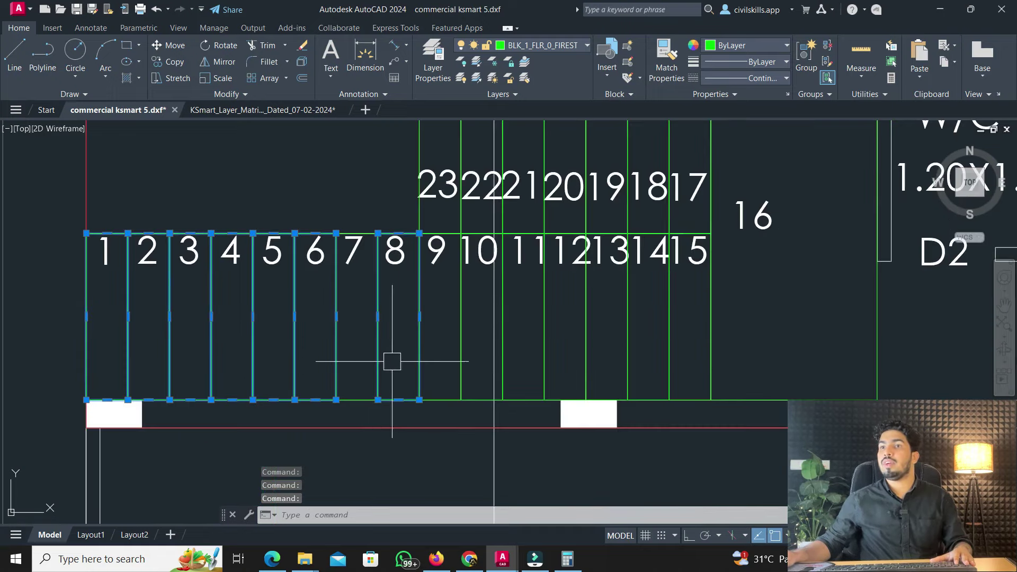
pyautogui.click(445, 394)
pyautogui.click(476, 393)
pyautogui.click(524, 394)
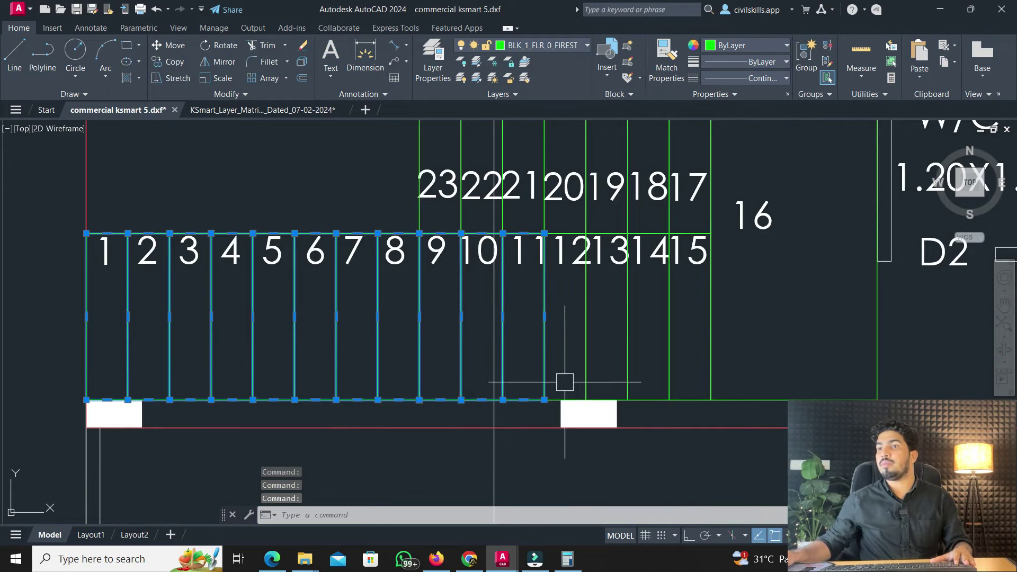
pyautogui.click(585, 371)
pyautogui.scroll(6, 568, 395)
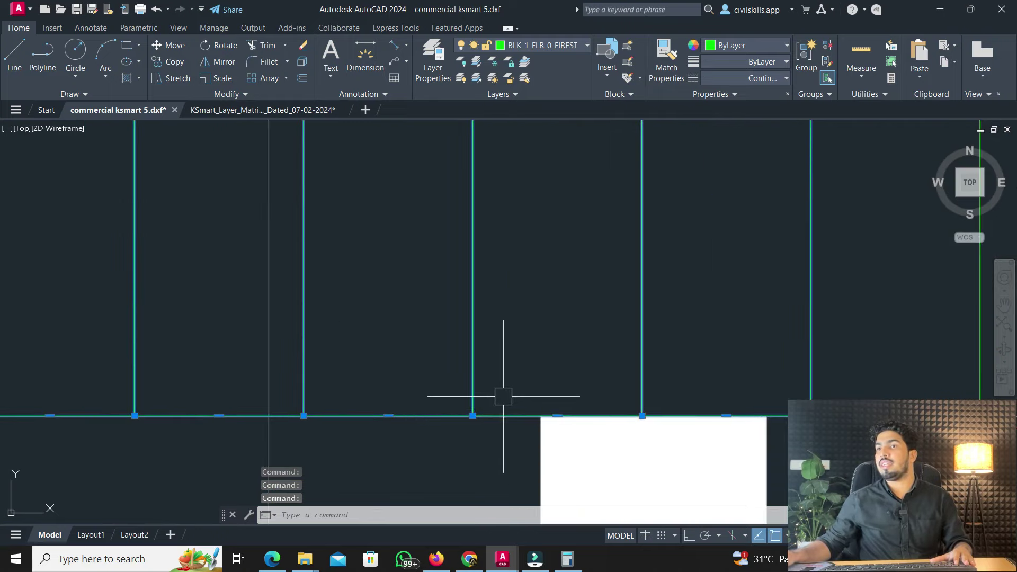
pyautogui.scroll(-2, 503, 396)
pyautogui.moveTo(679, 401); pyautogui.dragTo(477, 388, button='middle')
pyautogui.click(485, 392)
pyautogui.click(519, 390)
pyautogui.scroll(-2, 486, 290)
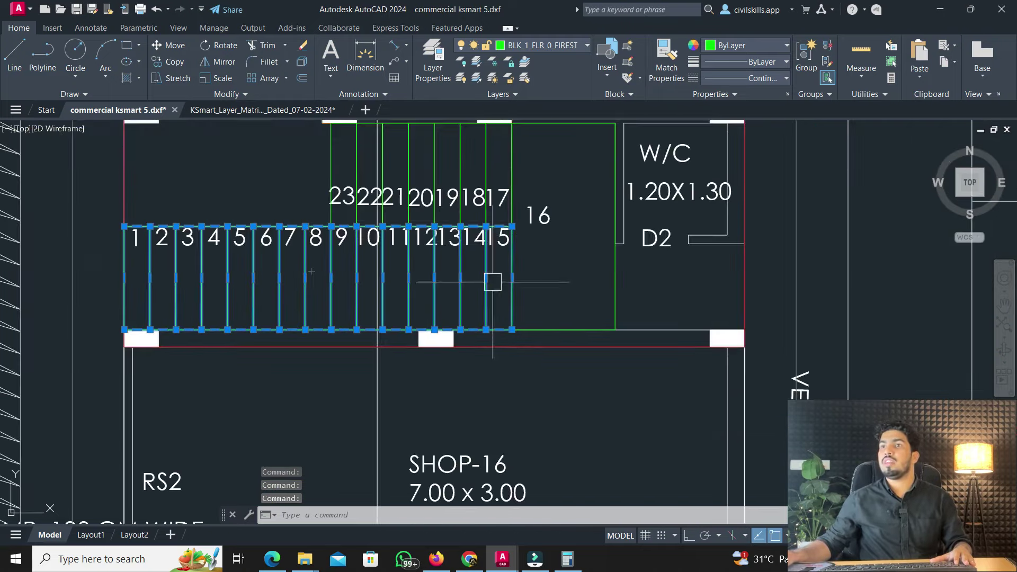
pyautogui.click(751, 45)
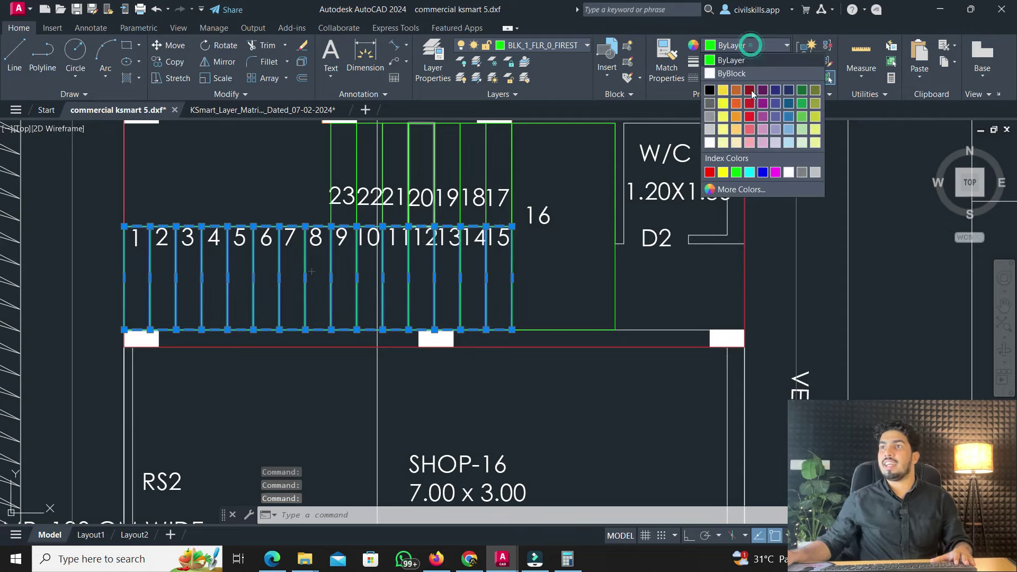
pyautogui.click(732, 189)
pyautogui.click(532, 375)
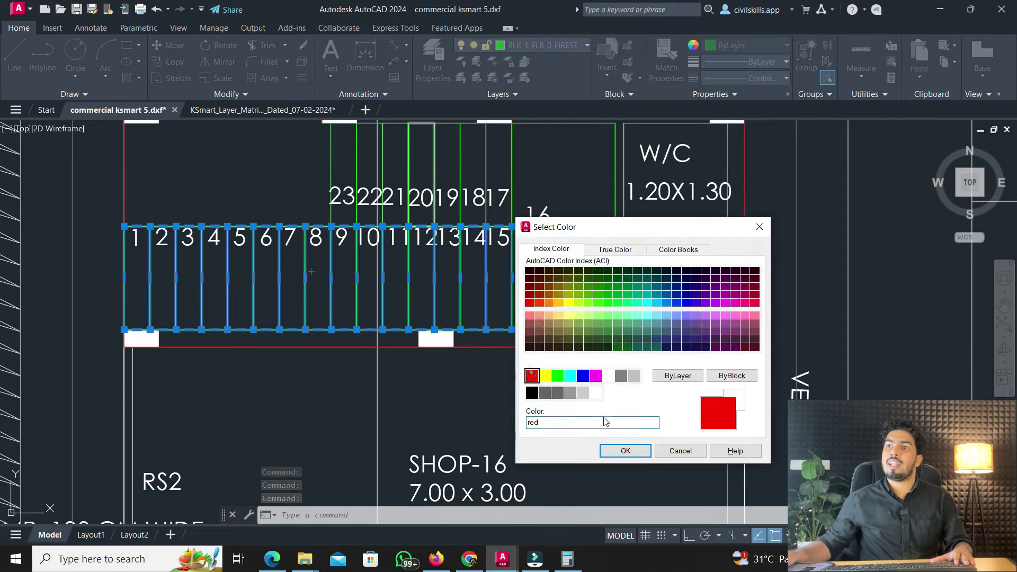
pyautogui.click(626, 451)
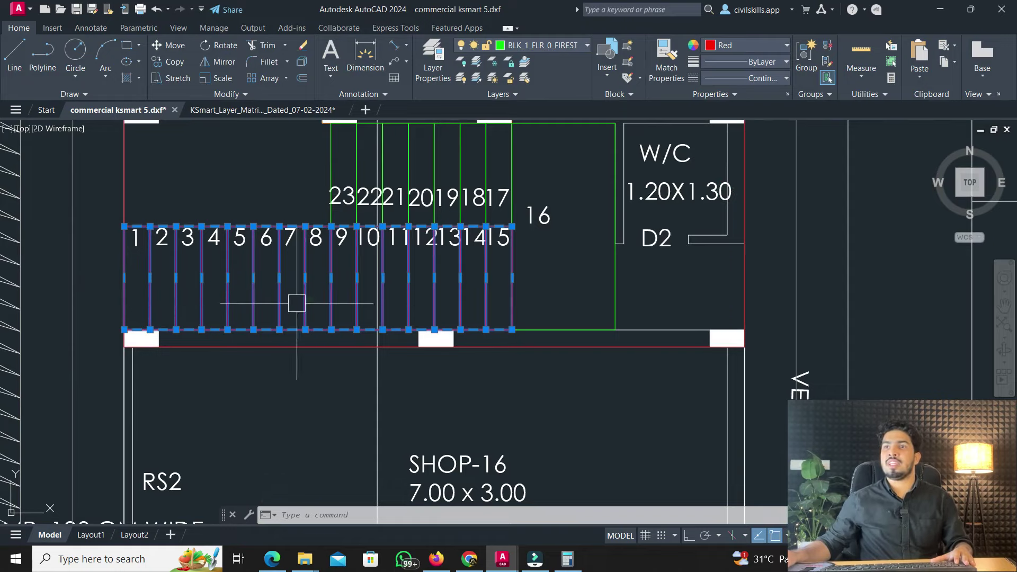
pyautogui.moveTo(503, 281); pyautogui.dragTo(504, 314, button='middle')
pyautogui.press('Escape')
# Set the colour of the upper flight's step polygons 17 to 23 to yellow, index colour 2
pyautogui.click(252, 111)
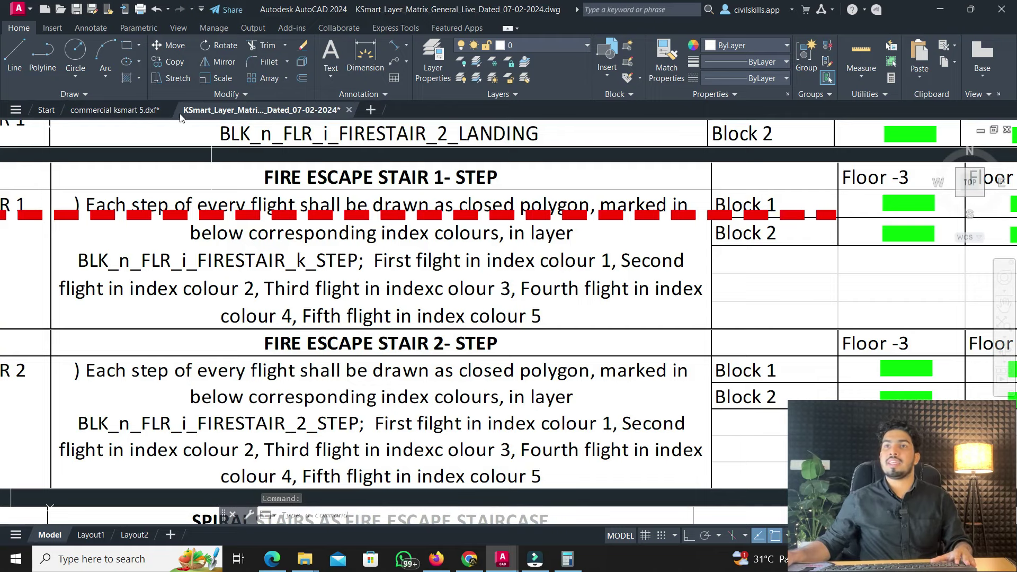
pyautogui.click(117, 110)
pyautogui.click(488, 178)
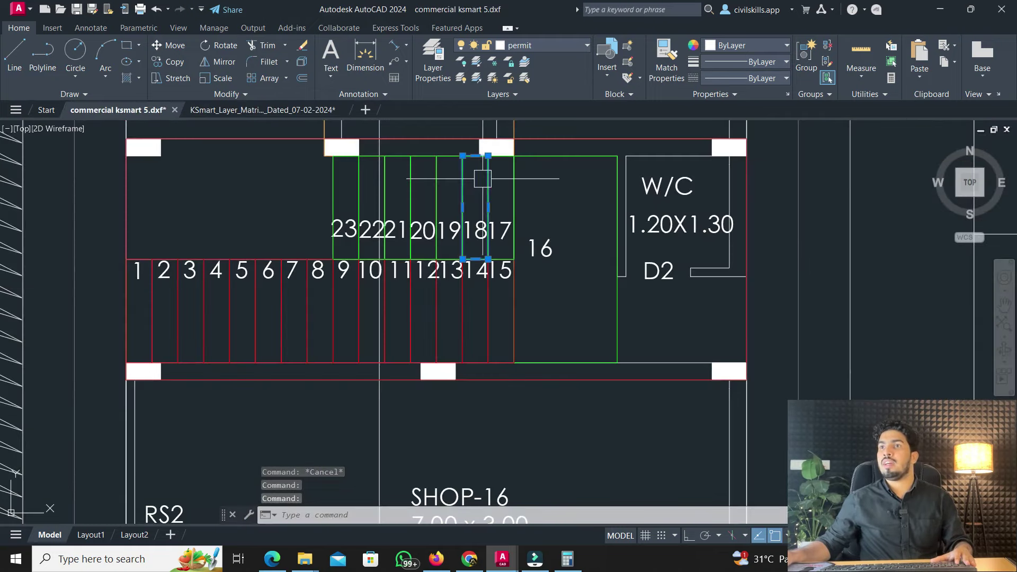
pyautogui.click(510, 178)
pyautogui.click(434, 169)
pyautogui.click(424, 185)
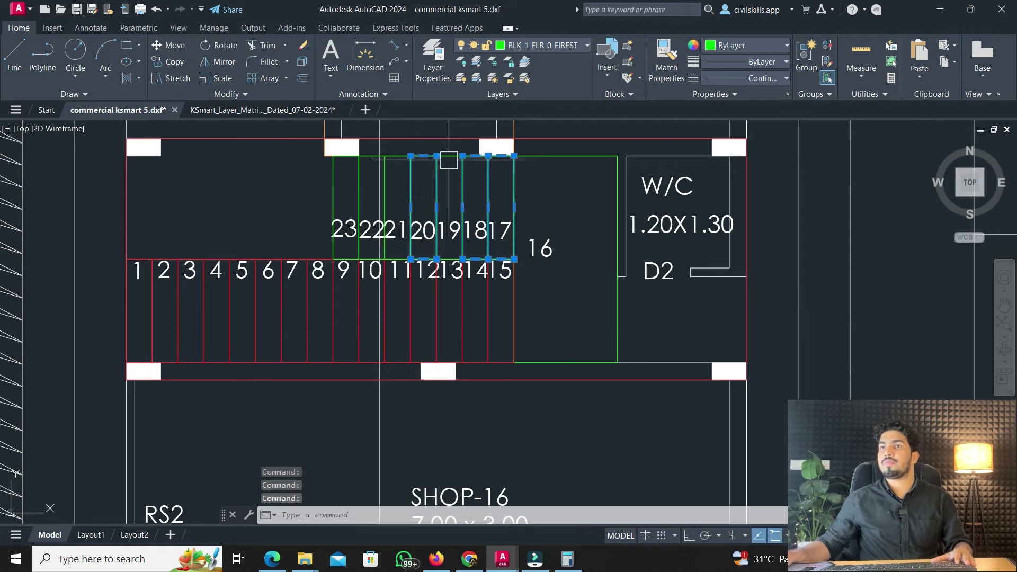
pyautogui.scroll(2, 449, 155)
pyautogui.click(391, 146)
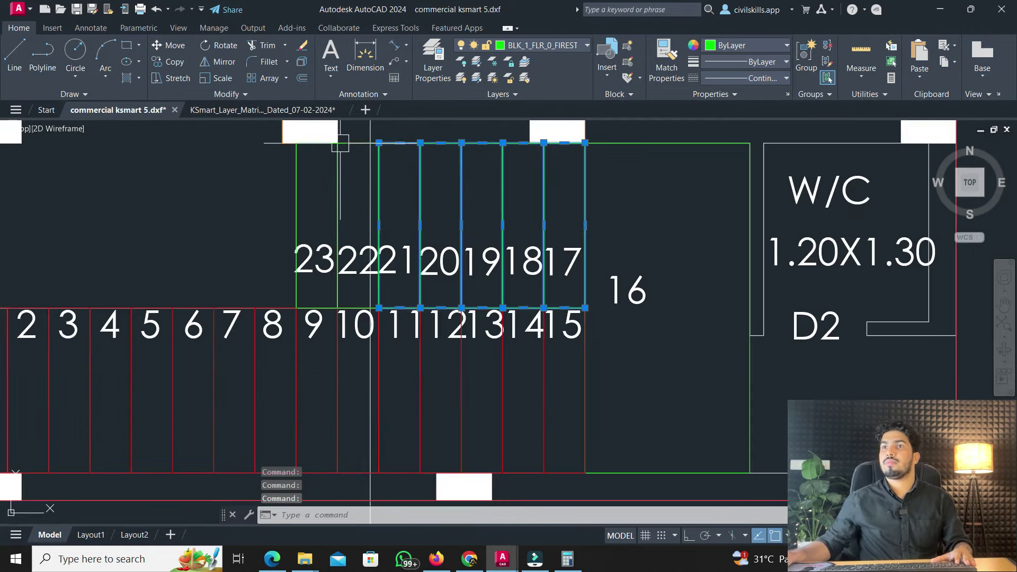
pyautogui.scroll(2, 340, 141)
pyautogui.click(352, 143)
pyautogui.click(271, 194)
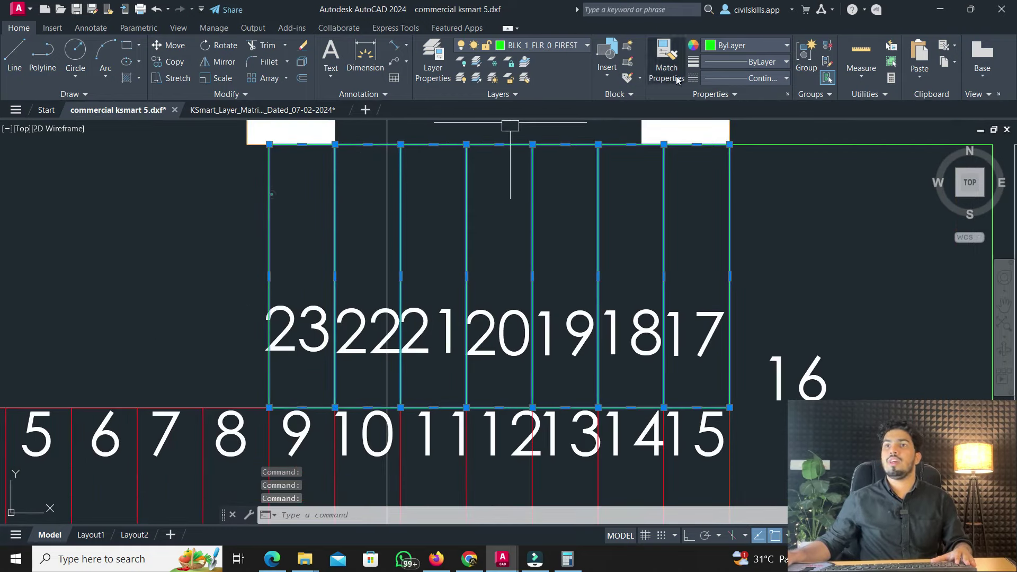
pyautogui.click(733, 45)
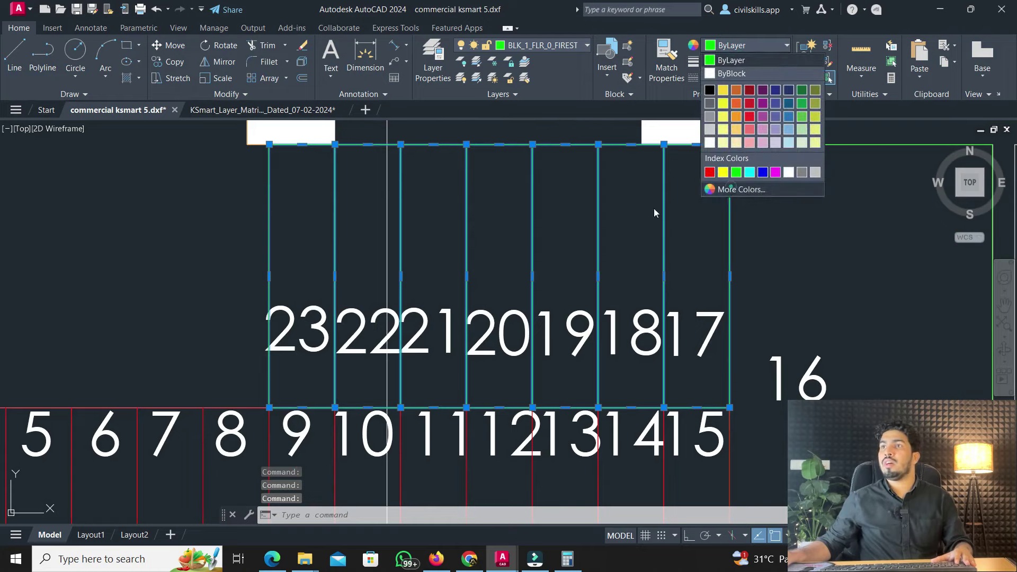
pyautogui.click(733, 189)
pyautogui.click(547, 378)
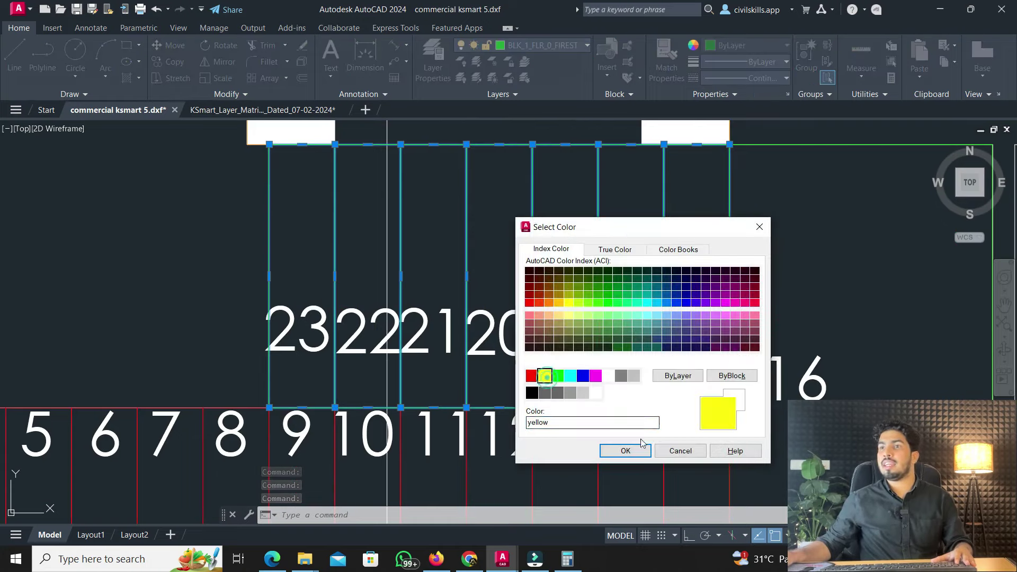
pyautogui.click(625, 451)
pyautogui.scroll(-4, 389, 310)
pyautogui.moveTo(466, 364); pyautogui.dragTo(396, 318, button='middle')
pyautogui.press('Escape')
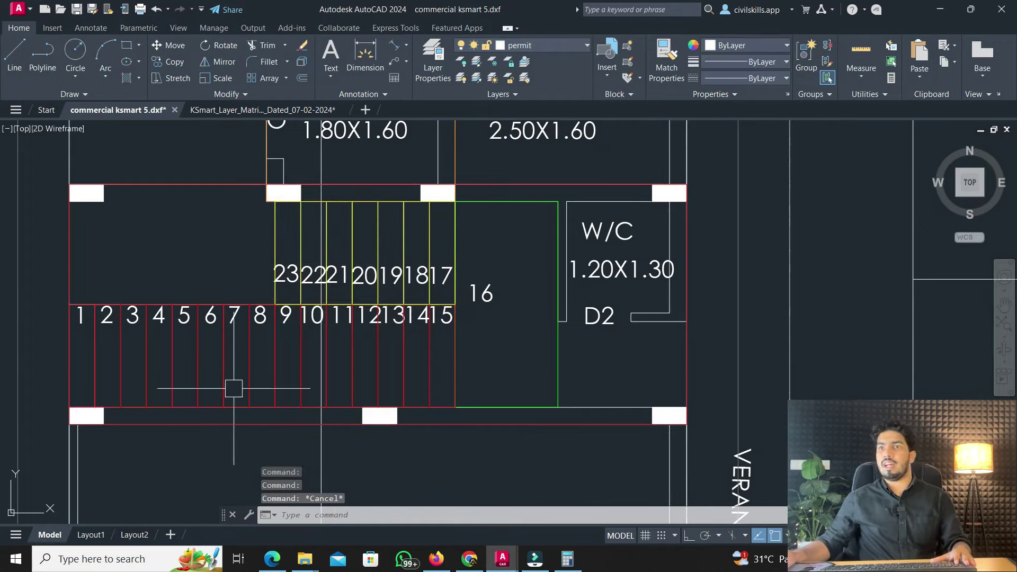
# Examine the outer boundary and landing polygons of the staircase beside the 180X160 lift on the other floor plan
pyautogui.scroll(-4, 303, 314)
pyautogui.scroll(-8, 220, 293)
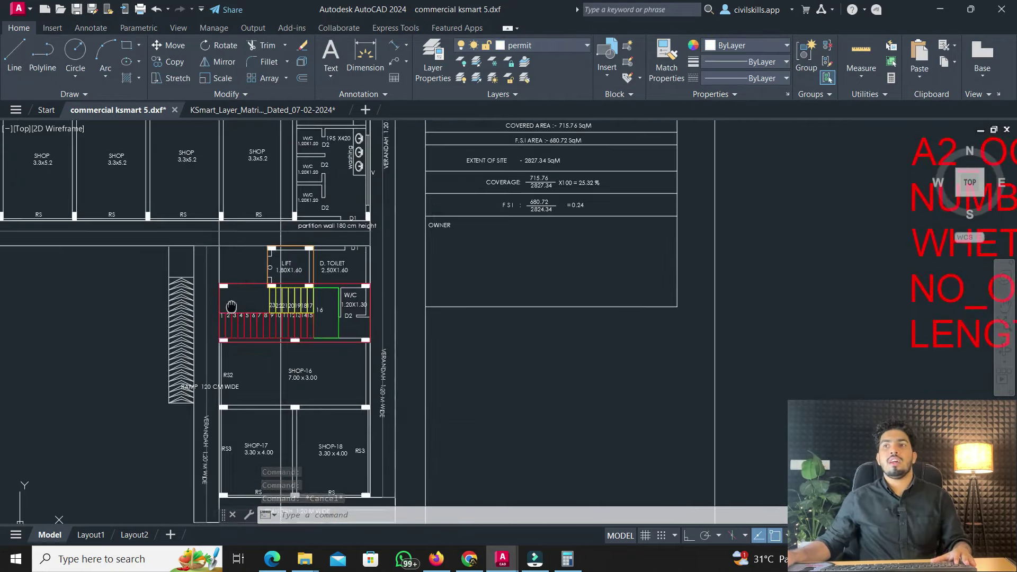
pyautogui.scroll(10, 310, 255)
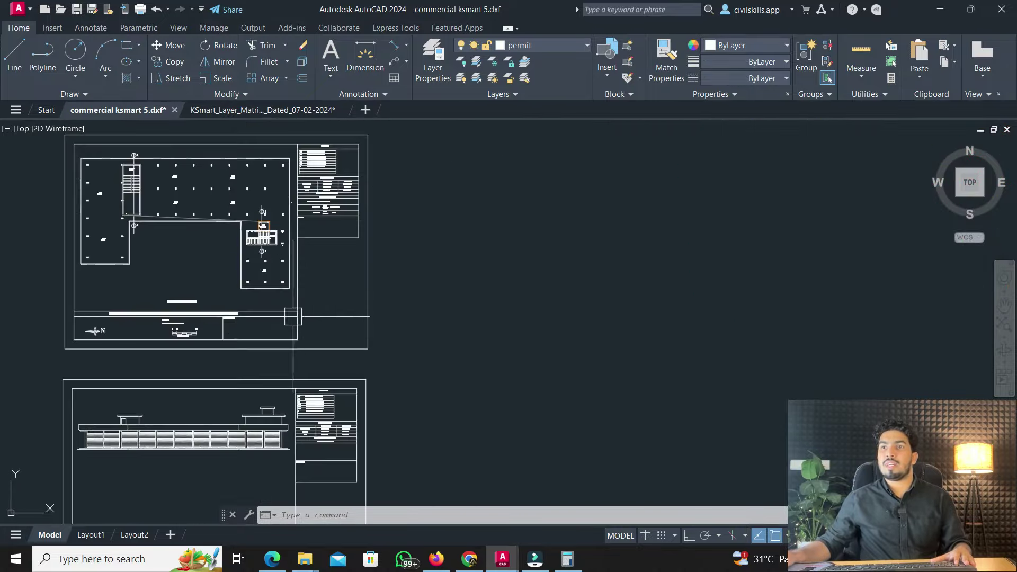
pyautogui.scroll(-2, 413, 262)
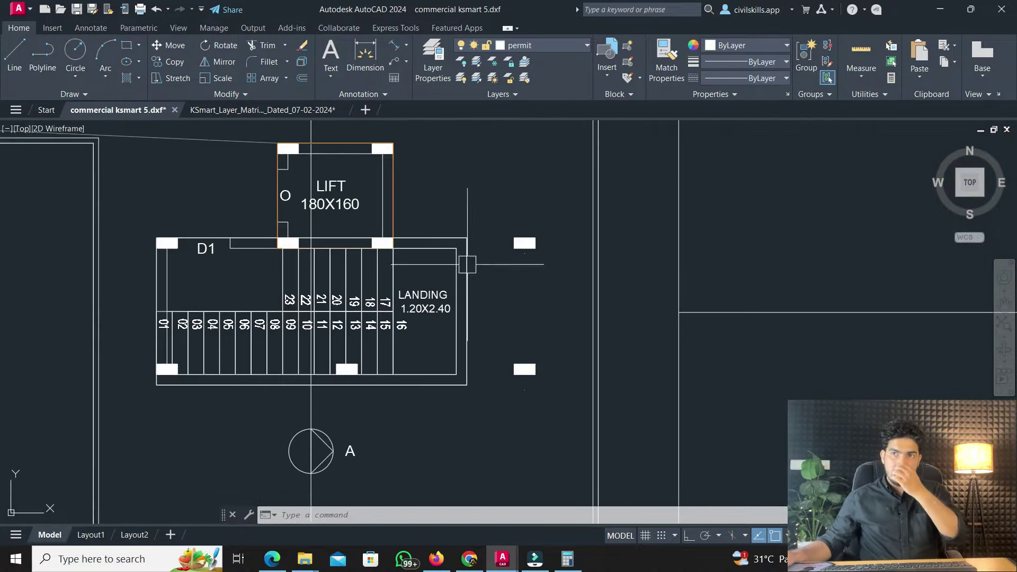
pyautogui.scroll(2, 313, 264)
pyautogui.click(171, 221)
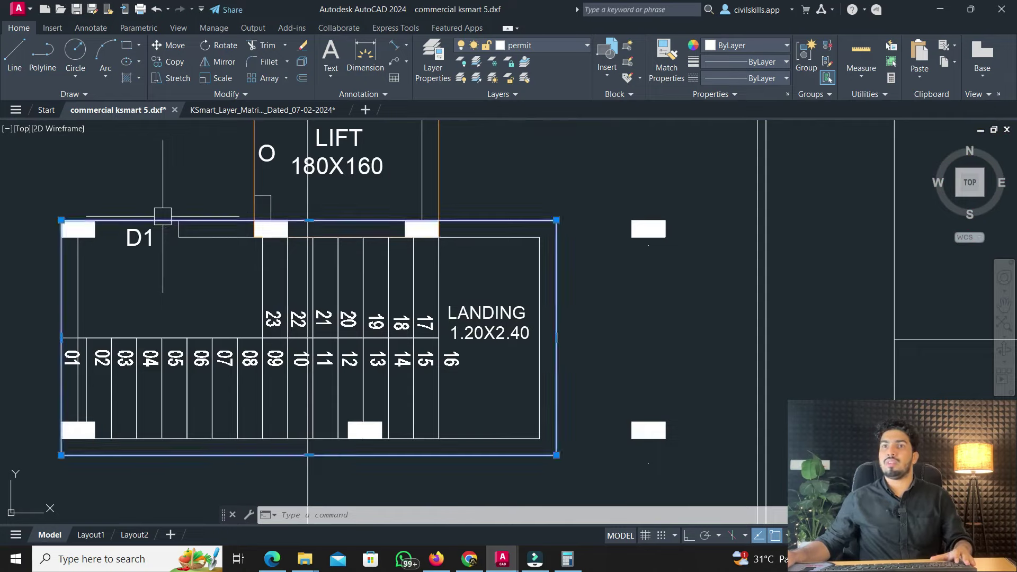
pyautogui.press('Escape')
pyautogui.click(489, 238)
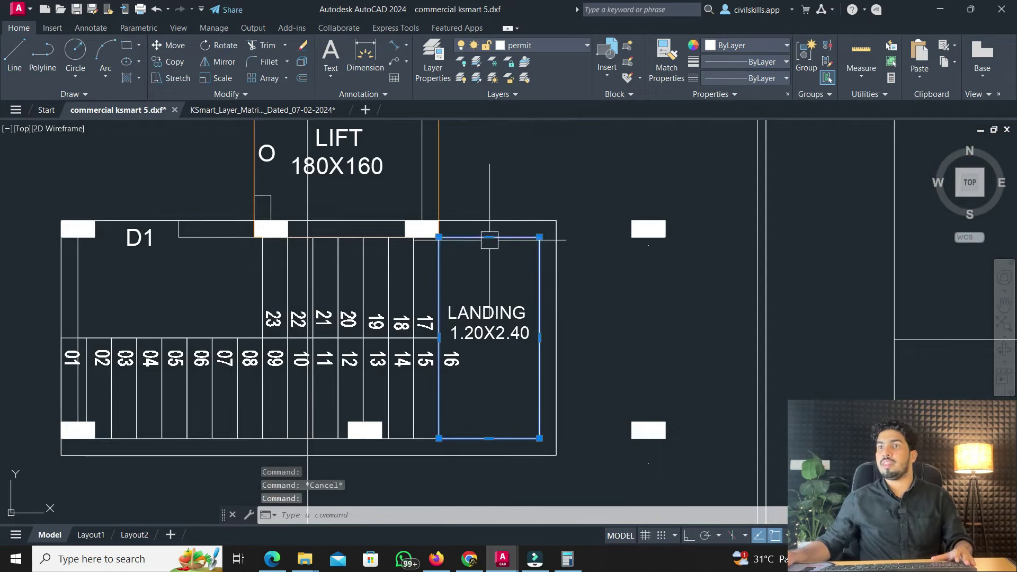
# Match this staircase's outer boundary to the matrix's Fire Escape Stair 1 staircase cabin sample for Floor 1, Block 1
pyautogui.click(227, 110)
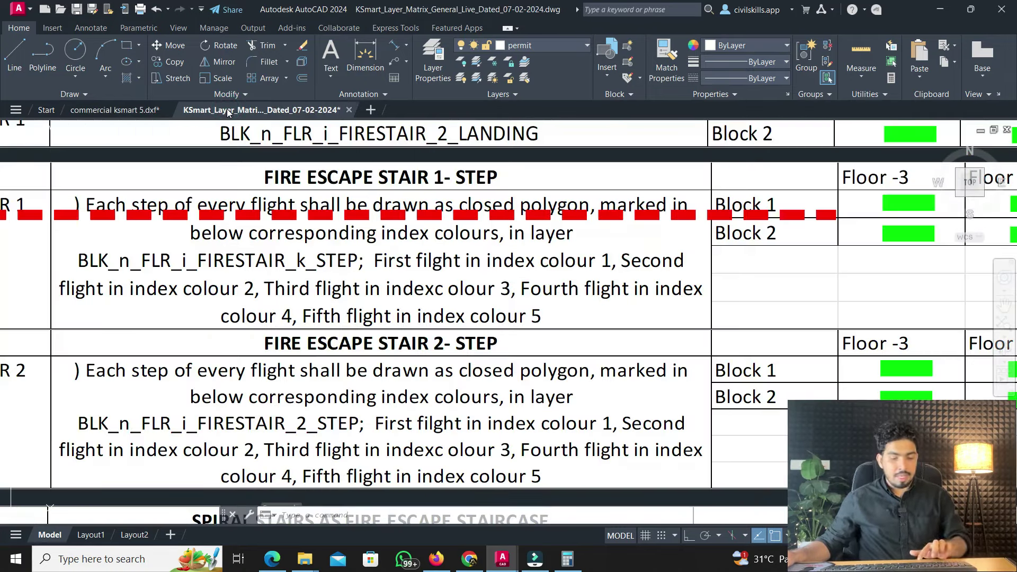
pyautogui.press('Escape')
pyautogui.press('Escape')
pyautogui.write('MA')
pyautogui.press('Return')
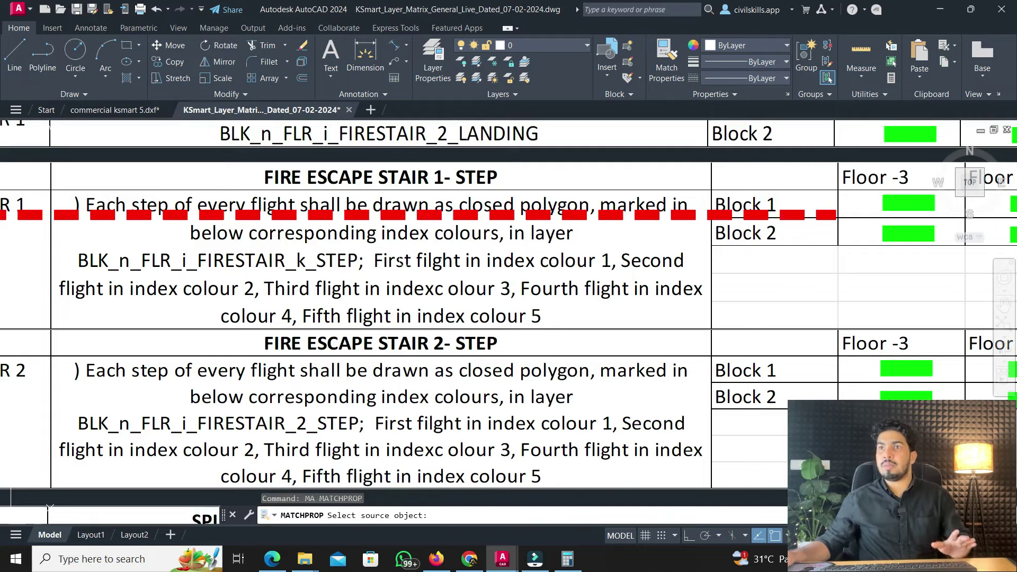
pyautogui.scroll(-6, 403, 261)
pyautogui.scroll(6, 687, 150)
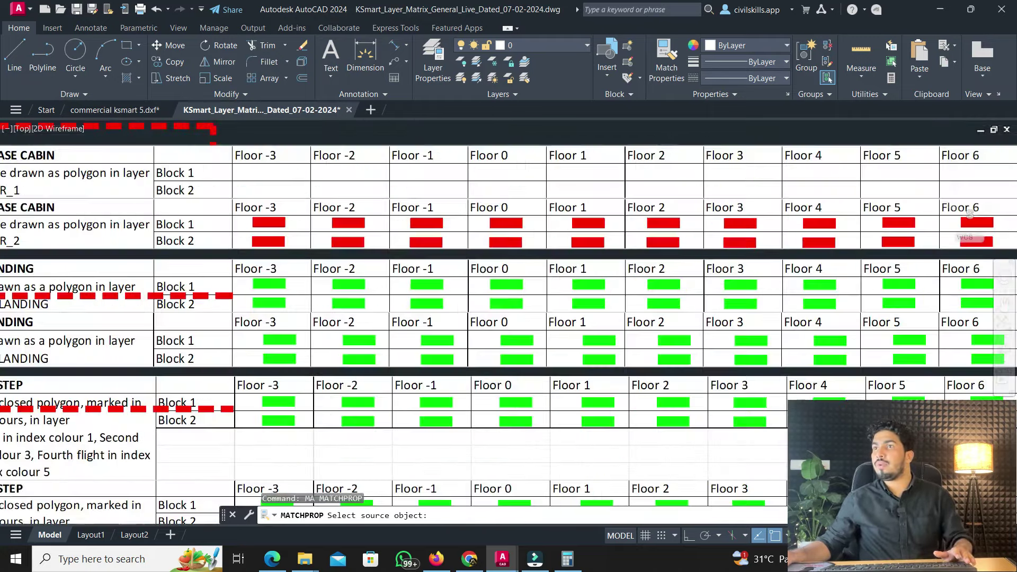
pyautogui.click(546, 187)
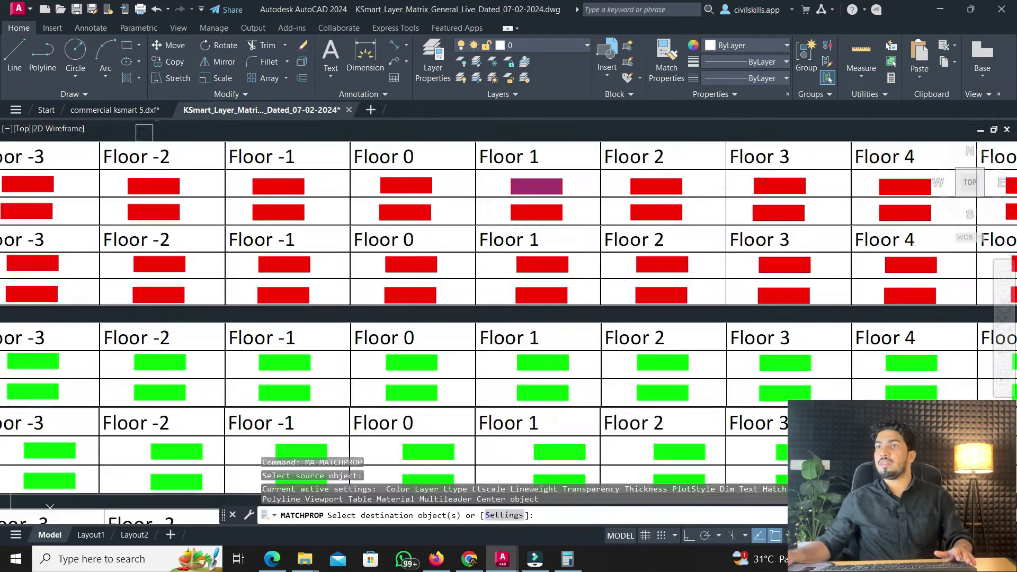
pyautogui.click(136, 110)
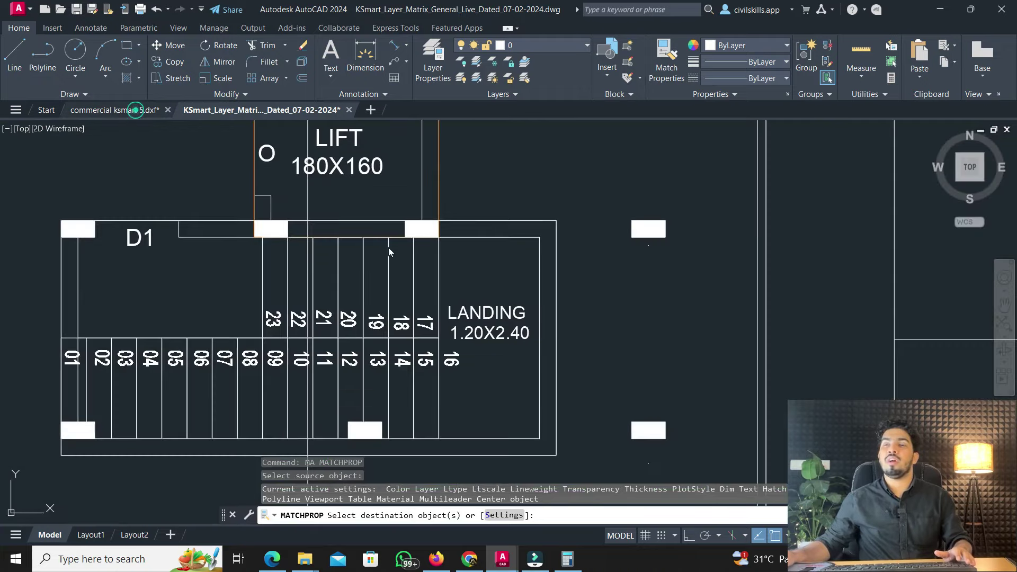
# Match the landing polygon's properties to the matrix's Fire Escape Stair 1 landing sample for Floor 1, Block 1
pyautogui.click(236, 110)
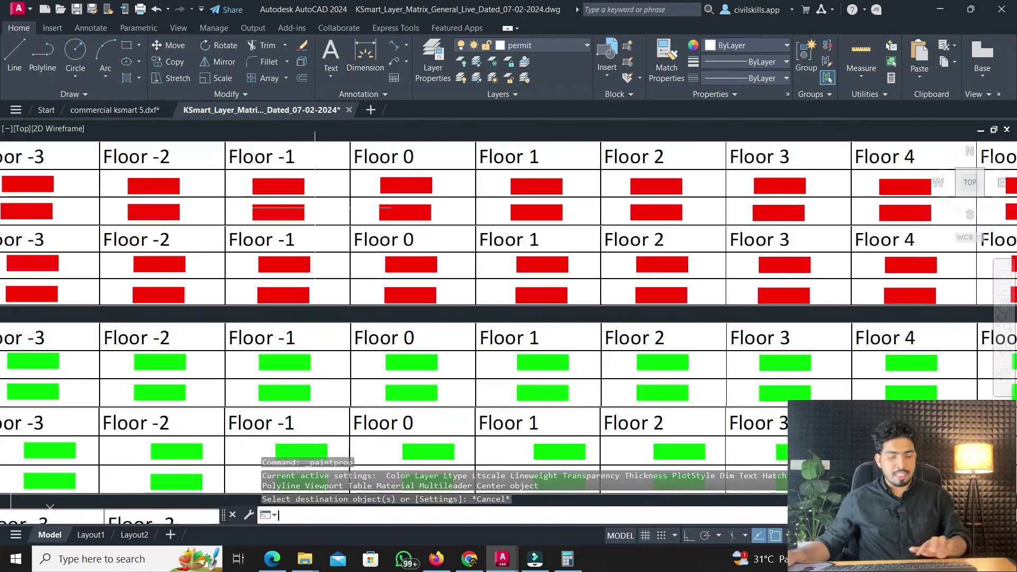
pyautogui.write('MA')
pyautogui.press('Return')
pyautogui.scroll(-4, 359, 242)
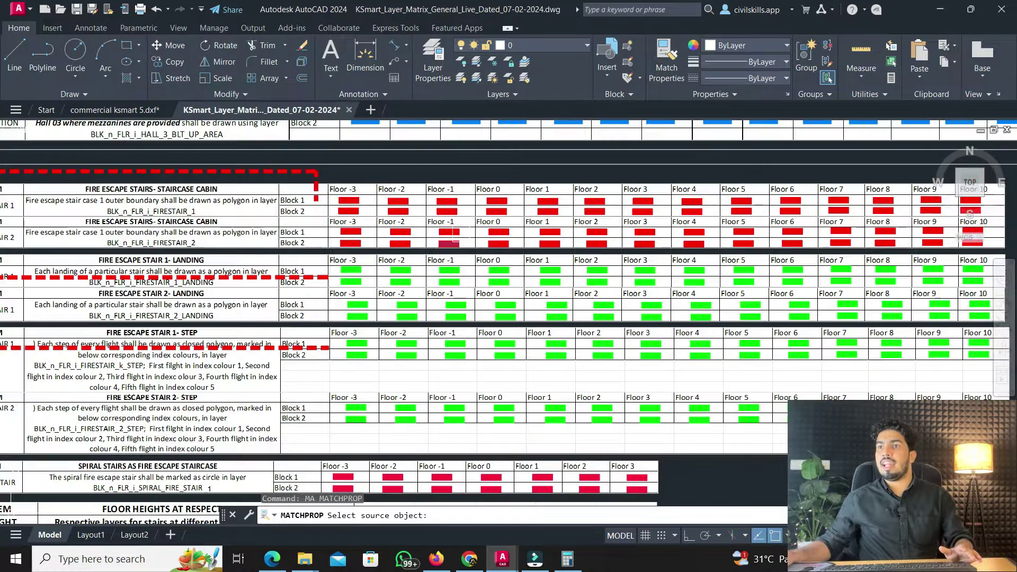
pyautogui.scroll(5, 545, 273)
pyautogui.click(546, 279)
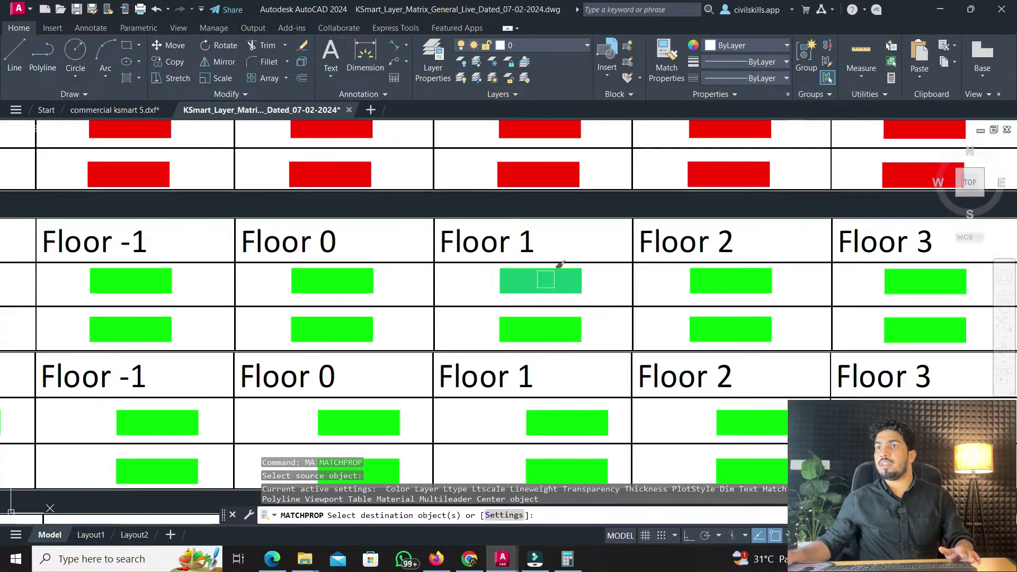
pyautogui.click(133, 110)
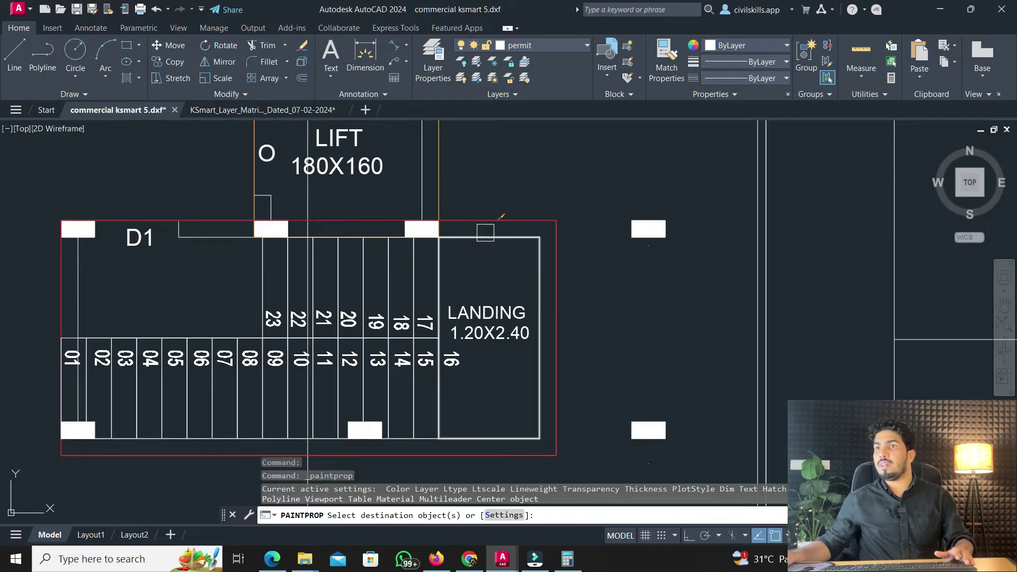
pyautogui.click(486, 237)
pyautogui.press('Escape')
# Match the lower flight's step polygons 1 to 8 to the matrix's Fire Escape Stair 2 step sample for Floor 1, Block 1
pyautogui.click(259, 110)
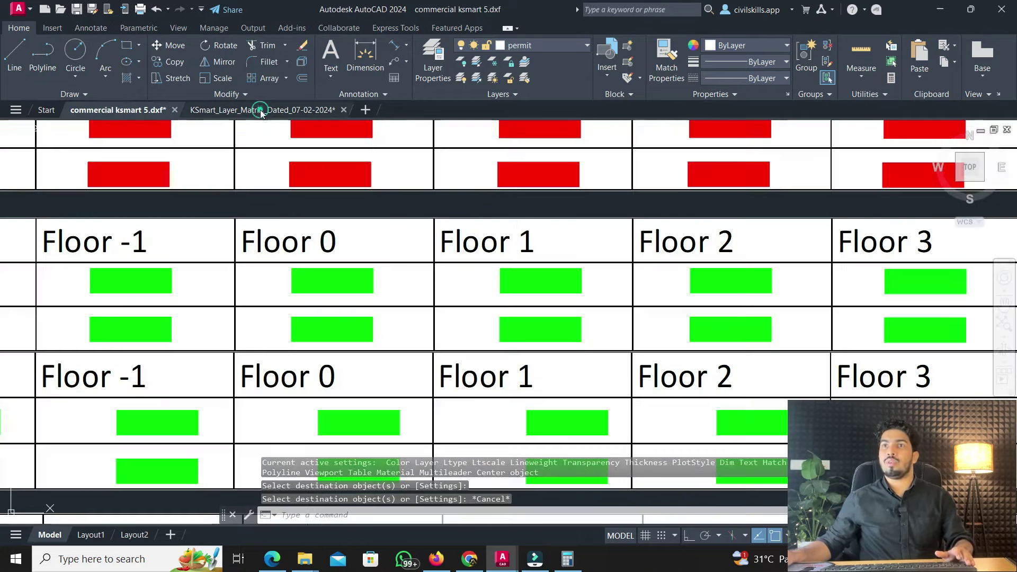
pyautogui.write('ma')
pyautogui.press('Return')
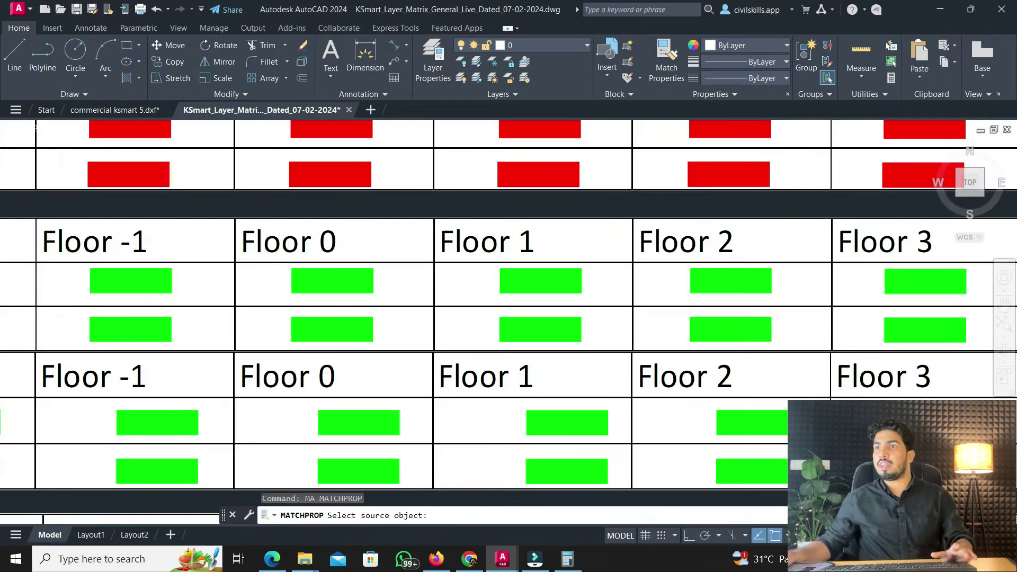
pyautogui.scroll(-5, 434, 156)
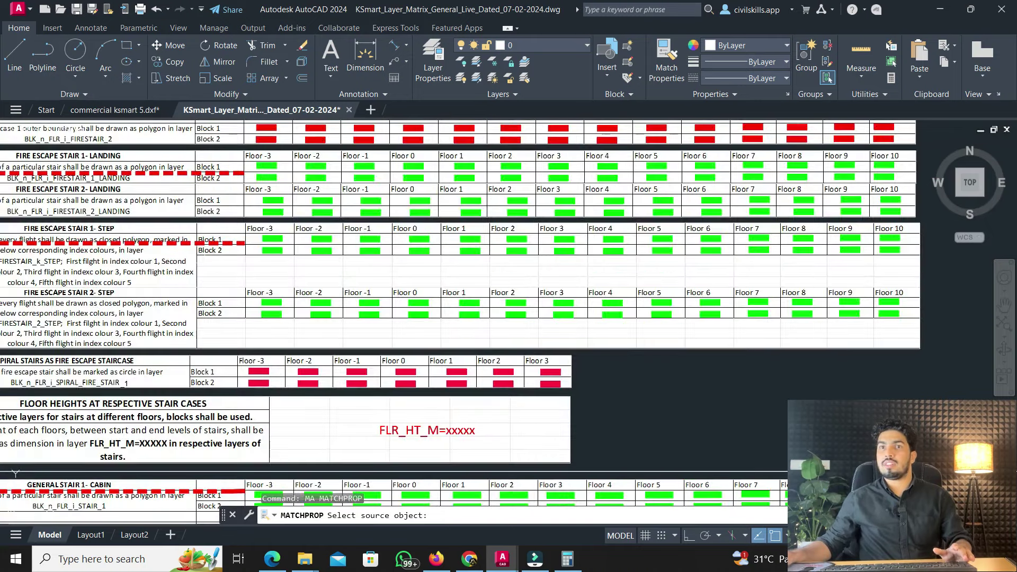
pyautogui.scroll(6, 477, 280)
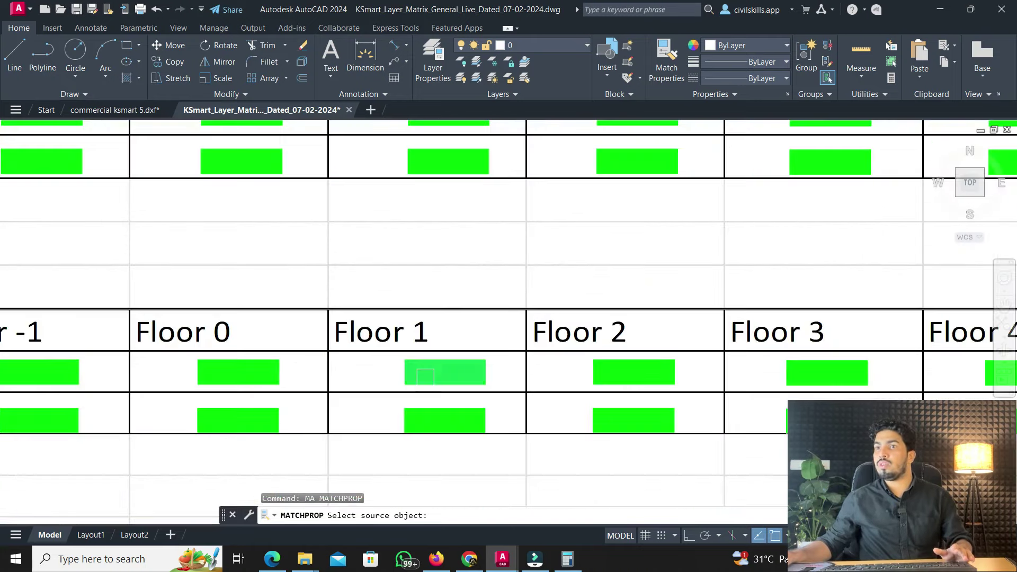
pyautogui.click(445, 372)
pyautogui.click(132, 109)
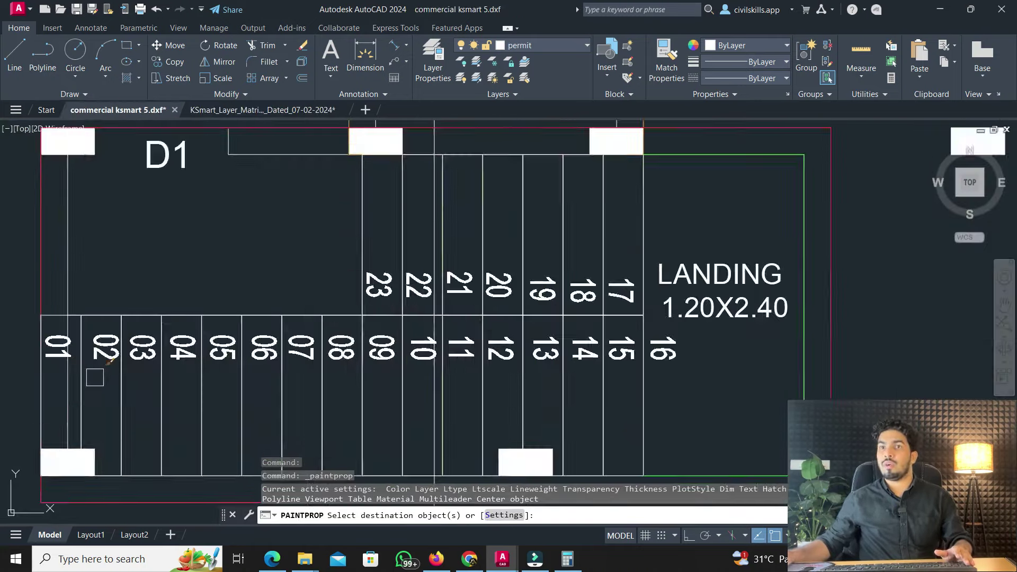
pyautogui.click(87, 388)
pyautogui.click(114, 315)
pyautogui.click(151, 311)
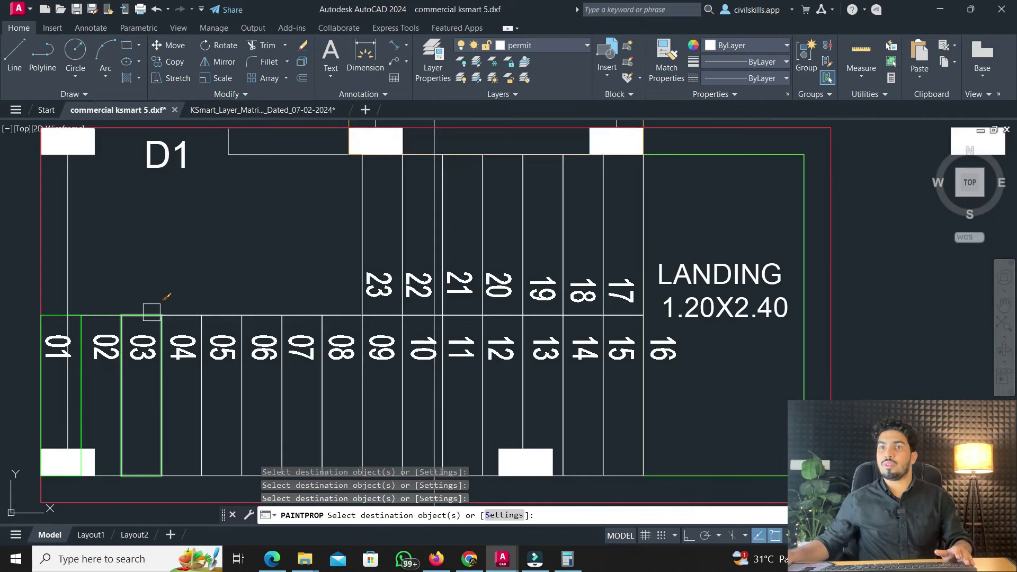
pyautogui.click(182, 312)
pyautogui.click(254, 314)
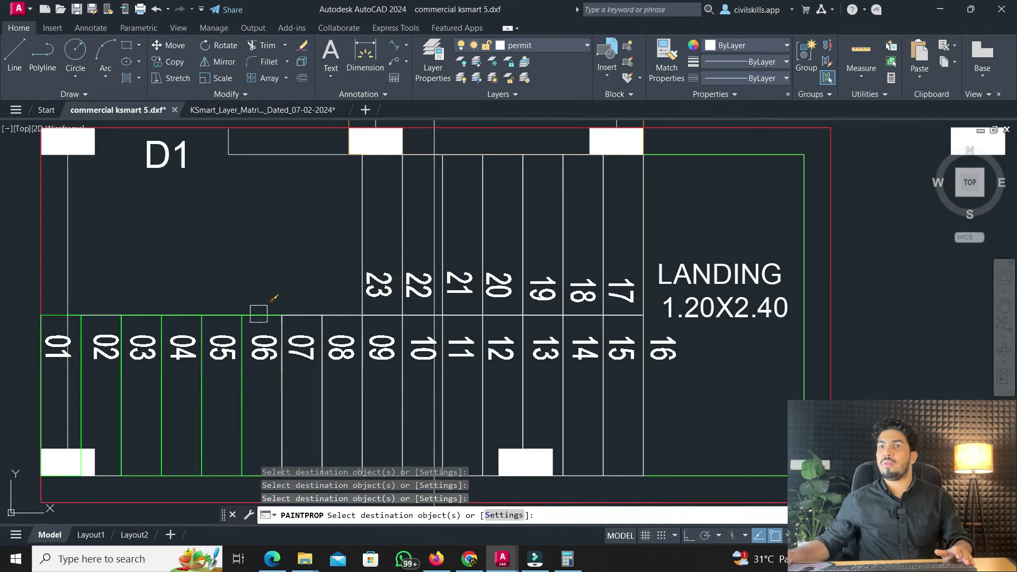
pyautogui.click(291, 314)
pyautogui.click(335, 316)
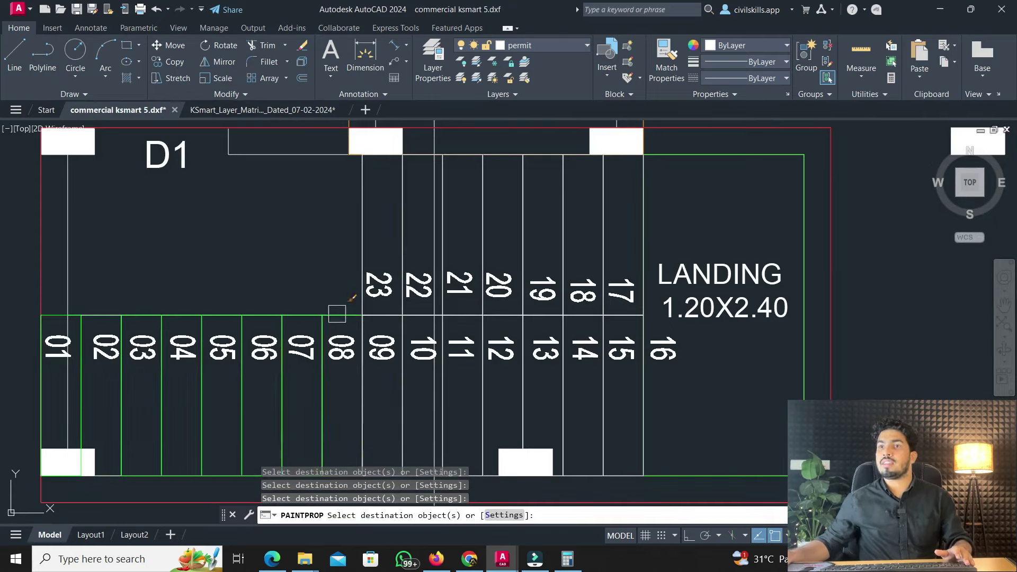
# Apply the same step sample properties to the upper flight's step polygons 23 down to 19
pyautogui.click(376, 315)
pyautogui.click(422, 318)
pyautogui.scroll(4, 433, 329)
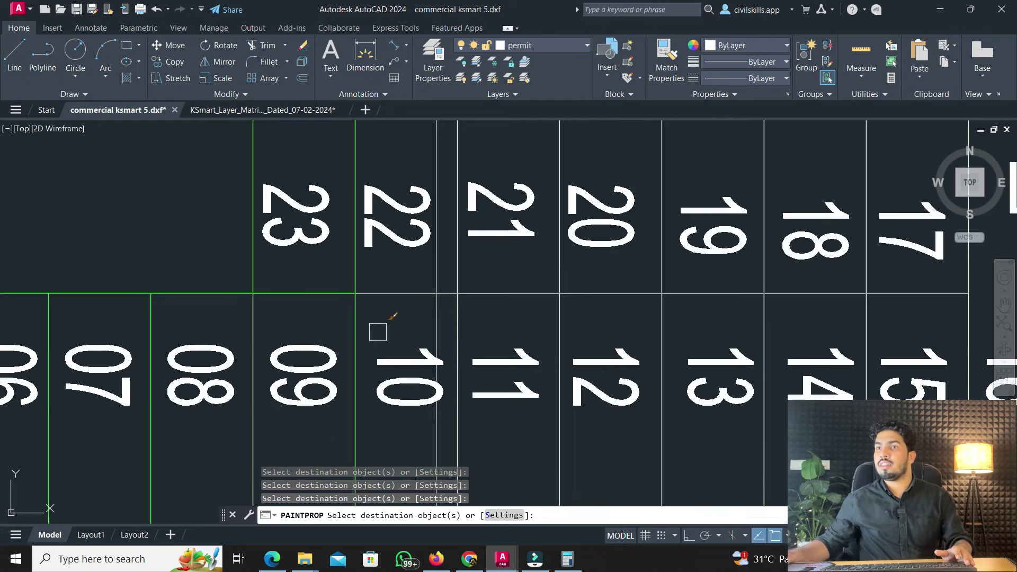
pyautogui.click(513, 290)
pyautogui.click(592, 291)
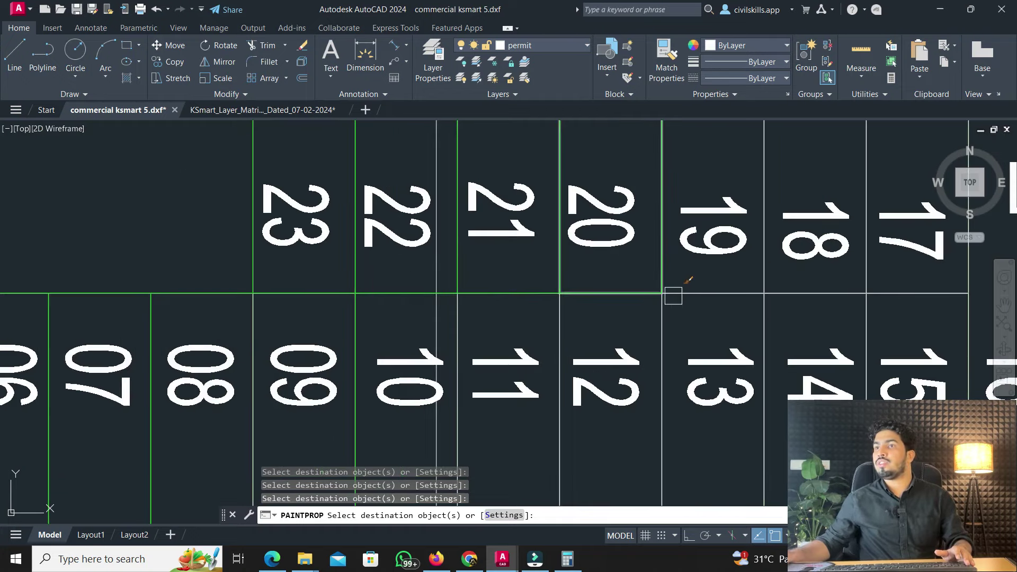
pyautogui.click(669, 291)
pyautogui.scroll(-2, 396, 323)
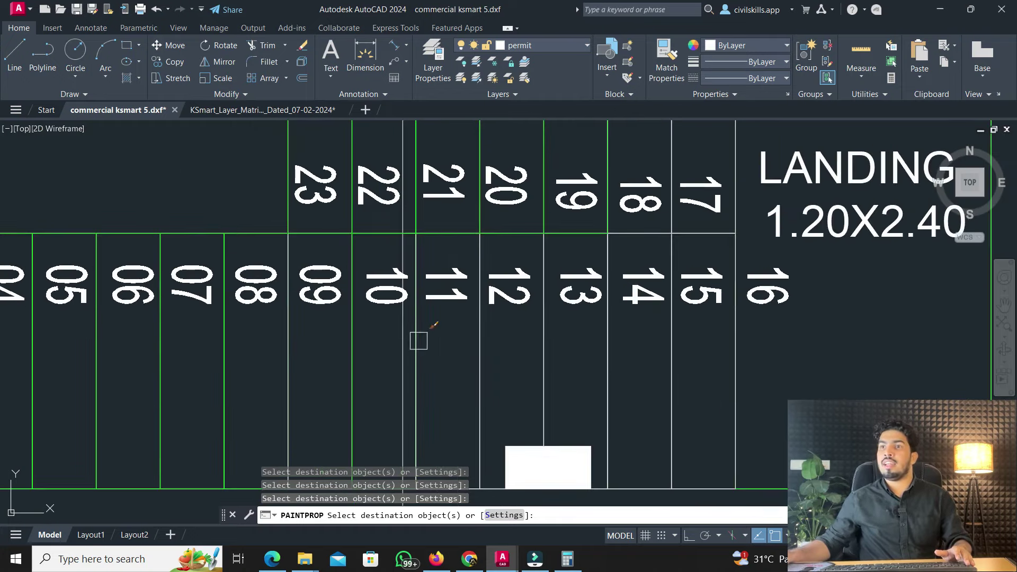
# Apply the step sample properties to the remaining step polygons up to 15 and to steps 17 and 18
pyautogui.moveTo(347, 375); pyautogui.dragTo(316, 272, button='middle')
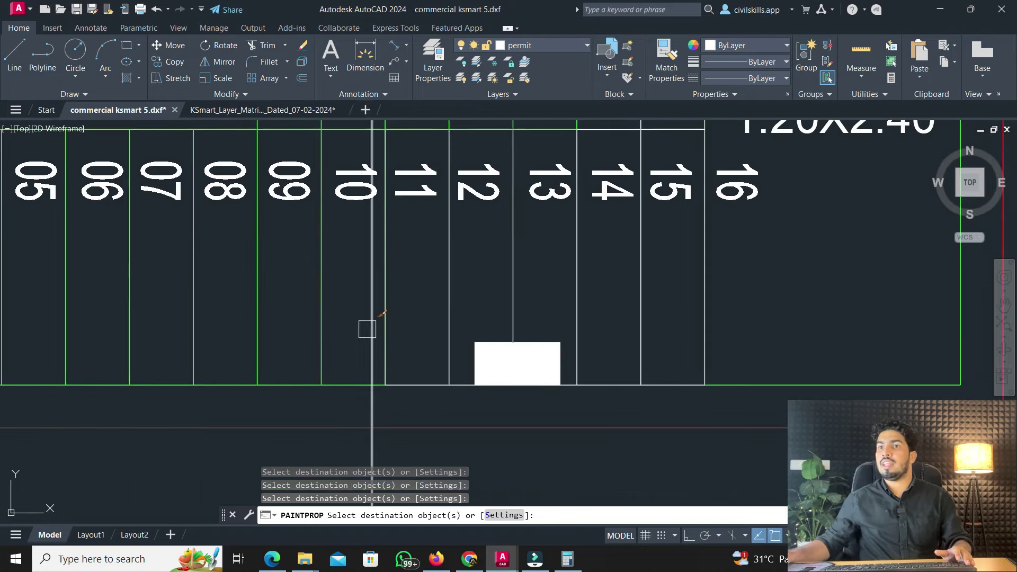
pyautogui.click(521, 295)
pyautogui.click(453, 381)
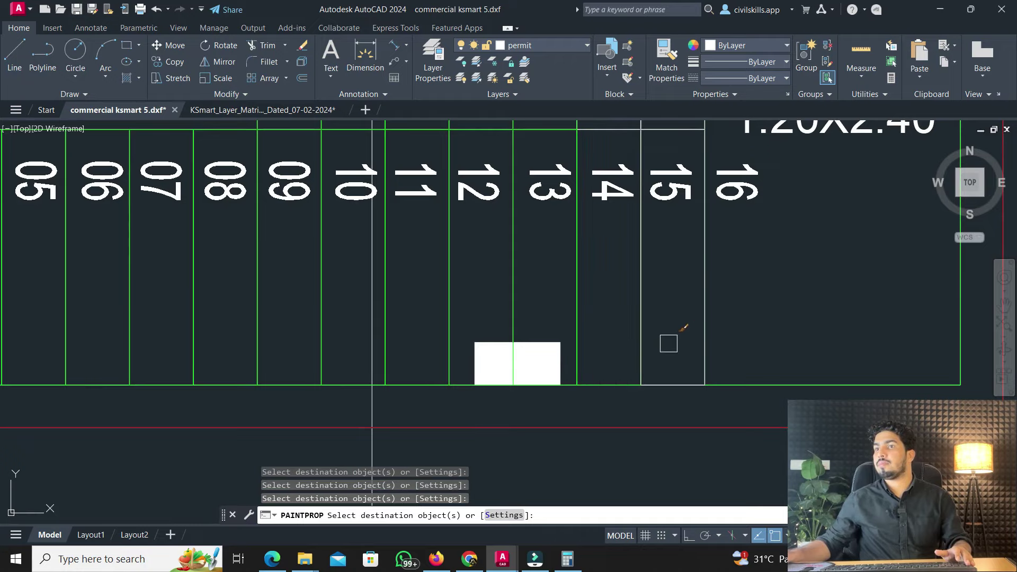
pyautogui.moveTo(702, 324)
pyautogui.mouseDown(button='middle')
pyautogui.moveTo(597, 424)
pyautogui.moveTo(597, 448)
pyautogui.mouseUp(button='middle')
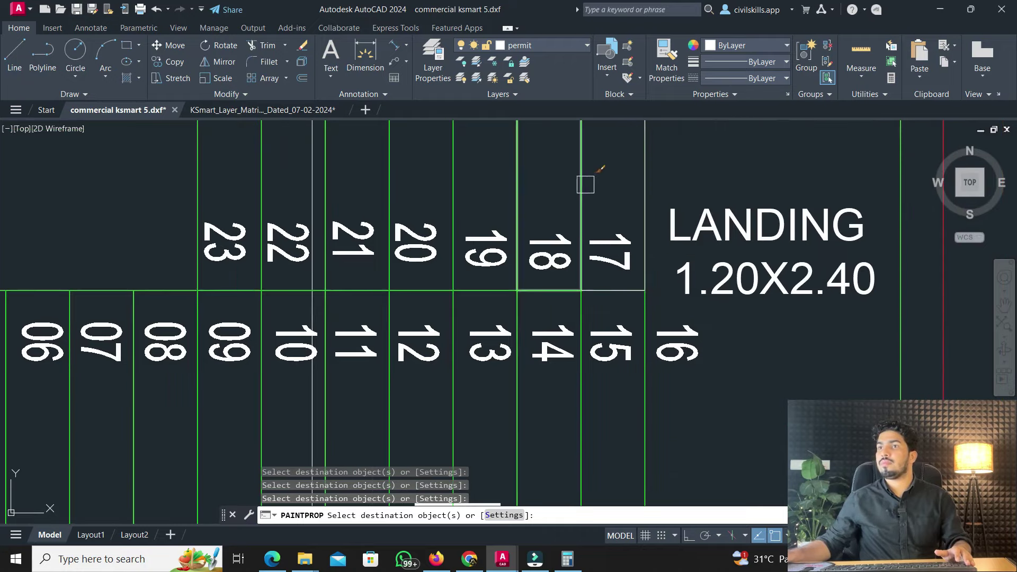
pyautogui.moveTo(590, 177); pyautogui.dragTo(554, 321, button='middle')
pyautogui.click(617, 214)
pyautogui.scroll(-1, 457, 282)
pyautogui.moveTo(456, 282); pyautogui.dragTo(469, 362, button='middle')
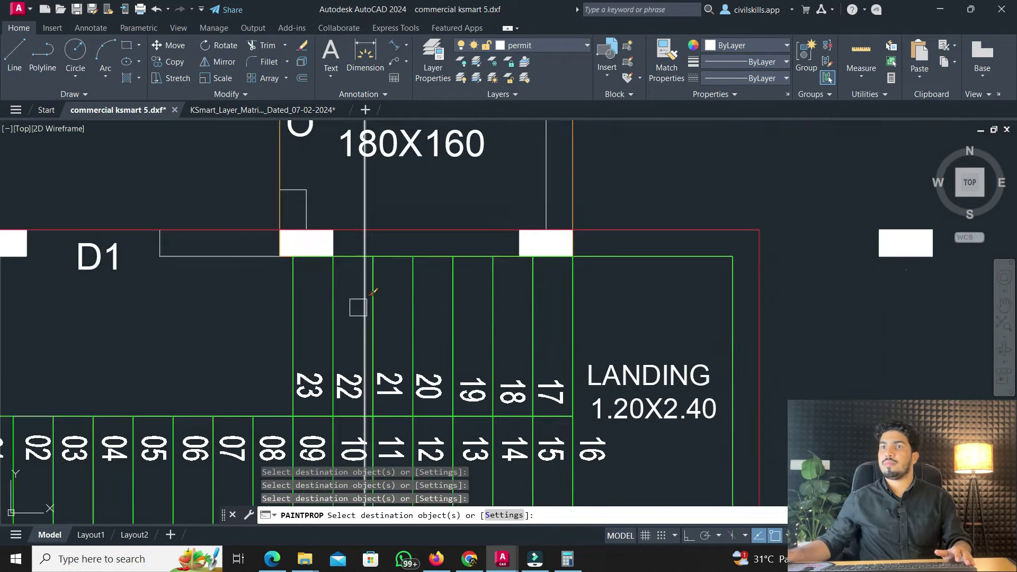
pyautogui.moveTo(365, 301); pyautogui.dragTo(302, 210, button='middle')
pyautogui.moveTo(452, 268); pyautogui.dragTo(500, 239, button='middle')
pyautogui.scroll(-8, 552, 294)
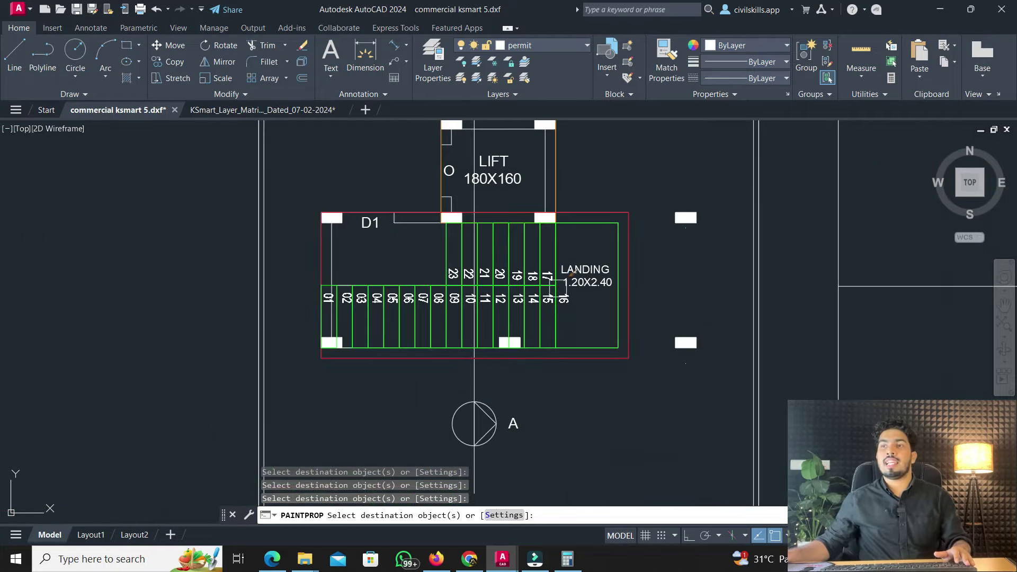
pyautogui.scroll(8, 548, 300)
pyautogui.press('Escape')
# Set the colour of this staircase's lower flight step polygons 1 to 15 to red, index colour 1
pyautogui.scroll(-4, 544, 355)
pyautogui.scroll(4, 512, 351)
pyautogui.click(579, 354)
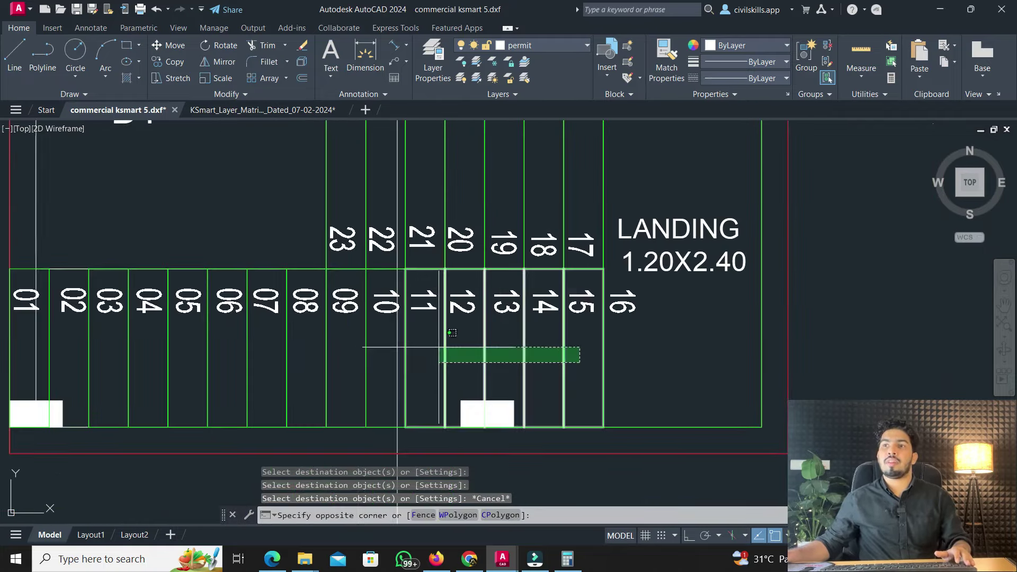
pyautogui.click(424, 345)
pyautogui.click(376, 378)
pyautogui.scroll(4, 376, 378)
pyautogui.scroll(-6, 228, 344)
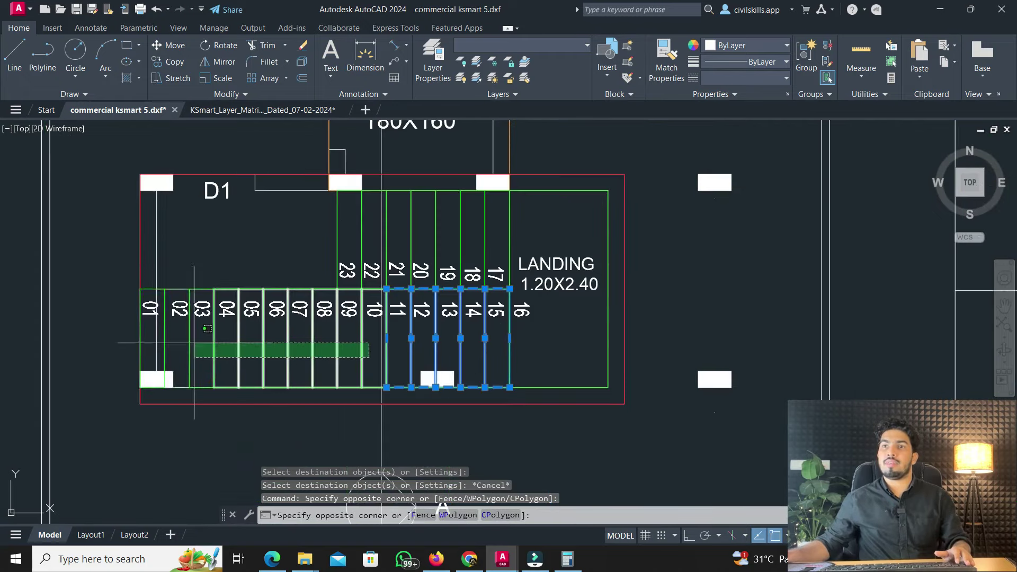
pyautogui.click(162, 334)
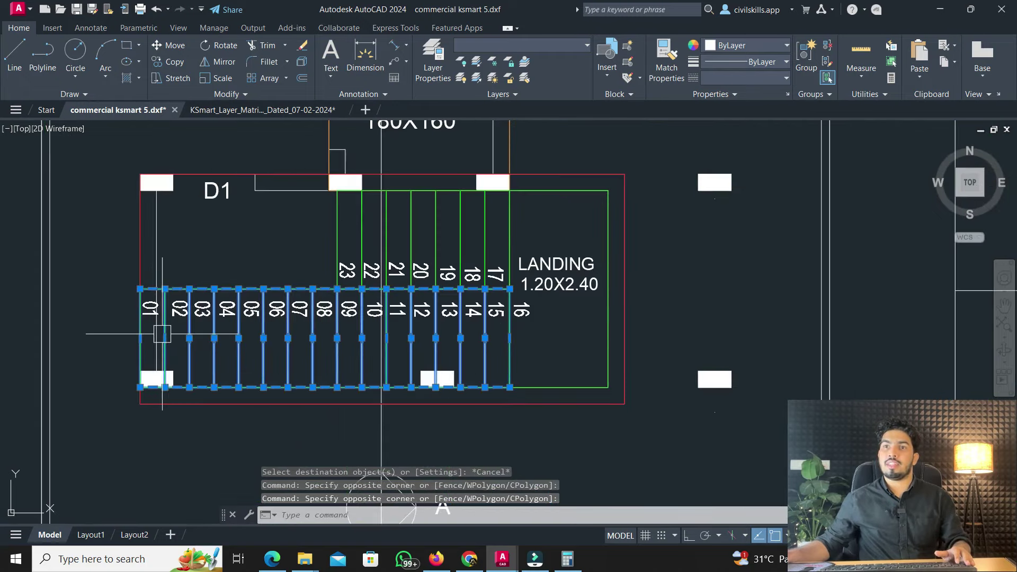
pyautogui.click(741, 49)
pyautogui.click(732, 189)
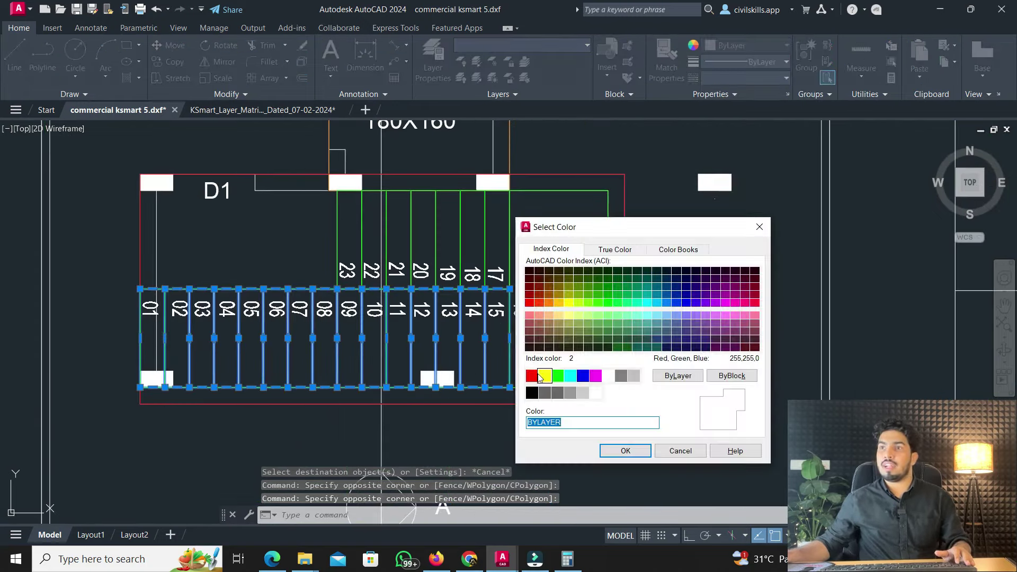
pyautogui.click(532, 376)
pyautogui.click(612, 447)
pyautogui.press('Escape')
# Set the colour of this staircase's upper flight step polygons 17 to 23 to yellow, index colour 2
pyautogui.scroll(1, 495, 247)
pyautogui.click(500, 217)
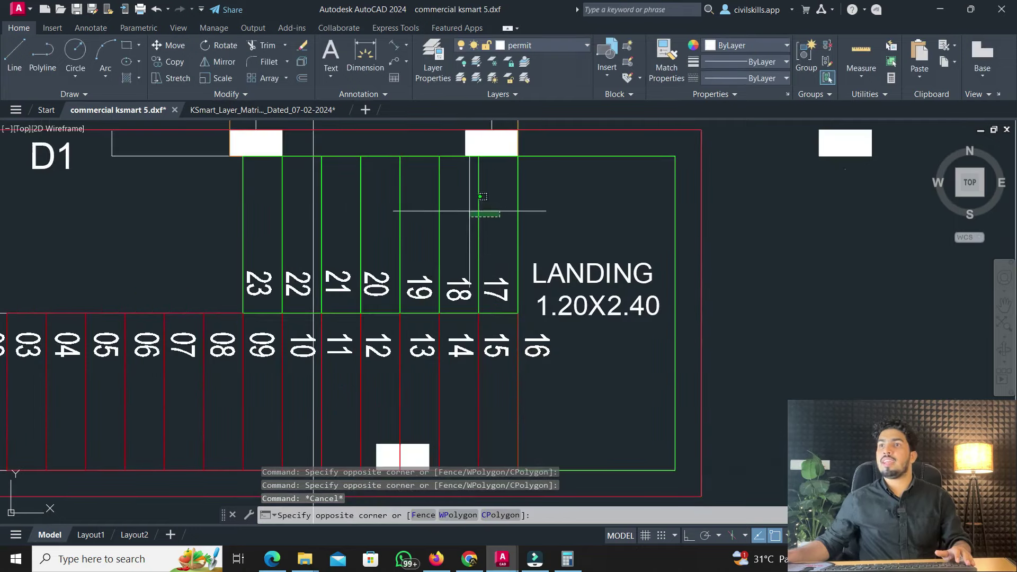
pyautogui.click(347, 212)
pyautogui.click(281, 213)
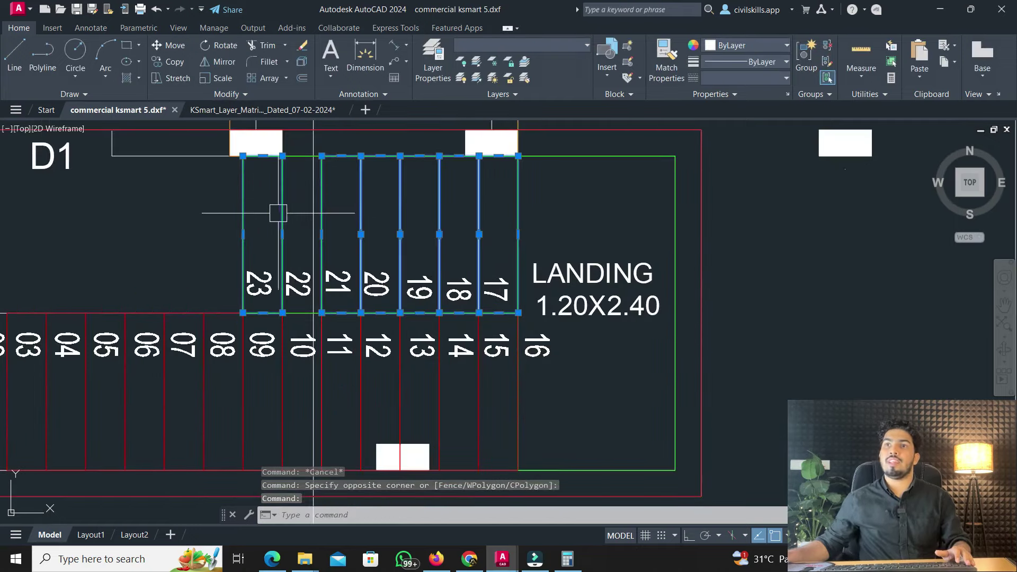
pyautogui.click(302, 157)
pyautogui.click(725, 45)
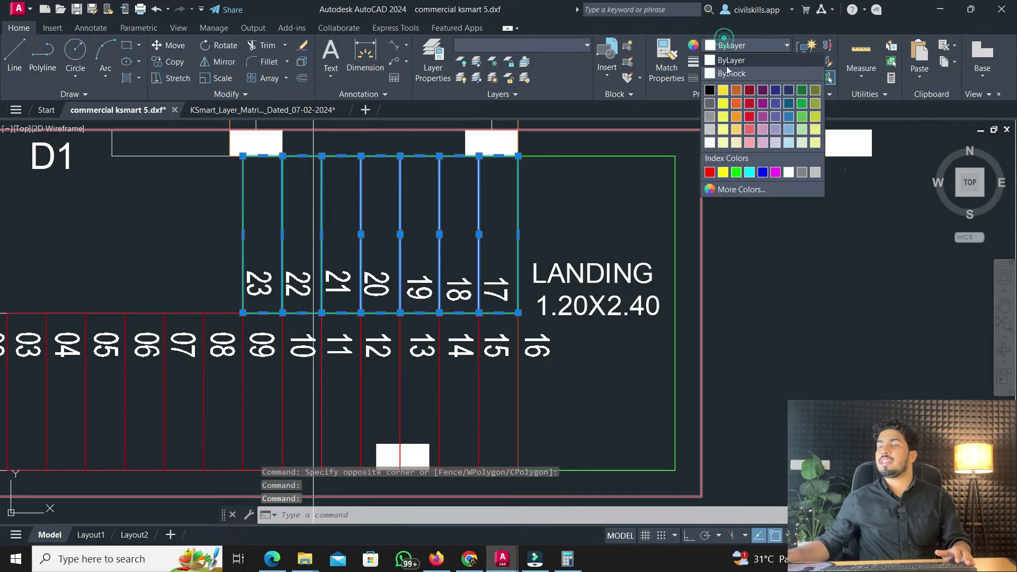
pyautogui.click(729, 190)
pyautogui.click(545, 376)
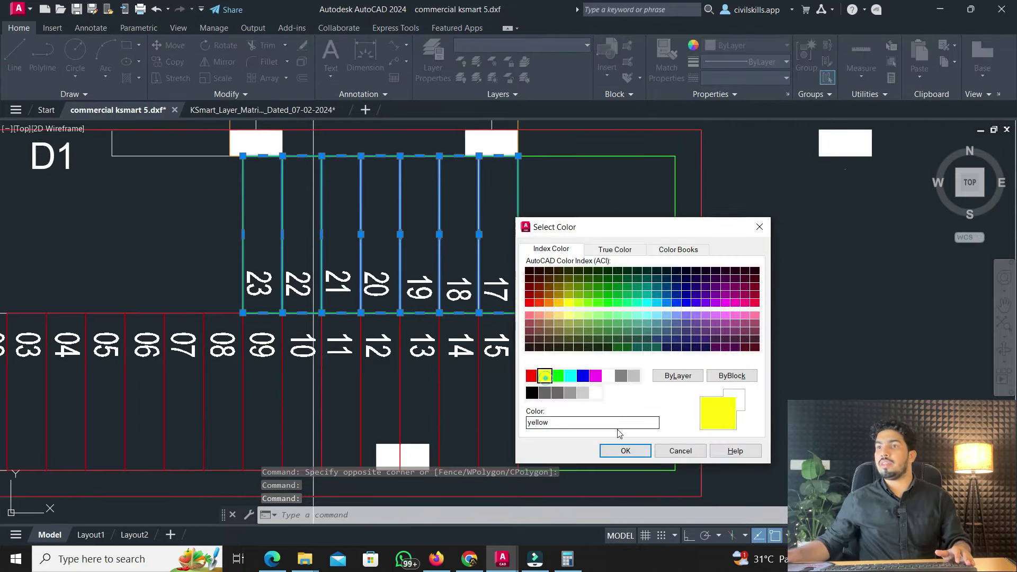
pyautogui.click(626, 451)
pyautogui.press('Escape')
pyautogui.scroll(-3, 313, 408)
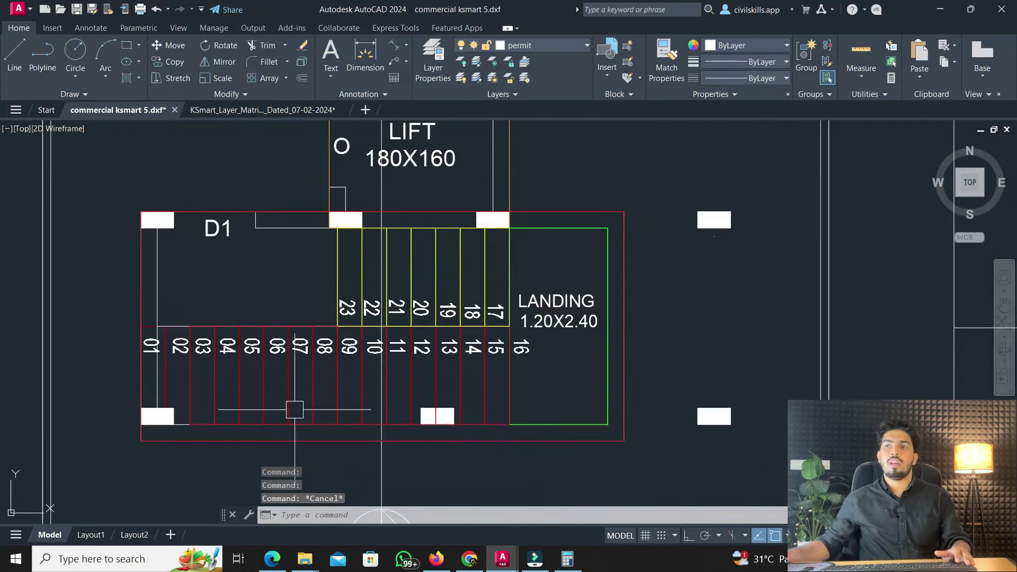
# Examine the layer matrix's requirement for floor heights at the respective staircases and select its FLR_HT_M=xxxxx sample text
pyautogui.scroll(-3, 530, 345)
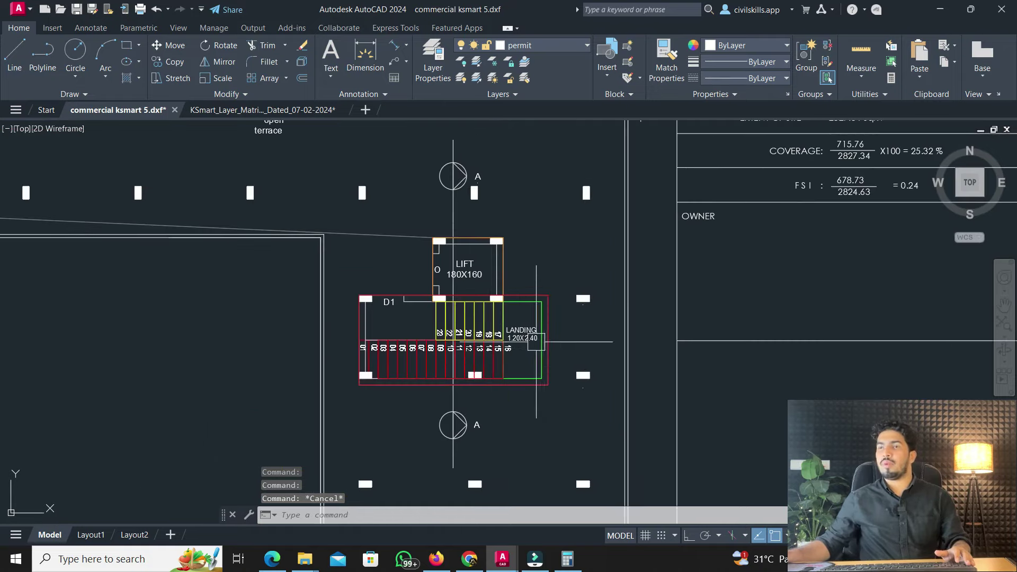
pyautogui.scroll(-3, 536, 342)
pyautogui.scroll(-2, 561, 240)
pyautogui.click(262, 109)
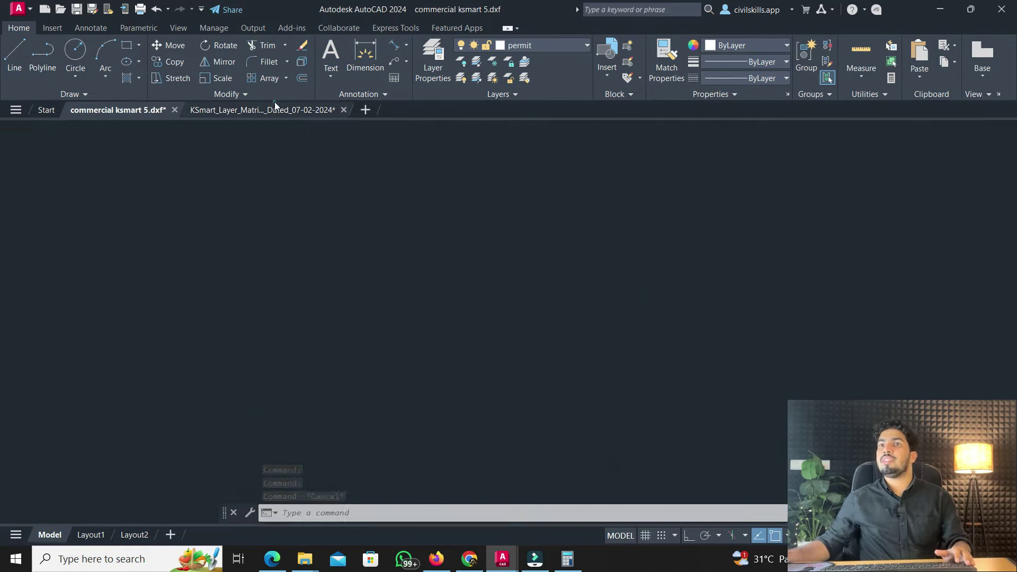
pyautogui.scroll(-5, 394, 340)
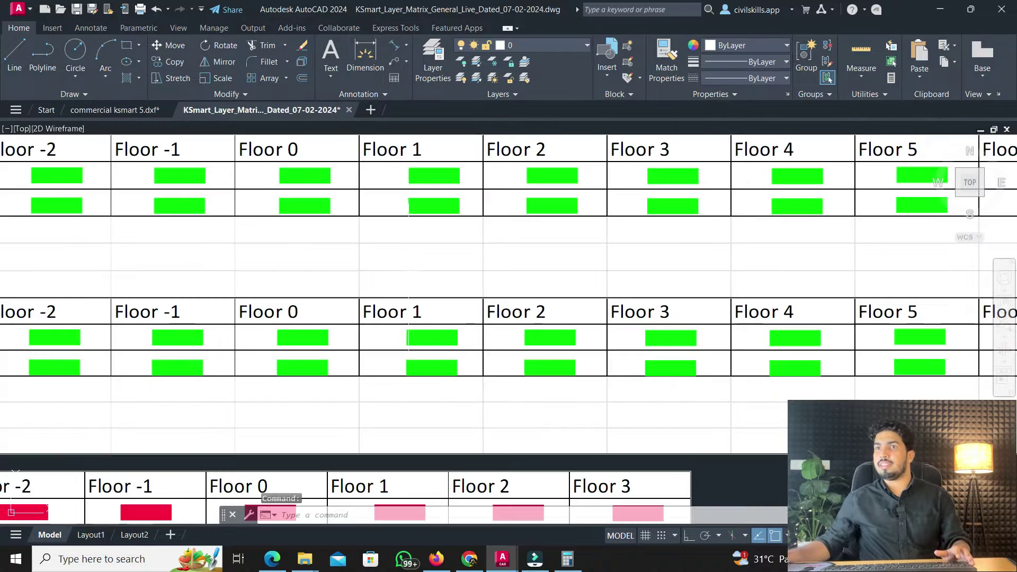
pyautogui.scroll(5, 394, 340)
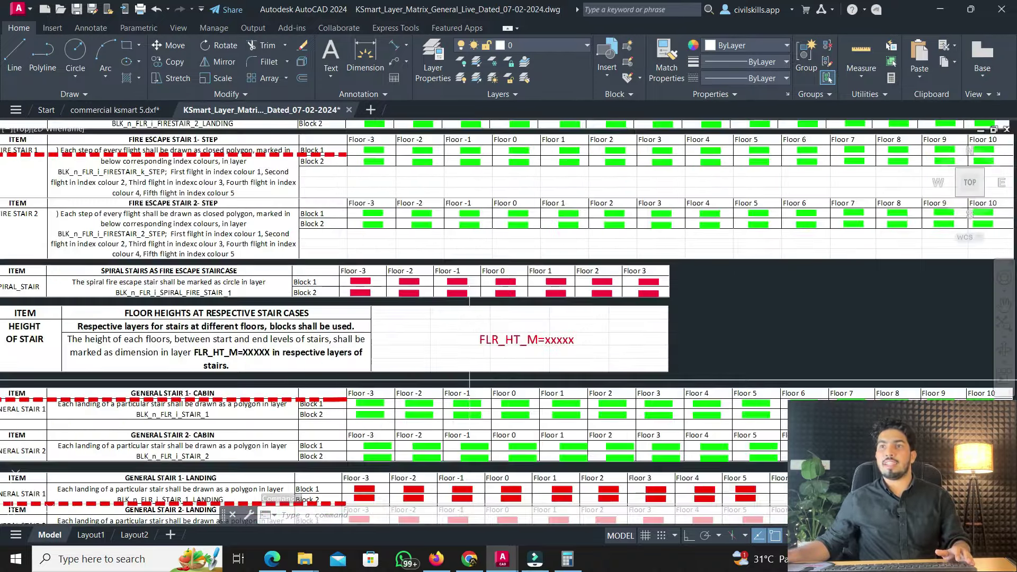
pyautogui.moveTo(469, 355); pyautogui.dragTo(529, 341, button='middle')
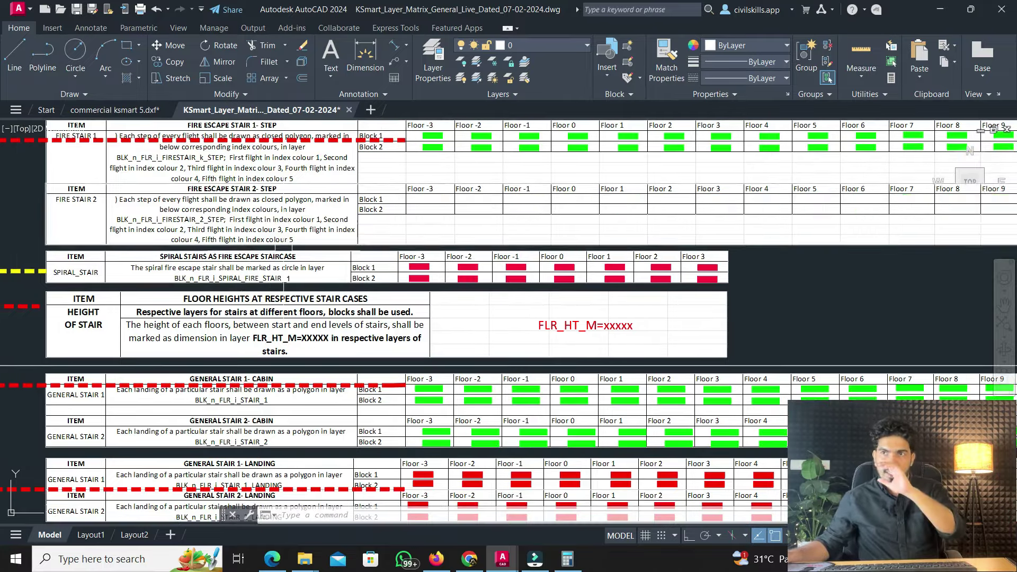
pyautogui.scroll(2, 205, 277)
pyautogui.moveTo(525, 317); pyautogui.dragTo(342, 284, button='middle')
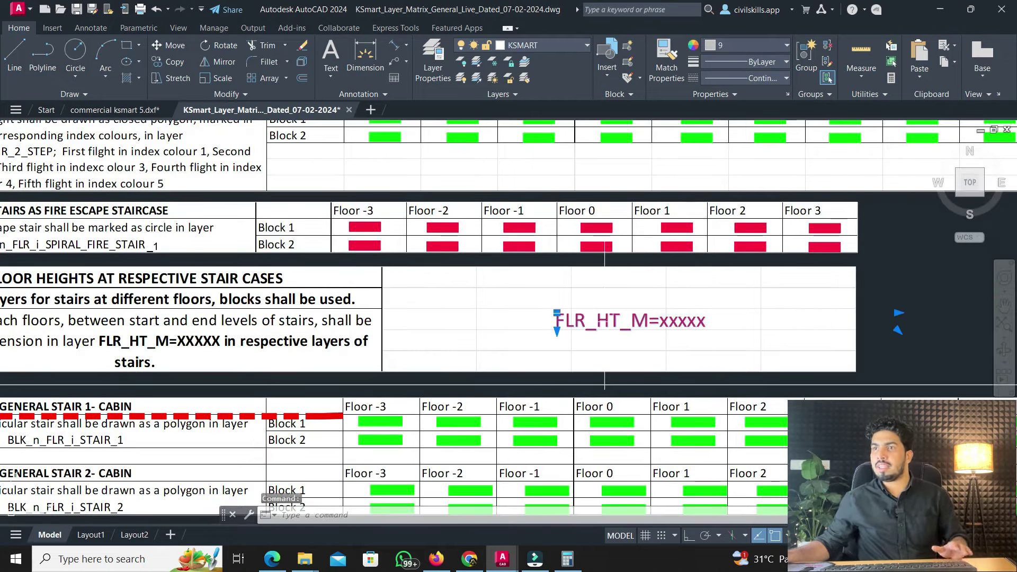
# Copy the layer matrix's FLR_HT_M=xxxxx sample text and paste it beside the ground floor staircase at shop 16 in commercial ksmart 5.dxf
pyautogui.hotkey('ctrl', 'z')
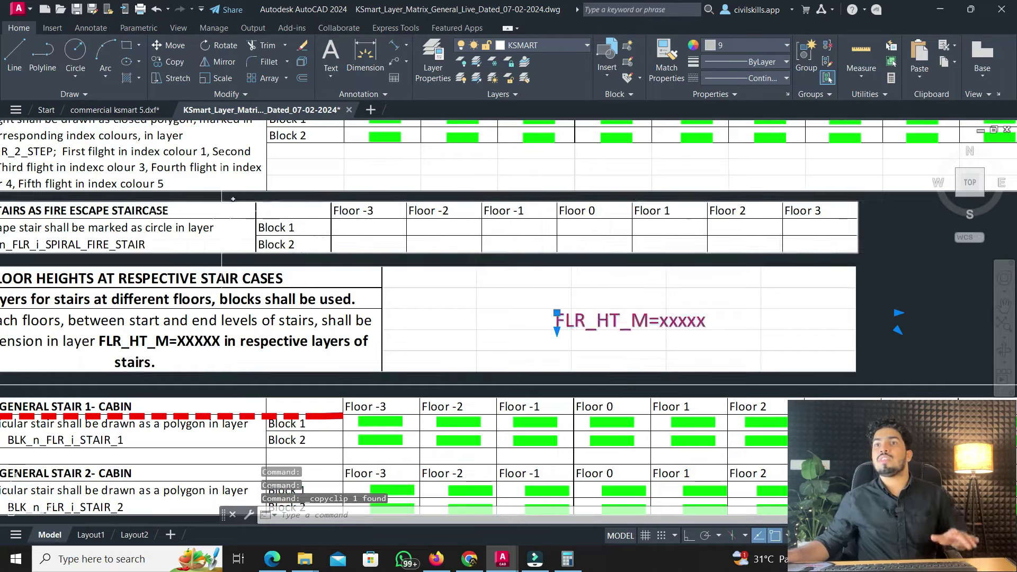
pyautogui.hotkey('ctrl', 'y')
pyautogui.click(100, 110)
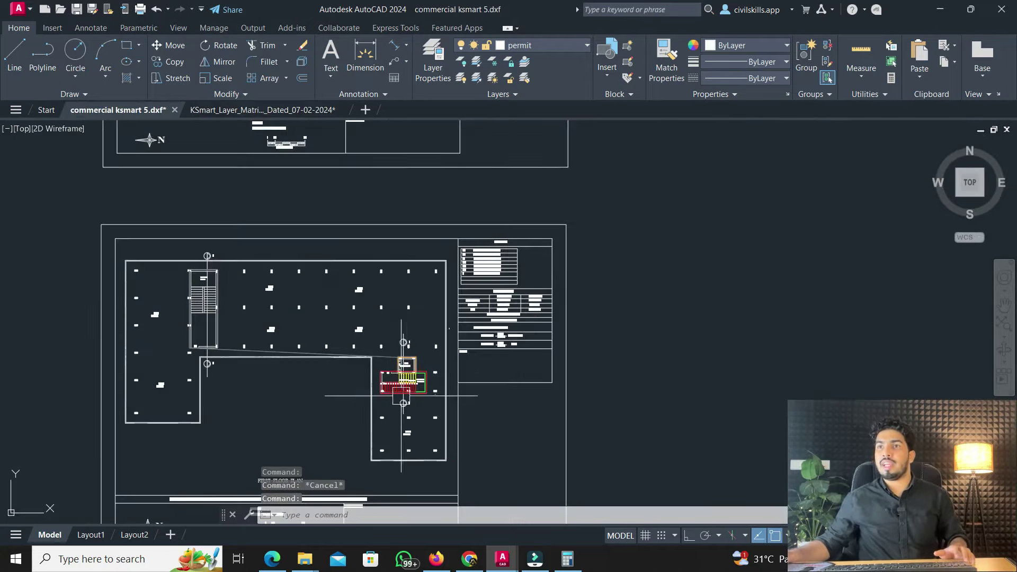
pyautogui.moveTo(377, 351)
pyautogui.mouseDown(button='middle')
pyautogui.moveTo(357, 334)
pyautogui.moveTo(430, 446)
pyautogui.mouseUp(button='middle')
pyautogui.moveTo(250, 186); pyautogui.dragTo(355, 391, button='middle')
pyautogui.scroll(1, 387, 194)
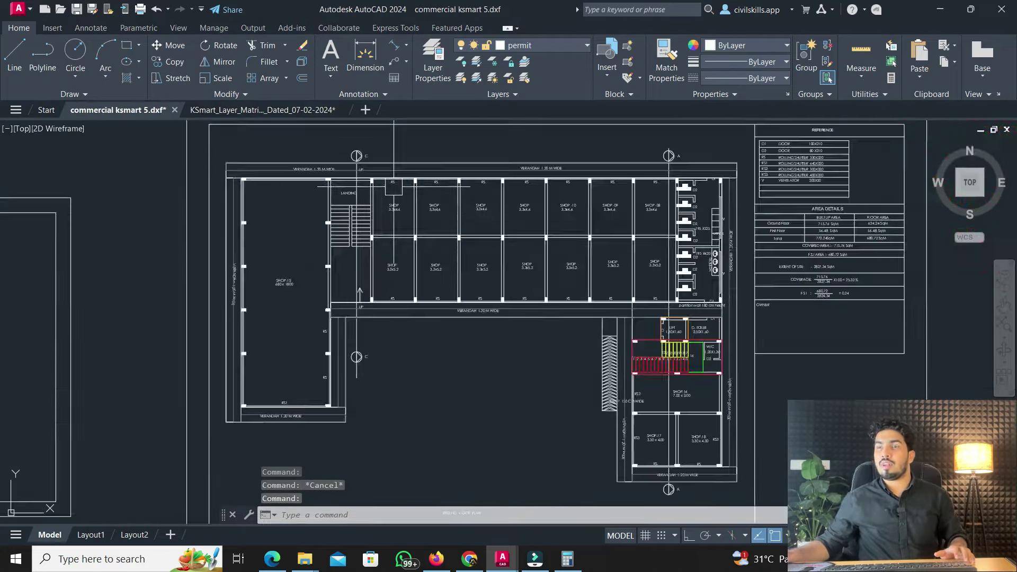
pyautogui.scroll(-2, 297, 159)
pyautogui.scroll(6, 459, 238)
pyautogui.hotkey('ctrl', 'v')
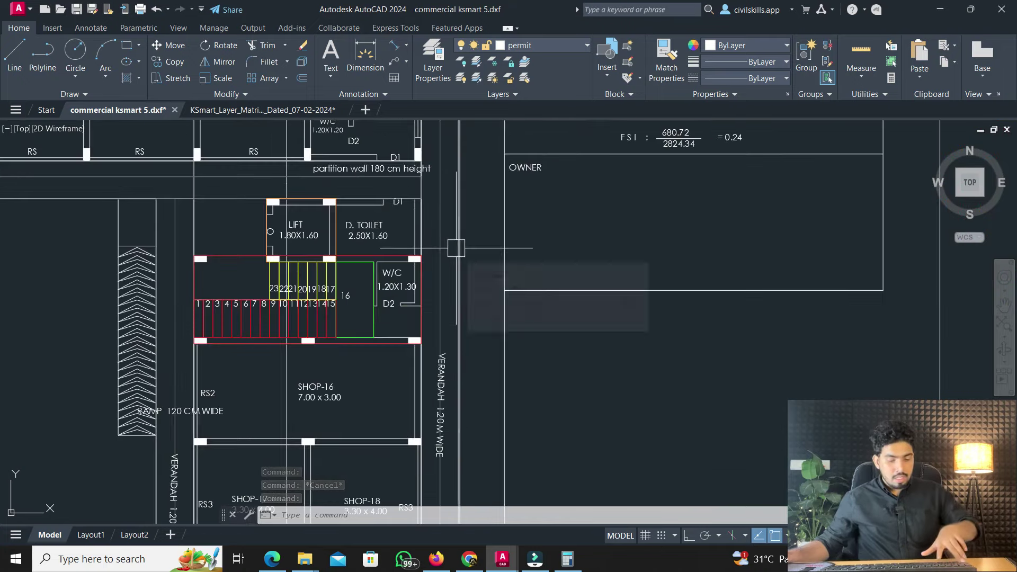
pyautogui.moveTo(426, 342); pyautogui.dragTo(393, 247, button='middle')
pyautogui.scroll(1, 325, 307)
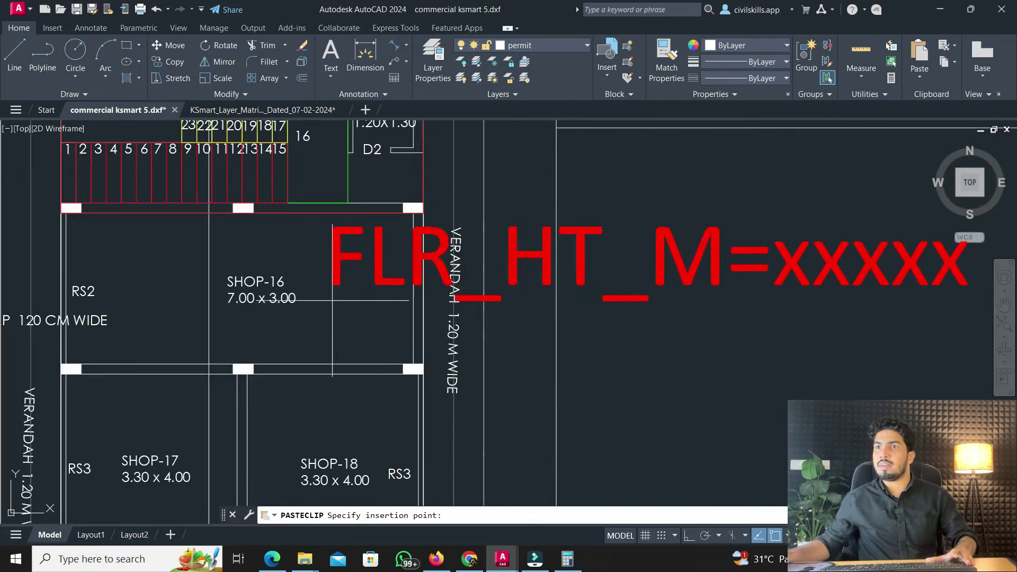
pyautogui.click(332, 300)
pyautogui.scroll(-2, 159, 464)
pyautogui.scroll(2, 336, 280)
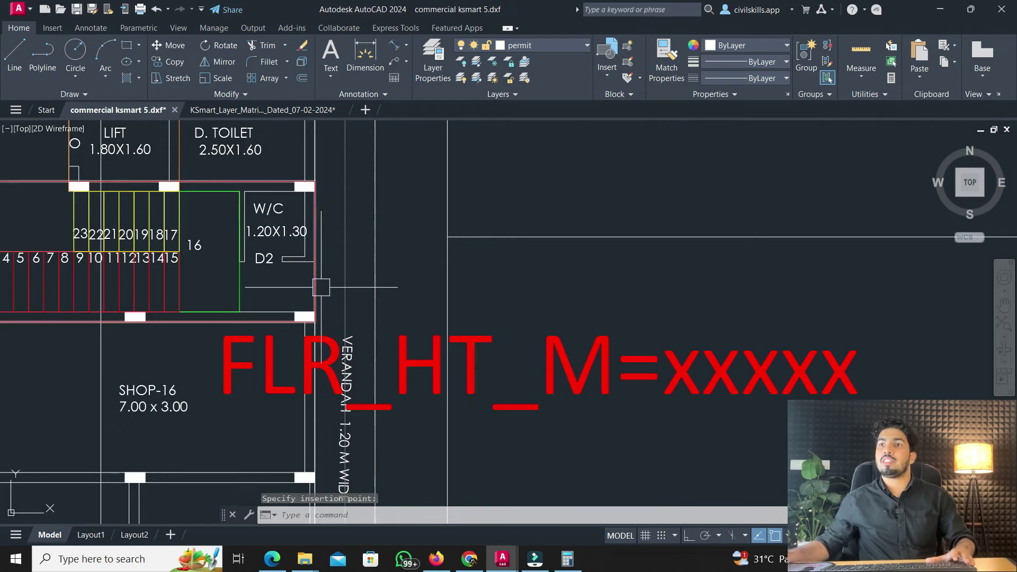
# Match the pasted FLR_HT_M text's properties to the ground floor staircase boundary so it takes layer BLK_1_FLR_0_FIRESTAIR_1
pyautogui.click(321, 287)
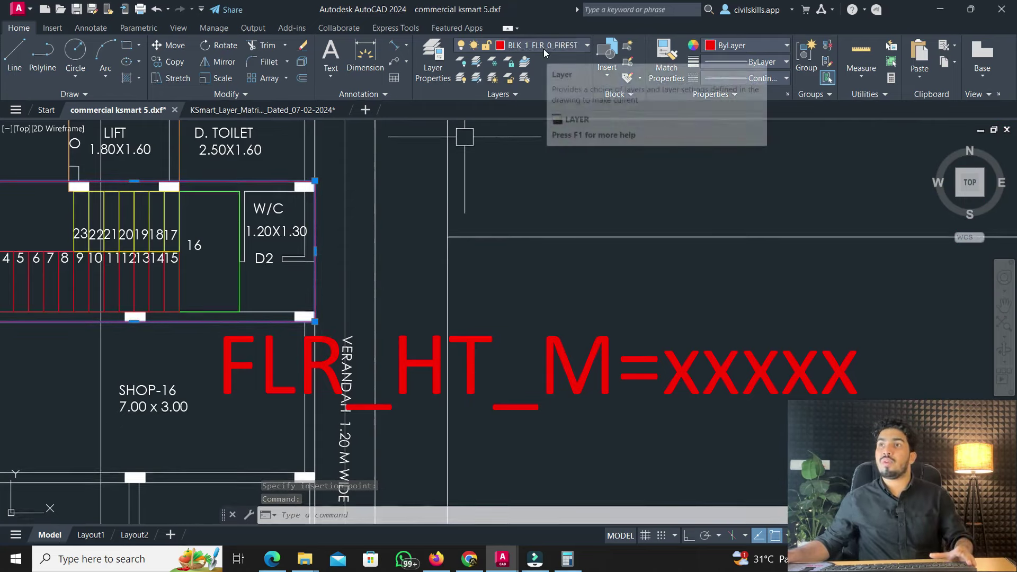
pyautogui.press('Escape')
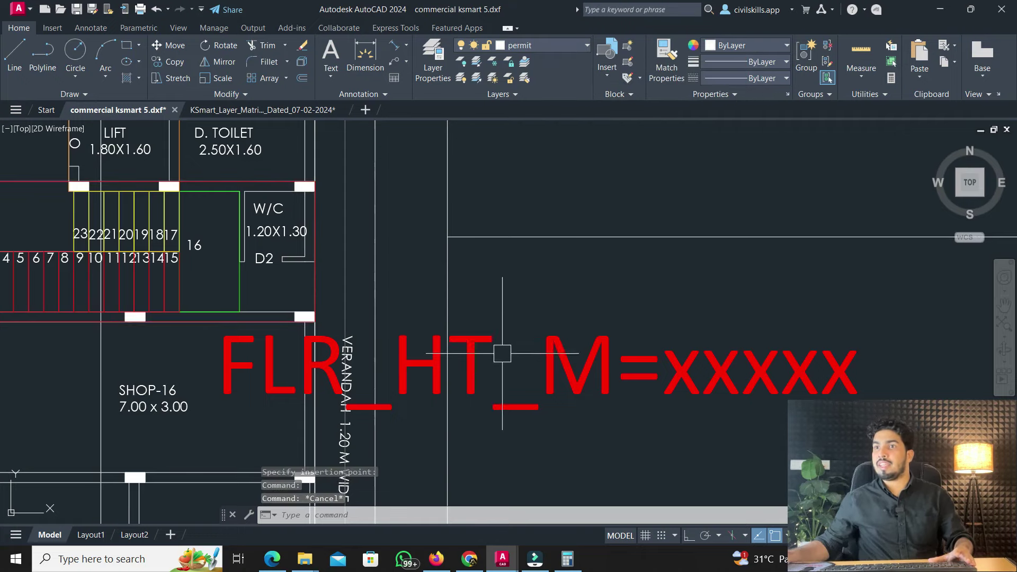
pyautogui.write('ma')
pyautogui.press('Return')
pyautogui.click(320, 283)
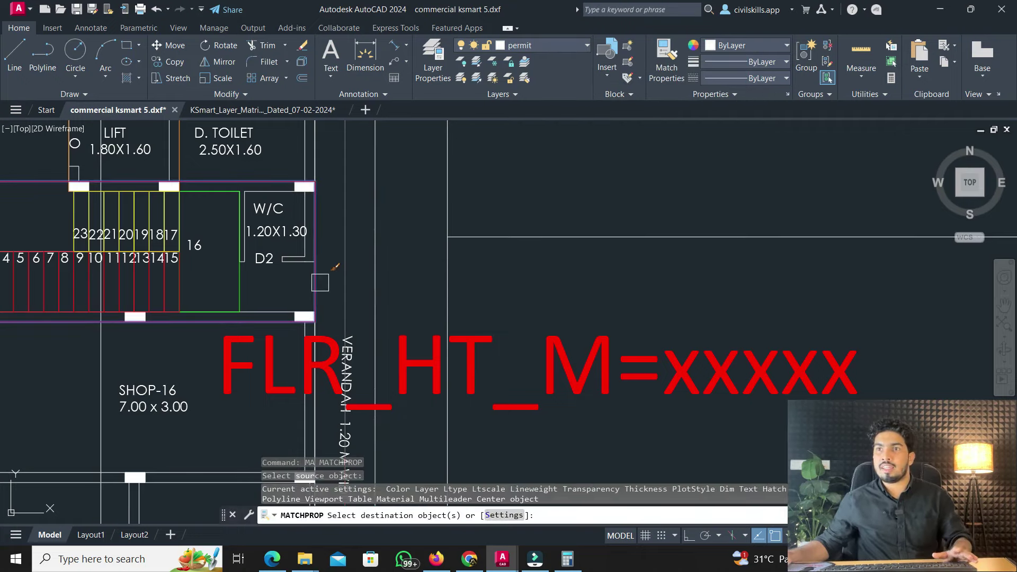
pyautogui.click(479, 336)
pyautogui.press('Escape')
pyautogui.press('Escape')
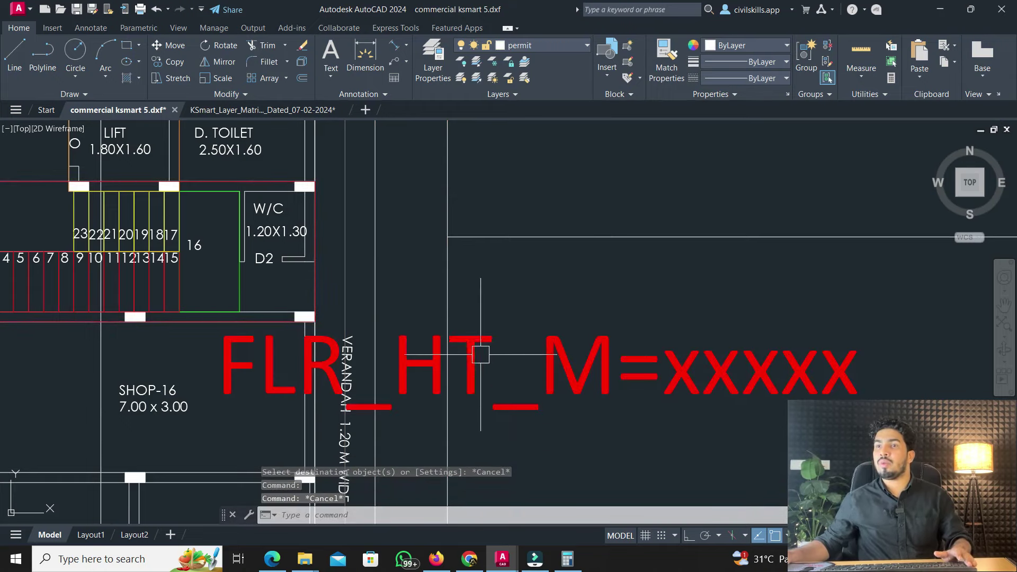
pyautogui.click(312, 225)
pyautogui.press('Escape')
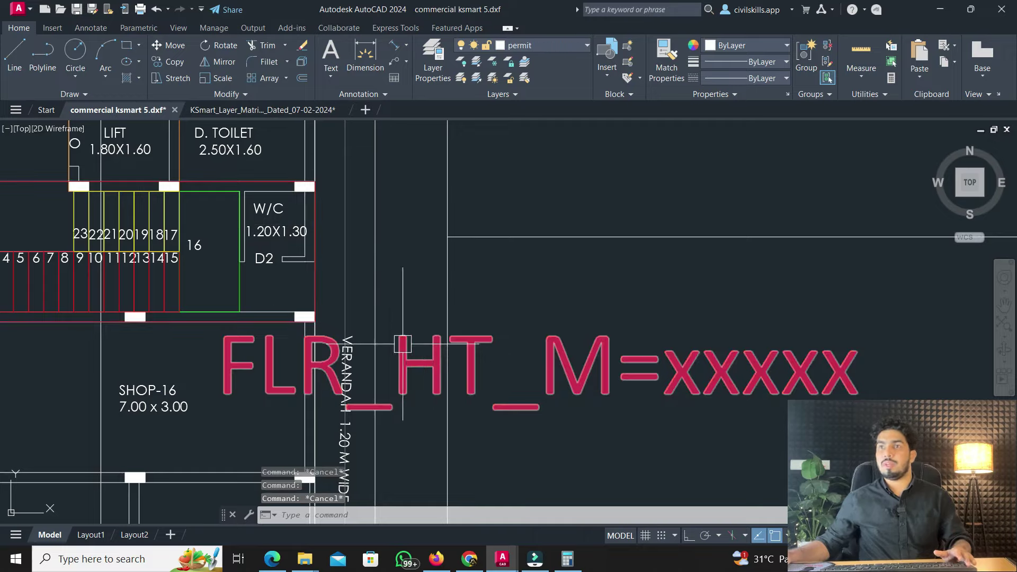
# Add a vertical linear dimension from the ground floor level to the first floor slab top at the fire escape stair in Section A A
pyautogui.scroll(-4, 456, 281)
pyautogui.scroll(-8, 461, 273)
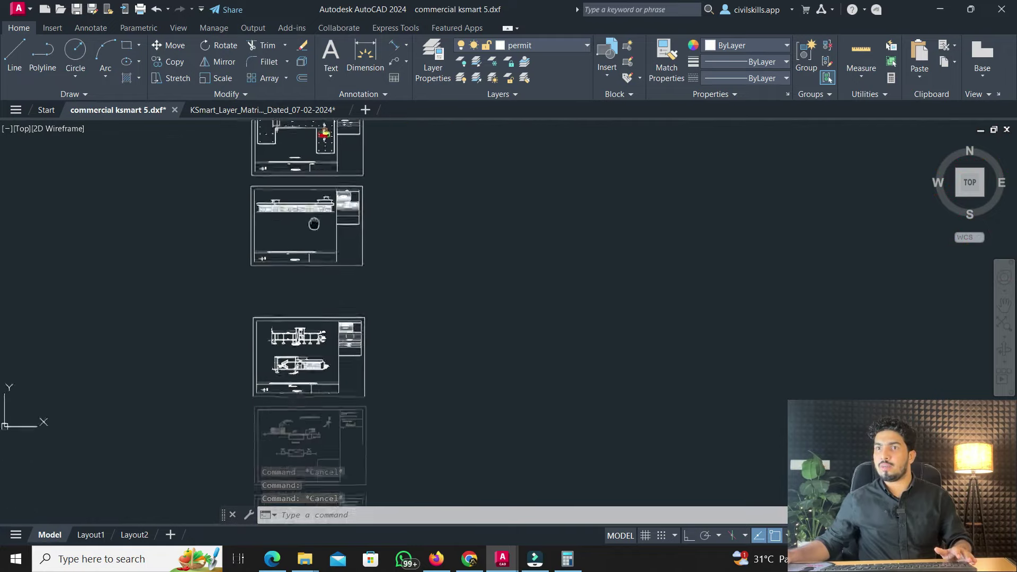
pyautogui.scroll(10, 314, 312)
pyautogui.scroll(2, 228, 270)
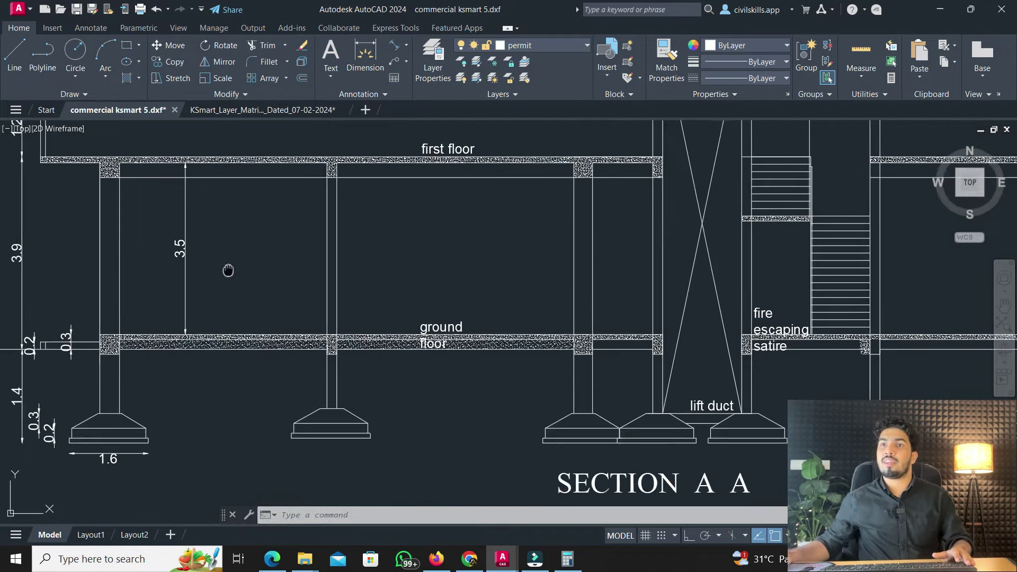
pyautogui.scroll(-2, 228, 270)
pyautogui.moveTo(228, 270); pyautogui.dragTo(109, 304, button='middle')
pyautogui.scroll(2, 424, 300)
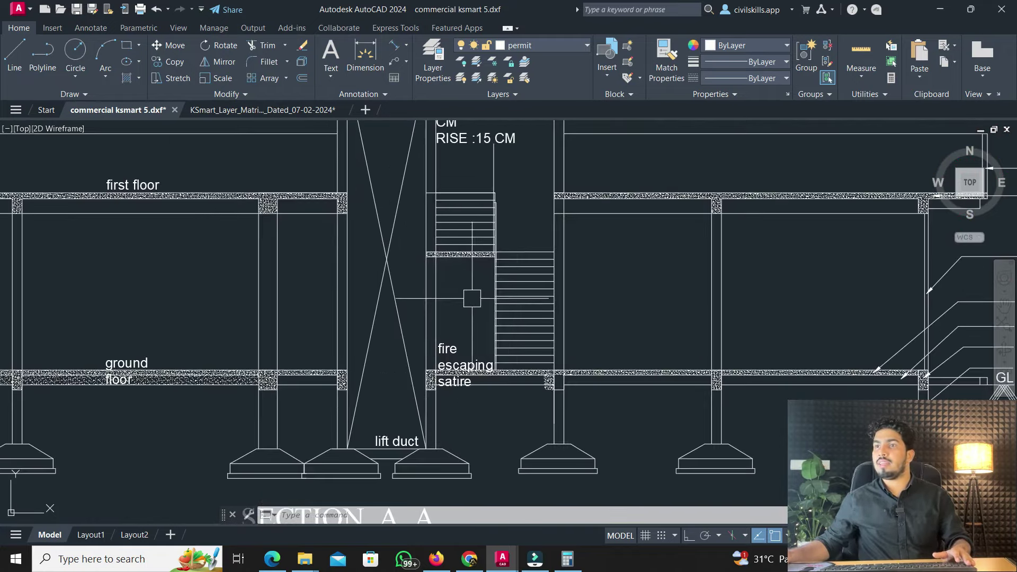
pyautogui.scroll(-3, 472, 298)
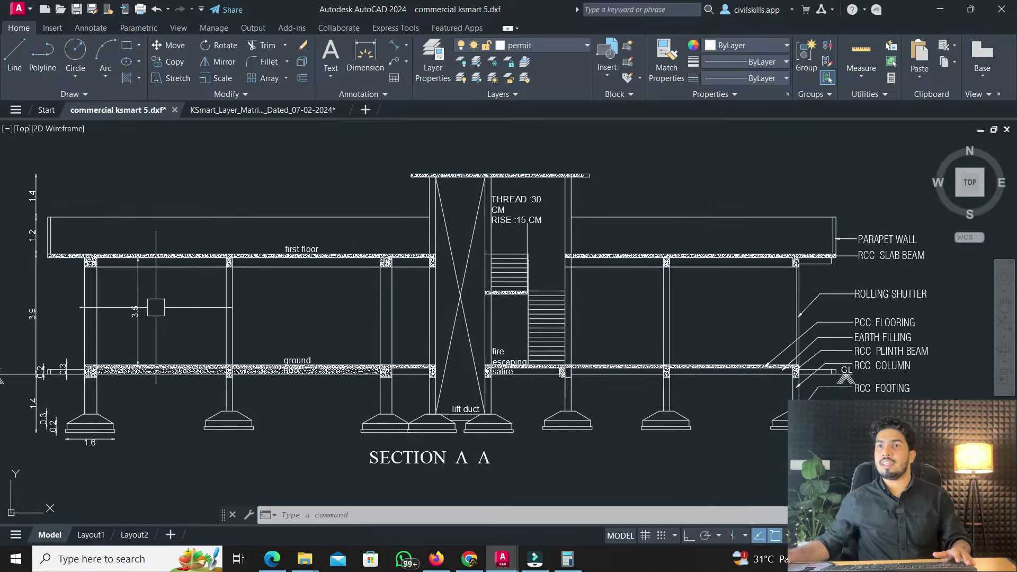
pyautogui.scroll(2, 156, 307)
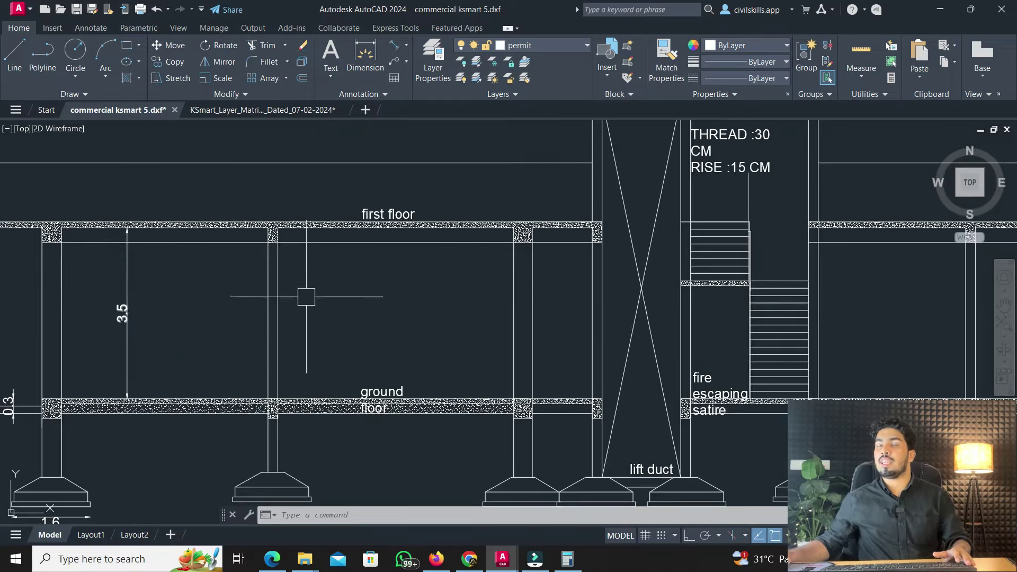
pyautogui.moveTo(679, 280); pyautogui.dragTo(480, 296, button='middle')
pyautogui.write('dli')
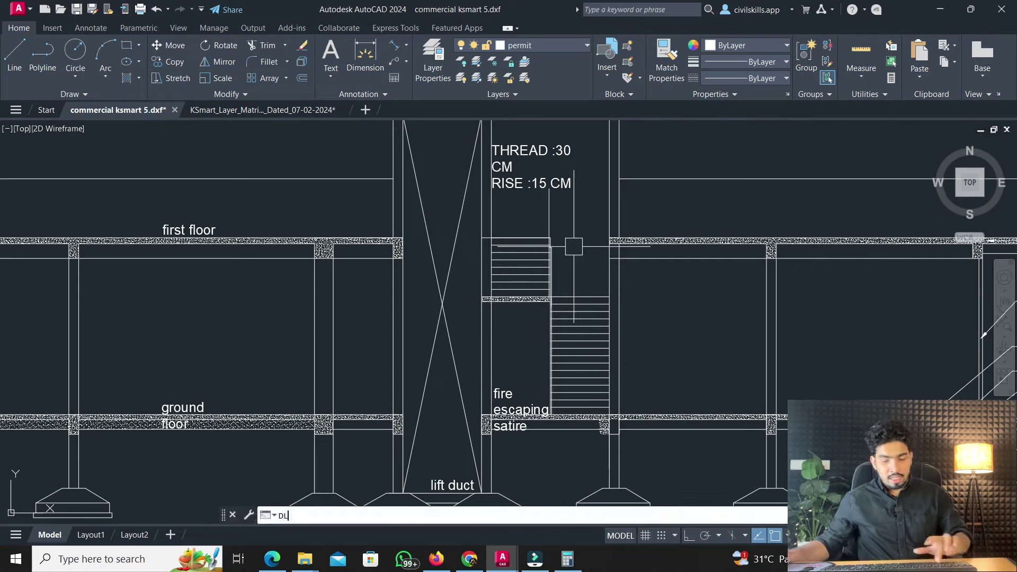
pyautogui.press('Return')
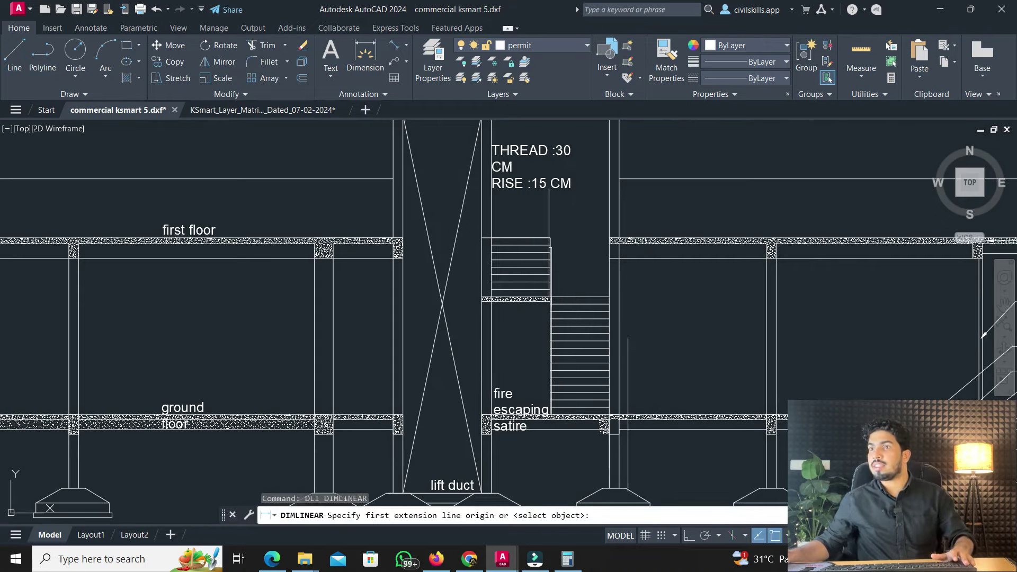
pyautogui.click(628, 416)
pyautogui.scroll(2, 654, 267)
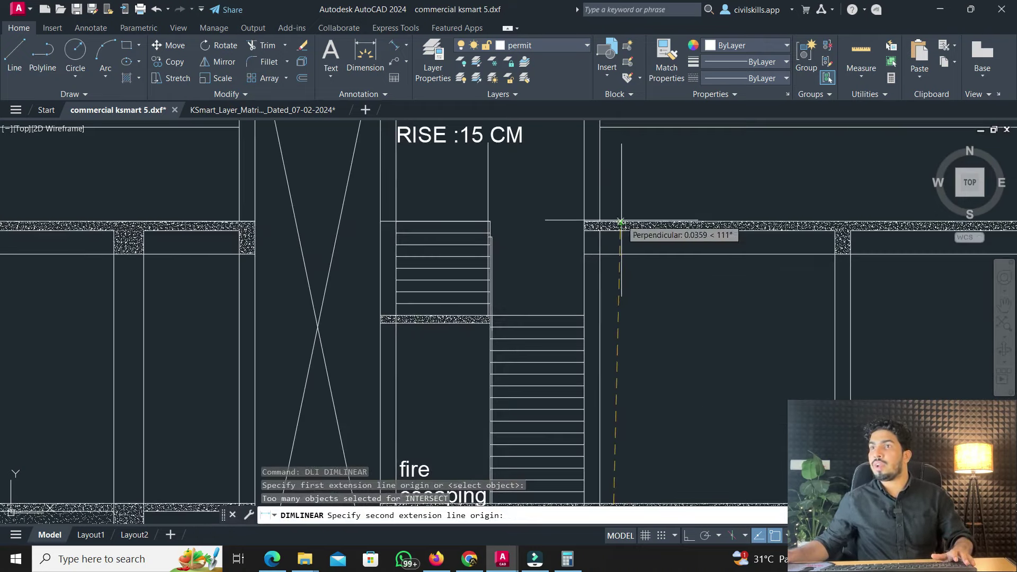
pyautogui.click(616, 222)
pyautogui.click(533, 231)
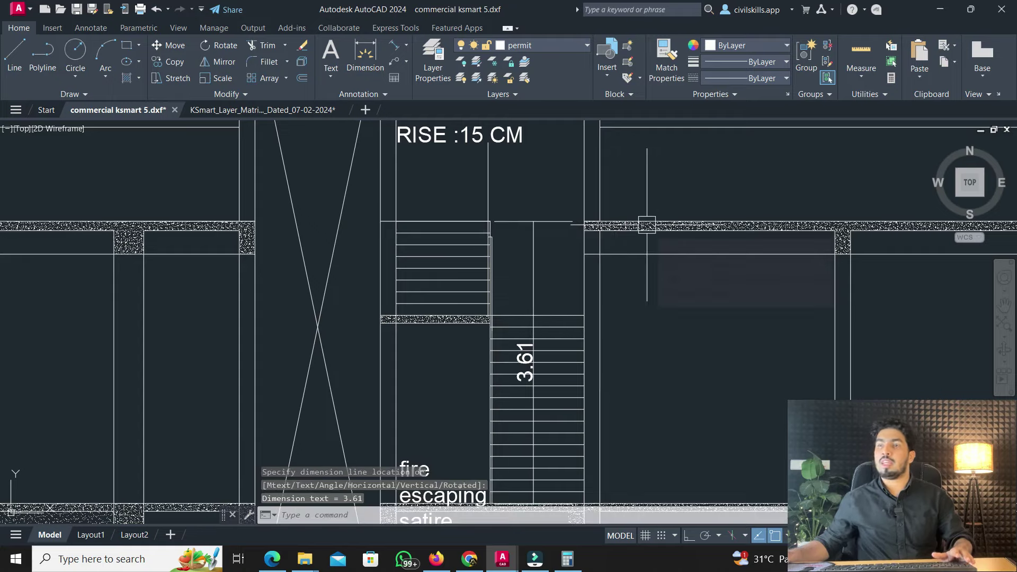
# Edit the ground floor staircase's floor-height text to read FLR_HT_M=3.61
pyautogui.scroll(-8, 379, 383)
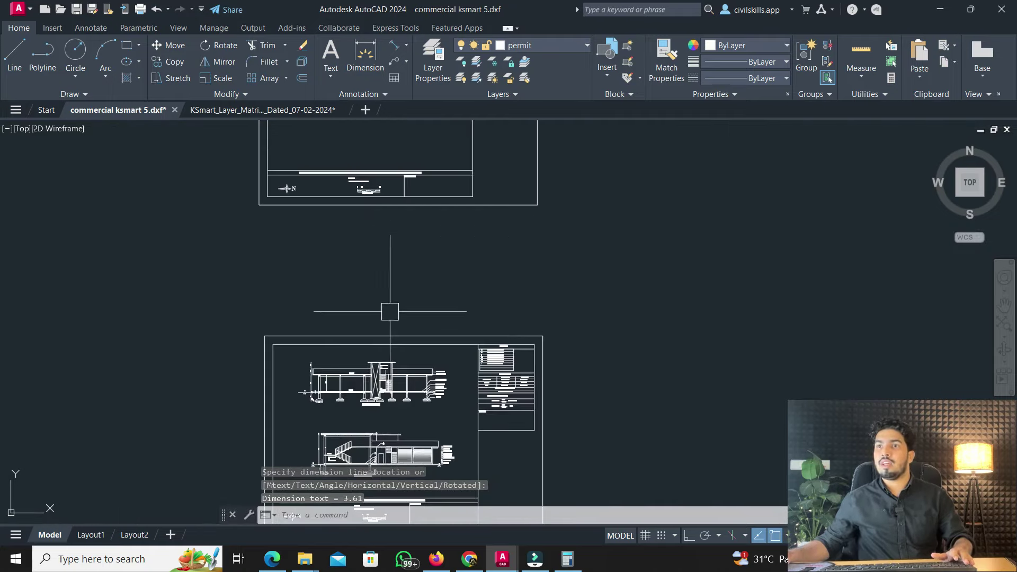
pyautogui.scroll(-2, 390, 297)
pyautogui.scroll(10, 387, 183)
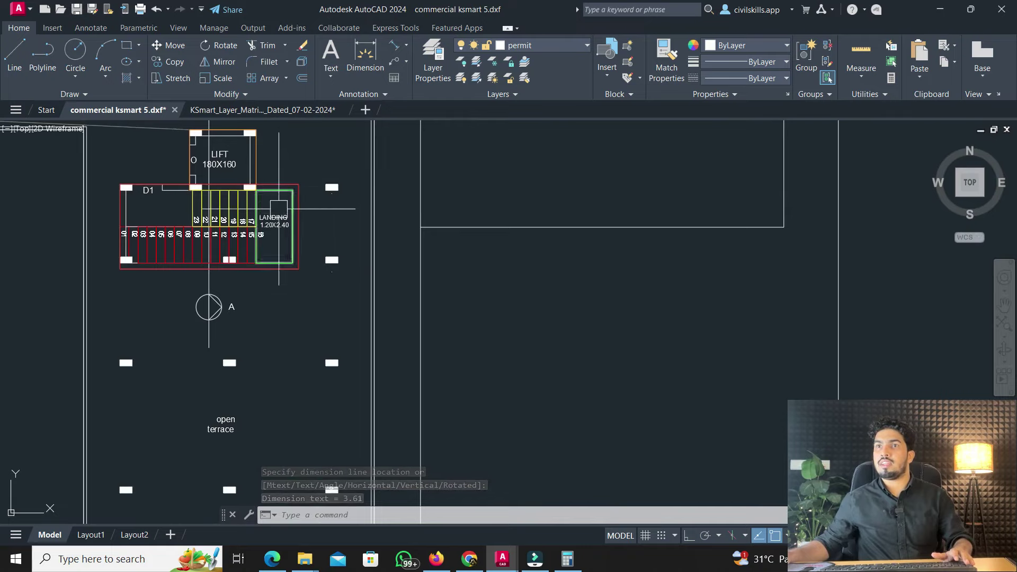
pyautogui.scroll(-11, 278, 209)
pyautogui.scroll(11, 380, 318)
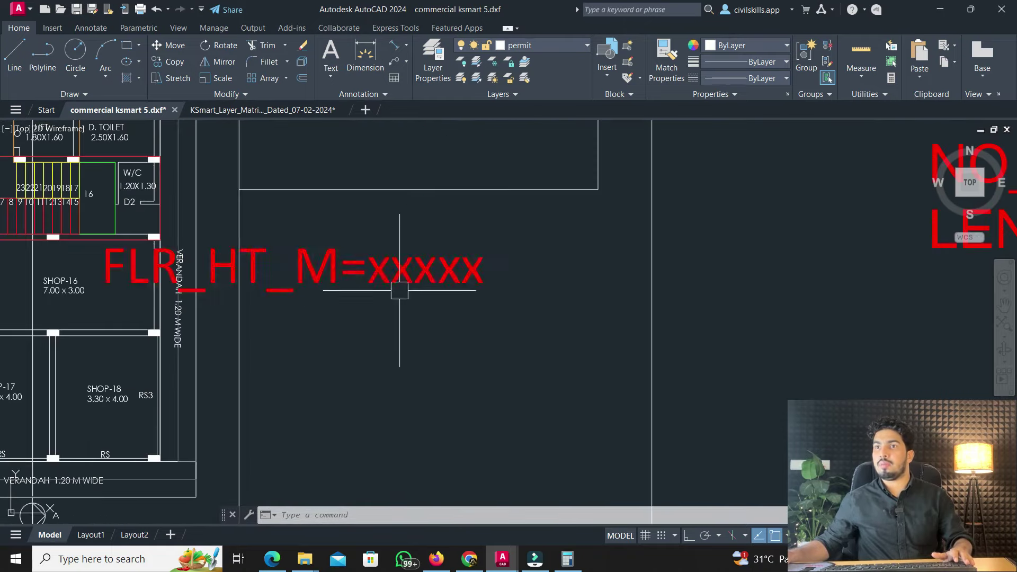
pyautogui.doubleClick(416, 271)
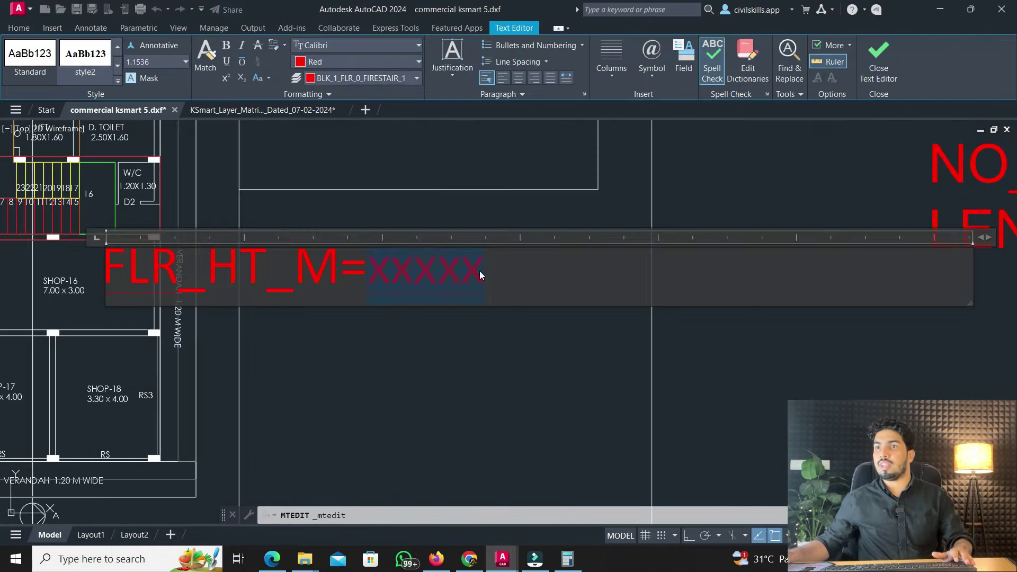
pyautogui.write('3.61')
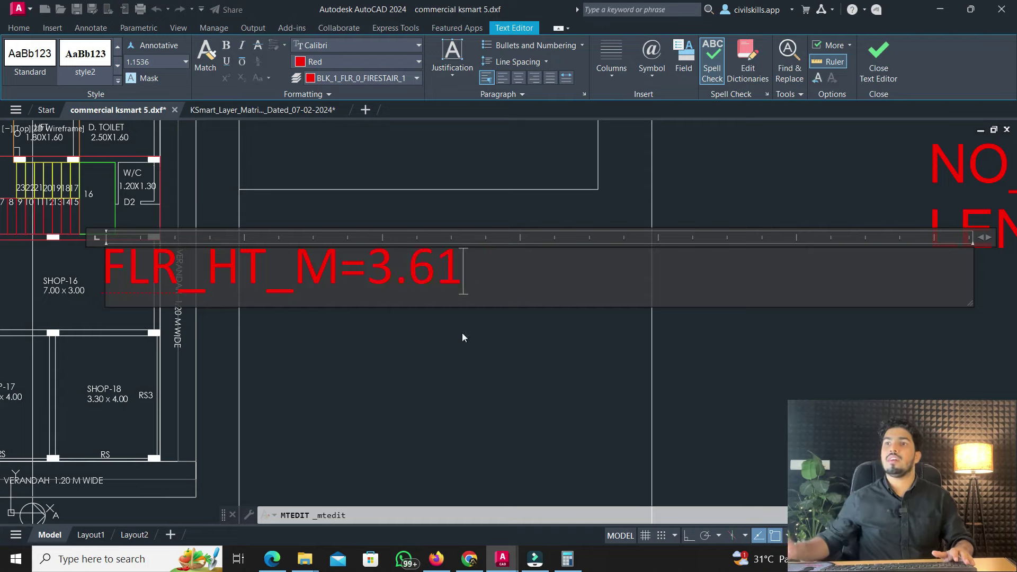
pyautogui.click(460, 343)
# Switch to Calculator and divide the 3.61 floor height by 23 steps to check the riser height
pyautogui.click(567, 559)
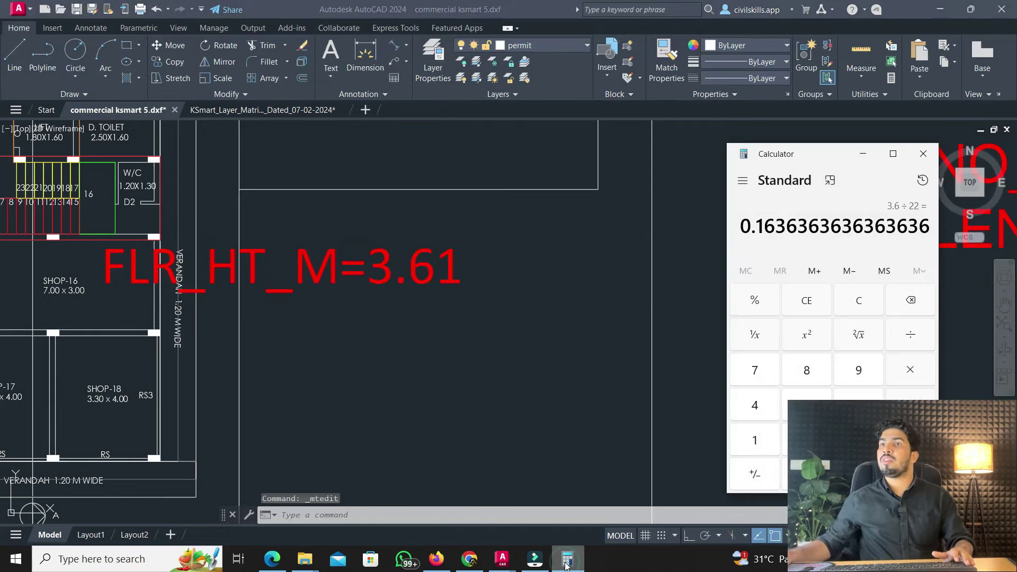
pyautogui.write('3.61')
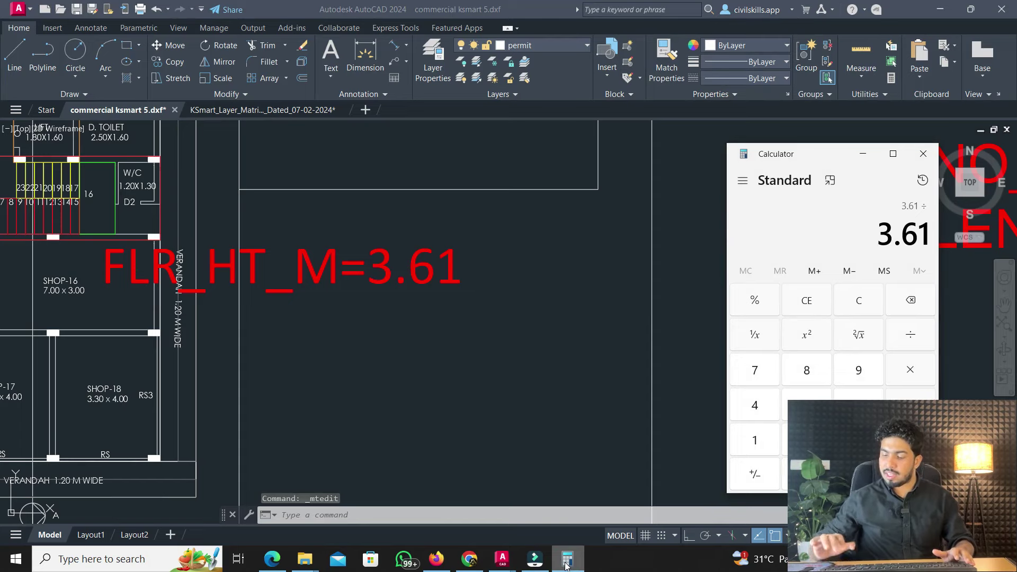
pyautogui.write('3')
pyautogui.press('Return')
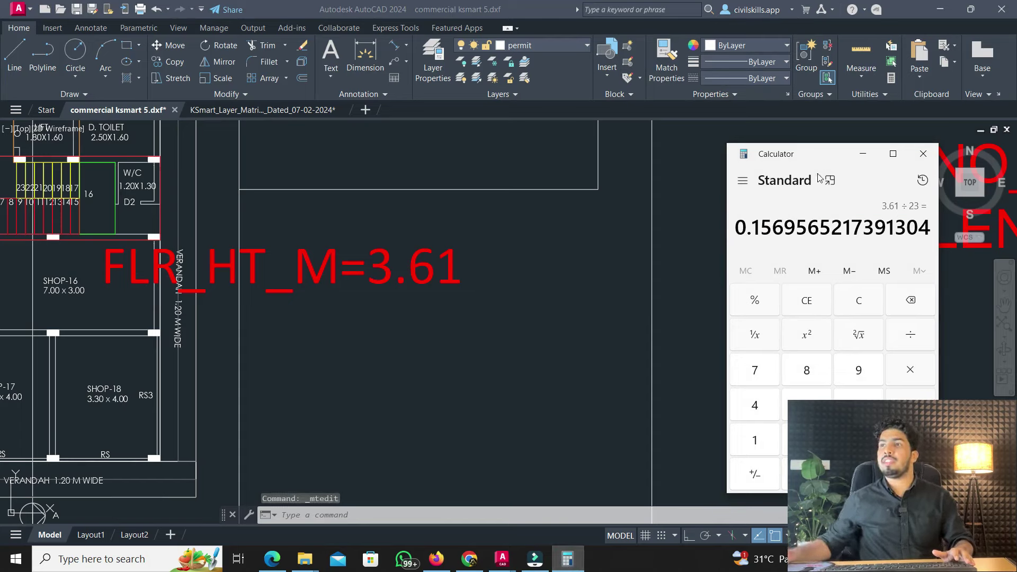
pyautogui.click(853, 159)
pyautogui.scroll(-6, 478, 319)
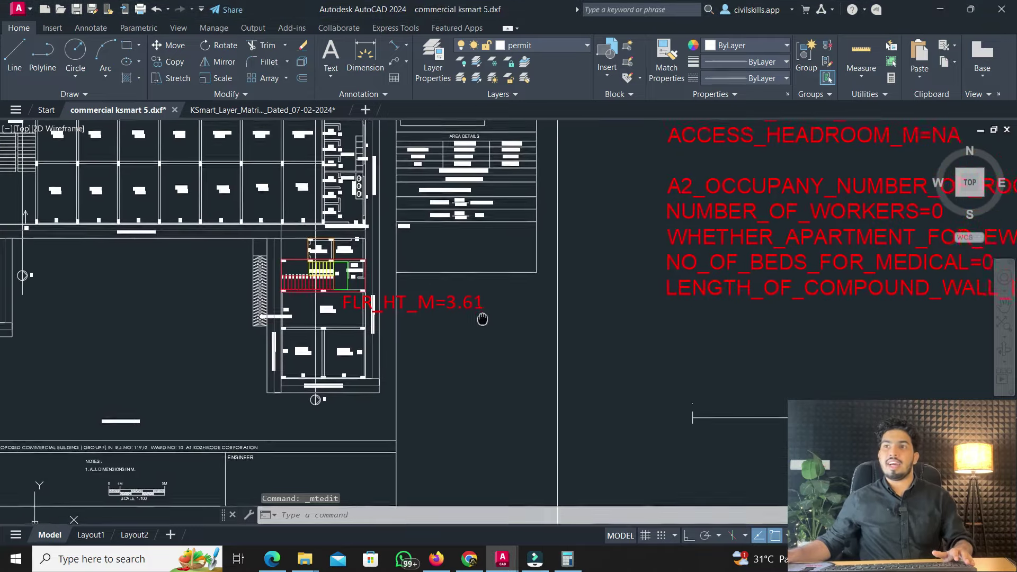
pyautogui.scroll(-2, 479, 319)
pyautogui.moveTo(478, 325)
pyautogui.mouseDown(button='middle')
pyautogui.moveTo(463, 388)
pyautogui.moveTo(428, 255)
pyautogui.mouseUp(button='middle')
pyautogui.click(424, 237)
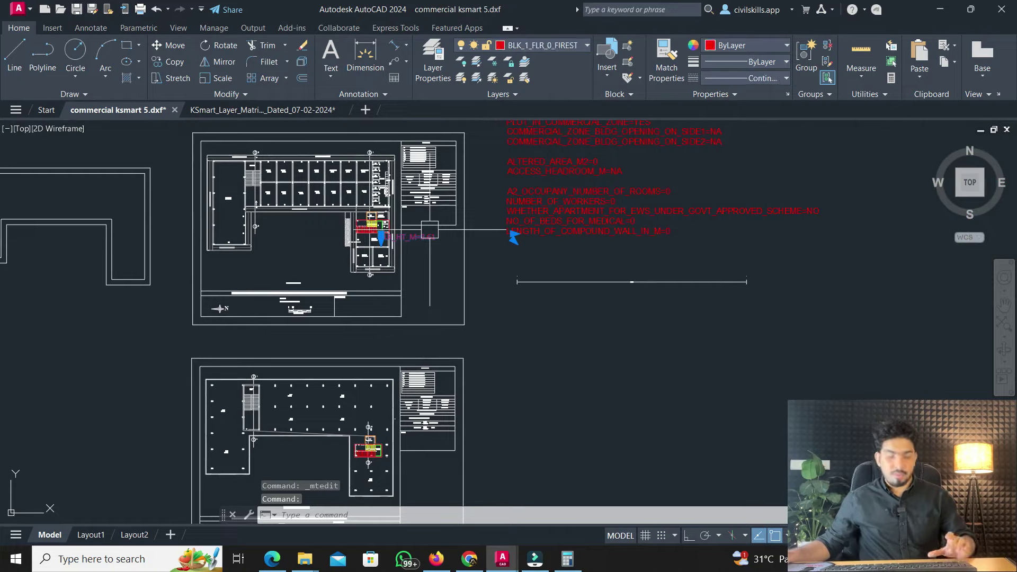
pyautogui.write('co')
pyautogui.press('Return')
pyautogui.scroll(-1, 429, 225)
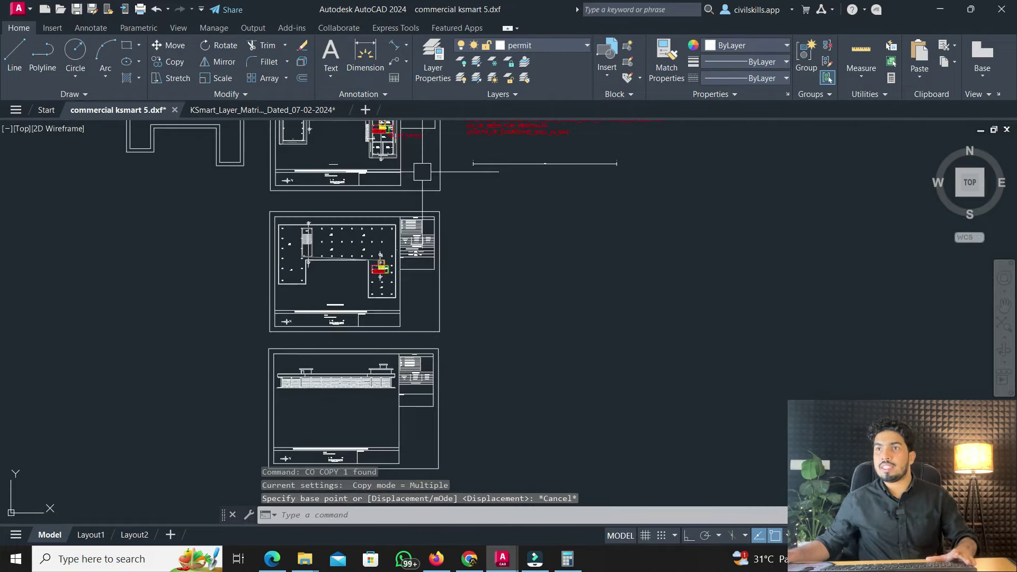
pyautogui.scroll(3, 456, 264)
pyautogui.press('Escape')
# Copy the FLR_HT_M=3.61 text from the ground floor plan to beside the staircase on the terrace plan below
pyautogui.write('co')
pyautogui.press('Return')
pyautogui.click(418, 135)
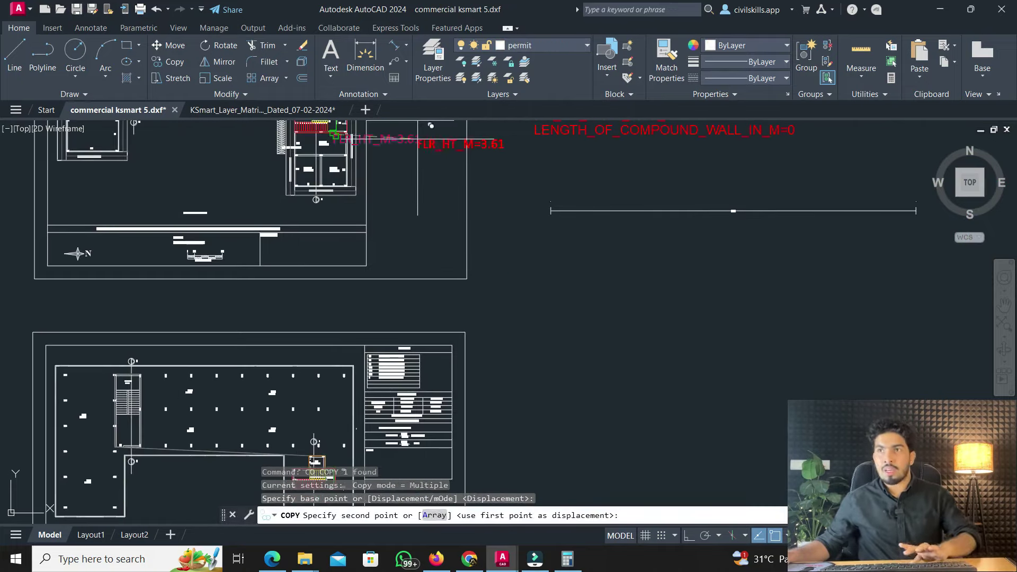
pyautogui.moveTo(422, 266); pyautogui.dragTo(420, 152, button='middle')
pyautogui.scroll(4, 354, 378)
pyautogui.click(247, 371)
pyautogui.press('Escape')
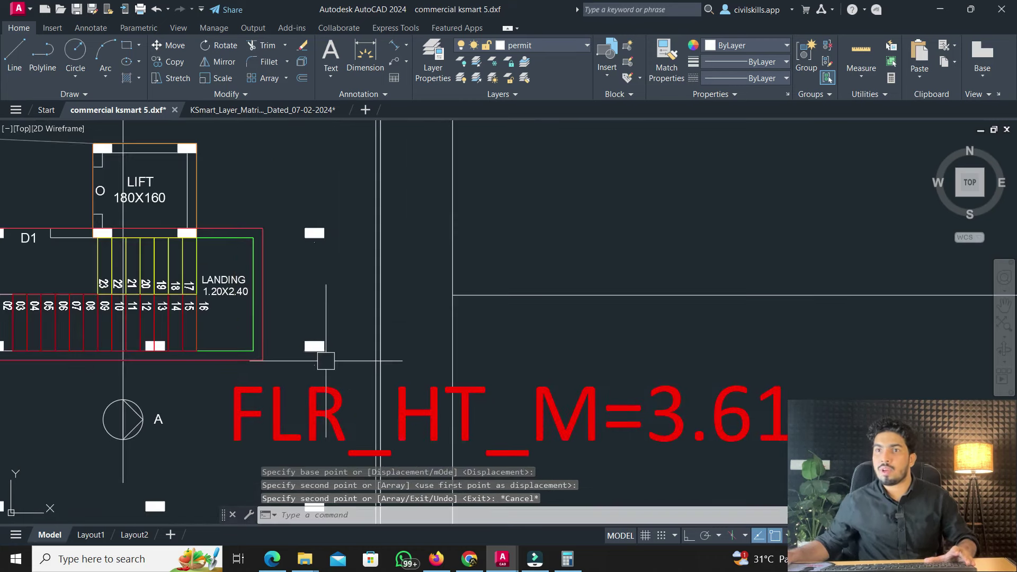
# Match the properties of the fire escape stair's red outline onto the copied FLR_HT_M=3.61 text in the first floor plan
pyautogui.write('ma')
pyautogui.press('Return')
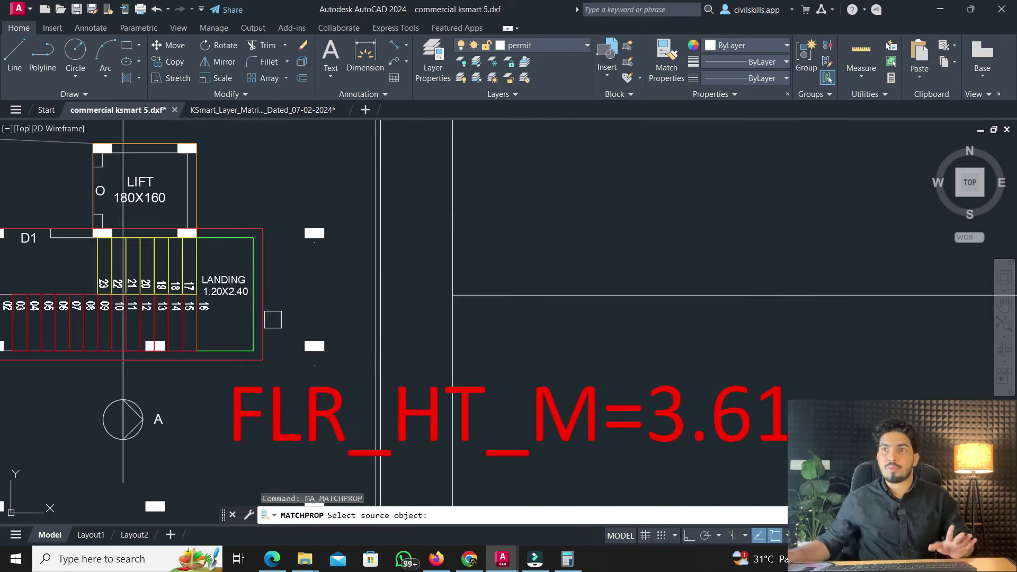
pyautogui.scroll(2, 265, 305)
pyautogui.click(259, 291)
pyautogui.moveTo(307, 386); pyautogui.dragTo(337, 274, button='middle')
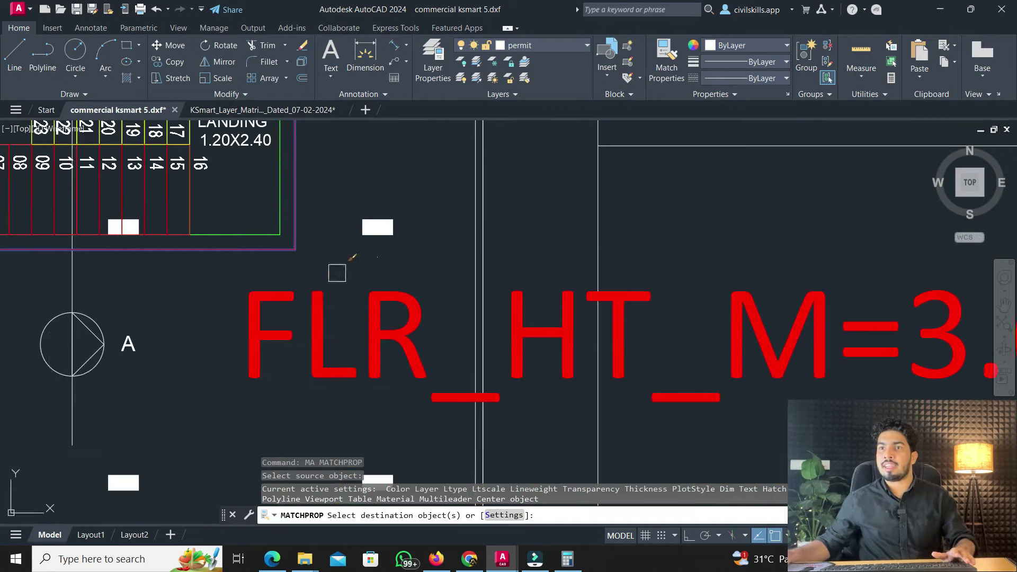
pyautogui.click(319, 310)
pyautogui.press('Escape')
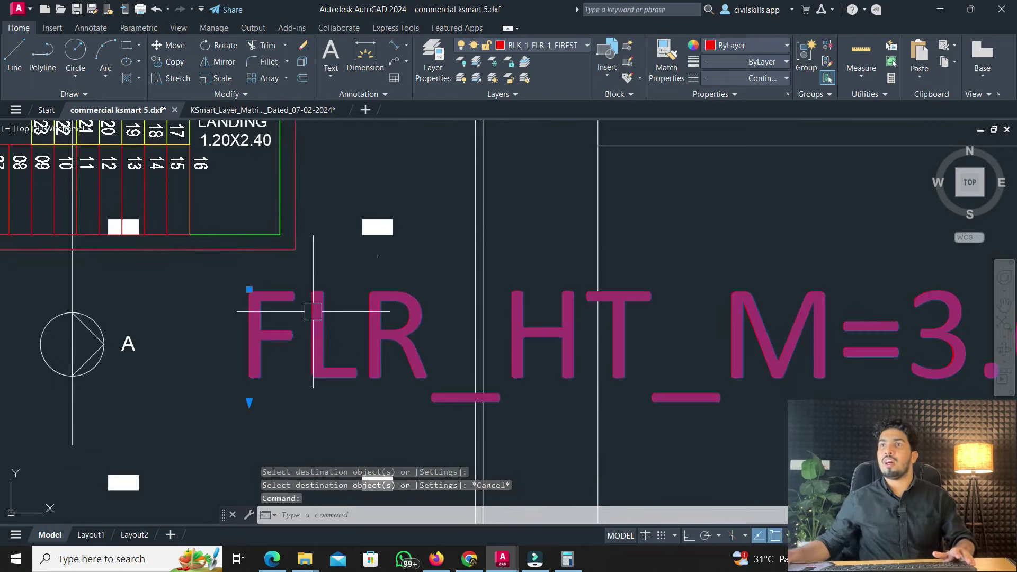
pyautogui.scroll(-5, 289, 335)
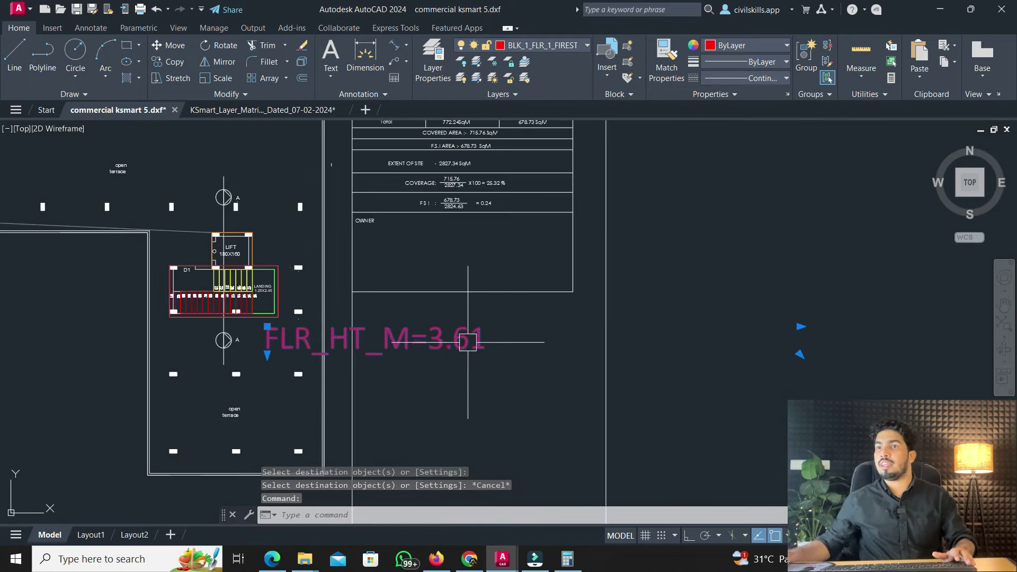
pyautogui.scroll(-5, 461, 349)
pyautogui.press('Escape')
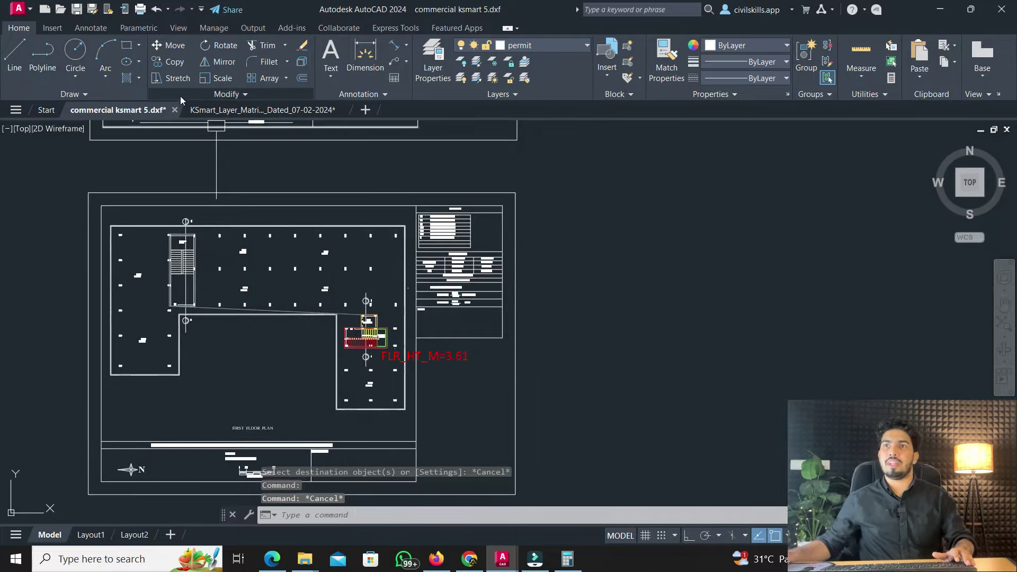
# Switch to the KSmart layer matrix drawing and examine the General Stair cabin, landing, steps and floor-height layer rules
pyautogui.click(216, 112)
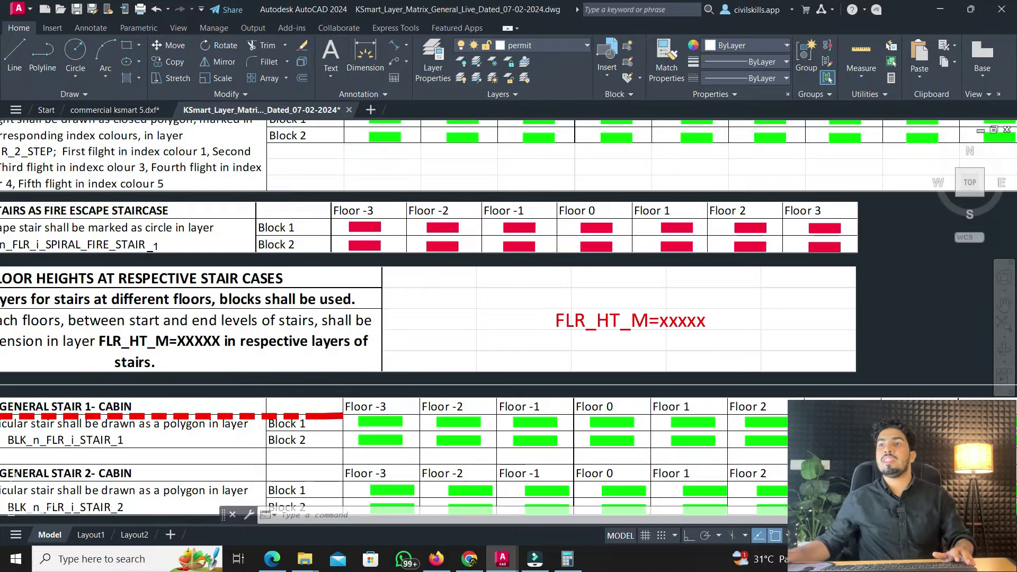
pyautogui.scroll(-2, 521, 294)
pyautogui.scroll(1, 233, 479)
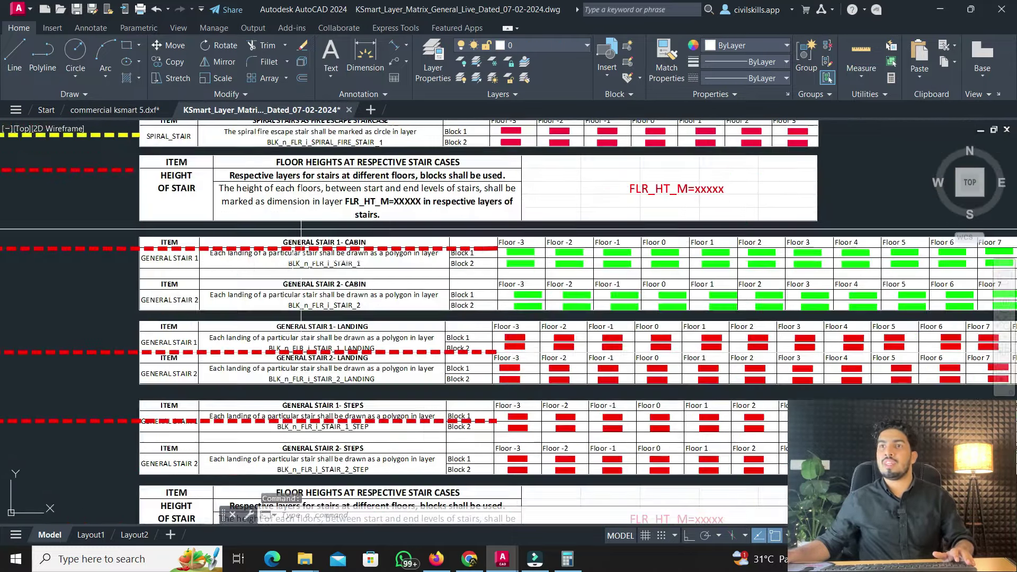
pyautogui.scroll(2, 301, 228)
pyautogui.scroll(-2, 358, 246)
pyautogui.moveTo(357, 250); pyautogui.dragTo(400, 239, button='middle')
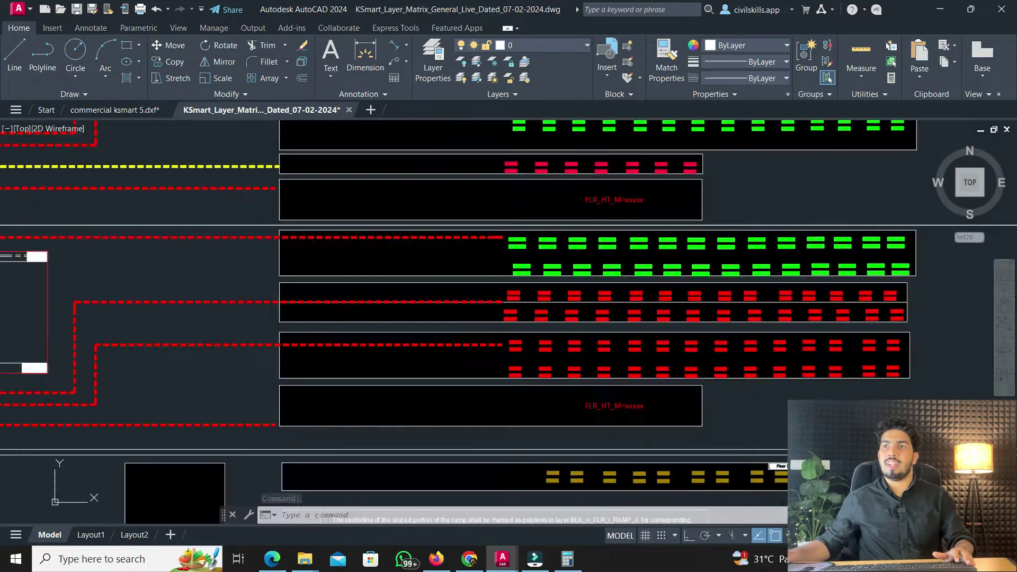
pyautogui.scroll(1, 410, 249)
pyautogui.moveTo(249, 249); pyautogui.dragTo(2, 250, button='middle')
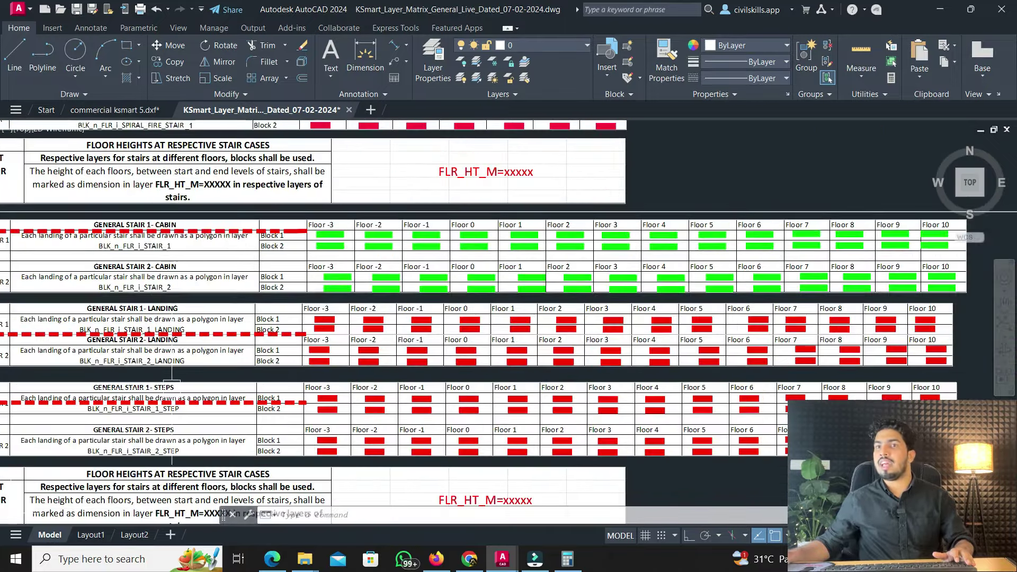
# Return to the commercial drawing and trace a closed polyline around the general staircase cabin beside SHOP-15 in the ground floor plan
pyautogui.click(126, 110)
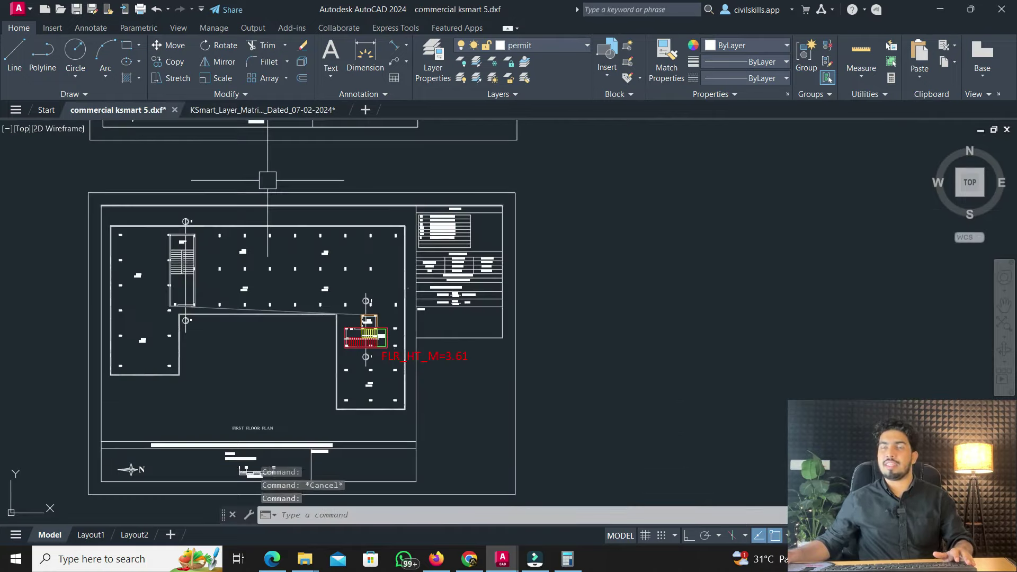
pyautogui.scroll(-3, 223, 191)
pyautogui.scroll(5, 244, 201)
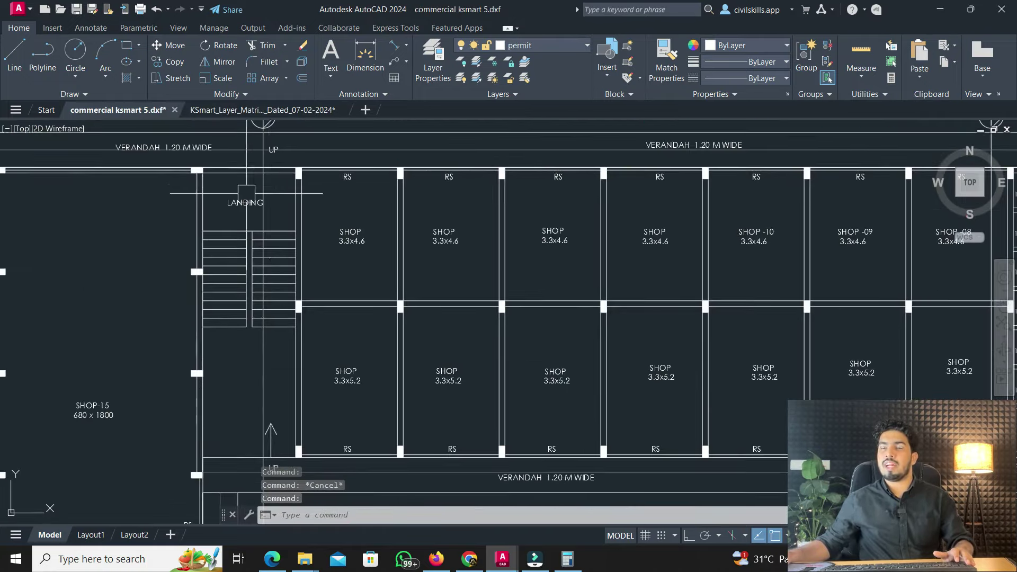
pyautogui.click(51, 61)
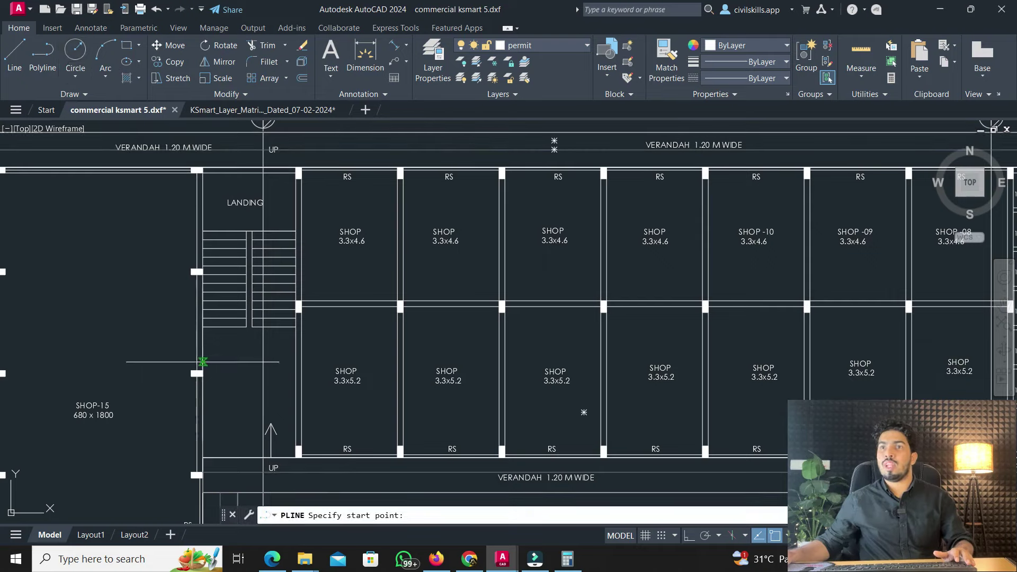
pyautogui.scroll(2, 255, 462)
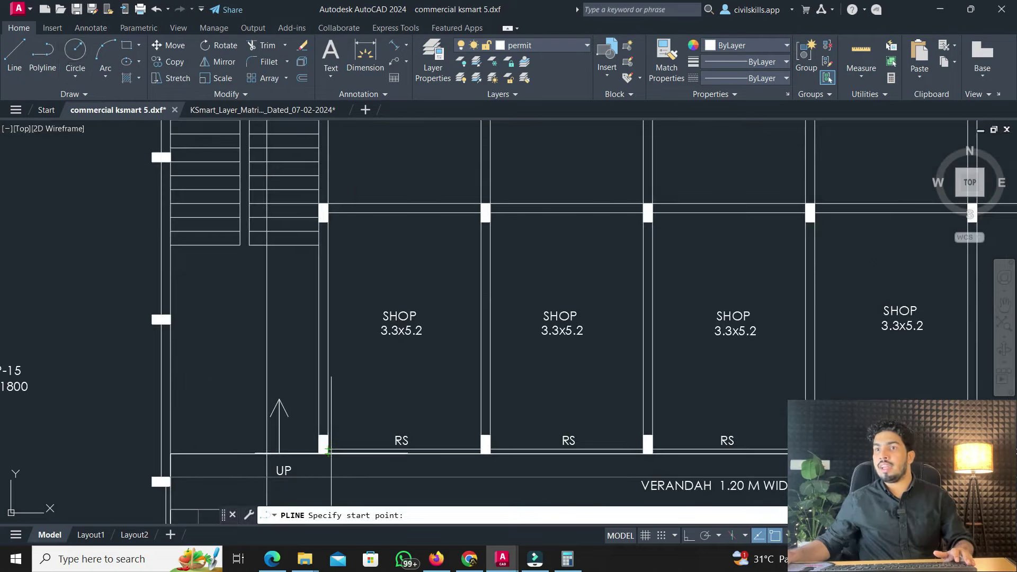
pyautogui.click(328, 452)
pyautogui.click(160, 454)
pyautogui.scroll(-3, 160, 454)
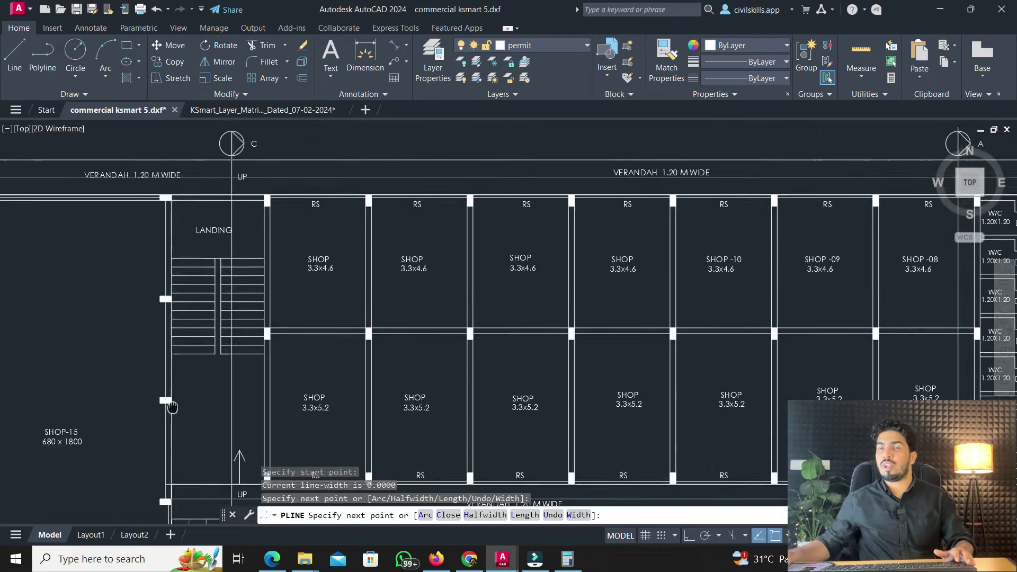
pyautogui.click(164, 236)
pyautogui.scroll(4, 228, 238)
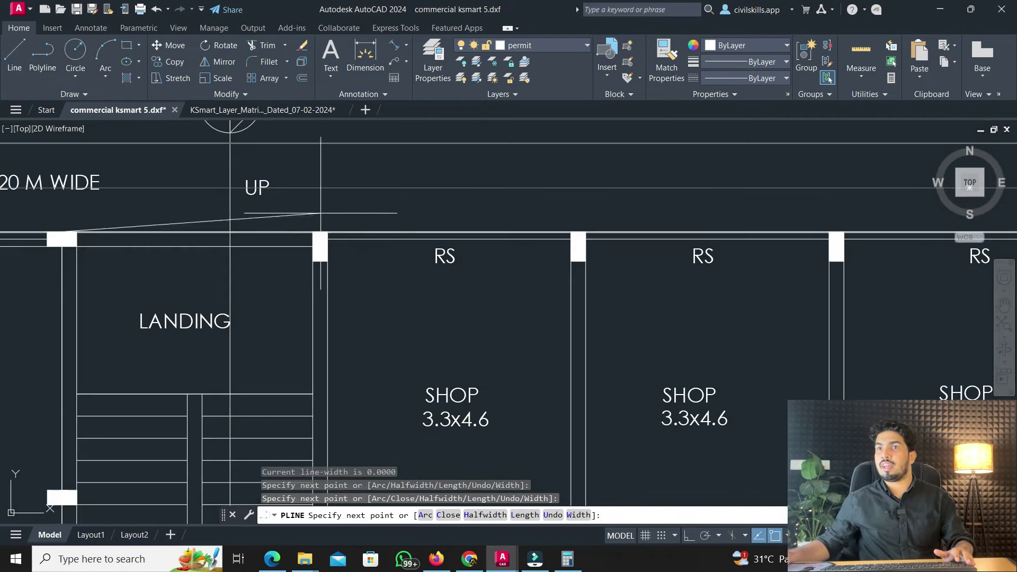
pyautogui.click(320, 231)
pyautogui.scroll(-3, 320, 231)
pyautogui.moveTo(350, 375); pyautogui.dragTo(357, 216, button='middle')
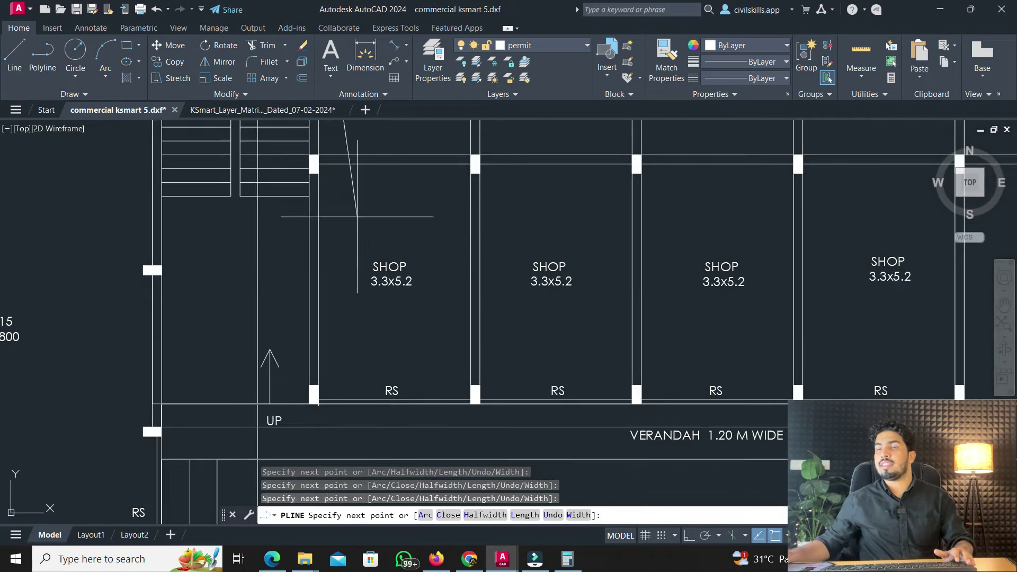
pyautogui.write('c')
pyautogui.press('Return')
# Trace a closed polyline around the landing of the ground floor general staircase
pyautogui.scroll(-4, 318, 385)
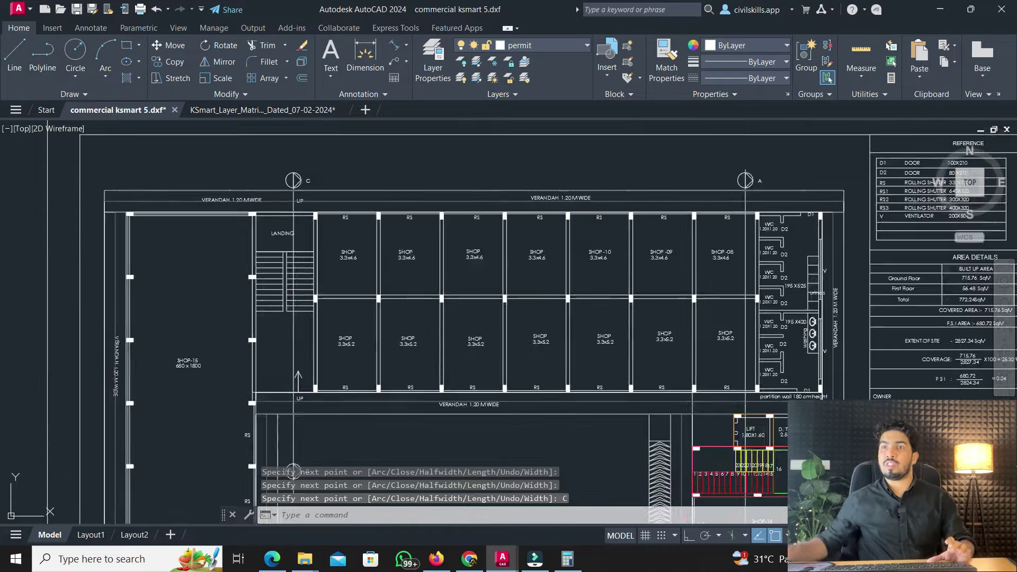
pyautogui.scroll(2, 300, 234)
pyautogui.moveTo(301, 234); pyautogui.dragTo(238, 264, button='middle')
pyautogui.scroll(2, 263, 300)
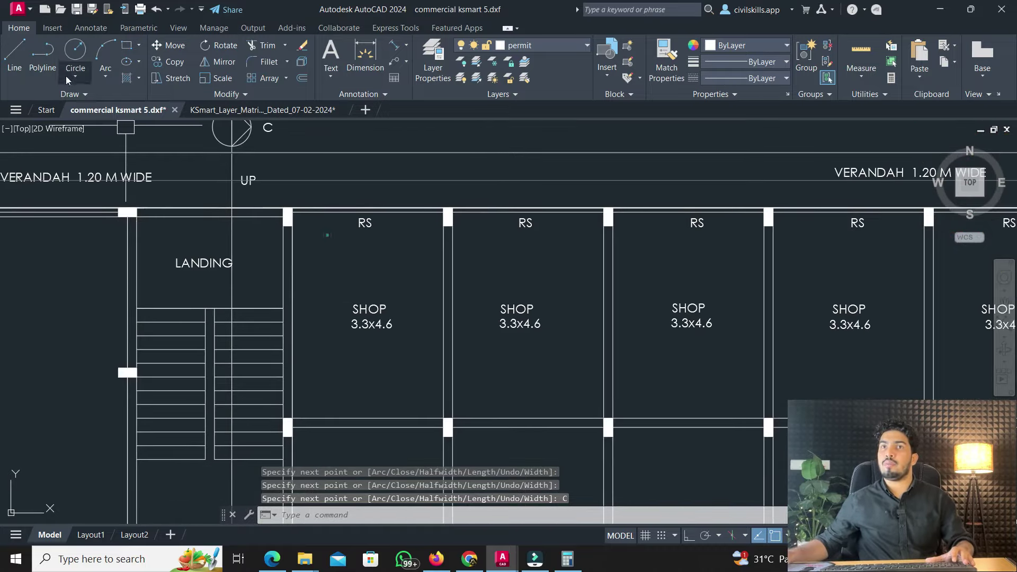
pyautogui.click(43, 53)
pyautogui.click(136, 216)
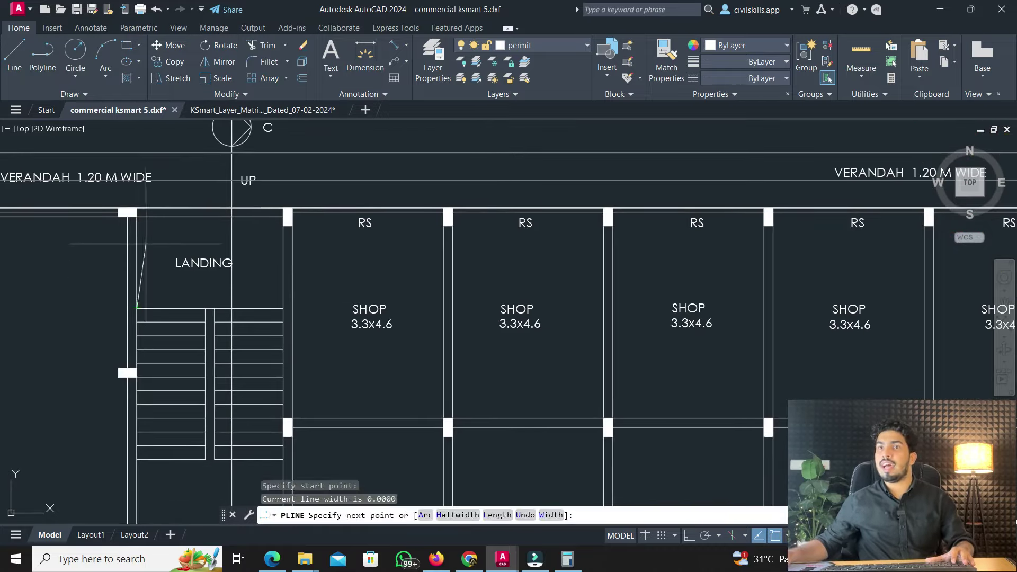
pyautogui.click(283, 216)
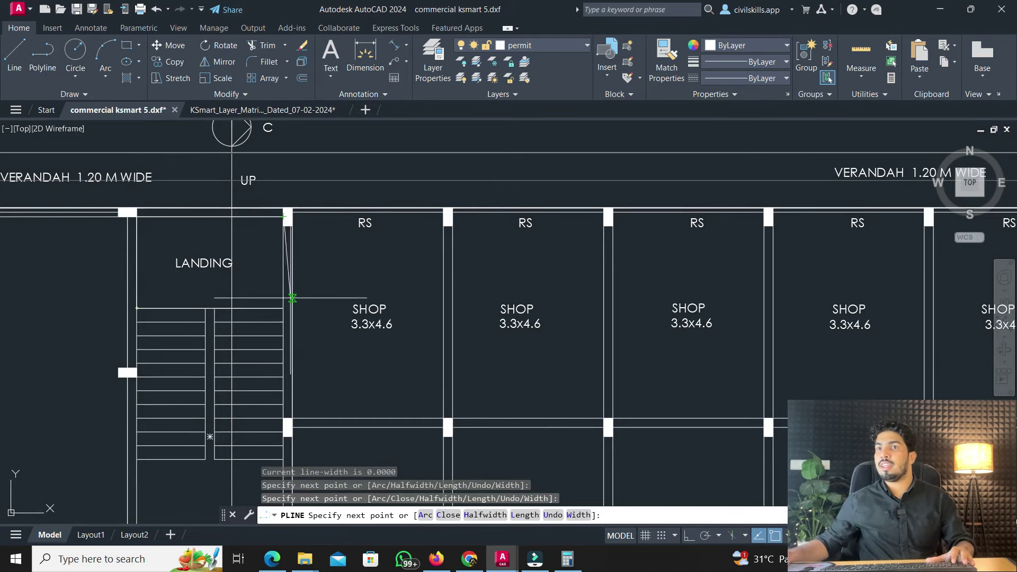
pyautogui.click(284, 308)
pyautogui.write('C')
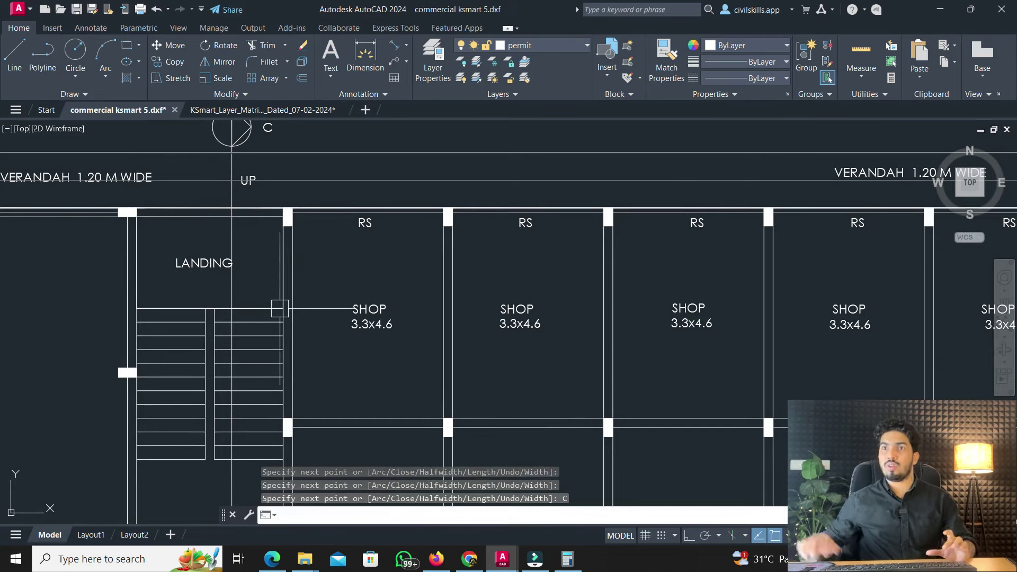
pyautogui.press('Return')
# Draw a closed polyline around the lowest tread of the general staircase's left flight
pyautogui.click(43, 56)
pyautogui.scroll(3, 129, 450)
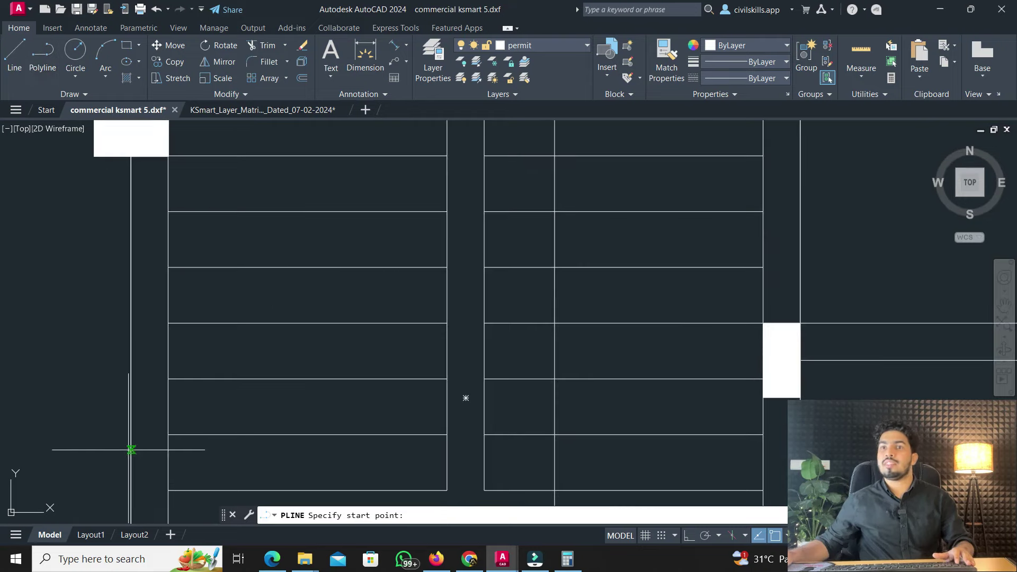
pyautogui.moveTo(148, 473); pyautogui.dragTo(129, 398, button='middle')
pyautogui.click(148, 415)
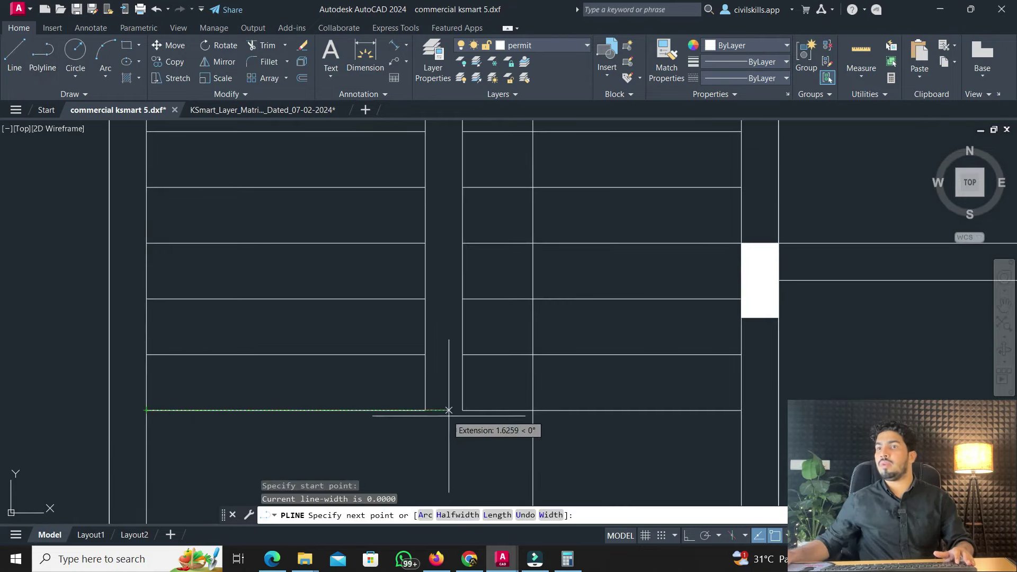
pyautogui.click(425, 410)
pyautogui.click(425, 354)
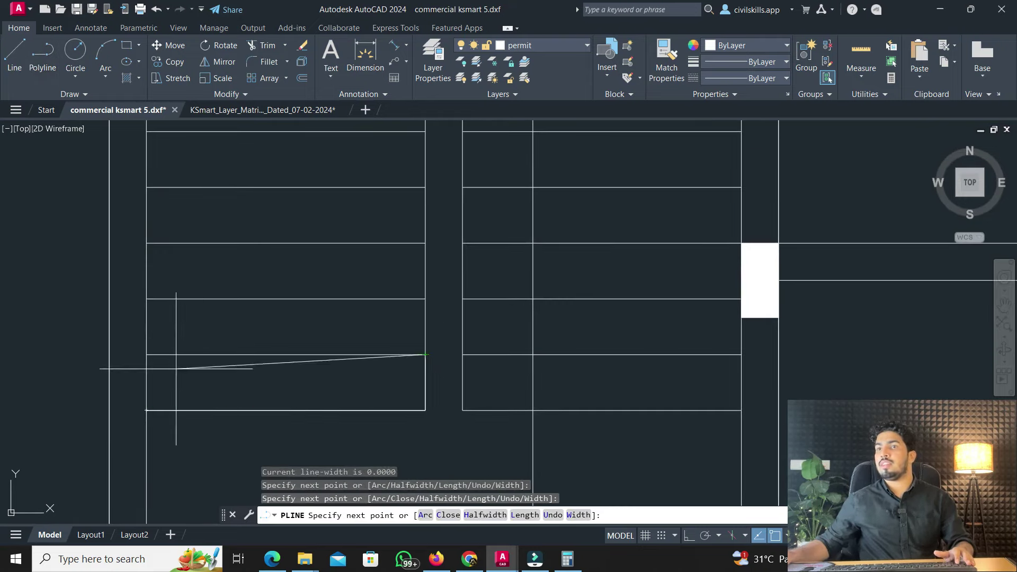
pyautogui.click(147, 354)
pyautogui.write('c')
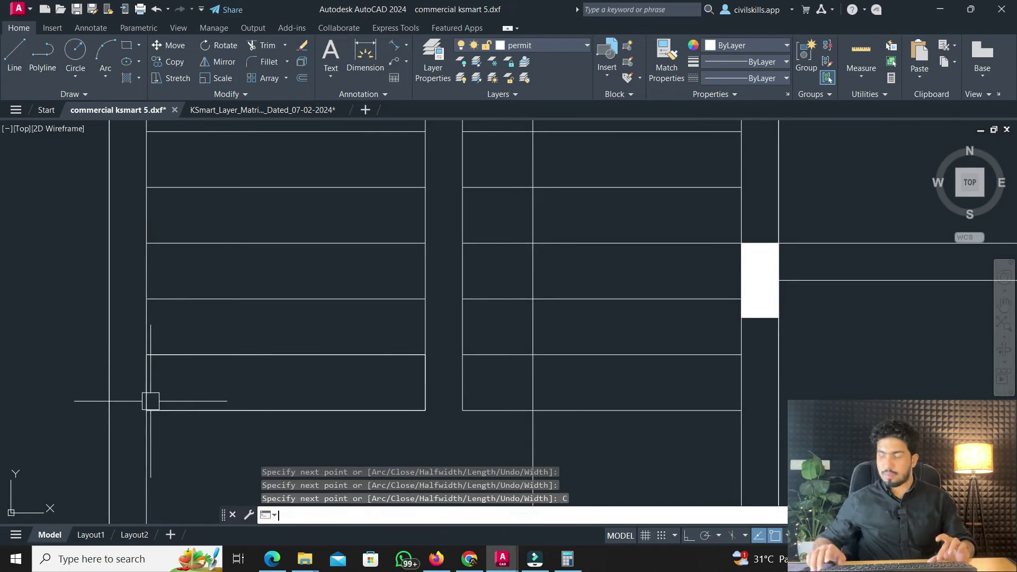
pyautogui.press('Return')
# Copy the lowest tread polygon onto each remaining tread of the left flight up to the landing
pyautogui.click(192, 356)
pyautogui.write('co')
pyautogui.press('Return')
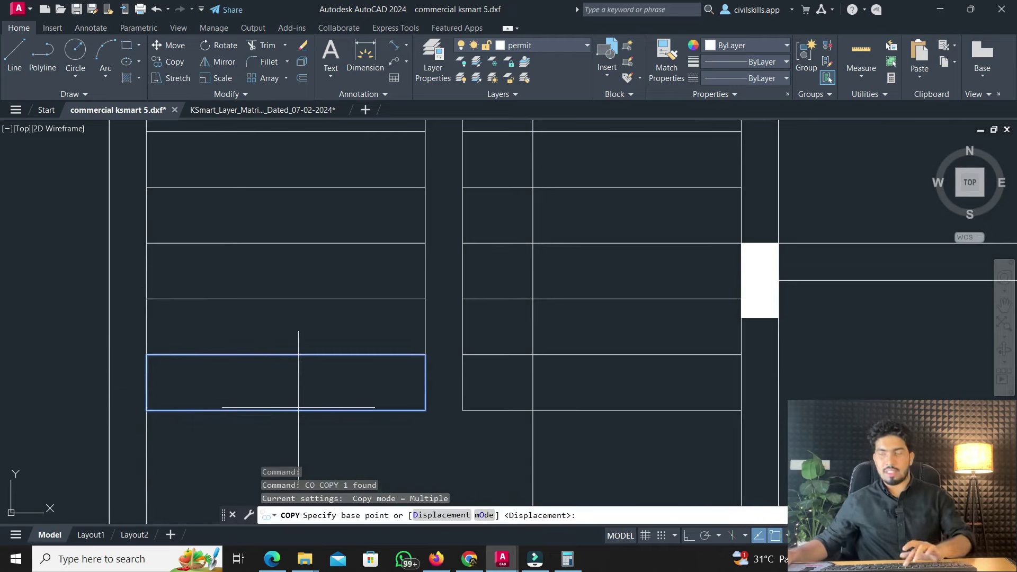
pyautogui.click(425, 409)
pyautogui.click(426, 354)
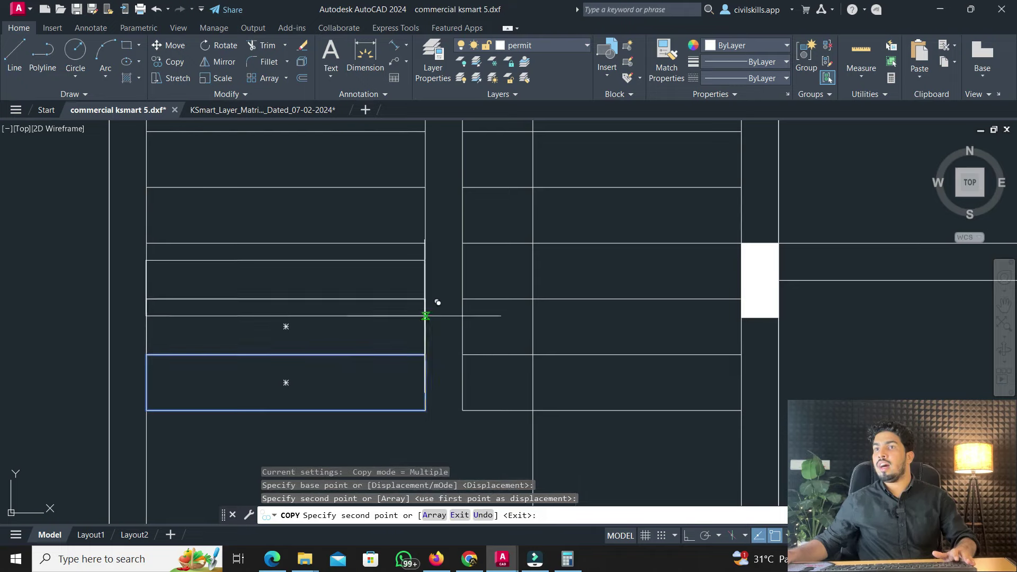
pyautogui.click(426, 298)
pyautogui.click(437, 231)
pyautogui.moveTo(436, 227); pyautogui.dragTo(397, 364, button='middle')
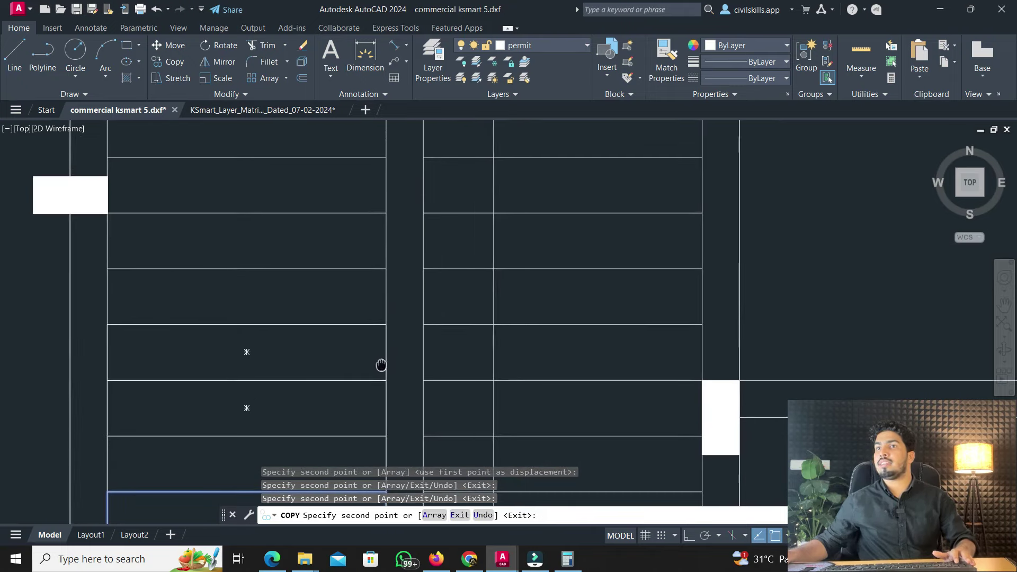
pyautogui.click(399, 310)
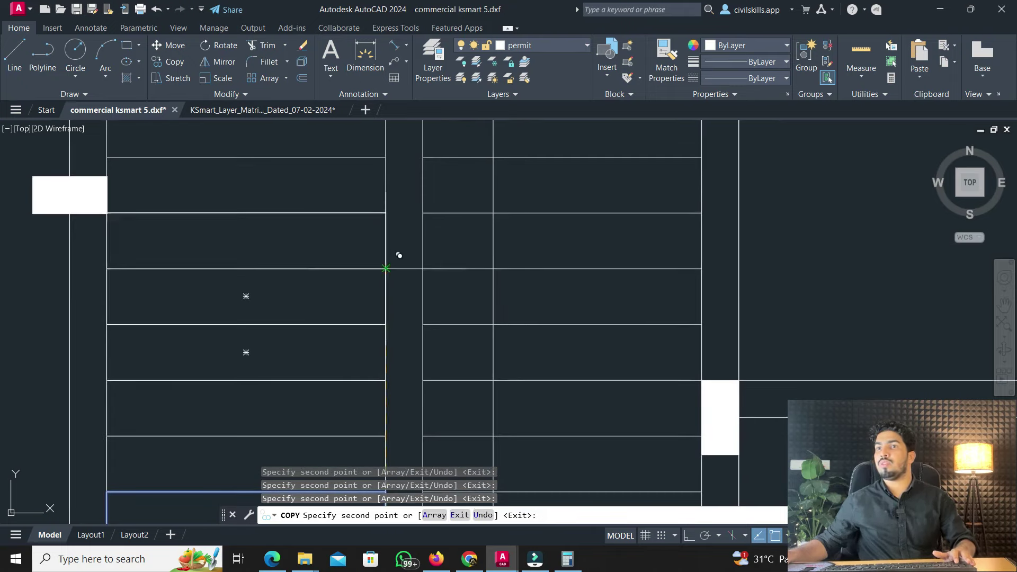
pyautogui.moveTo(398, 201); pyautogui.dragTo(379, 363, button='middle')
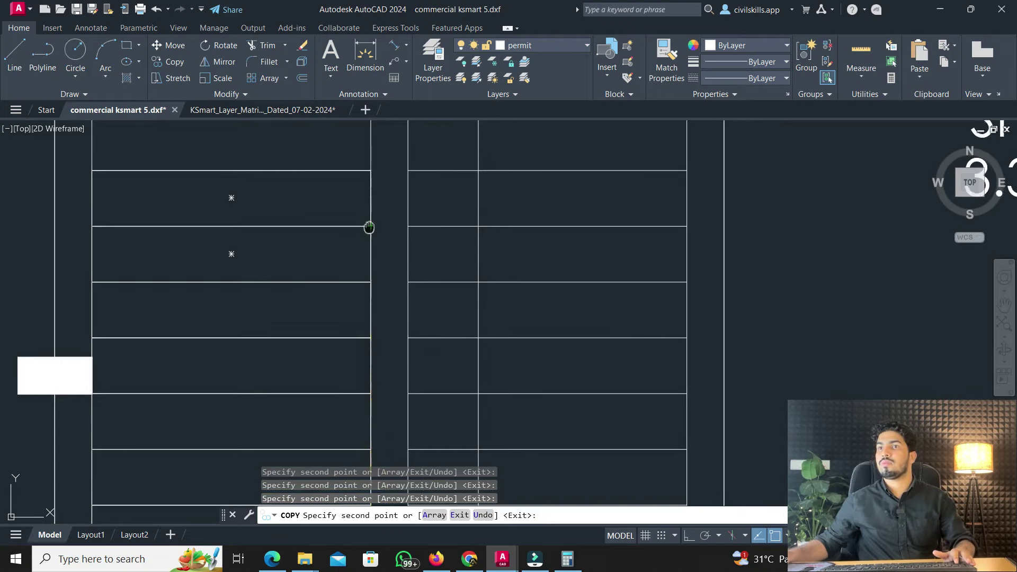
pyautogui.moveTo(380, 164)
pyautogui.mouseDown(button='middle')
pyautogui.moveTo(382, 270)
pyautogui.moveTo(332, 166)
pyautogui.mouseUp(button='middle')
# Copy the same tread polygon onto every tread of the right flight of the general staircase
pyautogui.scroll(-1, 369, 271)
pyautogui.scroll(-1, 425, 252)
pyautogui.moveTo(425, 252); pyautogui.dragTo(374, 160, button='middle')
pyautogui.scroll(1, 427, 325)
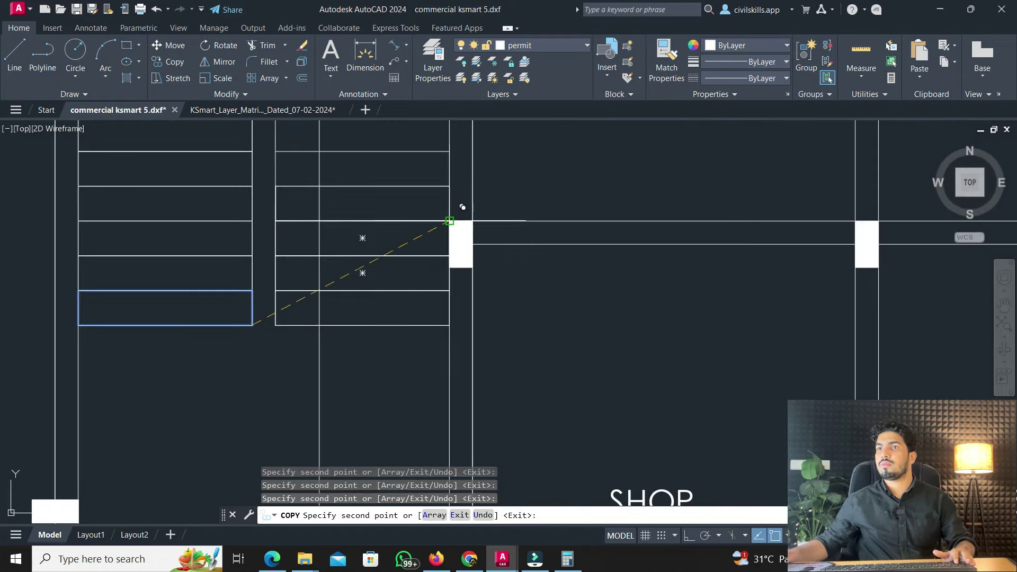
pyautogui.moveTo(462, 173); pyautogui.dragTo(452, 306, button='middle')
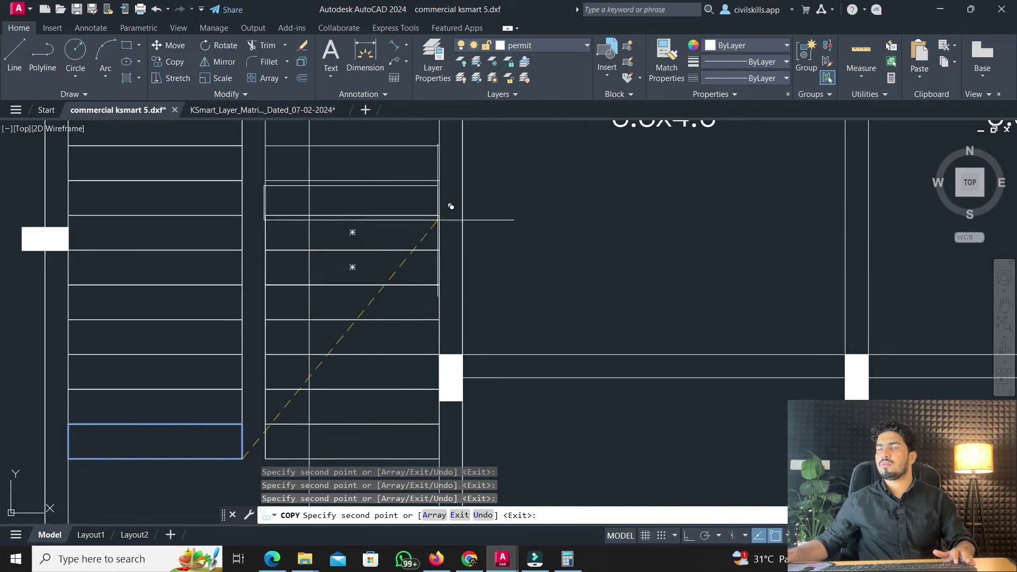
pyautogui.moveTo(449, 167); pyautogui.dragTo(436, 282, button='middle')
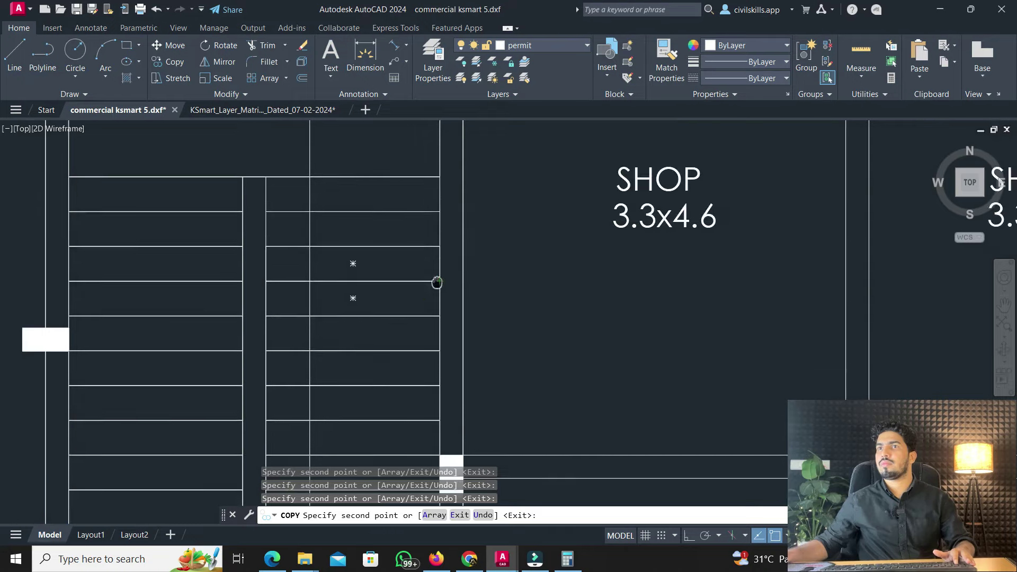
pyautogui.press('Escape')
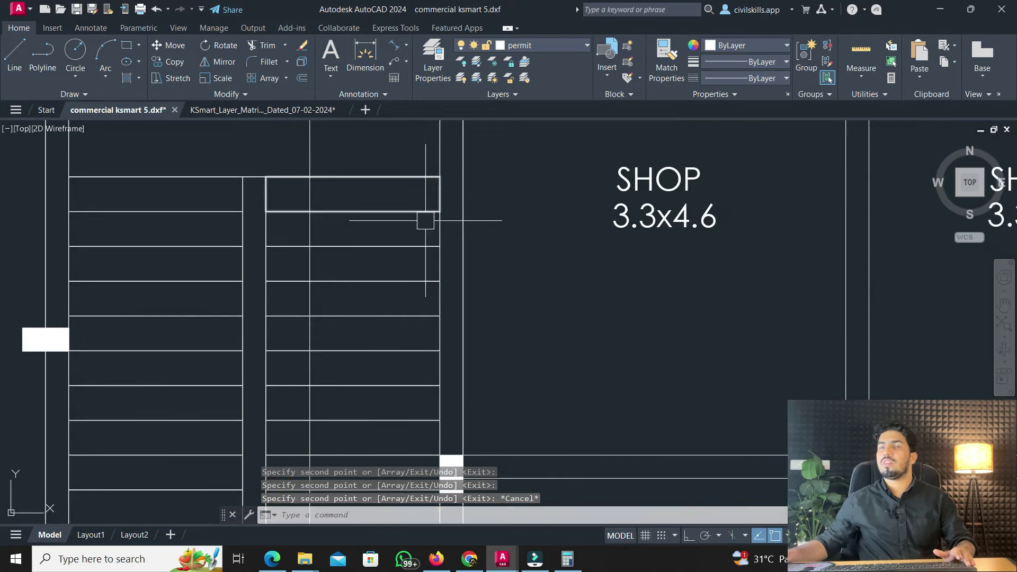
pyautogui.scroll(-6, 422, 217)
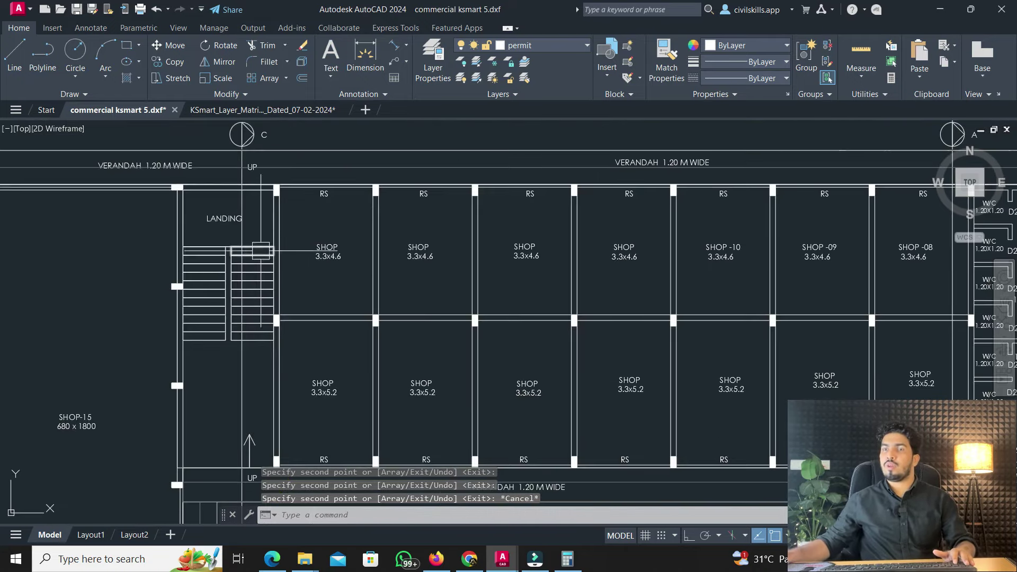
# Match the ground floor general staircase's cabin polygon to the layer matrix's General Stair 1 cabin sample for Floor 0, Block 1
pyautogui.click(284, 111)
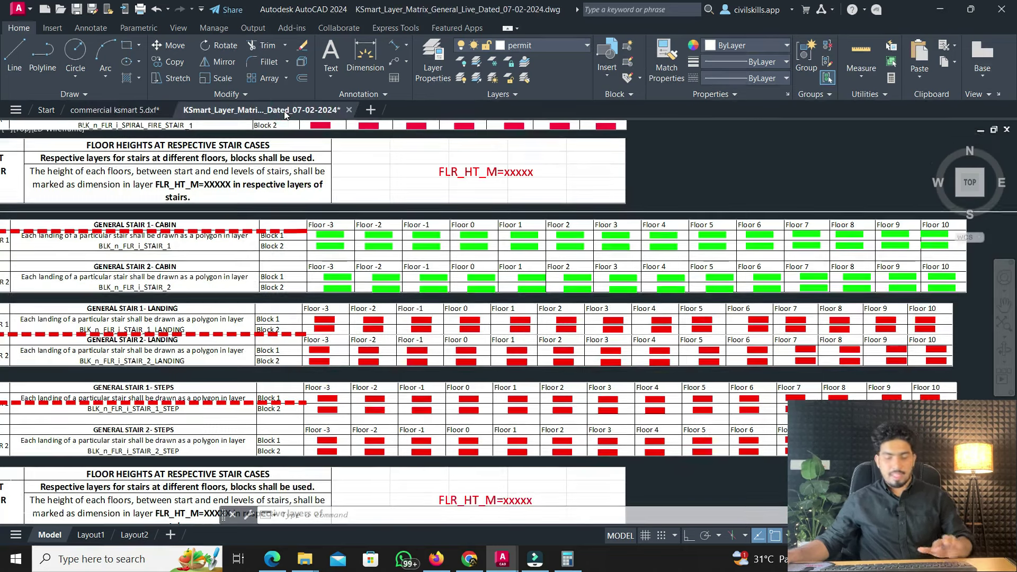
pyautogui.write('MA')
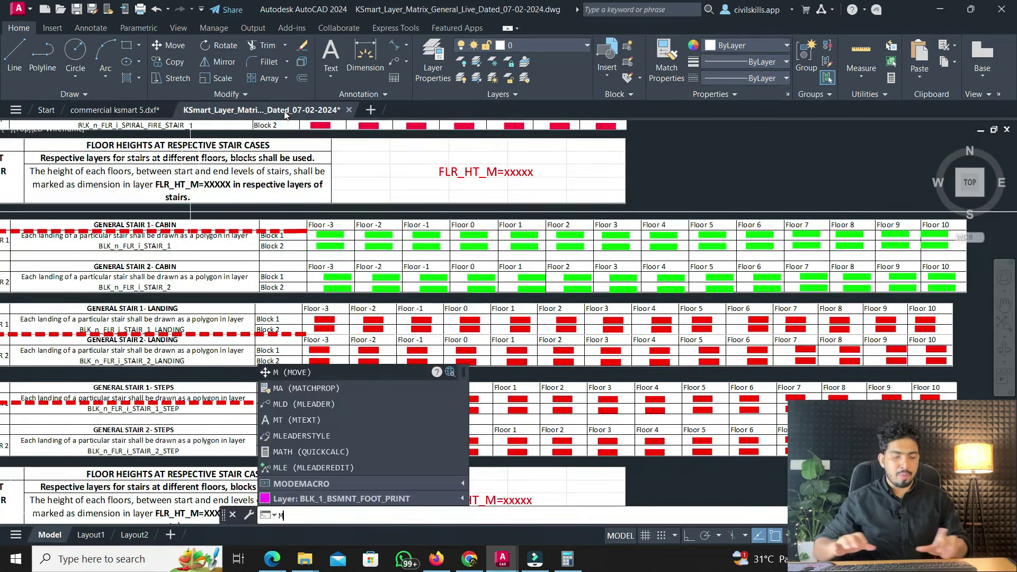
pyautogui.press('Return')
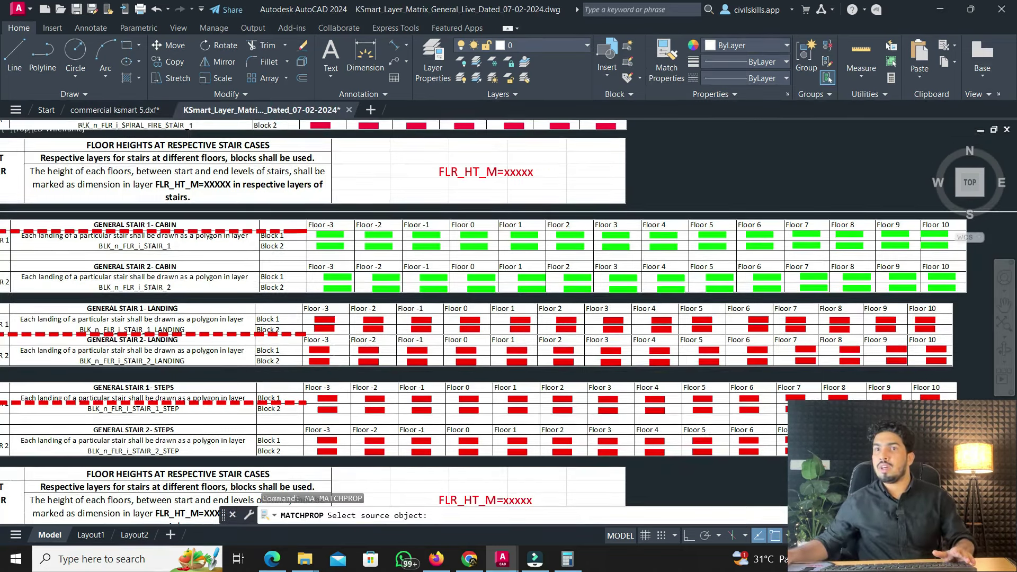
pyautogui.scroll(6, 484, 230)
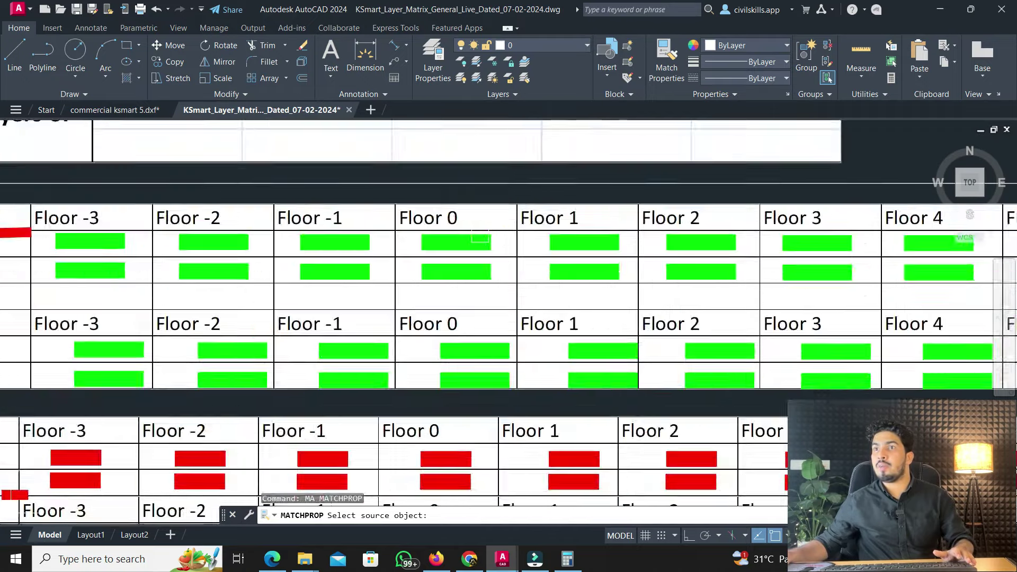
pyautogui.click(440, 246)
pyautogui.click(112, 110)
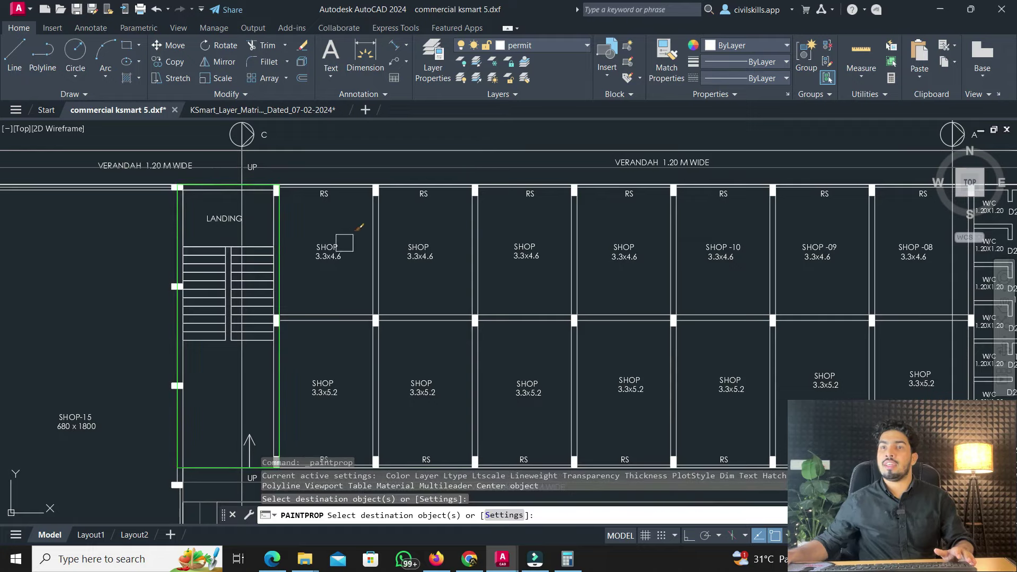
pyautogui.scroll(-3, 322, 217)
pyautogui.click(263, 110)
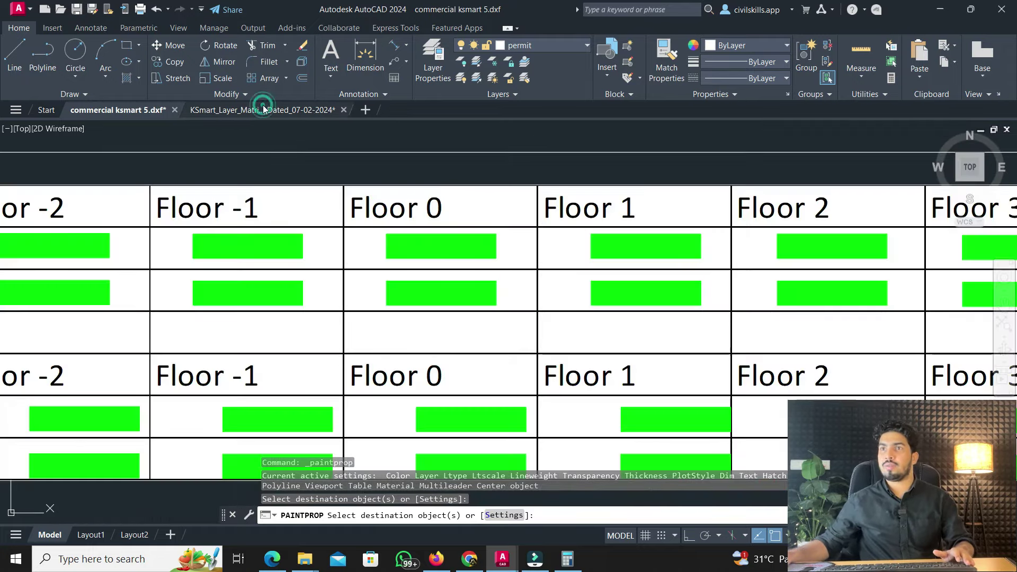
pyautogui.press('Escape')
# Match the ground floor landing polygon to the layer matrix's General Stair 1 landing sample for Floor 0, Block 1
pyautogui.scroll(-5, 483, 322)
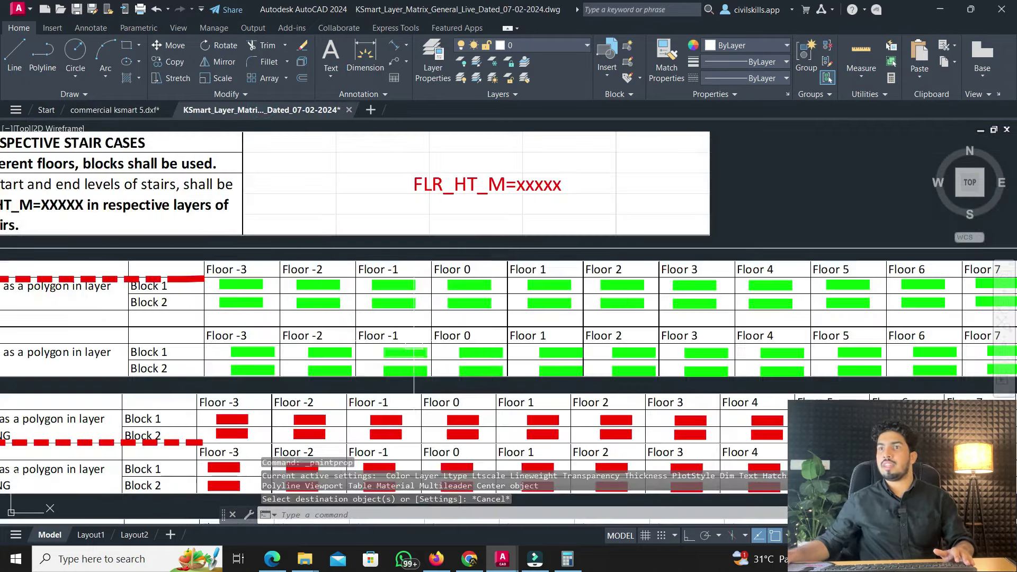
pyautogui.scroll(-3, 414, 354)
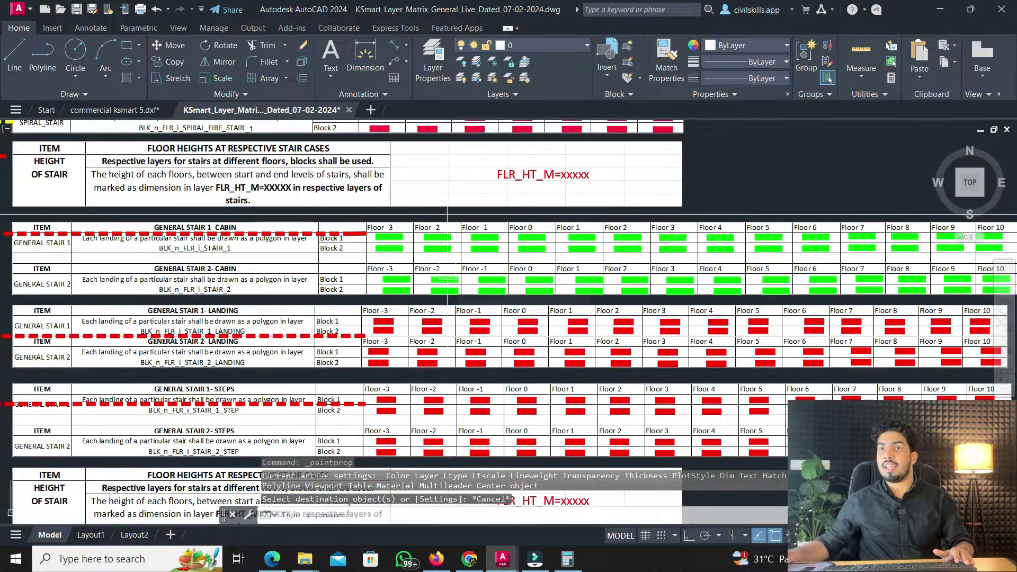
pyautogui.write('ma')
pyautogui.press('Return')
pyautogui.scroll(4, 506, 314)
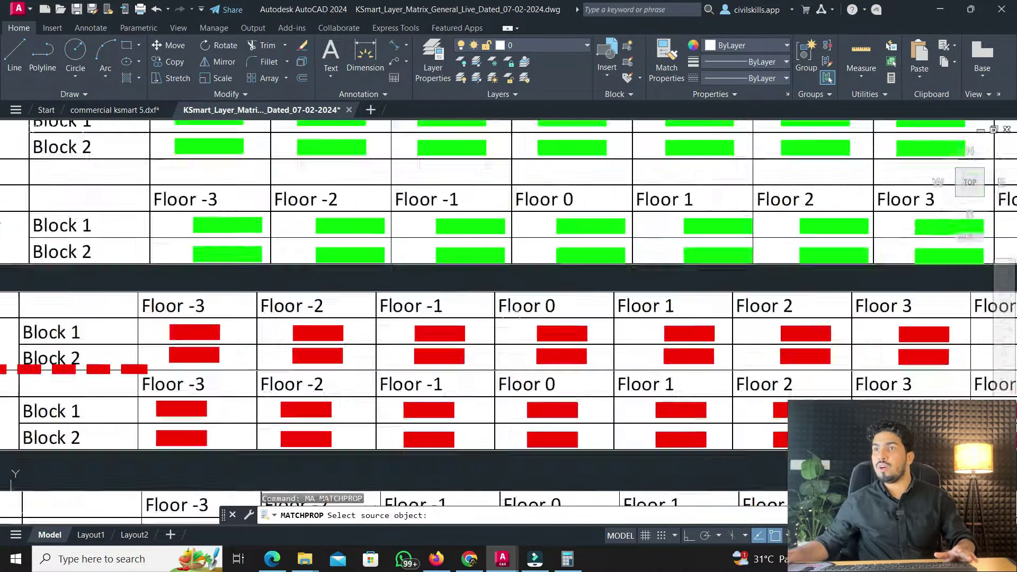
pyautogui.scroll(3, 516, 313)
pyautogui.click(553, 329)
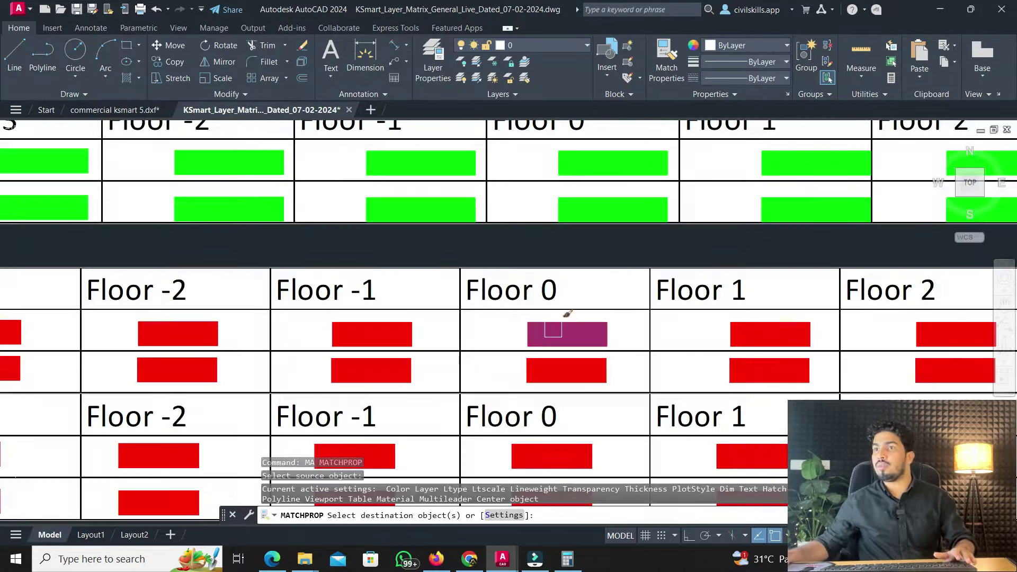
pyautogui.click(113, 112)
pyautogui.scroll(4, 405, 266)
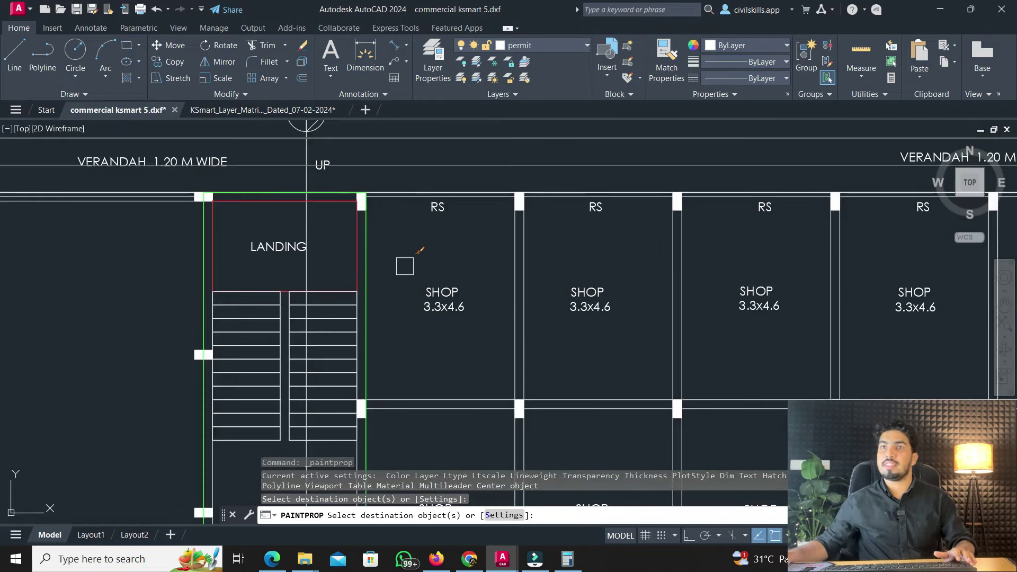
pyautogui.press('Escape')
# Match every left-flight tread polygon to the layer matrix's General Stair 1 steps sample for Floor 0, Block 1
pyautogui.click(246, 110)
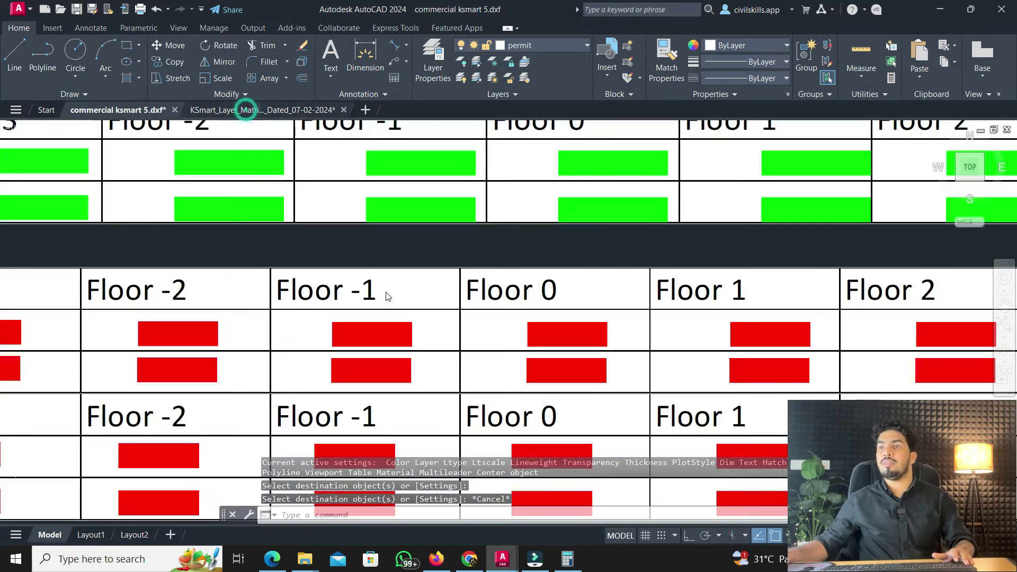
pyautogui.scroll(-5, 420, 295)
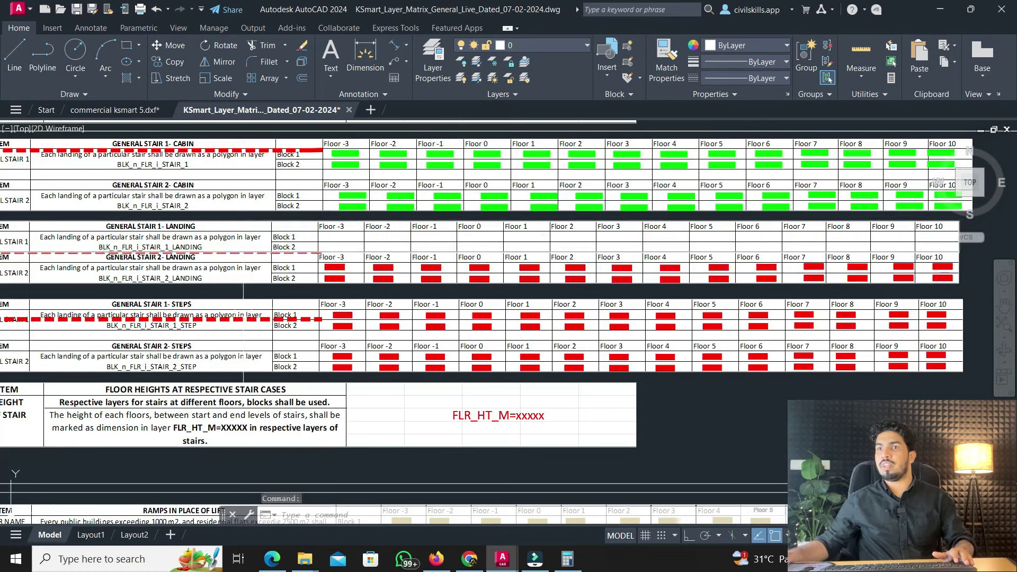
pyautogui.scroll(2, 420, 295)
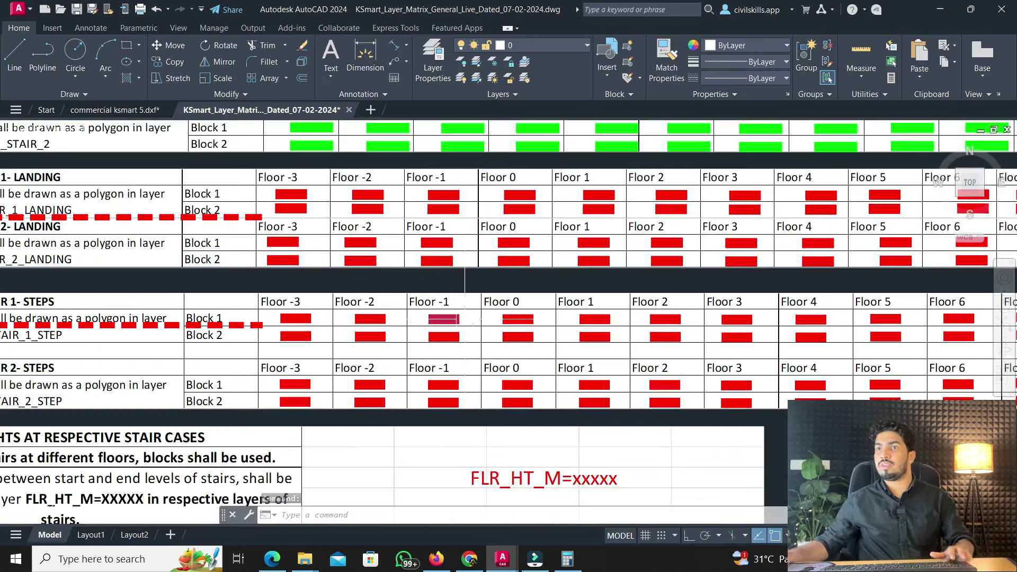
pyautogui.write('ma')
pyautogui.press('Return')
pyautogui.scroll(4, 556, 342)
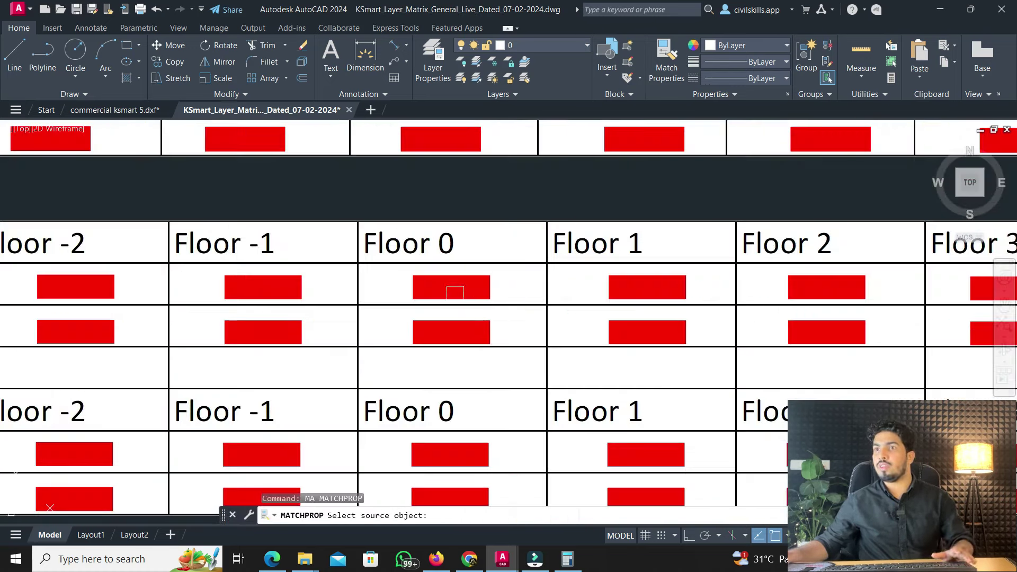
pyautogui.click(455, 291)
pyautogui.click(116, 110)
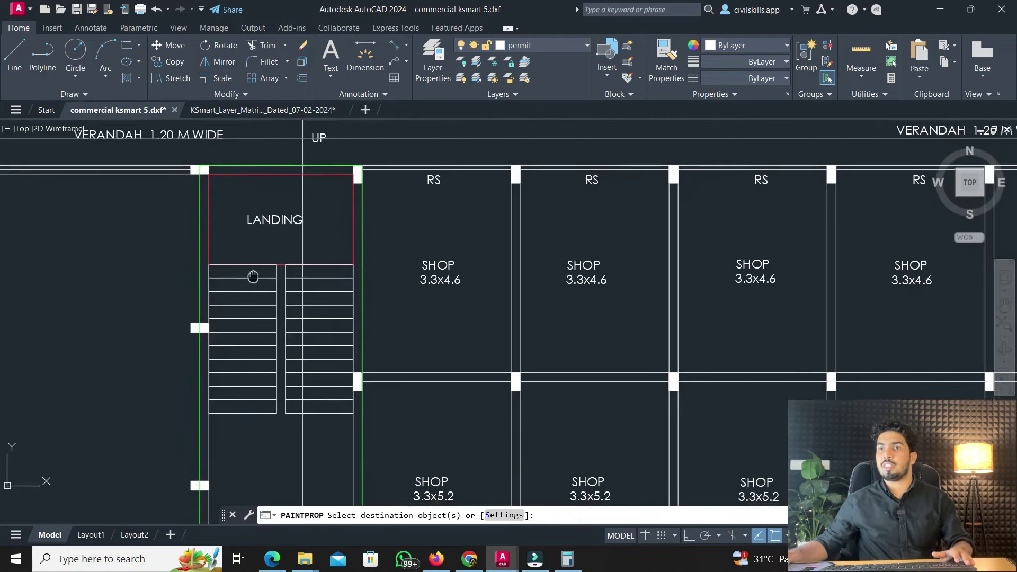
pyautogui.scroll(5, 239, 398)
pyautogui.click(232, 367)
pyautogui.click(232, 347)
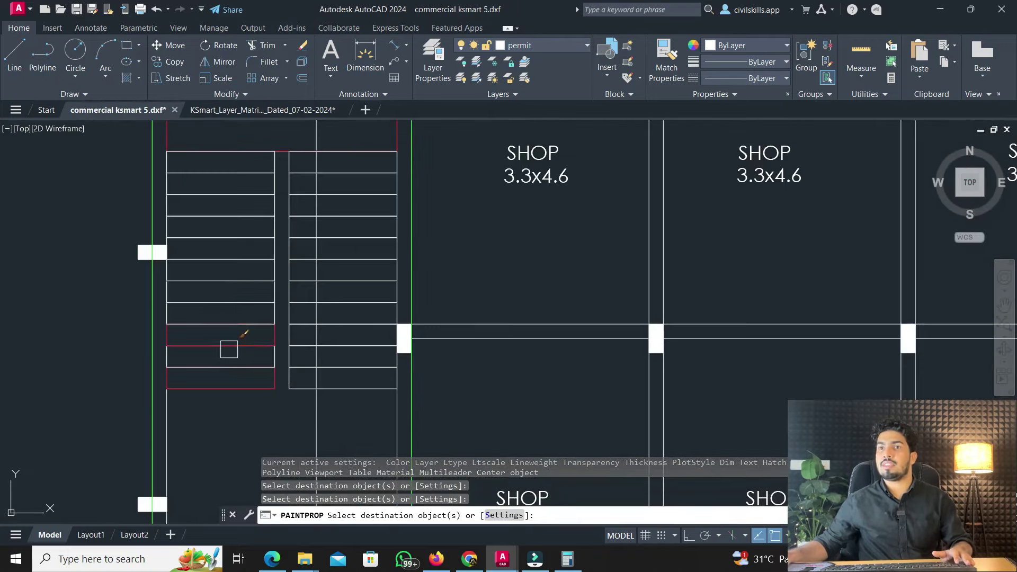
pyautogui.click(244, 345)
pyautogui.scroll(4, 262, 361)
pyautogui.click(296, 344)
pyautogui.click(298, 228)
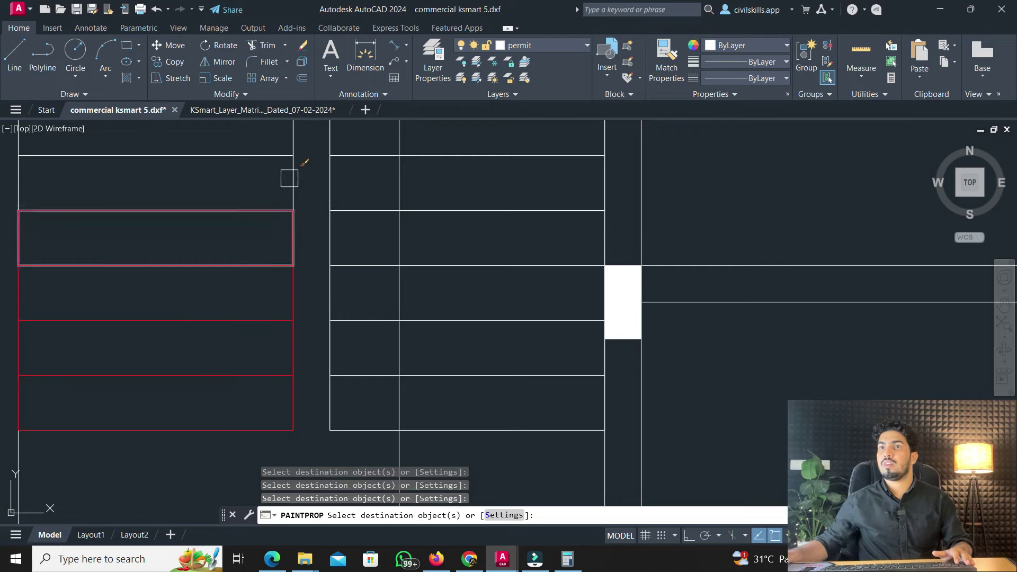
pyautogui.click(290, 178)
pyautogui.click(293, 139)
pyautogui.scroll(-1, 305, 159)
pyautogui.moveTo(301, 193); pyautogui.dragTo(322, 397, button='middle')
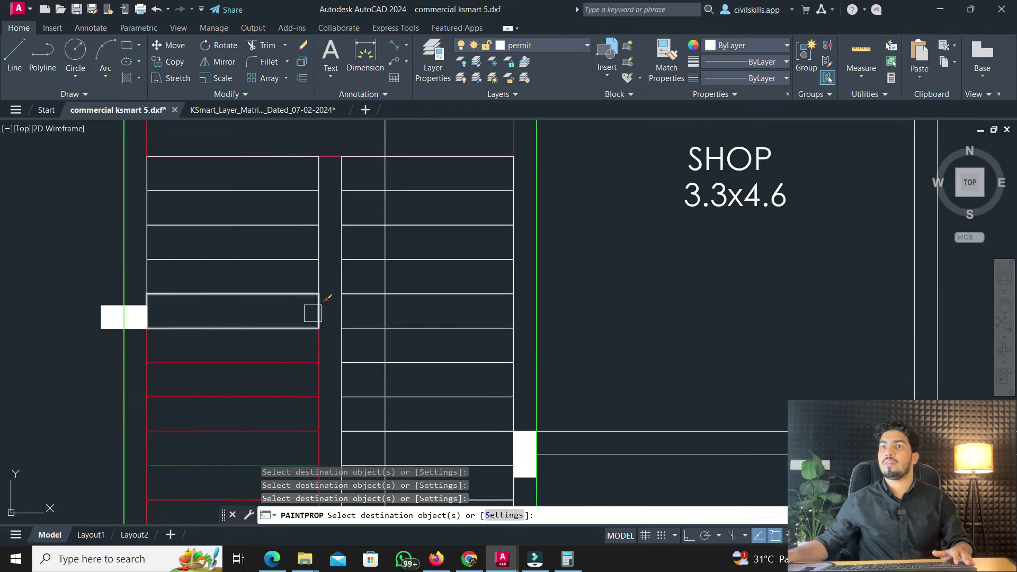
pyautogui.click(317, 217)
pyautogui.click(318, 186)
# Apply the same General Stair 1 step properties to every tread polygon of the right flight
pyautogui.moveTo(389, 220); pyautogui.dragTo(329, 130, button='middle')
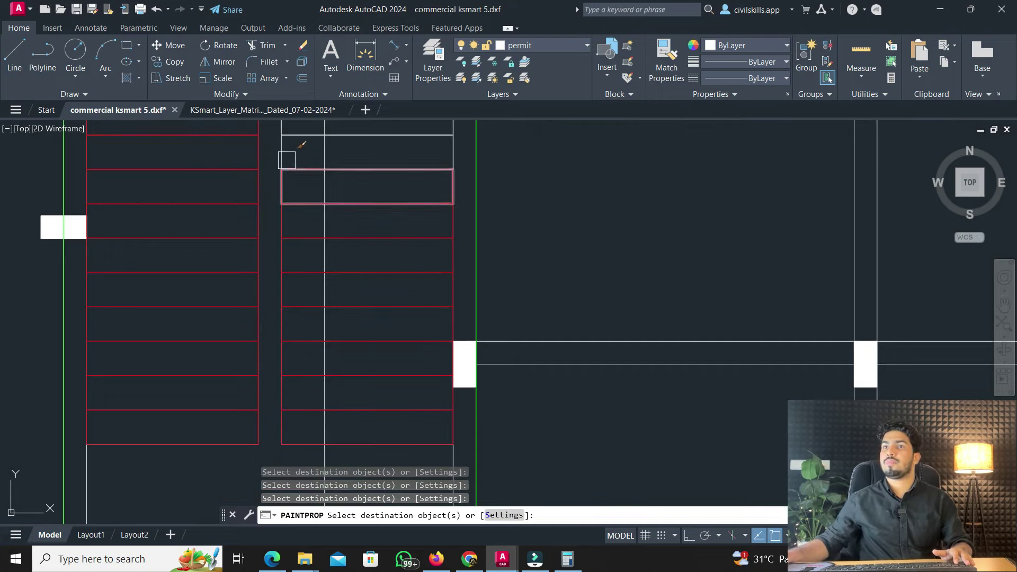
pyautogui.moveTo(288, 159); pyautogui.dragTo(274, 316, button='middle')
pyautogui.scroll(-4, 268, 234)
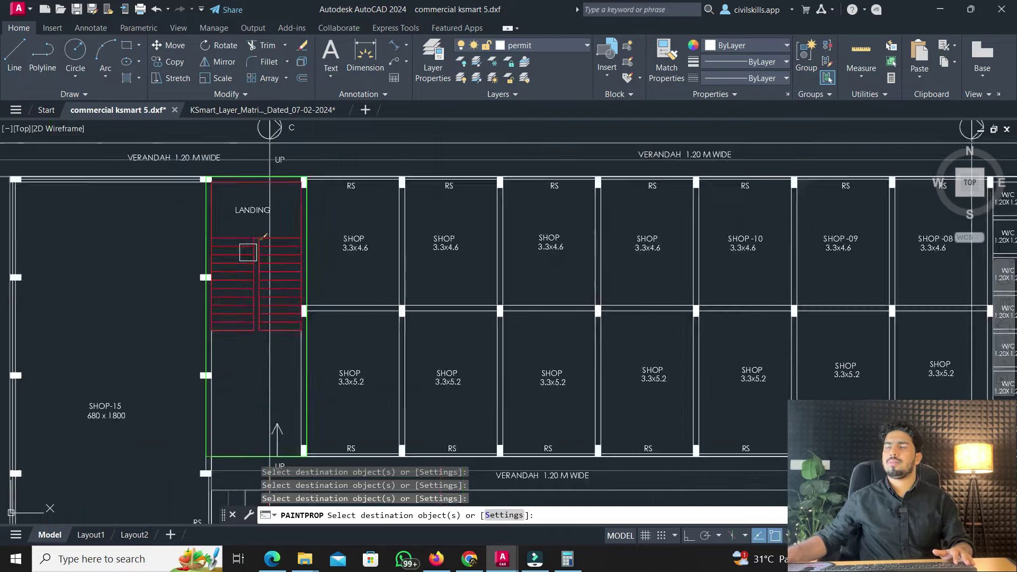
# Copy the FLR_HT_M=xxxxx text from the layer matrix and paste it above the ground floor general staircase in commercial ksmart 5.dxf
pyautogui.hotkey('ctrl', 'Tab')
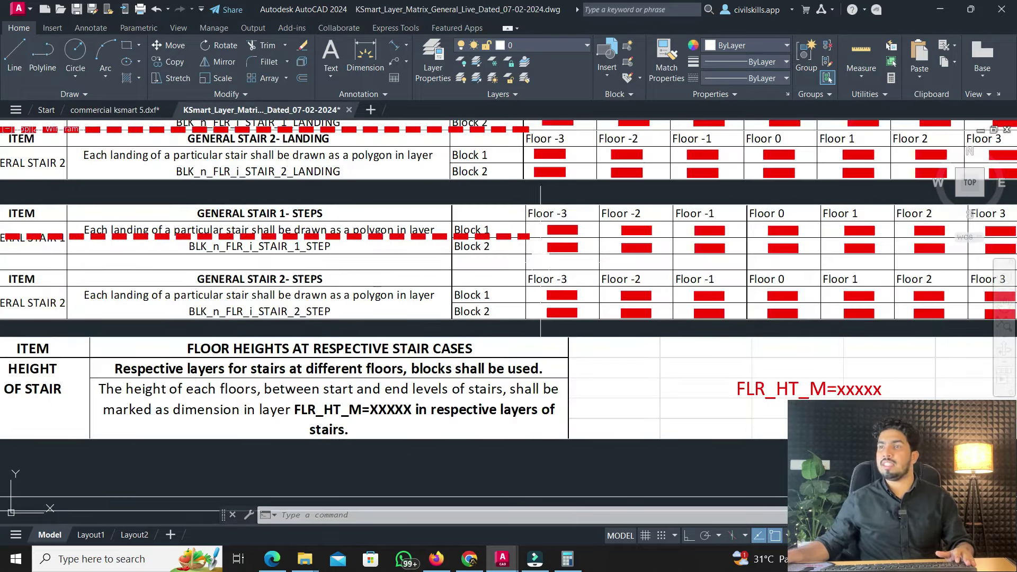
pyautogui.scroll(-2, 461, 290)
pyautogui.scroll(2, 649, 341)
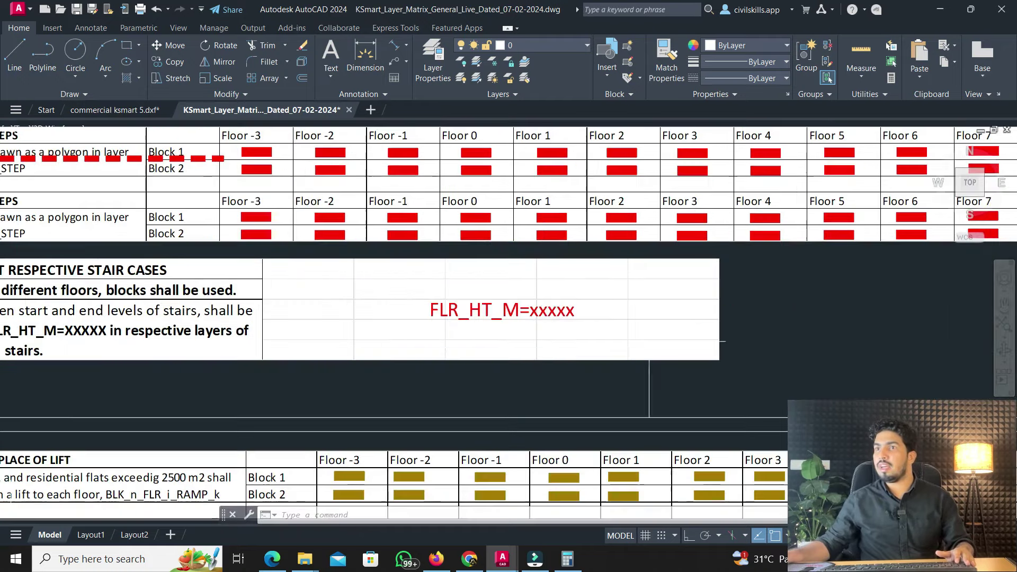
pyautogui.click(537, 299)
pyautogui.press('Escape')
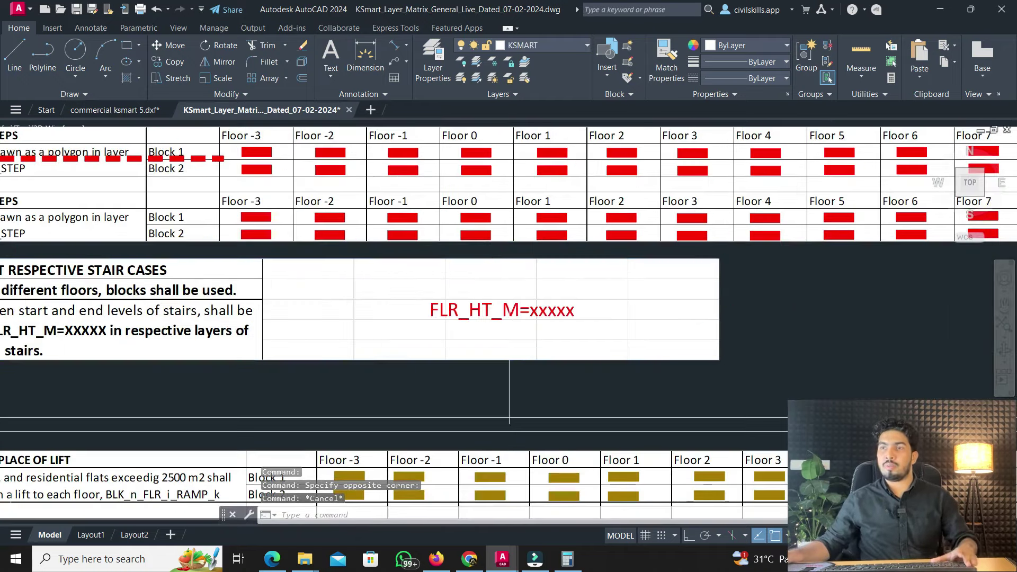
pyautogui.click(491, 327)
pyautogui.hotkey('ctrl', 'c')
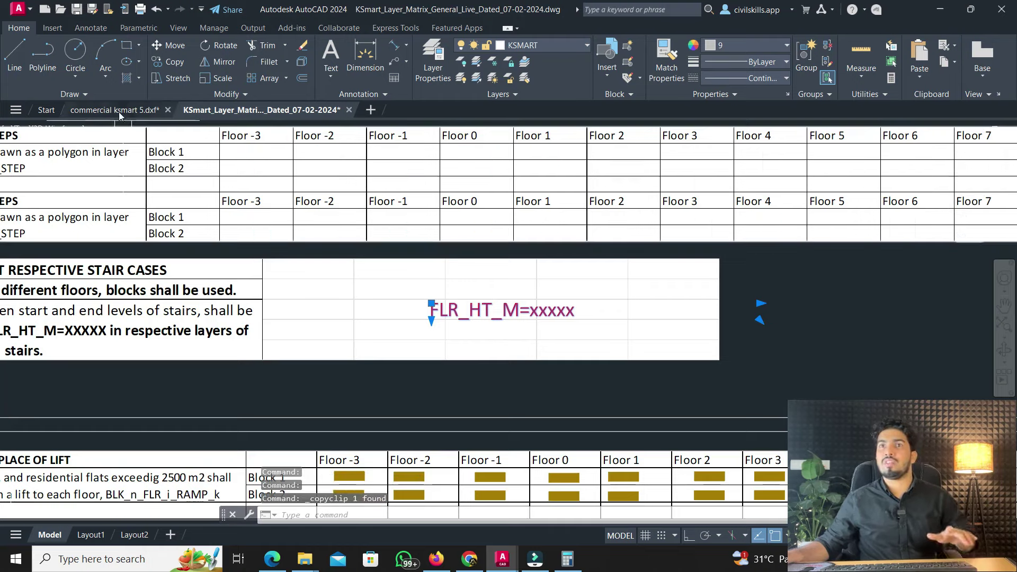
pyautogui.click(121, 110)
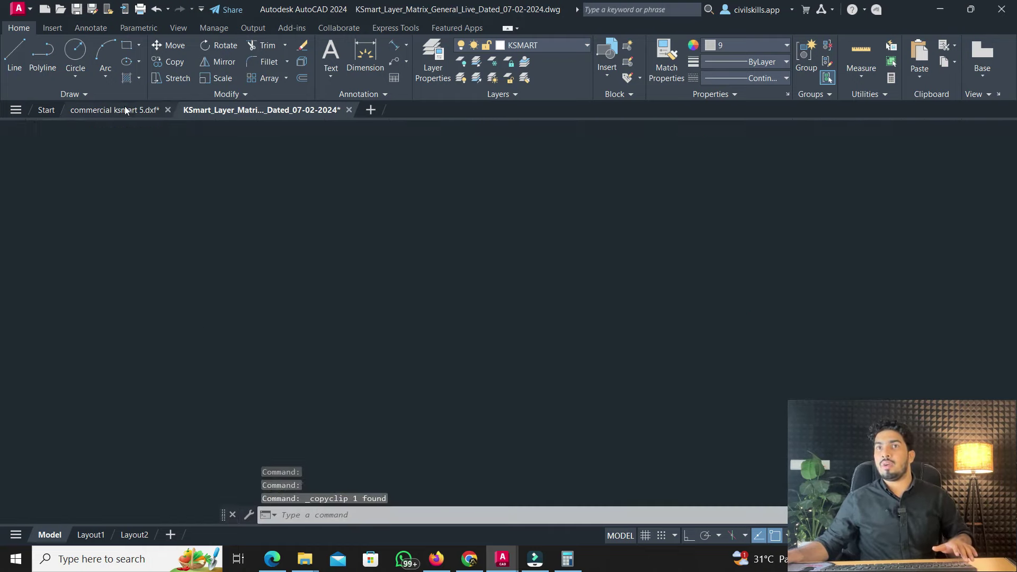
pyautogui.hotkey('ctrl', 'v')
pyautogui.scroll(-3, 159, 249)
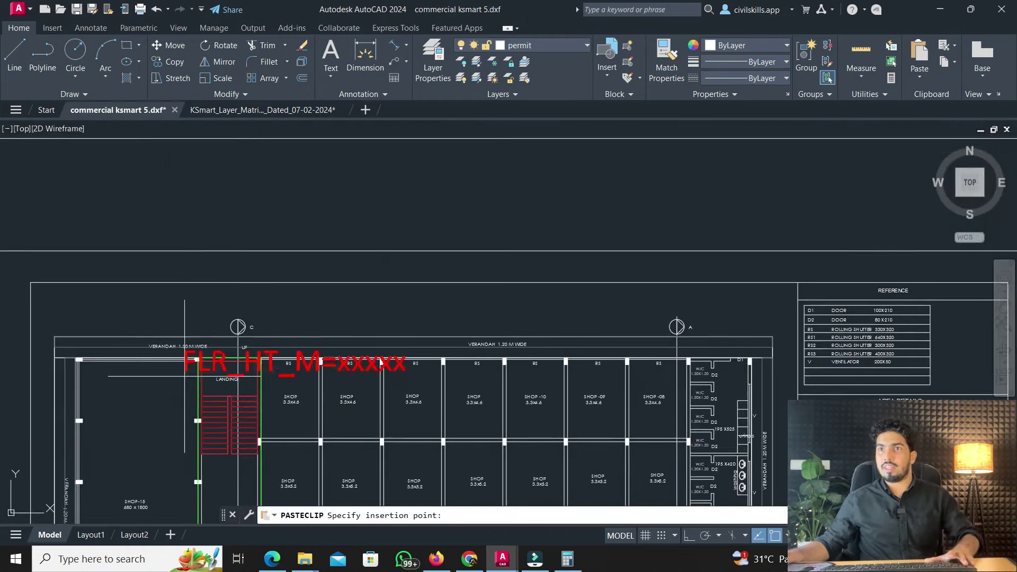
pyautogui.scroll(3, 180, 365)
pyautogui.click(134, 281)
pyautogui.press('Escape')
# Match the pasted FLR_HT_M=xxxxx text to the properties of the ground floor general staircase's green cabin polygon
pyautogui.moveTo(227, 328); pyautogui.dragTo(229, 271, button='middle')
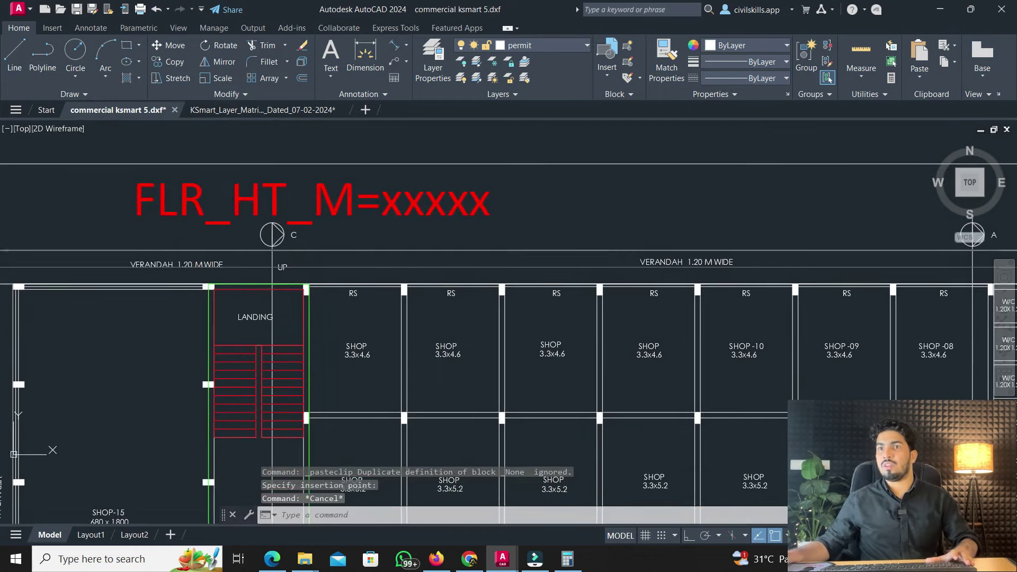
pyautogui.write('ma')
pyautogui.press('Return')
pyautogui.scroll(4, 263, 291)
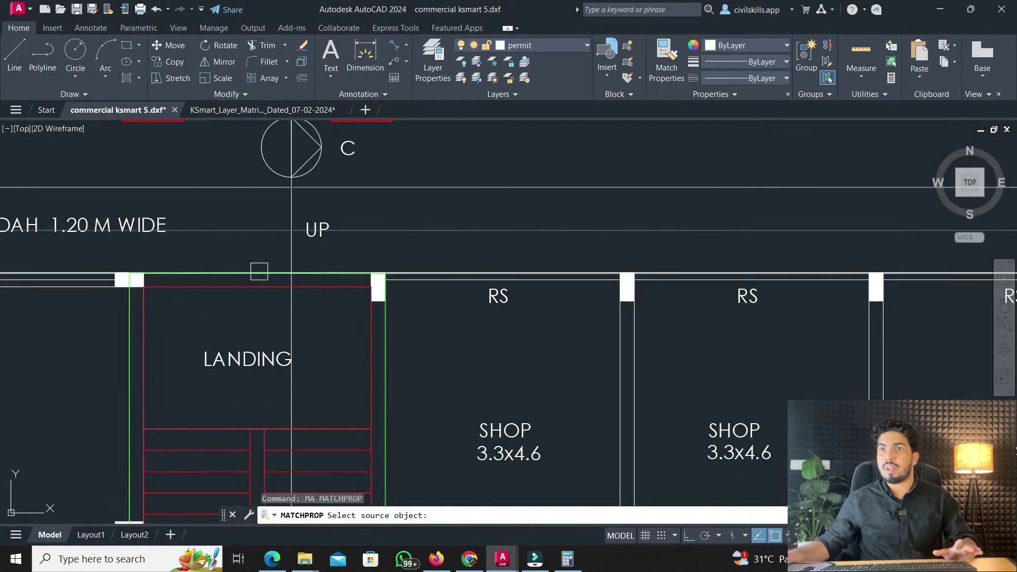
pyautogui.click(261, 293)
pyautogui.scroll(-2, 261, 292)
pyautogui.scroll(-2, 262, 293)
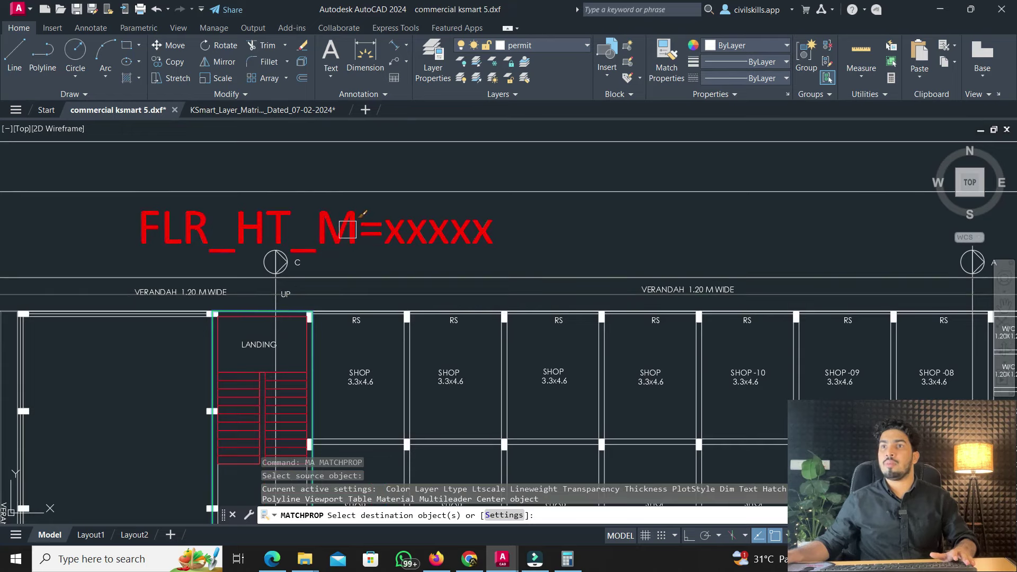
pyautogui.click(328, 228)
pyautogui.press('Escape')
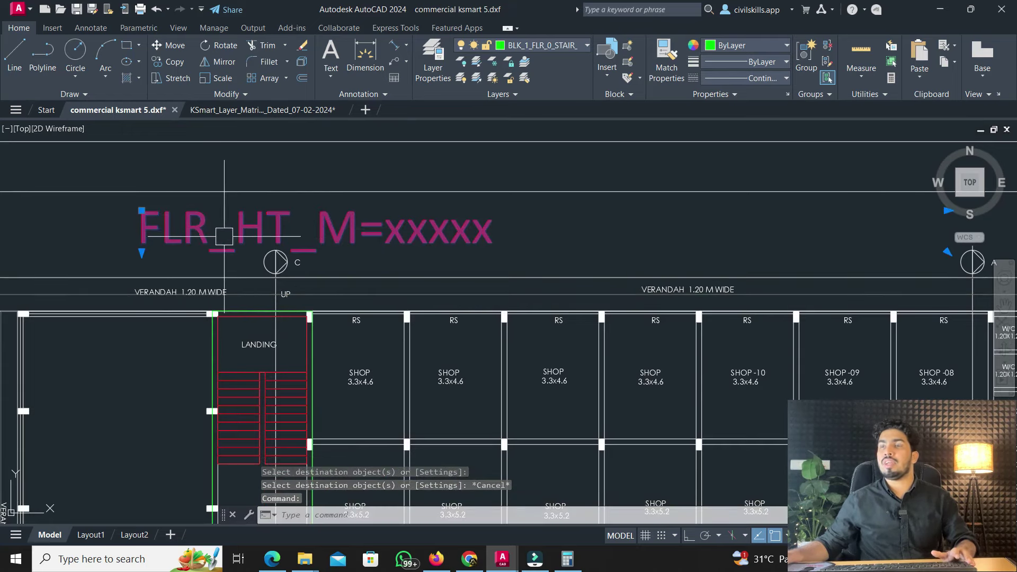
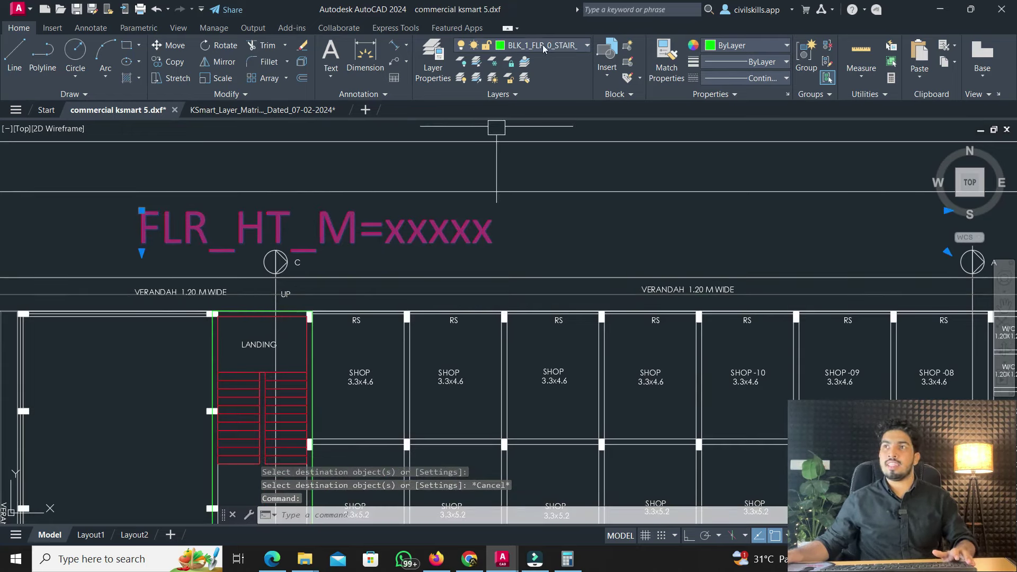
# Replace the xxxxx placeholder in the ground floor general staircase's text so it reads FLR_HT_M=3.61
pyautogui.press('Escape')
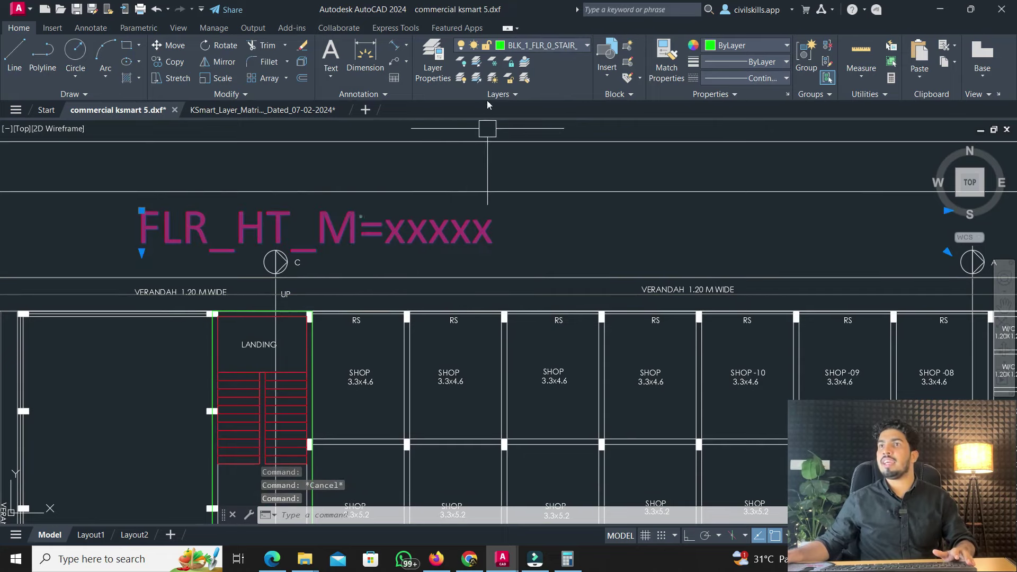
pyautogui.scroll(2, 303, 350)
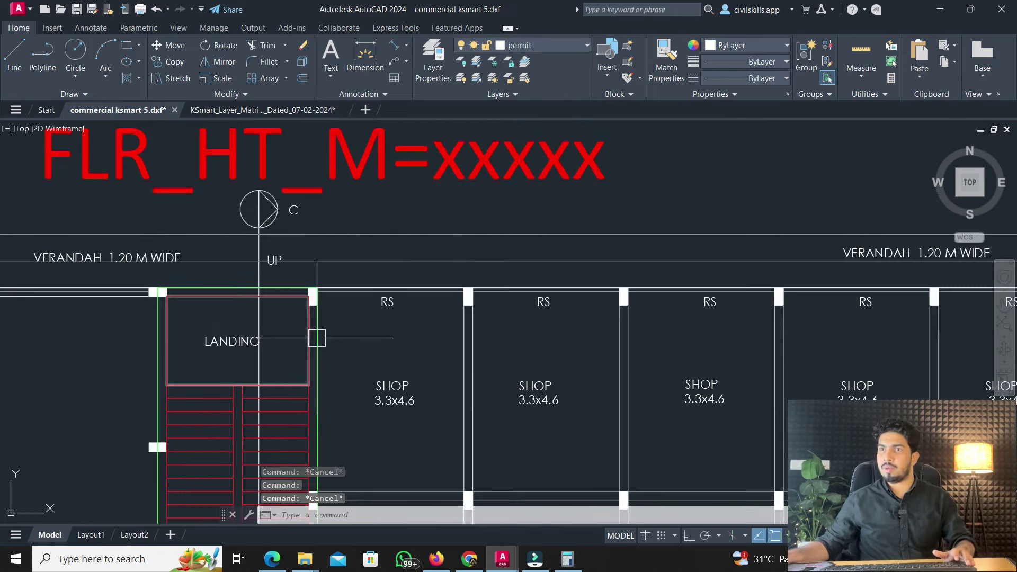
pyautogui.click(318, 334)
pyautogui.press('Escape')
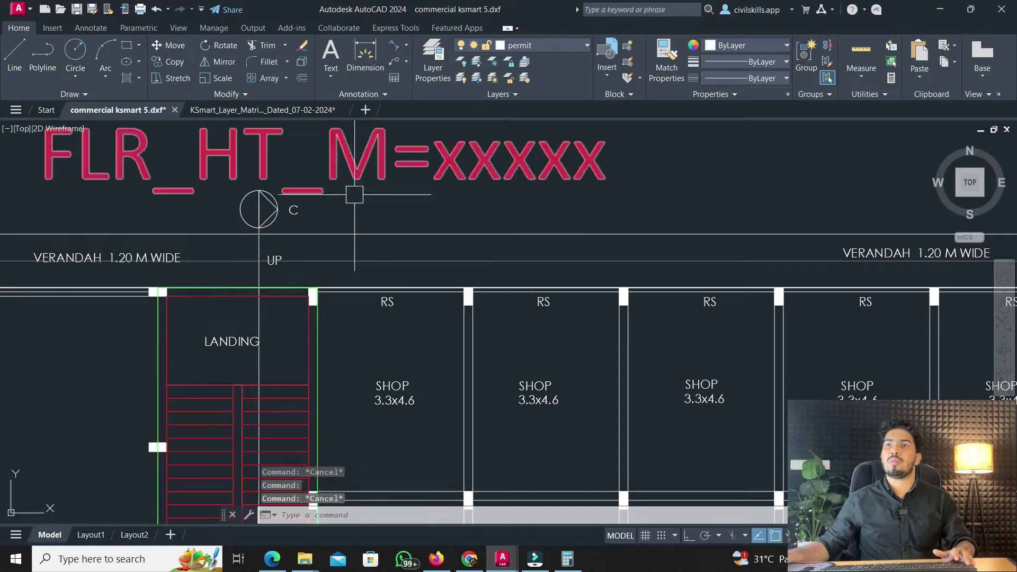
pyautogui.scroll(-3, 360, 249)
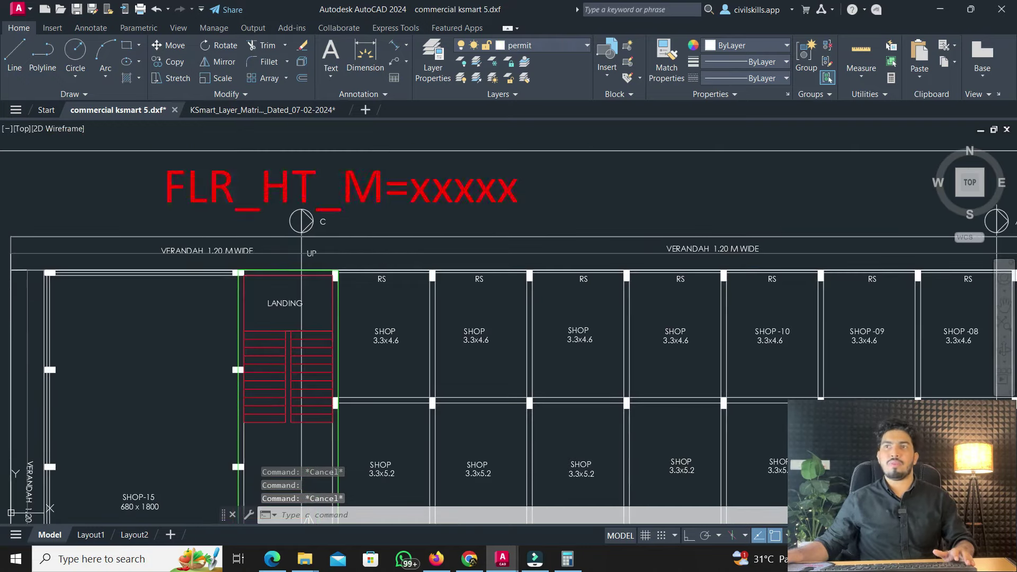
pyautogui.doubleClick(408, 189)
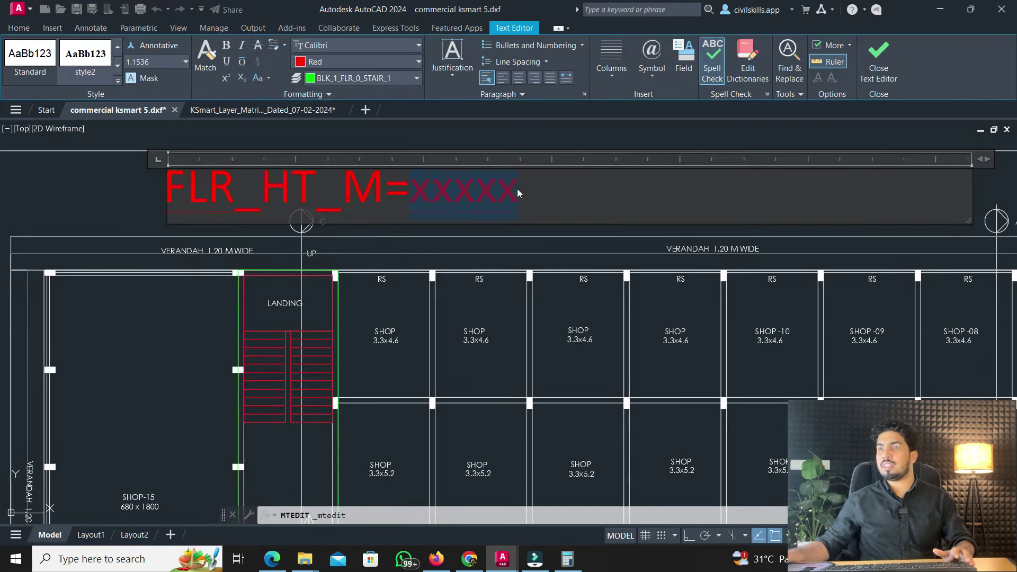
pyautogui.write('3.61')
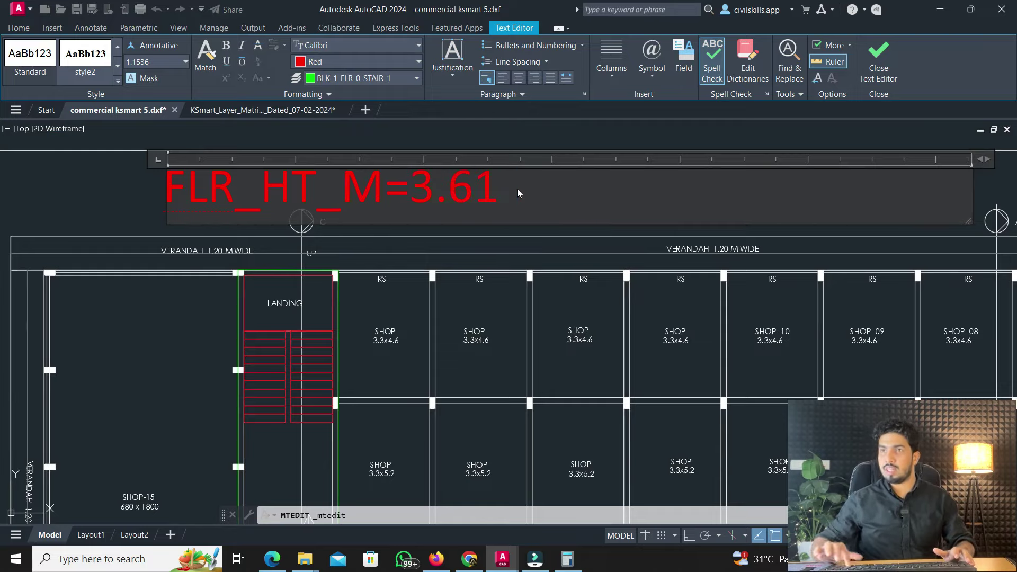
pyautogui.click(109, 322)
# Add a vertical linear dimension beside the staircase in Section C C, from the ground floor level up to the slab top
pyautogui.scroll(-6, 212, 312)
pyautogui.scroll(2, 238, 418)
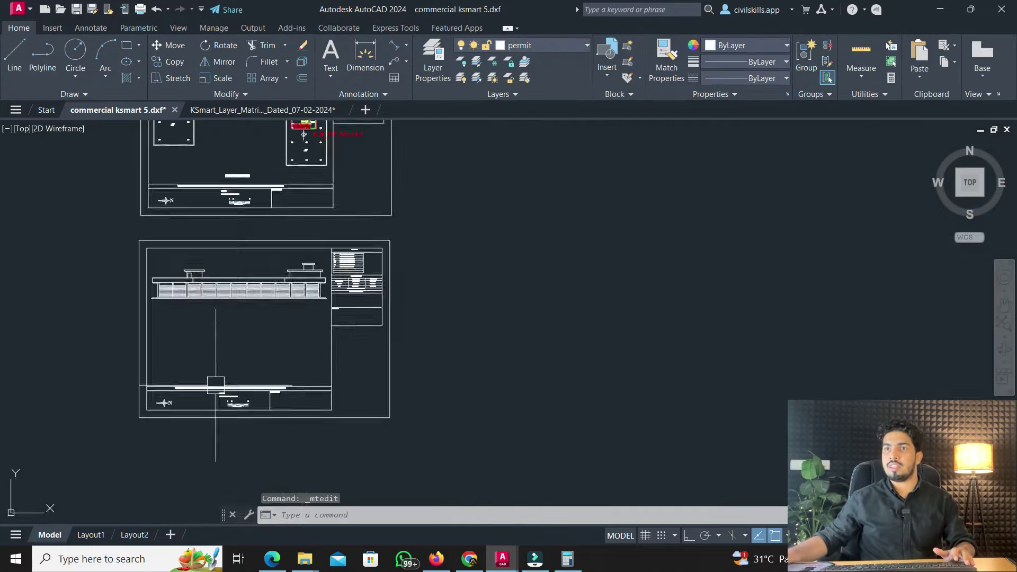
pyautogui.scroll(-3, 260, 207)
pyautogui.scroll(8, 263, 236)
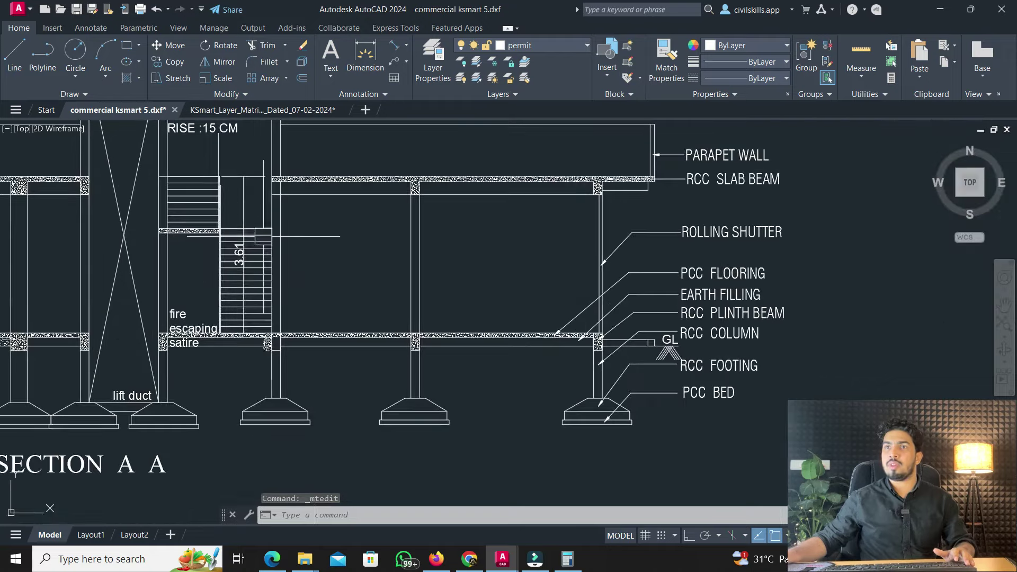
pyautogui.scroll(-3, 222, 132)
pyautogui.scroll(1, 243, 272)
pyautogui.moveTo(248, 307); pyautogui.dragTo(371, 229, button='middle')
pyautogui.scroll(1, 196, 266)
pyautogui.scroll(2, 260, 255)
pyautogui.write('dli')
pyautogui.press('Return')
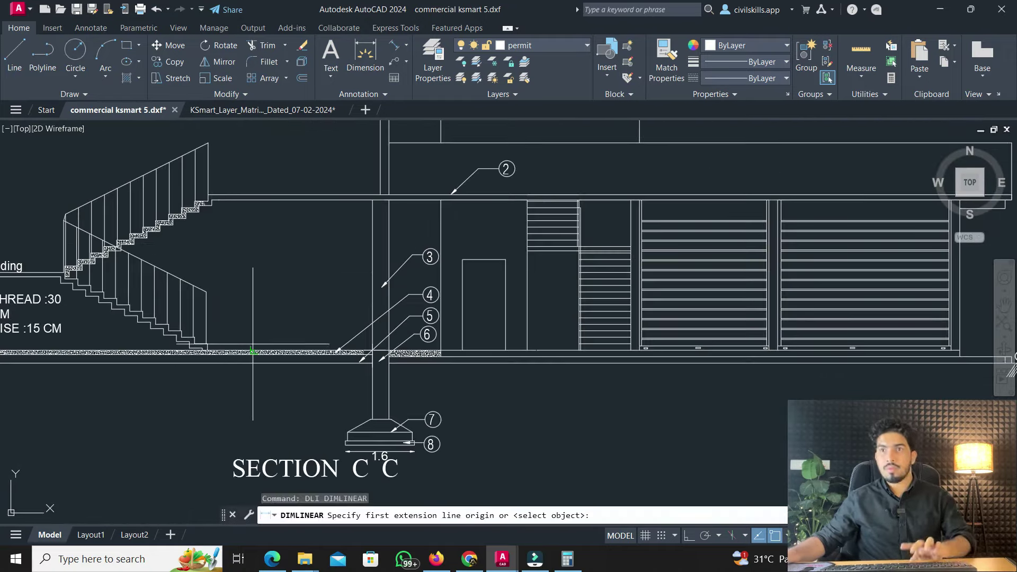
pyautogui.click(252, 351)
pyautogui.click(252, 195)
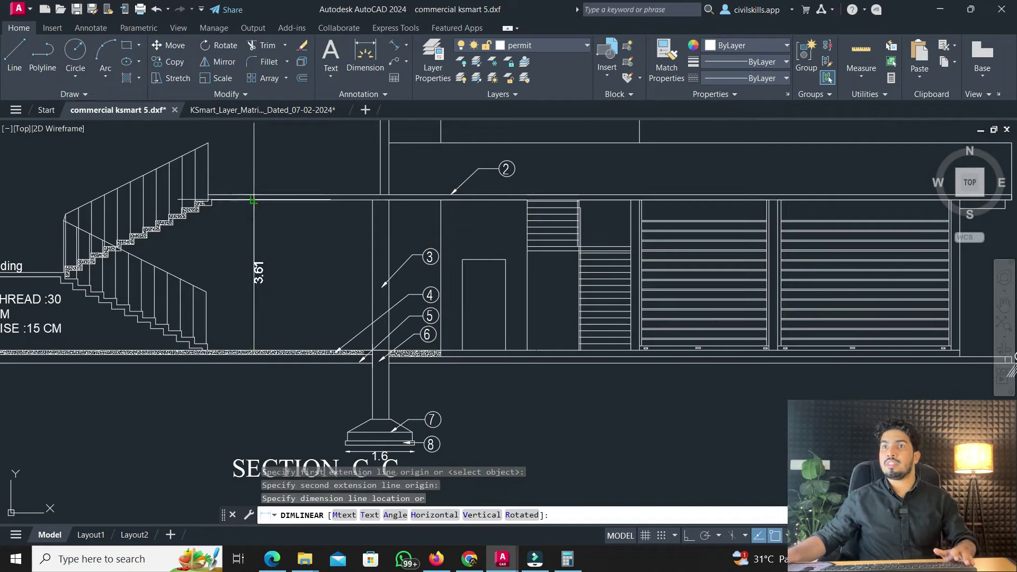
pyautogui.click(263, 249)
# Copy the FLR_HT_M=3.61 text from the ground floor general staircase to above the same staircase on the open terrace floor plan
pyautogui.scroll(-5, 297, 264)
pyautogui.scroll(-2, 297, 360)
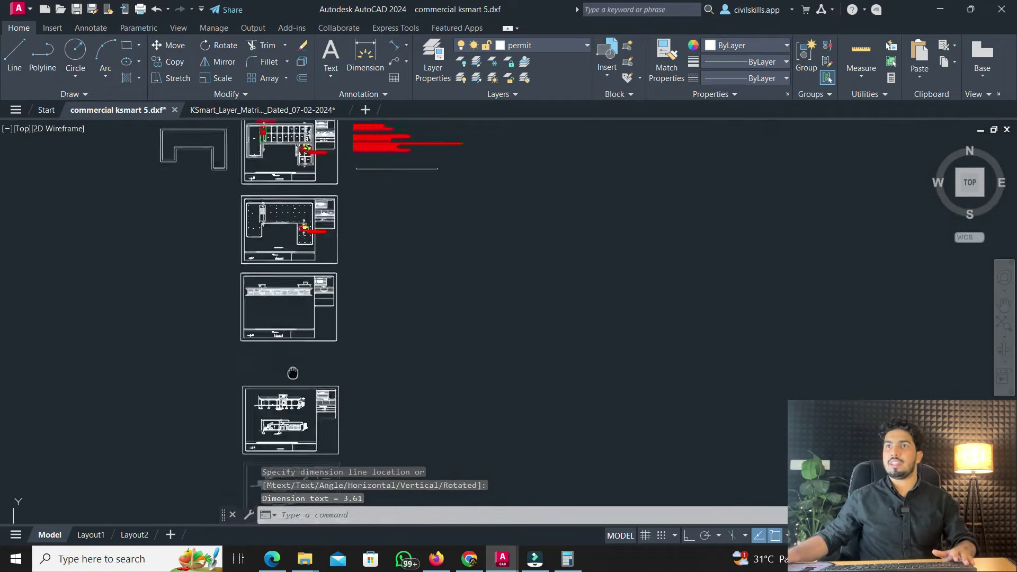
pyautogui.scroll(7, 291, 318)
pyautogui.moveTo(295, 258); pyautogui.dragTo(293, 203, button='middle')
pyautogui.click(280, 242)
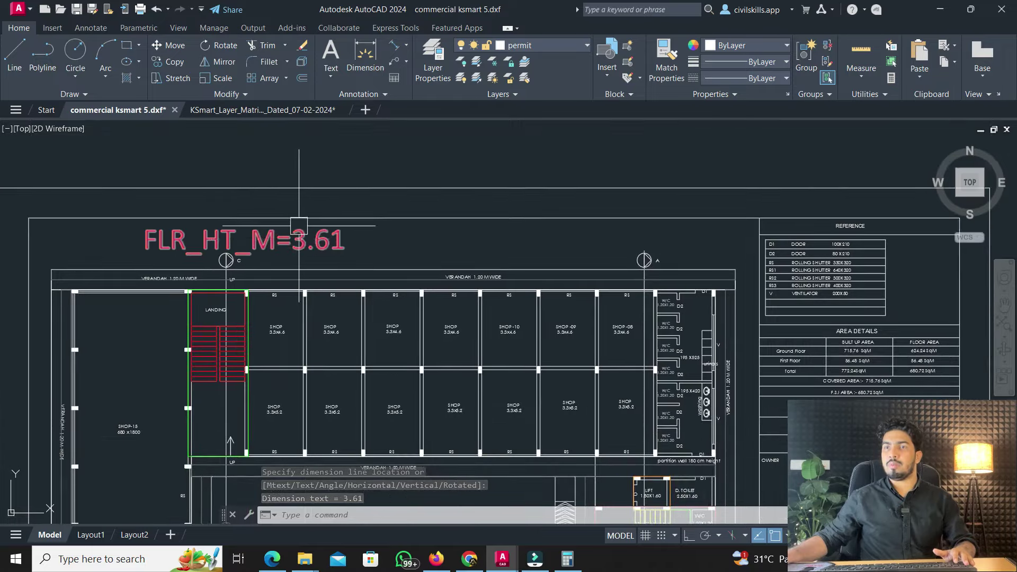
pyautogui.write('co')
pyautogui.press('space')
pyautogui.click(279, 242)
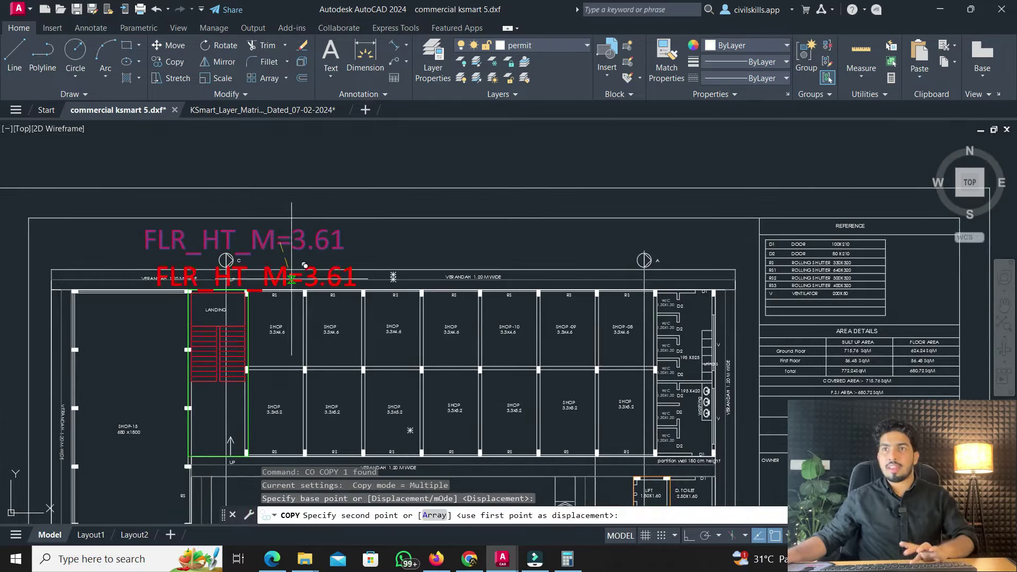
pyautogui.scroll(-4, 286, 275)
pyautogui.moveTo(255, 450); pyautogui.dragTo(254, 254, button='middle')
pyautogui.scroll(4, 255, 403)
pyautogui.click(261, 314)
pyautogui.press('Escape')
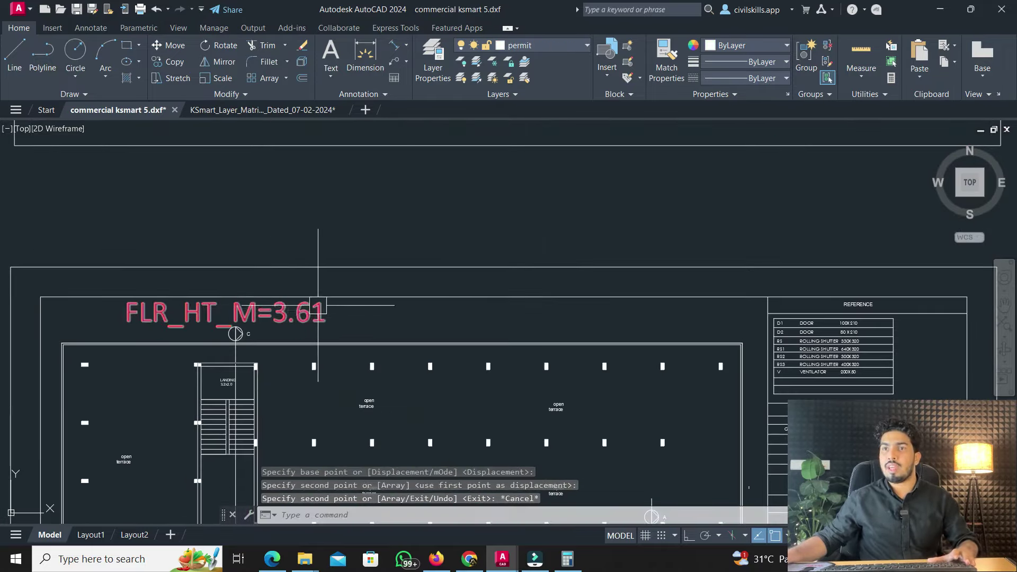
# Draw a closed polyline around the outer wall corners of the general staircase cabin on the open terrace floor plan
pyautogui.scroll(-4, 313, 313)
pyautogui.scroll(8, 231, 192)
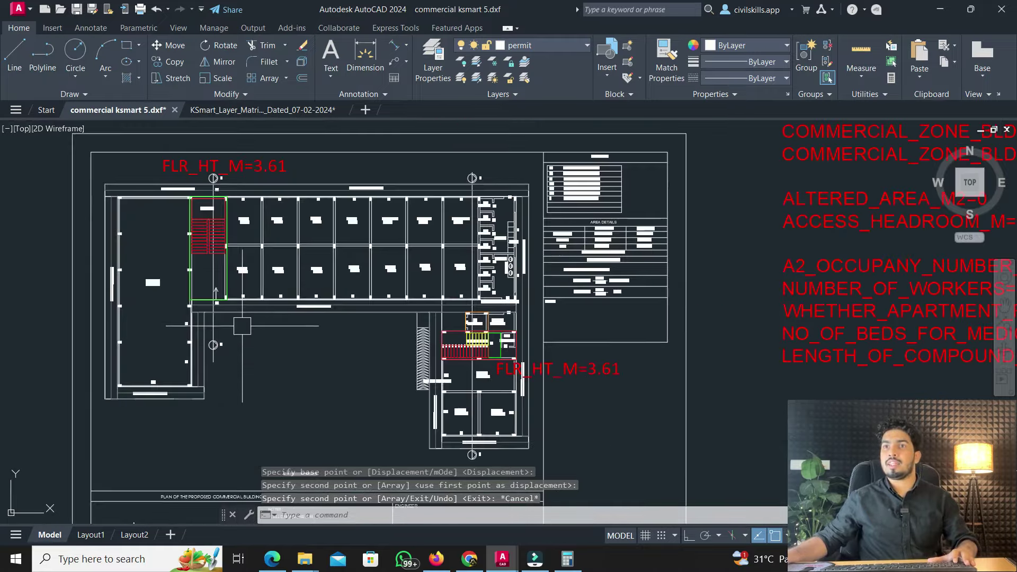
pyautogui.scroll(-2, 240, 225)
pyautogui.moveTo(255, 277); pyautogui.dragTo(263, 188, button='middle')
pyautogui.scroll(-6, 260, 204)
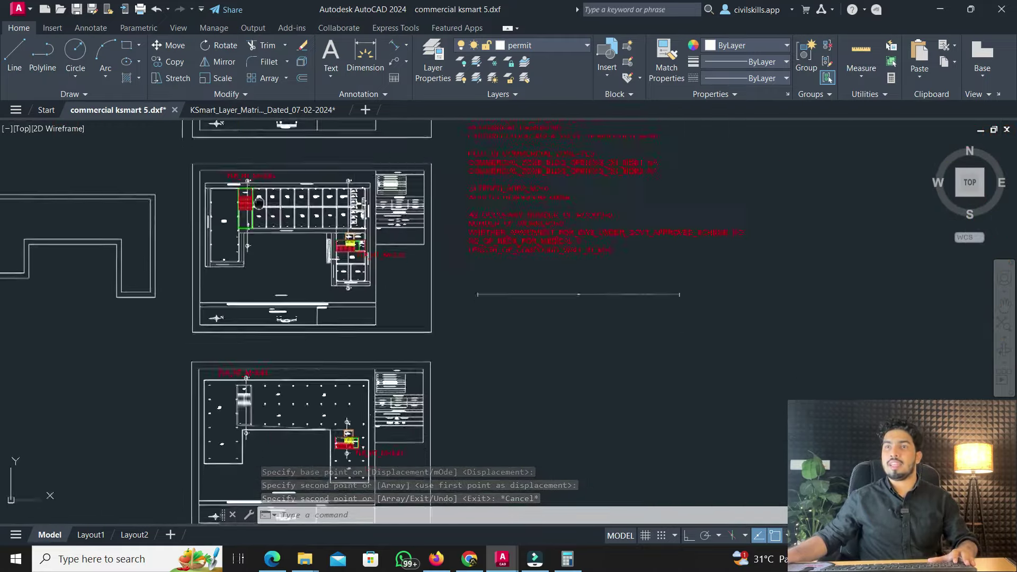
pyautogui.moveTo(275, 477); pyautogui.dragTo(268, 308, button='middle')
pyautogui.scroll(8, 245, 227)
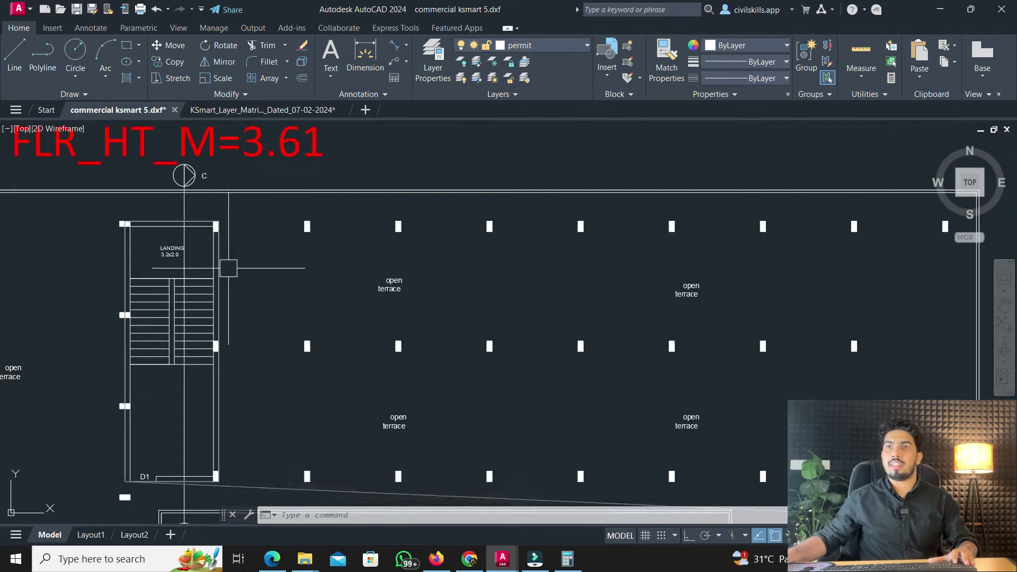
pyautogui.write('pl')
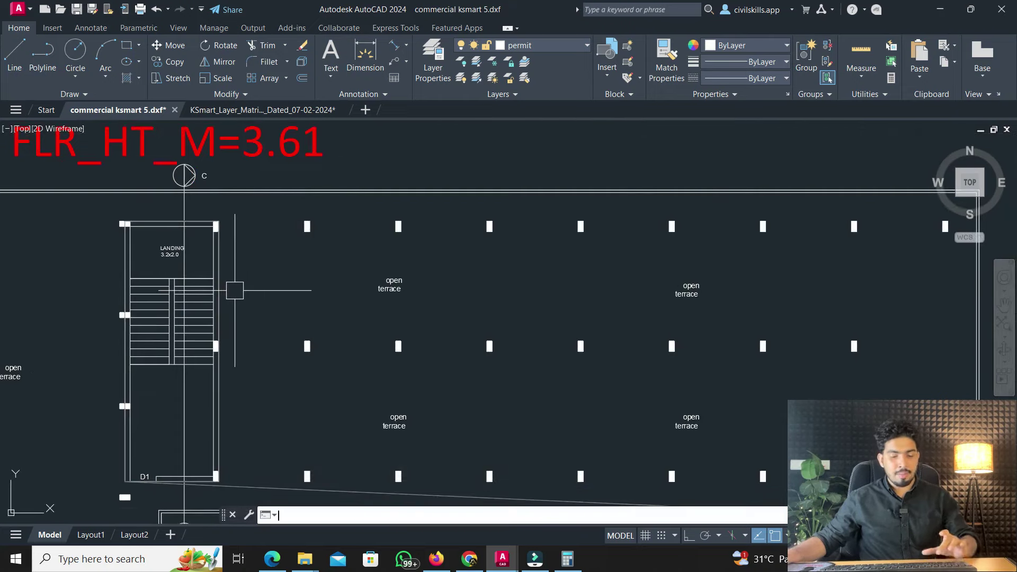
pyautogui.press('Return')
pyautogui.scroll(2, 106, 225)
pyautogui.click(137, 219)
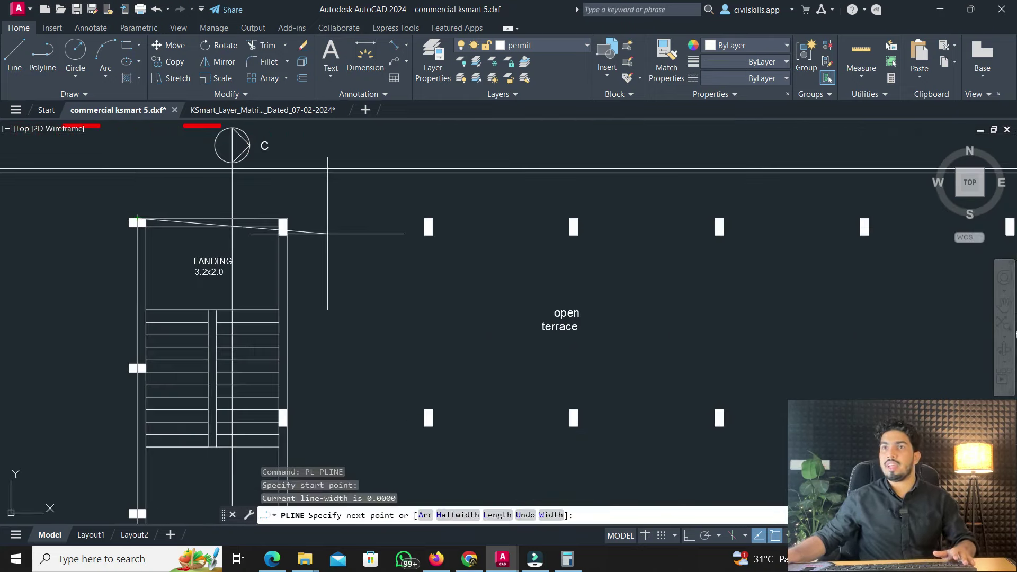
pyautogui.scroll(-2, 284, 221)
pyautogui.moveTo(284, 220)
pyautogui.mouseDown(button='middle')
pyautogui.moveTo(335, 220)
pyautogui.moveTo(338, 167)
pyautogui.mouseUp(button='middle')
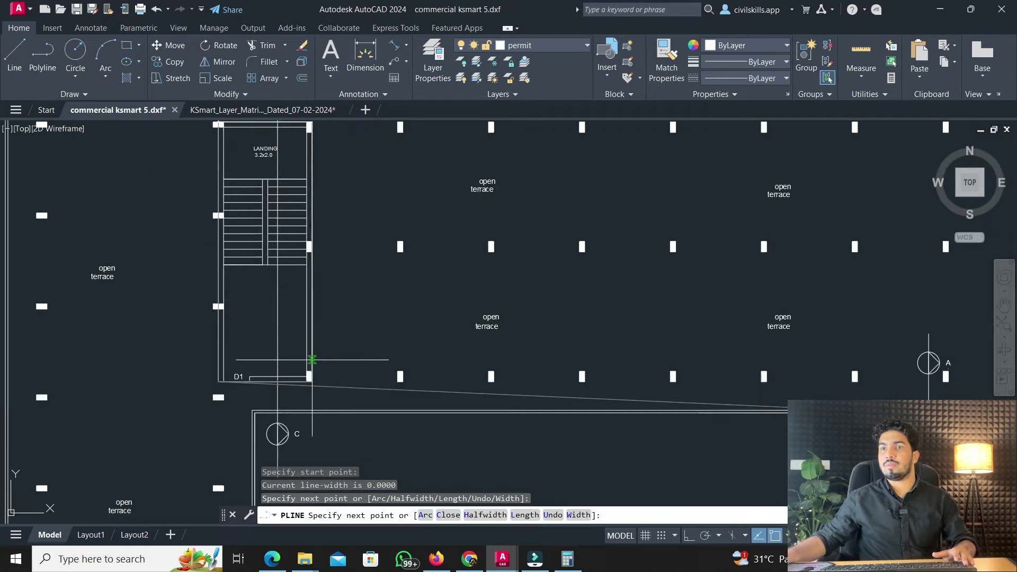
pyautogui.click(312, 376)
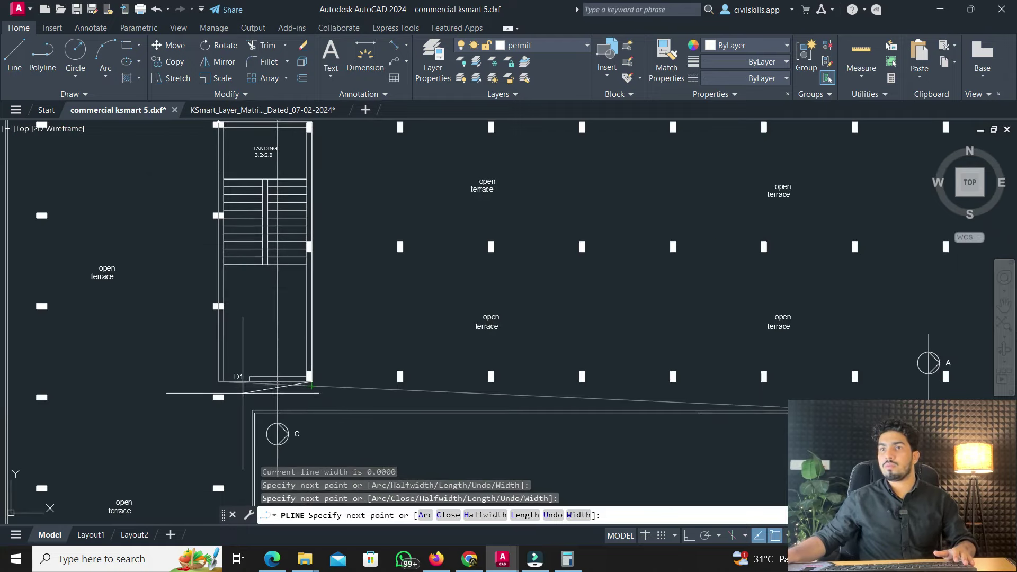
pyautogui.click(217, 381)
pyautogui.write('C')
pyautogui.press('Return')
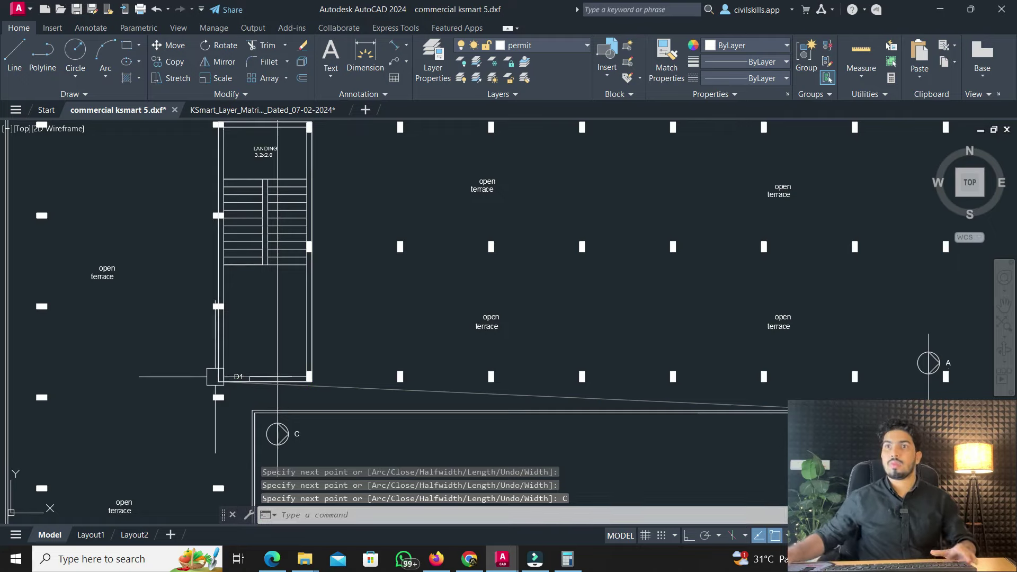
# Trace the 3.2x2.0 landing of the terrace floor's general staircase with a rectangular polyline along its inner edges
pyautogui.scroll(-5, 217, 346)
pyautogui.scroll(7, 214, 347)
pyautogui.press('Escape')
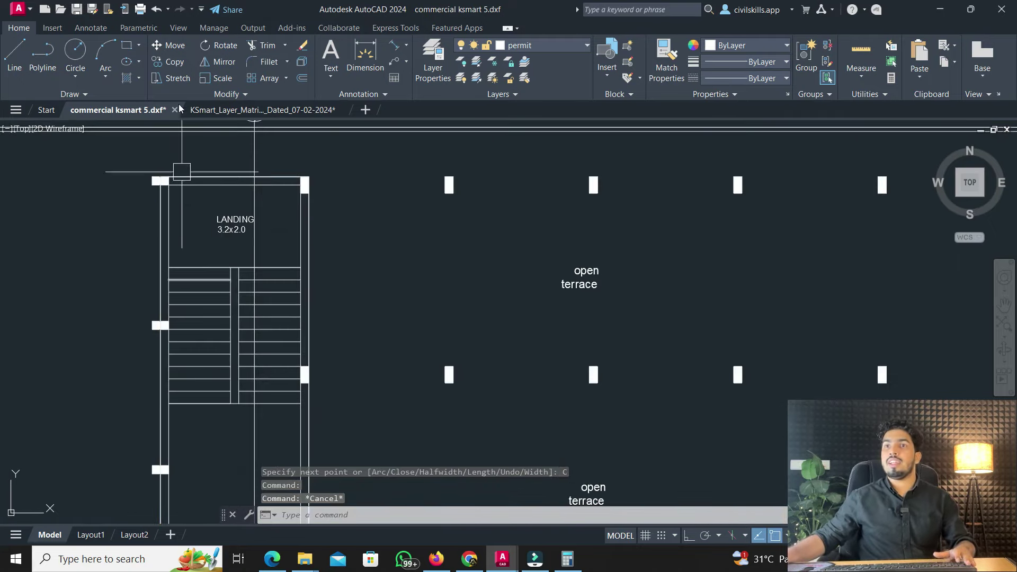
pyautogui.click(53, 51)
pyautogui.scroll(2, 217, 178)
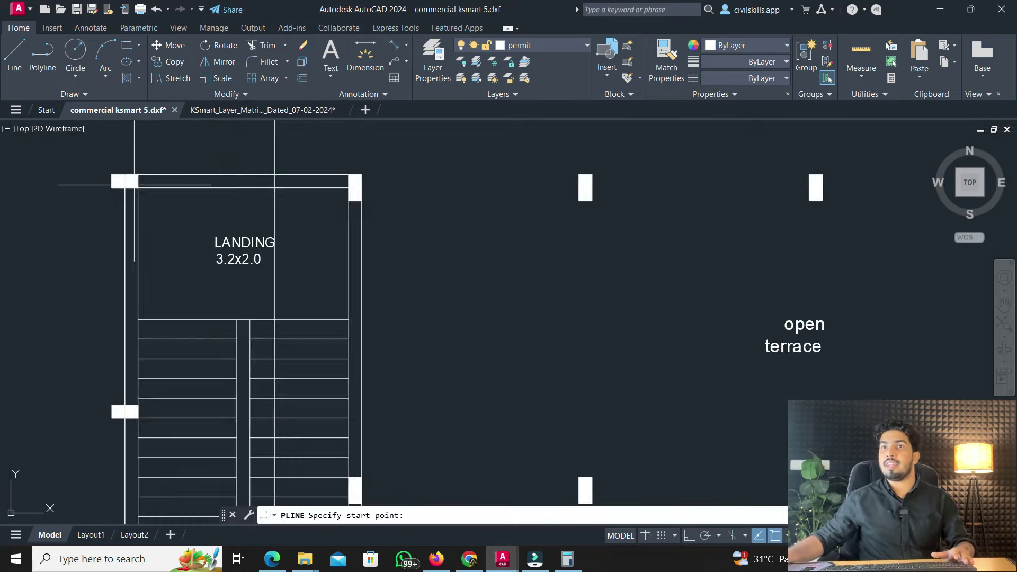
pyautogui.click(138, 187)
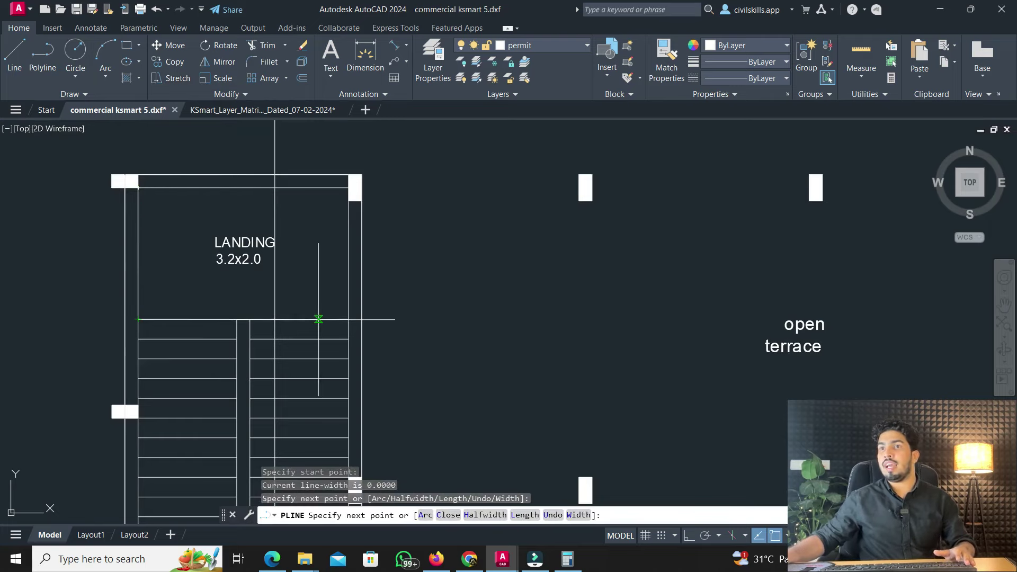
pyautogui.click(348, 319)
pyautogui.click(349, 174)
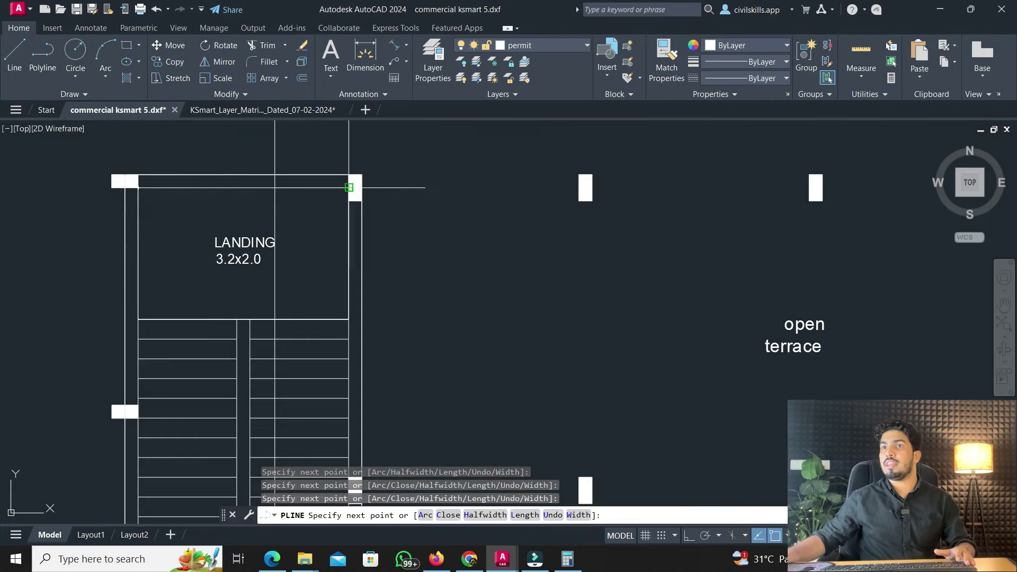
pyautogui.press('Escape')
# Trace the lowest tread of the left flight with a rectangular polyline on the terrace floor's general staircase
pyautogui.scroll(-2, 252, 246)
pyautogui.moveTo(252, 247); pyautogui.dragTo(209, 163, button='middle')
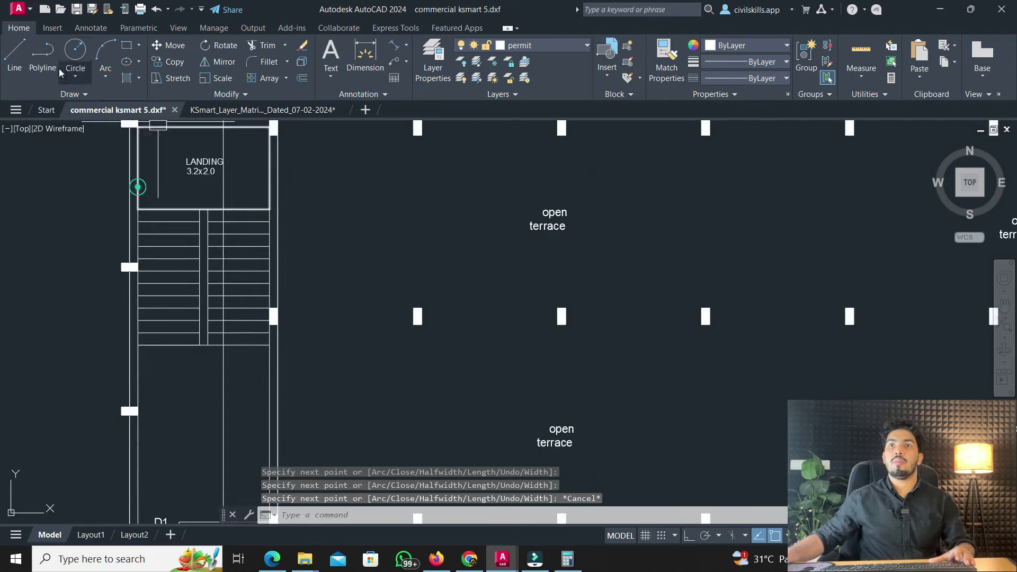
pyautogui.click(42, 58)
pyautogui.scroll(2, 181, 348)
pyautogui.click(112, 342)
pyautogui.scroll(3, 195, 349)
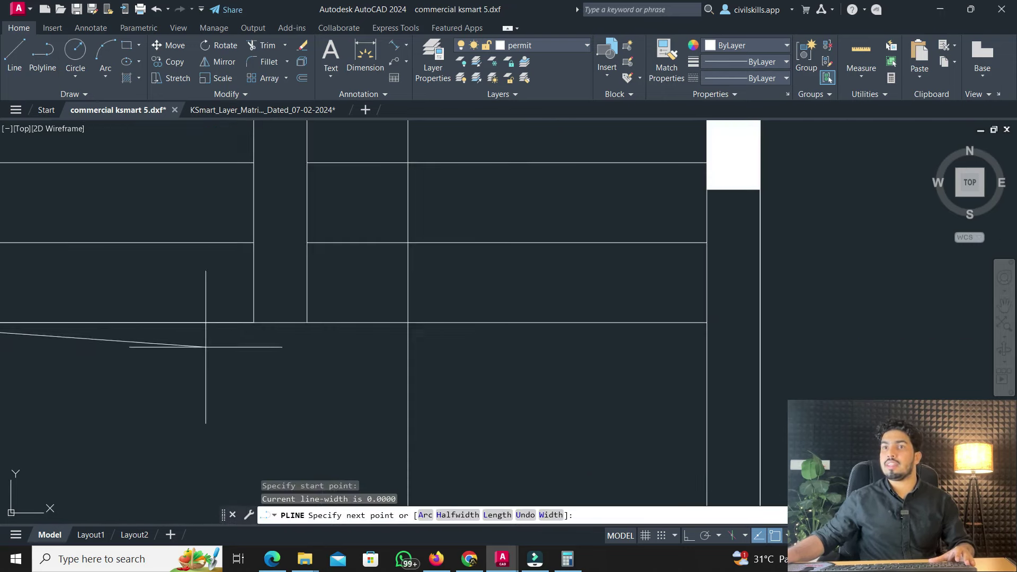
pyautogui.click(255, 322)
pyautogui.click(254, 243)
pyautogui.scroll(-1, 255, 245)
pyautogui.moveTo(254, 245); pyautogui.dragTo(355, 271, button='middle')
pyautogui.scroll(-1, 355, 273)
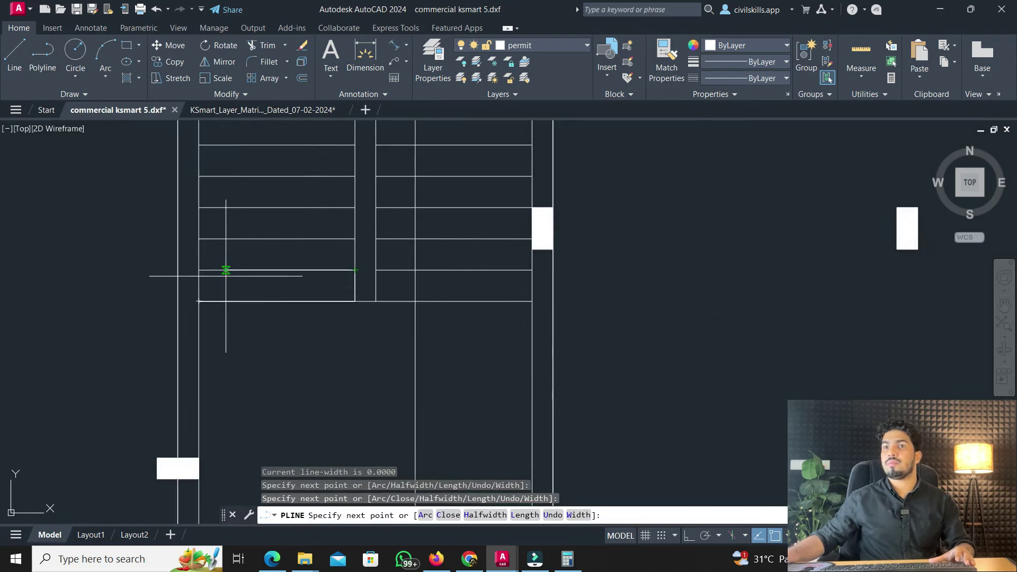
pyautogui.click(195, 271)
pyautogui.click(199, 302)
pyautogui.press('Escape')
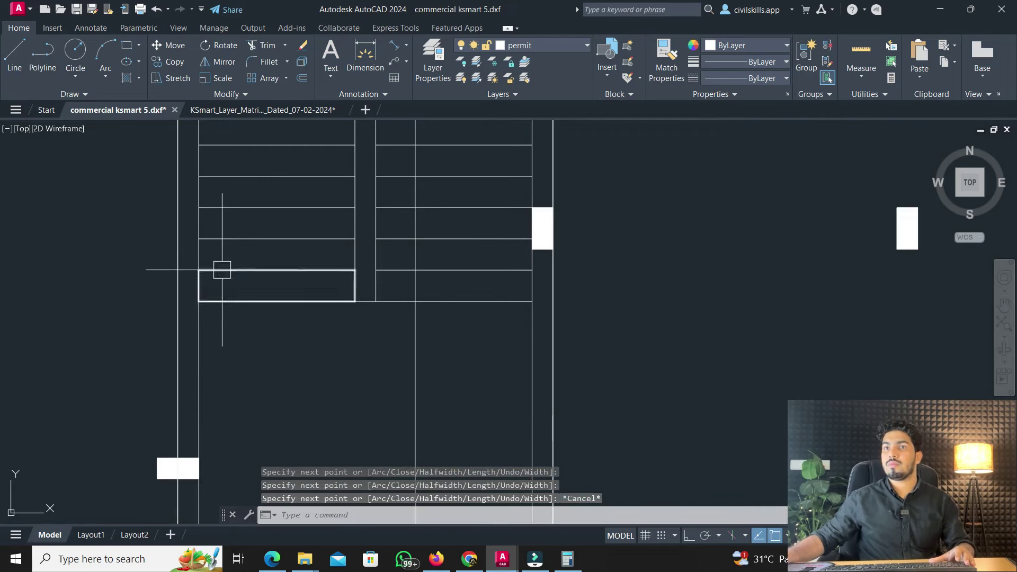
# Copy the lowest tread rectangle onto each remaining tread of the left flight, using its lower inner corner as base point
pyautogui.click(221, 270)
pyautogui.write('co')
pyautogui.press('Return')
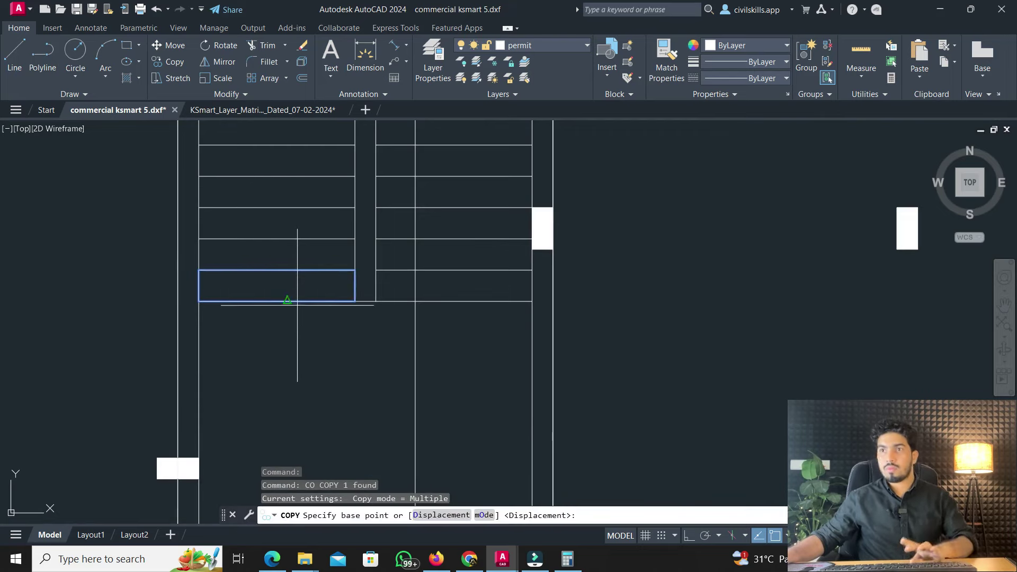
pyautogui.click(355, 302)
pyautogui.click(355, 267)
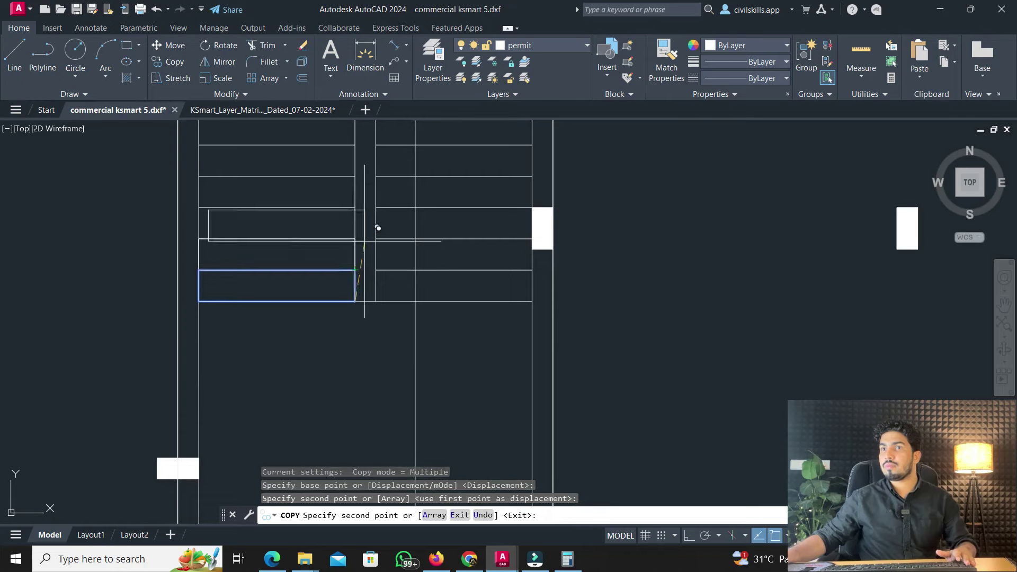
pyautogui.click(354, 237)
pyautogui.hotkey('ctrl', 'z')
pyautogui.scroll(3, 355, 239)
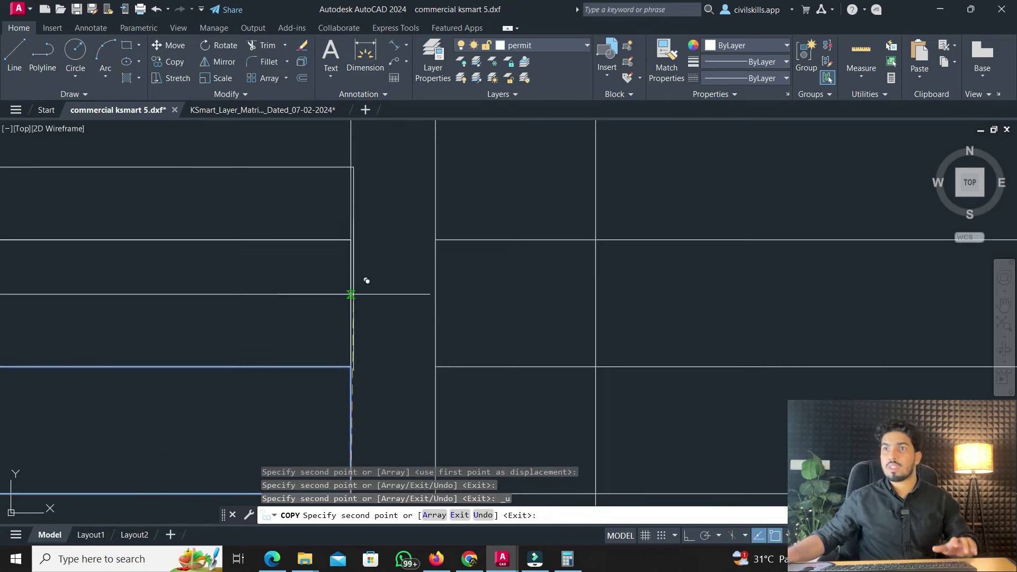
pyautogui.click(350, 238)
pyautogui.scroll(-2, 349, 237)
pyautogui.moveTo(349, 222); pyautogui.dragTo(343, 336, button='middle')
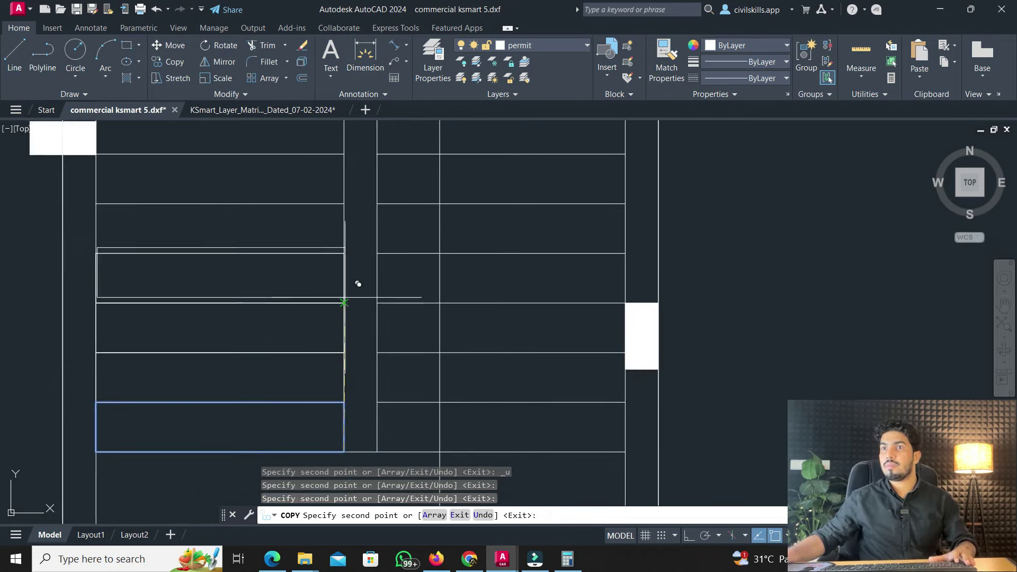
pyautogui.moveTo(354, 163)
pyautogui.mouseDown(button='middle')
pyautogui.moveTo(364, 292)
pyautogui.moveTo(352, 312)
pyautogui.mouseUp(button='middle')
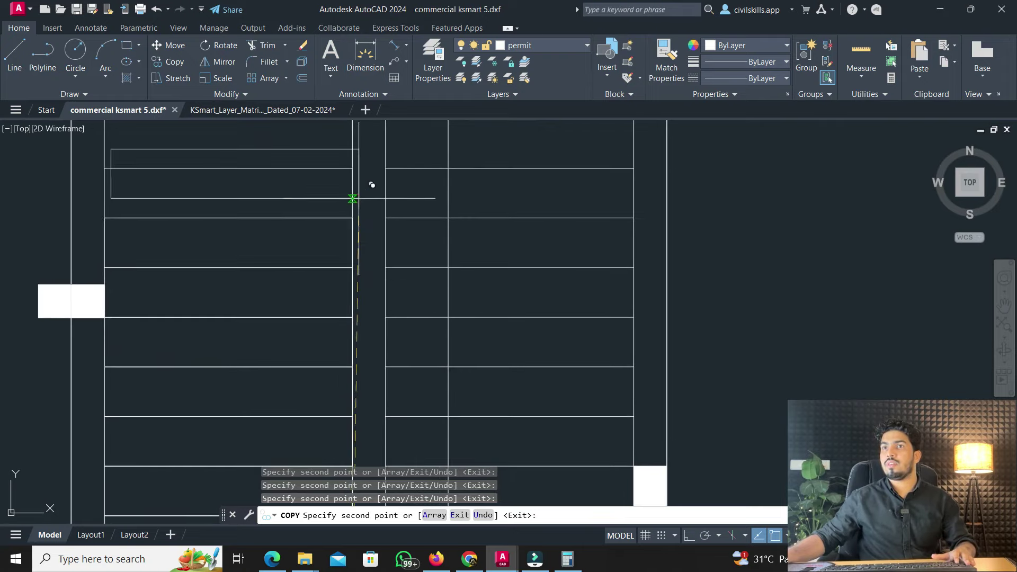
pyautogui.click(352, 216)
pyautogui.moveTo(350, 223); pyautogui.dragTo(341, 346, button='middle')
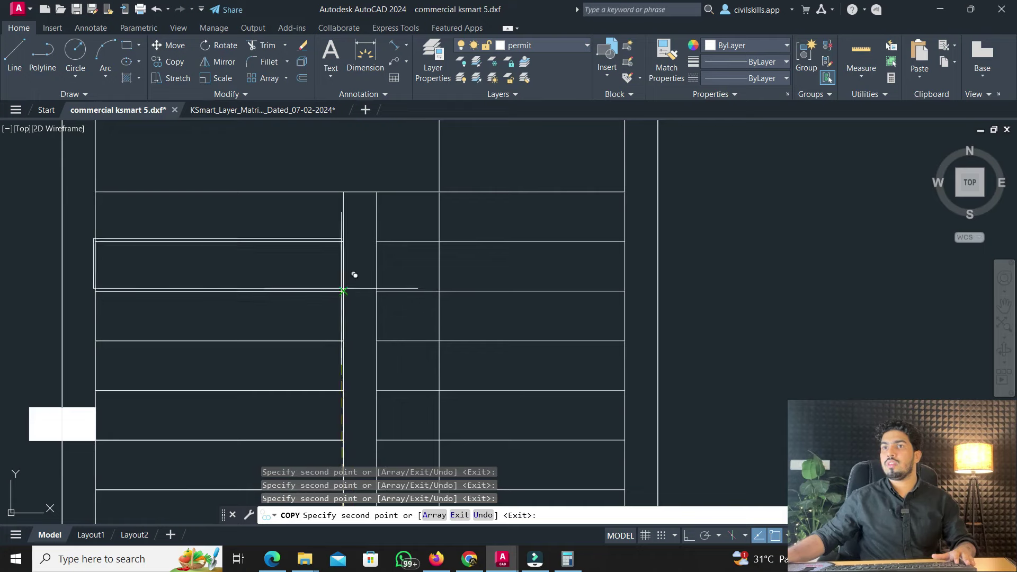
# Continue copying the tread rectangle onto every tread of the right flight, up to the landing
pyautogui.scroll(-4, 344, 248)
pyautogui.scroll(3, 380, 289)
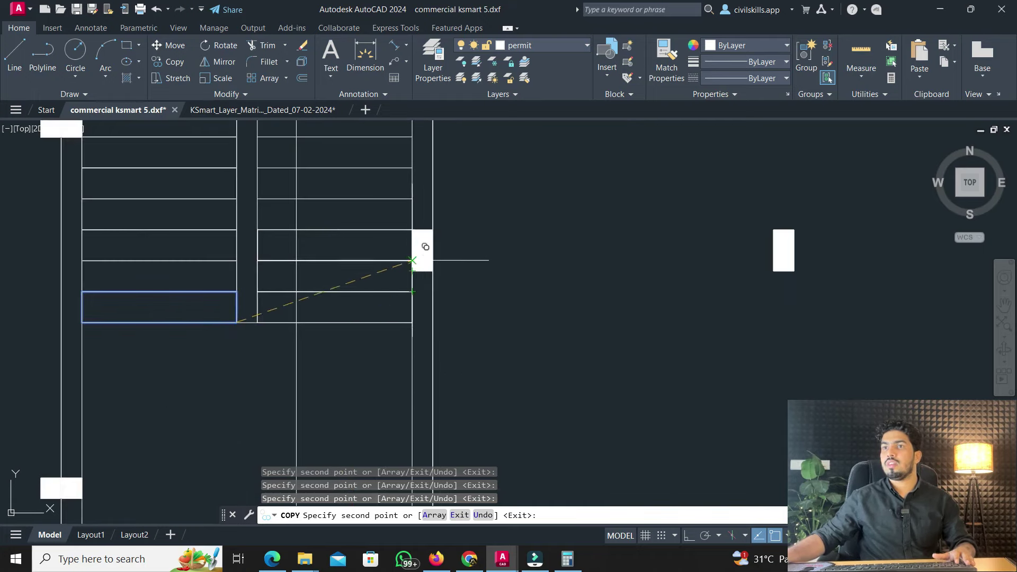
pyautogui.moveTo(425, 185); pyautogui.dragTo(395, 261, button='middle')
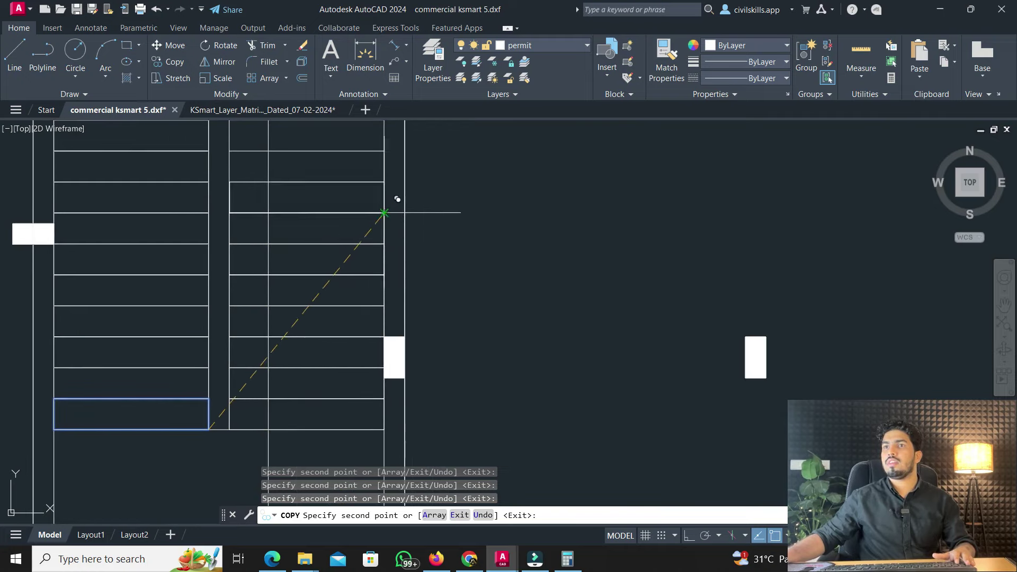
pyautogui.moveTo(397, 169)
pyautogui.mouseDown(button='middle')
pyautogui.moveTo(392, 257)
pyautogui.moveTo(275, 245)
pyautogui.mouseUp(button='middle')
pyautogui.click(378, 224)
pyautogui.press('Escape')
pyautogui.scroll(-2, 375, 224)
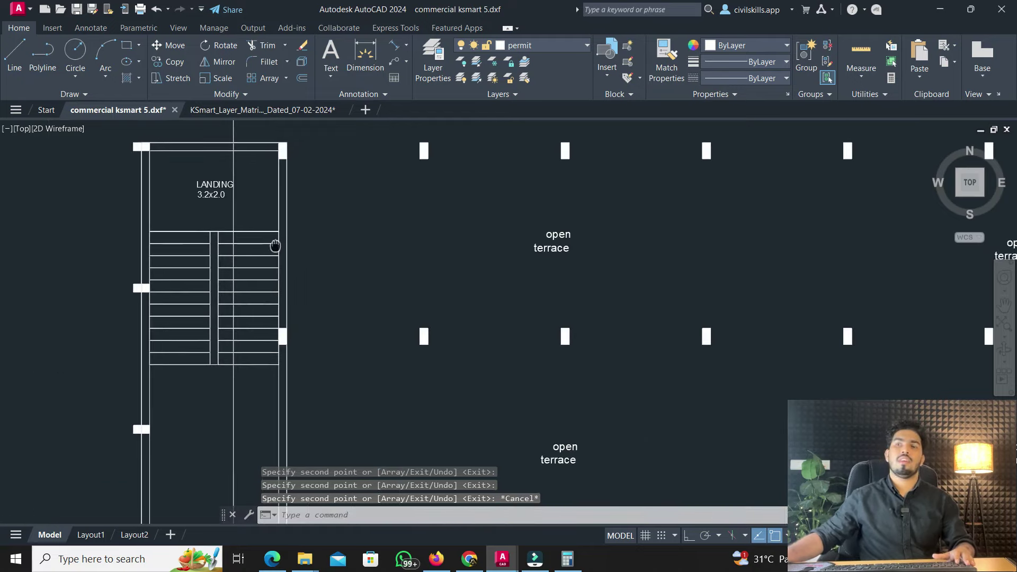
pyautogui.scroll(-1, 274, 245)
pyautogui.scroll(-4, 275, 245)
pyautogui.scroll(4, 272, 265)
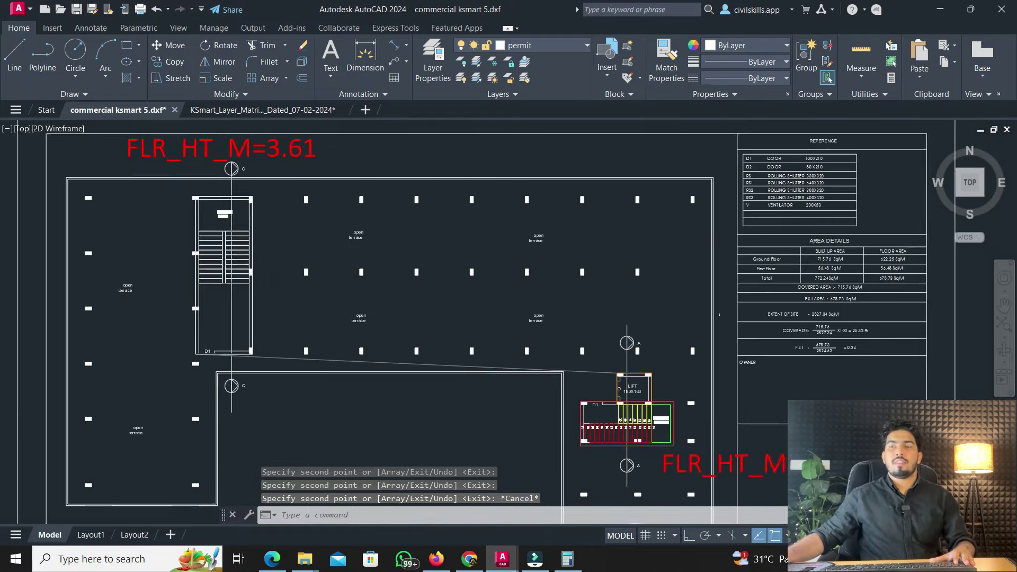
# Match the terrace staircase's landing and cabin polygons to the Floor 1, Block 1 swatch of General Stair 1 Cabin in the layer matrix
pyautogui.click(272, 109)
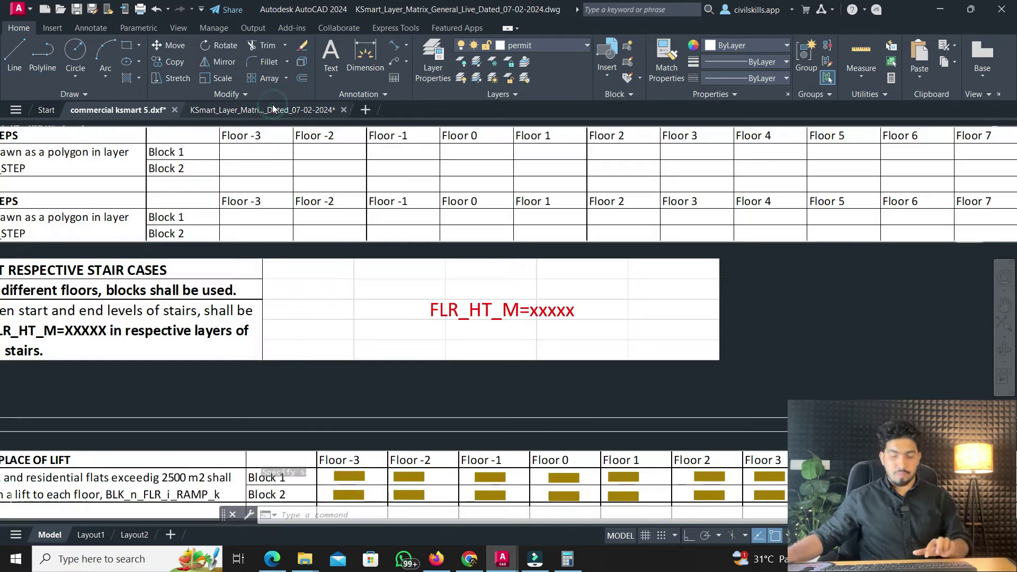
pyautogui.write('ma')
pyautogui.press('Return')
pyautogui.scroll(-4, 440, 313)
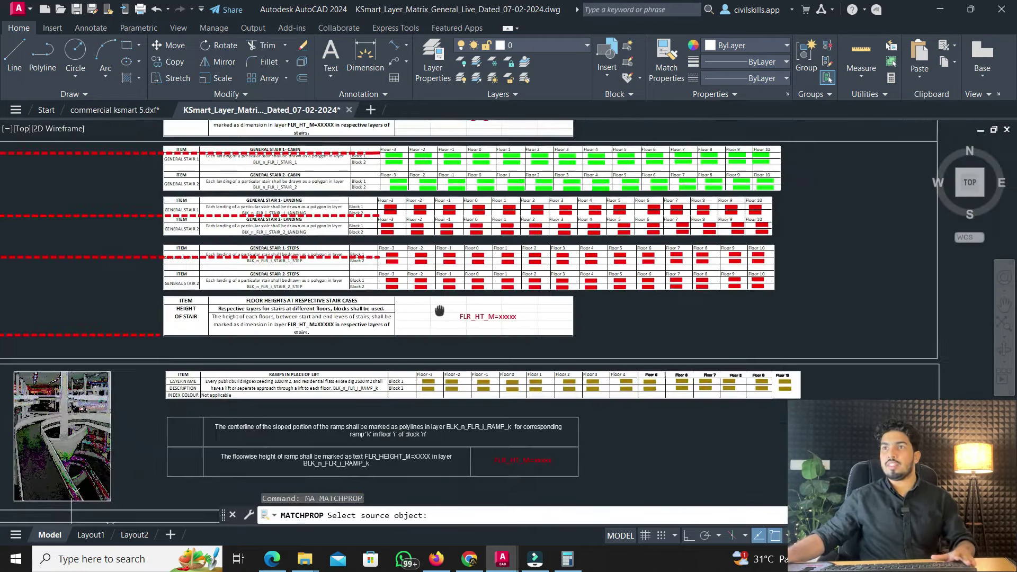
pyautogui.scroll(5, 509, 156)
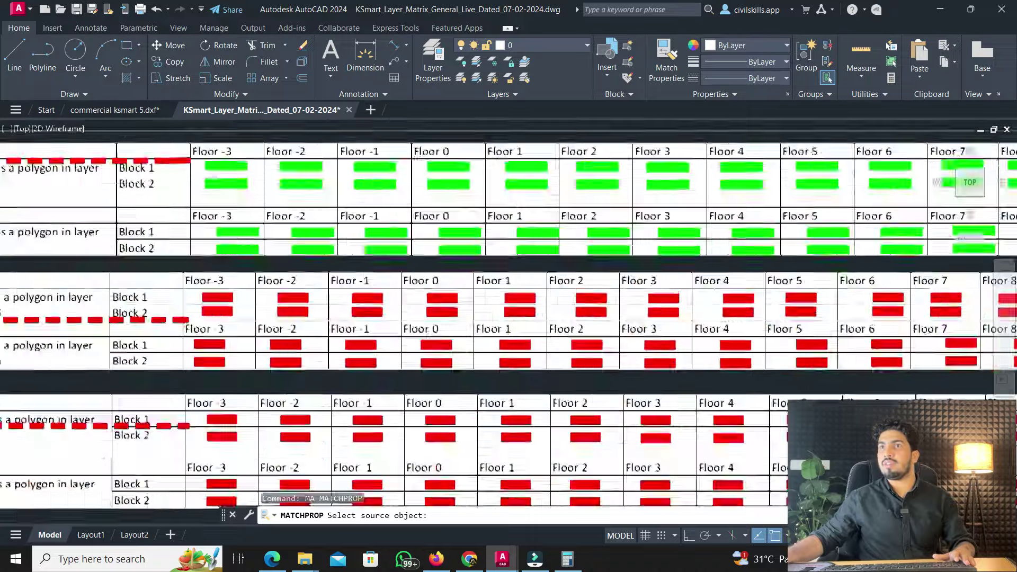
pyautogui.click(543, 166)
pyautogui.click(122, 109)
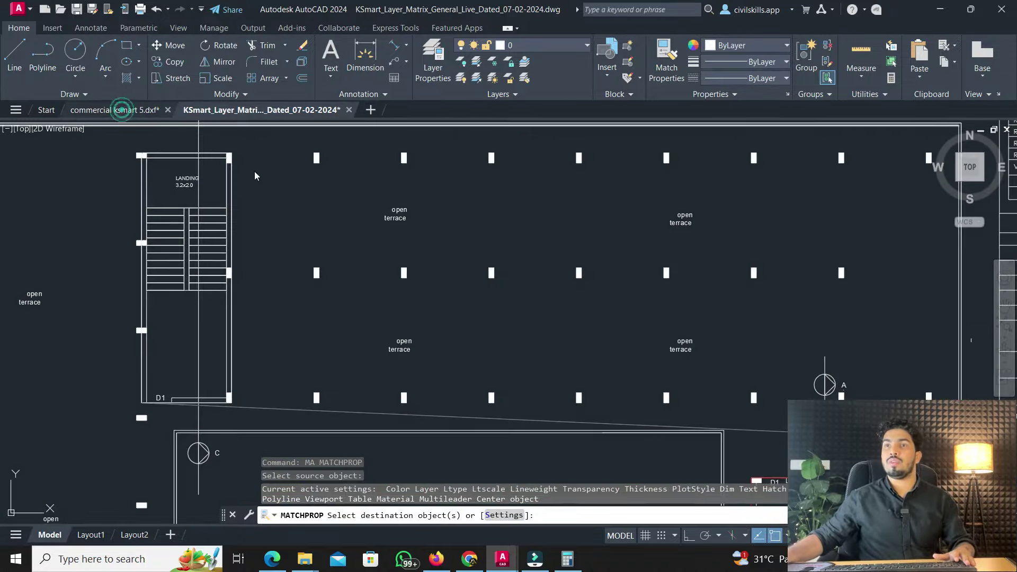
pyautogui.scroll(4, 217, 149)
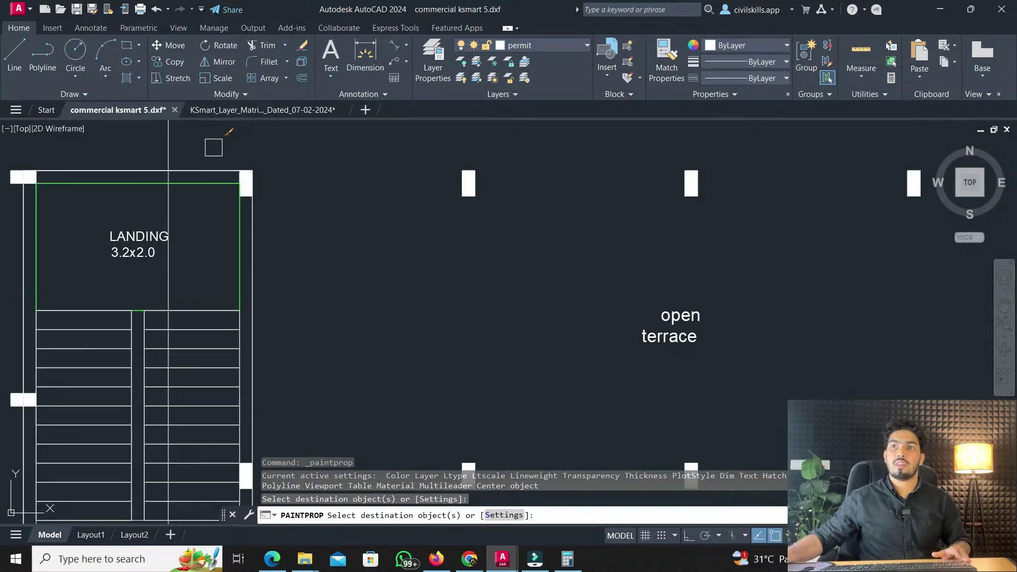
pyautogui.press('Escape')
# Match the terrace staircase's landing polygon to the Floor 1, Block 1 swatch of General Stair 2 Cabin in the layer matrix
pyautogui.click(218, 109)
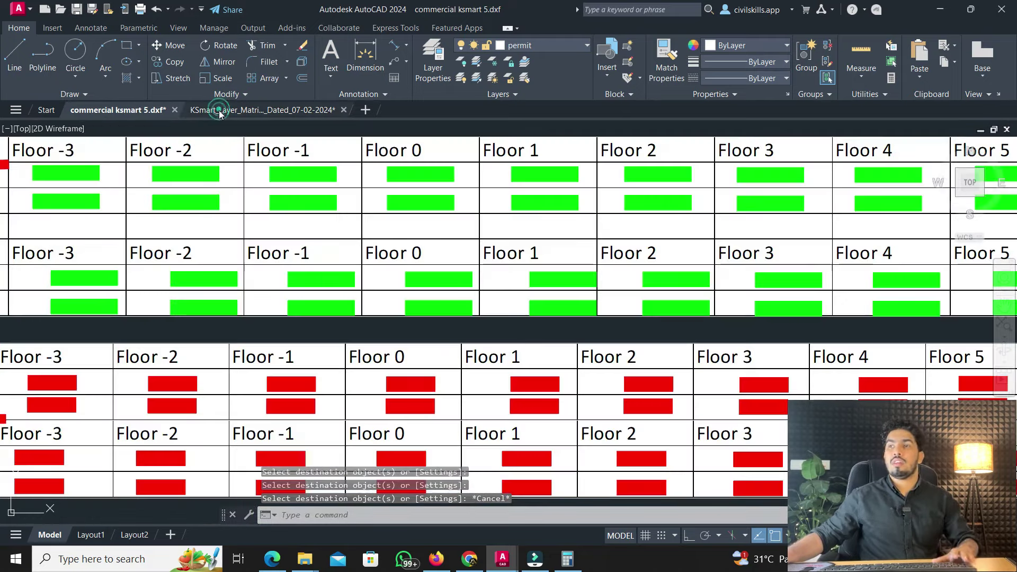
pyautogui.write('ma')
pyautogui.press('Return')
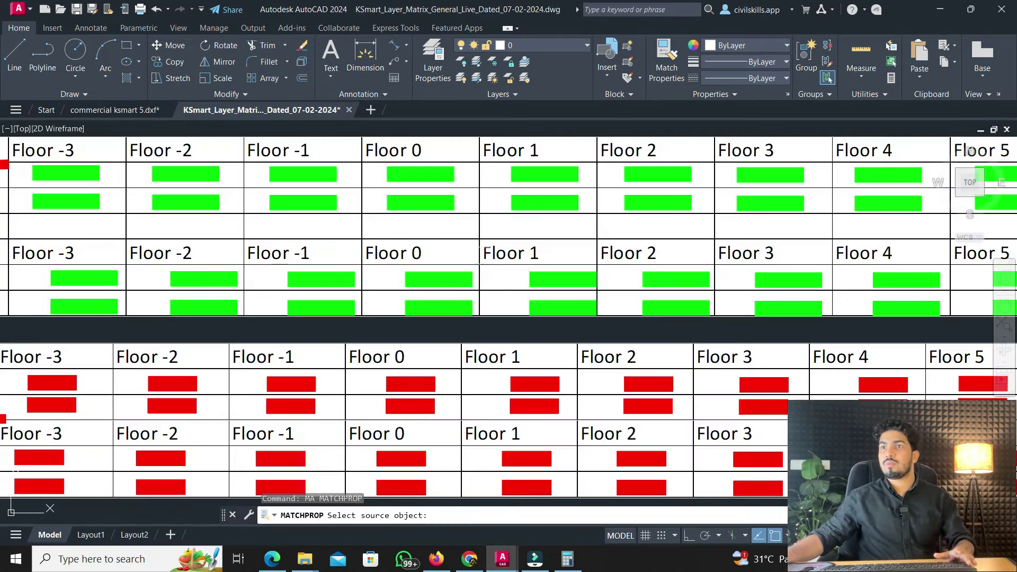
pyautogui.scroll(4, 535, 276)
pyautogui.click(536, 278)
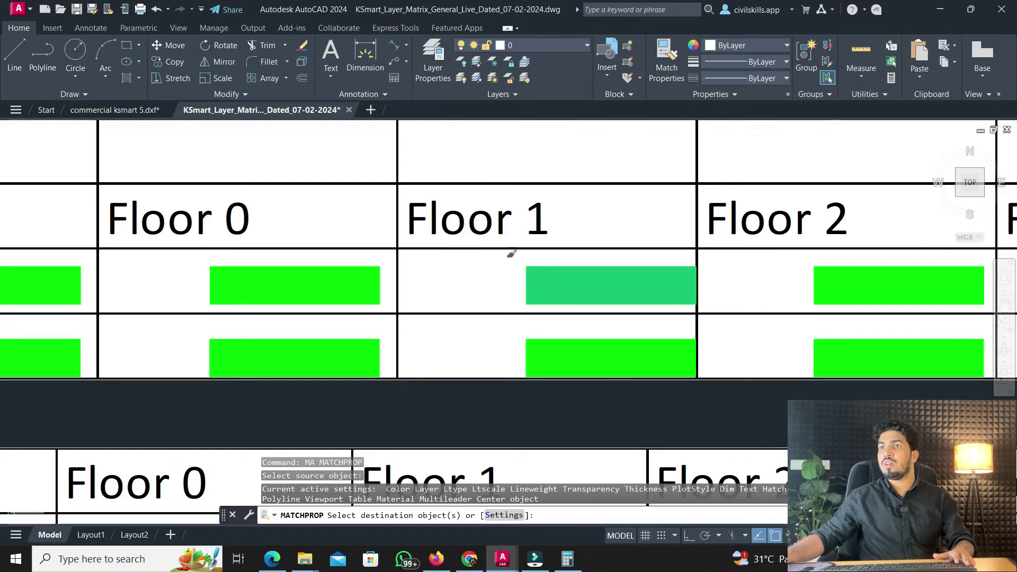
pyautogui.click(96, 109)
# Match the left flight's tread rectangles to the Floor 1, Block 1 swatch of General Stair 1 Landing in the layer matrix
pyautogui.click(243, 109)
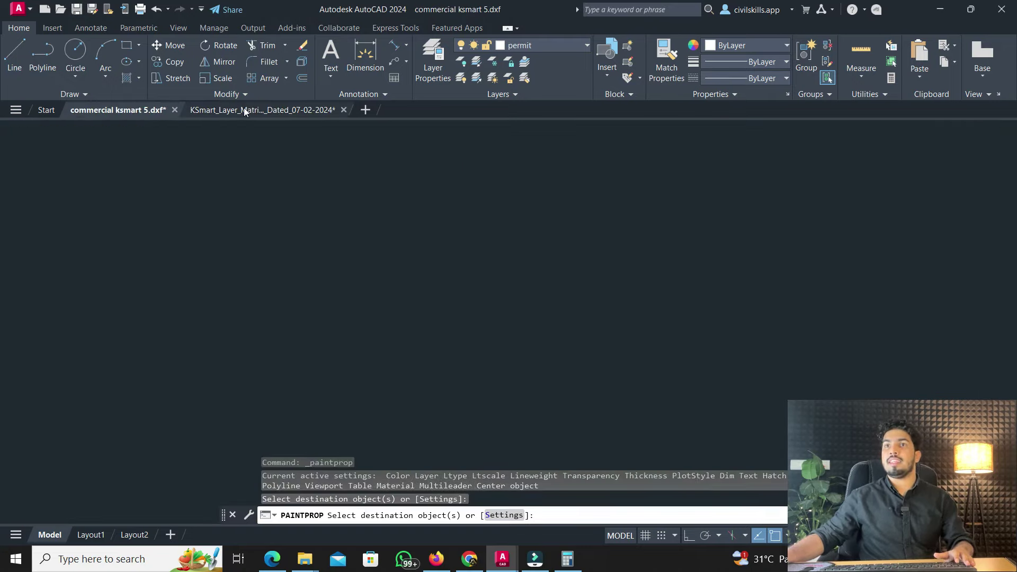
pyautogui.scroll(-4, 451, 295)
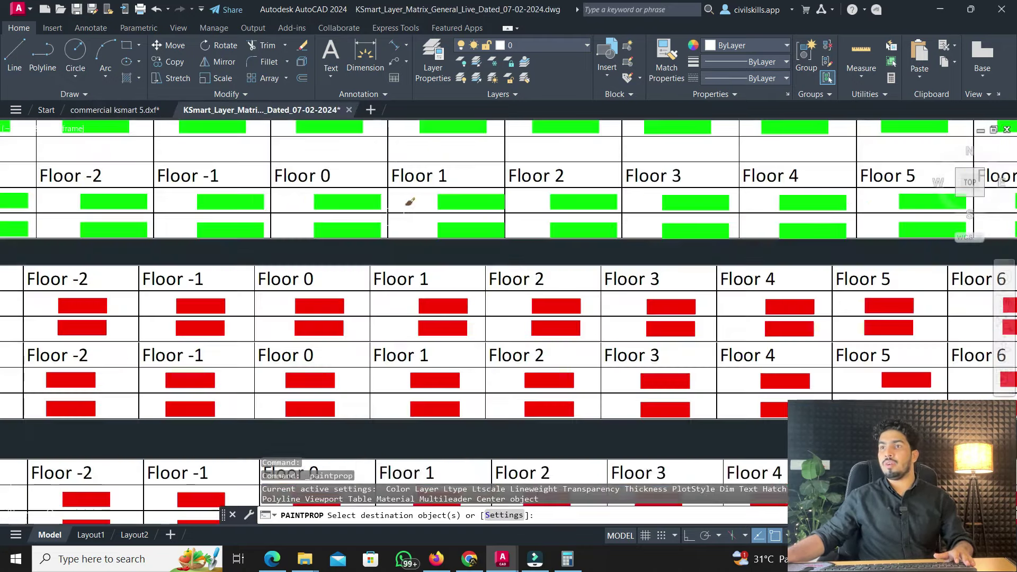
pyautogui.press('Escape')
pyautogui.write('ma')
pyautogui.press('Return')
pyautogui.scroll(4, 508, 292)
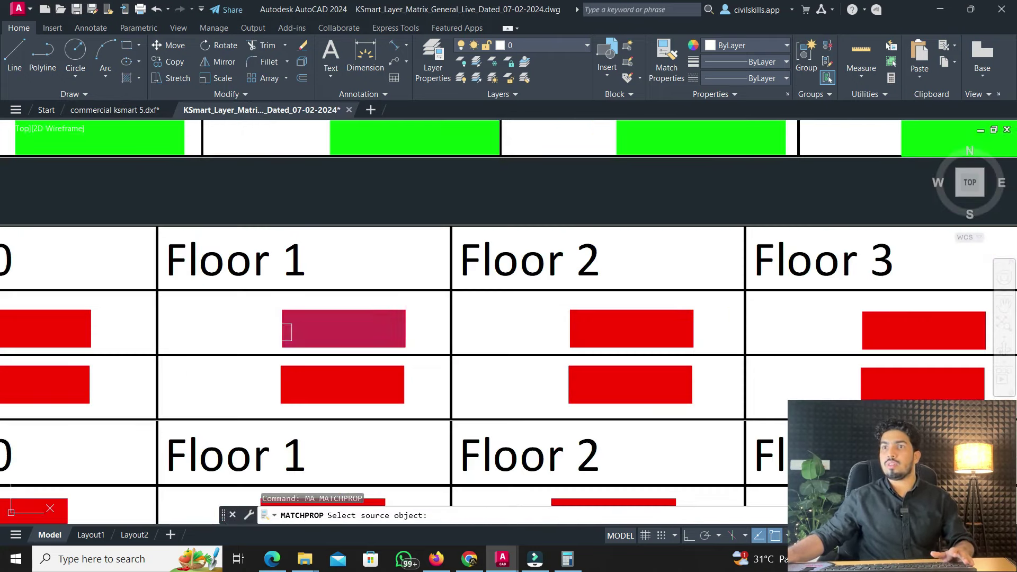
pyautogui.click(283, 329)
pyautogui.click(131, 109)
pyautogui.scroll(-2, 234, 209)
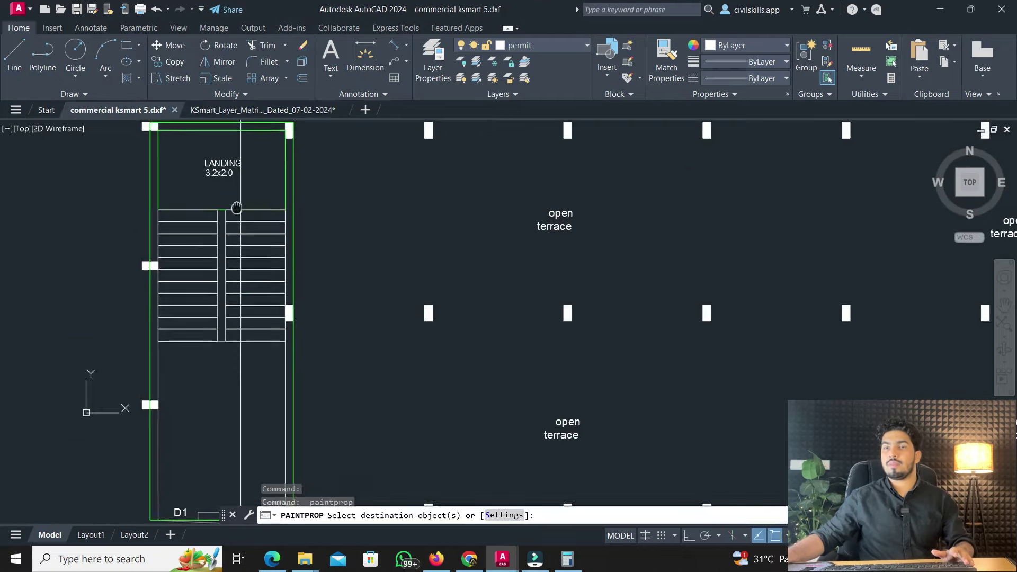
pyautogui.scroll(2, 230, 281)
pyautogui.click(179, 374)
pyautogui.click(146, 180)
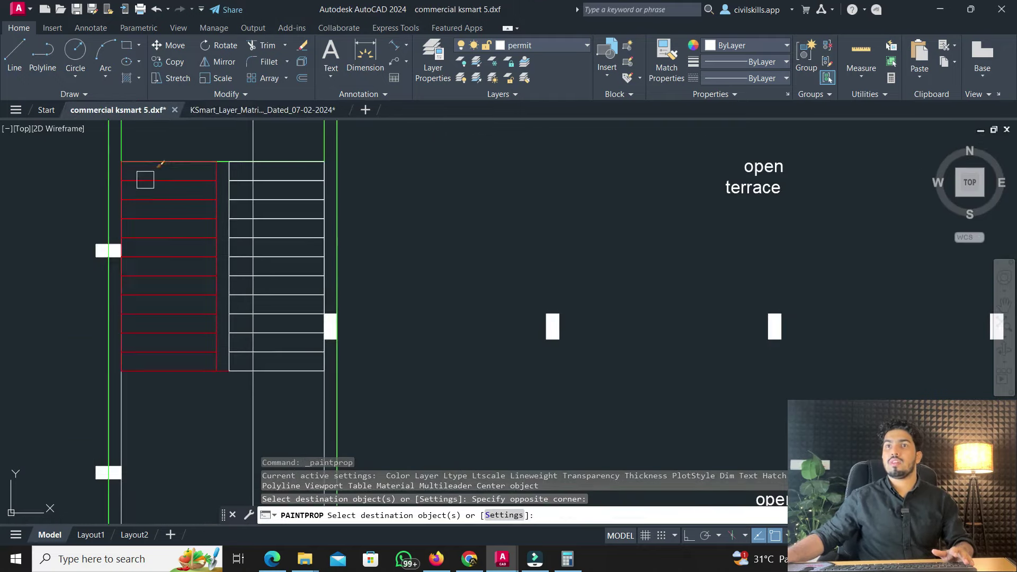
# Apply the same matched properties to all tread rectangles of the right flight
pyautogui.click(305, 382)
pyautogui.click(291, 168)
pyautogui.scroll(-6, 324, 246)
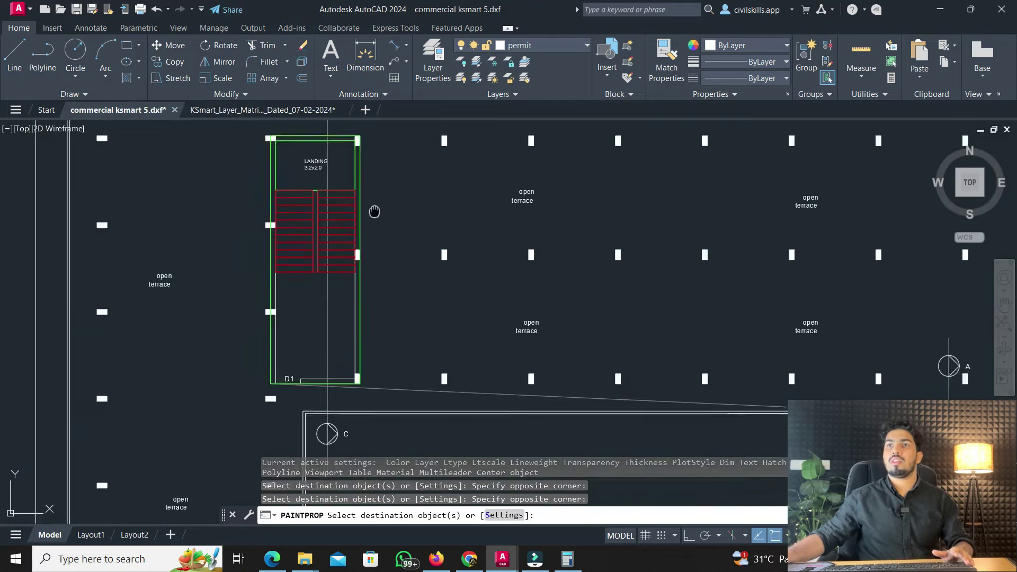
pyautogui.scroll(-5, 324, 247)
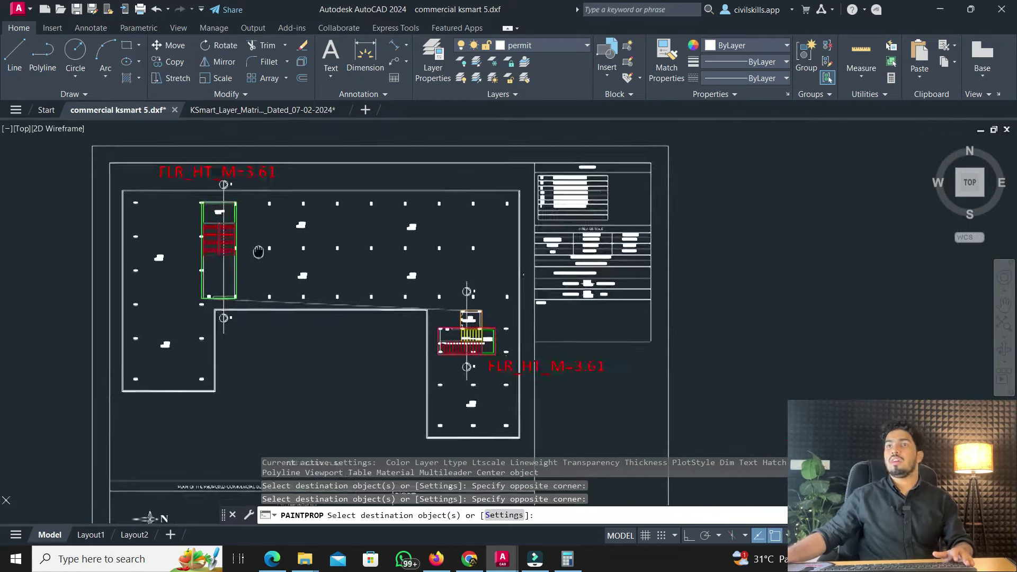
# Examine the layer matrix rules for ramps in place of a lift and for escalators
pyautogui.click(319, 112)
pyautogui.press('Escape')
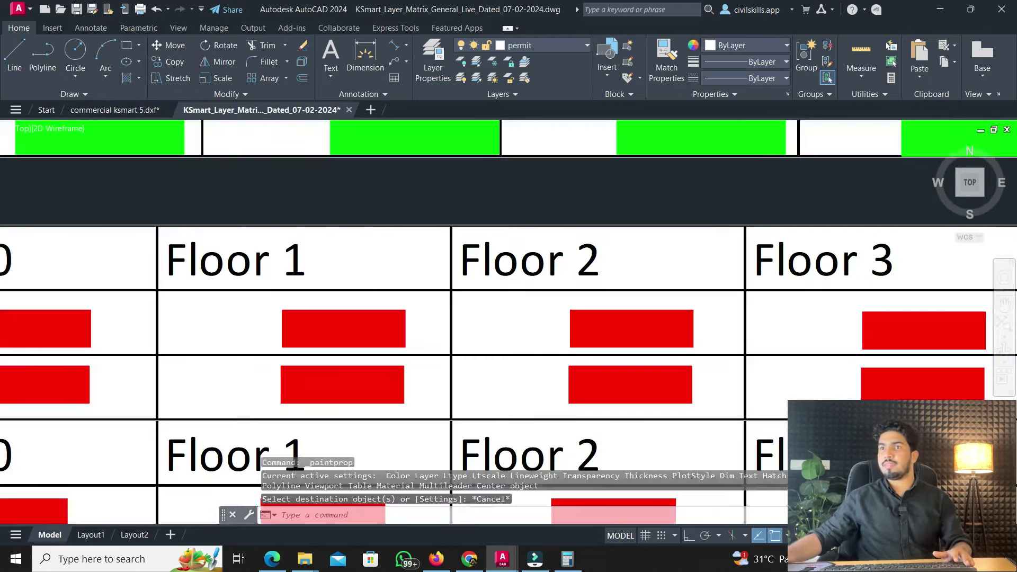
pyautogui.scroll(-5, 391, 250)
pyautogui.moveTo(222, 304)
pyautogui.mouseDown(button='middle')
pyautogui.moveTo(279, 294)
pyautogui.moveTo(330, 214)
pyautogui.mouseUp(button='middle')
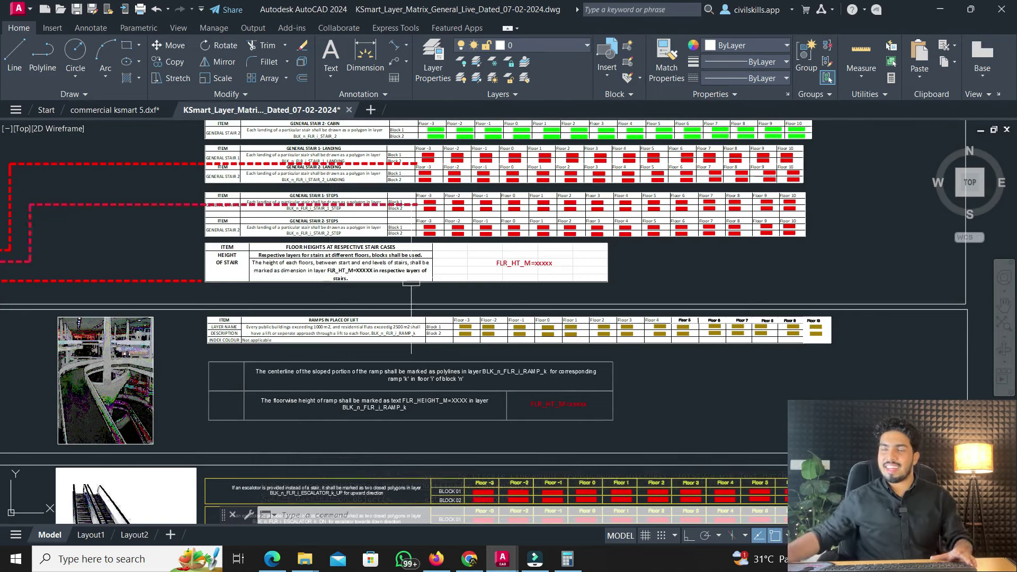
pyautogui.scroll(2, 427, 410)
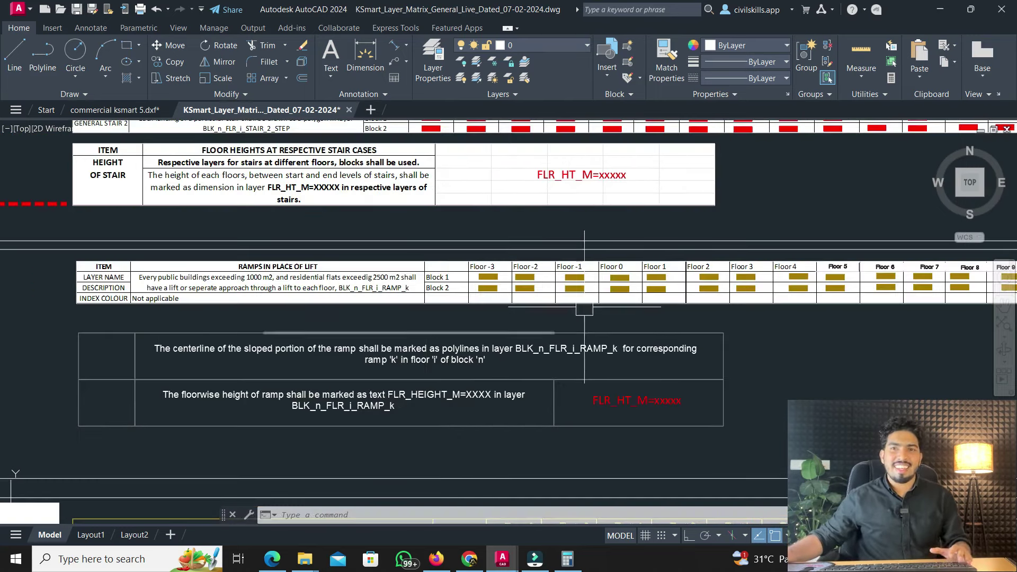
pyautogui.moveTo(291, 392); pyautogui.dragTo(482, 359, button='middle')
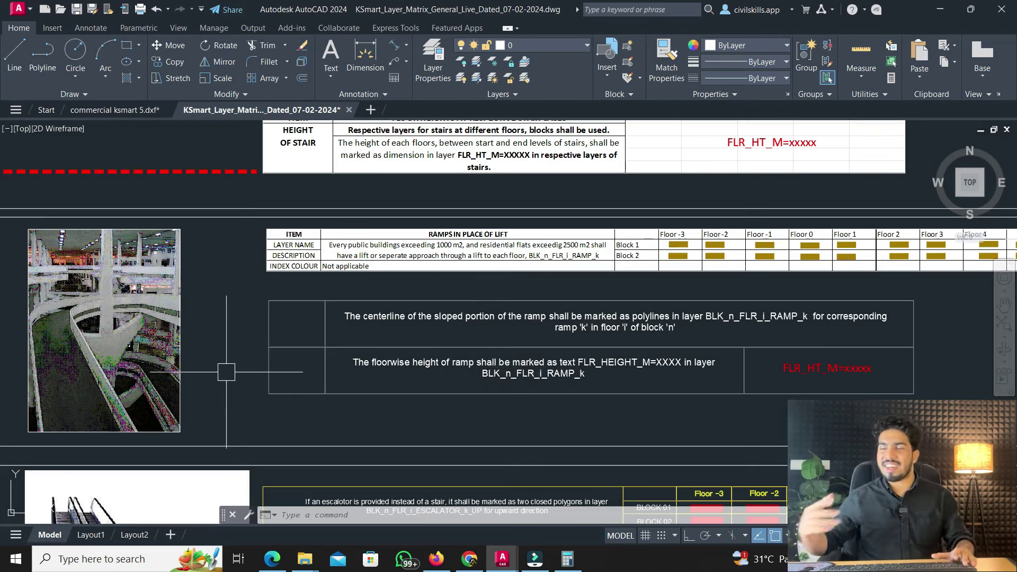
pyautogui.scroll(-2, 571, 353)
pyautogui.moveTo(486, 353); pyautogui.dragTo(396, 300, button='middle')
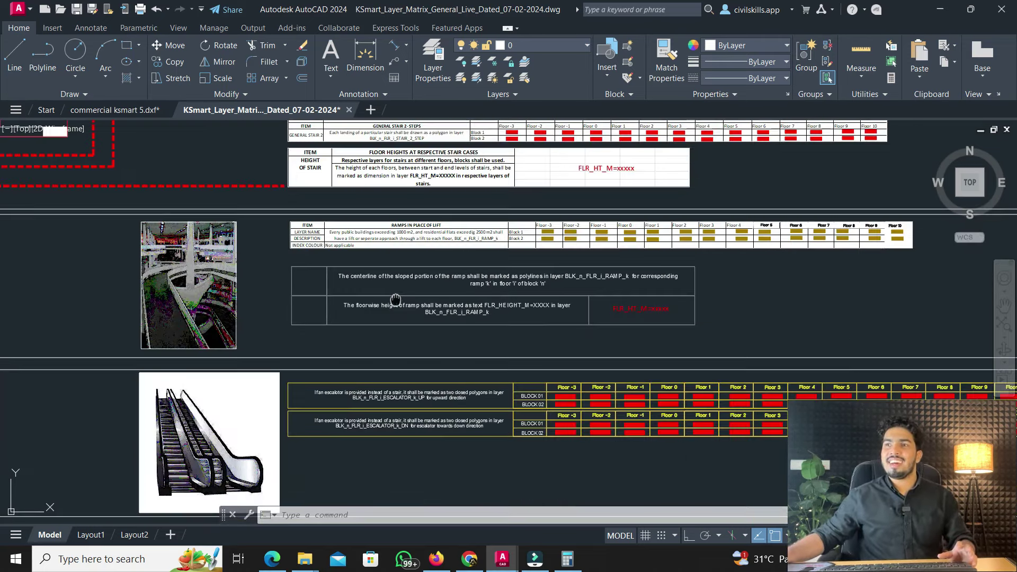
pyautogui.scroll(4, 382, 298)
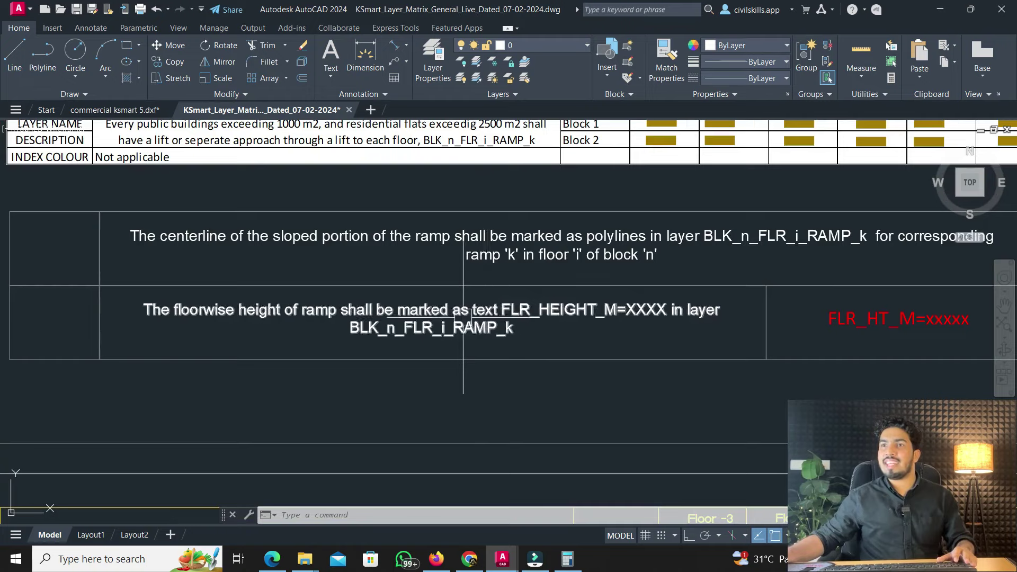
pyautogui.scroll(-2, 410, 323)
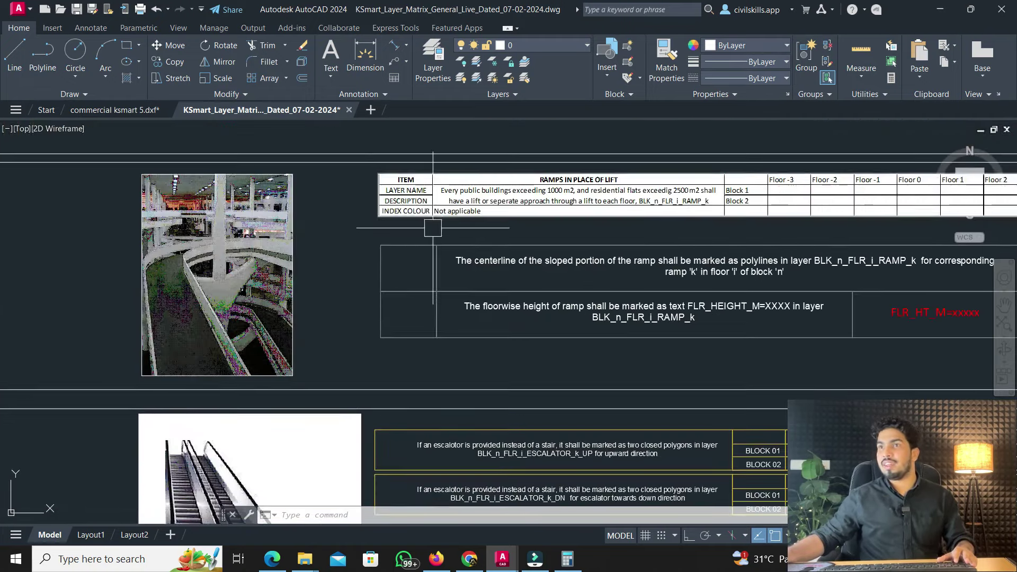
pyautogui.scroll(-2, 303, 309)
pyautogui.moveTo(308, 332); pyautogui.dragTo(270, 241, button='middle')
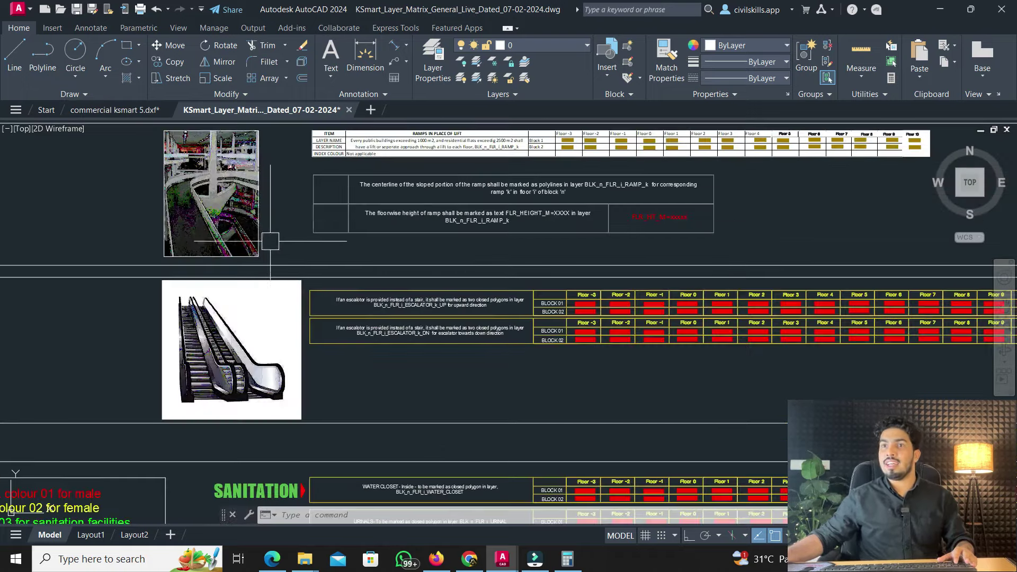
# Examine the sanitation section of the layer matrix, including the water closet, urinal, wash basin and bath layers
pyautogui.moveTo(253, 384)
pyautogui.mouseDown(button='middle')
pyautogui.moveTo(182, 316)
pyautogui.moveTo(264, 227)
pyautogui.moveTo(515, 177)
pyautogui.moveTo(336, 191)
pyautogui.mouseUp(button='middle')
pyautogui.scroll(-2, 249, 213)
pyautogui.scroll(2, 403, 257)
pyautogui.moveTo(267, 219); pyautogui.dragTo(59, 241, button='middle')
pyautogui.scroll(2, 248, 236)
pyautogui.moveTo(248, 235); pyautogui.dragTo(128, 238, button='middle')
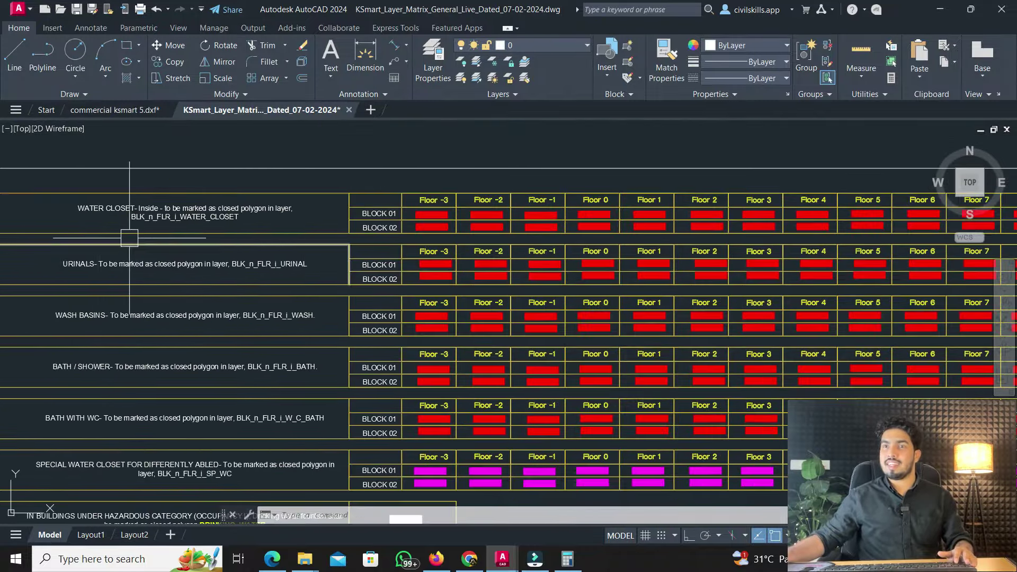
pyautogui.scroll(2, 236, 233)
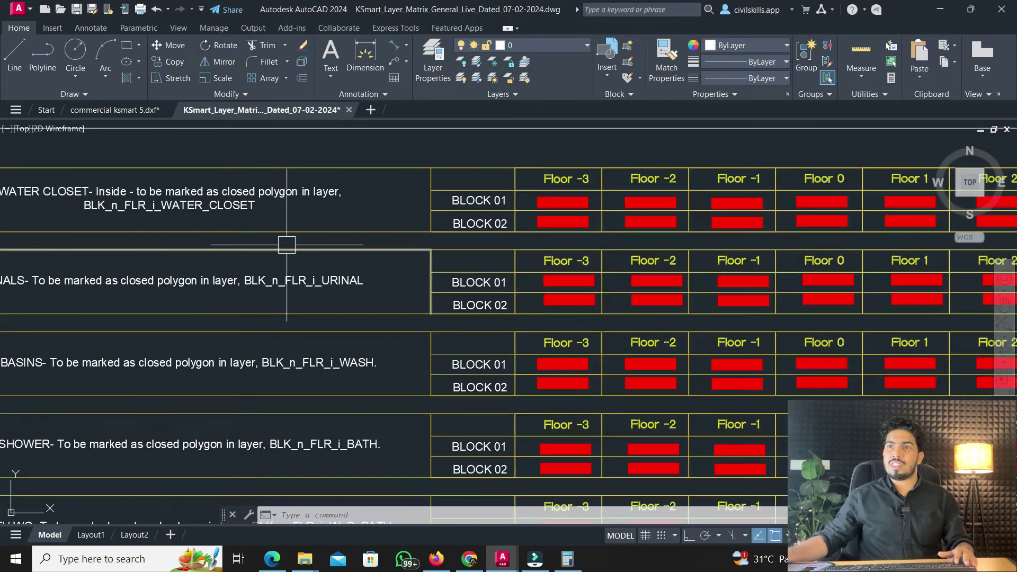
# In the commercial ksmart 5.dxf drawing, trace a polyline around the inside of the lowest W/C cubicle, above the partition wall note
pyautogui.moveTo(287, 245); pyautogui.dragTo(325, 243, button='middle')
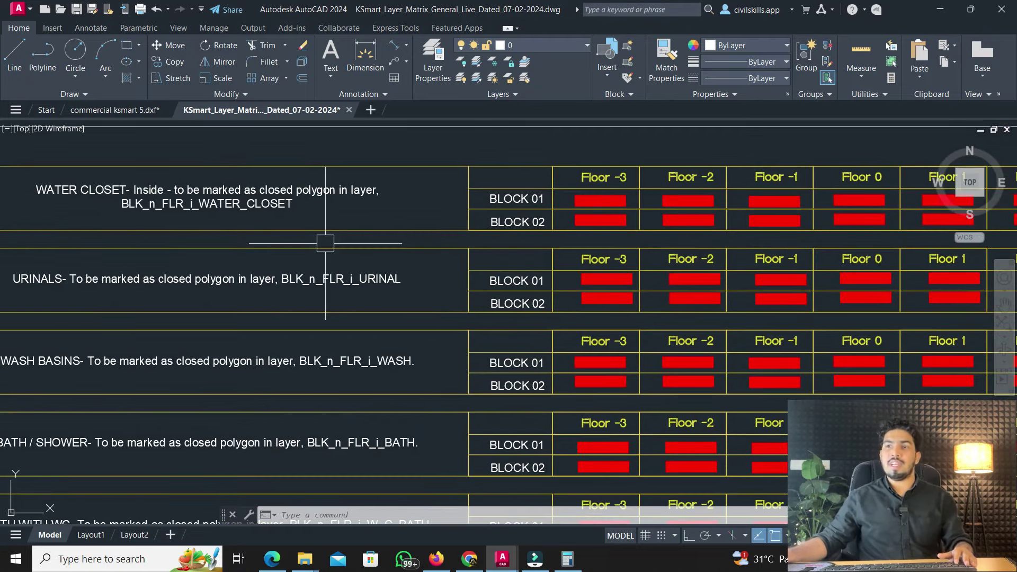
pyautogui.click(115, 110)
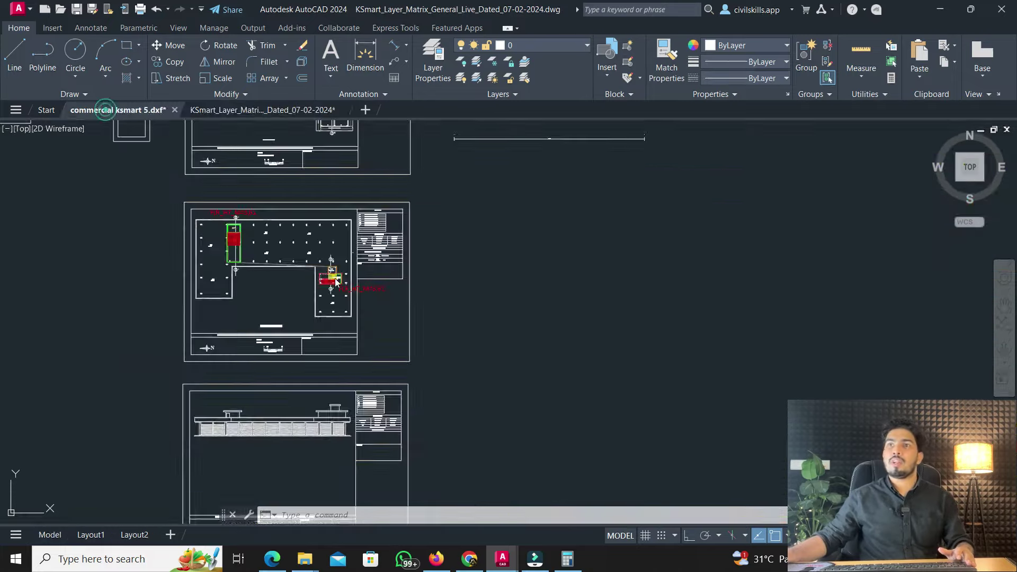
pyautogui.scroll(-2, 375, 286)
pyautogui.moveTo(376, 288); pyautogui.dragTo(358, 162, button='middle')
pyautogui.scroll(5, 352, 249)
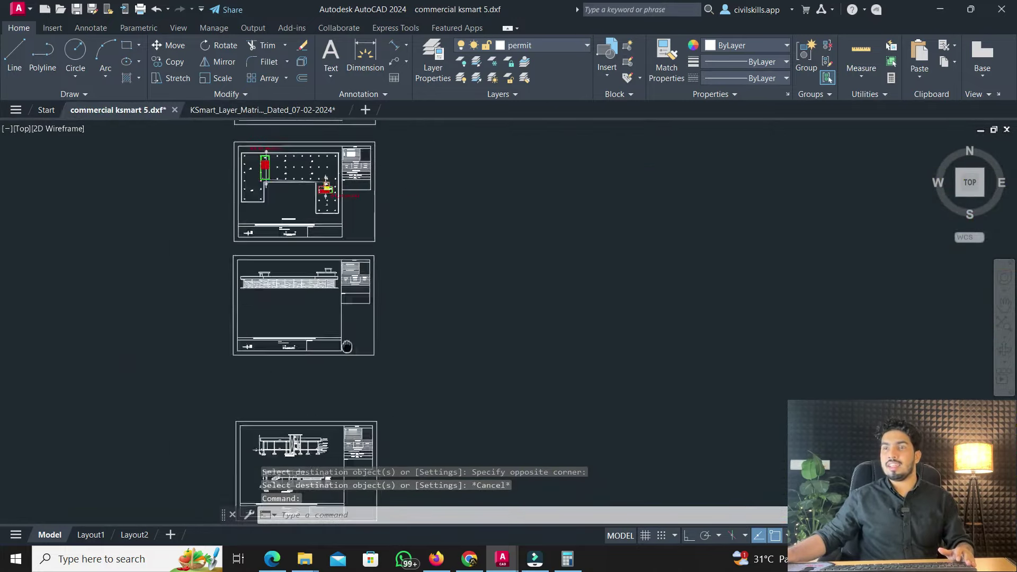
pyautogui.scroll(4, 352, 249)
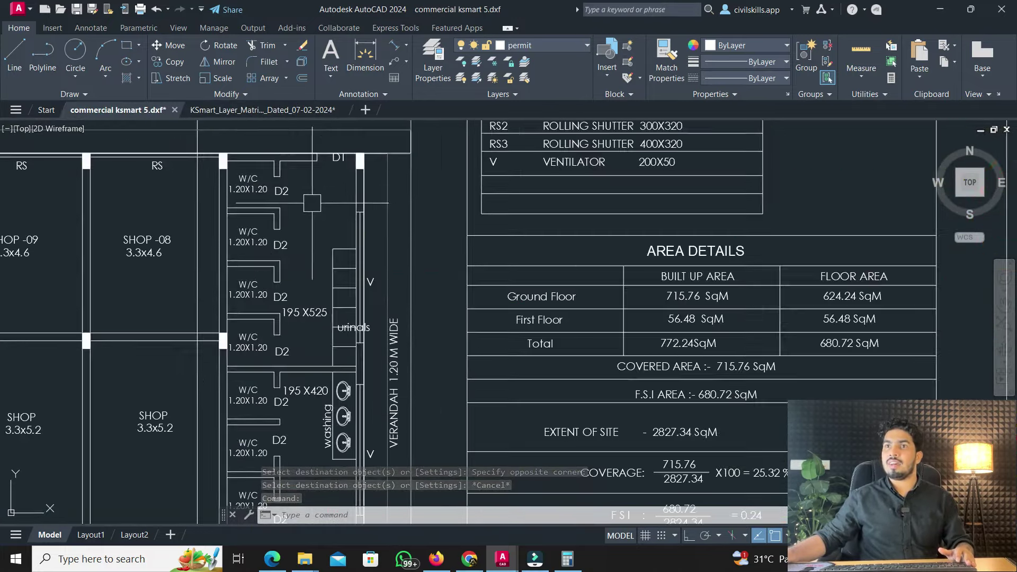
pyautogui.moveTo(286, 382); pyautogui.dragTo(288, 226, button='middle')
pyautogui.scroll(2, 288, 388)
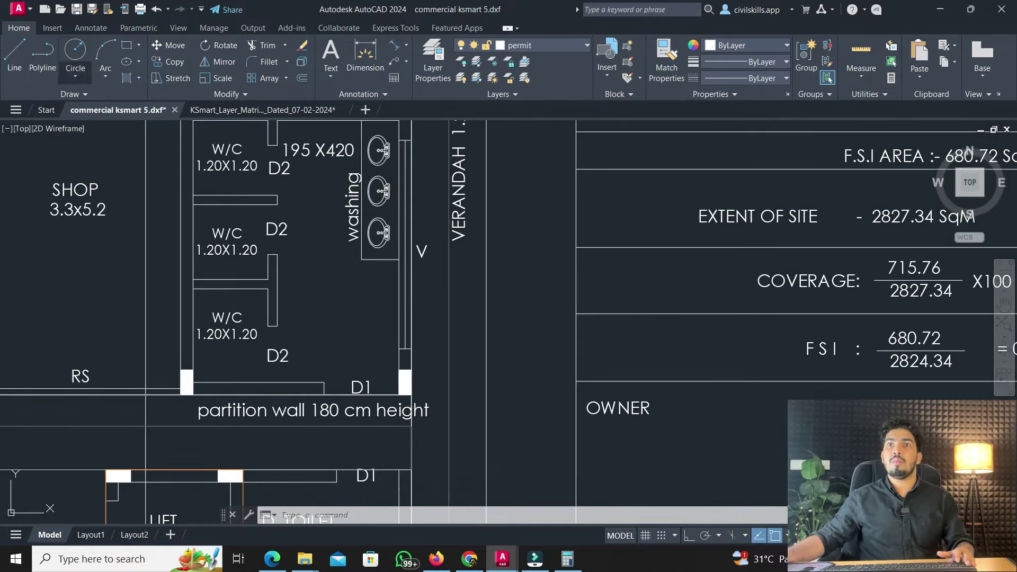
pyautogui.scroll(2, 232, 296)
pyautogui.click(35, 56)
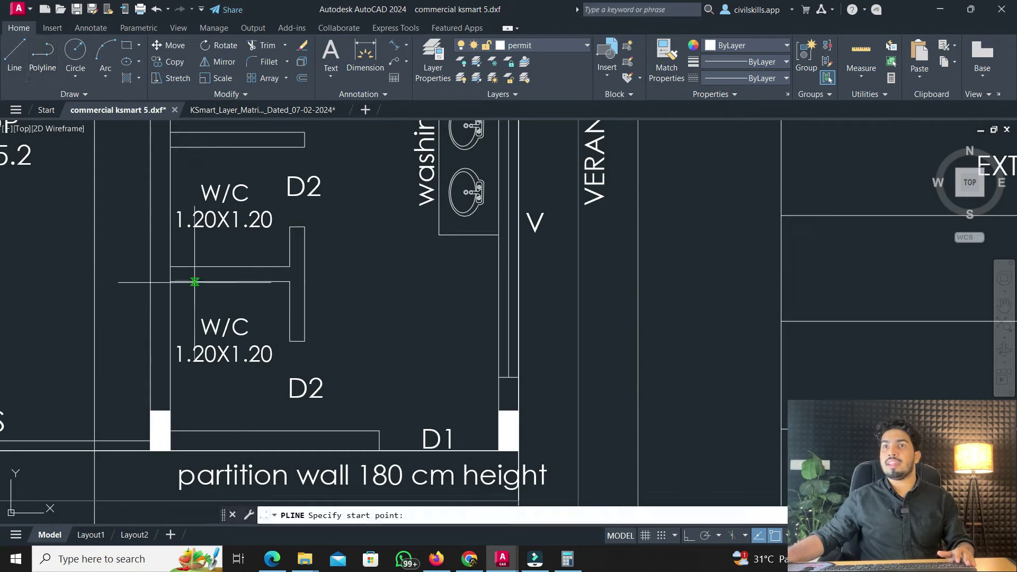
pyautogui.click(170, 281)
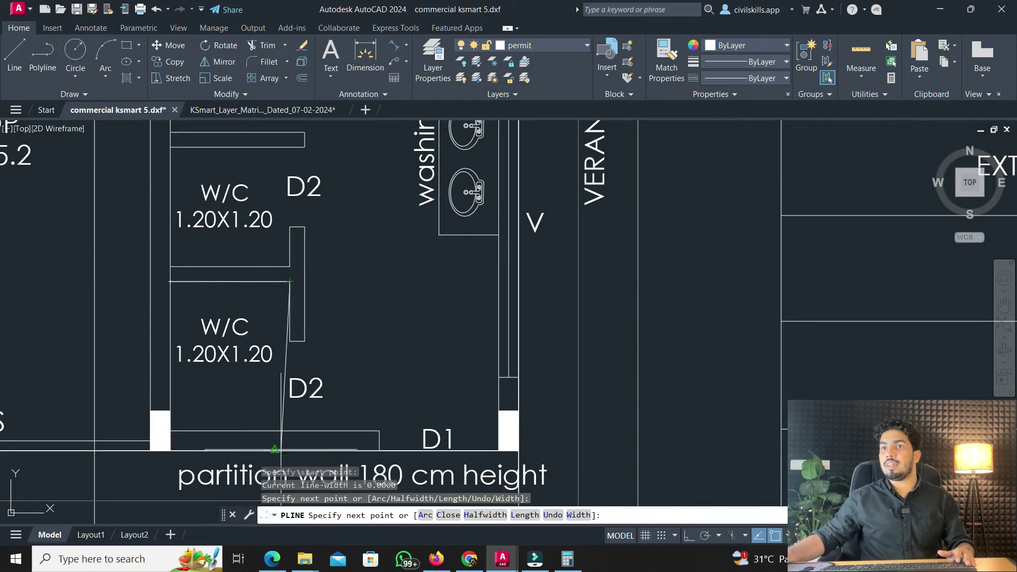
pyautogui.click(289, 431)
pyautogui.click(170, 431)
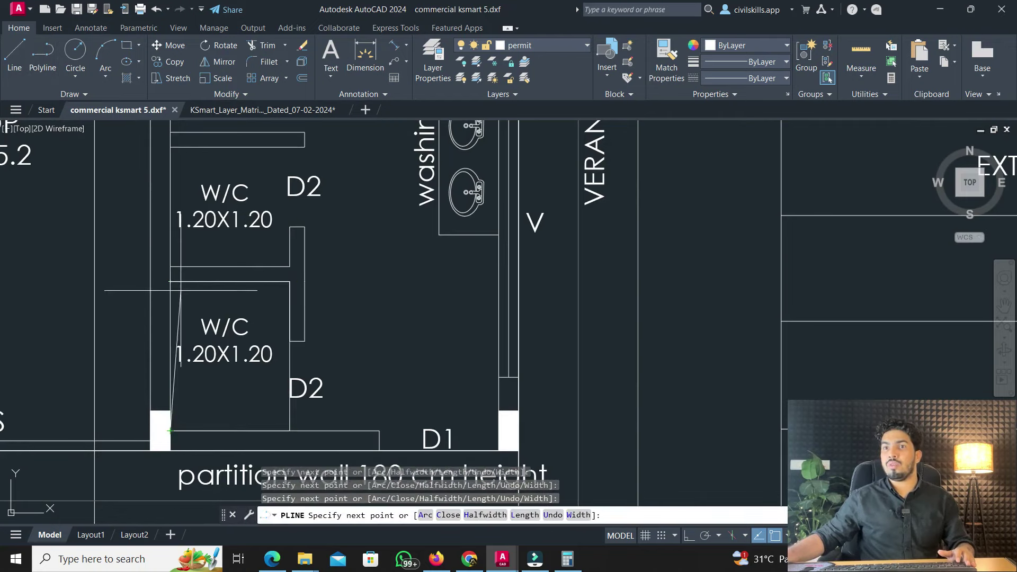
pyautogui.click(169, 282)
pyautogui.press('Return')
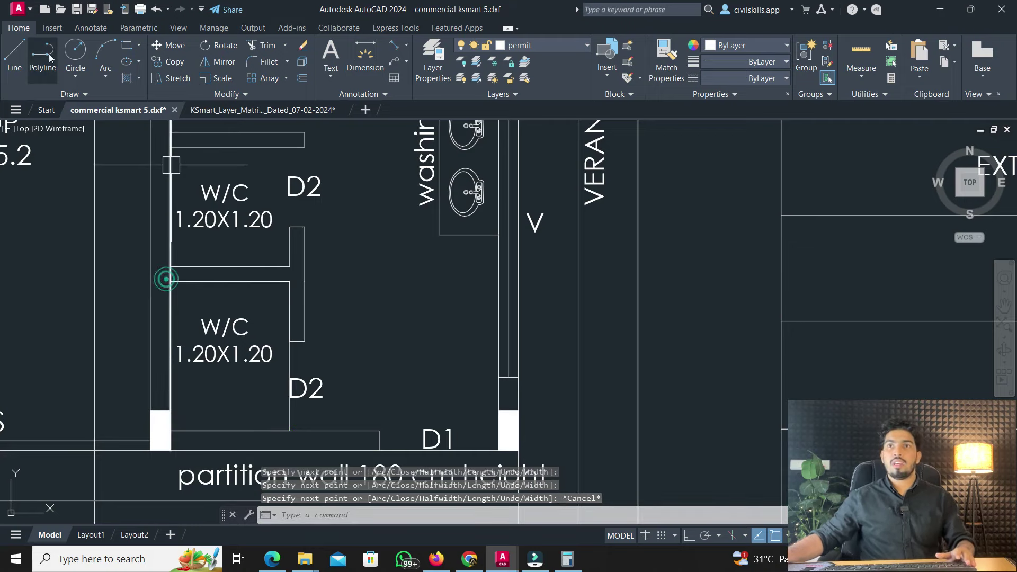
# Trace a polyline around the inside of the second W/C cubicle from the bottom
pyautogui.press('Return')
pyautogui.click(170, 266)
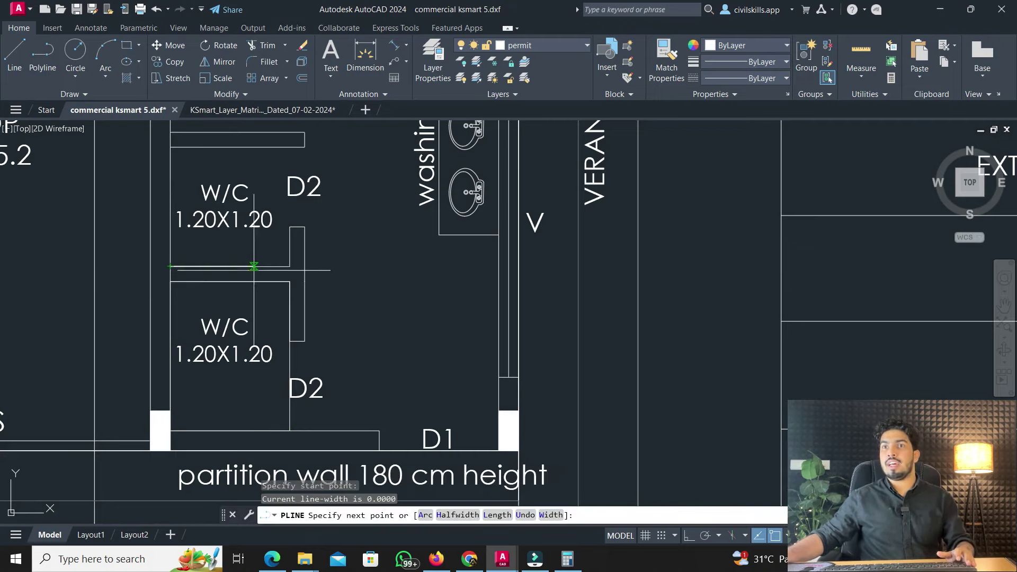
pyautogui.click(289, 266)
pyautogui.click(288, 147)
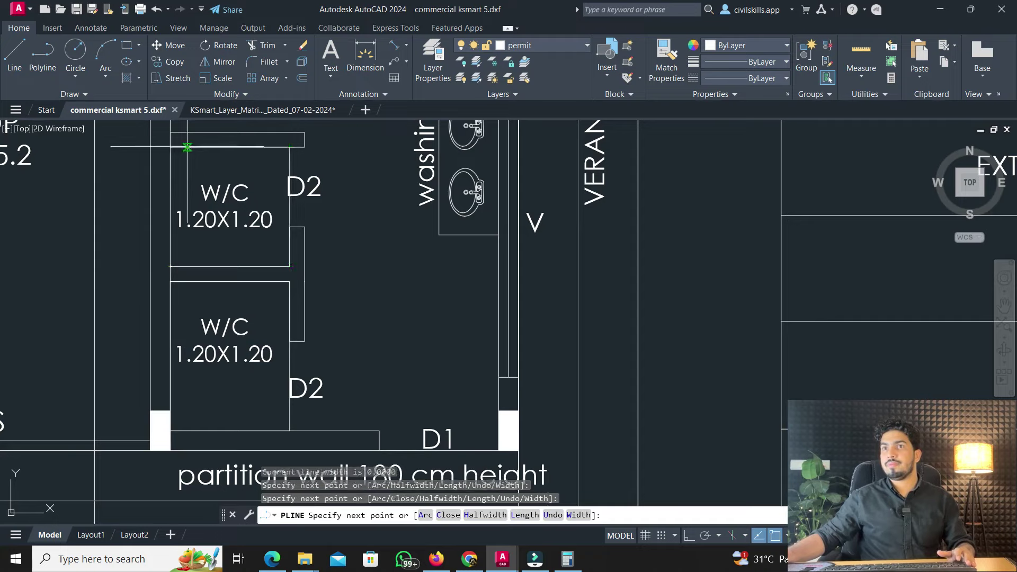
pyautogui.click(170, 148)
pyautogui.click(170, 266)
pyautogui.moveTo(249, 246); pyautogui.dragTo(249, 277, button='middle')
pyautogui.scroll(-3, 248, 277)
pyautogui.press('Return')
pyautogui.press('Return')
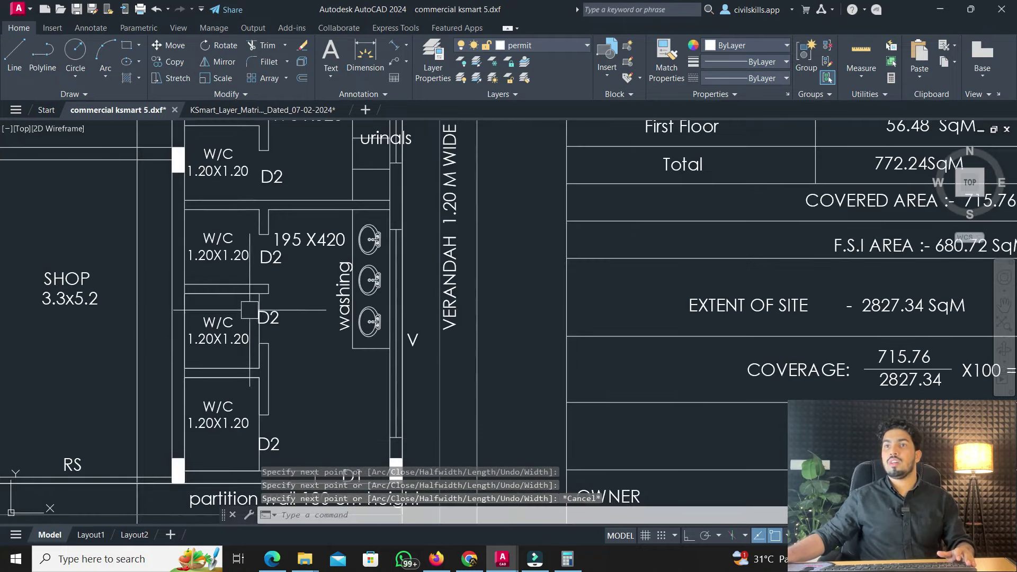
# Trace a polyline around the inside of the uppermost W/C cubicle in the 195 X420 washing room
pyautogui.click(256, 285)
pyautogui.scroll(4, 262, 246)
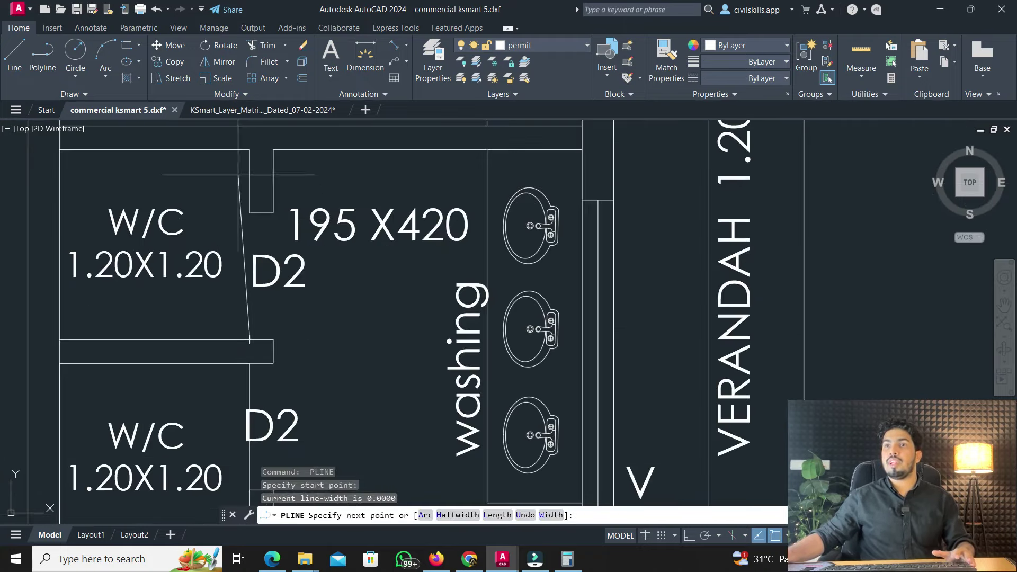
pyautogui.click(247, 155)
pyautogui.click(60, 150)
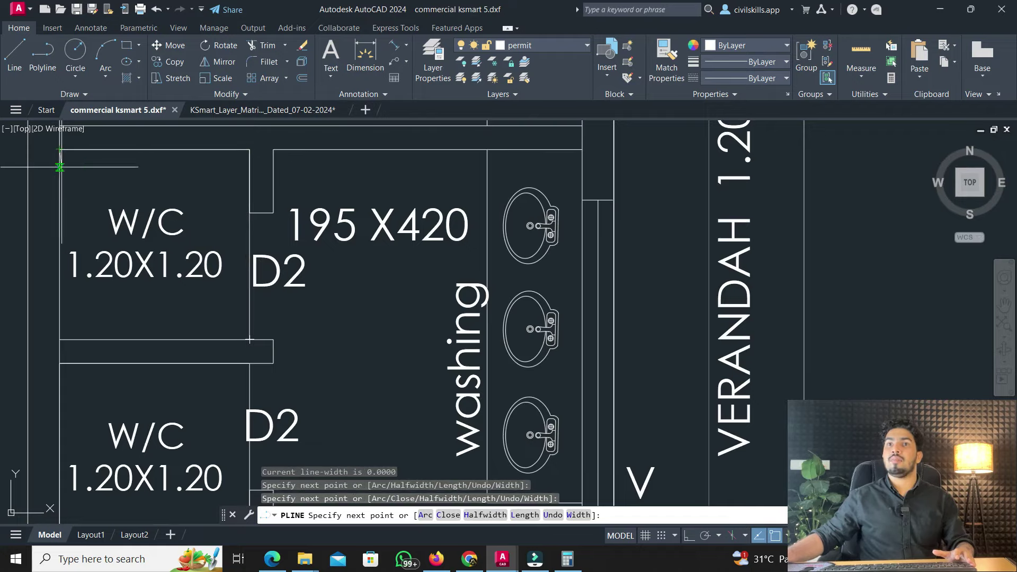
pyautogui.click(60, 339)
pyautogui.click(249, 339)
pyautogui.press('Escape')
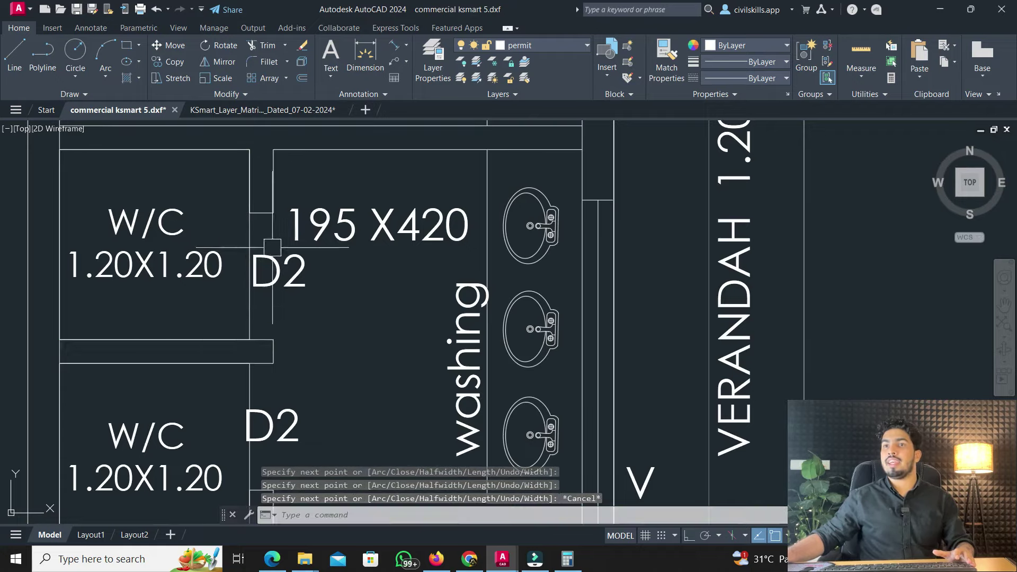
# Trace a polyline around the inside of the lowest W/C cubicle in the 195 X525 urinals room
pyautogui.scroll(-2, 273, 245)
pyautogui.moveTo(272, 246); pyautogui.dragTo(255, 354, button='middle')
pyautogui.scroll(2, 238, 266)
pyautogui.press('space')
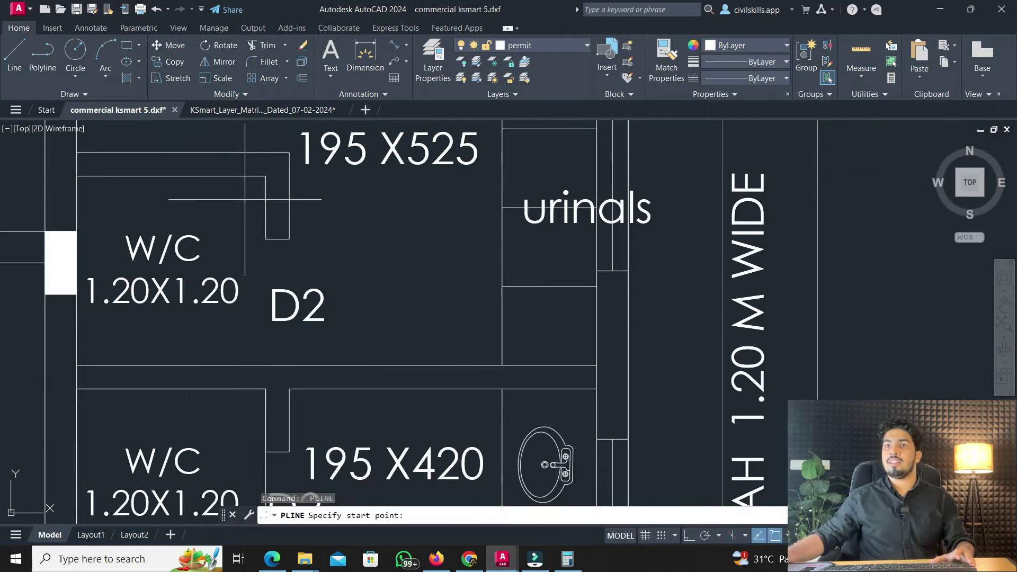
pyautogui.click(265, 176)
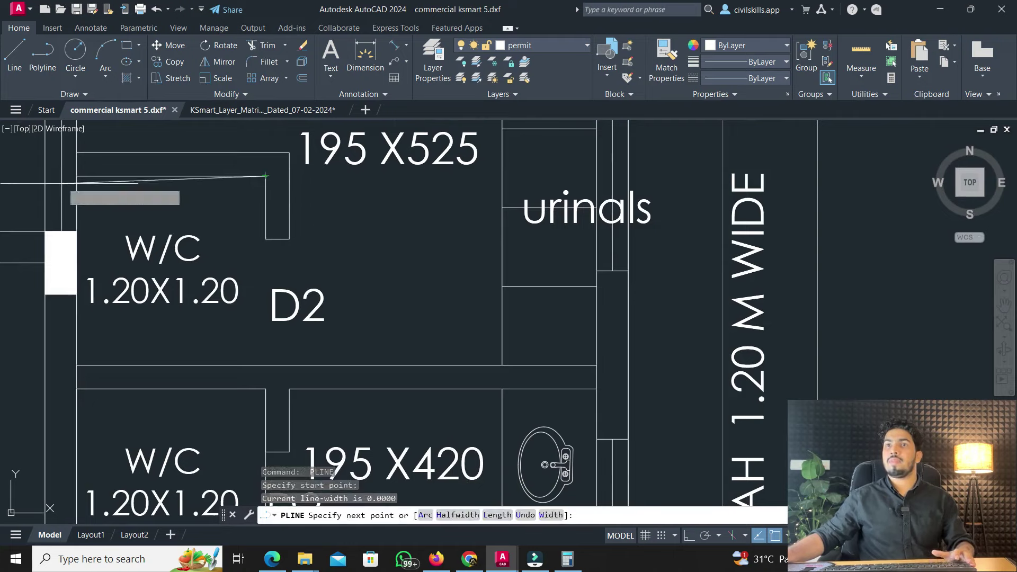
pyautogui.click(77, 365)
pyautogui.click(266, 365)
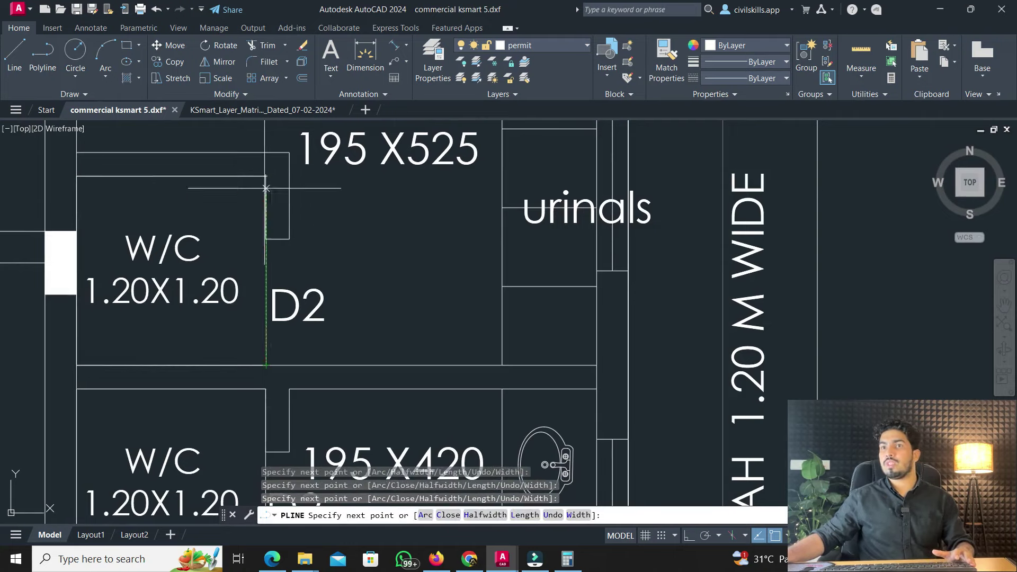
pyautogui.press('space')
pyautogui.press('space')
# Trace a polyline around the second W/C cubicle from the bottom of the 195 X525 urinals room
pyautogui.scroll(-1, 265, 176)
pyautogui.moveTo(265, 176); pyautogui.dragTo(272, 326, button='middle')
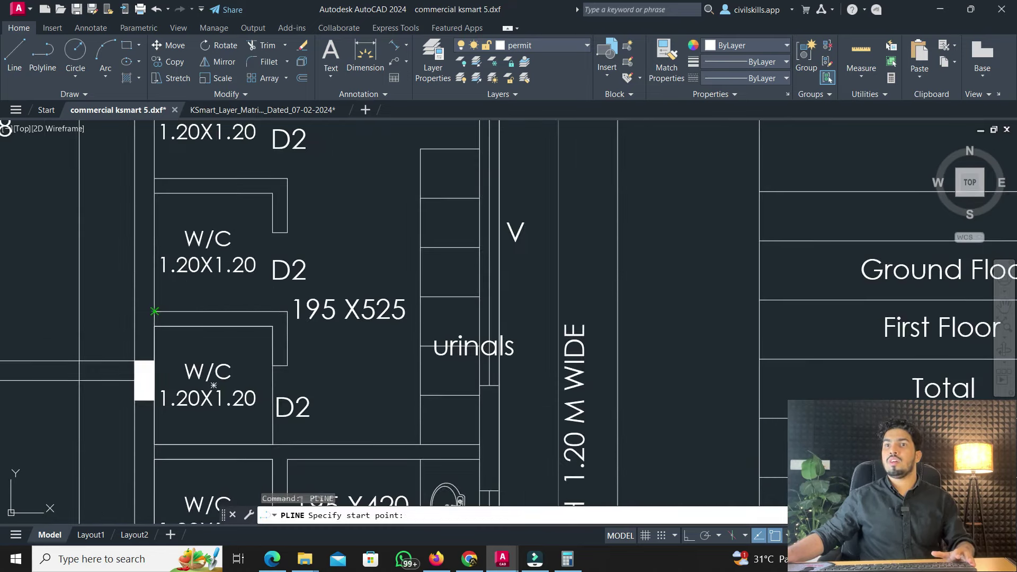
pyautogui.click(154, 311)
pyautogui.click(272, 194)
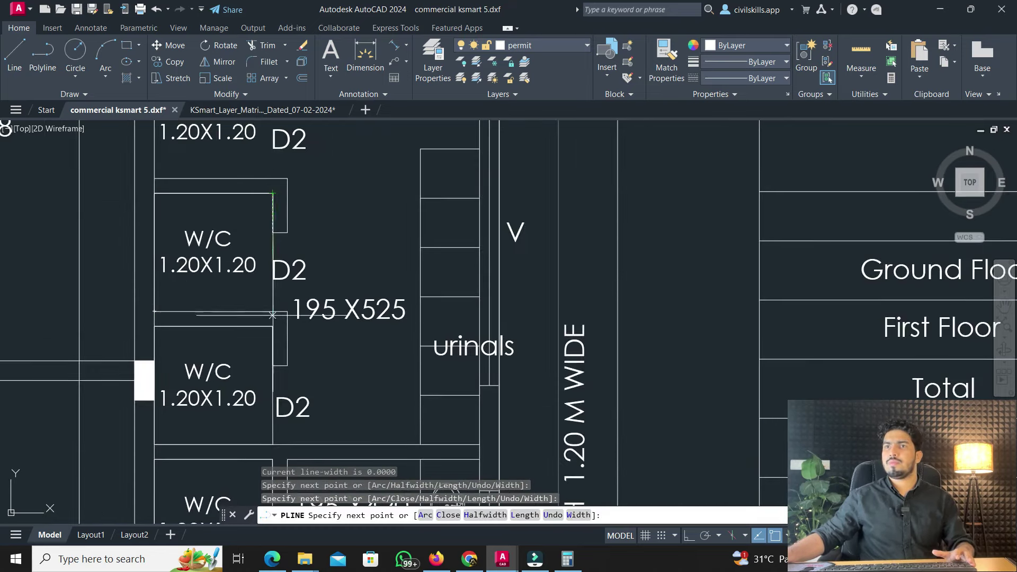
pyautogui.click(272, 311)
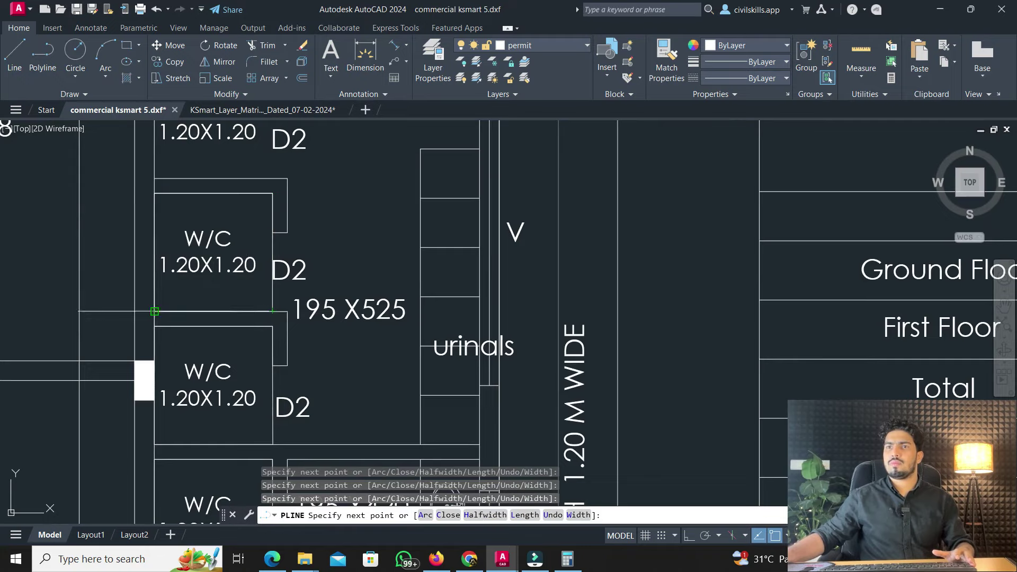
pyautogui.click(154, 311)
pyautogui.press('Escape')
# Trace the second W/C cubicle from the top with a polyline and finish it with the Close option
pyautogui.moveTo(216, 307); pyautogui.dragTo(217, 338, button='middle')
pyautogui.scroll(-1, 216, 339)
pyautogui.press('space')
pyautogui.click(177, 268)
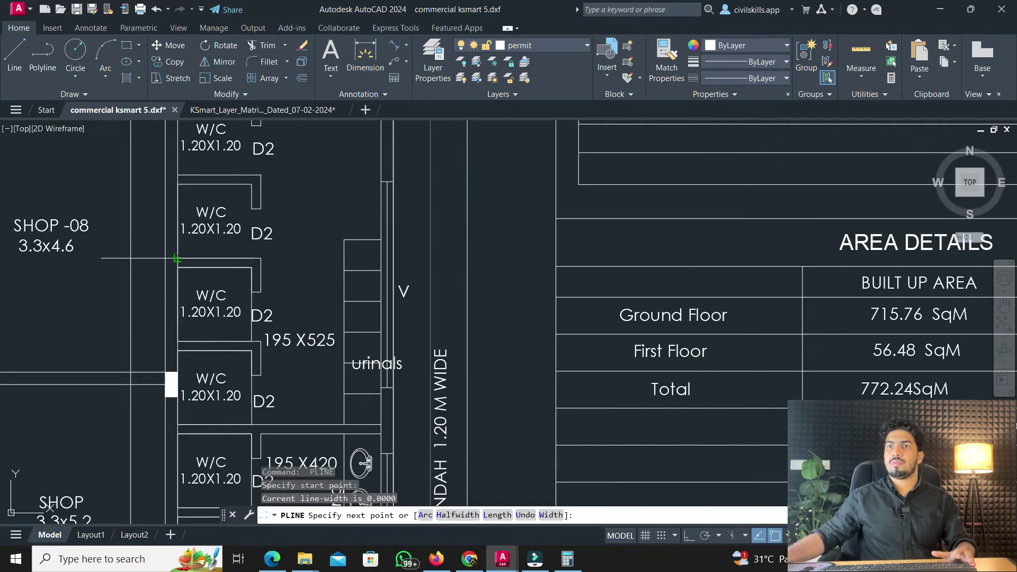
pyautogui.scroll(2, 183, 212)
pyautogui.click(289, 171)
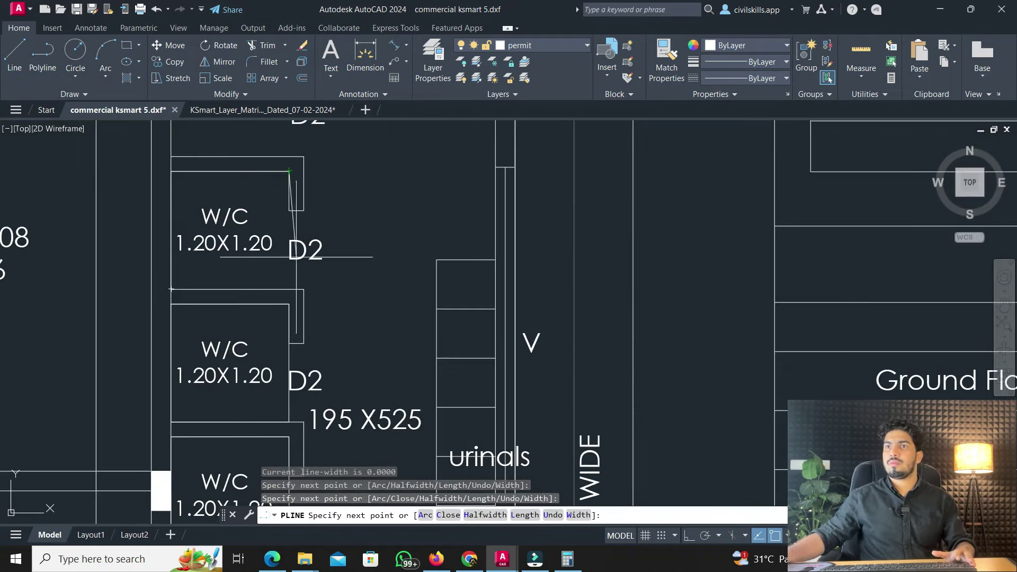
pyautogui.click(289, 289)
pyautogui.write('C')
pyautogui.press('space')
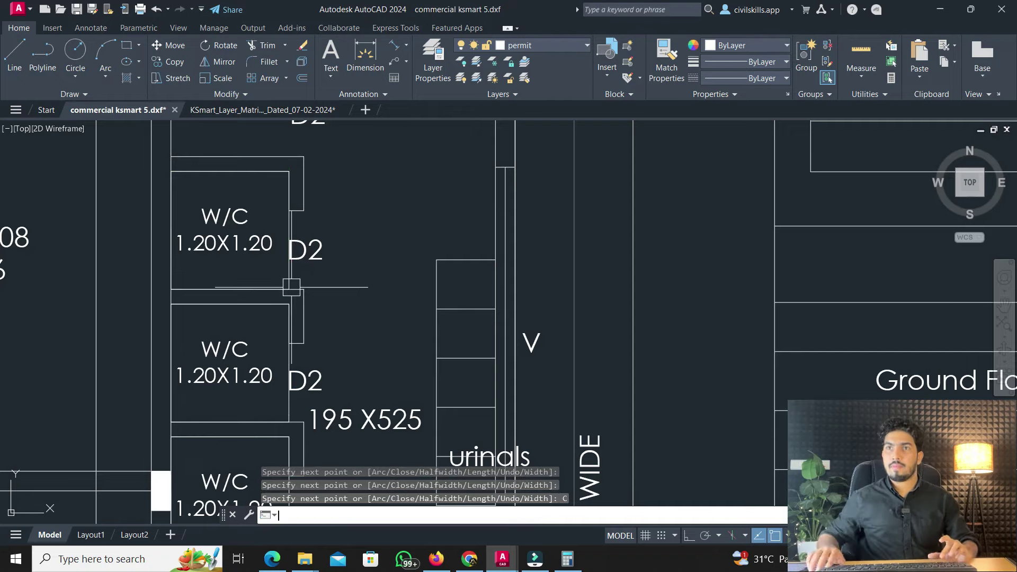
# Trace the topmost W/C cubicle with a polyline, redoing its second corner, and finish it with the Close option
pyautogui.scroll(-1, 297, 292)
pyautogui.moveTo(298, 295); pyautogui.dragTo(271, 371, button='middle')
pyautogui.scroll(2, 256, 256)
pyautogui.press('space')
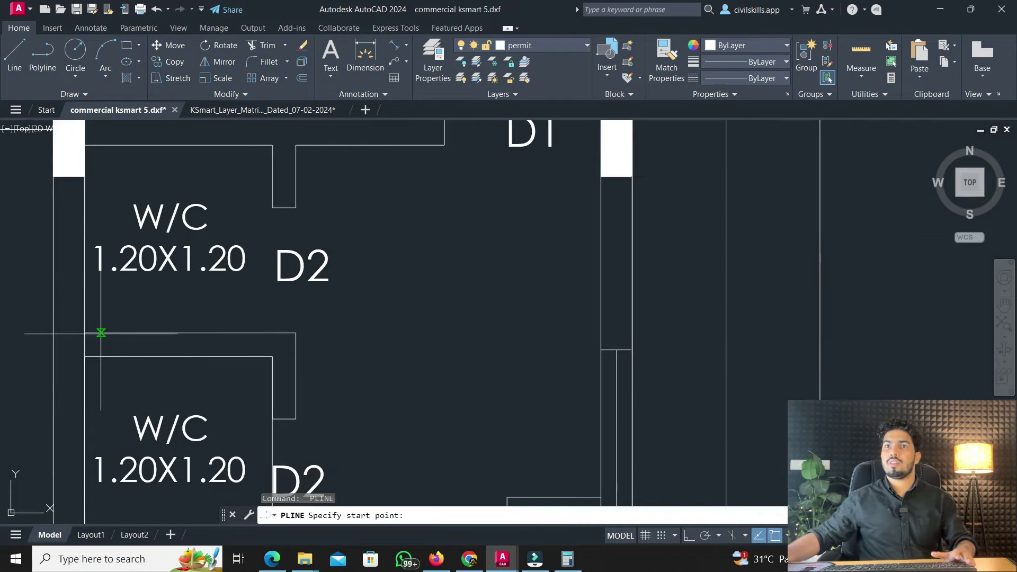
pyautogui.click(84, 333)
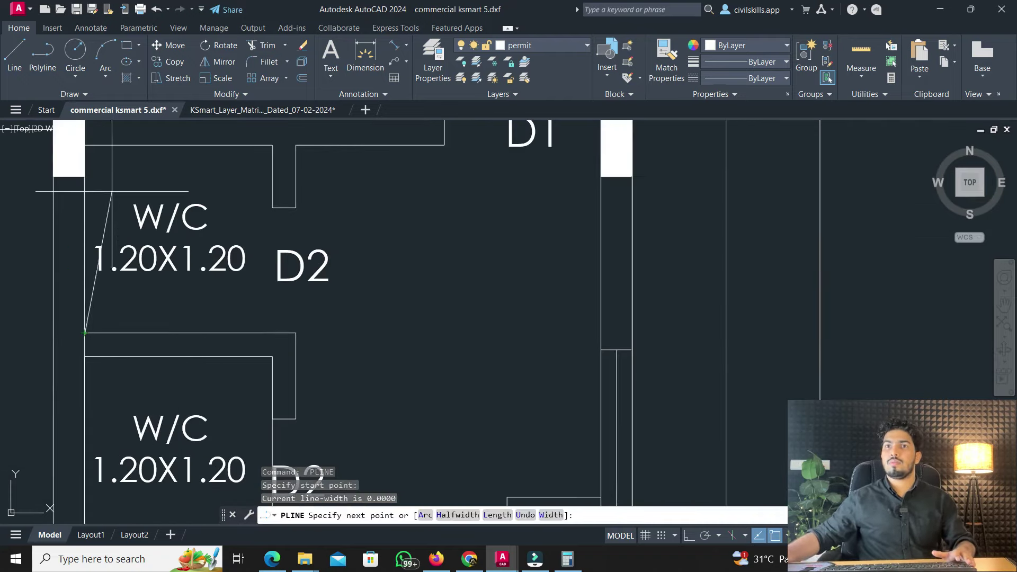
pyautogui.click(84, 145)
pyautogui.click(273, 145)
pyautogui.hotkey('ctrl', 'z')
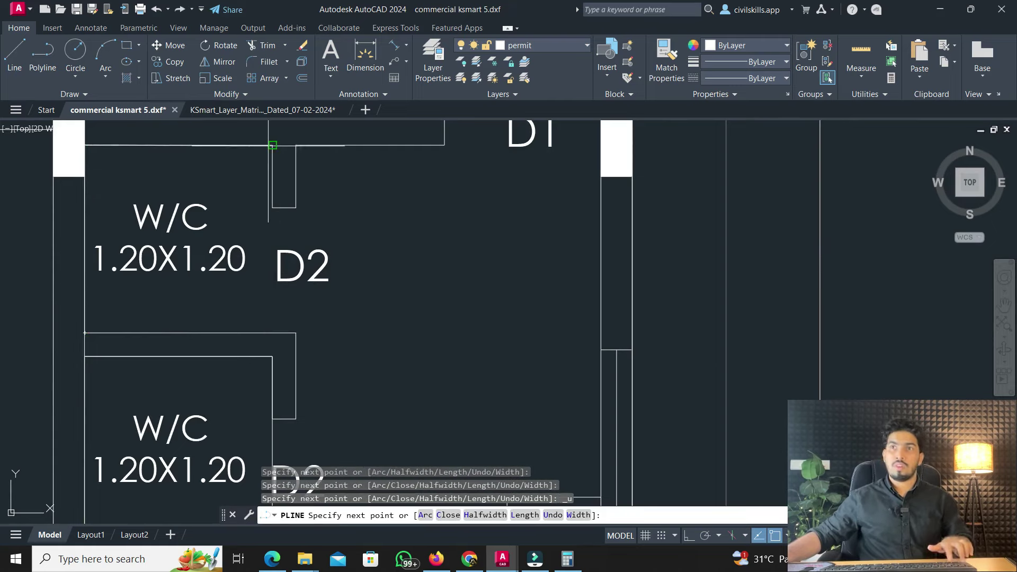
pyautogui.click(273, 145)
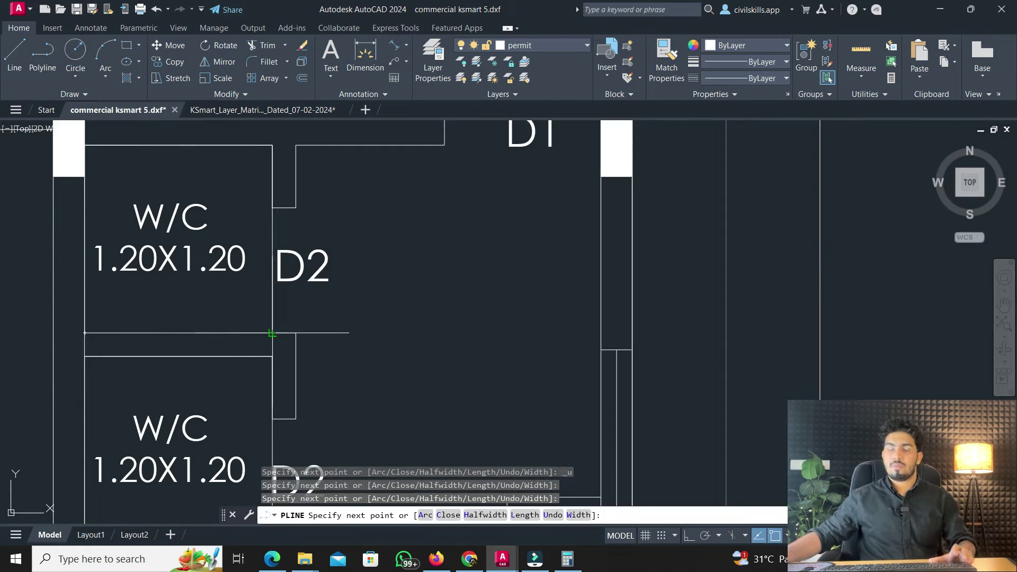
pyautogui.click(272, 333)
pyautogui.write('c')
pyautogui.press('Return')
# Copy the topmost closed W/C polygon by its upper right corner onto the third and fourth cubicles from the top
pyautogui.click(271, 332)
pyautogui.scroll(-3, 269, 296)
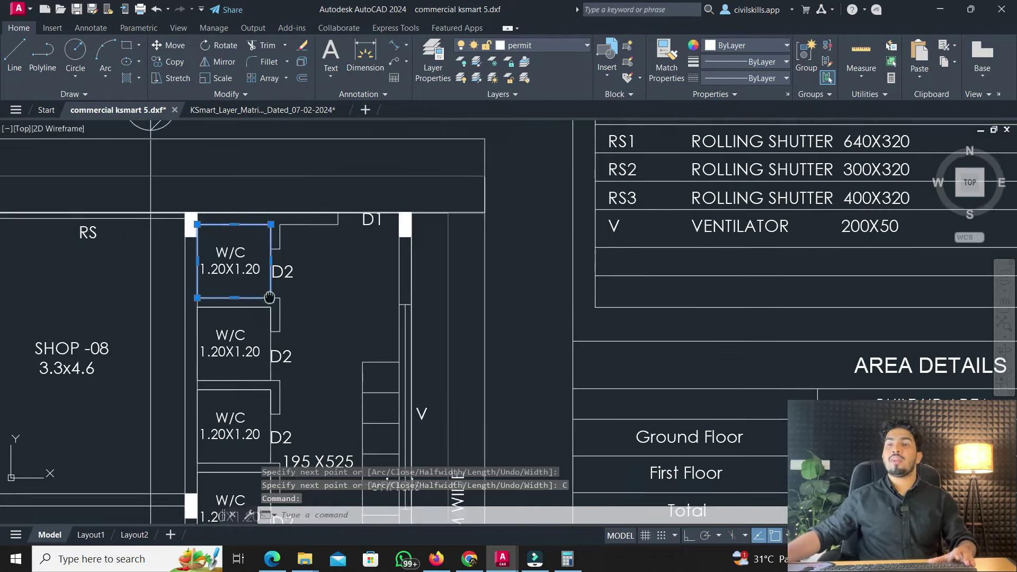
pyautogui.moveTo(269, 296); pyautogui.dragTo(270, 289, button='middle')
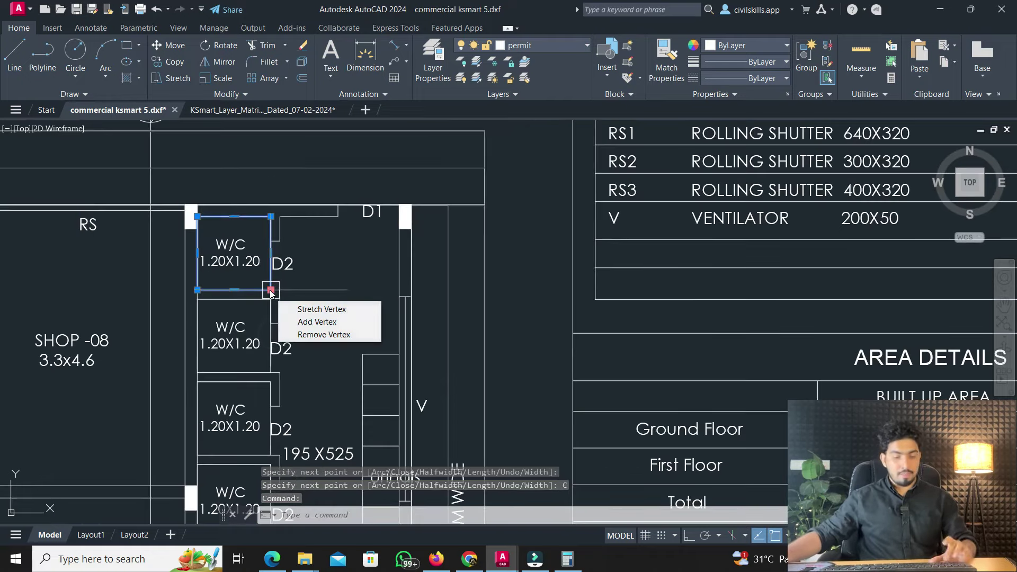
pyautogui.write('co')
pyautogui.press('Return')
pyautogui.click(270, 216)
pyautogui.moveTo(264, 355); pyautogui.dragTo(276, 280, button='middle')
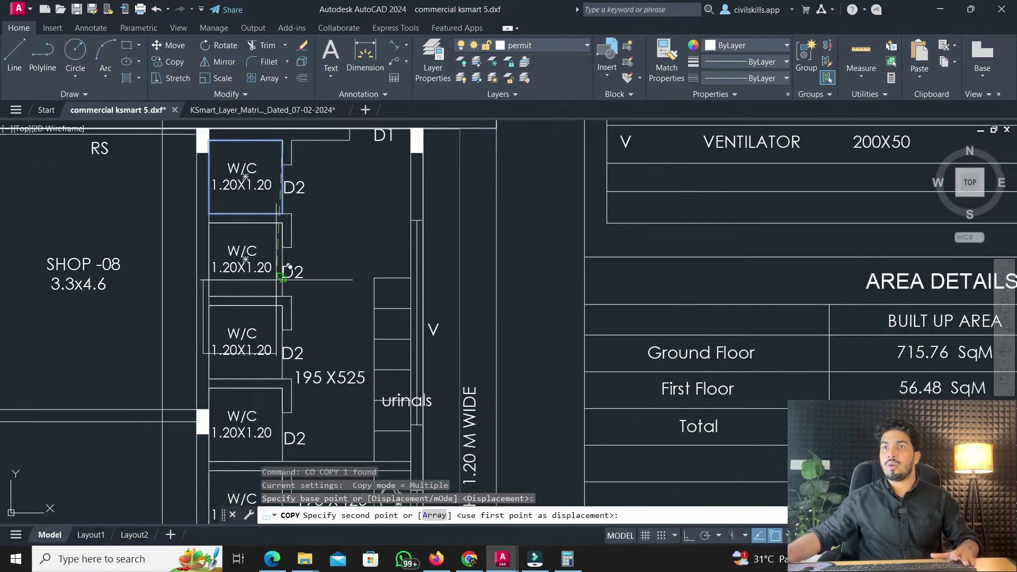
pyautogui.scroll(2, 279, 279)
pyautogui.click(294, 321)
pyautogui.moveTo(280, 450); pyautogui.dragTo(297, 317, button='middle')
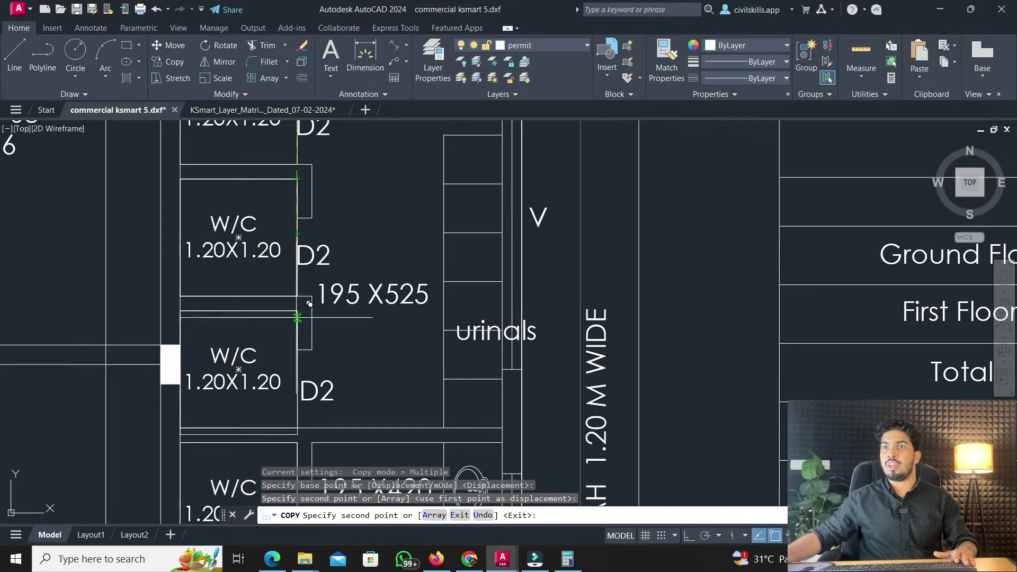
pyautogui.click(297, 311)
# Place further copies of the closed W/C polygon on the three cubicles of the 195 X420 washing room and end the Copy command
pyautogui.moveTo(298, 411); pyautogui.dragTo(316, 248, button='middle')
pyautogui.click(317, 280)
pyautogui.moveTo(318, 287); pyautogui.dragTo(347, 143, button='middle')
pyautogui.click(344, 267)
pyautogui.moveTo(344, 281); pyautogui.dragTo(362, 90, button='middle')
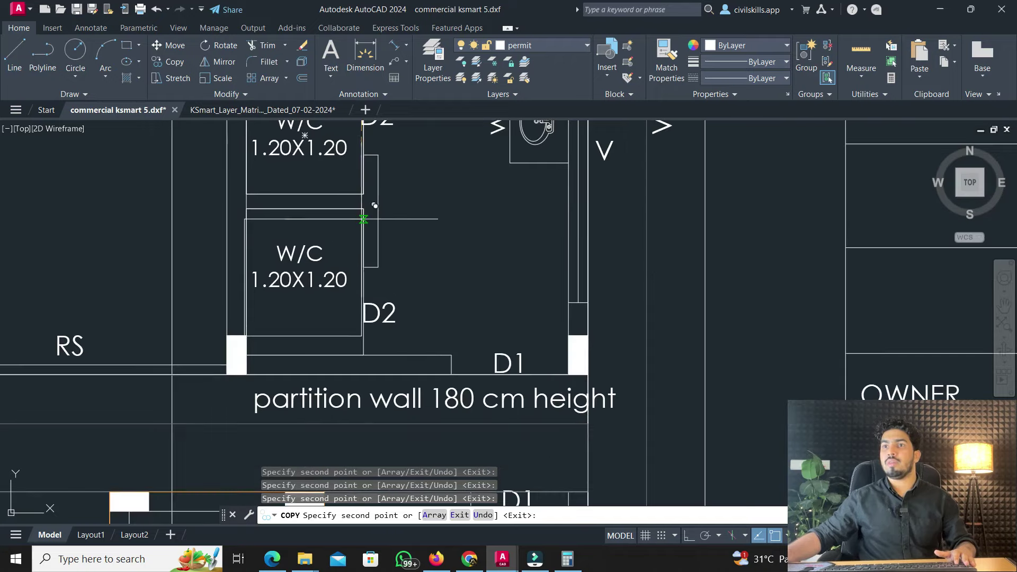
pyautogui.click(364, 209)
pyautogui.scroll(-2, 448, 198)
pyautogui.moveTo(441, 209); pyautogui.dragTo(191, 432, button='middle')
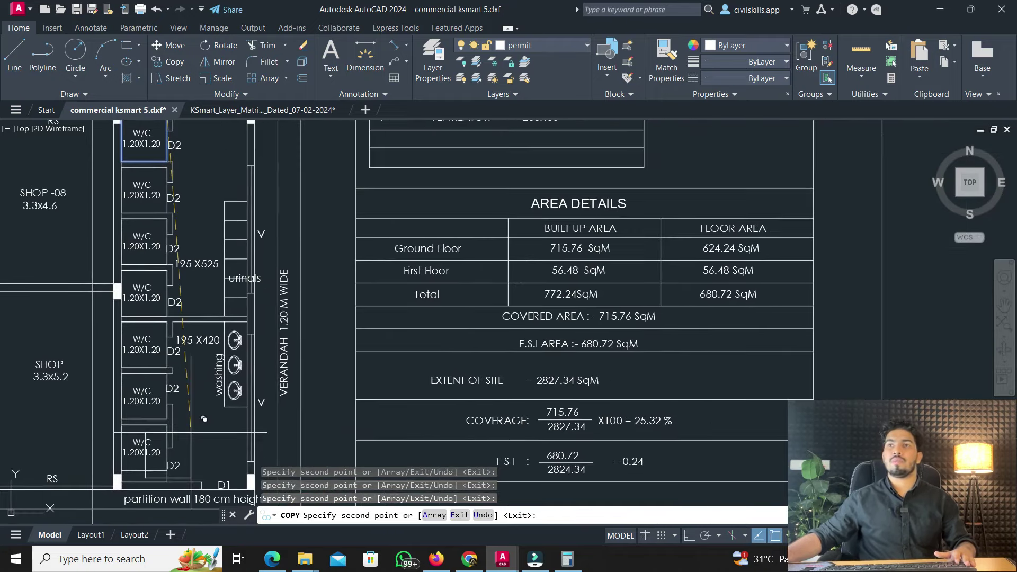
pyautogui.press('Escape')
# Start Match Properties in the KSmart layer matrix drawing with the Block 01, Floor 0 water closet swatch as the source
pyautogui.click(271, 110)
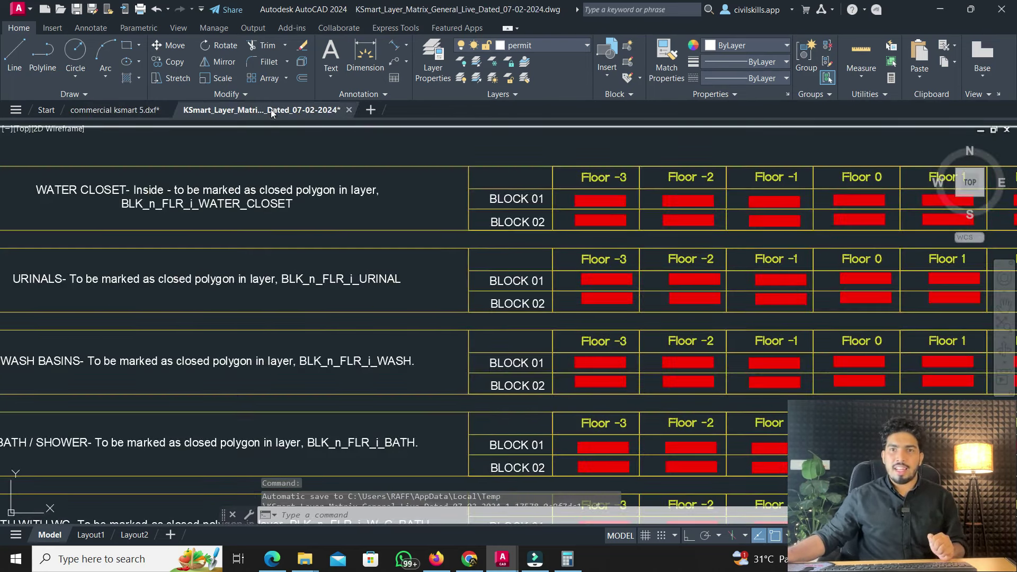
pyautogui.write('MA')
pyautogui.press('Return')
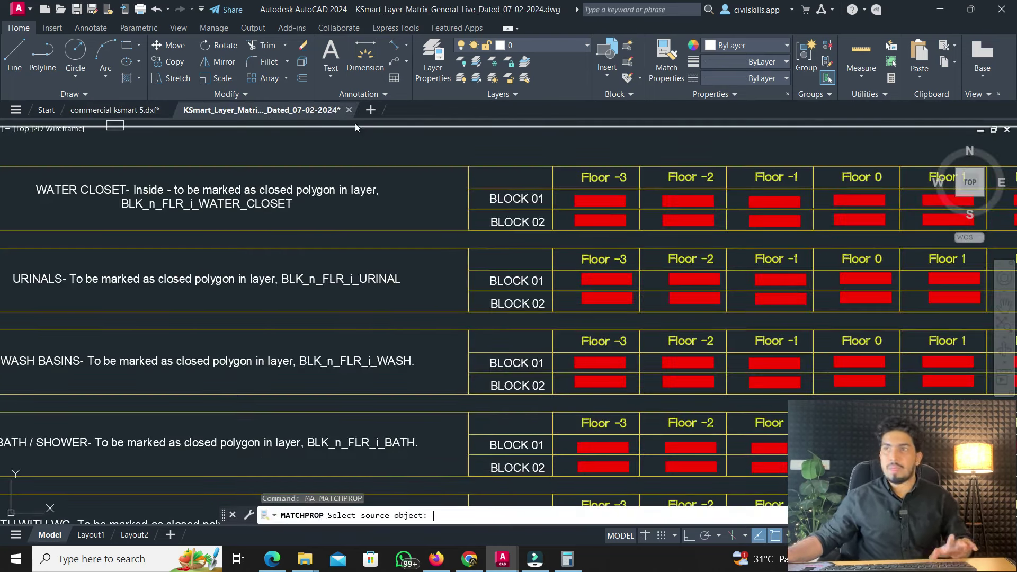
pyautogui.scroll(-3, 361, 225)
pyautogui.scroll(5, 636, 222)
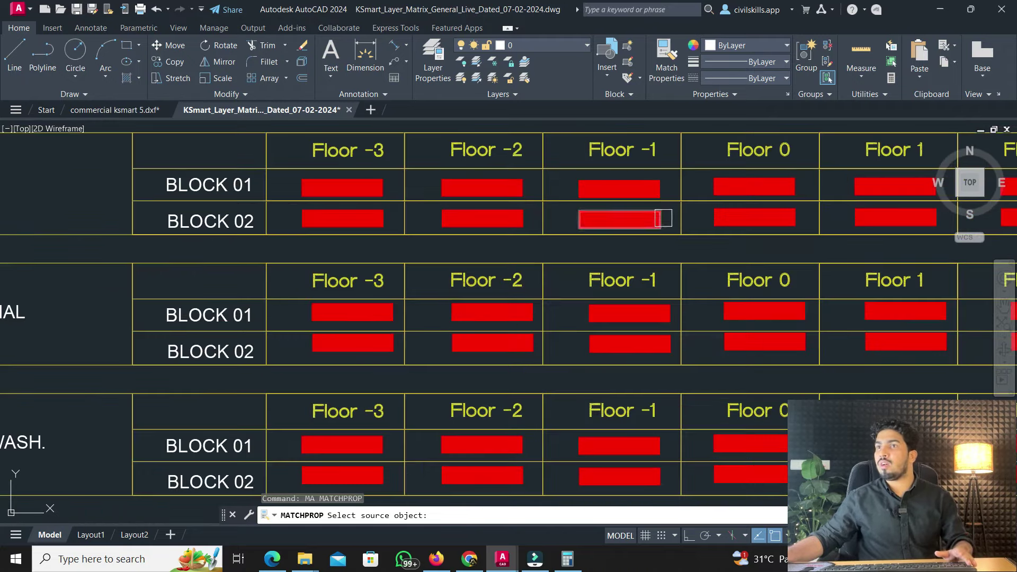
pyautogui.scroll(3, 699, 191)
pyautogui.click(764, 184)
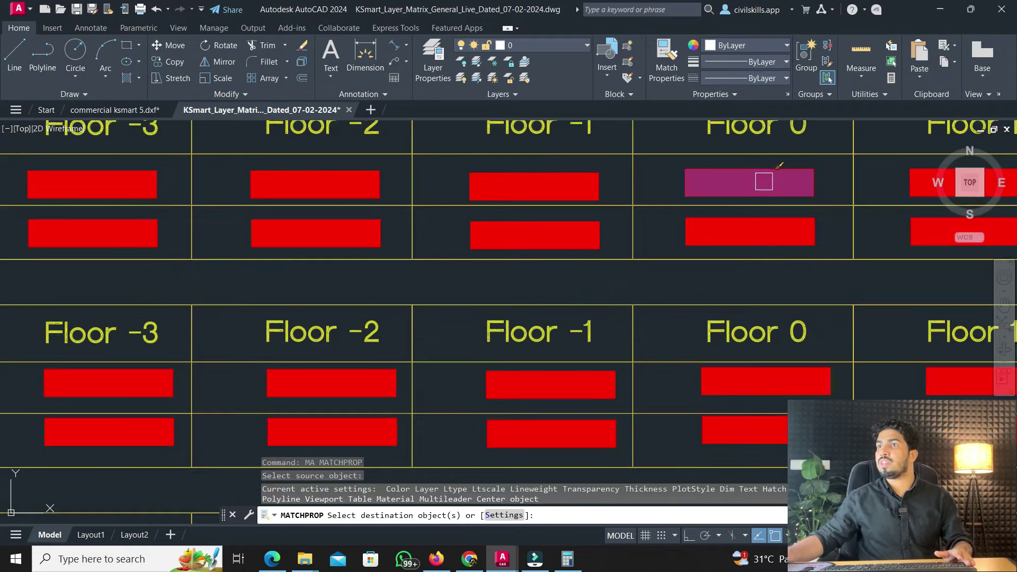
# Apply the matched water closet properties to the three topmost W/C polygons in the commercial ksmart 5 drawing
pyautogui.click(158, 106)
pyautogui.moveTo(139, 241); pyautogui.dragTo(132, 354, button='middle')
pyautogui.scroll(2, 140, 240)
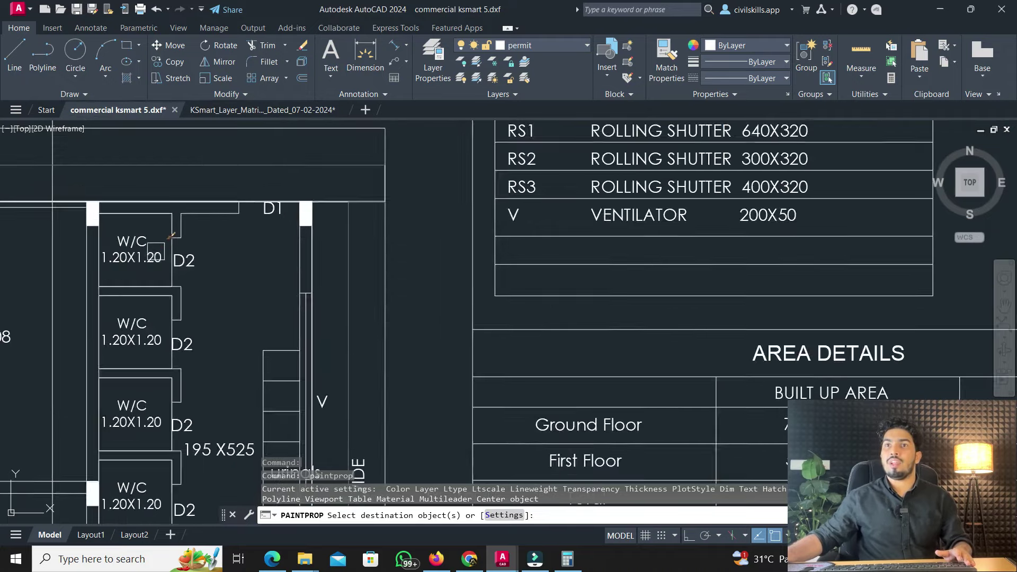
pyautogui.scroll(2, 156, 251)
pyautogui.click(175, 287)
pyautogui.click(178, 381)
pyautogui.moveTo(179, 381); pyautogui.dragTo(222, 196, button='middle')
pyautogui.click(225, 318)
pyautogui.scroll(-1, 225, 319)
pyautogui.moveTo(225, 324); pyautogui.dragTo(224, 277, button='middle')
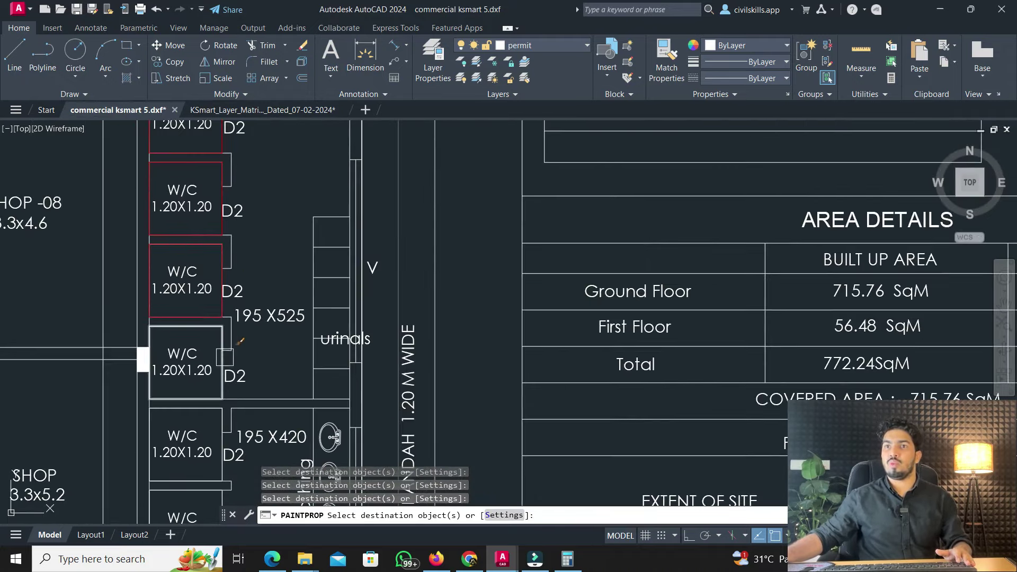
# Apply the matched properties to the fourth W/C polygon and the three beside the washing area, and end the command
pyautogui.click(226, 352)
pyautogui.moveTo(232, 355); pyautogui.dragTo(241, 180, button='middle')
pyautogui.click(231, 291)
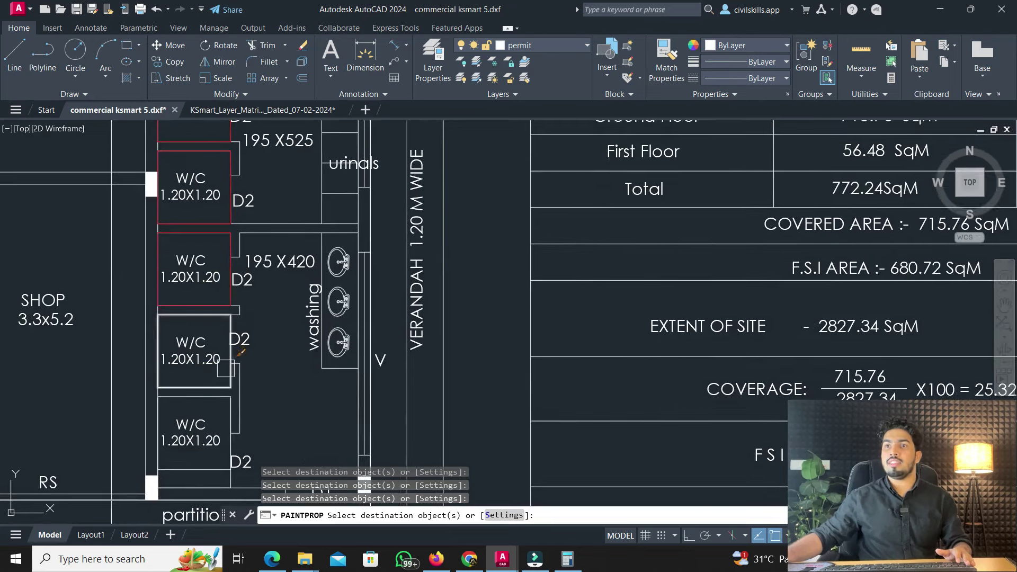
pyautogui.click(225, 393)
pyautogui.click(225, 426)
pyautogui.scroll(-3, 233, 328)
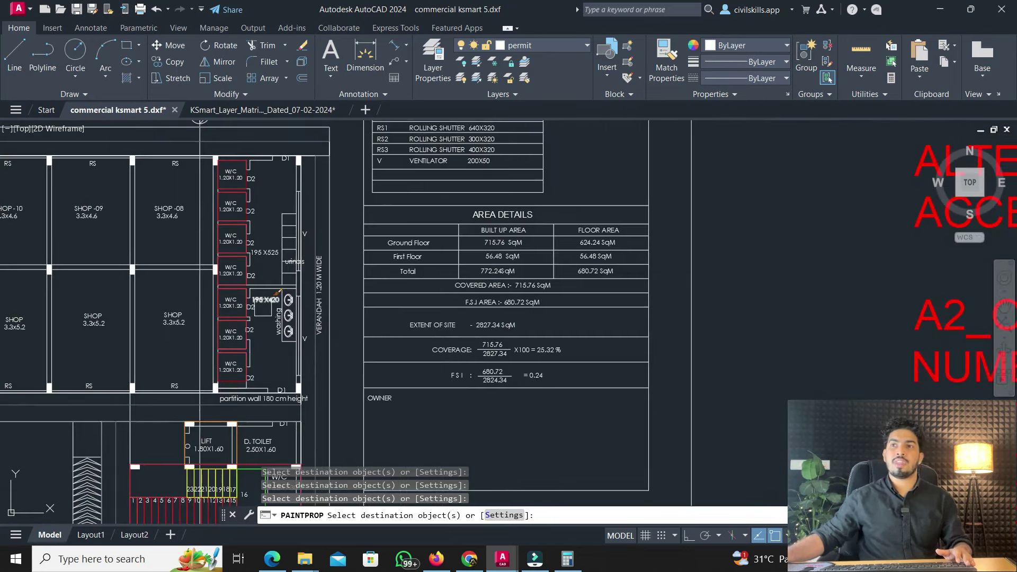
pyautogui.press('Escape')
# Examine the index colour notes for male, female and common sanitation facilities in the layer matrix drawing
pyautogui.click(262, 110)
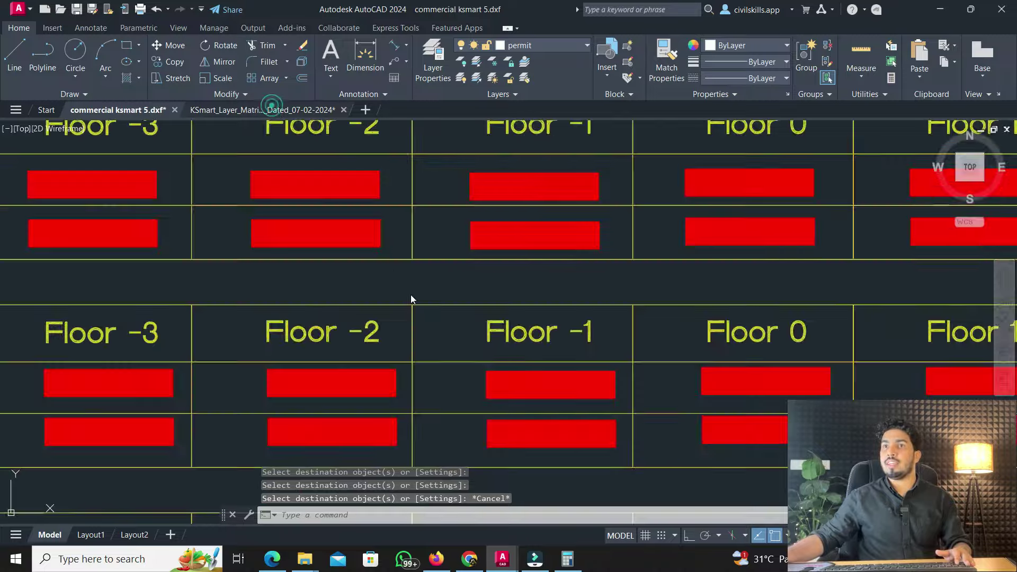
pyautogui.scroll(-4, 376, 309)
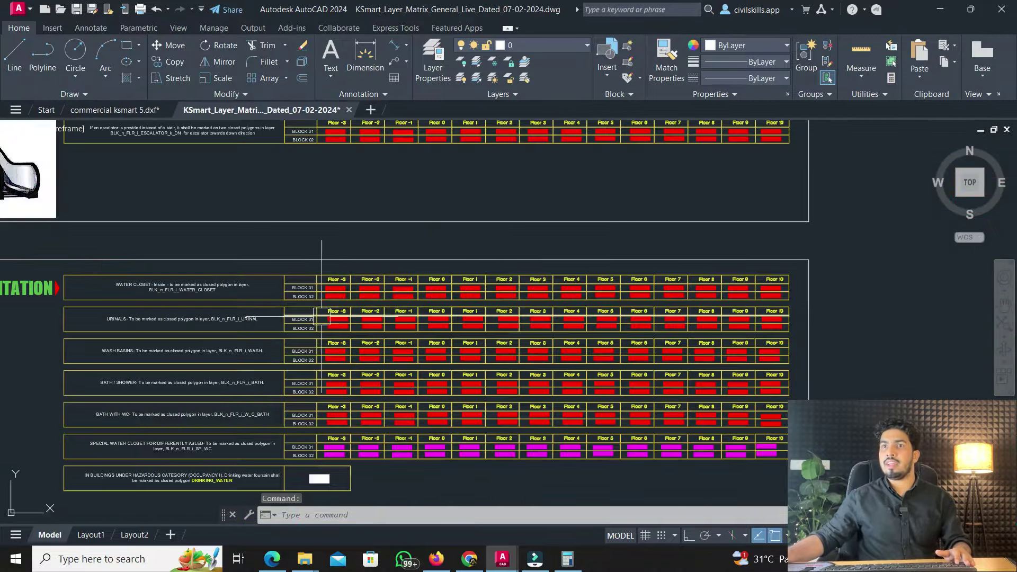
pyautogui.moveTo(310, 414); pyautogui.dragTo(639, 240, button='middle')
pyautogui.moveTo(168, 229); pyautogui.dragTo(261, 291, button='middle')
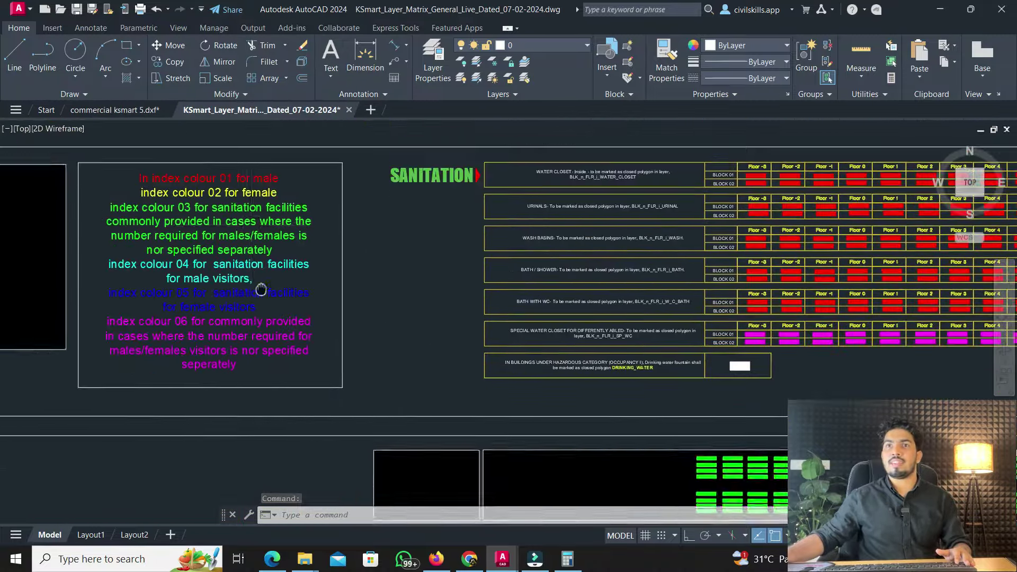
pyautogui.scroll(2, 249, 204)
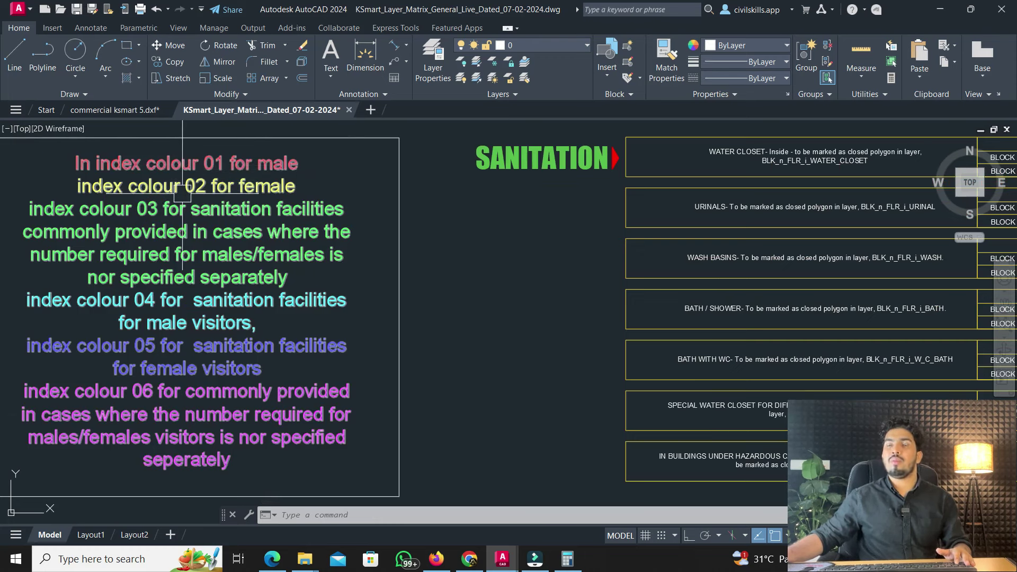
# Set the three W/C polygons of the 195 X420 room in the commercial drawing to index colour yellow
pyautogui.click(115, 110)
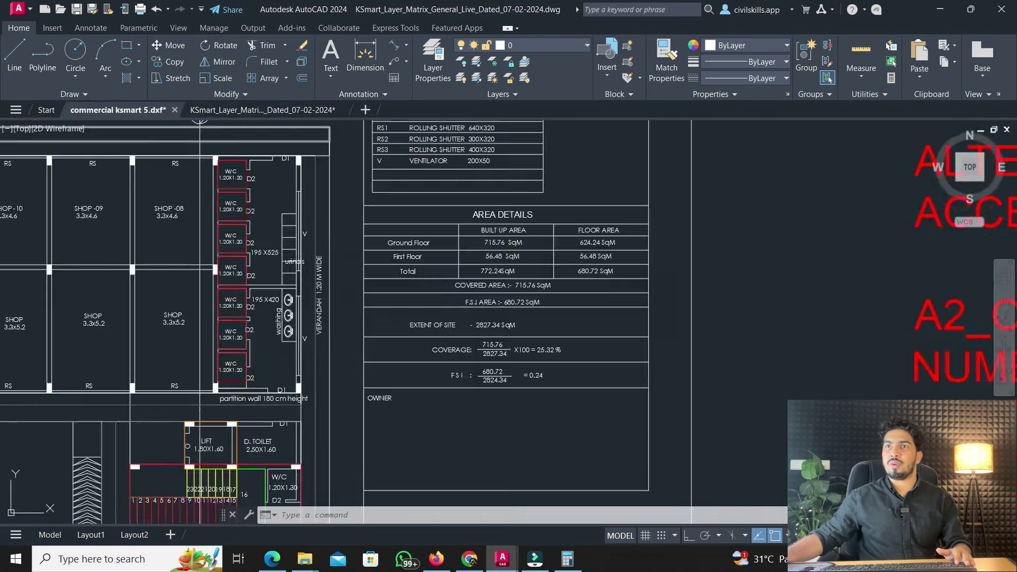
pyautogui.press('Escape')
pyautogui.scroll(5, 237, 318)
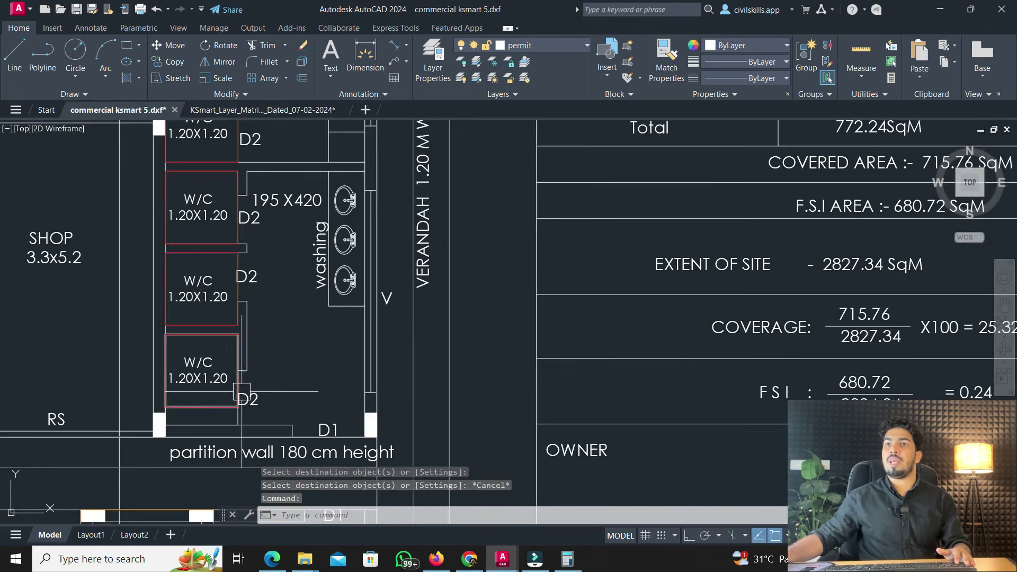
pyautogui.click(233, 374)
pyautogui.click(237, 297)
pyautogui.click(238, 221)
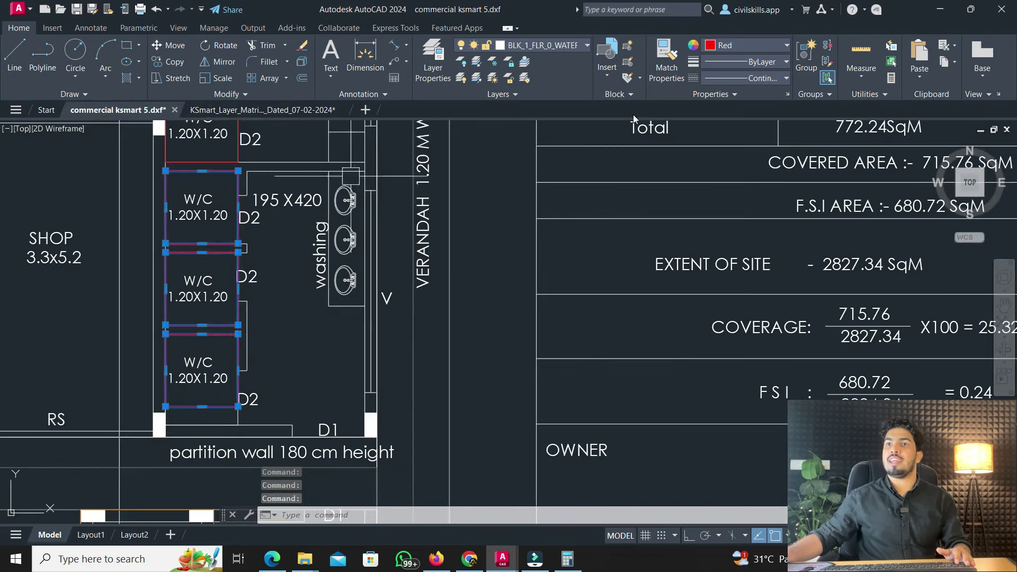
pyautogui.click(755, 46)
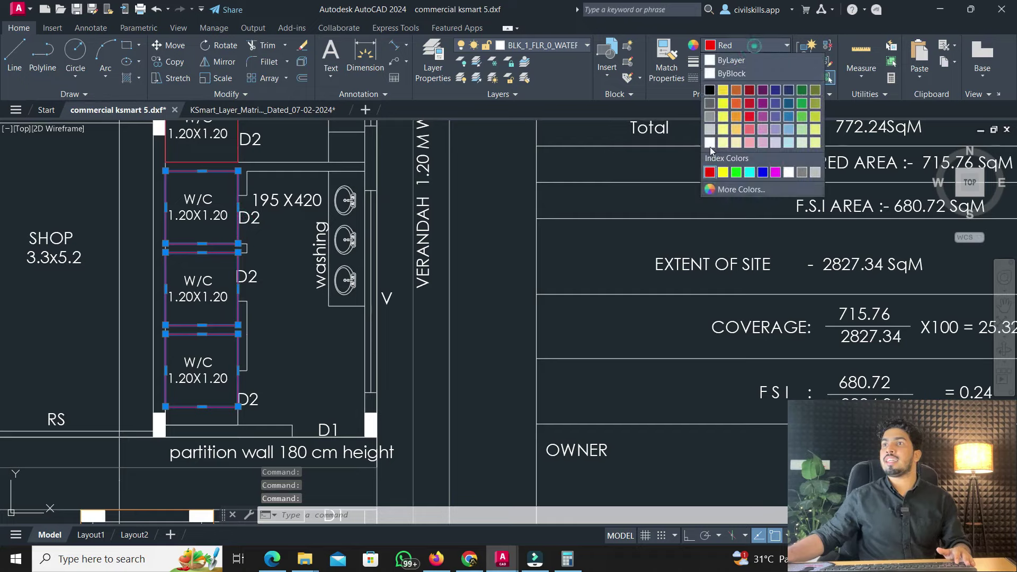
pyautogui.click(726, 193)
pyautogui.click(546, 377)
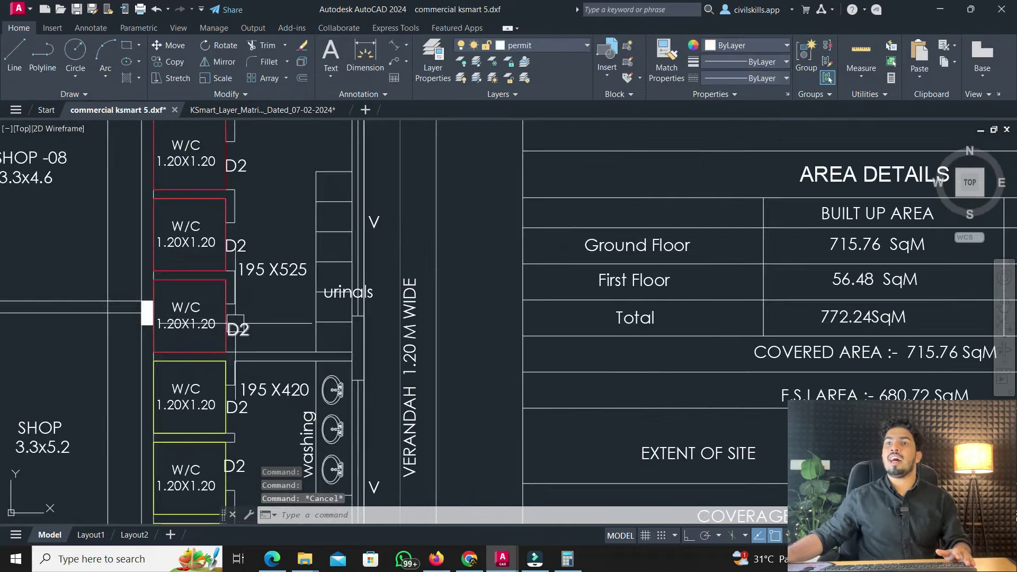
# Assign index colour red to the four W/C polygons of the 195 X525 room
pyautogui.click(228, 324)
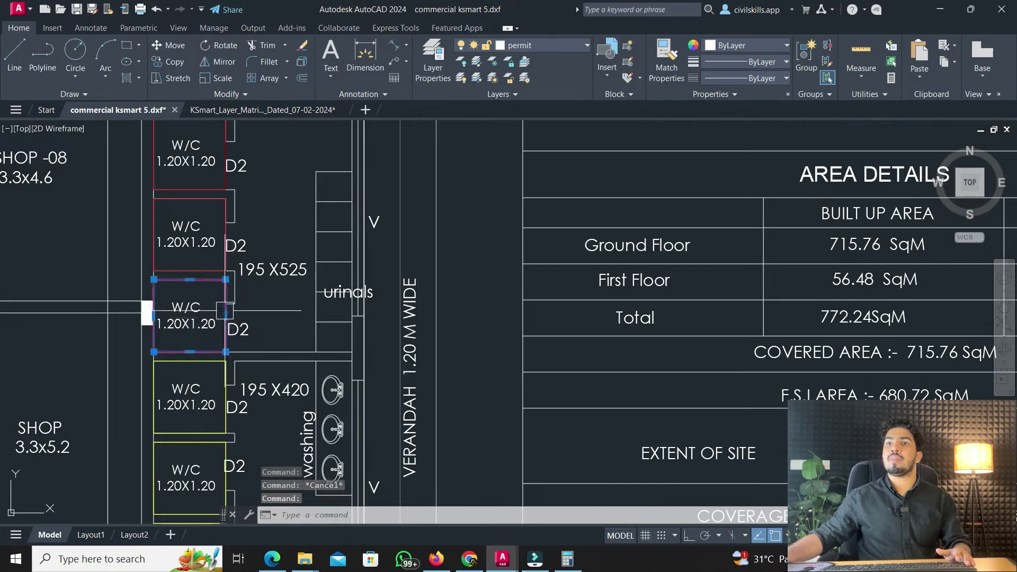
pyautogui.click(226, 238)
pyautogui.click(225, 153)
pyautogui.moveTo(245, 237); pyautogui.dragTo(251, 331, button='middle')
pyautogui.click(231, 174)
pyautogui.click(747, 45)
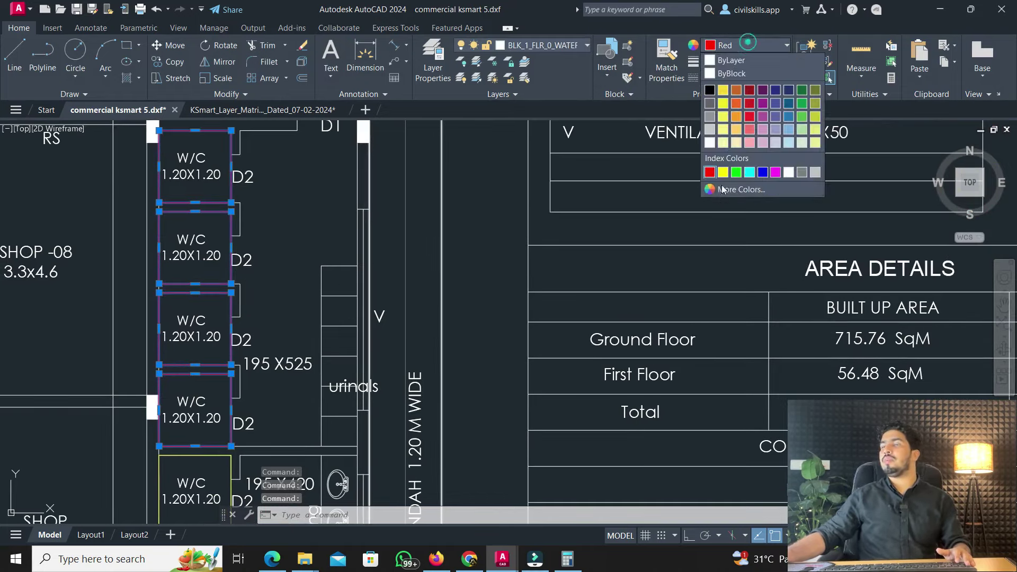
pyautogui.click(719, 192)
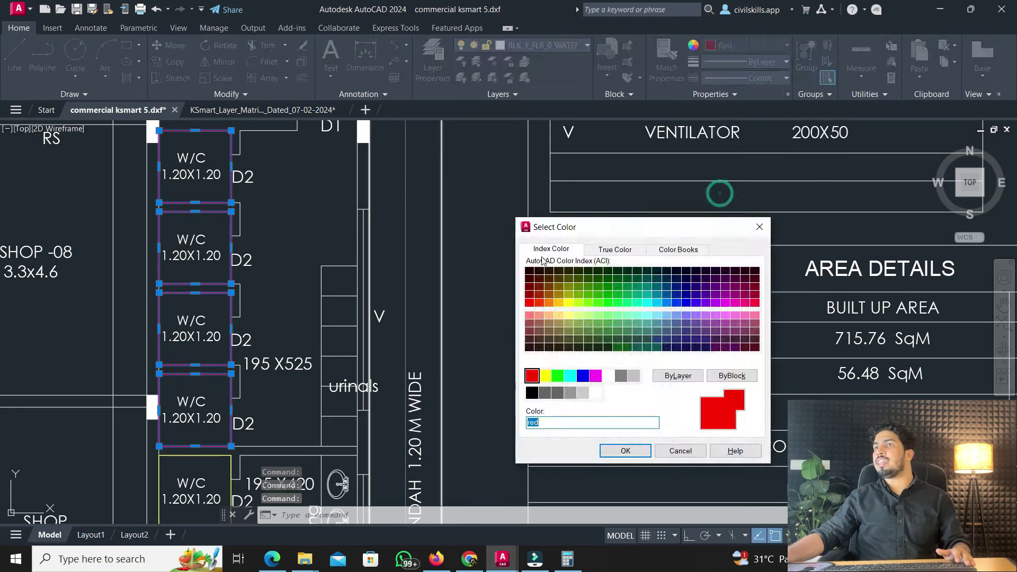
pyautogui.click(613, 453)
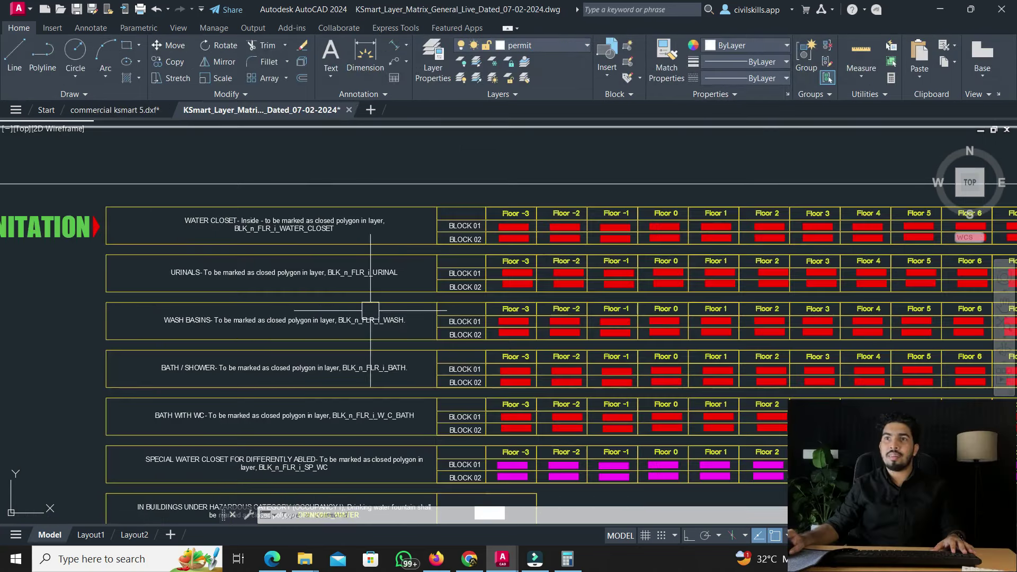
# Check the urinals entry in the layer matrix, and trace the lowest urinal stall with a polyline finished with the Close option
pyautogui.scroll(2, 283, 274)
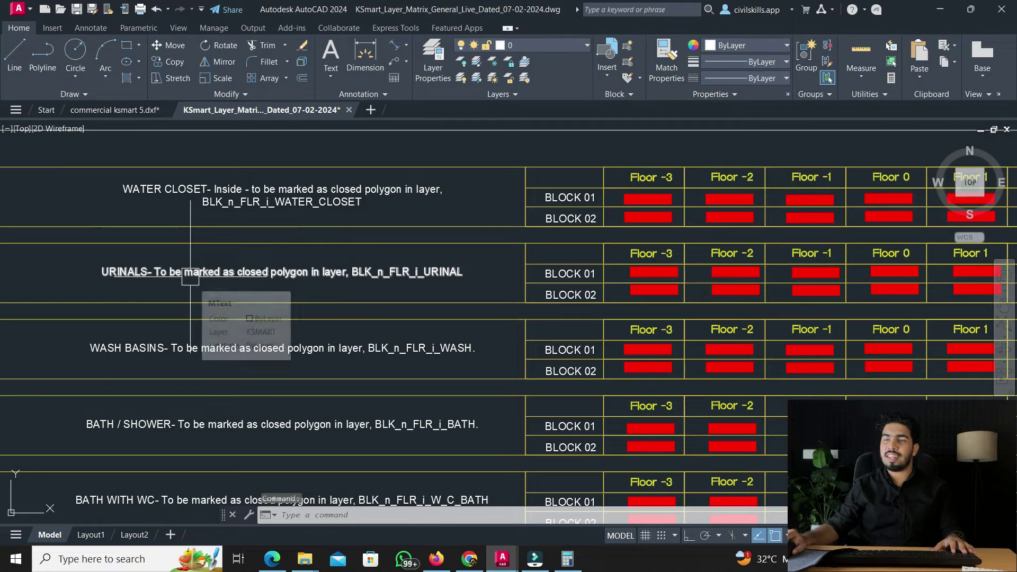
pyautogui.moveTo(402, 284)
pyautogui.mouseDown(button='middle')
pyautogui.moveTo(286, 297)
pyautogui.moveTo(212, 292)
pyautogui.mouseUp(button='middle')
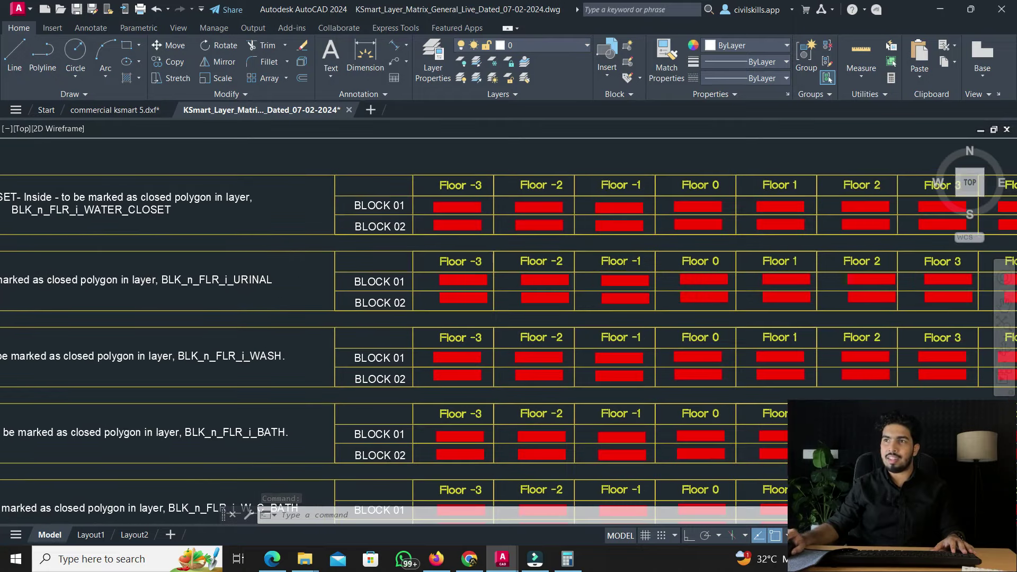
pyautogui.click(114, 109)
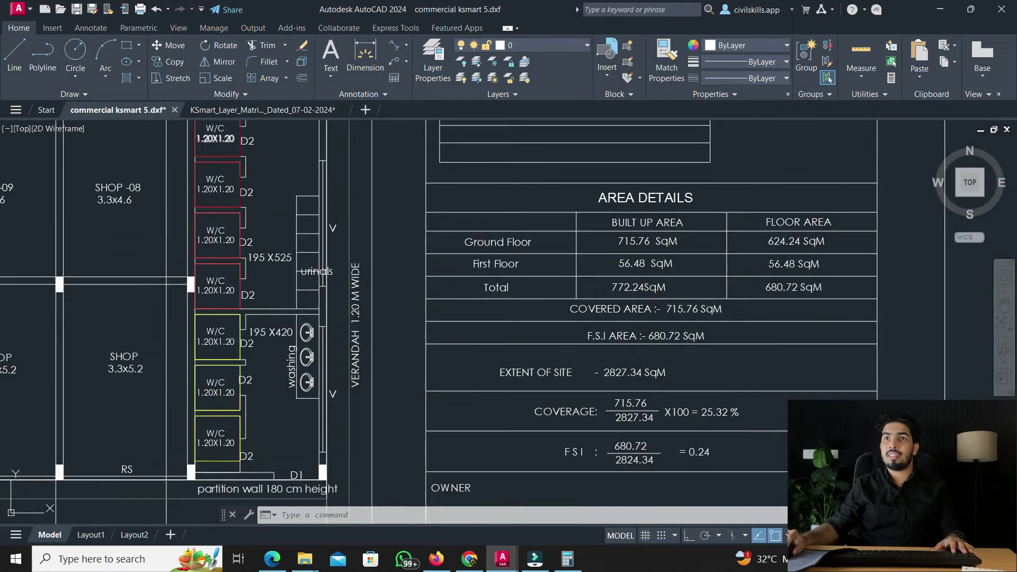
pyautogui.scroll(4, 275, 298)
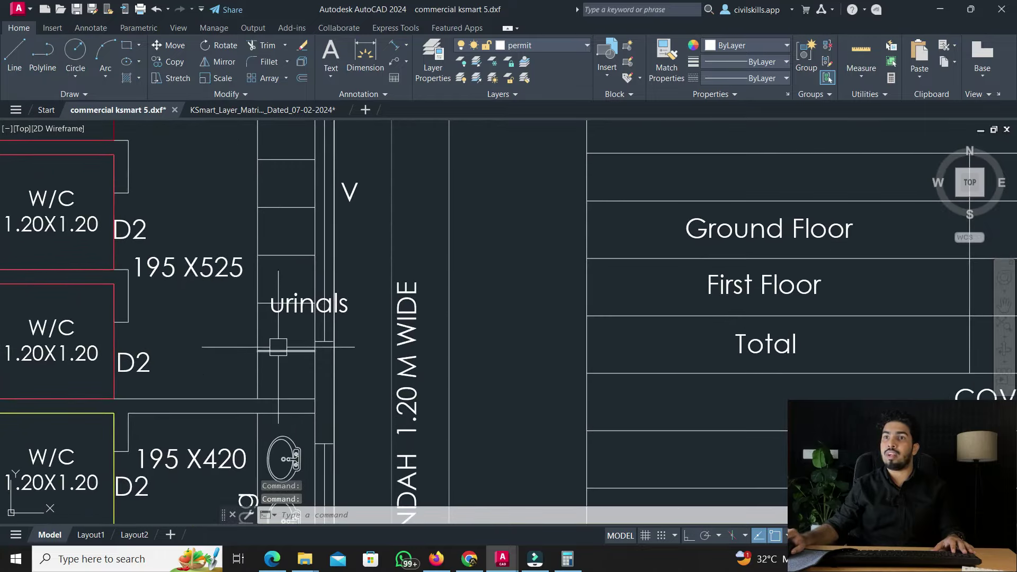
pyautogui.moveTo(281, 280); pyautogui.dragTo(280, 334, button='middle')
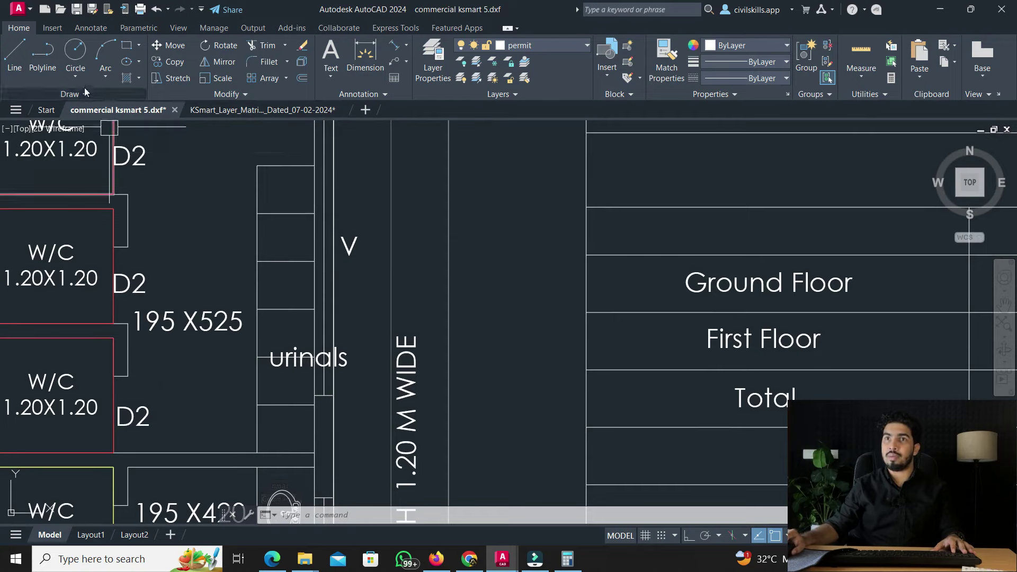
pyautogui.click(42, 53)
pyautogui.scroll(4, 259, 440)
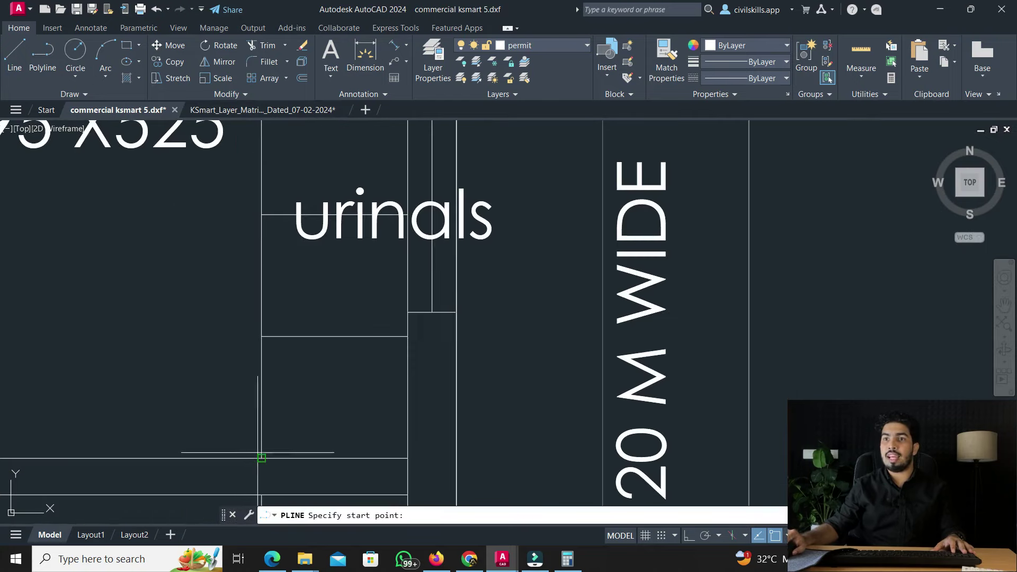
pyautogui.click(261, 458)
pyautogui.click(262, 336)
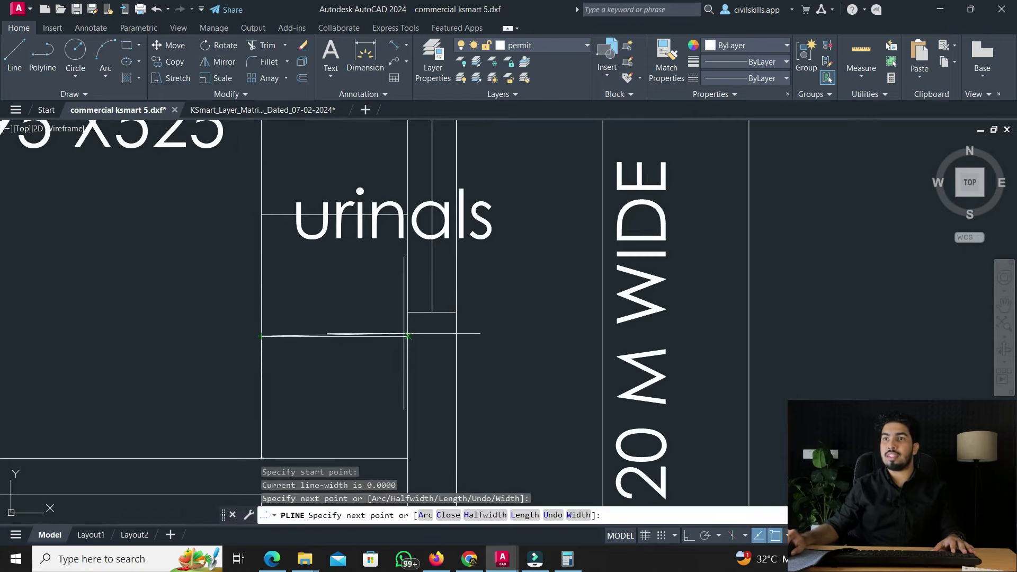
pyautogui.click(407, 336)
pyautogui.click(407, 458)
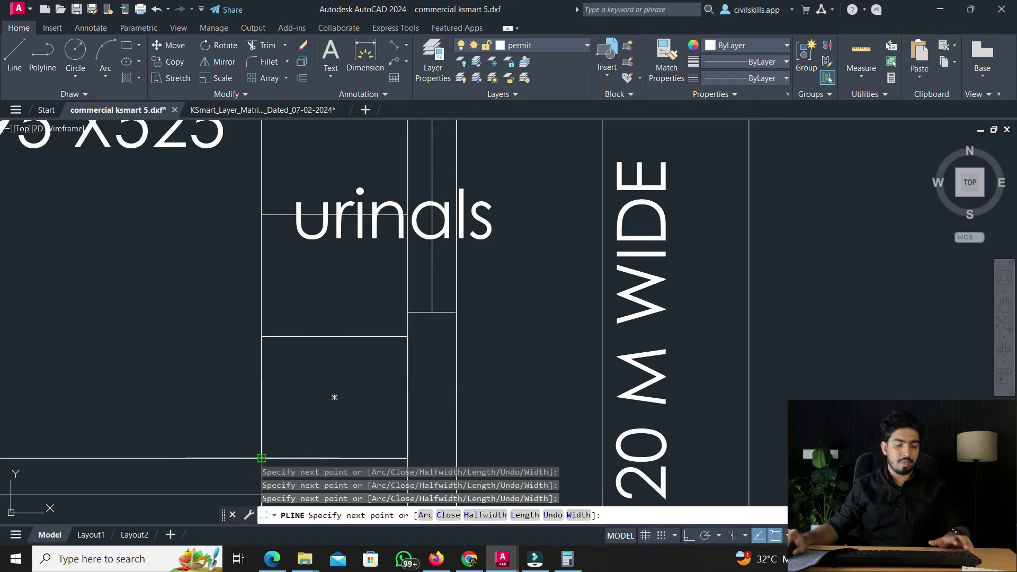
pyautogui.write('C')
pyautogui.press('Return')
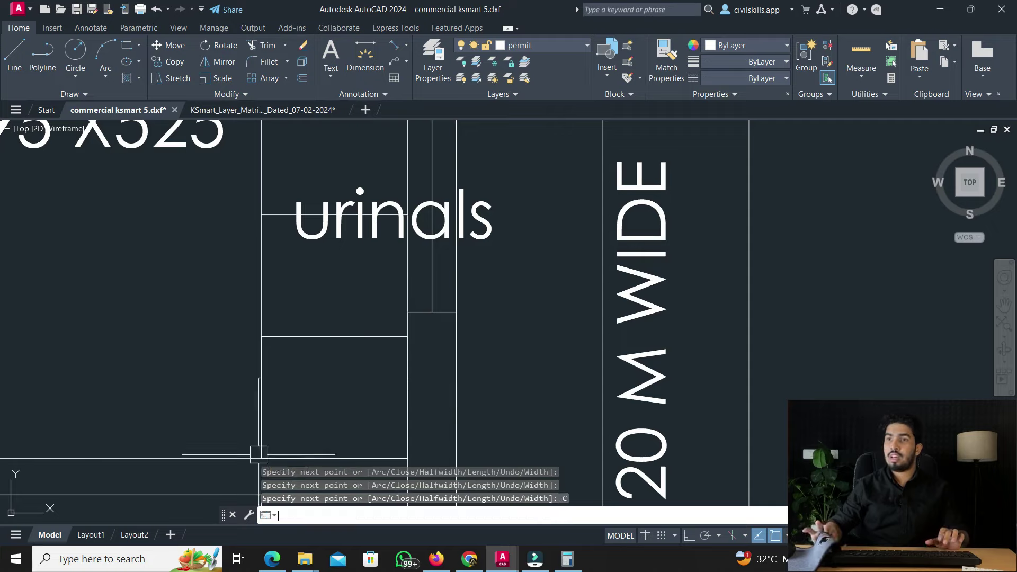
# Copy the closed urinal polygon by its lower left corner onto the stalls above it and end the Copy command
pyautogui.click(300, 336)
pyautogui.scroll(-2, 300, 331)
pyautogui.moveTo(300, 332); pyautogui.dragTo(631, 288, button='middle')
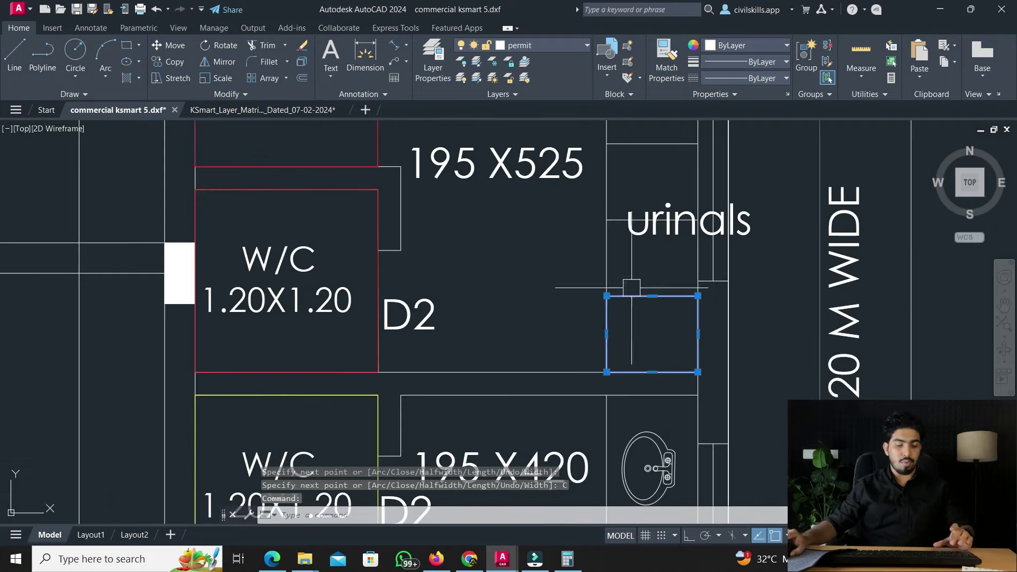
pyautogui.write('CO')
pyautogui.press('Return')
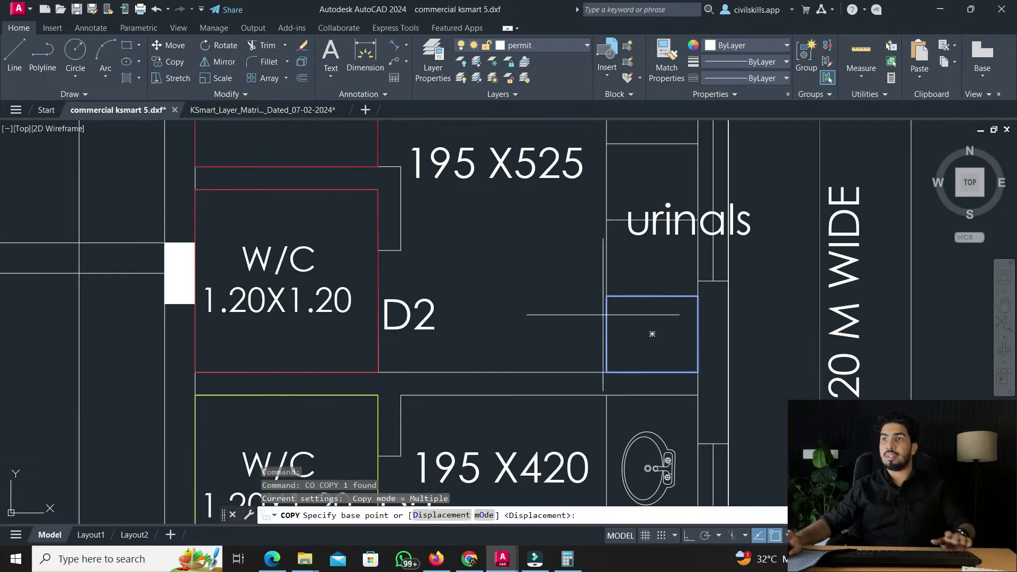
pyautogui.click(606, 371)
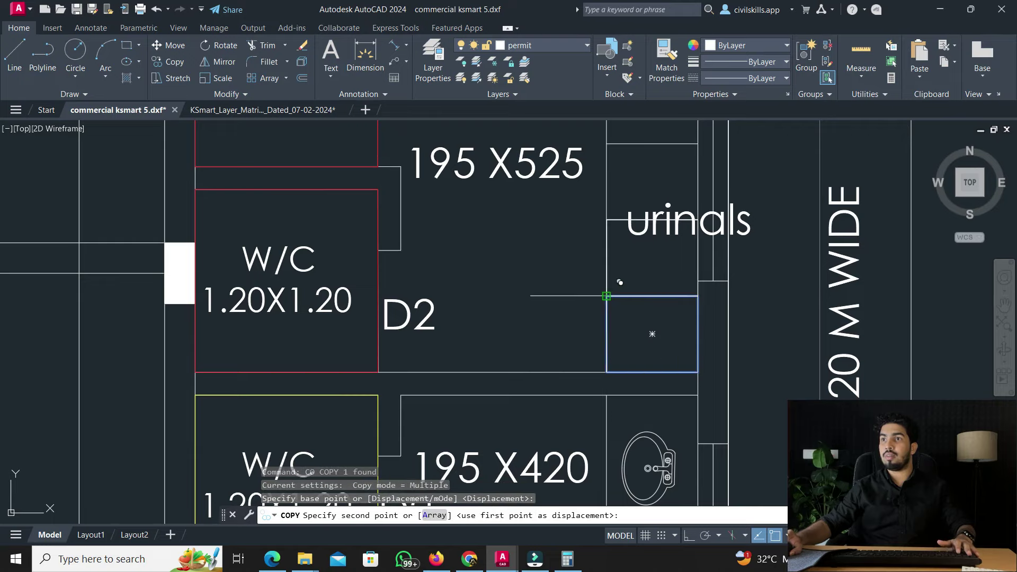
pyautogui.click(606, 219)
pyautogui.moveTo(607, 220)
pyautogui.mouseDown(button='middle')
pyautogui.moveTo(588, 256)
pyautogui.moveTo(467, 350)
pyautogui.mouseUp(button='middle')
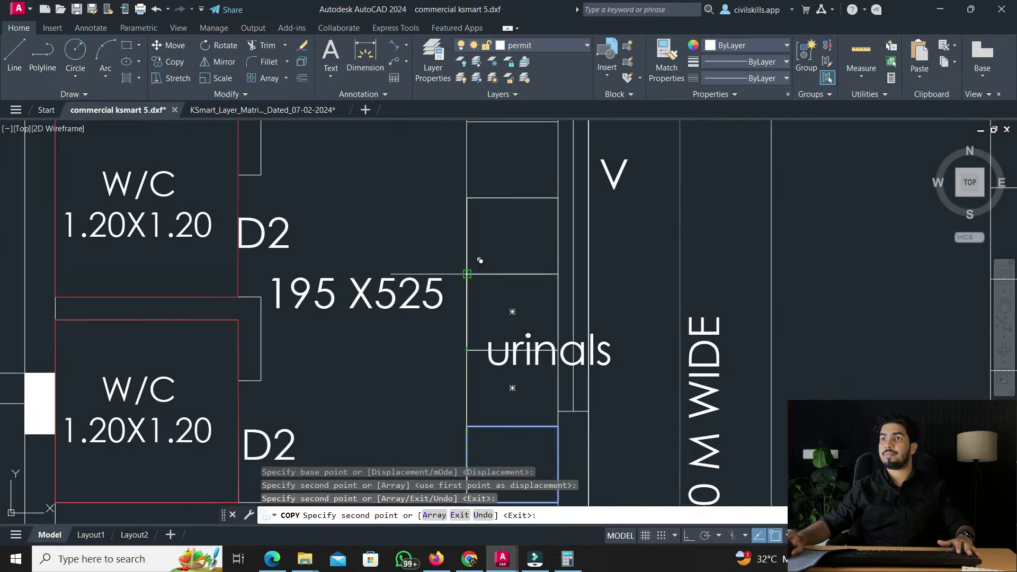
pyautogui.click(467, 274)
pyautogui.press('Escape')
pyautogui.scroll(-4, 265, 286)
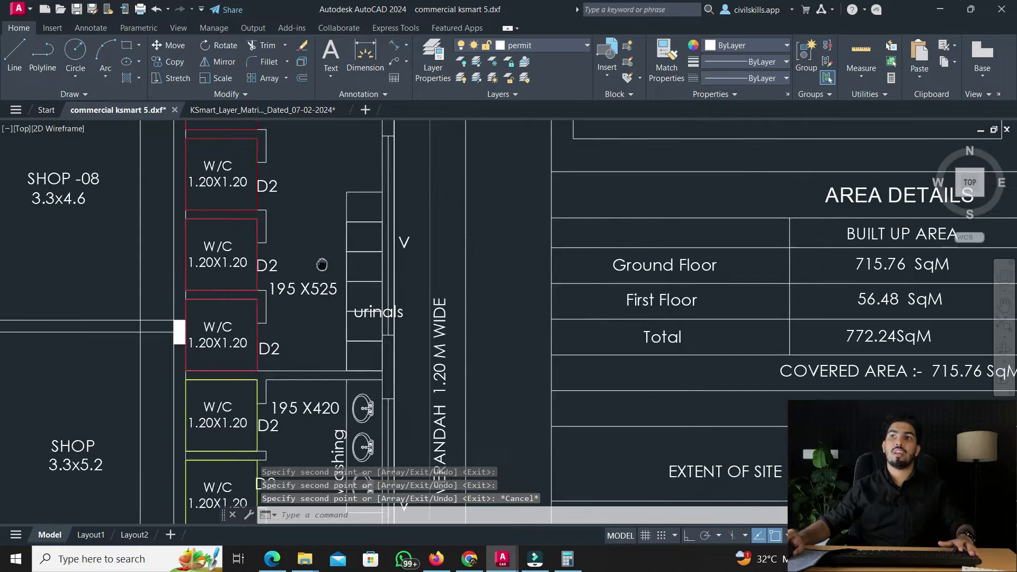
# Match the urinal stall polygons in the commercial drawing to the BLK_n_FLR_i_URINAL swatch for Block 01, Floor 0 of the layer matrix
pyautogui.click(272, 110)
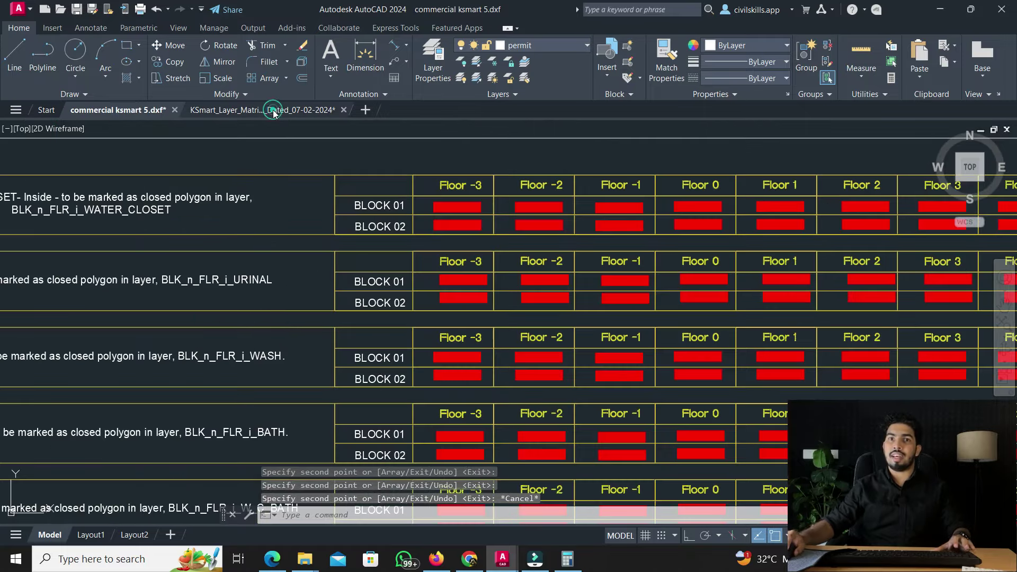
pyautogui.write('ma')
pyautogui.press('Return')
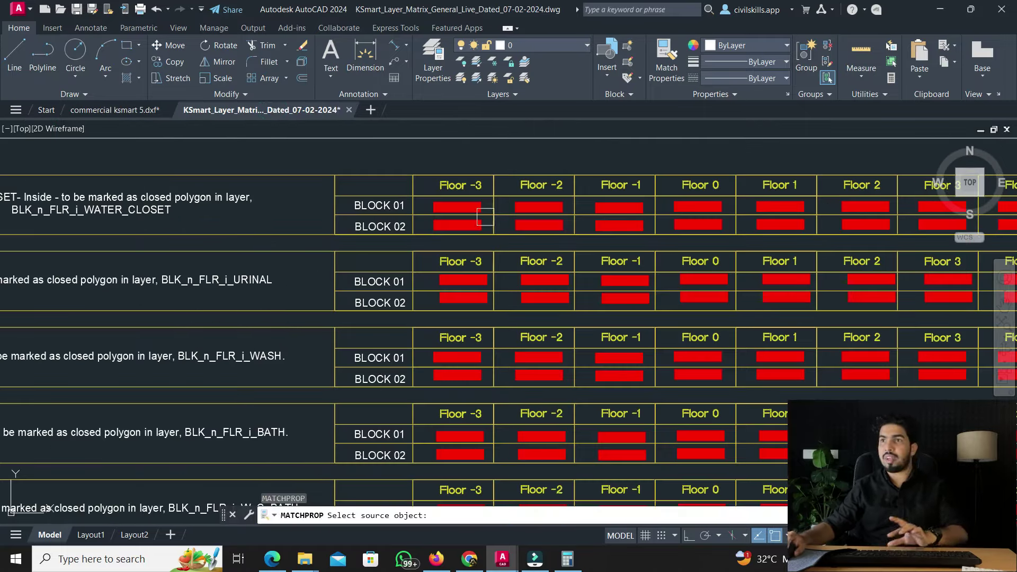
pyautogui.scroll(2, 581, 290)
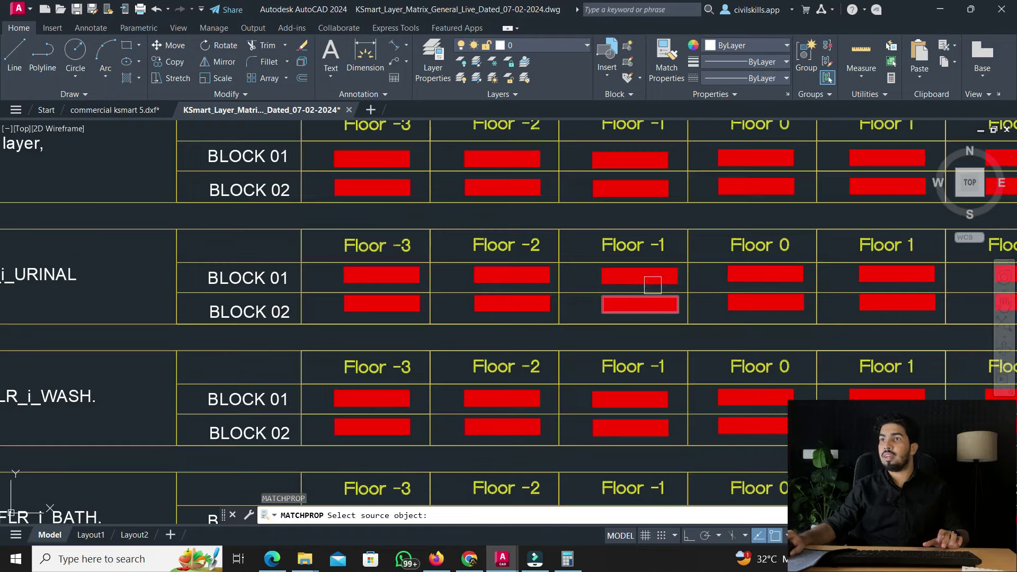
pyautogui.click(747, 275)
pyautogui.click(115, 109)
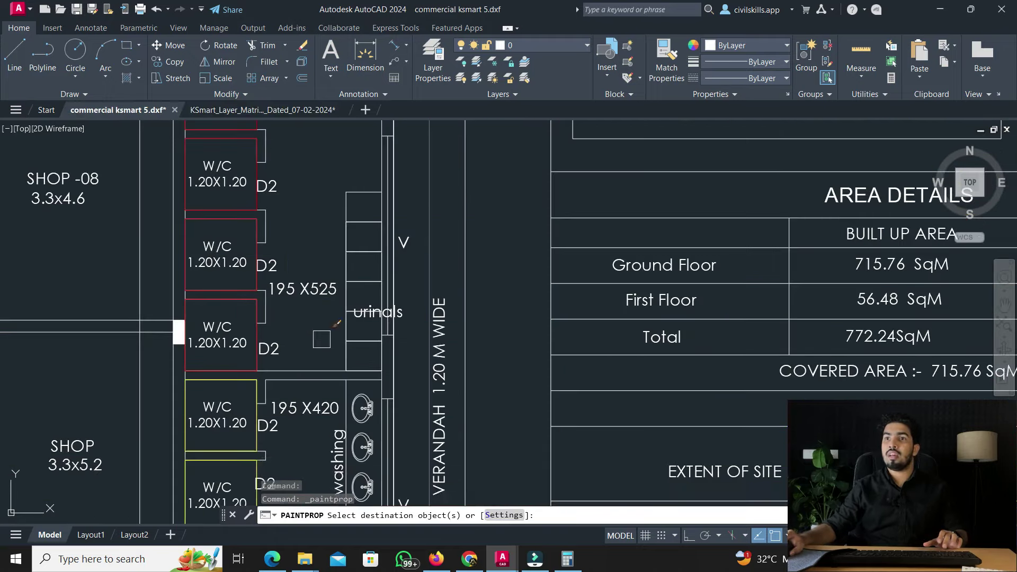
pyautogui.click(347, 355)
pyautogui.click(347, 326)
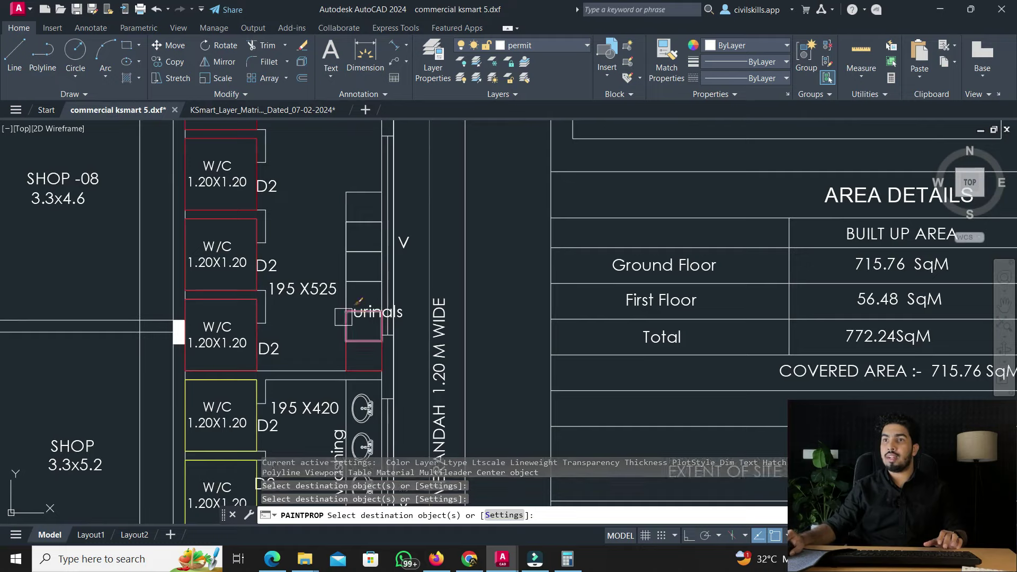
pyautogui.click(345, 291)
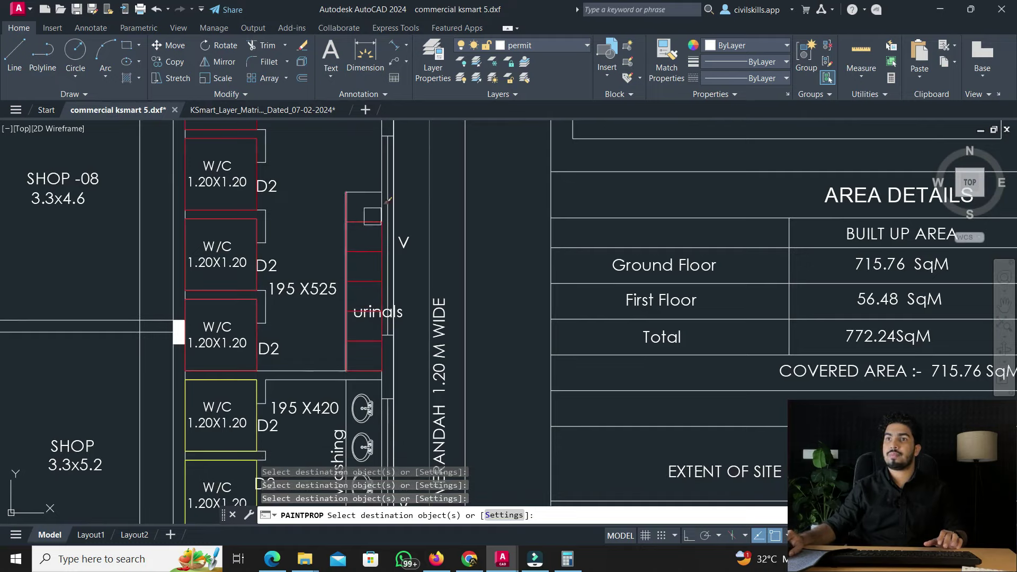
pyautogui.scroll(4, 372, 216)
pyautogui.press('Escape')
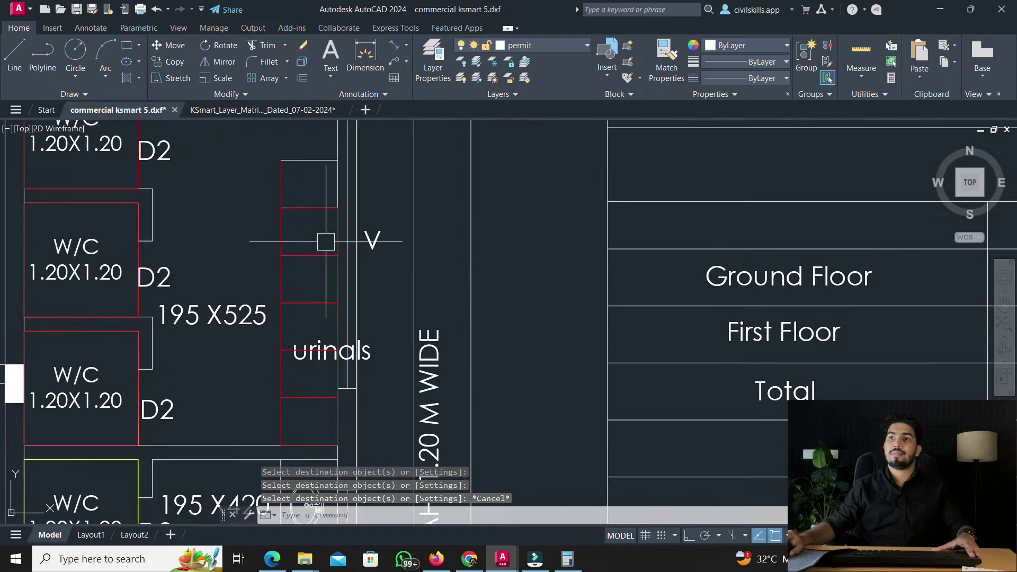
# Delete the stray vertical line along the urinals and copy the polygon of the stall below onto the uppermost stall
pyautogui.click(273, 173)
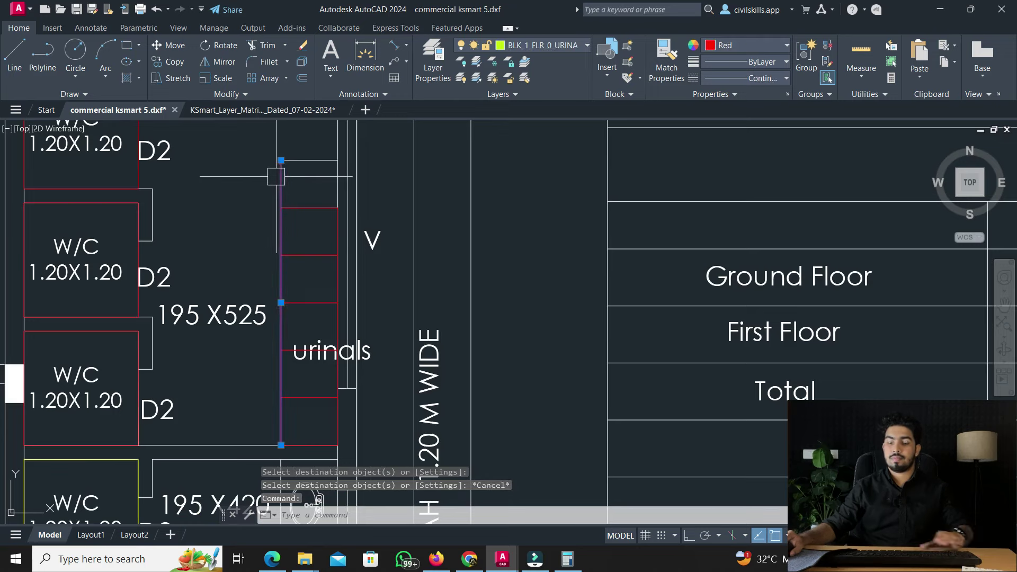
pyautogui.press('Delete')
pyautogui.click(282, 226)
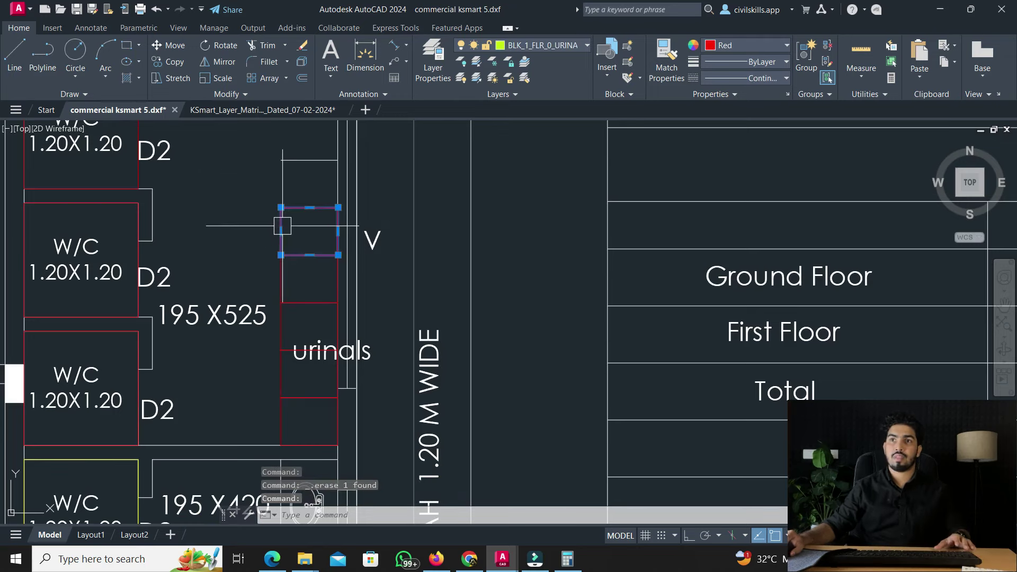
pyautogui.write('co')
pyautogui.press('Return')
pyautogui.click(310, 232)
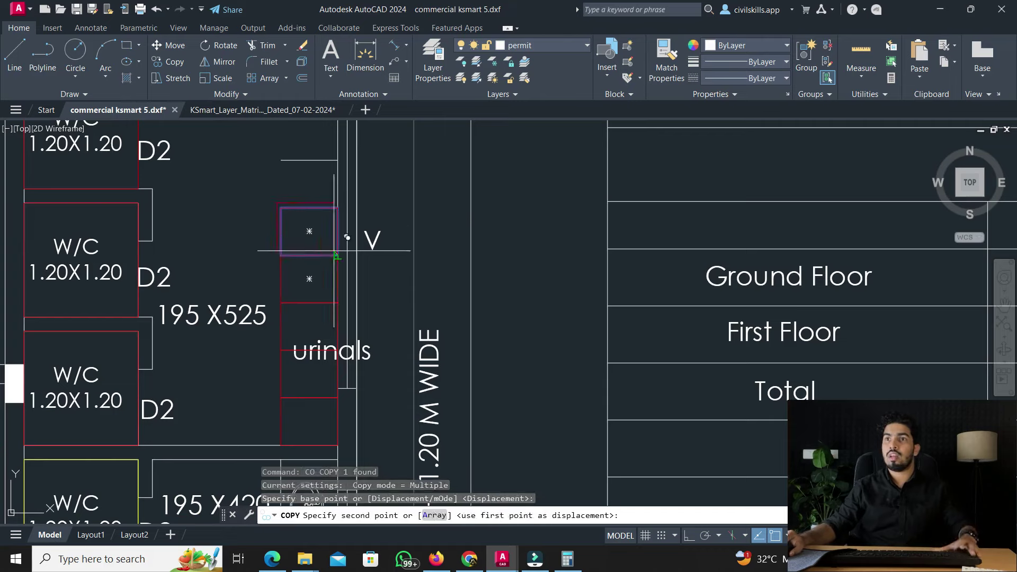
pyautogui.click(338, 207)
pyautogui.press('Escape')
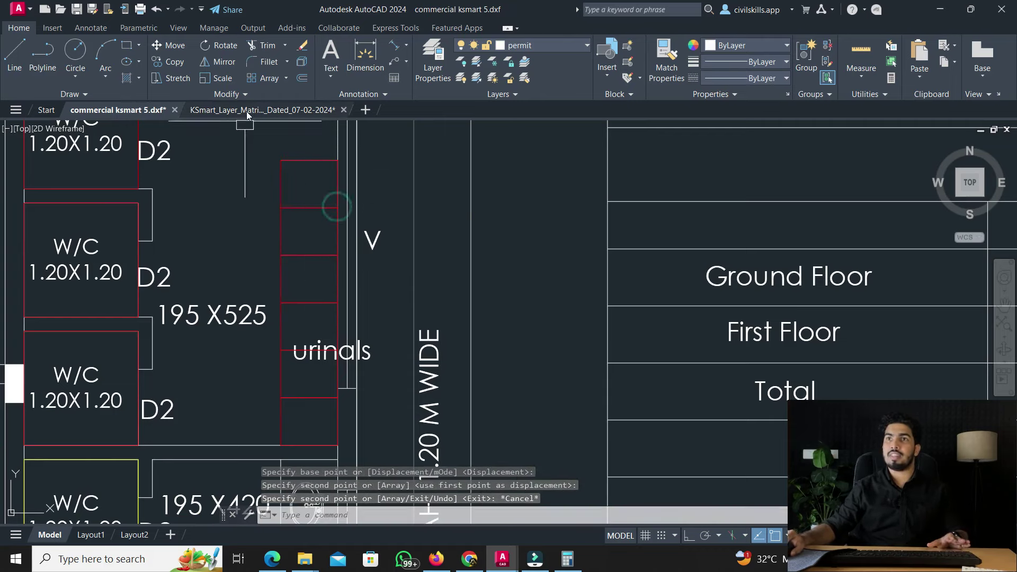
# Check the wash basins entry in the layer matrix, and outline the lowest washing basin with a polyline finished with the Close option
pyautogui.scroll(-1, 370, 240)
pyautogui.moveTo(349, 380); pyautogui.dragTo(320, 318, button='middle')
pyautogui.moveTo(336, 355); pyautogui.dragTo(325, 311, button='middle')
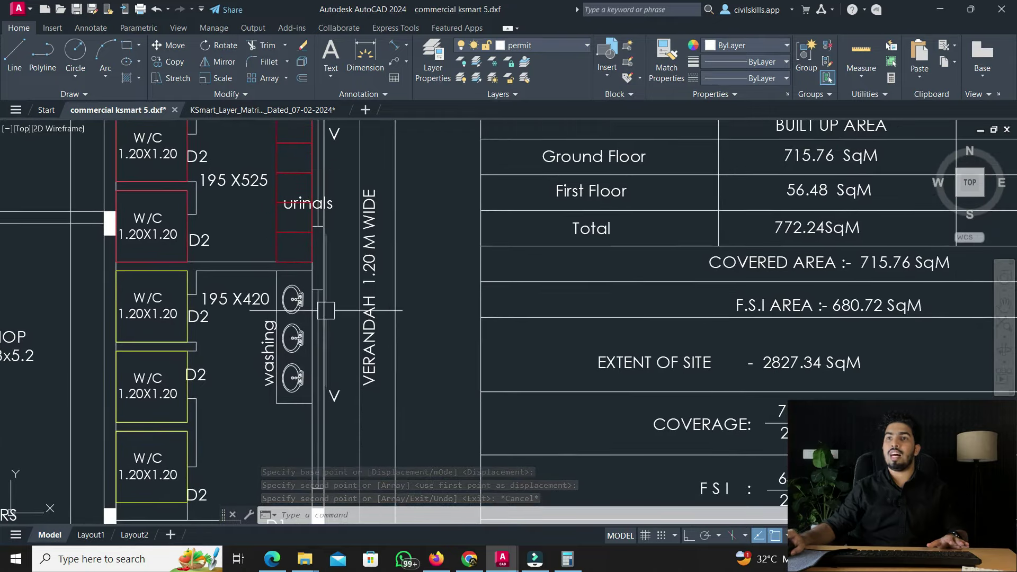
pyautogui.click(253, 109)
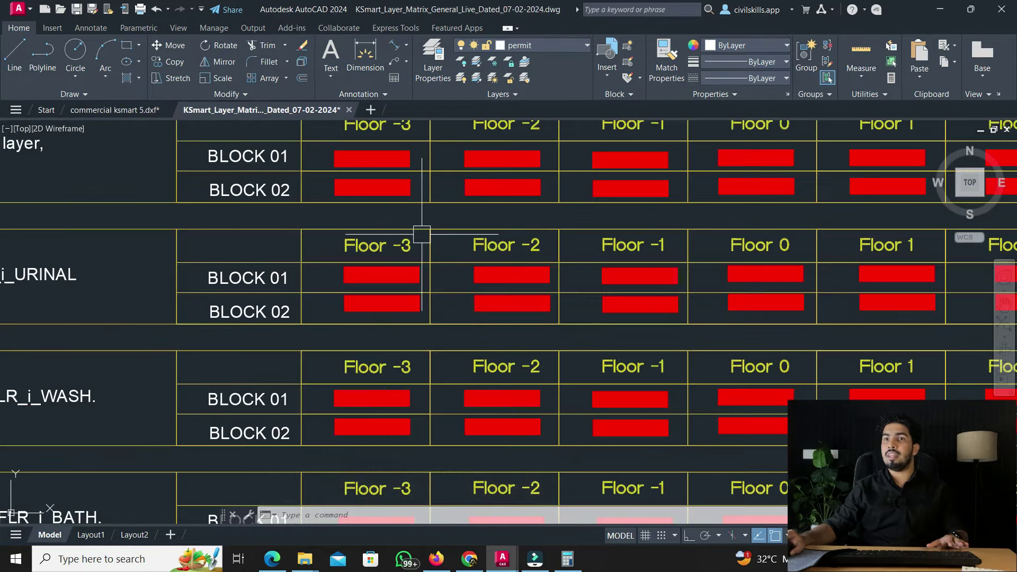
pyautogui.scroll(-3, 421, 233)
pyautogui.click(114, 110)
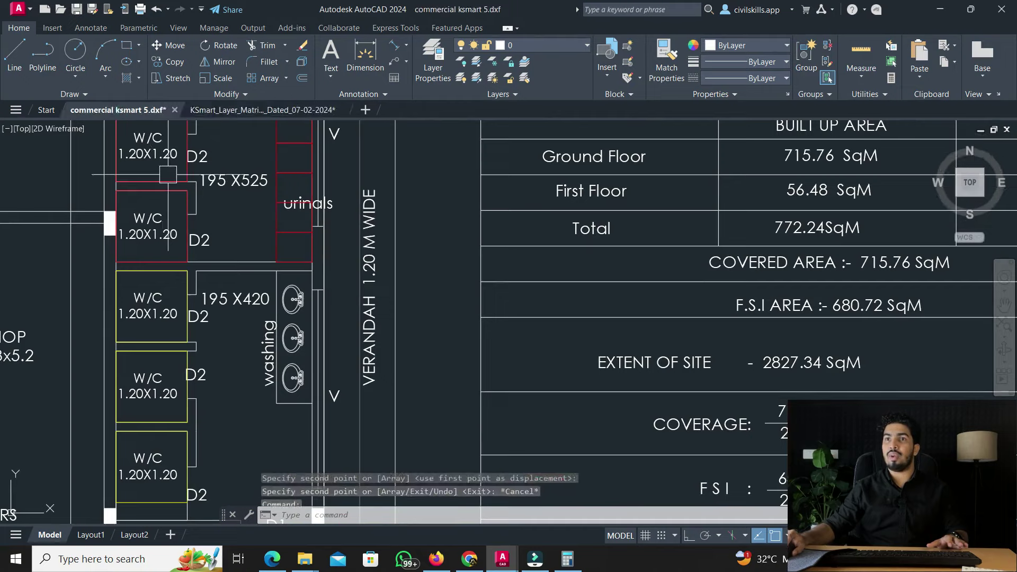
pyautogui.click(42, 53)
pyautogui.scroll(4, 273, 368)
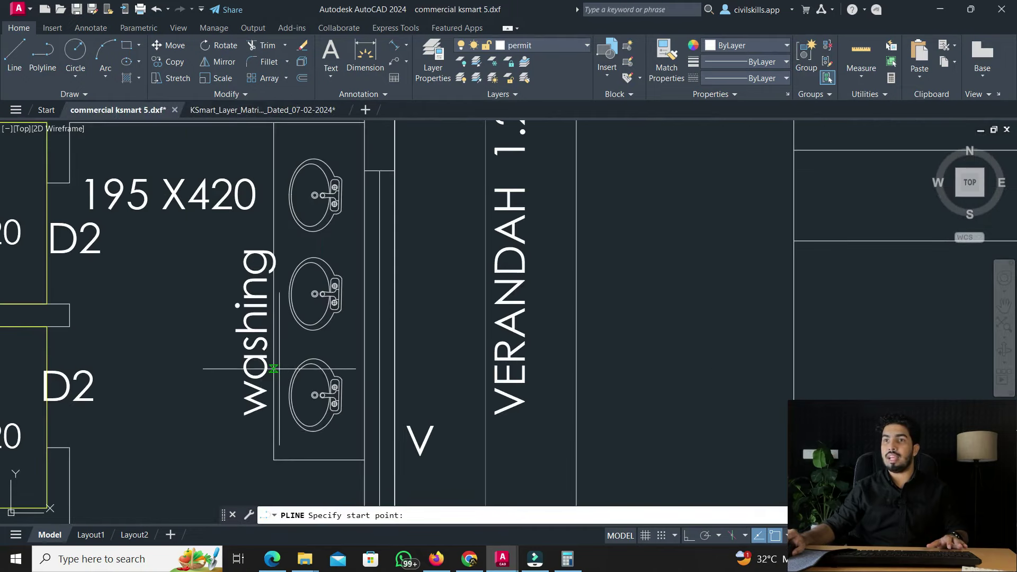
pyautogui.click(275, 460)
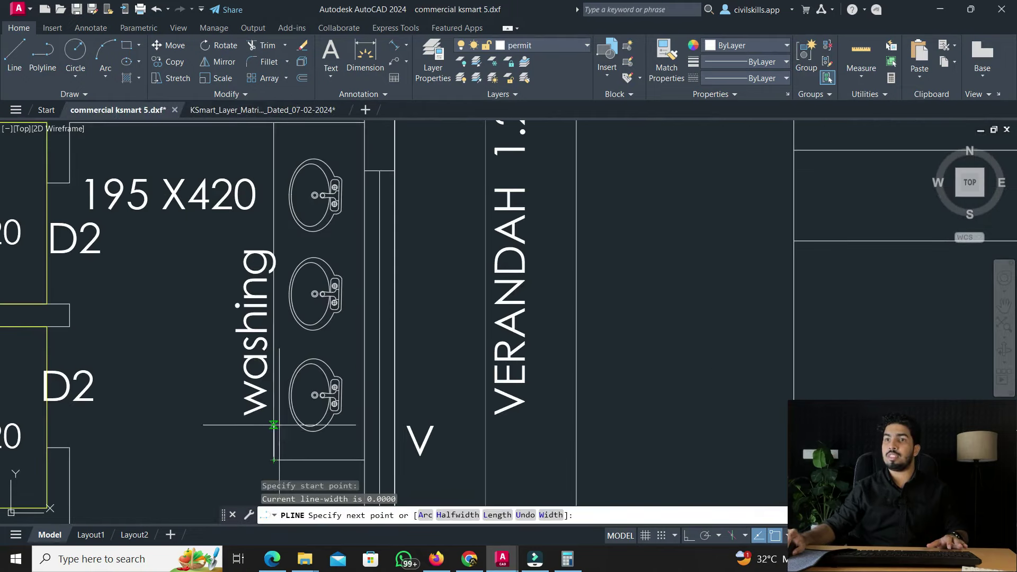
pyautogui.click(273, 347)
pyautogui.click(364, 345)
pyautogui.moveTo(366, 454); pyautogui.dragTo(367, 399, button='middle')
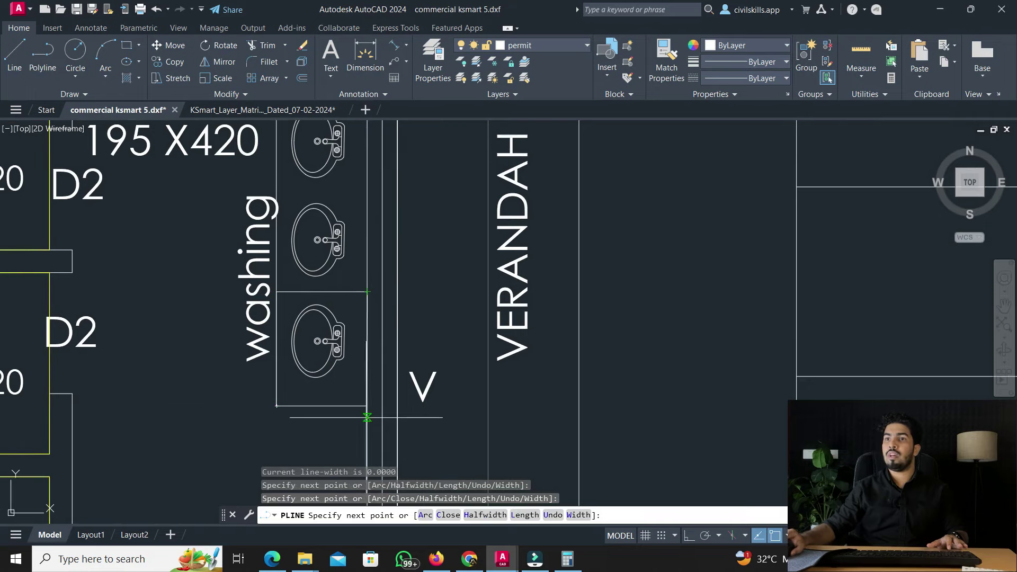
pyautogui.click(367, 405)
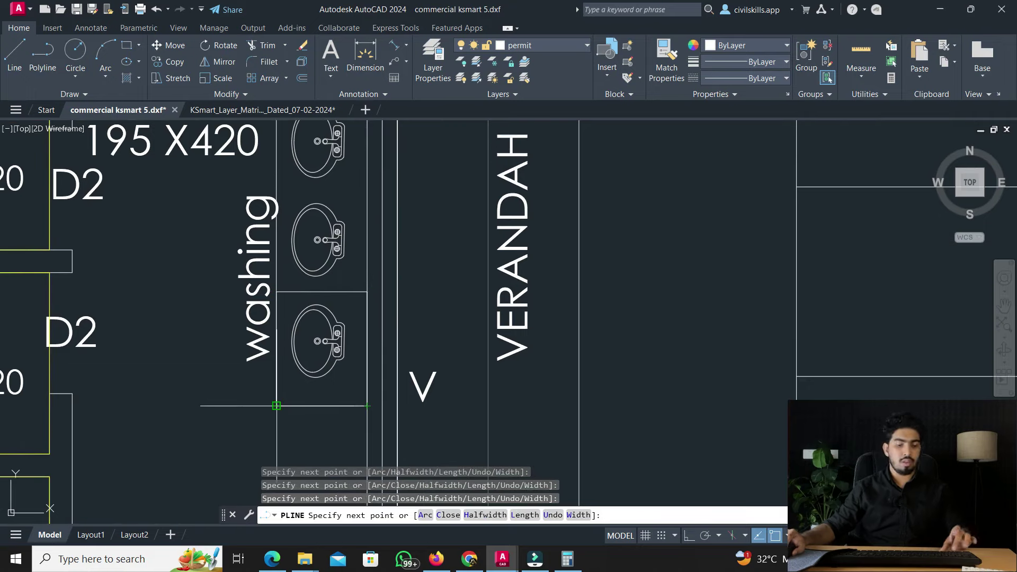
pyautogui.write('C')
pyautogui.press('Return')
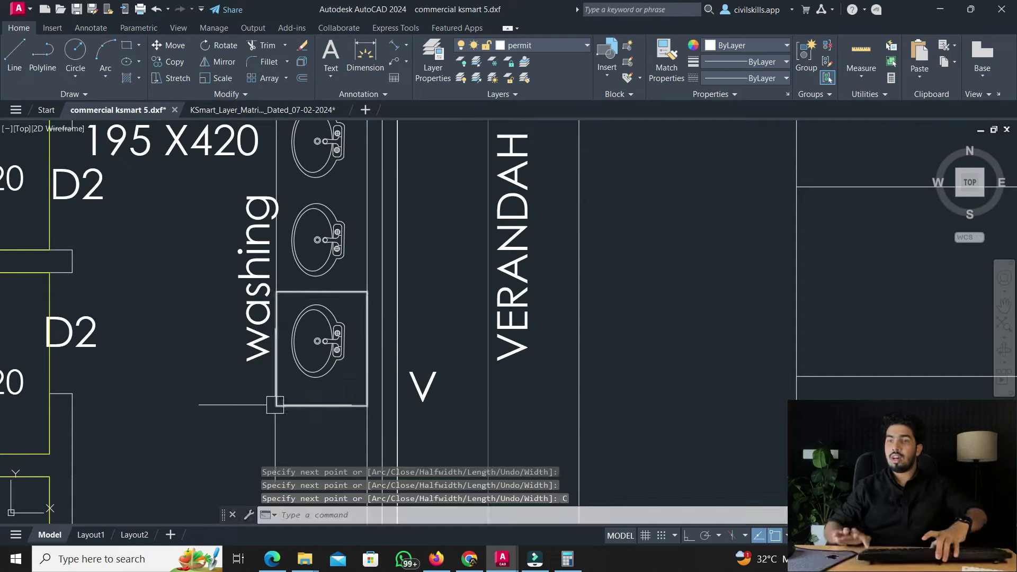
# Match the wash basin polygon to the BLK_n_FLR_i_WASH swatch for Block 01, Floor 0 of the layer matrix
pyautogui.click(231, 109)
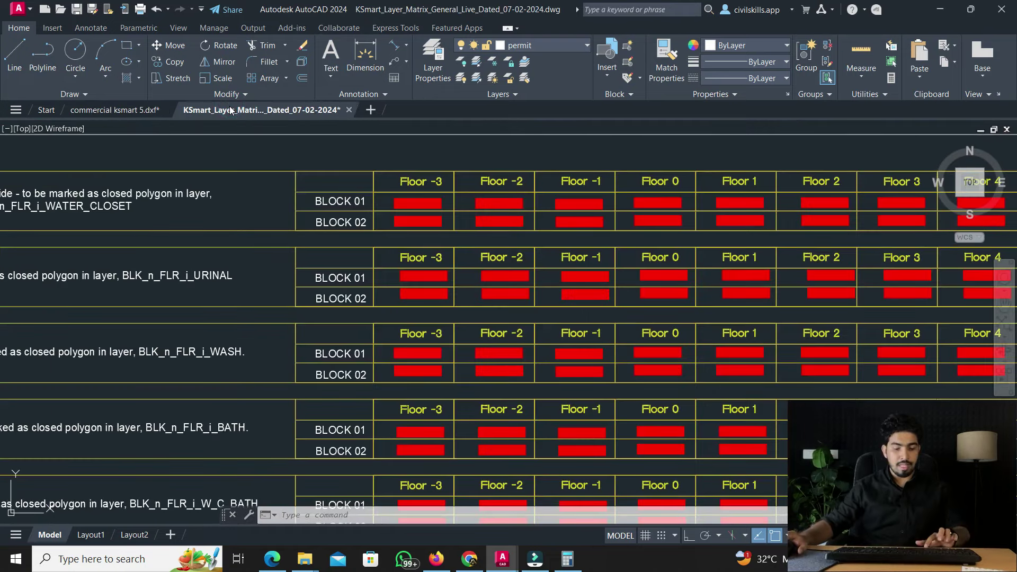
pyautogui.write('ma')
pyautogui.press('Return')
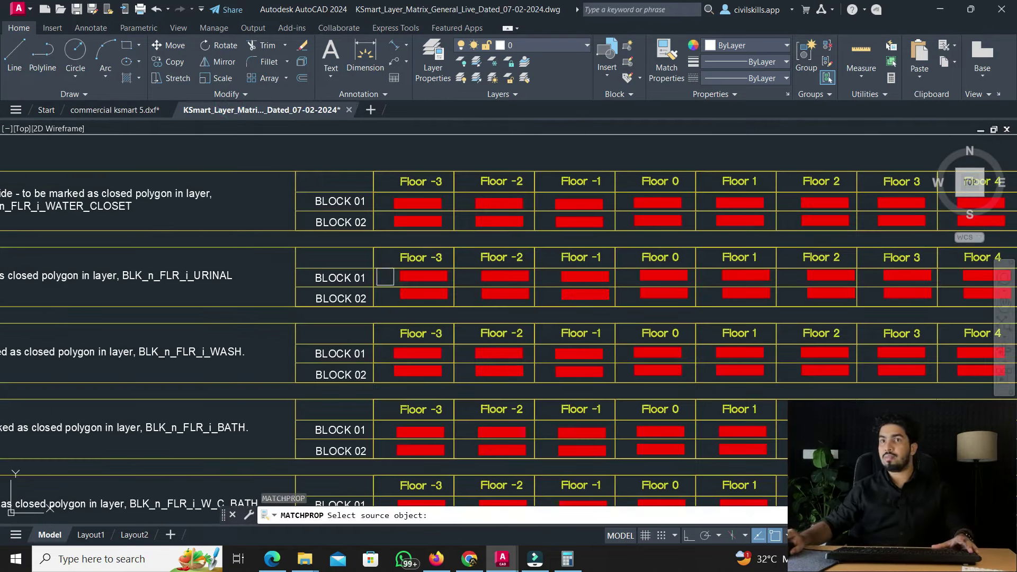
pyautogui.click(676, 354)
pyautogui.click(135, 106)
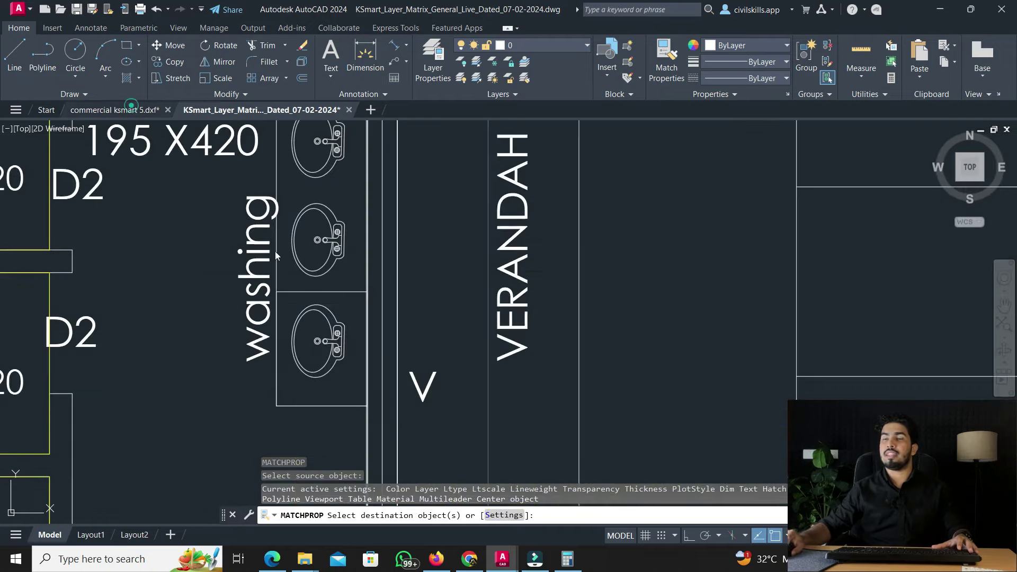
pyautogui.scroll(2, 388, 289)
pyautogui.scroll(-5, 388, 289)
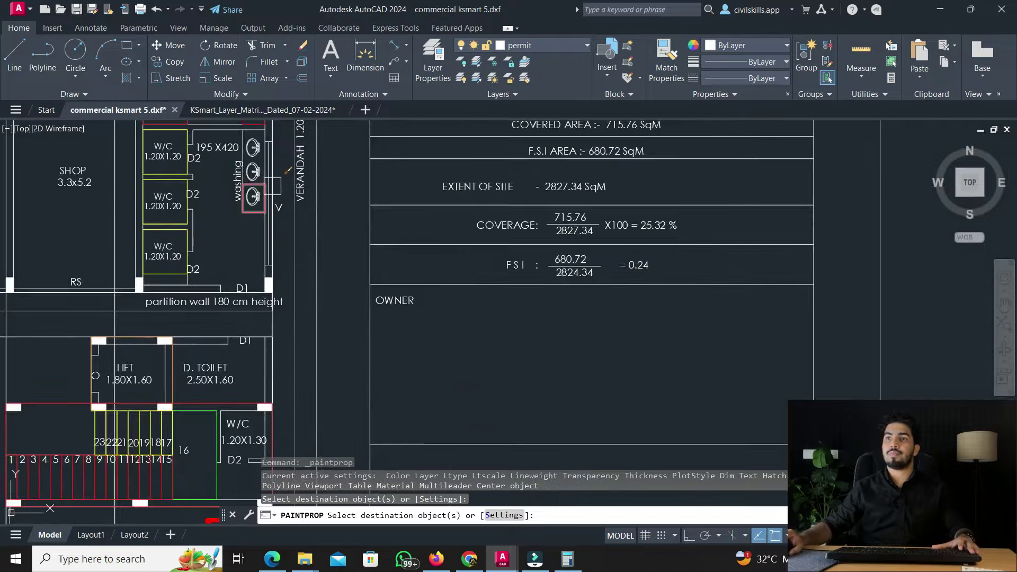
pyautogui.press('Escape')
# Trace the inside of the D. TOILET 2.50X1.60 room with a polyline finished with the Close option
pyautogui.scroll(6, 281, 232)
pyautogui.moveTo(281, 232); pyautogui.dragTo(283, 280, button='middle')
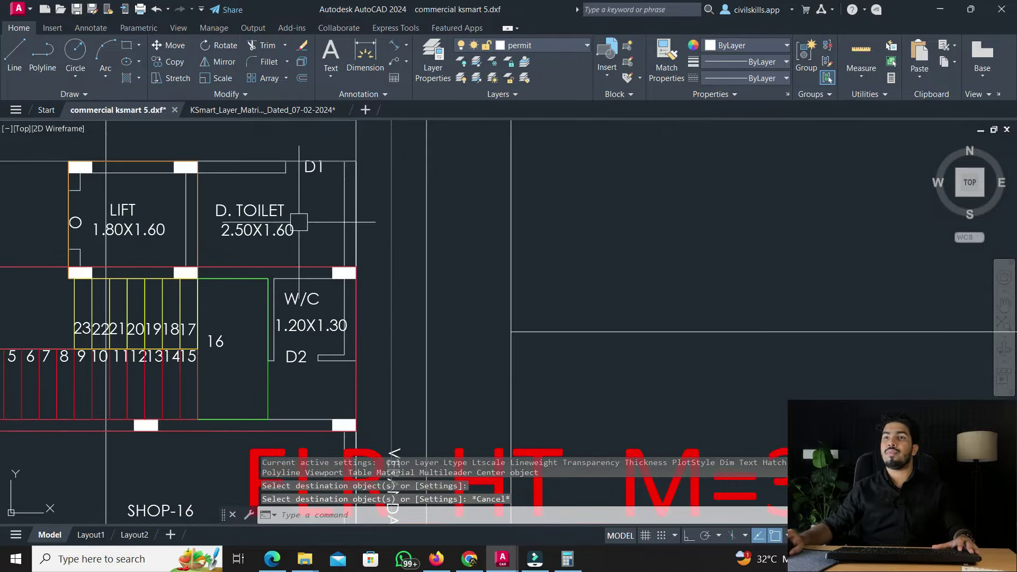
pyautogui.click(43, 59)
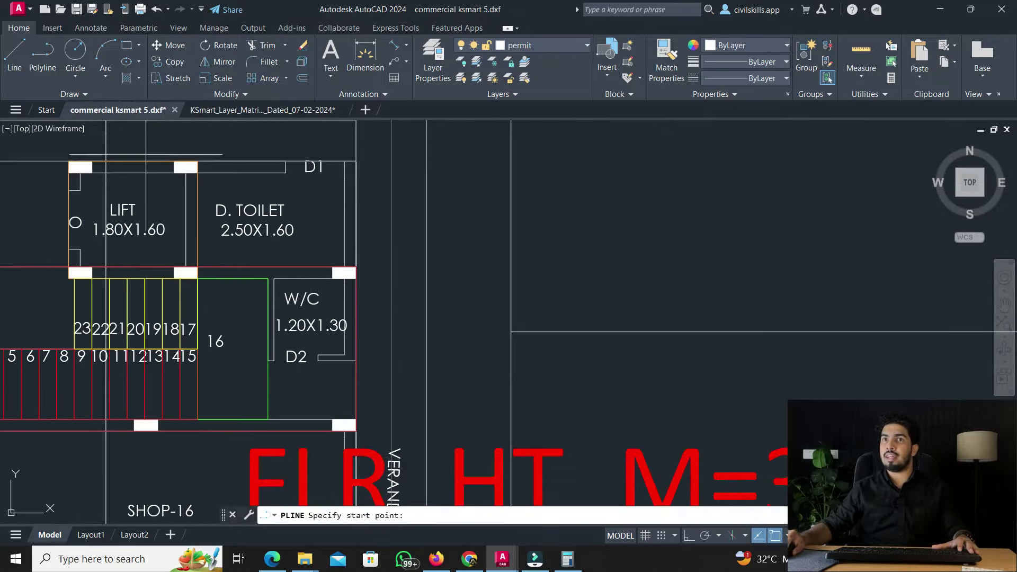
pyautogui.click(197, 172)
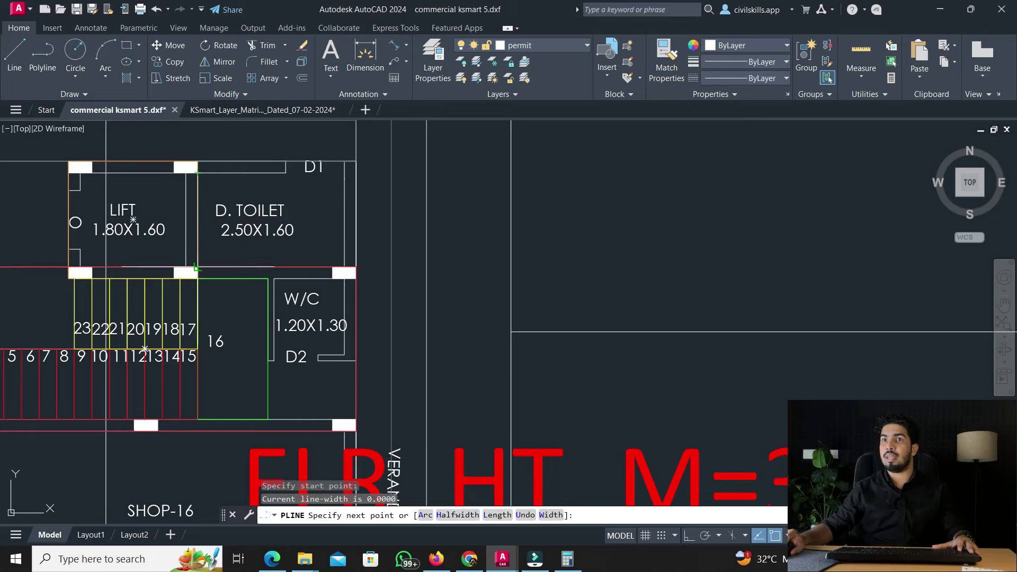
pyautogui.click(196, 269)
pyautogui.click(342, 267)
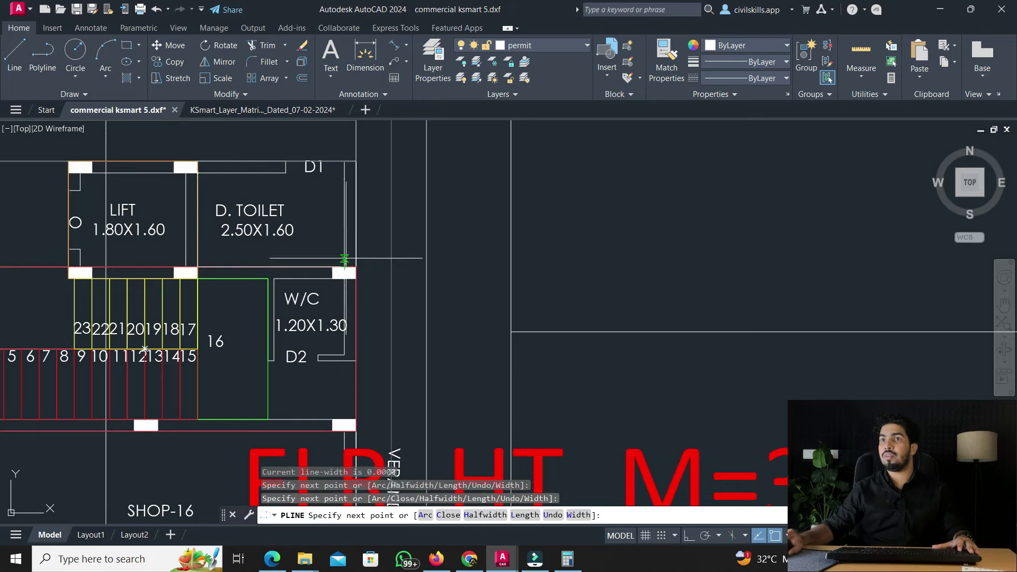
pyautogui.click(344, 179)
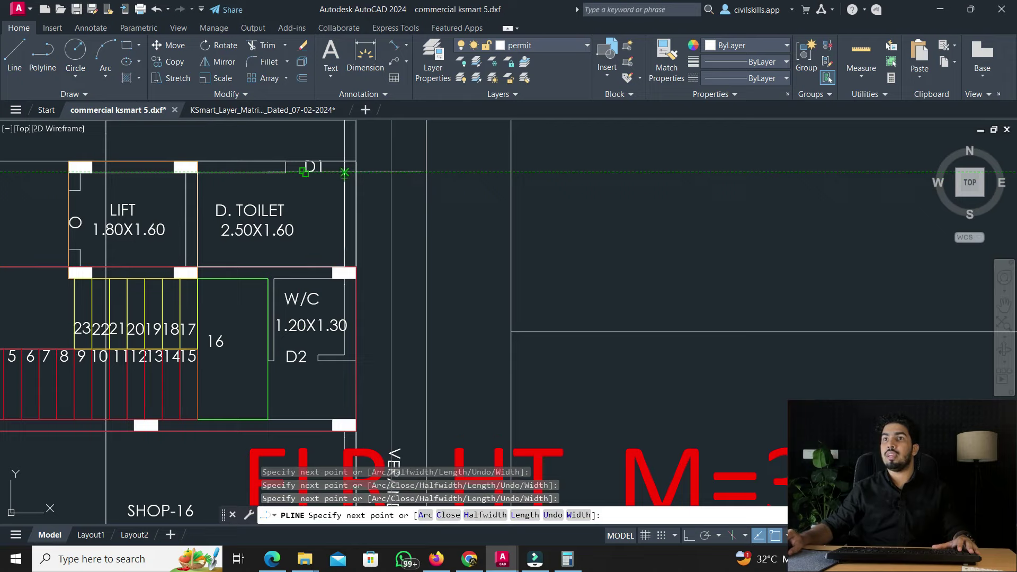
pyautogui.click(344, 172)
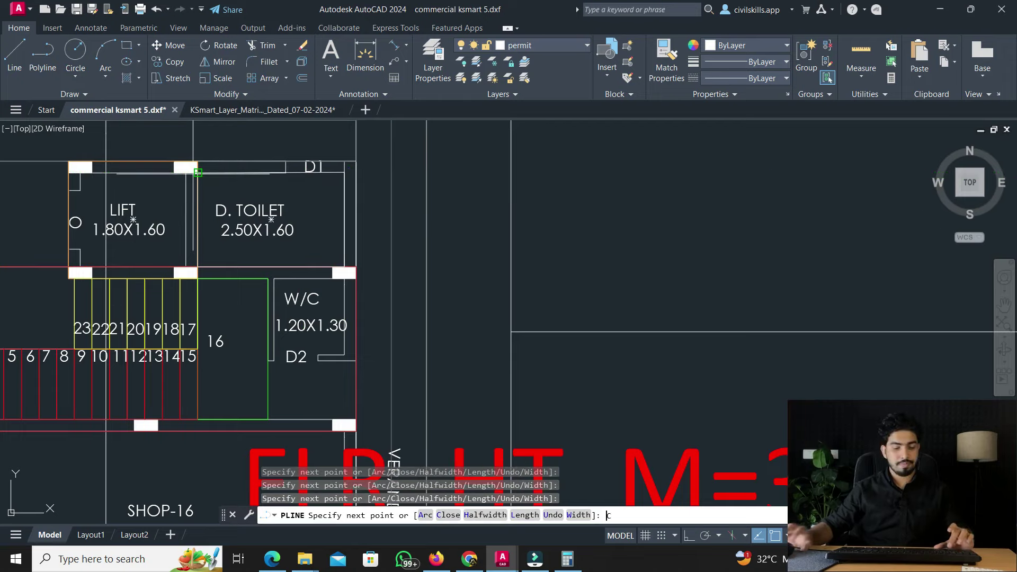
pyautogui.press('Return')
# Match the D. TOILET polygon to the layer matrix's BLK_n_FLR_i_SP_WC swatch for Block 01, Floor 0
pyautogui.click(247, 110)
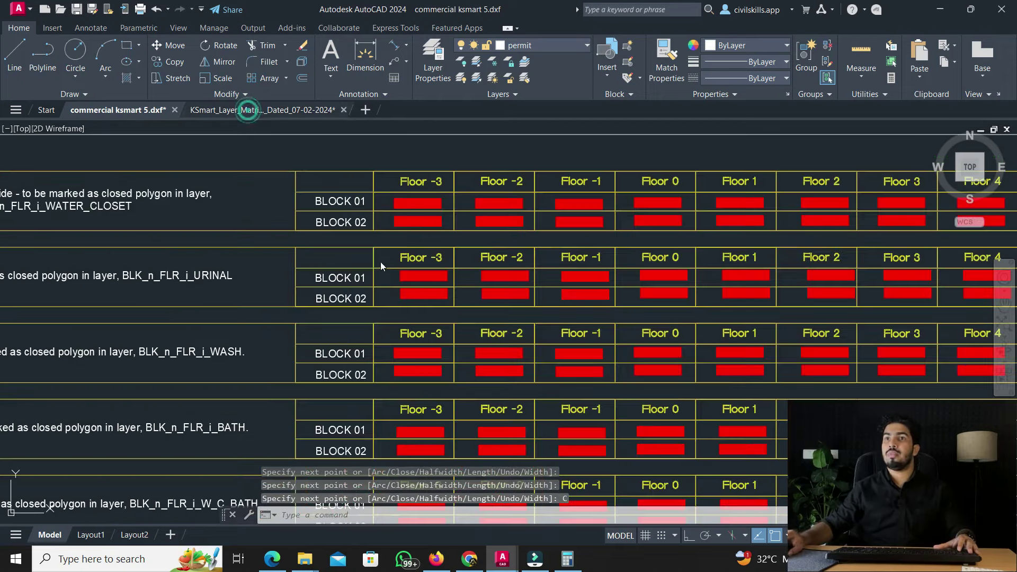
pyautogui.scroll(-3, 347, 341)
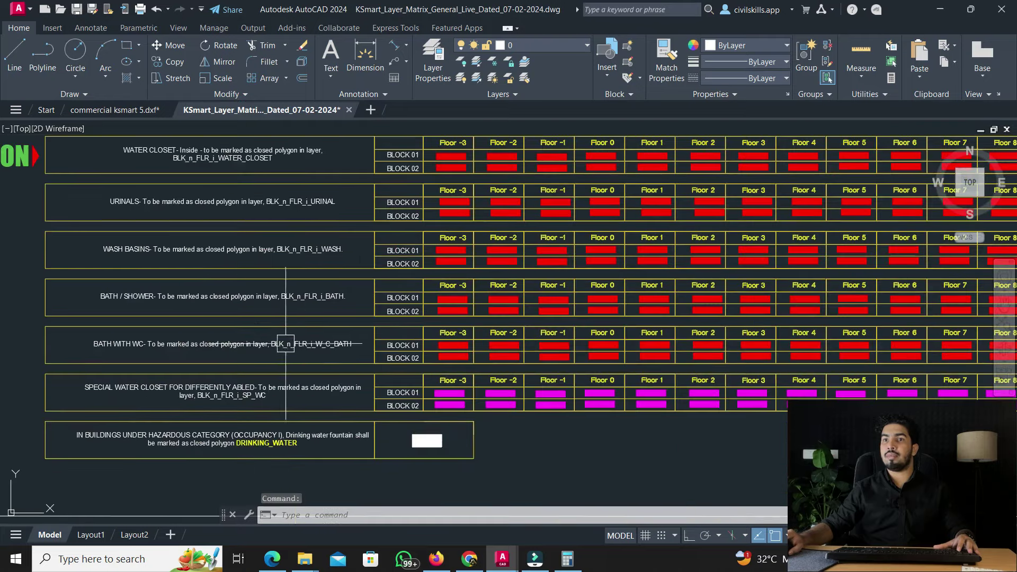
pyautogui.scroll(3, 344, 358)
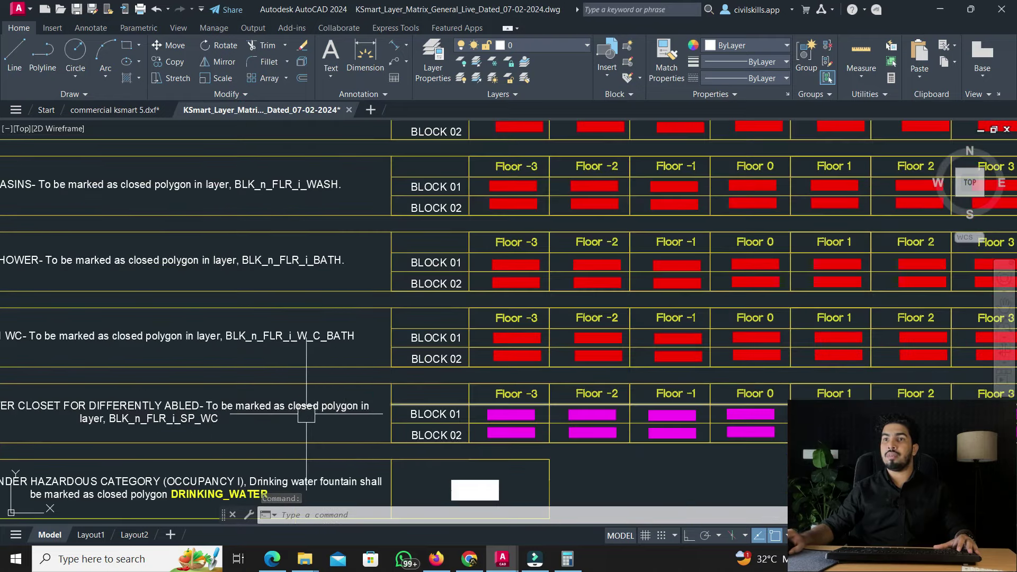
pyautogui.press('Return')
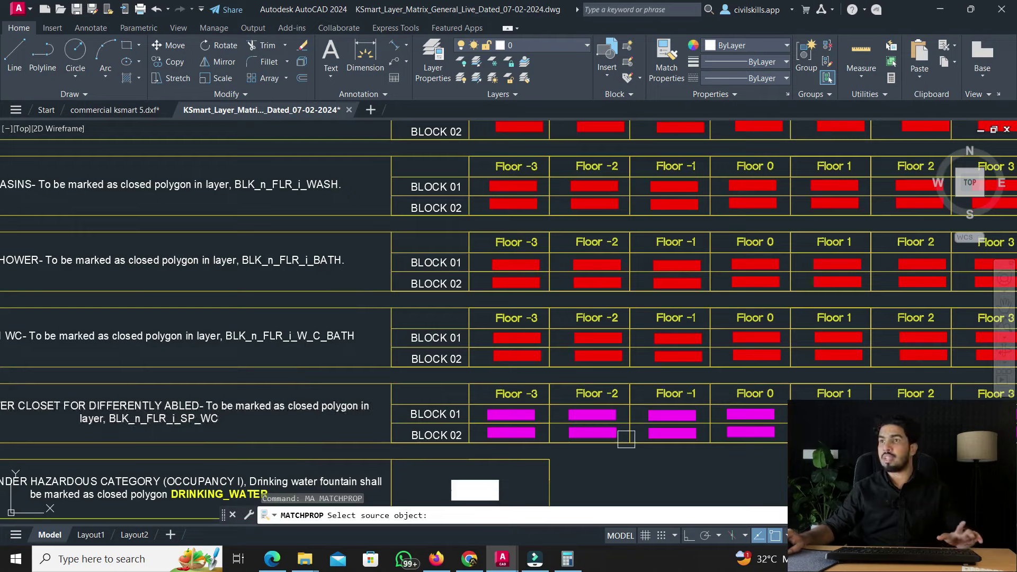
pyautogui.click(745, 416)
pyautogui.click(89, 109)
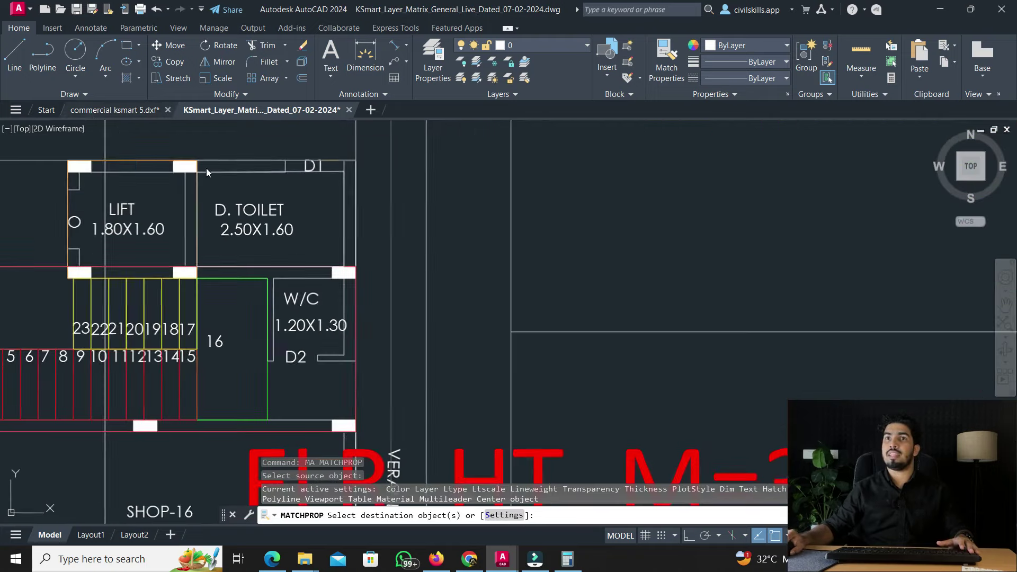
pyautogui.click(286, 174)
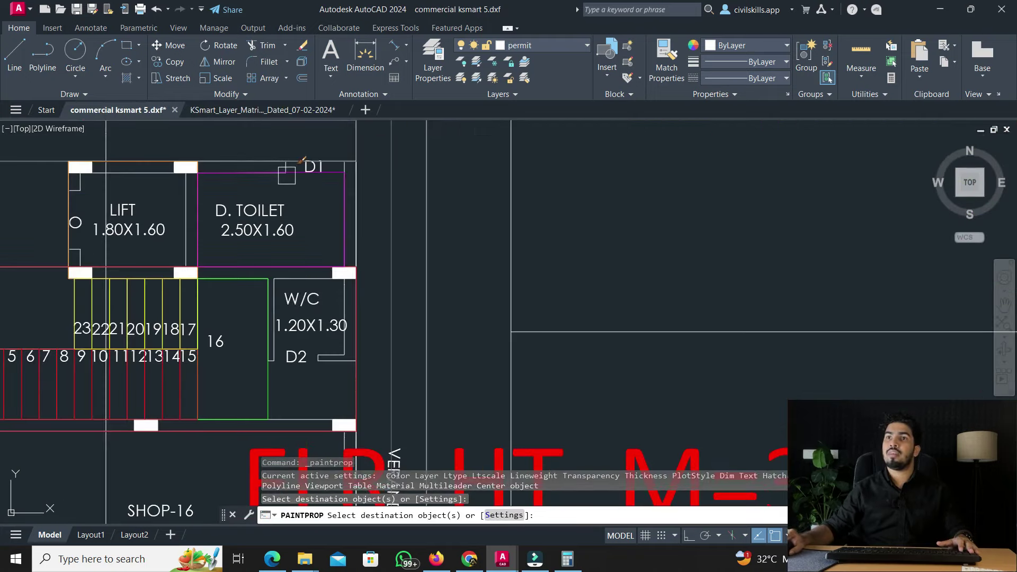
# Review the DRINKING_WATER, exit width door and exit width stair entries in the layer matrix drawing
pyautogui.click(221, 110)
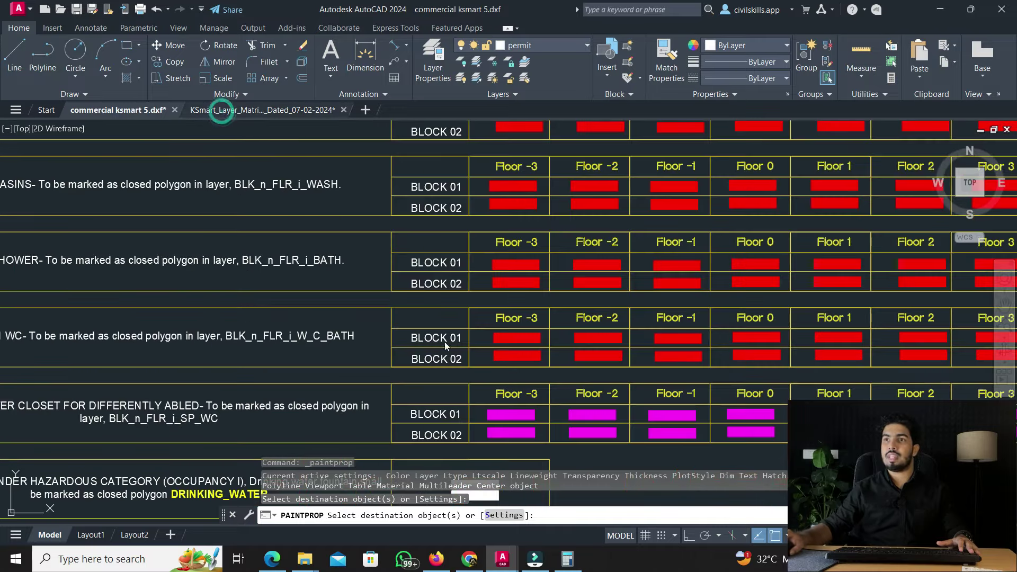
pyautogui.press('Escape')
pyautogui.scroll(-3, 288, 361)
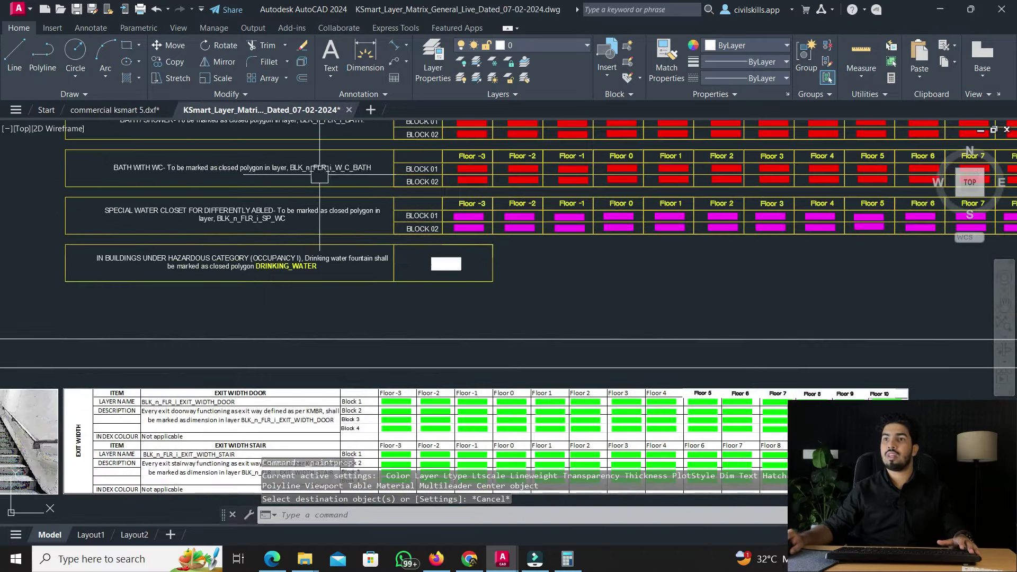
pyautogui.scroll(3, 142, 247)
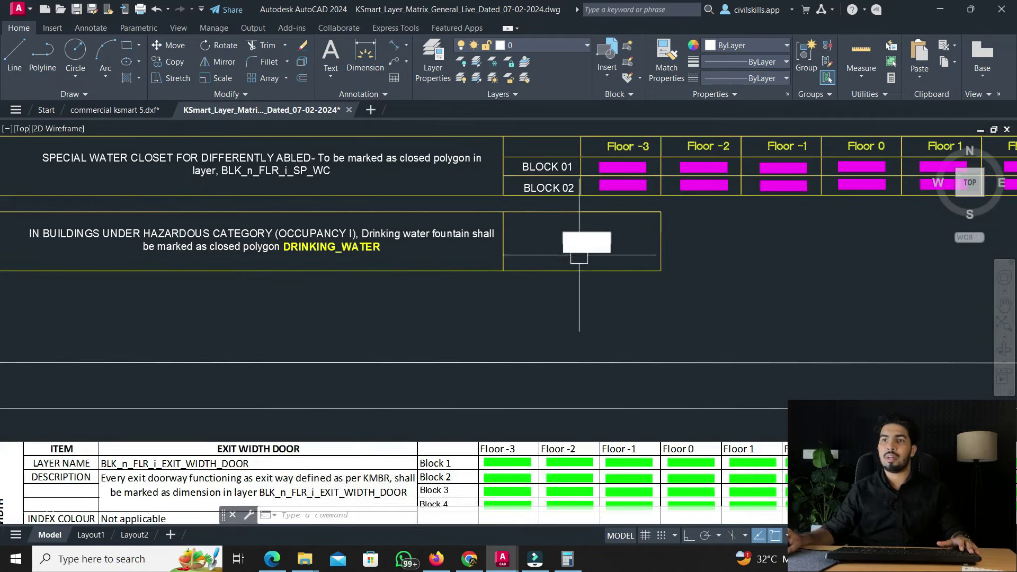
pyautogui.scroll(-3, 365, 336)
pyautogui.scroll(1, 386, 295)
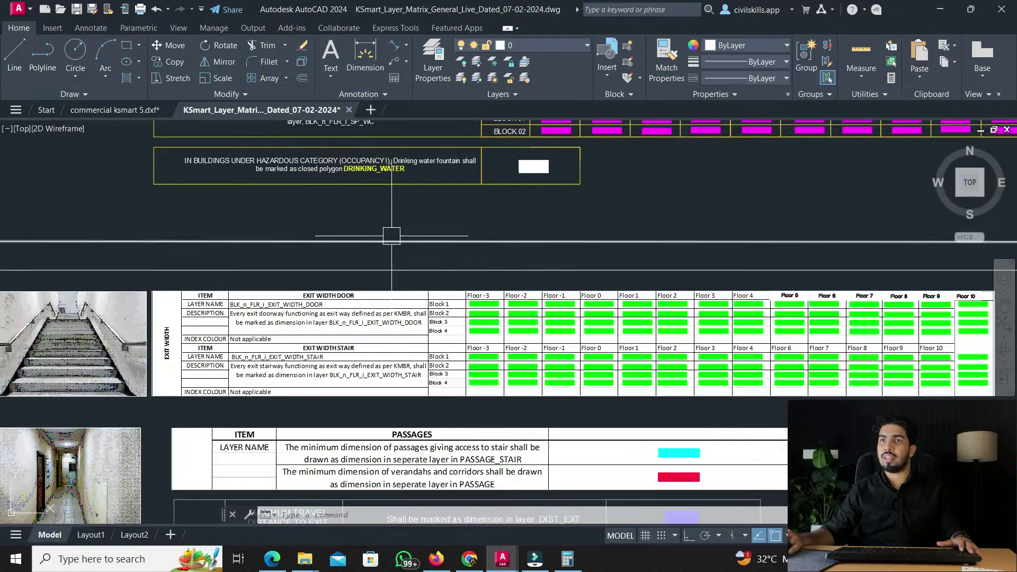
pyautogui.scroll(2, 142, 307)
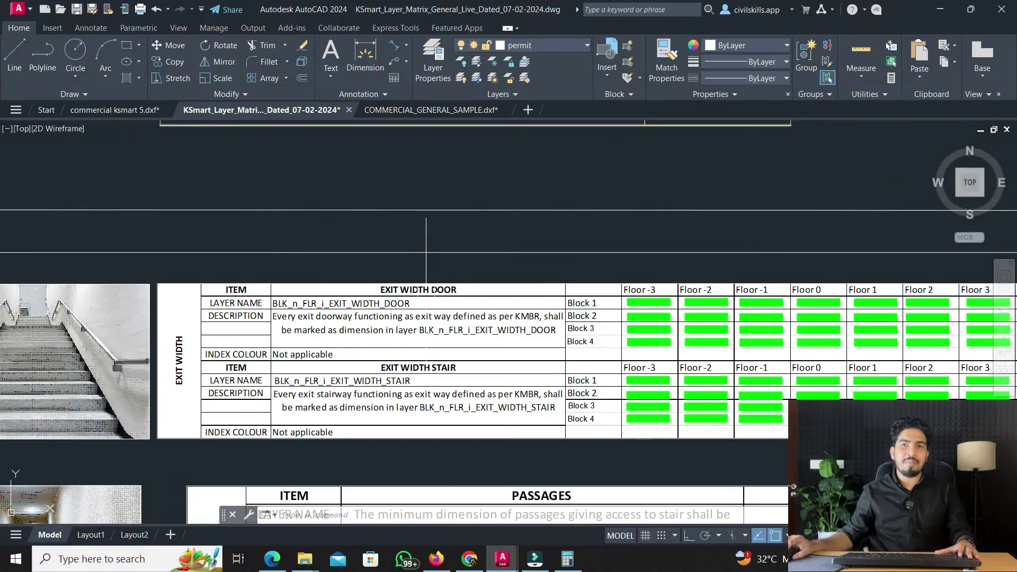
pyautogui.press('Escape')
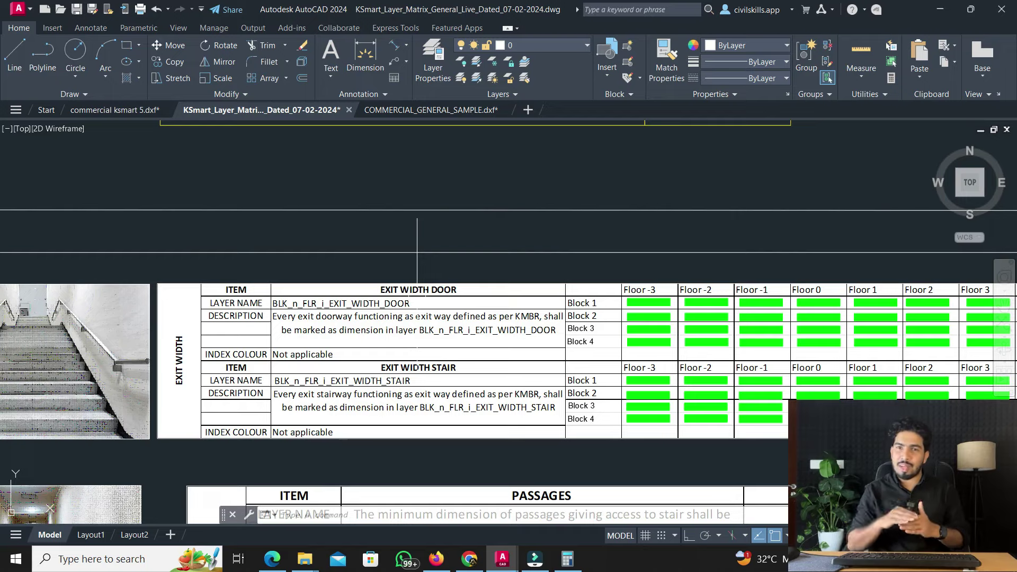
# In commercial ksmart 5.dxf, add a linear dimension across the front of the ground-floor 3.3x5.2 shop beside the landing staircase
pyautogui.click(91, 108)
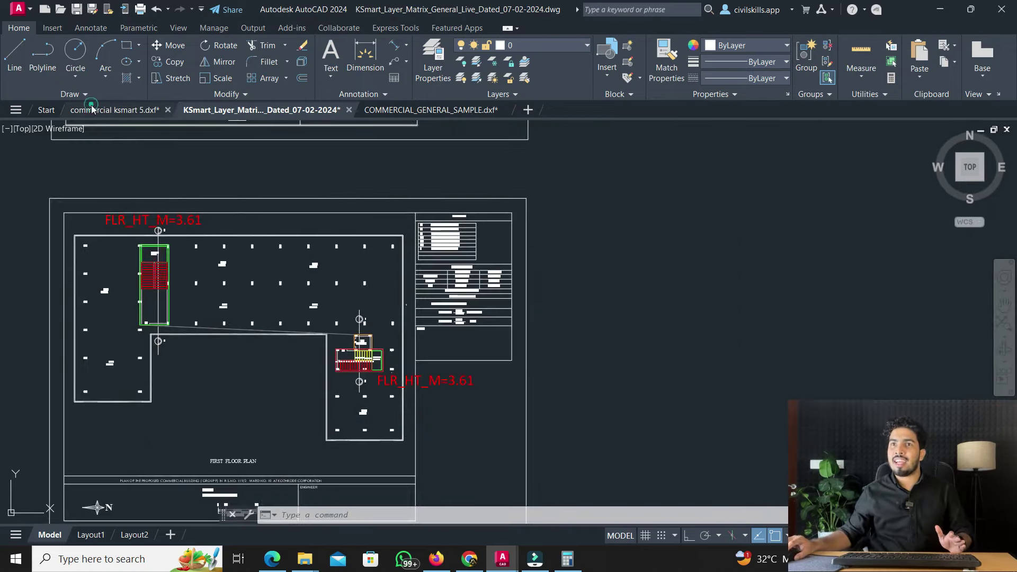
pyautogui.scroll(-3, 392, 318)
pyautogui.scroll(6, 249, 188)
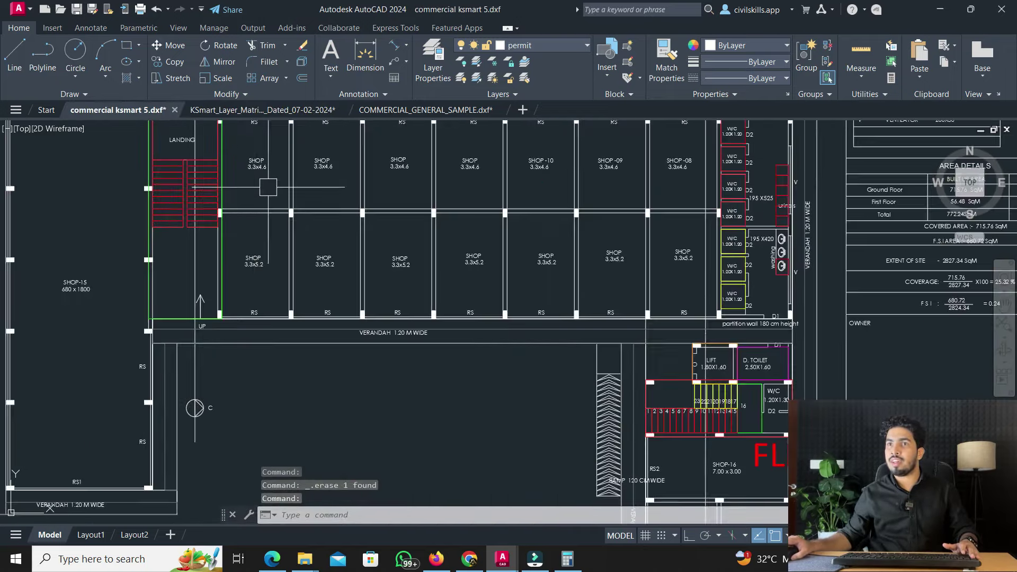
pyautogui.moveTo(260, 237)
pyautogui.mouseDown(button='middle')
pyautogui.moveTo(286, 282)
pyautogui.moveTo(287, 263)
pyautogui.mouseUp(button='middle')
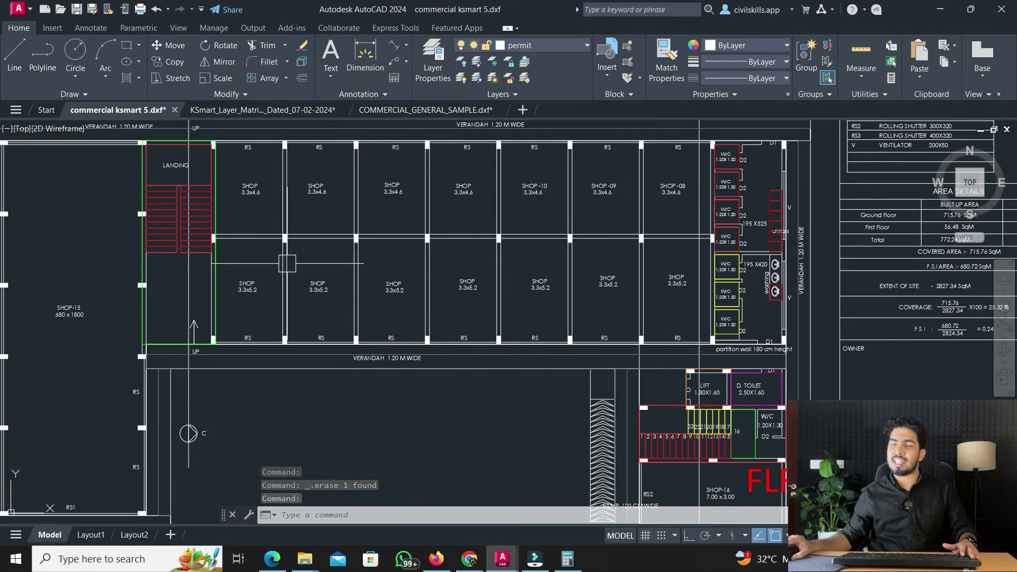
pyautogui.scroll(4, 265, 305)
pyautogui.scroll(-2, 254, 331)
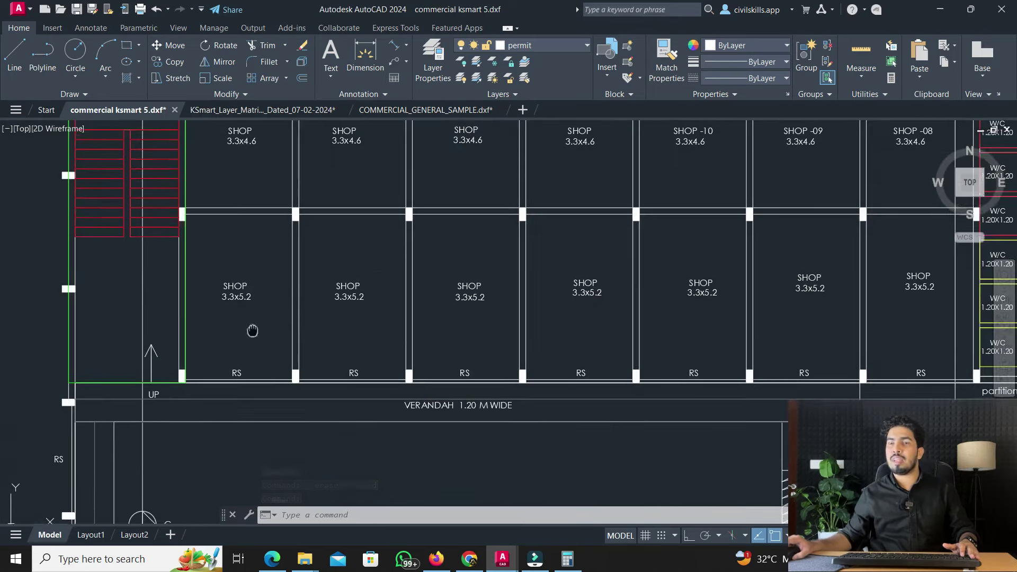
pyautogui.write('dli')
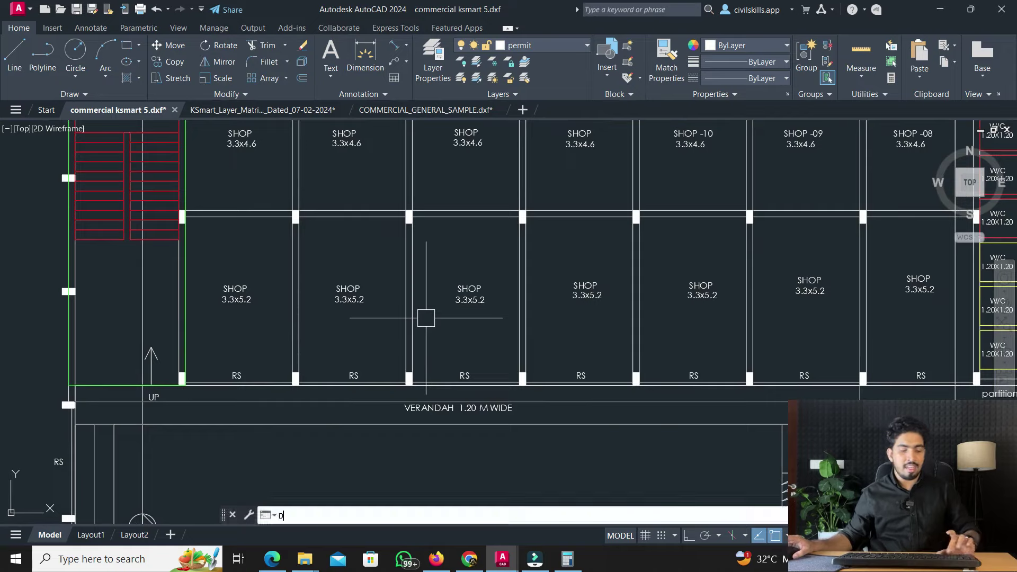
pyautogui.press('Return')
pyautogui.click(189, 346)
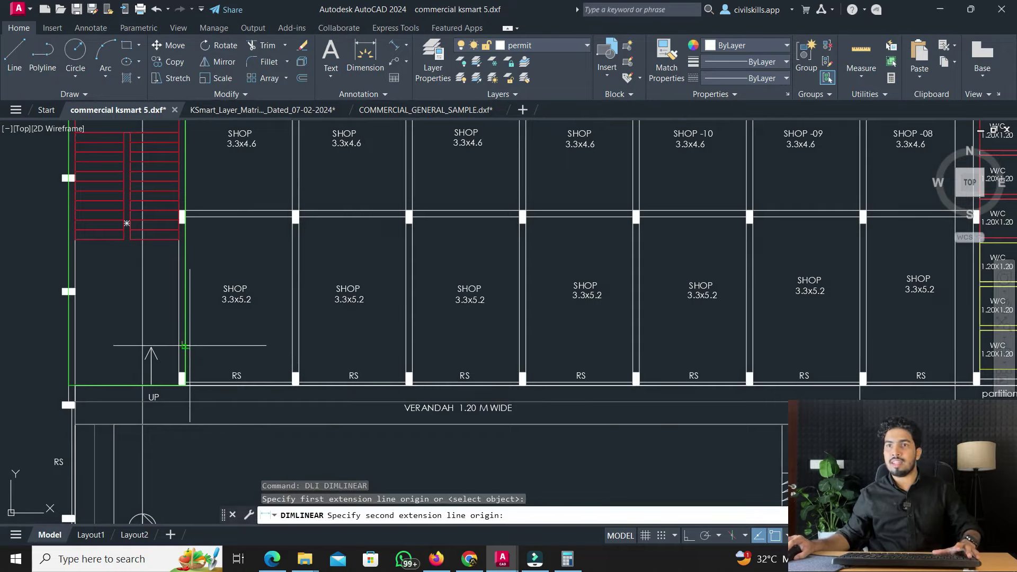
pyautogui.click(289, 345)
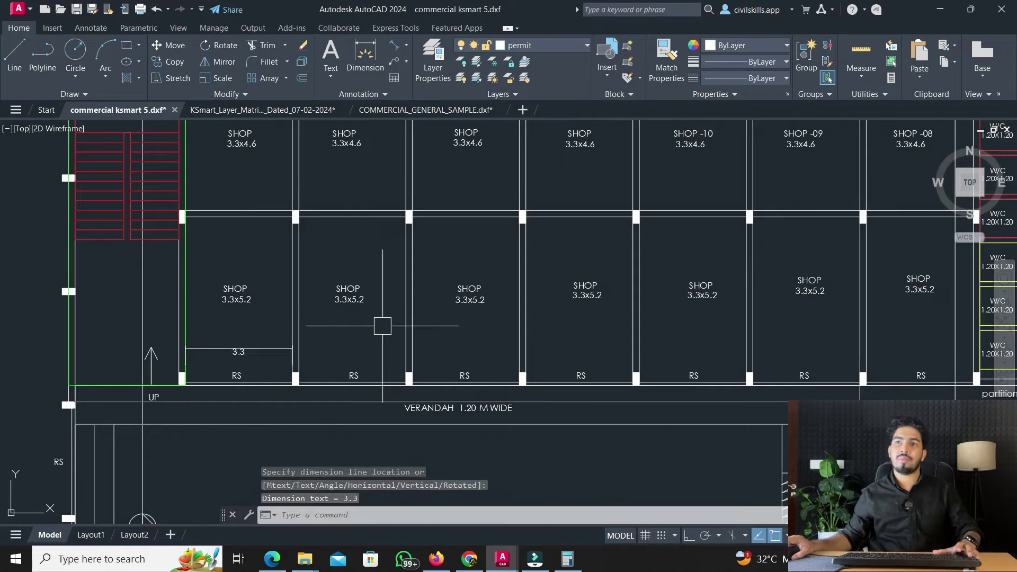
# Add a vertical linear dimension across the verandah between the lift's outer wall and the shop and toilet block
pyautogui.scroll(-8, 382, 326)
pyautogui.scroll(15, 375, 294)
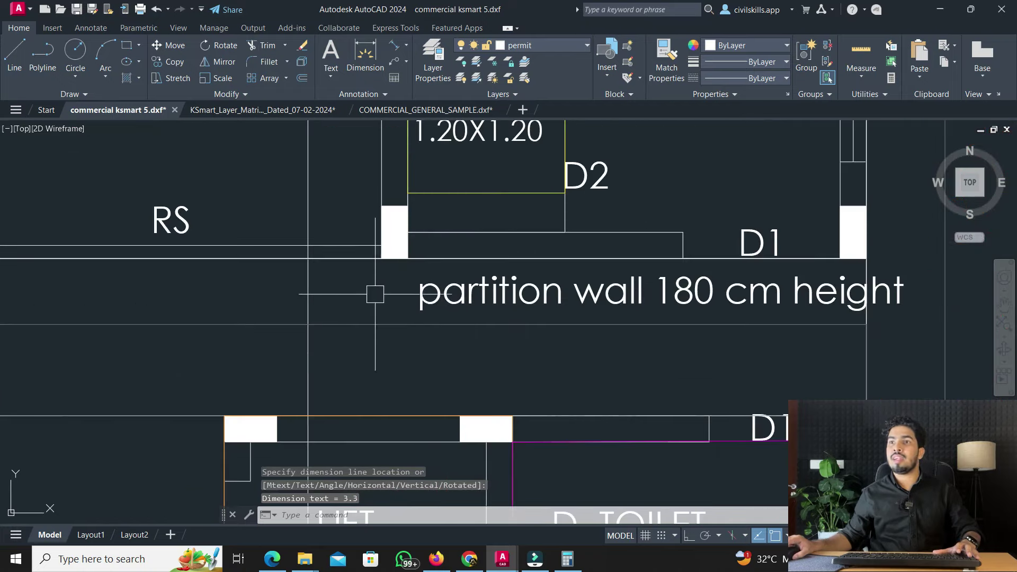
pyautogui.write('DLI')
pyautogui.press('Return')
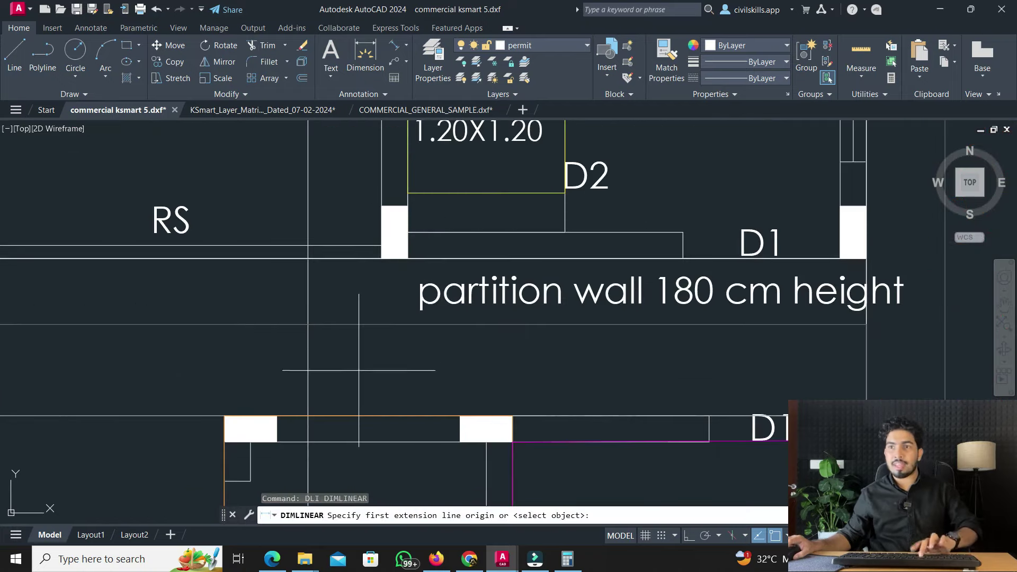
pyautogui.click(350, 416)
pyautogui.click(350, 259)
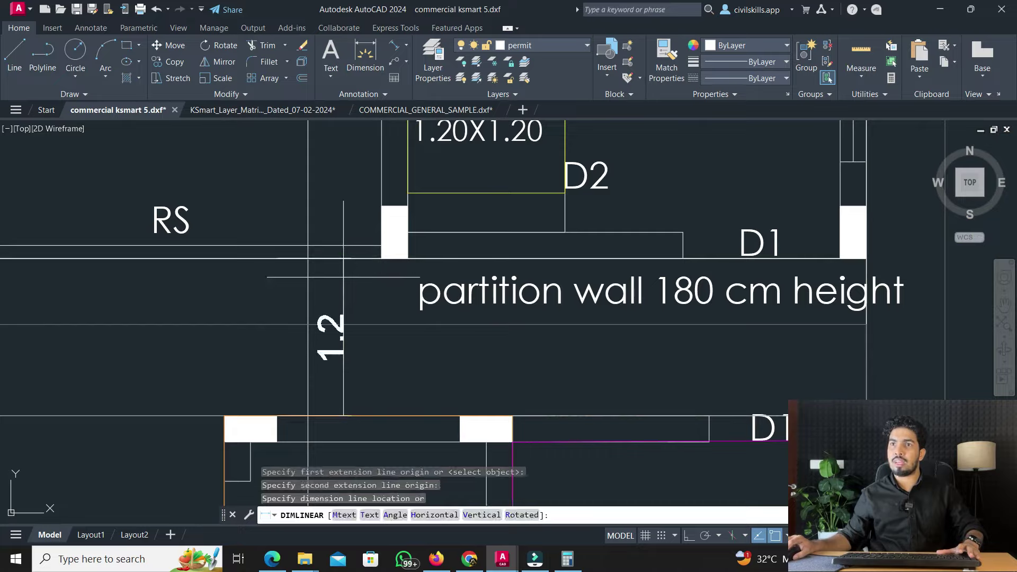
pyautogui.click(339, 339)
# Add a linear dimension across the D1 door opening of the first-floor staircase room, placed just below the doorway
pyautogui.scroll(-8, 411, 249)
pyautogui.scroll(-3, 369, 230)
pyautogui.moveTo(411, 249); pyautogui.dragTo(388, 195, button='middle')
pyautogui.scroll(1, 274, 393)
pyautogui.moveTo(273, 393); pyautogui.dragTo(255, 306, button='middle')
pyautogui.scroll(3, 275, 341)
pyautogui.scroll(2, 270, 294)
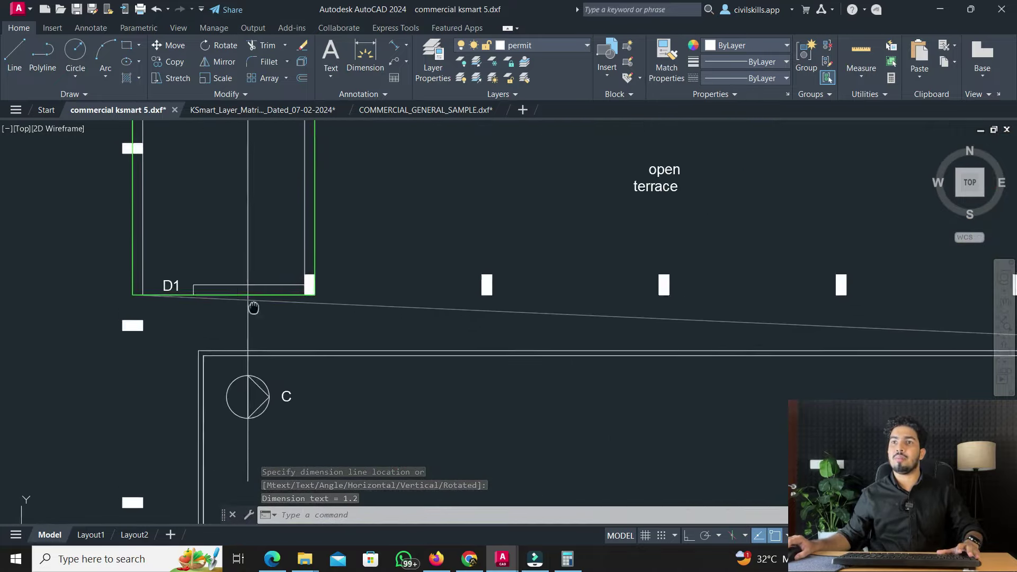
pyautogui.scroll(-2, 188, 281)
pyautogui.moveTo(188, 281); pyautogui.dragTo(234, 329, button='middle')
pyautogui.write('DLli')
pyautogui.press('Return')
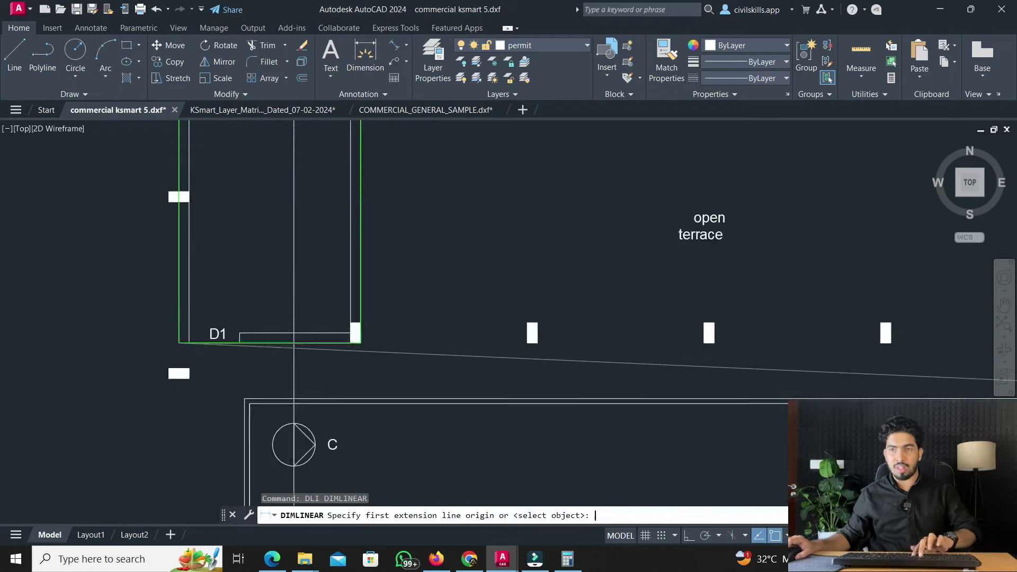
pyautogui.scroll(3, 234, 329)
pyautogui.click(245, 340)
pyautogui.click(125, 339)
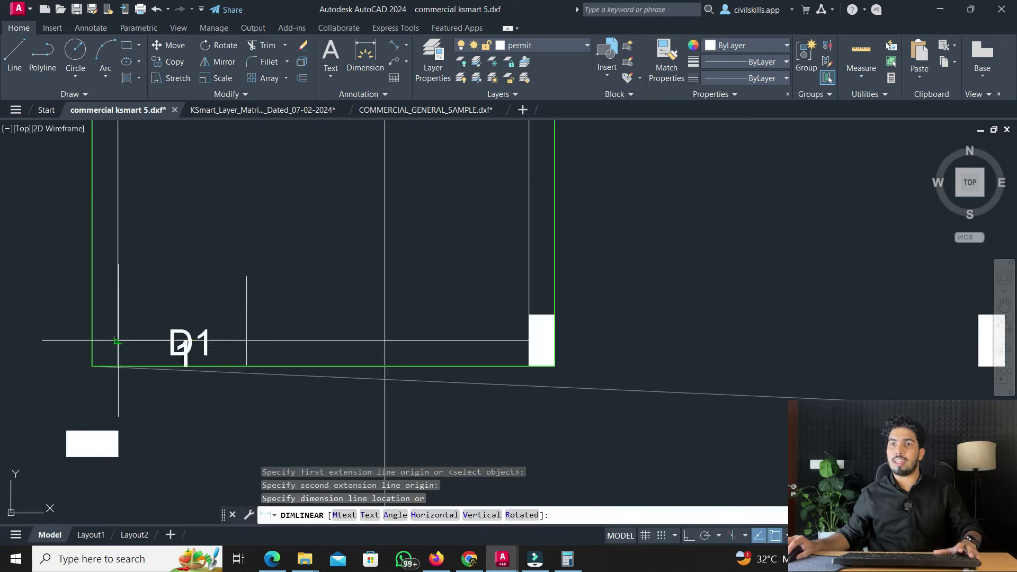
pyautogui.click(118, 416)
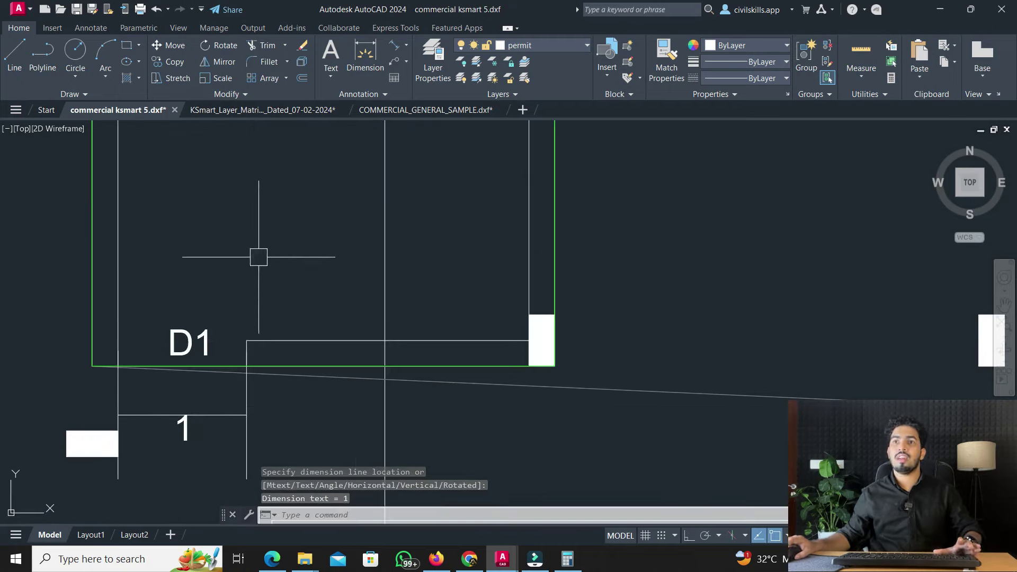
# Match the shop front dimension to the BLK_n_FLR_i_EXIT_WIDTH_DOOR swatch for Block 1, Floor 0 of the layer matrix, and check its layer
pyautogui.click(253, 111)
pyautogui.write('ma')
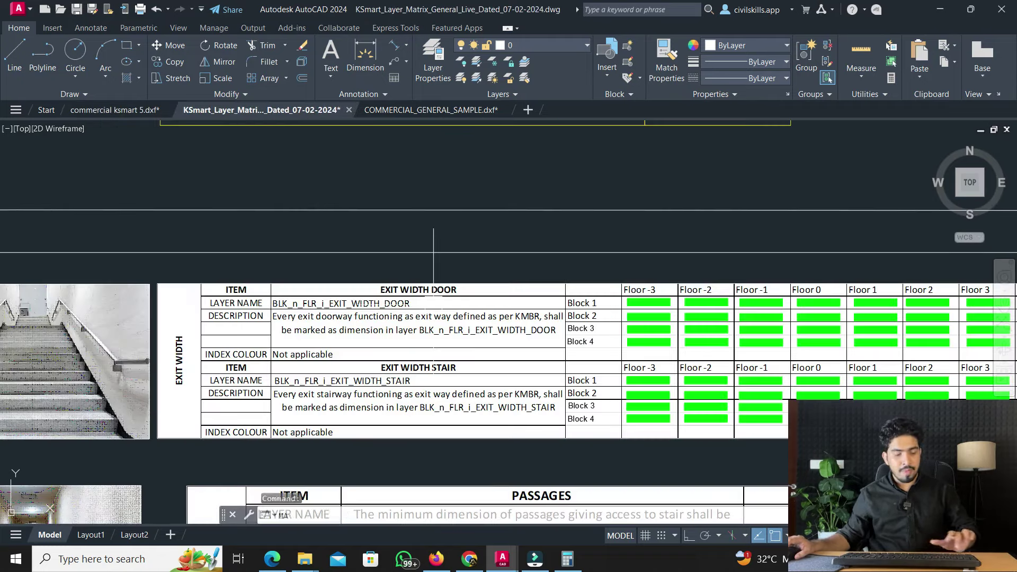
pyautogui.press('Return')
pyautogui.scroll(2, 815, 307)
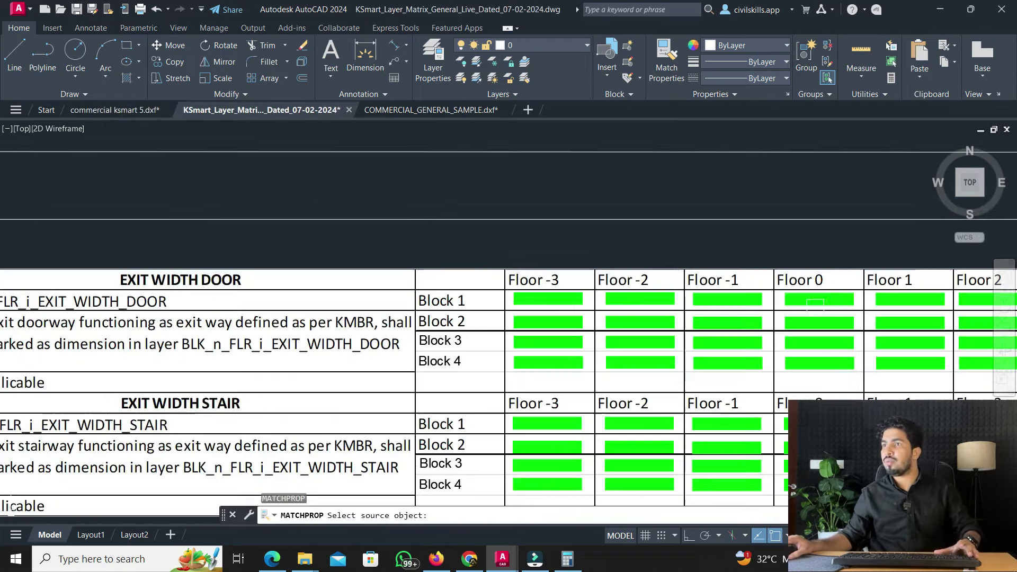
pyautogui.click(818, 303)
pyautogui.click(114, 111)
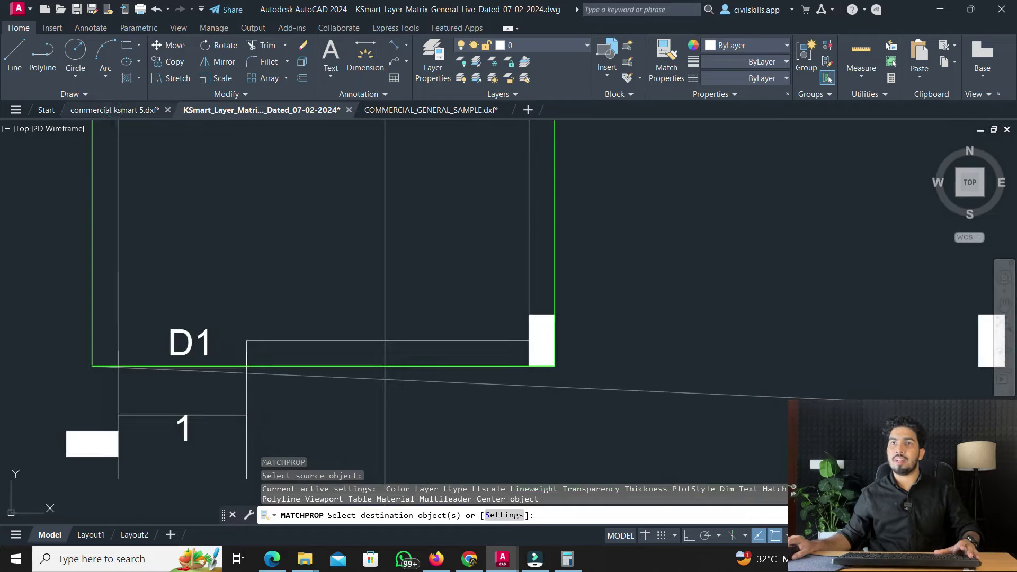
pyautogui.scroll(-5, 257, 385)
pyautogui.scroll(6, 257, 386)
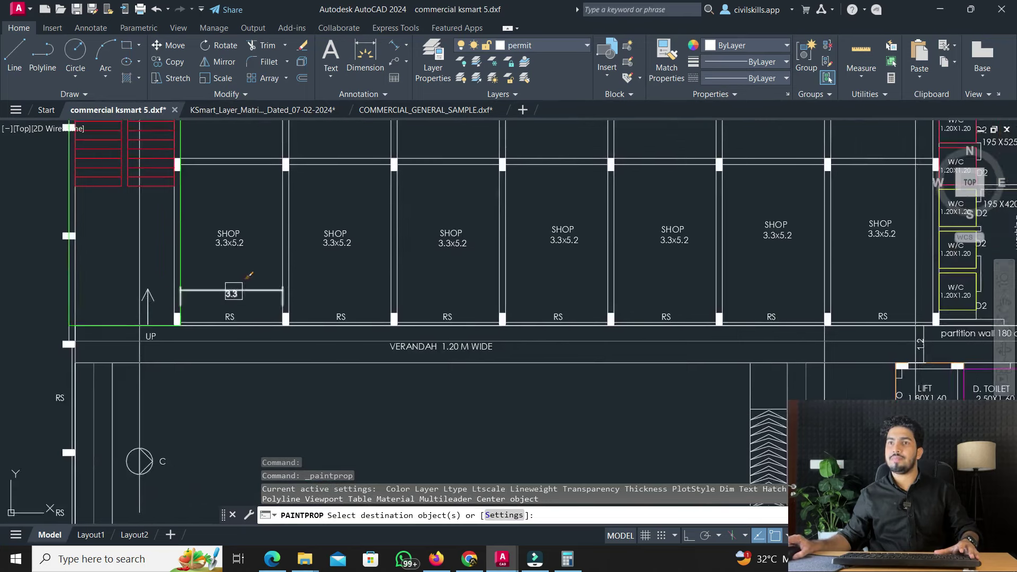
pyautogui.click(232, 291)
pyautogui.press('Escape')
pyautogui.click(231, 293)
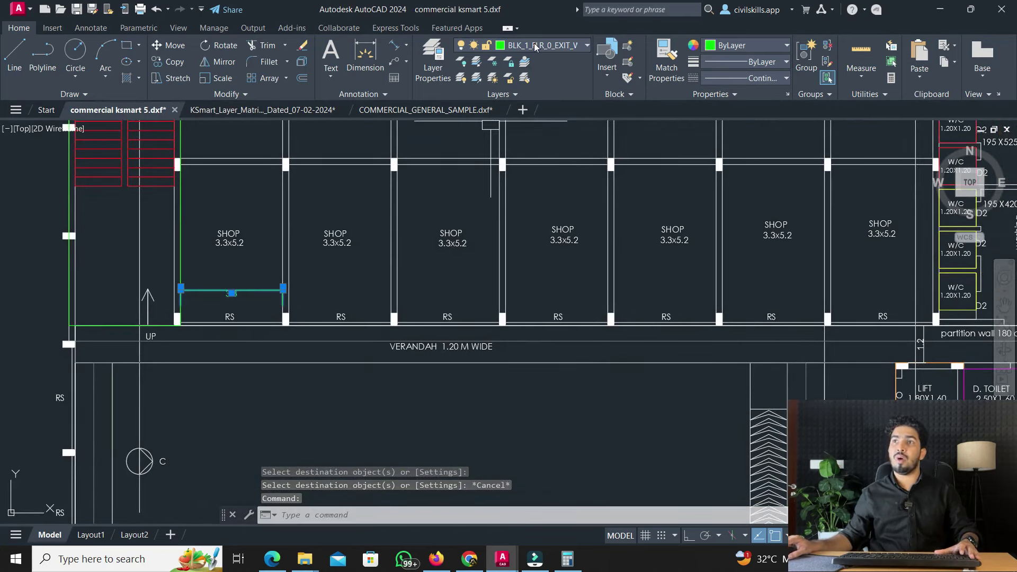
pyautogui.press('Escape')
pyautogui.scroll(-4, 205, 337)
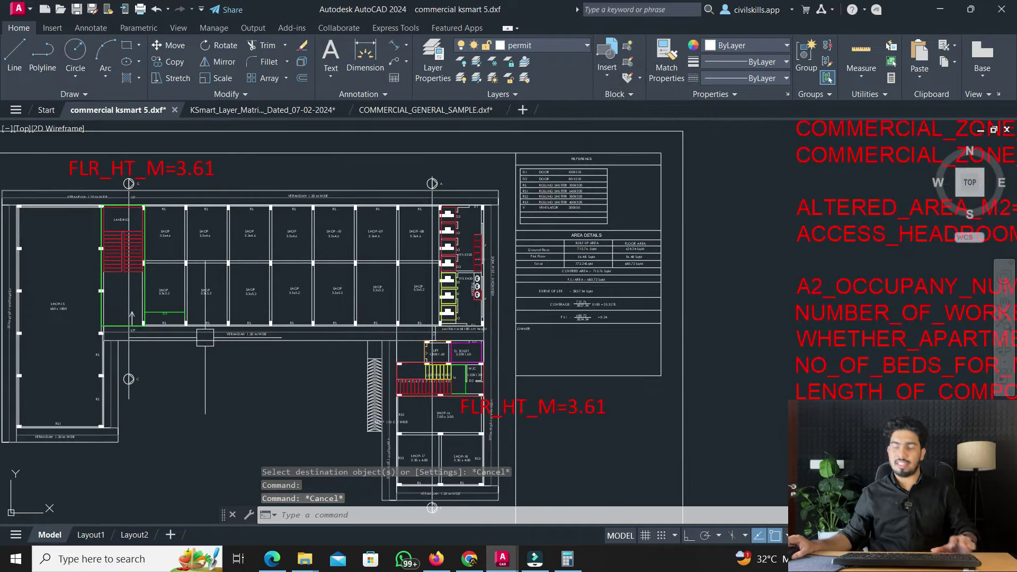
# Match the verandah dimension beside the lift to the properties of the green shop front dimension
pyautogui.write('MA')
pyautogui.press('Return')
pyautogui.scroll(3, 133, 306)
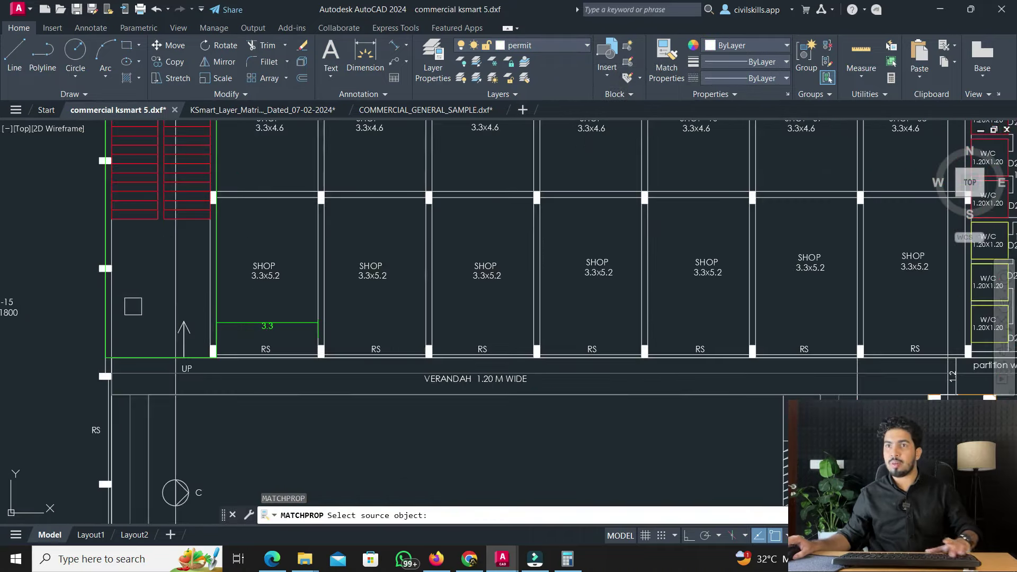
pyautogui.click(244, 319)
pyautogui.scroll(-3, 243, 319)
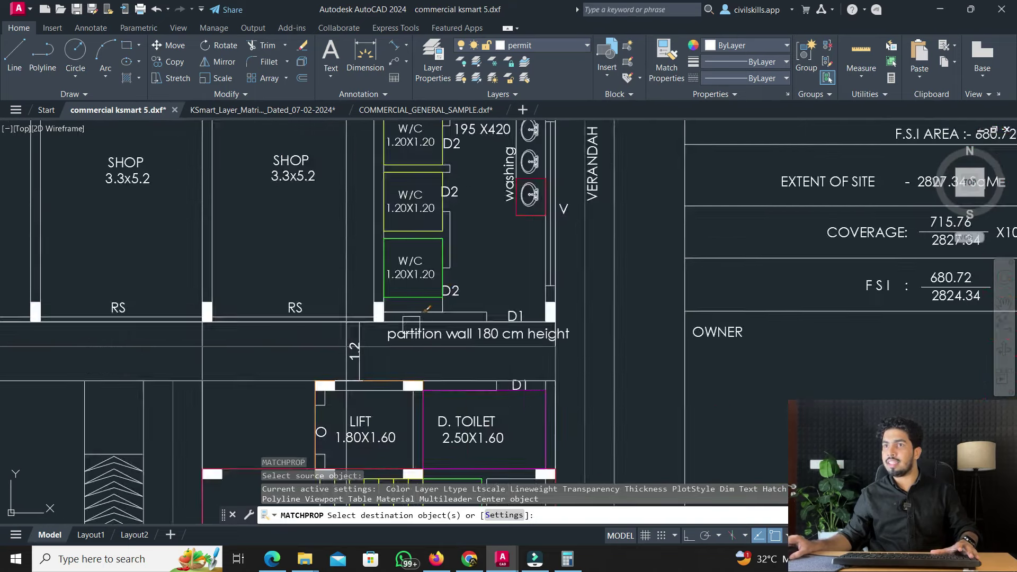
pyautogui.scroll(5, 355, 349)
pyautogui.click(330, 344)
pyautogui.press('Escape')
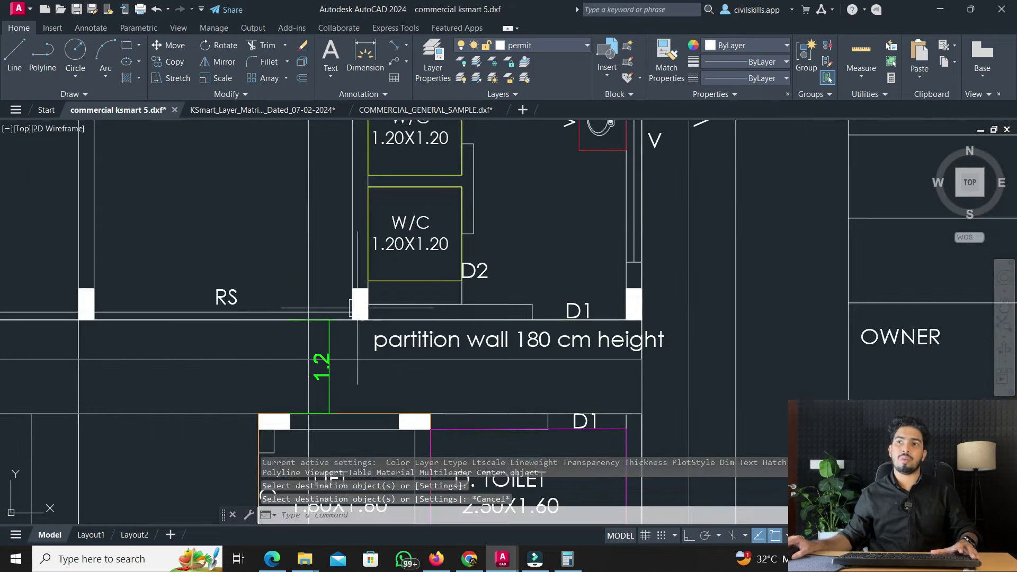
# Match the first-floor D1 door dimension to the BLK_n_FLR_i_EXIT_WIDTH_DOOR swatch for Block 1, Floor 1 of the layer matrix
pyautogui.scroll(-5, 325, 270)
pyautogui.click(262, 110)
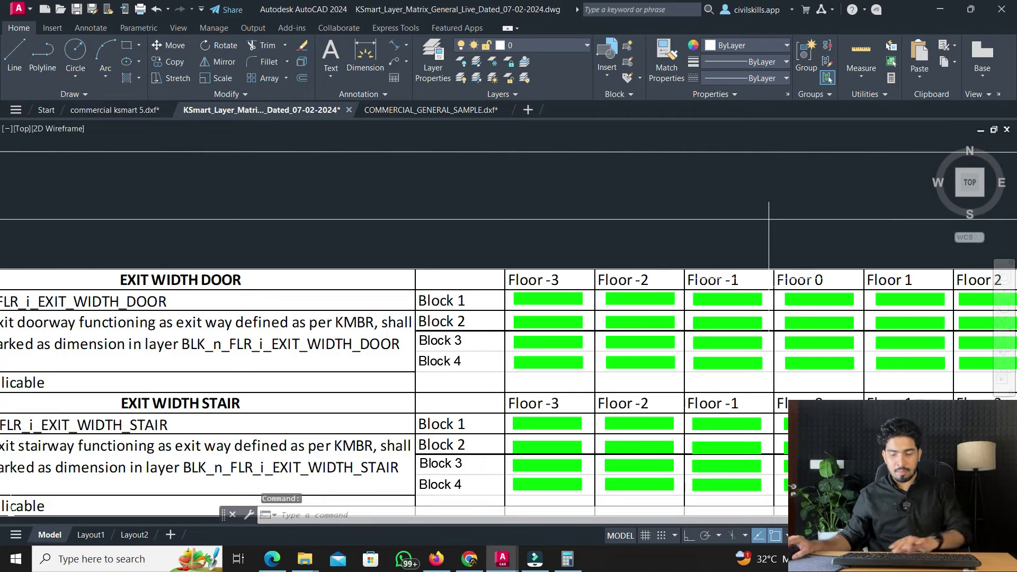
pyautogui.press('Escape')
pyautogui.write('ma')
pyautogui.press('Return')
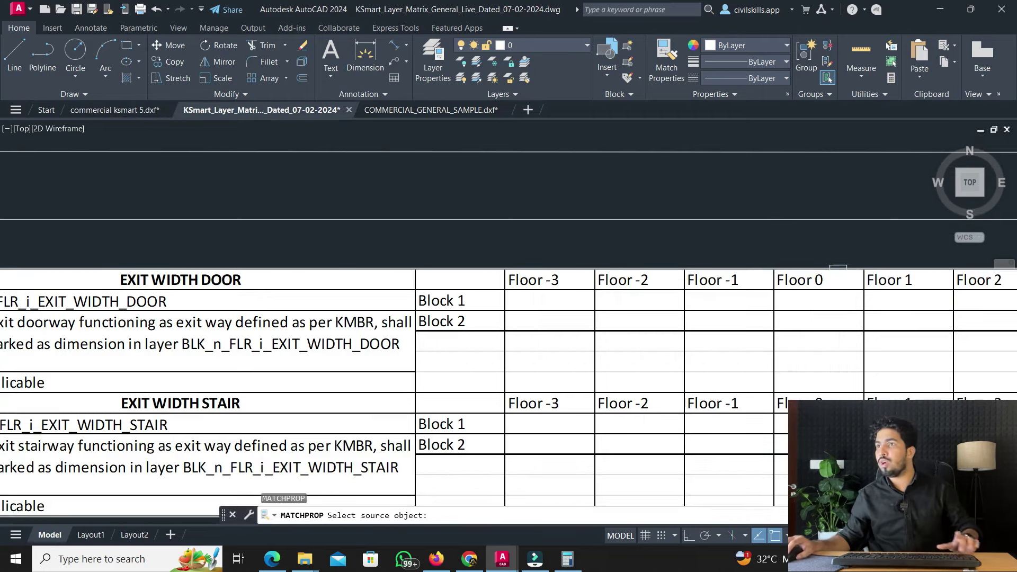
pyautogui.scroll(2, 902, 298)
pyautogui.click(903, 302)
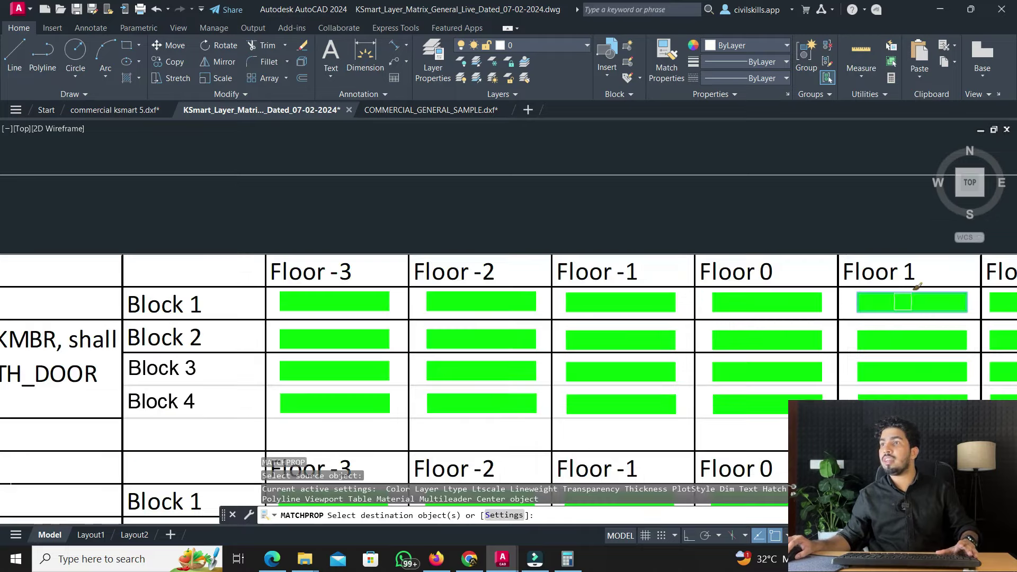
pyautogui.click(114, 110)
pyautogui.scroll(4, 320, 277)
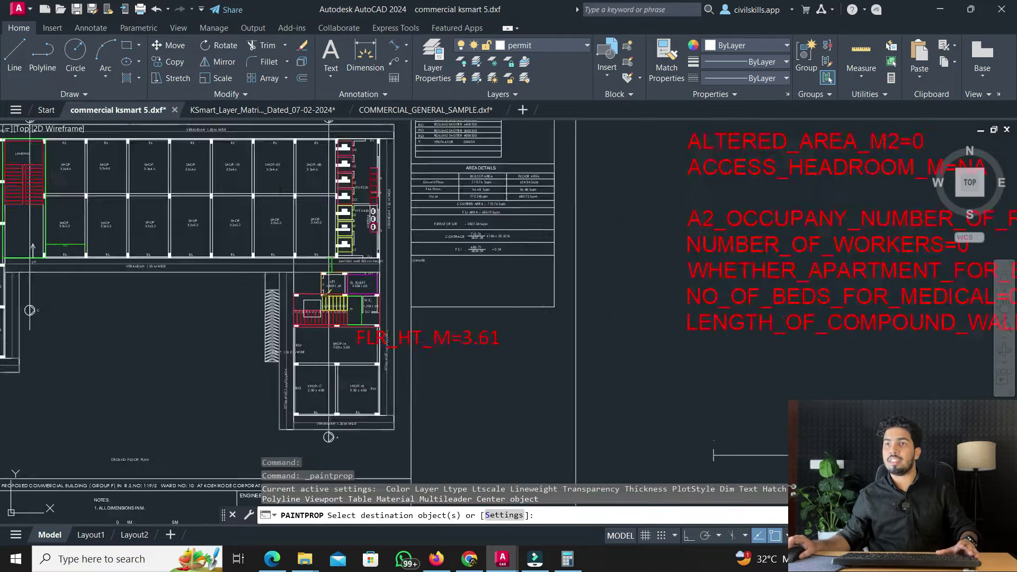
pyautogui.scroll(-5, 374, 215)
pyautogui.scroll(6, 297, 357)
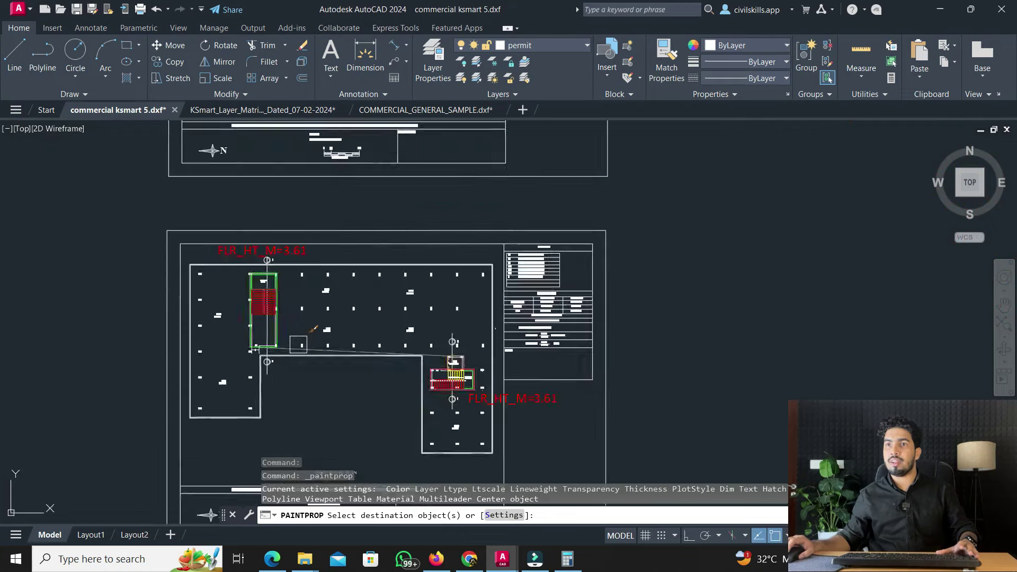
pyautogui.scroll(2, 245, 361)
pyautogui.click(196, 370)
pyautogui.scroll(-3, 299, 284)
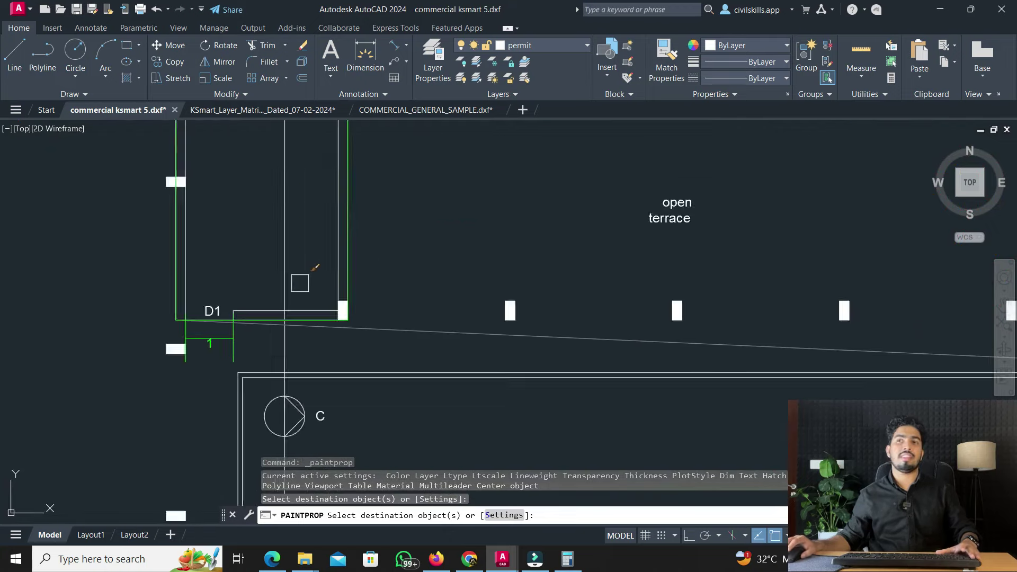
# Add a linear dimension across the width of the ground-floor stair flight at step 23, near the lift
pyautogui.moveTo(299, 292); pyautogui.dragTo(300, 336, button='middle')
pyautogui.press('Escape')
pyautogui.scroll(-2, 366, 281)
pyautogui.moveTo(365, 280); pyautogui.dragTo(369, 451, button='middle')
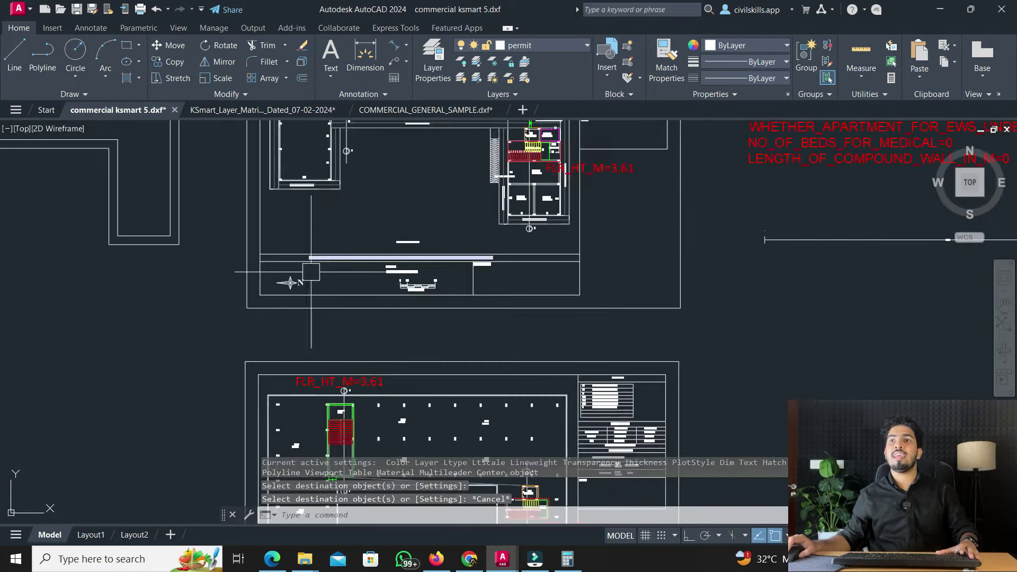
pyautogui.scroll(-1, 333, 265)
pyautogui.moveTo(334, 265); pyautogui.dragTo(335, 355, button='middle')
pyautogui.scroll(6, 334, 258)
pyautogui.scroll(-3, 518, 246)
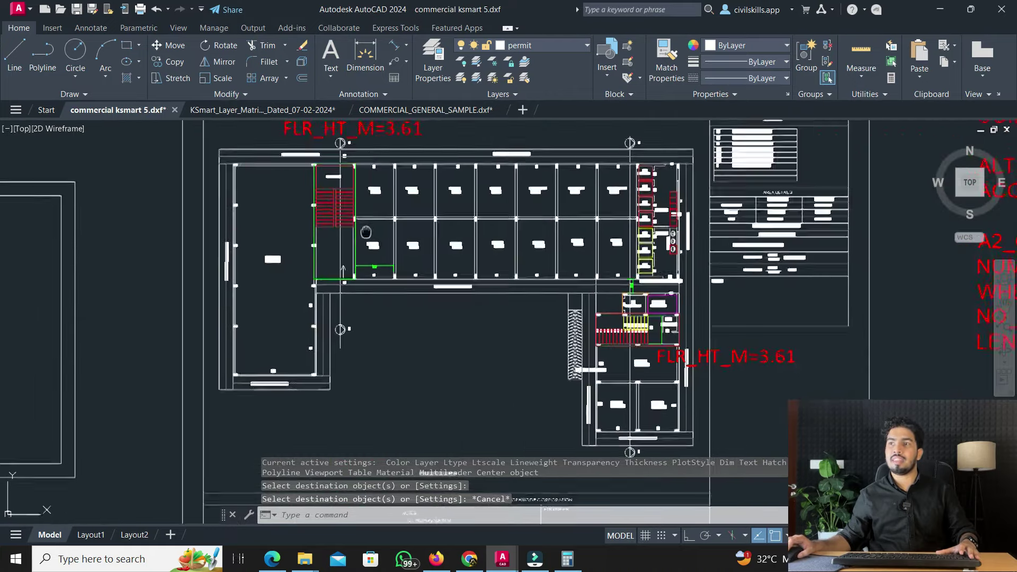
pyautogui.scroll(9, 521, 312)
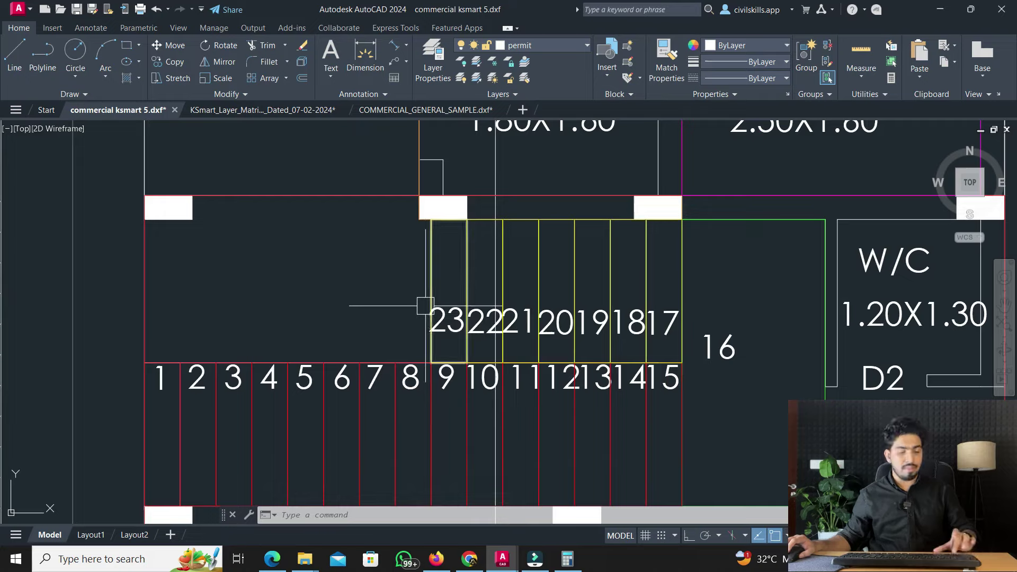
pyautogui.write('DLI')
pyautogui.press('Return')
pyautogui.click(431, 362)
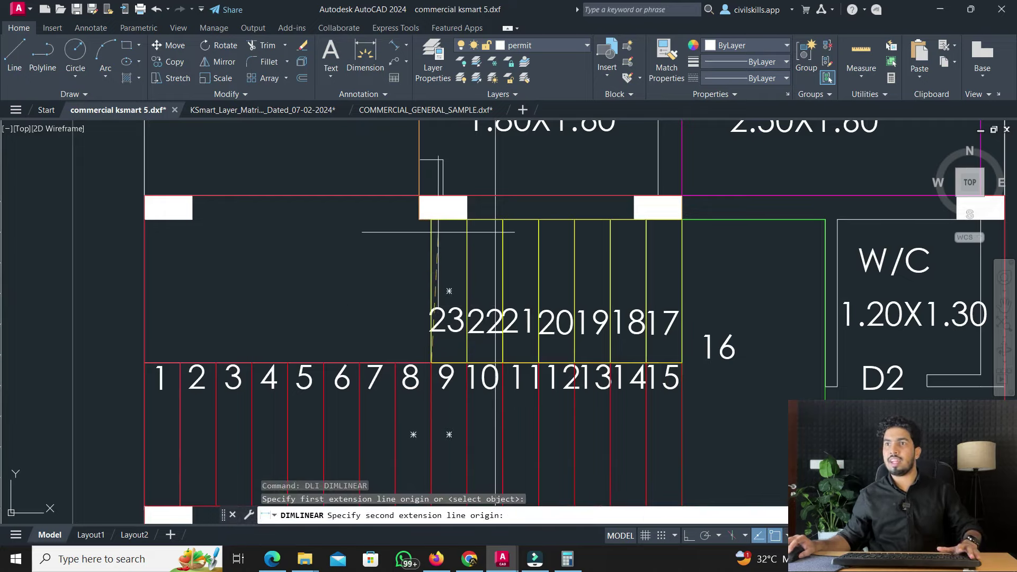
pyautogui.click(431, 219)
pyautogui.click(365, 286)
# Add a linear dimension across the width of the first-floor stair flight at step 23, between the flight and the D1 door
pyautogui.scroll(-6, 533, 234)
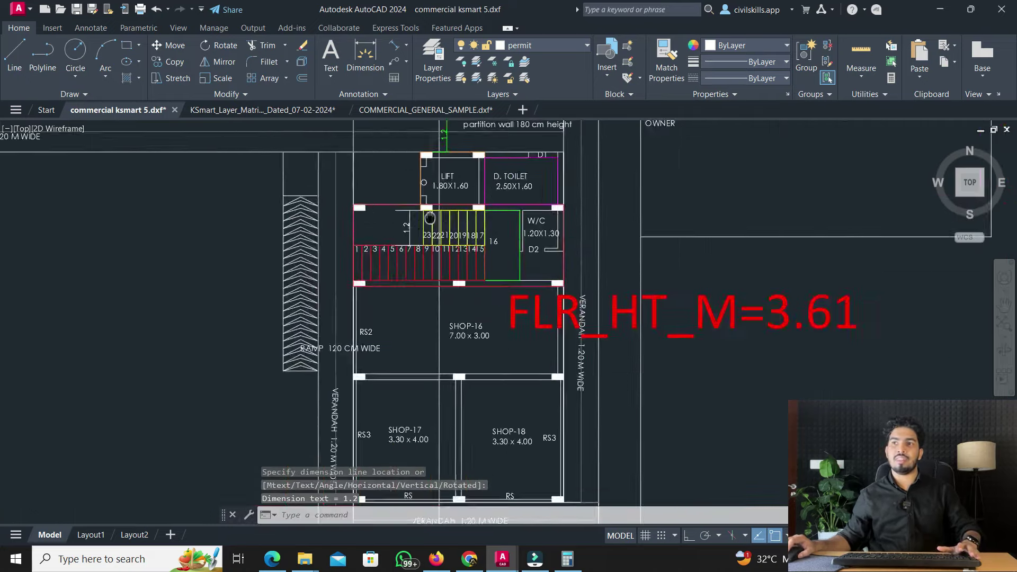
pyautogui.moveTo(434, 281); pyautogui.dragTo(426, 177, button='middle')
pyautogui.moveTo(412, 276); pyautogui.dragTo(396, 123, button='middle')
pyautogui.scroll(5, 387, 352)
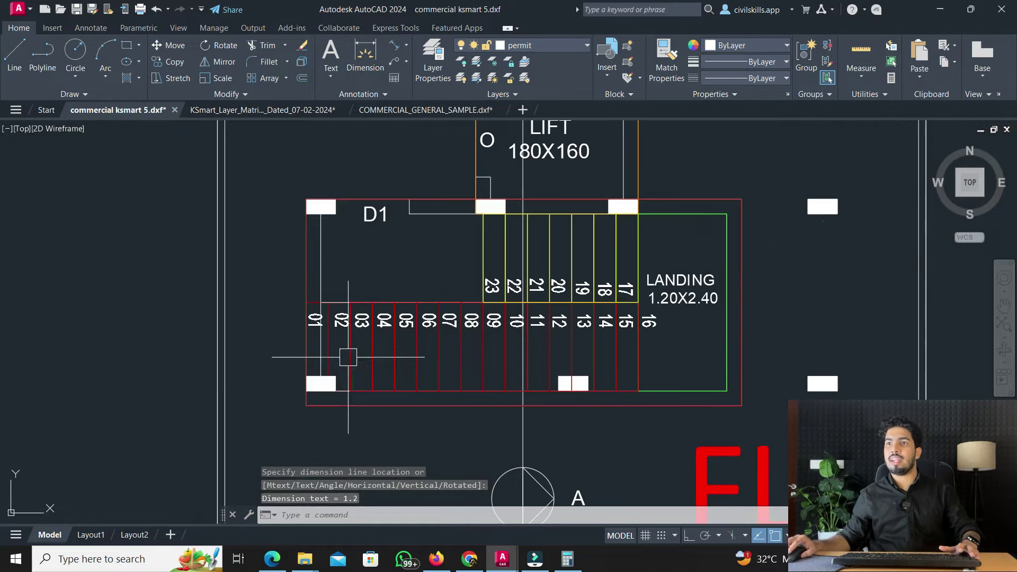
pyautogui.write('dli')
pyautogui.press('Return')
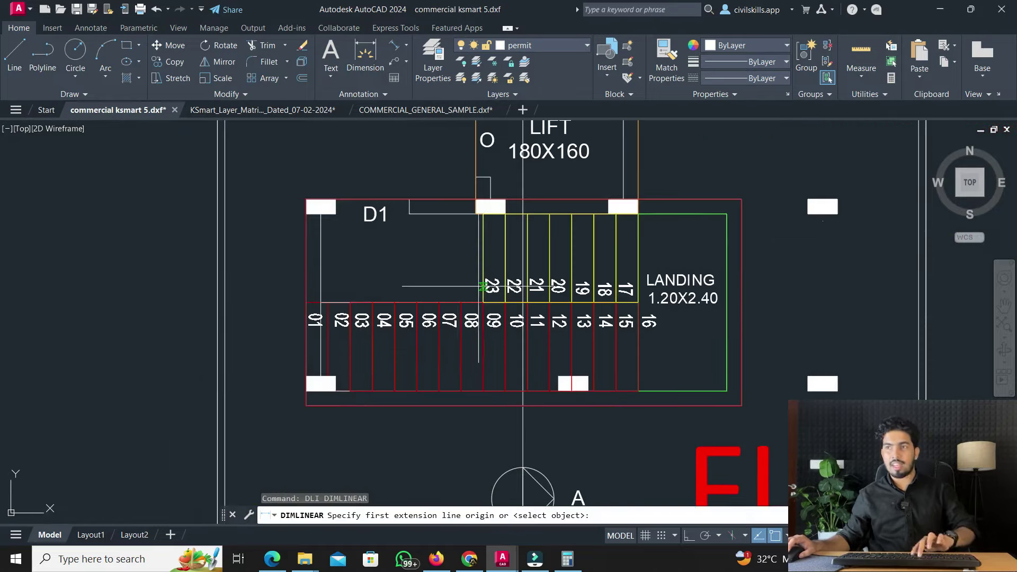
pyautogui.scroll(2, 481, 288)
pyautogui.click(483, 310)
pyautogui.click(483, 170)
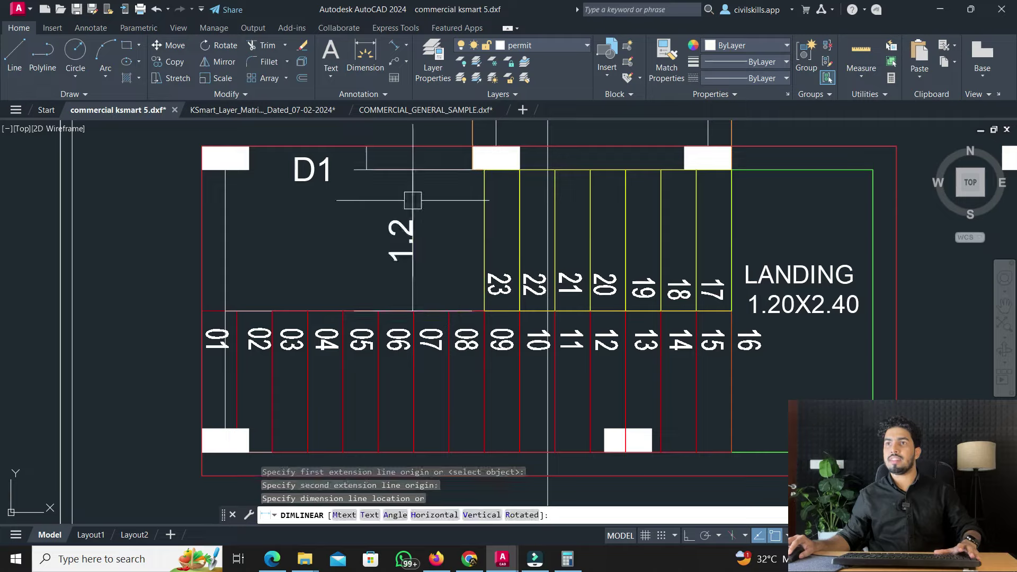
pyautogui.click(402, 223)
# Match the ground-floor stair width dimension to the BLK_n_FLR_i_EXIT_WIDTH_STAIR swatch for Block 1, Floor 0 of the layer matrix
pyautogui.click(239, 110)
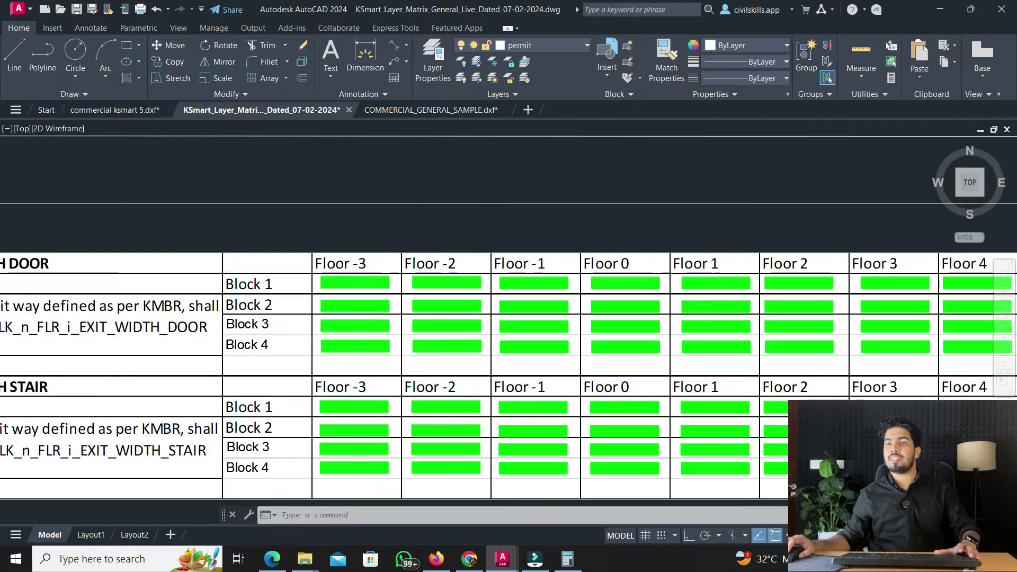
pyautogui.scroll(-5, 372, 270)
pyautogui.scroll(4, 363, 288)
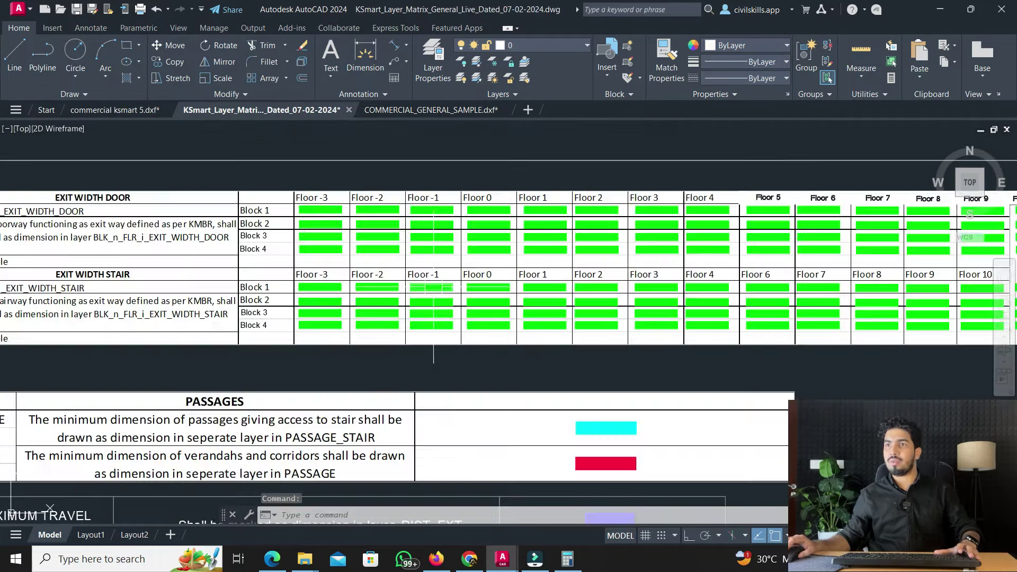
pyautogui.press('Return')
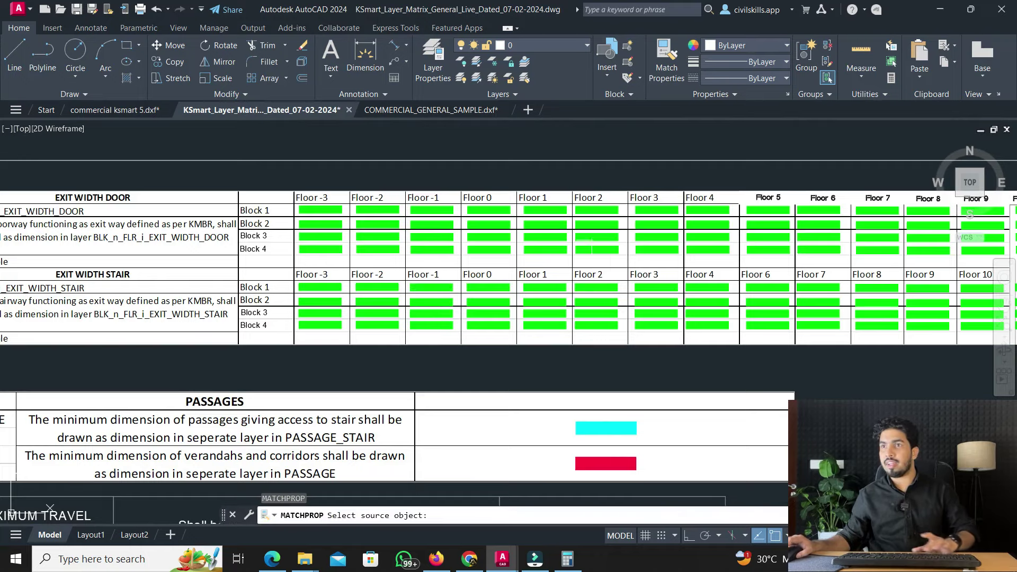
pyautogui.scroll(4, 585, 246)
pyautogui.click(385, 351)
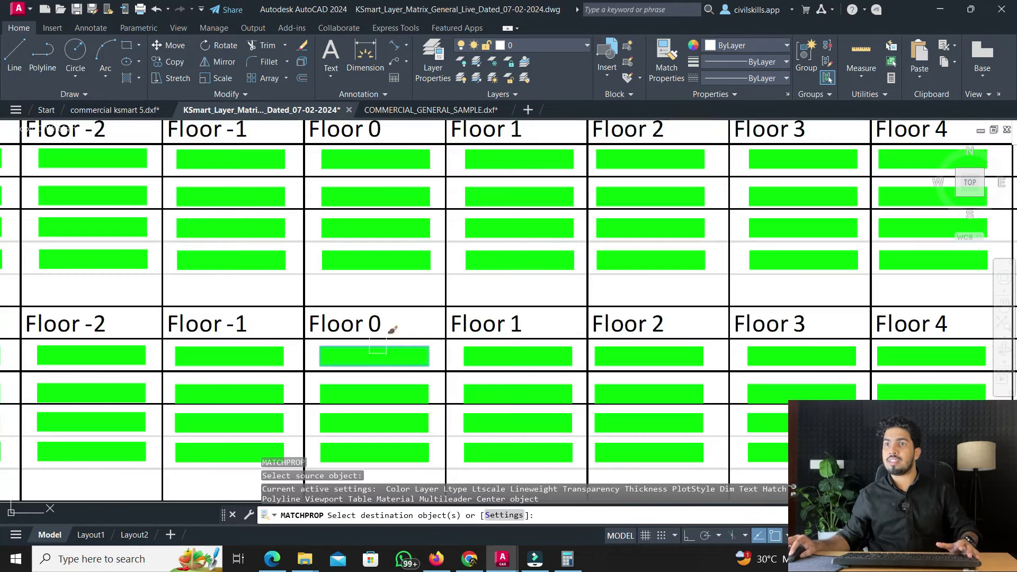
pyautogui.click(125, 110)
pyautogui.scroll(-10, 374, 230)
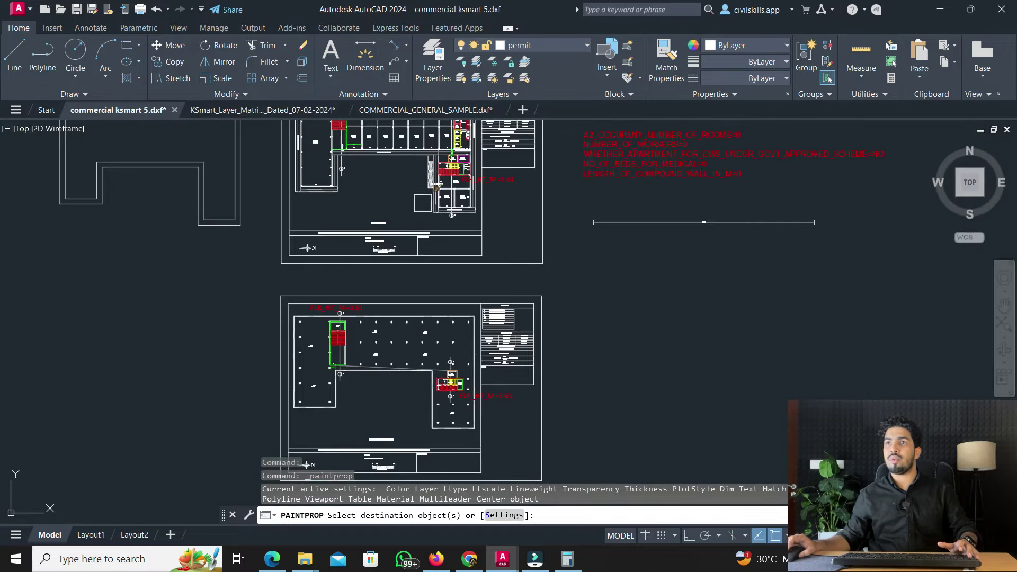
pyautogui.scroll(8, 423, 203)
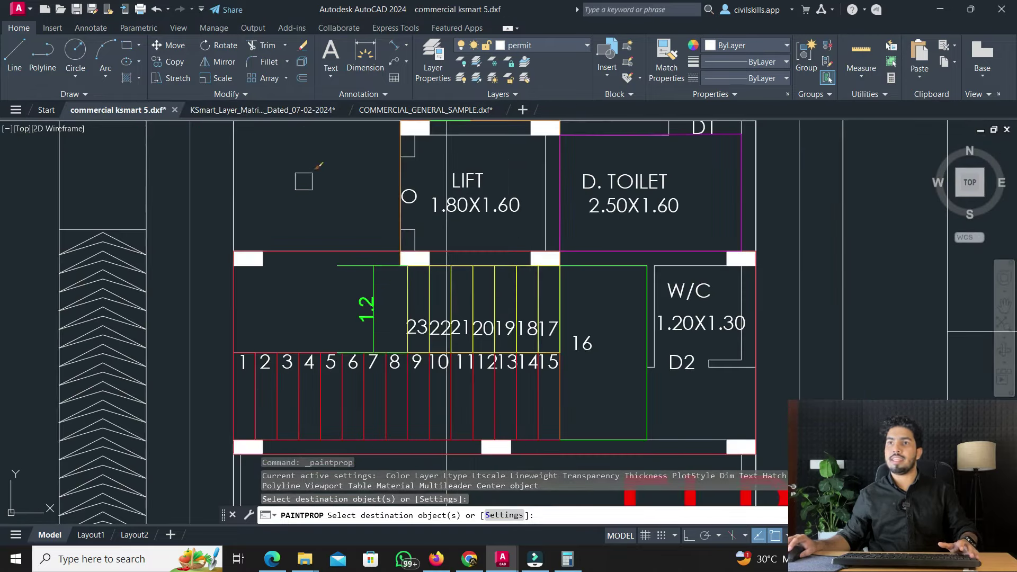
# Match the first-floor stair width dimension to the BLK_n_FLR_i_EXIT_WIDTH_STAIR swatch for Block 1, Floor 1 of the layer matrix
pyautogui.click(292, 110)
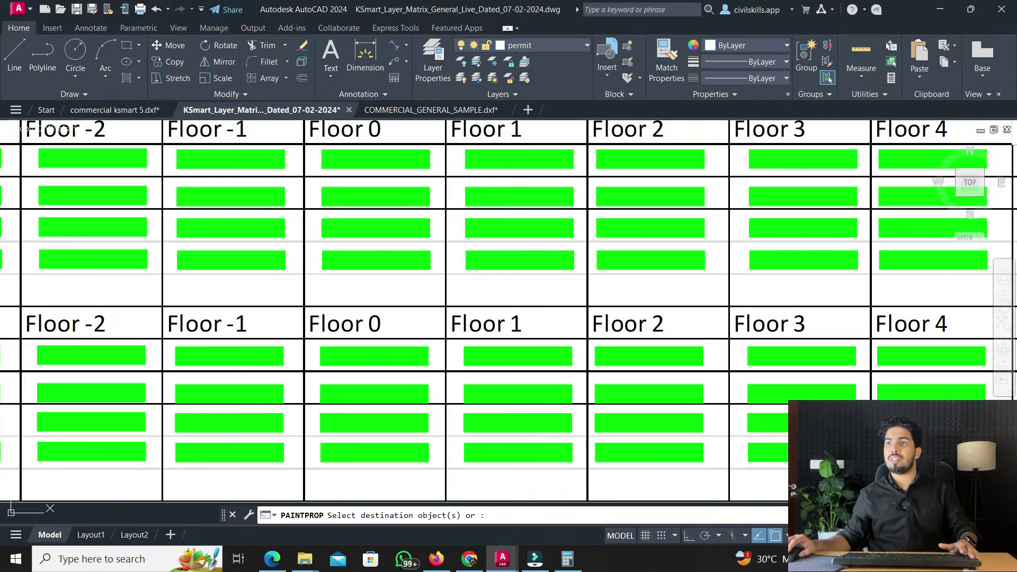
pyautogui.press('Escape')
pyautogui.press('space')
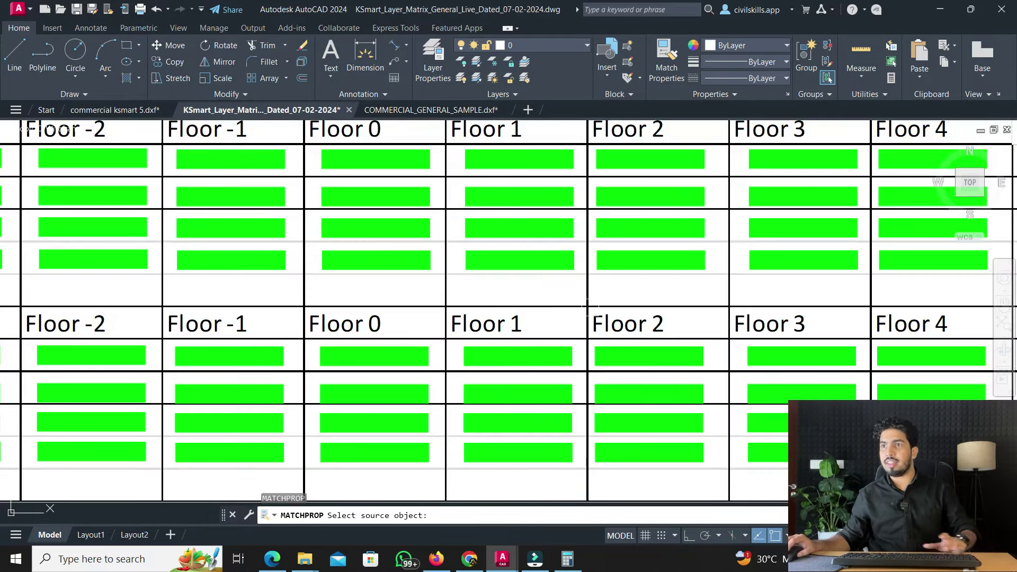
pyautogui.click(546, 356)
pyautogui.click(114, 110)
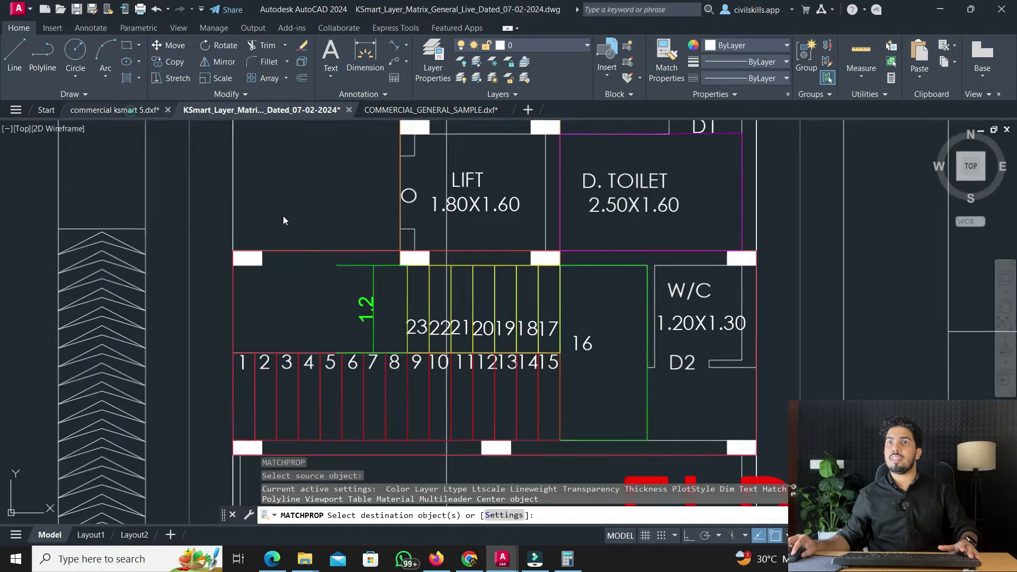
pyautogui.scroll(-3, 395, 272)
pyautogui.scroll(-3, 361, 233)
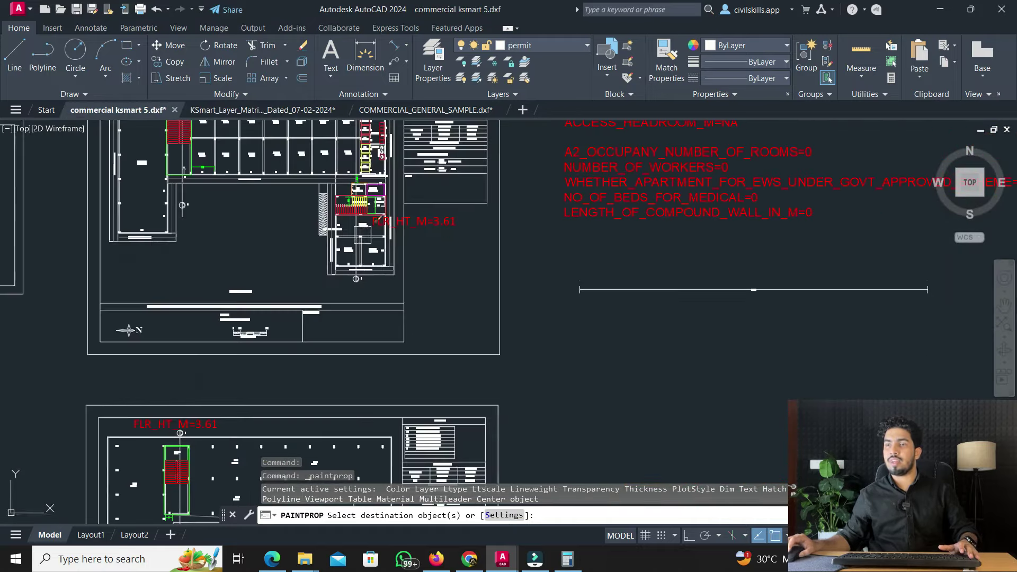
pyautogui.moveTo(359, 350); pyautogui.dragTo(363, 272, button='middle')
pyautogui.scroll(4, 352, 339)
pyautogui.moveTo(352, 378); pyautogui.dragTo(364, 255, button='middle')
pyautogui.scroll(3, 350, 334)
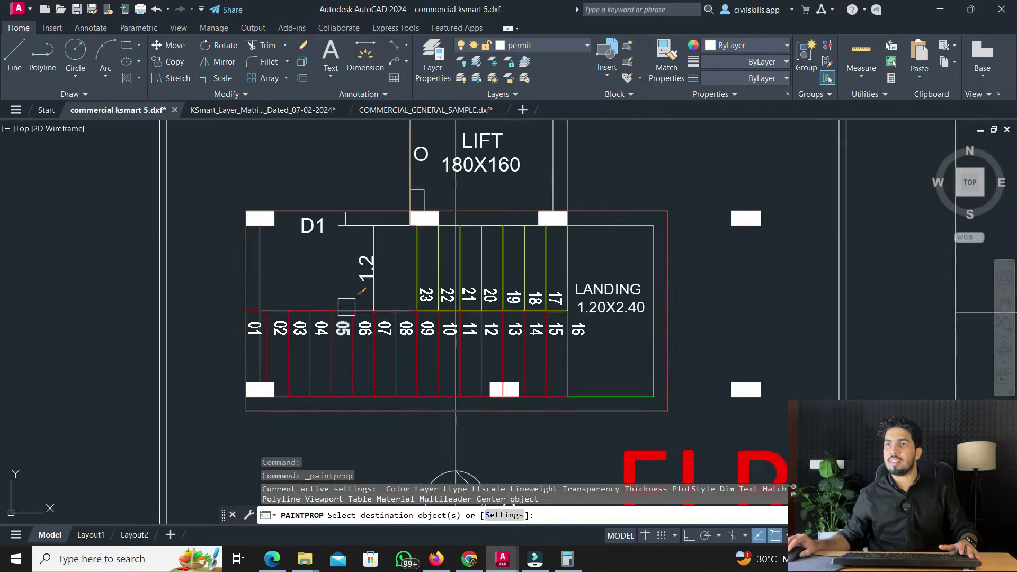
pyautogui.click(353, 324)
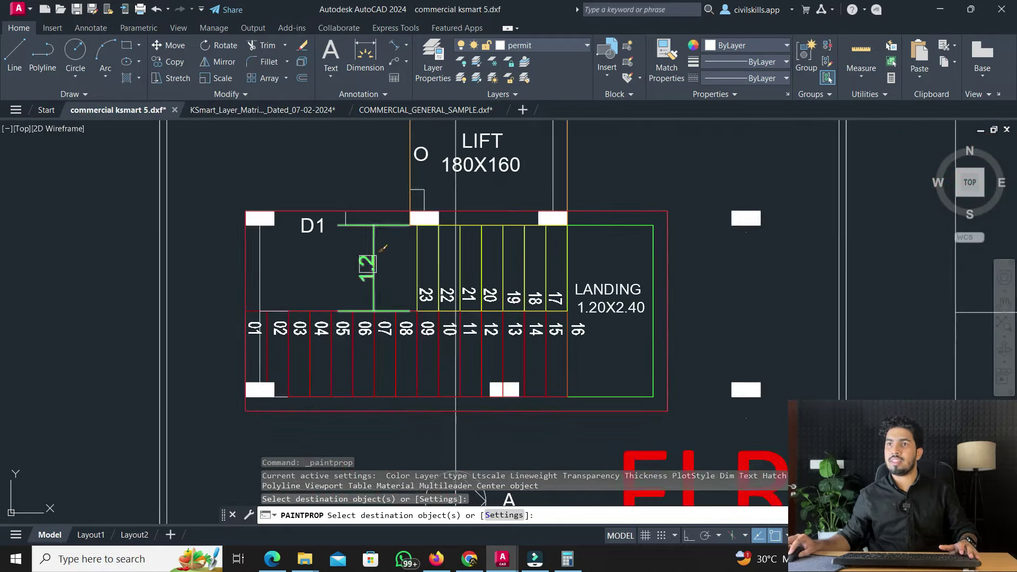
# Return to the layer matrix drawing and read the PASSAGES rules for the PASSAGE_STAIR and PASSAGE layers
pyautogui.click(394, 109)
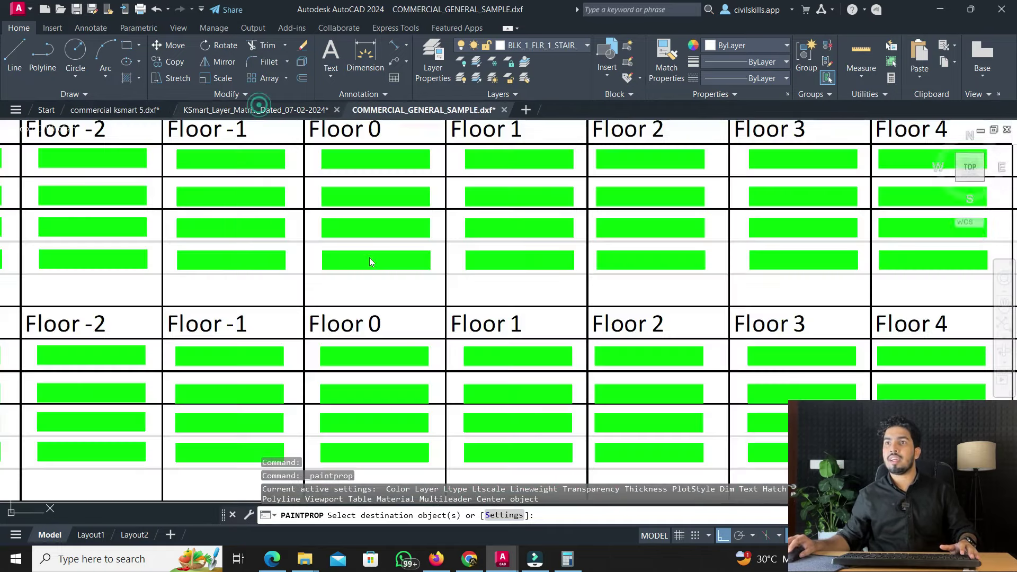
pyautogui.hotkey('ctrl', 'Tab')
pyautogui.moveTo(186, 382); pyautogui.dragTo(320, 307, button='middle')
pyautogui.scroll(2, 194, 370)
pyautogui.moveTo(194, 369); pyautogui.dragTo(316, 354, button='middle')
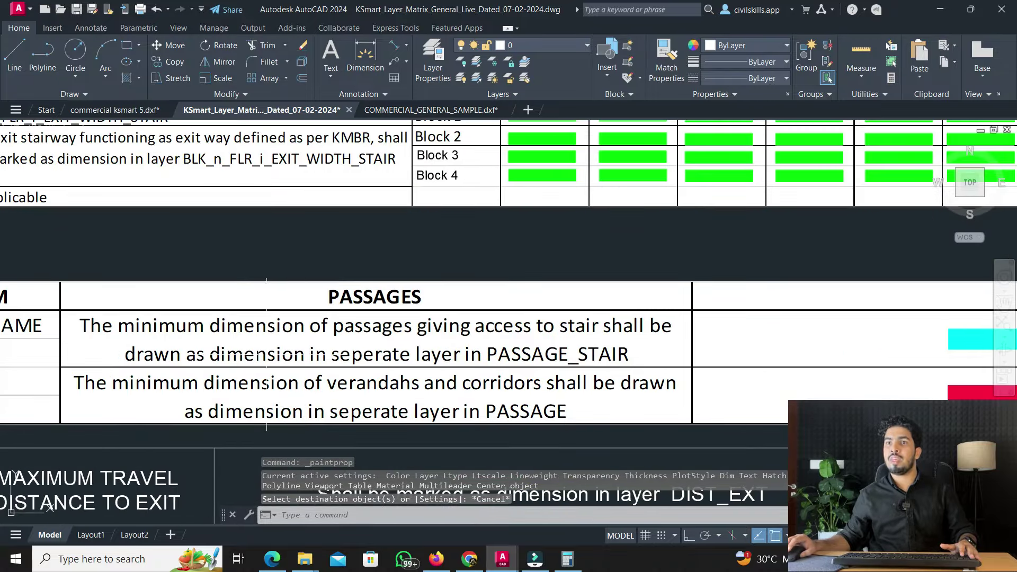
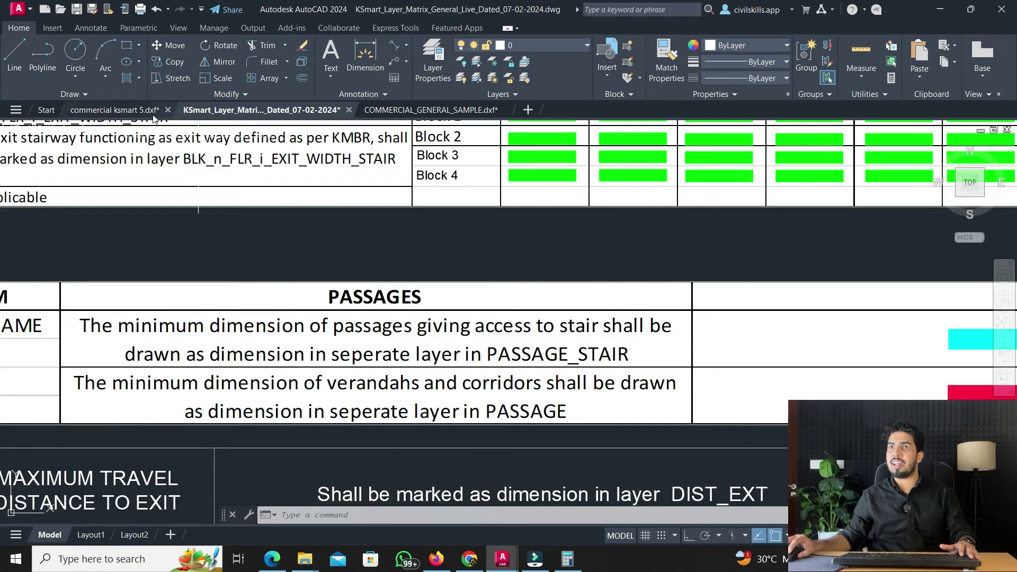
# Switch to commercial ksmart 5.dxf and add a vertical linear dimension across the first-floor passage to the stair, below the D1 label
pyautogui.click(127, 111)
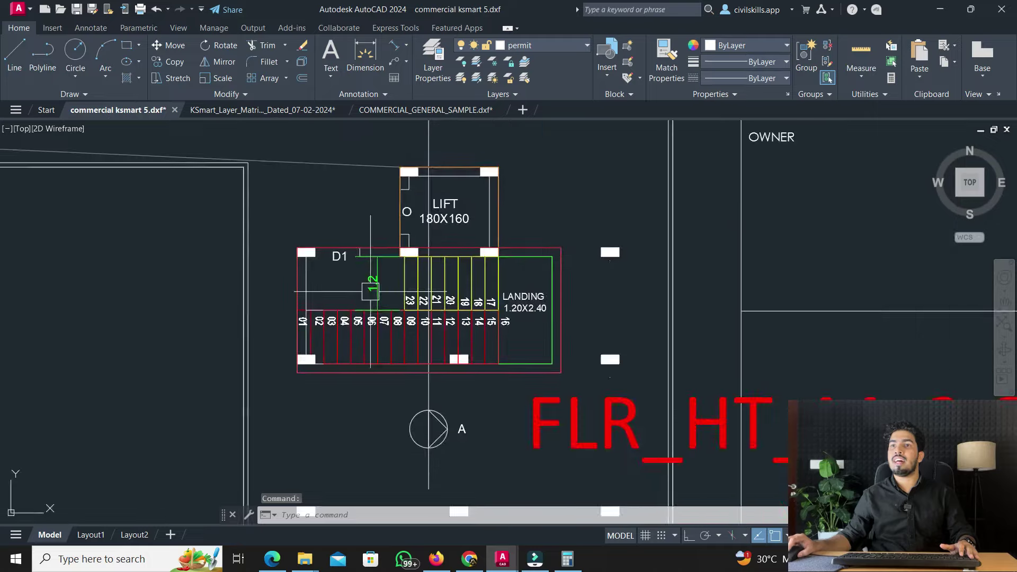
pyautogui.scroll(-2, 370, 291)
pyautogui.moveTo(371, 291)
pyautogui.mouseDown(button='middle')
pyautogui.moveTo(455, 322)
pyautogui.moveTo(354, 268)
pyautogui.moveTo(407, 270)
pyautogui.mouseUp(button='middle')
pyautogui.scroll(-2, 354, 268)
pyautogui.scroll(2, 364, 257)
pyautogui.scroll(-2, 365, 260)
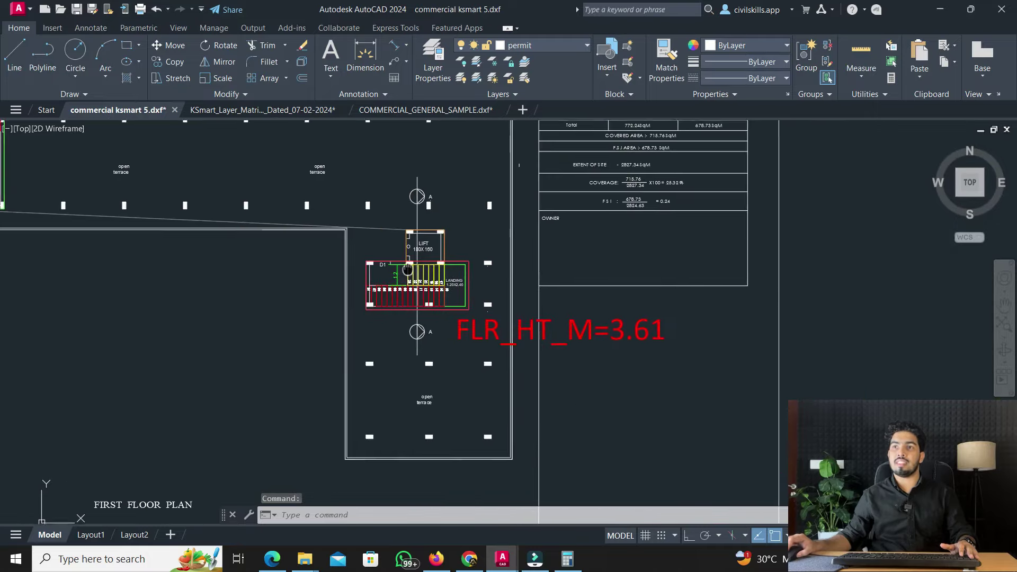
pyautogui.scroll(5, 407, 270)
pyautogui.scroll(-4, 392, 267)
pyautogui.scroll(5, 381, 265)
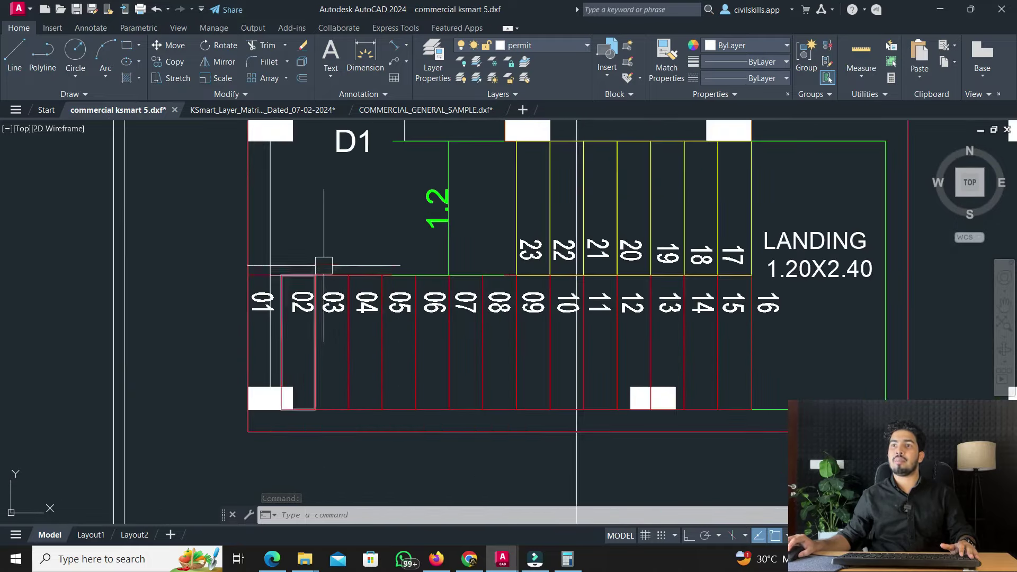
pyautogui.moveTo(431, 261); pyautogui.dragTo(399, 310, button='middle')
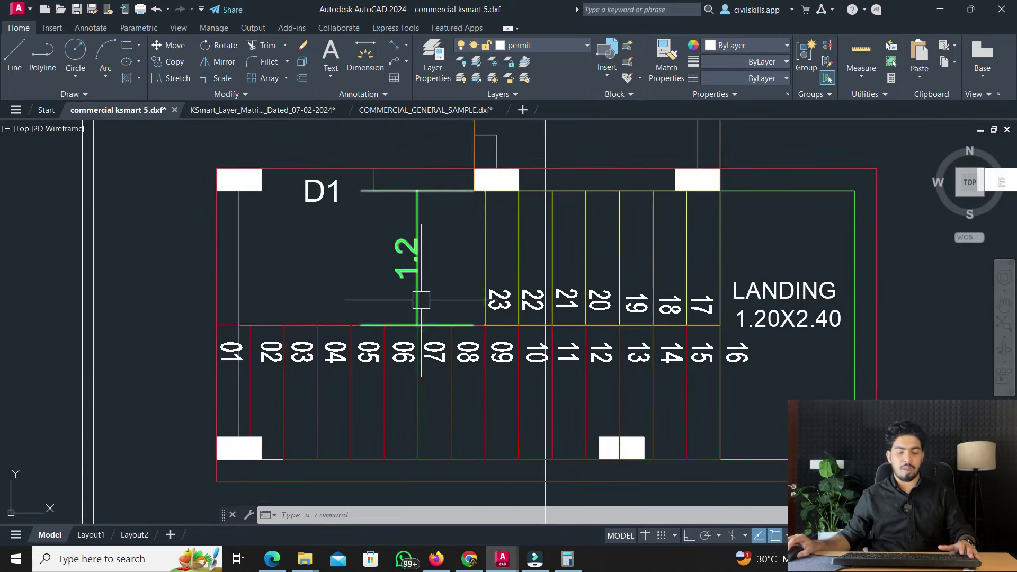
pyautogui.write('dli')
pyautogui.press('Return')
pyautogui.click(435, 325)
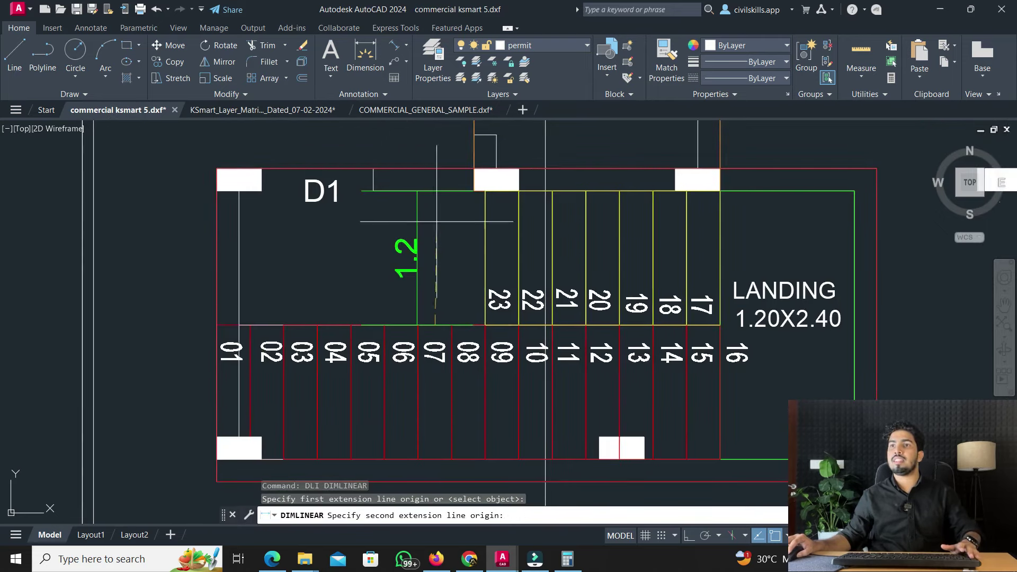
pyautogui.click(435, 190)
pyautogui.click(355, 221)
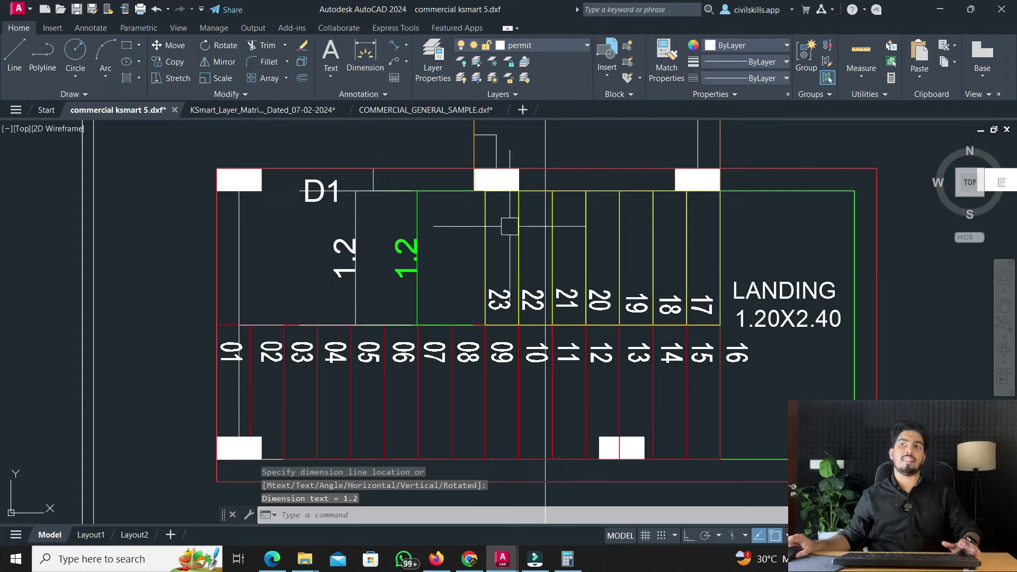
# Match the first-floor stair passage dimension to the PASSAGE_STAIR swatch of the layer matrix
pyautogui.click(298, 111)
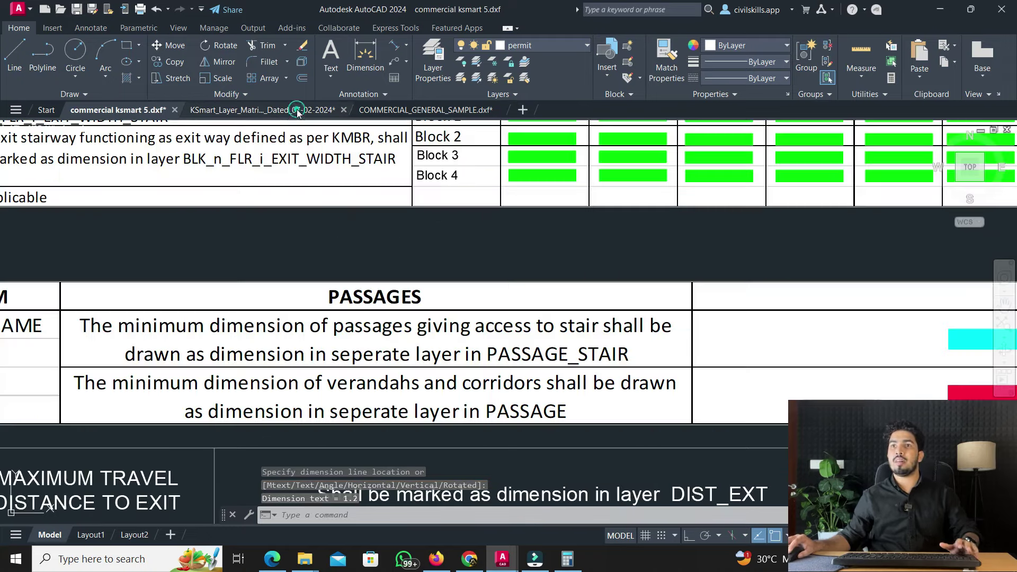
pyautogui.write('ma')
pyautogui.press('Return')
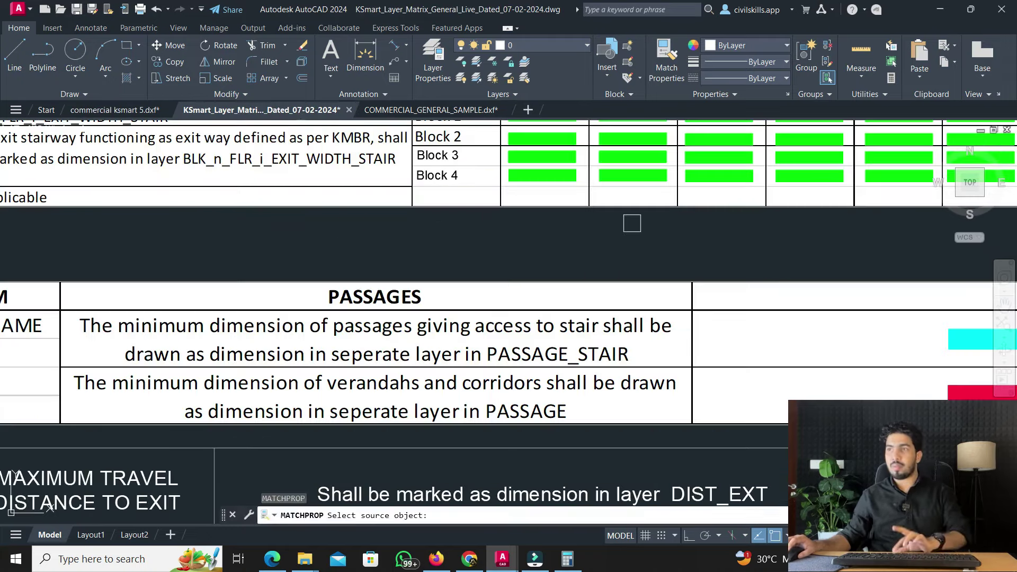
pyautogui.moveTo(613, 299); pyautogui.dragTo(467, 306, button='middle')
pyautogui.click(805, 343)
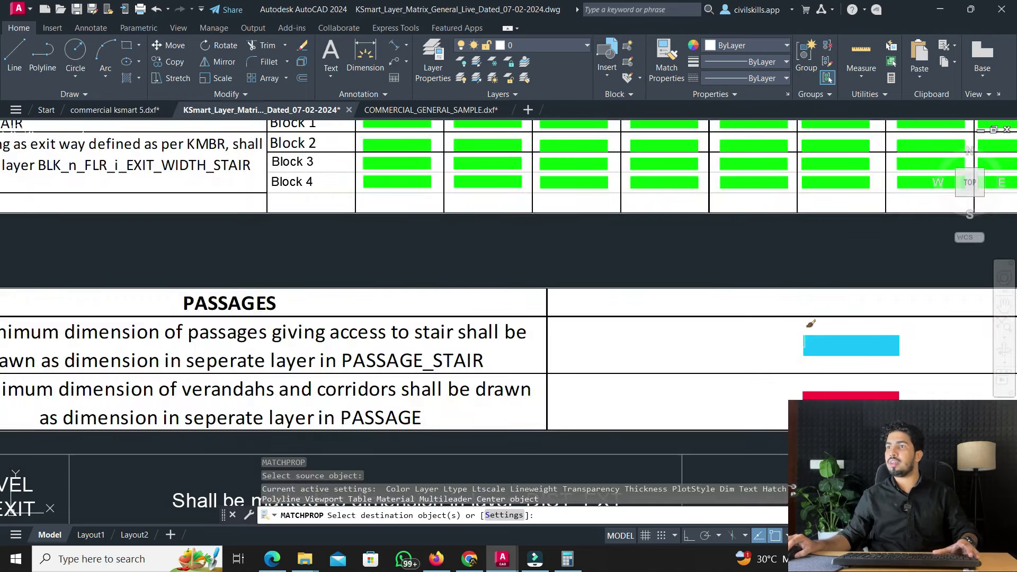
pyautogui.click(105, 111)
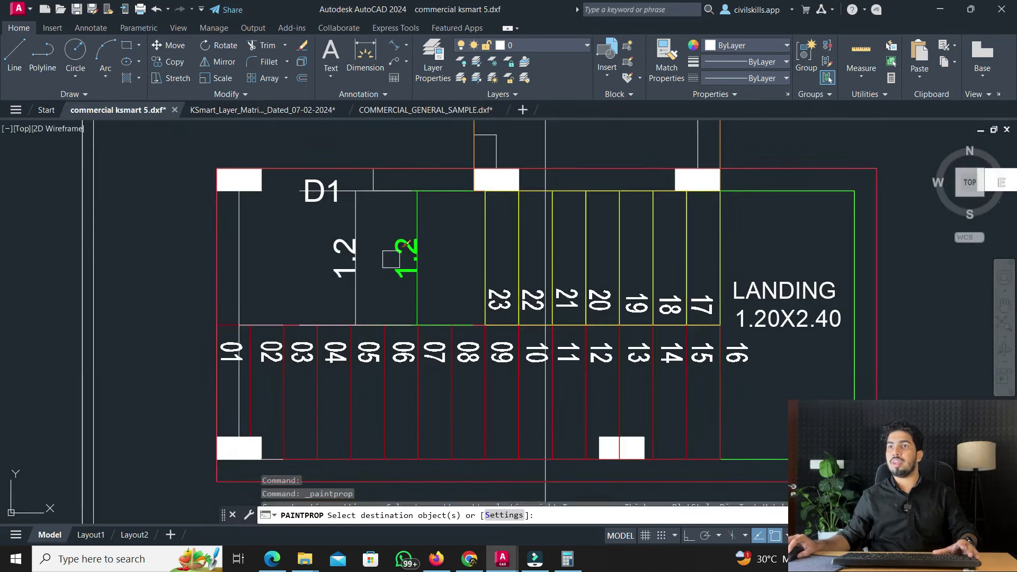
pyautogui.click(344, 258)
pyautogui.click(227, 111)
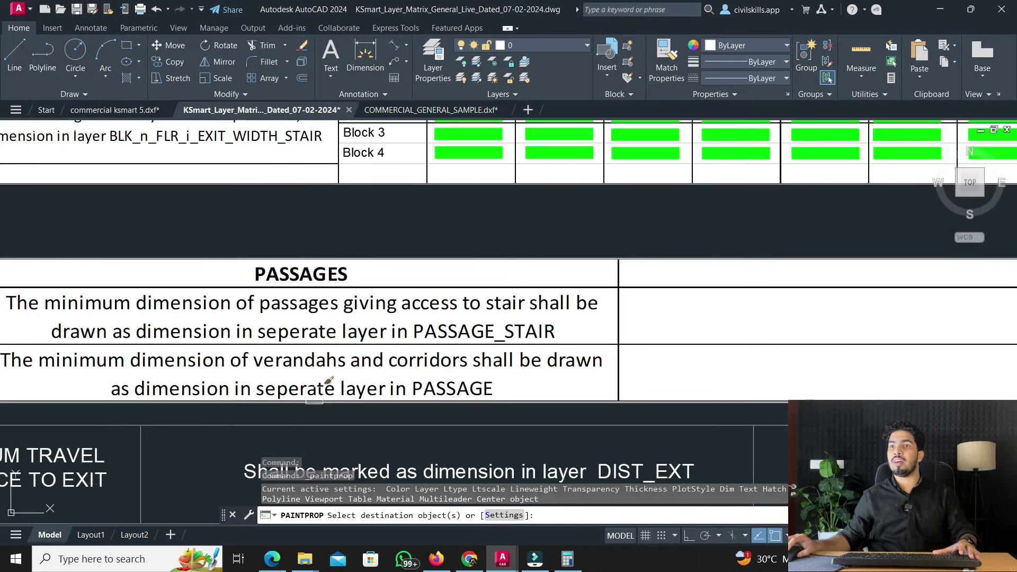
pyautogui.press('Escape')
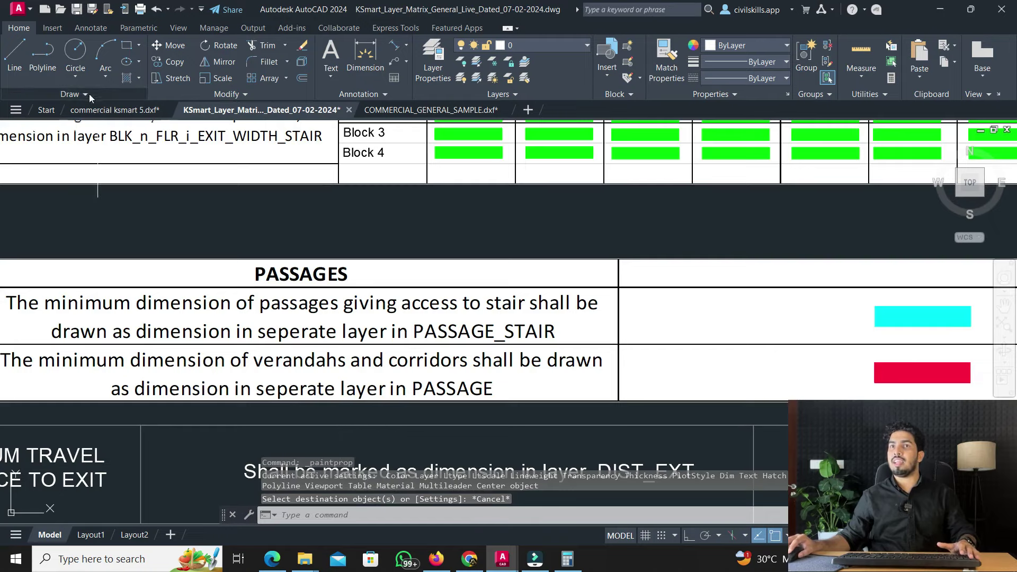
# Add a vertical linear dimension across the width of the ground-floor verandah below the lower row of shops
pyautogui.click(115, 110)
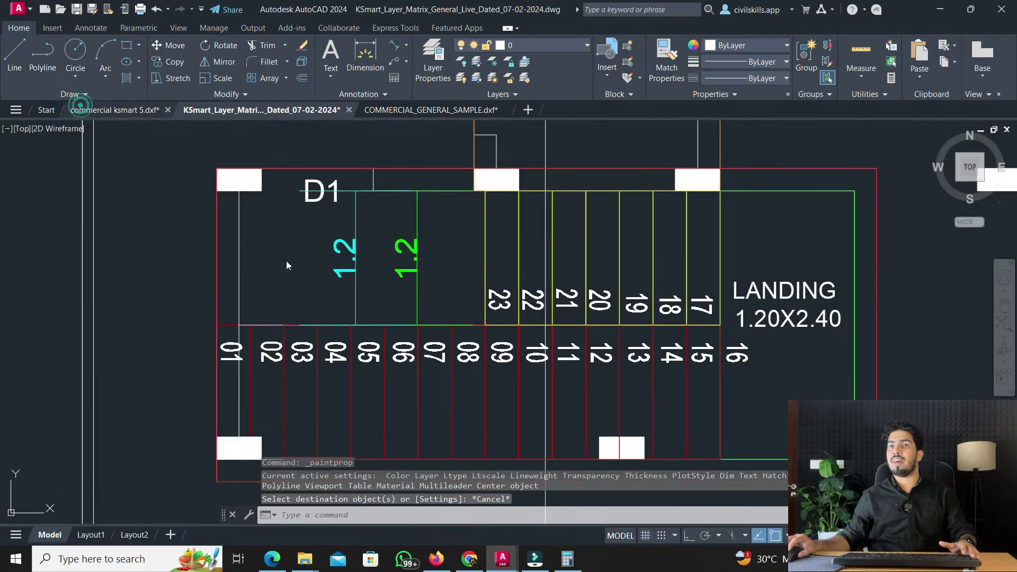
pyautogui.scroll(-4, 294, 262)
pyautogui.scroll(-2, 459, 353)
pyautogui.scroll(-1, 299, 135)
pyautogui.moveTo(299, 135); pyautogui.dragTo(297, 318, button='middle')
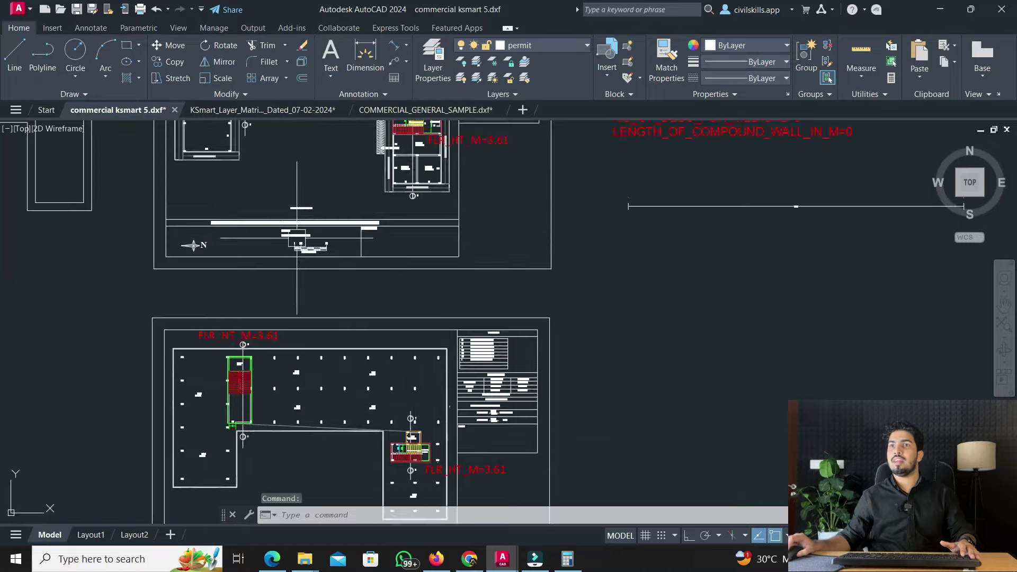
pyautogui.scroll(-1, 298, 168)
pyautogui.moveTo(297, 168); pyautogui.dragTo(294, 354, button='middle')
pyautogui.scroll(4, 294, 314)
pyautogui.scroll(2, 145, 299)
pyautogui.write('DLI')
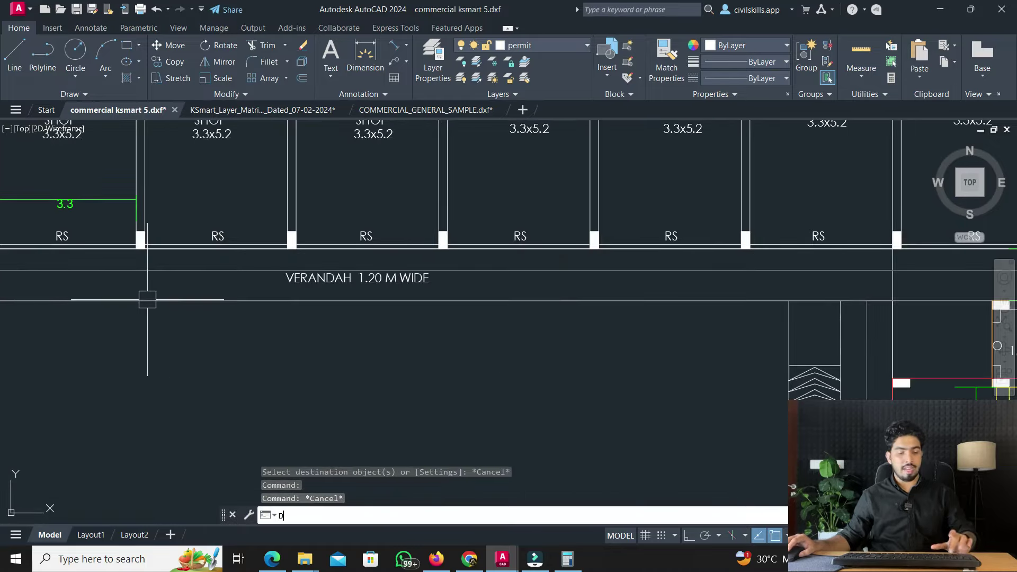
pyautogui.press('Return')
pyautogui.scroll(2, 147, 300)
pyautogui.click(147, 300)
pyautogui.click(147, 216)
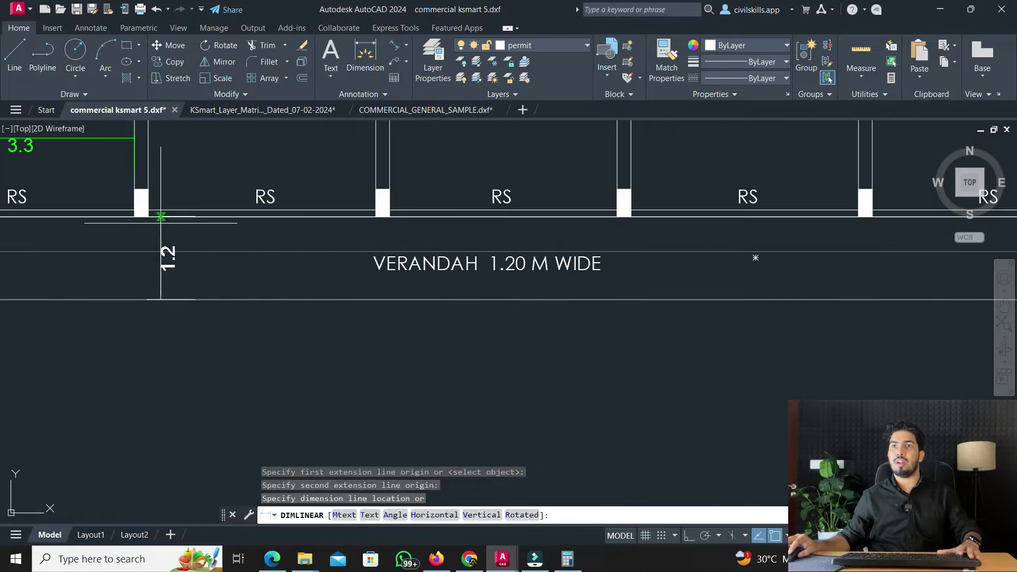
pyautogui.click(182, 249)
# Match the ground-floor verandah width dimension to the PASSAGE swatch of the layer matrix
pyautogui.click(227, 110)
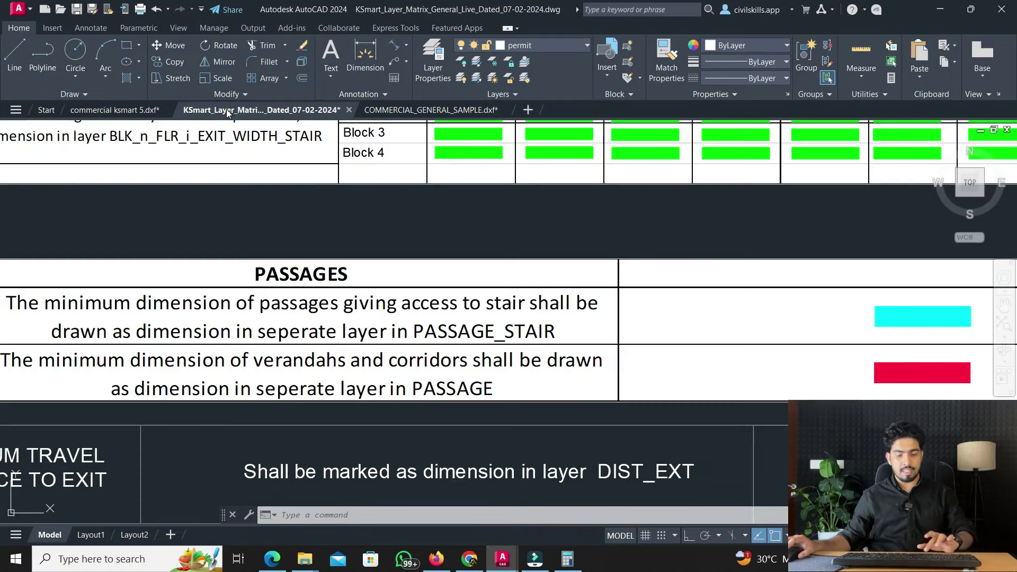
pyautogui.write('MA')
pyautogui.press('Return')
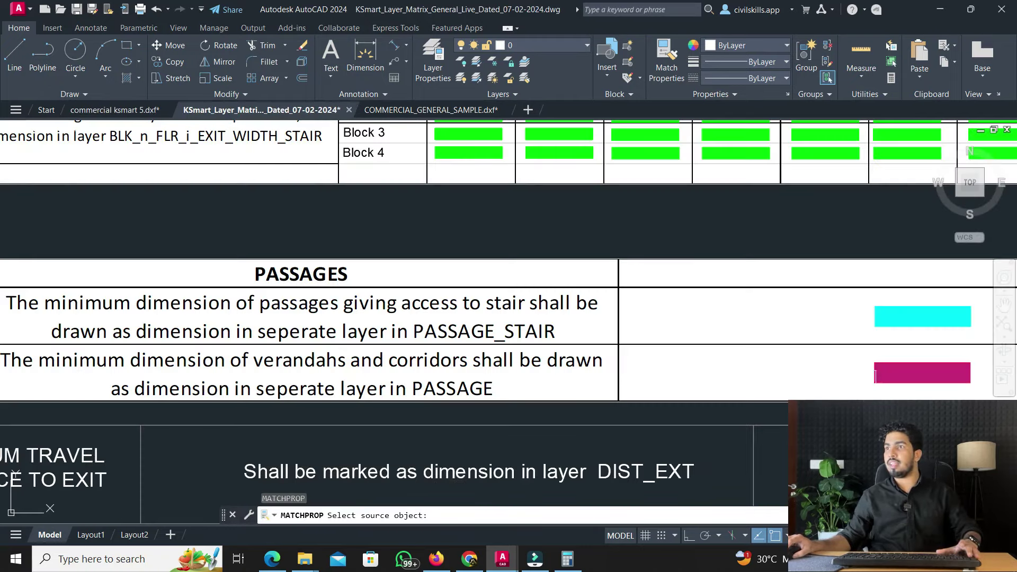
pyautogui.click(875, 375)
pyautogui.click(139, 112)
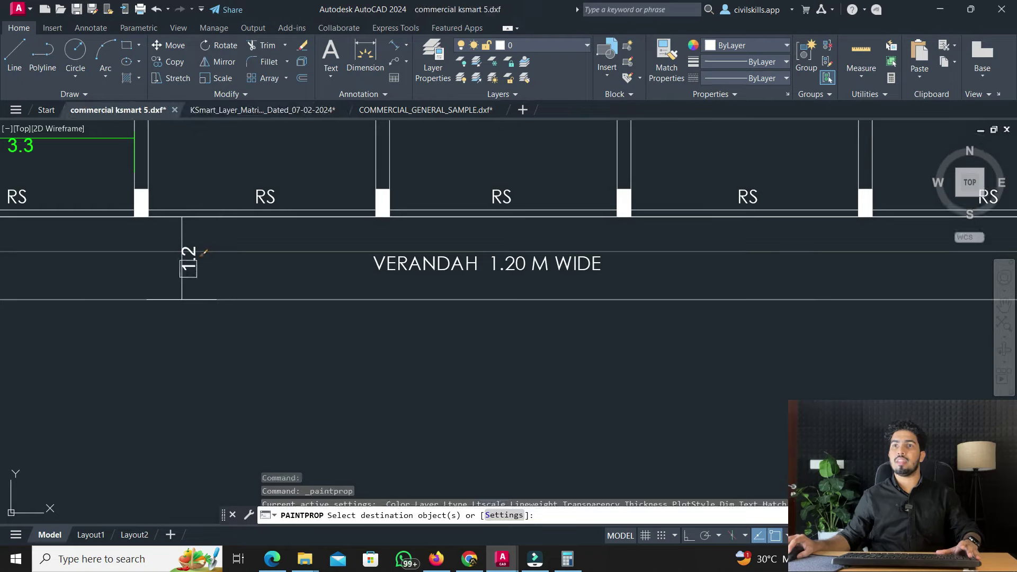
pyautogui.click(275, 110)
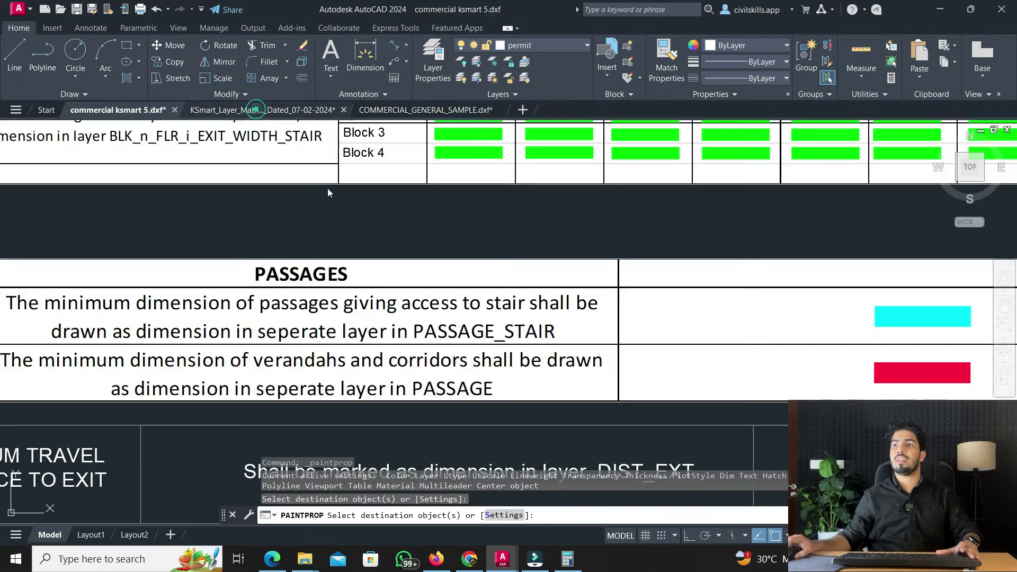
pyautogui.press('Escape')
# Read the maximum travel distance to exit rule for layer DIST_EXT, and examine the ground-floor and first-floor plans
pyautogui.scroll(-3, 275, 243)
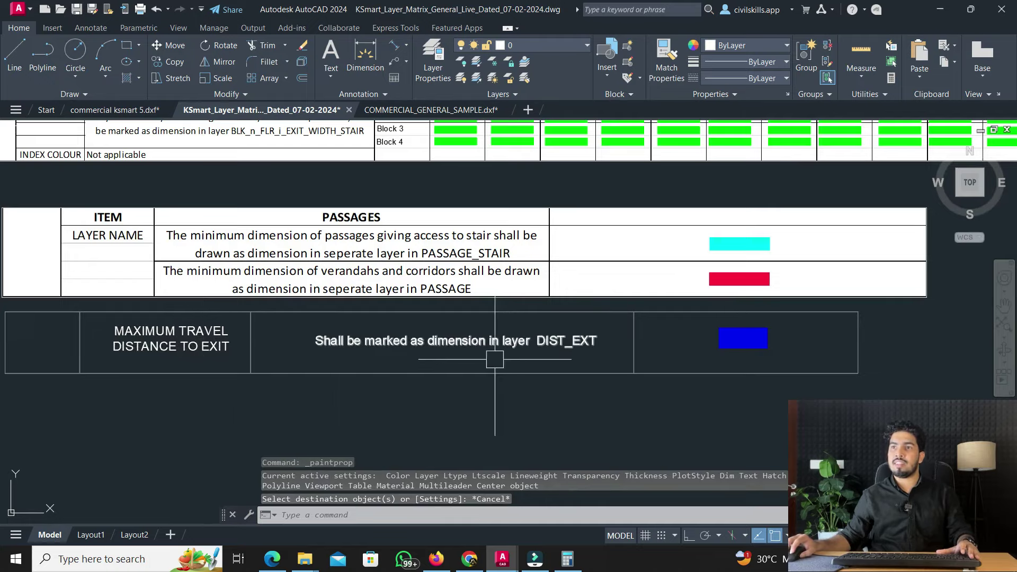
pyautogui.click(129, 108)
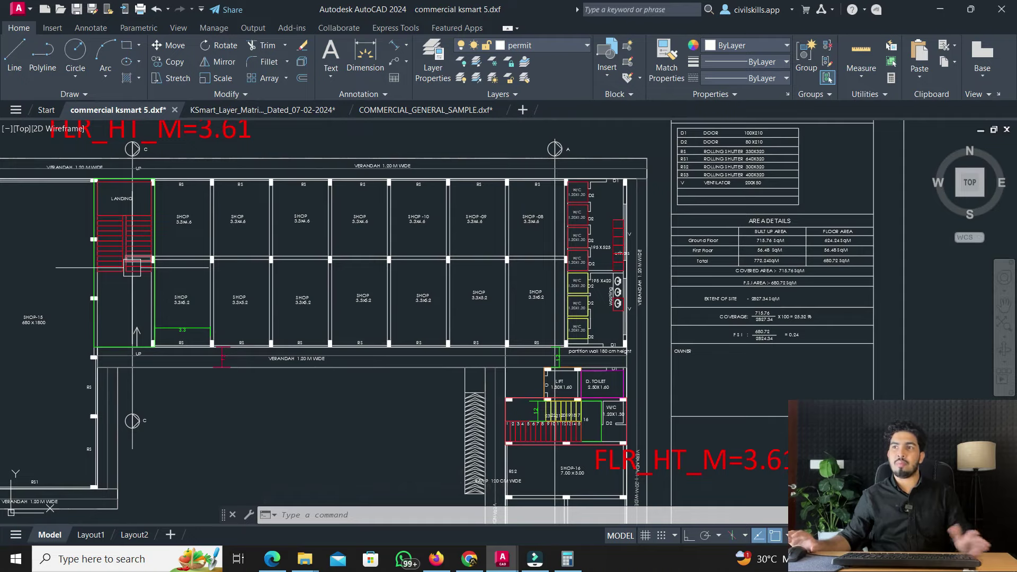
pyautogui.scroll(-3, 132, 268)
pyautogui.moveTo(133, 268); pyautogui.dragTo(183, 203, button='middle')
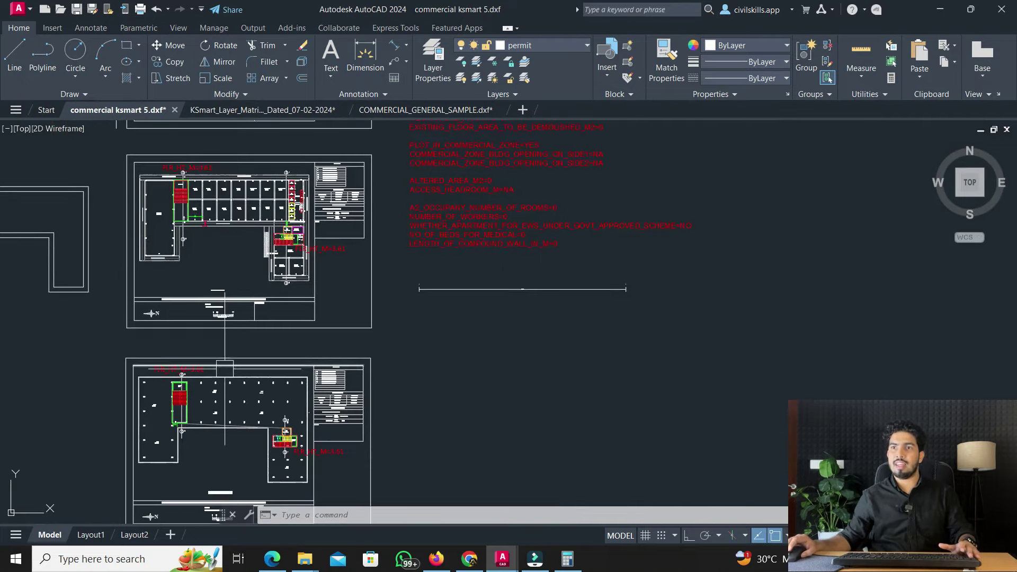
pyautogui.scroll(1, 229, 394)
pyautogui.moveTo(230, 393); pyautogui.dragTo(234, 362, button='middle')
pyautogui.scroll(2, 334, 402)
pyautogui.moveTo(334, 402); pyautogui.dragTo(359, 369, button='middle')
pyautogui.scroll(-2, 359, 369)
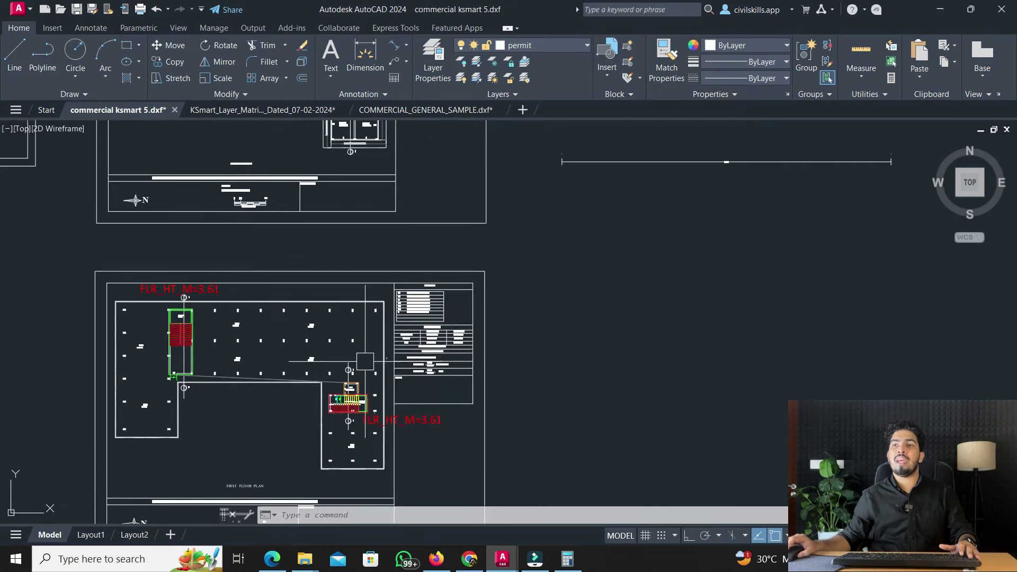
pyautogui.scroll(-2, 291, 285)
pyautogui.moveTo(291, 285); pyautogui.dragTo(282, 425, button='middle')
pyautogui.scroll(2, 240, 309)
pyautogui.scroll(4, 239, 217)
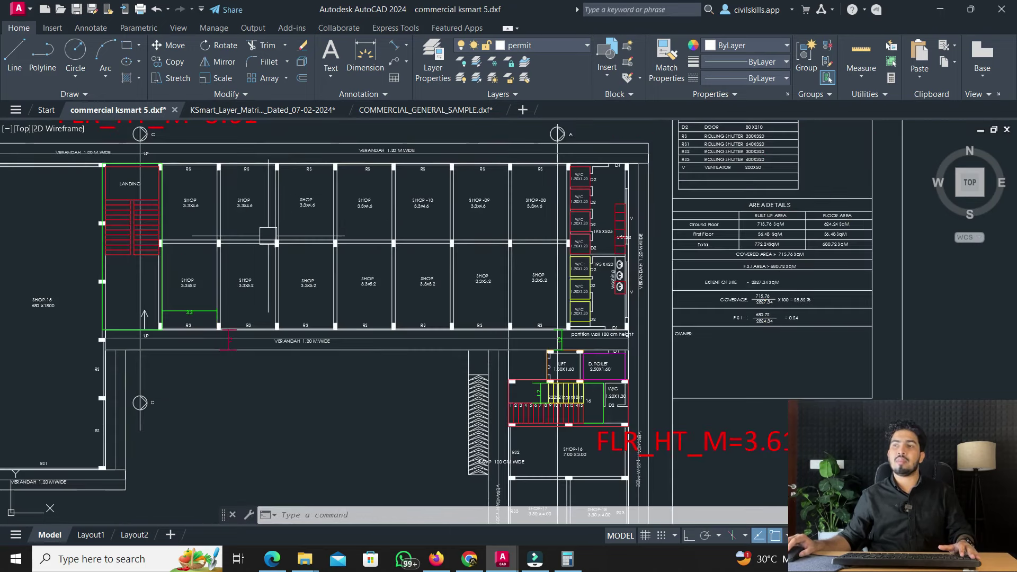
# Add a horizontal linear dimension through the lower row of shops, from the wall beside the UP stair to the far verandah's outer edge
pyautogui.moveTo(268, 236)
pyautogui.write('DLI')
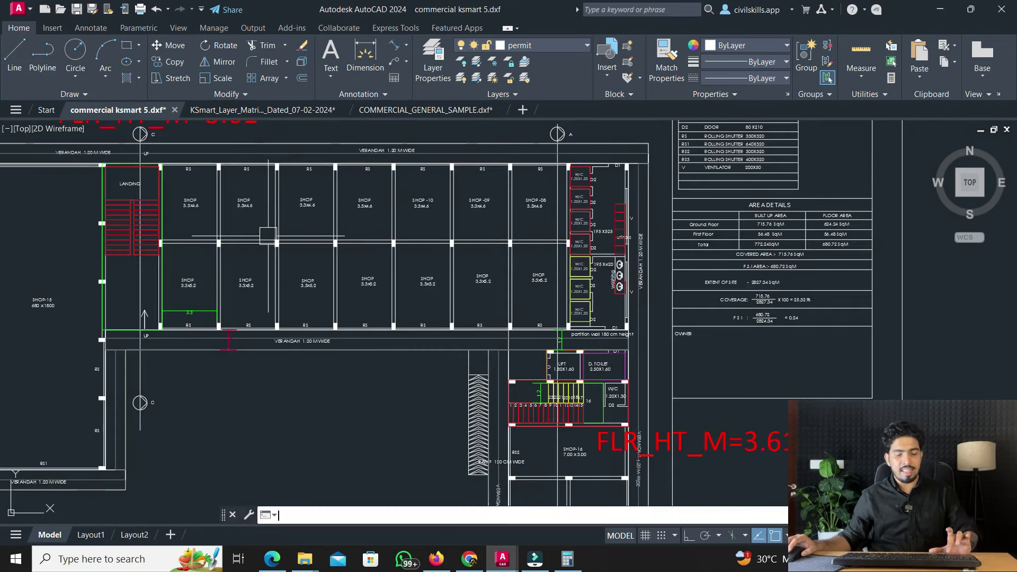
pyautogui.press('Return')
pyautogui.scroll(2, 188, 283)
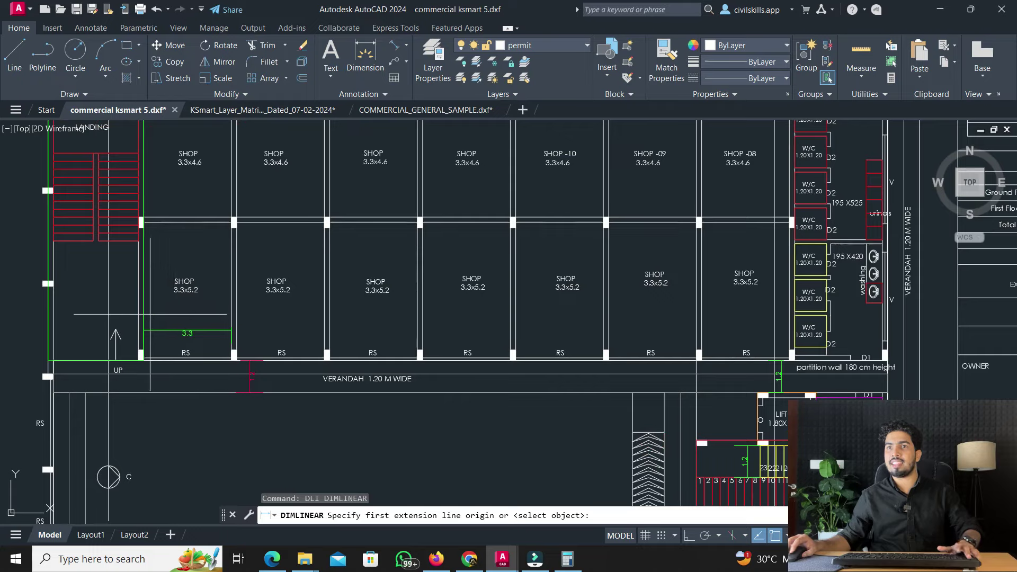
pyautogui.click(144, 315)
pyautogui.scroll(-2, 144, 316)
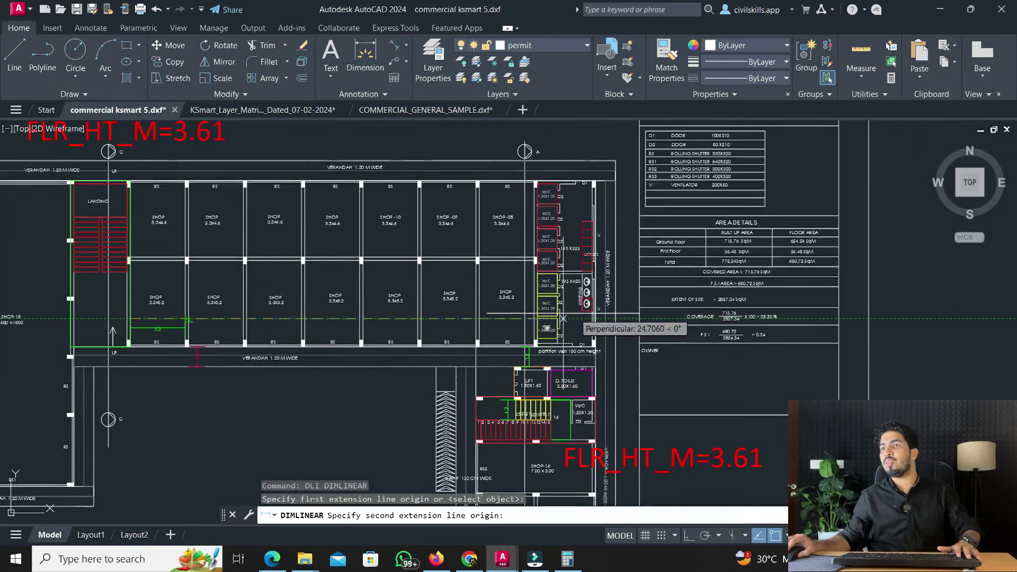
pyautogui.scroll(2, 614, 320)
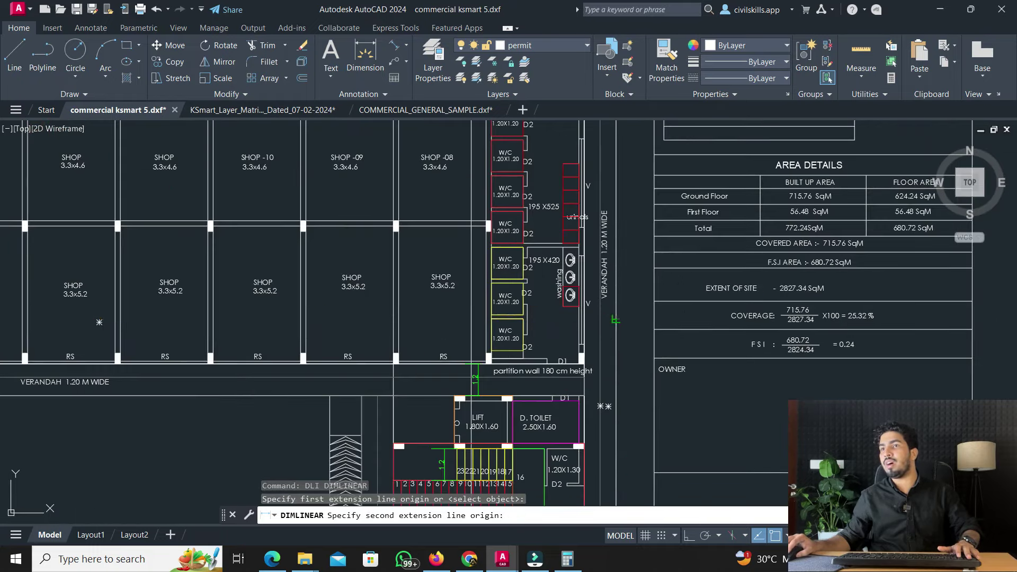
pyautogui.click(615, 319)
pyautogui.click(610, 328)
pyautogui.scroll(-2, 560, 306)
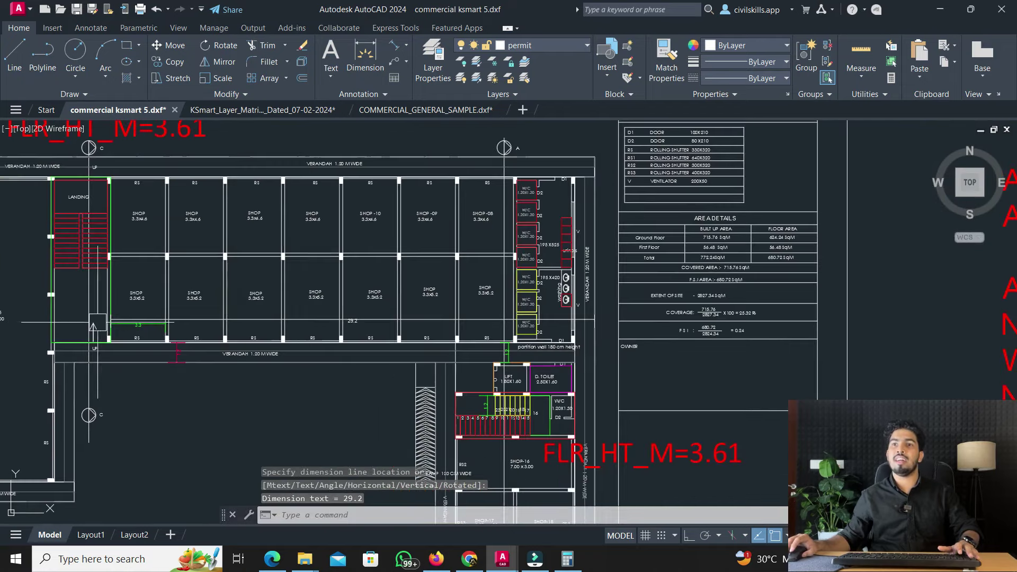
# Match the long horizontal travel-distance dimension on the ground floor to the DIST_EXT swatch, and return to the layer matrix drawing
pyautogui.click(281, 111)
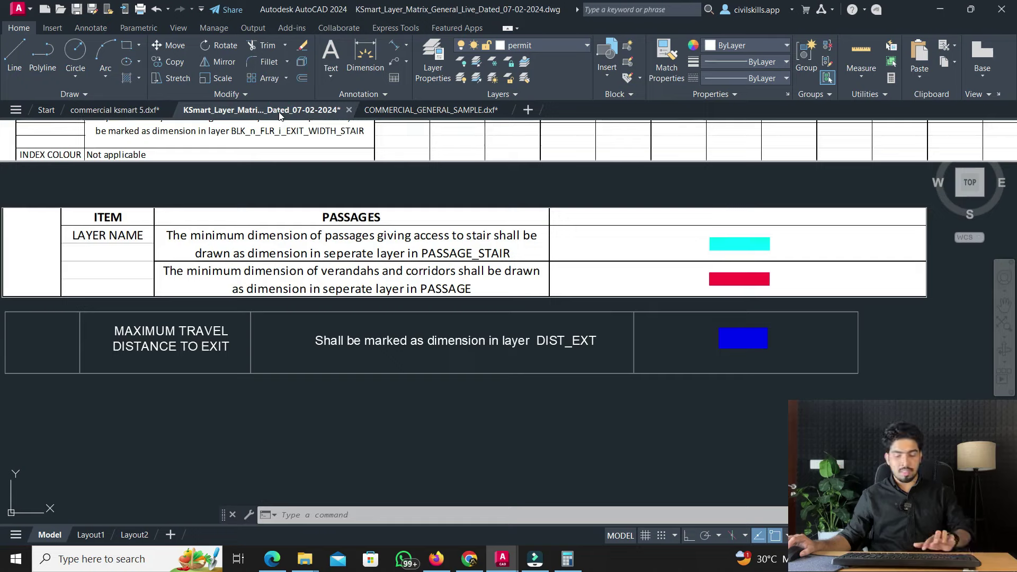
pyautogui.write('ma')
pyautogui.press('Return')
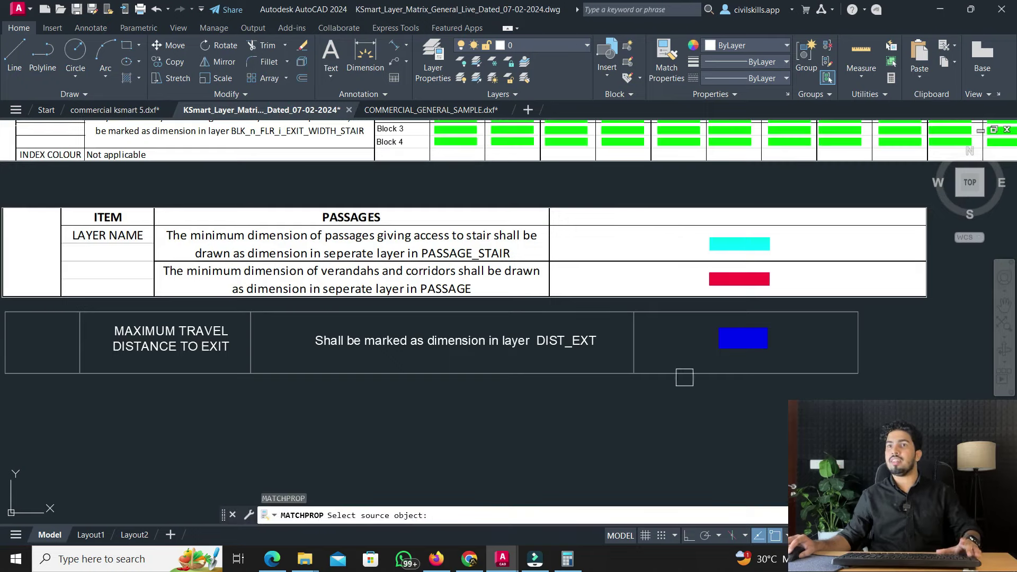
pyautogui.click(743, 344)
pyautogui.click(111, 110)
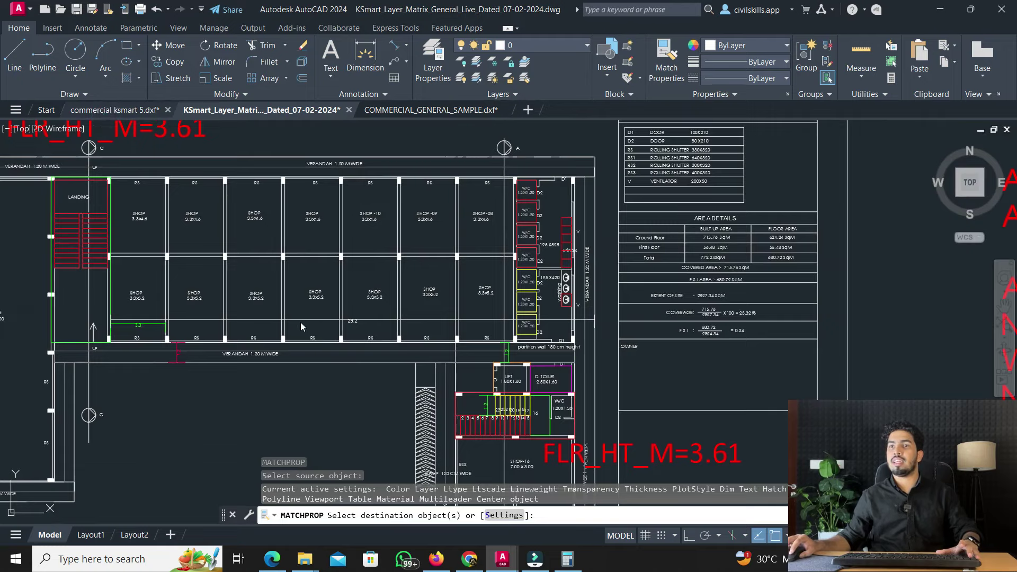
pyautogui.click(300, 321)
pyautogui.press('Escape')
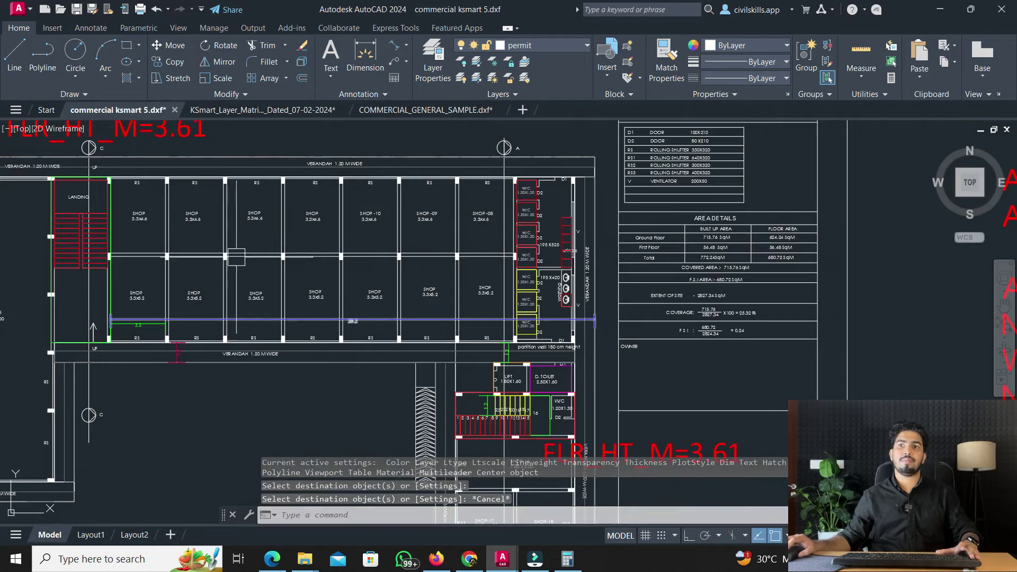
pyautogui.click(278, 110)
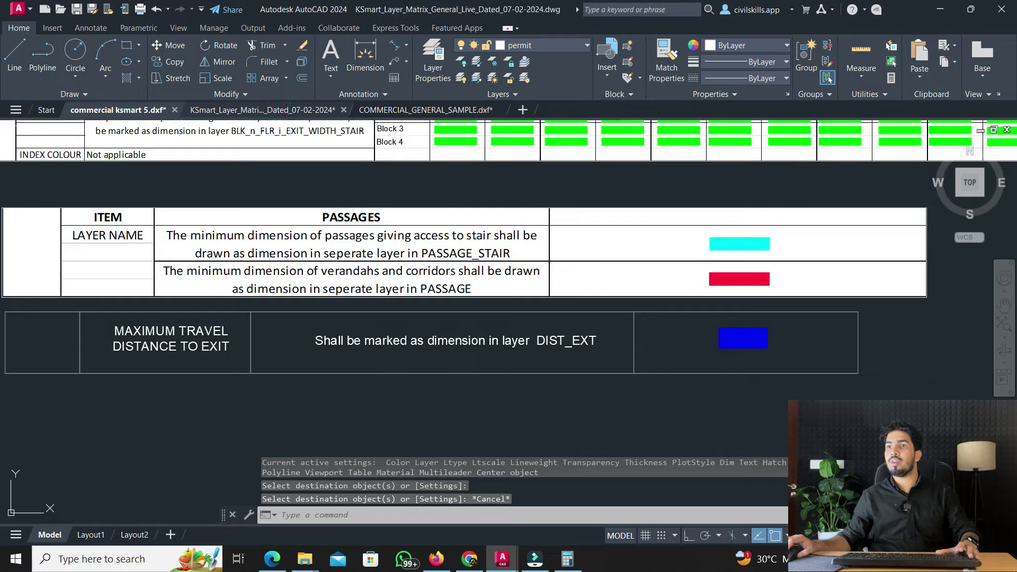
# Read the RAMPS FOR DISABLED rule for layer BLK_n_DA_RAMP_i in the layer matrix, and examine the ramp on the ground-floor plan
pyautogui.scroll(-5, 449, 269)
pyautogui.scroll(4, 355, 261)
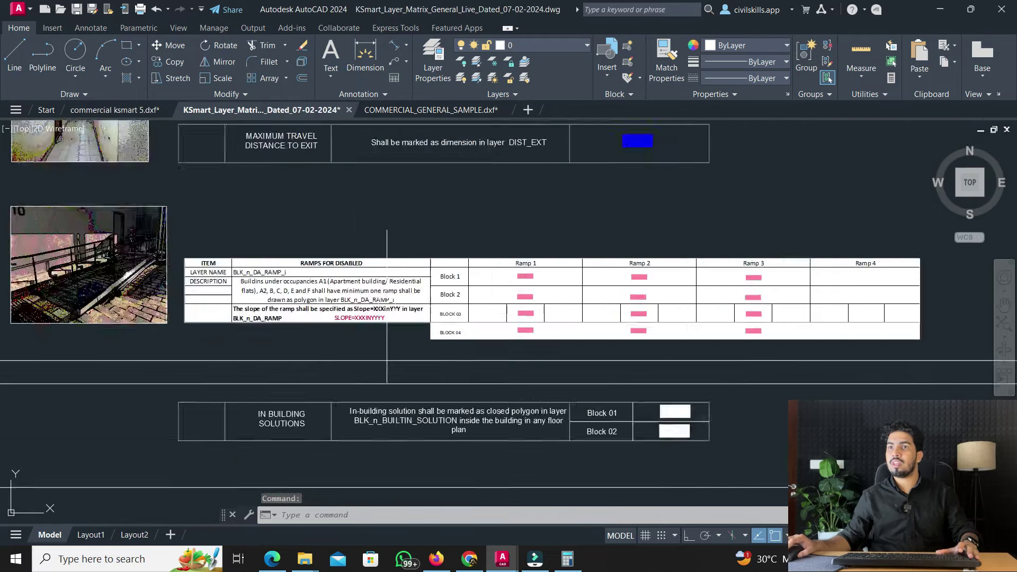
pyautogui.scroll(-2, 345, 258)
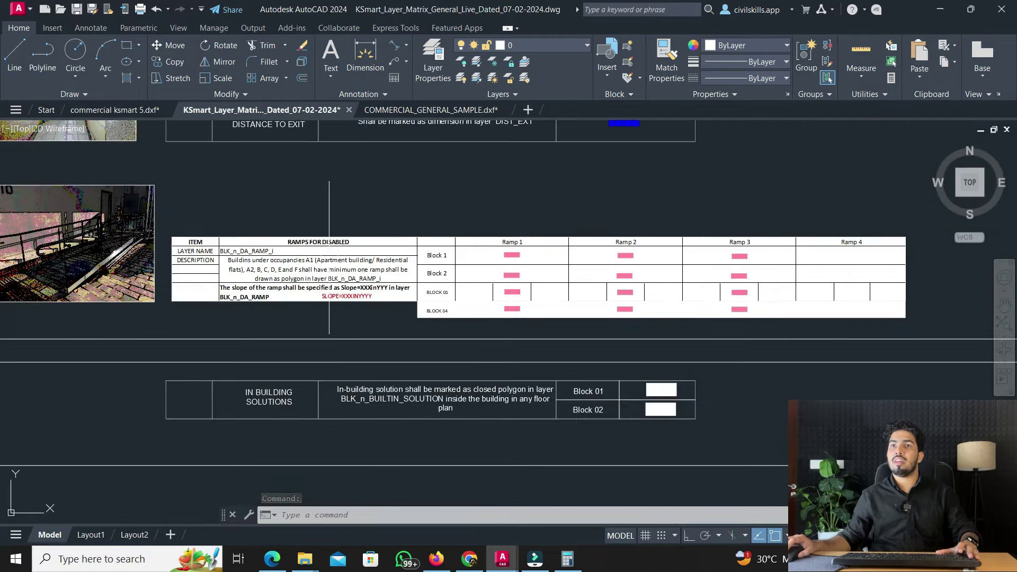
pyautogui.scroll(2, 304, 259)
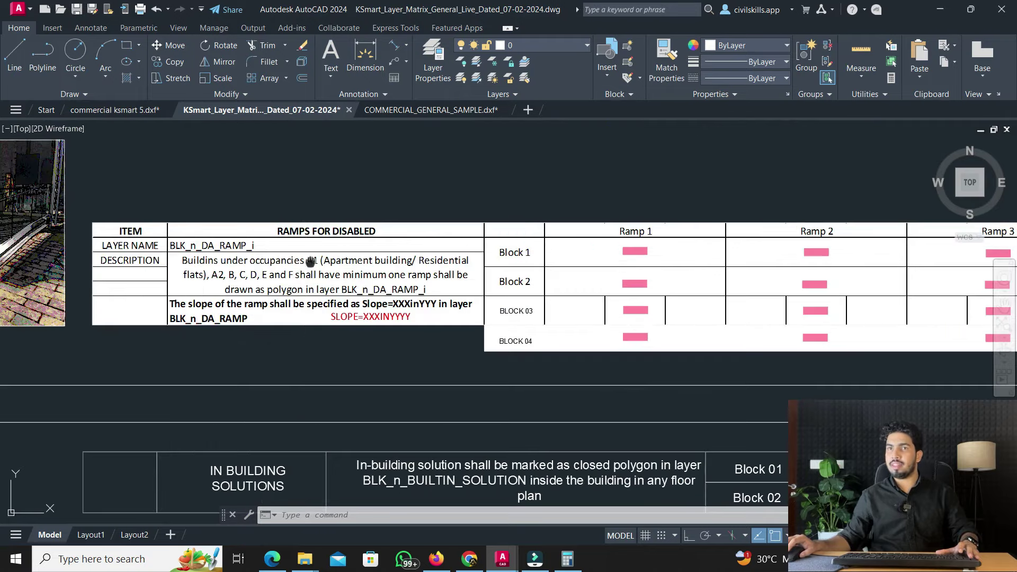
pyautogui.moveTo(310, 261)
pyautogui.mouseDown(button='middle')
pyautogui.moveTo(395, 261)
pyautogui.moveTo(243, 263)
pyautogui.mouseUp(button='middle')
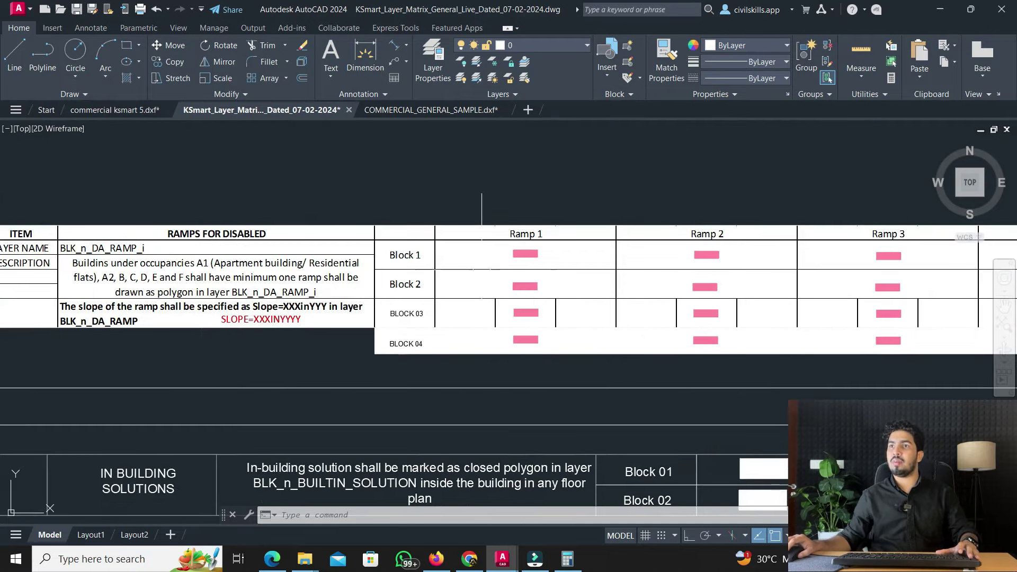
pyautogui.click(126, 116)
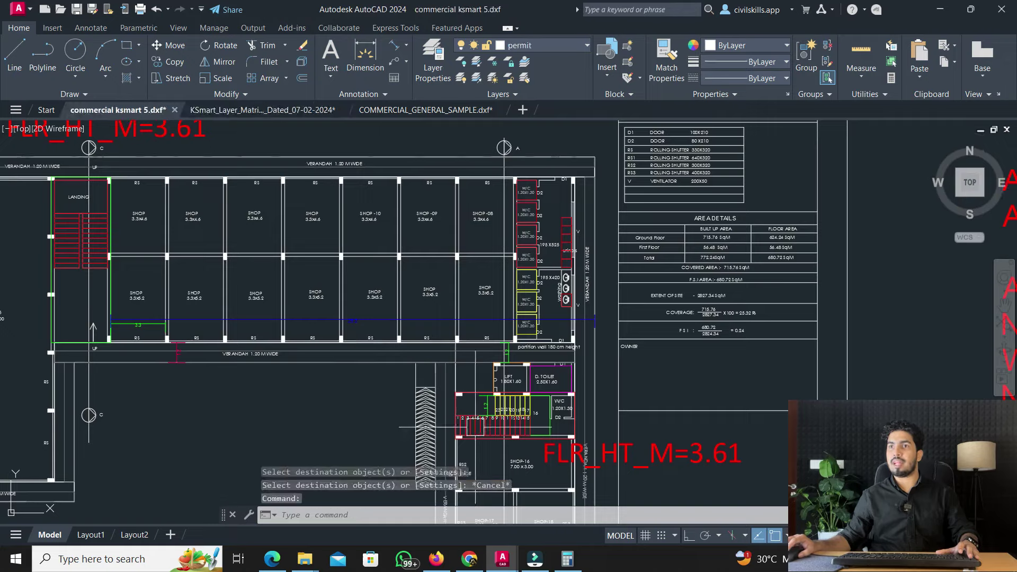
pyautogui.scroll(5, 361, 340)
pyautogui.moveTo(362, 340); pyautogui.dragTo(311, 420, button='middle')
pyautogui.scroll(-2, 310, 422)
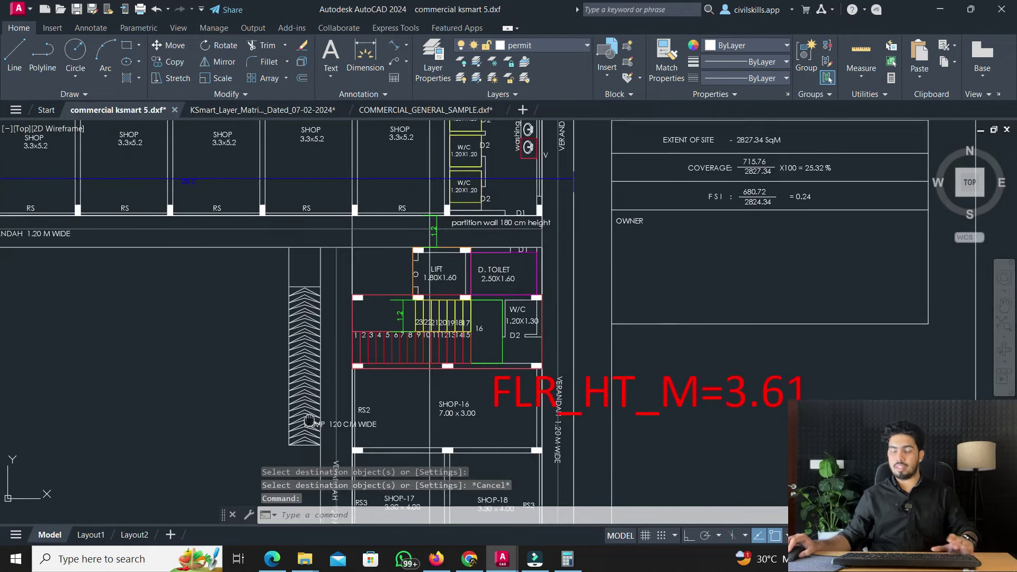
# Draw a closed rectangular polyline around the ramp on the ground-floor plan, from the verandah edge to the ramp's lower end
pyautogui.write('P,')
pyautogui.write('L')
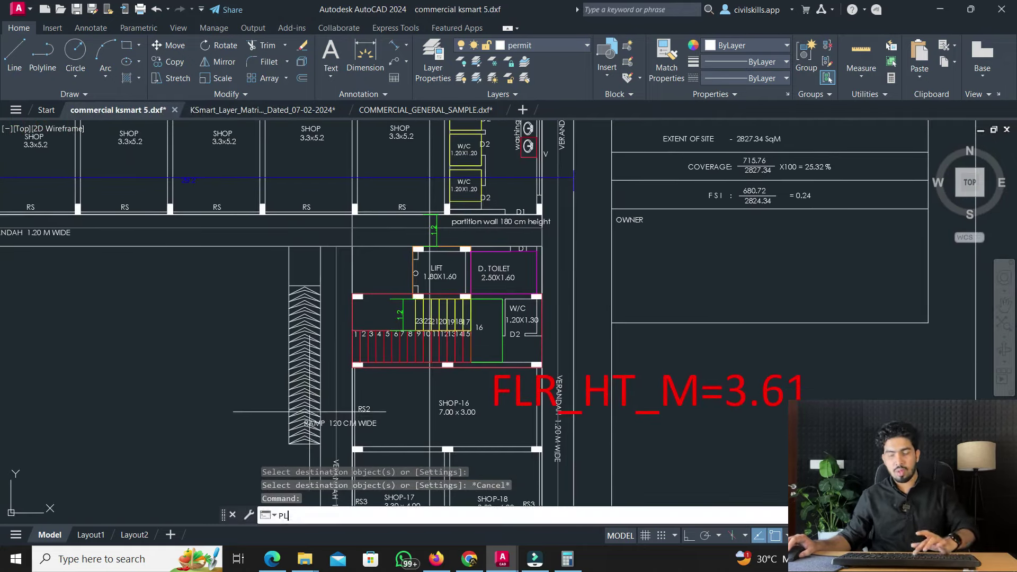
pyautogui.press('Return')
pyautogui.click(289, 246)
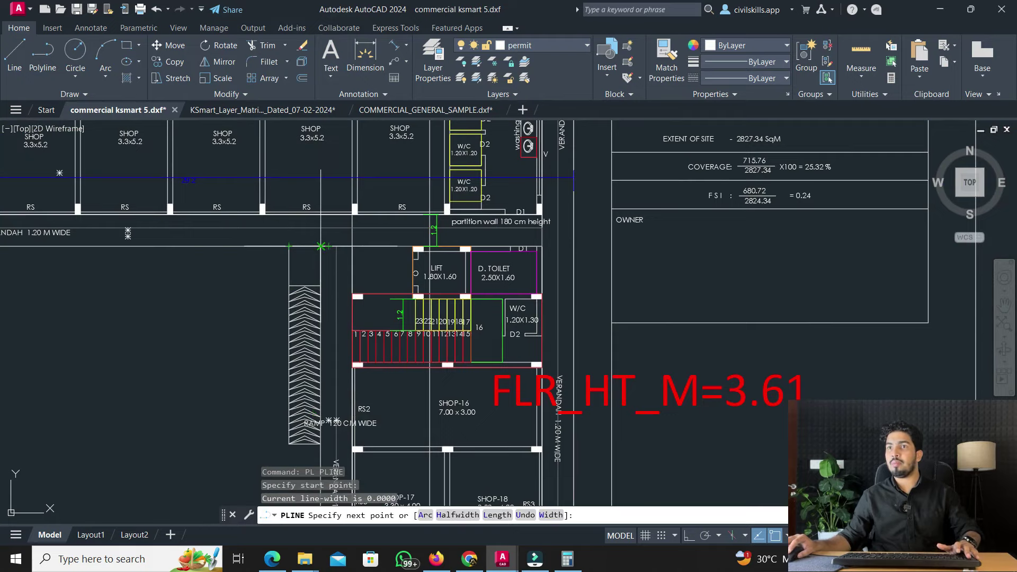
pyautogui.click(320, 246)
pyautogui.moveTo(331, 464); pyautogui.dragTo(347, 399, button='middle')
pyautogui.scroll(2, 347, 401)
pyautogui.click(331, 367)
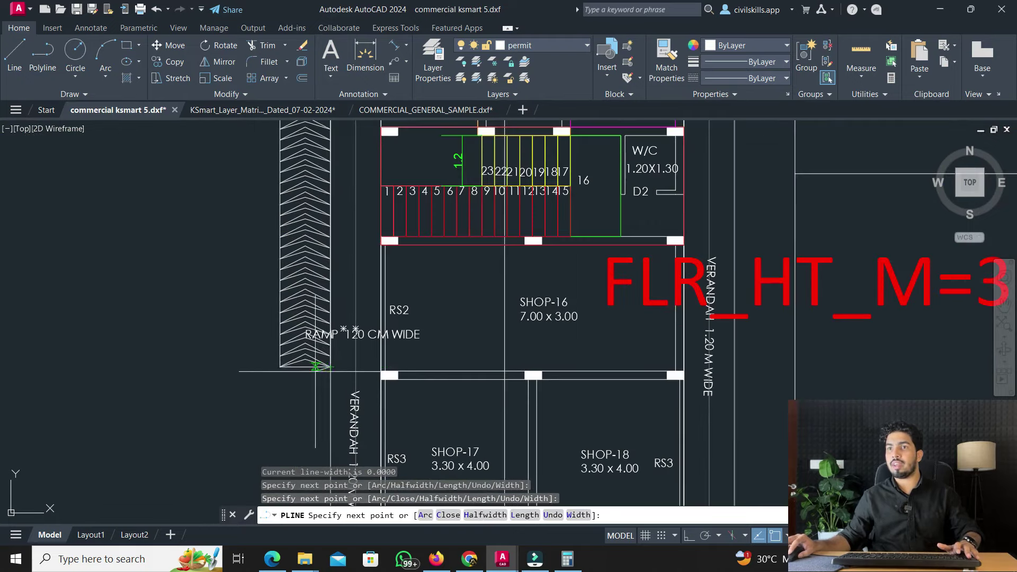
pyautogui.click(279, 368)
pyautogui.write('C')
pyautogui.press('Return')
pyautogui.scroll(-2, 242, 374)
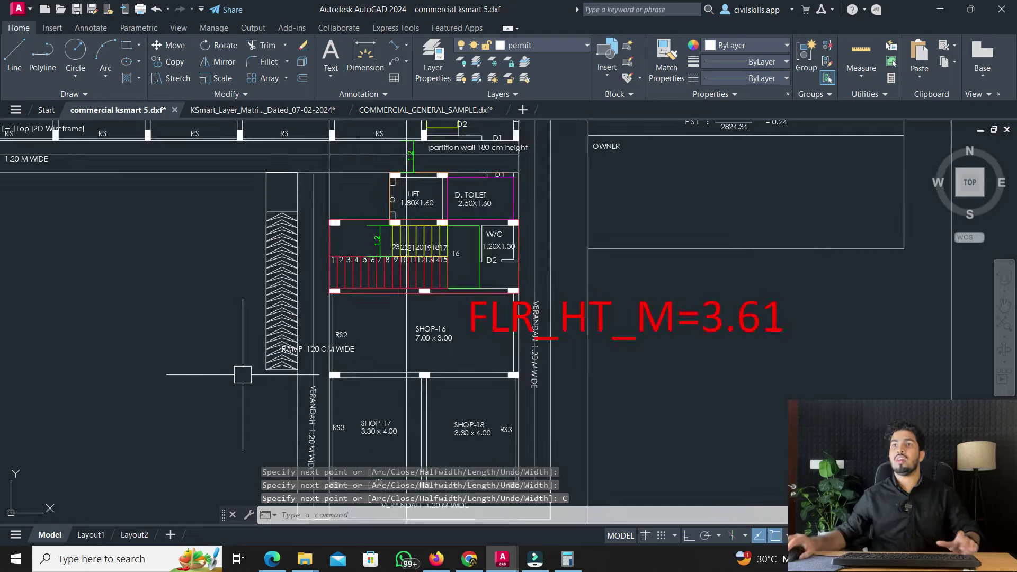
# Match the ramp outline to the Block 1, Ramp 1 swatch of the layer matrix, and return to the layer matrix drawing
pyautogui.click(286, 109)
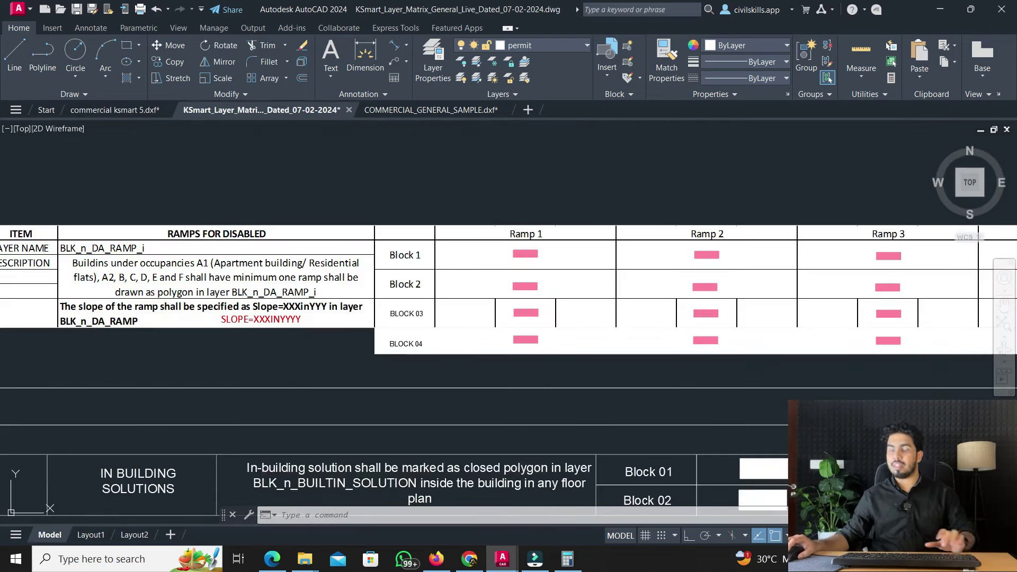
pyautogui.write('ma')
pyautogui.press('Return')
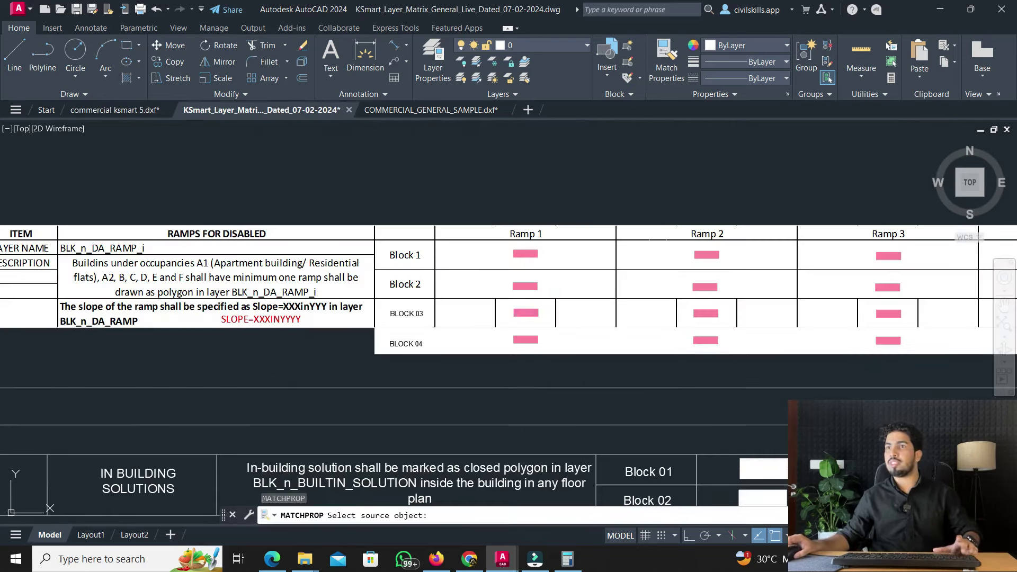
pyautogui.scroll(2, 639, 233)
pyautogui.click(457, 266)
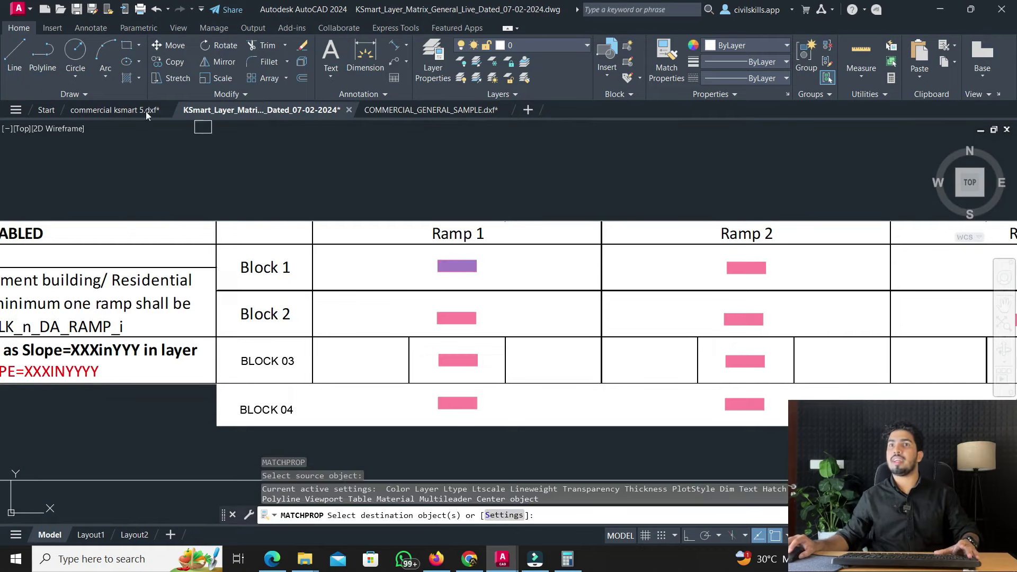
pyautogui.click(144, 112)
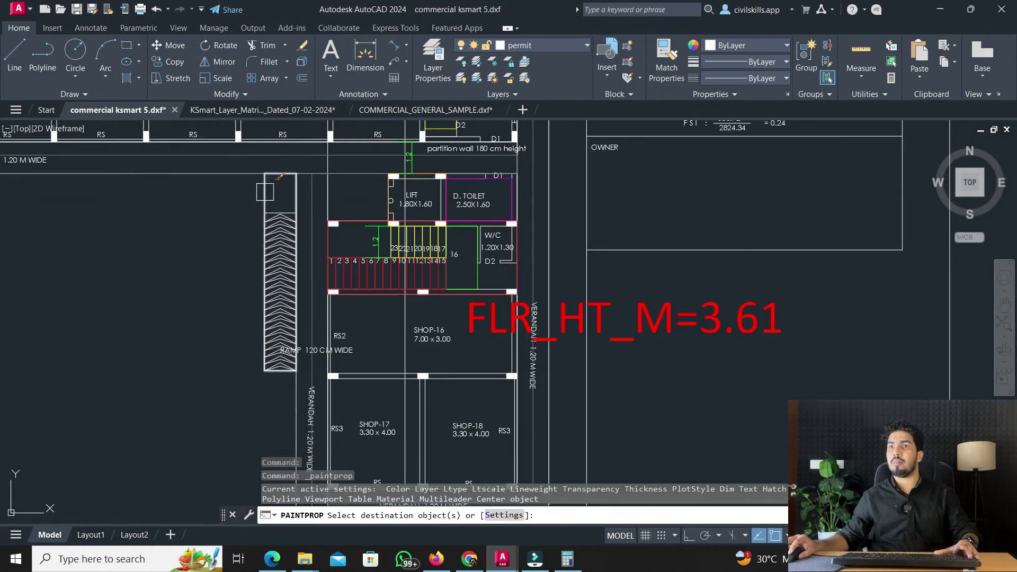
pyautogui.click(265, 191)
pyautogui.click(275, 112)
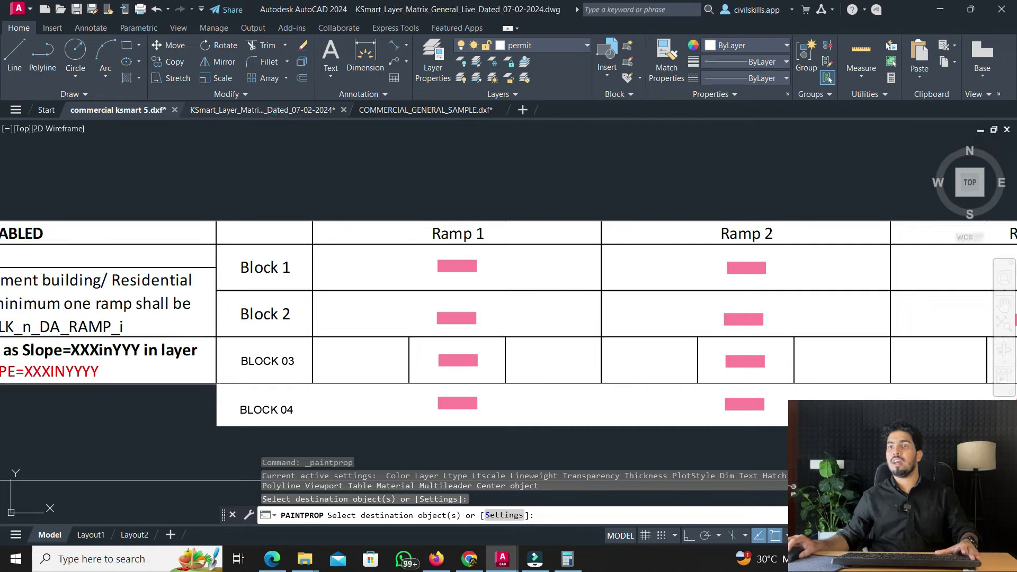
pyautogui.press('Escape')
# Copy the SLOPE=XXXINYYYY text from the ramps table into commercial ksmart 5.dxf and place it beside the ramp's lower end
pyautogui.moveTo(100, 365)
pyautogui.mouseDown(button='middle')
pyautogui.moveTo(152, 341)
pyautogui.moveTo(234, 370)
pyautogui.mouseUp(button='middle')
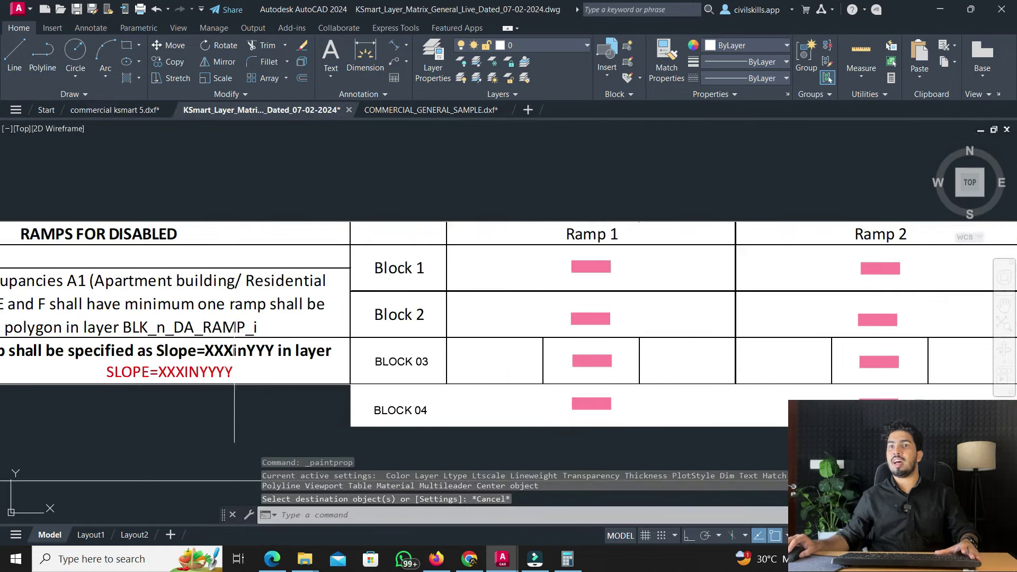
pyautogui.moveTo(178, 304); pyautogui.dragTo(247, 302, button='middle')
pyautogui.moveTo(295, 348); pyautogui.dragTo(388, 342, button='middle')
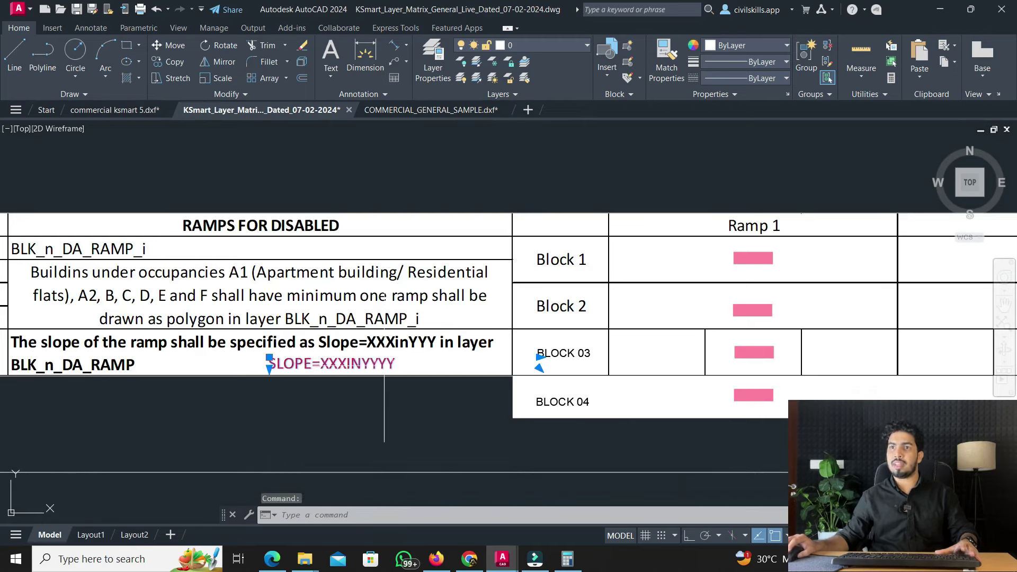
pyautogui.click(406, 376)
pyautogui.hotkey('ctrl', 'c')
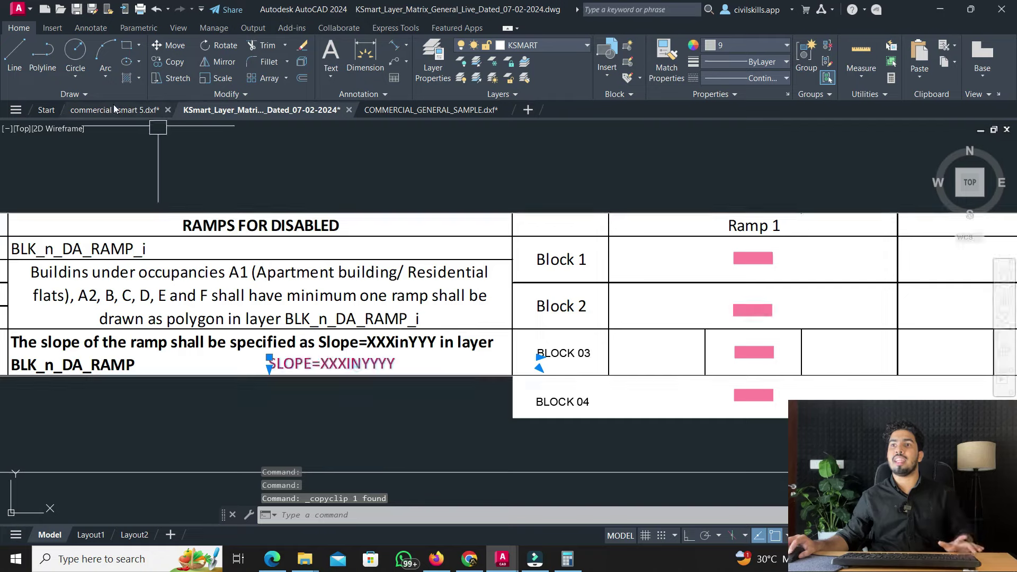
pyautogui.click(113, 111)
pyautogui.hotkey('ctrl', 'v')
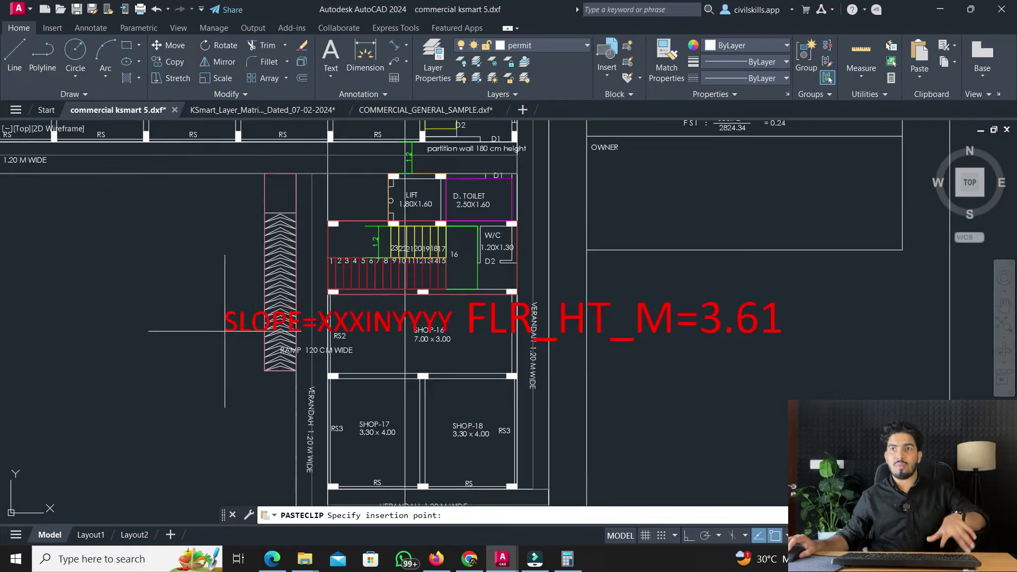
pyautogui.scroll(-4, 133, 355)
pyautogui.scroll(2, 132, 353)
pyautogui.click(133, 354)
pyautogui.scroll(2, 149, 371)
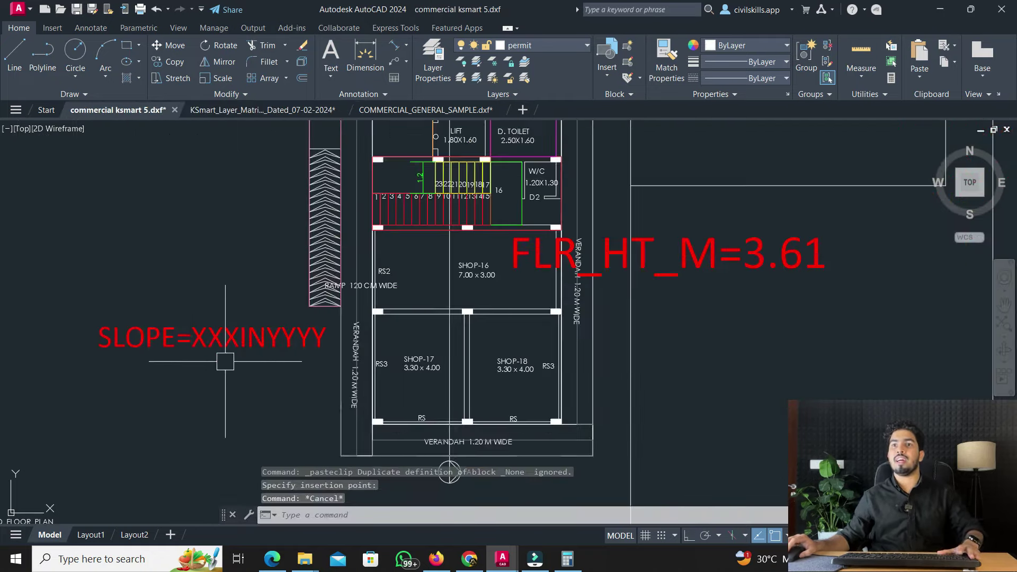
# Change the pasted slope text to SLOPE=1IN12
pyautogui.doubleClick(266, 339)
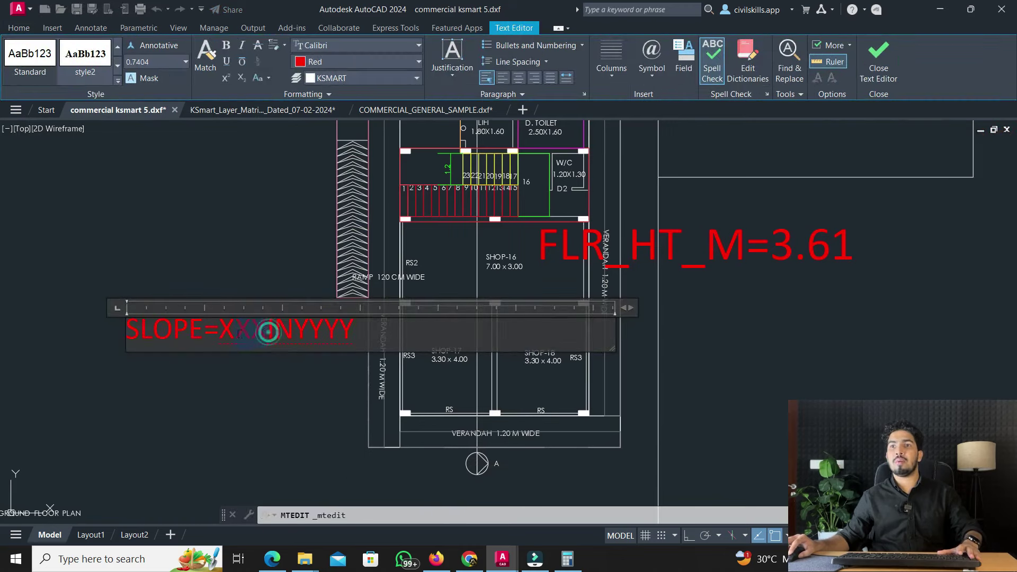
pyautogui.write('1IN12')
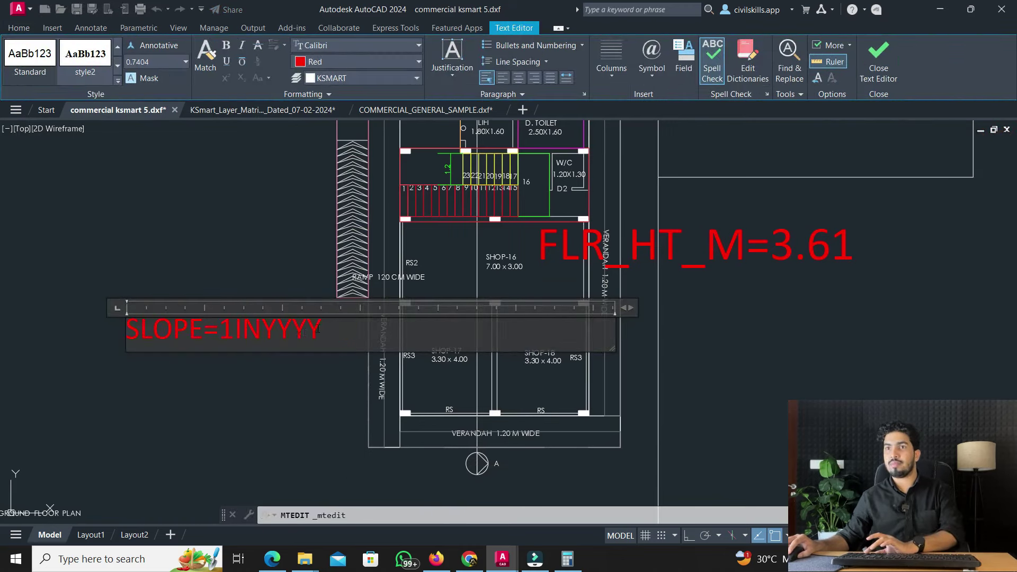
pyautogui.click(249, 374)
# Match the properties of the SLOPE=1IN12 text to the ramp outline
pyautogui.write('ma')
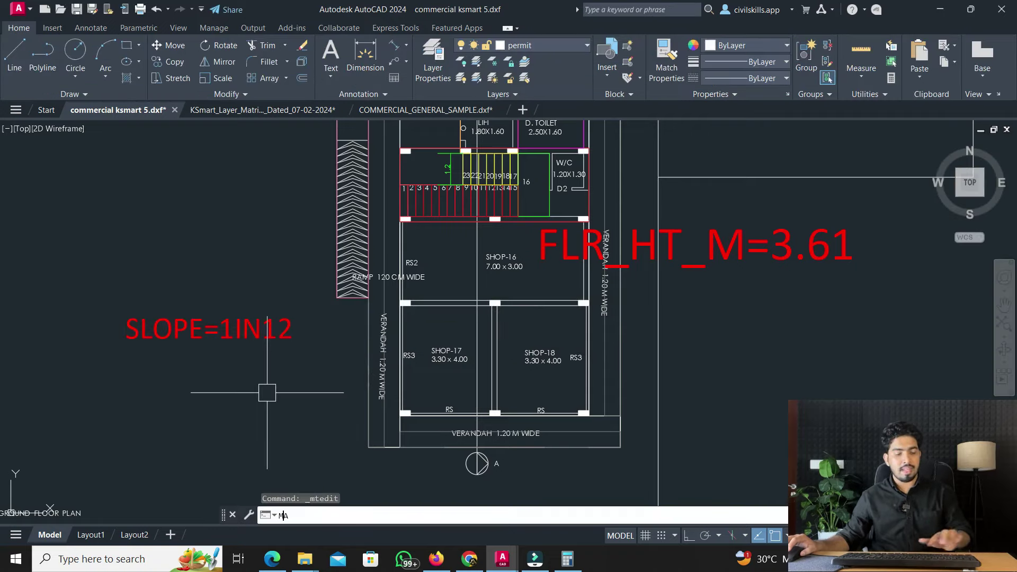
pyautogui.press('Return')
pyautogui.moveTo(363, 178); pyautogui.dragTo(364, 229, button='middle')
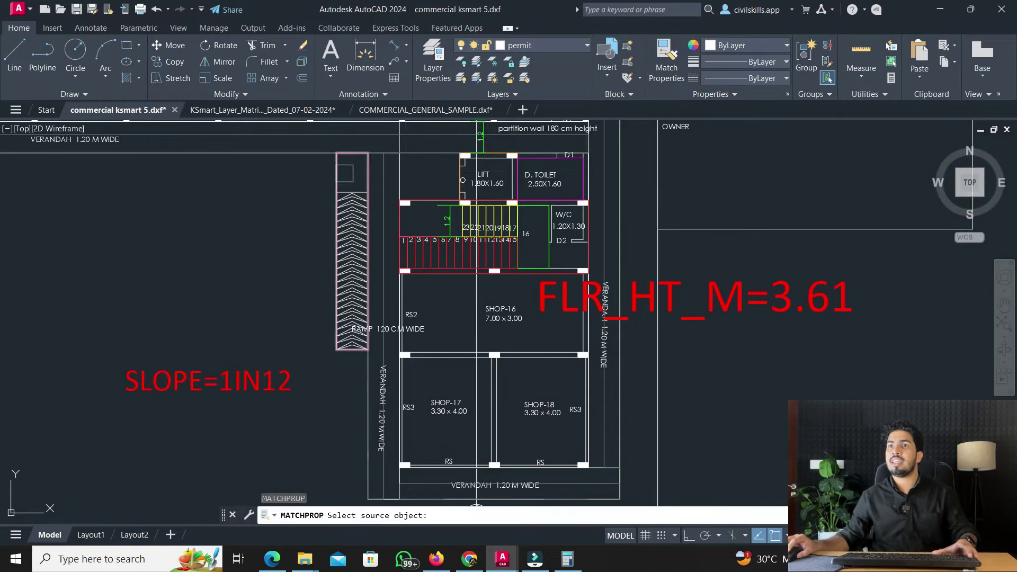
pyautogui.click(341, 170)
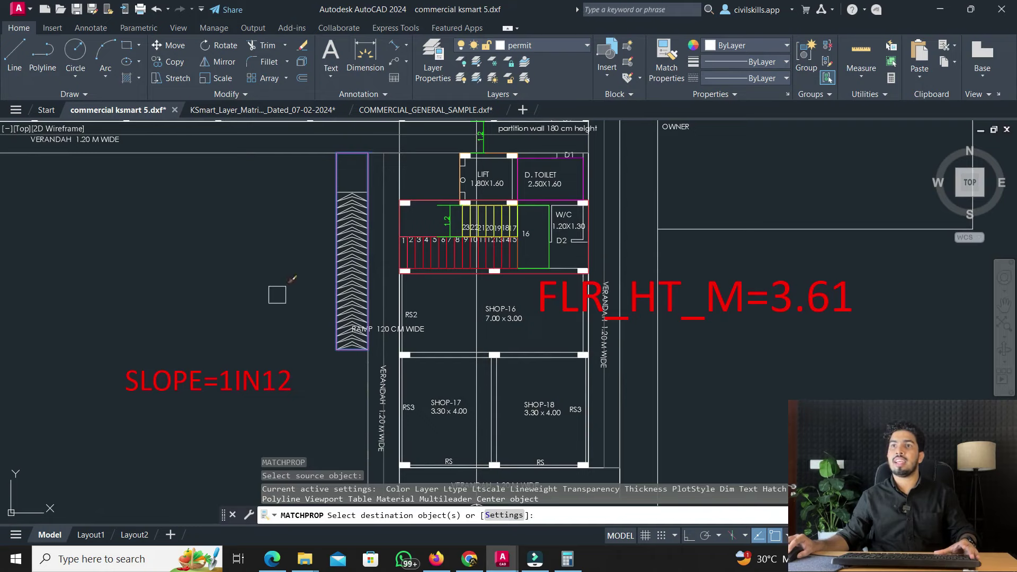
pyautogui.click(248, 379)
pyautogui.press('Escape')
pyautogui.press('Escape')
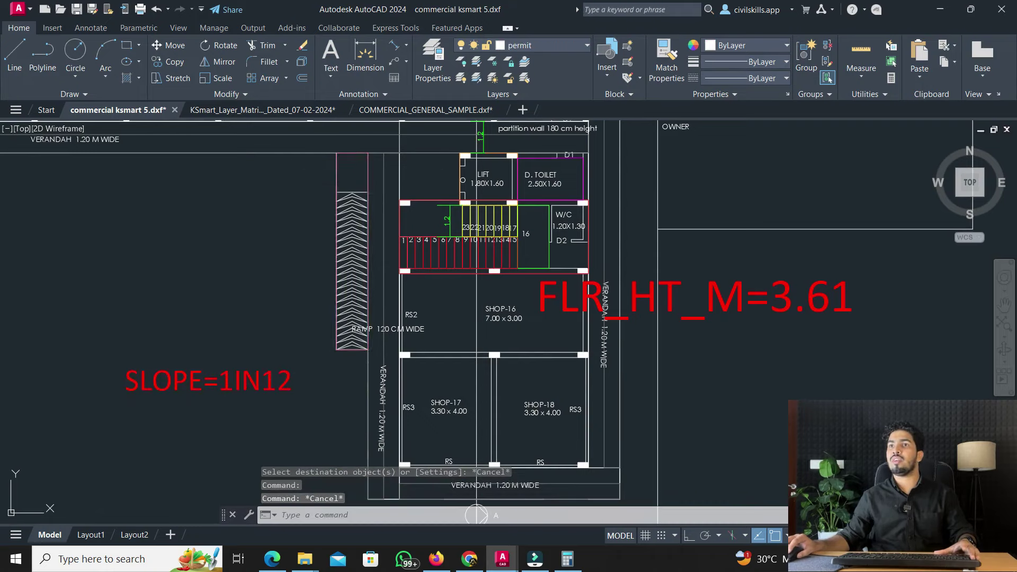
# Check the ramp outline and the slope text by selecting each one and clearing the selection
pyautogui.click(368, 155)
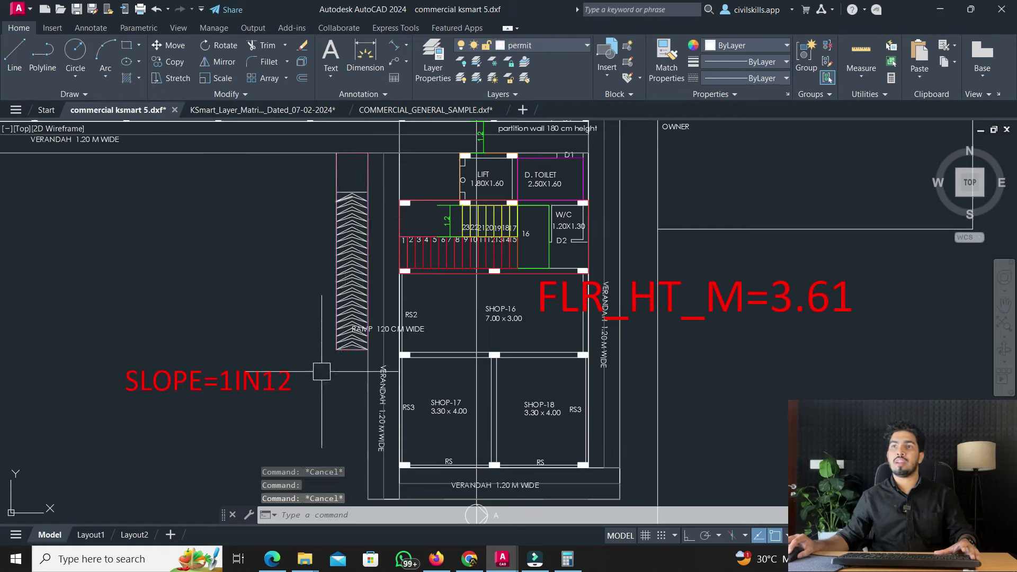
pyautogui.press('Escape')
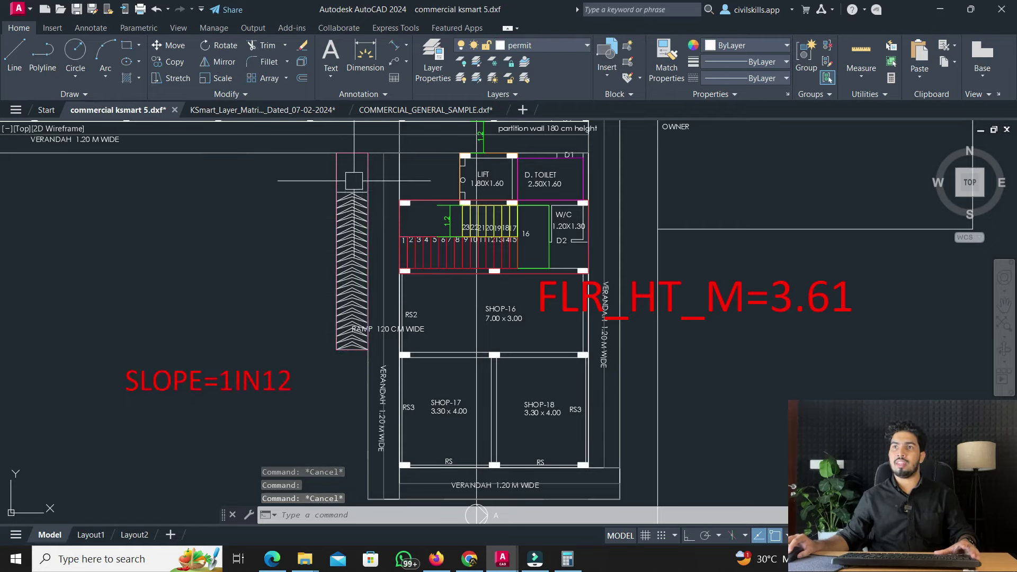
pyautogui.click(364, 164)
pyautogui.press('Escape')
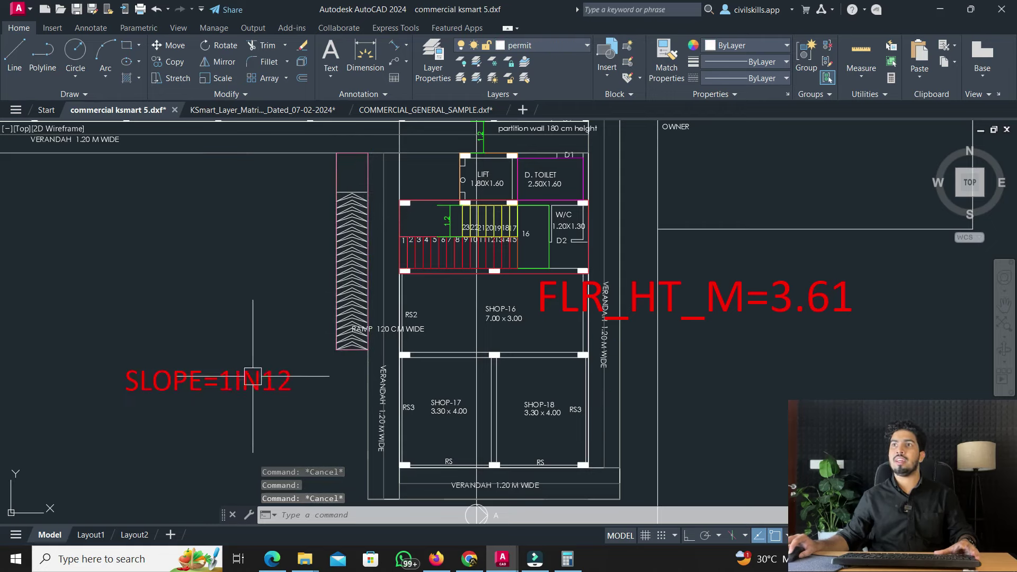
pyautogui.click(254, 376)
pyautogui.press('Escape')
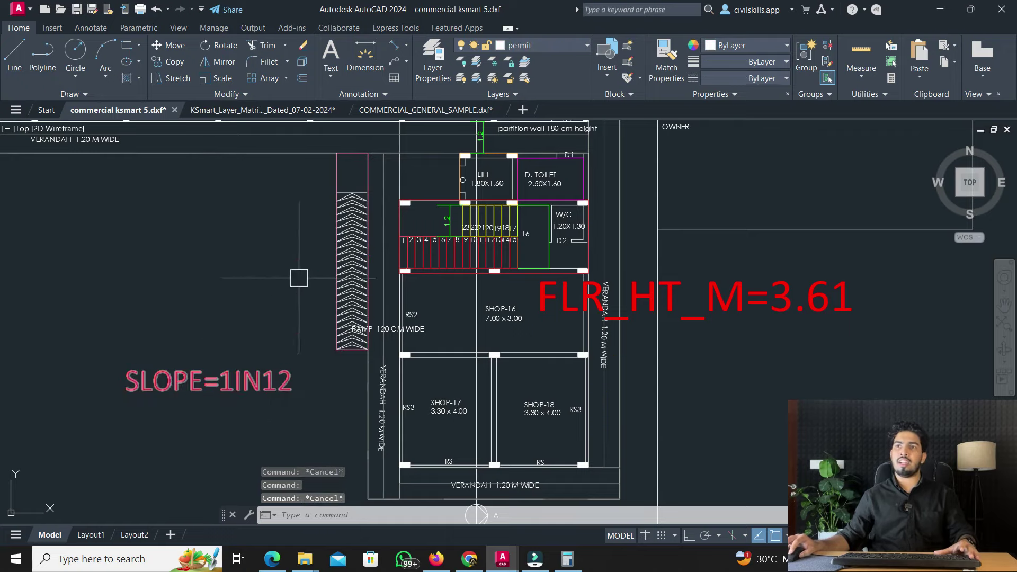
# Read the IN BUILDING SOLUTIONS rule for layer BLK_n_BUILTIN_SOLUTION in the layer matrix, and return to the ground-floor plan
pyautogui.scroll(-6, 277, 306)
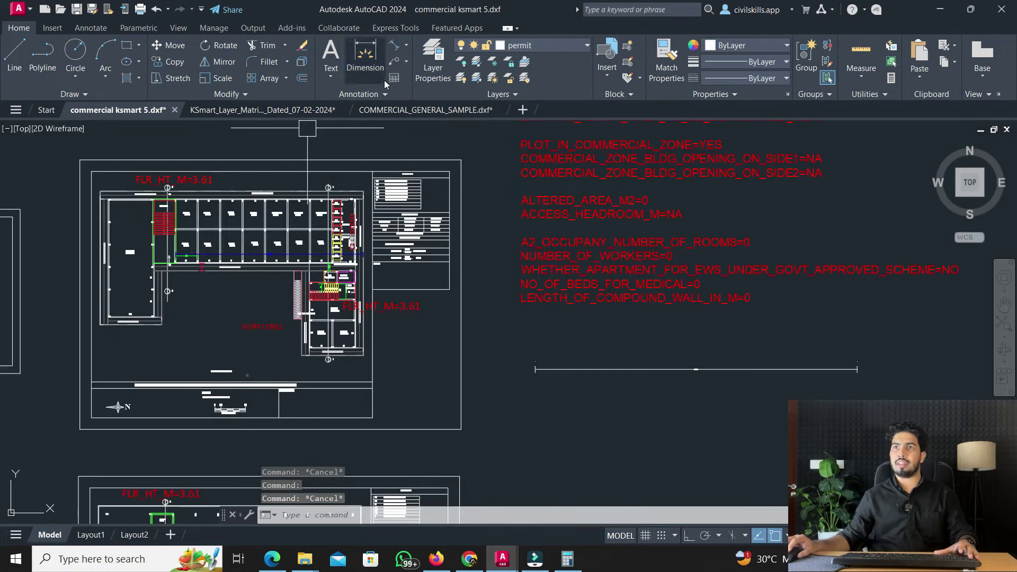
pyautogui.click(300, 111)
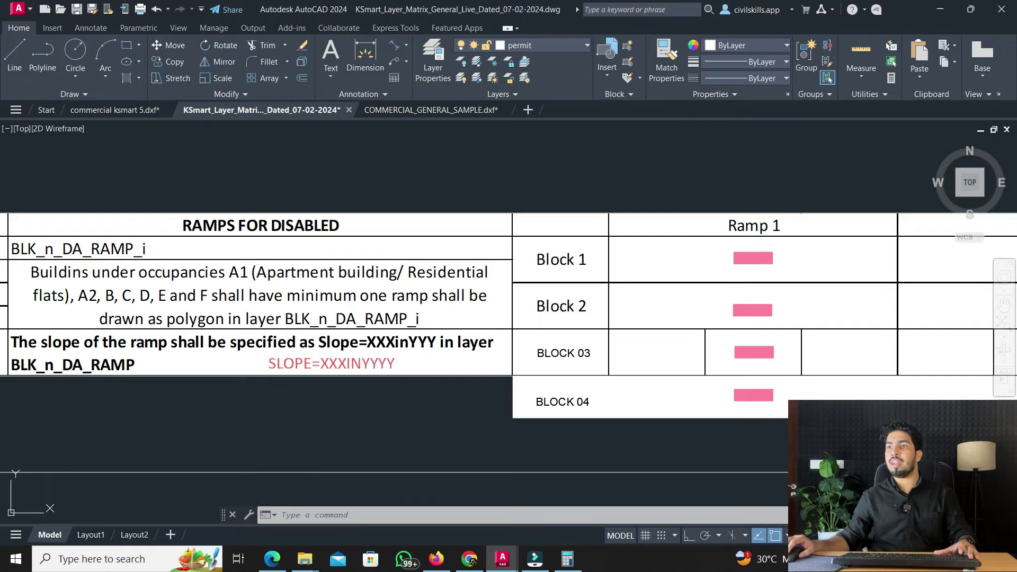
pyautogui.scroll(-6, 304, 413)
pyautogui.scroll(6, 277, 332)
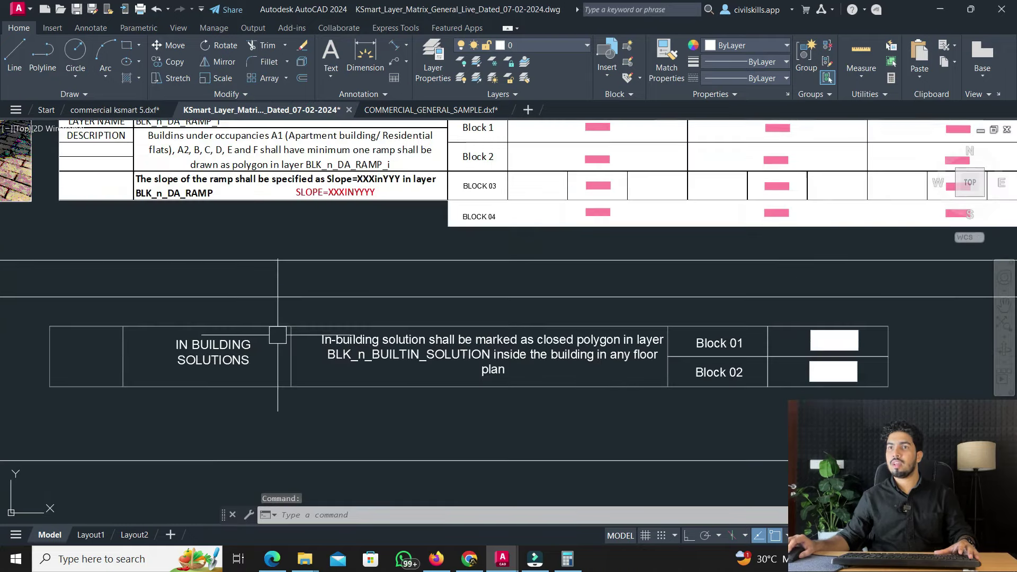
pyautogui.moveTo(238, 371); pyautogui.dragTo(190, 377, button='middle')
pyautogui.moveTo(269, 371); pyautogui.dragTo(183, 379, button='middle')
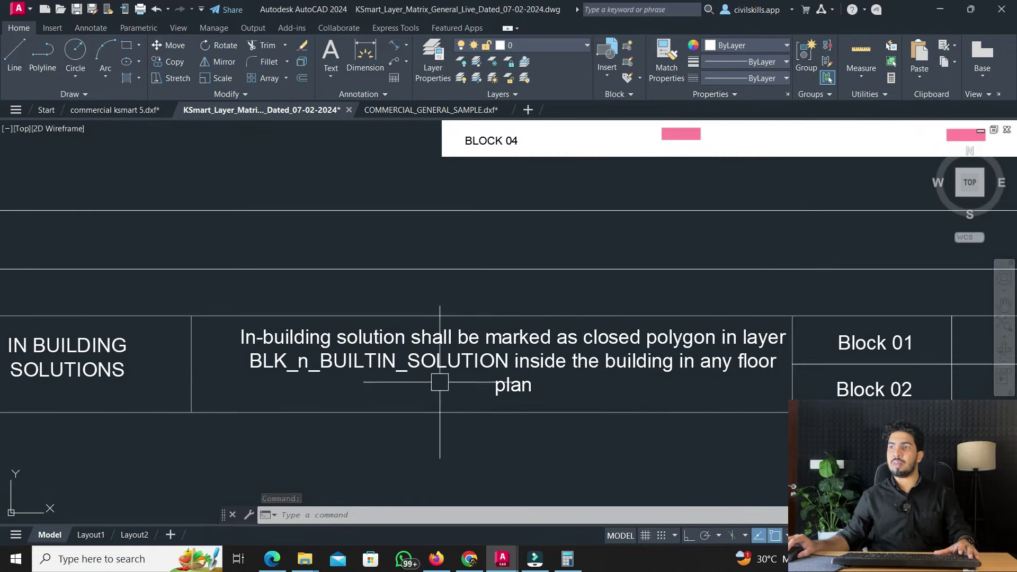
pyautogui.click(160, 110)
pyautogui.scroll(5, 323, 317)
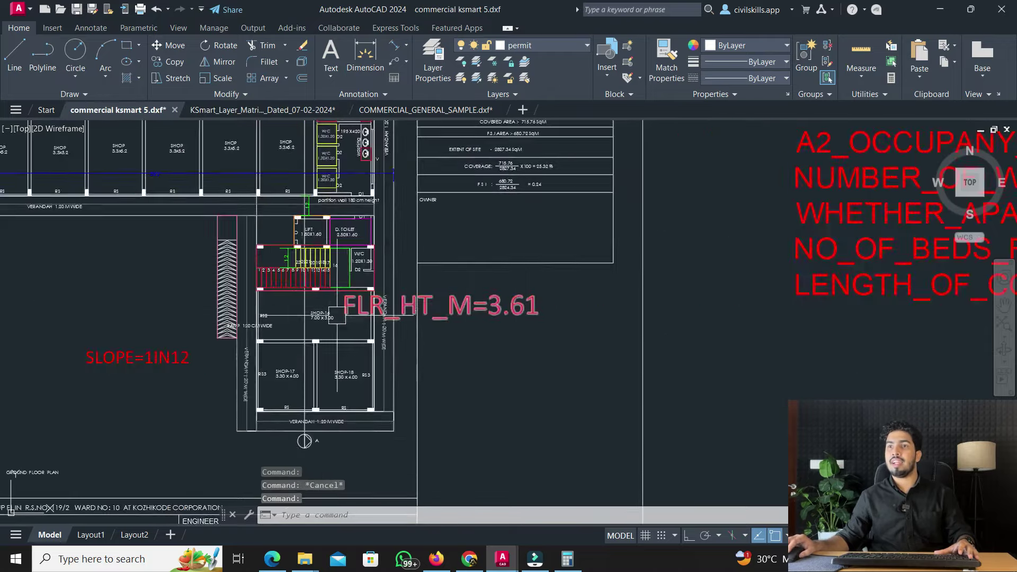
# Draw a small rectangle inside SHOP-17 on the ground-floor plan, against the partition wall just above the column shared with SHOP-18
pyautogui.moveTo(308, 404); pyautogui.dragTo(341, 338, button='middle')
pyautogui.scroll(2, 270, 389)
pyautogui.write('rec')
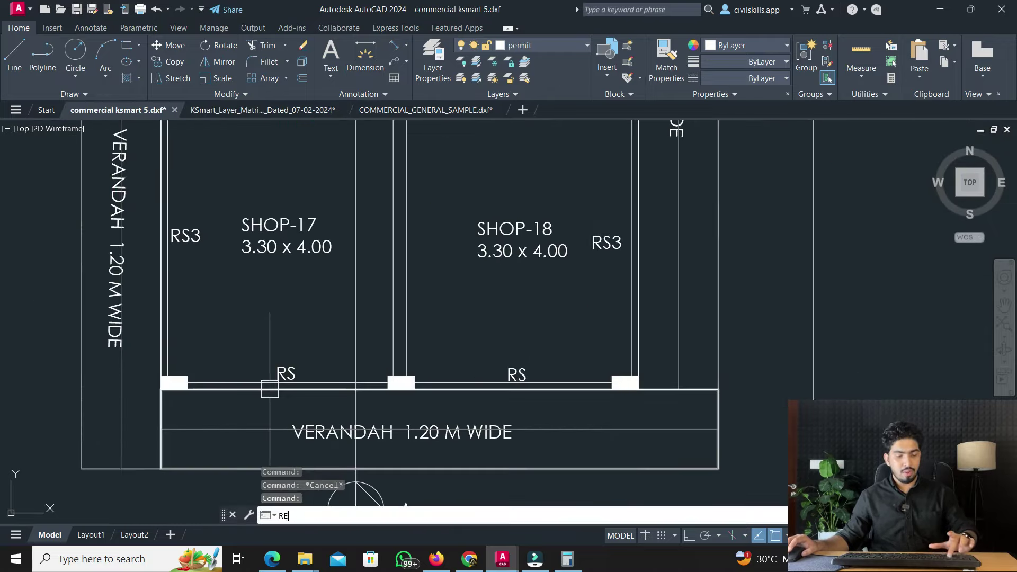
pyautogui.press('Return')
pyautogui.scroll(4, 358, 352)
pyautogui.click(387, 314)
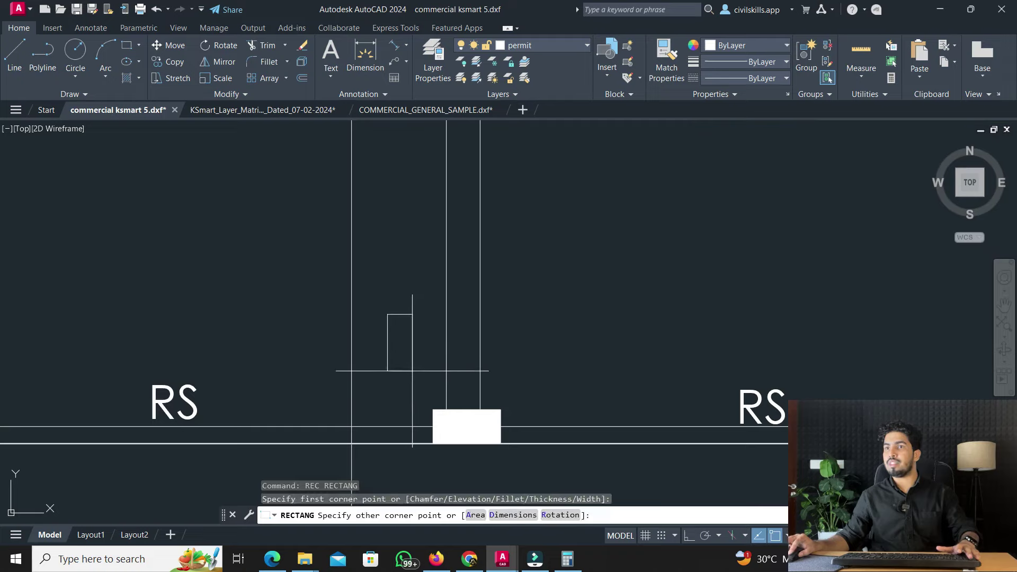
pyautogui.click(447, 392)
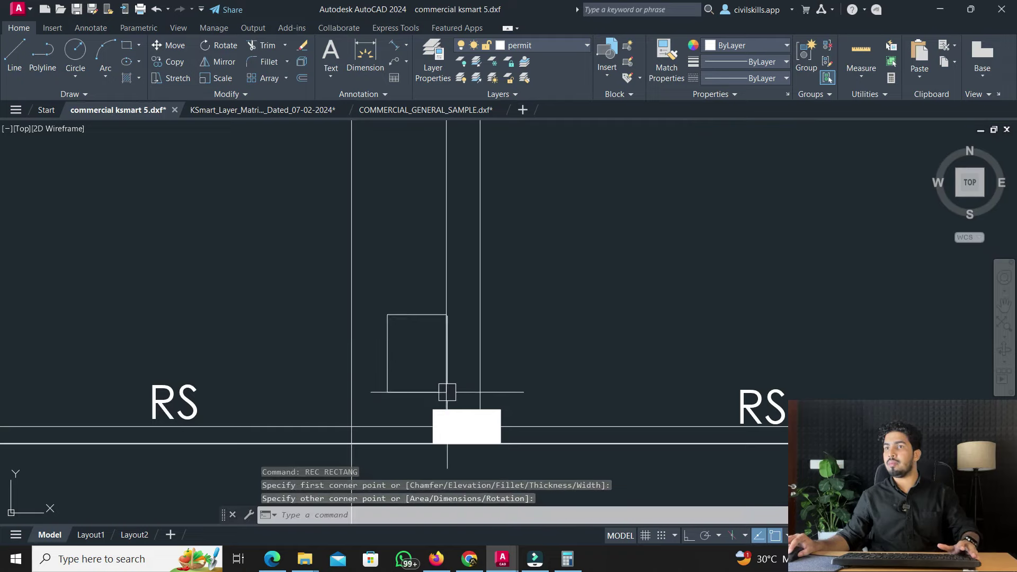
# Match the properties of the Block 01 in-building solution template in the layer matrix to the small rectangle in SHOP-17
pyautogui.click(294, 113)
pyautogui.scroll(-4, 347, 333)
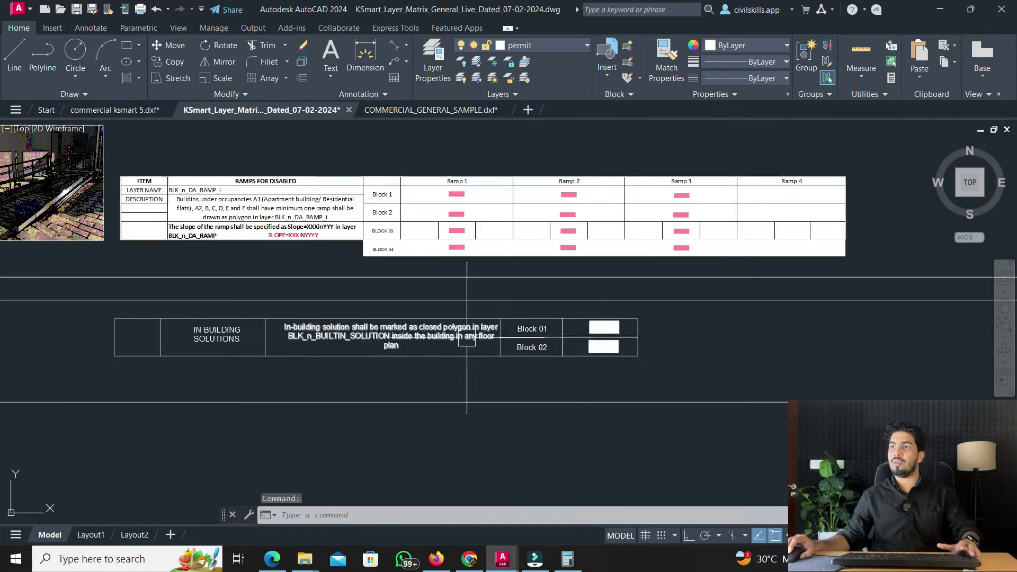
pyautogui.scroll(3, 578, 331)
pyautogui.write('MA')
pyautogui.press('space')
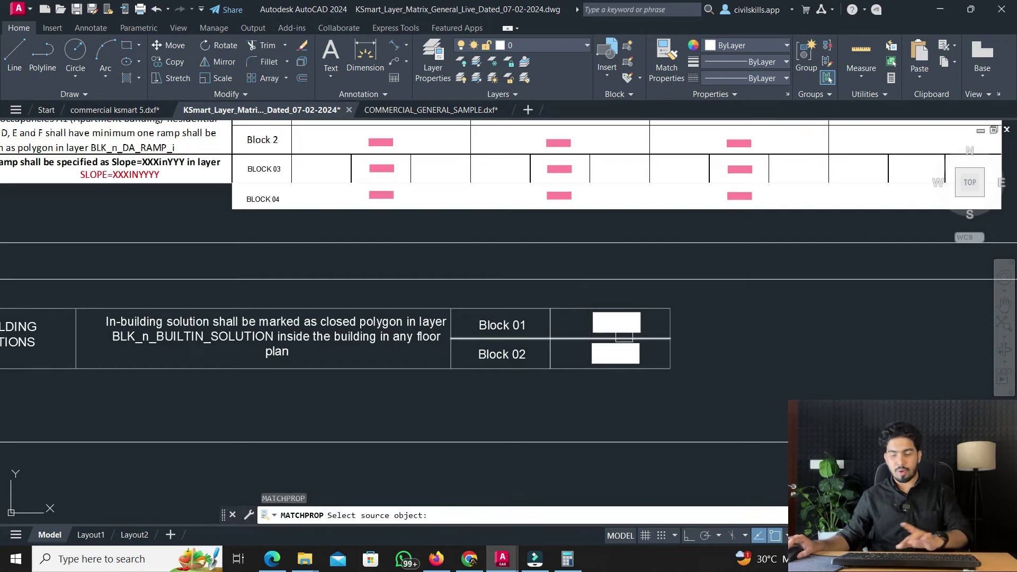
pyautogui.scroll(2, 683, 329)
pyautogui.click(580, 316)
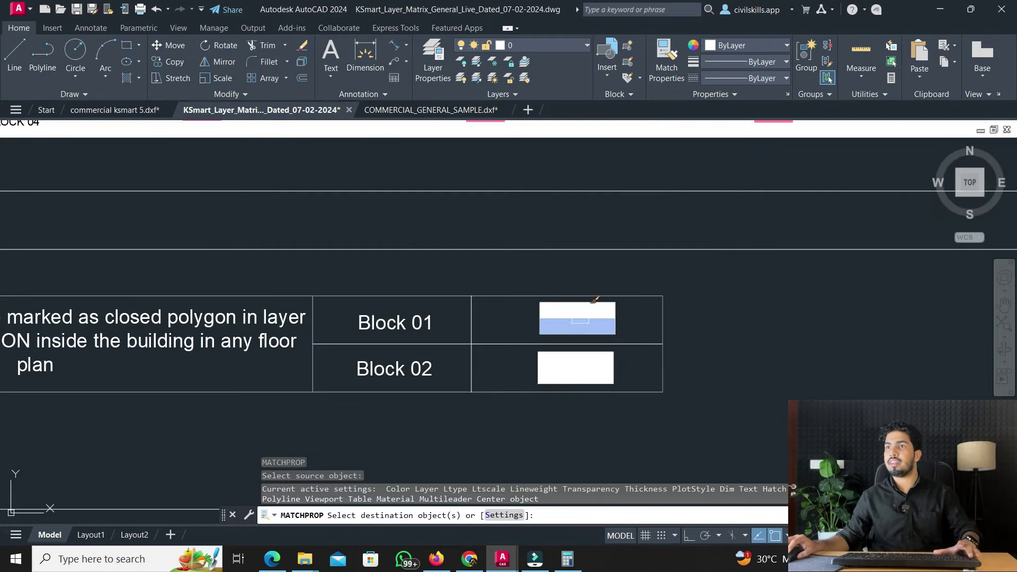
pyautogui.click(132, 110)
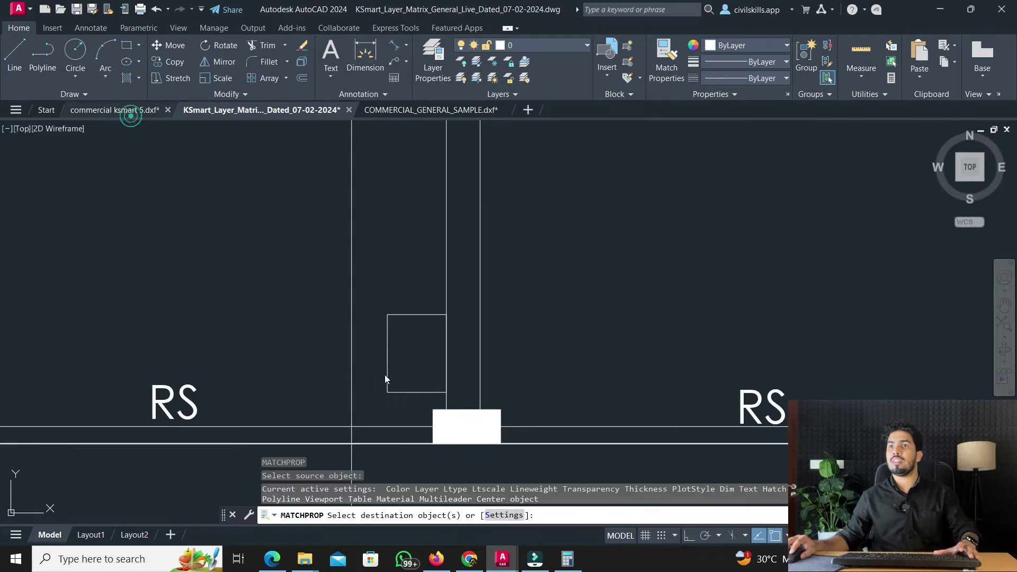
pyautogui.press('Escape')
# Check the layer of the rectangle in SHOP-17 by selecting it, and clear the selection
pyautogui.click(398, 314)
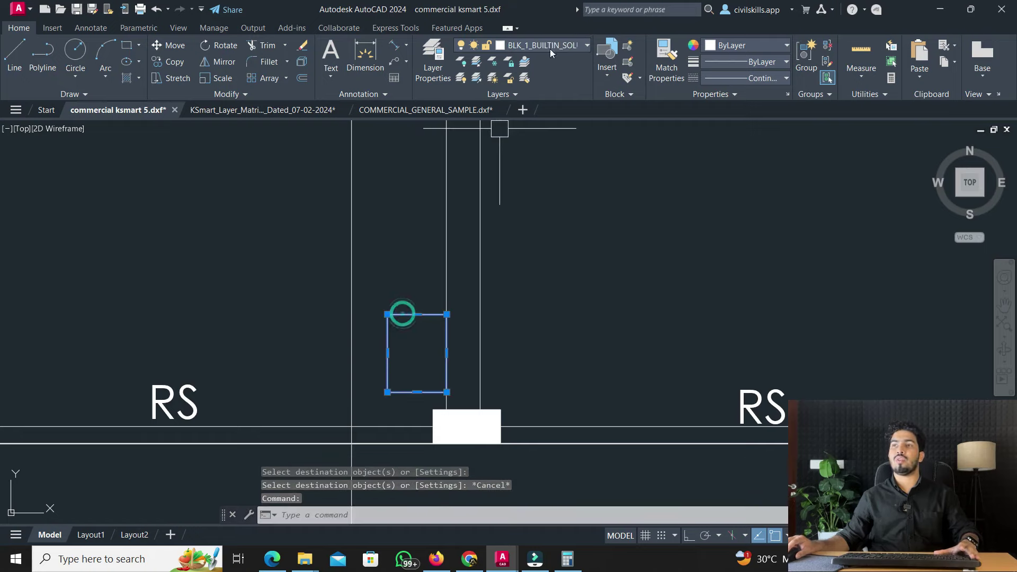
pyautogui.press('Escape')
pyautogui.scroll(-3, 418, 345)
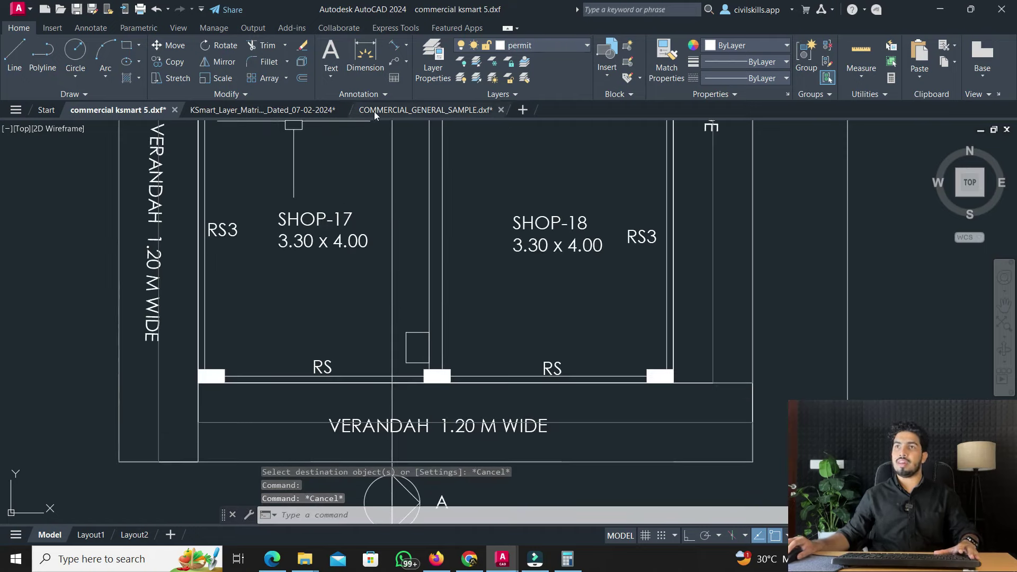
# Look through the layer matrix's special provisions for occupancy A1 apartments, A2 special residential and the tables below them
pyautogui.click(306, 110)
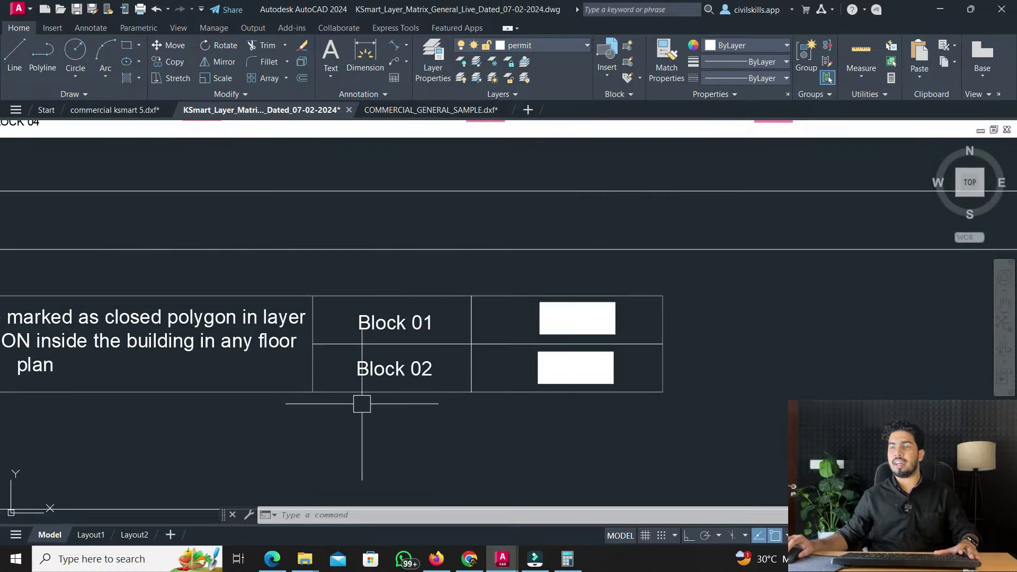
pyautogui.scroll(-5, 360, 397)
pyautogui.moveTo(393, 350)
pyautogui.mouseDown(button='middle')
pyautogui.moveTo(368, 270)
pyautogui.moveTo(395, 252)
pyautogui.mouseUp(button='middle')
pyautogui.scroll(-2, 395, 253)
pyautogui.moveTo(348, 365); pyautogui.dragTo(357, 248, button='middle')
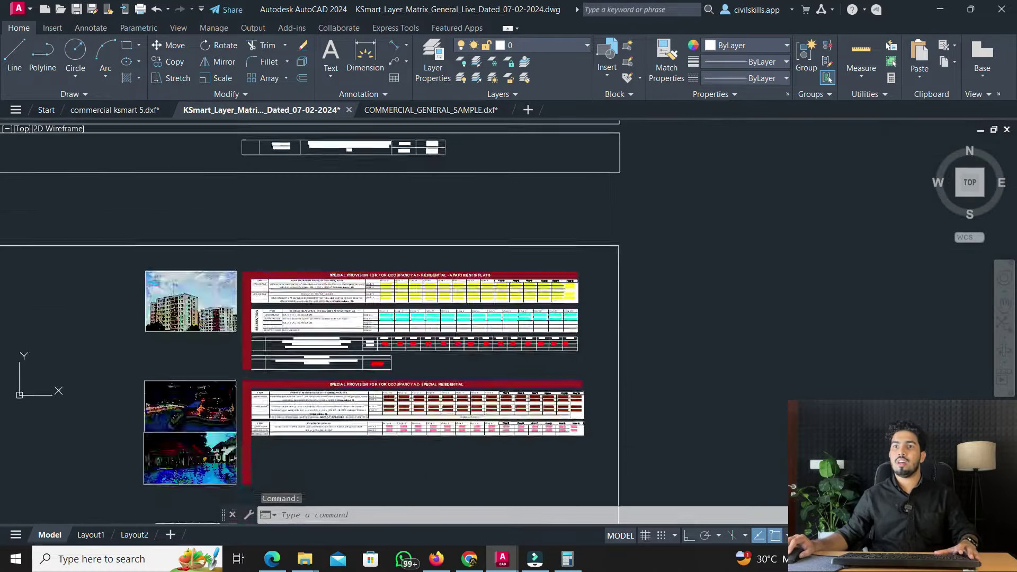
pyautogui.scroll(4, 368, 271)
pyautogui.scroll(-2, 433, 334)
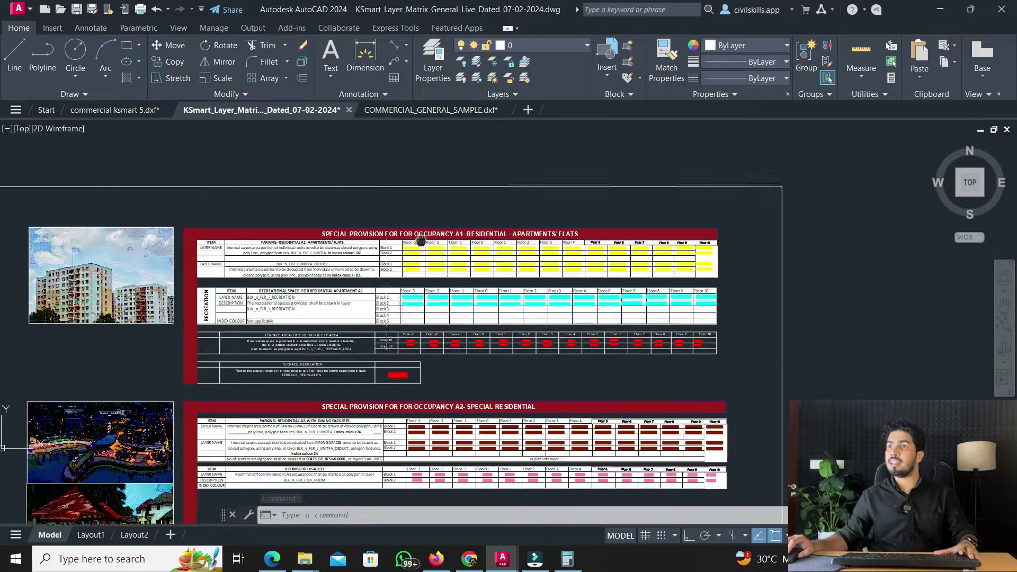
pyautogui.scroll(4, 376, 193)
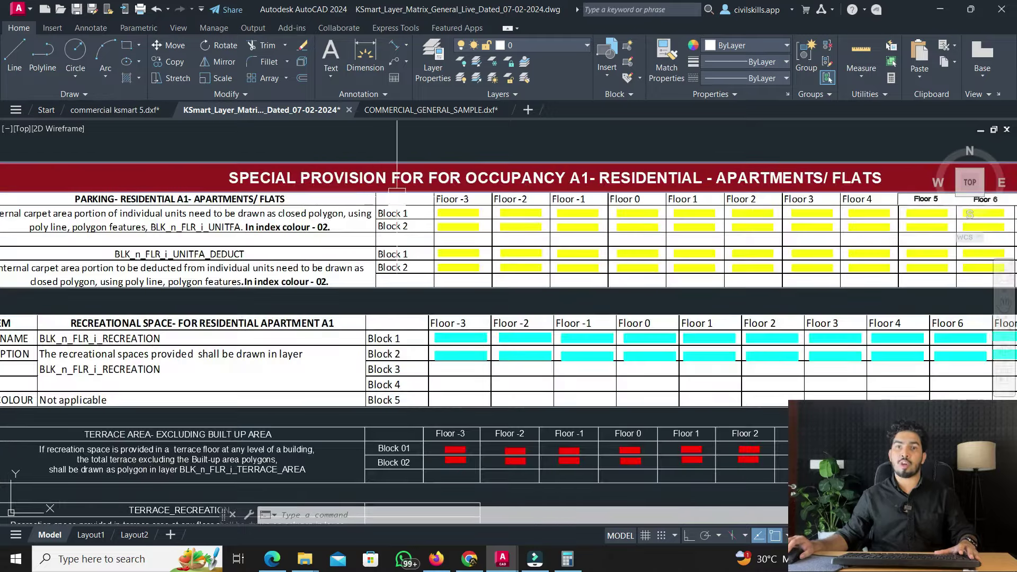
pyautogui.scroll(-5, 397, 190)
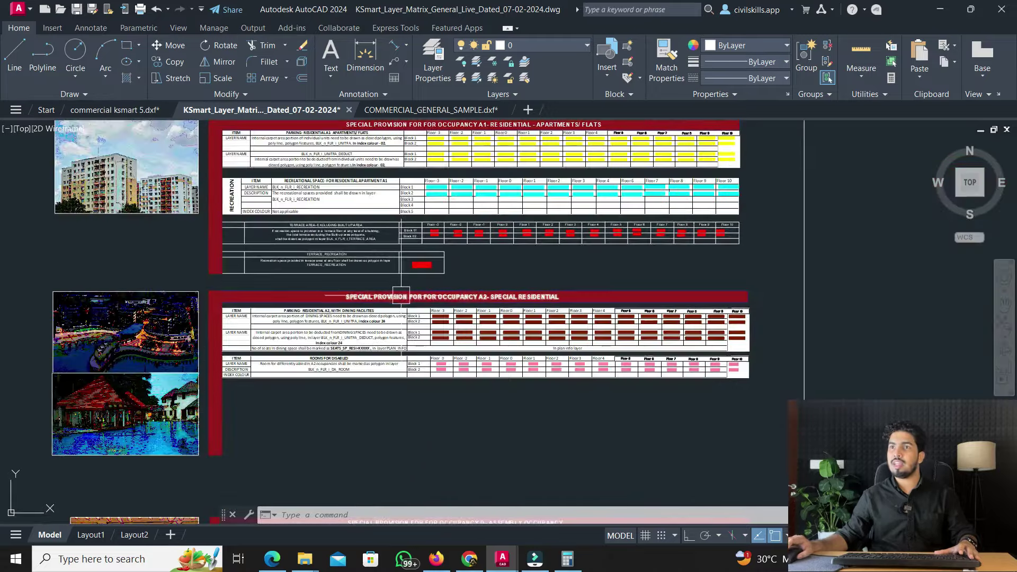
pyautogui.scroll(1, 401, 295)
pyautogui.moveTo(399, 295); pyautogui.dragTo(377, 200, button='middle')
pyautogui.scroll(-2, 377, 200)
pyautogui.scroll(2, 364, 320)
pyautogui.moveTo(394, 357); pyautogui.dragTo(376, 168, button='middle')
pyautogui.moveTo(413, 338); pyautogui.dragTo(391, 208, button='middle')
pyautogui.scroll(-4, 401, 219)
pyautogui.scroll(-1, 343, 370)
pyautogui.moveTo(343, 371); pyautogui.dragTo(337, 341, button='middle')
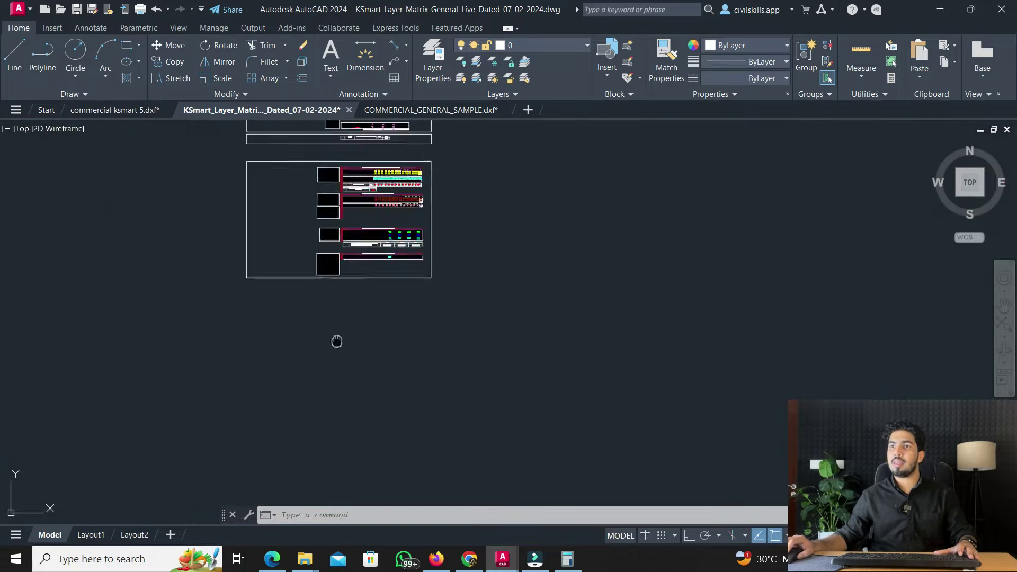
# Read the HEIGHT OF BUILDING rule for layer BLK_1_HT_OF_BLDG in the IN SECTION part of the layer matrix
pyautogui.scroll(10, 336, 342)
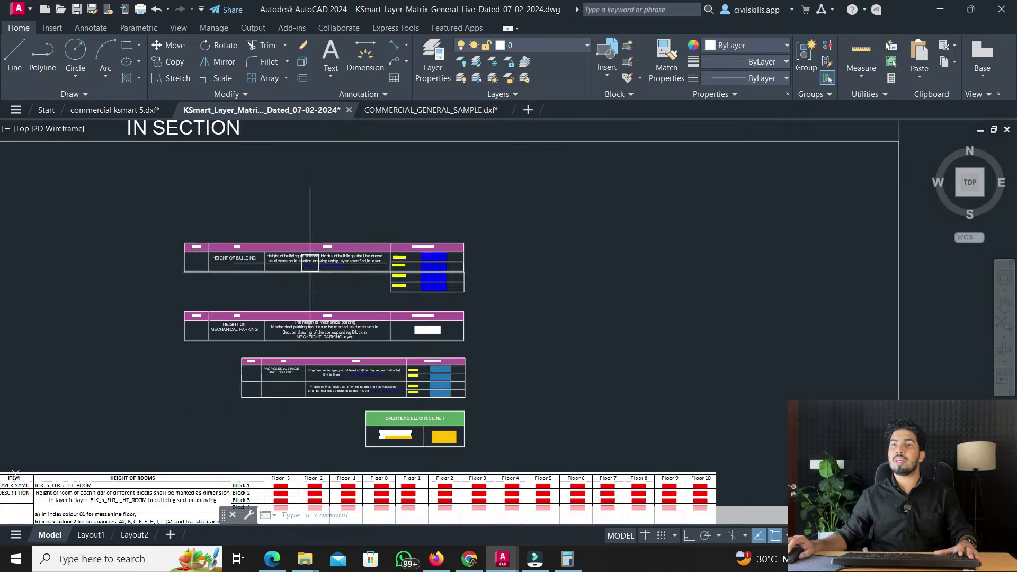
pyautogui.scroll(-4, 310, 264)
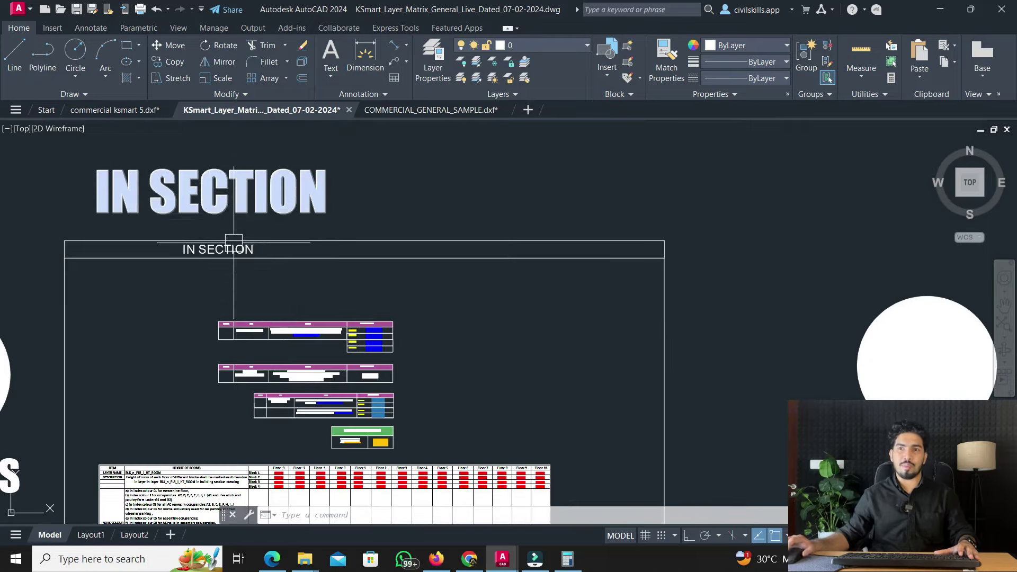
pyautogui.scroll(6, 229, 291)
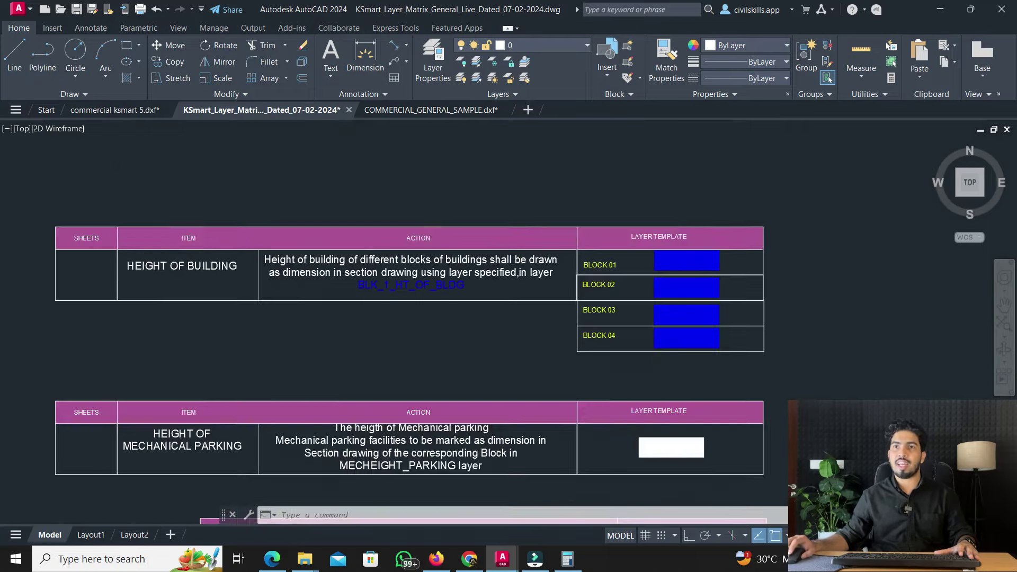
pyautogui.scroll(2, 160, 269)
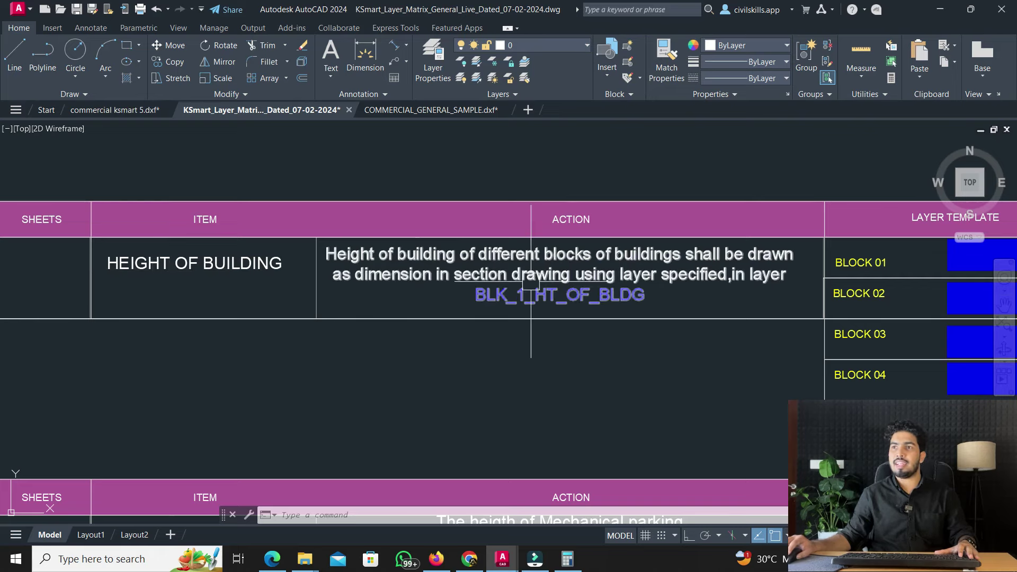
pyautogui.scroll(-3, 531, 286)
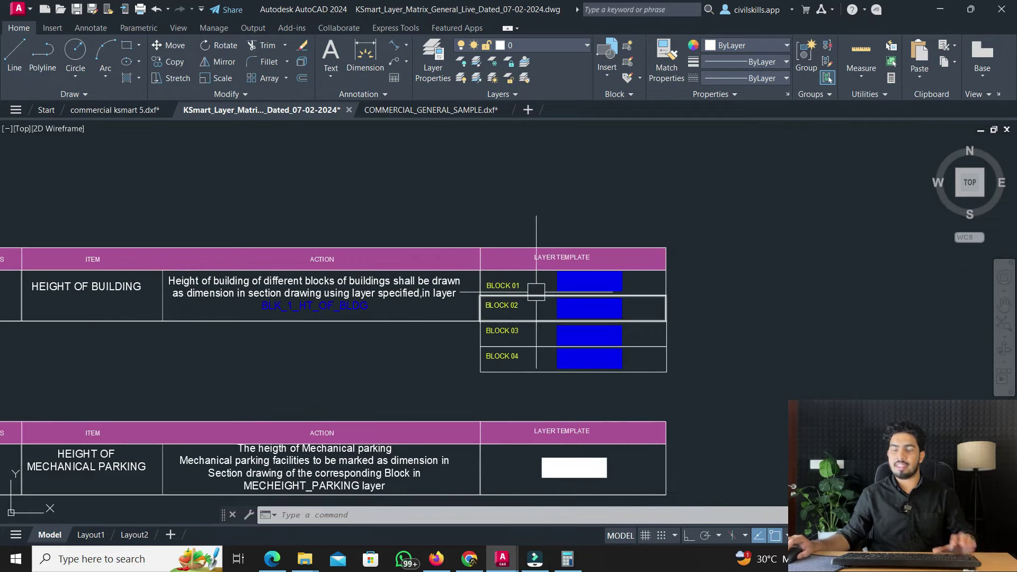
pyautogui.write('MA')
pyautogui.press('Return')
pyautogui.scroll(2, 636, 284)
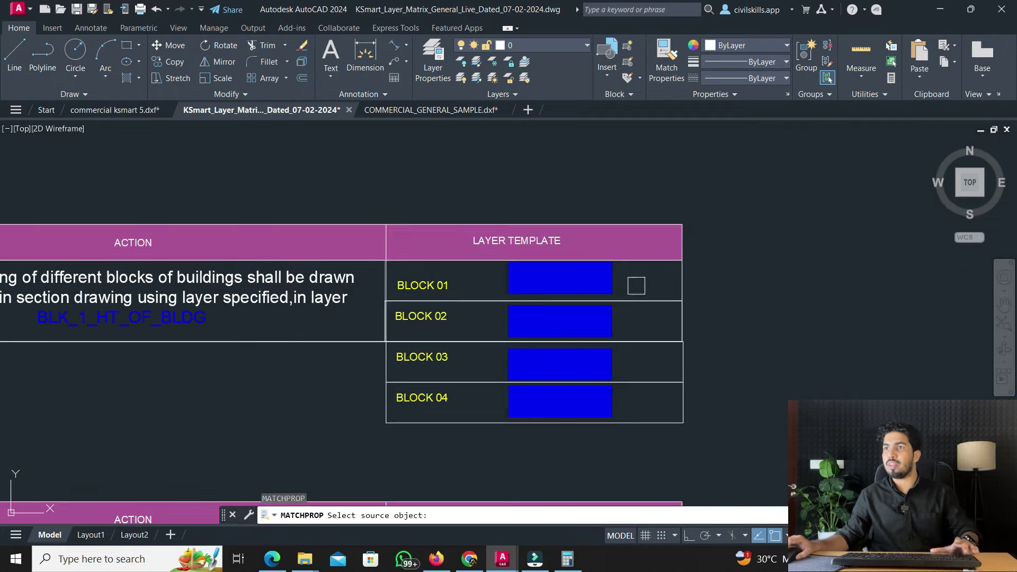
pyautogui.press('Escape')
# In the commercial ksmart 5 drawing, add a vertical linear dimension beside Section A A from the ground line to the top of the first-floor slab
pyautogui.click(114, 110)
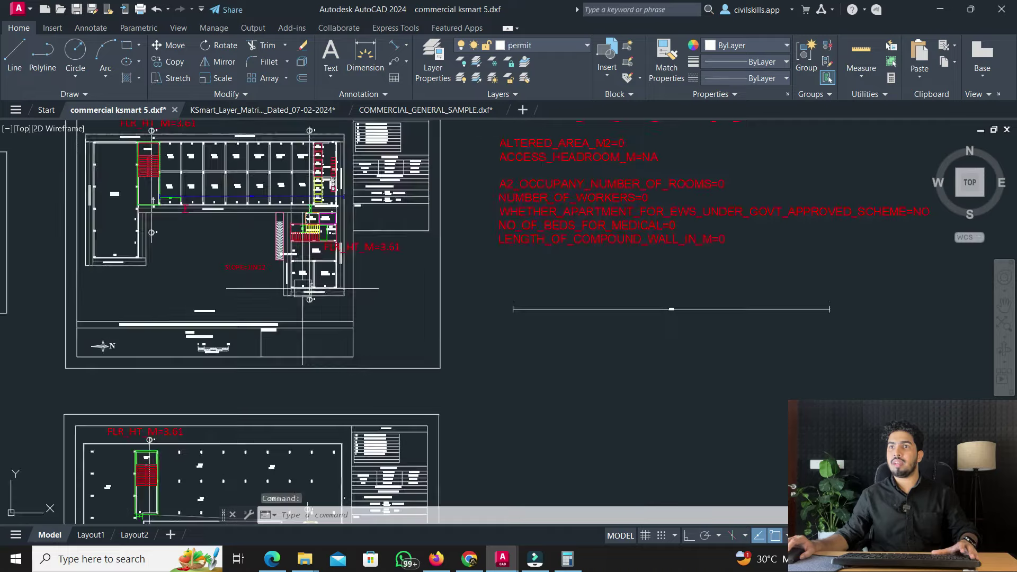
pyautogui.moveTo(443, 210); pyautogui.dragTo(443, 164, button='middle')
pyautogui.scroll(-6, 331, 209)
pyautogui.scroll(4, 344, 392)
pyautogui.scroll(10, 339, 257)
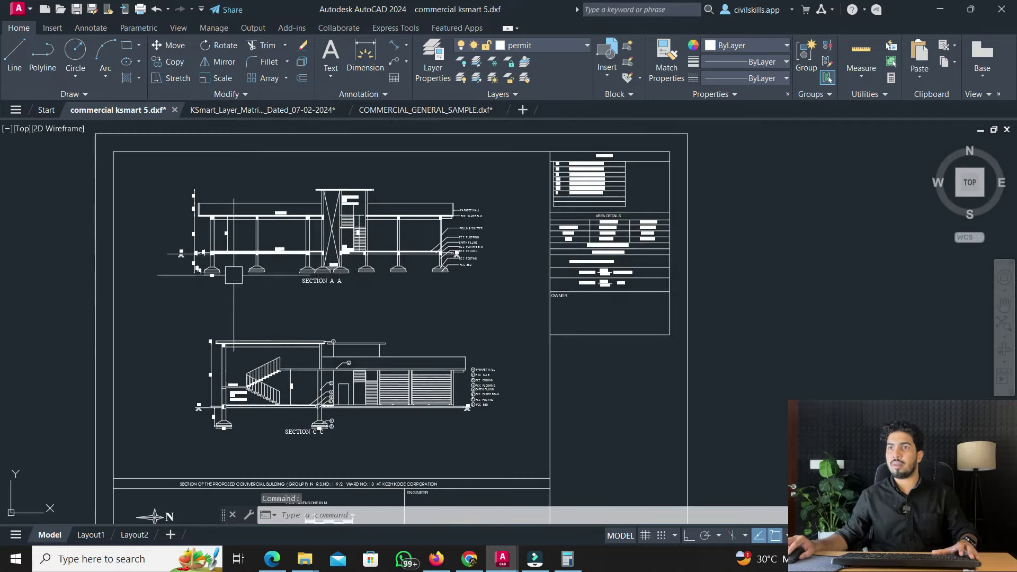
pyautogui.moveTo(189, 275)
pyautogui.mouseDown(button='middle')
pyautogui.moveTo(187, 220)
pyautogui.moveTo(245, 334)
pyautogui.mouseUp(button='middle')
pyautogui.write('DL')
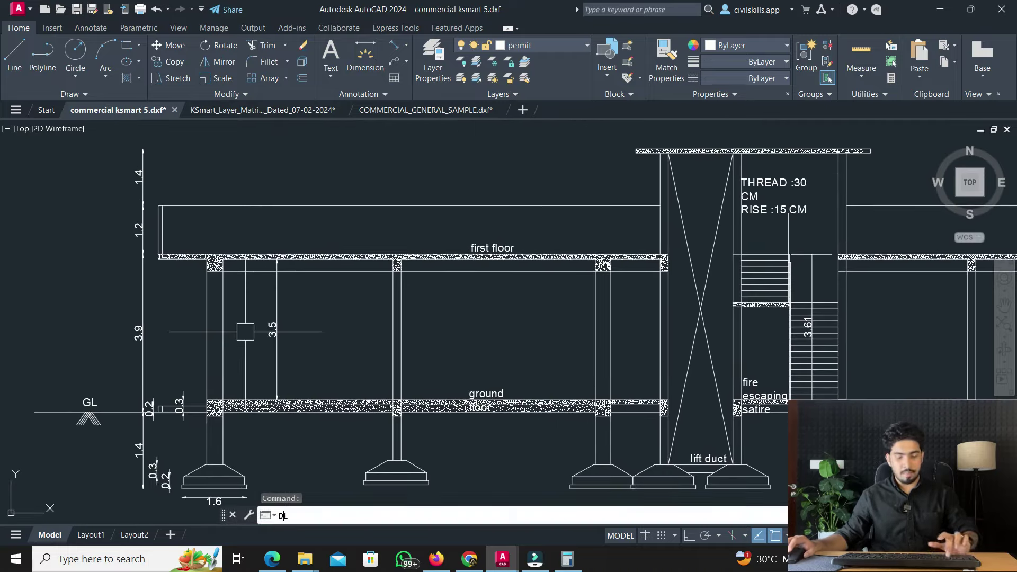
pyautogui.write('I')
pyautogui.press('Return')
pyautogui.scroll(2, 143, 395)
pyautogui.click(105, 425)
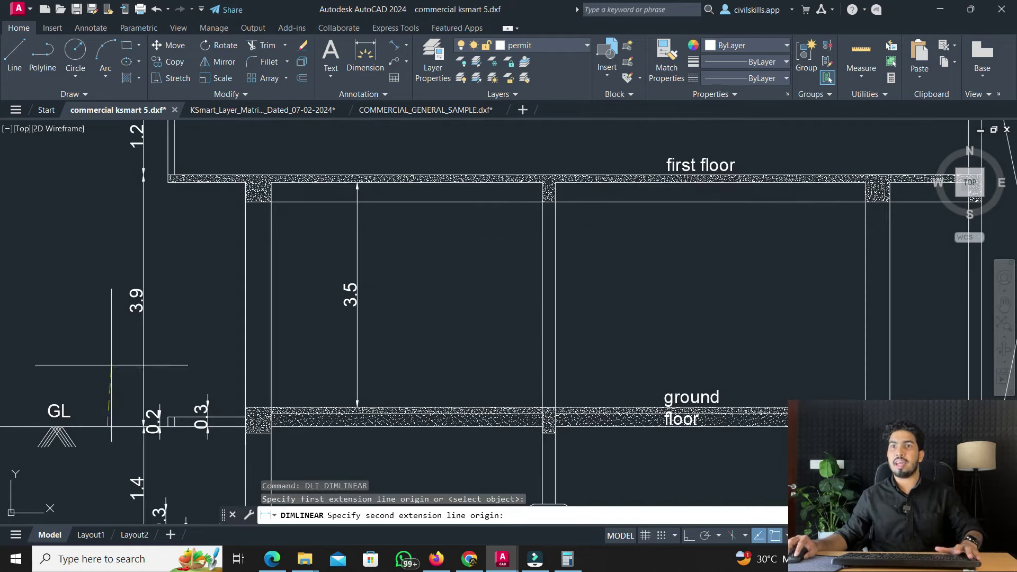
pyautogui.scroll(3, 170, 239)
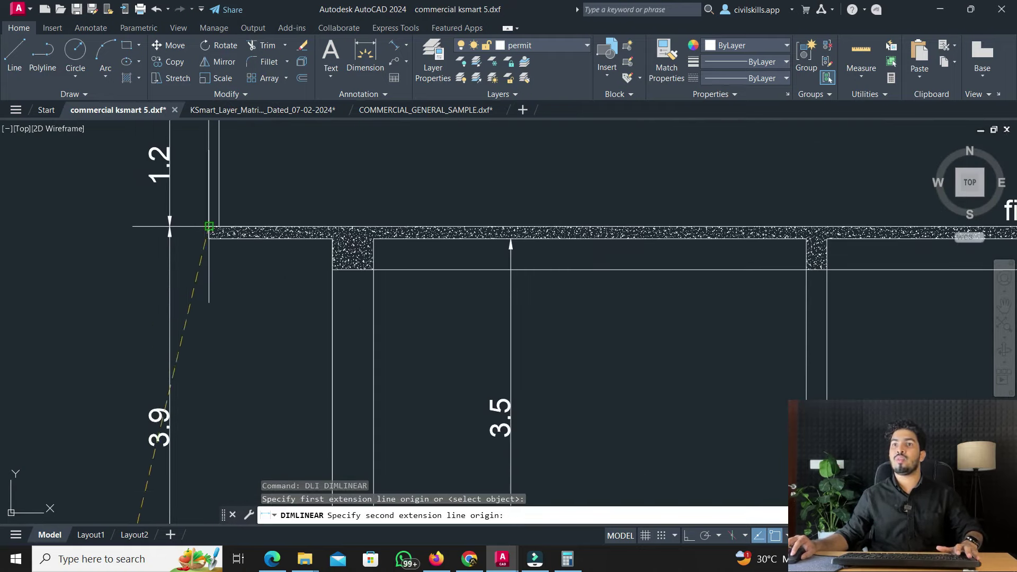
pyautogui.click(209, 226)
pyautogui.click(95, 317)
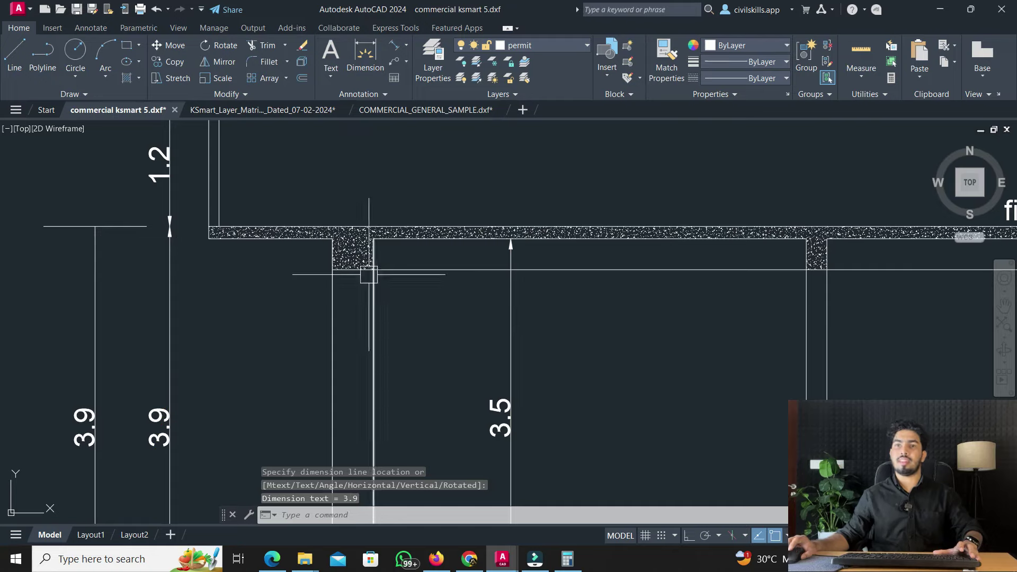
pyautogui.scroll(-2, 217, 323)
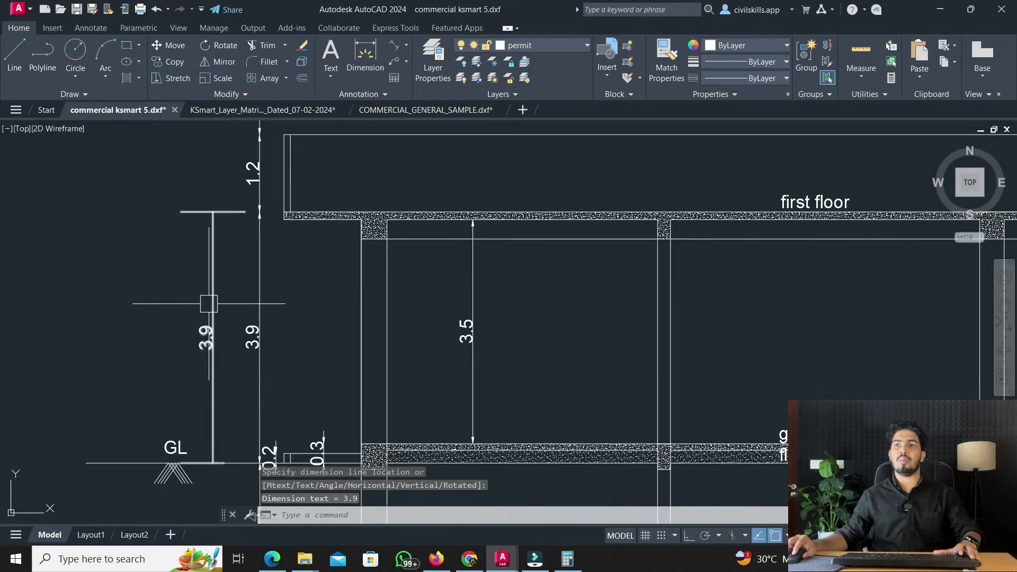
pyautogui.scroll(-2, 208, 303)
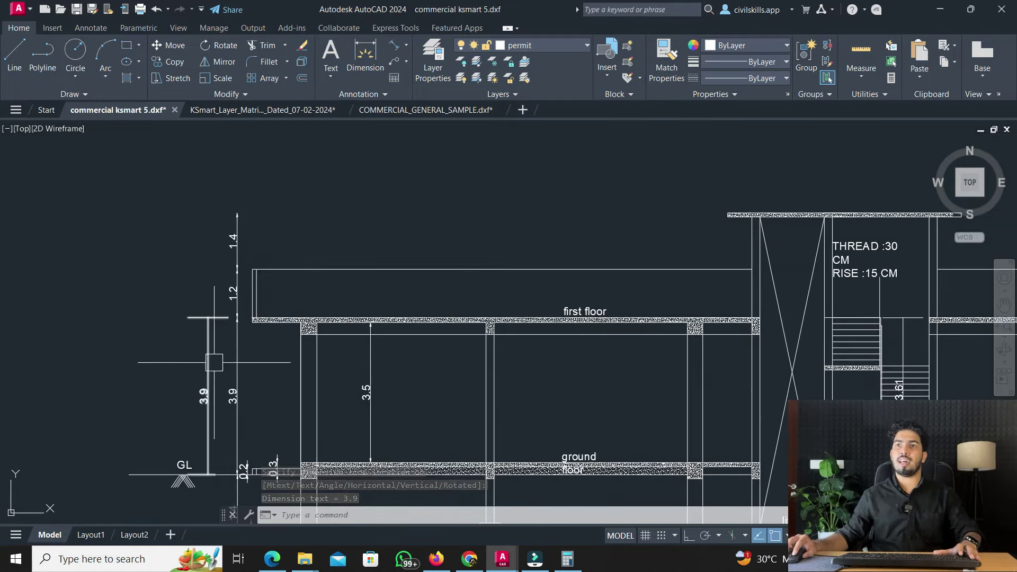
# Match the properties of the Block 01 building-height template in the layer matrix to the new vertical dimension in Section A A
pyautogui.click(290, 112)
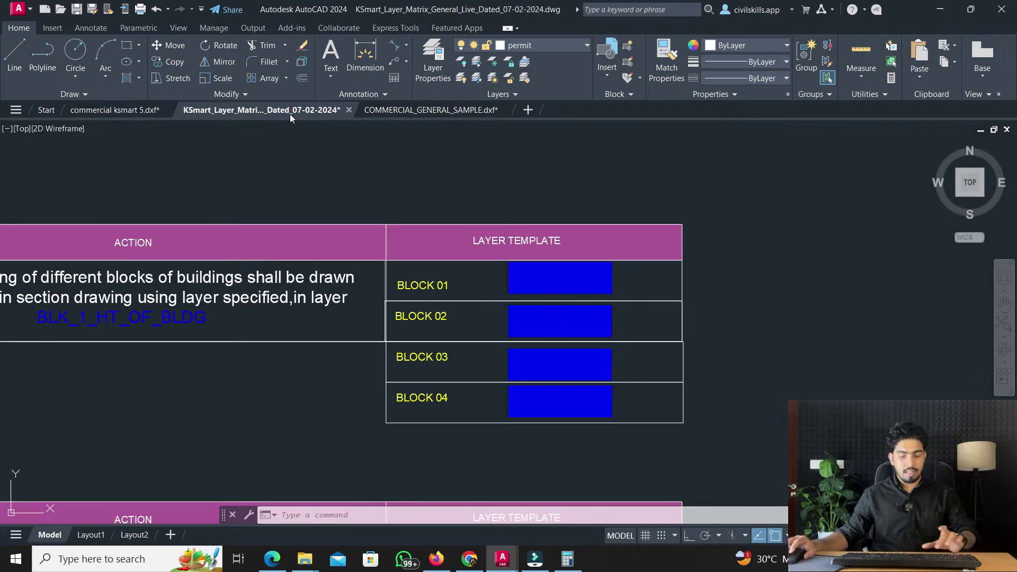
pyautogui.scroll(2, 525, 270)
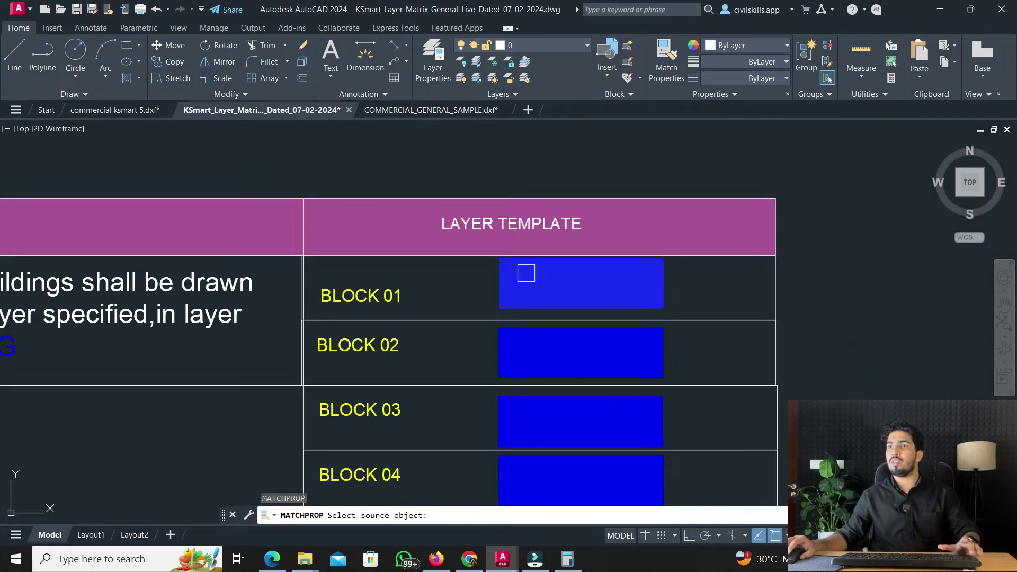
pyautogui.click(526, 276)
pyautogui.click(108, 108)
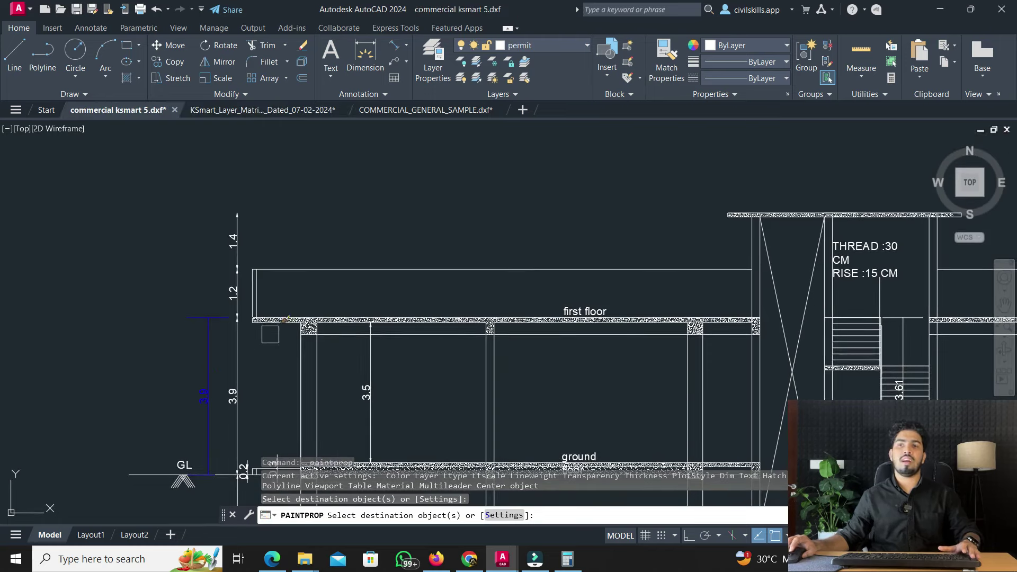
pyautogui.press('Escape')
# Read the mechanical parking height, proposed average ground level and proposed roof level rules in the layer matrix
pyautogui.moveTo(393, 114)
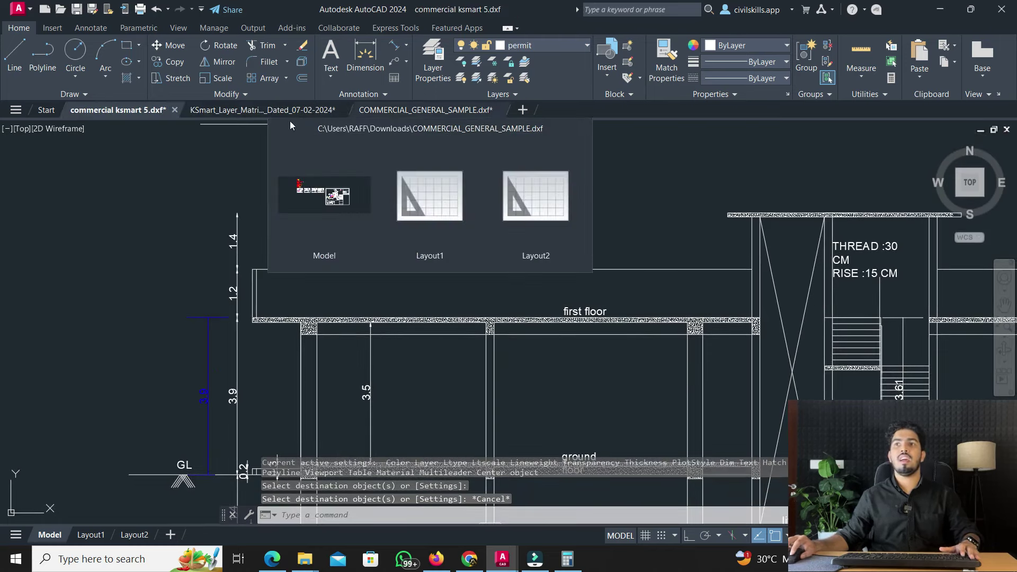
pyautogui.click(282, 112)
pyautogui.scroll(-2, 211, 401)
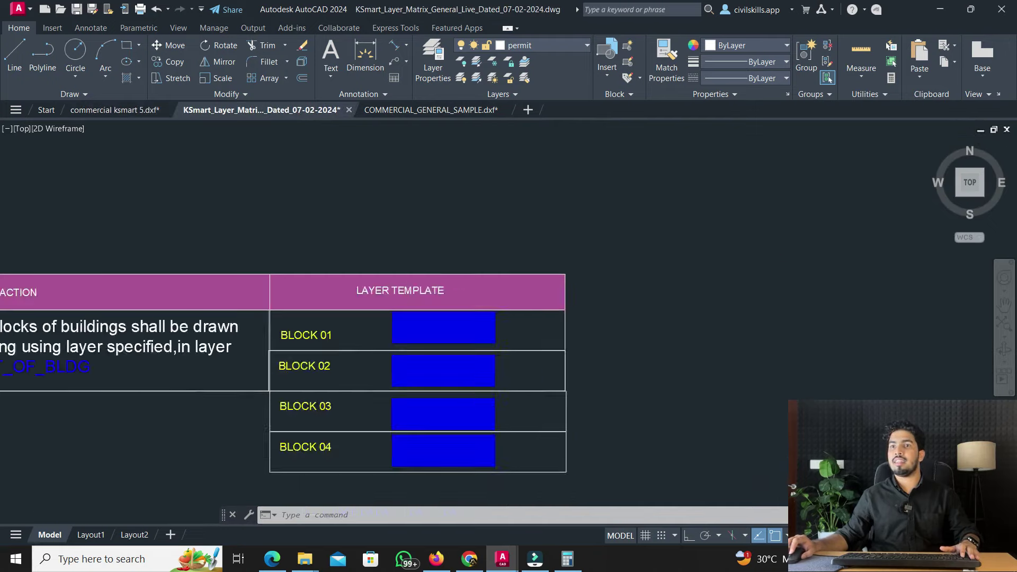
pyautogui.moveTo(210, 400); pyautogui.dragTo(408, 195, button='middle')
pyautogui.moveTo(266, 271); pyautogui.dragTo(370, 242, button='middle')
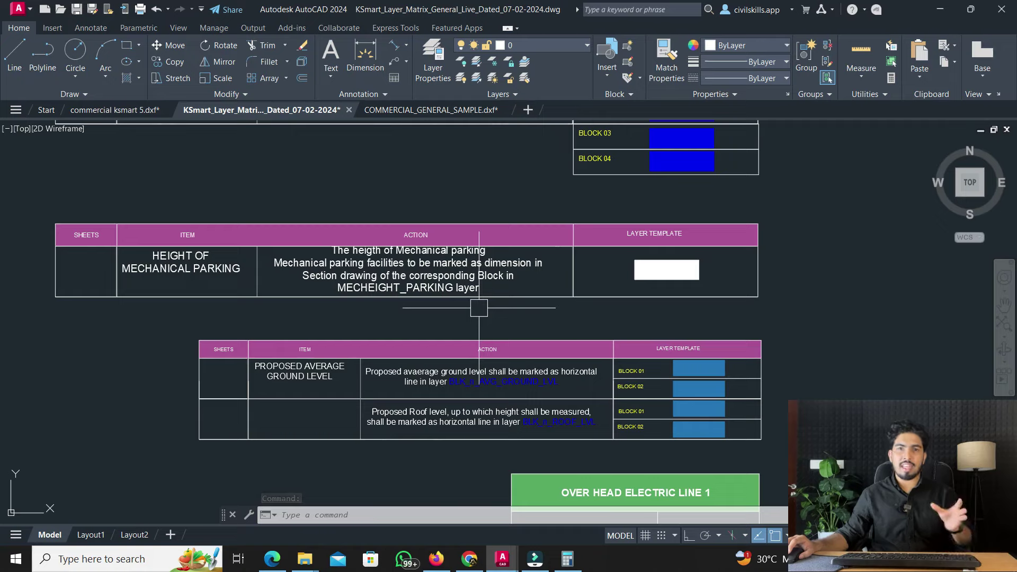
# Examine the layer names and Block 01 templates given for the average ground level and roof level lines in the layer matrix
pyautogui.scroll(2, 660, 287)
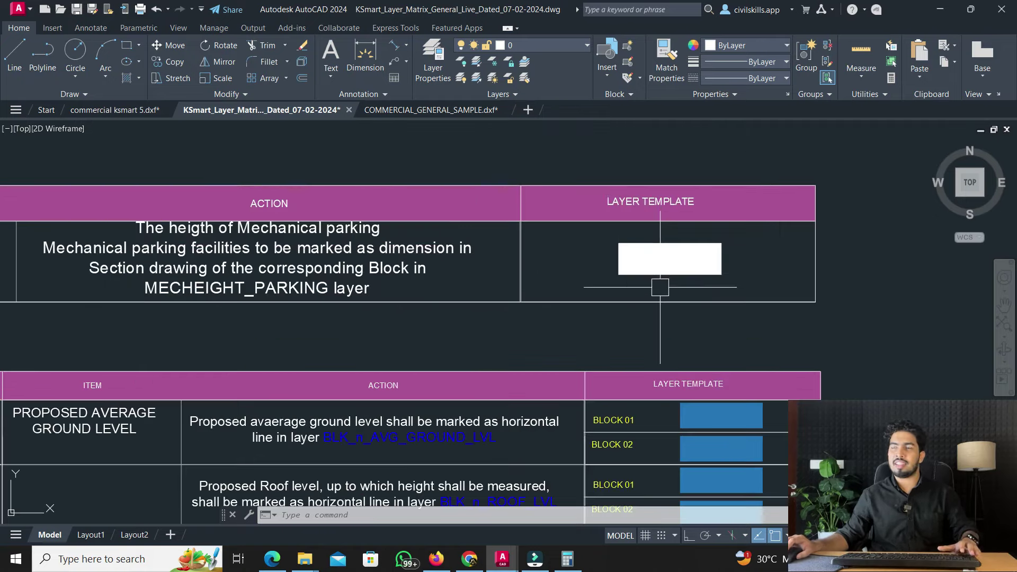
pyautogui.moveTo(660, 287)
pyautogui.mouseDown(button='middle')
pyautogui.moveTo(653, 197)
pyautogui.moveTo(610, 186)
pyautogui.mouseUp(button='middle')
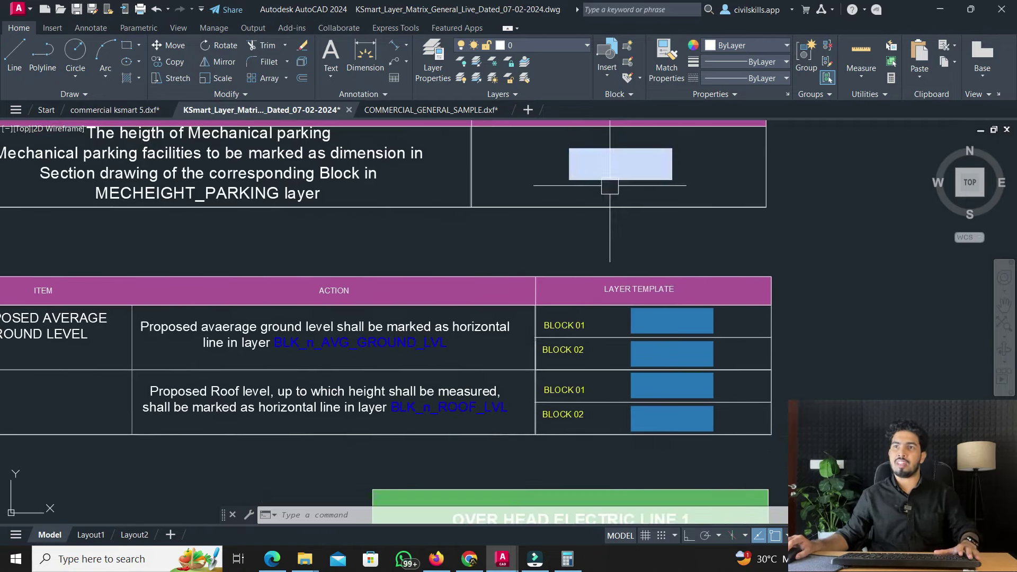
pyautogui.scroll(2, 467, 339)
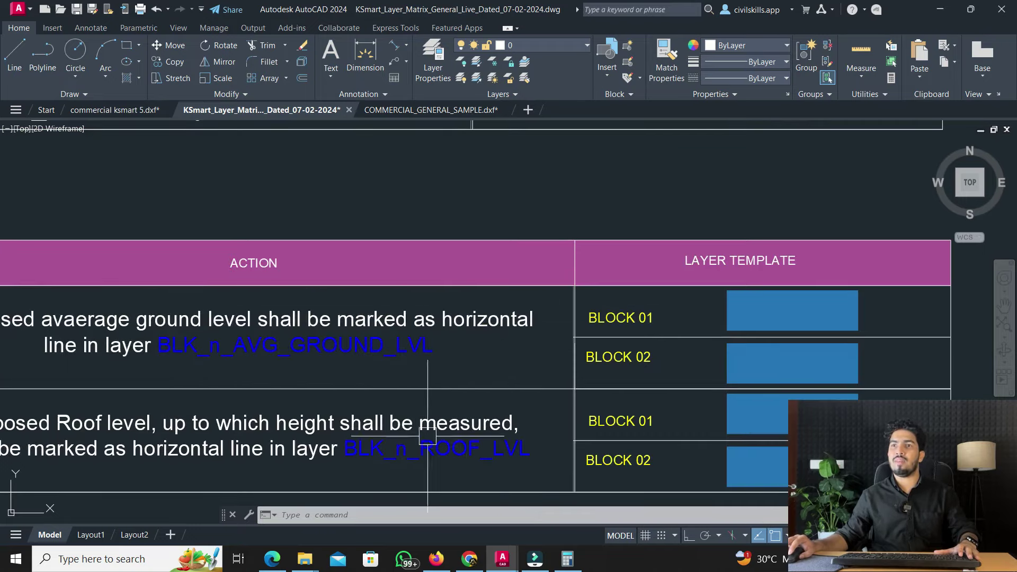
pyautogui.moveTo(427, 436); pyautogui.dragTo(579, 385, button='middle')
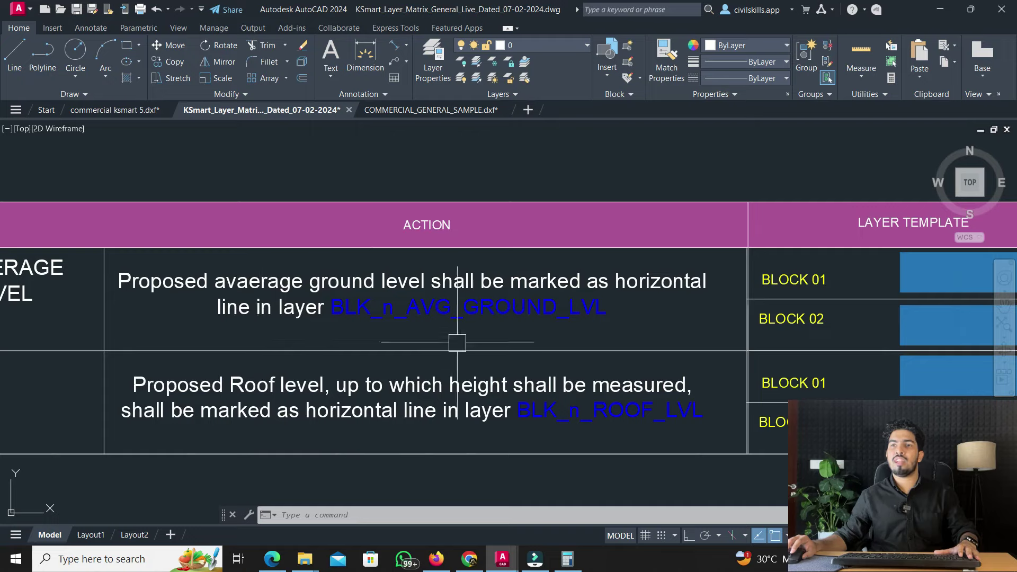
# In the commercial ksmart 5 drawing, draw horizontal construction lines through the first-floor slab top and the ground line of Section A A
pyautogui.click(103, 111)
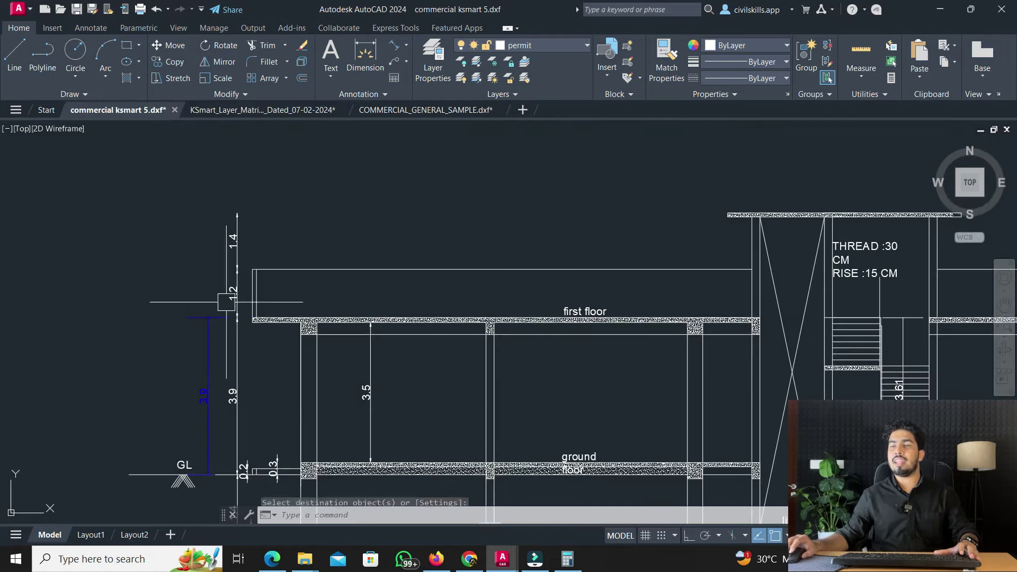
pyautogui.press('Escape')
pyautogui.scroll(2, 132, 329)
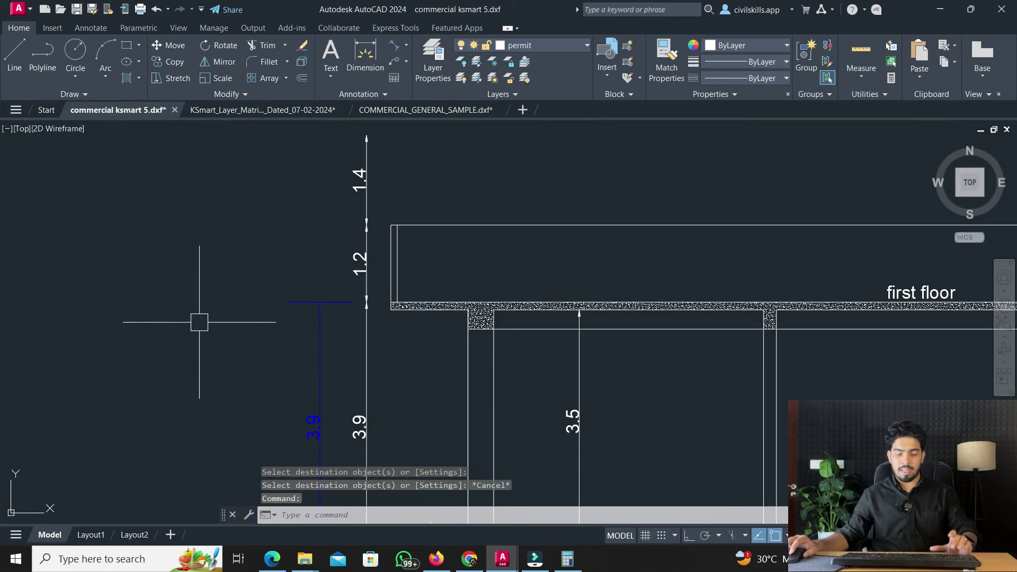
pyautogui.write('xl')
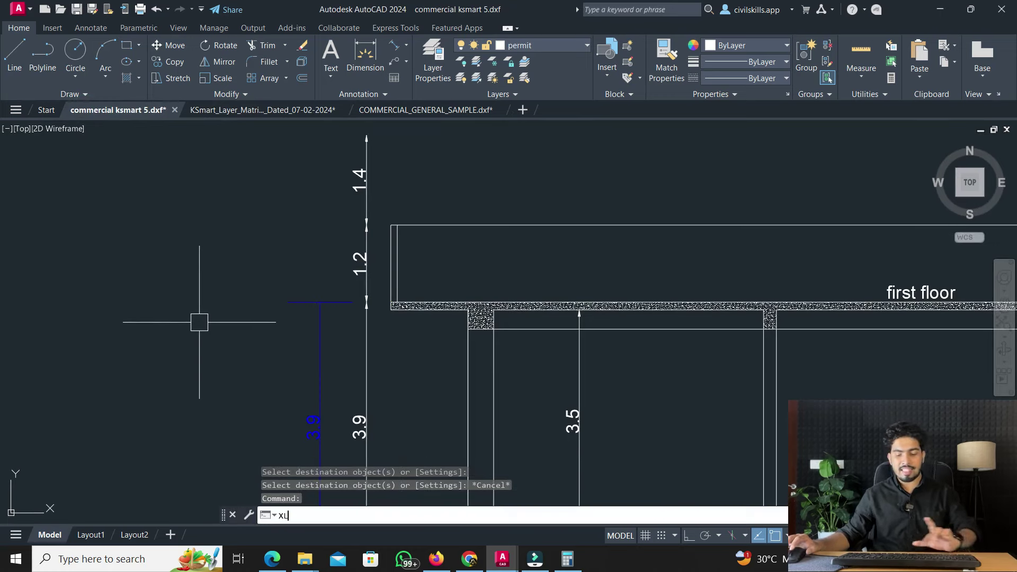
pyautogui.press('Return')
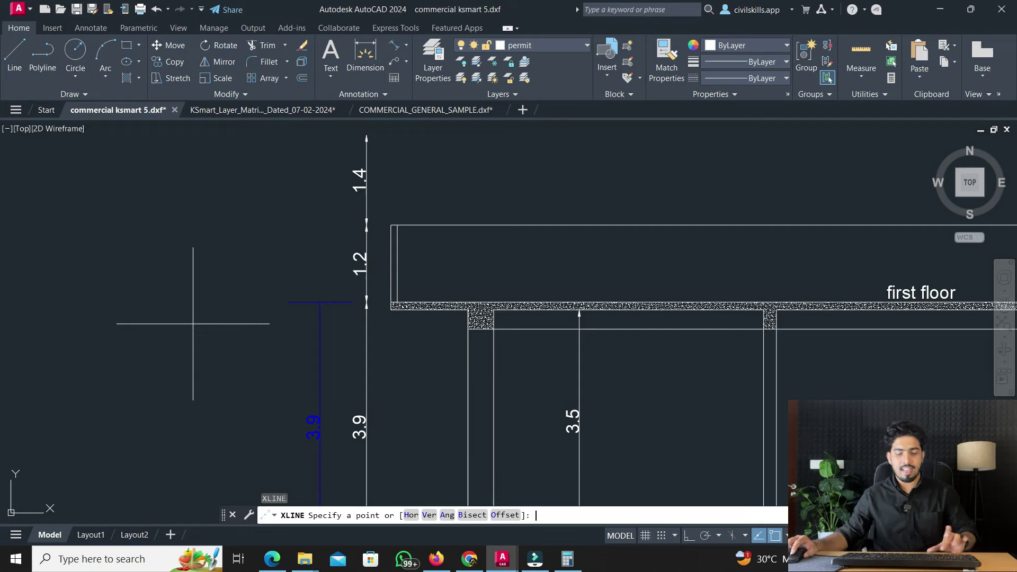
pyautogui.write('H3')
pyautogui.press('Return')
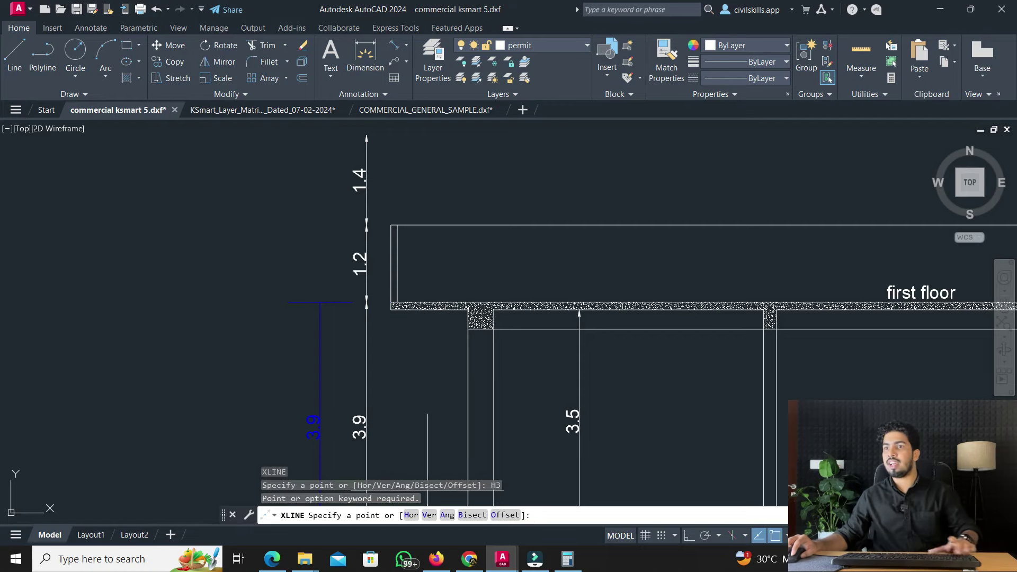
pyautogui.click(409, 515)
pyautogui.scroll(3, 281, 322)
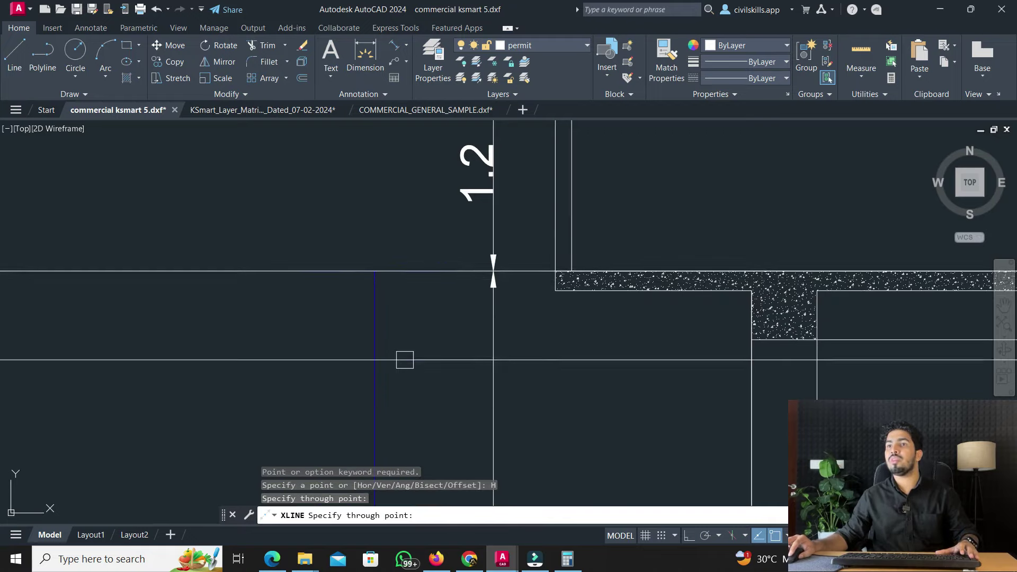
pyautogui.scroll(-3, 404, 357)
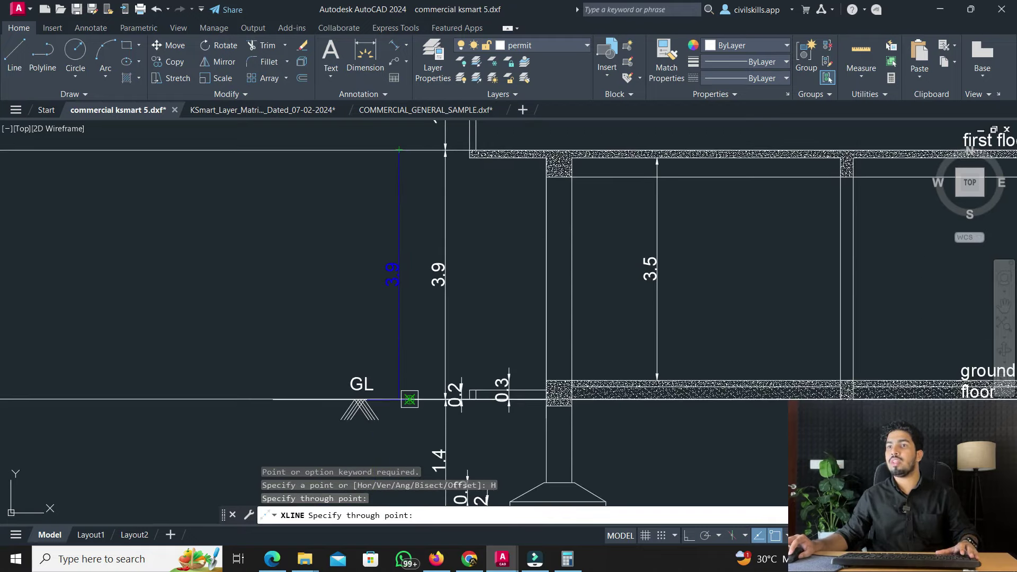
pyautogui.click(399, 398)
pyautogui.press('Escape')
# Draw a vertical line crossing both construction lines left of Section A A and a second one beside the building's left edge
pyautogui.scroll(-3, 418, 366)
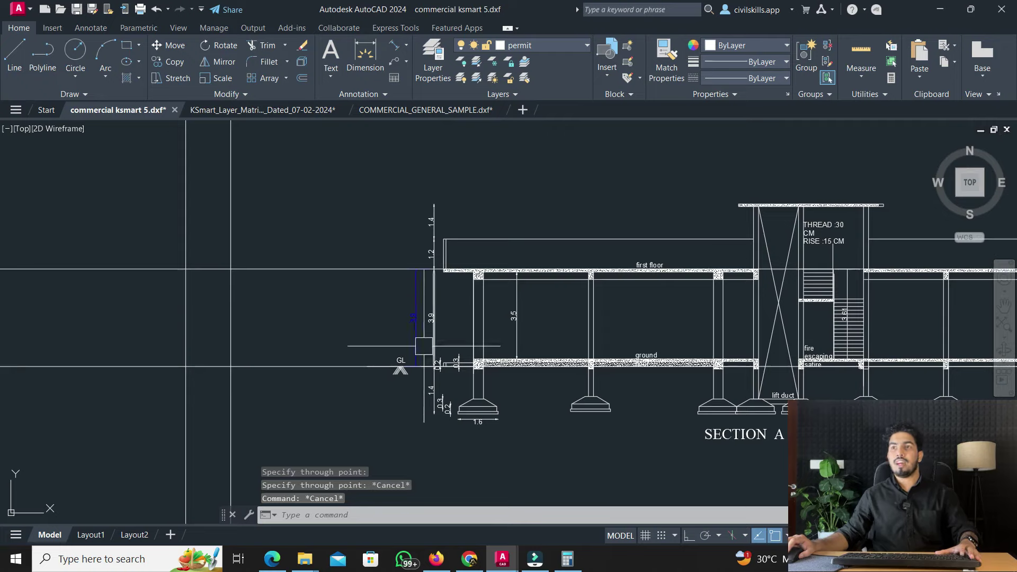
pyautogui.write('l')
pyautogui.press('Return')
pyautogui.click(325, 395)
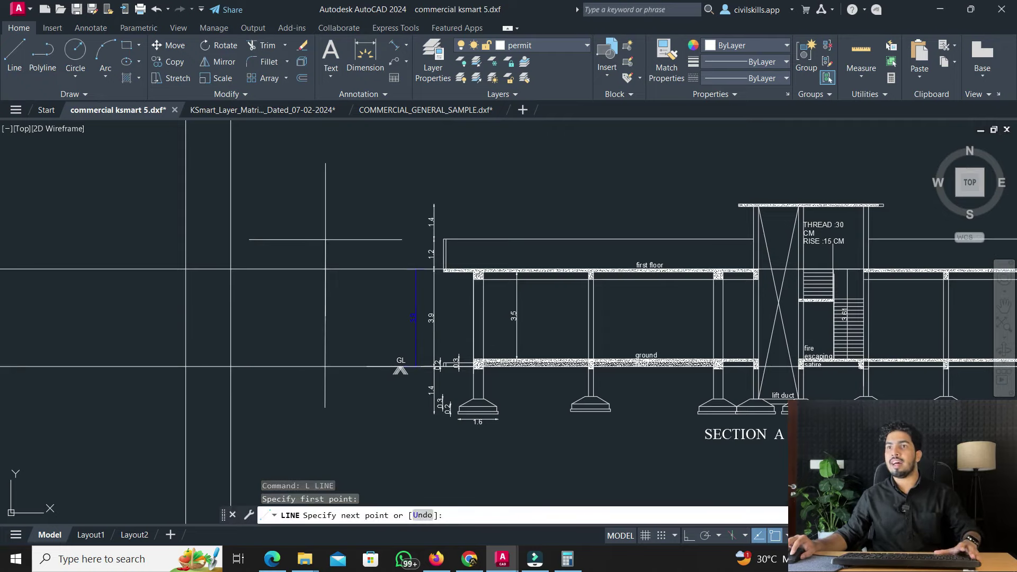
pyautogui.click(325, 240)
pyautogui.press('Escape')
pyautogui.press('Return')
pyautogui.scroll(2, 460, 374)
pyautogui.click(444, 388)
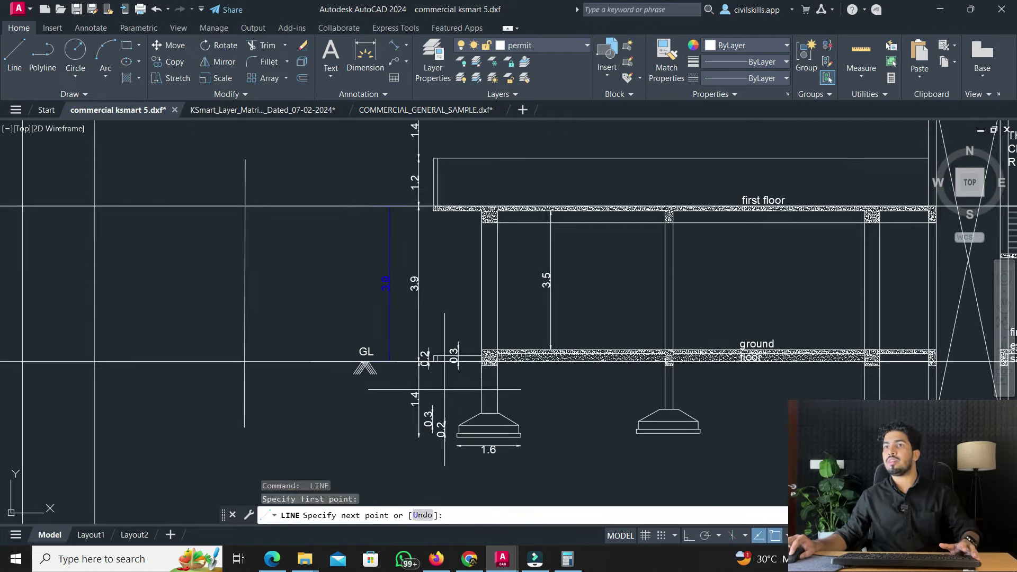
pyautogui.scroll(2, 433, 189)
pyautogui.press('Escape')
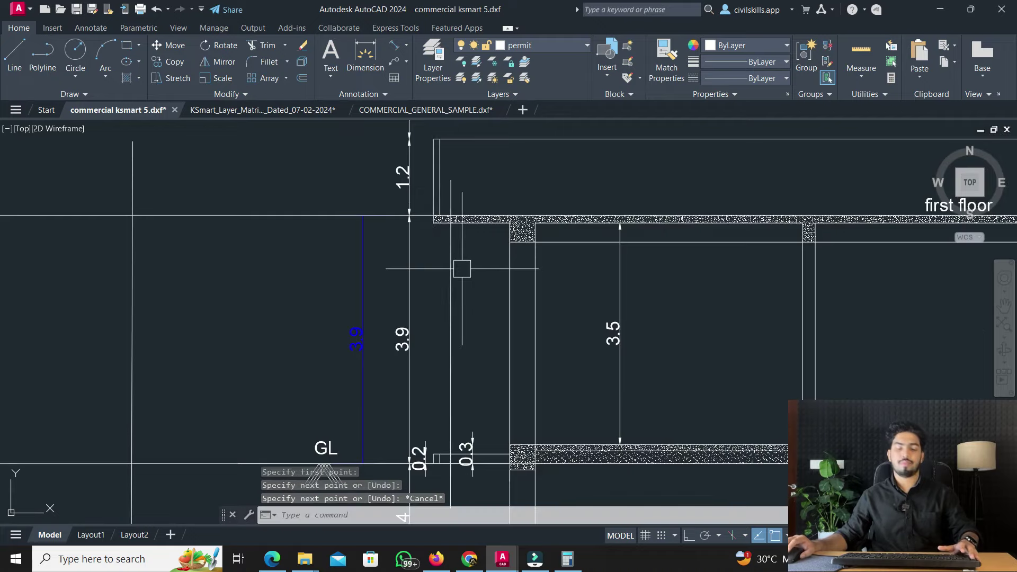
# Trim both construction lines at the outer vertical line left of Section A A and erase the leftover pieces beyond it
pyautogui.write('tr')
pyautogui.press('Return')
pyautogui.scroll(-2, 217, 361)
pyautogui.moveTo(217, 362); pyautogui.dragTo(268, 340, button='middle')
pyautogui.moveTo(192, 386); pyautogui.dragTo(200, 266)
pyautogui.scroll(-3, 221, 277)
pyautogui.press('Escape')
pyautogui.click(150, 341)
pyautogui.click(95, 249)
pyautogui.press('Delete')
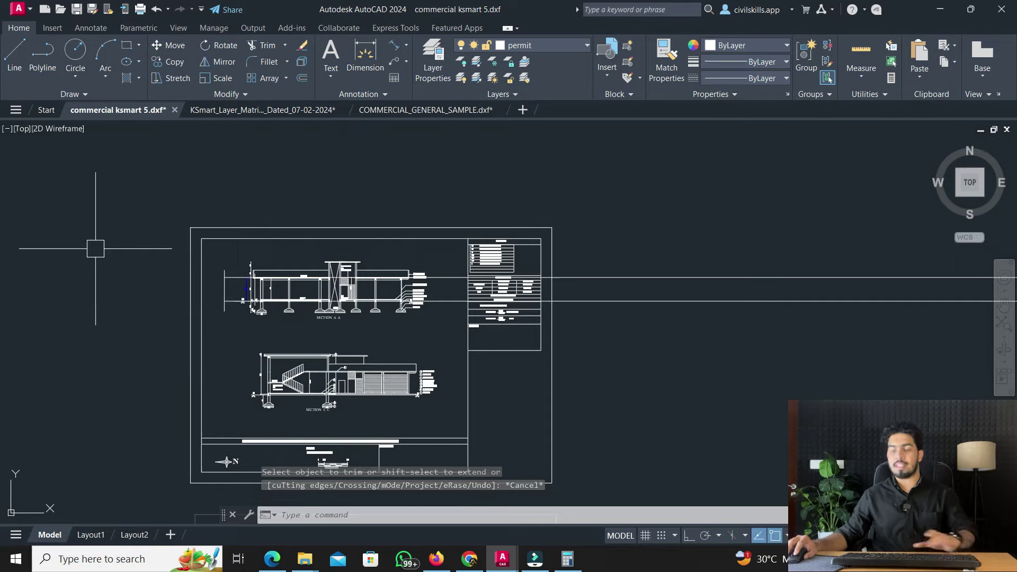
pyautogui.click(96, 248)
pyautogui.click(326, 274)
pyautogui.press('Delete')
pyautogui.scroll(6, 290, 280)
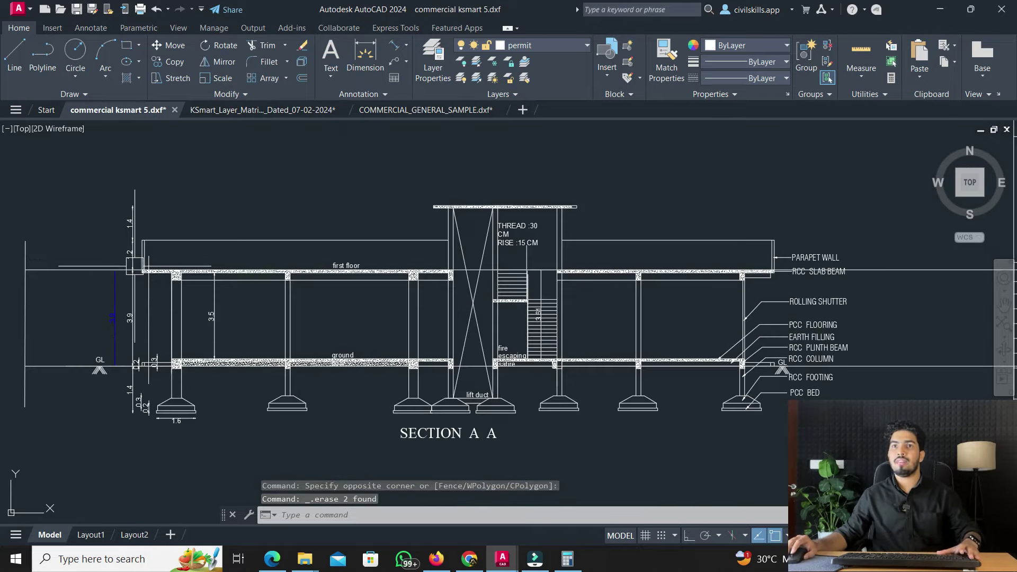
# Trim the construction lines to the right of Section A A and erase the leftover pieces running past the sheet
pyautogui.write('TR')
pyautogui.press('Return')
pyautogui.scroll(-2, 106, 318)
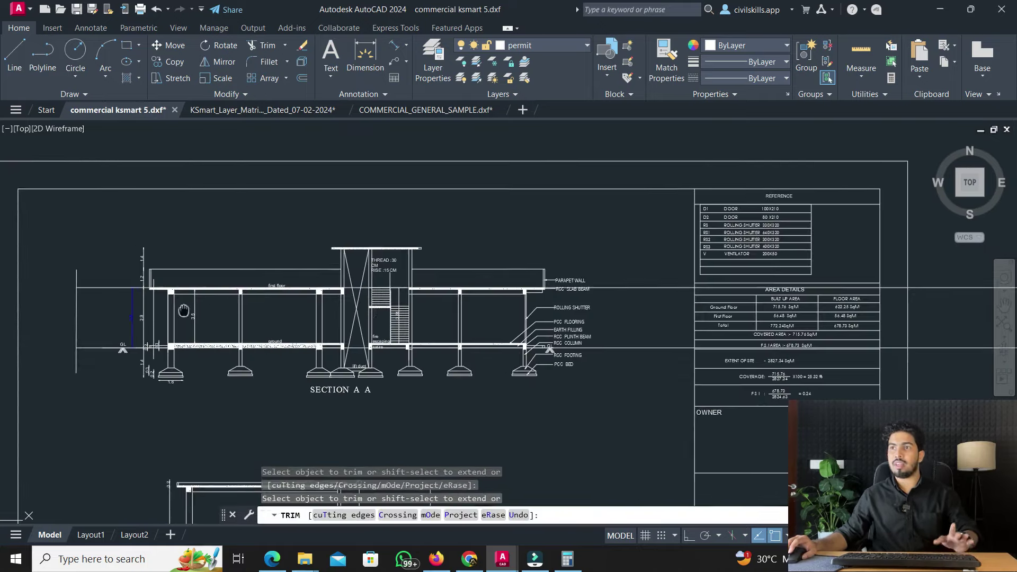
pyautogui.scroll(-3, 453, 291)
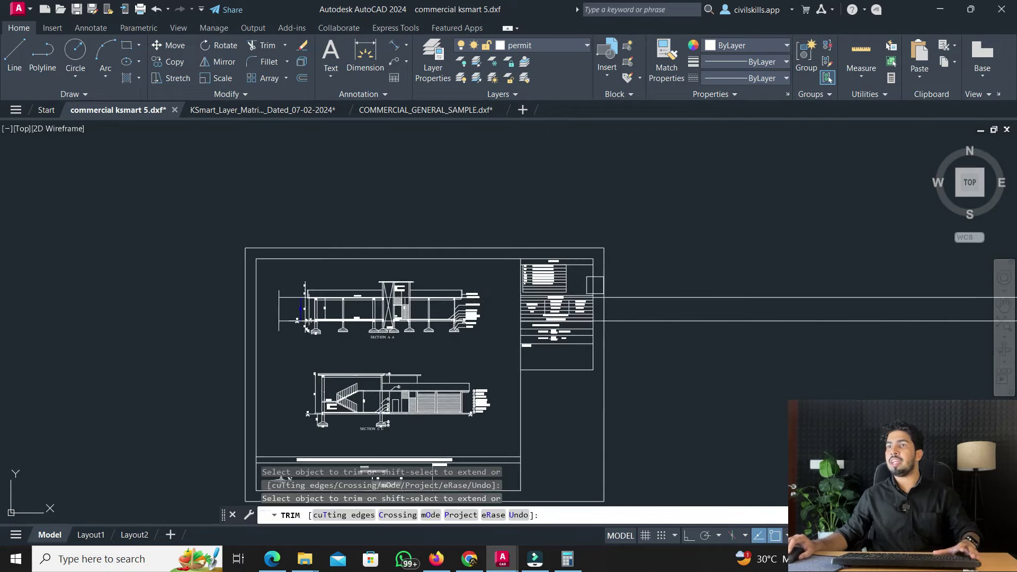
pyautogui.press('Escape')
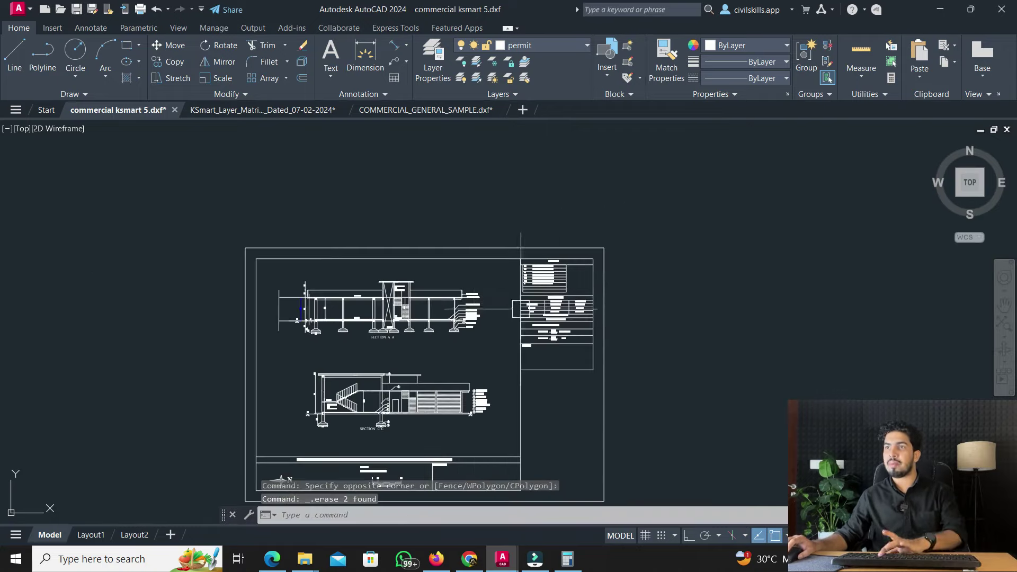
# Delete the vertical cutting line at the left ends of the roof and ground level lines
pyautogui.scroll(2, 440, 323)
pyautogui.moveTo(153, 293); pyautogui.dragTo(291, 300, button='middle')
pyautogui.scroll(1, 160, 290)
pyautogui.click(159, 282)
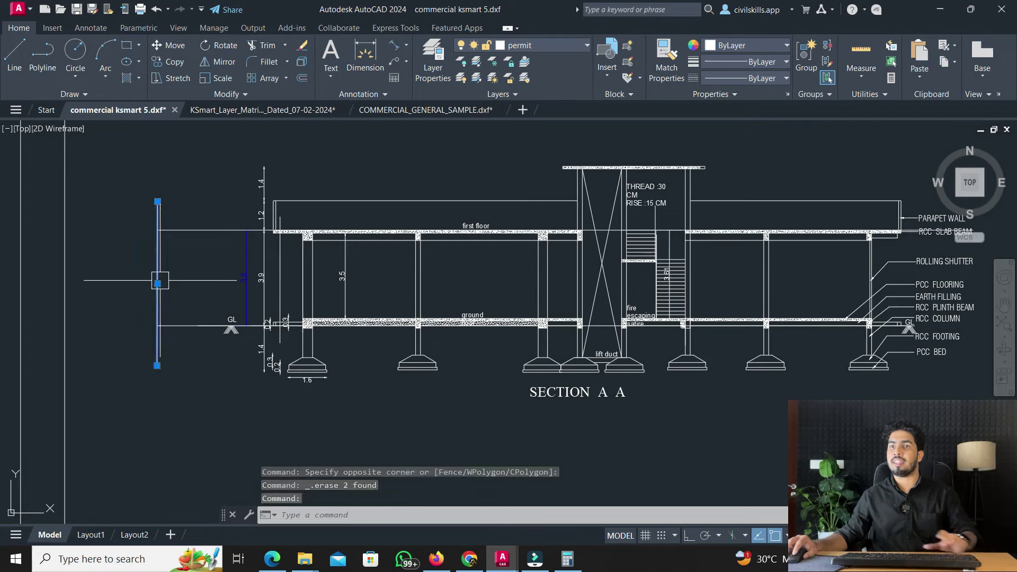
pyautogui.press('Delete')
pyautogui.scroll(4, 192, 283)
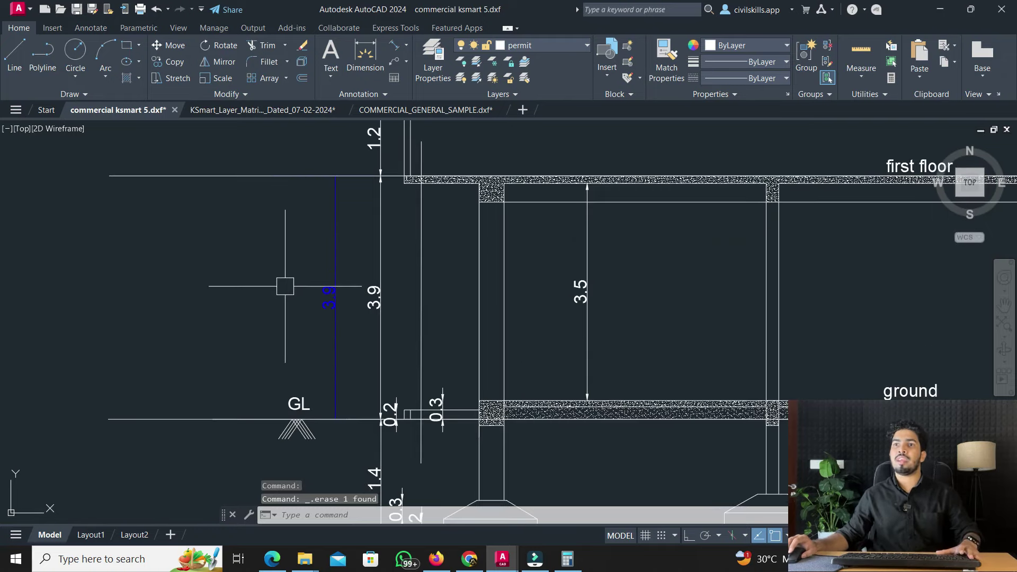
pyautogui.click(226, 176)
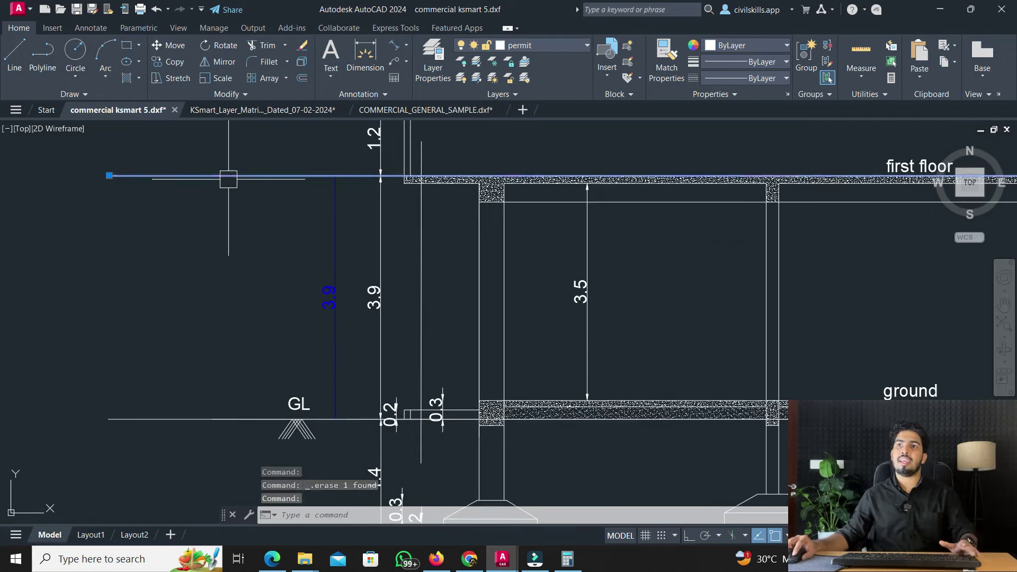
pyautogui.press('Escape')
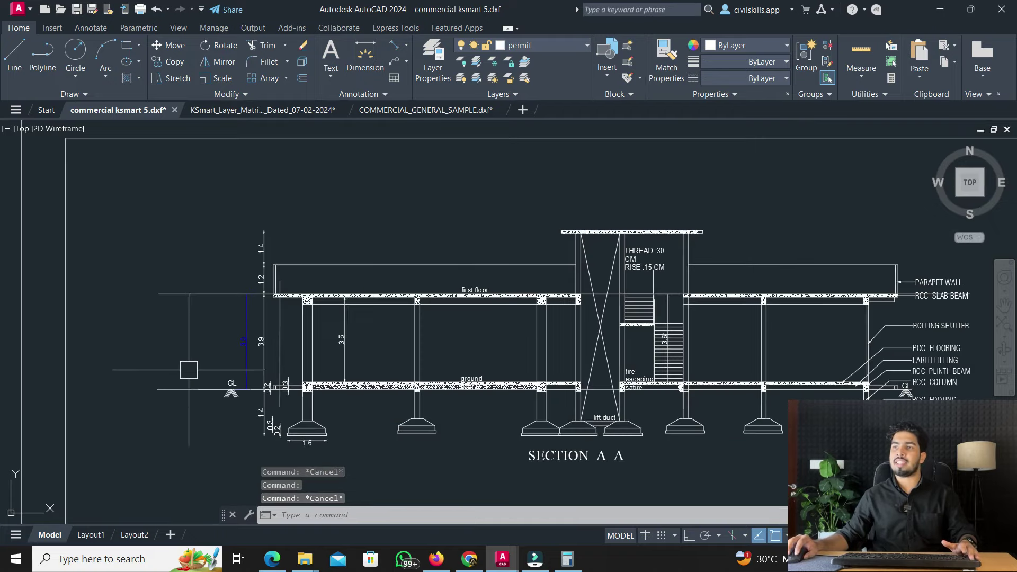
pyautogui.scroll(-4, 183, 369)
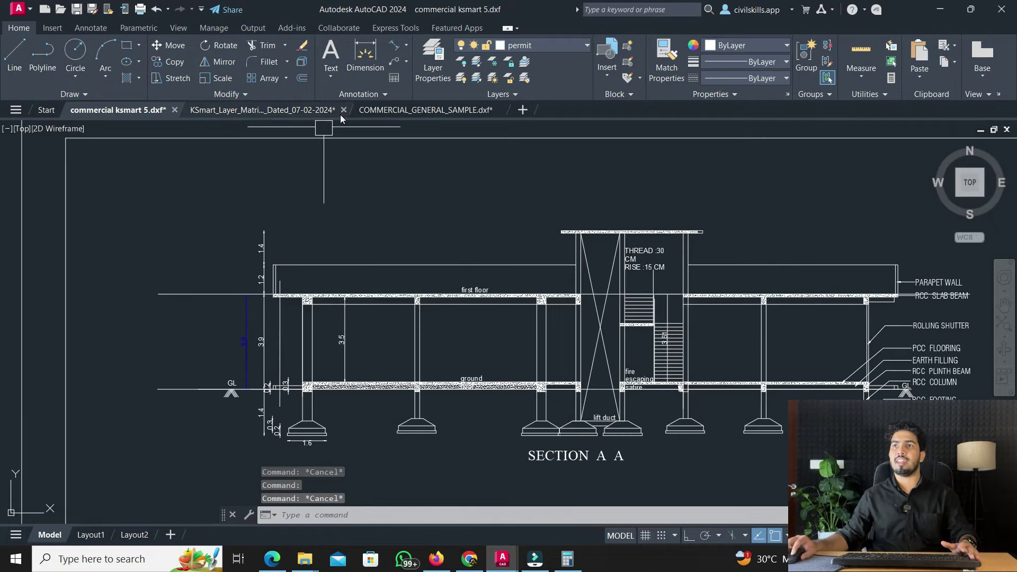
# Match the properties of the layer matrix's Block 01 average ground level template to the ground level line in Section A A
pyautogui.click(269, 111)
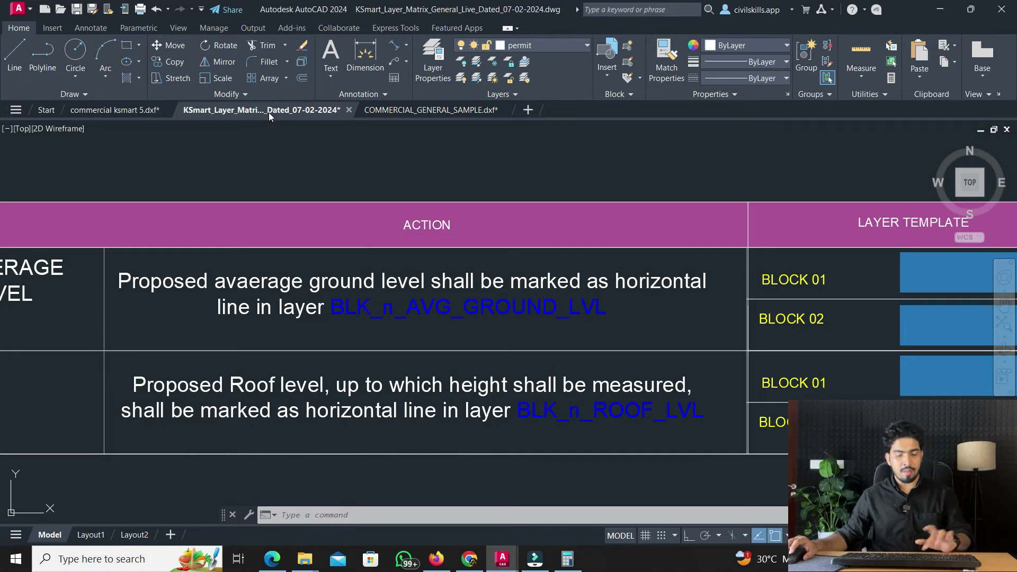
pyautogui.write('ma')
pyautogui.press('Return')
pyautogui.moveTo(762, 316); pyautogui.dragTo(608, 299, button='middle')
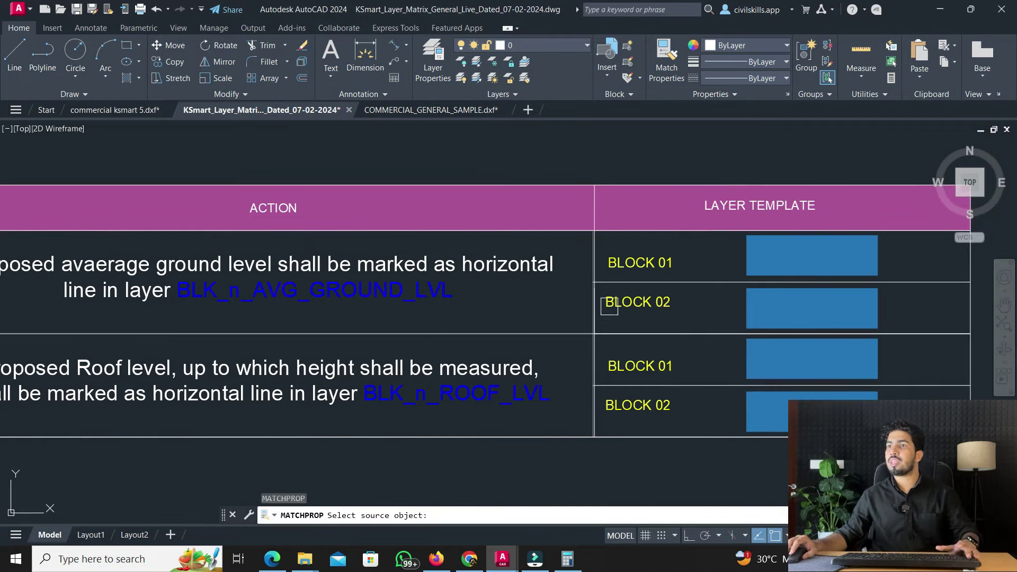
pyautogui.click(780, 254)
pyautogui.click(132, 111)
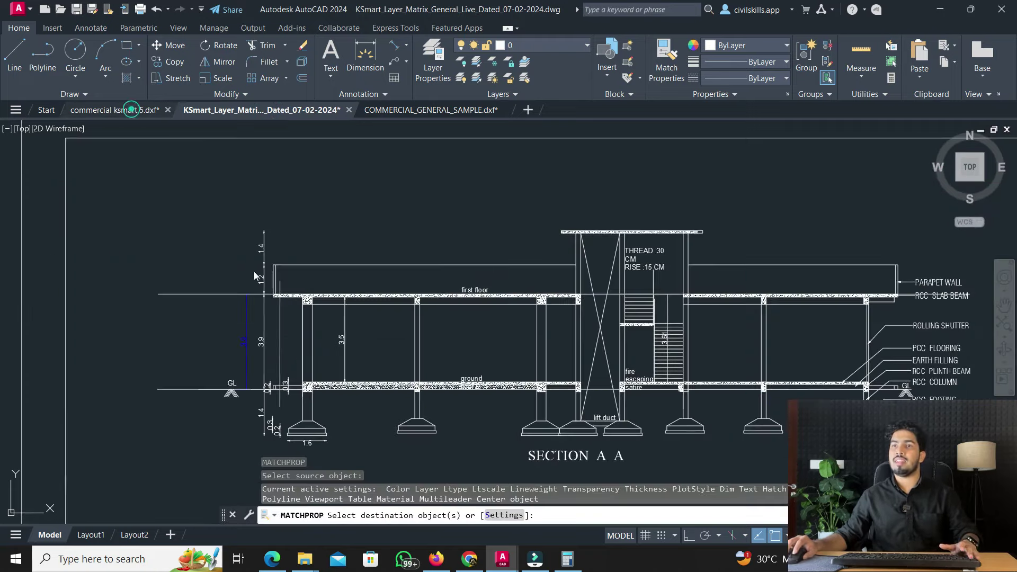
pyautogui.click(227, 109)
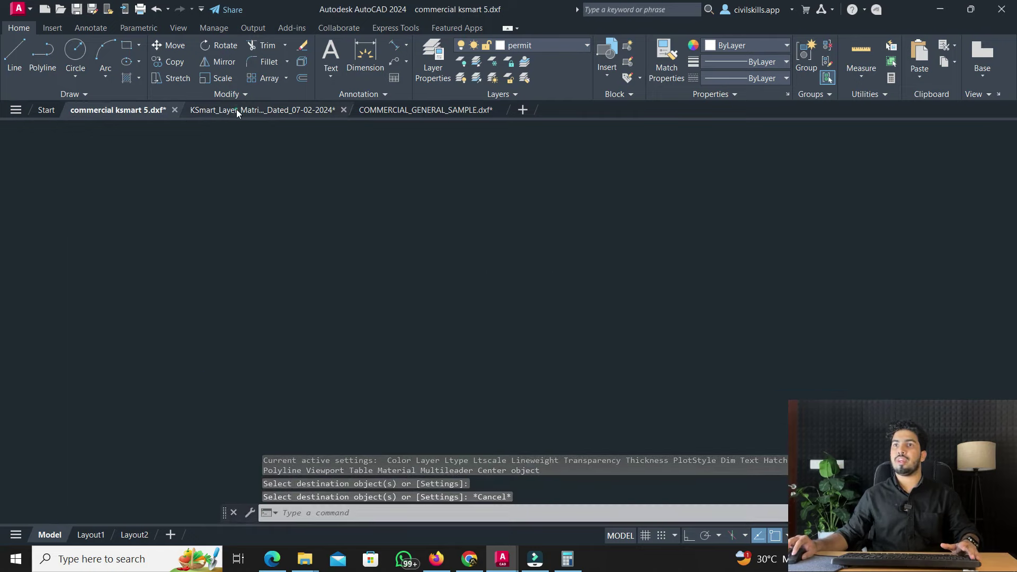
pyautogui.write('m')
pyautogui.press('Return')
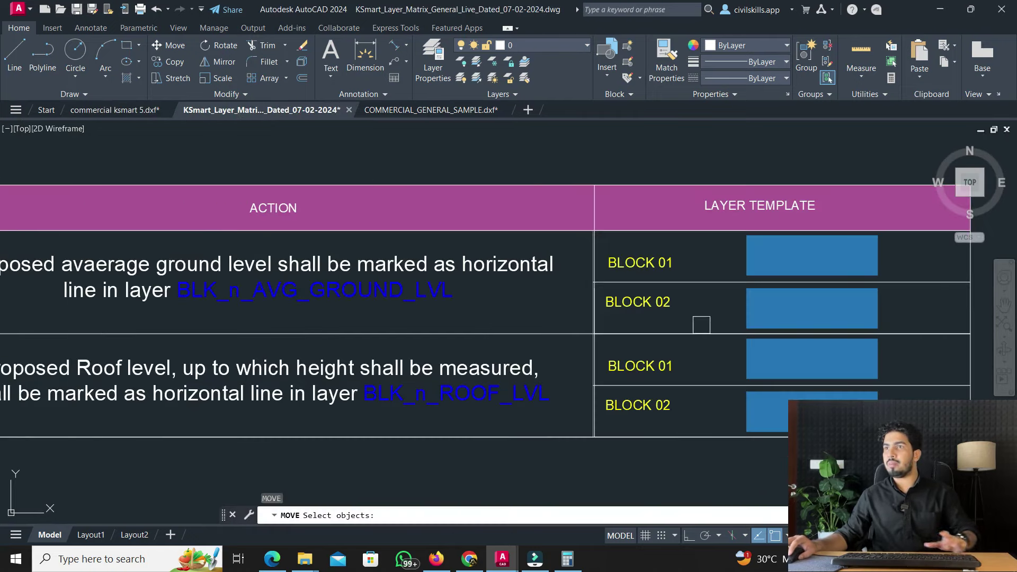
pyautogui.click(767, 352)
pyautogui.click(125, 111)
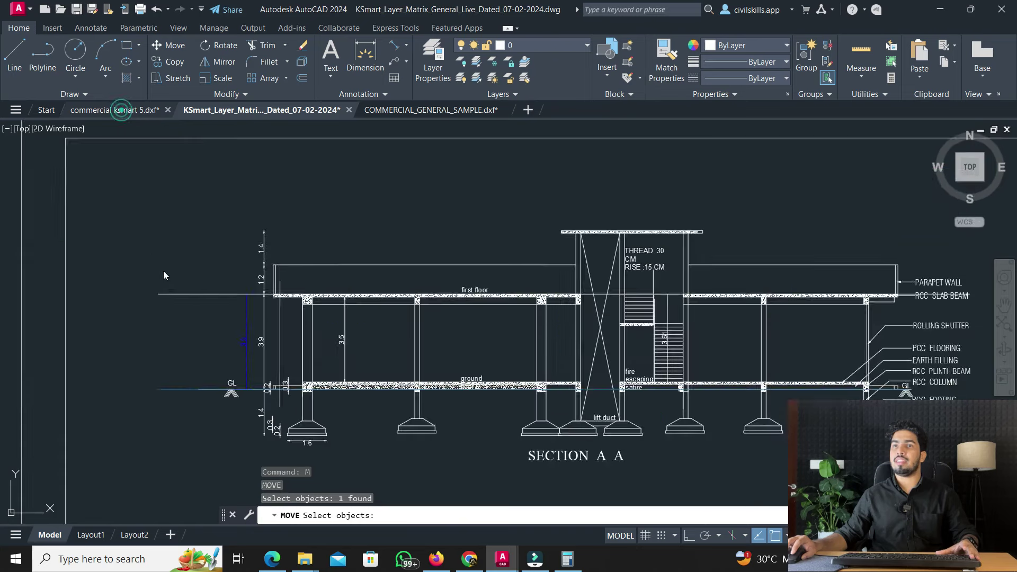
# Match the properties of the layer matrix's Block 01 roof level template to the line at the first-floor slab top in Section A A
pyautogui.click(237, 112)
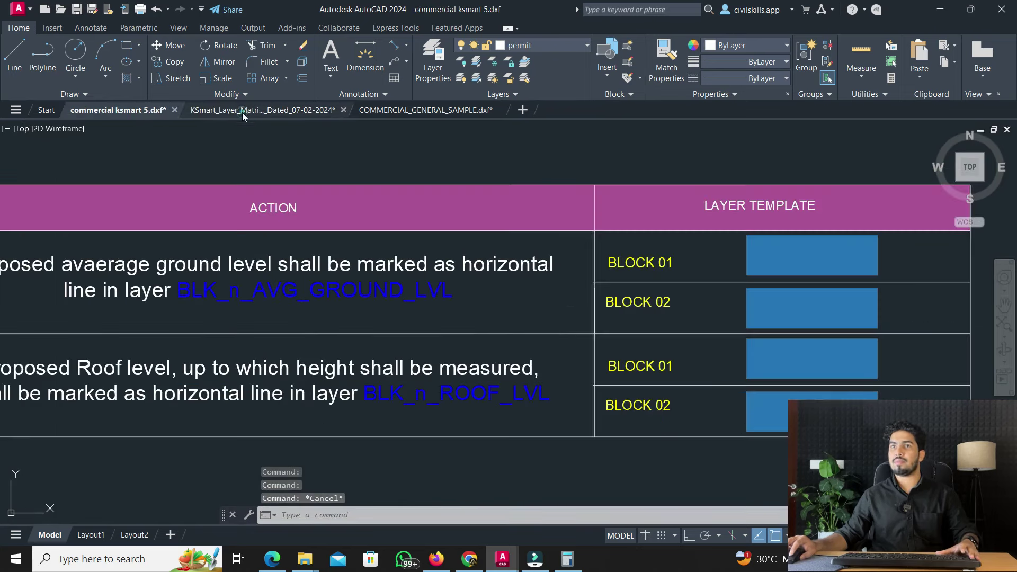
pyautogui.write('ma')
pyautogui.press('Return')
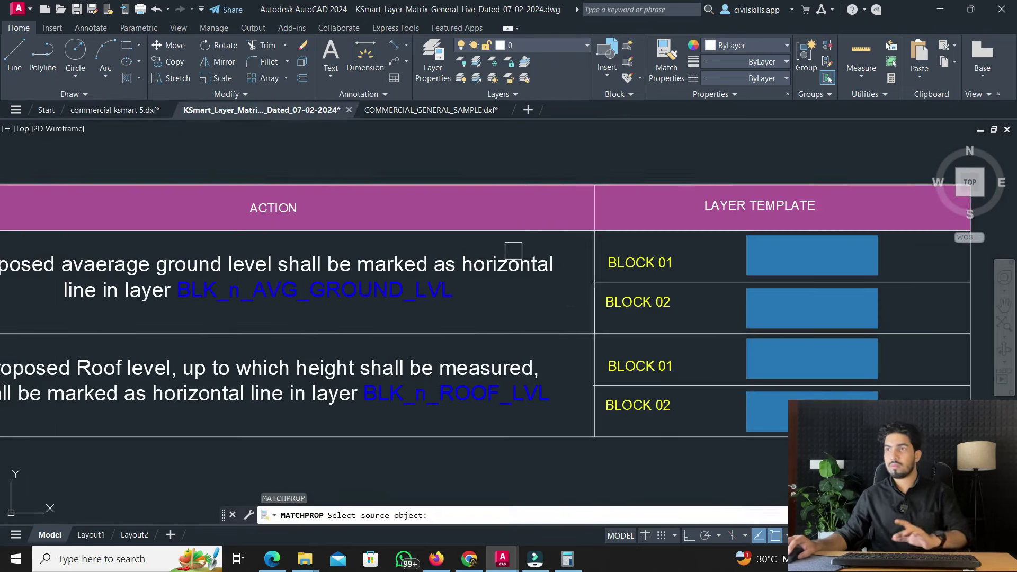
pyautogui.click(795, 359)
pyautogui.click(132, 116)
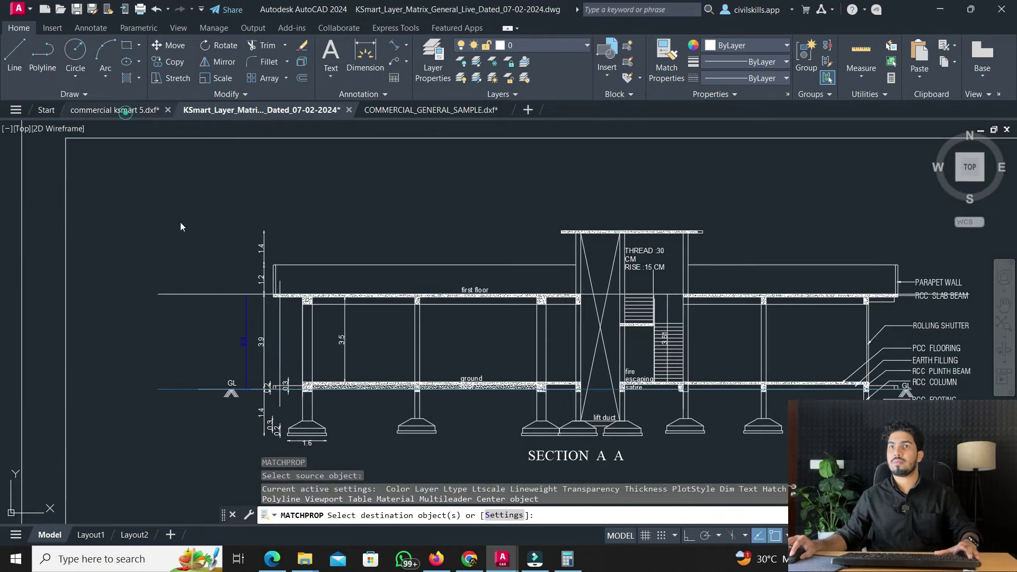
pyautogui.scroll(-4, 370, 317)
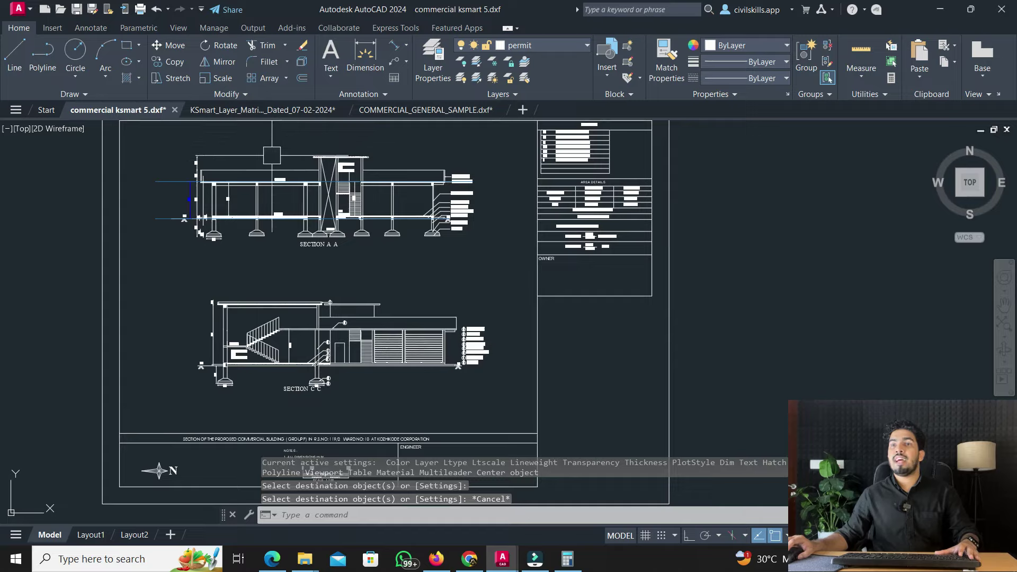
# Examine the layer matrix's Height of Rooms table for its layer naming, dimension requirement and floor and block templates
pyautogui.hotkey('ctrl', 'Tab')
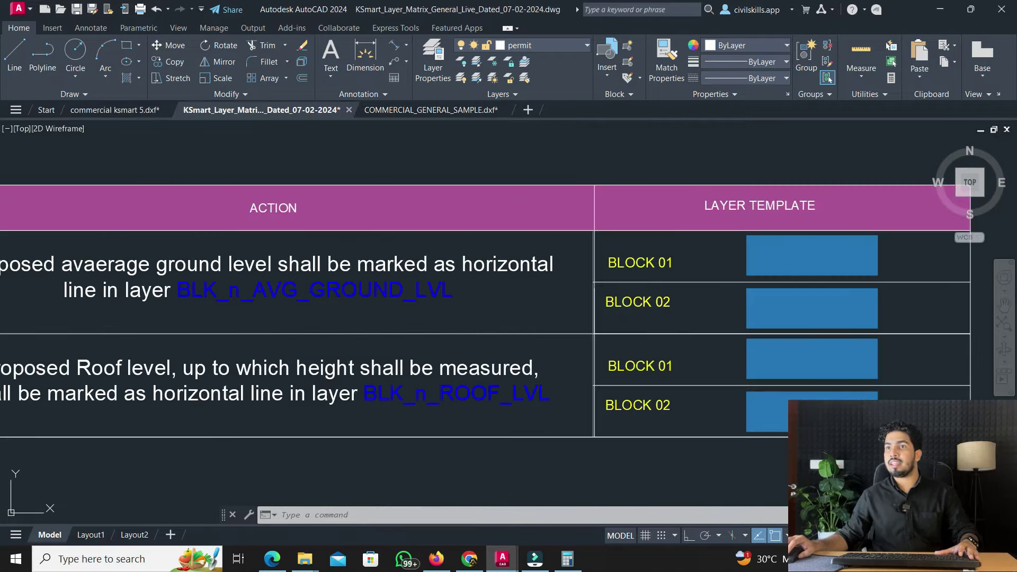
pyautogui.scroll(-2, 329, 277)
pyautogui.moveTo(302, 335); pyautogui.dragTo(325, 284, button='middle')
pyautogui.moveTo(521, 391)
pyautogui.mouseDown(button='middle')
pyautogui.moveTo(571, 245)
pyautogui.moveTo(651, 232)
pyautogui.mouseUp(button='middle')
pyautogui.scroll(-1, 573, 252)
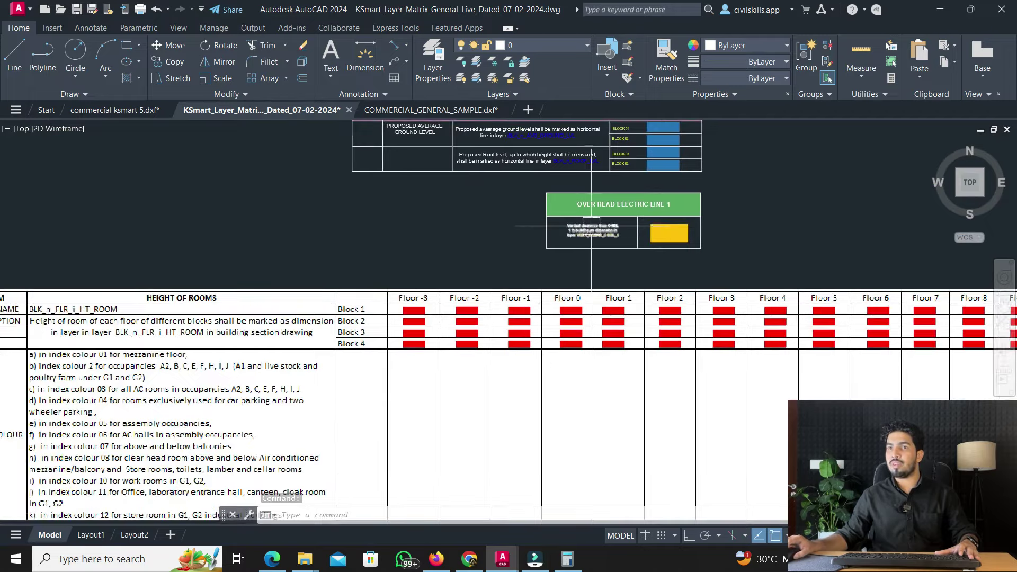
pyautogui.moveTo(201, 301); pyautogui.dragTo(302, 248, button='middle')
pyautogui.scroll(2, 302, 247)
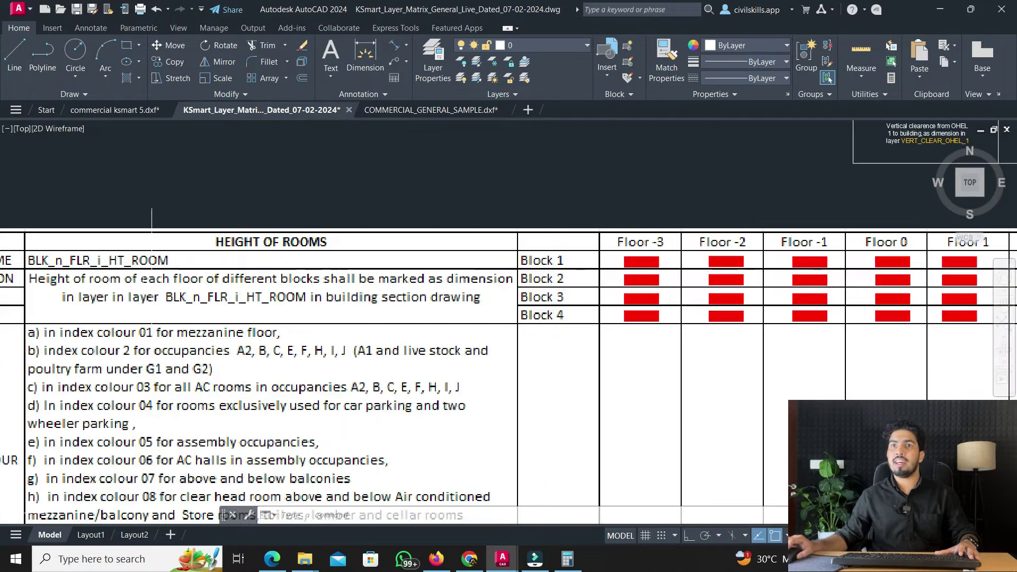
pyautogui.scroll(2, 89, 285)
pyautogui.scroll(-2, 231, 282)
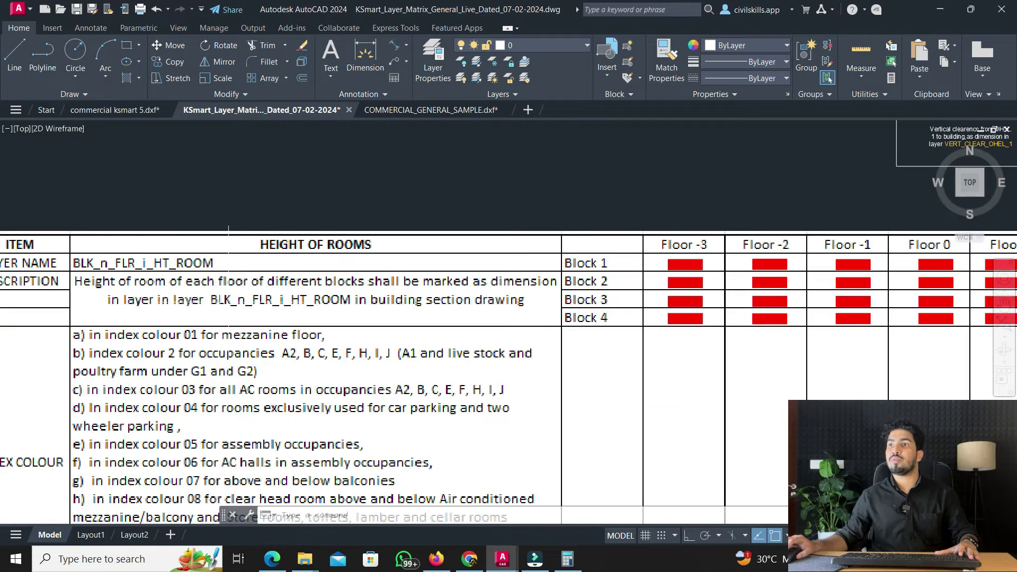
# Add a vertical linear dimension in Section A A from the ground floor surface to the underside of the first-floor slab
pyautogui.click(123, 110)
pyautogui.scroll(5, 282, 402)
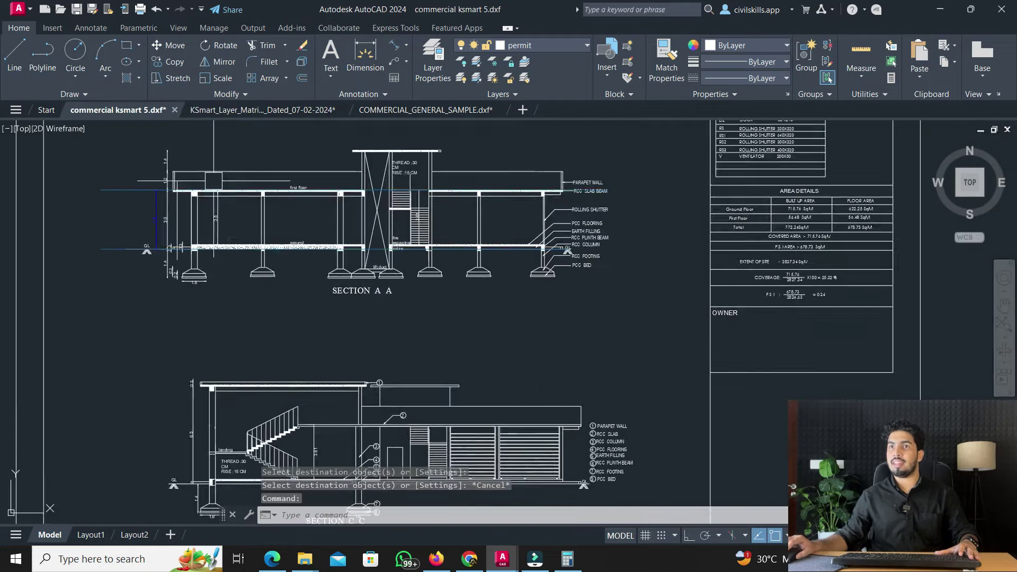
pyautogui.write('dli')
pyautogui.press('Return')
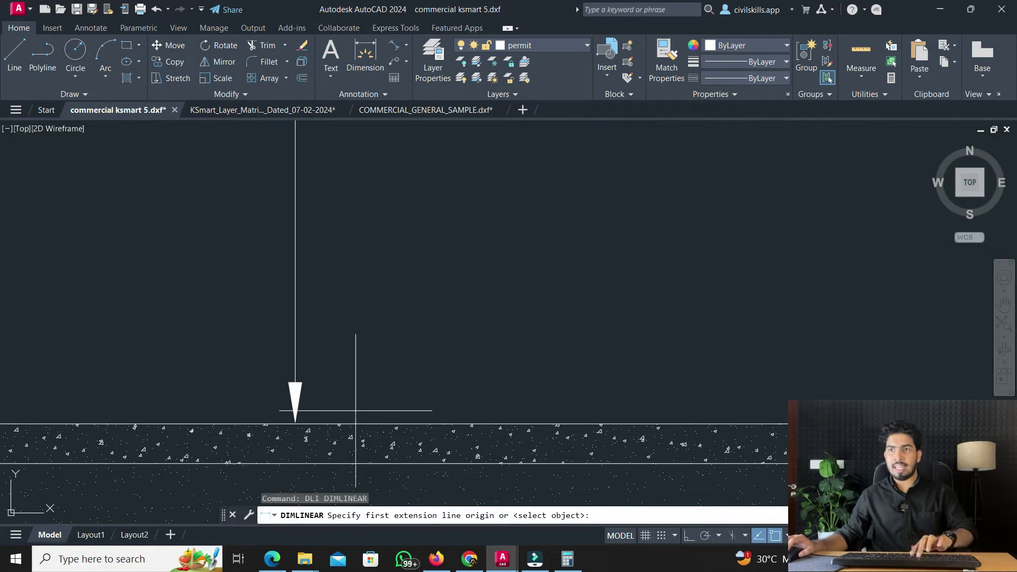
pyautogui.scroll(2, 369, 422)
pyautogui.click(376, 424)
pyautogui.scroll(-5, 336, 336)
pyautogui.moveTo(372, 172); pyautogui.dragTo(373, 282, button='middle')
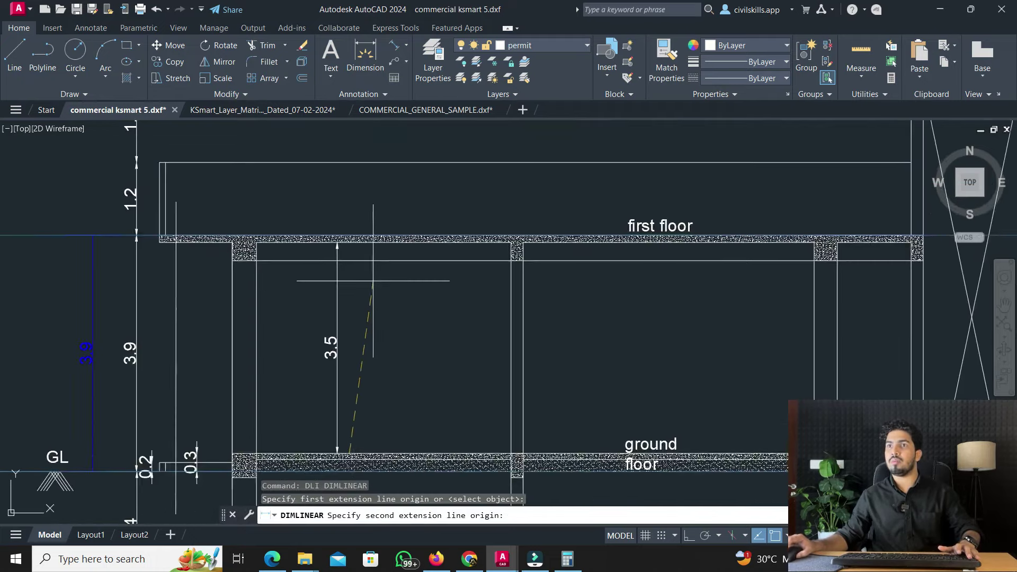
pyautogui.scroll(4, 362, 261)
pyautogui.scroll(1, 273, 135)
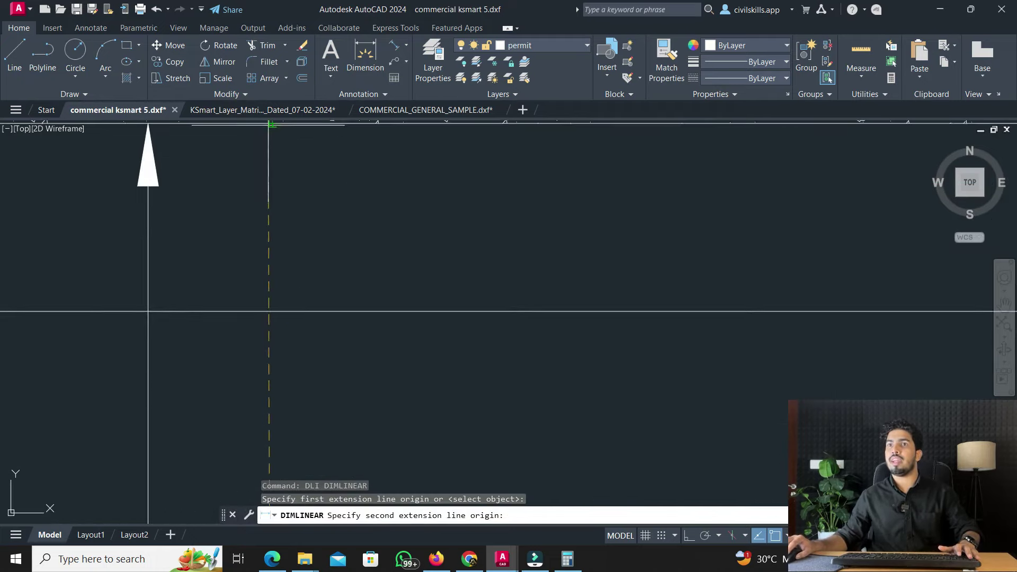
pyautogui.click(268, 125)
pyautogui.scroll(-3, 288, 166)
pyautogui.press('Escape')
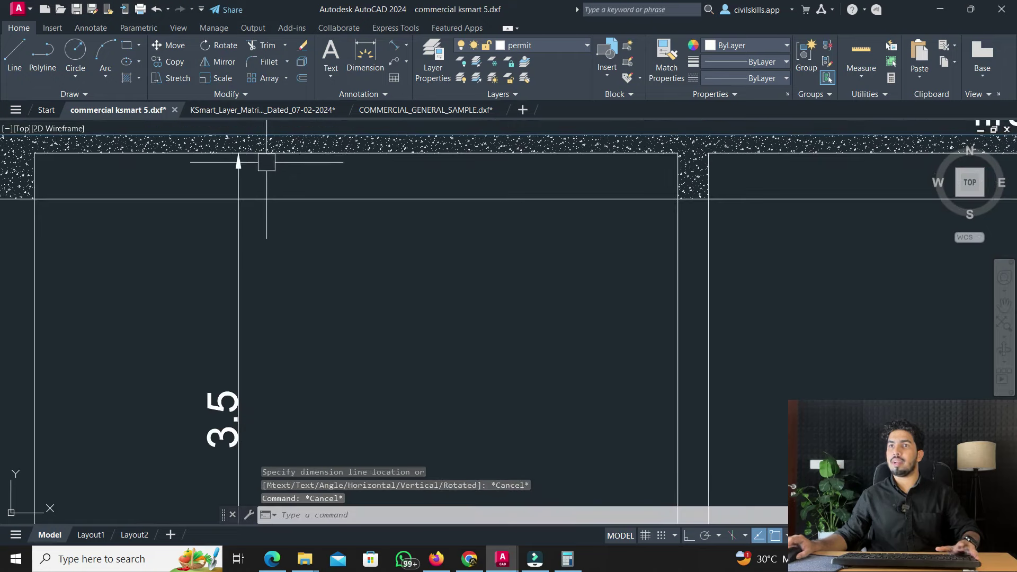
pyautogui.press('Return')
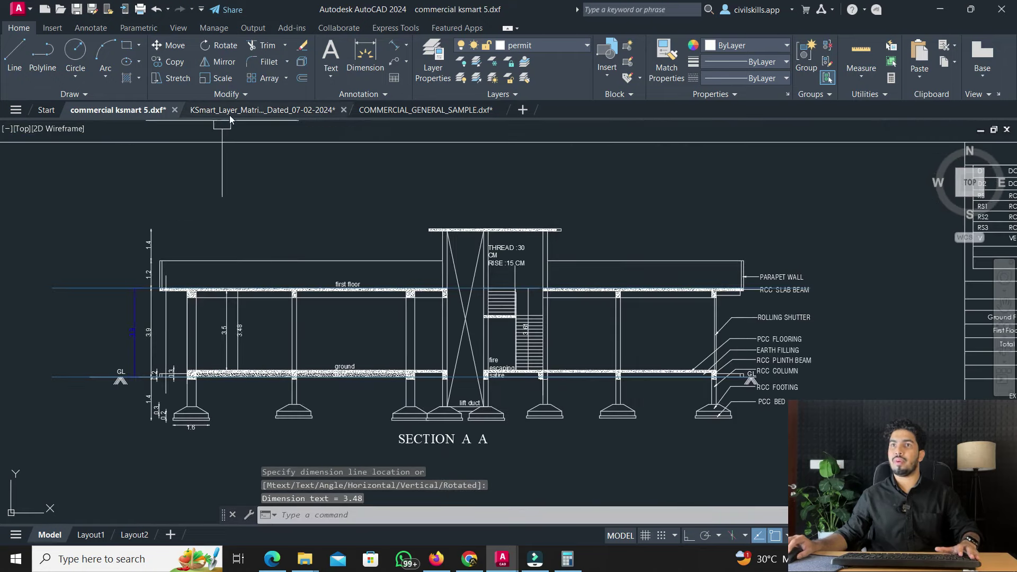
# Match the properties of the layer matrix's Block 1, Floor 0 room height template to the new room height dimension in Section A A
pyautogui.click(229, 110)
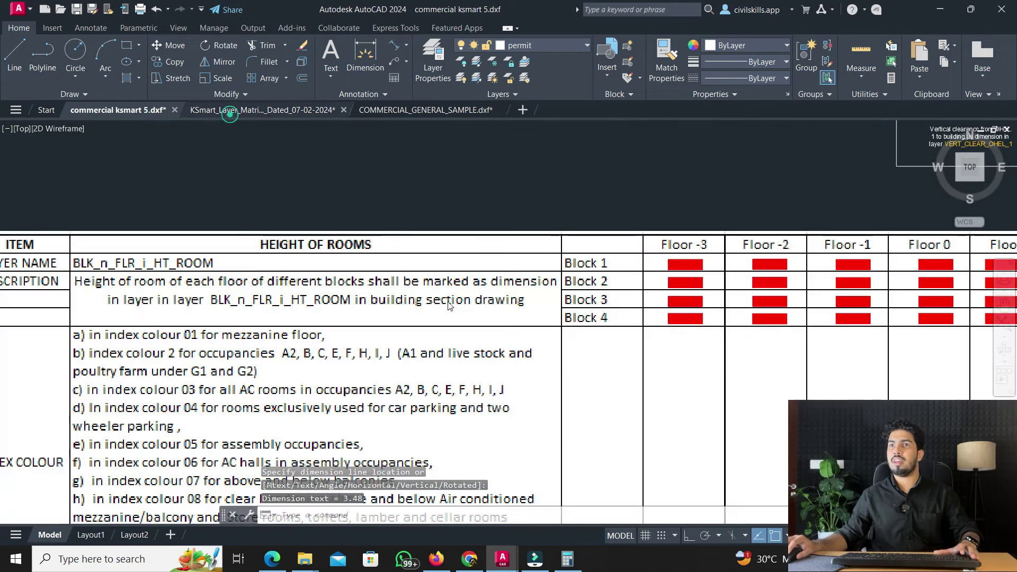
pyautogui.press('Return')
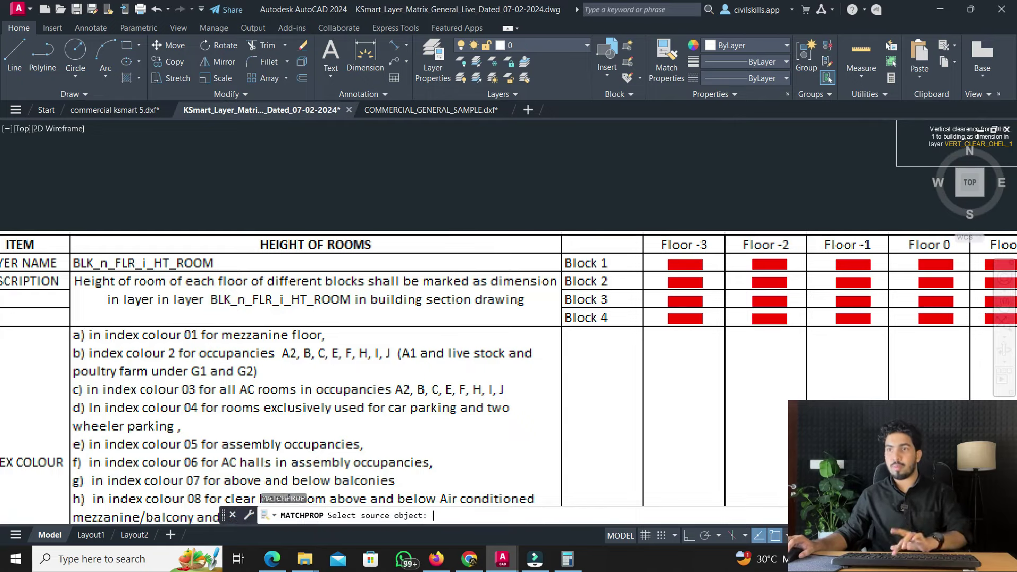
pyautogui.scroll(2, 937, 264)
pyautogui.click(934, 263)
pyautogui.click(115, 110)
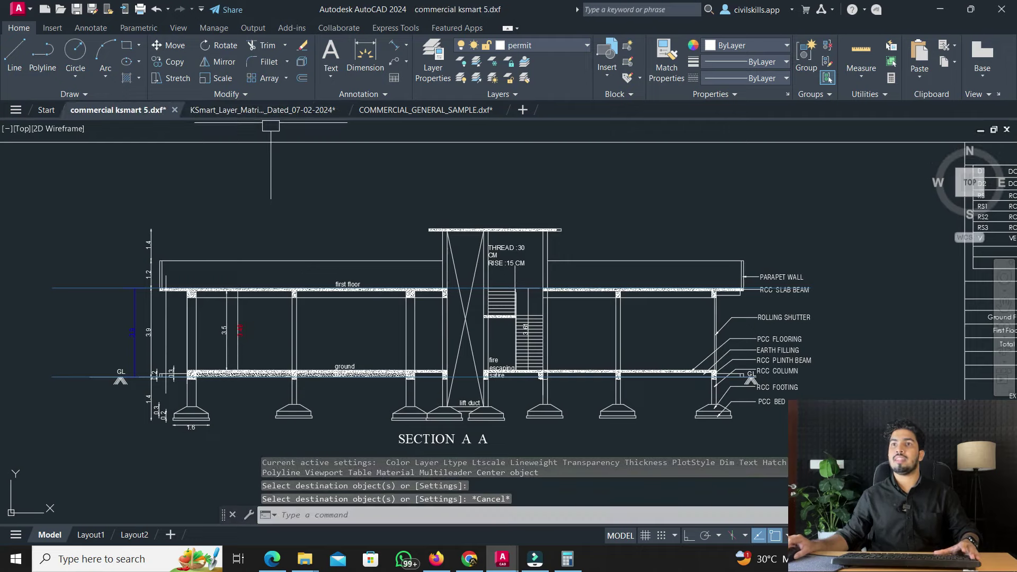
# Check the room height index colour rules in the layer matrix and set the new Section A A room height dimension to index colour 2
pyautogui.click(268, 109)
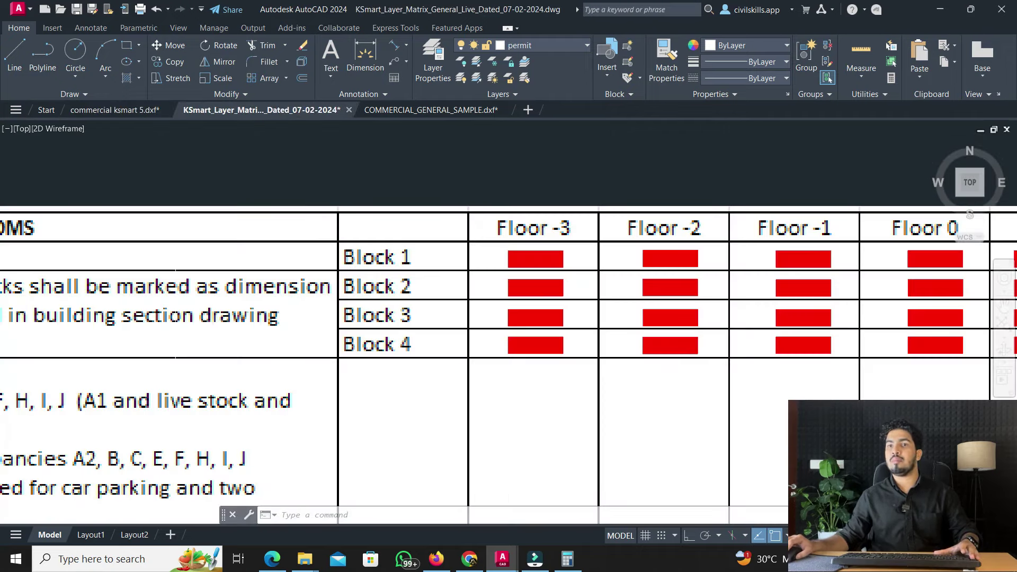
pyautogui.scroll(-2, 411, 199)
pyautogui.scroll(1, 98, 323)
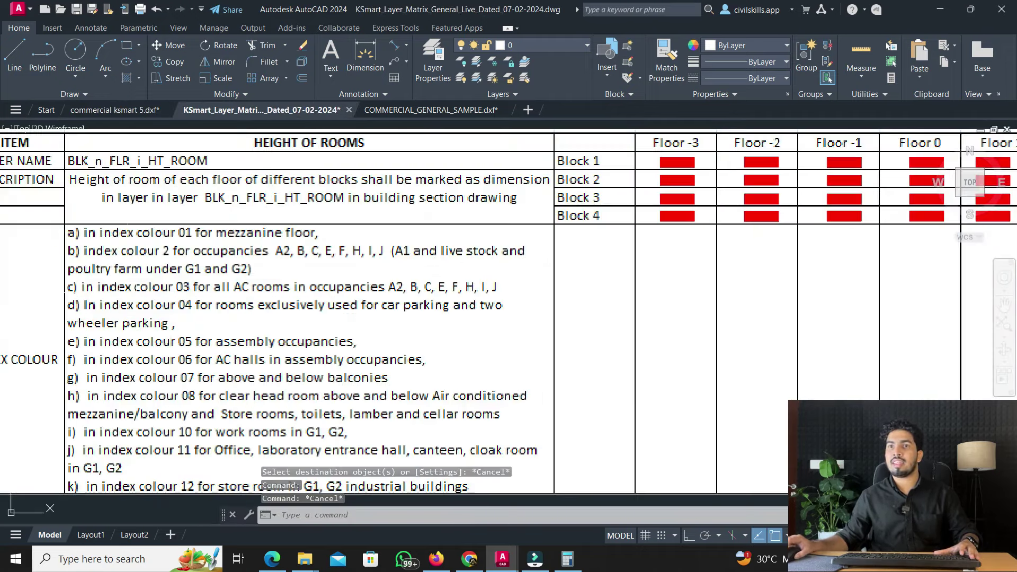
pyautogui.scroll(2, 102, 276)
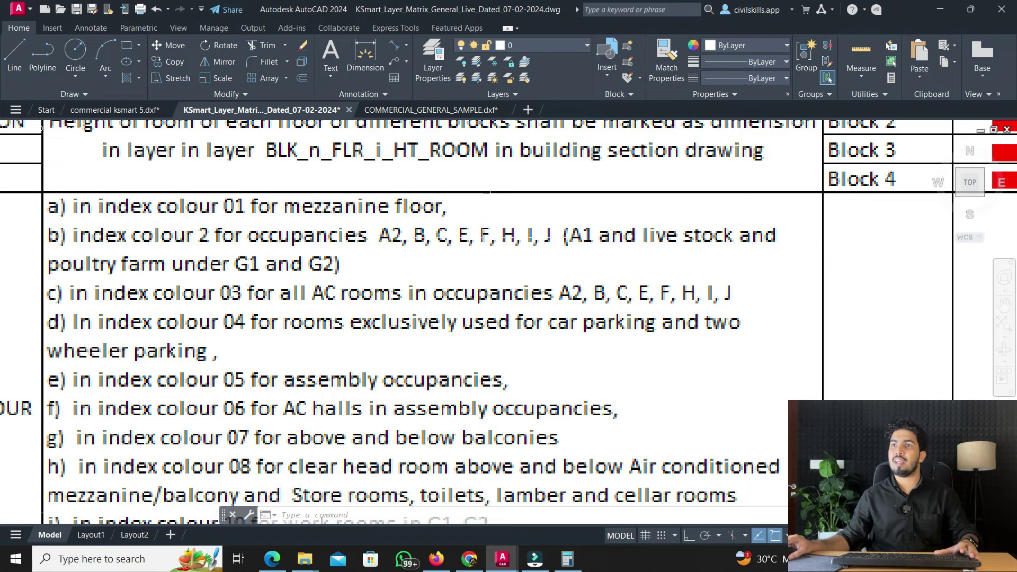
pyautogui.scroll(-2, 225, 291)
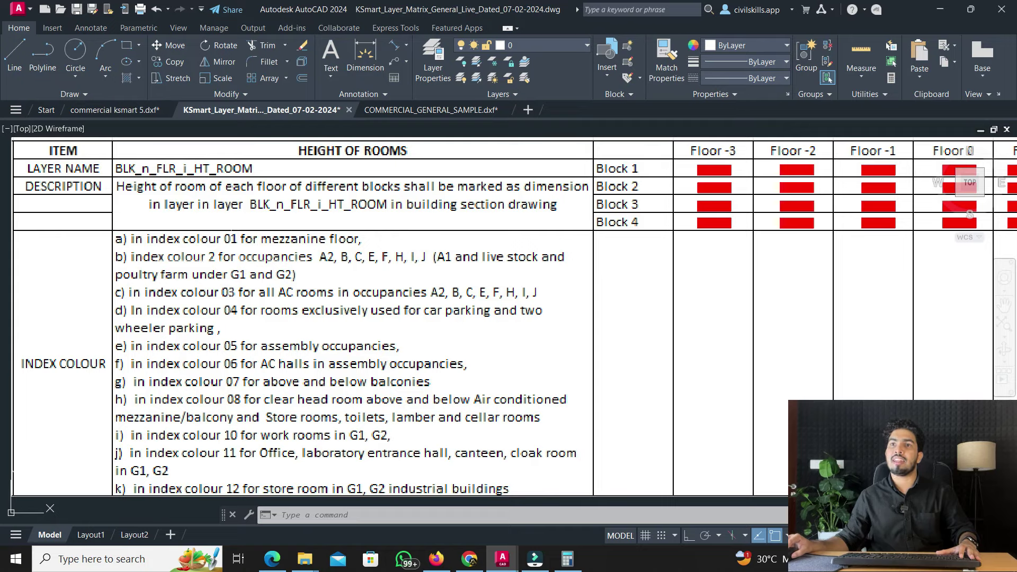
pyautogui.click(100, 112)
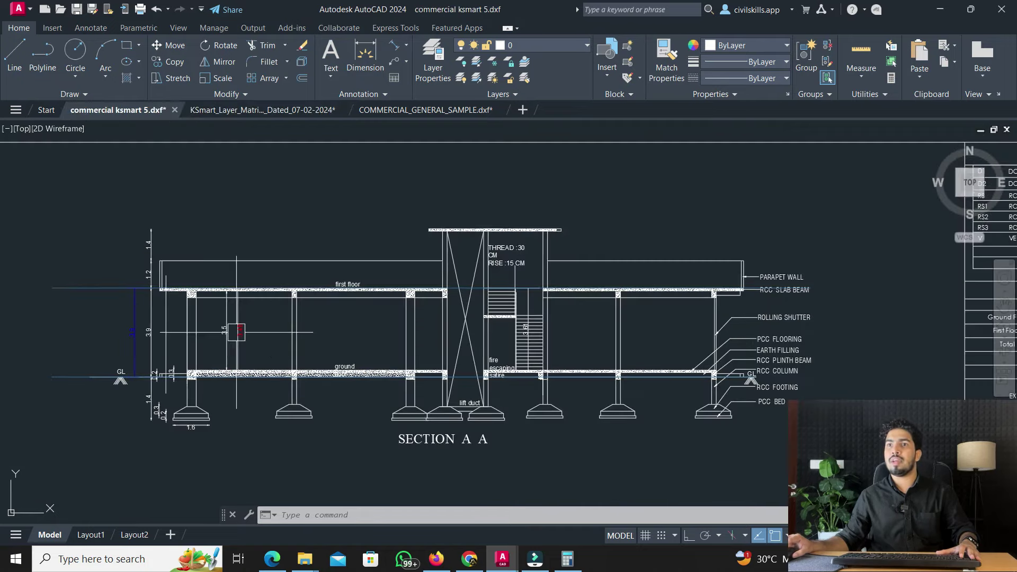
pyautogui.scroll(5, 238, 331)
pyautogui.click(242, 331)
pyautogui.click(747, 45)
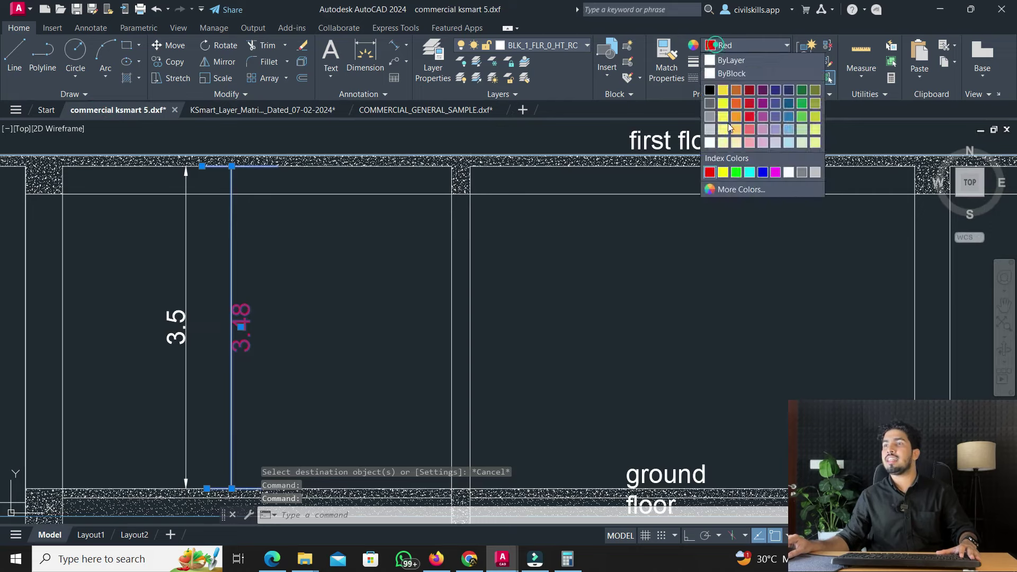
pyautogui.click(737, 189)
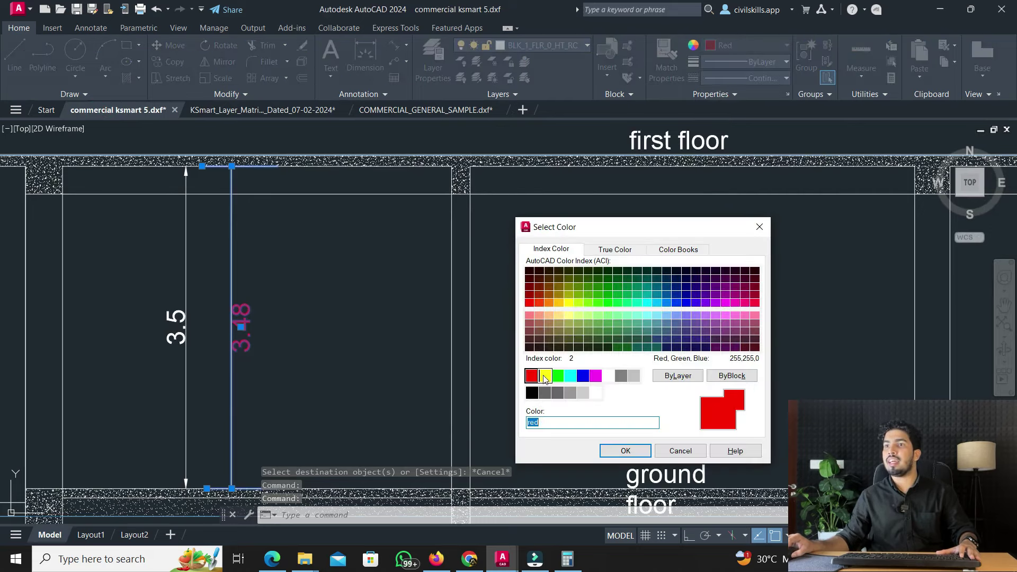
pyautogui.click(546, 377)
pyautogui.click(625, 451)
pyautogui.press('Escape')
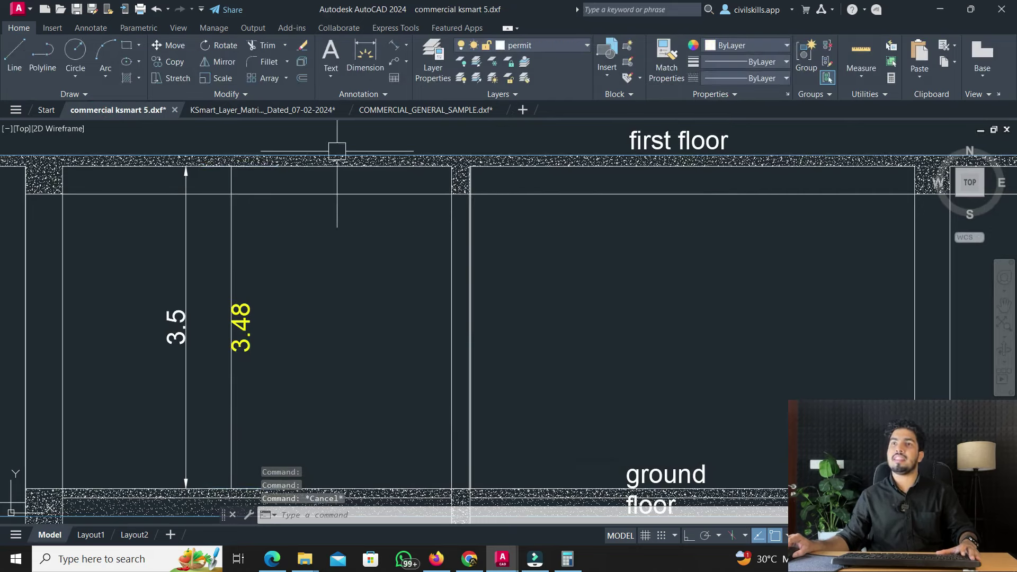
# Look through the rest of the layer matrix, including the utilities table's print layers, for items still needing marking
pyautogui.click(283, 112)
pyautogui.scroll(-4, 234, 267)
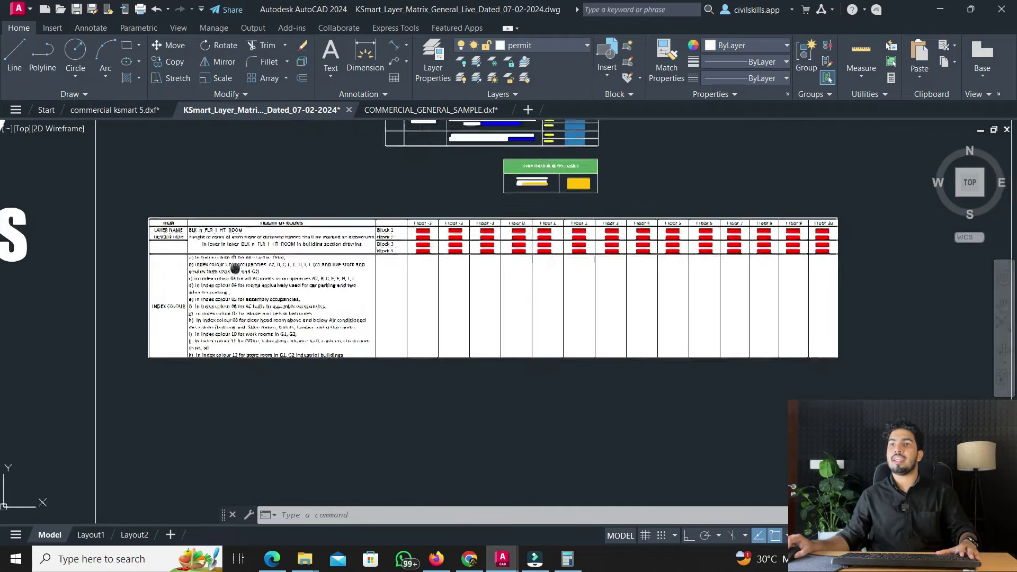
pyautogui.moveTo(234, 267); pyautogui.dragTo(232, 183, button='middle')
pyautogui.scroll(-6, 261, 218)
pyautogui.moveTo(291, 249); pyautogui.dragTo(74, 344, button='middle')
pyautogui.scroll(10, 339, 294)
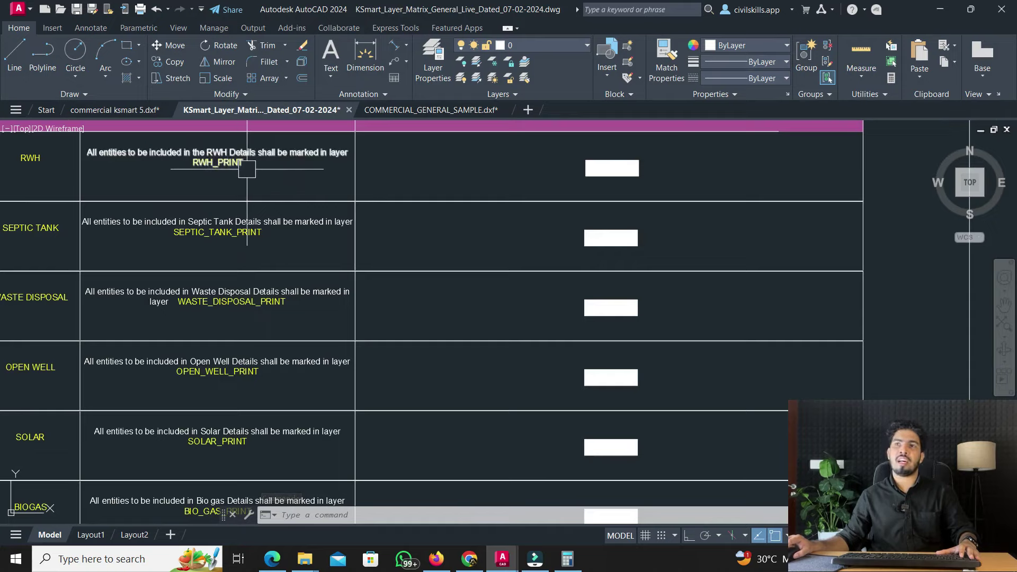
pyautogui.scroll(-10, 339, 256)
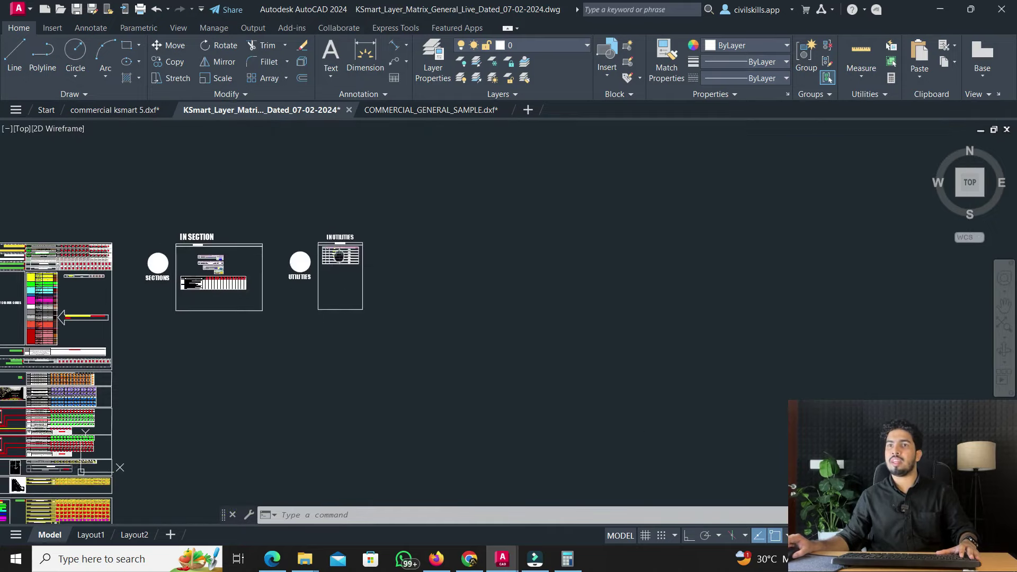
pyautogui.moveTo(241, 286); pyautogui.dragTo(386, 242, button='middle')
pyautogui.scroll(-2, 332, 281)
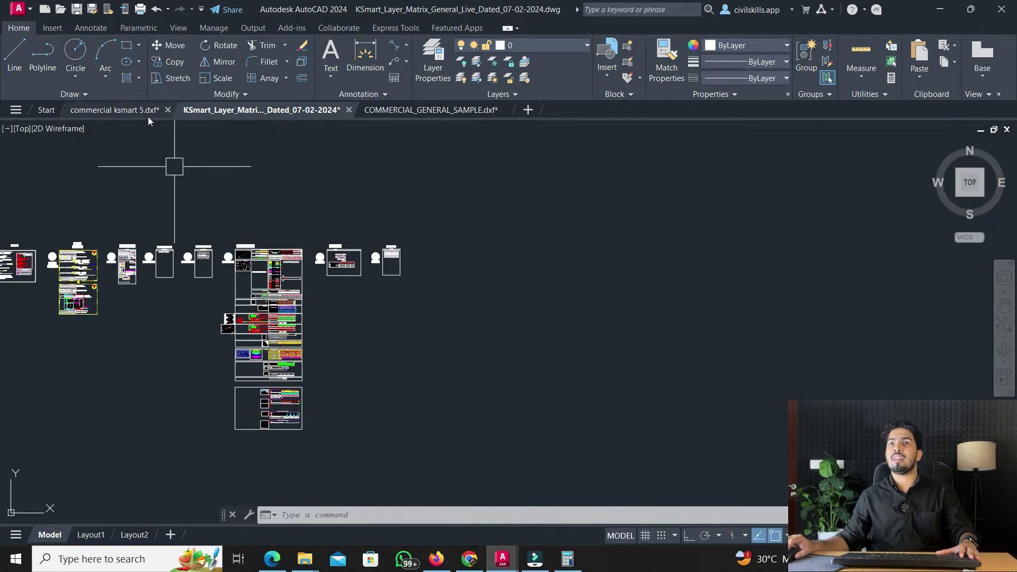
# Return to the commercial ksmart 5 drawing, review its sheets and save the file
pyautogui.click(124, 110)
pyautogui.scroll(-10, 280, 236)
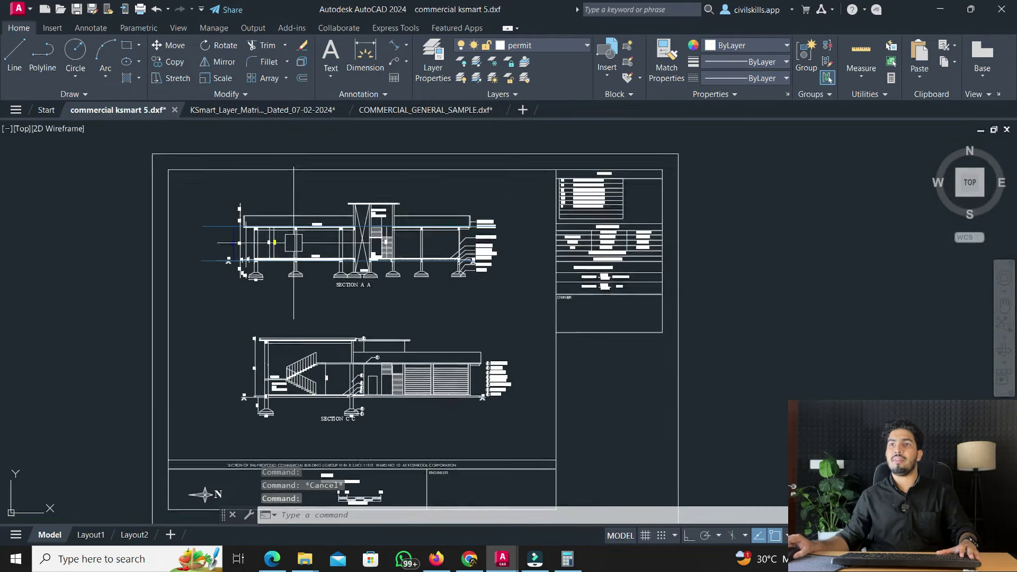
pyautogui.moveTo(317, 225); pyautogui.dragTo(270, 222, button='middle')
pyautogui.scroll(-4, 271, 221)
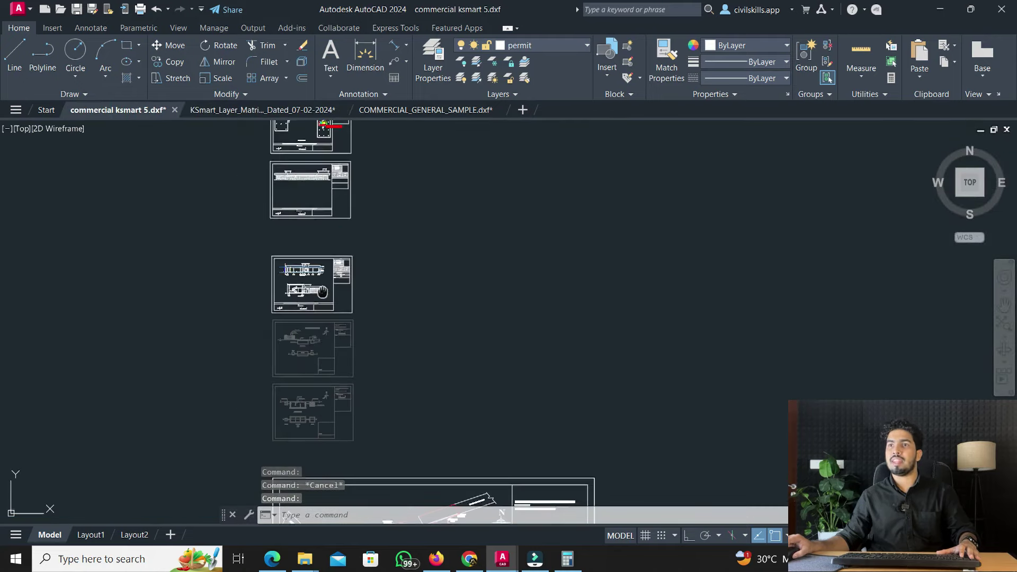
pyautogui.click(28, 9)
pyautogui.click(49, 142)
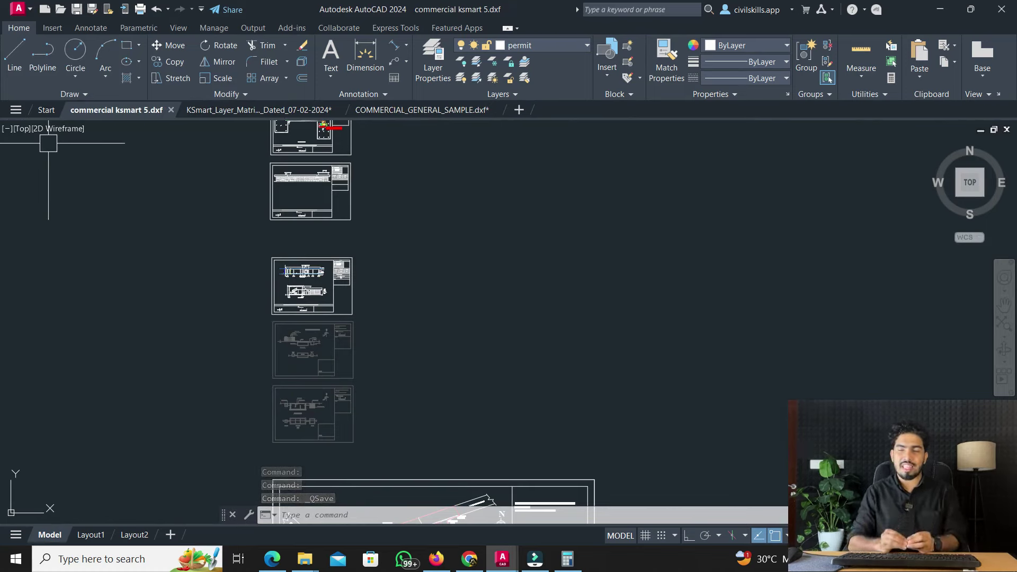
# Switch to Chrome, search Google for KSMART in a new tab and open the Ksmart - LSGD portal
pyautogui.click(467, 565)
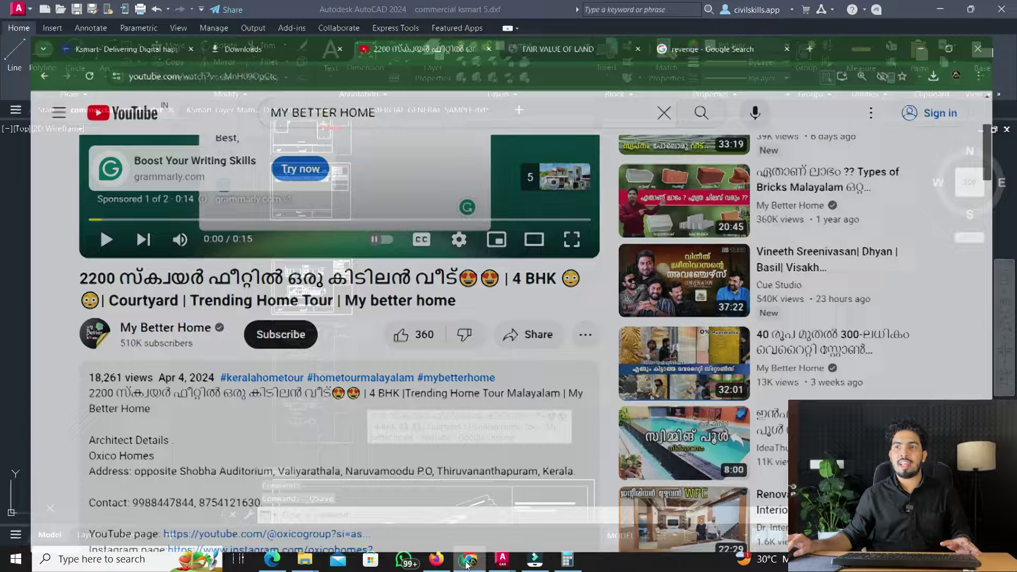
pyautogui.click(824, 13)
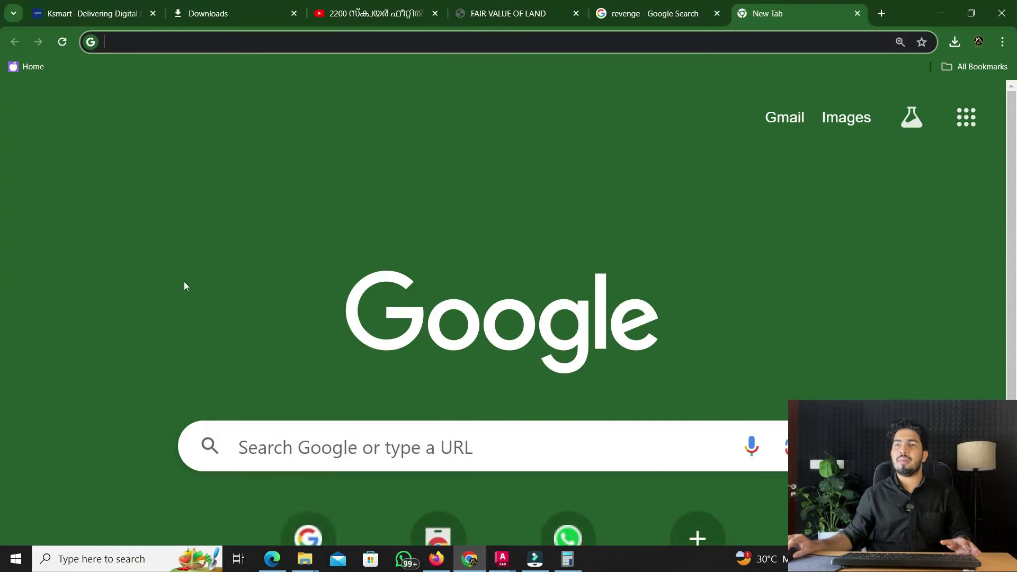
pyautogui.click(330, 461)
pyautogui.write('KM')
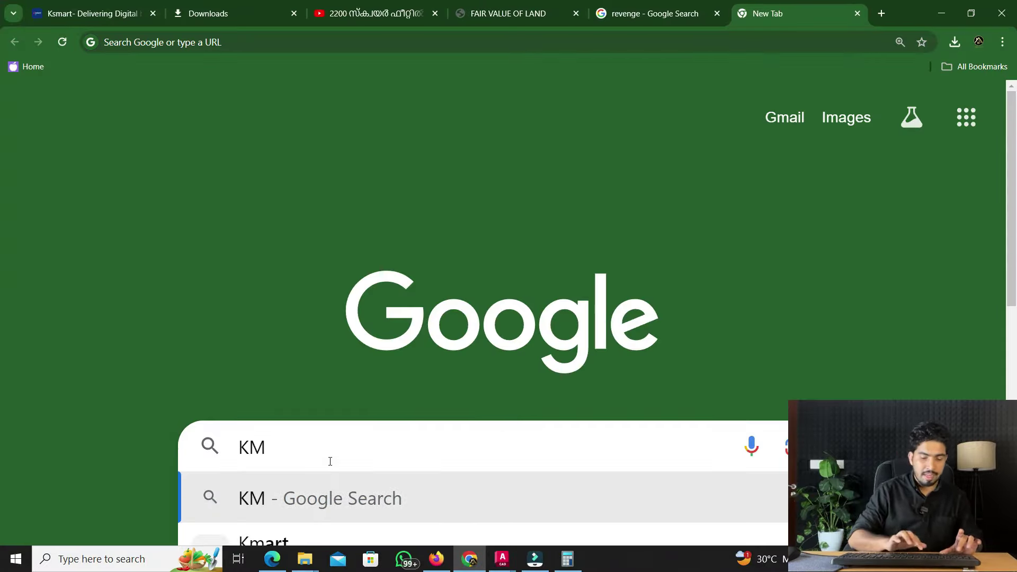
pyautogui.press('BackSpace')
pyautogui.write('SMART')
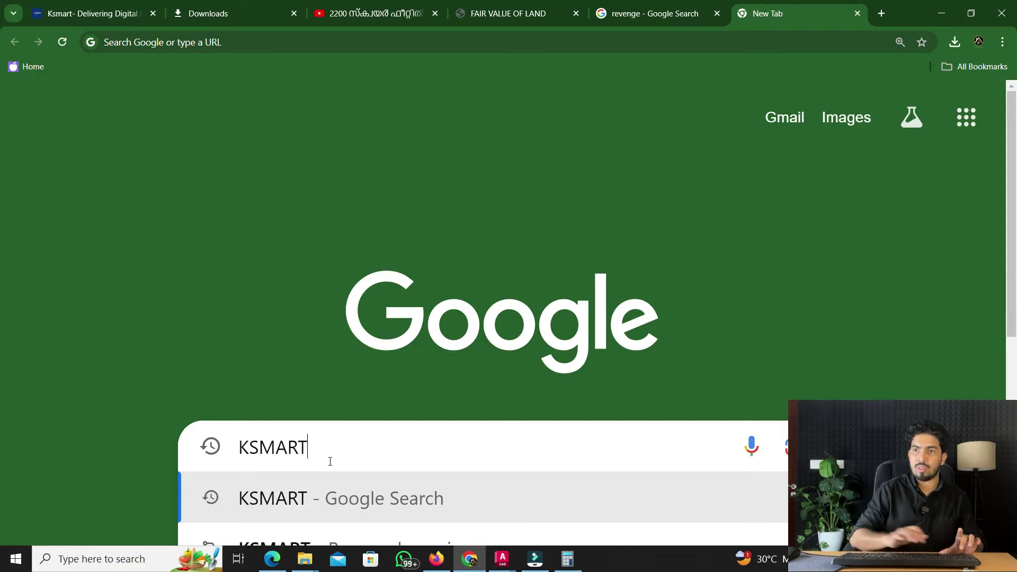
pyautogui.press('Return')
pyautogui.click(106, 307)
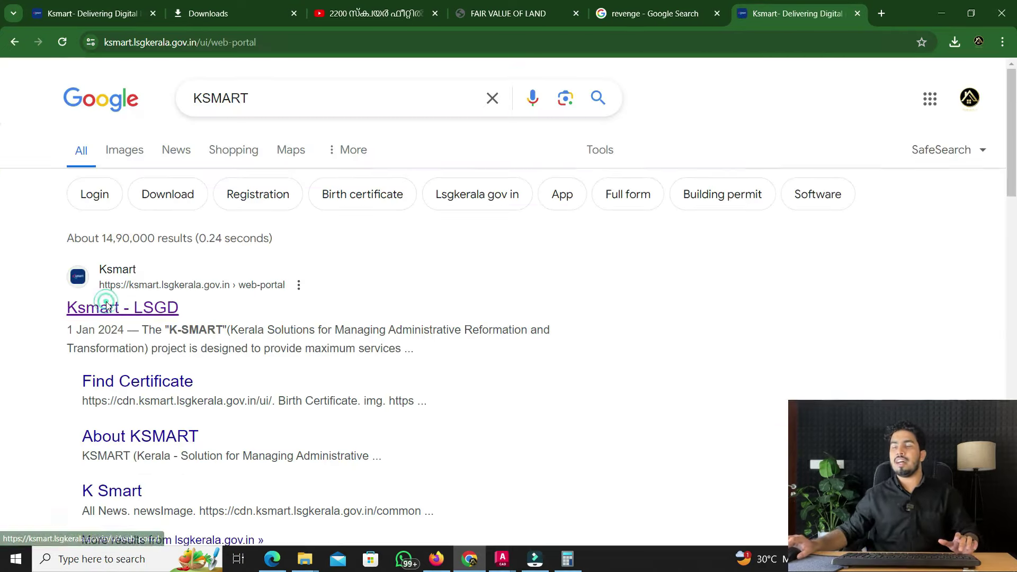
# Enter the KSmart portal through the organization login and open the Building Permissions services
pyautogui.click(858, 102)
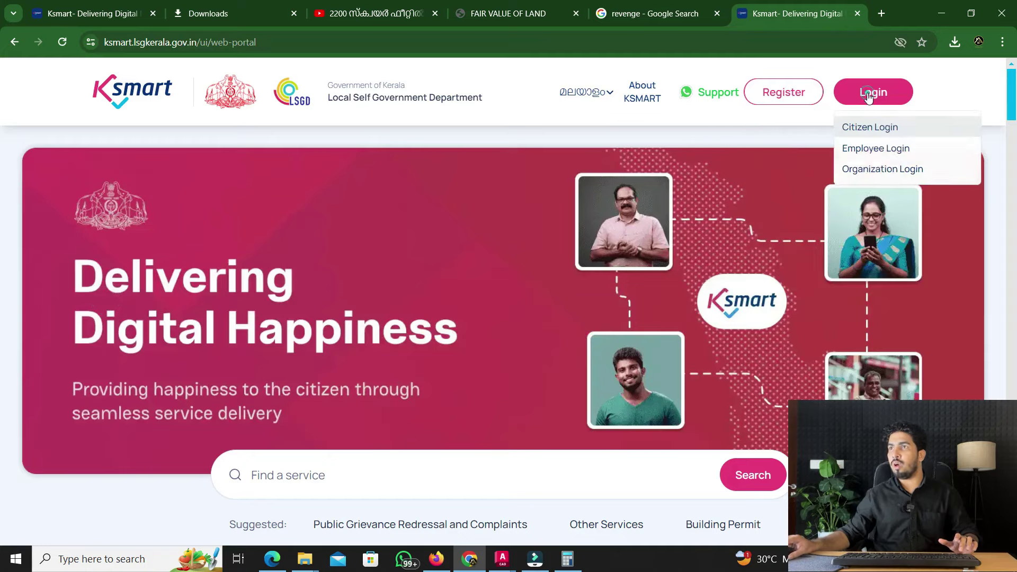
pyautogui.click(881, 168)
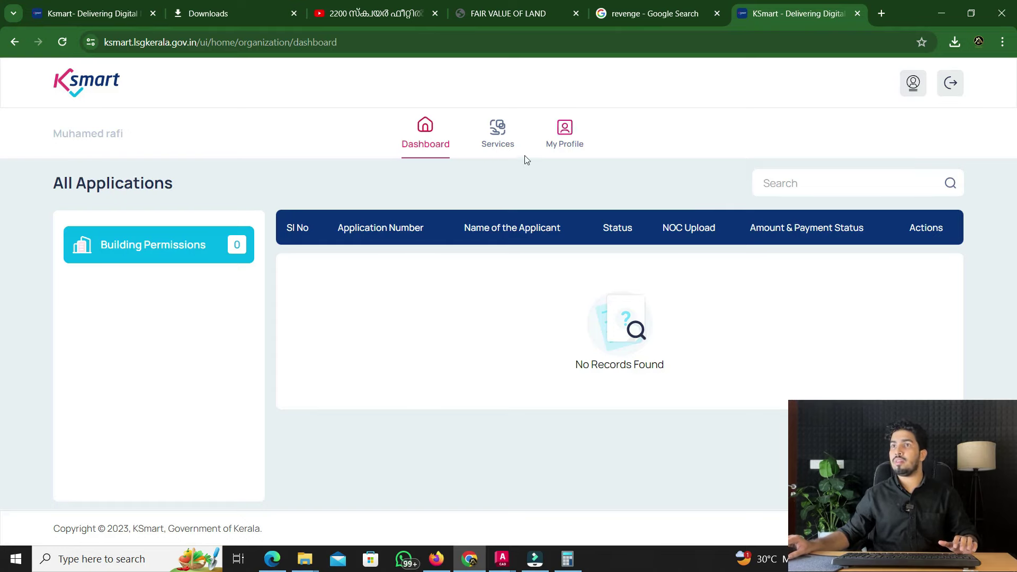
pyautogui.click(499, 143)
pyautogui.click(153, 344)
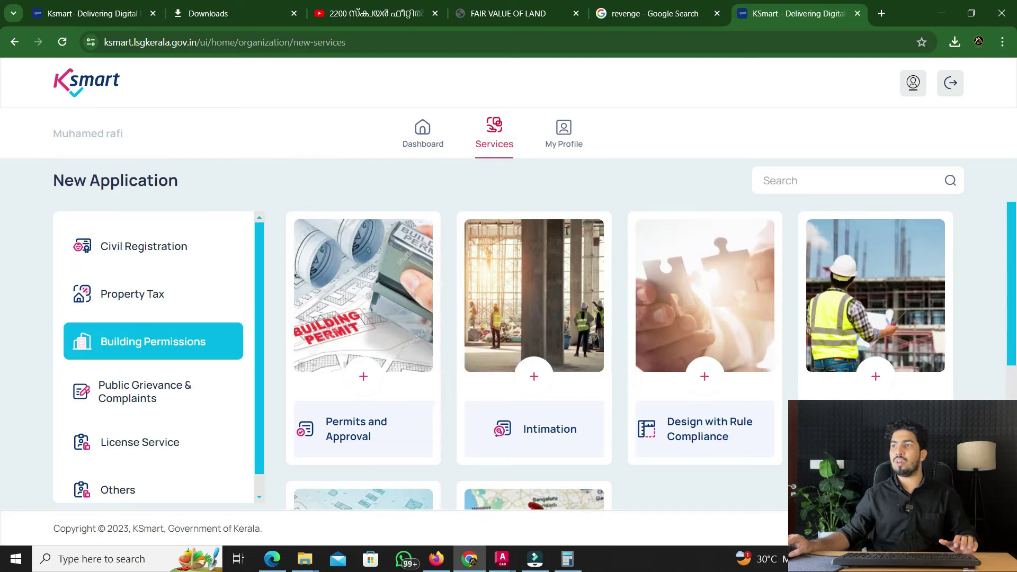
# Open the Scrutinize your Building Plans service, upload commercial ksmart 5.dxf and submit it, agreeing to the drawing conditions
pyautogui.click(874, 376)
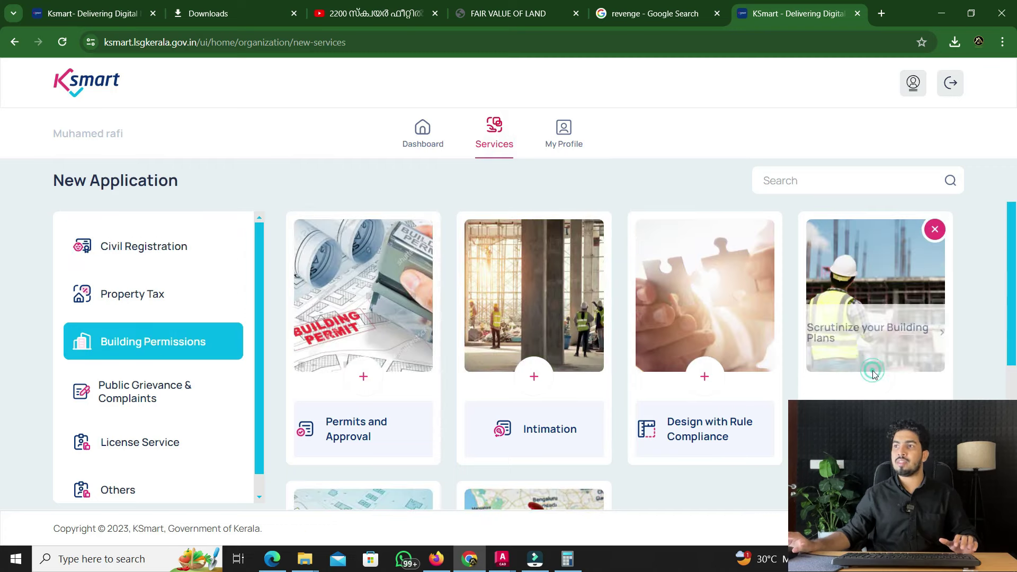
pyautogui.click(866, 277)
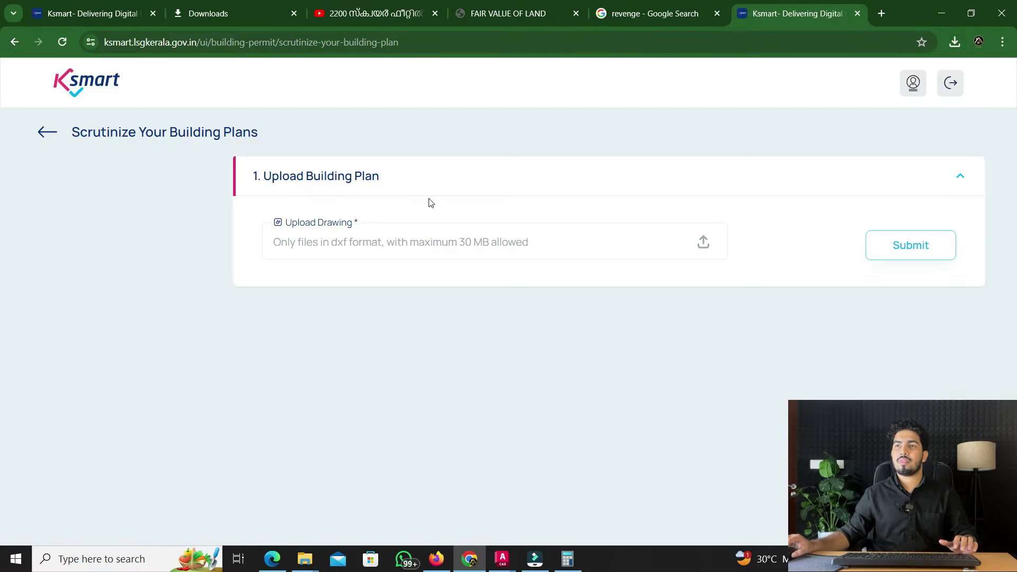
pyautogui.click(704, 242)
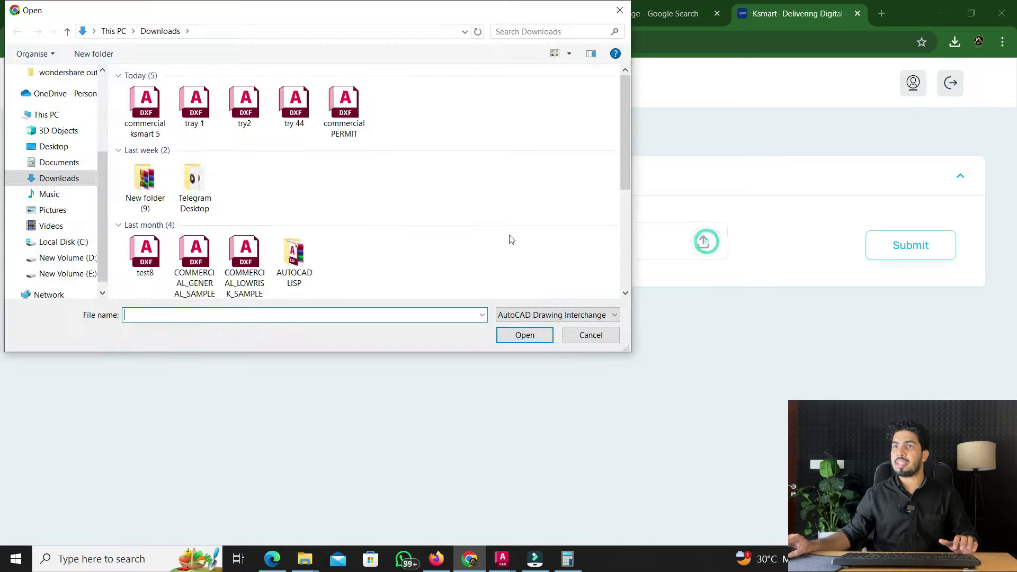
pyautogui.click(536, 334)
pyautogui.click(880, 250)
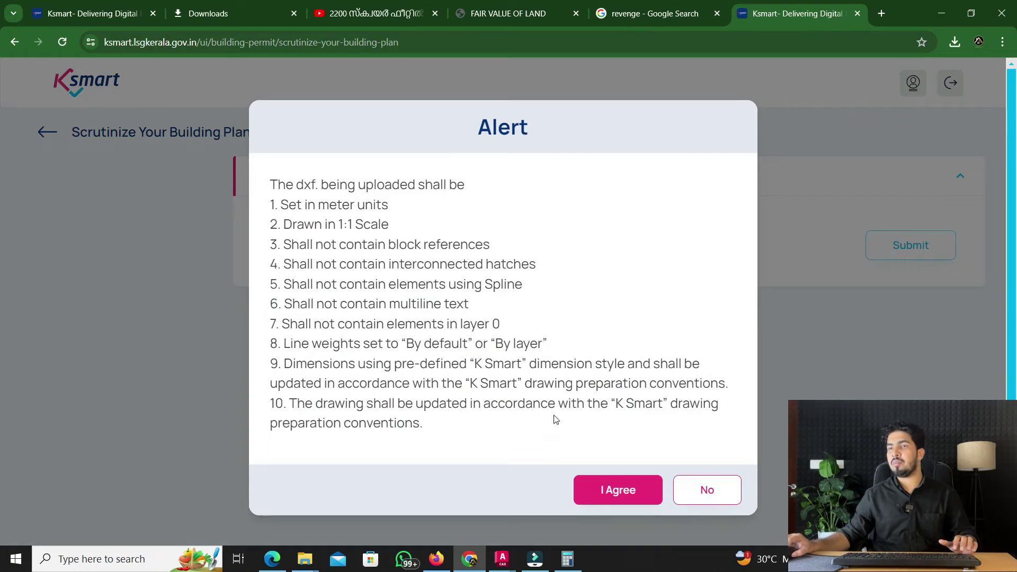
pyautogui.click(630, 490)
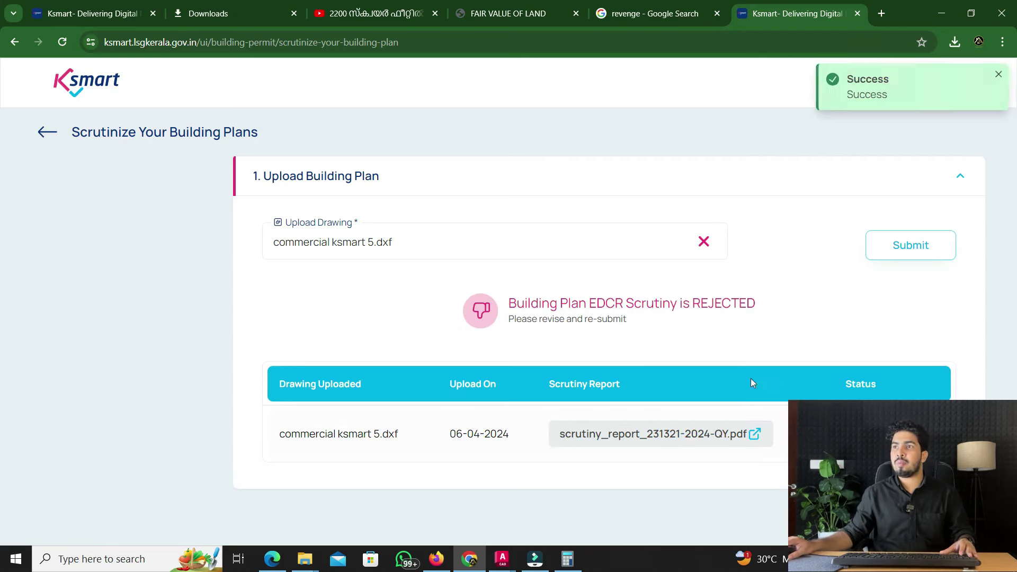
# Open the scrutiny report and examine its error list and the acceptance status of each rule, including exits, sanitation, coverage and parking
pyautogui.click(754, 434)
pyautogui.scroll(-2, 666, 371)
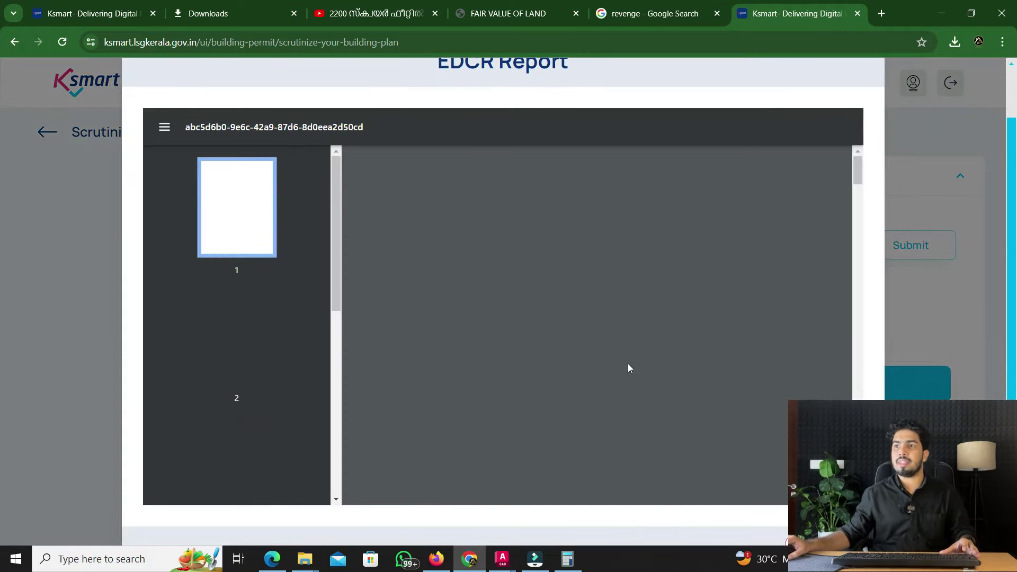
pyautogui.scroll(-3, 605, 349)
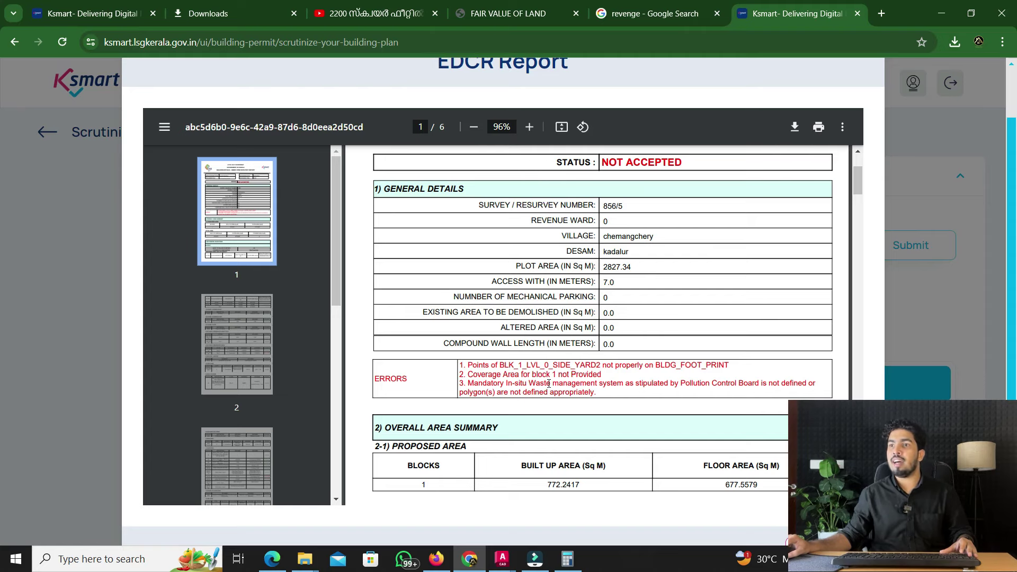
pyautogui.scroll(-2, 548, 383)
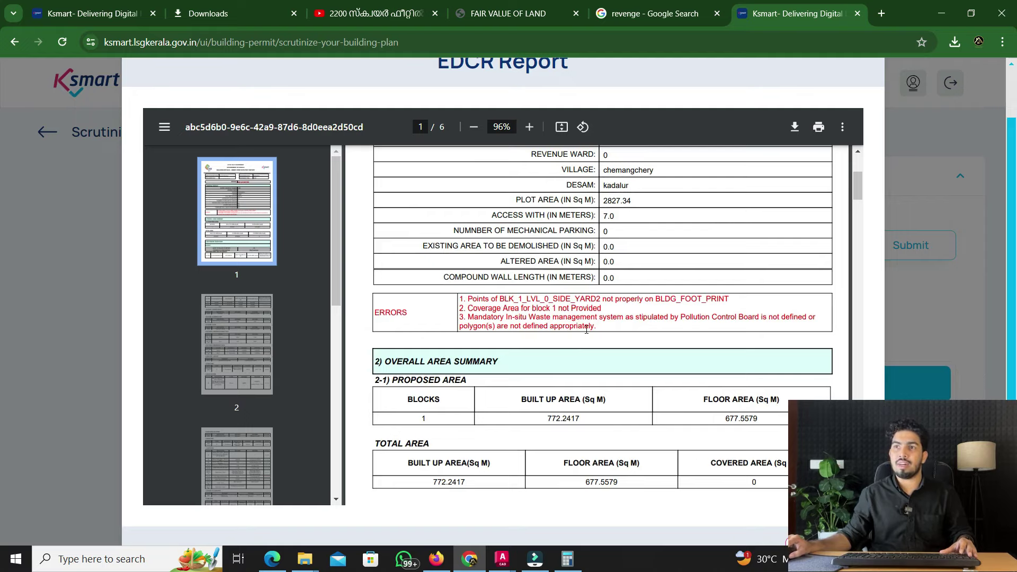
pyautogui.scroll(-12, 587, 330)
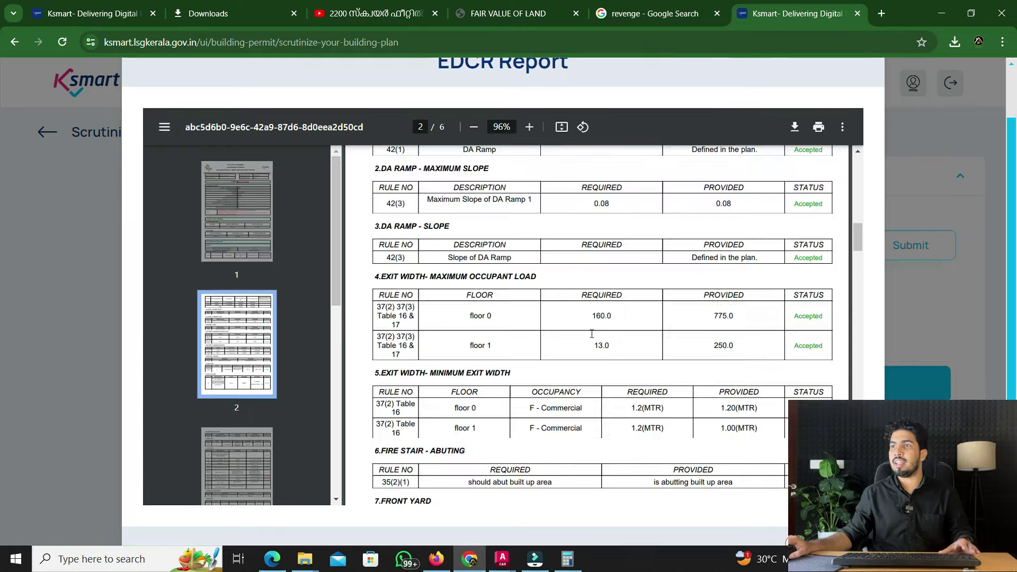
pyautogui.scroll(-4, 746, 334)
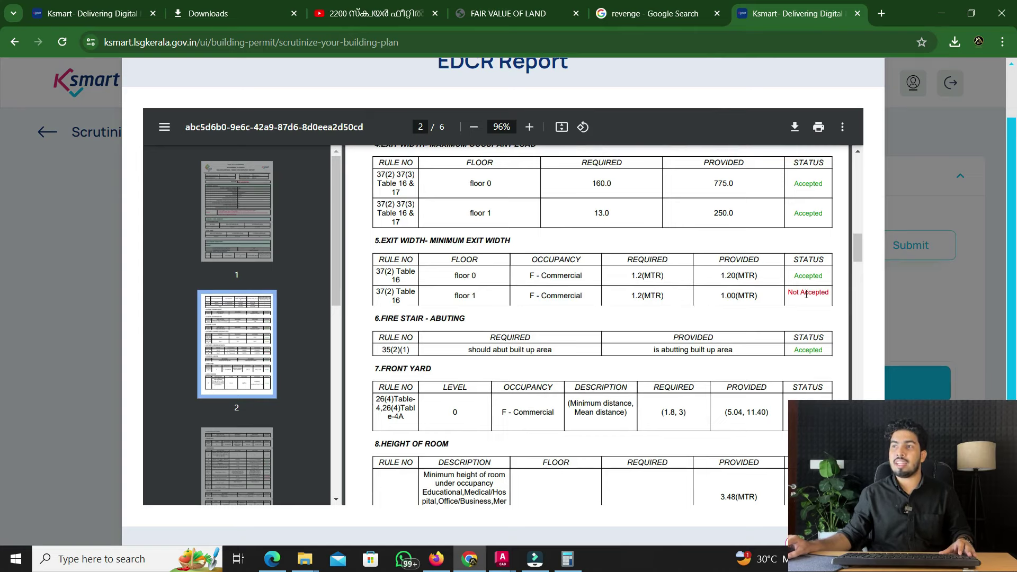
pyautogui.scroll(-1, 808, 292)
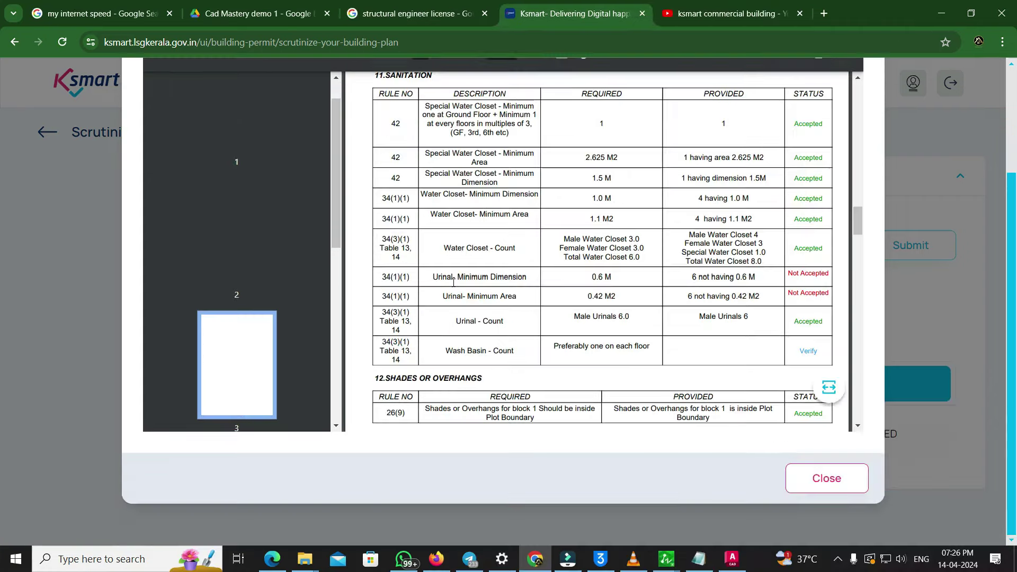
pyautogui.scroll(1, 502, 283)
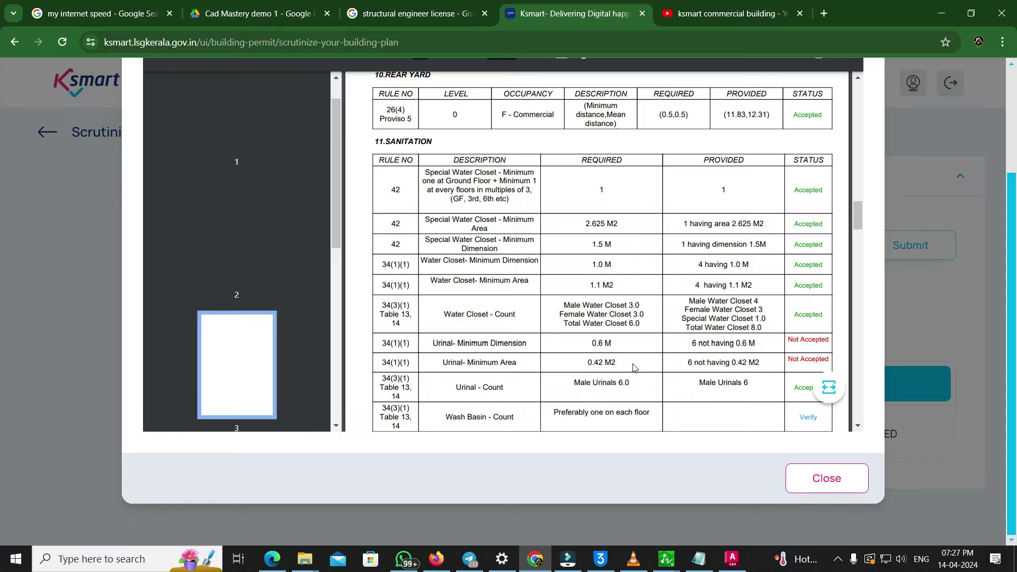
pyautogui.scroll(-1, 796, 292)
pyautogui.scroll(-8, 819, 282)
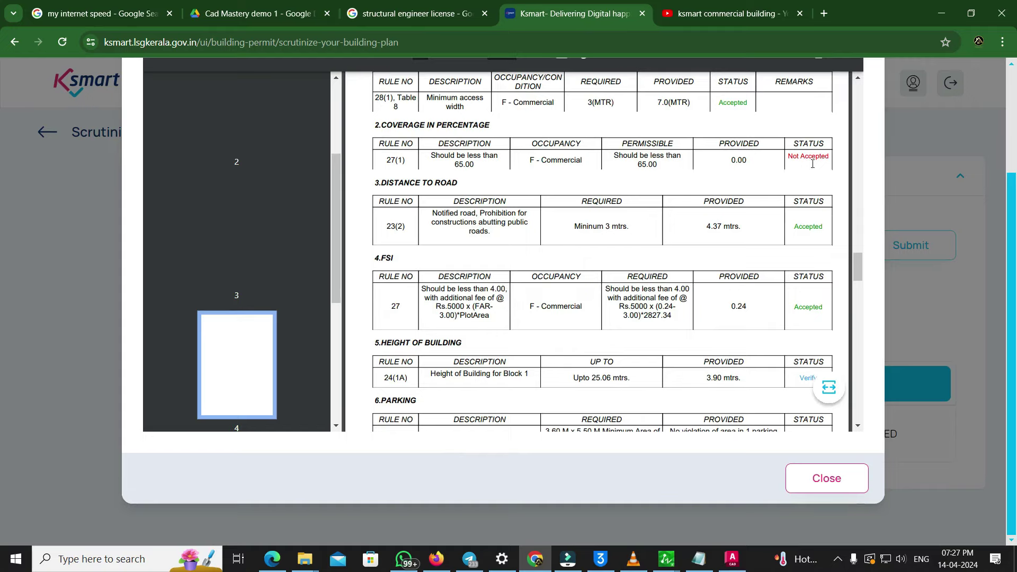
pyautogui.scroll(-15, 788, 188)
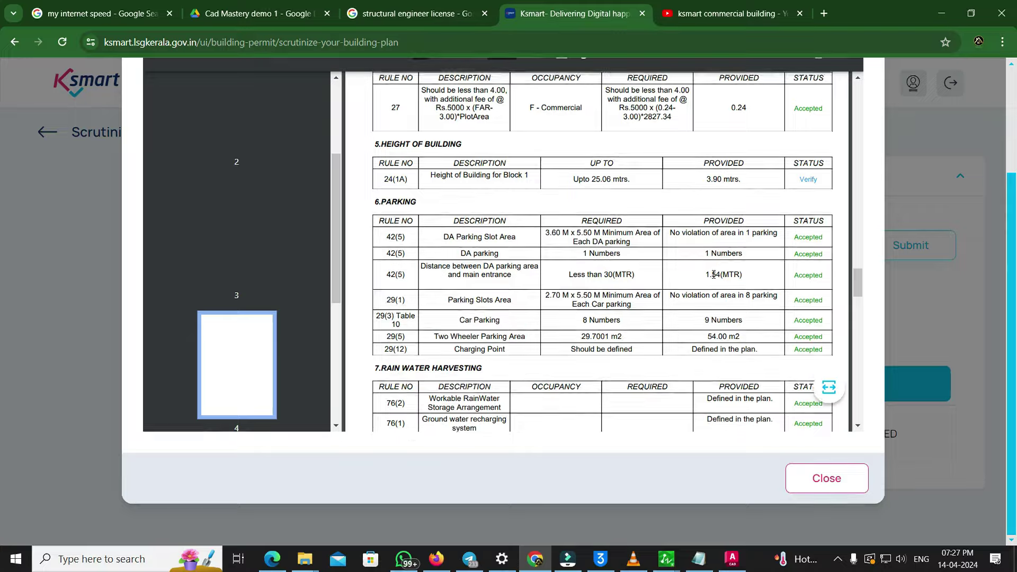
pyautogui.scroll(-5, 703, 311)
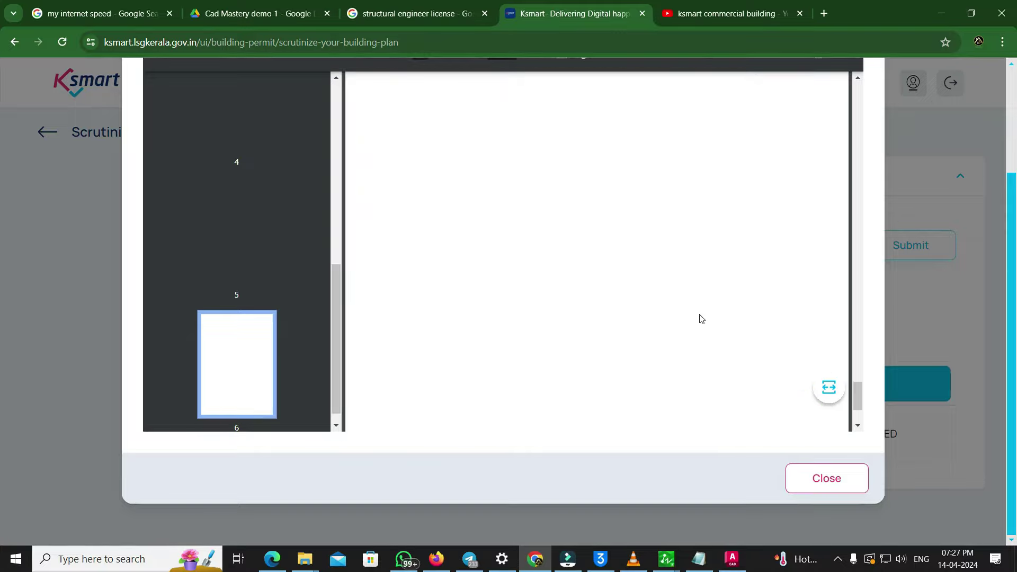
pyautogui.scroll(20, 702, 318)
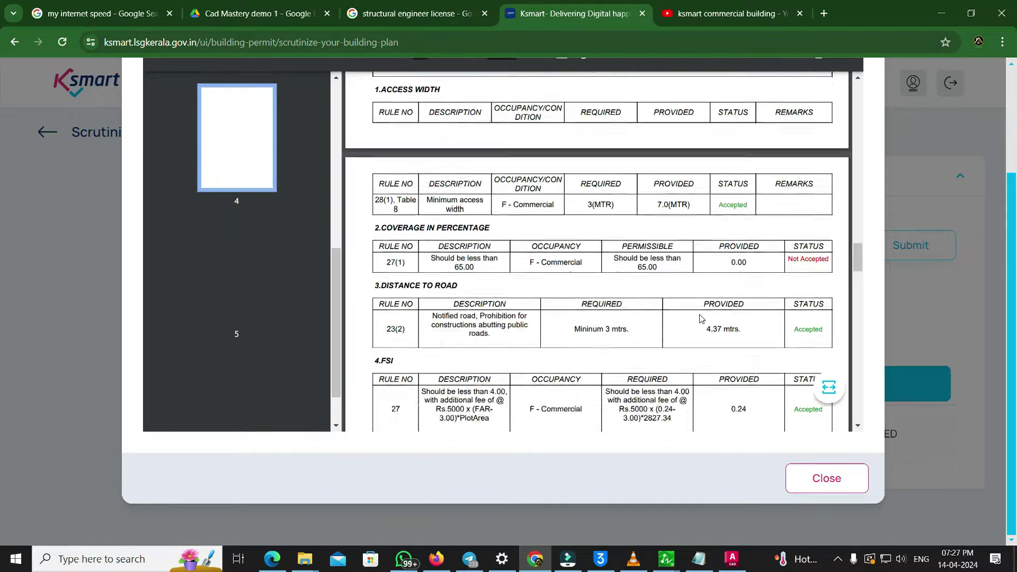
pyautogui.scroll(15, 700, 318)
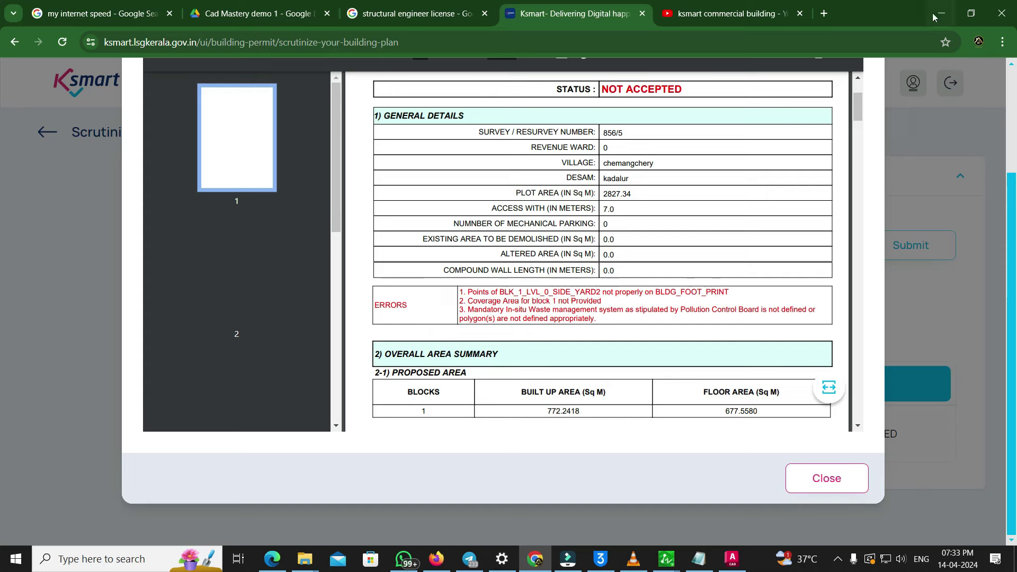
# Switch to AutoCAD, select the side yard polygon beside the existing shops and check its assignment to layer BLK_1_LVL_0_SIDE_YARD2
pyautogui.click(732, 559)
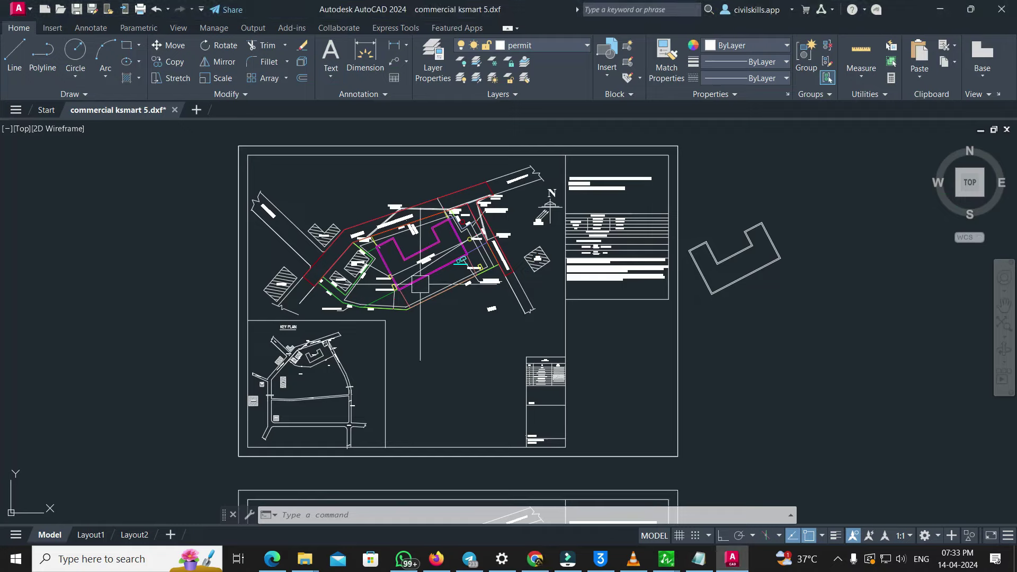
pyautogui.scroll(5, 420, 285)
pyautogui.scroll(-2, 363, 268)
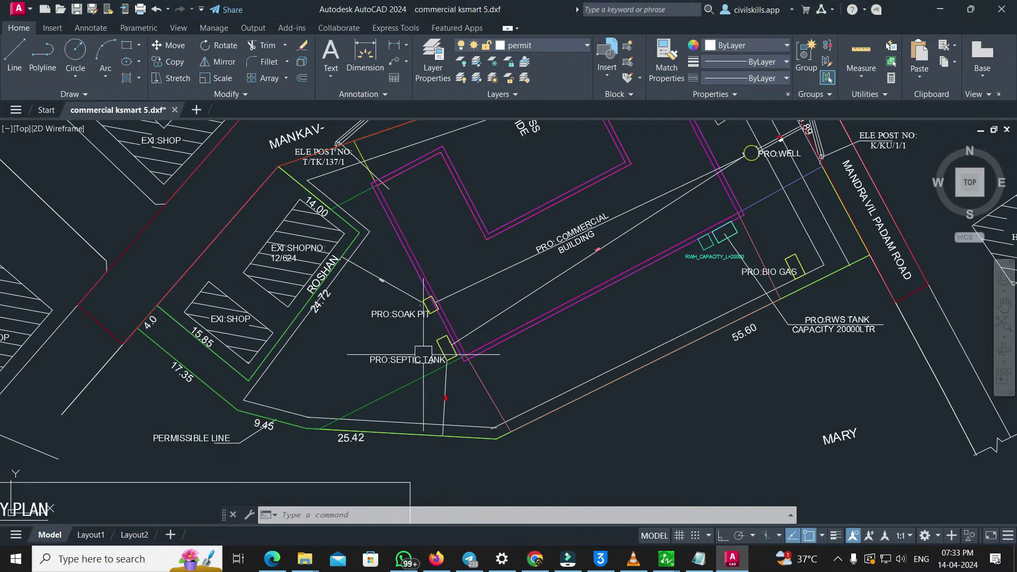
pyautogui.click(353, 195)
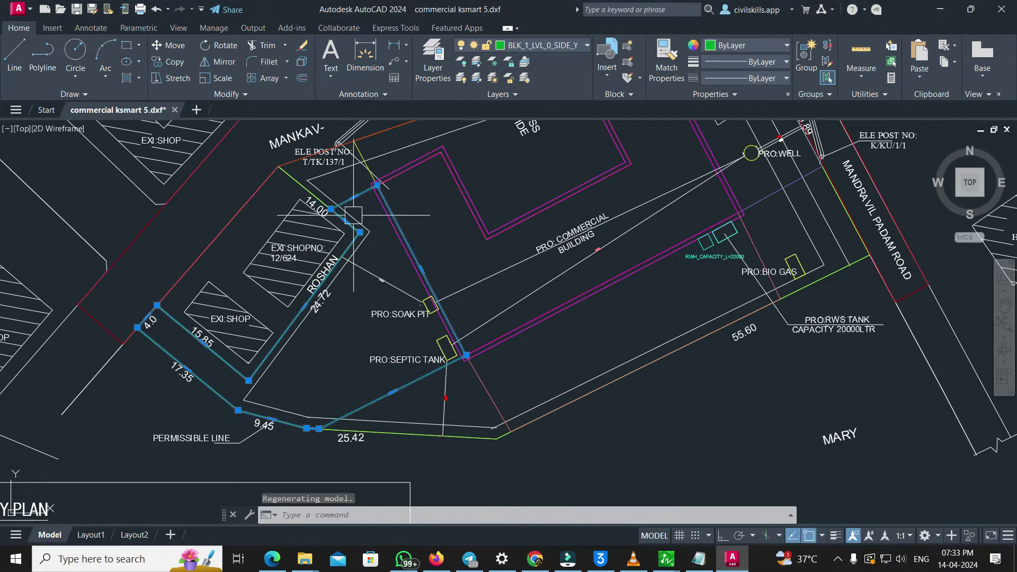
pyautogui.click(571, 46)
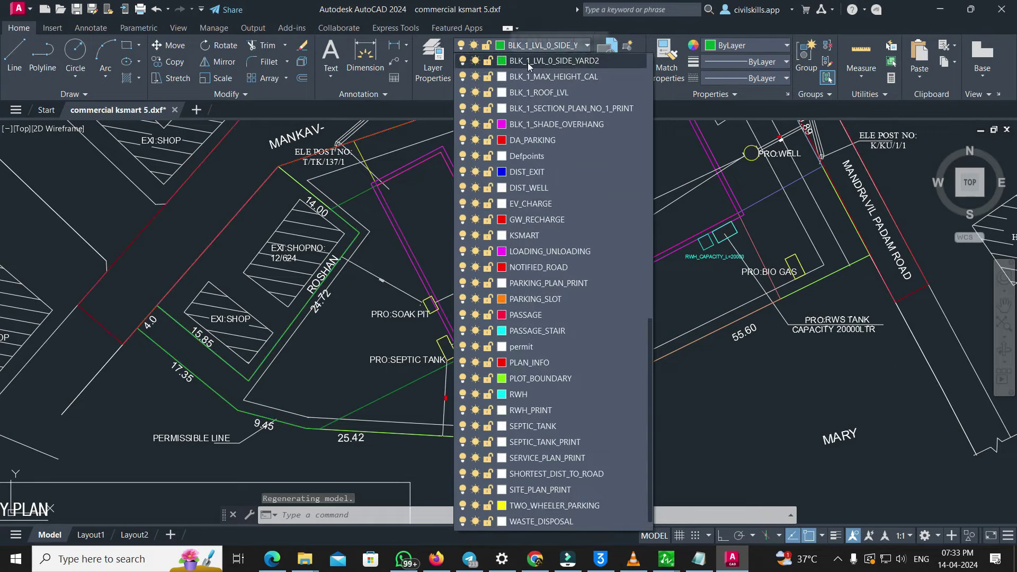
pyautogui.click(590, 63)
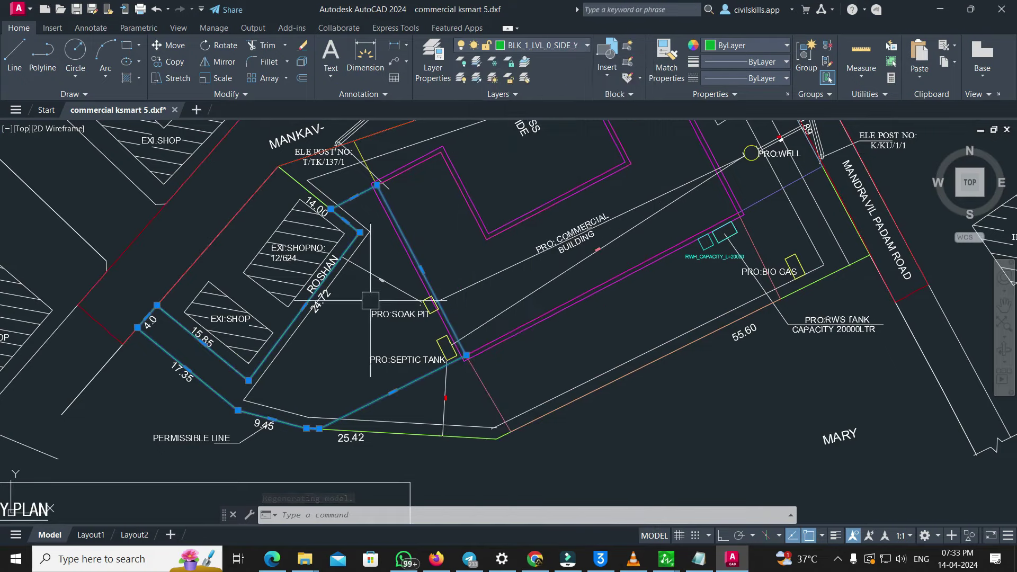
# Examine closely whether the side yard polygon's two building-side corners meet the building footprint, then clear the selection
pyautogui.scroll(4, 380, 207)
pyautogui.scroll(5, 376, 147)
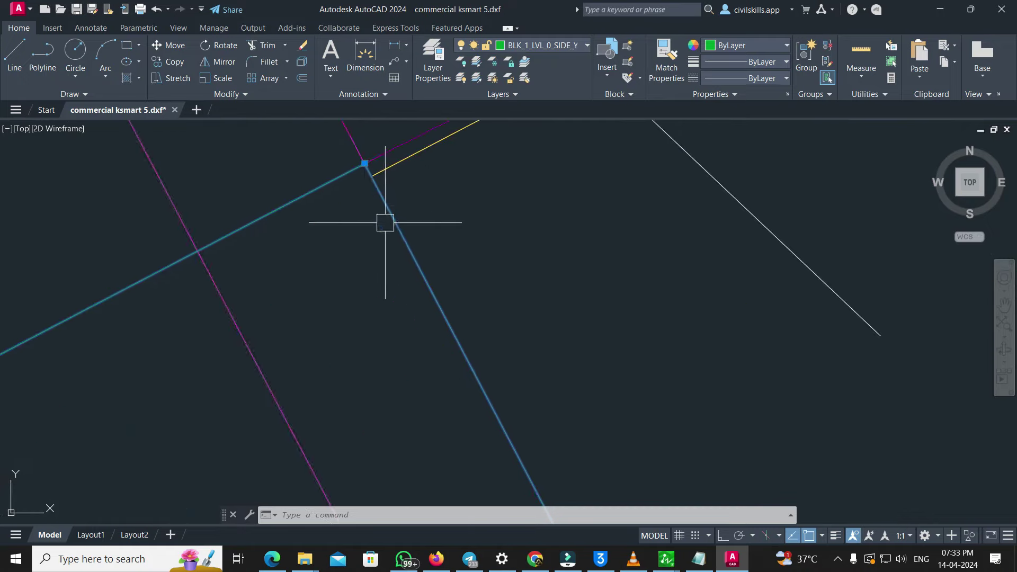
pyautogui.scroll(8, 324, 230)
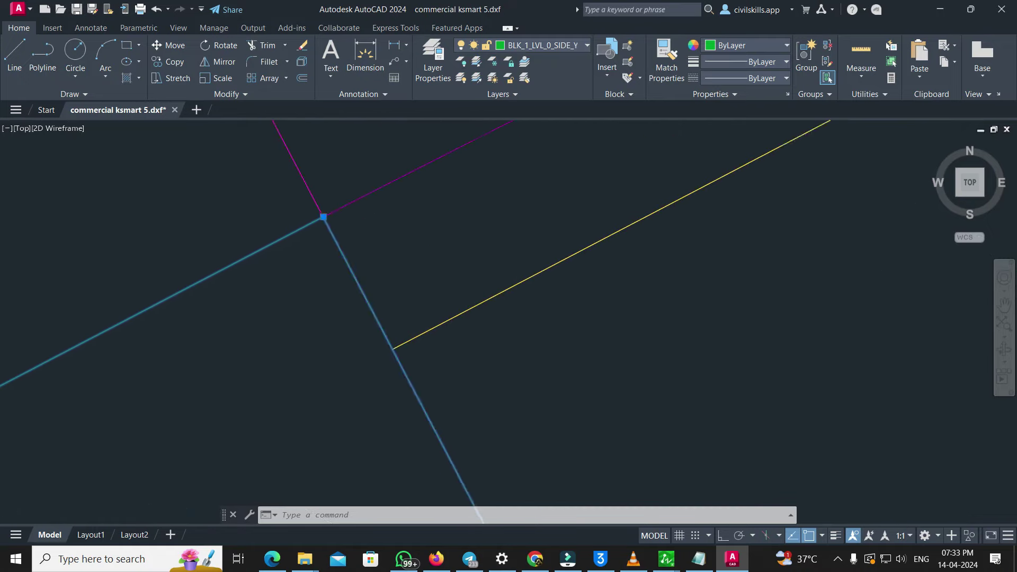
pyautogui.scroll(-10, 321, 231)
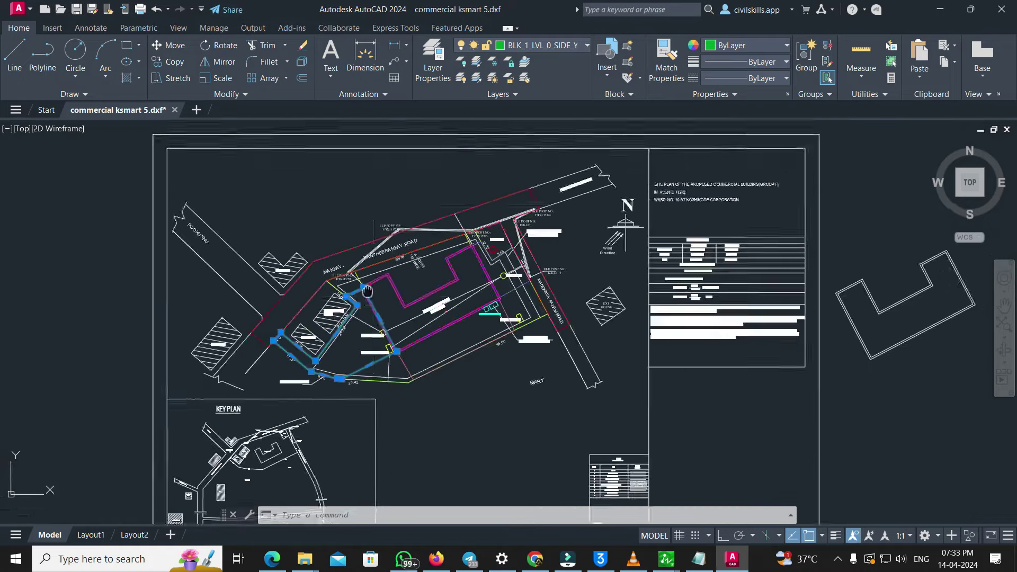
pyautogui.scroll(8, 394, 262)
pyautogui.scroll(10, 390, 281)
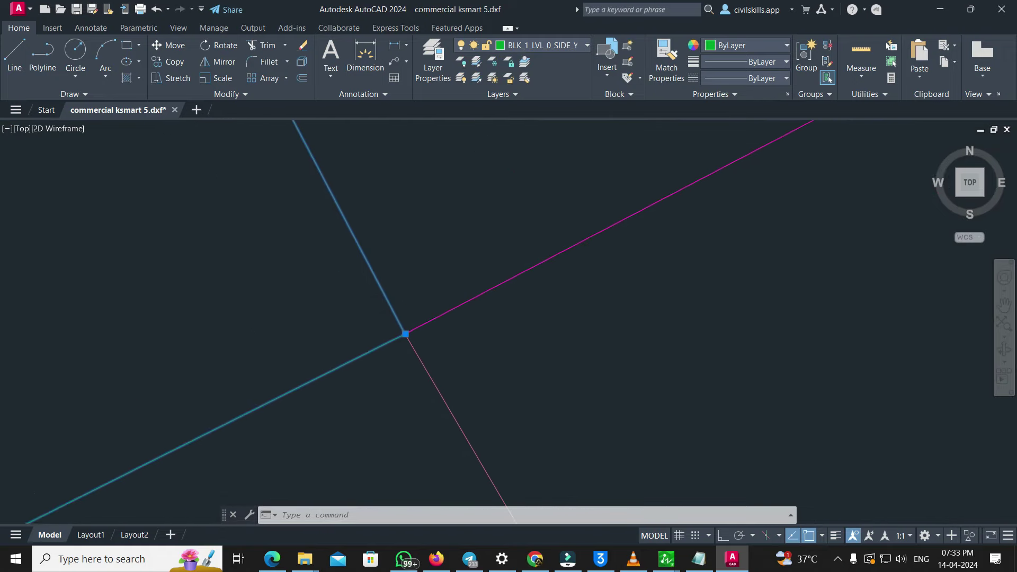
pyautogui.scroll(10, 567, 391)
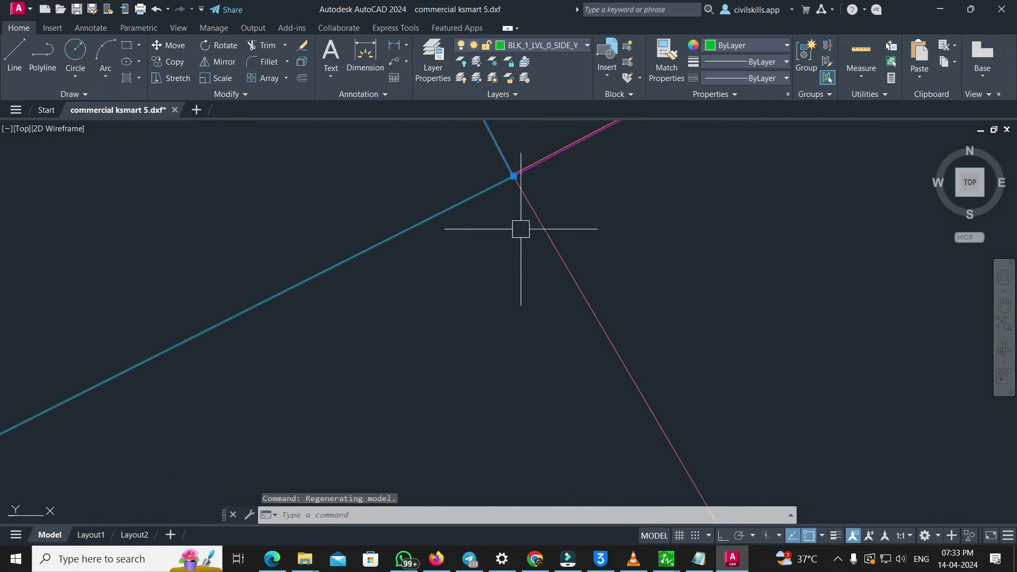
pyautogui.scroll(-4, 390, 297)
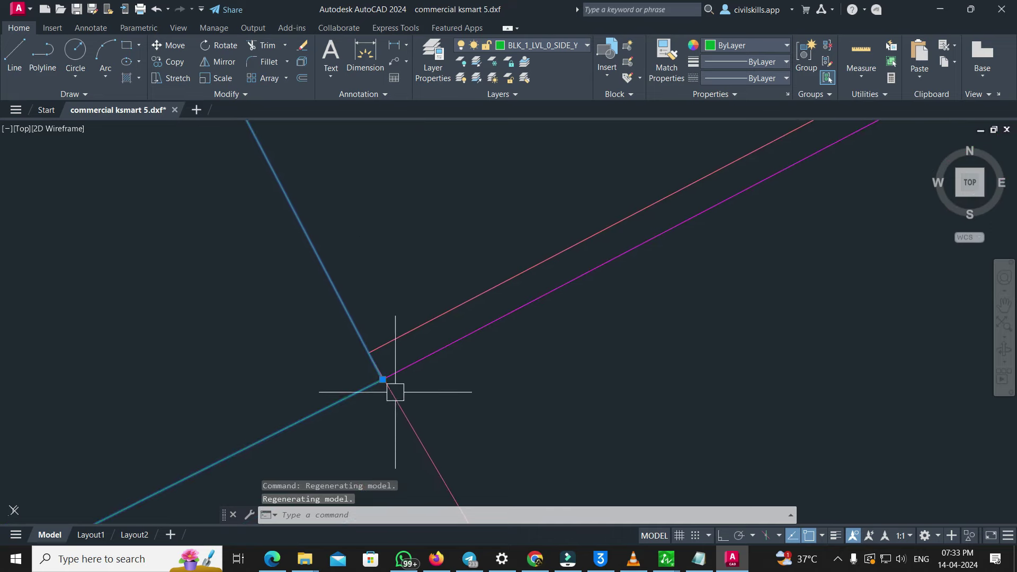
pyautogui.click(397, 401)
pyautogui.scroll(-2, 380, 379)
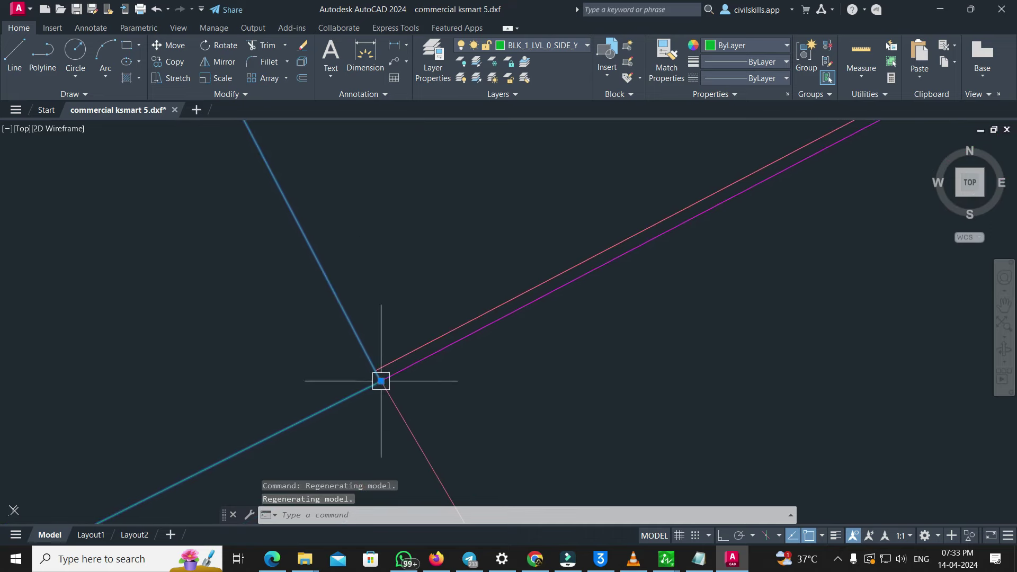
pyautogui.moveTo(380, 379); pyautogui.dragTo(413, 387, button='middle')
pyautogui.scroll(-2, 421, 365)
pyautogui.scroll(2, 432, 404)
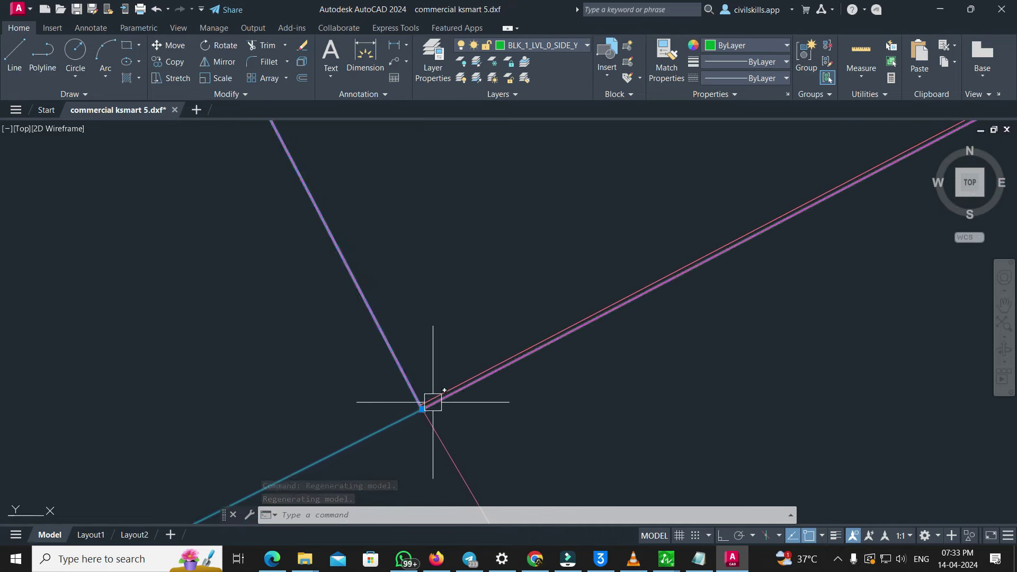
pyautogui.scroll(-4, 440, 392)
pyautogui.scroll(-10, 429, 327)
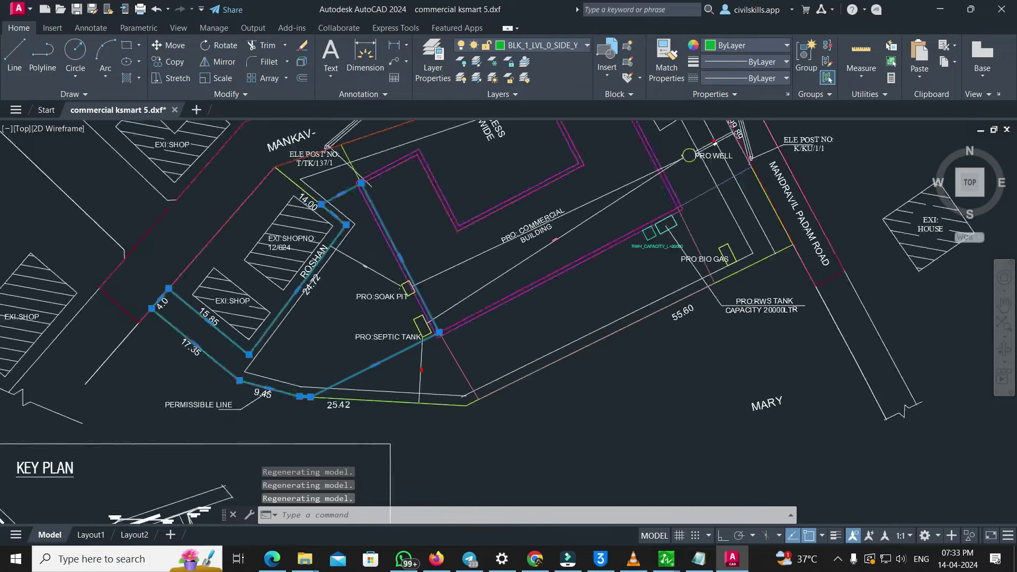
pyautogui.press('Escape')
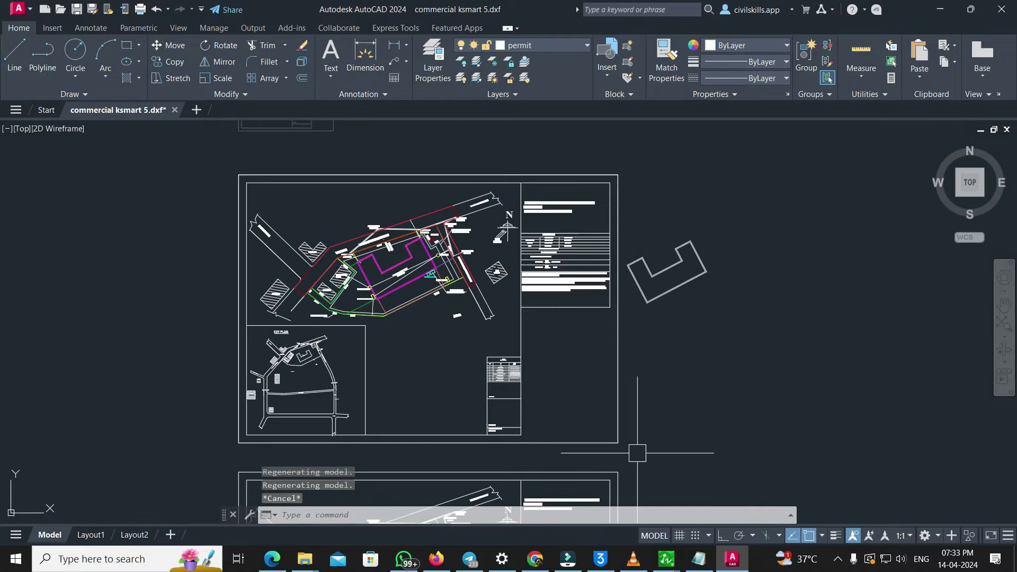
# Quick-select the object on layer BLK_1_LVL_0_BLDG_FOOT_PRINT within the site plan sheet
pyautogui.click(637, 453)
pyautogui.click(194, 163)
pyautogui.write('q')
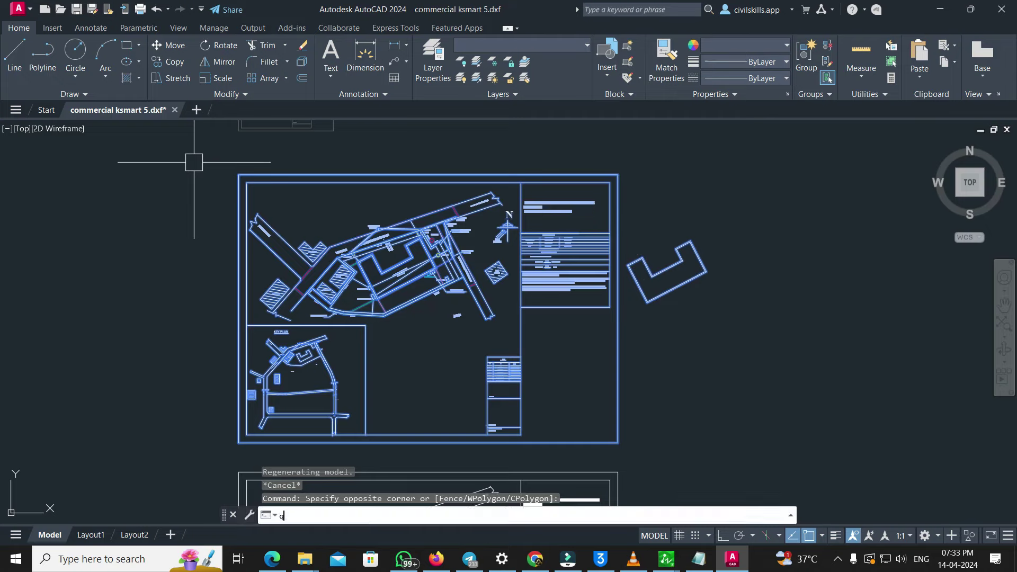
pyautogui.write('se')
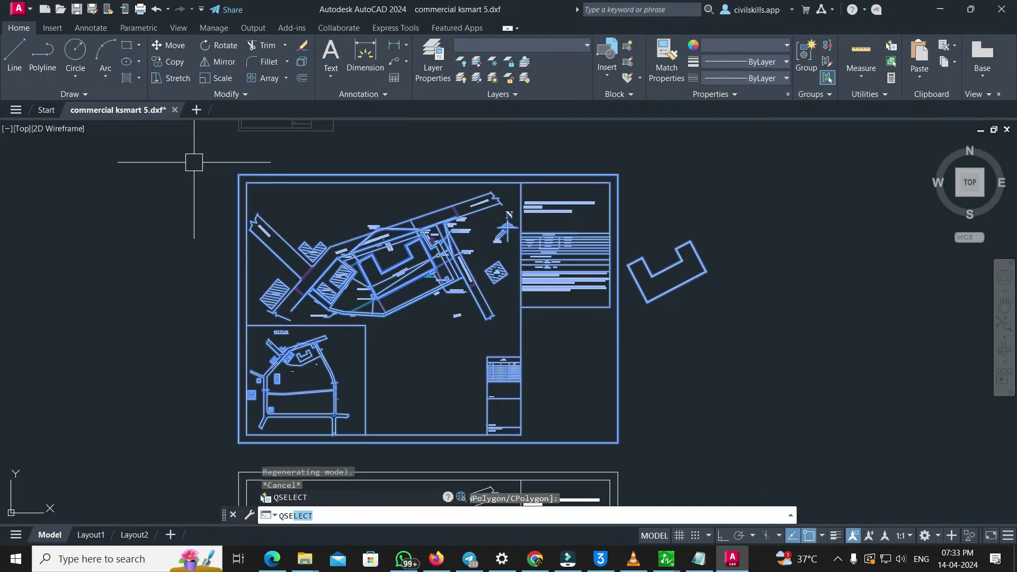
pyautogui.press('Return')
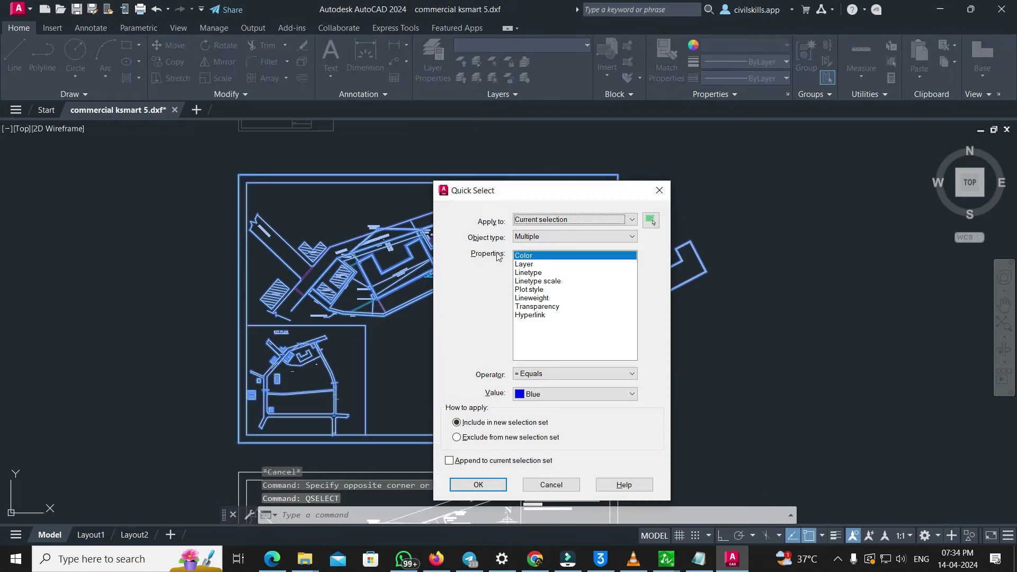
pyautogui.click(521, 265)
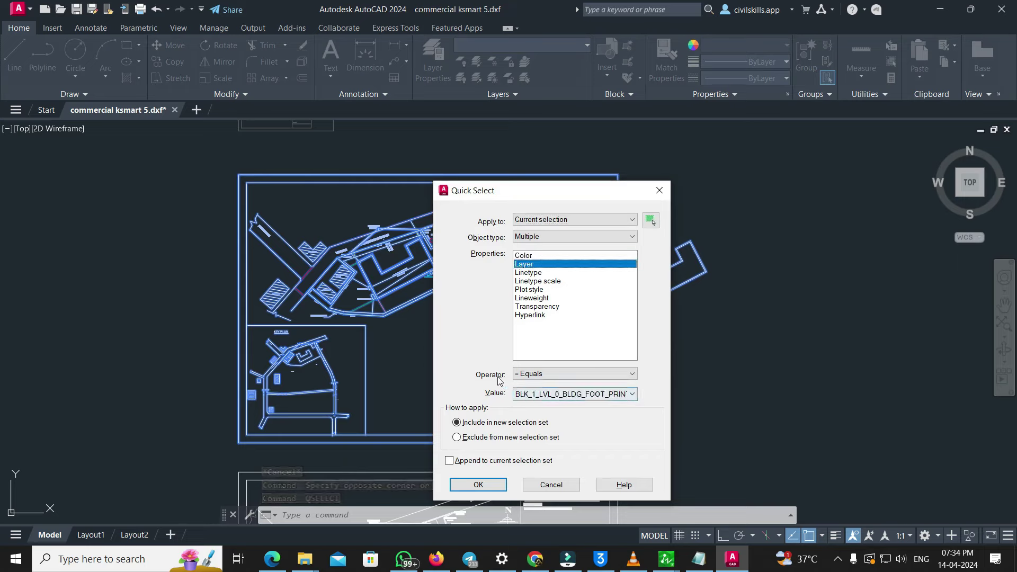
pyautogui.click(539, 396)
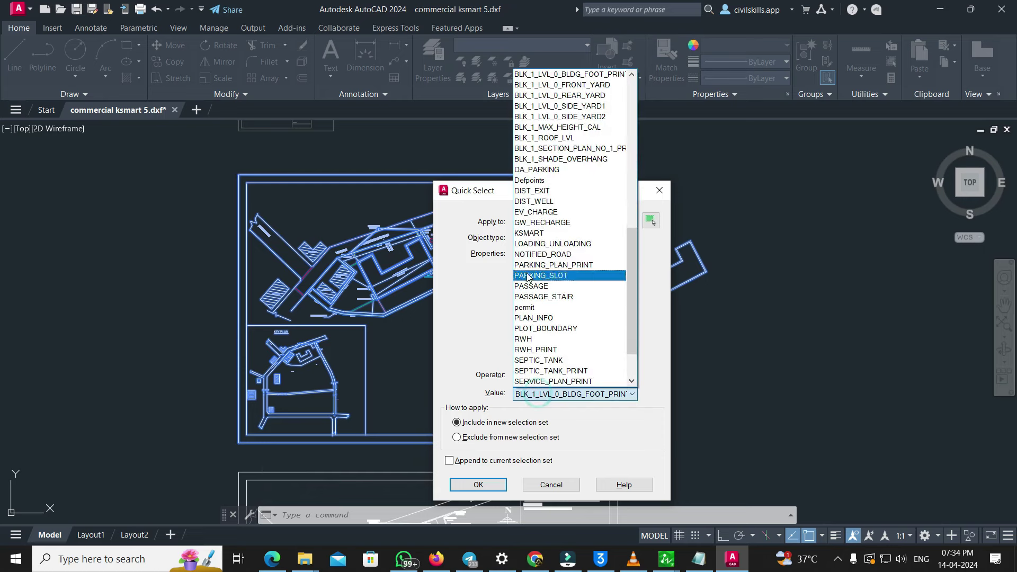
pyautogui.scroll(1, 580, 140)
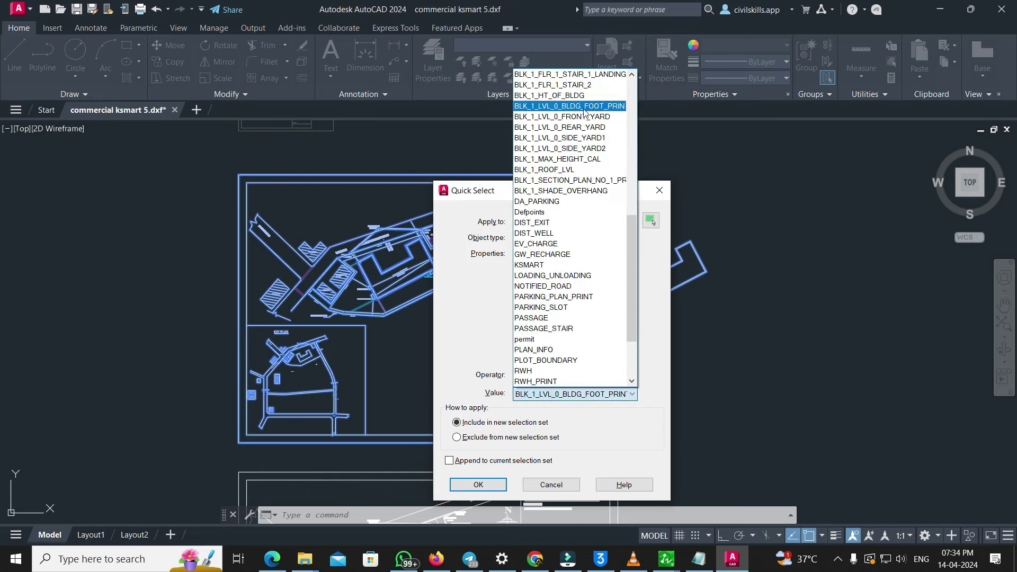
pyautogui.click(584, 108)
pyautogui.click(479, 485)
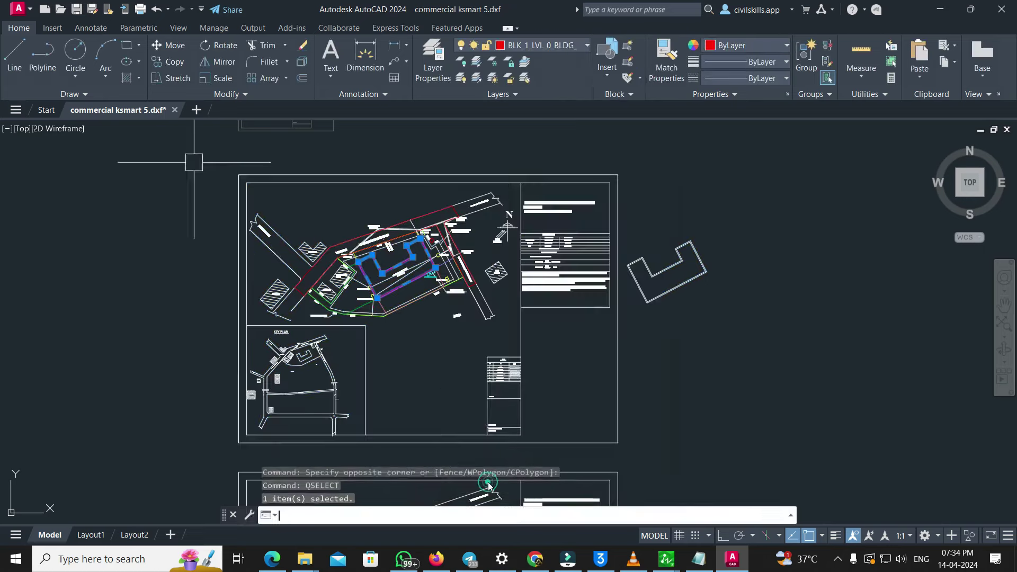
# Stretch the side yard polygon's corner beside the septic tank onto the building footprint's corner, then clear the selection
pyautogui.scroll(5, 380, 310)
pyautogui.scroll(3, 380, 310)
pyautogui.scroll(-3, 407, 384)
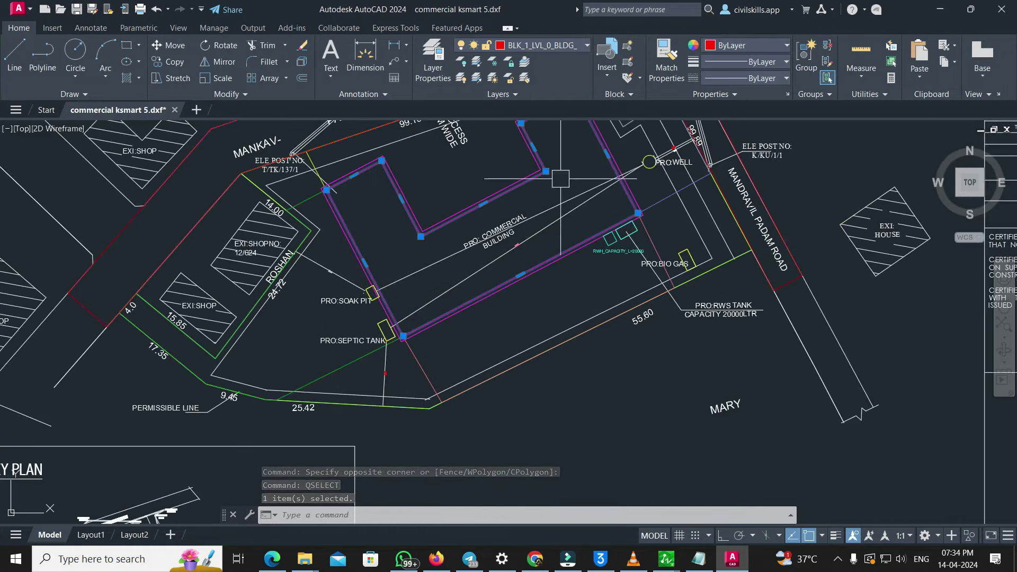
pyautogui.moveTo(554, 263); pyautogui.dragTo(533, 304, button='middle')
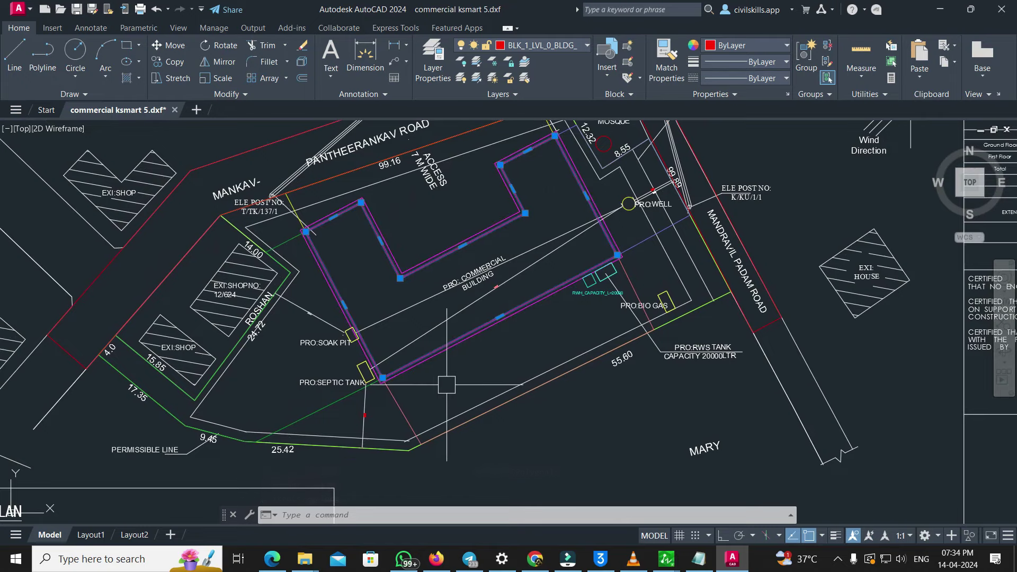
pyautogui.scroll(6, 381, 378)
pyautogui.scroll(8, 380, 379)
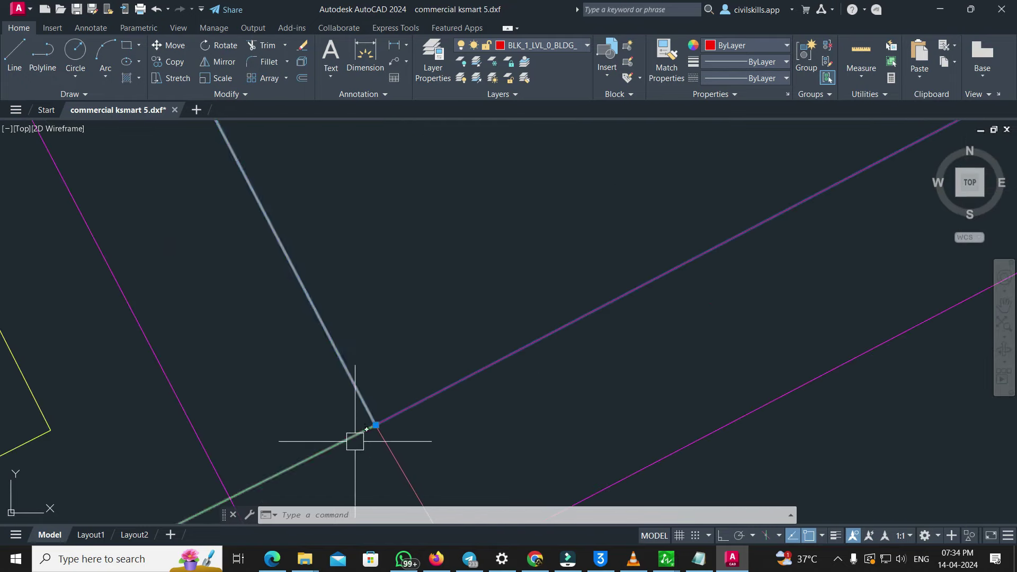
pyautogui.scroll(6, 337, 276)
pyautogui.moveTo(349, 346); pyautogui.dragTo(406, 286, button='middle')
pyautogui.scroll(-6, 407, 286)
pyautogui.scroll(5, 406, 285)
pyautogui.scroll(3, 406, 304)
pyautogui.moveTo(331, 458)
pyautogui.mouseDown(button='middle')
pyautogui.moveTo(358, 393)
pyautogui.moveTo(343, 345)
pyautogui.moveTo(433, 329)
pyautogui.mouseUp(button='middle')
pyautogui.scroll(4, 340, 409)
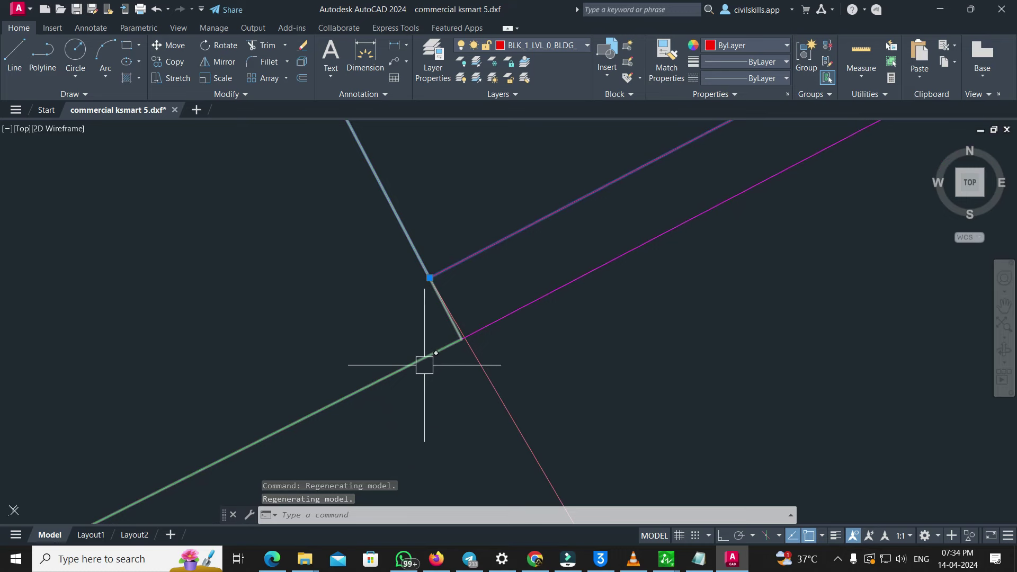
pyautogui.scroll(3, 418, 341)
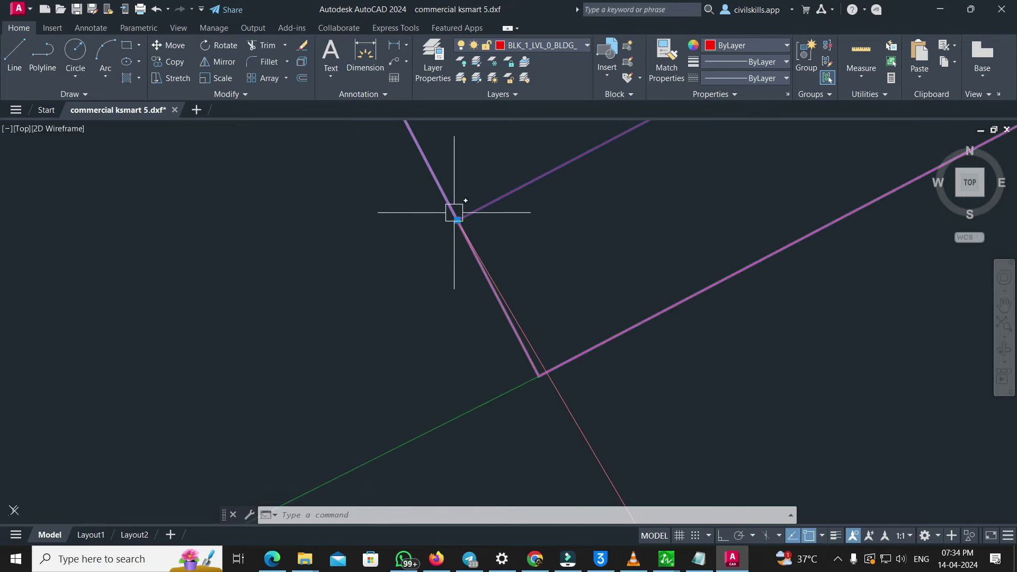
pyautogui.scroll(-5, 481, 270)
pyautogui.click(474, 255)
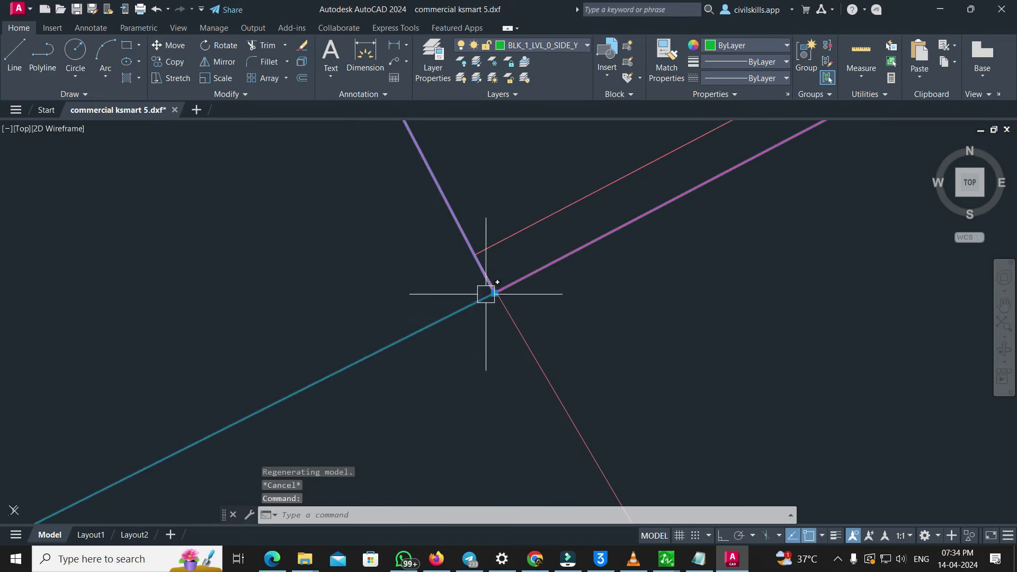
pyautogui.press('Escape')
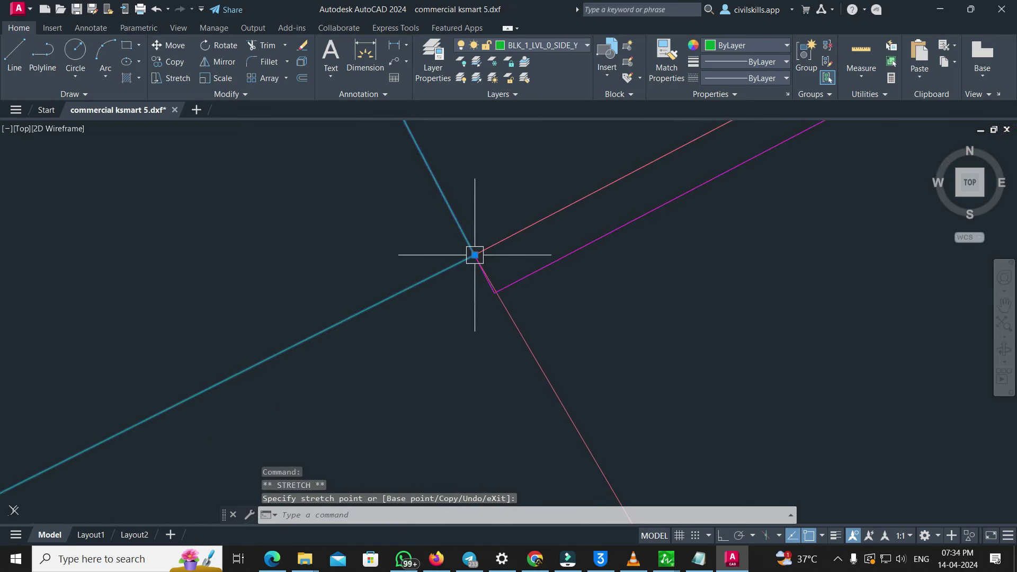
pyautogui.scroll(-3, 547, 316)
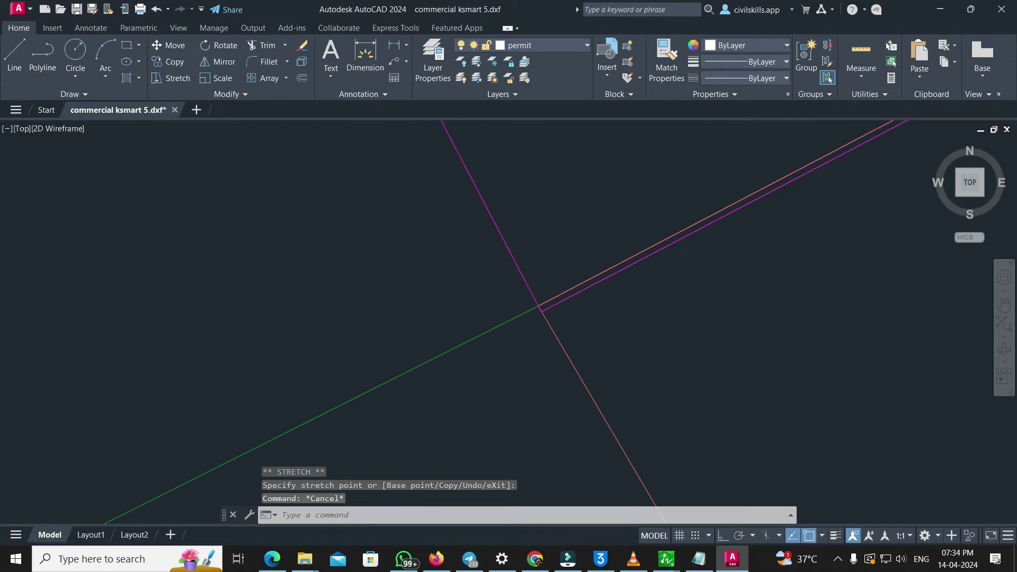
# Examine where the side yard polygon meets the building outlines at the corner nearest Pantheerankav Road, checking which outline is the footprint
pyautogui.scroll(6, 554, 309)
pyautogui.scroll(-4, 493, 334)
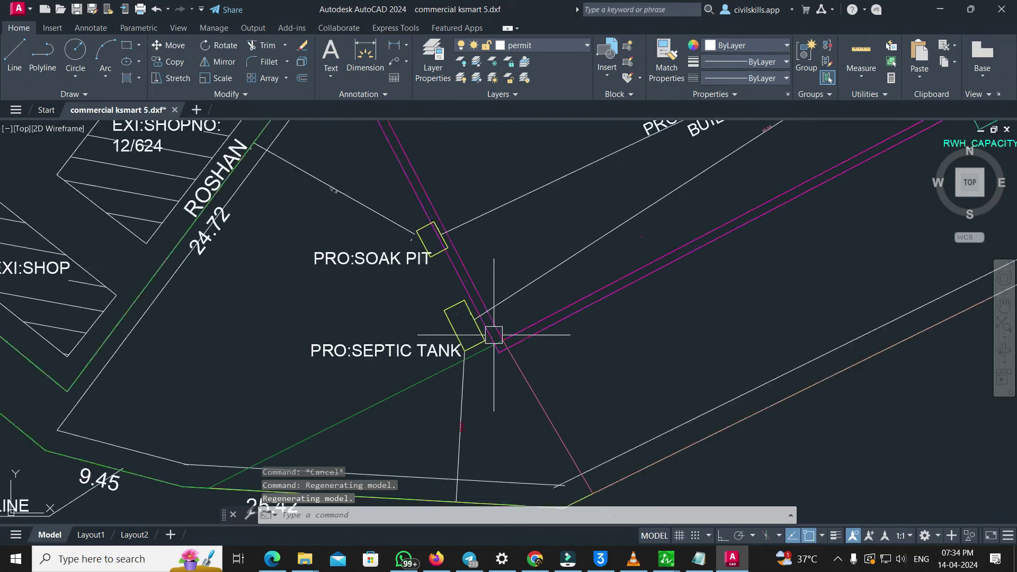
pyautogui.scroll(6, 416, 163)
pyautogui.scroll(5, 491, 179)
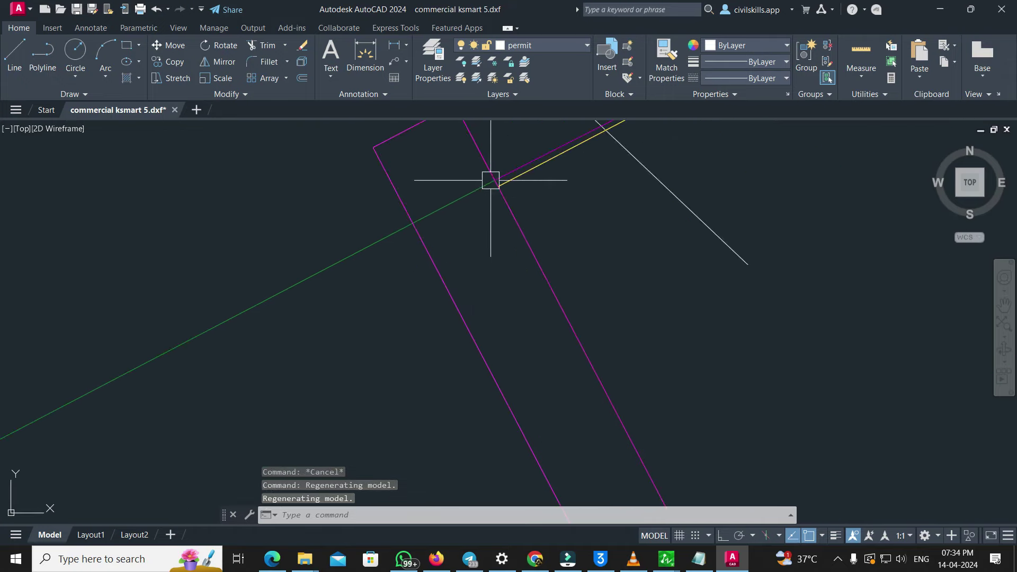
pyautogui.scroll(5, 442, 243)
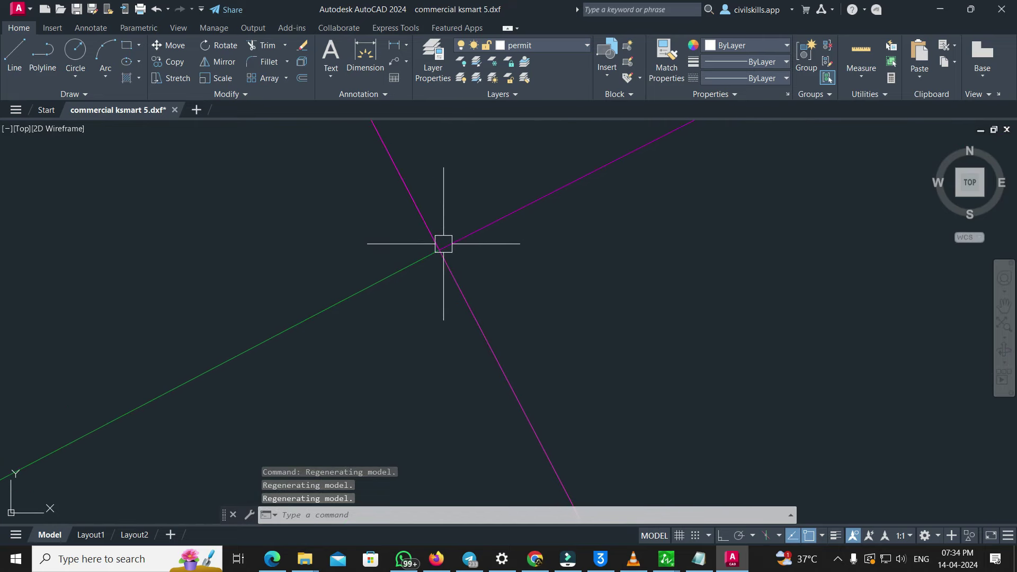
pyautogui.click(399, 272)
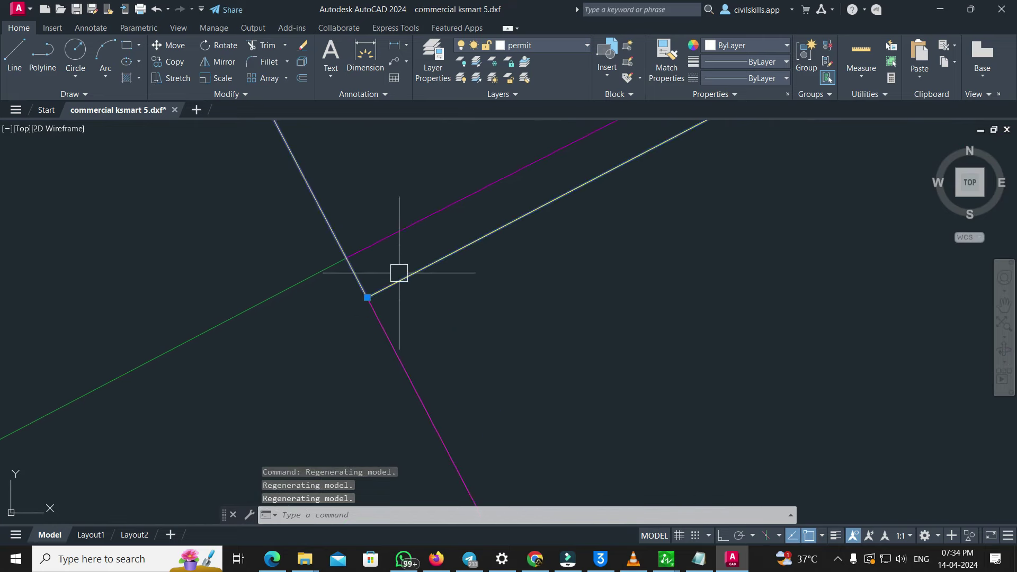
pyautogui.scroll(-5, 381, 331)
pyautogui.press('Escape')
pyautogui.scroll(5, 358, 325)
pyautogui.scroll(-10, 353, 315)
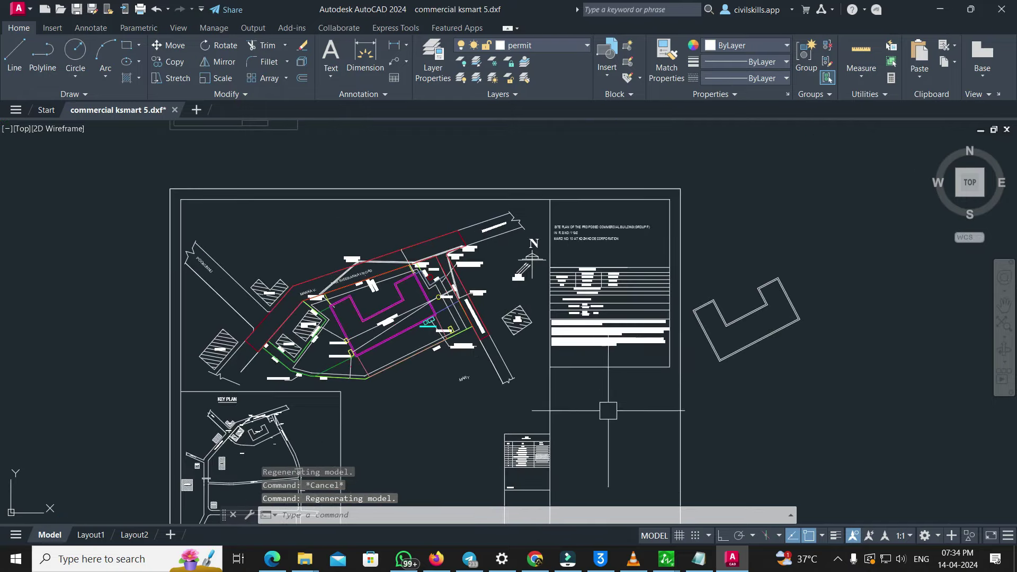
# Filter the site plan by layer again to select only the BLK_1_LVL_0_BLDG_FOOT_PRINT outline
pyautogui.click(737, 424)
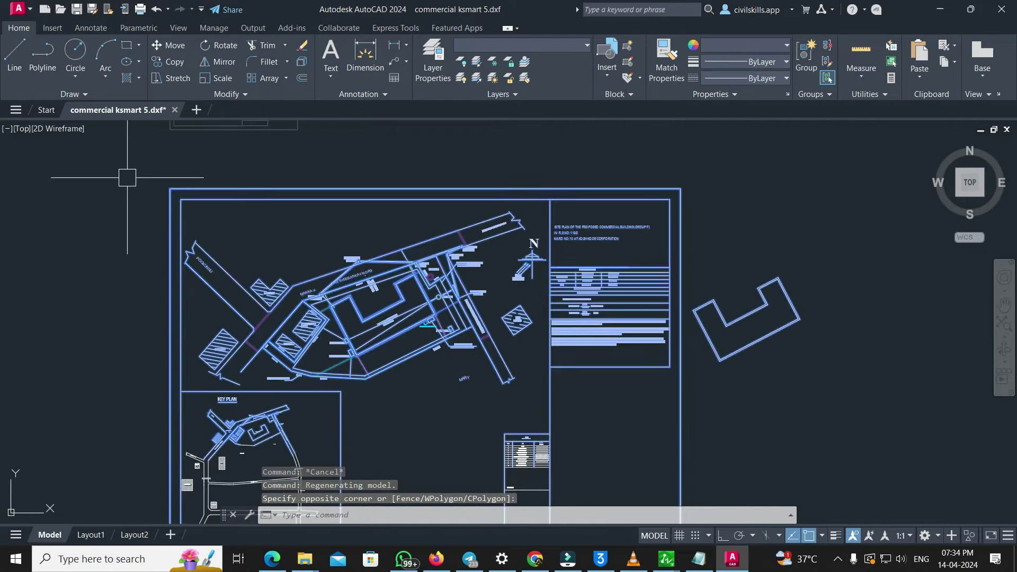
pyautogui.write('qselect')
pyautogui.press('Return')
pyautogui.click(520, 264)
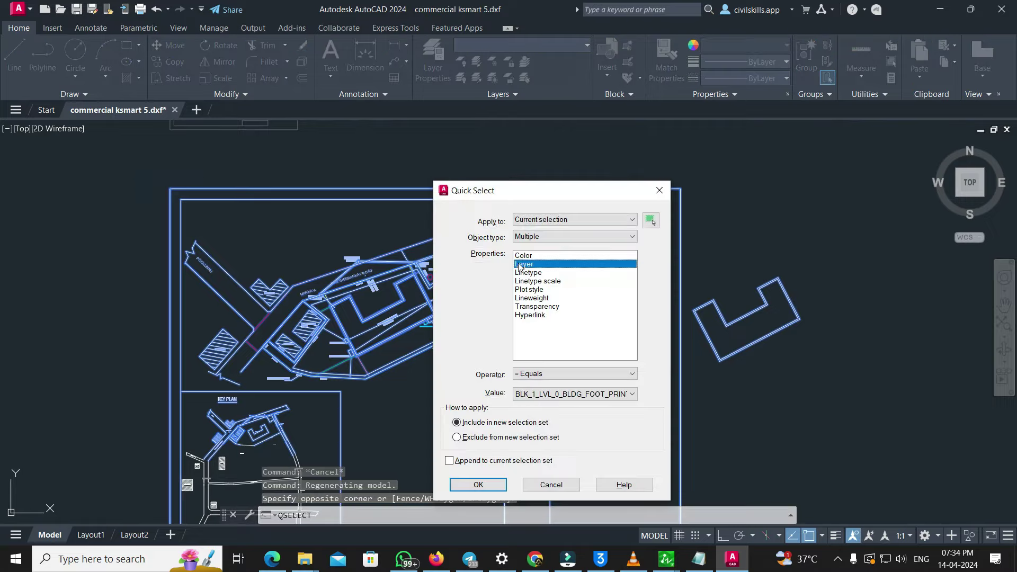
pyautogui.click(478, 485)
# Stretch the side yard polygon's road-side corner onto the matching corner of the building footprint, then clear the selection
pyautogui.scroll(6, 347, 322)
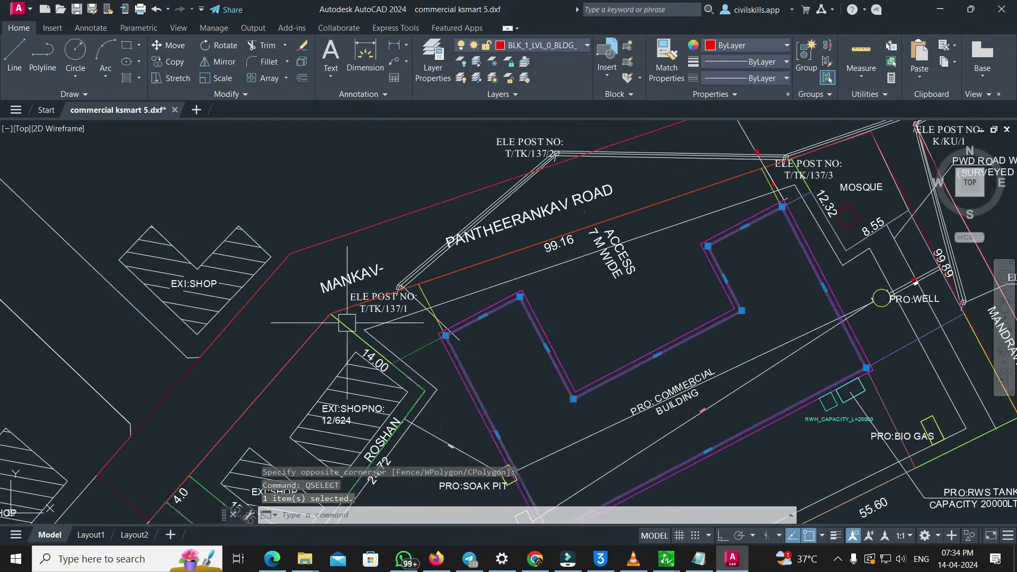
pyautogui.scroll(10, 450, 336)
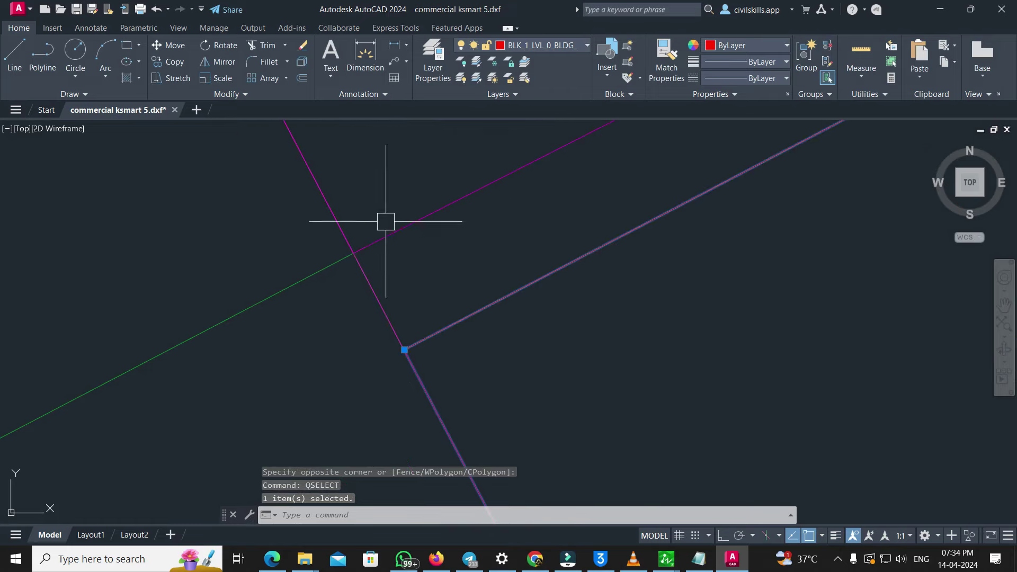
pyautogui.scroll(3, 367, 257)
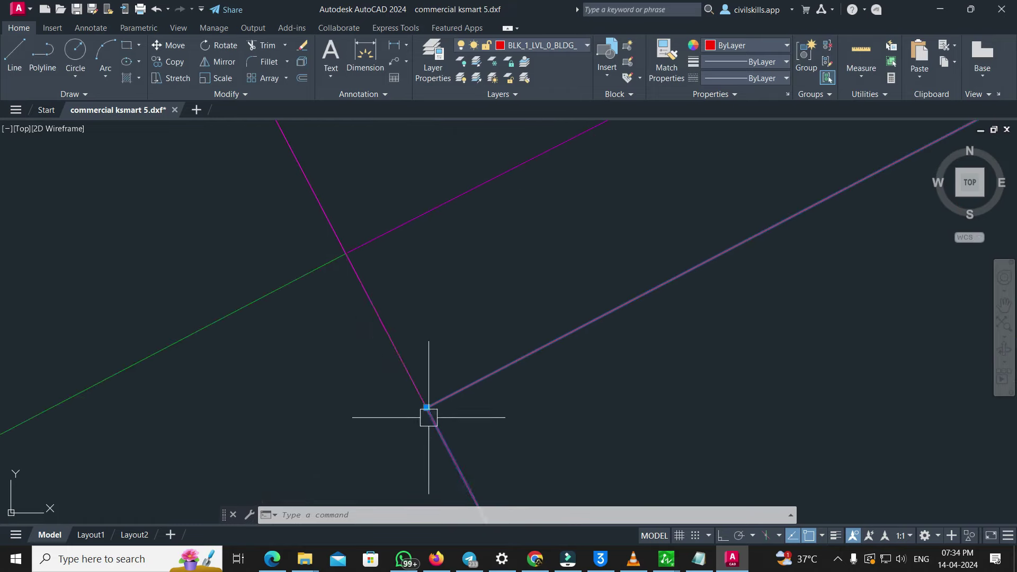
pyautogui.press('Escape')
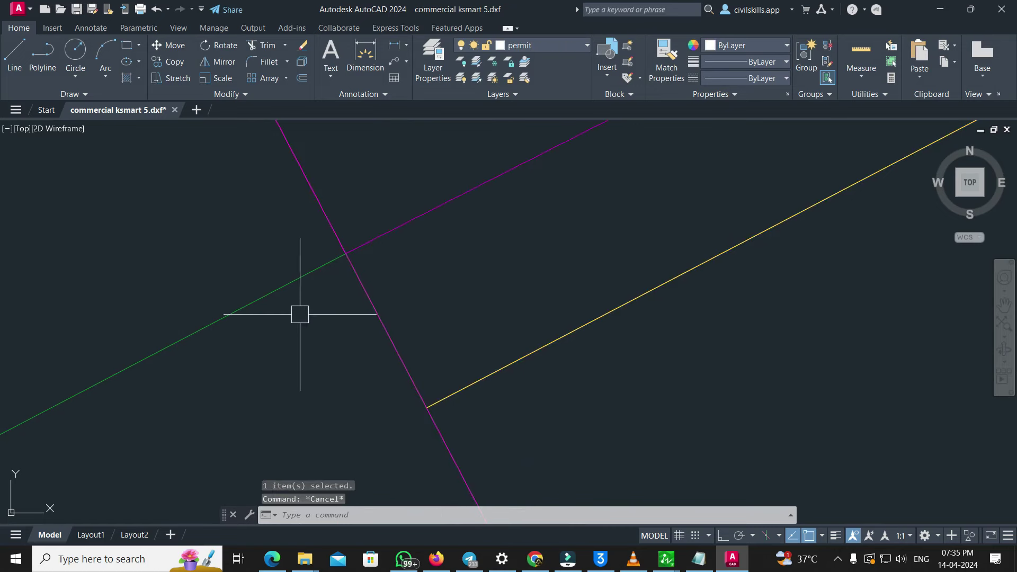
pyautogui.click(298, 278)
pyautogui.click(346, 253)
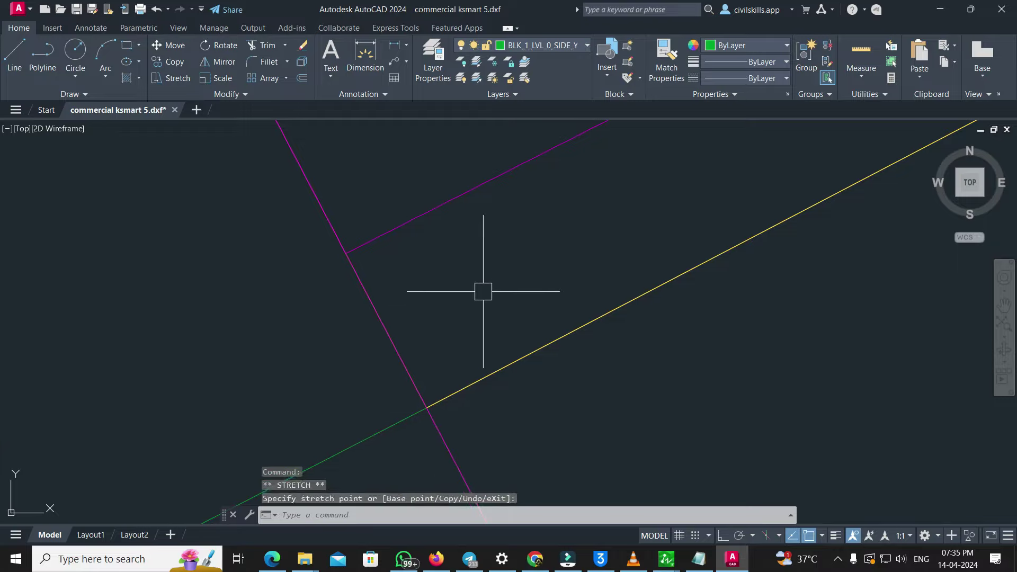
pyautogui.press('Escape')
# Save the drawing in Downloads as commercial ksmart 5.dxf in AutoCAD 2018 DXF format, replacing the existing file
pyautogui.scroll(-3, 479, 291)
pyautogui.moveTo(479, 291); pyautogui.dragTo(216, 250, button='middle')
pyautogui.scroll(-1, 281, 321)
pyautogui.scroll(-1, 217, 250)
pyautogui.moveTo(506, 262); pyautogui.dragTo(329, 360, button='middle')
pyautogui.moveTo(366, 316); pyautogui.dragTo(448, 194, button='middle')
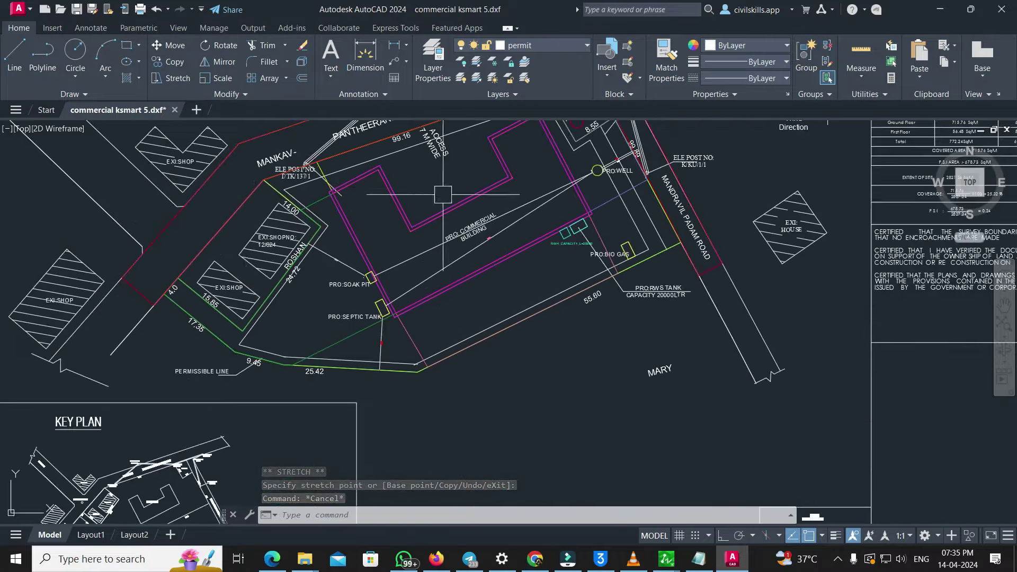
pyautogui.click(77, 9)
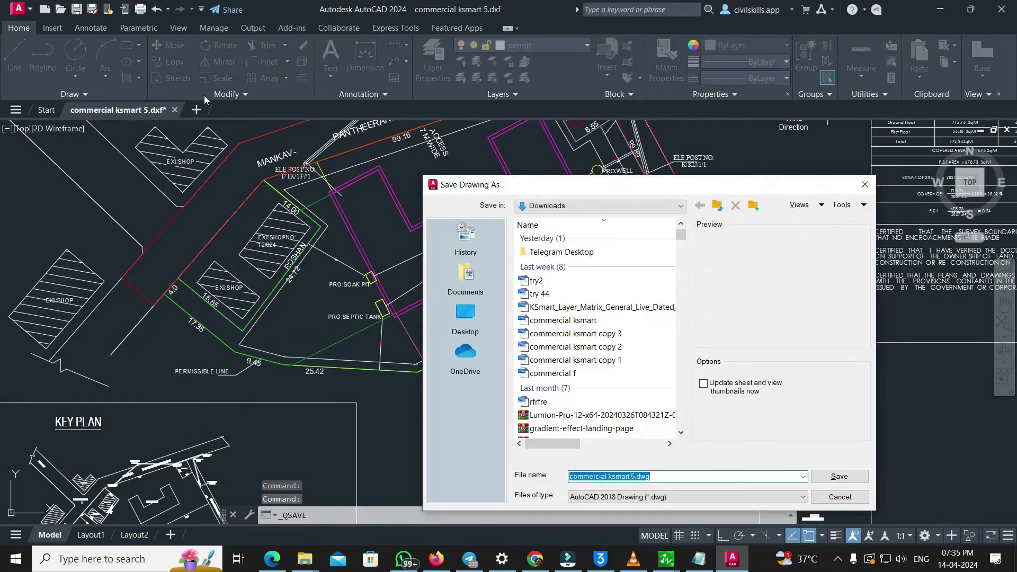
pyautogui.click(628, 502)
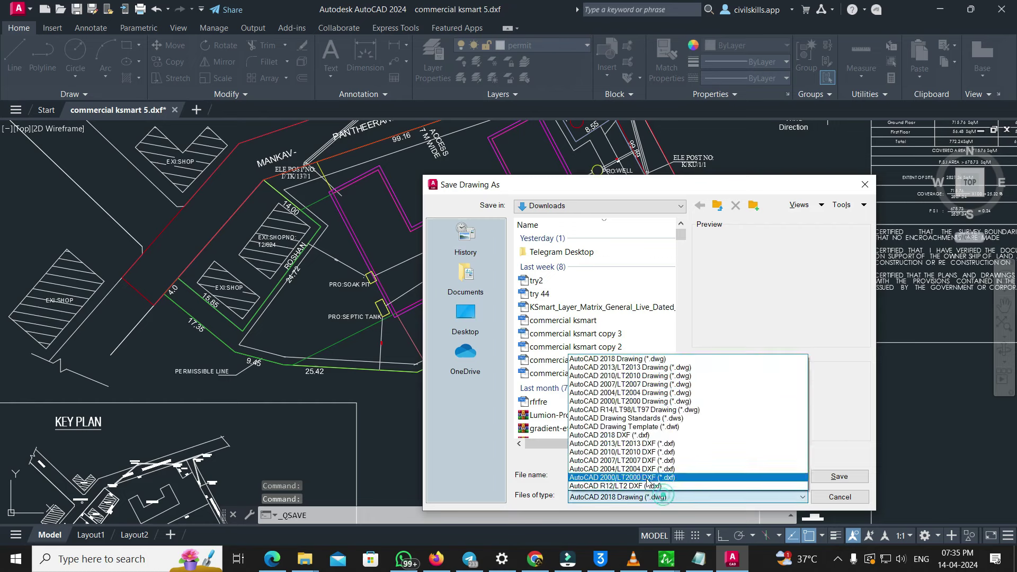
pyautogui.click(631, 433)
pyautogui.click(826, 476)
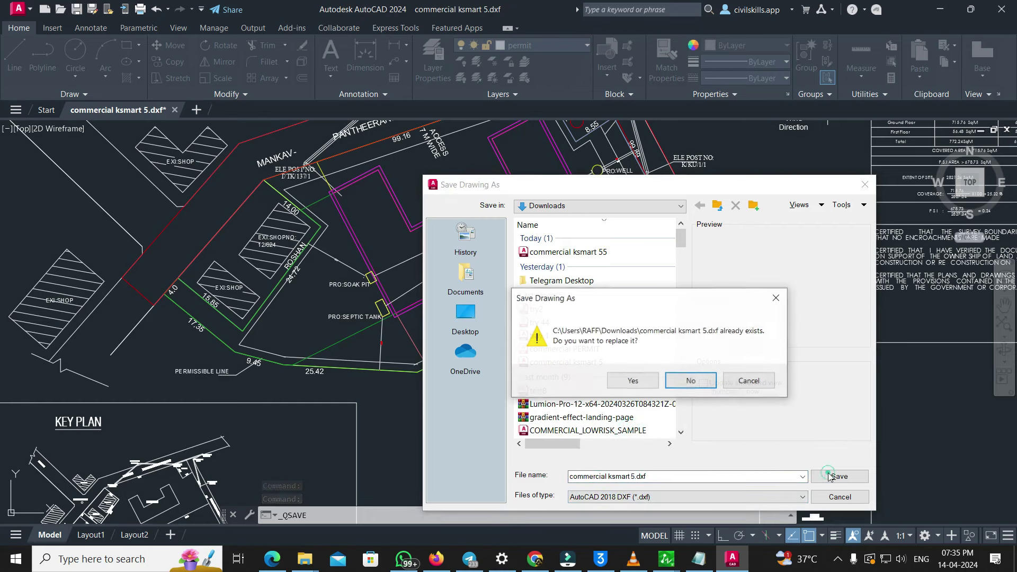
pyautogui.click(642, 386)
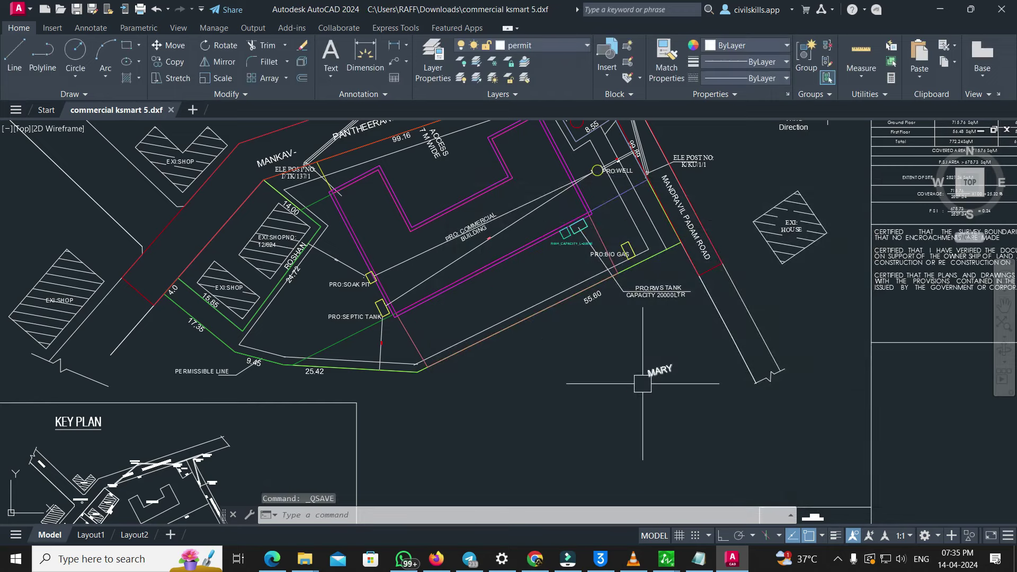
# Switch to KSmart in Chrome, replace the uploaded plan with commercial ksmart 5.dxf and submit it for scrutiny, accepting the drawing requirements
pyautogui.click(535, 559)
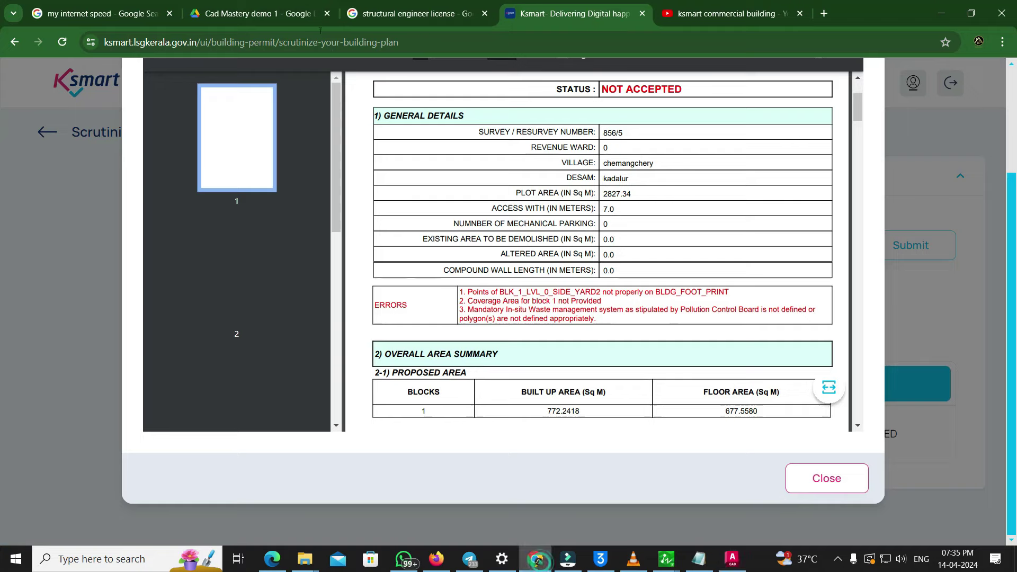
pyautogui.click(824, 479)
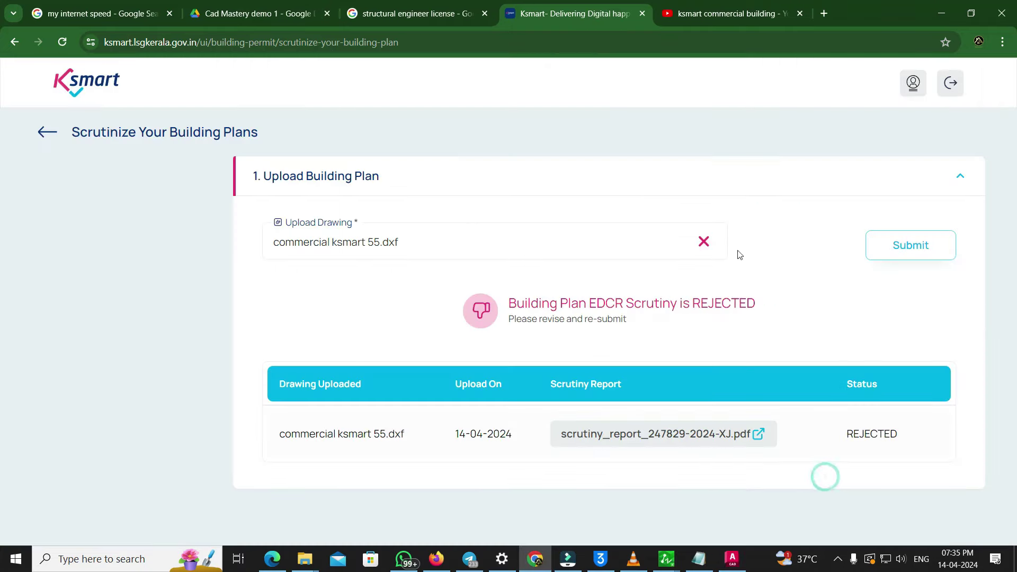
pyautogui.click(703, 241)
pyautogui.click(703, 242)
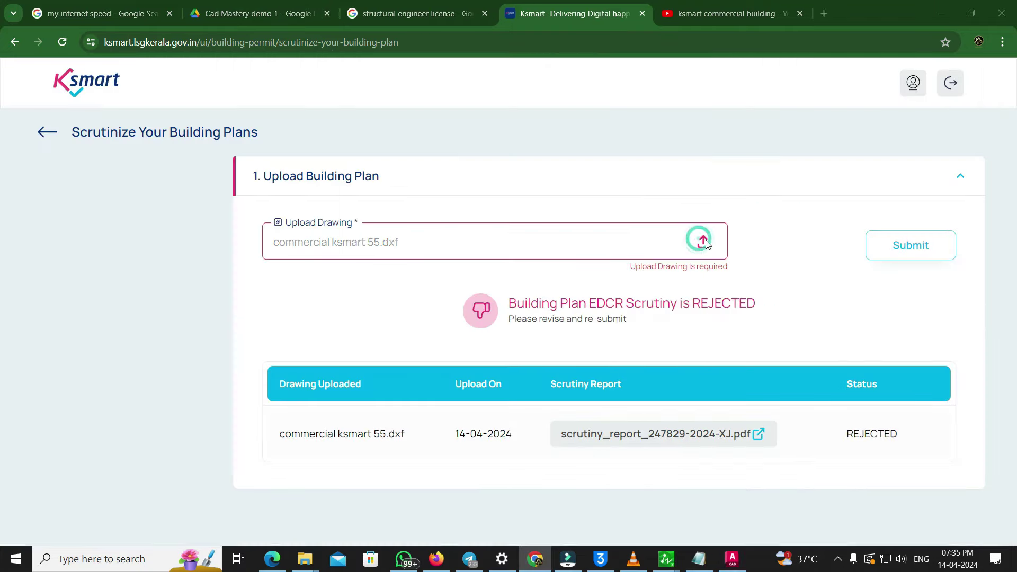
pyautogui.click(144, 106)
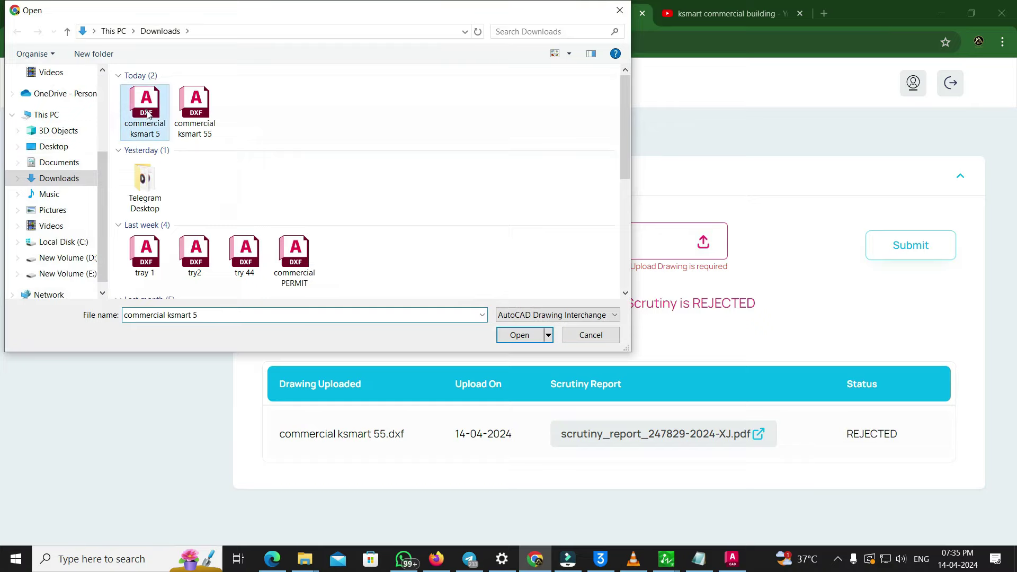
pyautogui.click(522, 335)
pyautogui.click(905, 245)
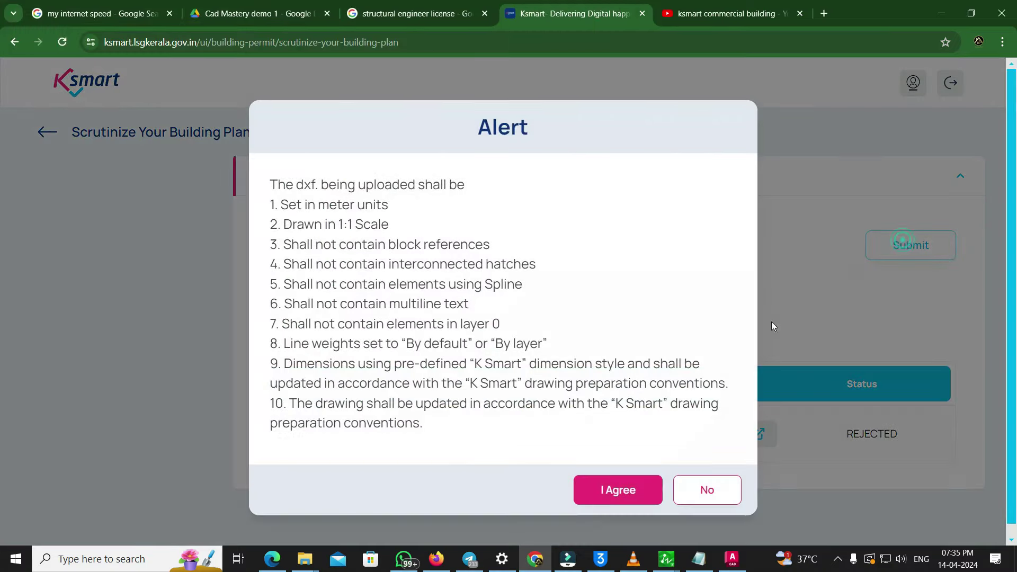
pyautogui.click(595, 478)
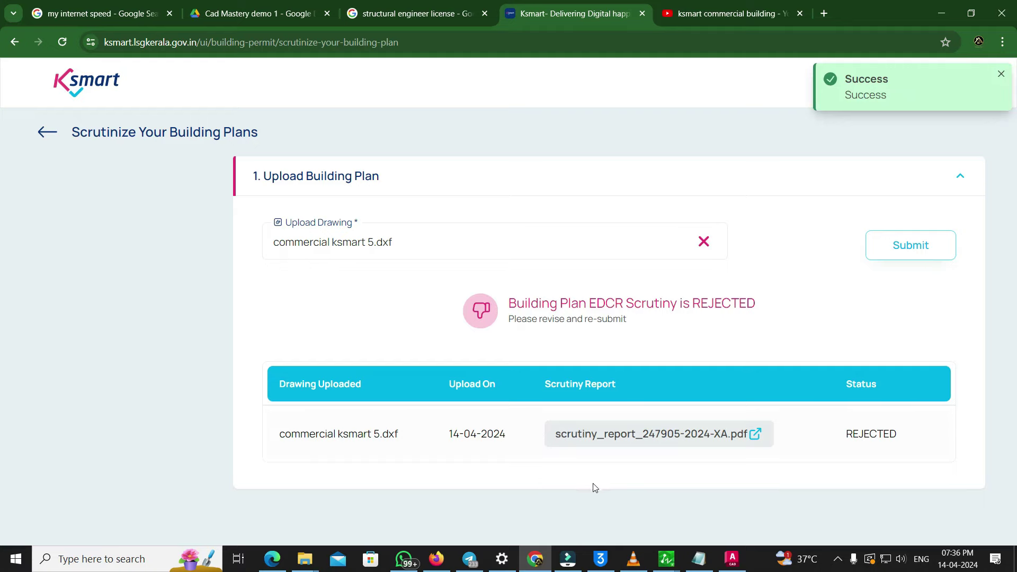
# Open the new scrutiny report and read the errors listed under General Details
pyautogui.click(752, 435)
pyautogui.scroll(-3, 726, 433)
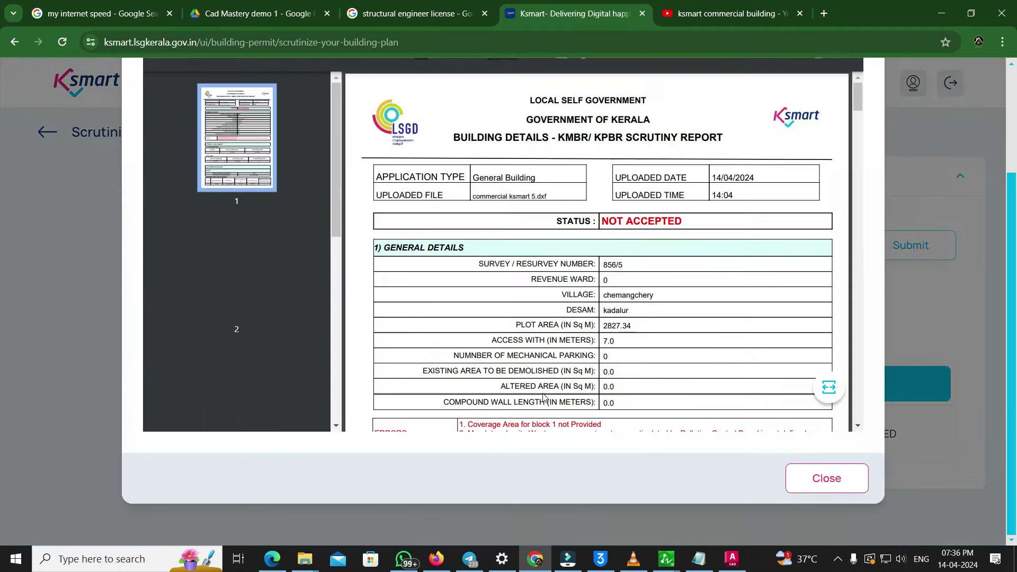
pyautogui.scroll(-1, 549, 392)
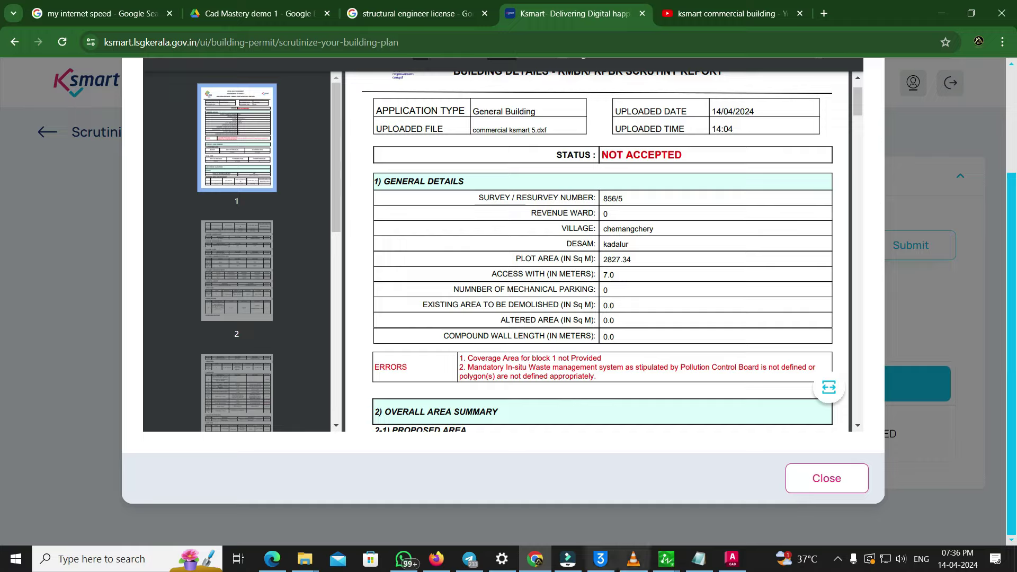
# Back in AutoCAD, filter the site plan by layer to select only the BLK_1_LVL_0_BLDG_FOOT_PRINT outline
pyautogui.click(733, 559)
pyautogui.scroll(-4, 475, 385)
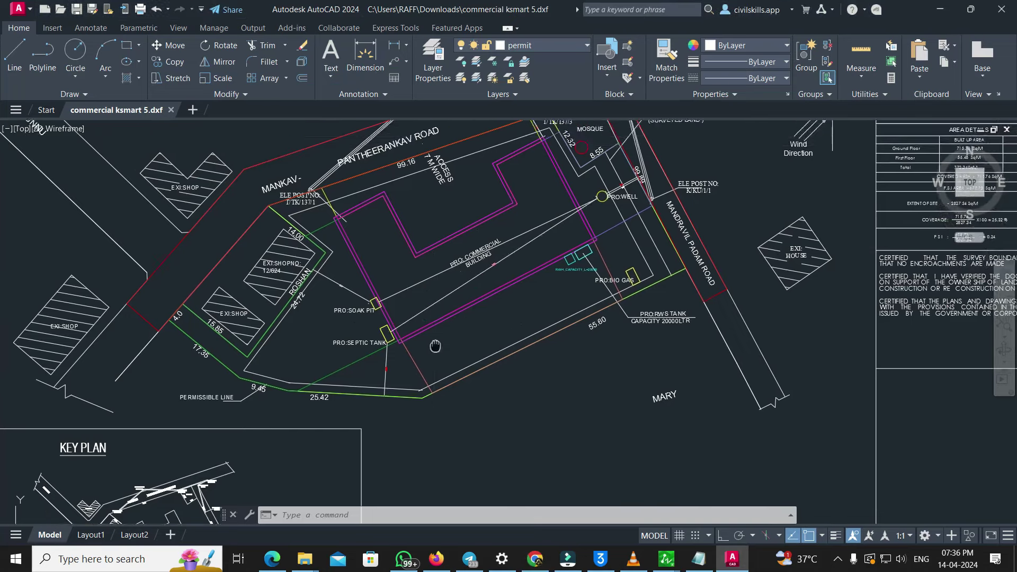
pyautogui.scroll(5, 522, 149)
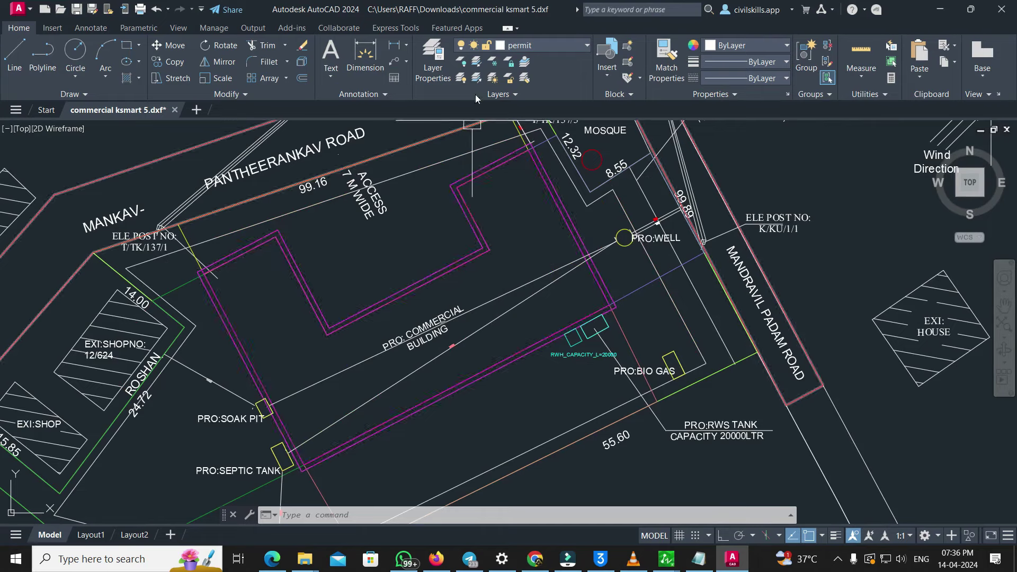
pyautogui.scroll(-5, 562, 344)
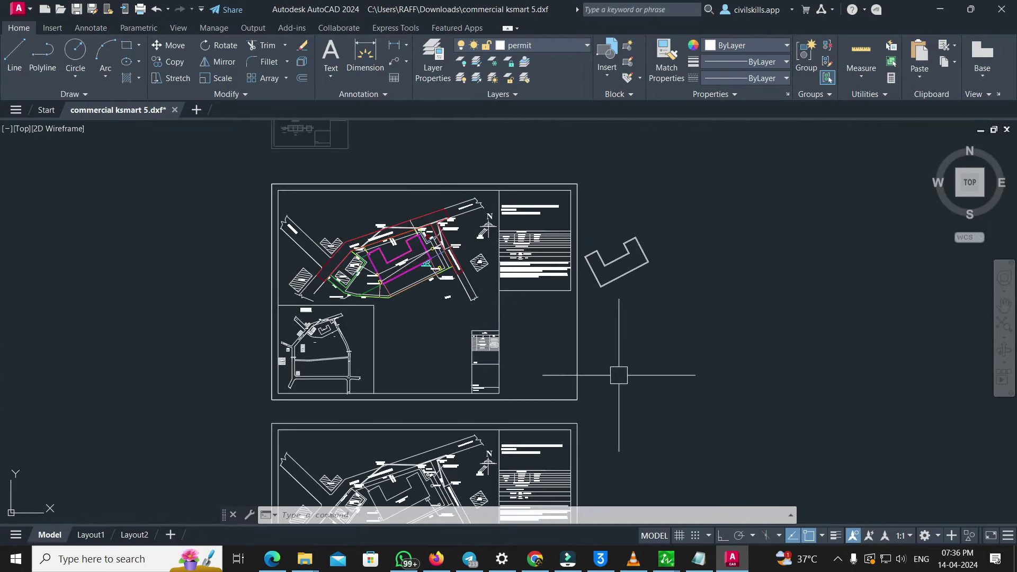
pyautogui.click(609, 447)
pyautogui.click(204, 209)
pyautogui.write('qse')
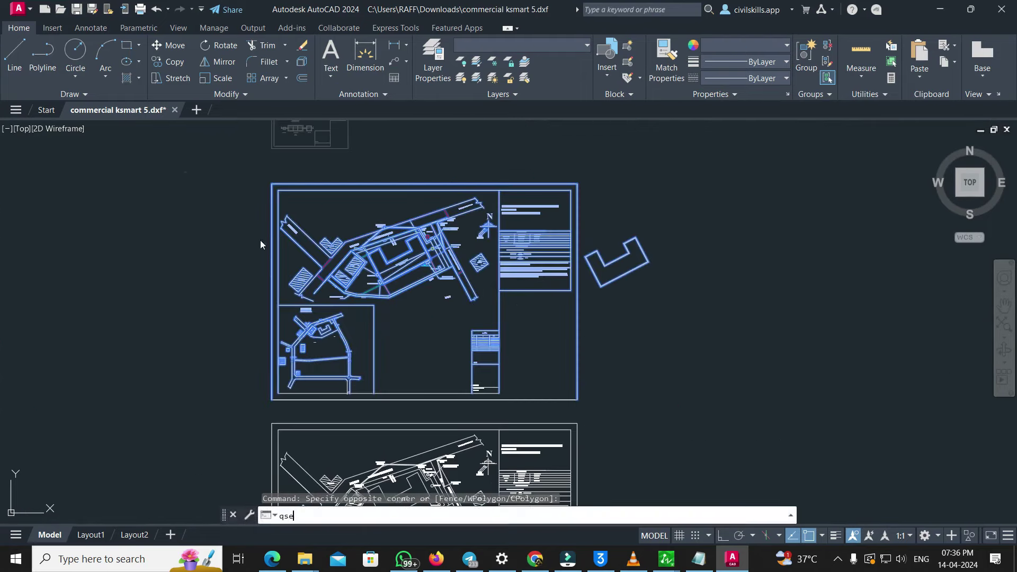
pyautogui.press('Return')
pyautogui.click(523, 265)
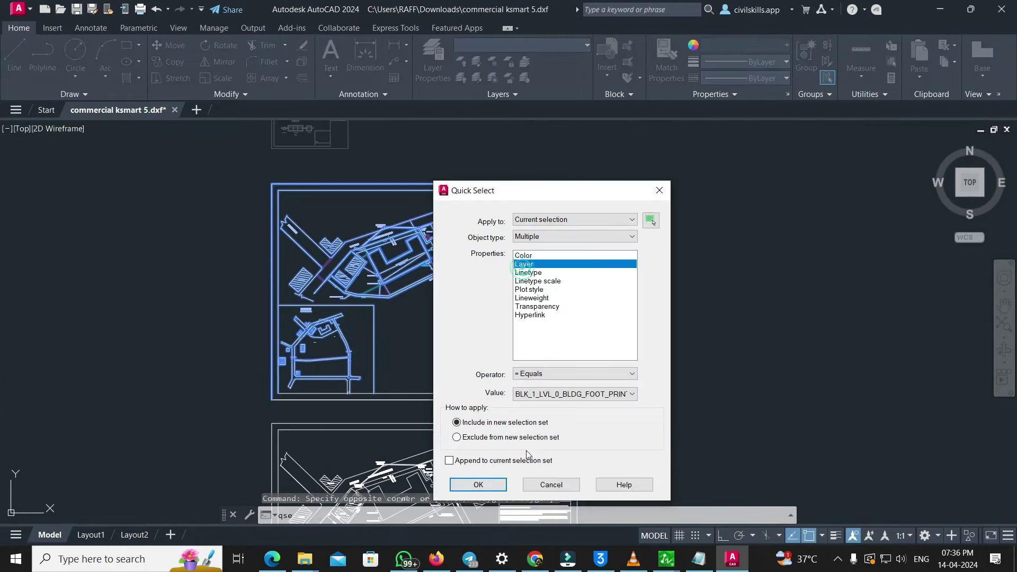
pyautogui.click(478, 484)
pyautogui.scroll(4, 381, 212)
pyautogui.scroll(2, 461, 228)
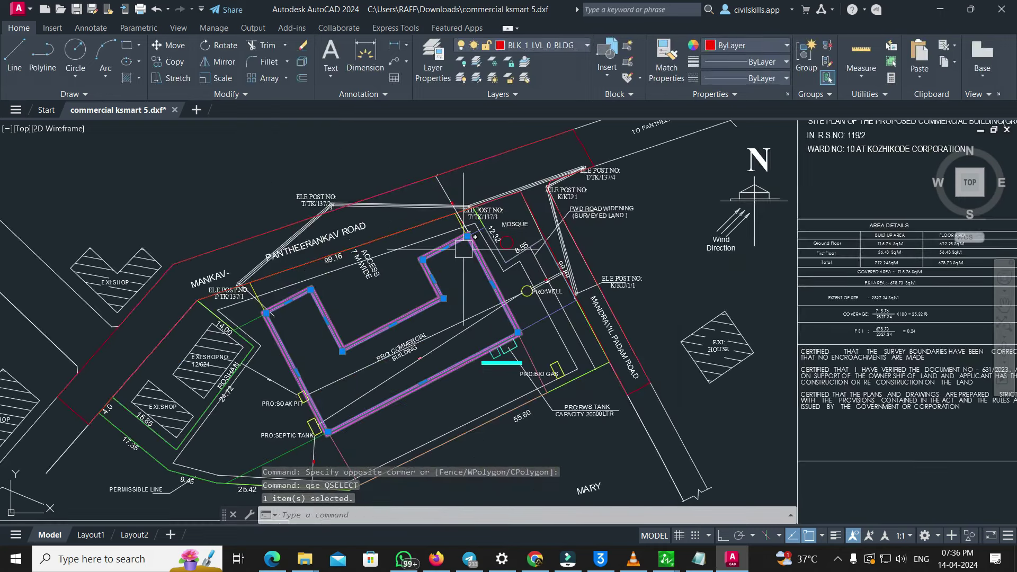
# Copy the building footprint outline to the empty space beside the site plan sheet, above the white building outline
pyautogui.write('co')
pyautogui.press('Return')
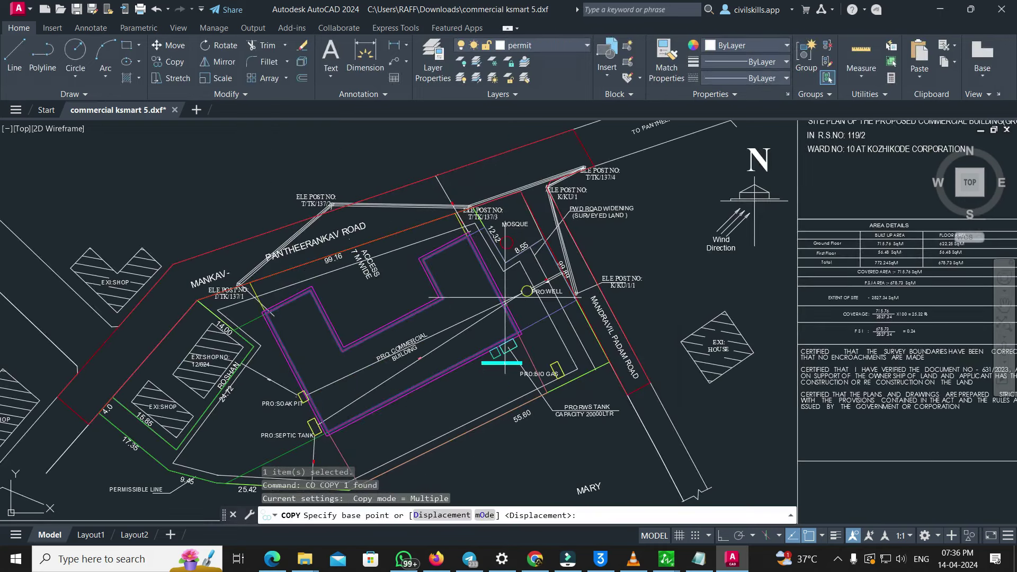
pyautogui.click(468, 238)
pyautogui.scroll(-5, 468, 238)
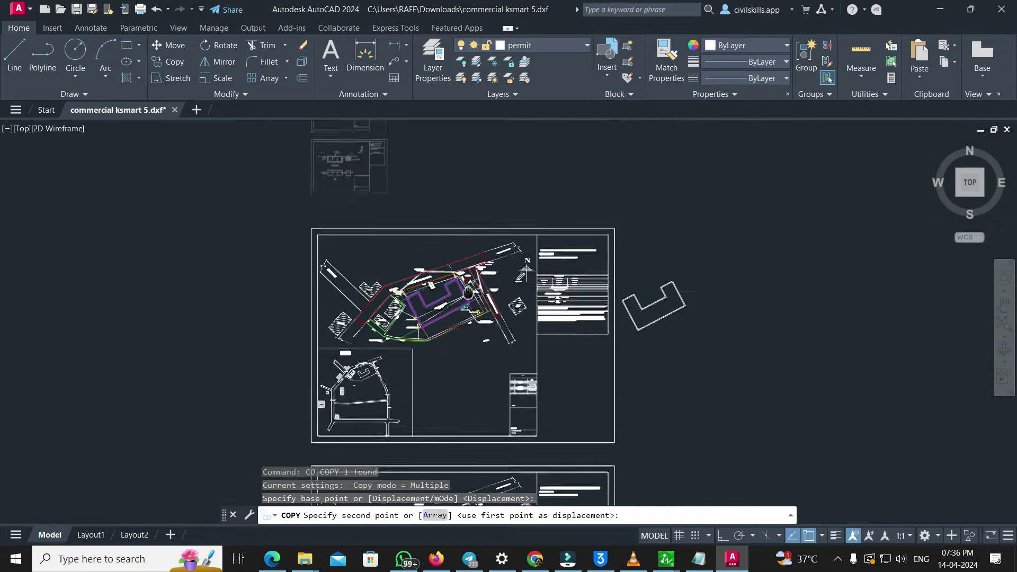
pyautogui.click(628, 276)
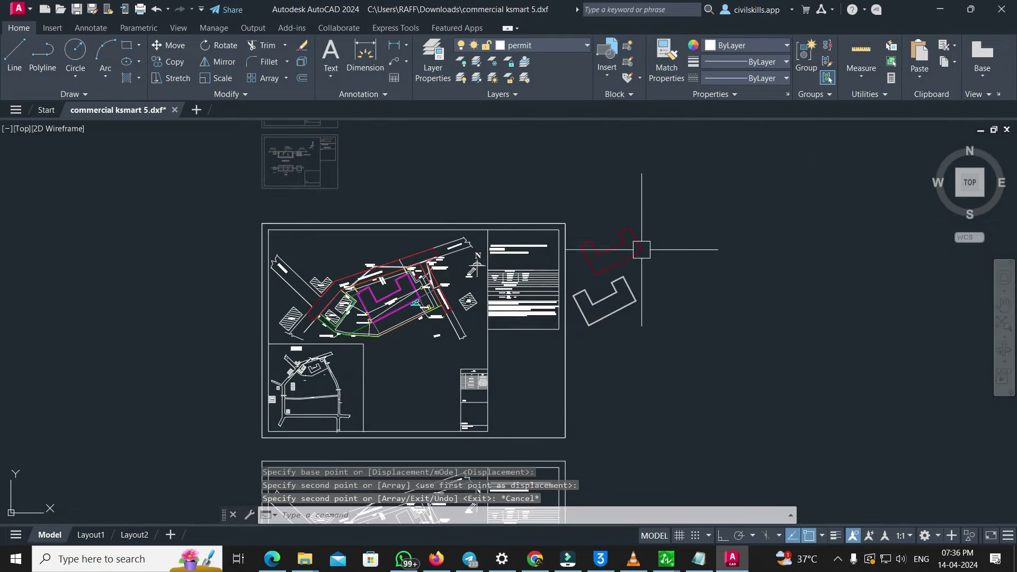
pyautogui.scroll(2, 617, 253)
pyautogui.press('Escape')
pyautogui.press('Escape')
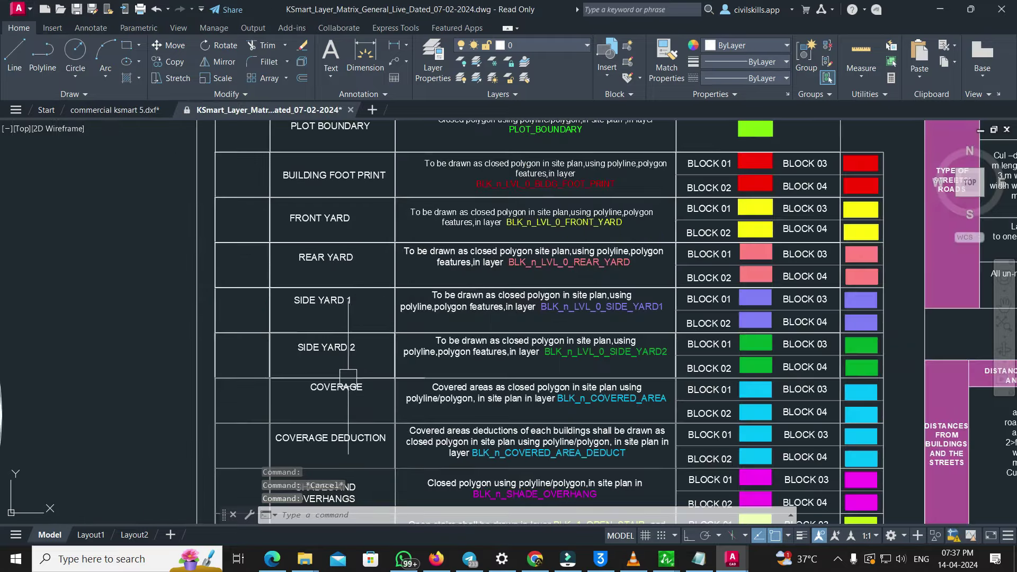
# Match the copied footprint outline's properties to the Block 01 coverage swatch in the KSmart layer matrix's site plan table
pyautogui.scroll(-2, 346, 380)
pyautogui.moveTo(346, 380)
pyautogui.mouseDown(button='middle')
pyautogui.moveTo(331, 407)
pyautogui.moveTo(297, 398)
pyautogui.mouseUp(button='middle')
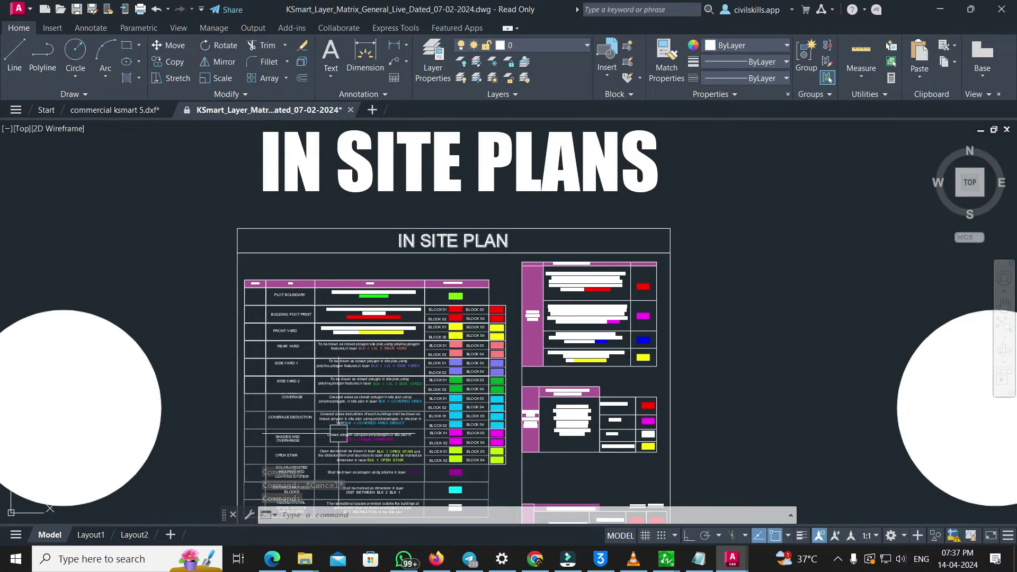
pyautogui.scroll(4, 318, 429)
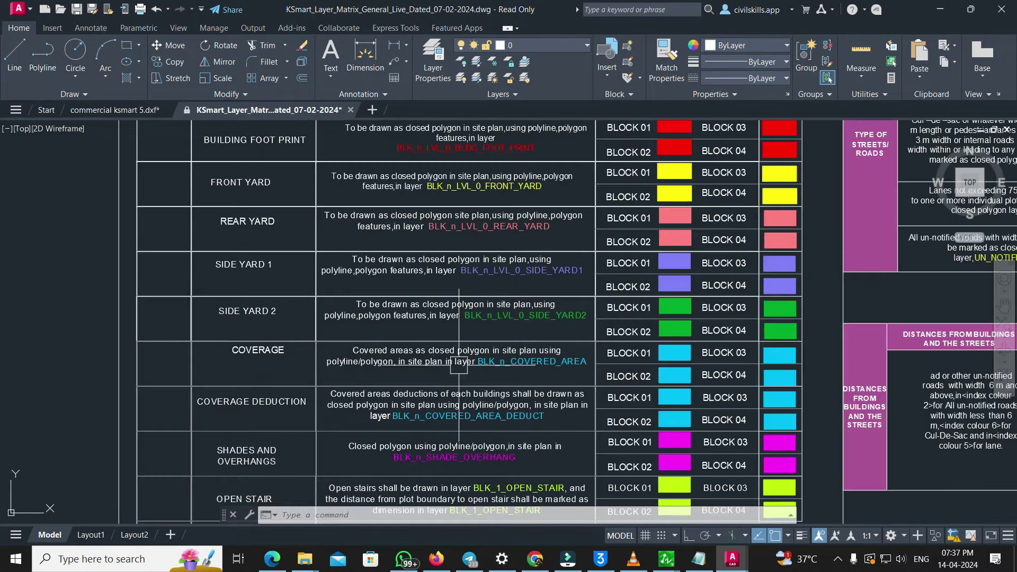
pyautogui.write('ma')
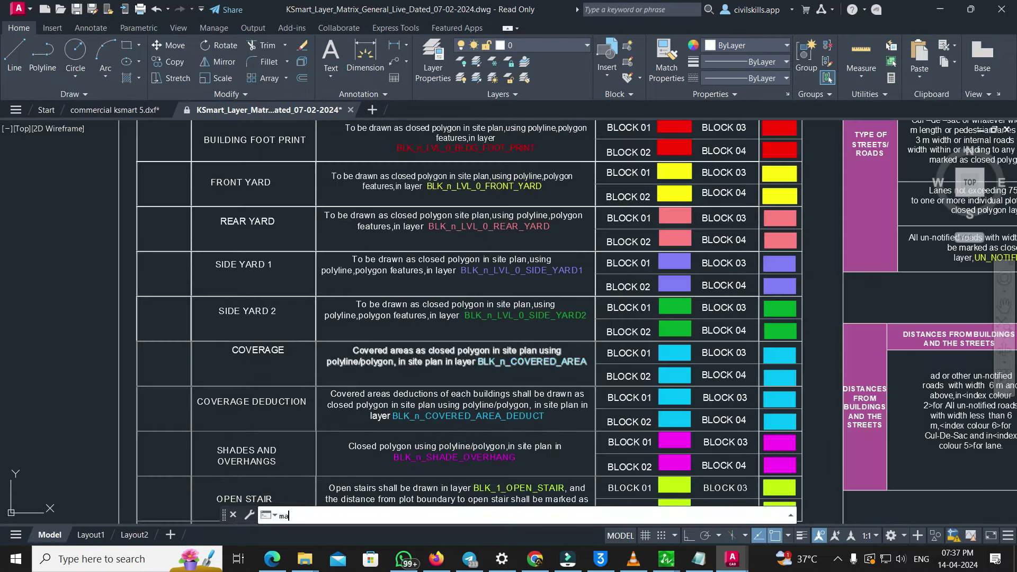
pyautogui.press('Return')
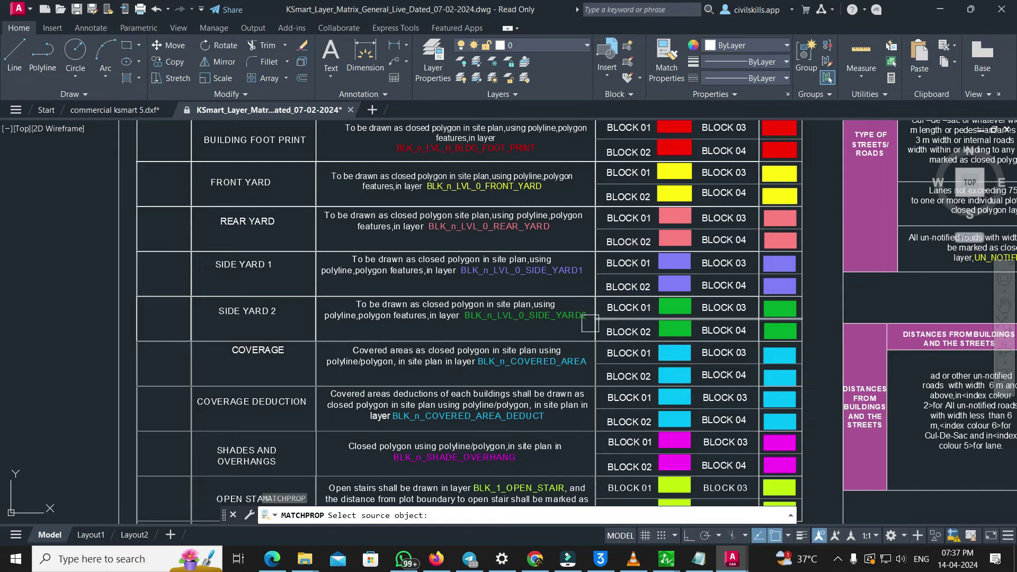
pyautogui.scroll(5, 678, 344)
pyautogui.click(680, 331)
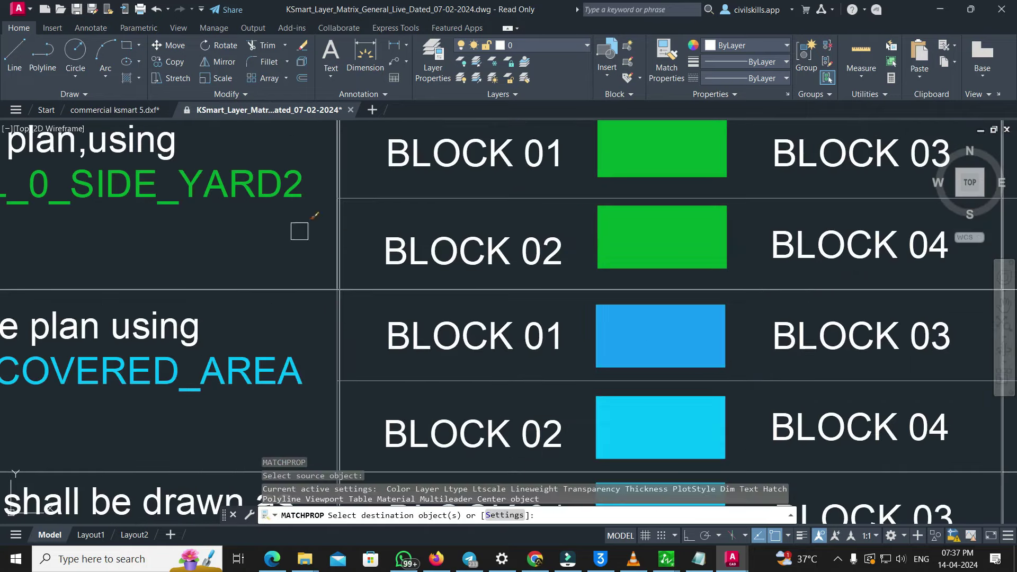
pyautogui.click(112, 110)
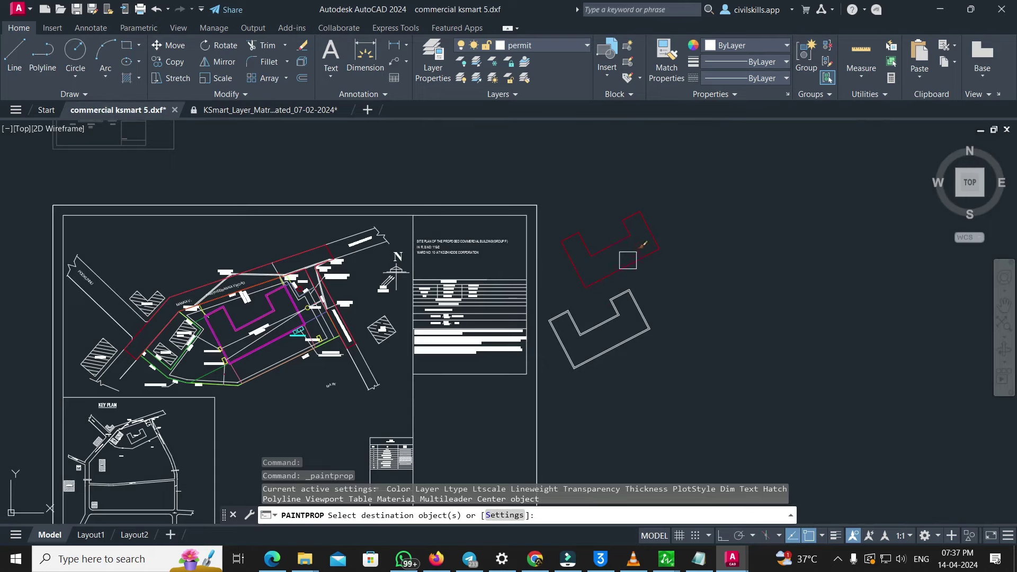
pyautogui.click(614, 236)
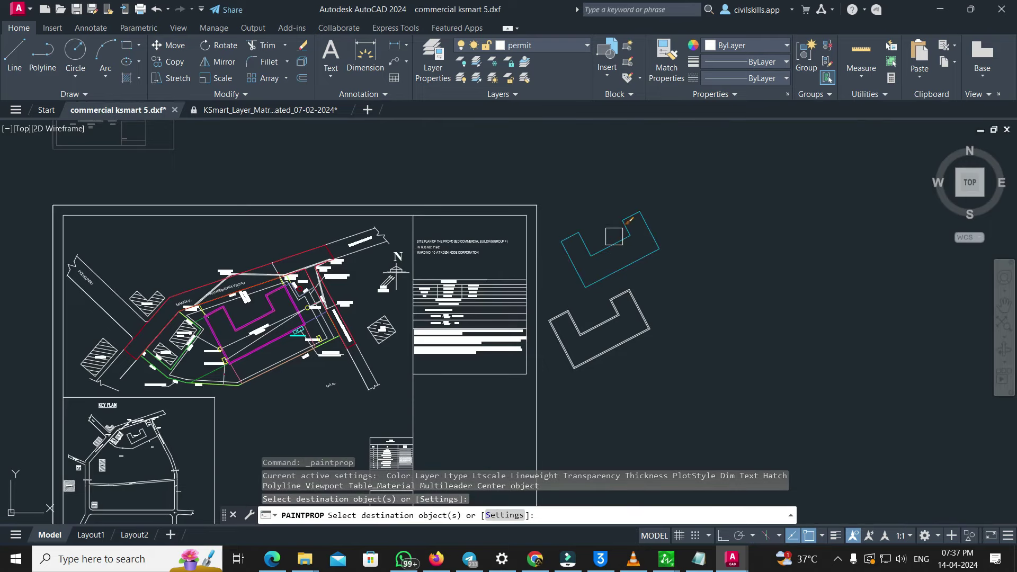
pyautogui.press('Escape')
# Check which layer the copied outline is on, clear the selection, and return from the scrutiny report to the site plan
pyautogui.click(582, 241)
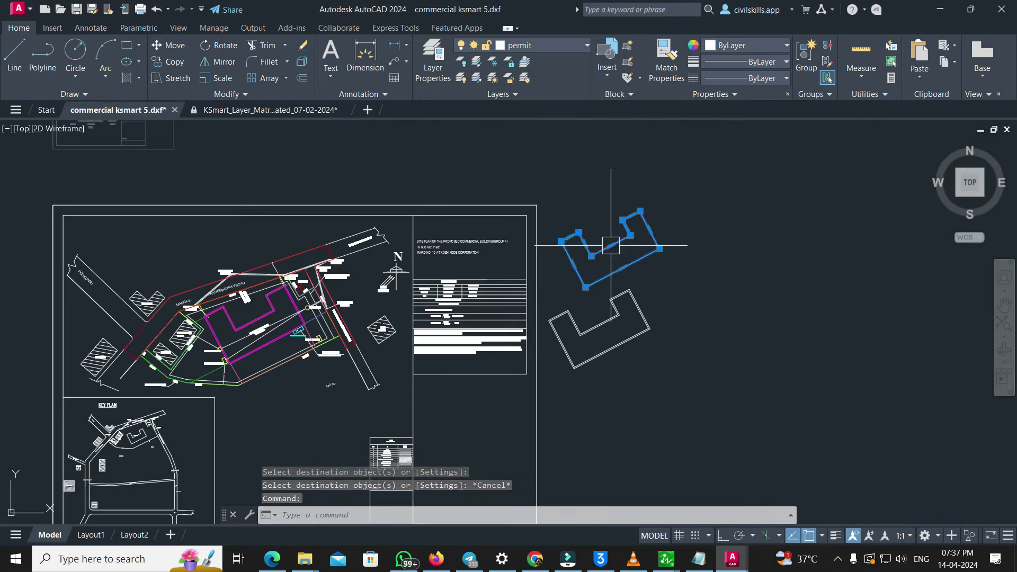
pyautogui.click(547, 48)
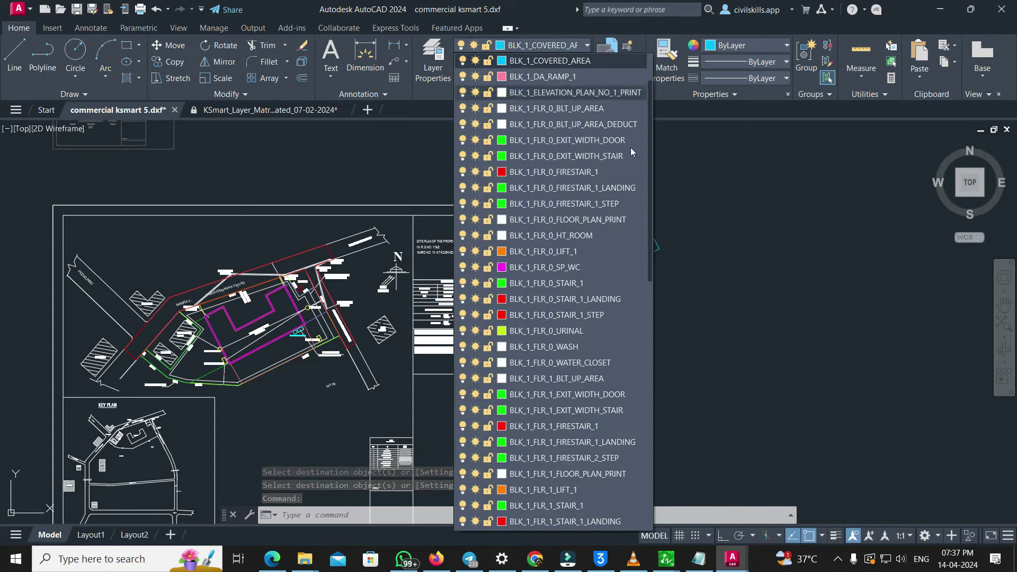
pyautogui.press('Escape')
pyautogui.press('Escape')
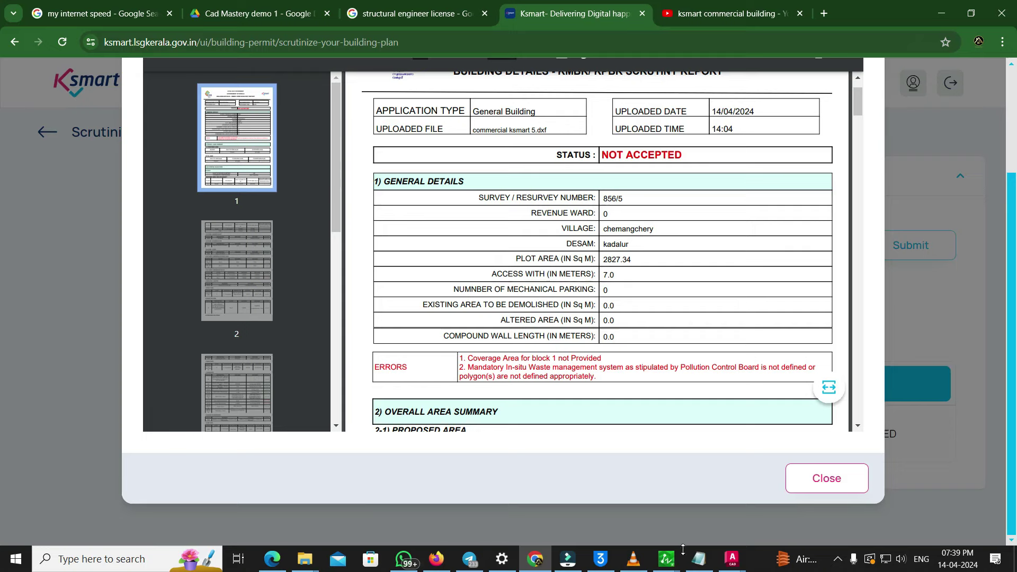
pyautogui.click(712, 503)
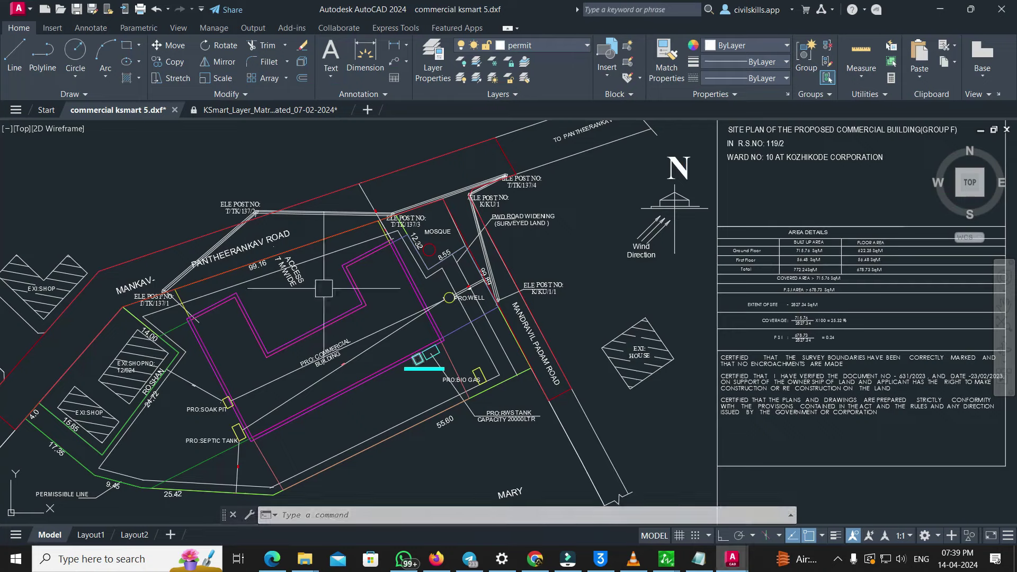
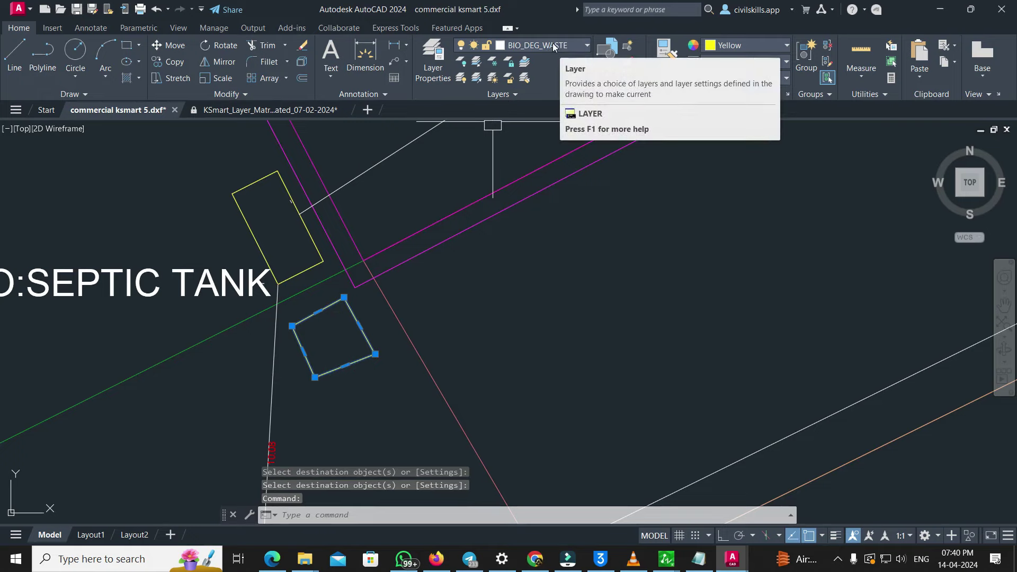
# Copy the PRO:SEPTIC TANK label to just below the small yellow waste outline beside the septic tank
pyautogui.press('Escape')
pyautogui.scroll(-6, 310, 384)
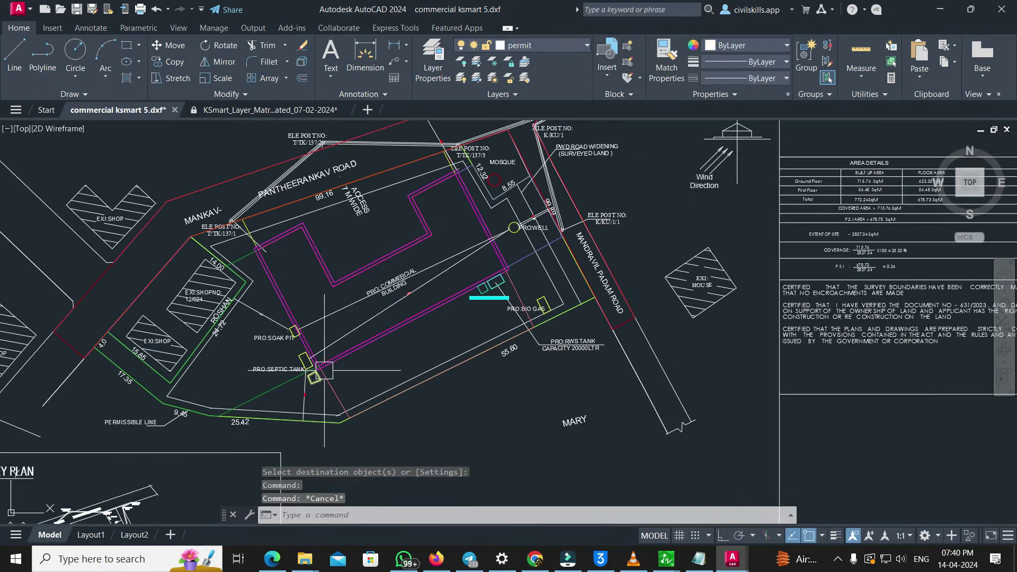
pyautogui.scroll(4, 318, 377)
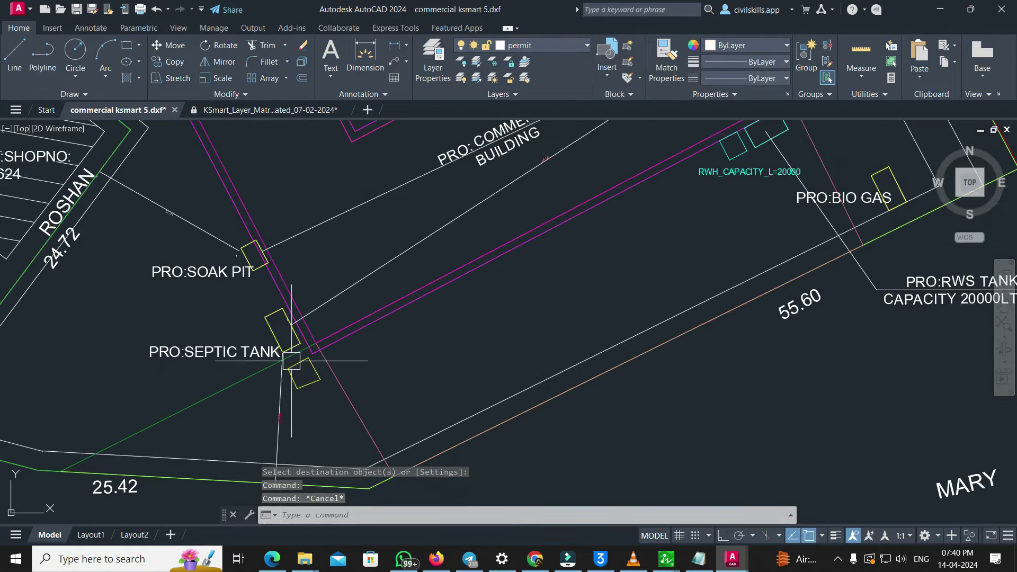
pyautogui.click(182, 352)
pyautogui.write('c')
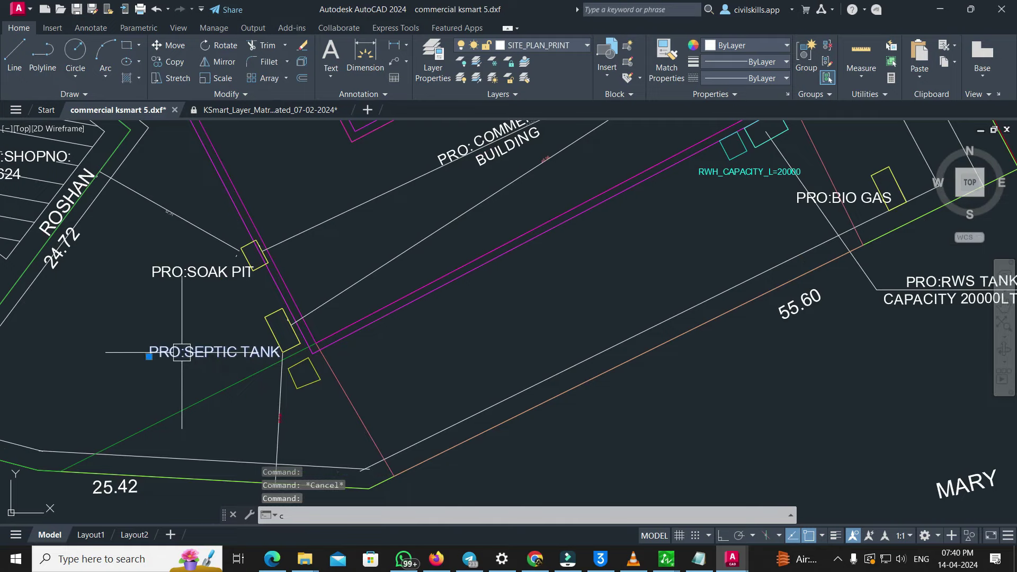
pyautogui.write('o')
pyautogui.press('space')
pyautogui.click(169, 352)
pyautogui.scroll(5, 271, 401)
pyautogui.click(280, 396)
pyautogui.press('Escape')
pyautogui.doubleClick(328, 392)
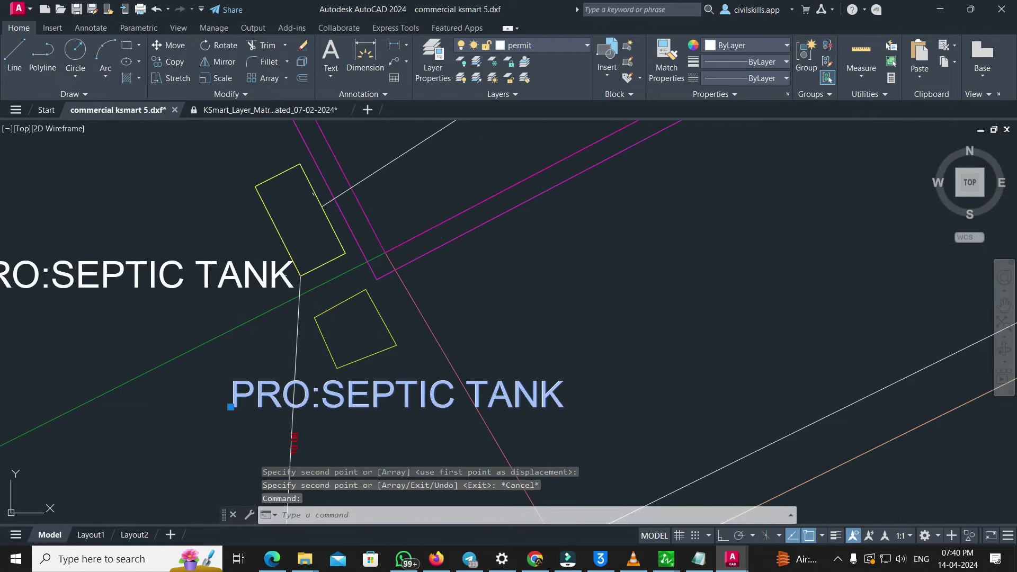
pyautogui.press('Escape')
pyautogui.press('Escape')
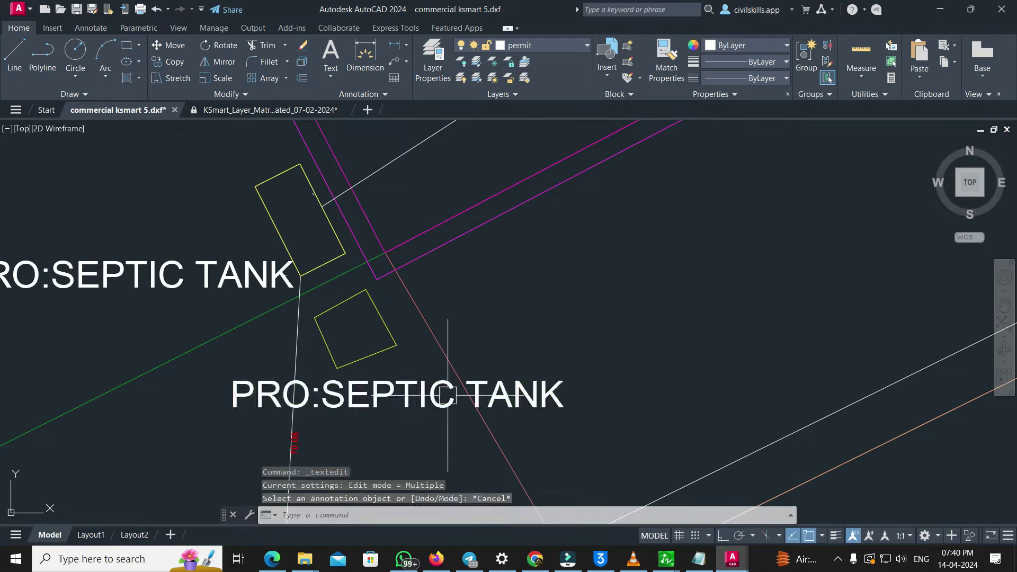
# Change the copied label below the small yellow outline to "PRO:BIO DIG WASTE"
pyautogui.doubleClick(431, 396)
pyautogui.click(558, 391)
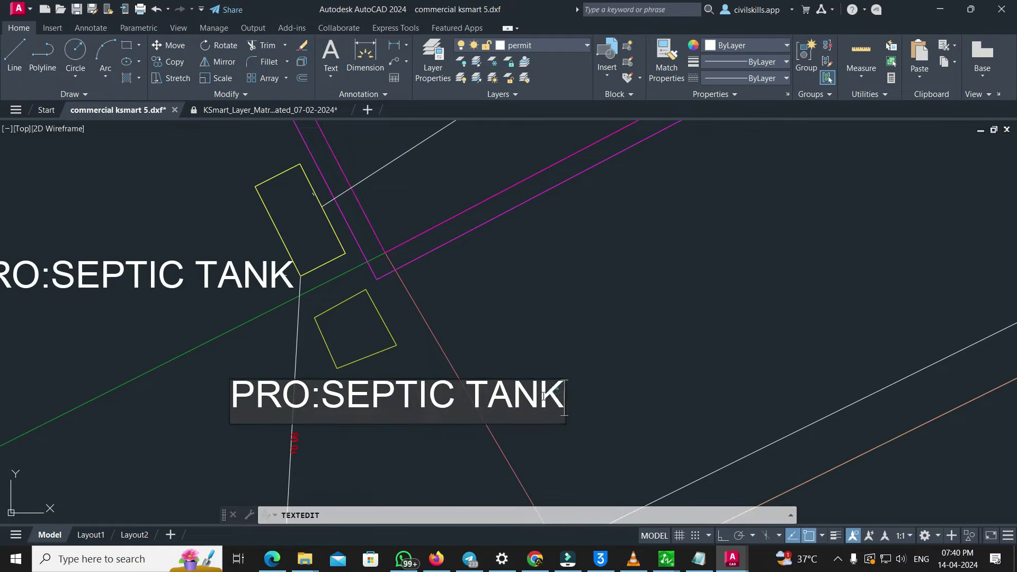
pyautogui.moveTo(558, 390); pyautogui.dragTo(322, 395)
pyautogui.write('b')
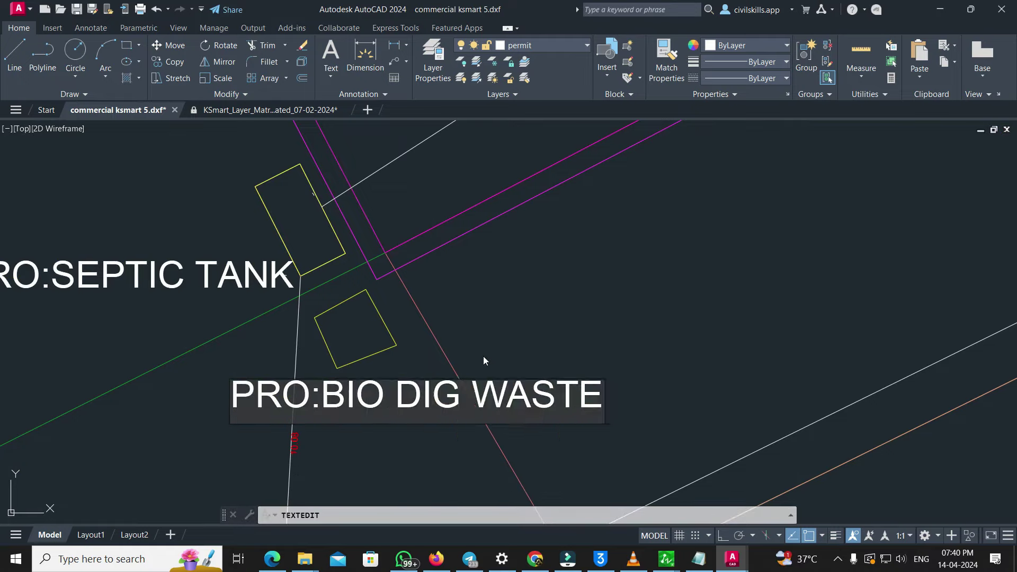
pyautogui.click(484, 360)
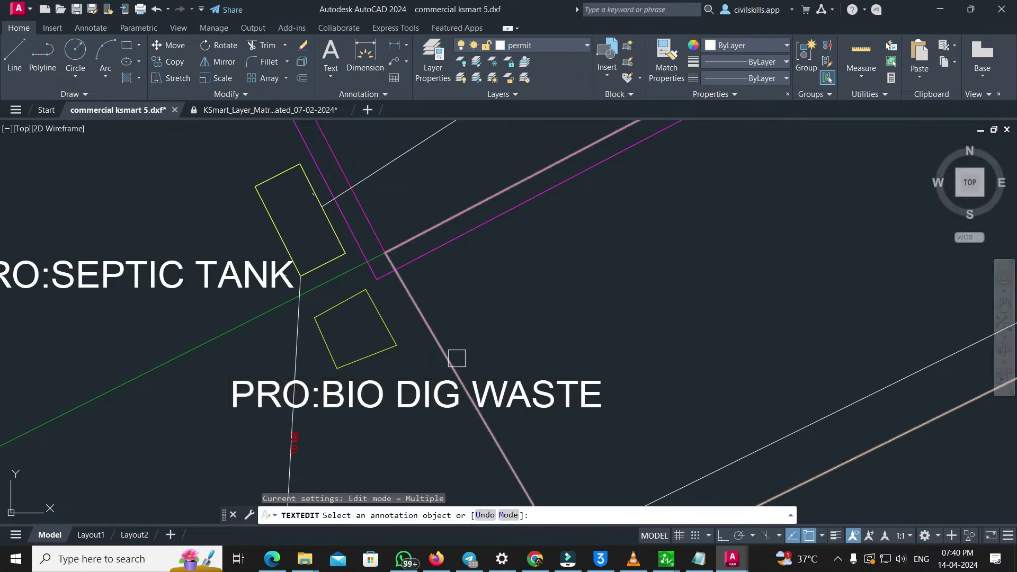
pyautogui.scroll(-8, 454, 356)
pyautogui.press('Escape')
pyautogui.moveTo(474, 347); pyautogui.dragTo(370, 372, button='middle')
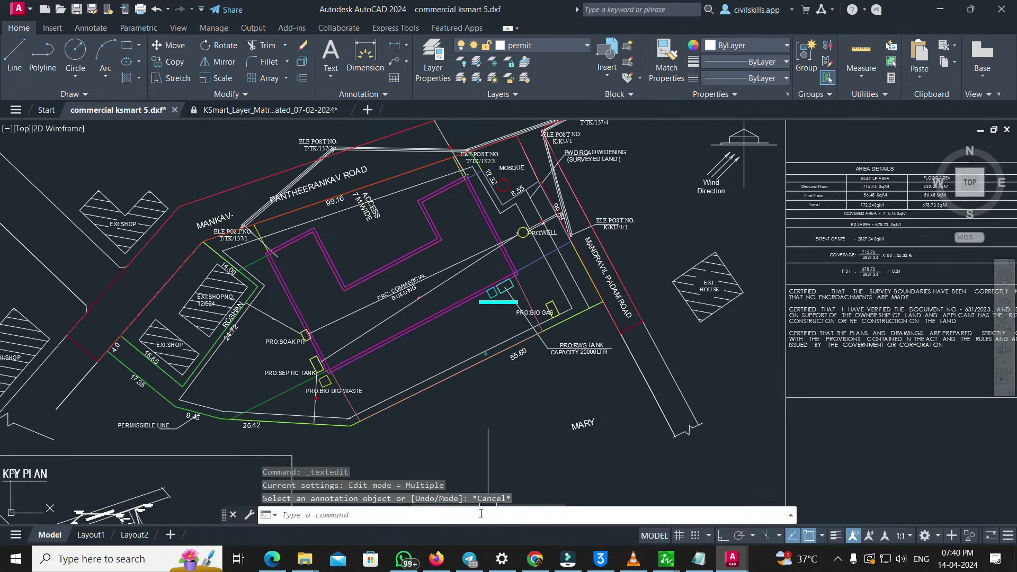
# Switch to the KSmart scrutiny report in Chrome and check the minimum exit width results for each floor
pyautogui.click(535, 559)
pyautogui.scroll(-5, 644, 349)
pyautogui.scroll(-12, 644, 350)
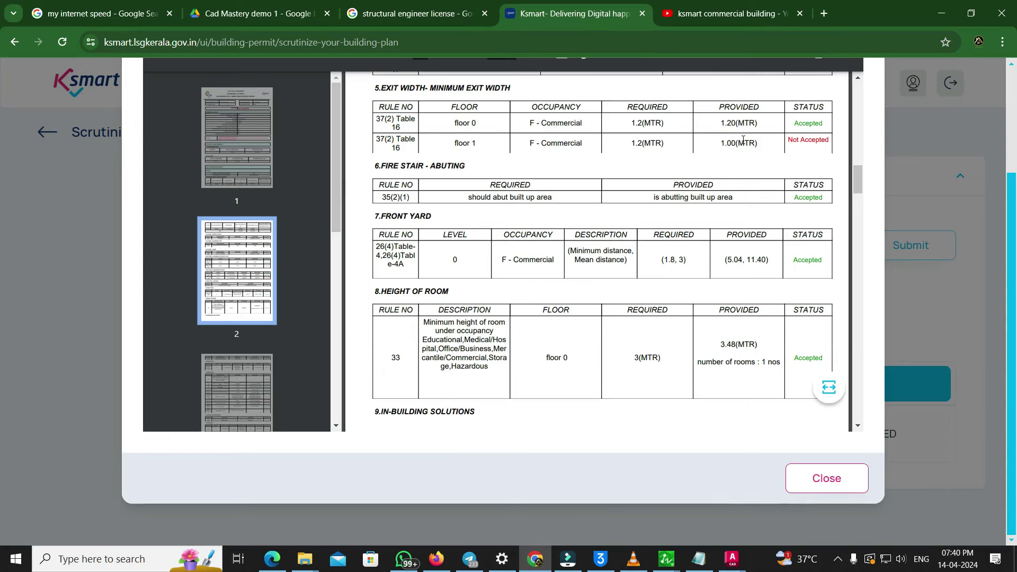
pyautogui.moveTo(732, 558)
# Return to AutoCAD, find the exit dimension below door D1 on the open terrace floor plan, and check its layer
pyautogui.click(720, 493)
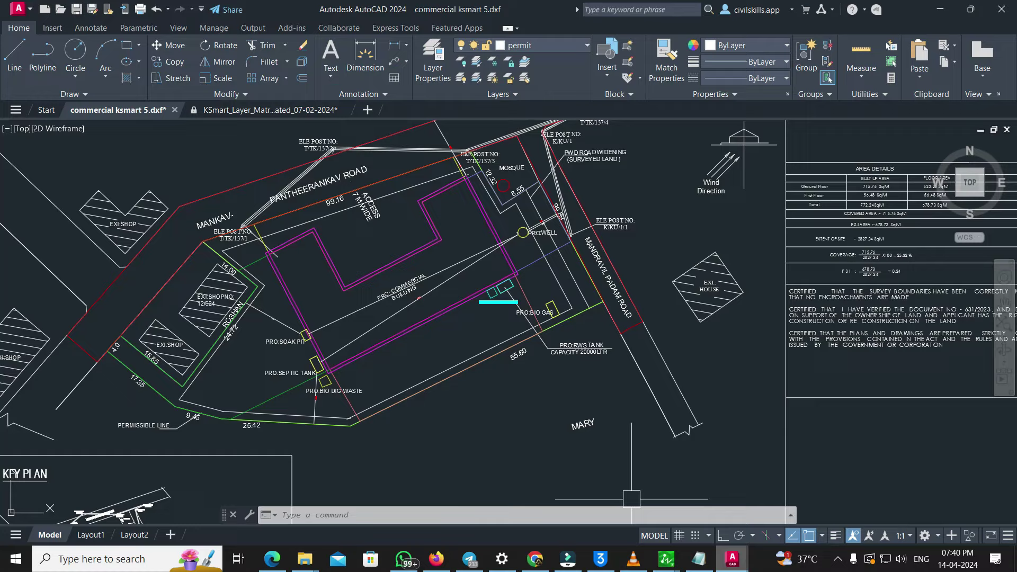
pyautogui.scroll(-8, 632, 499)
pyautogui.scroll(3, 340, 339)
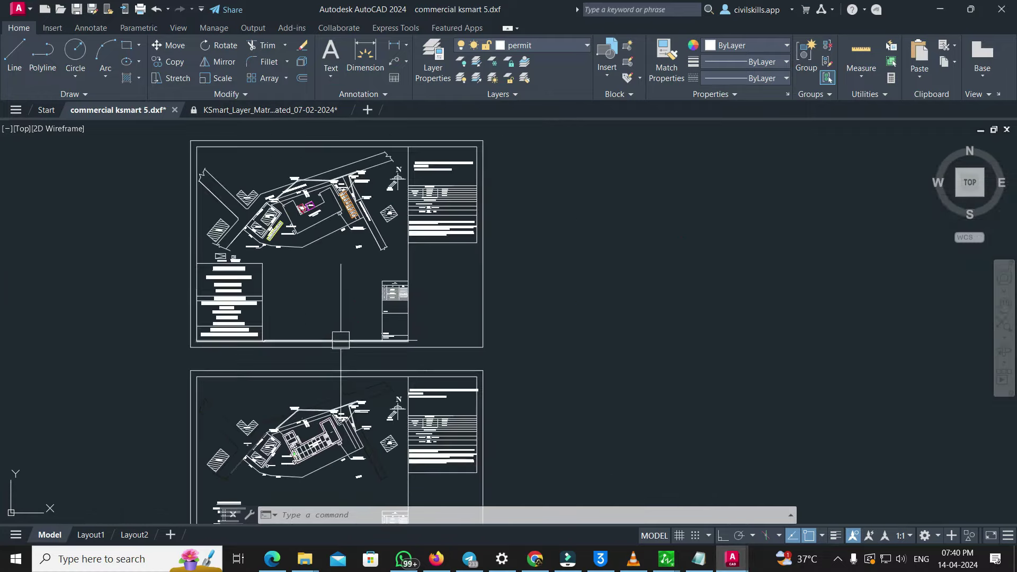
pyautogui.moveTo(341, 339); pyautogui.dragTo(340, 148, button='middle')
pyautogui.scroll(-6, 329, 411)
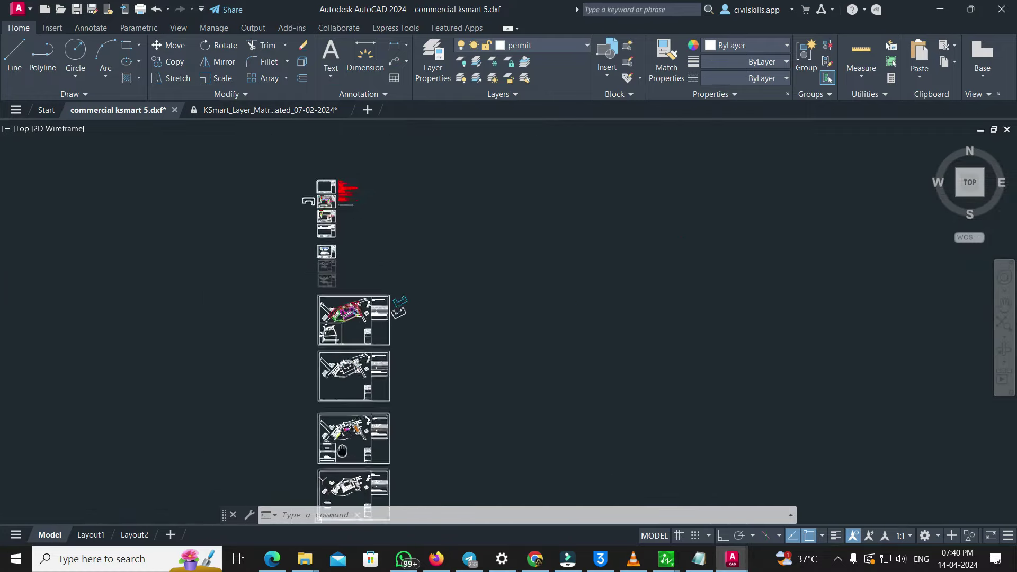
pyautogui.scroll(10, 342, 450)
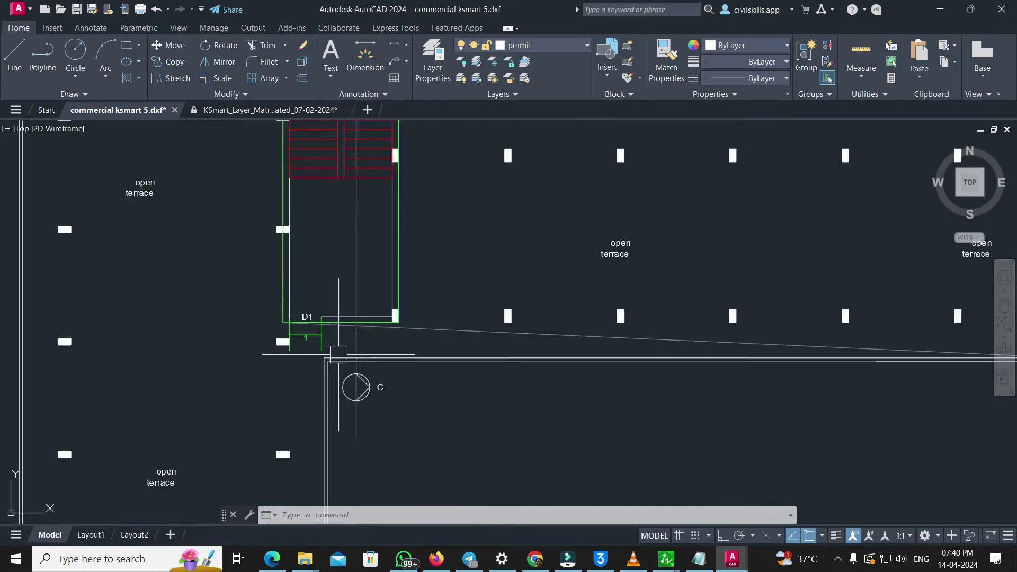
pyautogui.scroll(5, 339, 354)
pyautogui.click(261, 349)
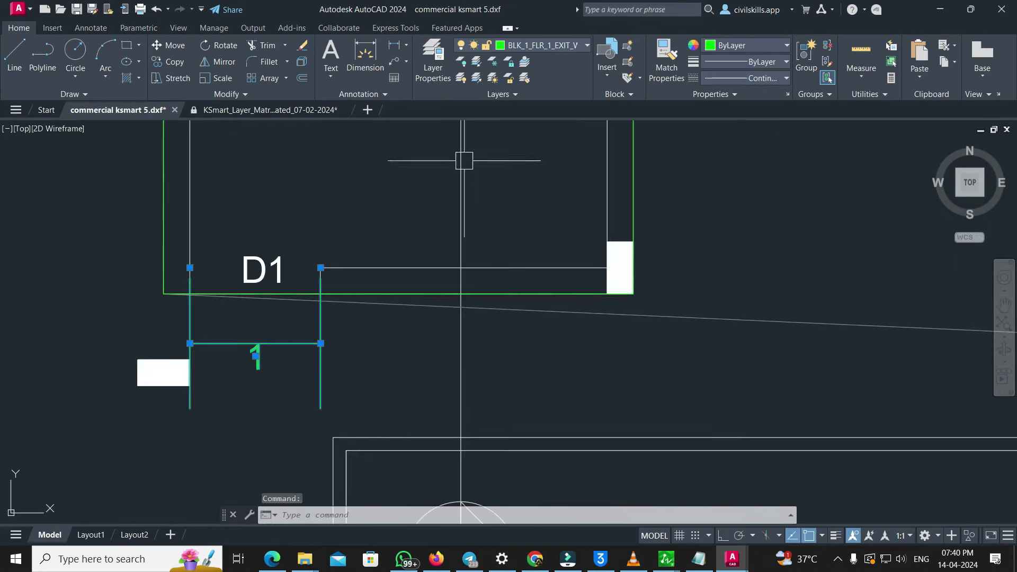
pyautogui.click(556, 46)
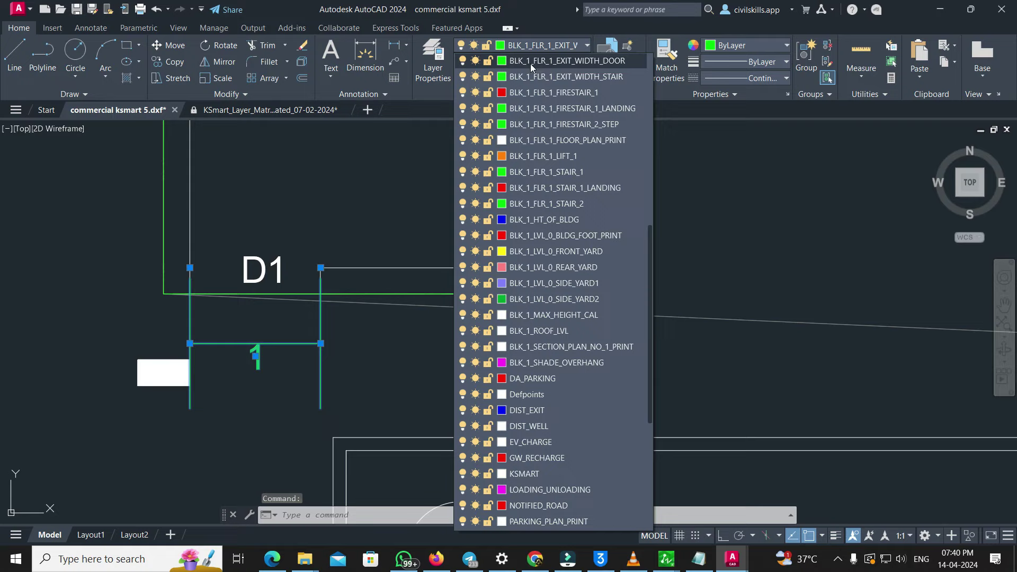
pyautogui.click(565, 62)
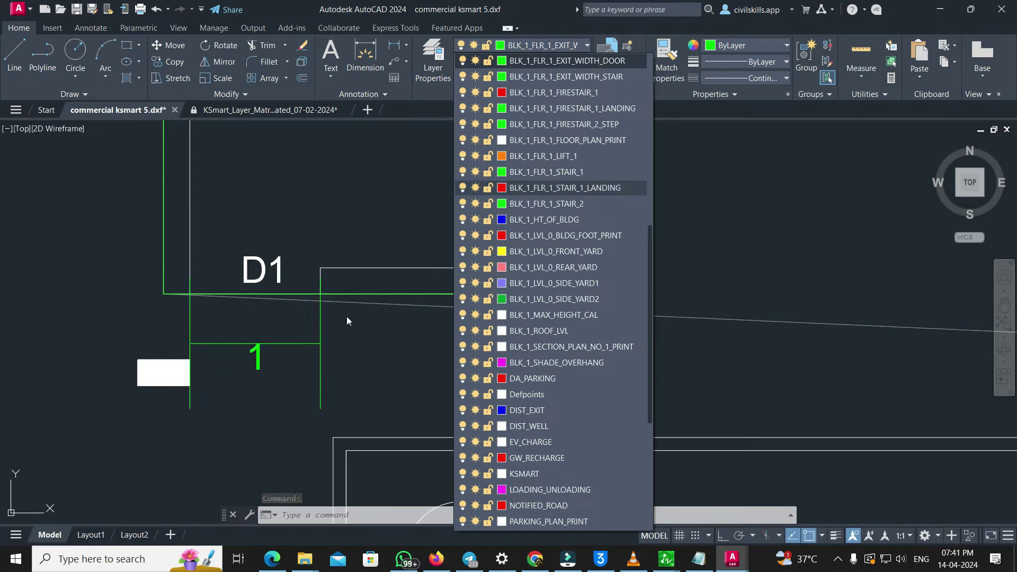
pyautogui.click(257, 352)
pyautogui.scroll(-8, 309, 360)
pyautogui.scroll(5, 310, 360)
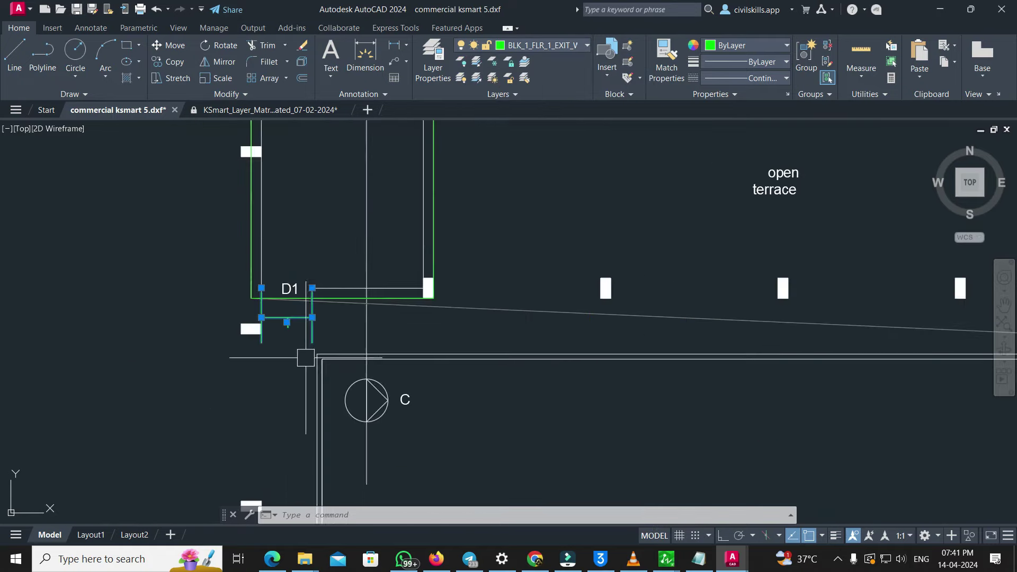
pyautogui.press('Escape')
# Delete the existing exit width dimension below door D1
pyautogui.scroll(2, 318, 334)
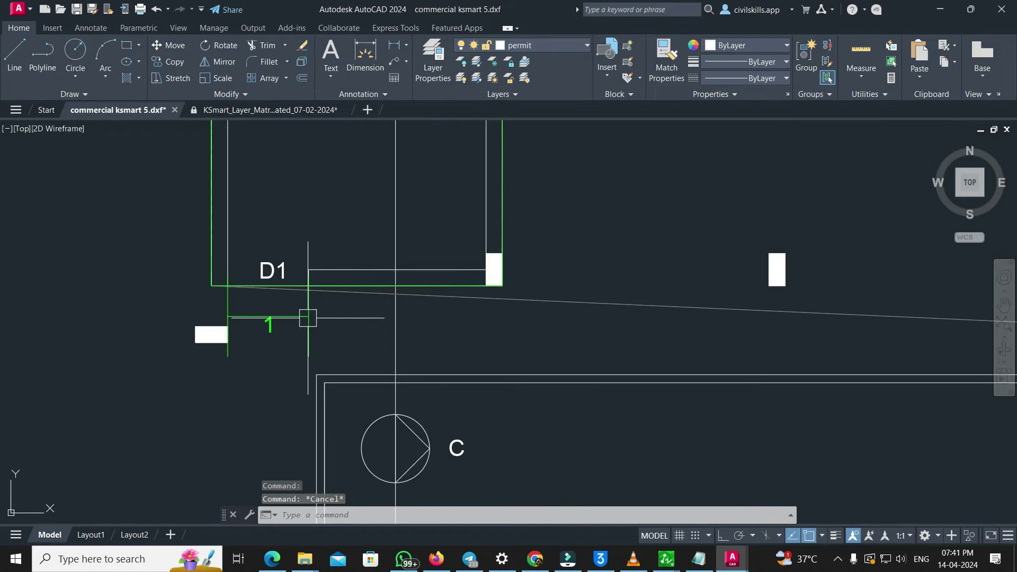
pyautogui.click(284, 314)
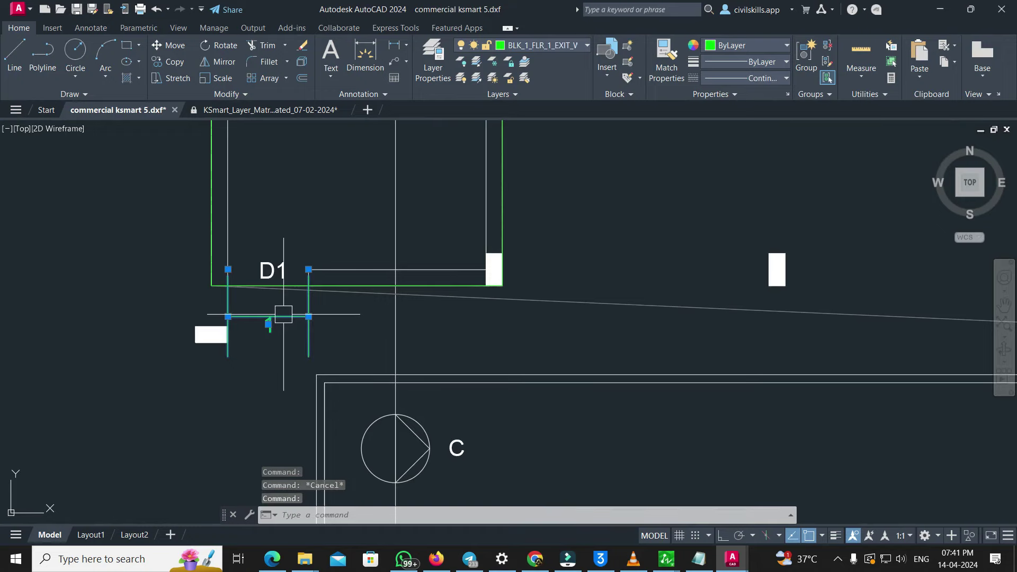
pyautogui.press('Delete')
# Draw a short vertical line up the left jamb of door D1, starting at the inner wall line's lower end
pyautogui.scroll(4, 283, 264)
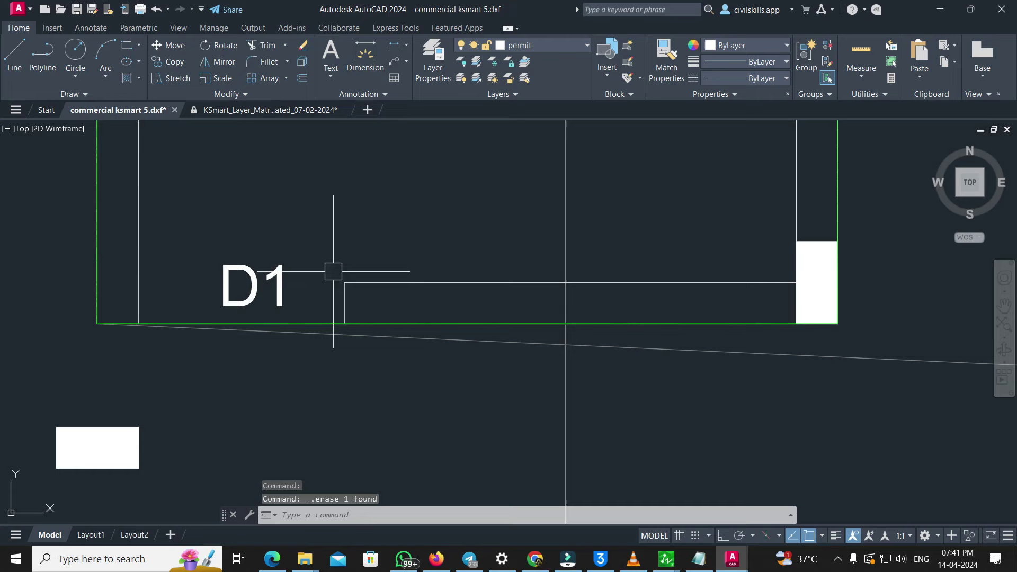
pyautogui.write('L')
pyautogui.press('Return')
pyautogui.click(137, 324)
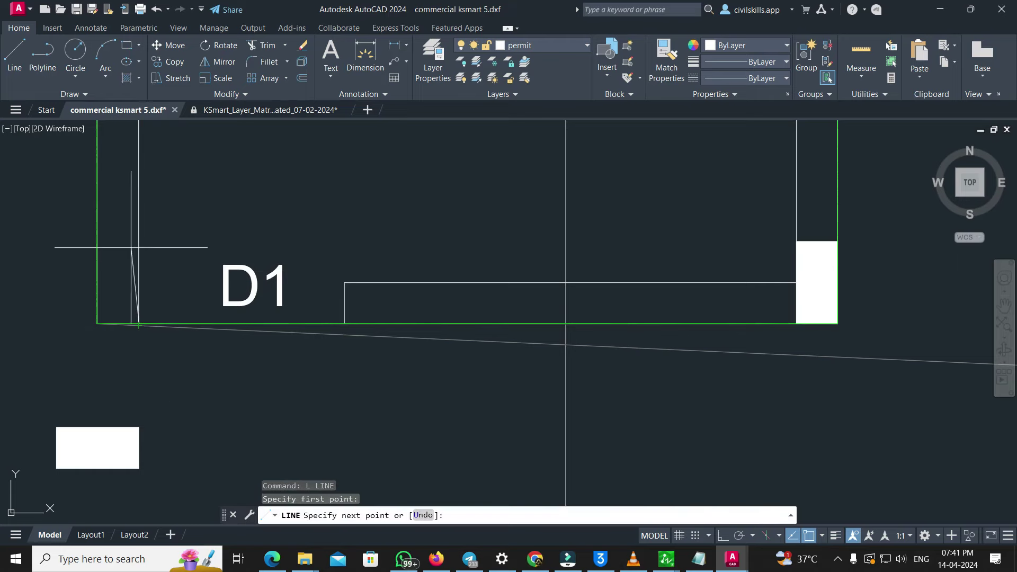
pyautogui.click(136, 232)
pyautogui.press('Escape')
pyautogui.write('O')
pyautogui.press('Return')
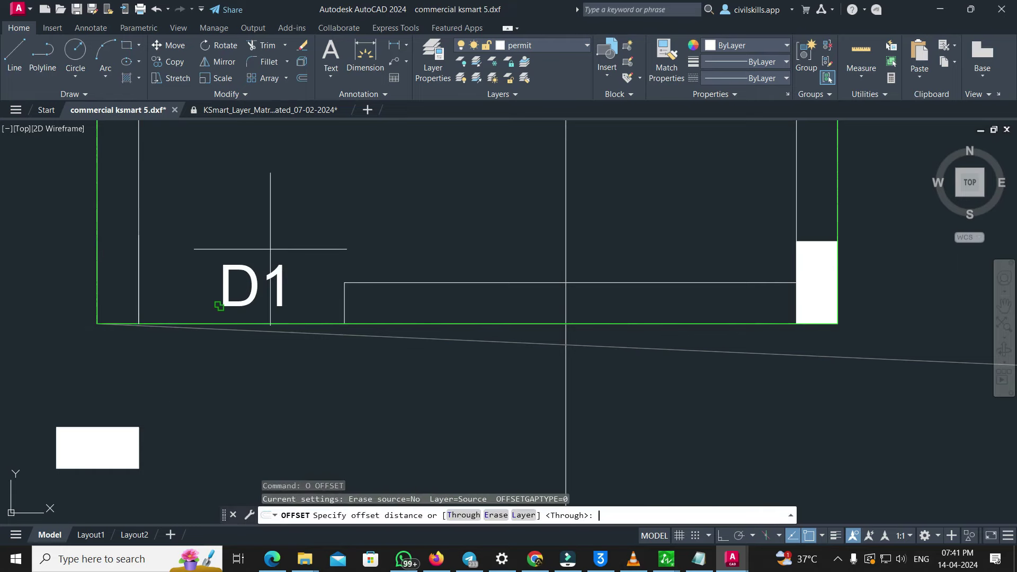
pyautogui.press('Return')
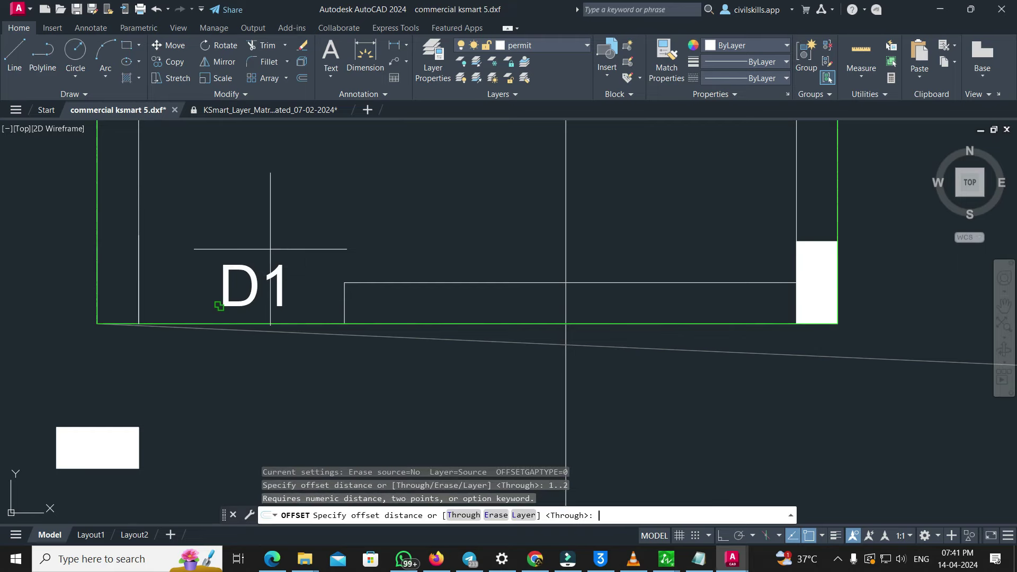
pyautogui.press('Escape')
# Offset the new left jamb line by 1.2 to the right, across the door D1 opening
pyautogui.write('O')
pyautogui.press('Return')
pyautogui.write('1.2')
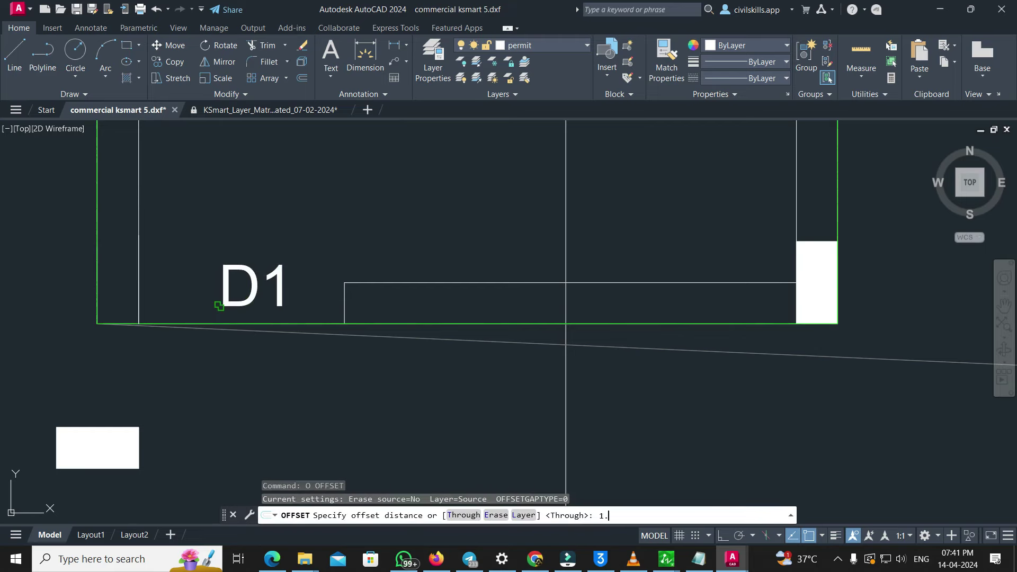
pyautogui.press('Return')
pyautogui.click(249, 271)
pyautogui.click(137, 292)
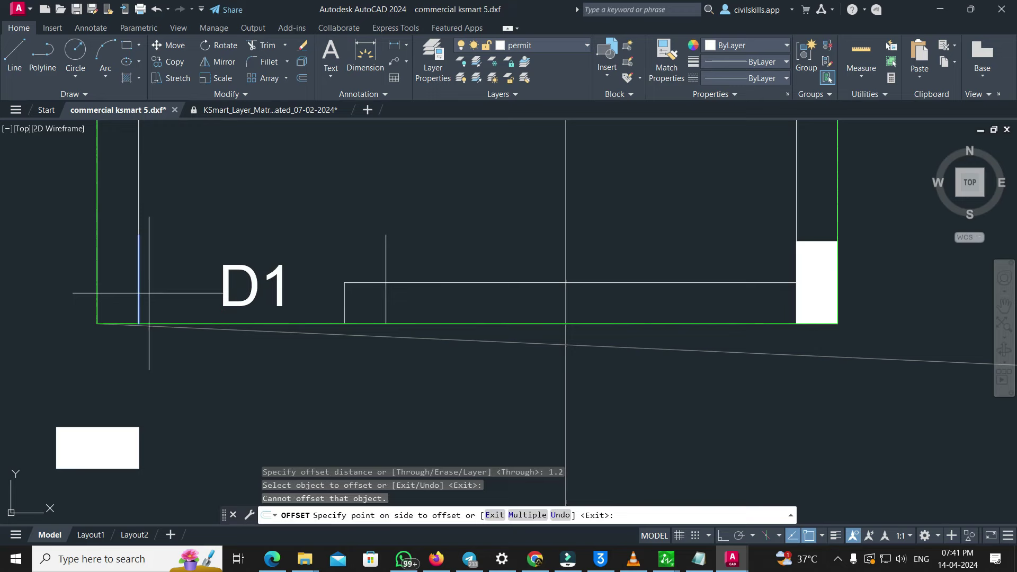
pyautogui.click(441, 290)
pyautogui.press('Escape')
# Trim away the old right jamb, the wall stub beside it and the offset line's excess above the wall
pyautogui.write('tr')
pyautogui.press('Return')
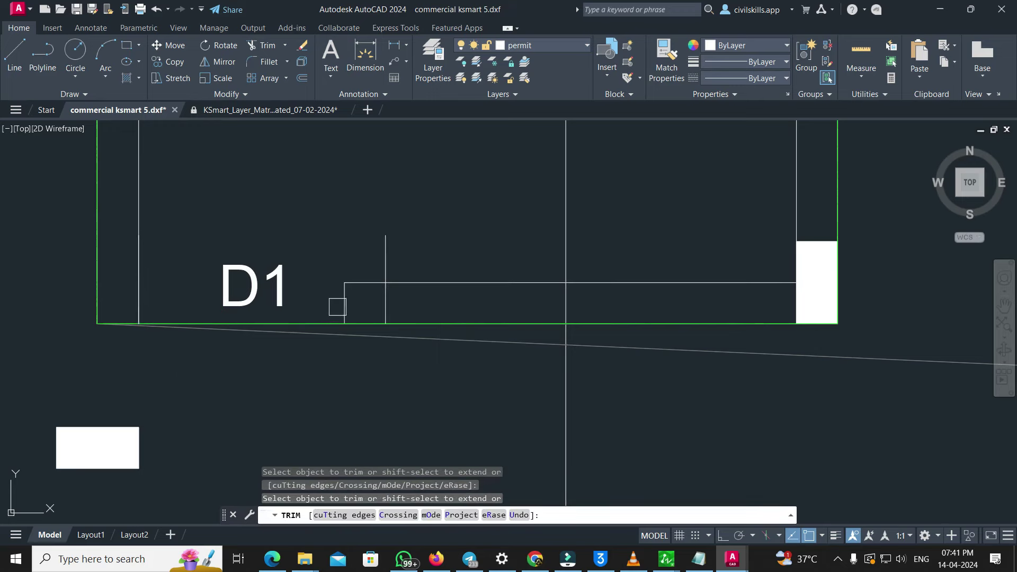
pyautogui.press('Escape')
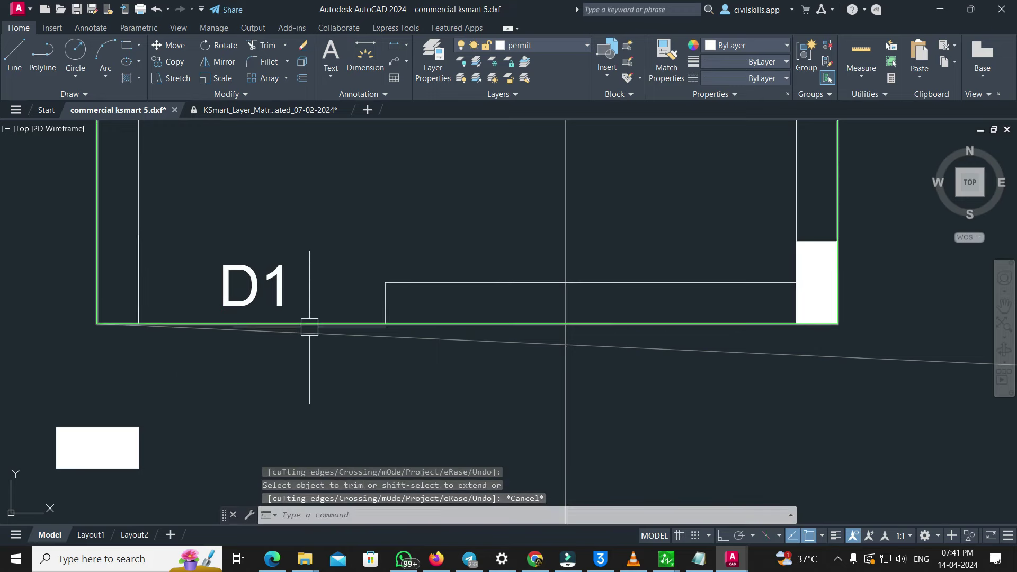
# Add a linear dimension across the widened door D1 opening, placed just below the wall
pyautogui.write('dli')
pyautogui.press('Return')
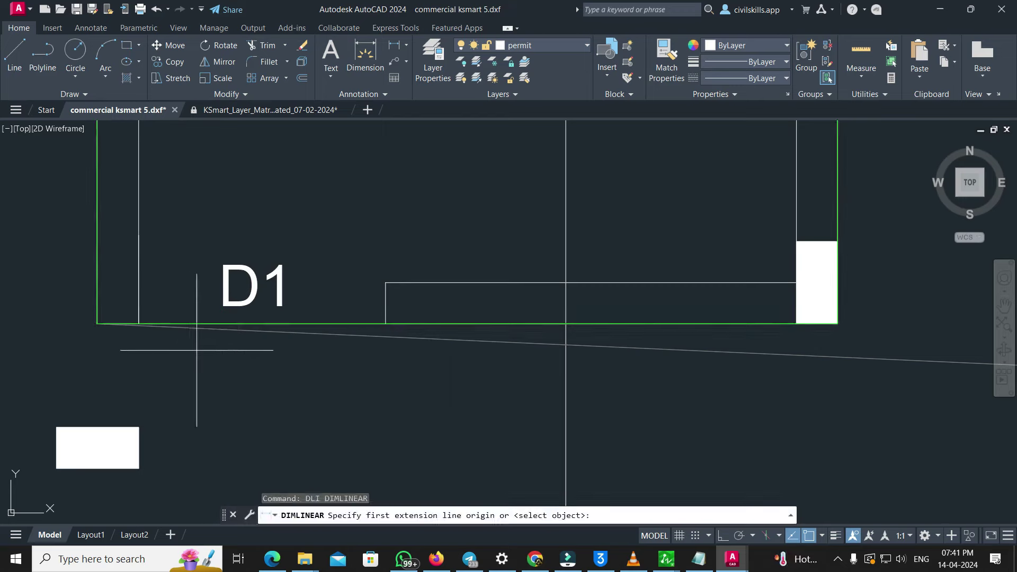
pyautogui.click(138, 303)
pyautogui.click(385, 290)
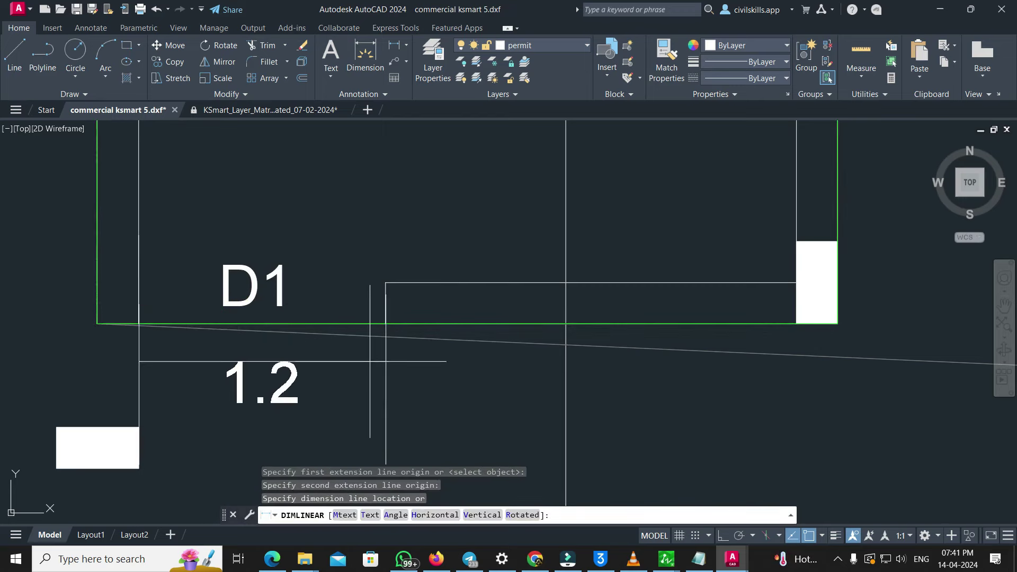
pyautogui.click(371, 356)
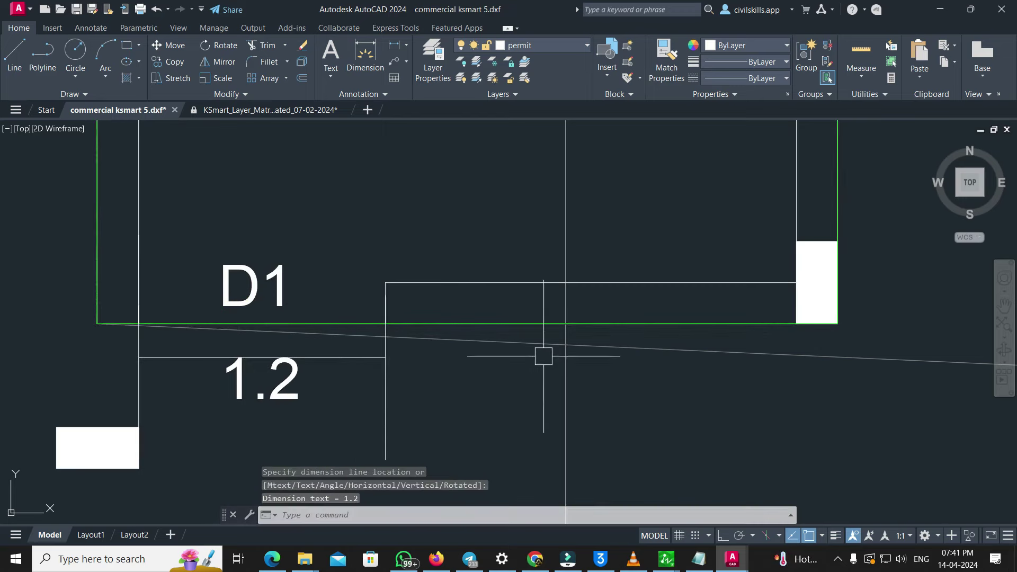
# Switch to the KSmart layer matrix drawing and locate the Exit Width Door layer table in its floor plans section
pyautogui.click(303, 112)
pyautogui.scroll(-8, 399, 339)
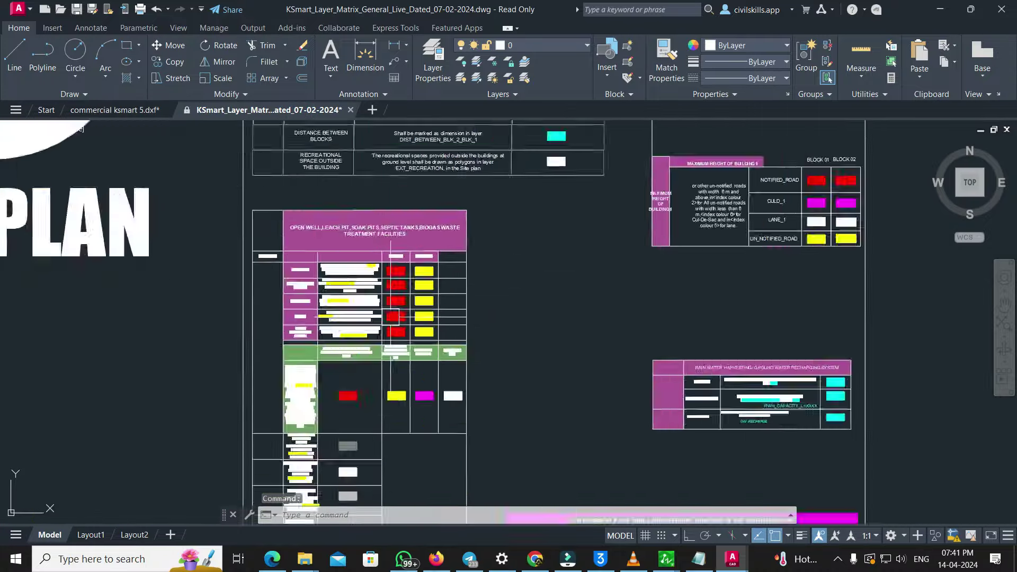
pyautogui.moveTo(393, 327); pyautogui.dragTo(243, 302, button='middle')
pyautogui.moveTo(520, 297); pyautogui.dragTo(220, 328, button='middle')
pyautogui.scroll(-1, 105, 316)
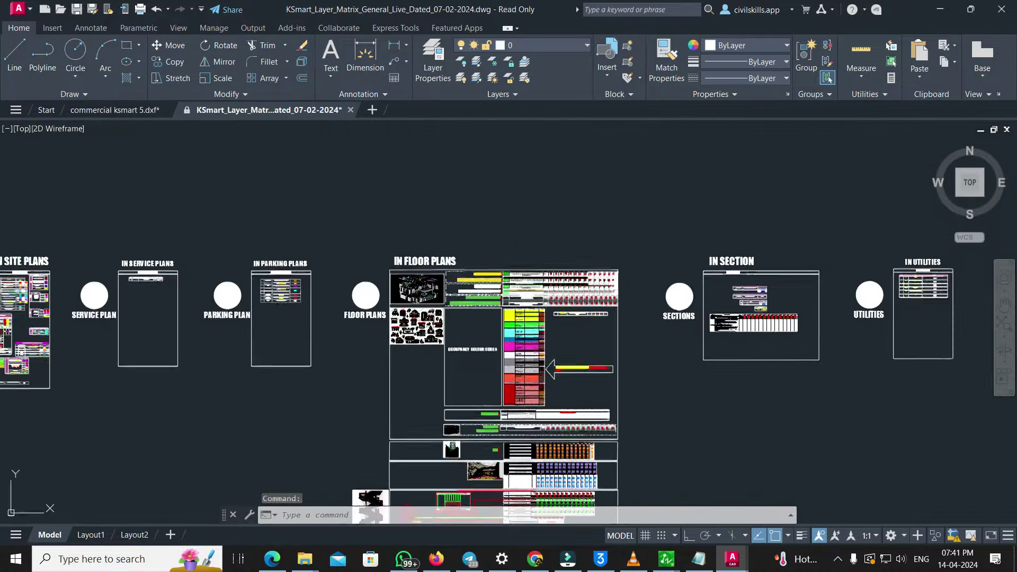
pyautogui.moveTo(495, 421); pyautogui.dragTo(393, 296, button='middle')
pyautogui.scroll(3, 393, 295)
pyautogui.scroll(-1, 367, 177)
pyautogui.moveTo(367, 178); pyautogui.dragTo(367, 163, button='middle')
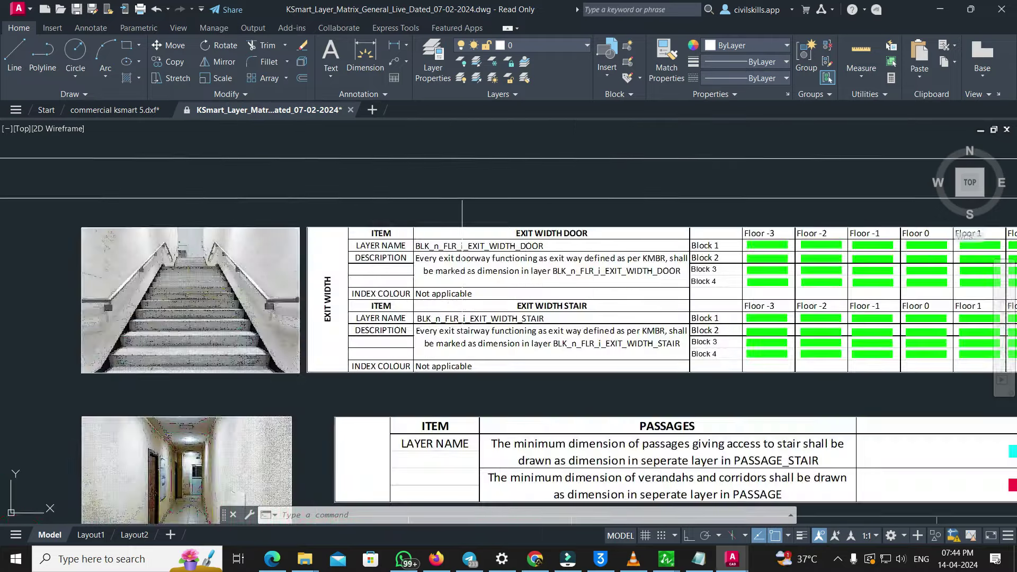
pyautogui.scroll(-2, 179, 358)
pyautogui.scroll(2, 697, 307)
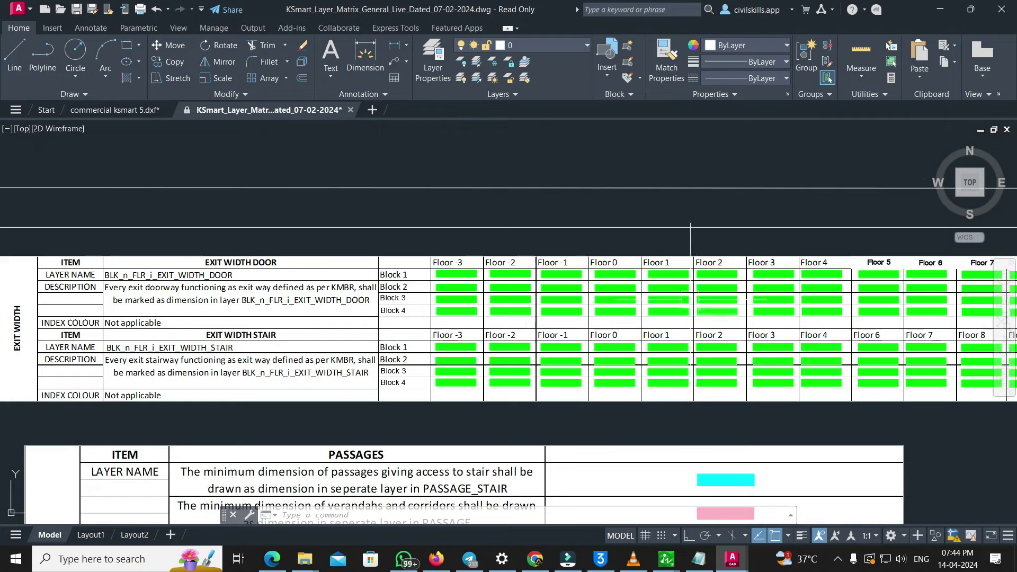
# Match the 1.2 dimension at door D1 in commercial ksmart 5 to the matrix's Exit Width Door swatch for Block 1, Floor 1
pyautogui.write(',')
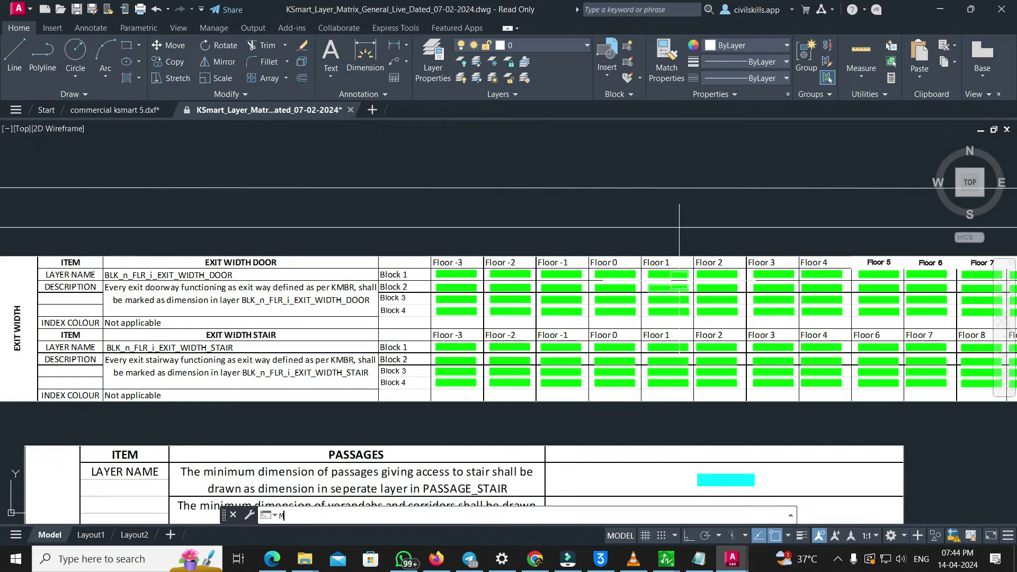
pyautogui.write('A')
pyautogui.press('Return')
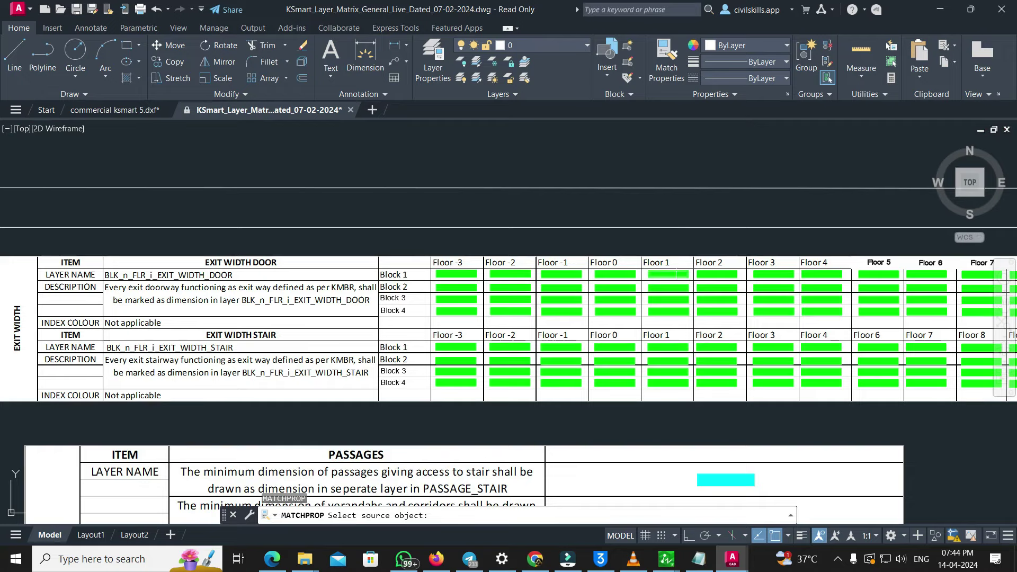
pyautogui.scroll(4, 685, 273)
pyautogui.click(673, 280)
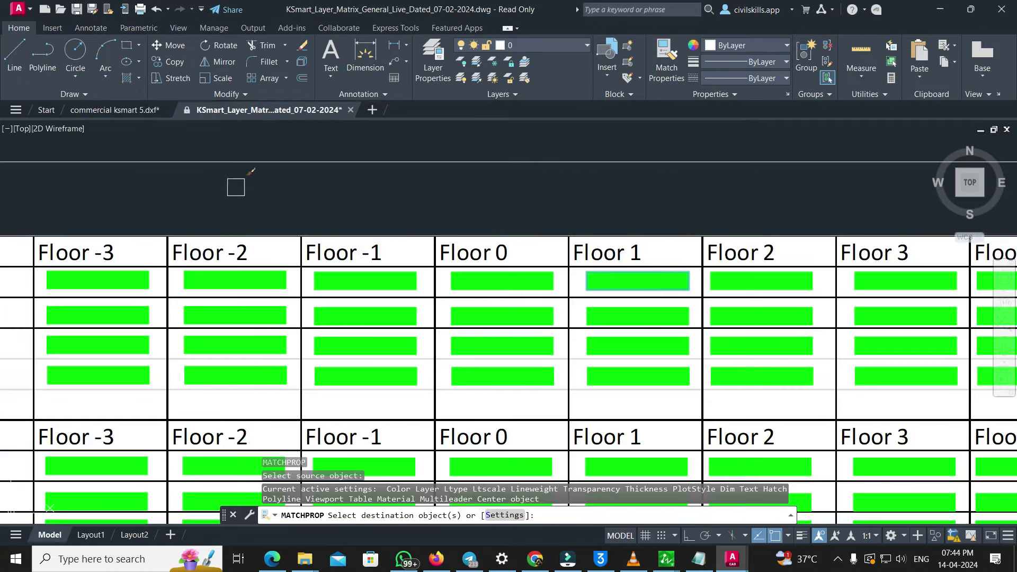
pyautogui.click(97, 110)
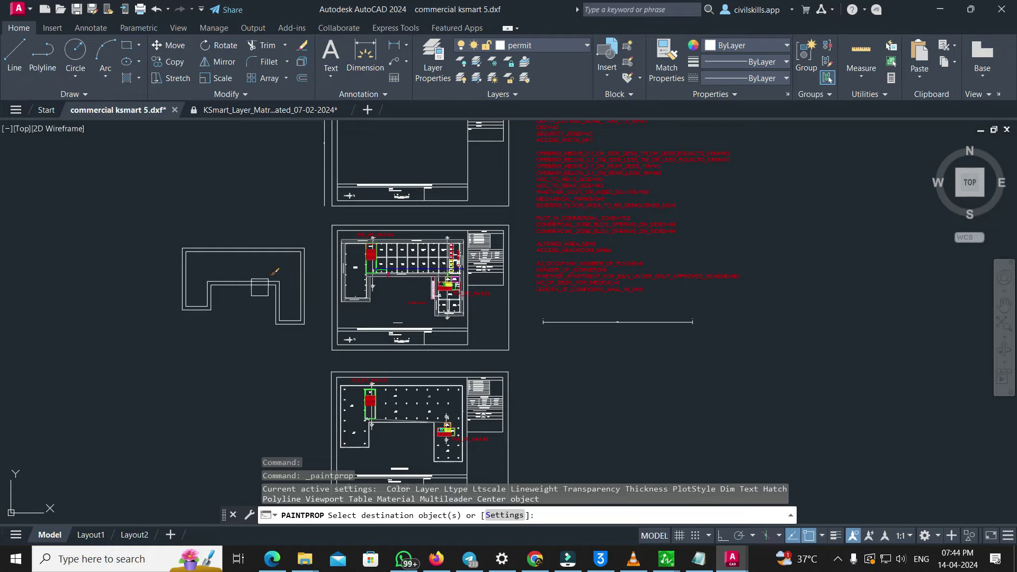
pyautogui.scroll(8, 418, 336)
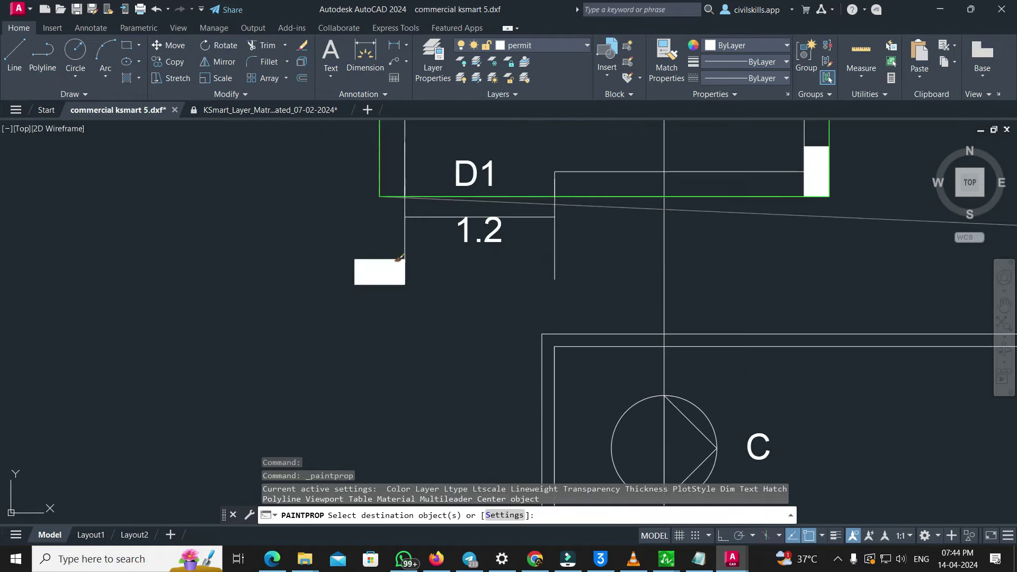
pyautogui.click(500, 243)
pyautogui.press('Escape')
pyautogui.scroll(-6, 590, 245)
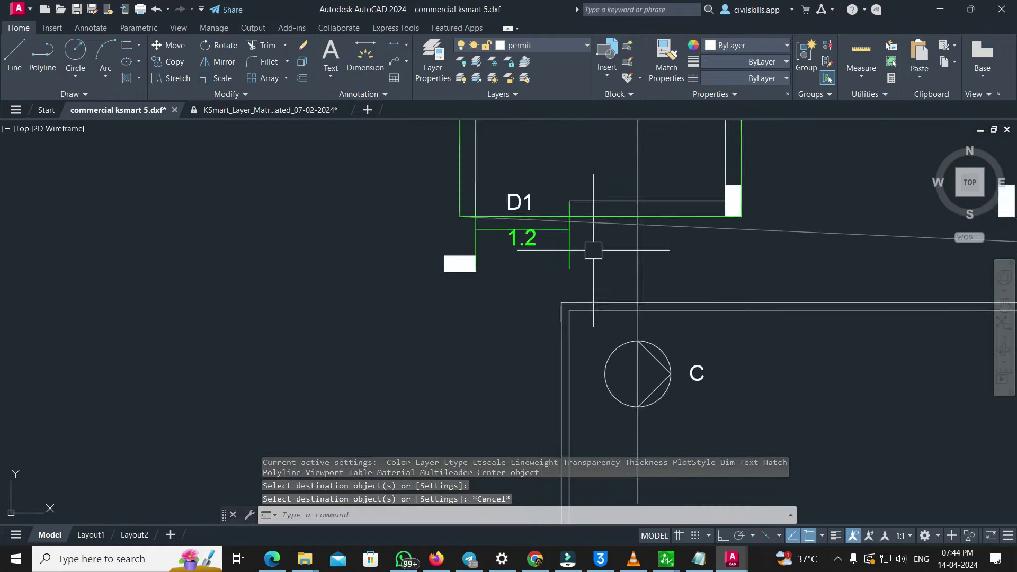
# Switch to Chrome and review the KSmart scrutiny report from the exit width section down to the urinal requirements
pyautogui.scroll(-2, 458, 265)
pyautogui.scroll(6, 715, 307)
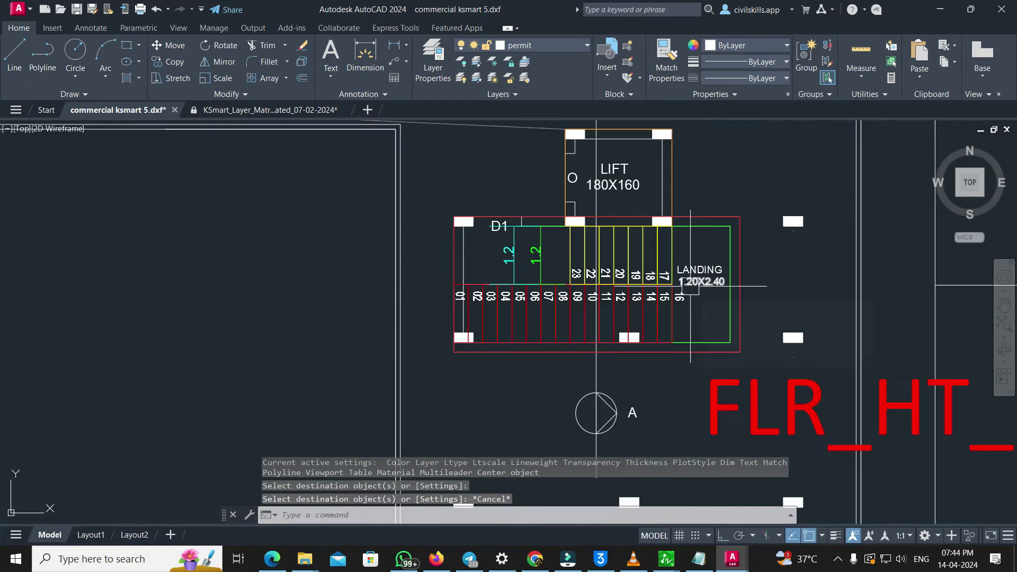
pyautogui.scroll(-5, 621, 286)
pyautogui.scroll(-6, 361, 288)
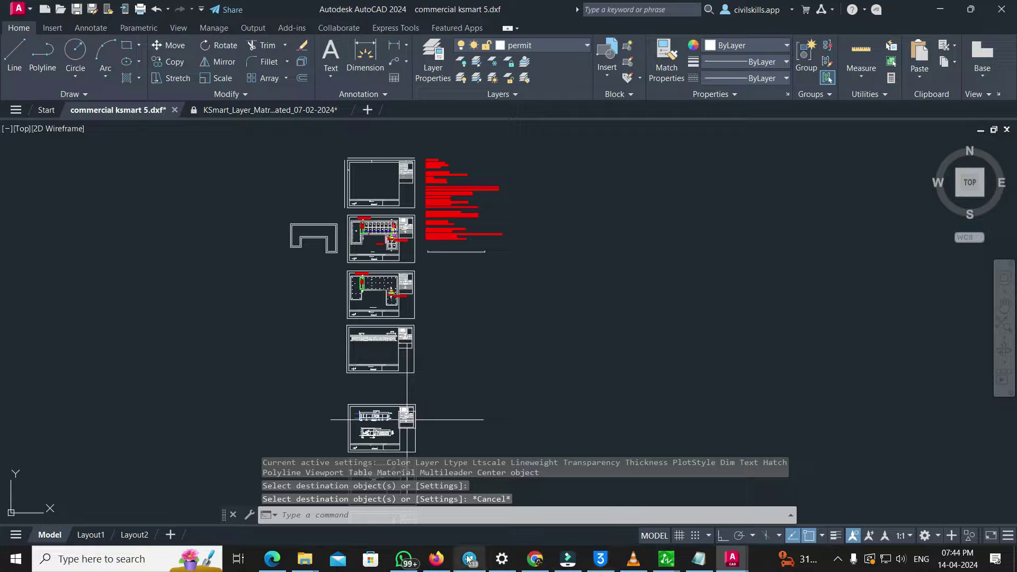
pyautogui.click(535, 559)
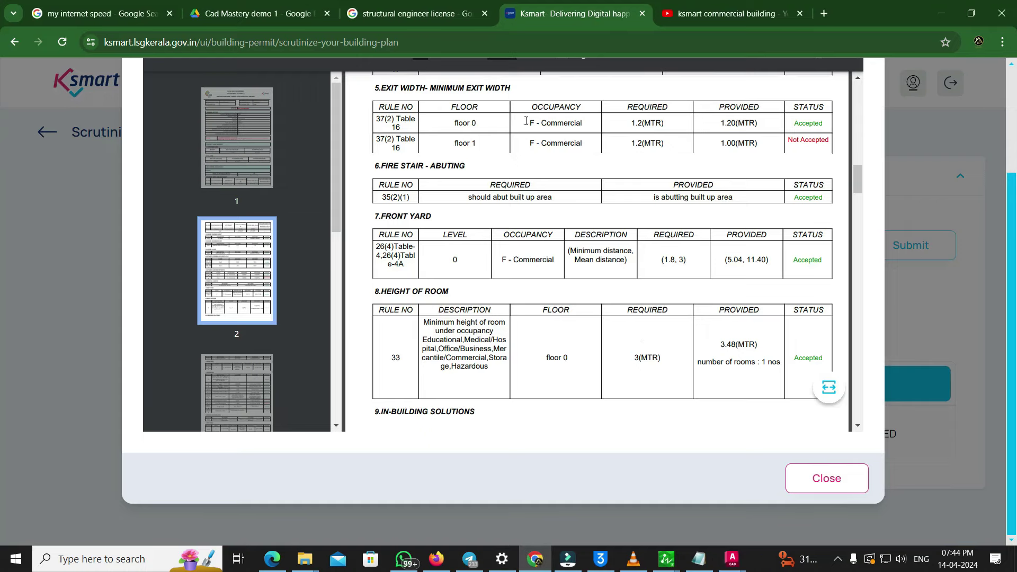
pyautogui.scroll(-12, 650, 144)
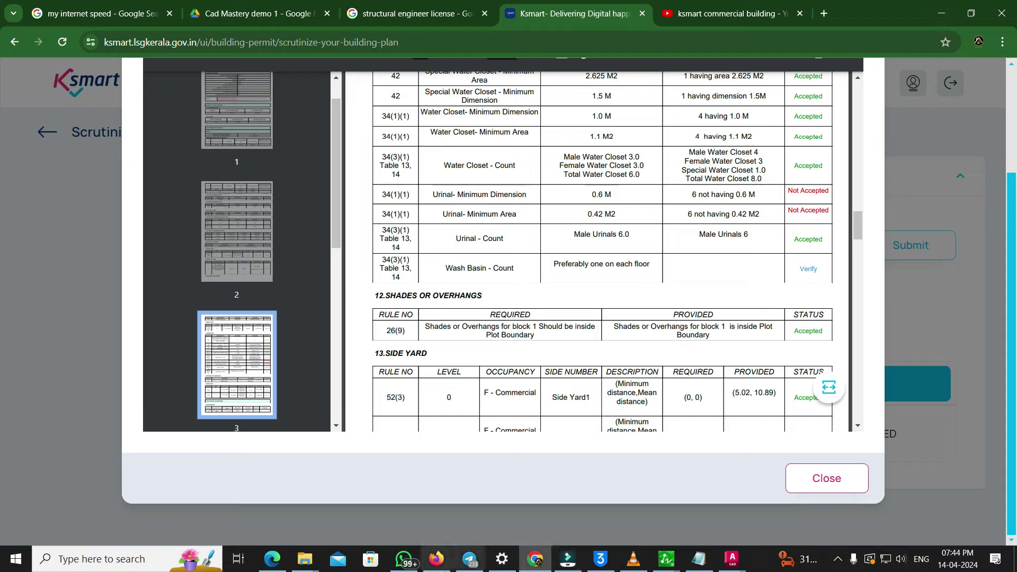
# Return to commercial ksmart 5 in AutoCAD and erase the six red urinal rectangles in the 195 X525 toilet
pyautogui.moveTo(728, 561)
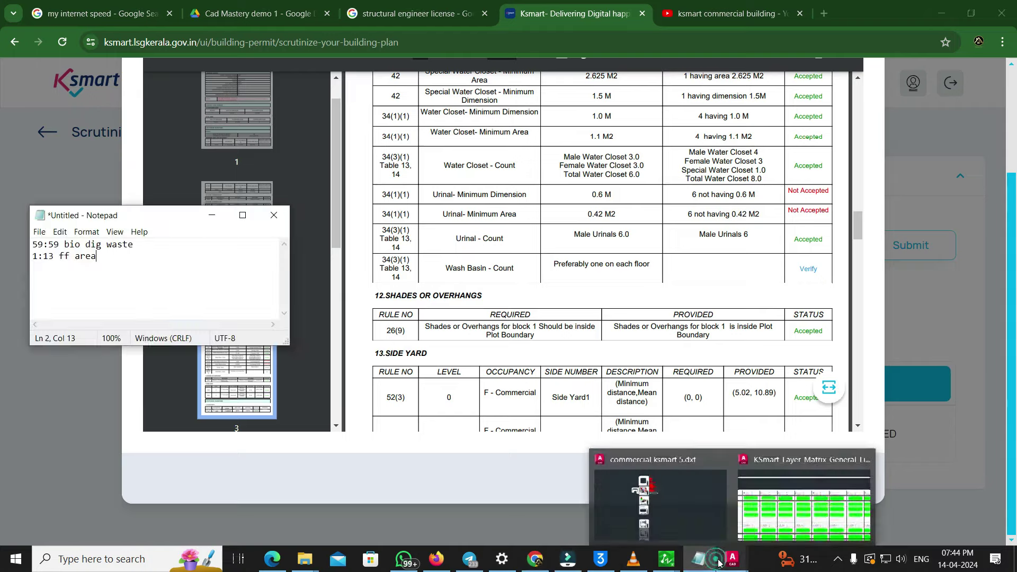
pyautogui.click(710, 511)
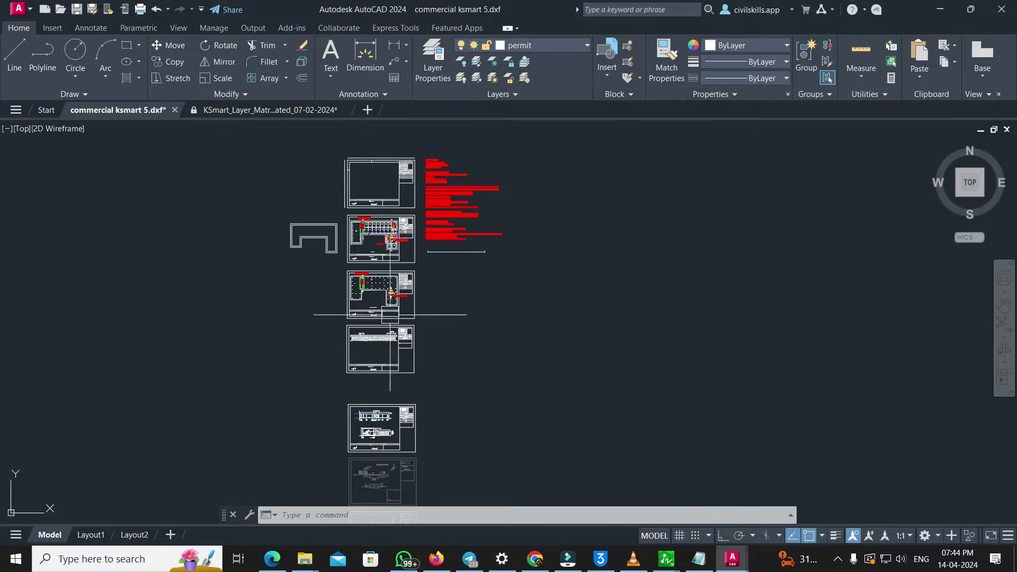
pyautogui.scroll(3, 408, 313)
pyautogui.scroll(-5, 380, 173)
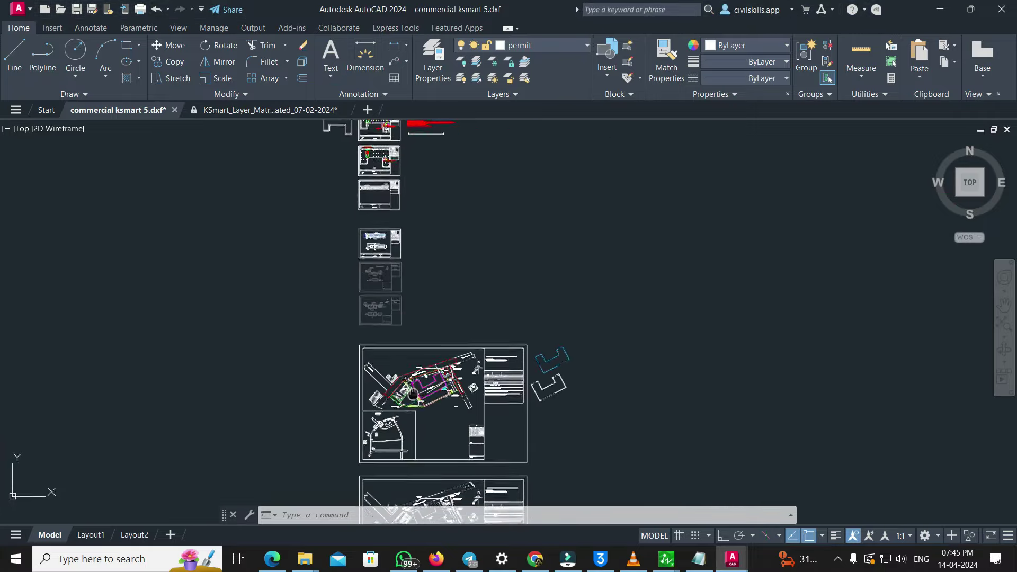
pyautogui.scroll(6, 402, 211)
pyautogui.scroll(10, 383, 339)
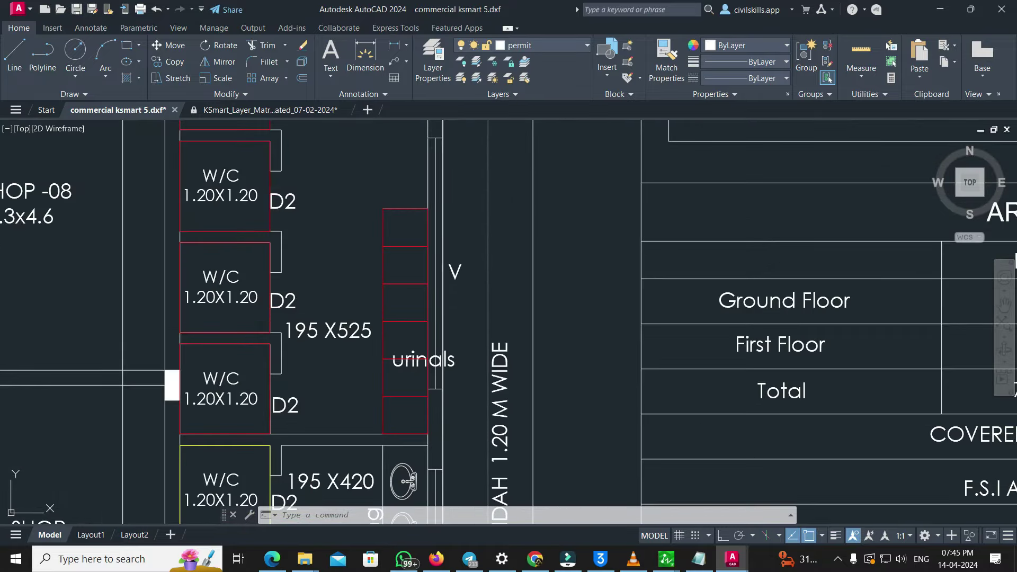
pyautogui.click(383, 421)
pyautogui.press('Delete')
pyautogui.click(376, 380)
pyautogui.press('Delete')
pyautogui.click(379, 342)
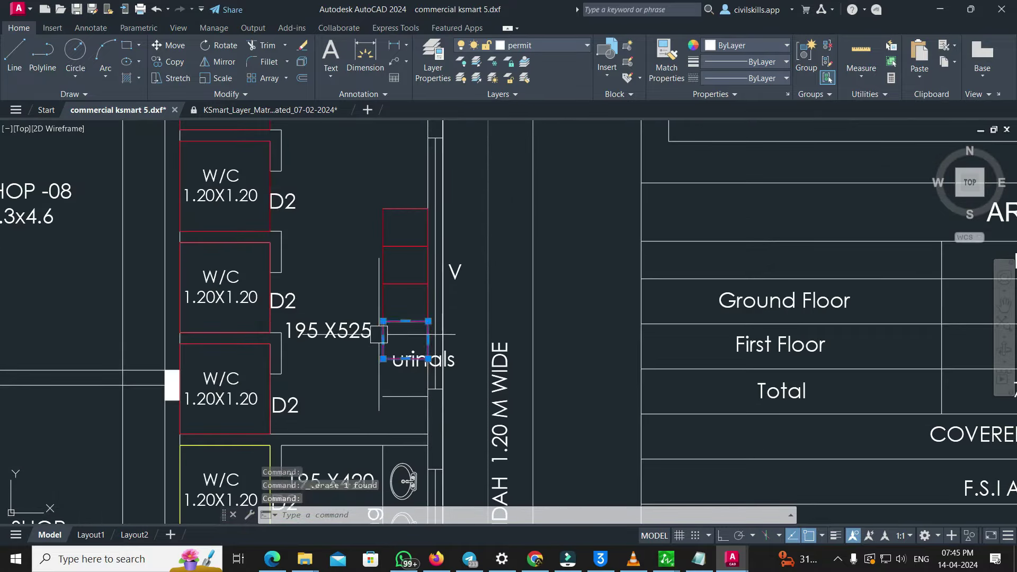
pyautogui.press('Delete')
pyautogui.click(377, 302)
pyautogui.press('Delete')
pyautogui.click(379, 268)
pyautogui.press('Delete')
pyautogui.click(378, 242)
pyautogui.press('Delete')
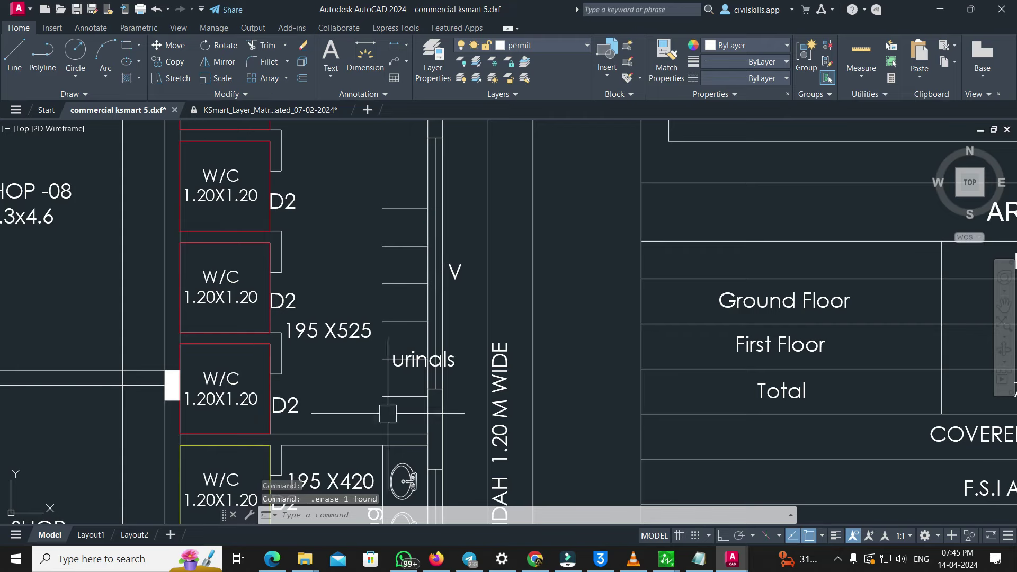
# Erase the six short white divider lines left between the urinals in the 195 X525 toilet
pyautogui.click(395, 423)
pyautogui.click(359, 373)
pyautogui.press('Delete')
pyautogui.click(383, 355)
pyautogui.press('Delete')
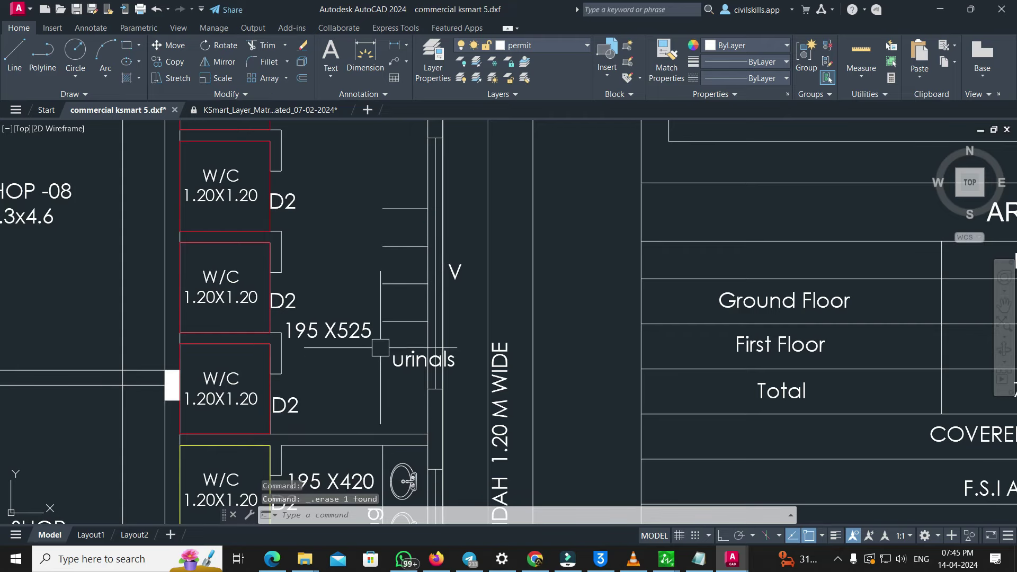
pyautogui.click(387, 320)
pyautogui.press('Delete')
pyautogui.click(388, 284)
pyautogui.press('Delete')
pyautogui.click(390, 247)
pyautogui.press('Delete')
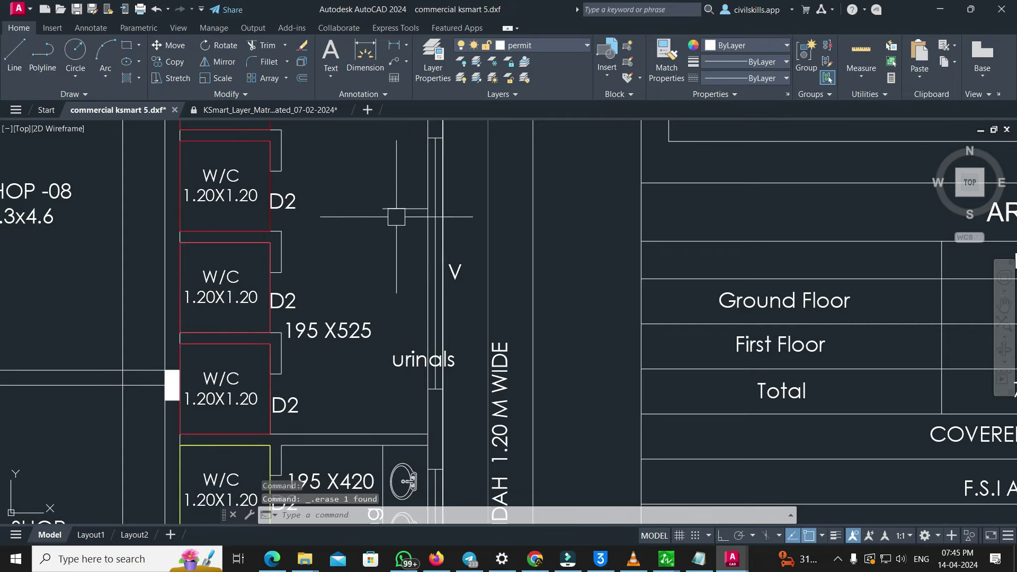
pyautogui.click(392, 211)
pyautogui.press('Delete')
pyautogui.press('Escape')
# Draw a closed polyline rectangle 0.6 wide and 0.7 high in the lower right corner of the 195 X525 toilet
pyautogui.write('pl')
pyautogui.press('Return')
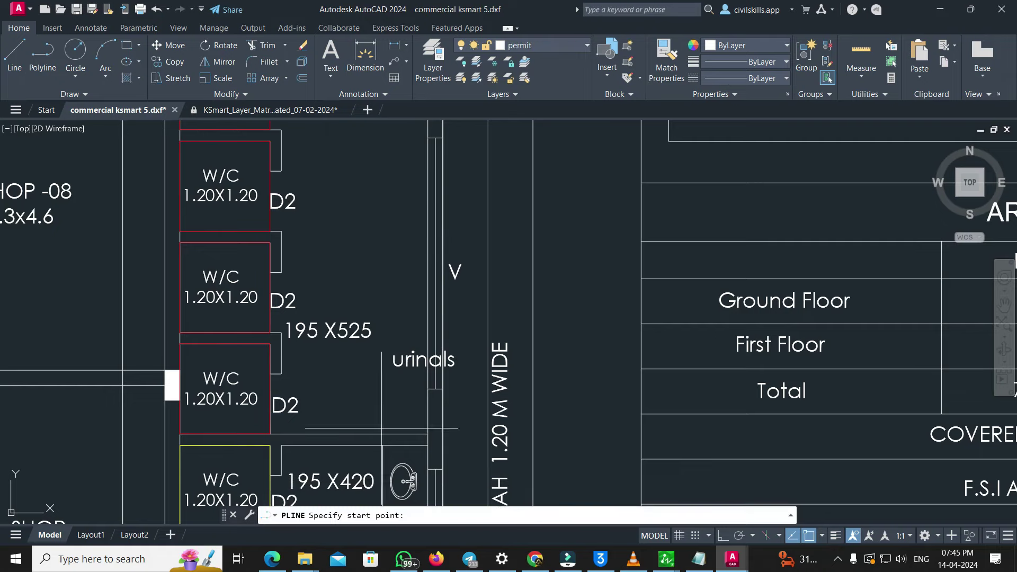
pyautogui.scroll(5, 399, 443)
pyautogui.click(471, 424)
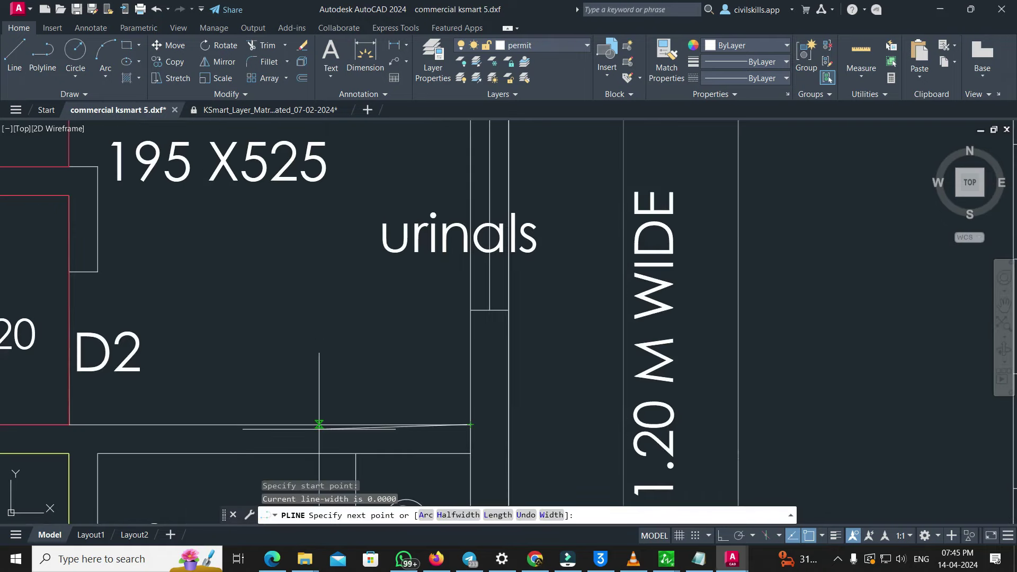
pyautogui.press('F8')
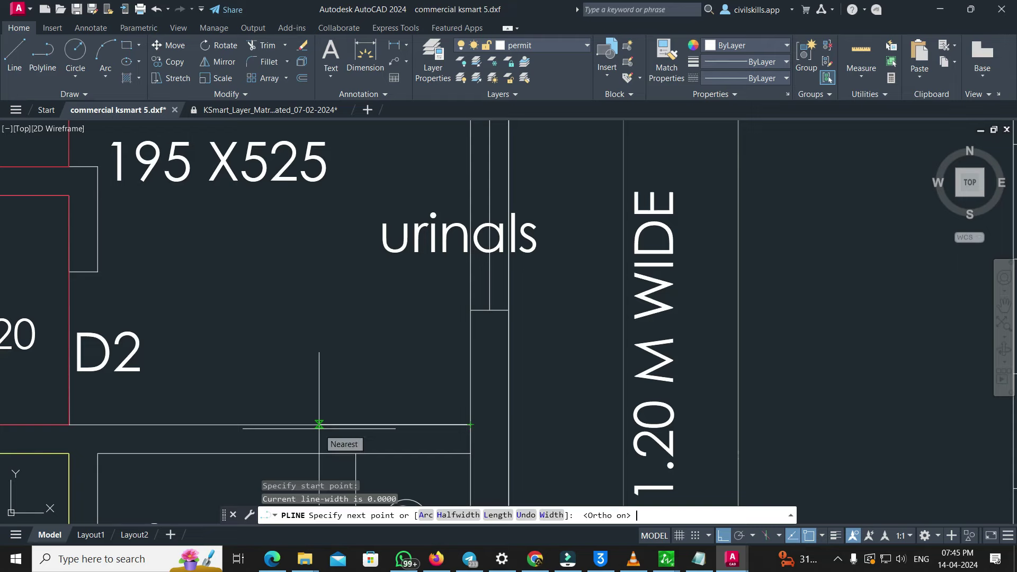
pyautogui.write('.6')
pyautogui.press('Return')
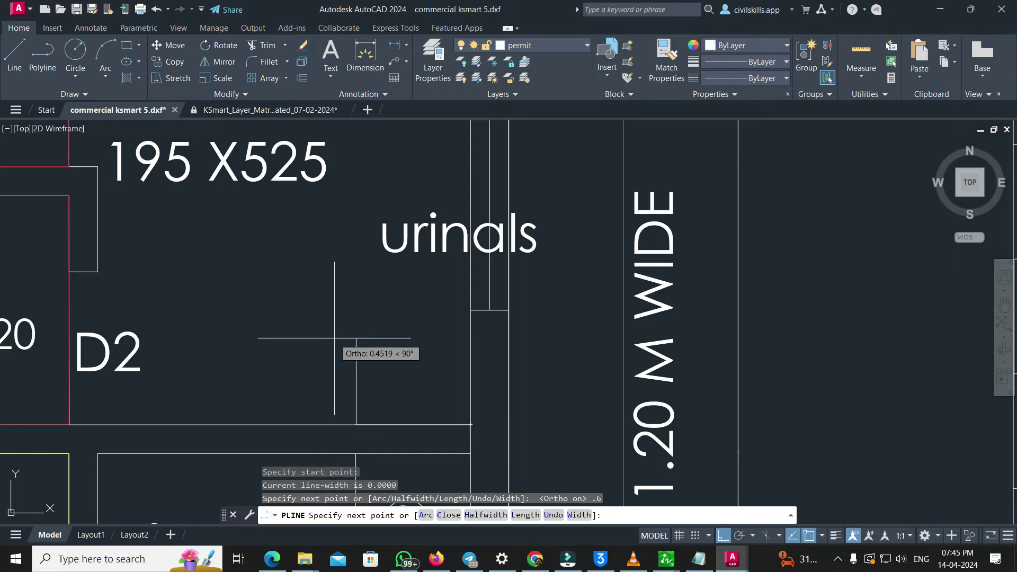
pyautogui.press('Return')
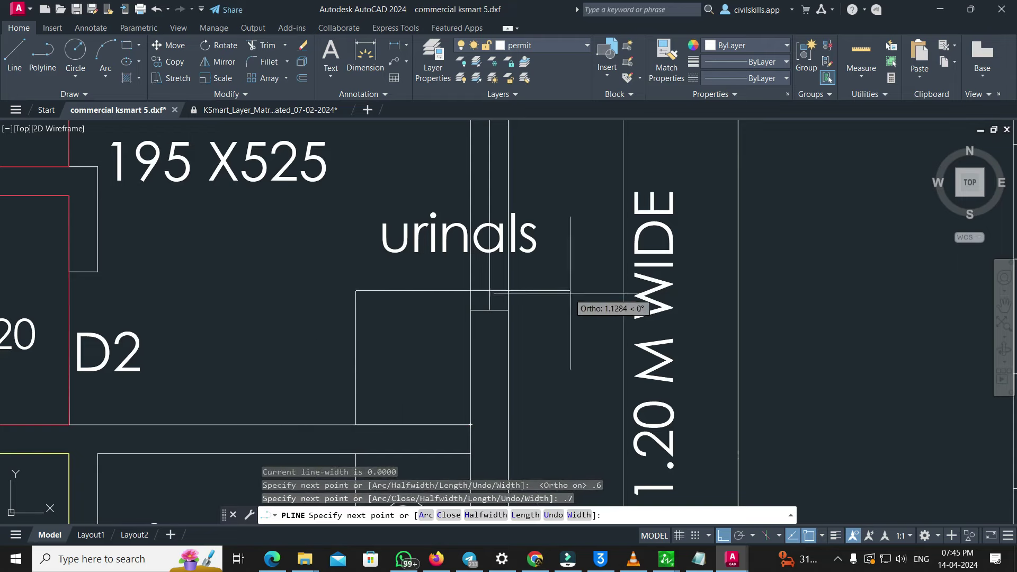
pyautogui.write('.6')
pyautogui.press('Return')
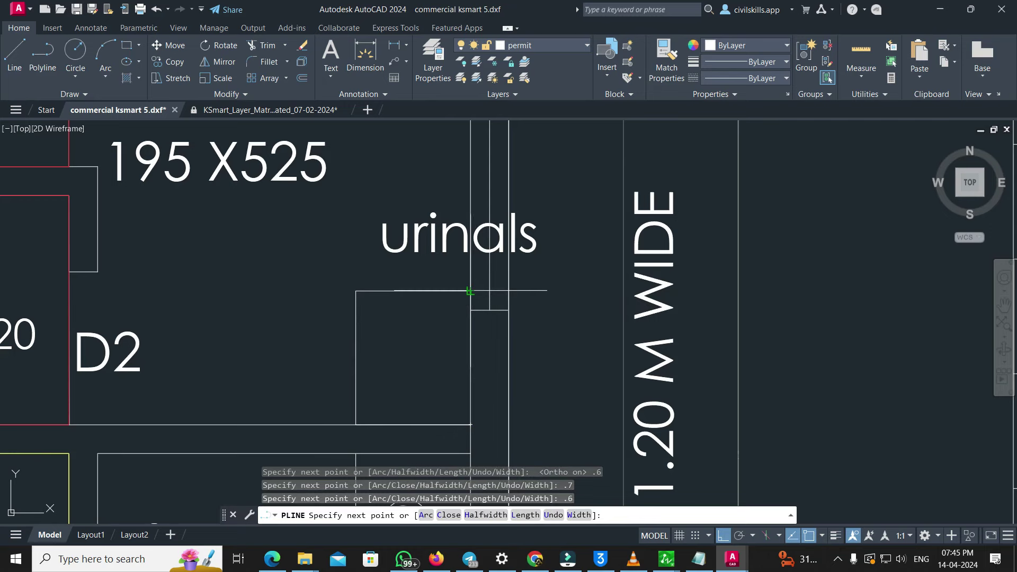
pyautogui.write('C')
pyautogui.press('Return')
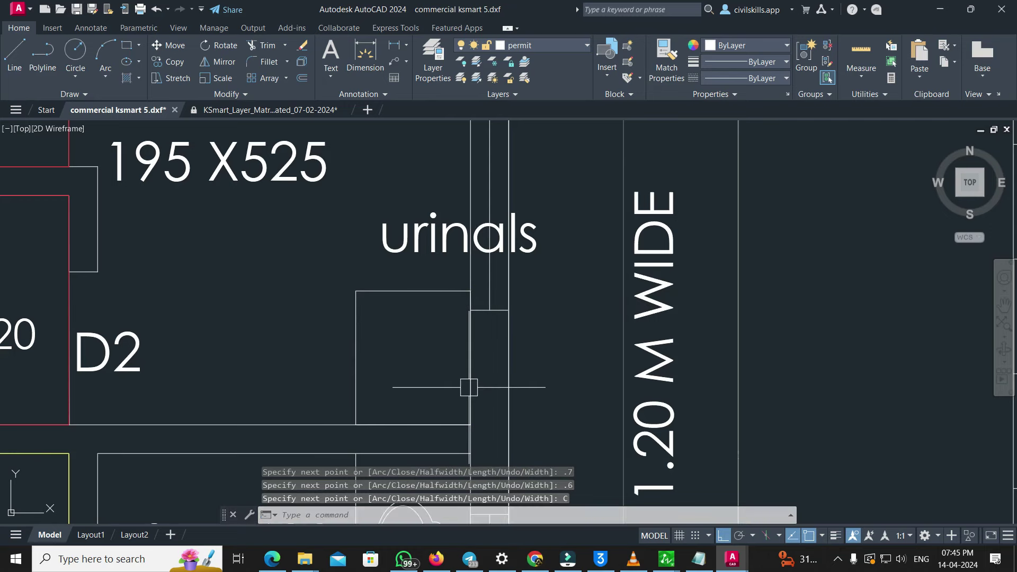
# Copy the new urinal rectangle upward four times, stacking the copies end to end along the toilet's right wall
pyautogui.click(437, 291)
pyautogui.write('co')
pyautogui.press('Return')
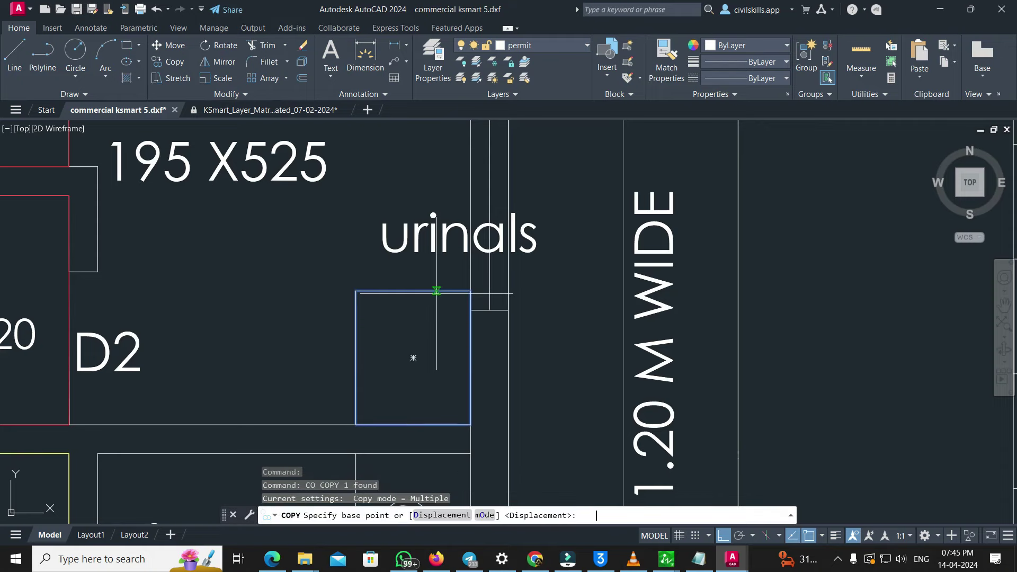
pyautogui.click(470, 424)
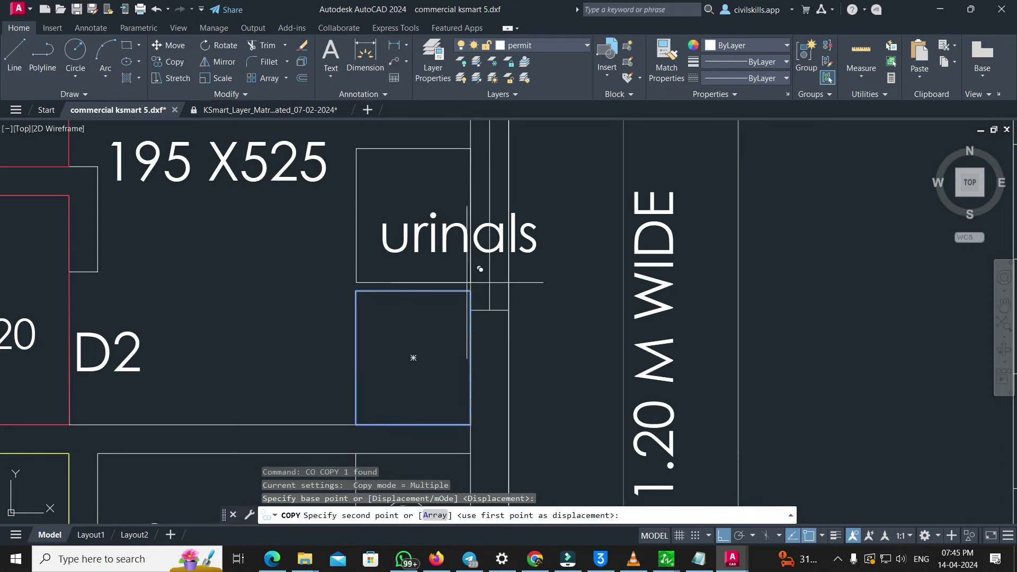
pyautogui.click(469, 291)
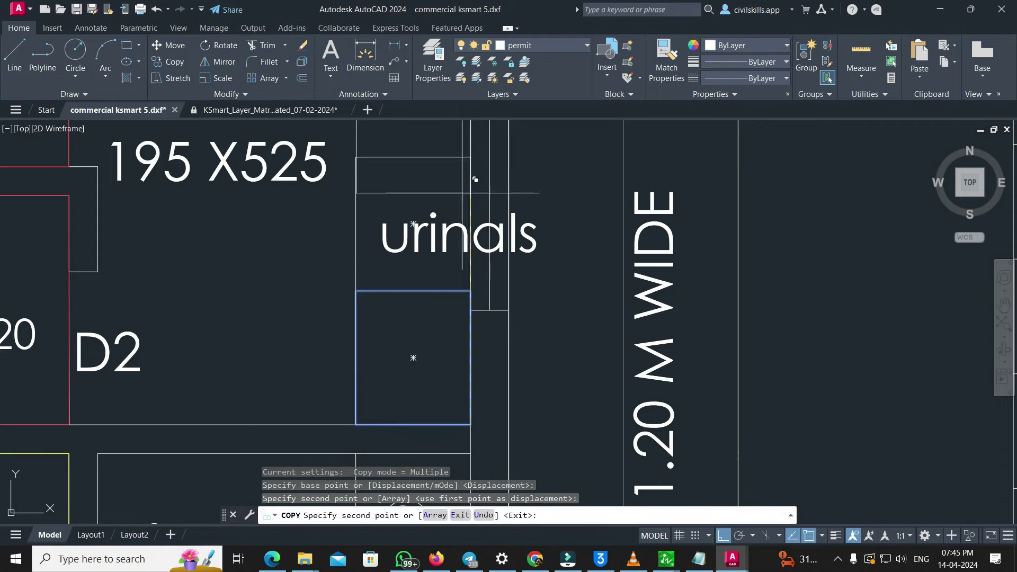
pyautogui.click(471, 157)
pyautogui.scroll(-4, 487, 319)
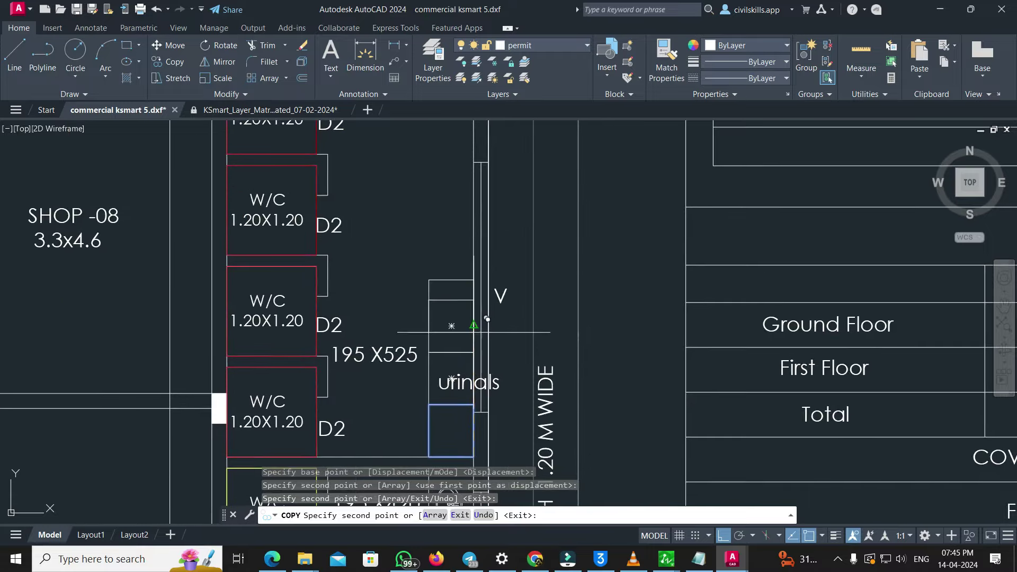
pyautogui.click(473, 300)
pyautogui.click(481, 227)
pyautogui.scroll(-3, 480, 256)
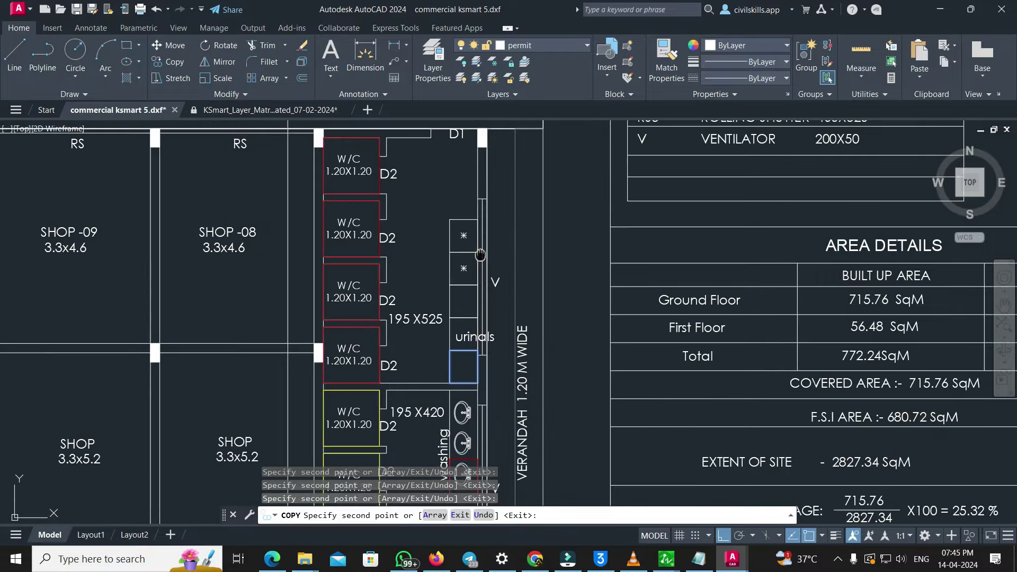
pyautogui.scroll(4, 480, 256)
pyautogui.scroll(-5, 489, 328)
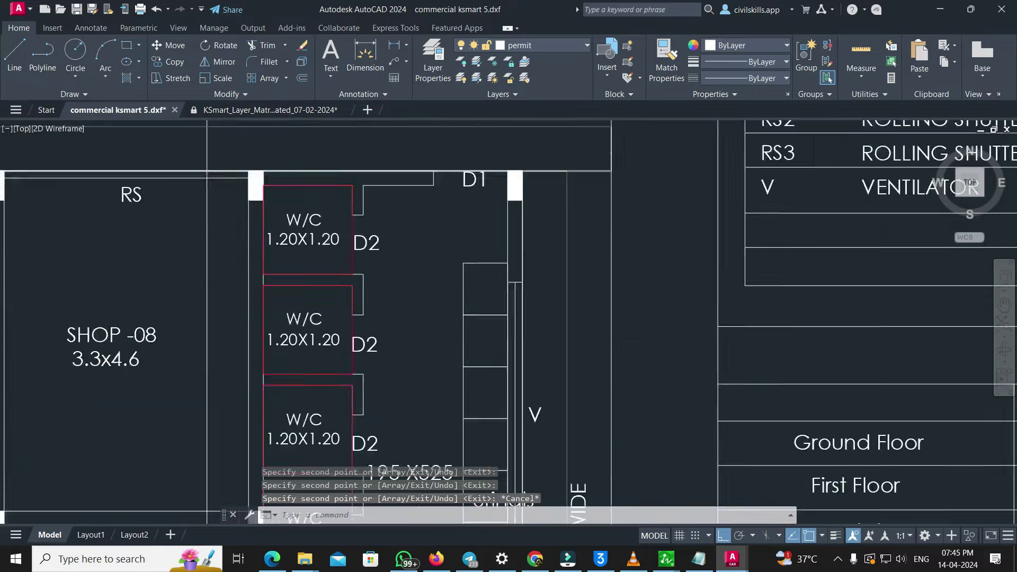
# In the KSmart layer matrix drawing, start Match Properties with the Block 01, Floor 0 URINALS swatch as the source object
pyautogui.scroll(3, 407, 289)
pyautogui.press('Escape')
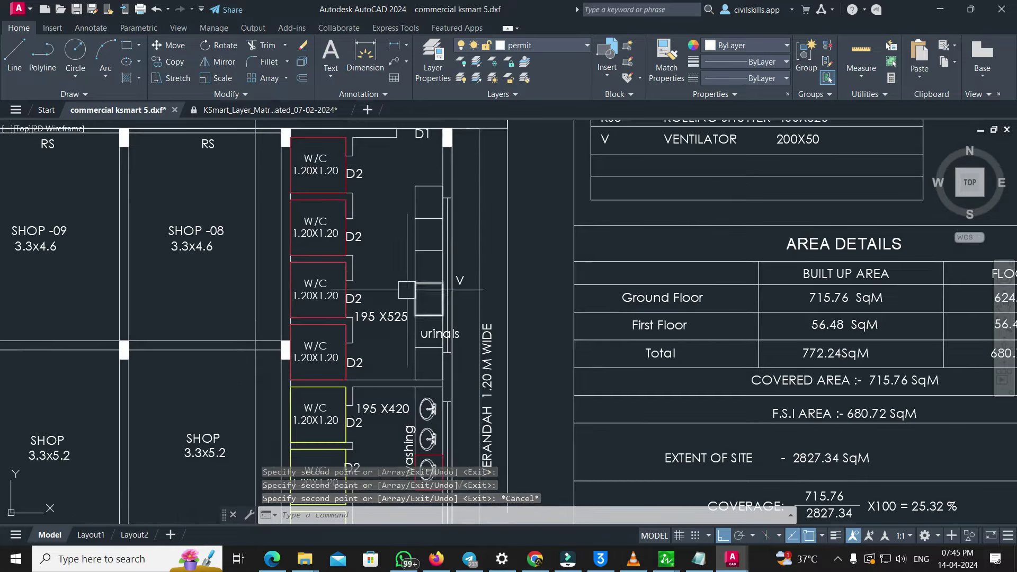
pyautogui.click(297, 107)
pyautogui.scroll(-7, 457, 198)
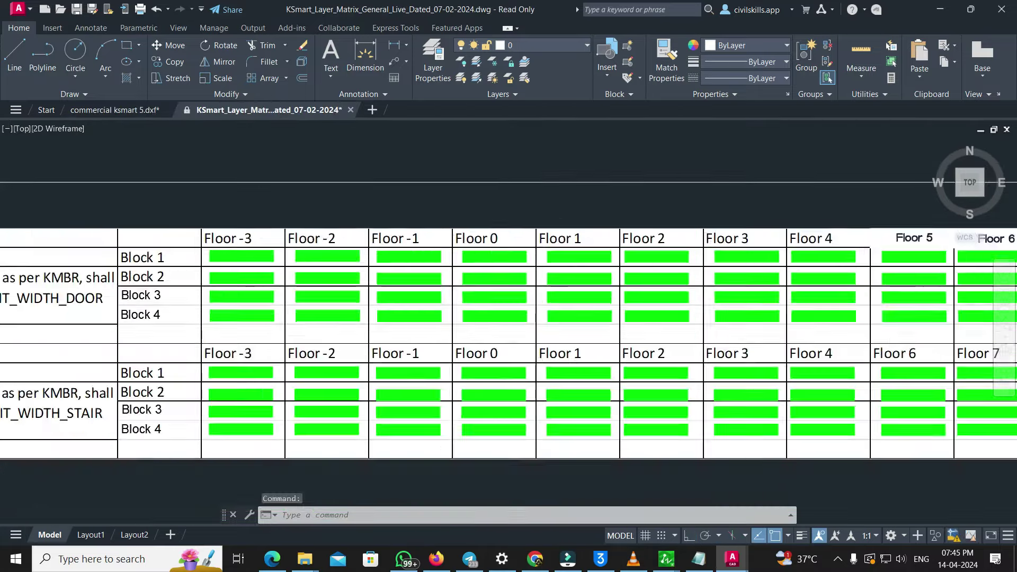
pyautogui.scroll(3, 443, 290)
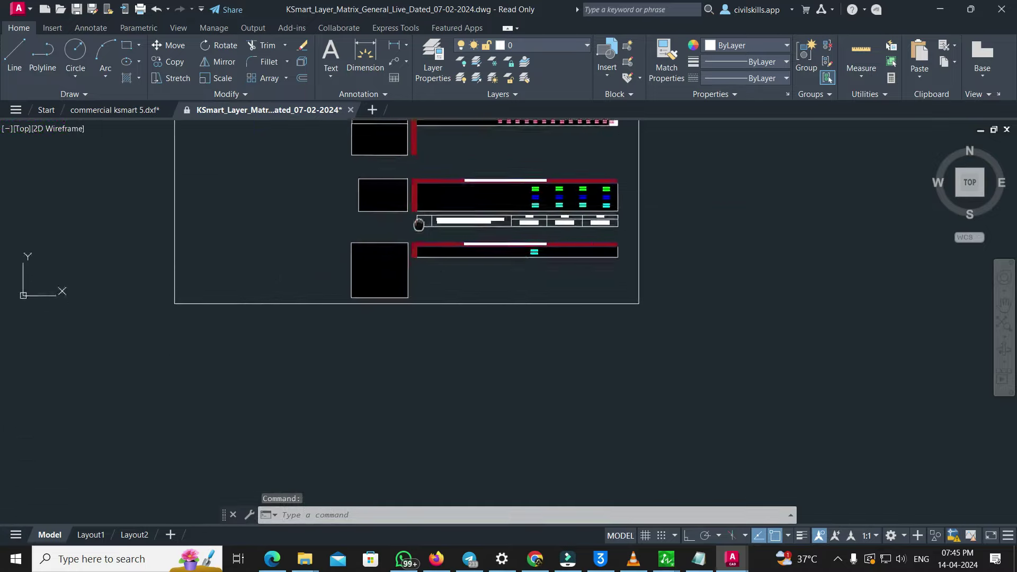
pyautogui.scroll(-6, 448, 328)
pyautogui.scroll(4, 405, 286)
pyautogui.scroll(6, 405, 286)
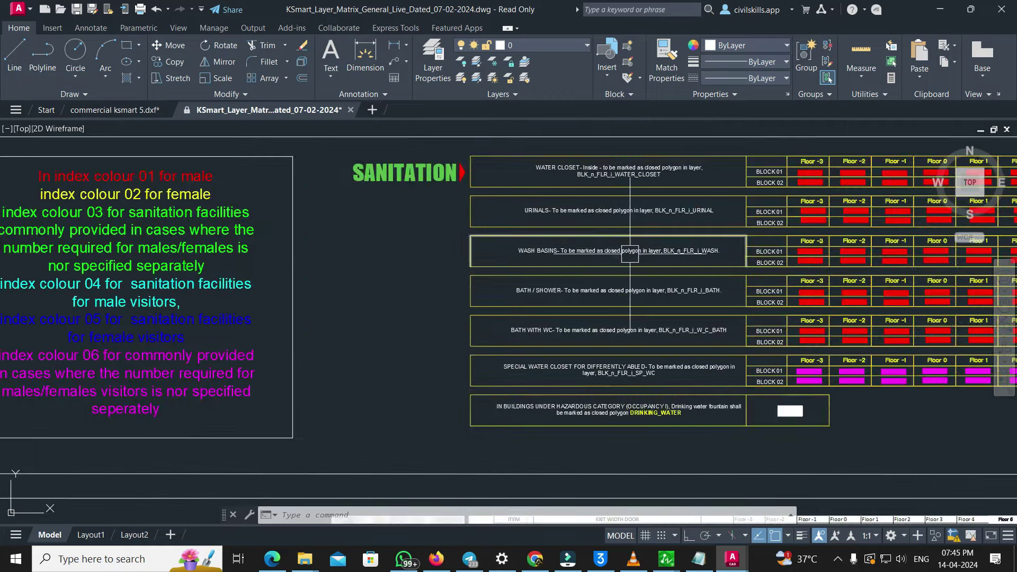
pyautogui.scroll(3, 497, 230)
pyautogui.moveTo(583, 267); pyautogui.dragTo(312, 293, button='middle')
pyautogui.write('ma')
pyautogui.press('Return')
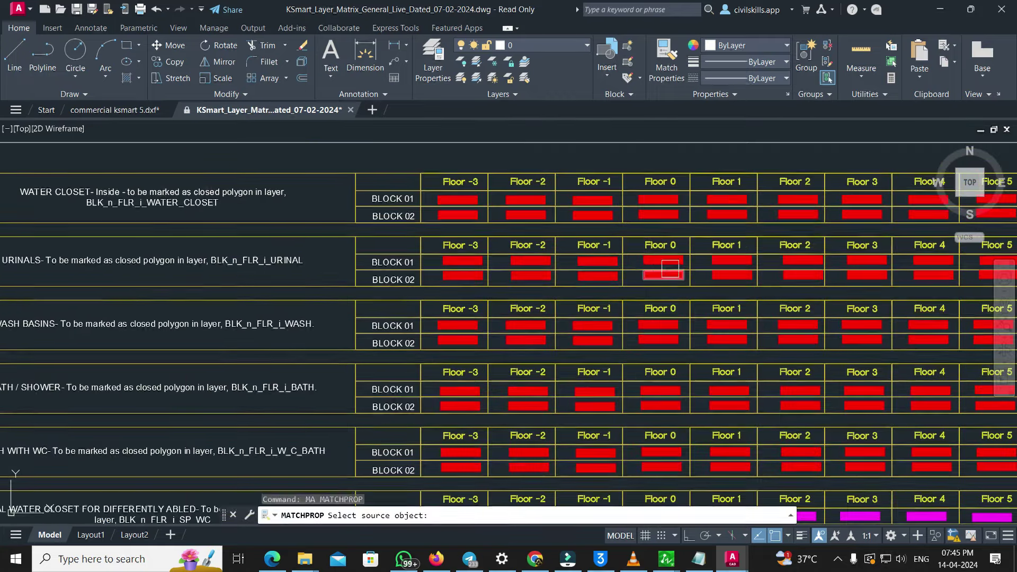
pyautogui.scroll(5, 644, 267)
pyautogui.click(624, 240)
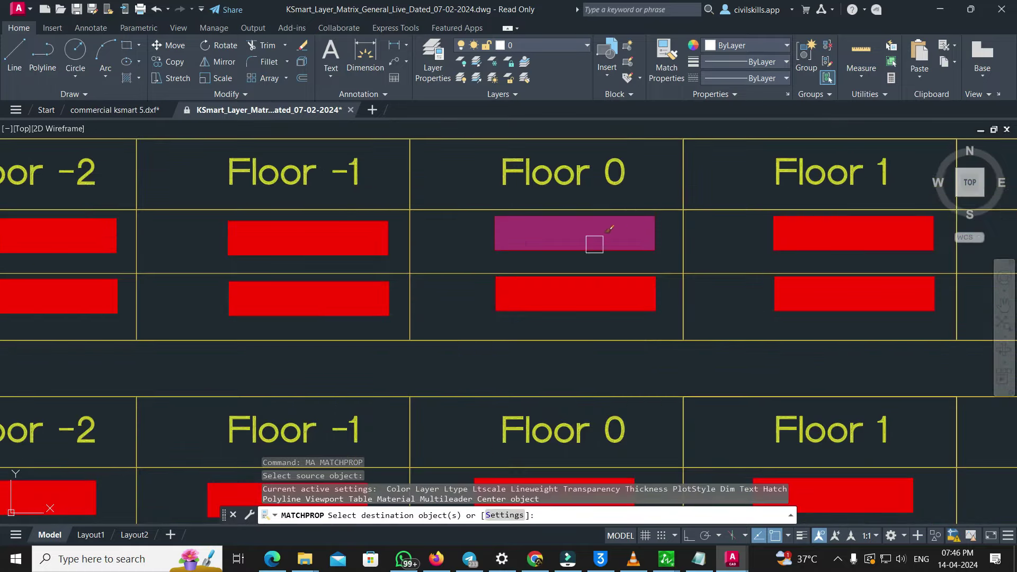
# Apply the urinal layer properties to the six new urinal rectangles in commercial ksmart 5 and save the drawing
pyautogui.click(115, 110)
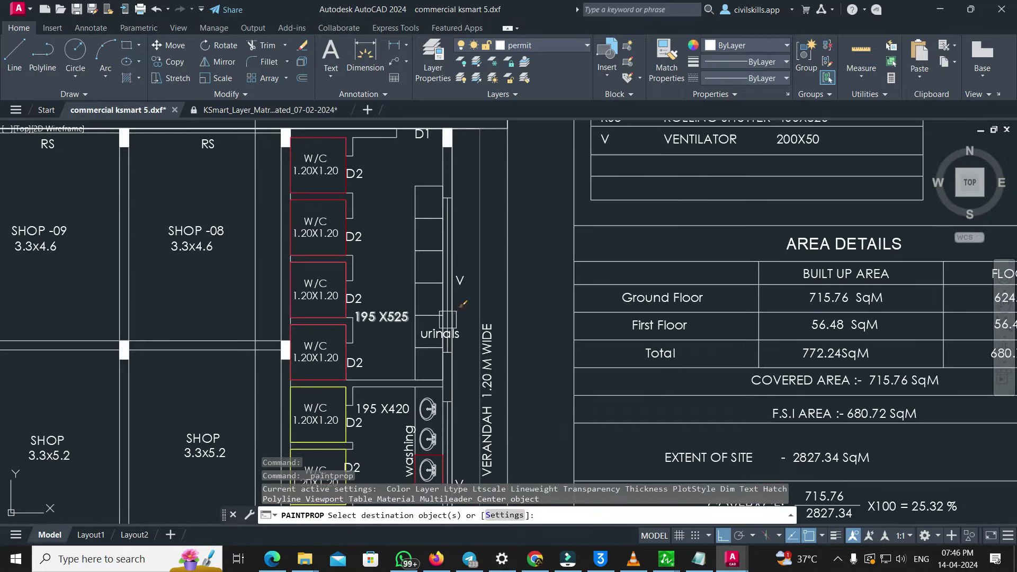
pyautogui.scroll(3, 404, 369)
pyautogui.click(404, 369)
pyautogui.click(397, 320)
pyautogui.click(397, 271)
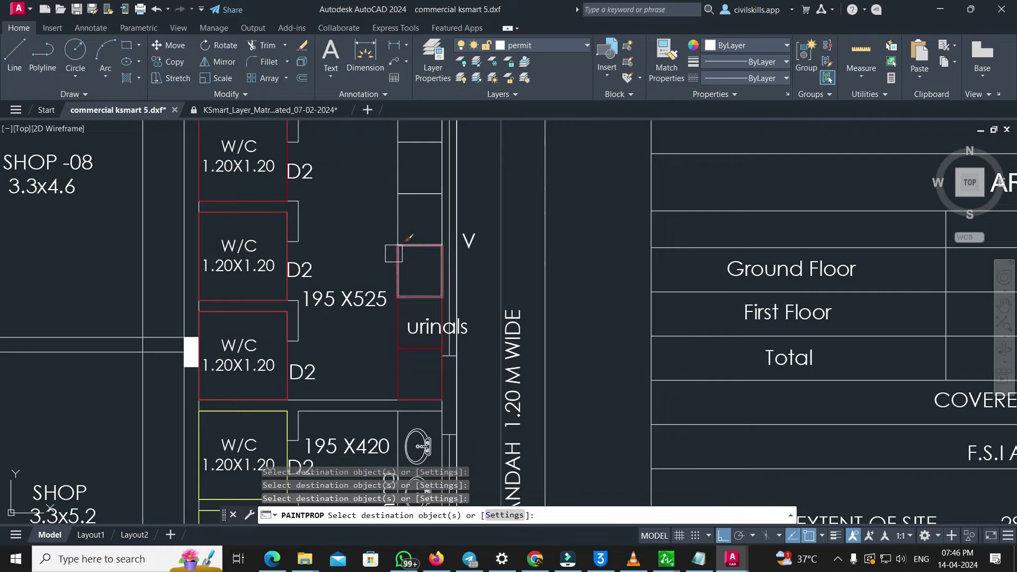
pyautogui.moveTo(413, 159); pyautogui.dragTo(434, 243, button='middle')
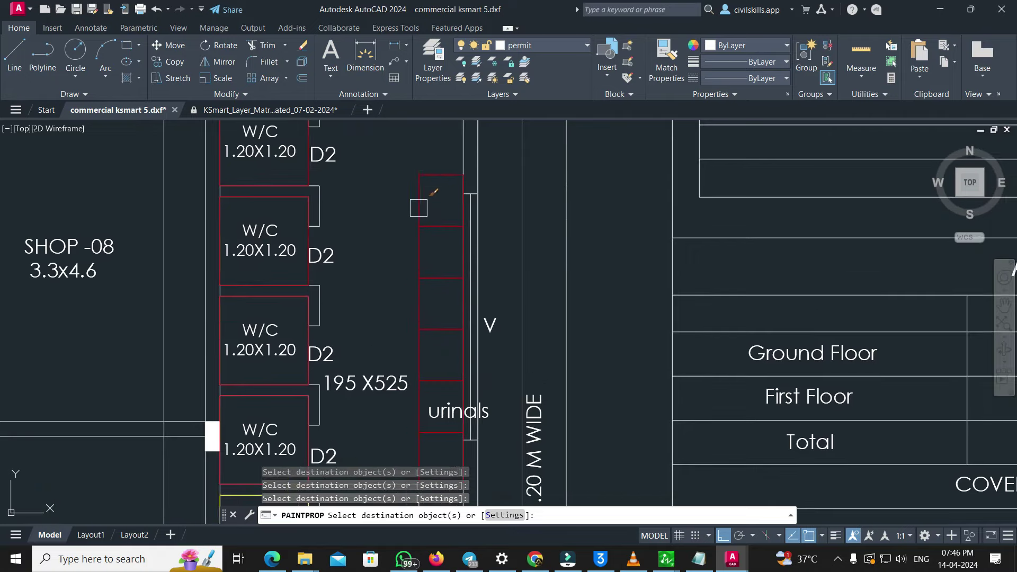
pyautogui.scroll(-6, 461, 227)
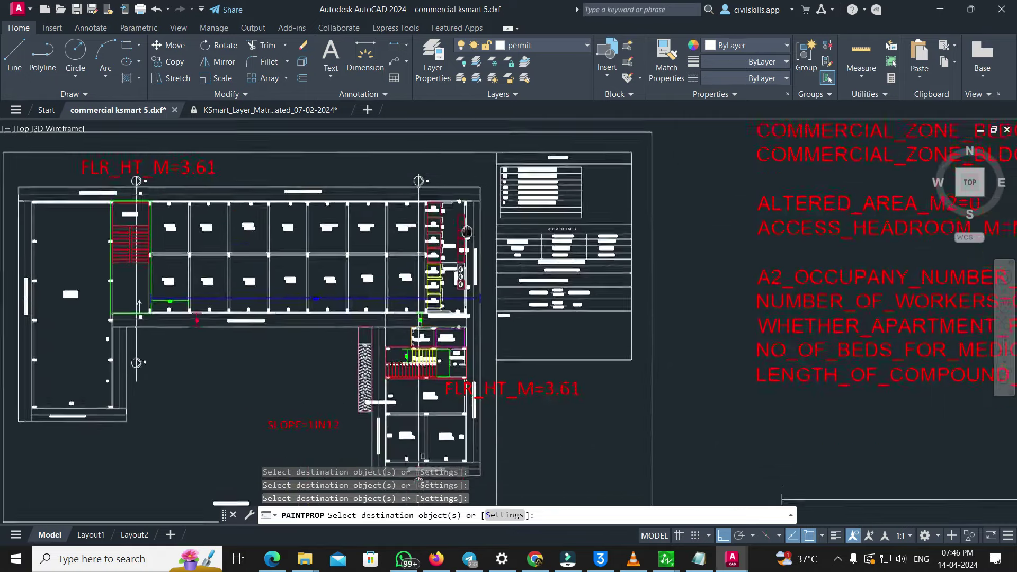
pyautogui.click(75, 17)
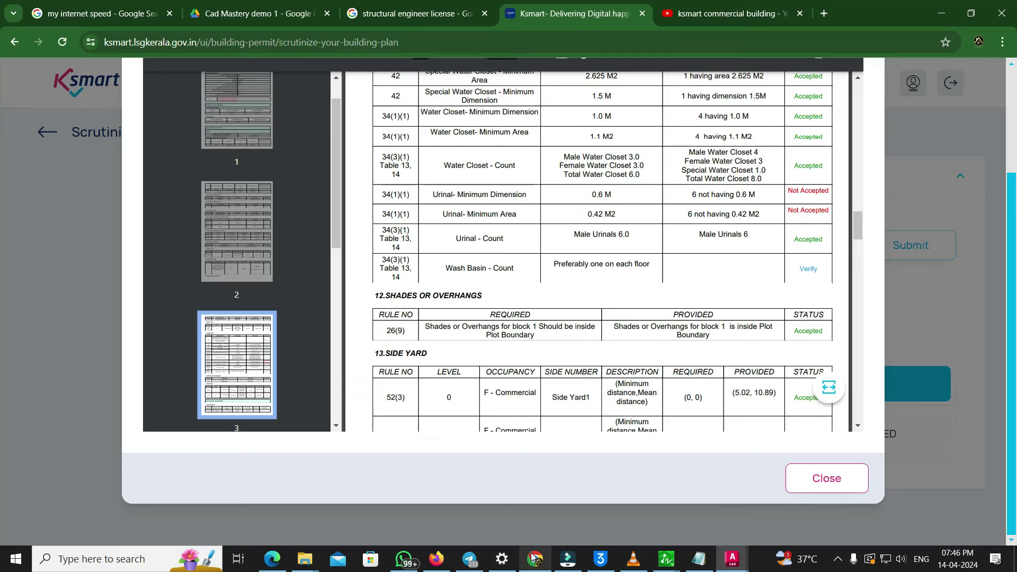
# Switch to KSmart in Chrome, replace the uploaded drawing with the saved commercial ksmart 5.dxf, and submit it for scrutiny, agreeing to the upload conditions
pyautogui.click(534, 558)
pyautogui.click(796, 483)
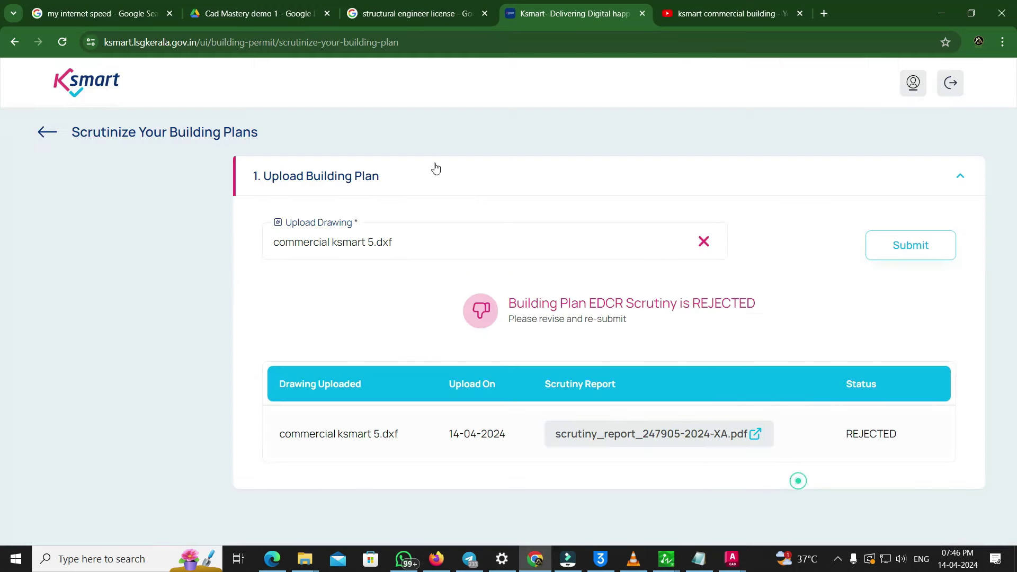
pyautogui.click(703, 242)
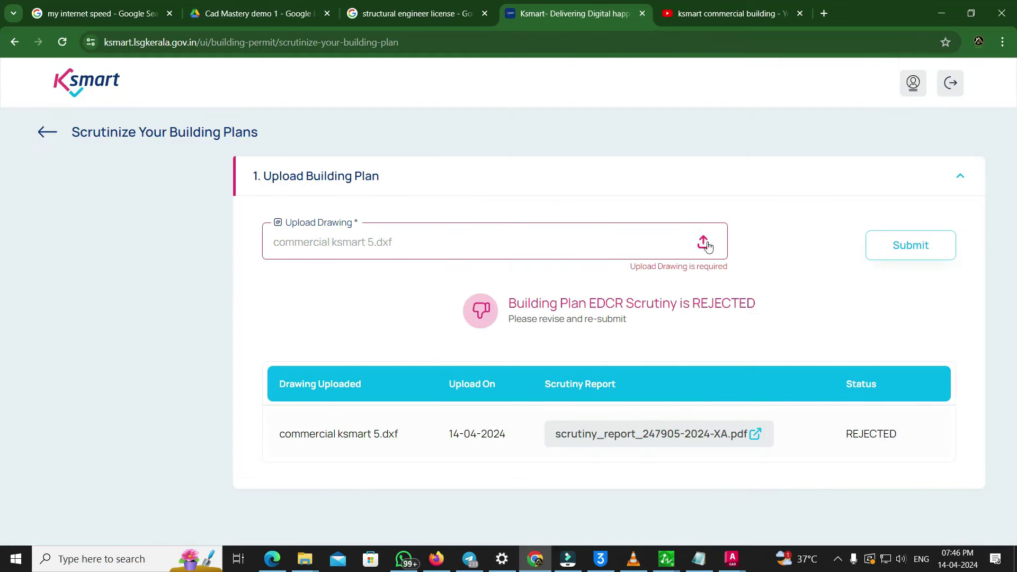
pyautogui.click(704, 243)
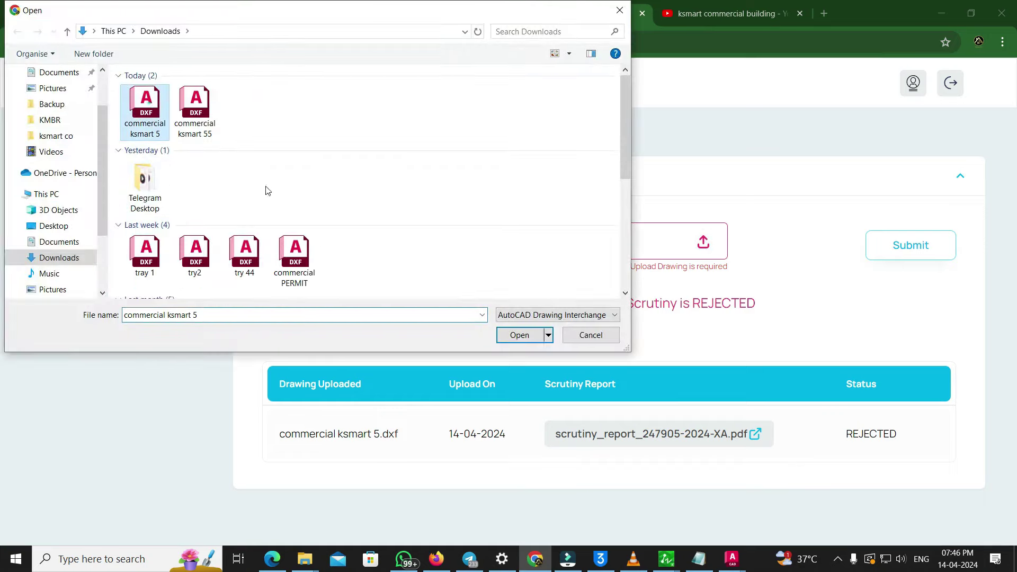
pyautogui.click(519, 335)
pyautogui.click(925, 244)
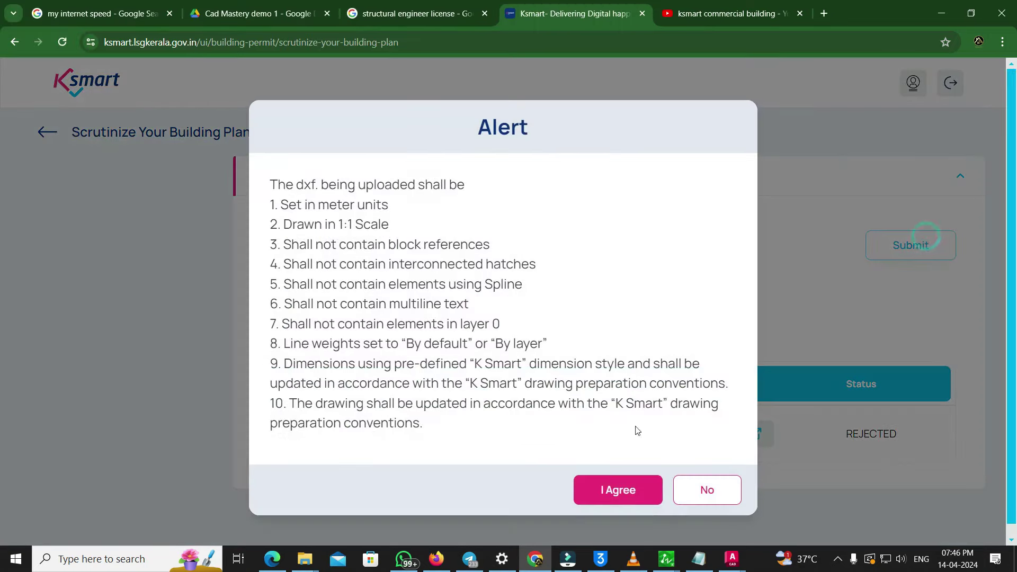
pyautogui.click(628, 491)
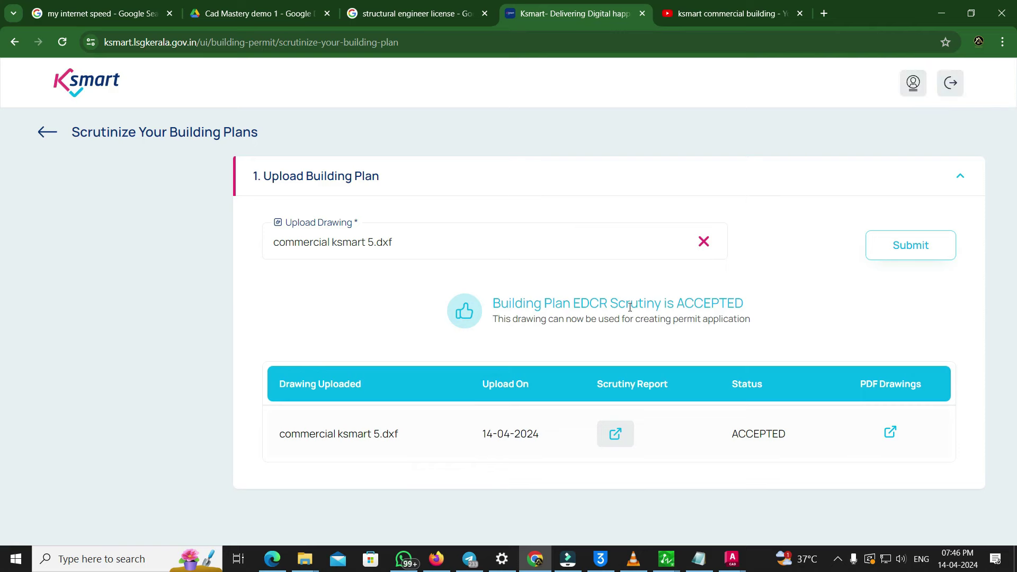
# Open the new EDCR scrutiny report, review the rule statuses and declarations on all pages, and close it
pyautogui.click(616, 439)
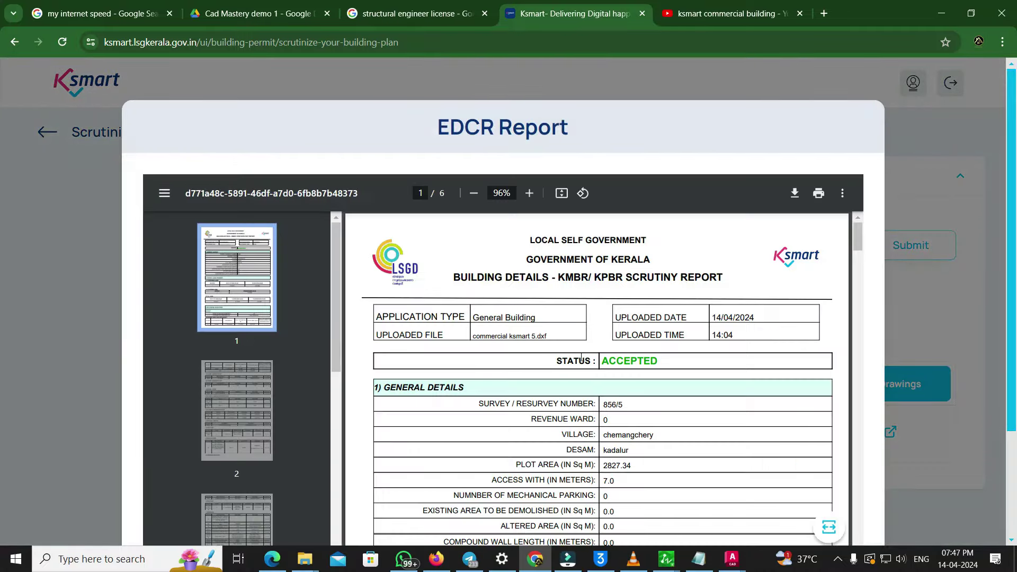
pyautogui.scroll(-3, 598, 334)
pyautogui.scroll(-15, 613, 317)
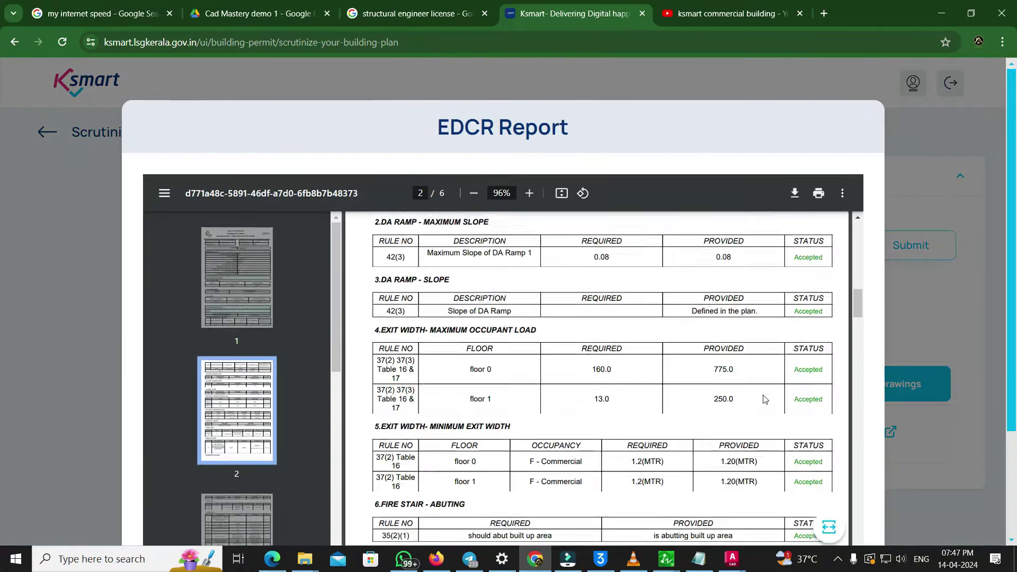
pyautogui.scroll(-20, 795, 347)
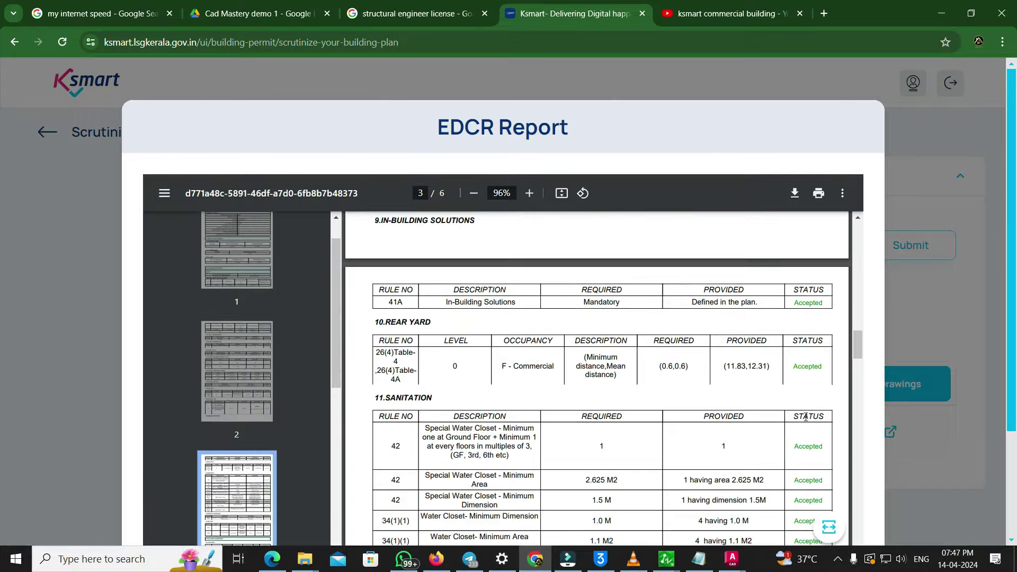
pyautogui.scroll(-20, 806, 433)
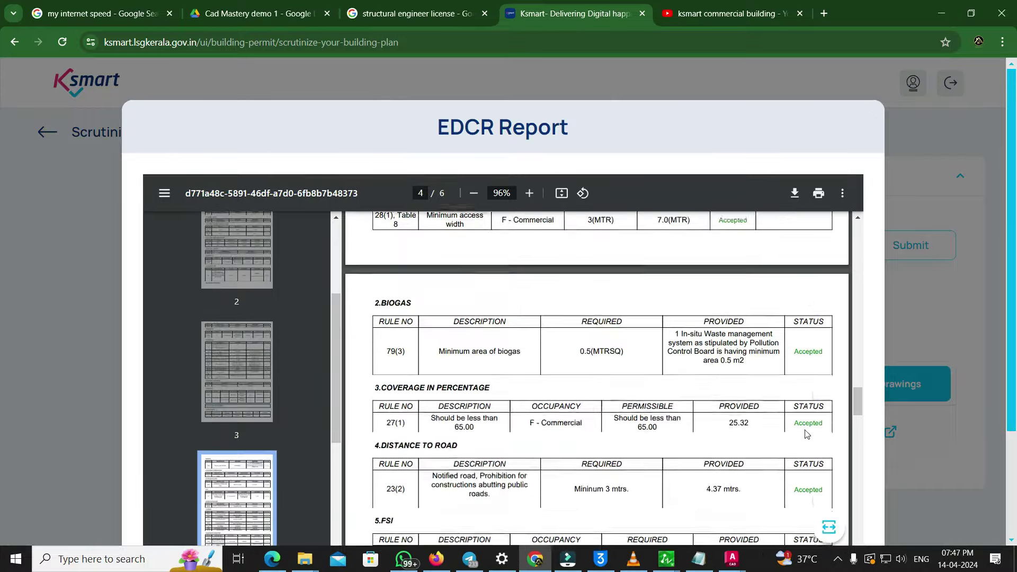
pyautogui.scroll(-20, 806, 429)
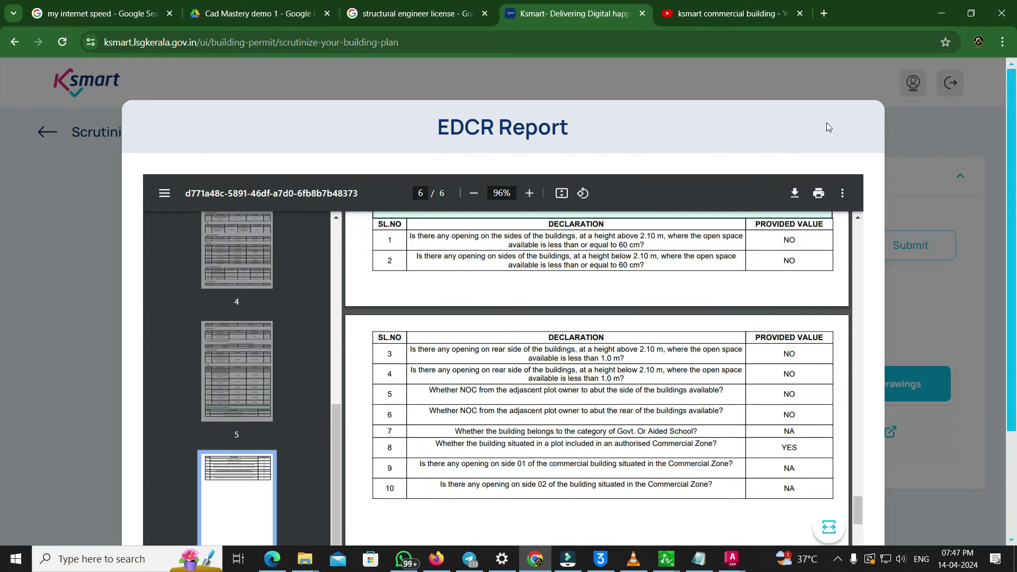
pyautogui.click(997, 170)
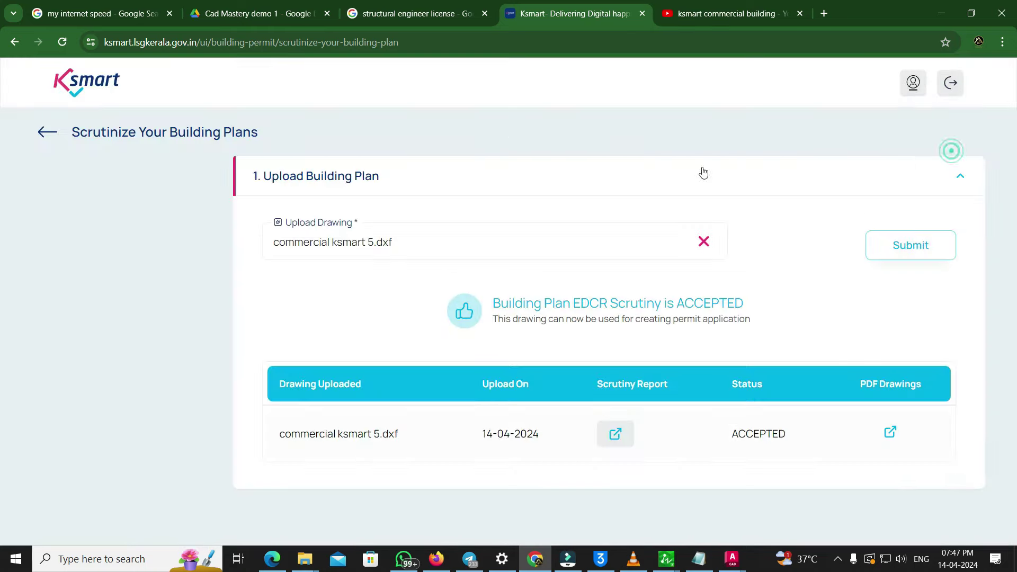